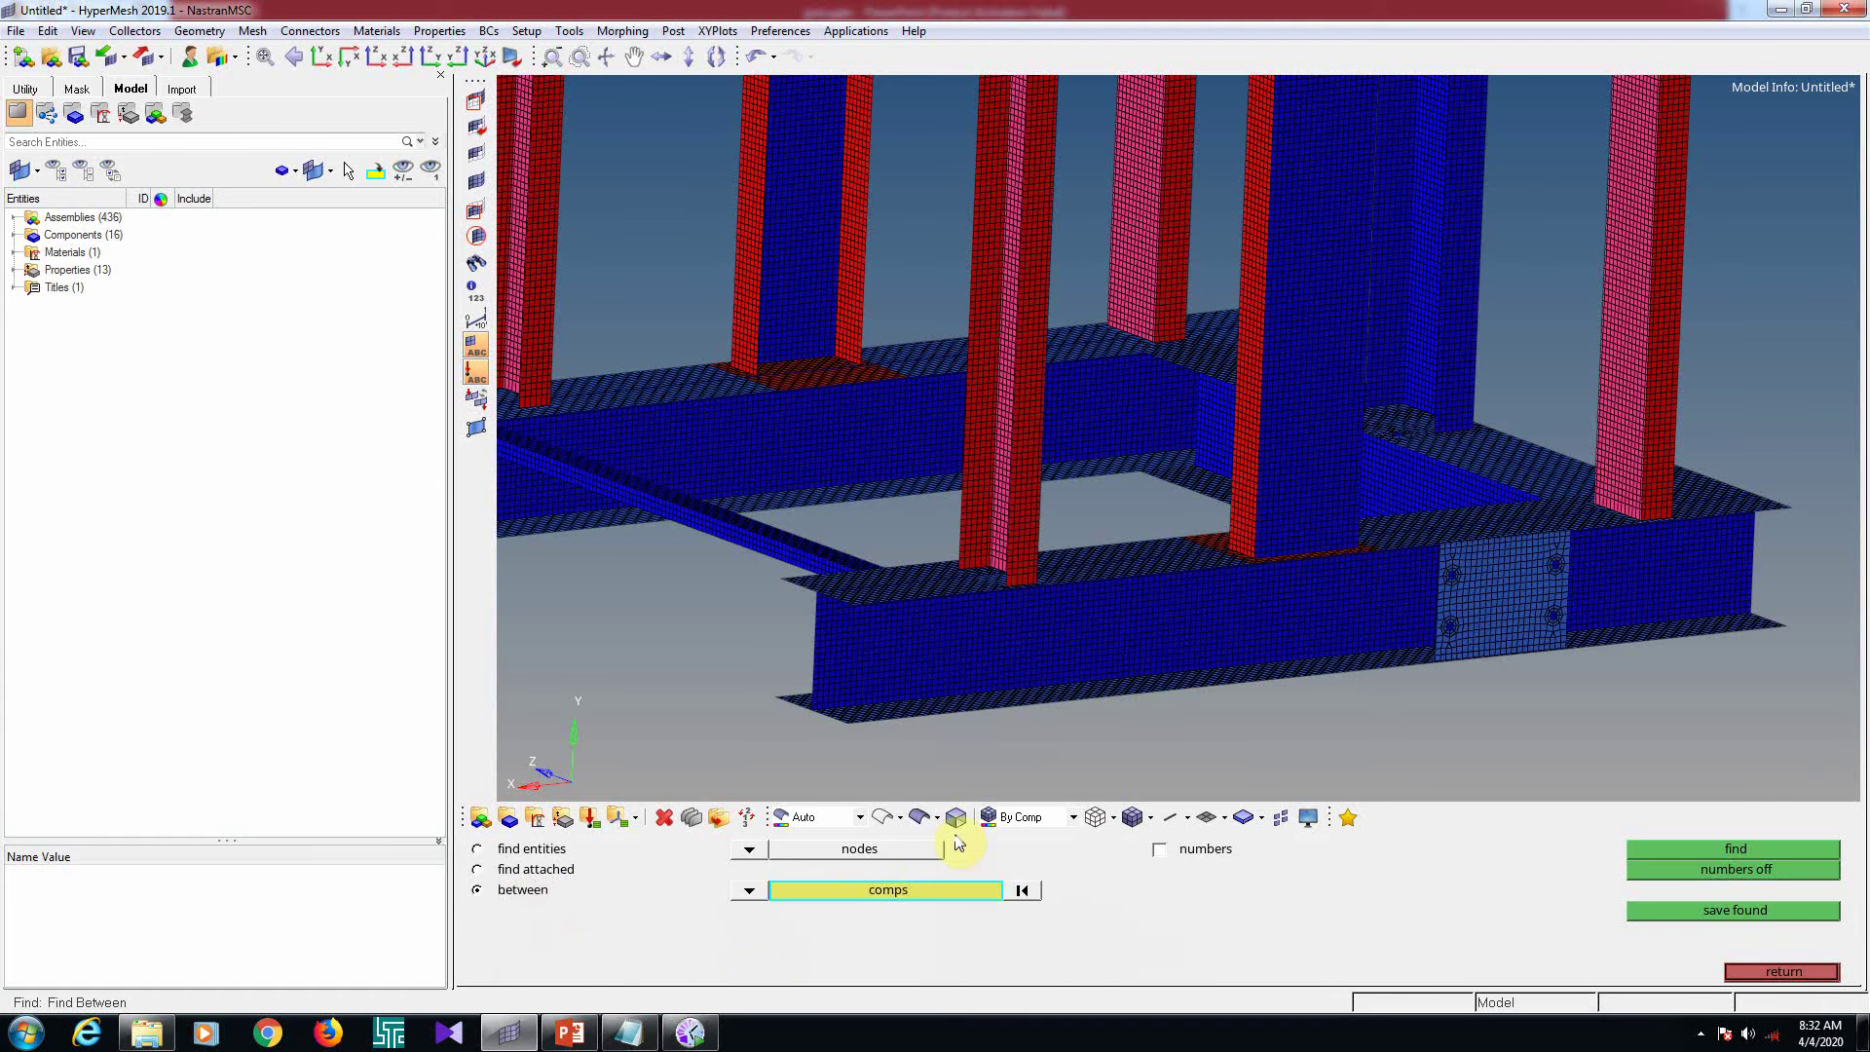
Find the nodes shared between all displayed components of the frame
scroll(1098, 370, "down", 6)
left_click_drag(958, 240, 1435, 734, "shift")
middle_click(1203, 442)
scroll(1091, 440, "up", 7)
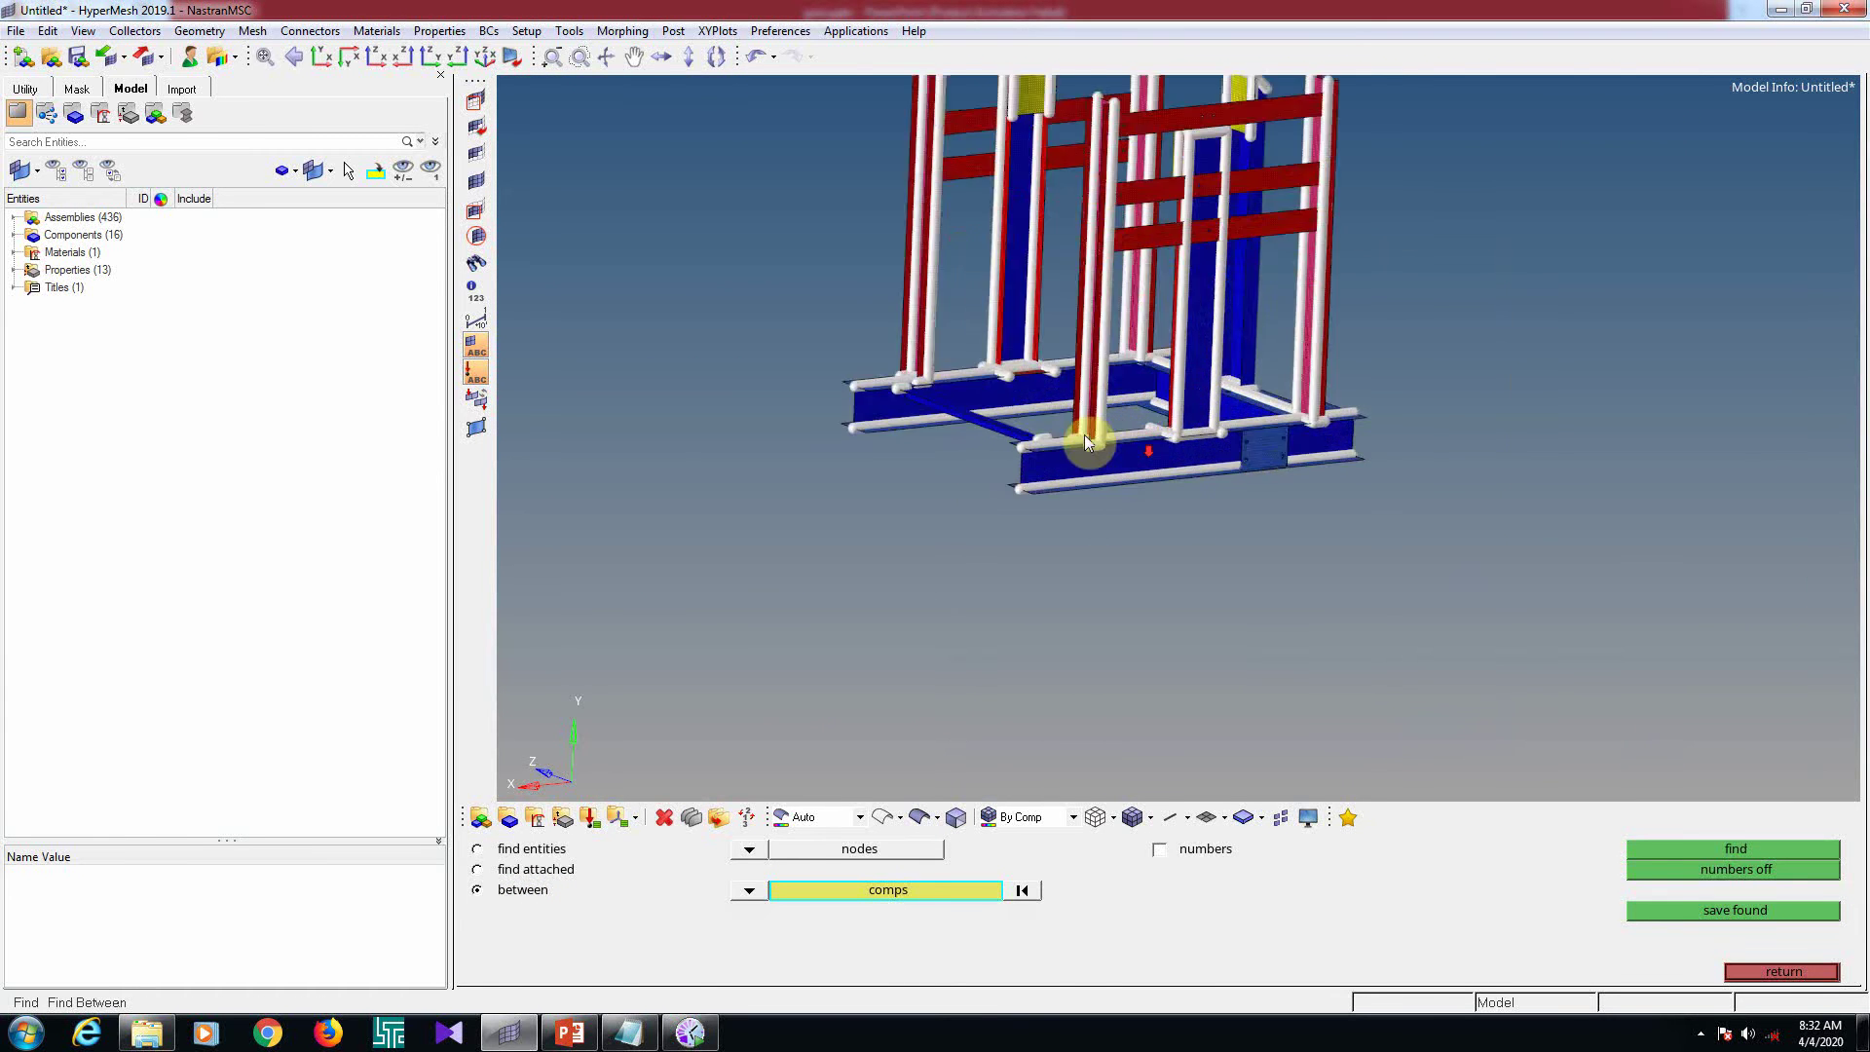
scroll(1086, 443, "up", 8)
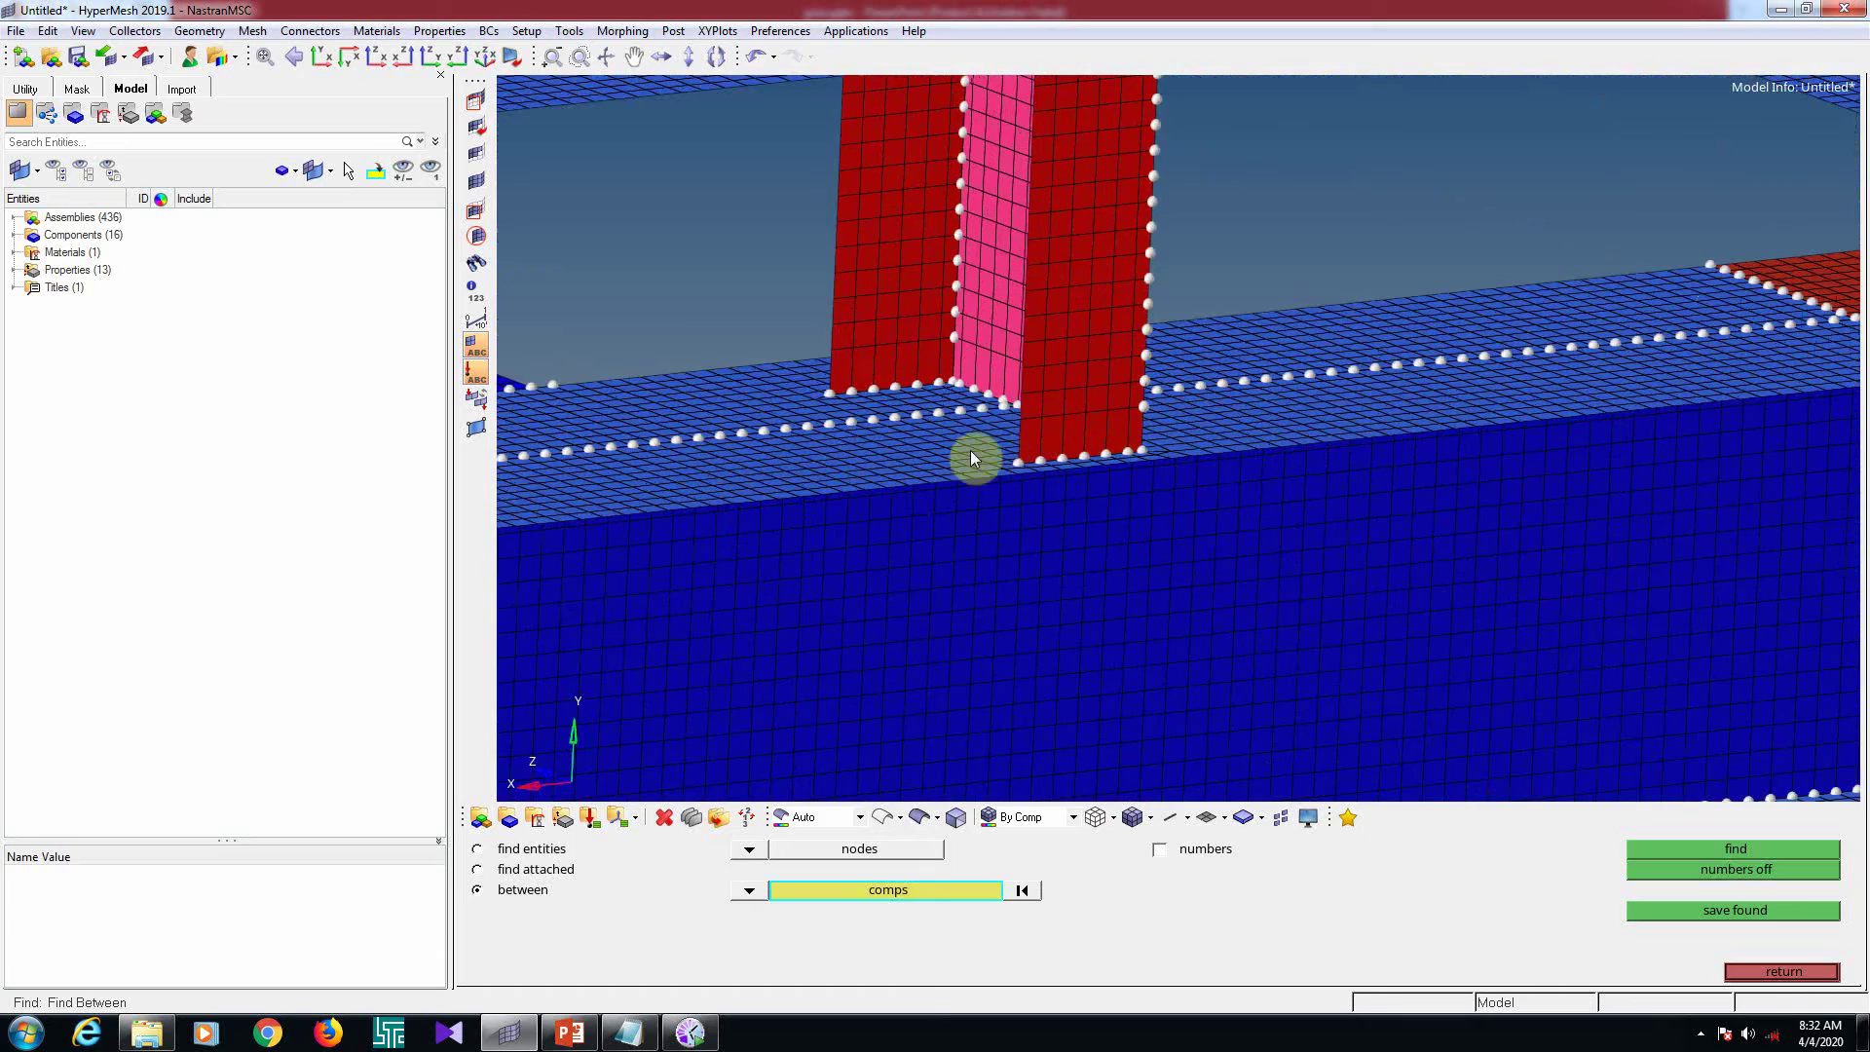
Examine the shared nodes along the post bases and base beams to check connectivity, and close the node search
left_click_drag(1027, 453, 1166, 502, "ctrl")
scroll(1005, 470, "up", 6)
scroll(1135, 463, "up", 3)
scroll(1134, 463, "down", 8)
scroll(1168, 503, "down", 7)
scroll(1177, 576, "up", 2)
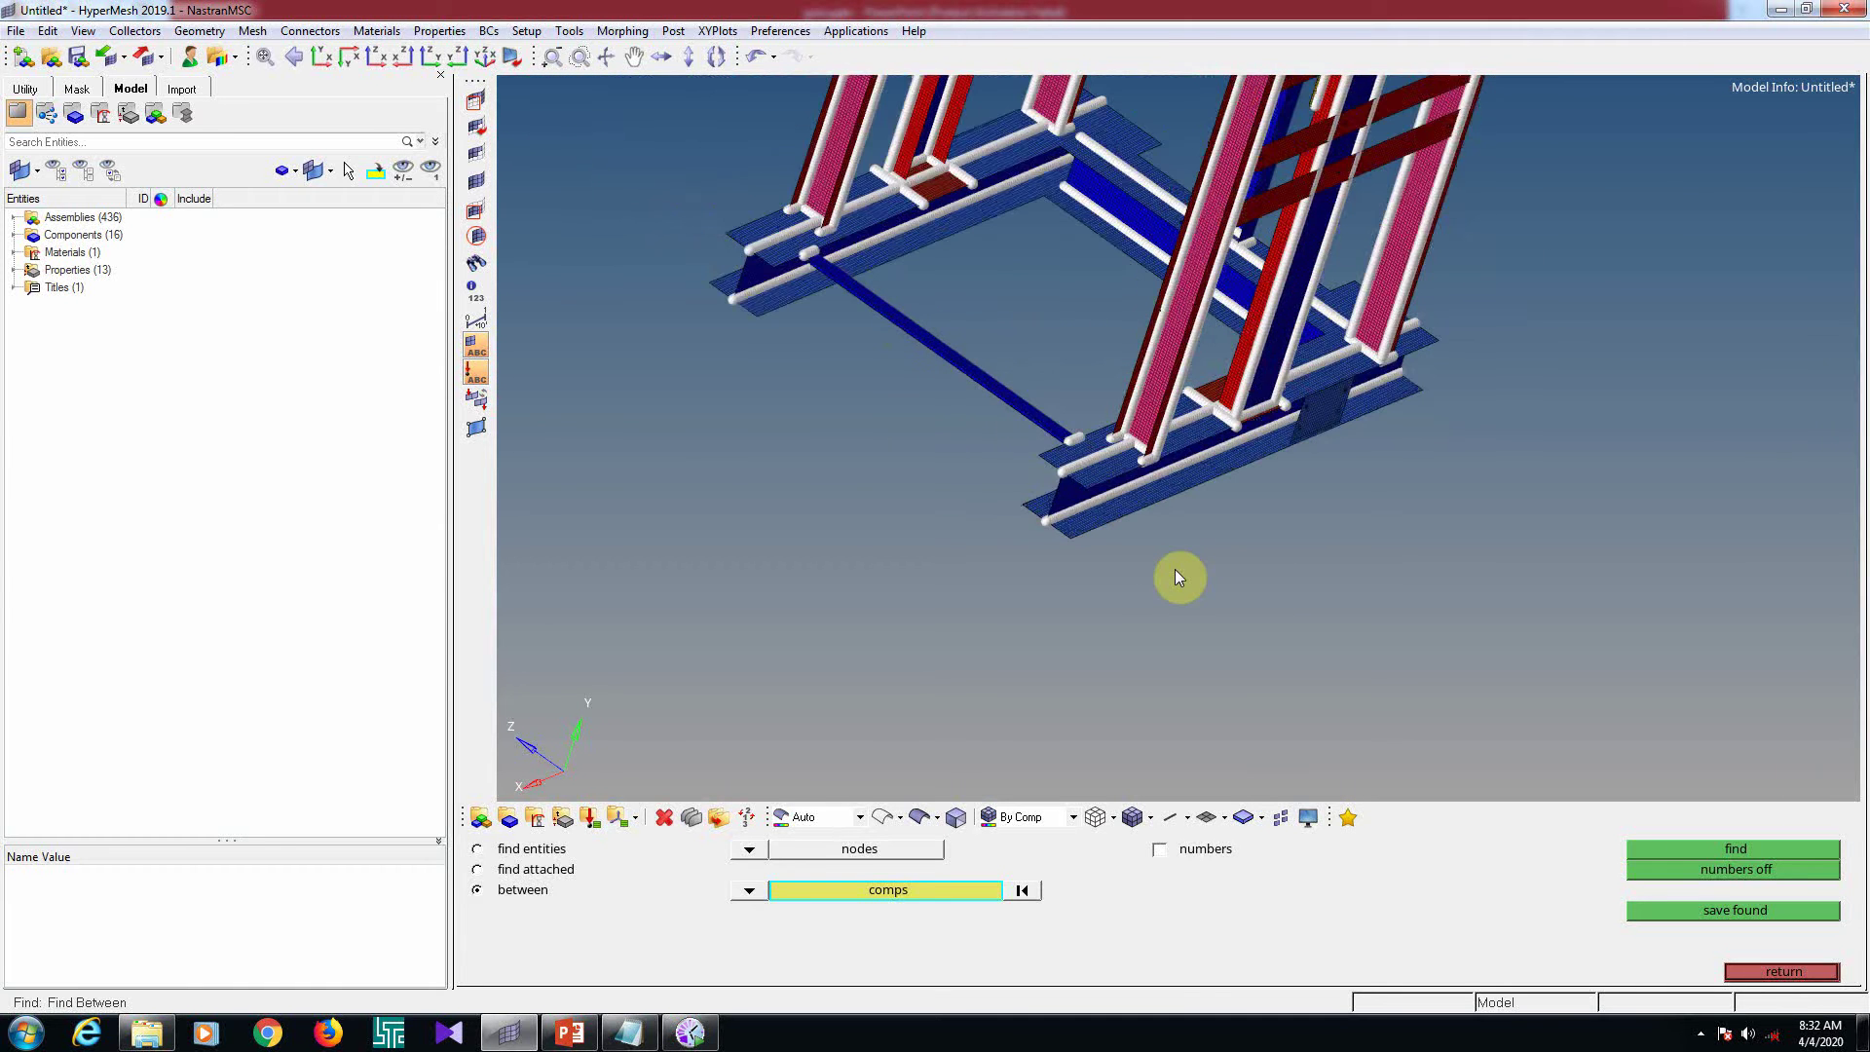
key("Escape")
scroll(1241, 658, "down", 5)
mouse_move(1205, 634)
left_mouse_down("ctrl")
mouse_move(1165, 581)
mouse_move(1077, 552)
mouse_move(1214, 634)
left_mouse_up("ctrl")
left_click_drag(1189, 542, 1261, 563, "ctrl")
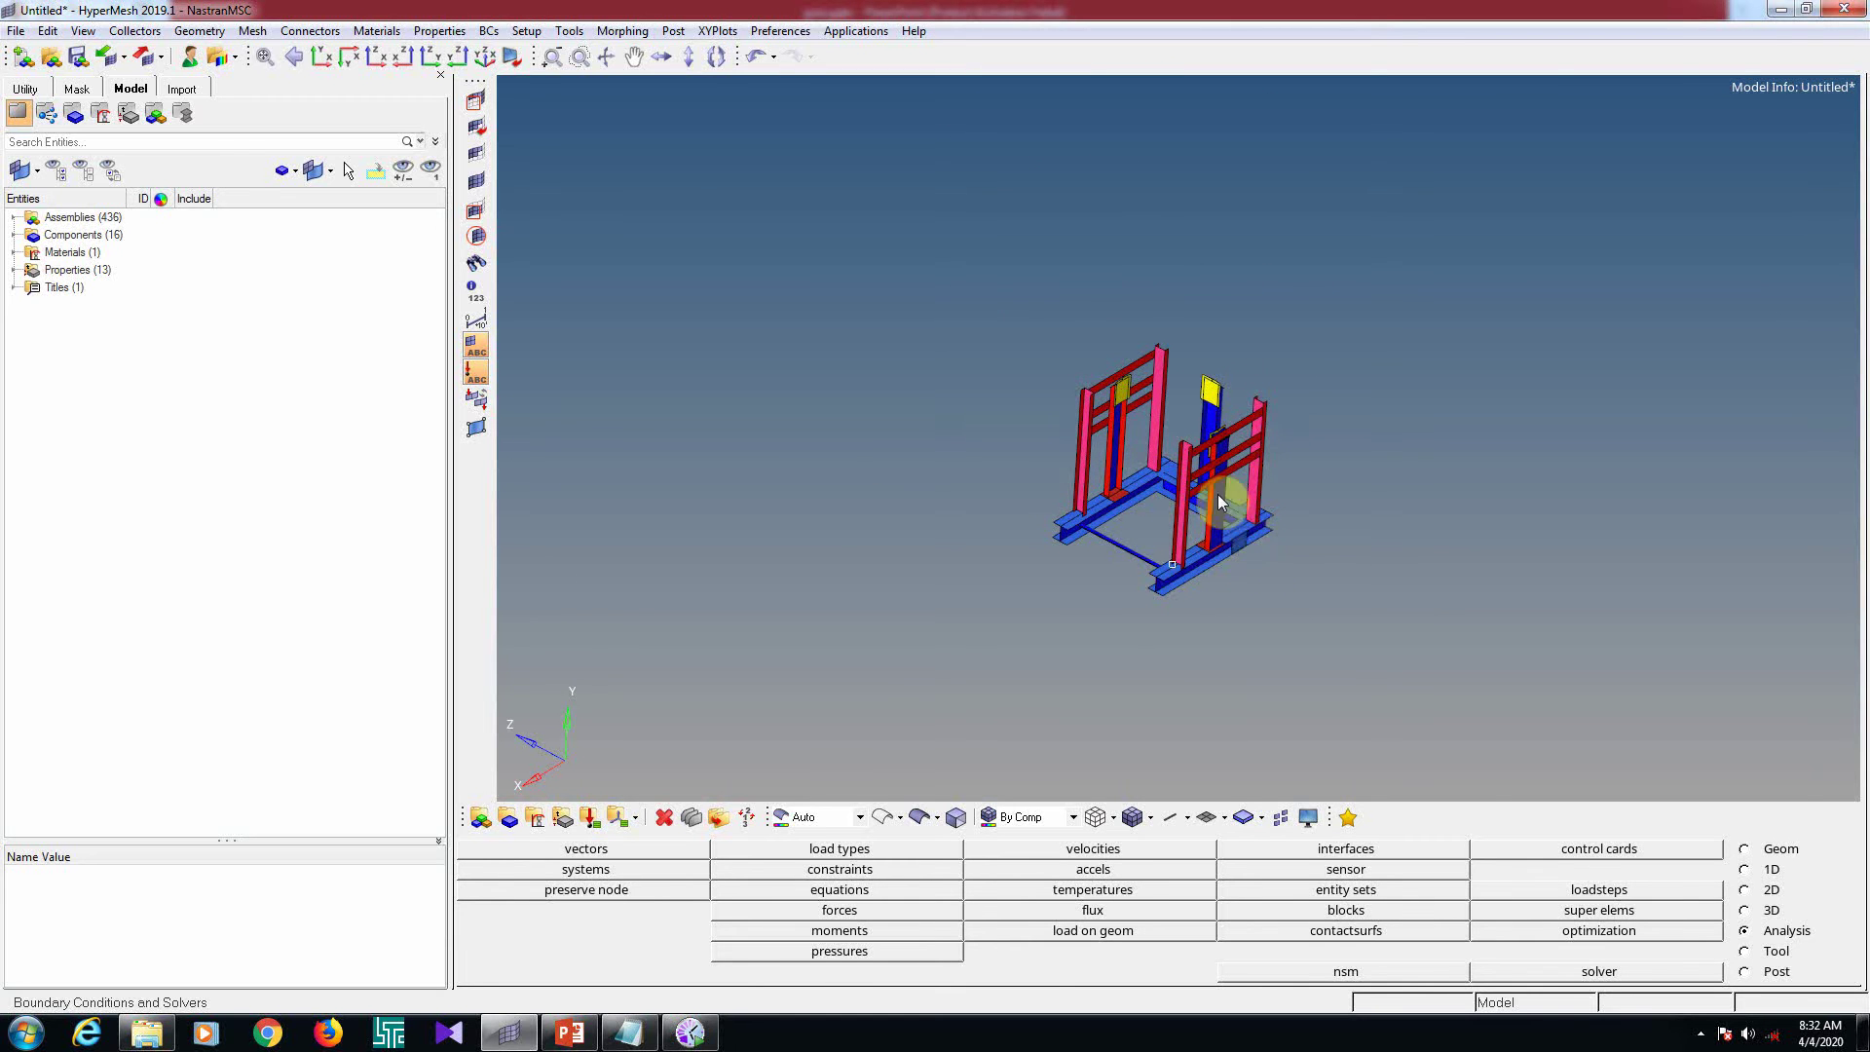
scroll(1217, 569, "up", 5)
scroll(1184, 582, "down", 5)
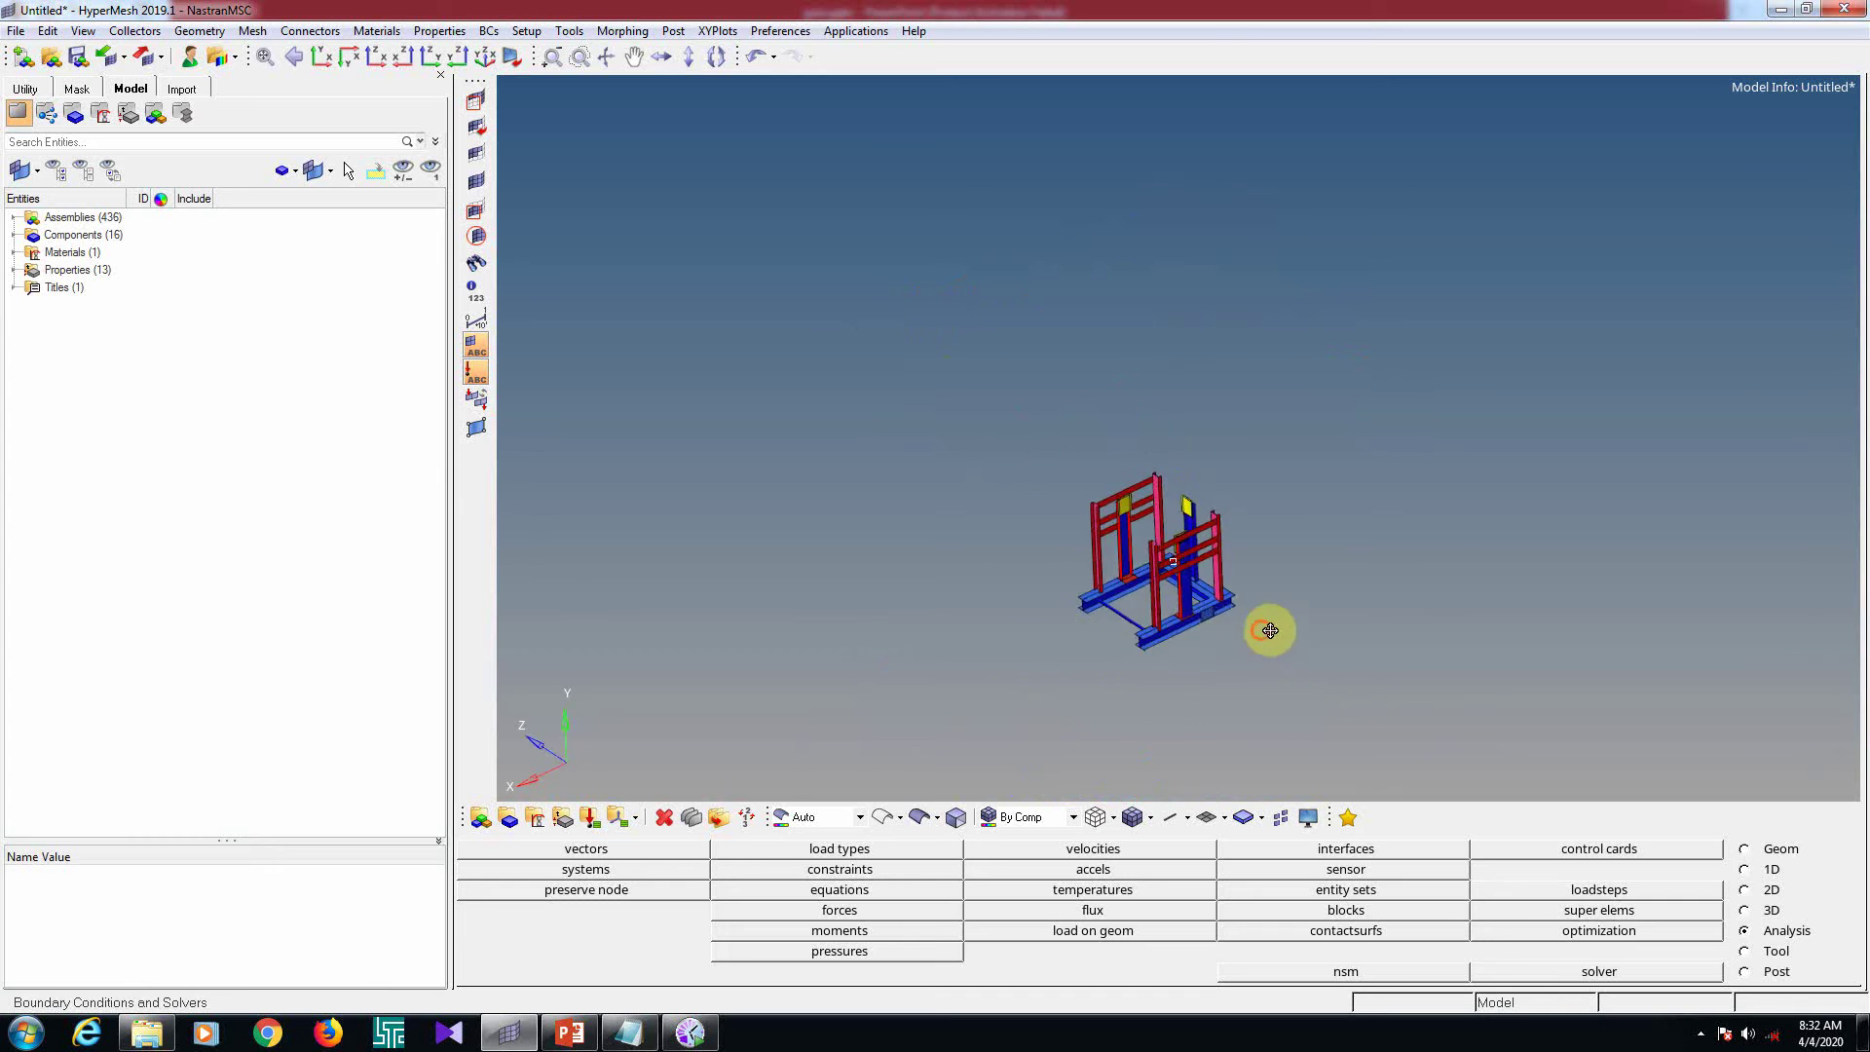
scroll(1182, 630, "up", 5)
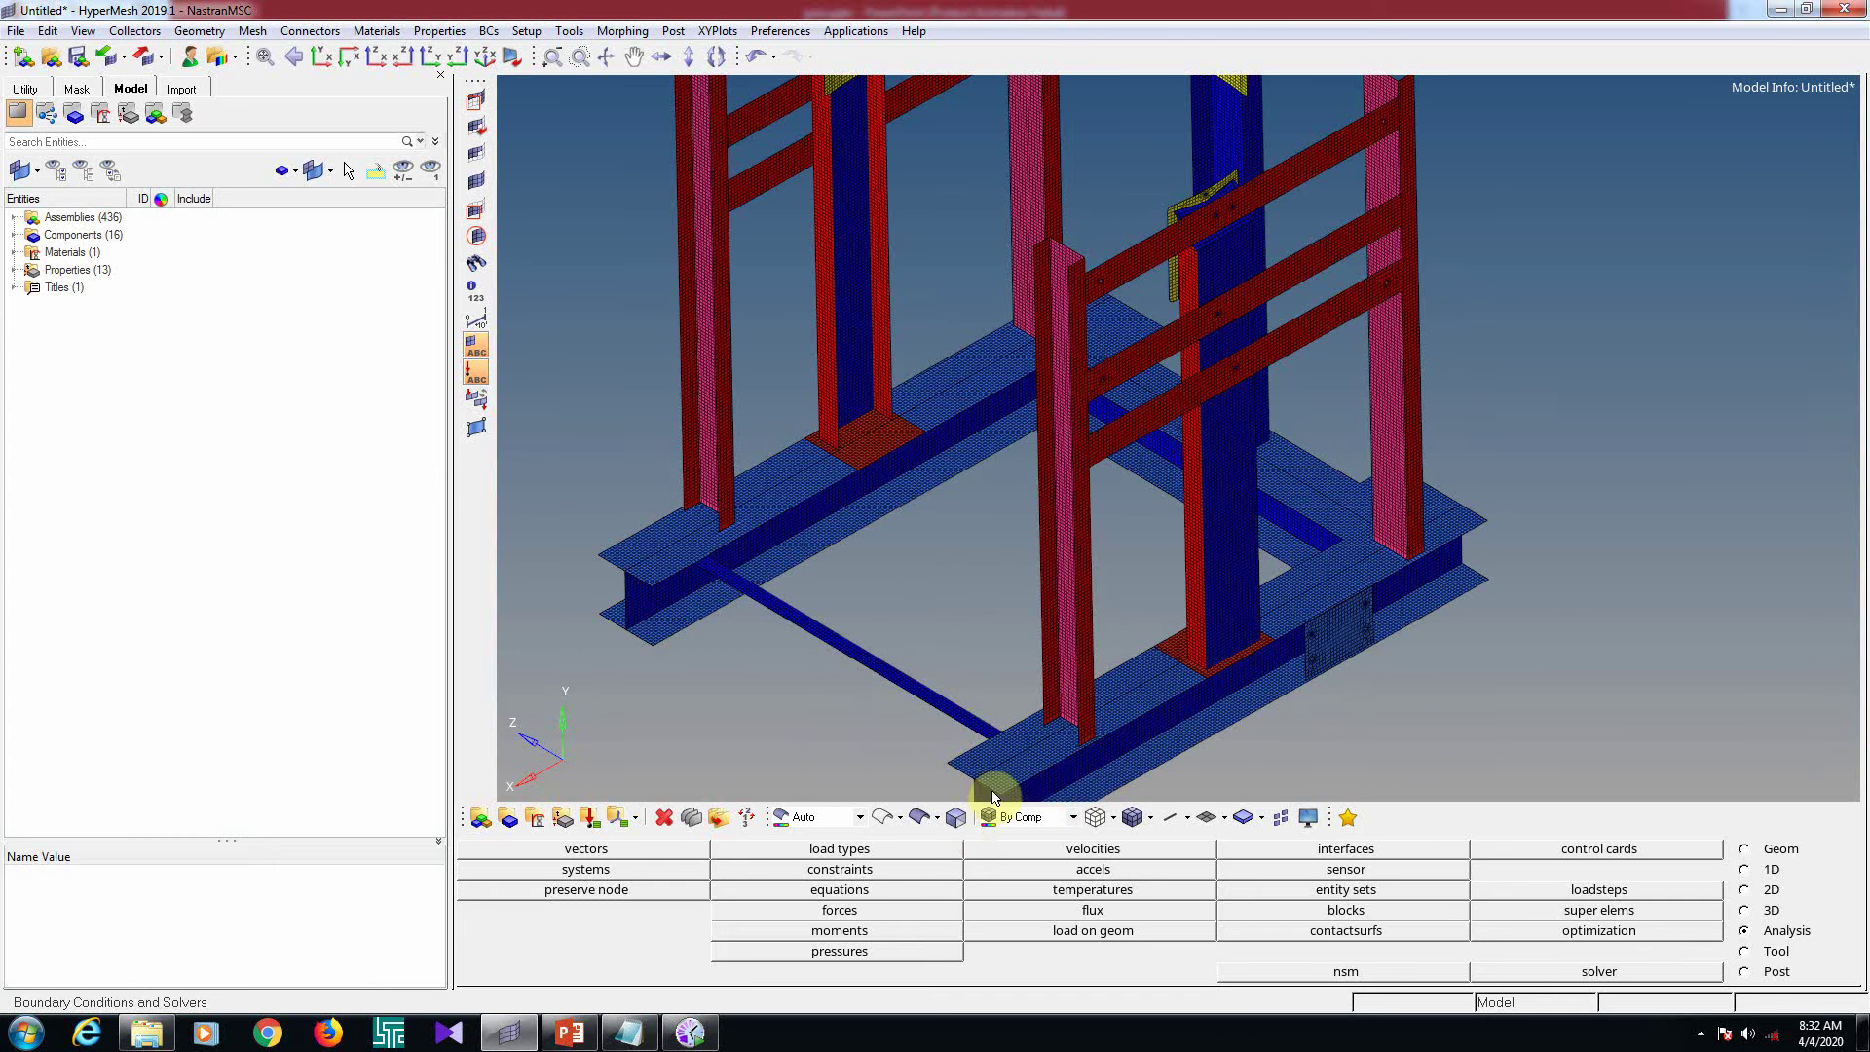
scroll(847, 516, "down", 5)
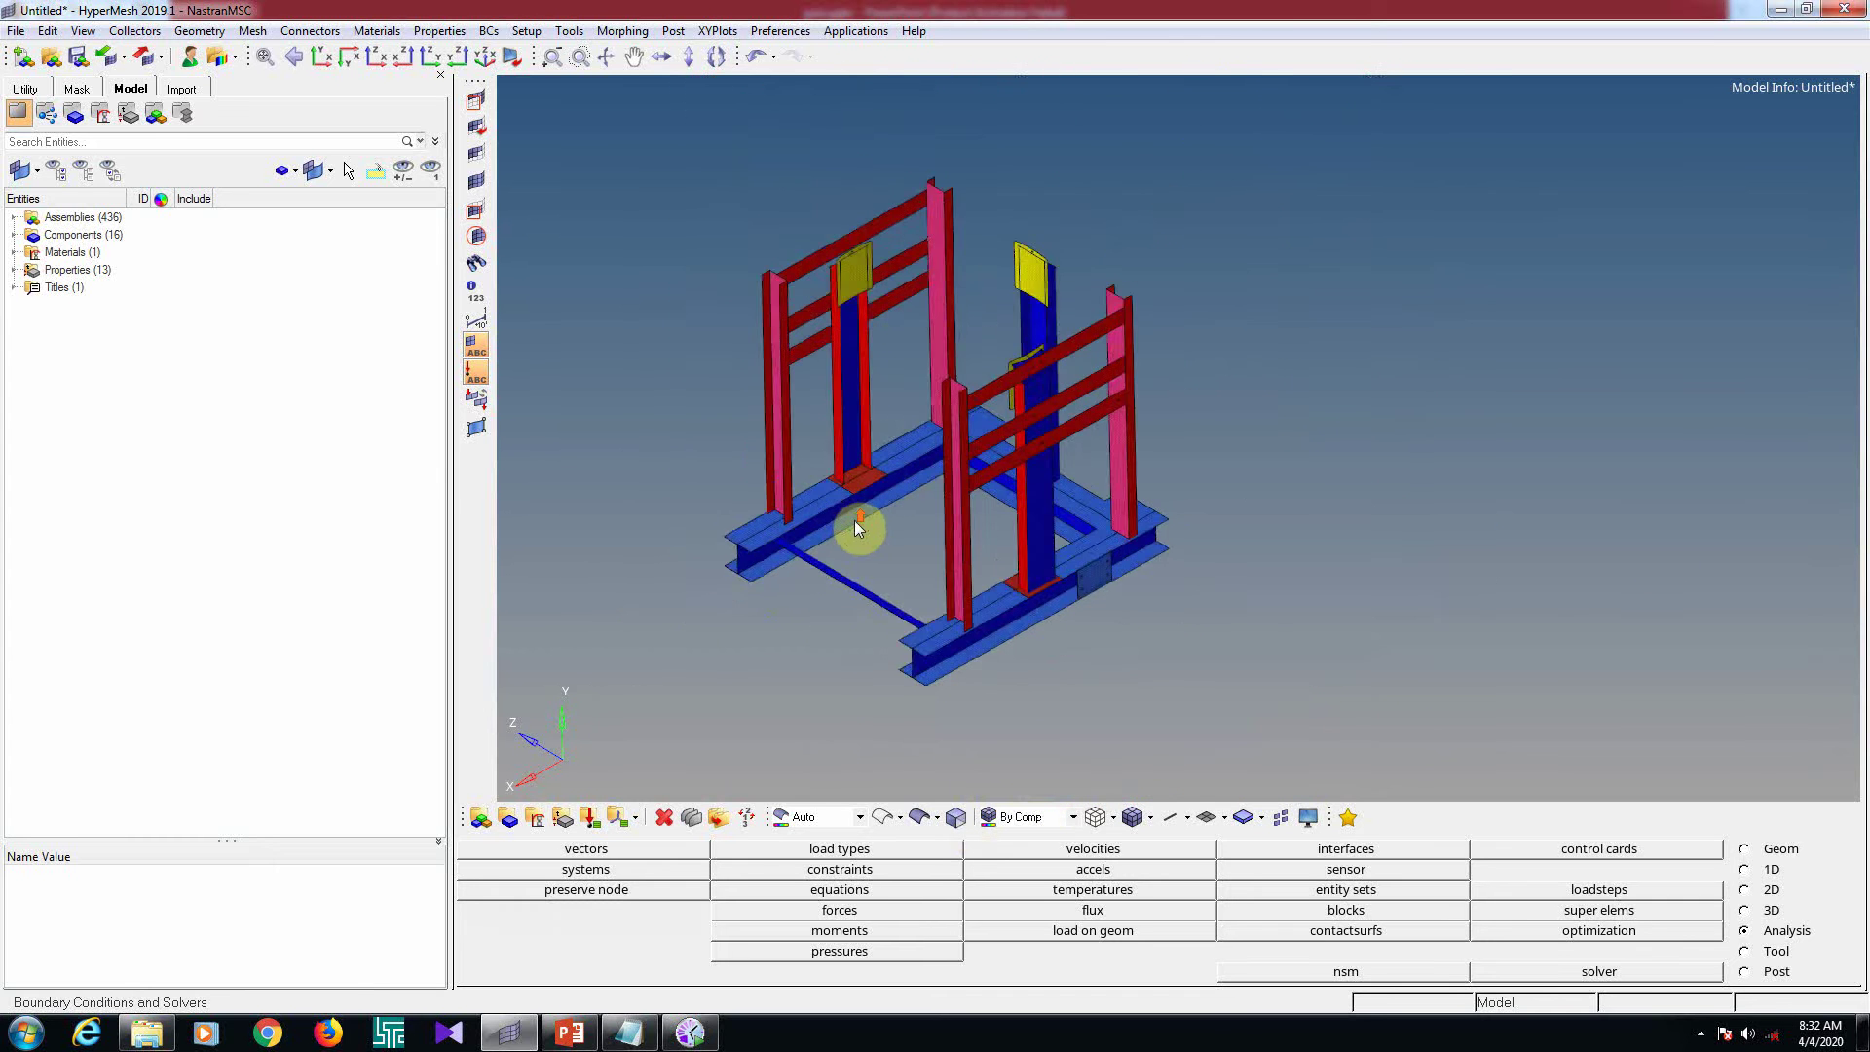
Review the card of the steel material, checking its elastic modulus, Poisson's ratio and density
left_click(13, 254)
left_click(71, 268)
right_click(73, 270)
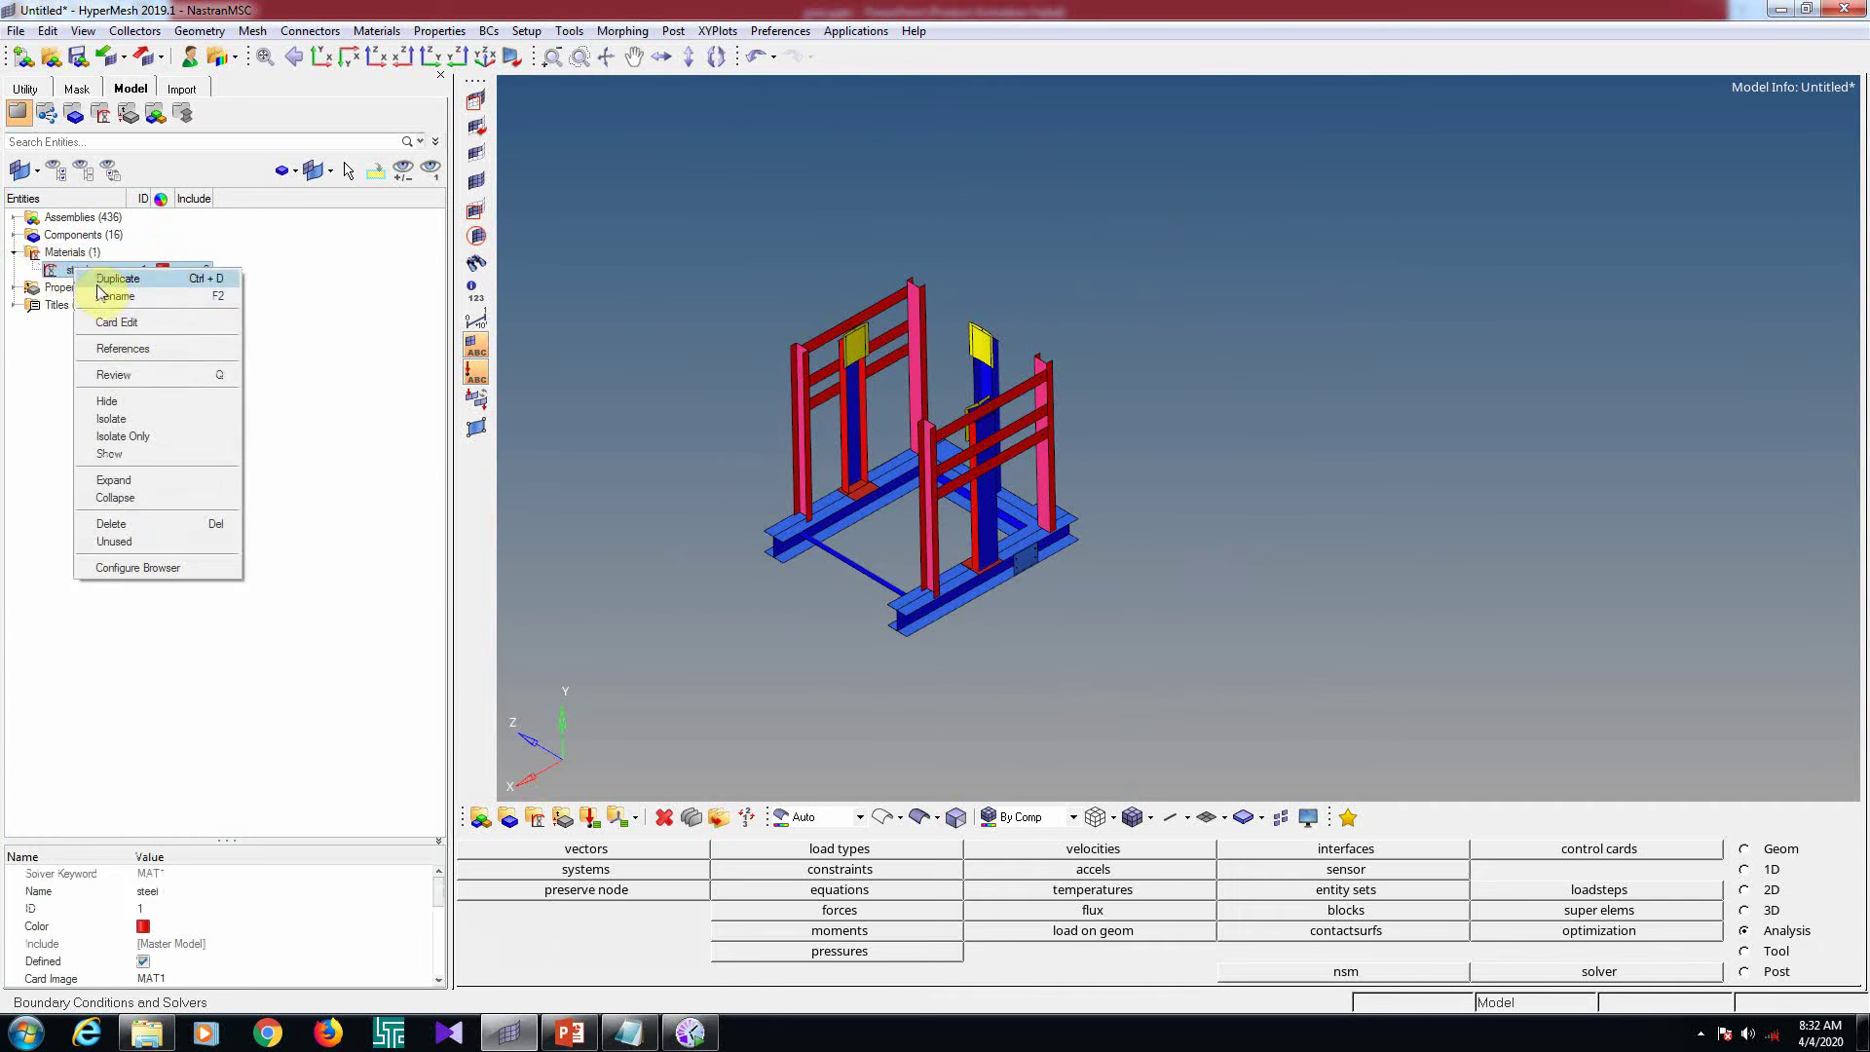
left_click(118, 323)
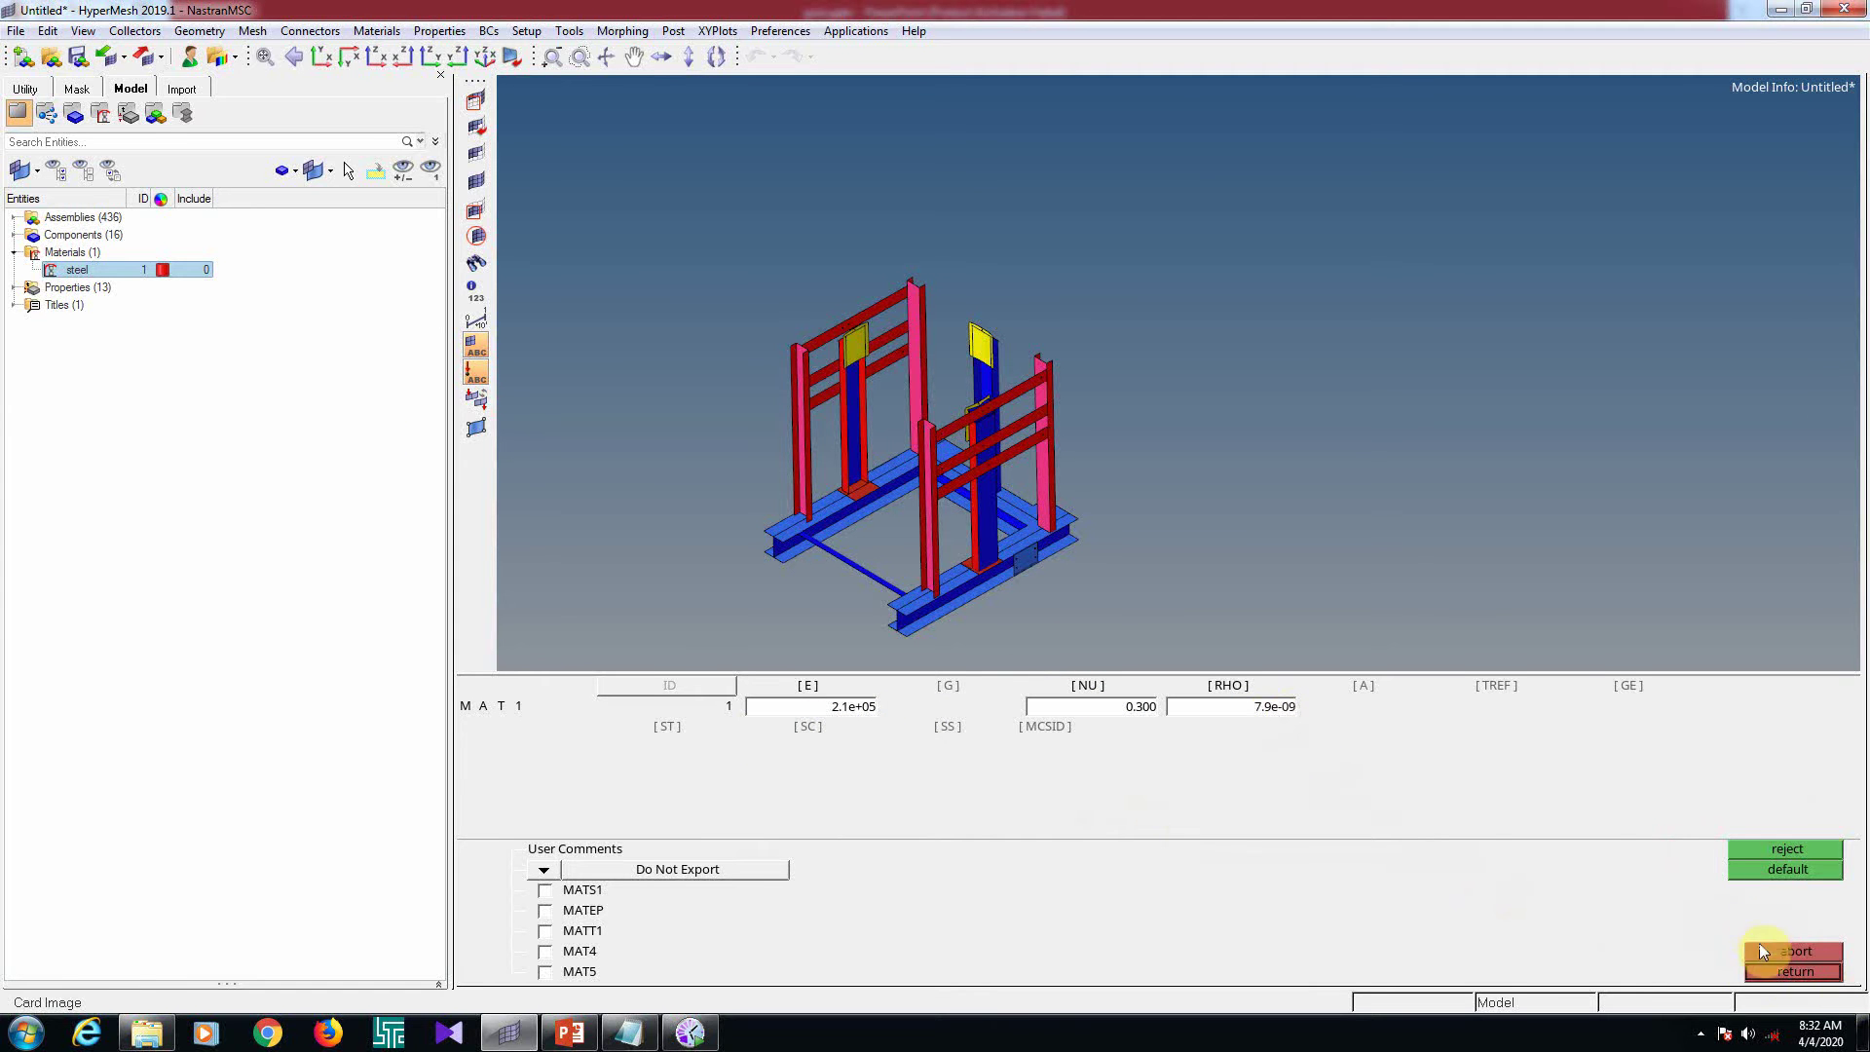
left_click(1779, 974)
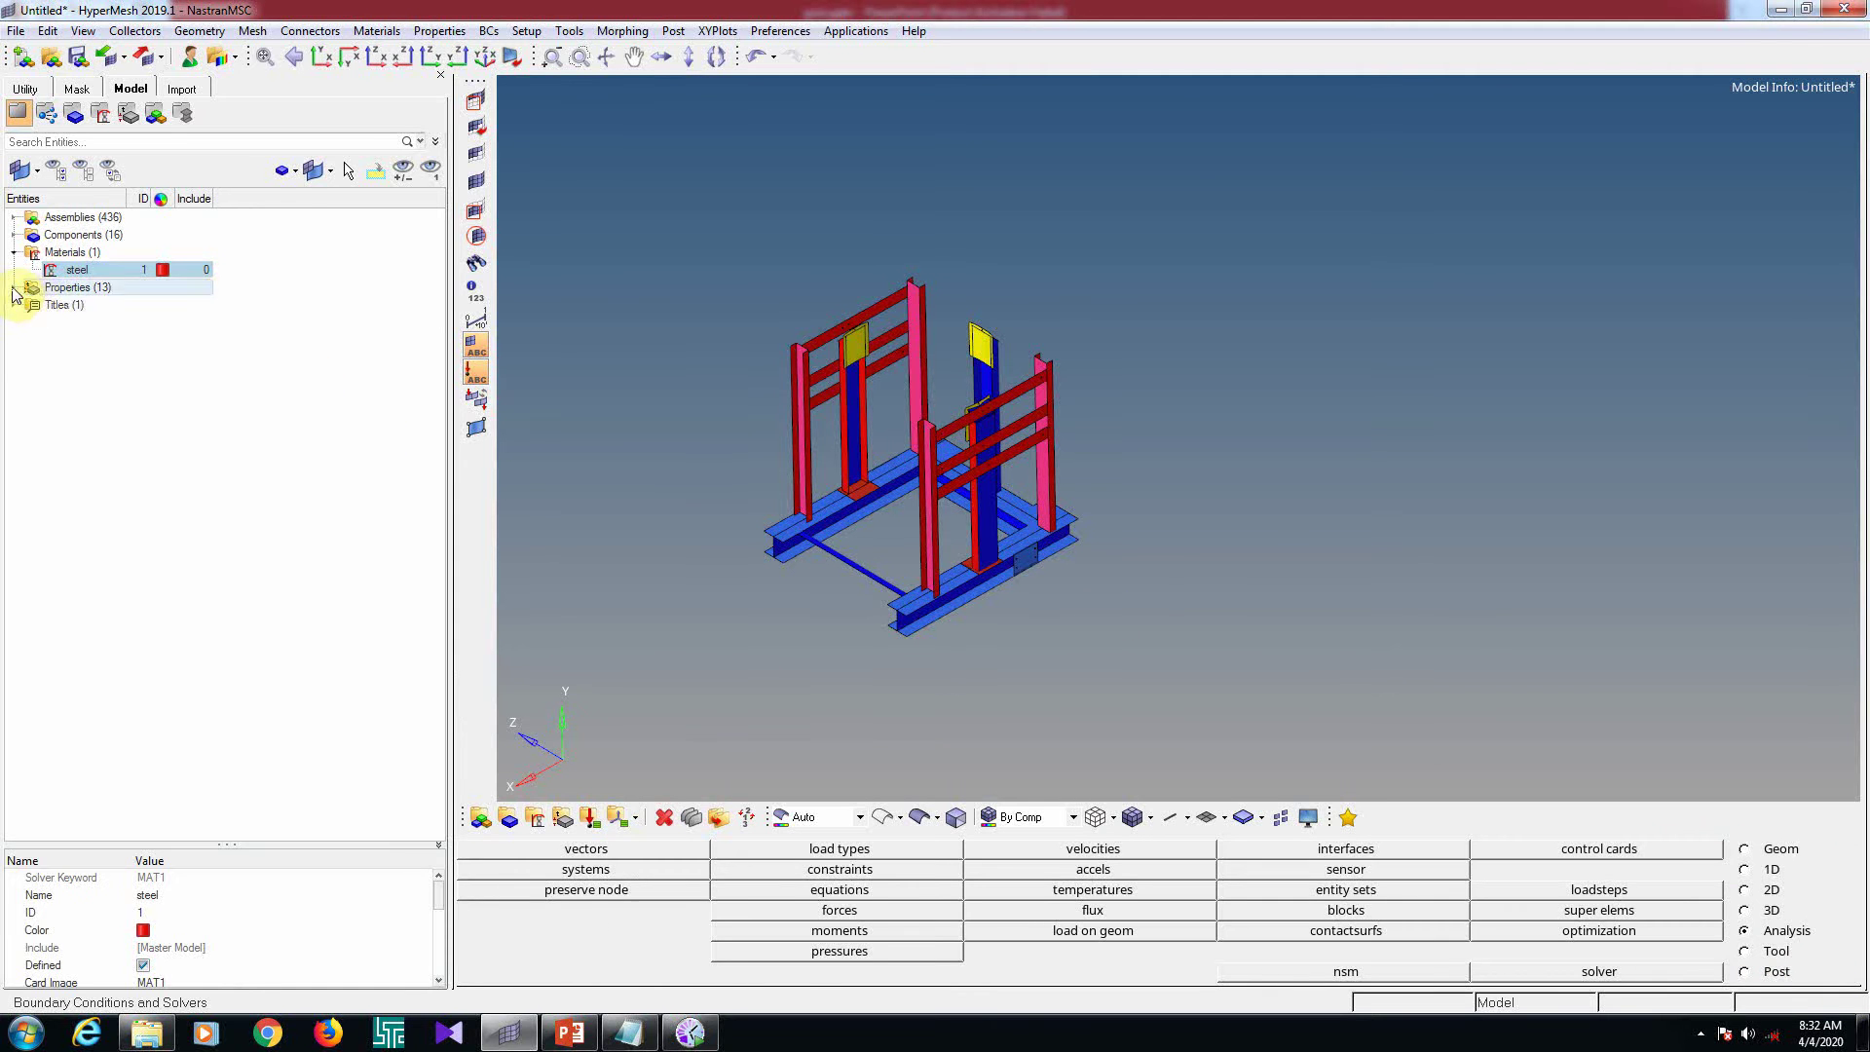
Delete the mass property from the model's properties
left_click(21, 291)
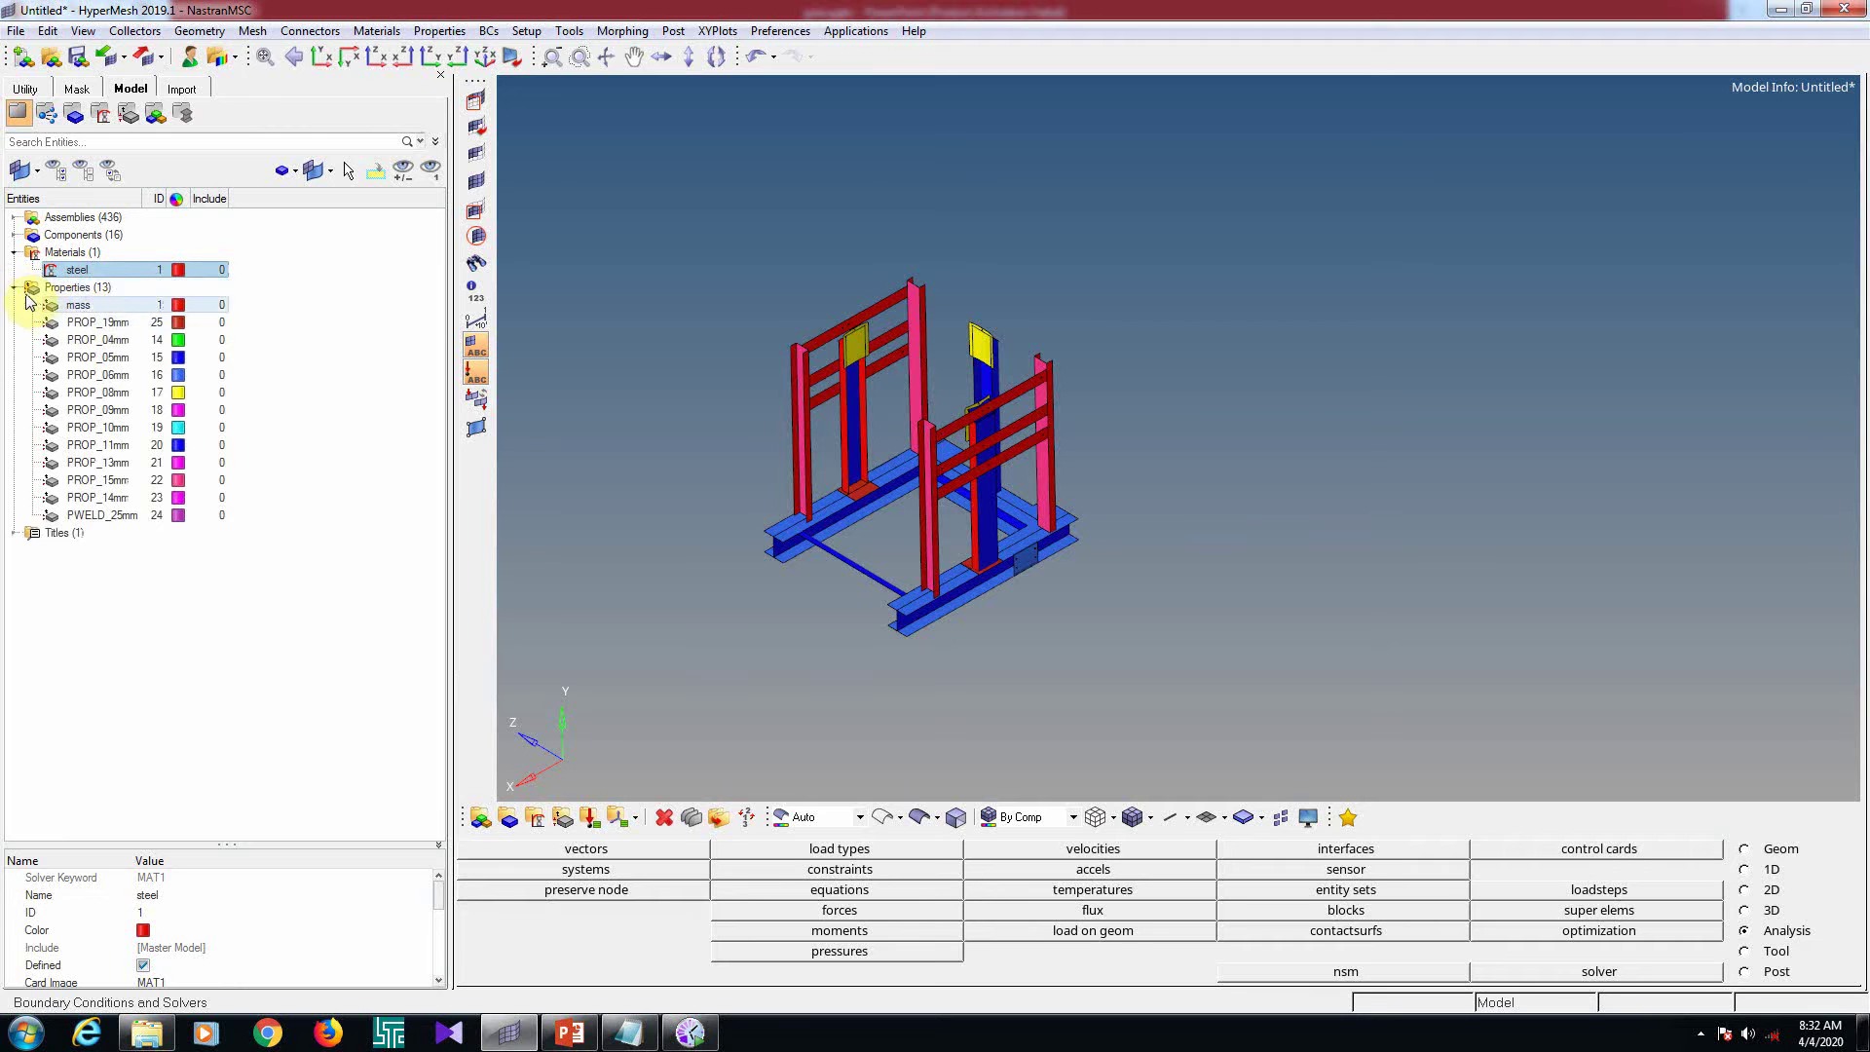
left_click(22, 292)
left_click(22, 292)
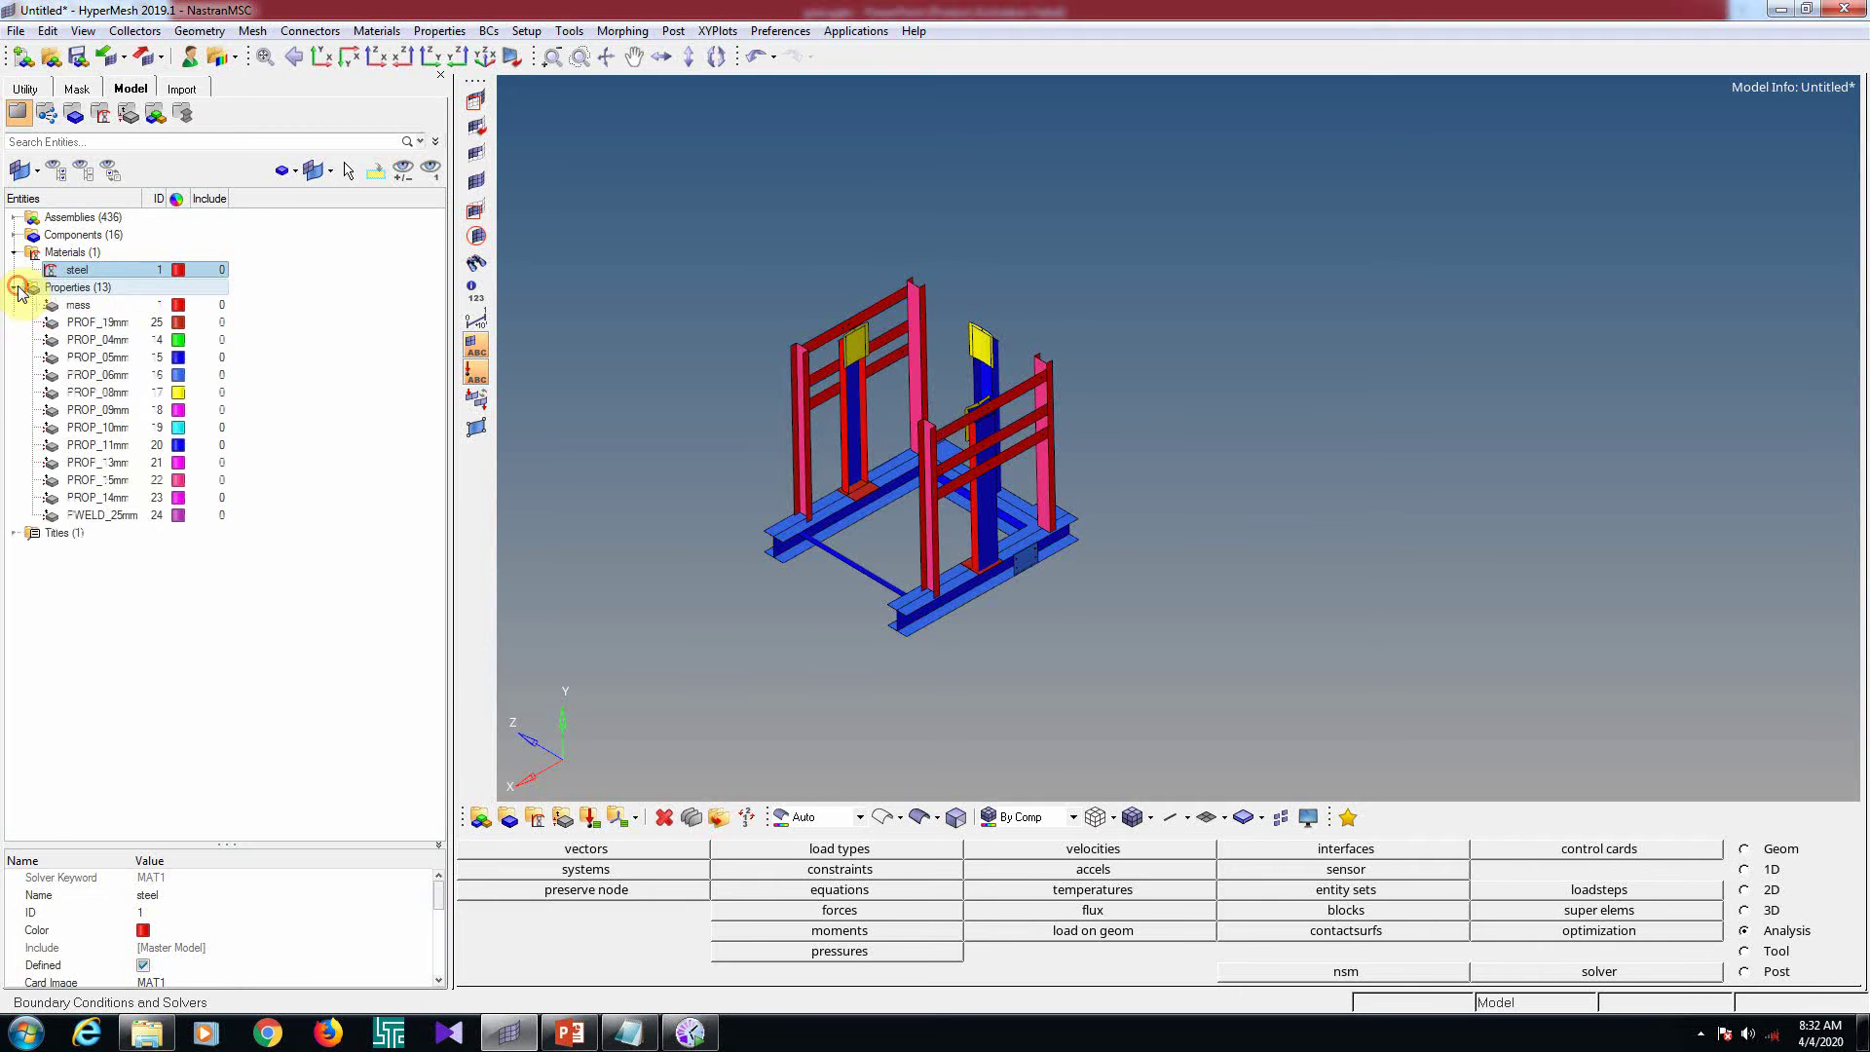
left_click(78, 306)
right_click(79, 310)
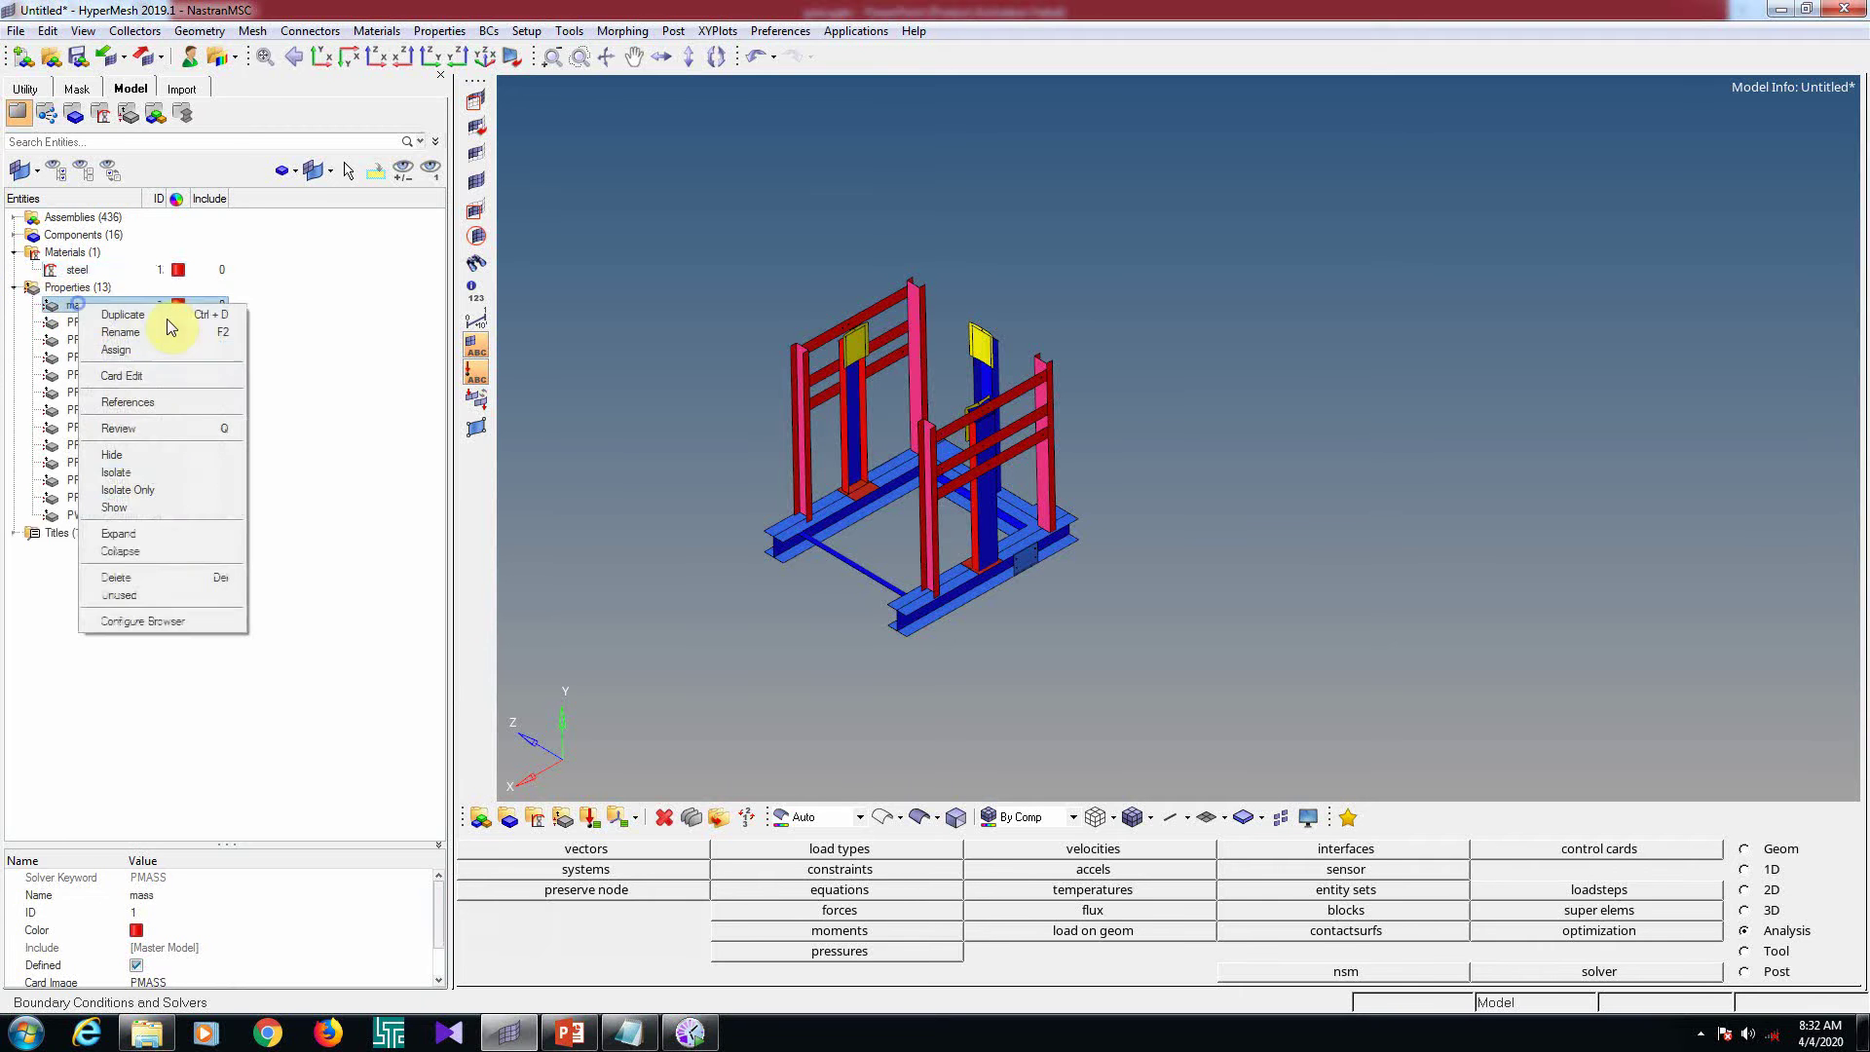
left_click(125, 577)
left_click(894, 586)
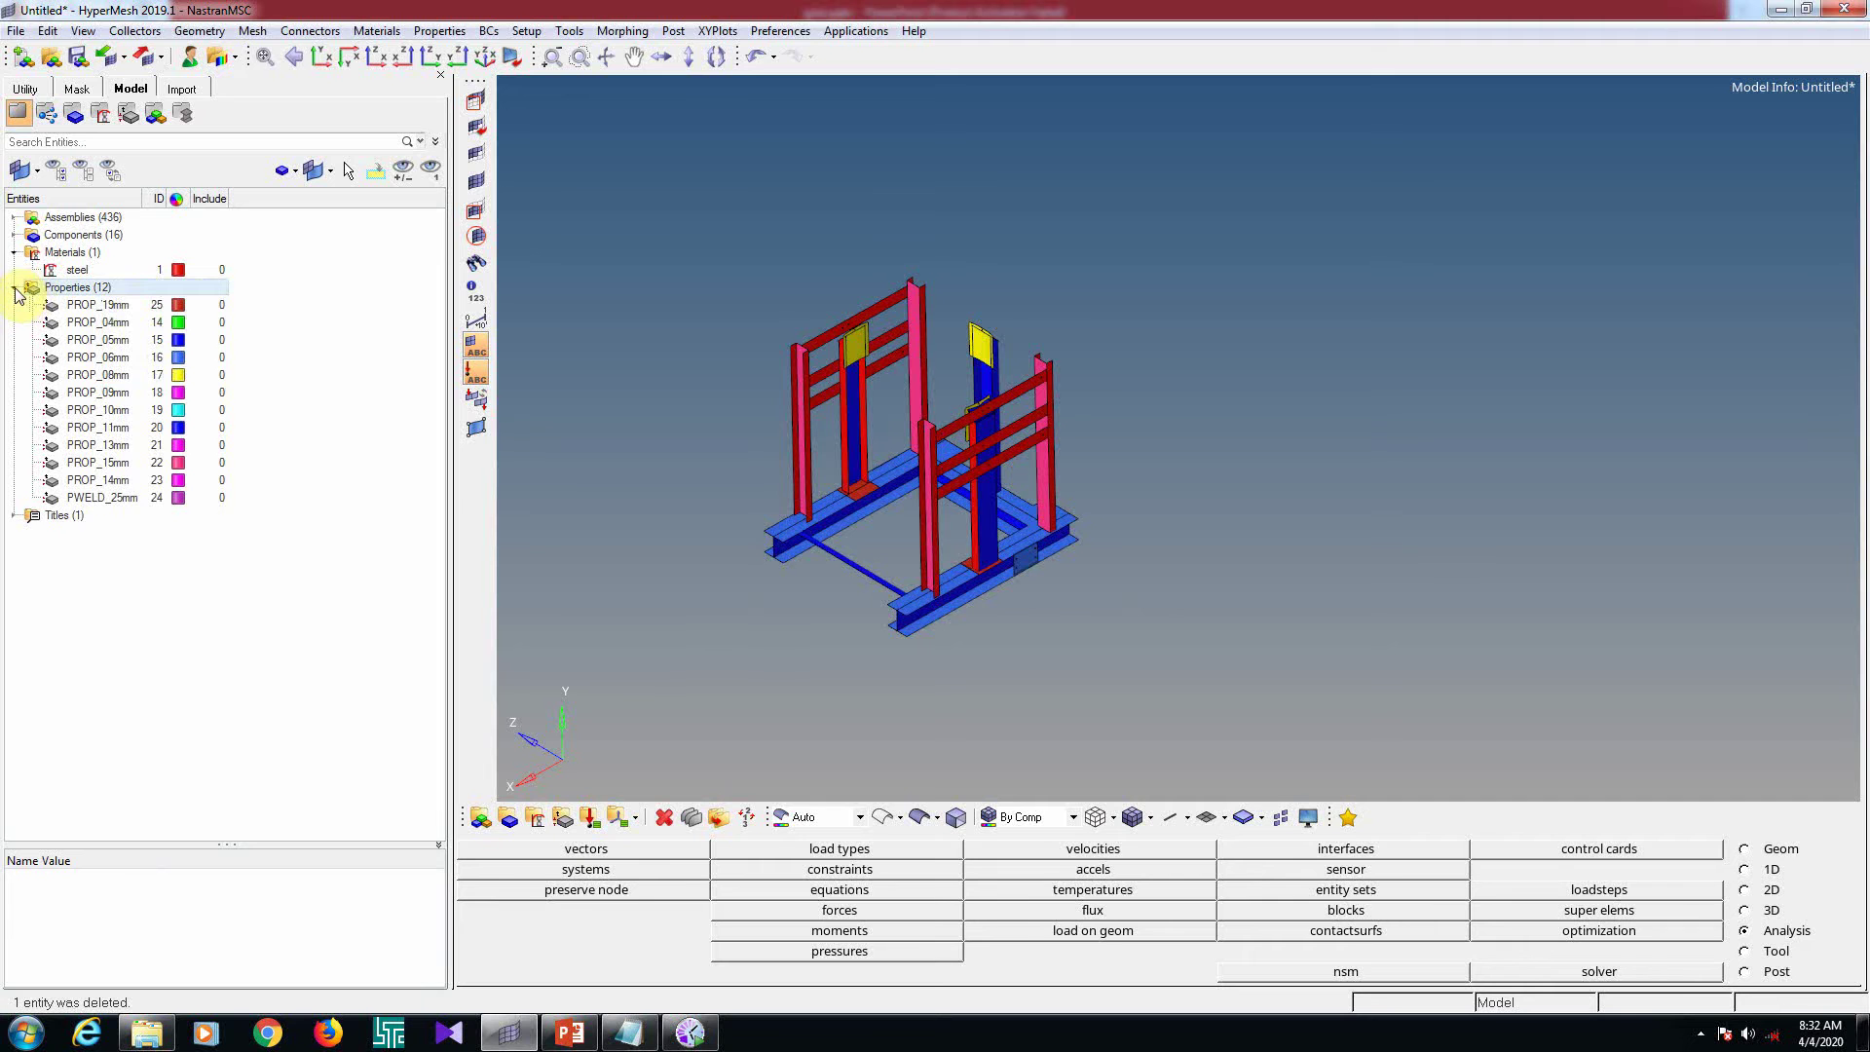
left_click(15, 288)
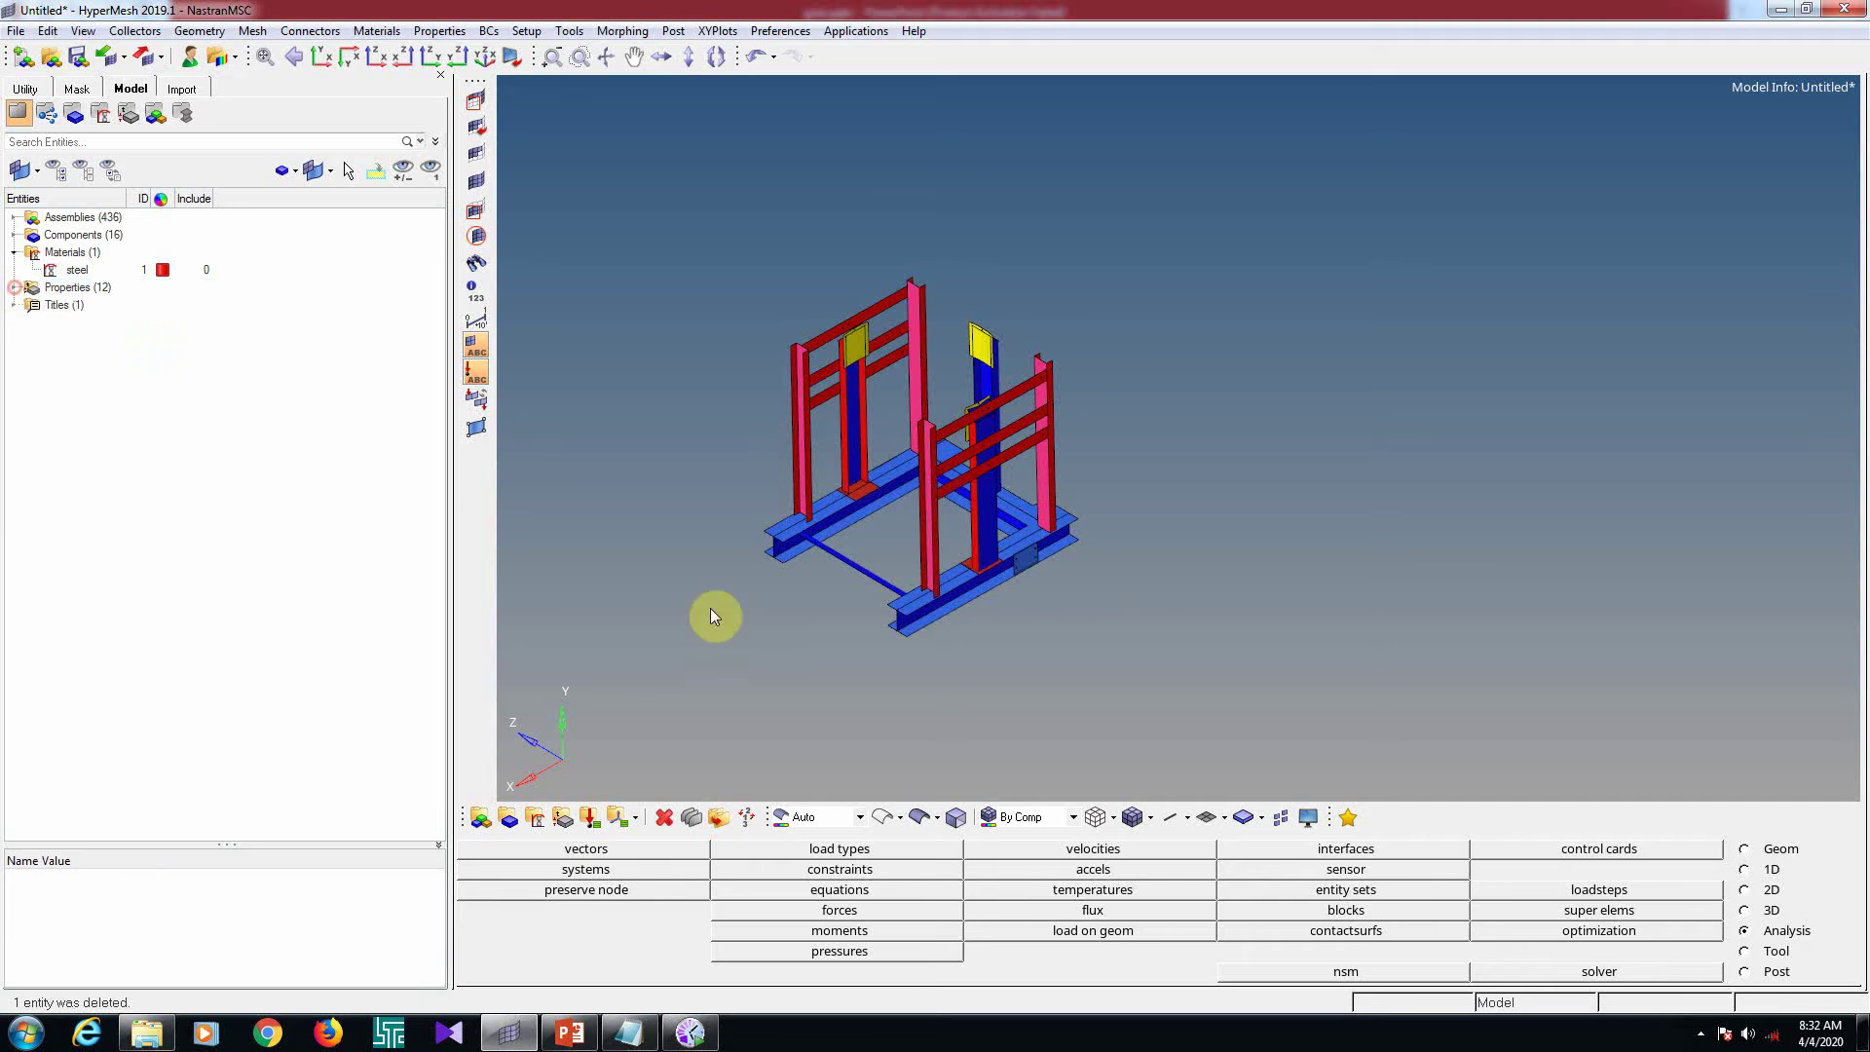
Show the shell elements with their thickness, inspect the base frame and posts, and restore the plain shell display
left_click(1223, 818)
left_click(1215, 874)
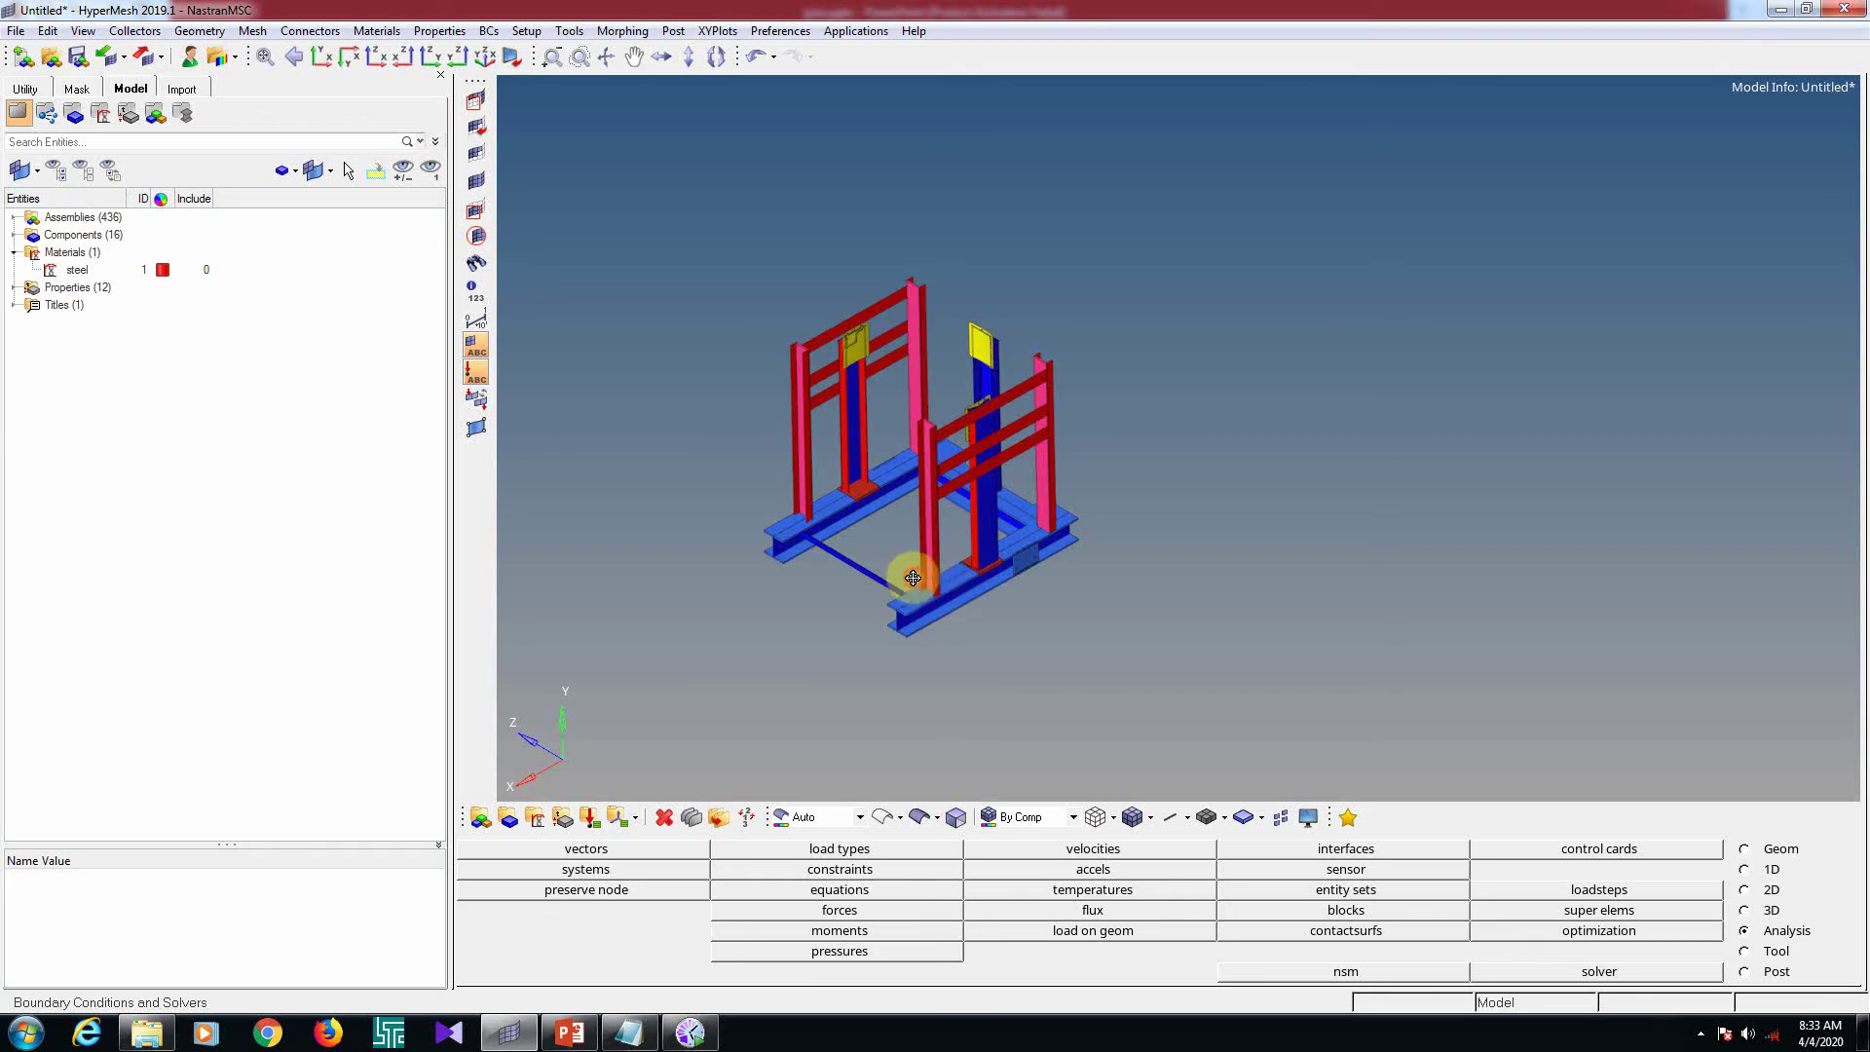
mouse_move(935, 582)
left_mouse_down("ctrl")
mouse_move(980, 446)
mouse_move(889, 576)
left_mouse_up("ctrl")
scroll(897, 584, "up", 10)
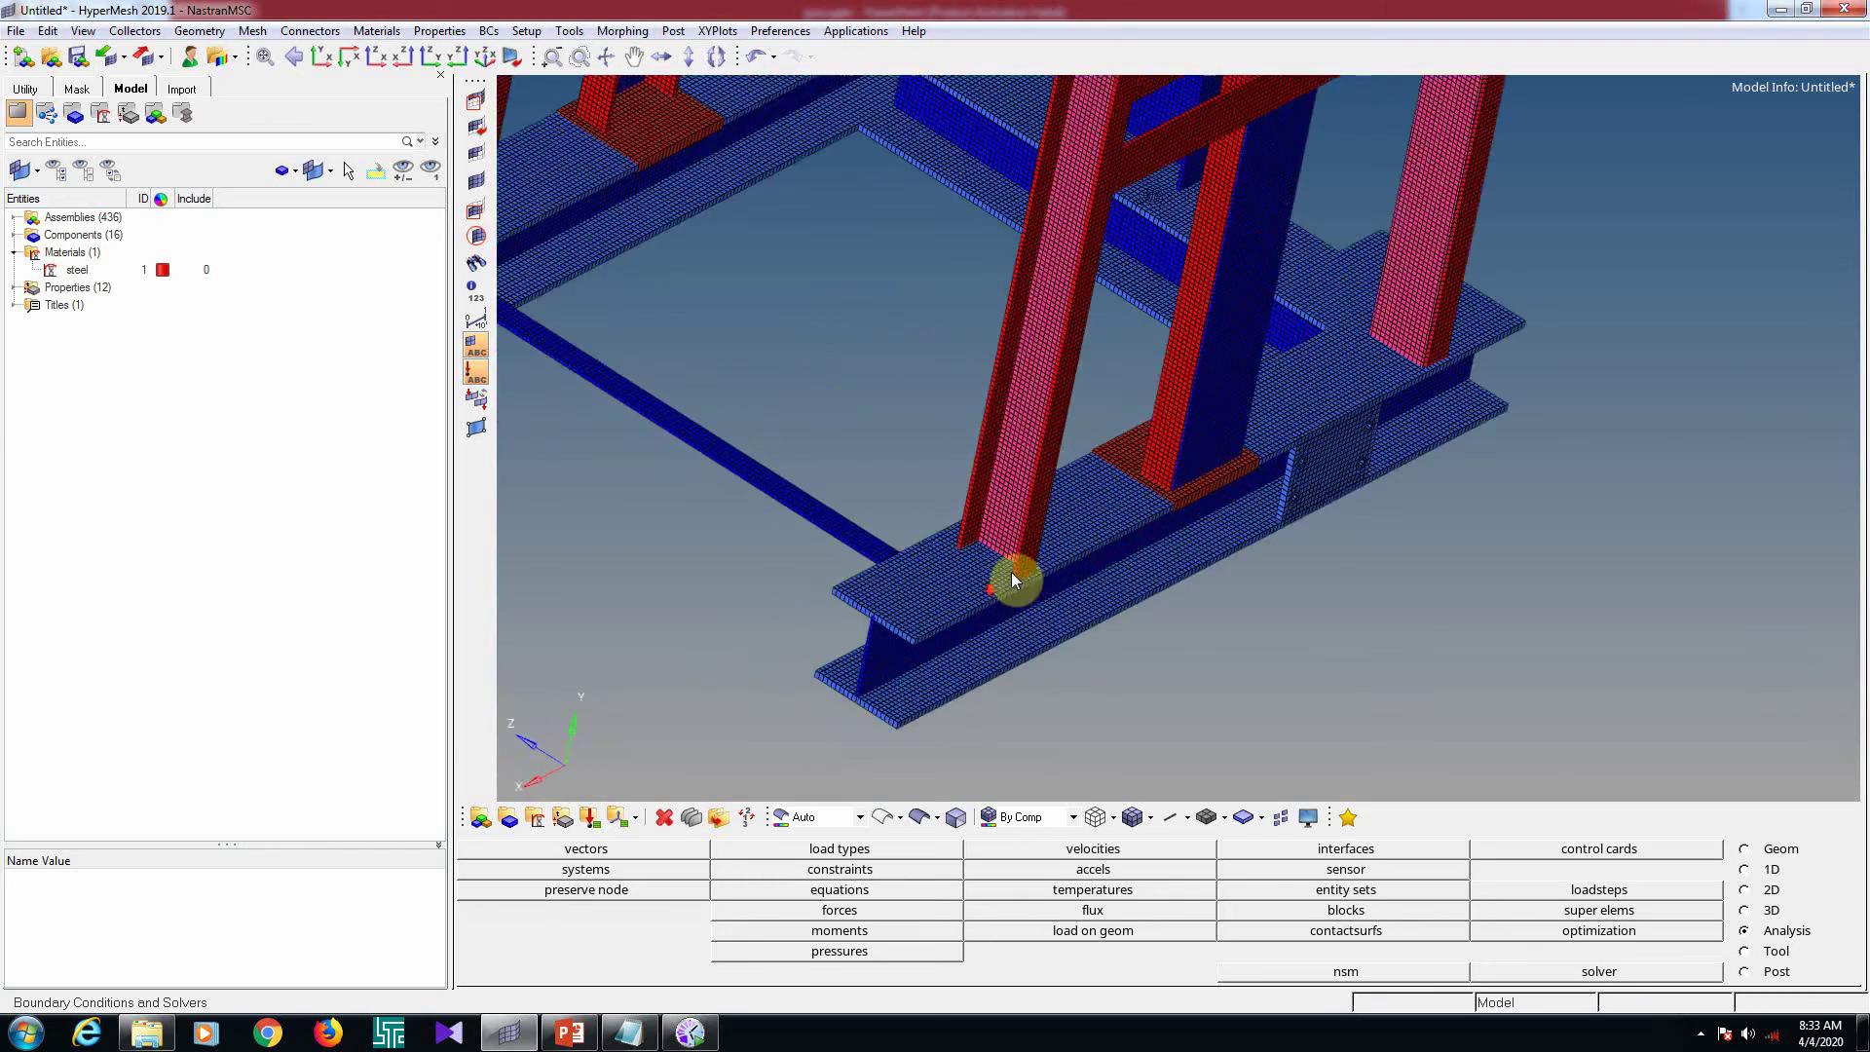
mouse_move(1029, 583)
left_mouse_down("ctrl")
mouse_move(918, 660)
mouse_move(1127, 626)
mouse_move(856, 588)
mouse_move(1062, 609)
left_mouse_up("ctrl")
scroll(1067, 623, "down", 8)
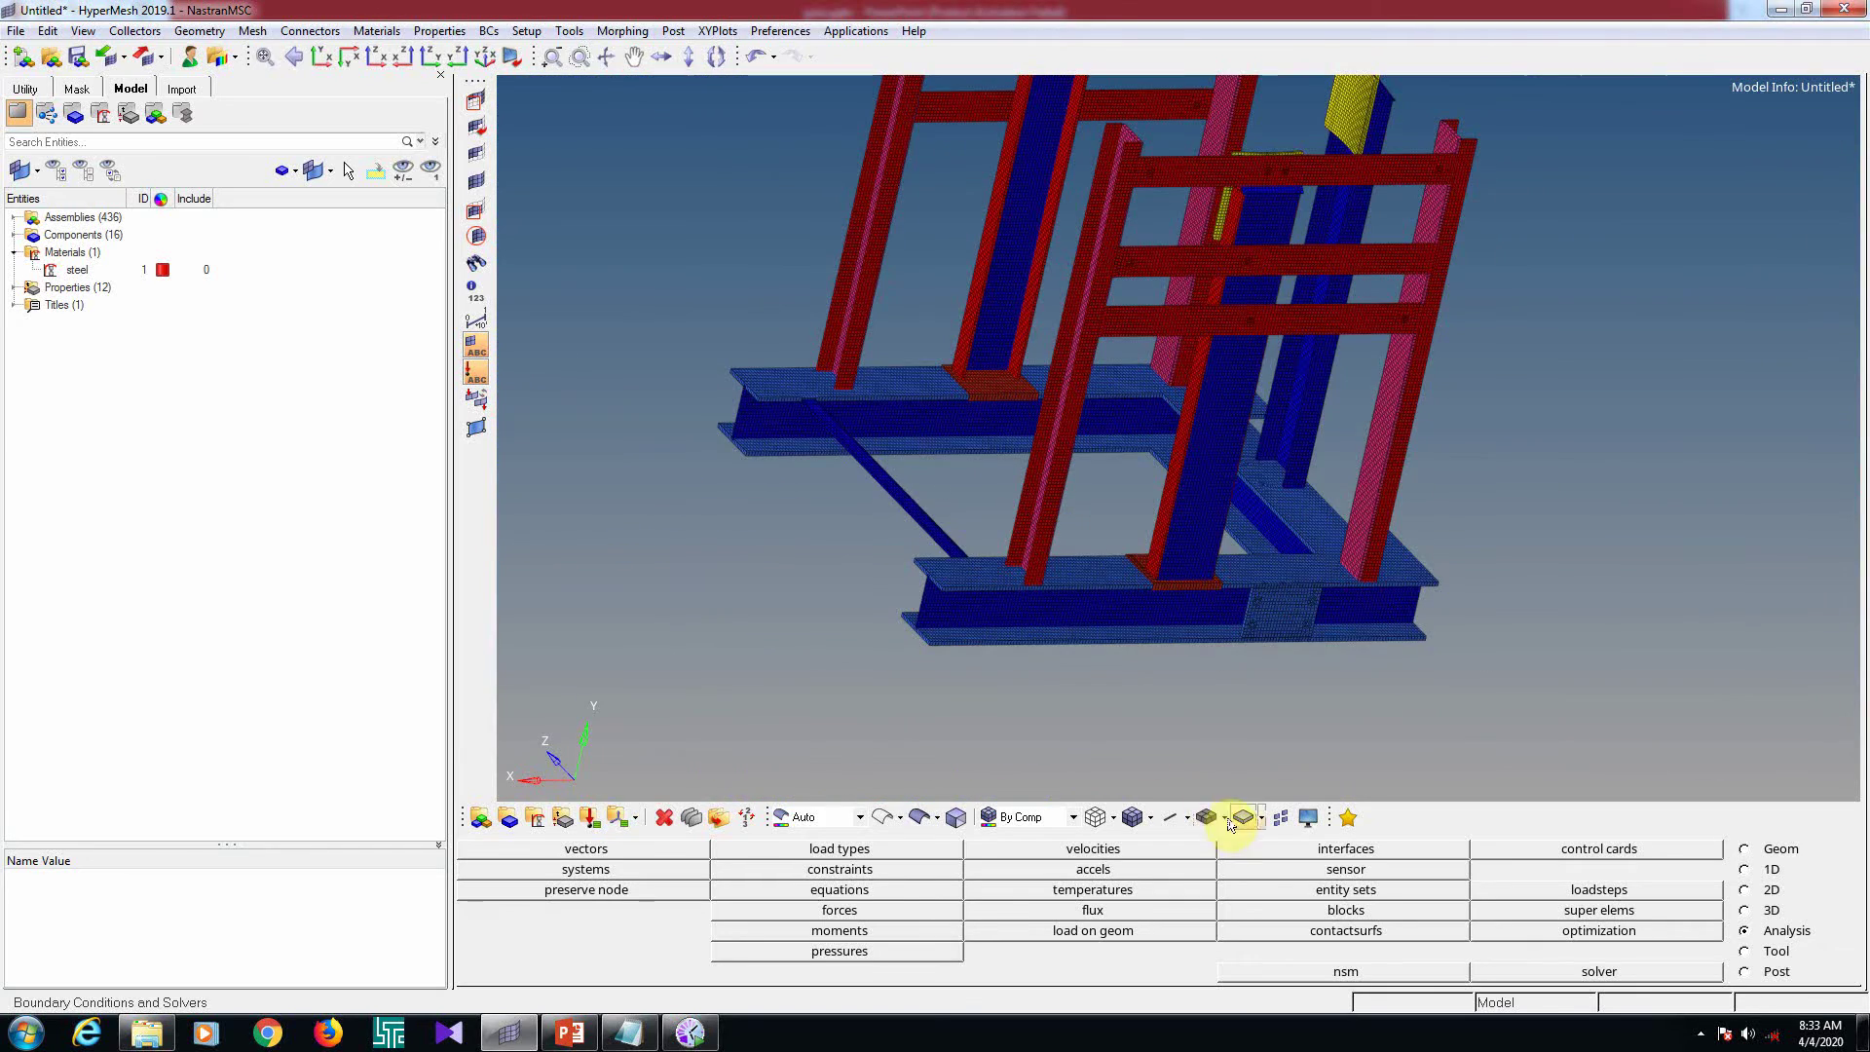
left_click(1225, 821)
left_click(1225, 847)
scroll(1077, 594, "down", 8)
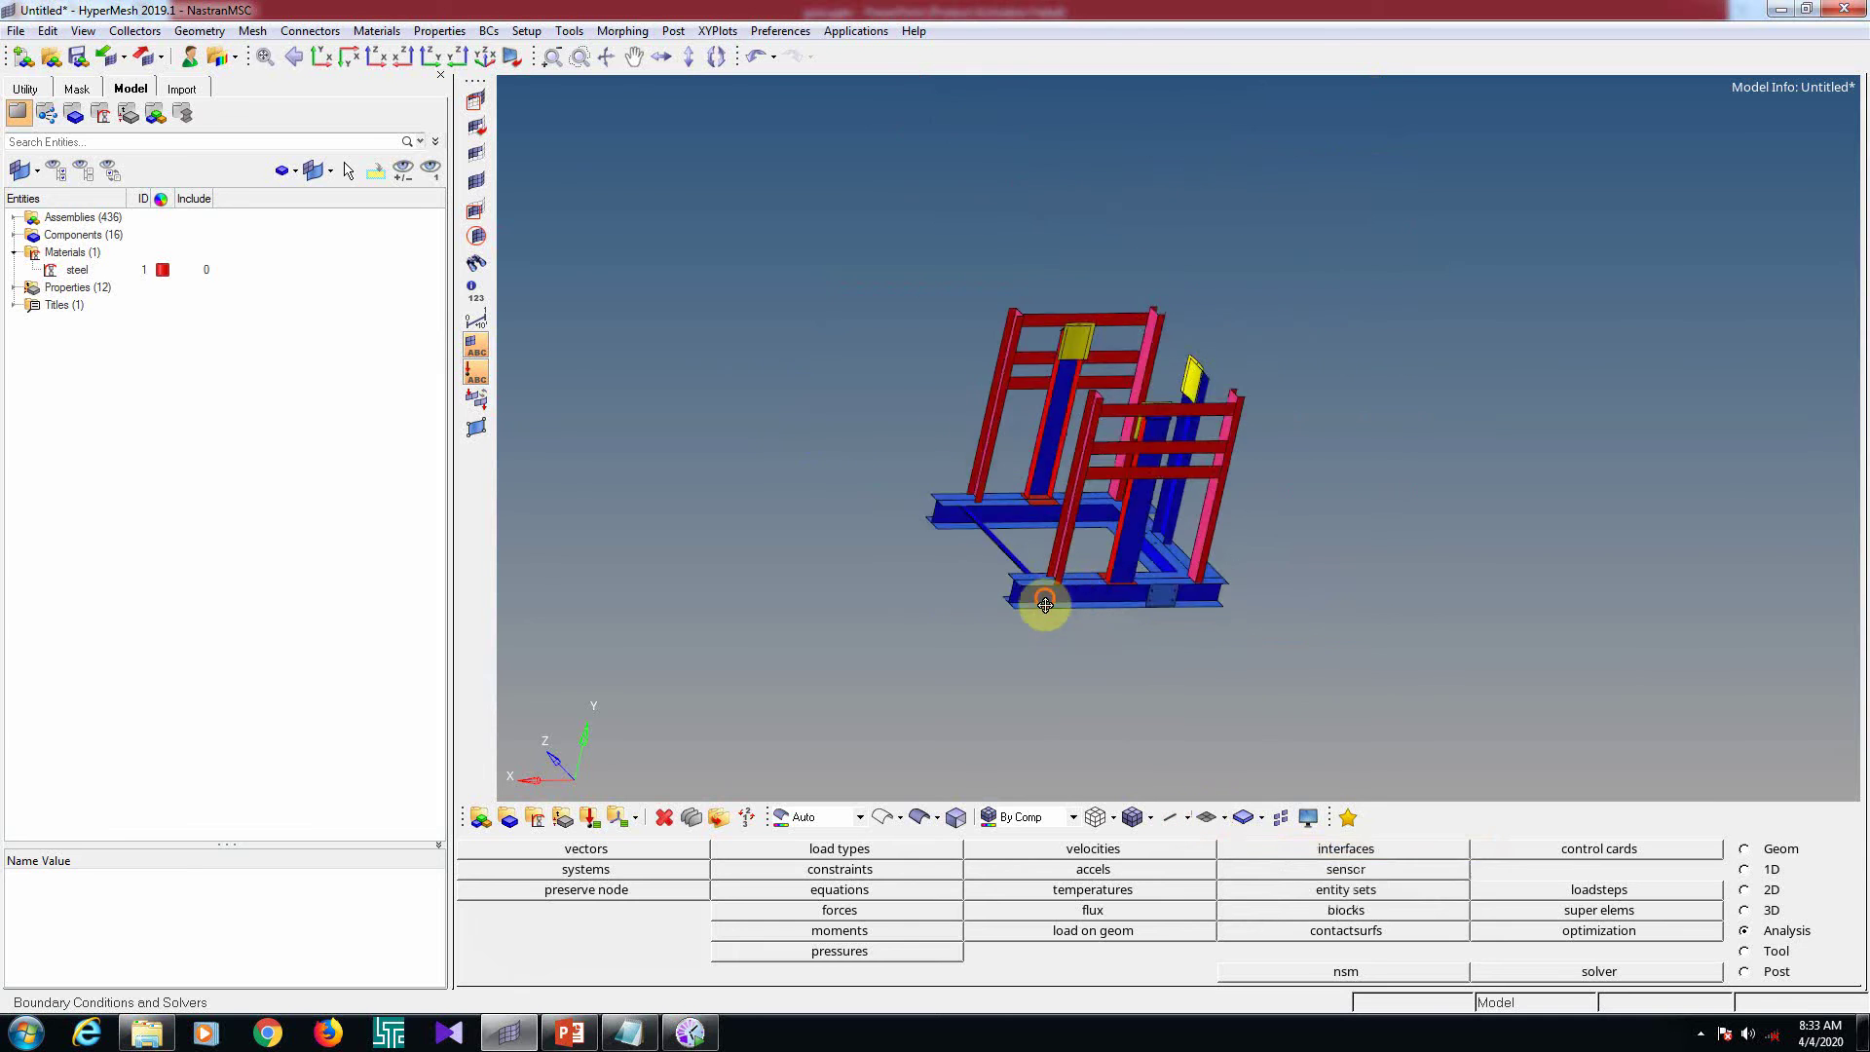
left_click_drag(1045, 605, 1072, 682, "ctrl")
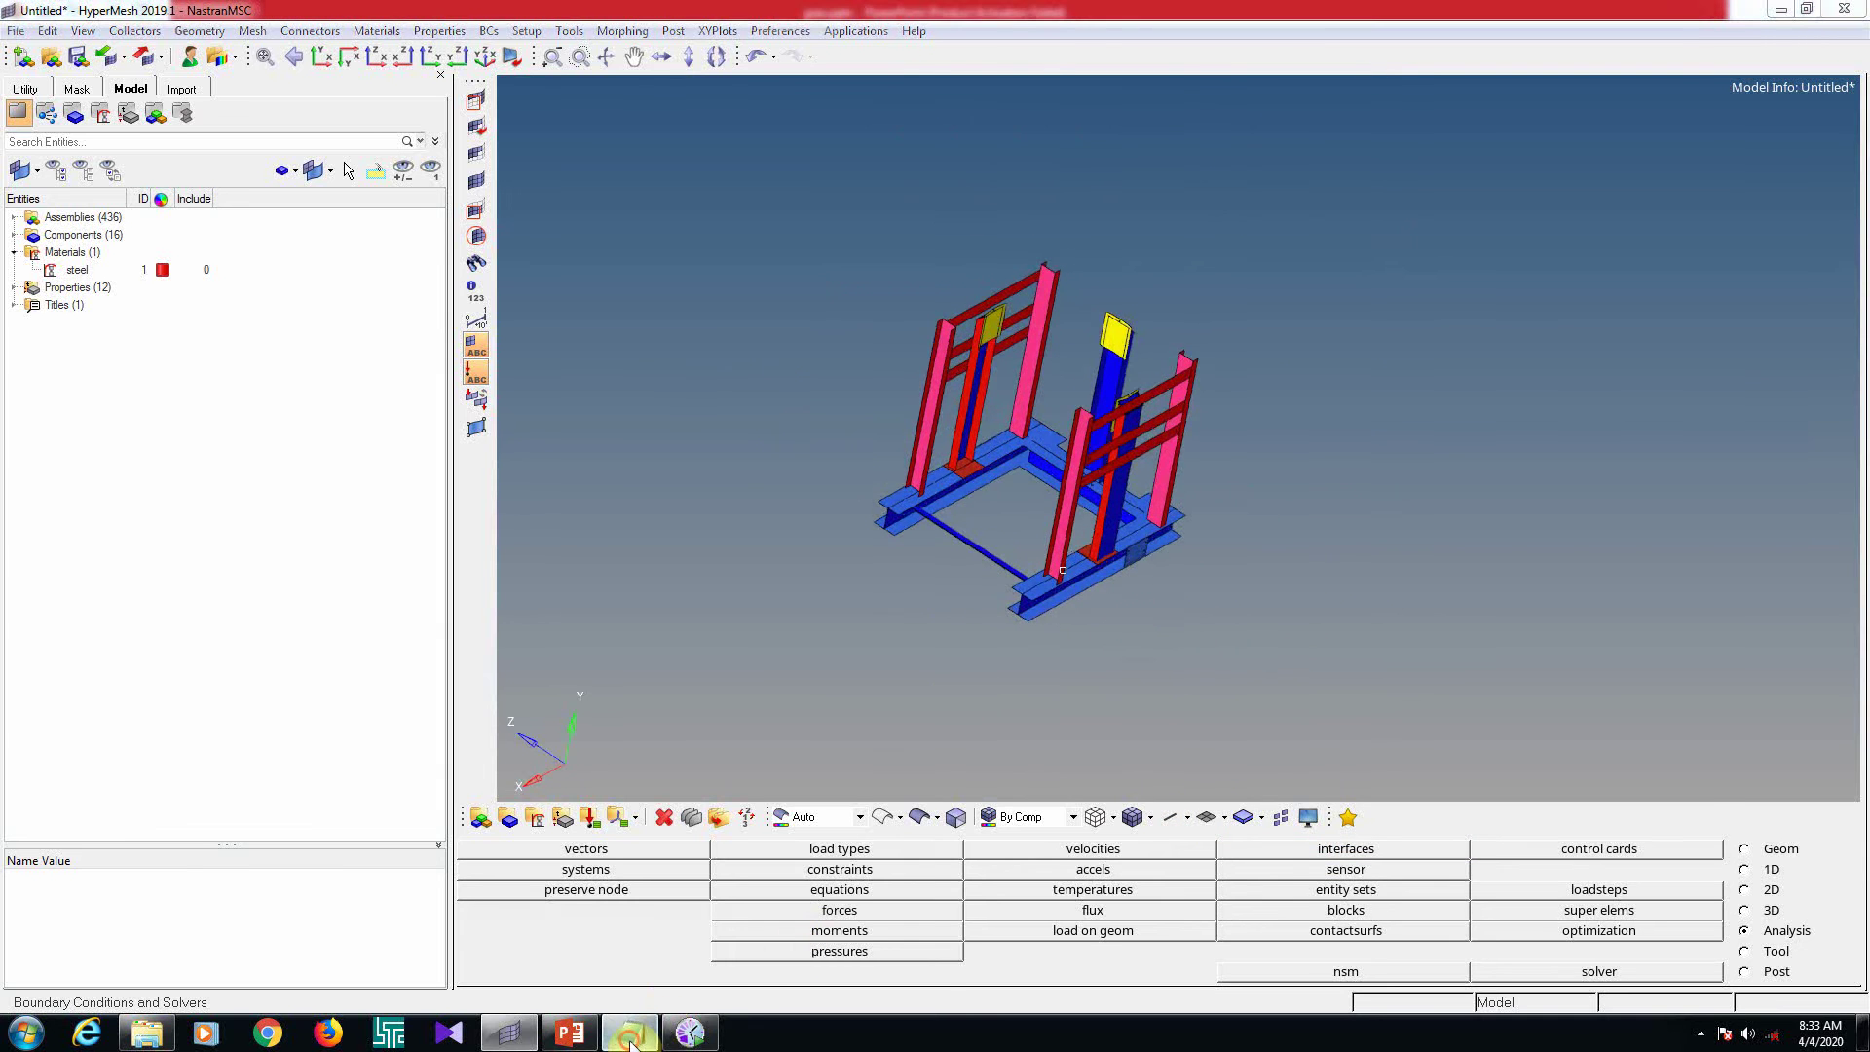
Check the centre of gravity coordinates in the Notepad file Cg mass 1.5 tonne.txt and return to HyperMesh
left_click(630, 1035)
left_click(341, 286)
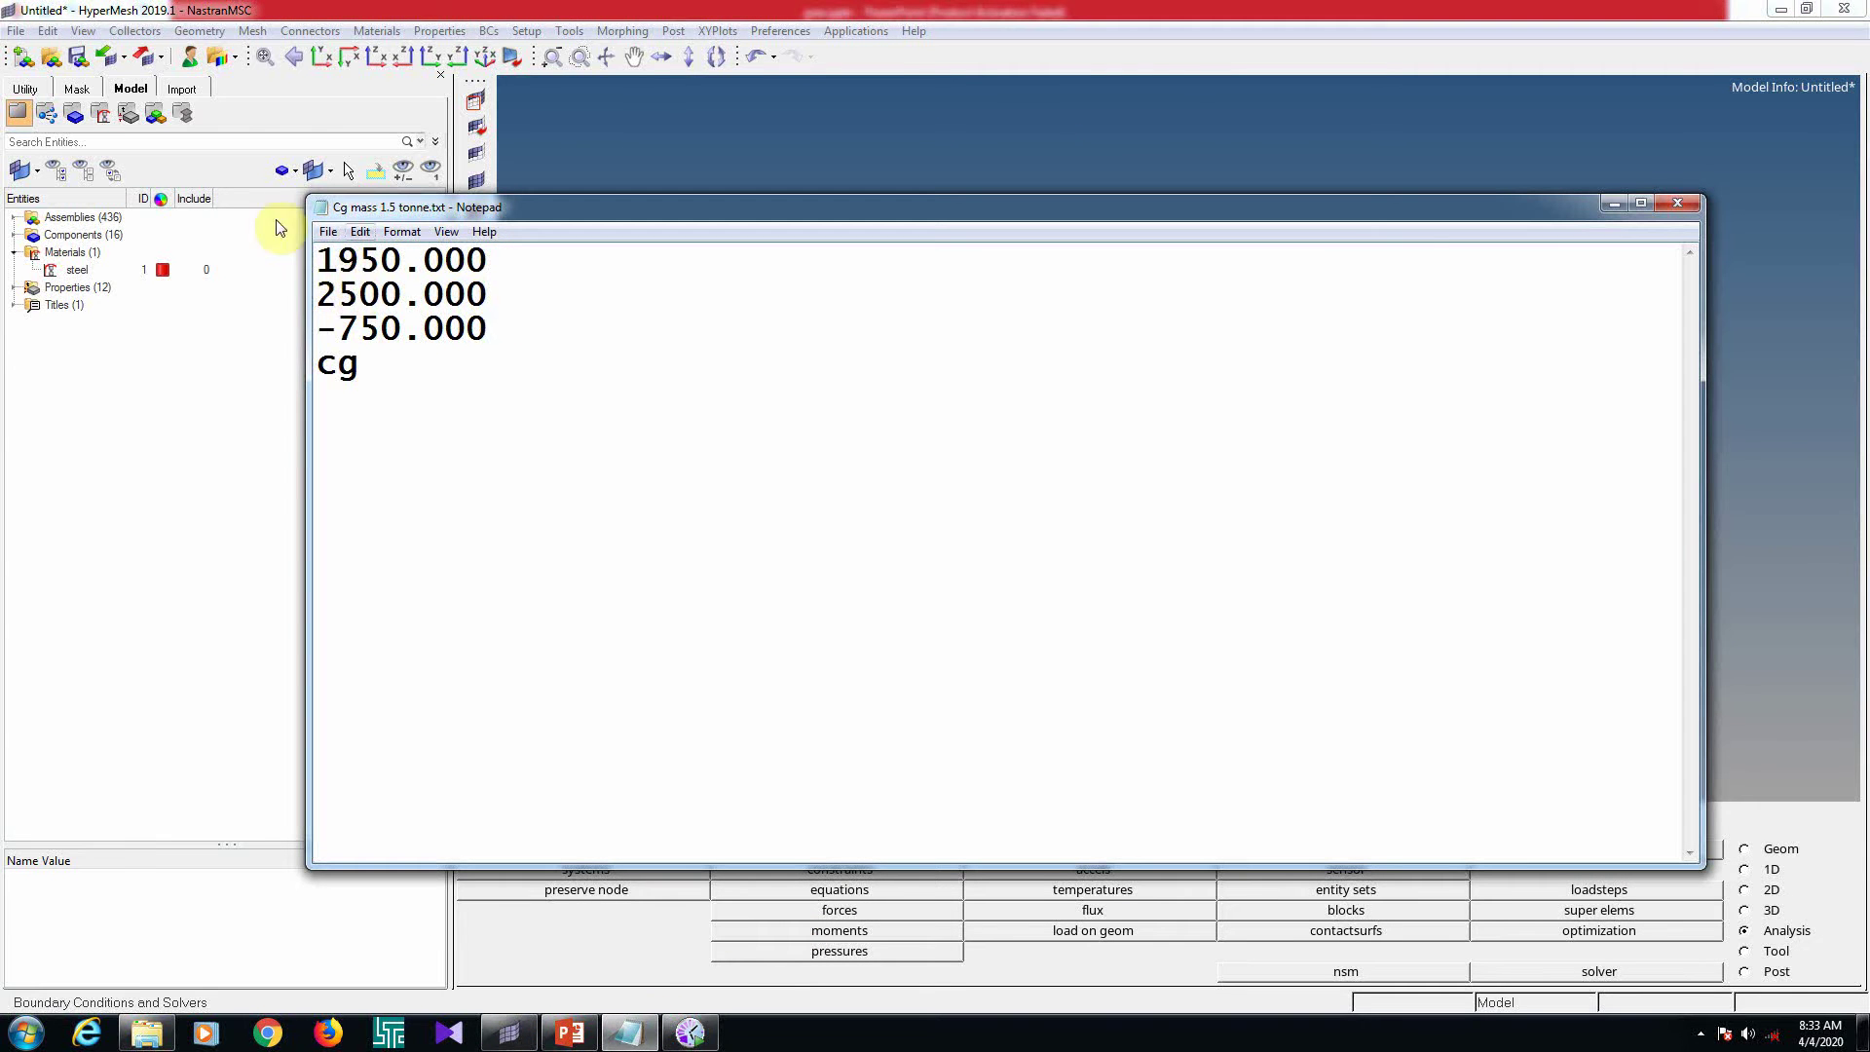
left_click(1617, 210)
mouse_move(1015, 451)
left_mouse_down("ctrl")
mouse_move(1044, 518)
mouse_move(1106, 458)
mouse_move(989, 471)
mouse_move(989, 493)
left_mouse_up("ctrl")
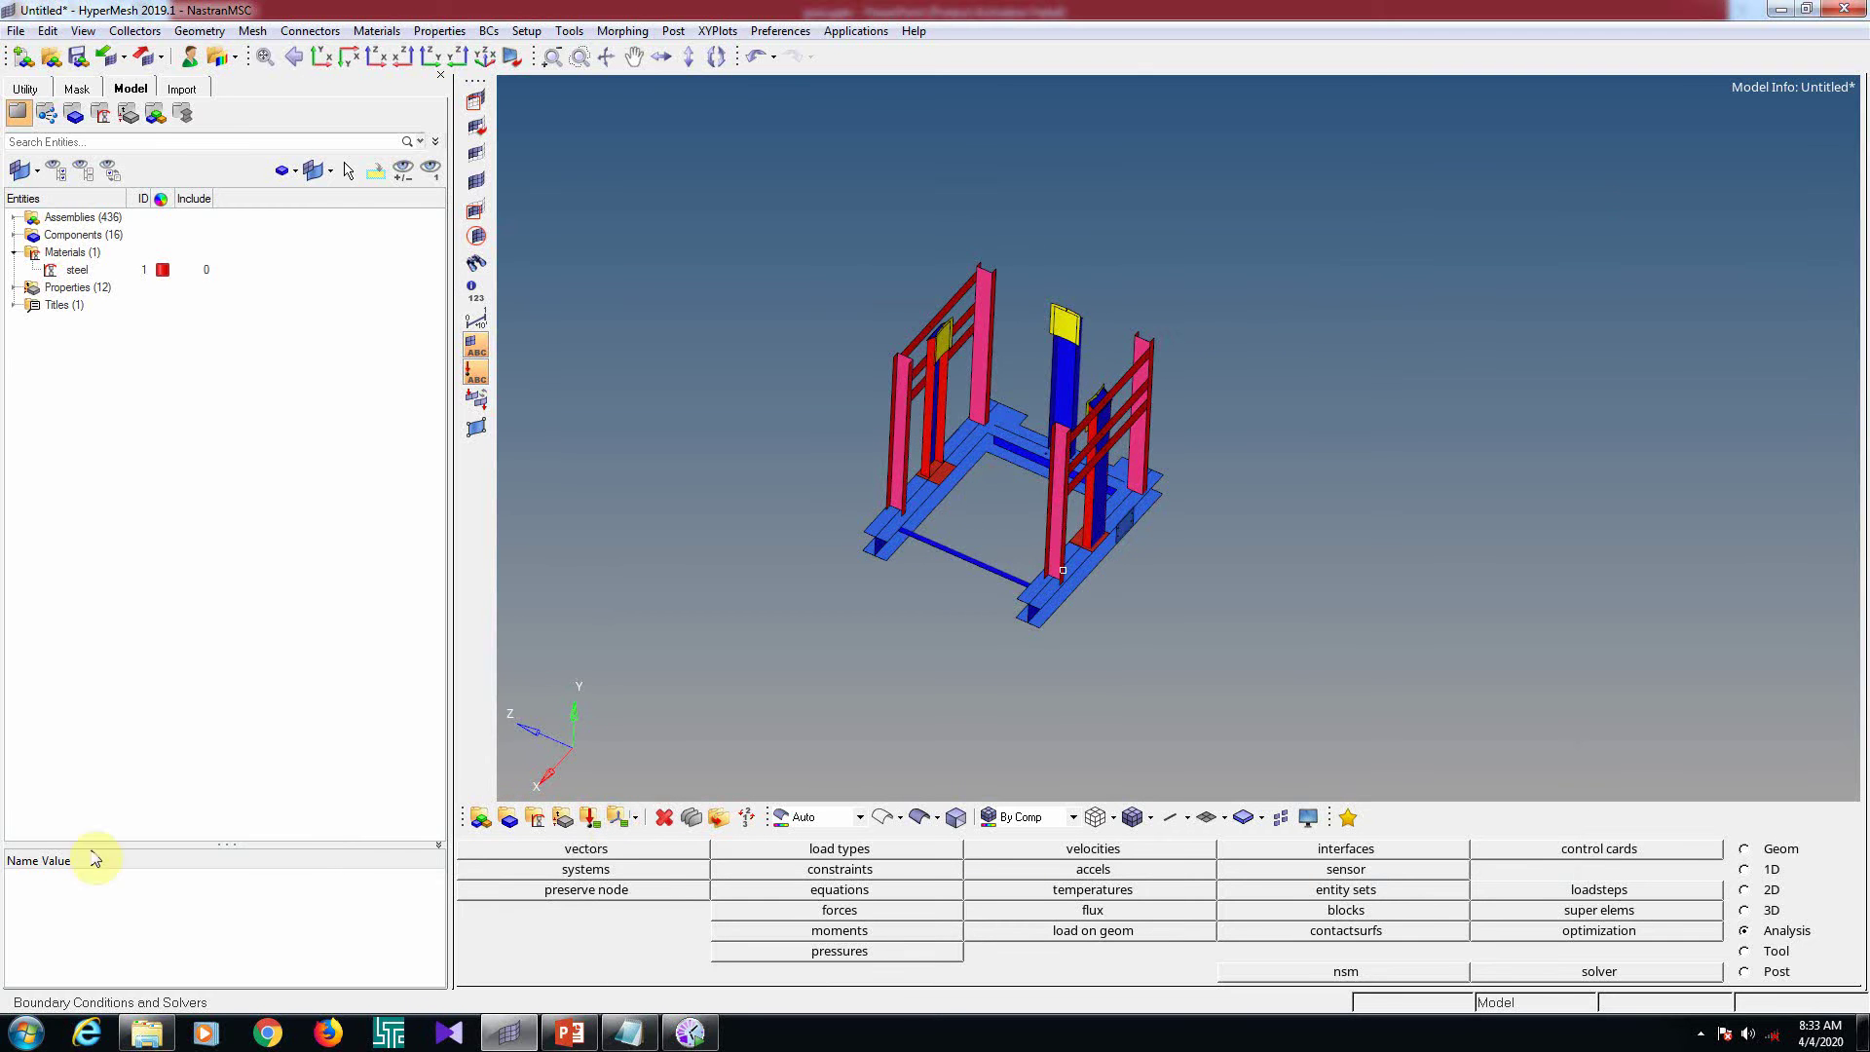
Try to create a component named rigids in dark pink with no card image and no property
left_click(508, 819)
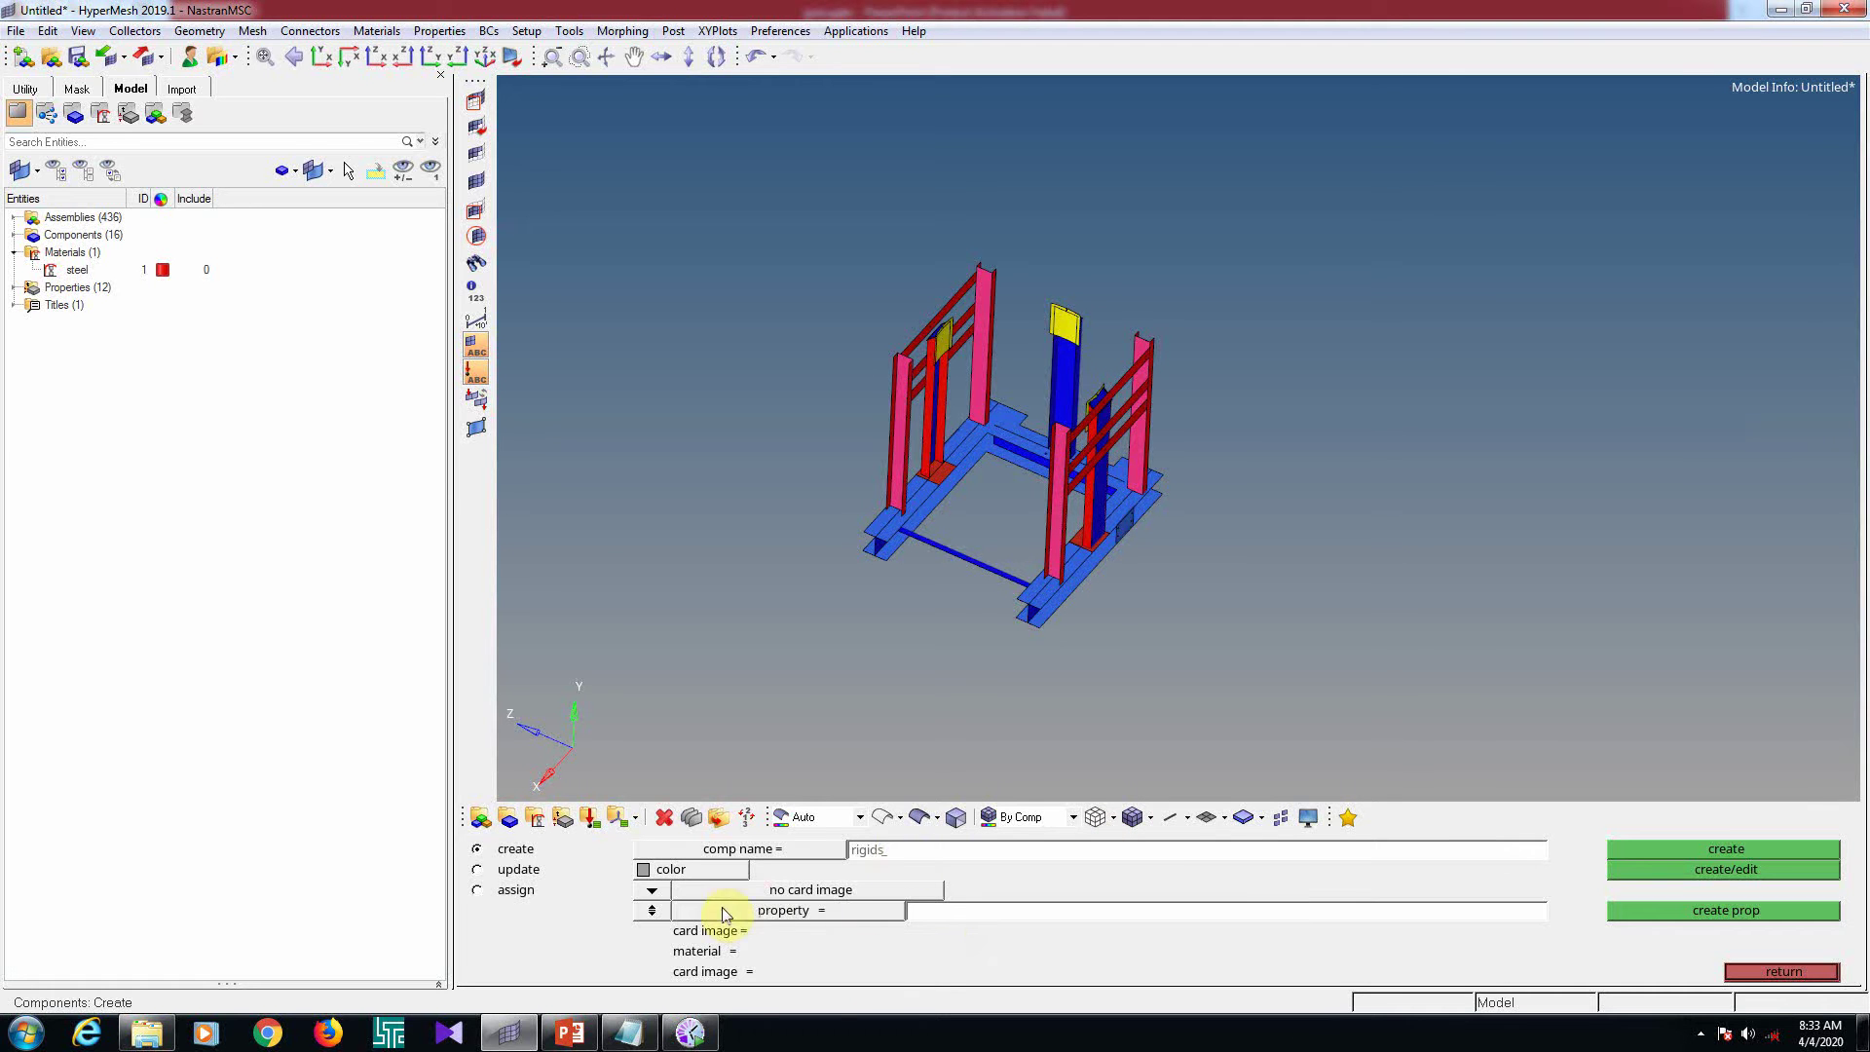
left_click(656, 913)
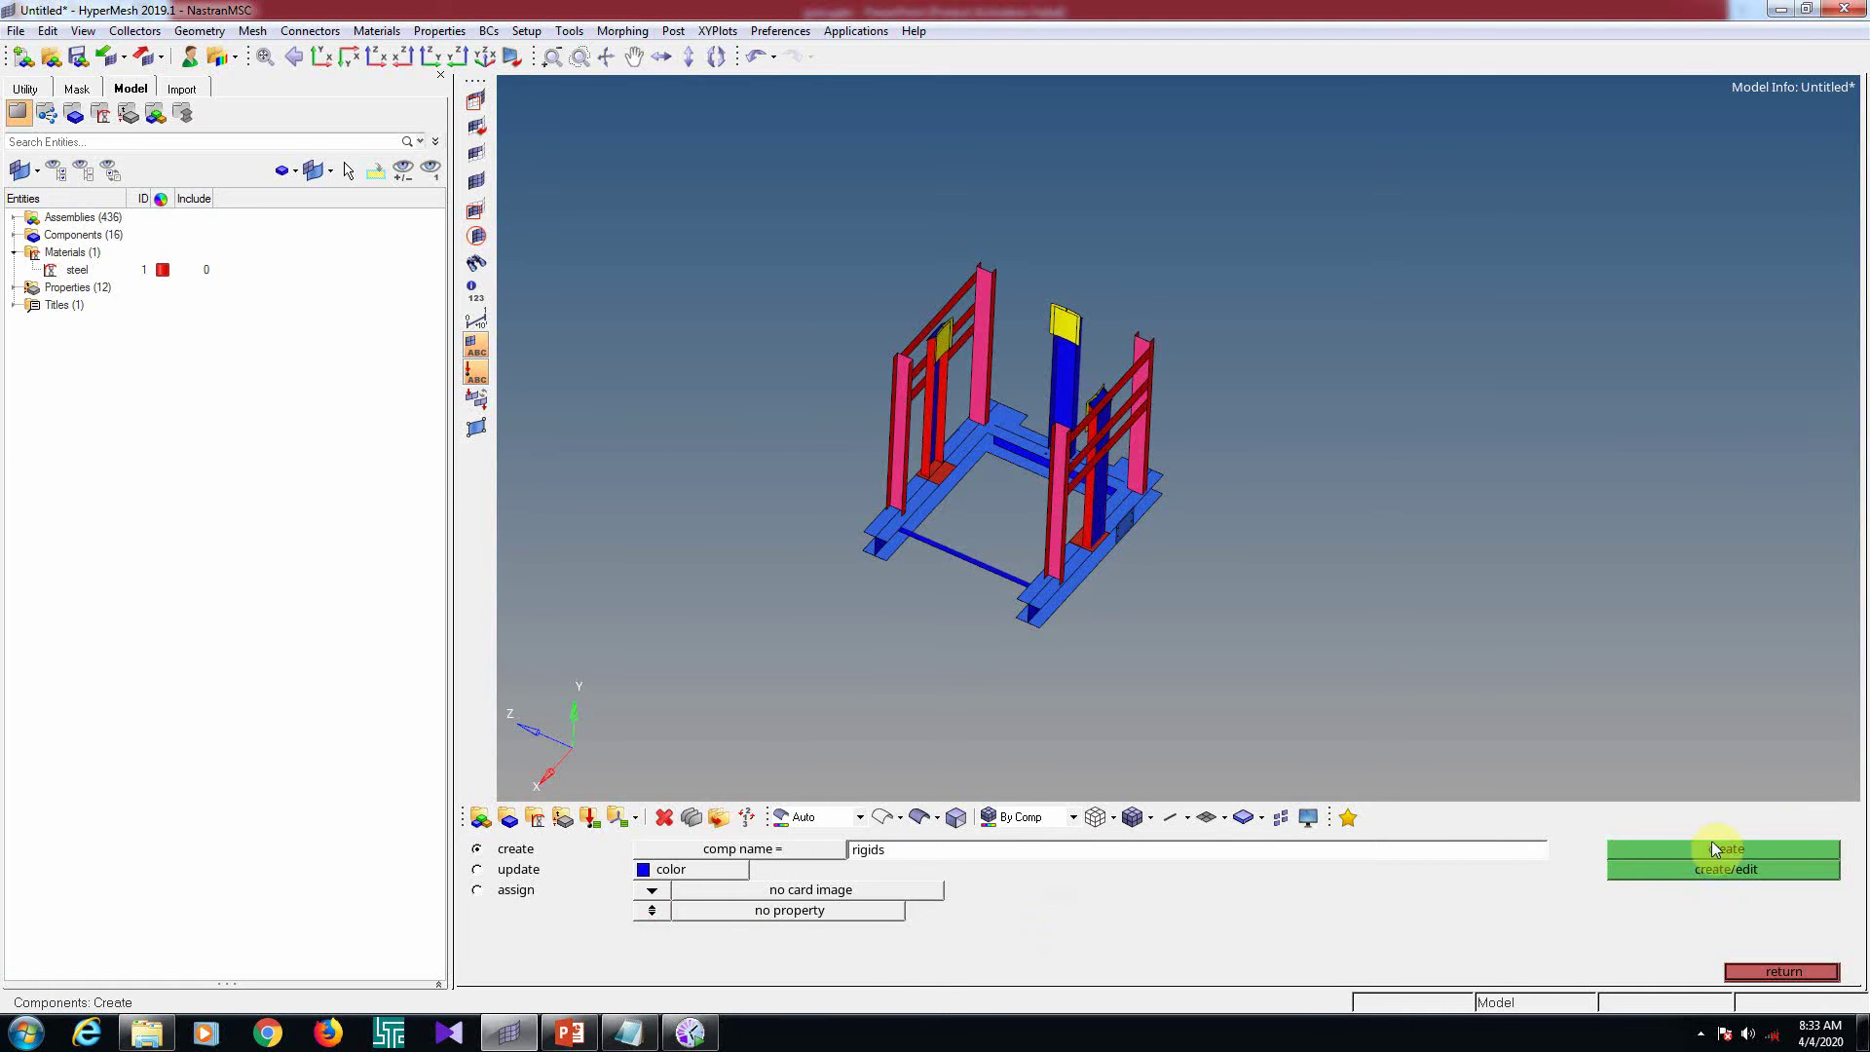
left_click(687, 874)
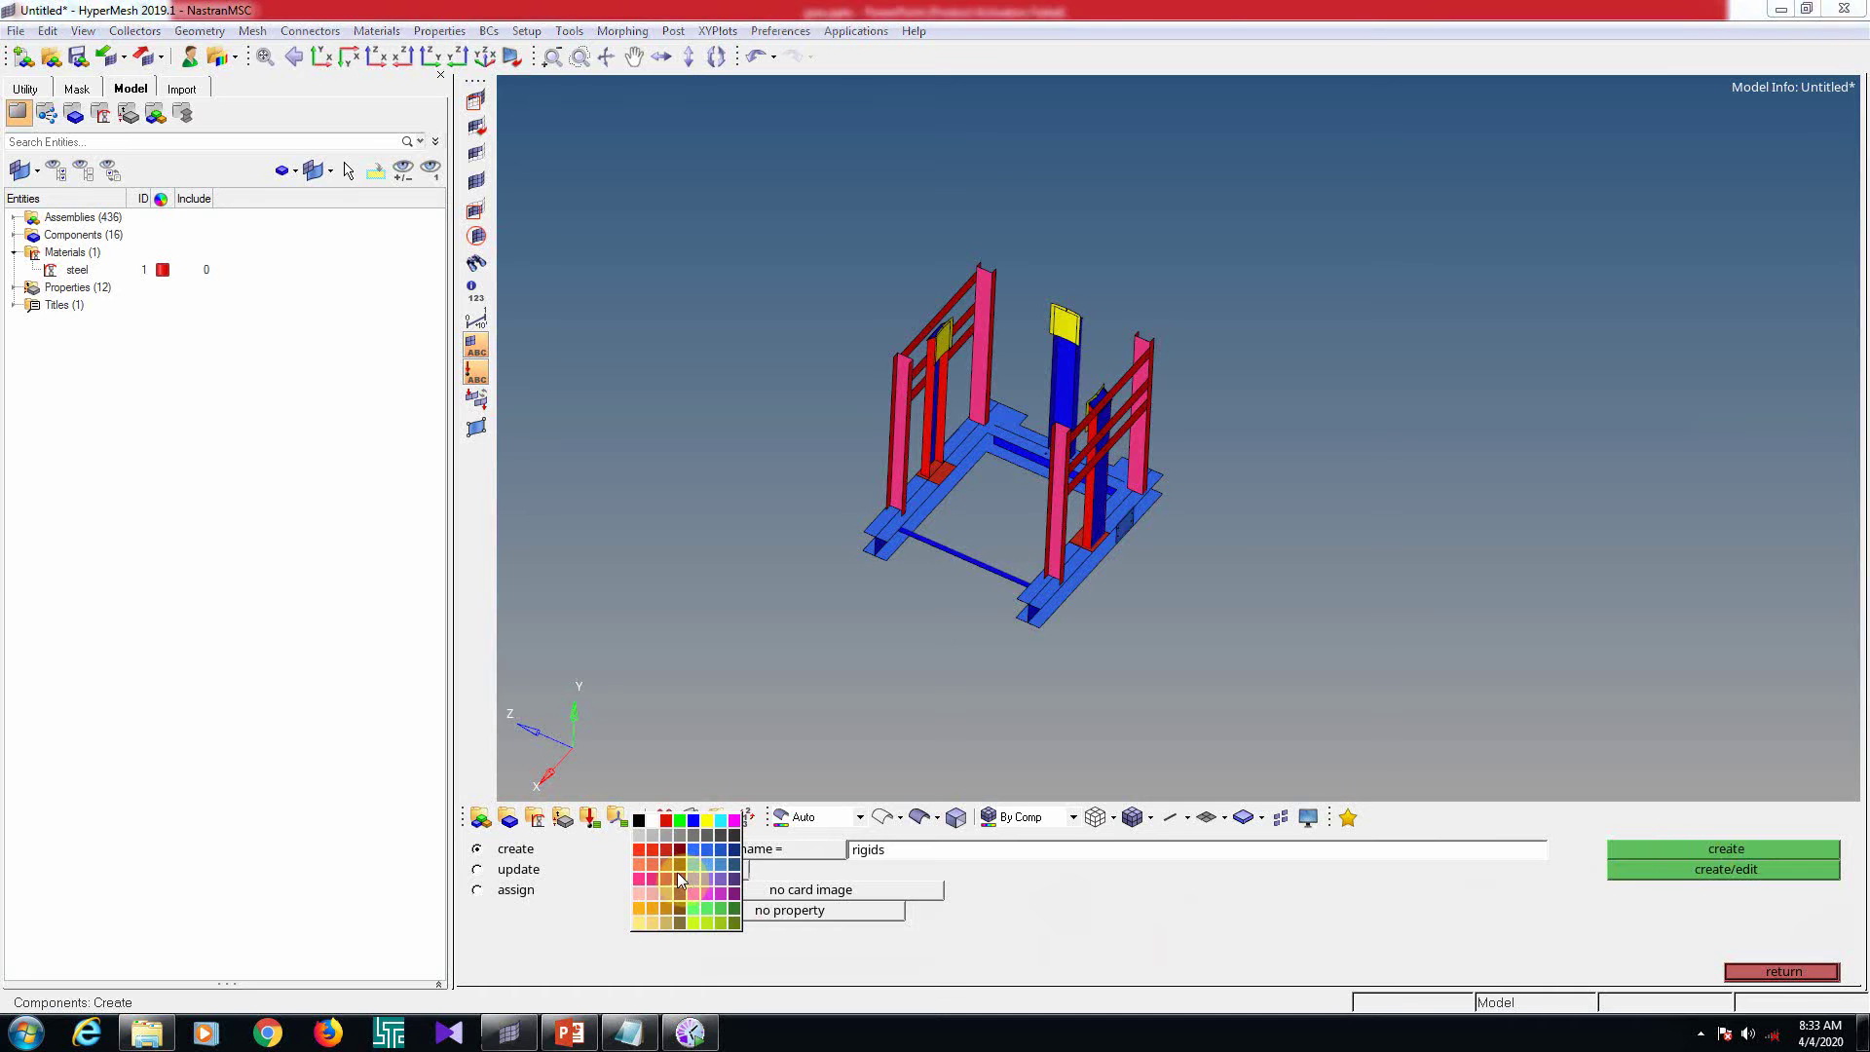
left_click(669, 878)
left_click(1691, 850)
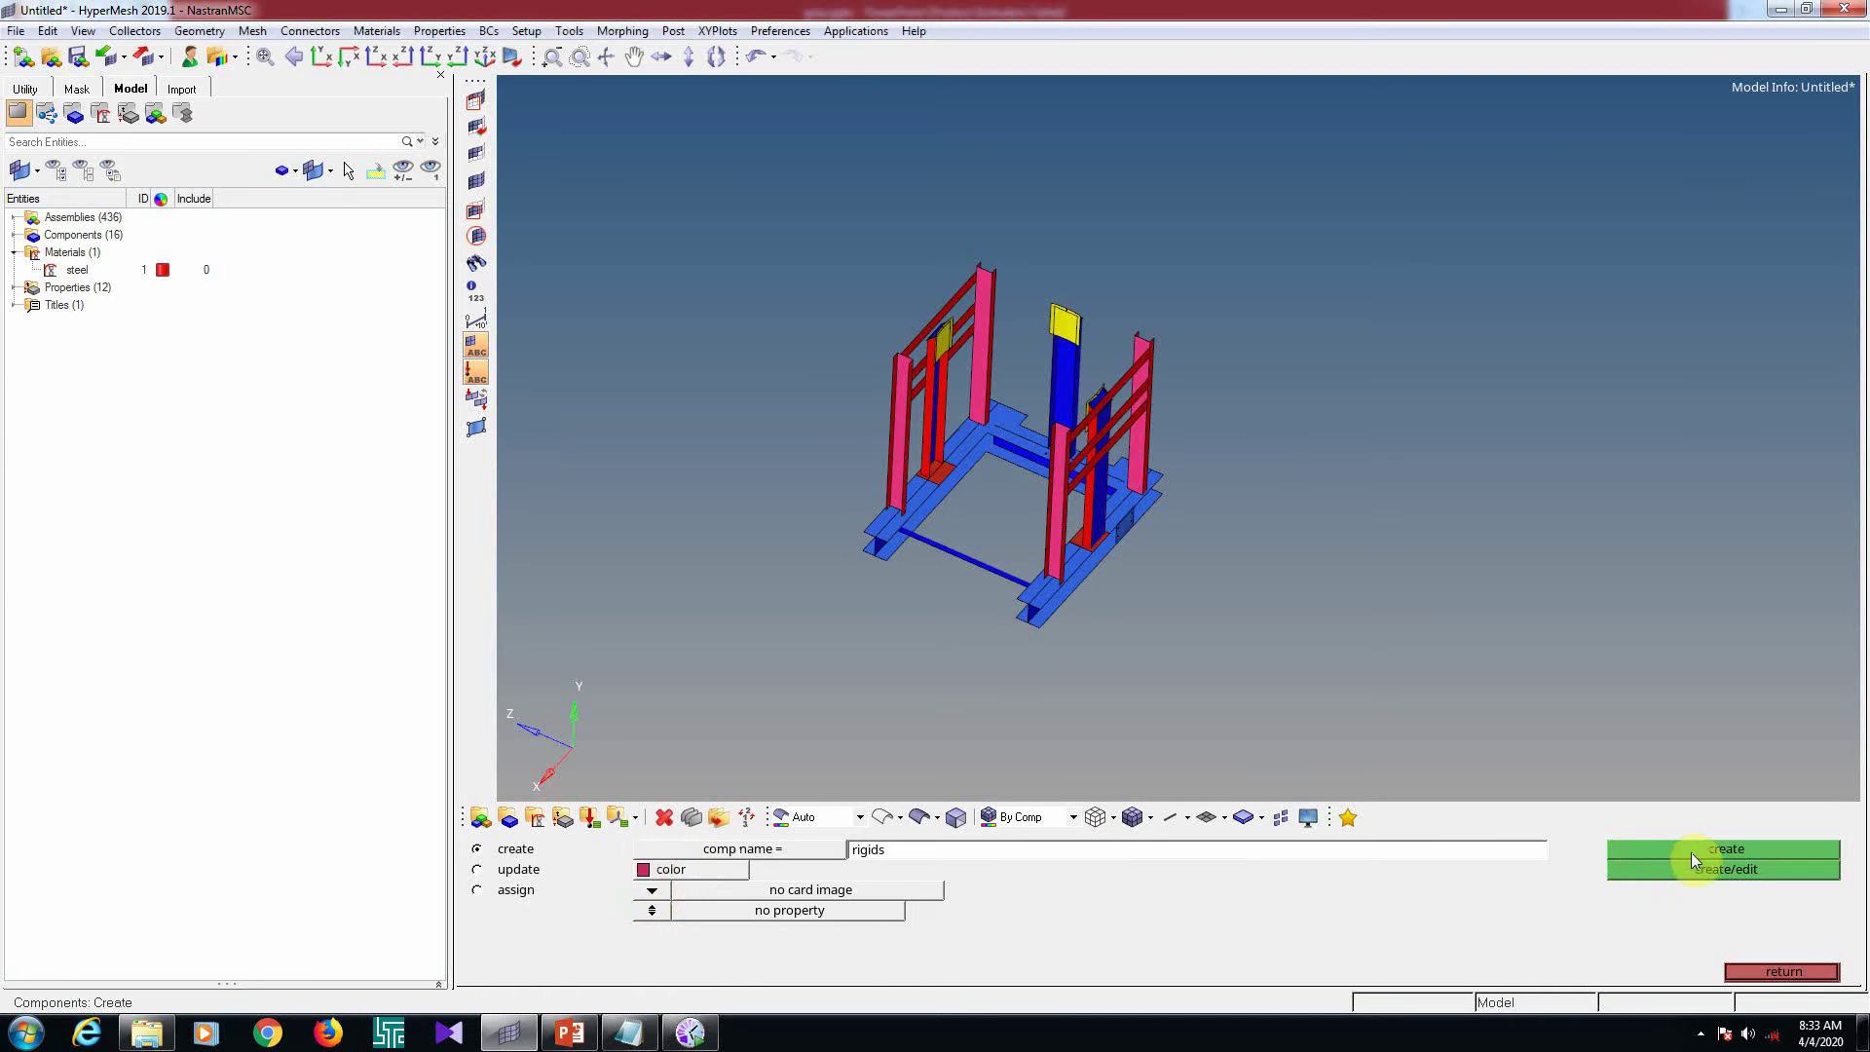
left_click(1495, 581)
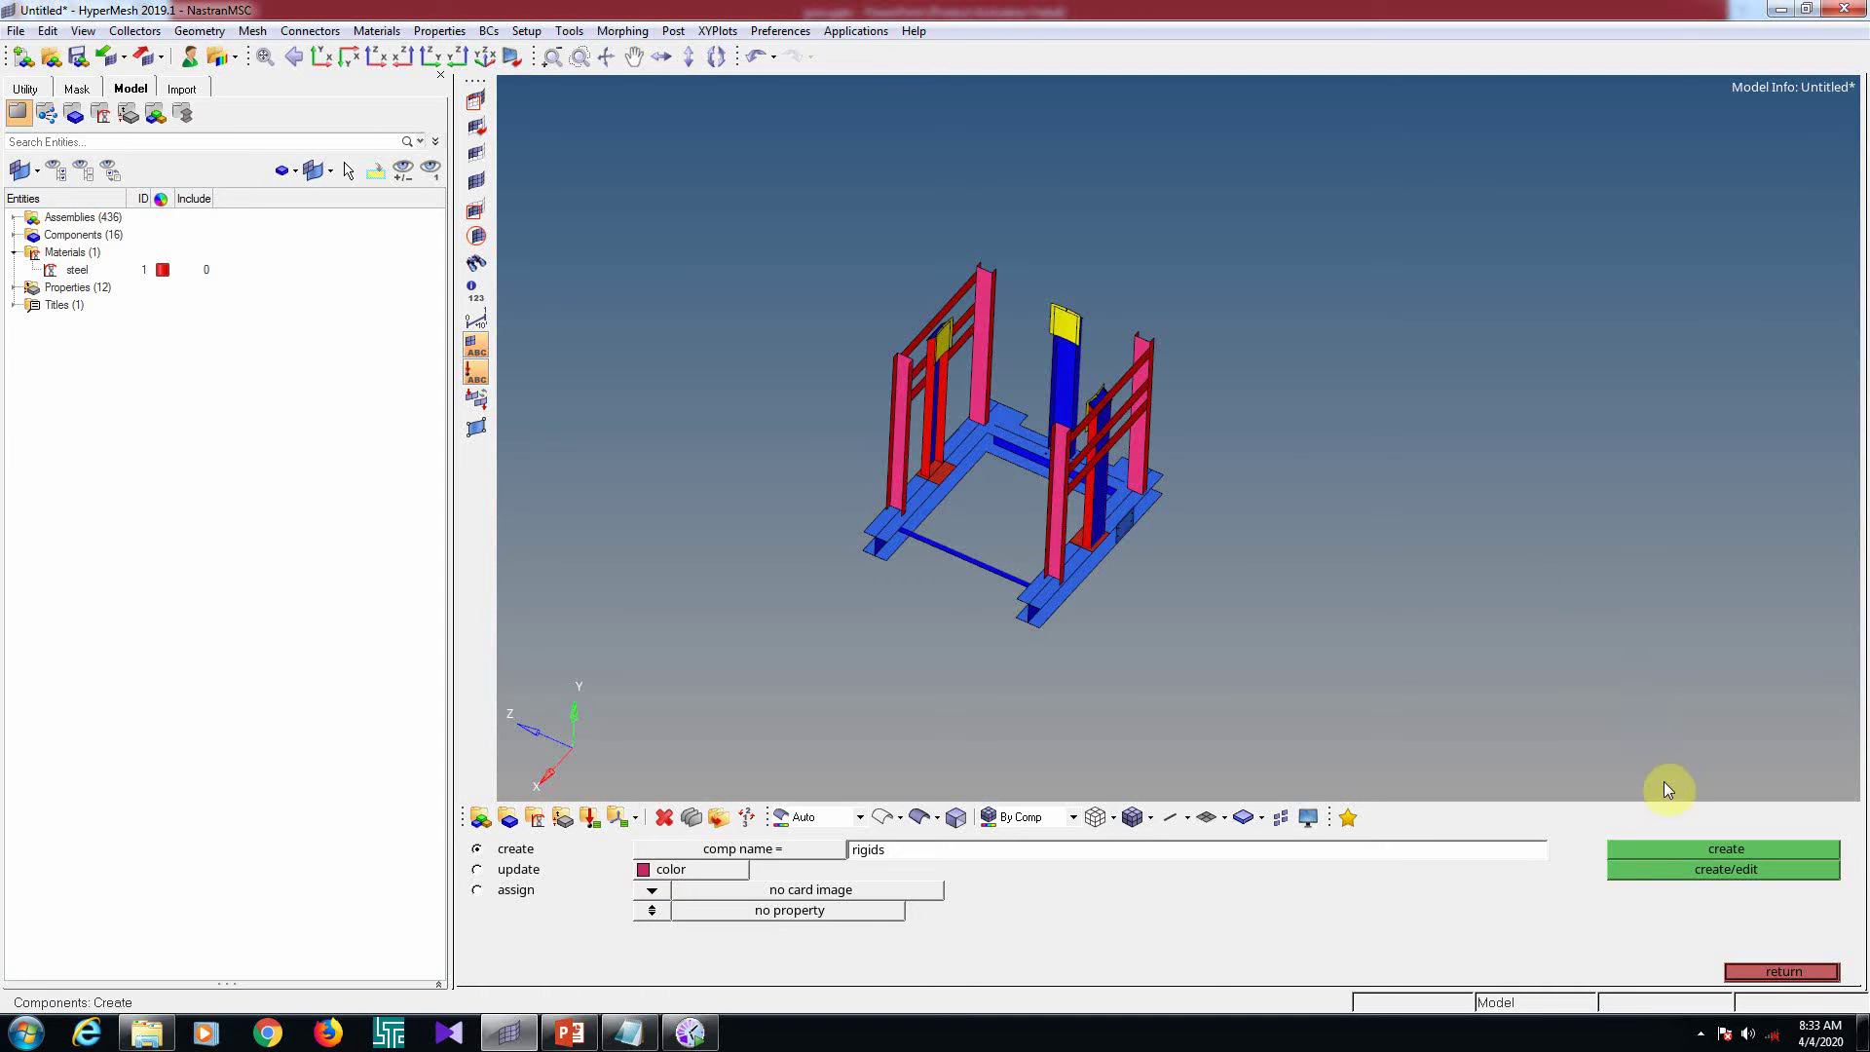
key("Escape")
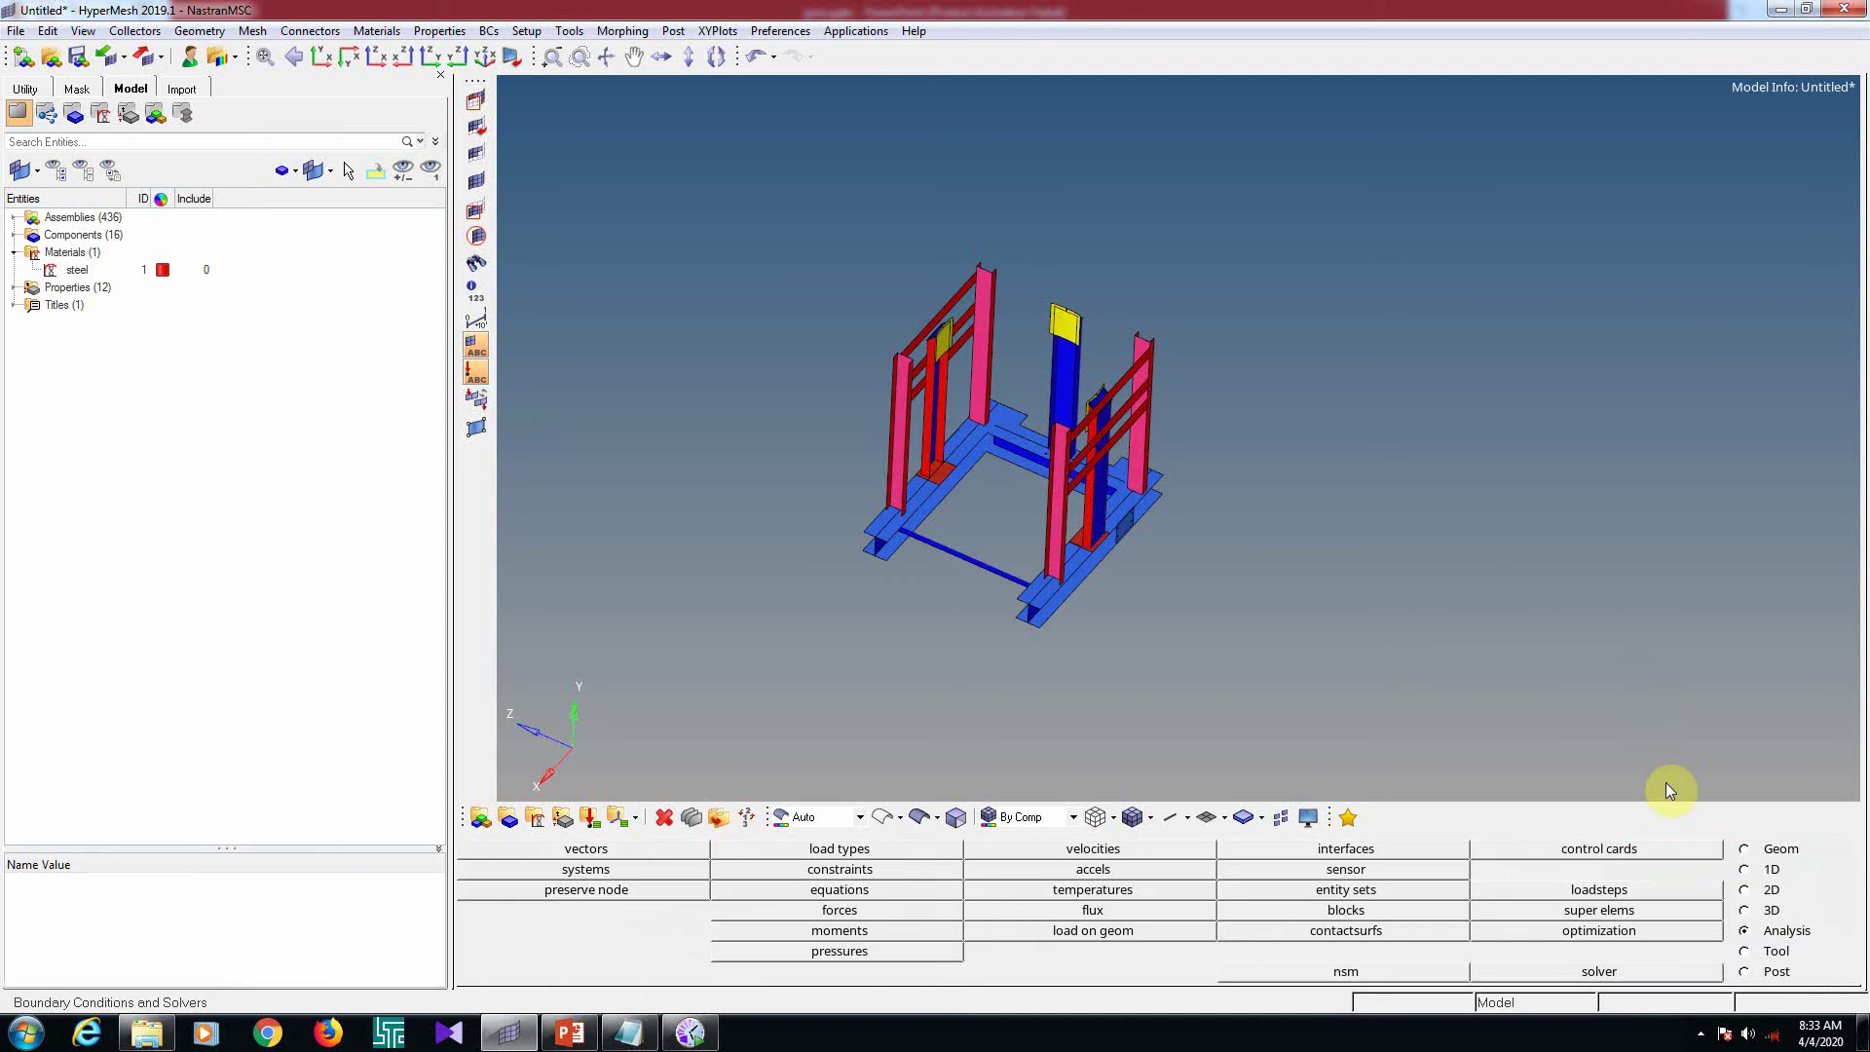
Delete the mass component from the model's components
double_click(39, 232)
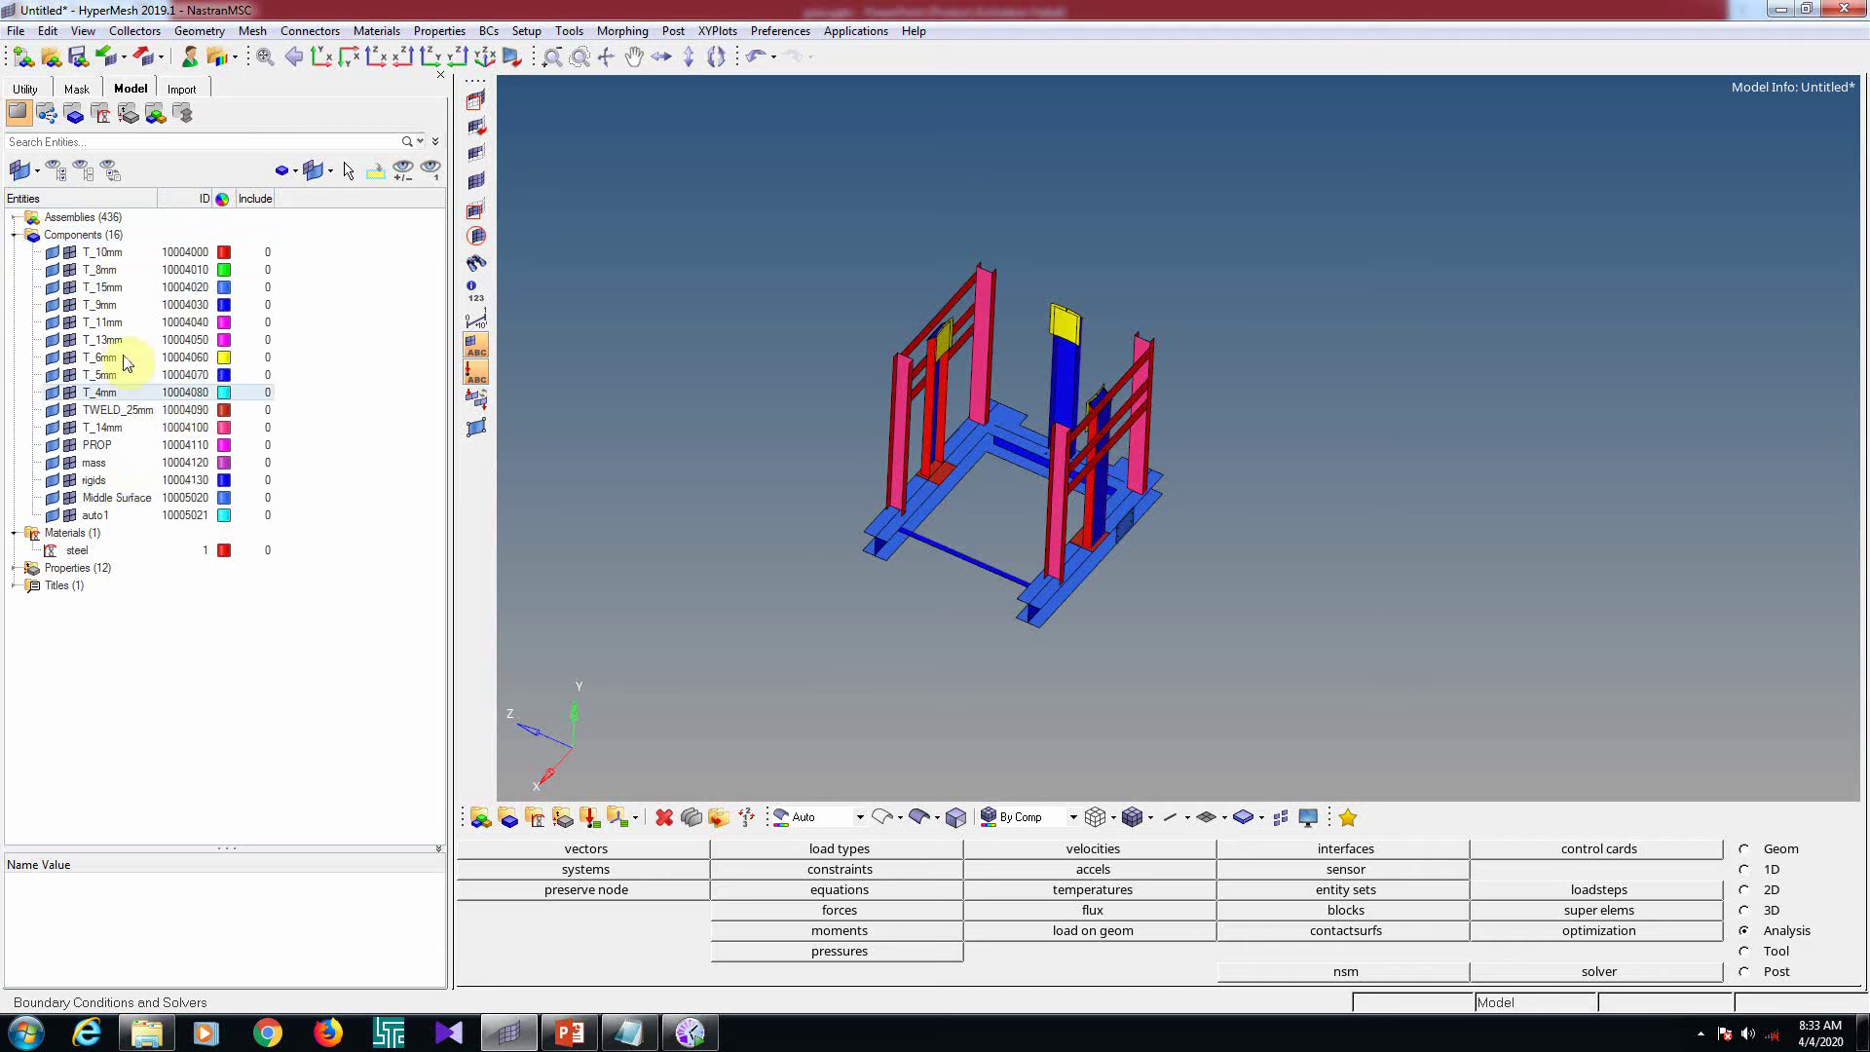
left_click(91, 465)
right_click(90, 468)
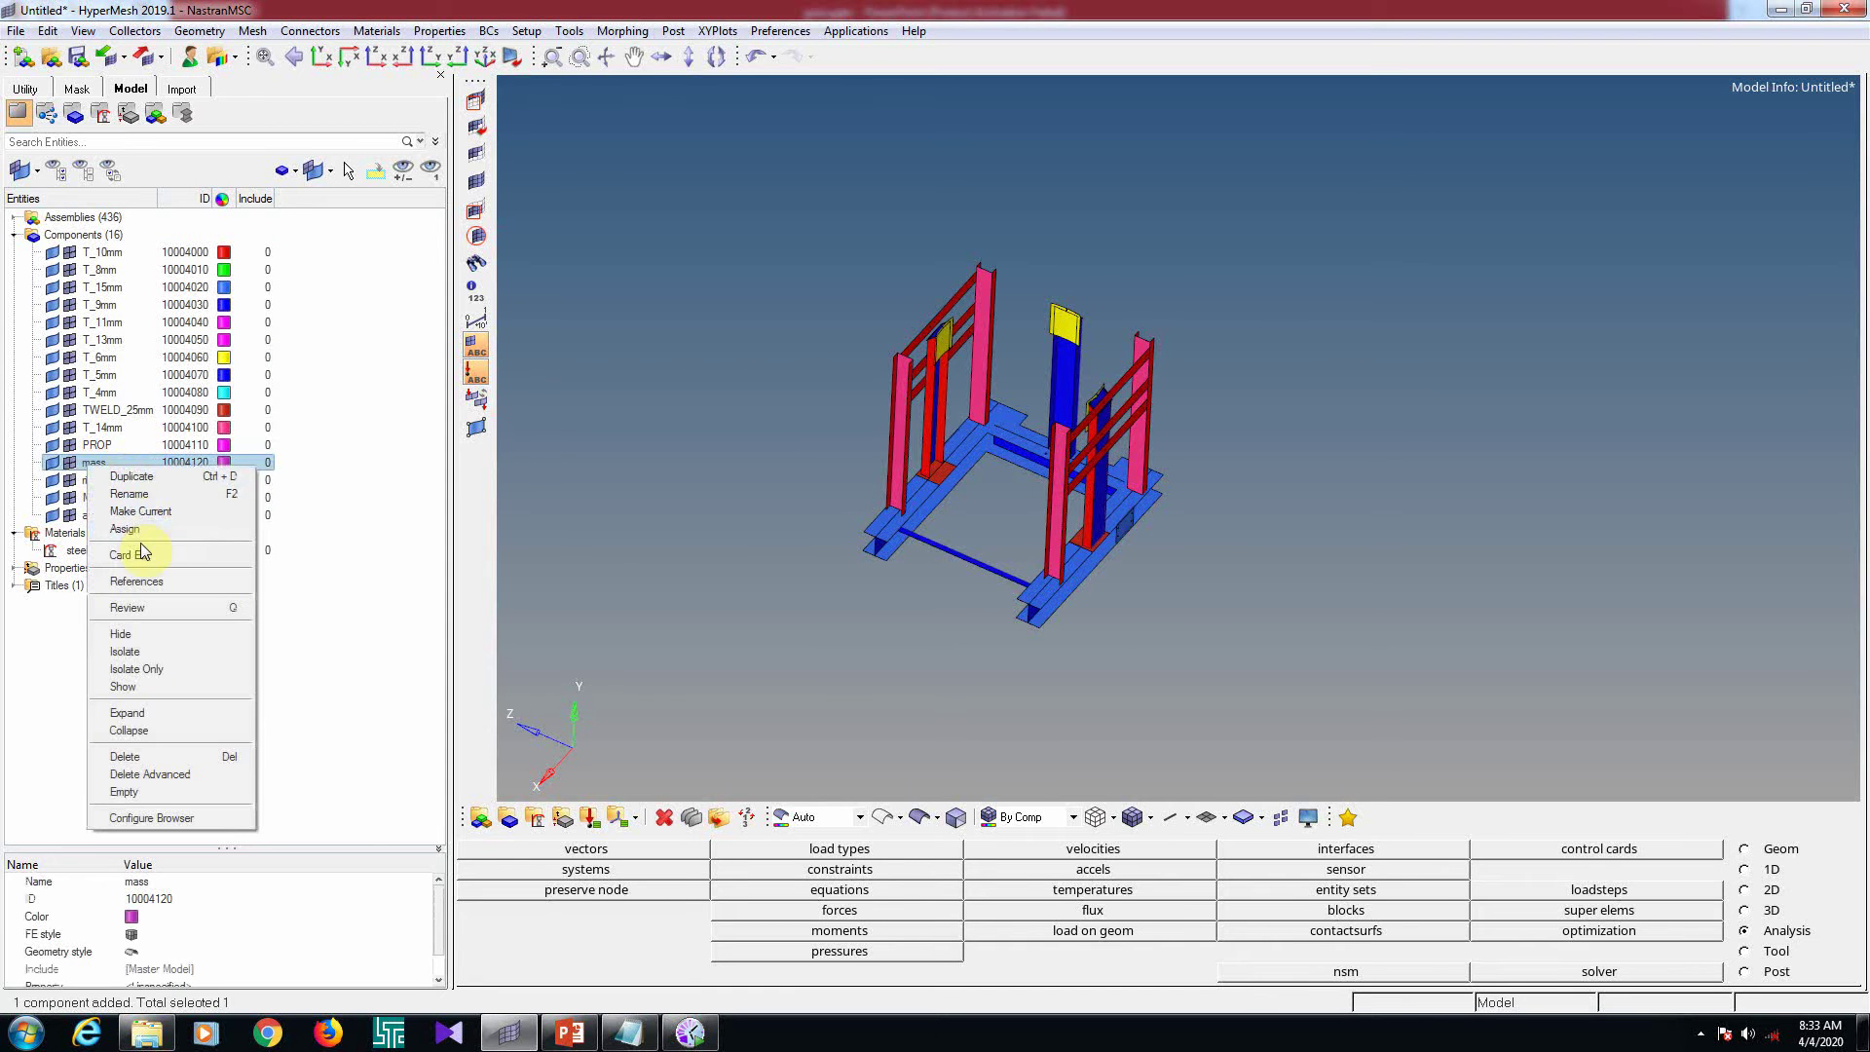
left_click(140, 757)
left_click(901, 587)
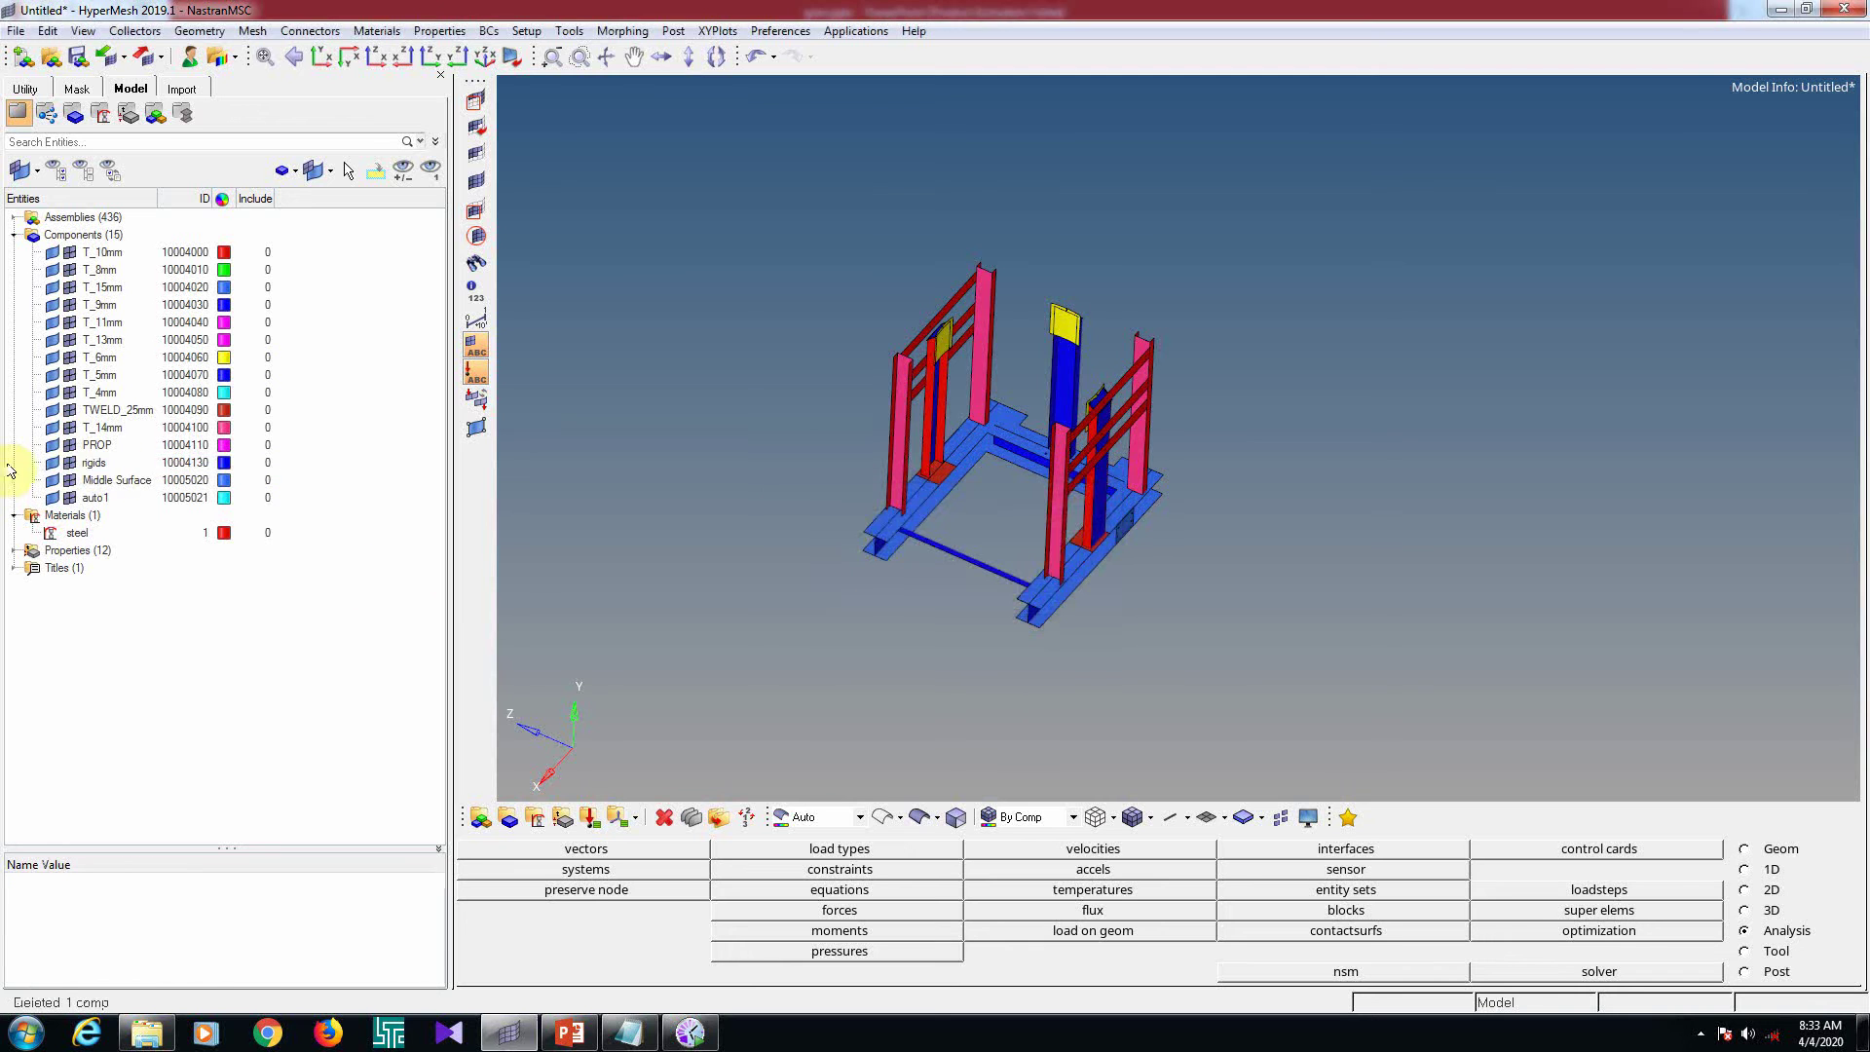
Select the existing rigids component and review its attributes and the frame
left_click(89, 466)
left_click(1324, 721)
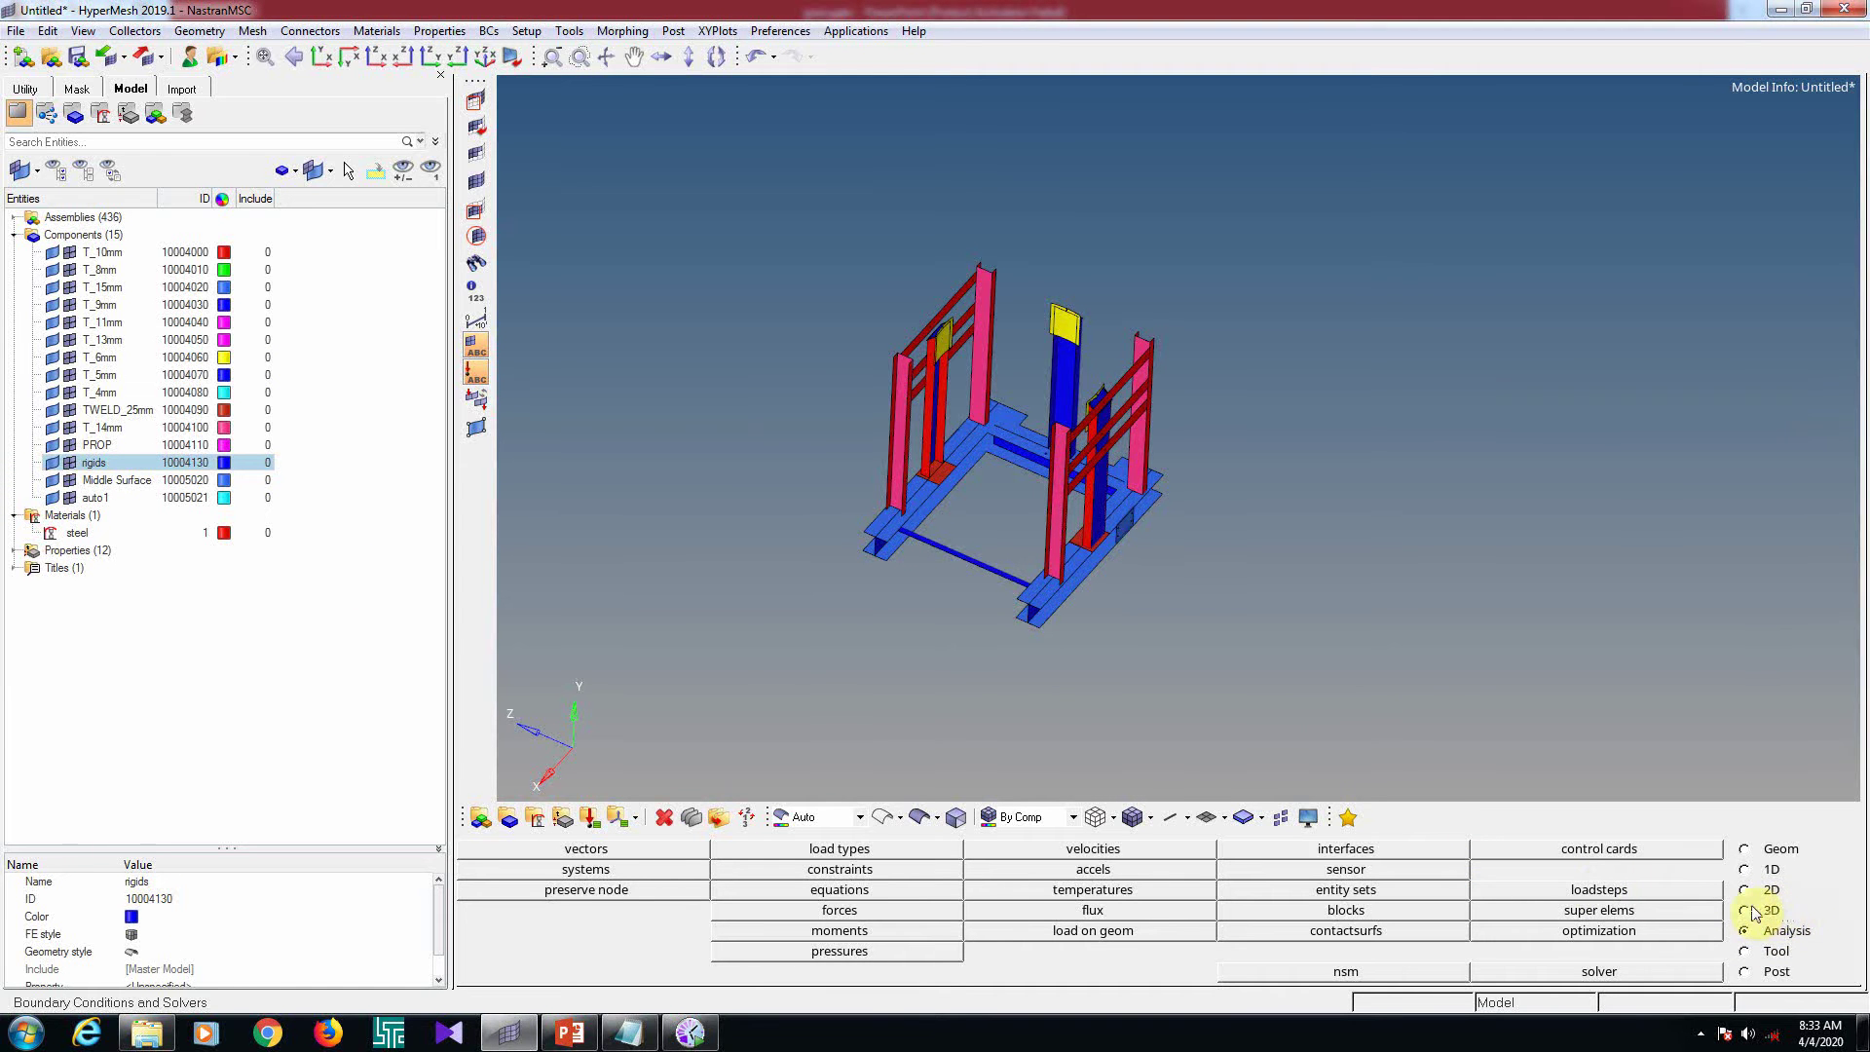
left_click_drag(1084, 464, 966, 471, "ctrl")
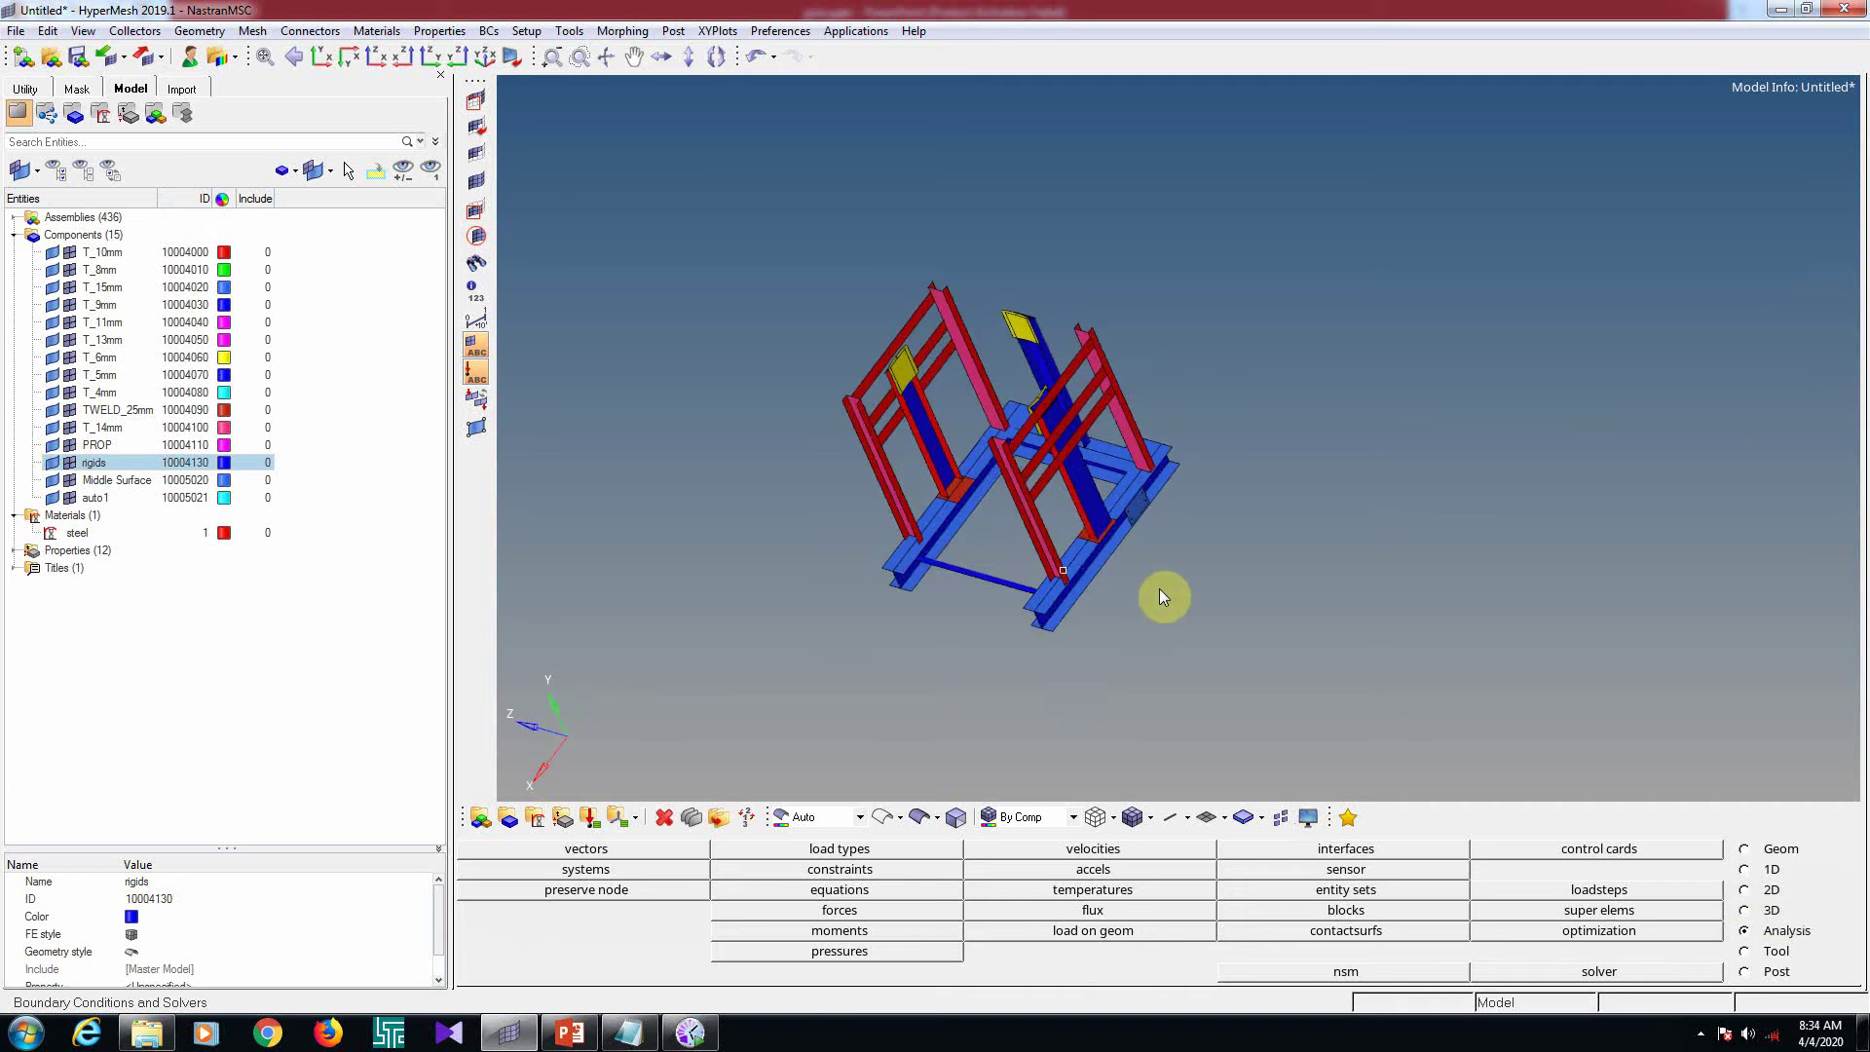
left_click_drag(1219, 354, 1350, 365, "ctrl")
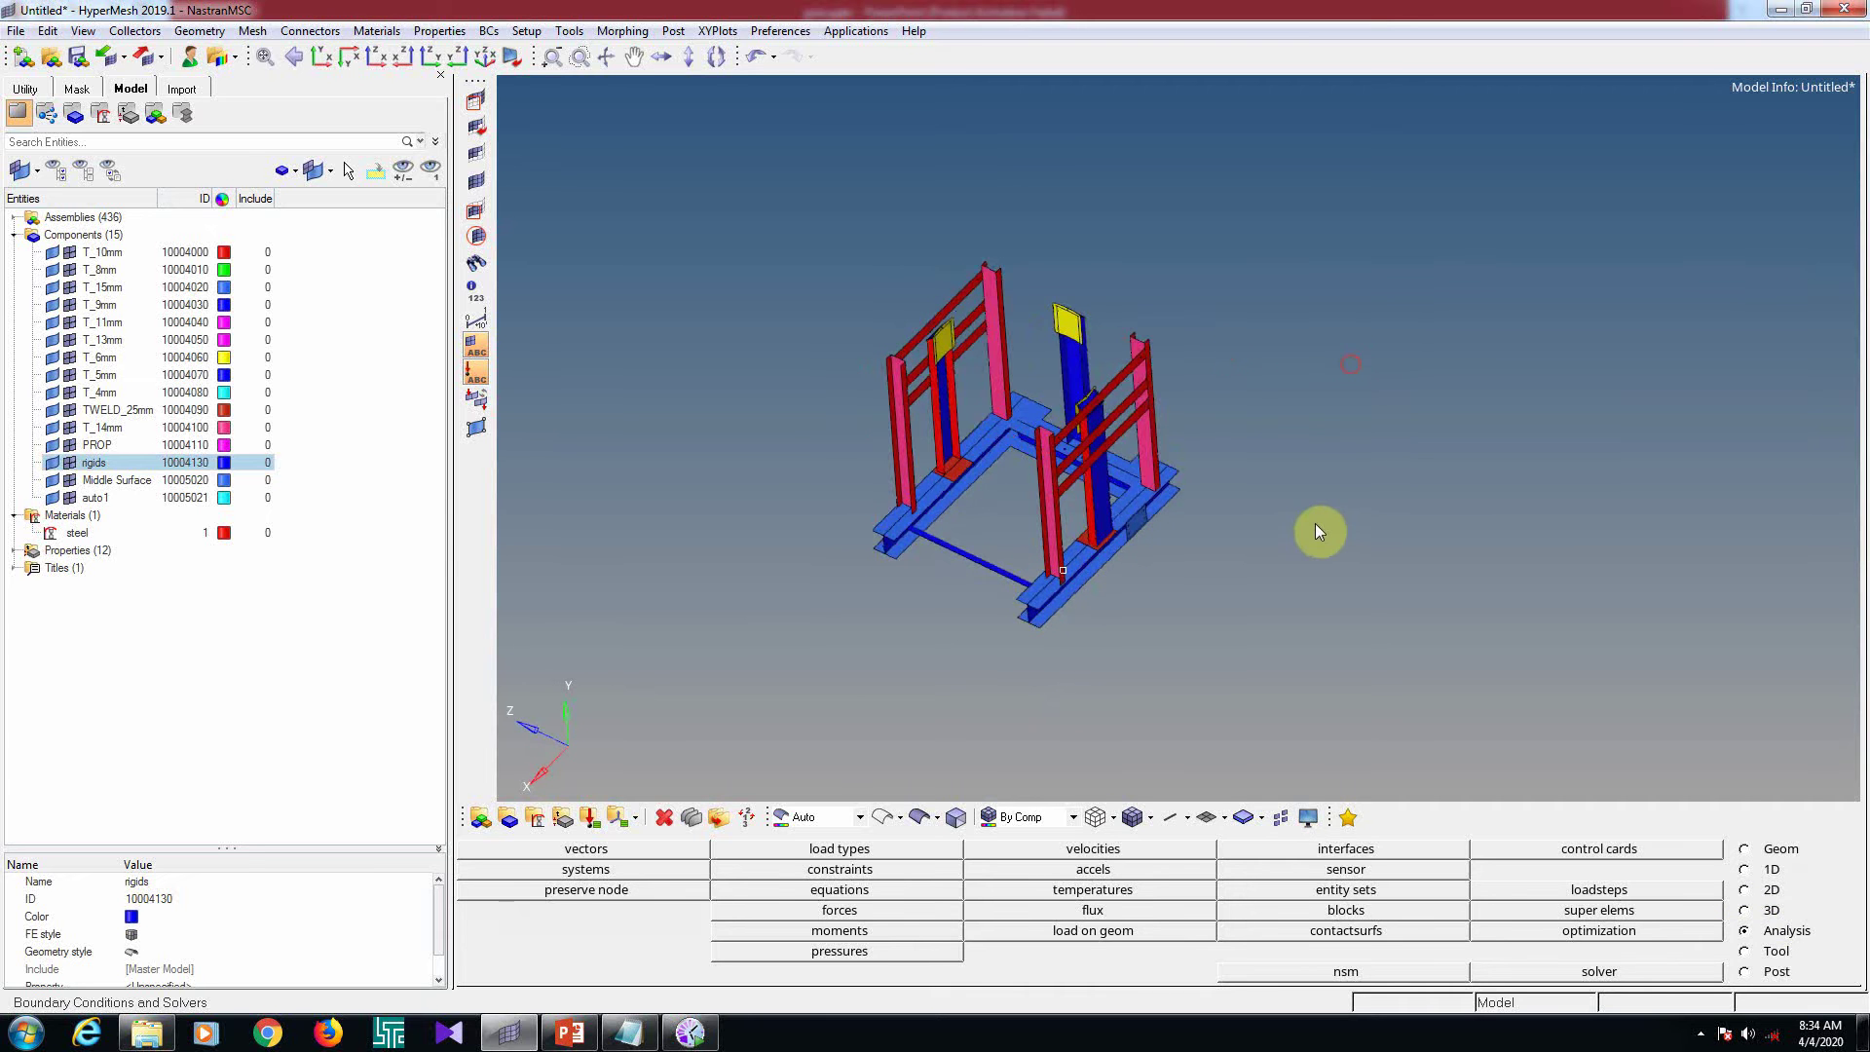
Create a node at x 1950, y 2500, z -750, checking the coordinates against the Notepad file Cg mass 1.5 tonne.txt
left_click(628, 1034)
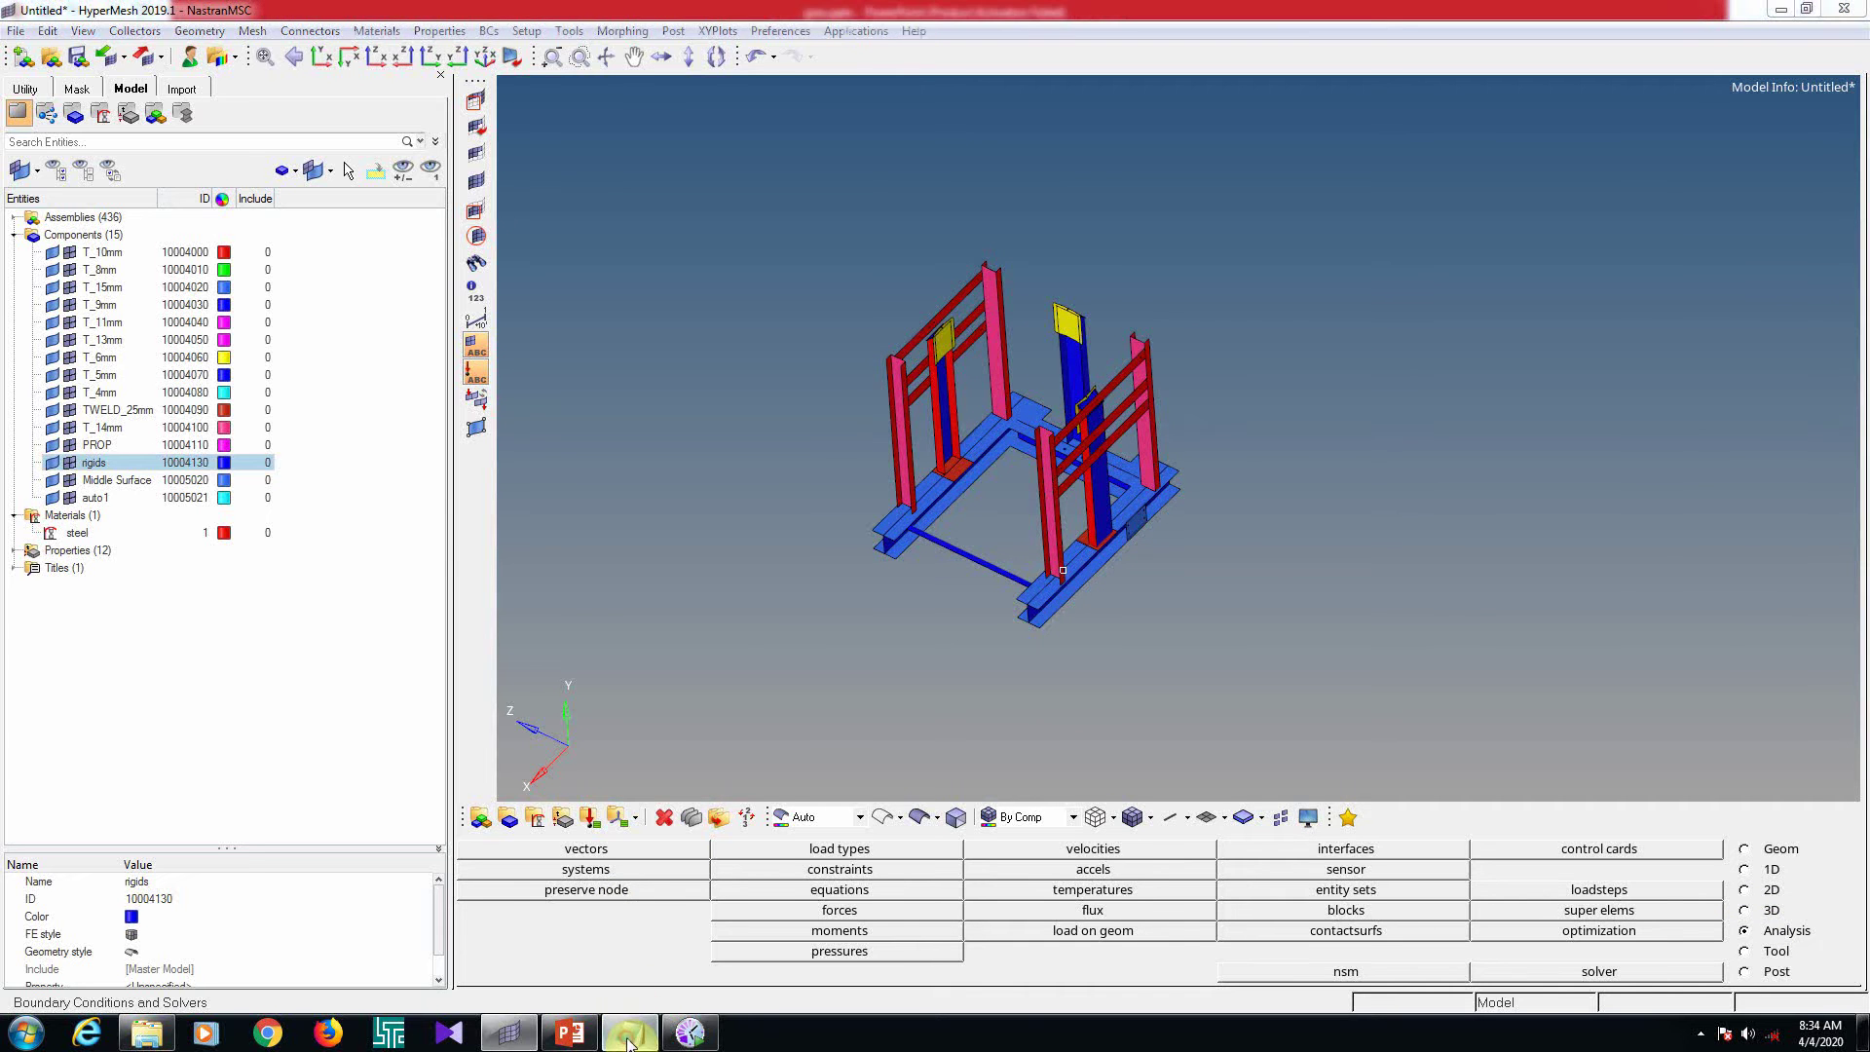
left_click(628, 1036)
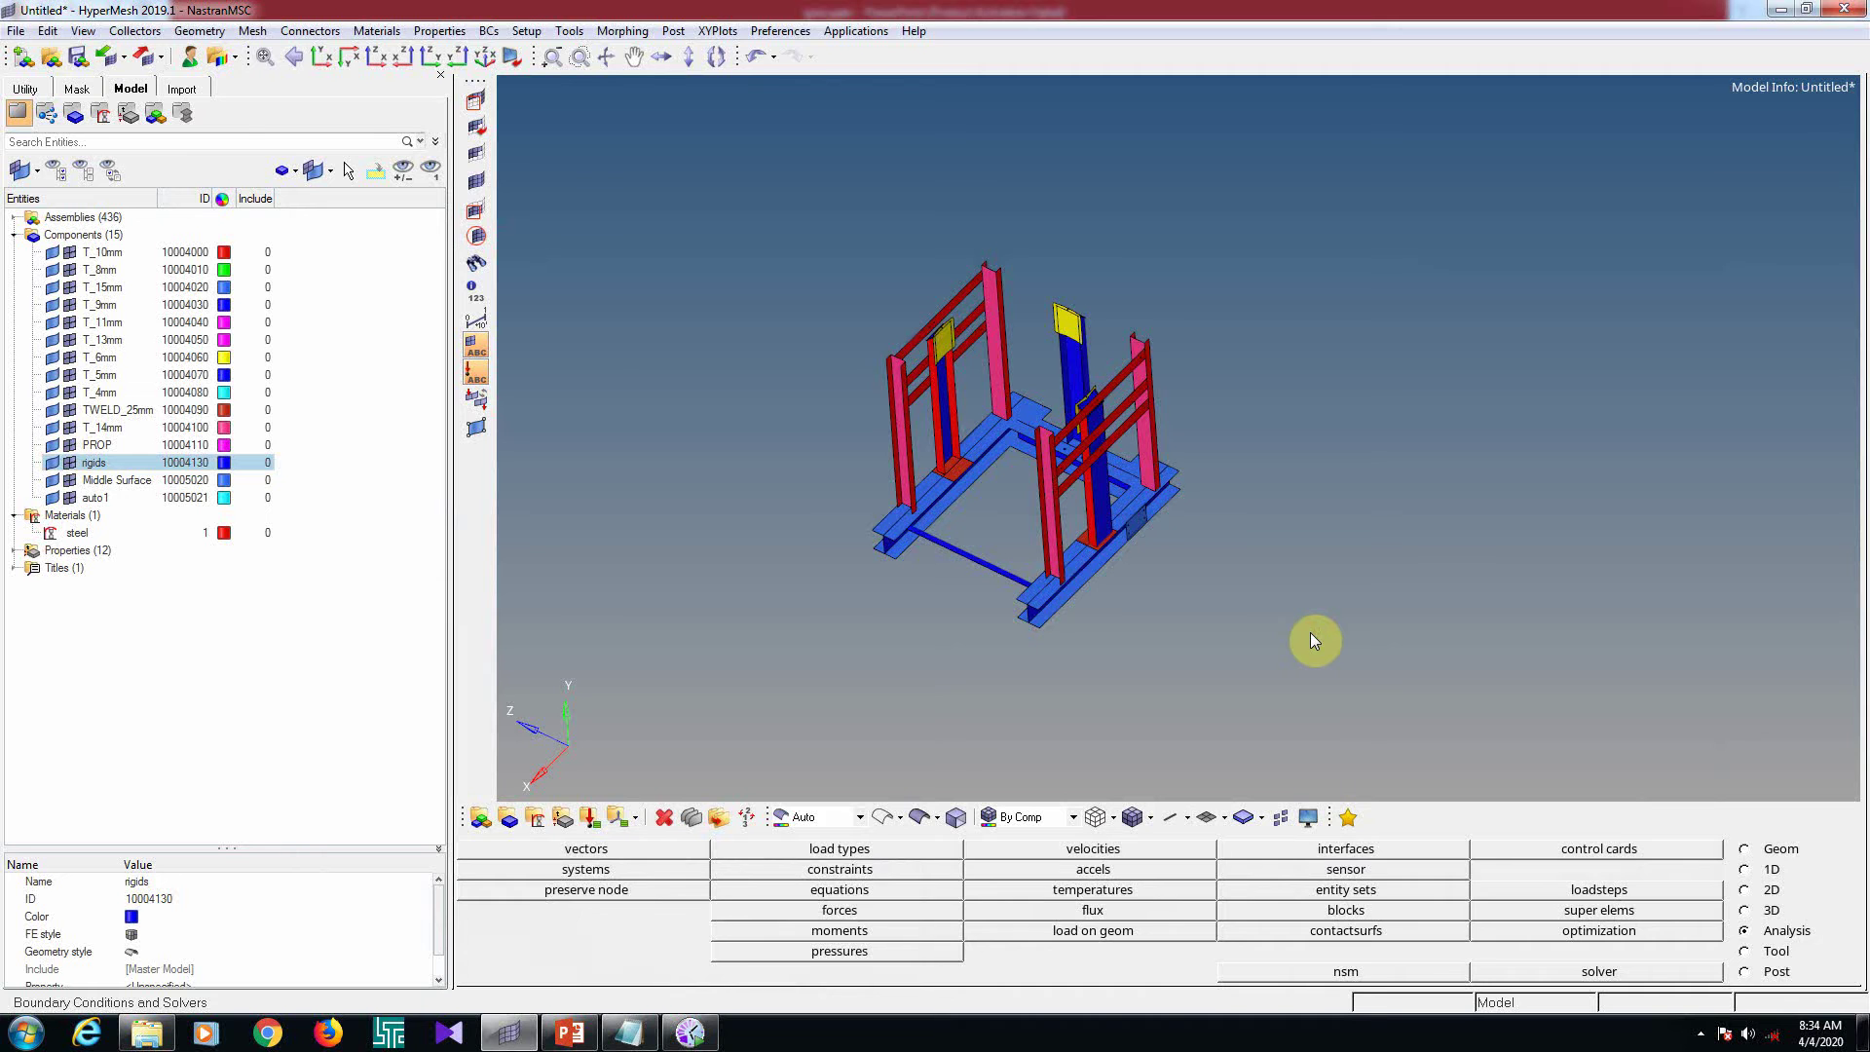
key("F8")
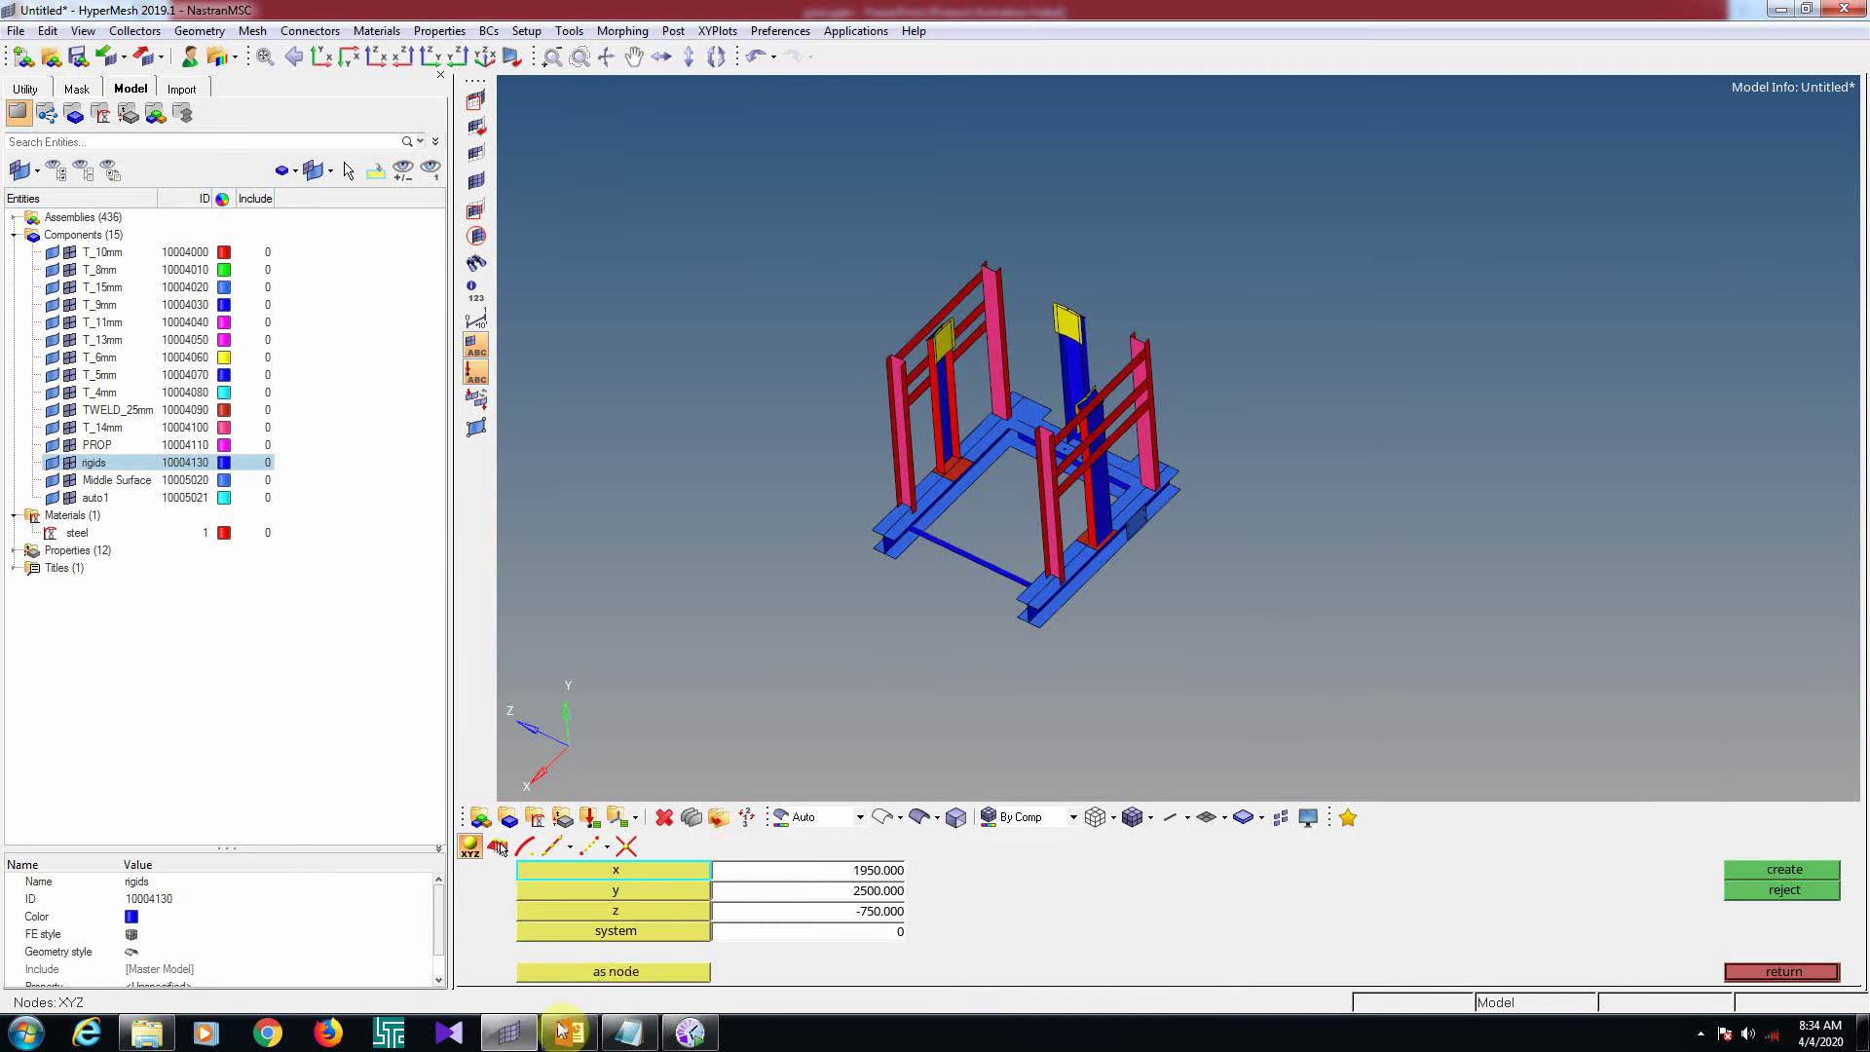
left_click(628, 1034)
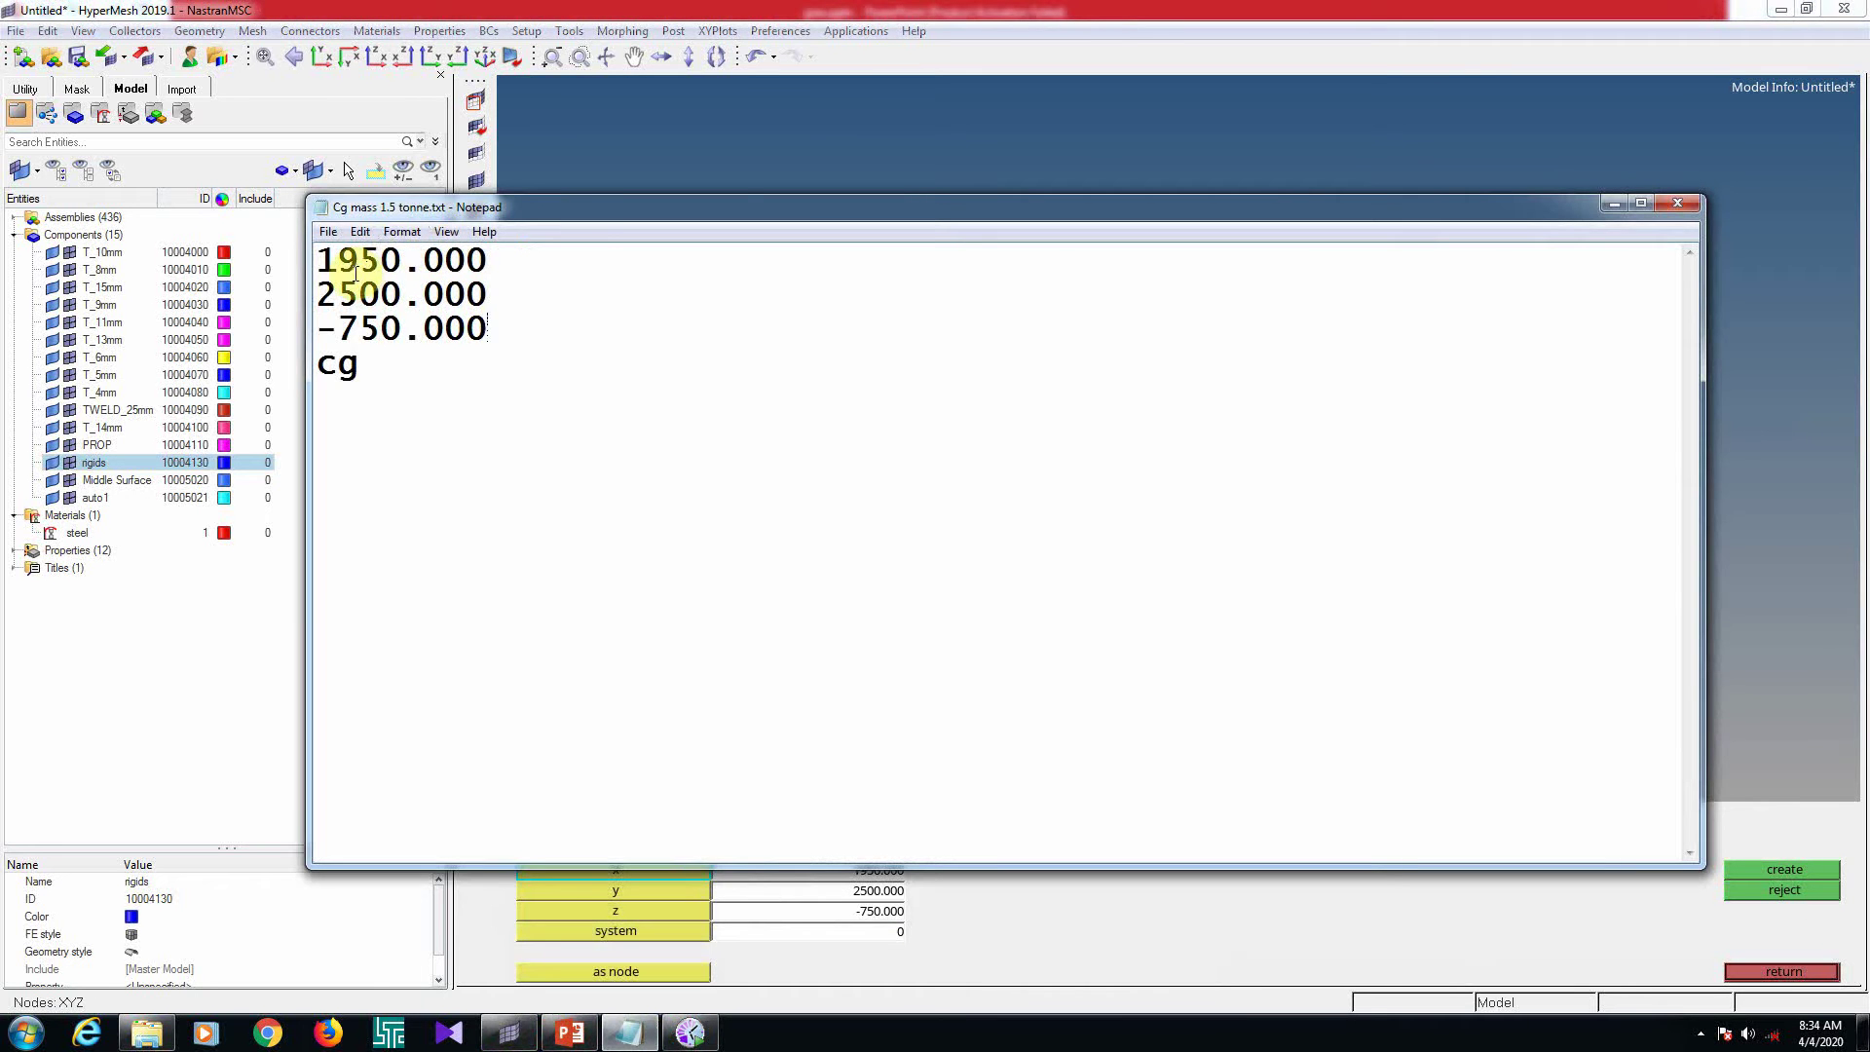
left_click_drag(586, 222, 661, 56)
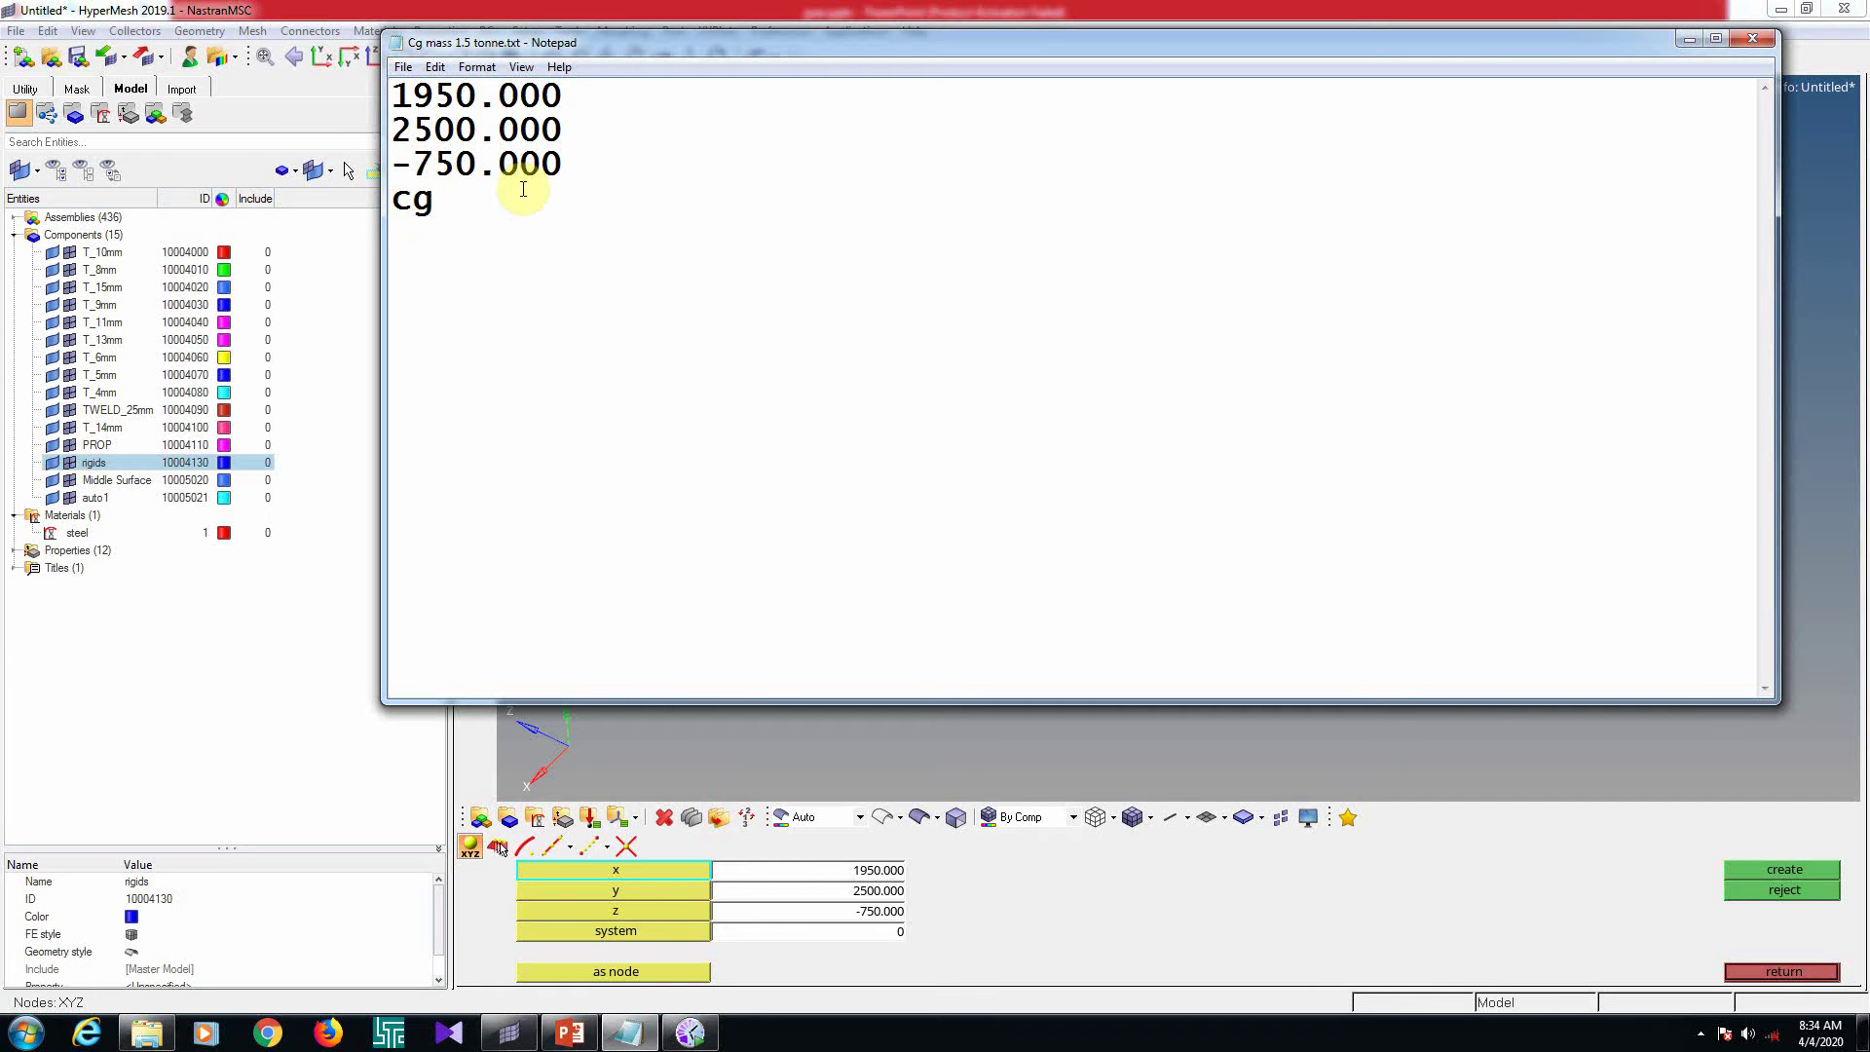
left_click(1695, 39)
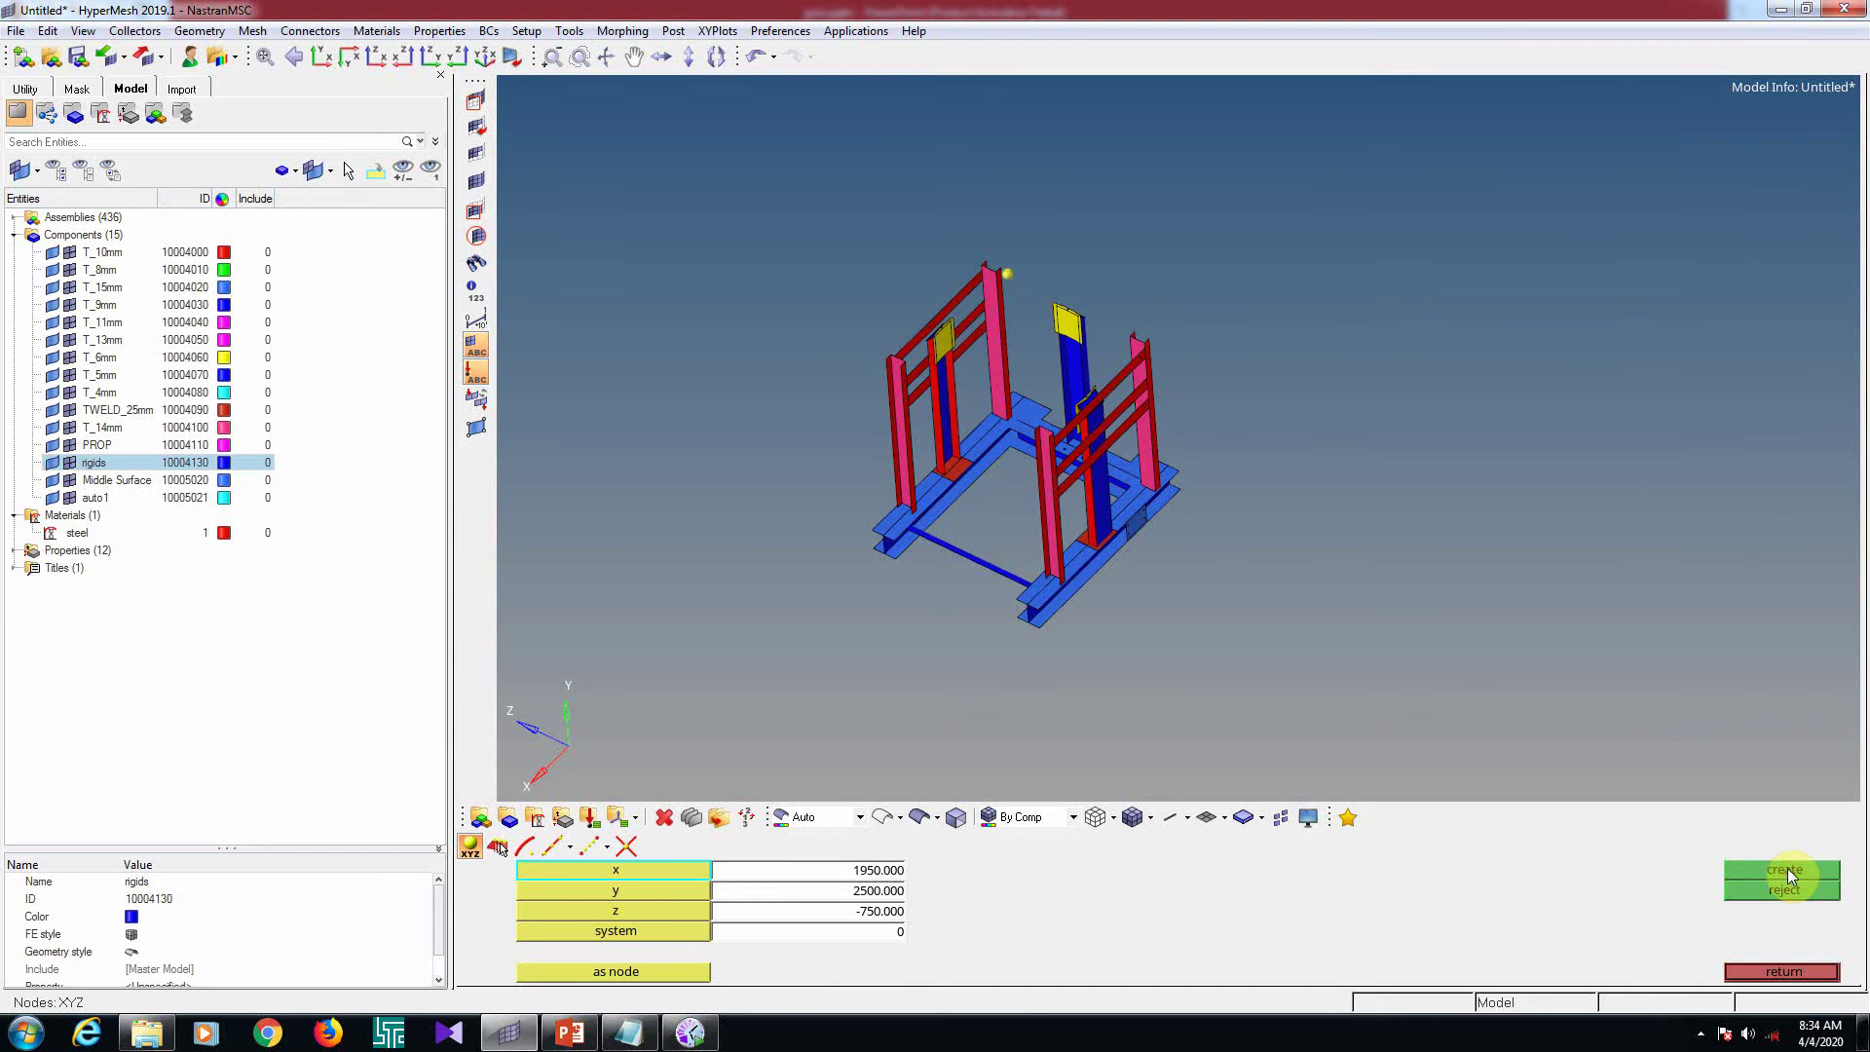
left_click_drag(1013, 501, 1052, 514, "ctrl")
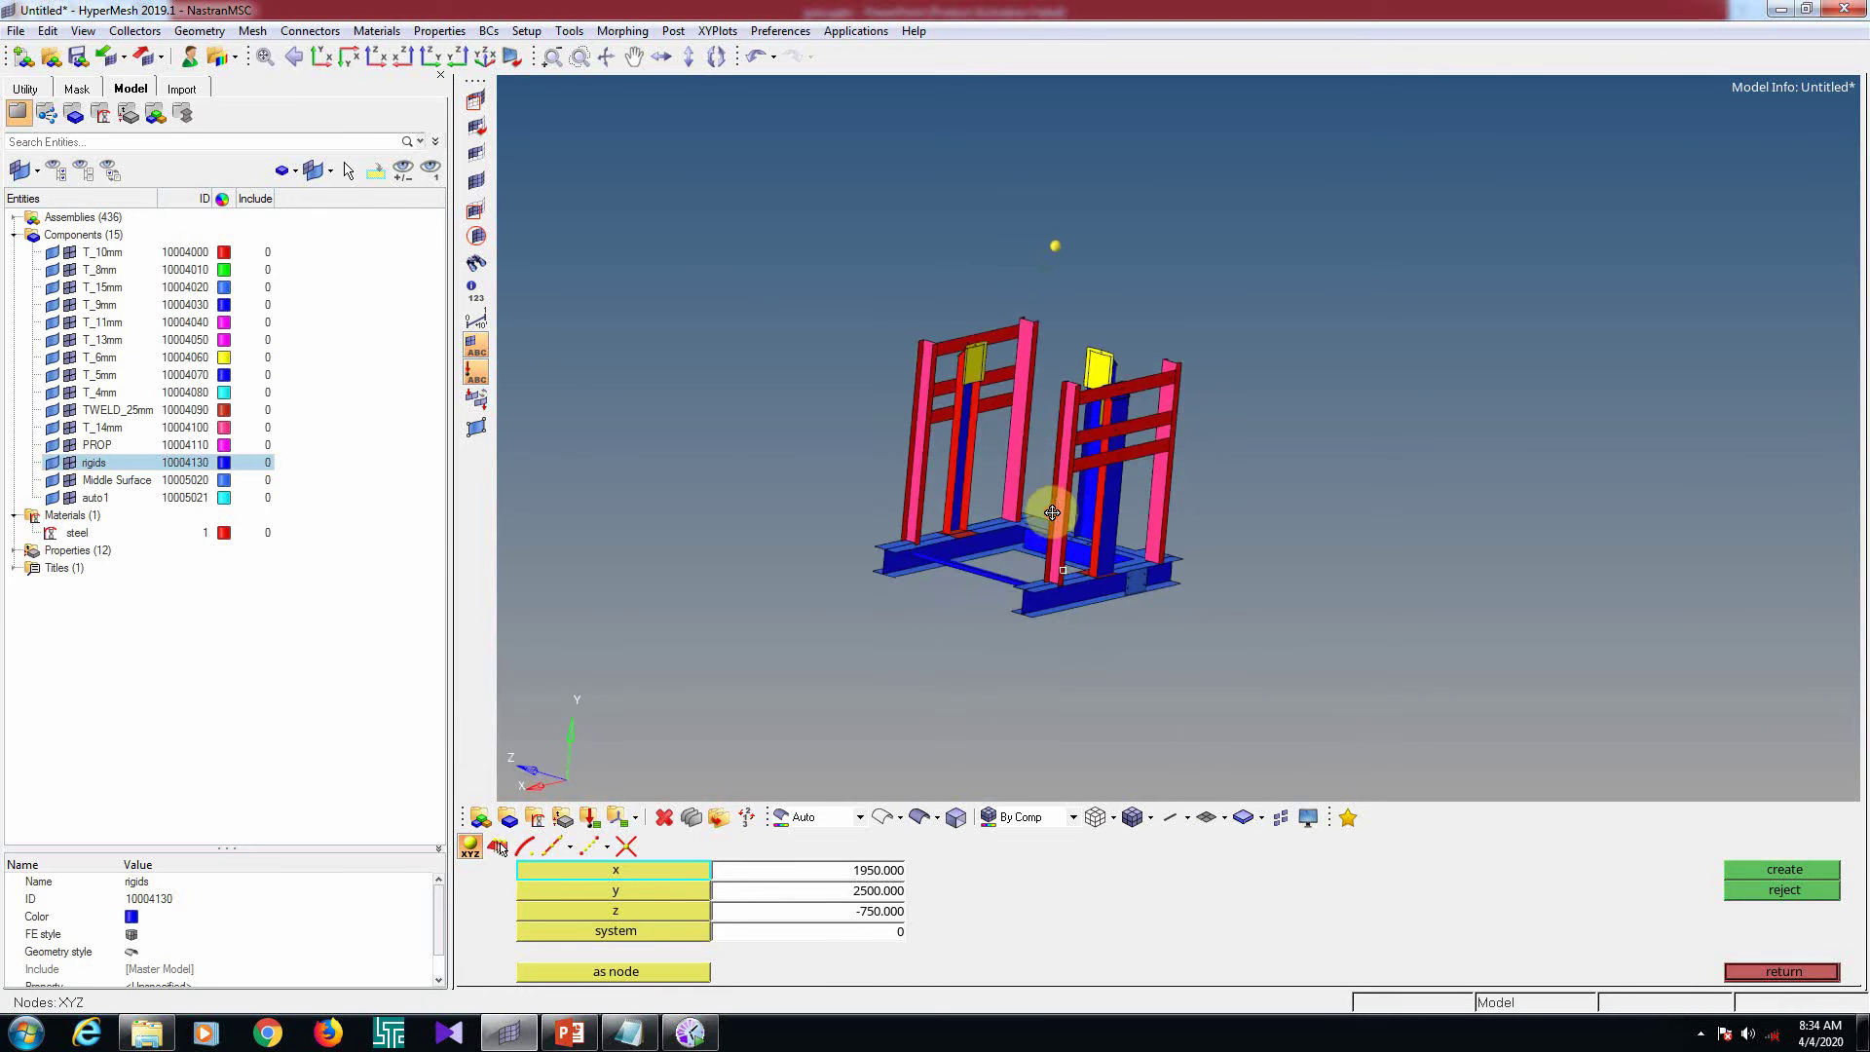
key("Escape")
Display only the T_6mm component's elements, hiding all other components
left_click_drag(709, 520, 1002, 609, "ctrl")
scroll(982, 411, "up", 5)
key("d")
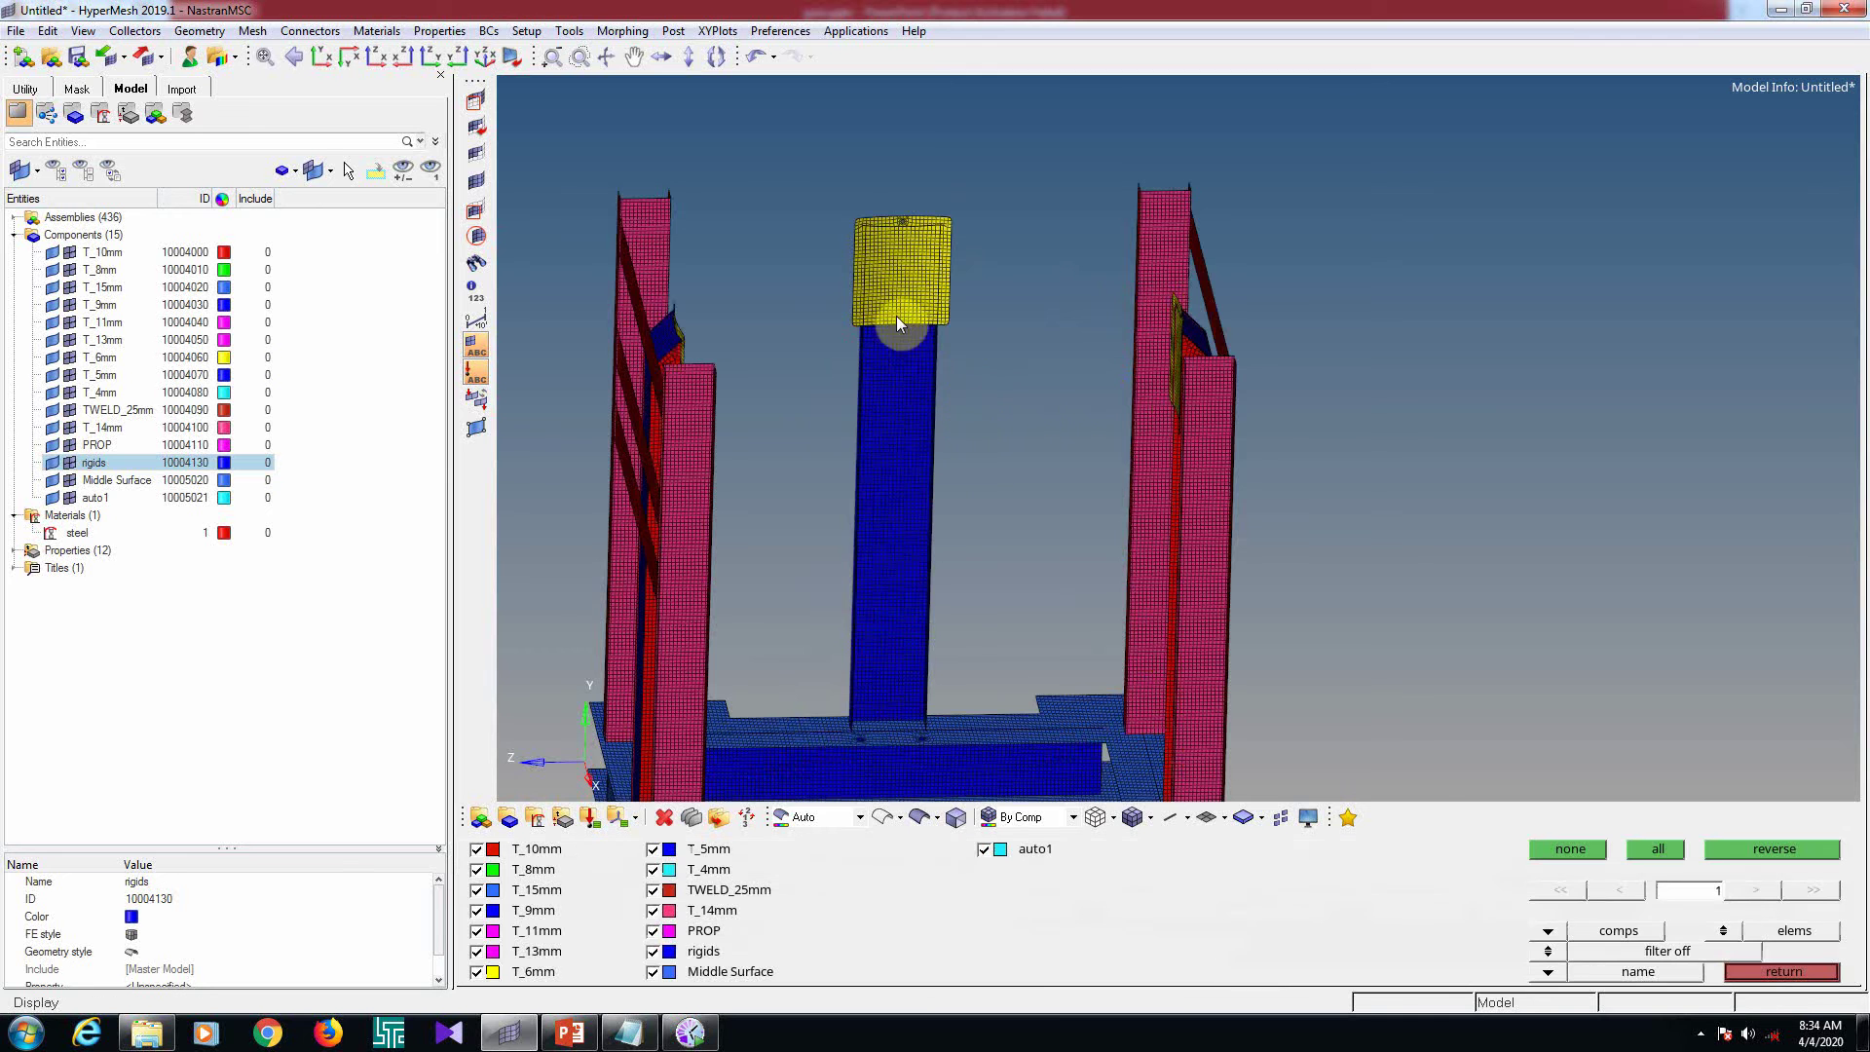
left_click_drag(998, 359, 965, 386, "ctrl")
left_click(943, 243, "ctrl")
scroll(944, 228, "up", 4, "ctrl")
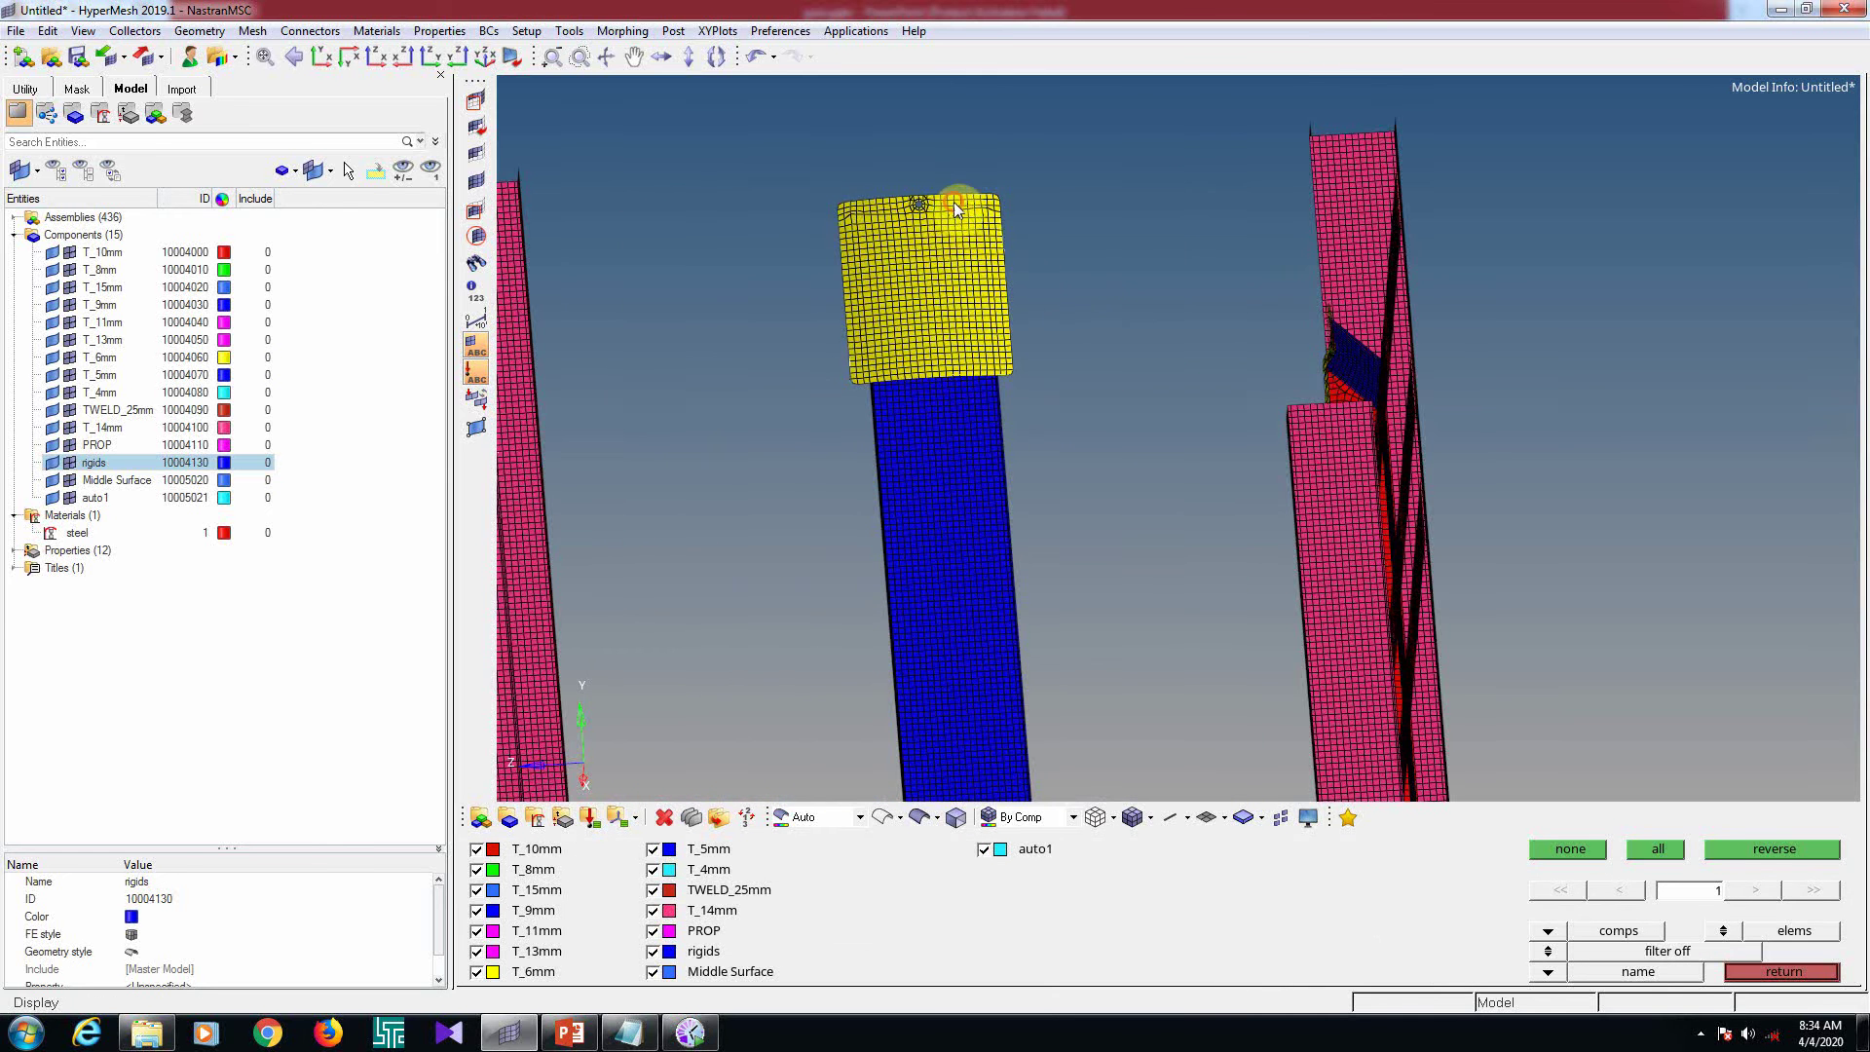
left_click(954, 202)
left_click(1757, 852)
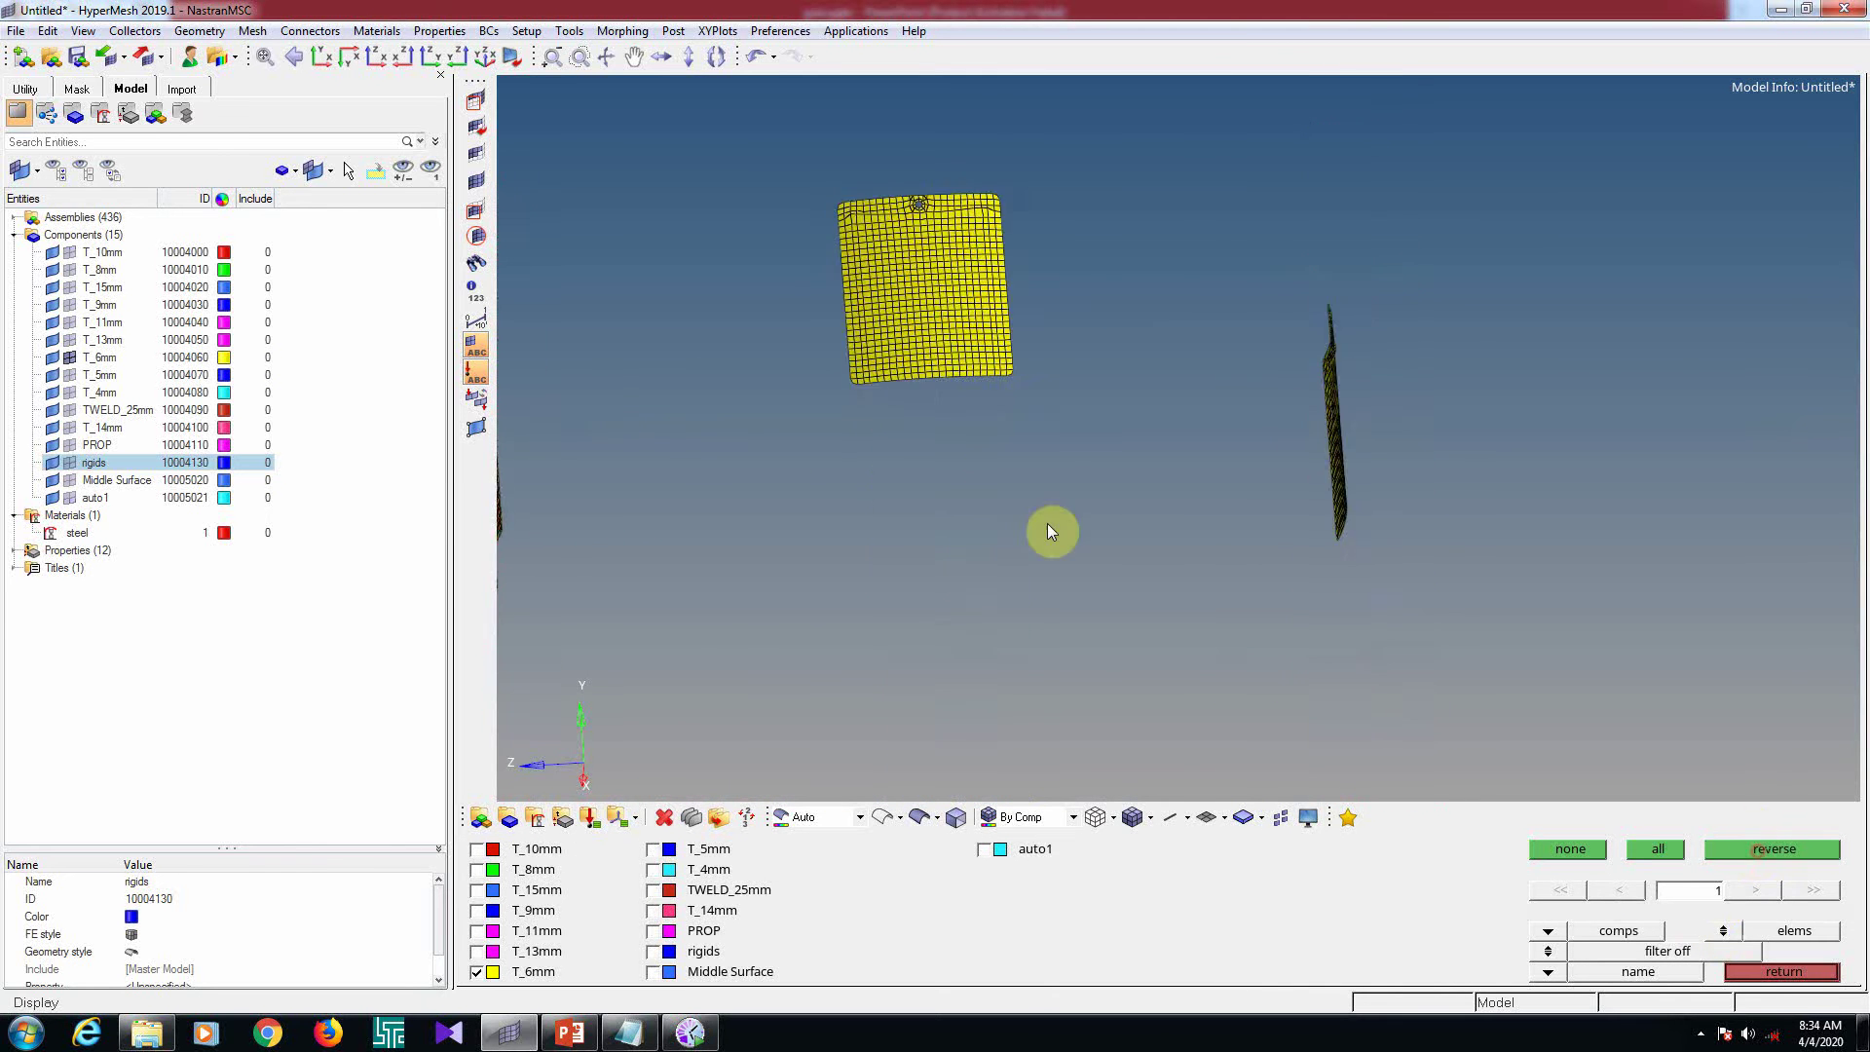
scroll(993, 480, "down", 3)
left_click_drag(993, 480, 889, 330, "ctrl")
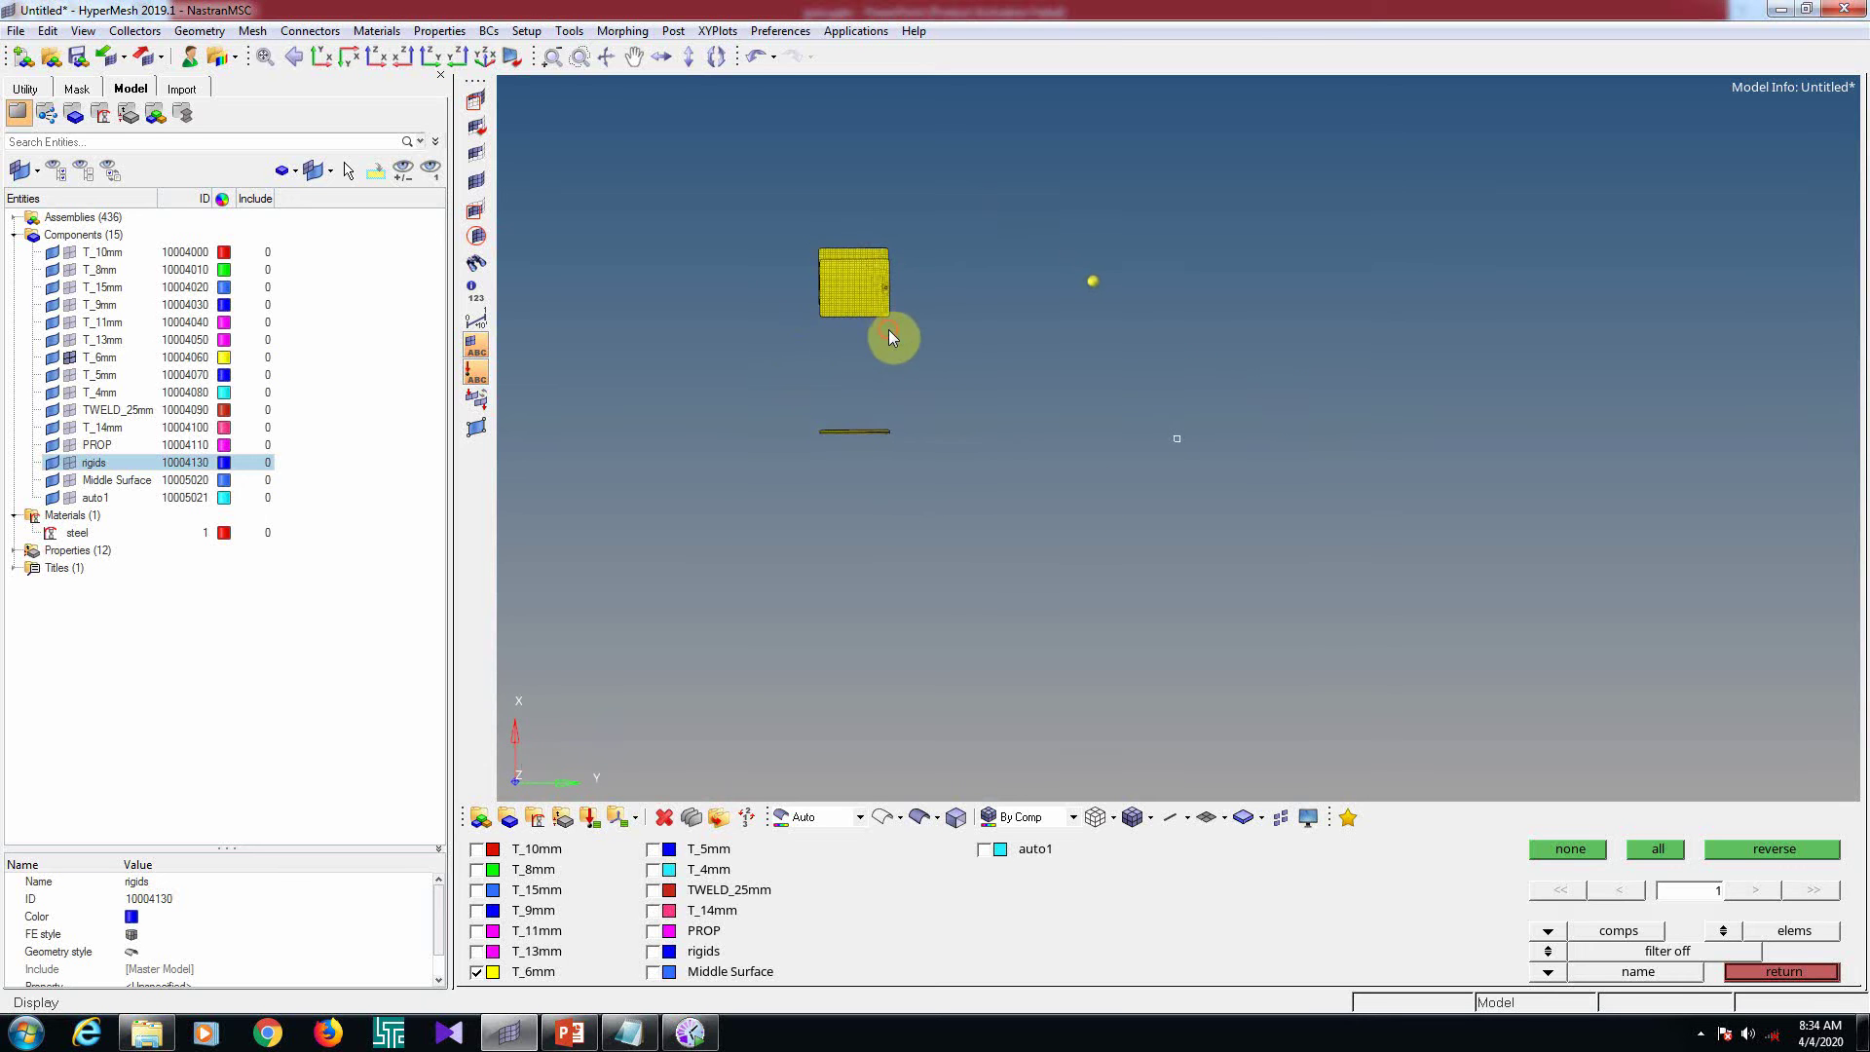
key("Escape")
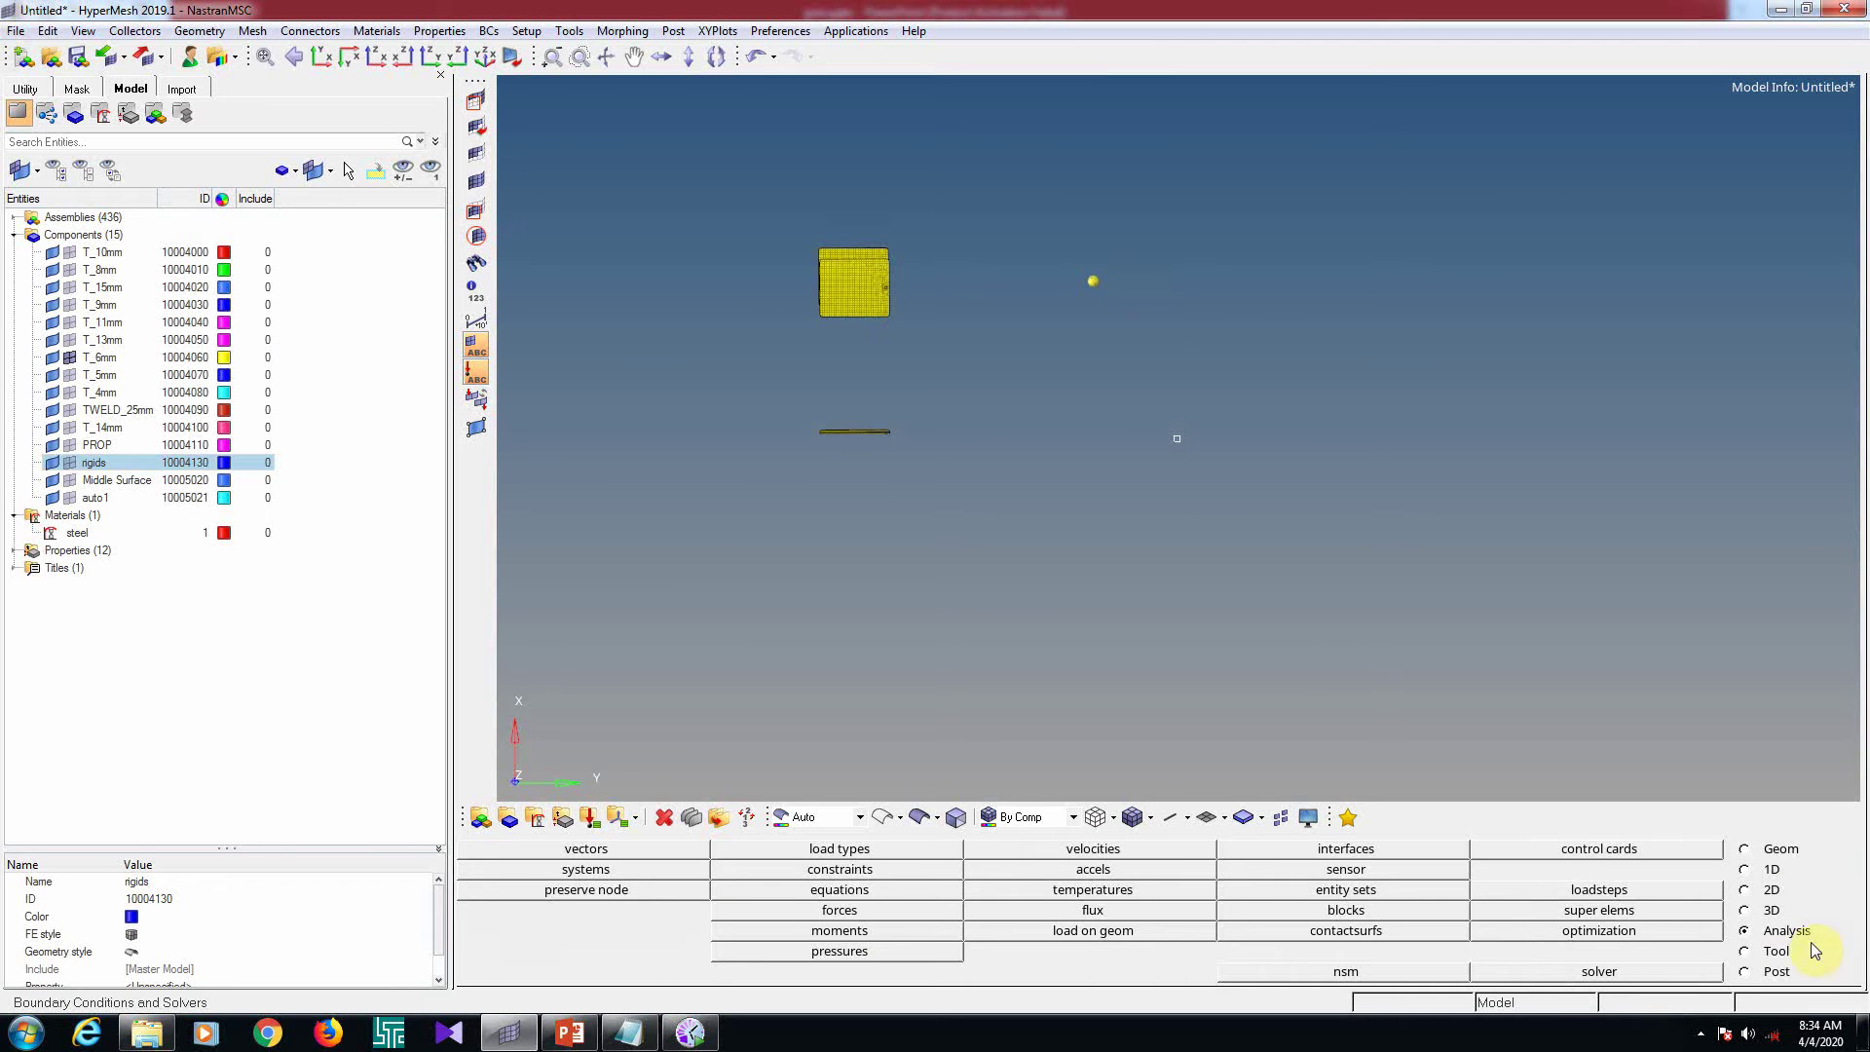
Start an RBE2 rigid with the centre of gravity node as independent and try to window-select dependent nodes on the plates' edge
left_click(1768, 869)
left_click(838, 891)
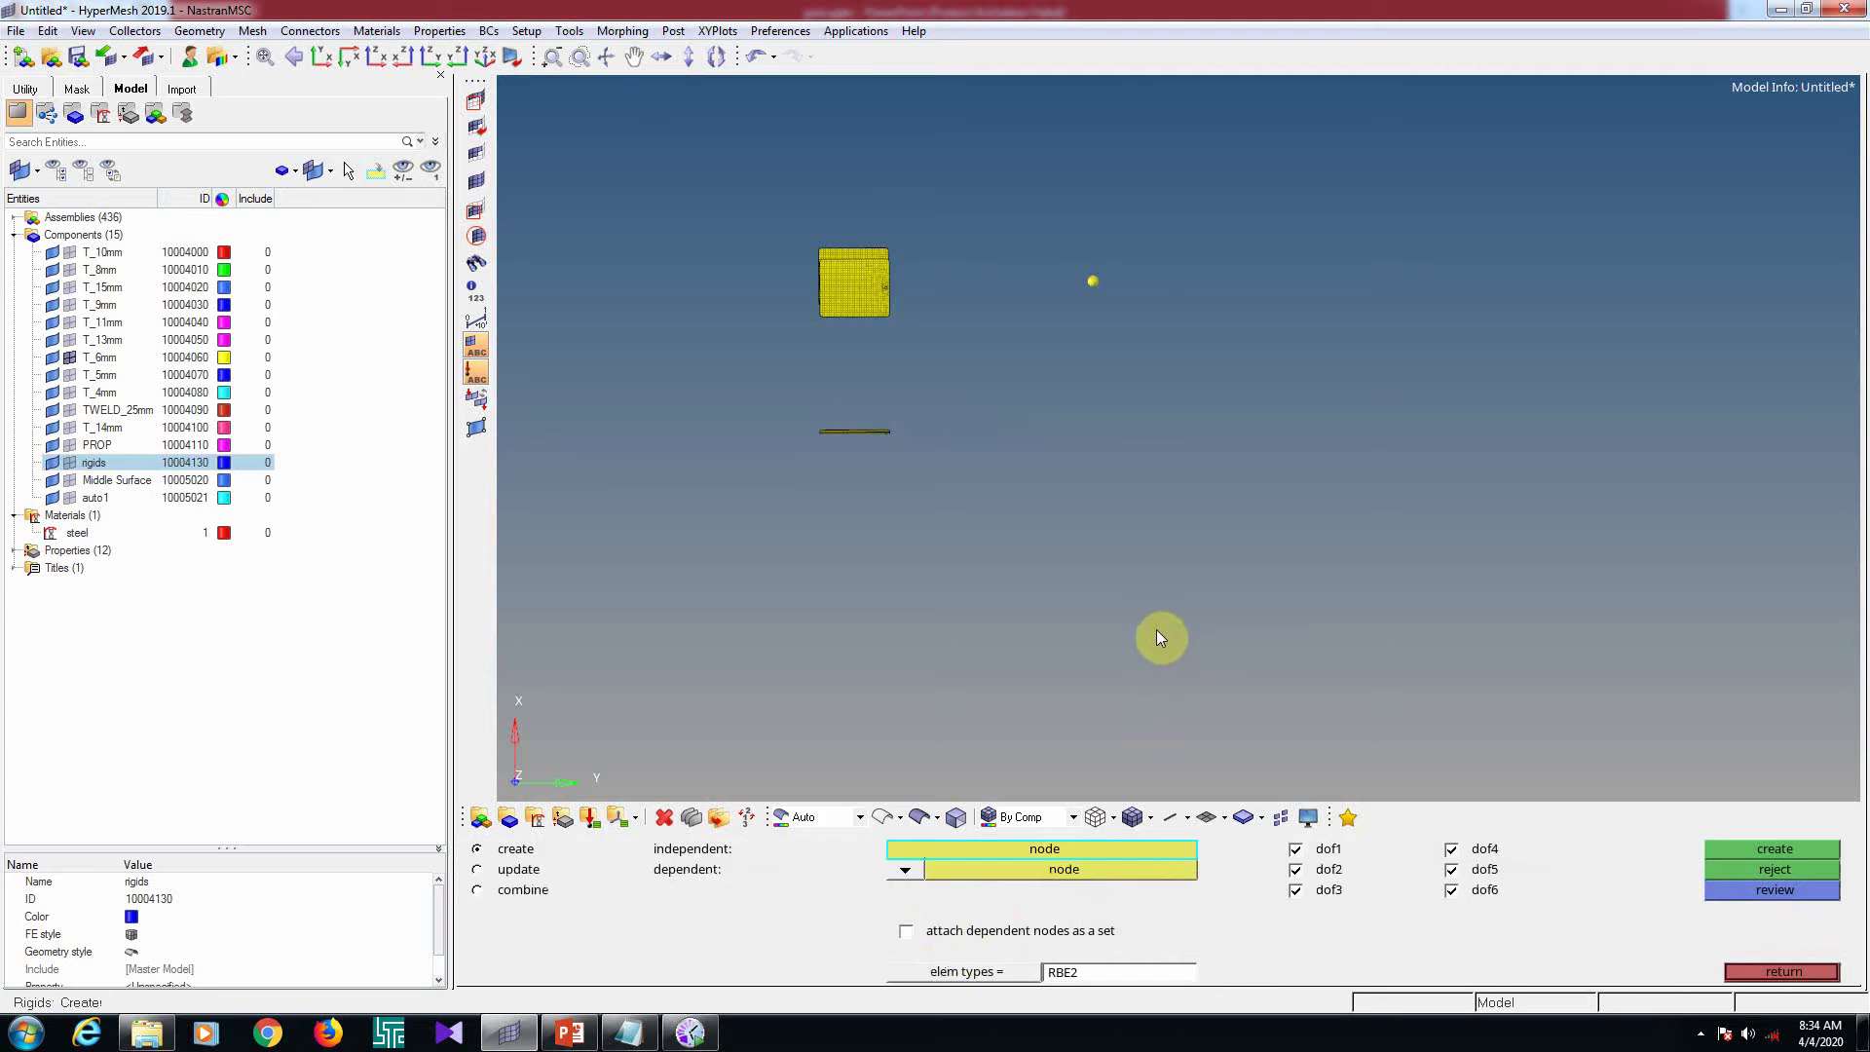
left_click_drag(1219, 473, 1121, 417, "ctrl")
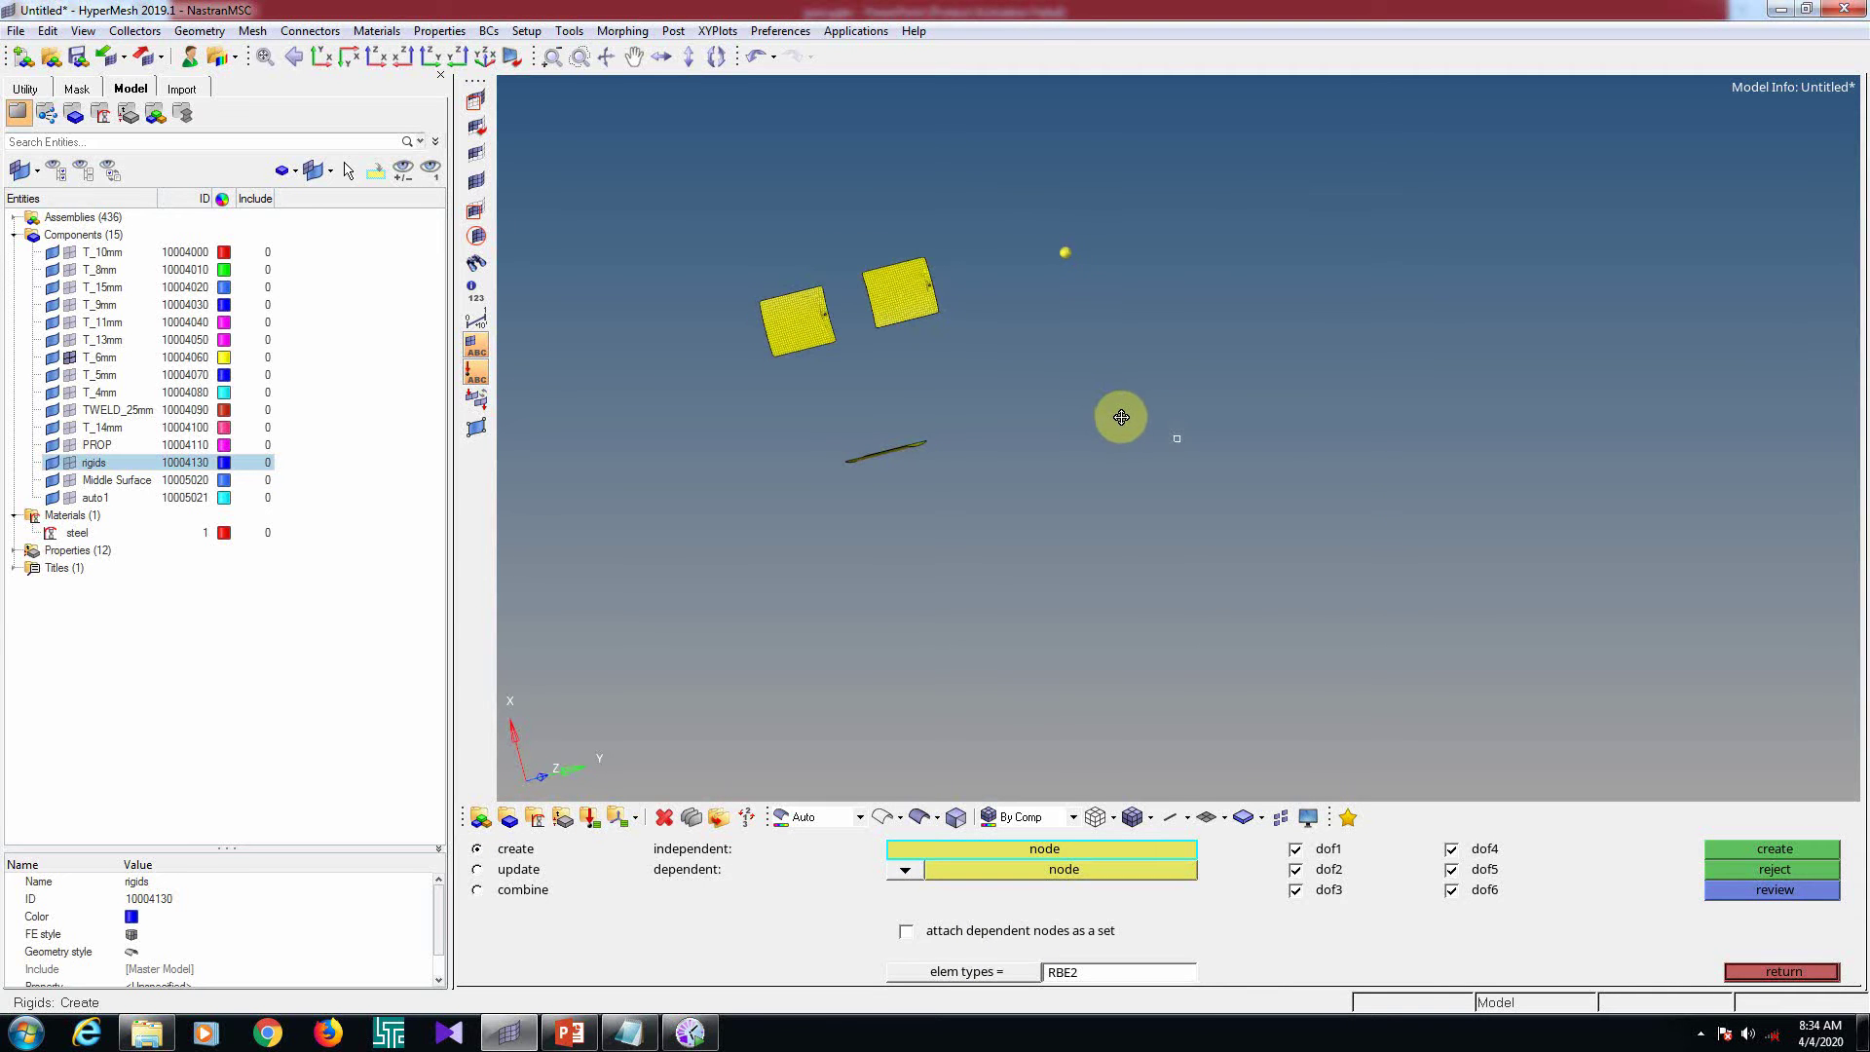
left_click(1064, 253)
left_click_drag(979, 375, 920, 258, "ctrl")
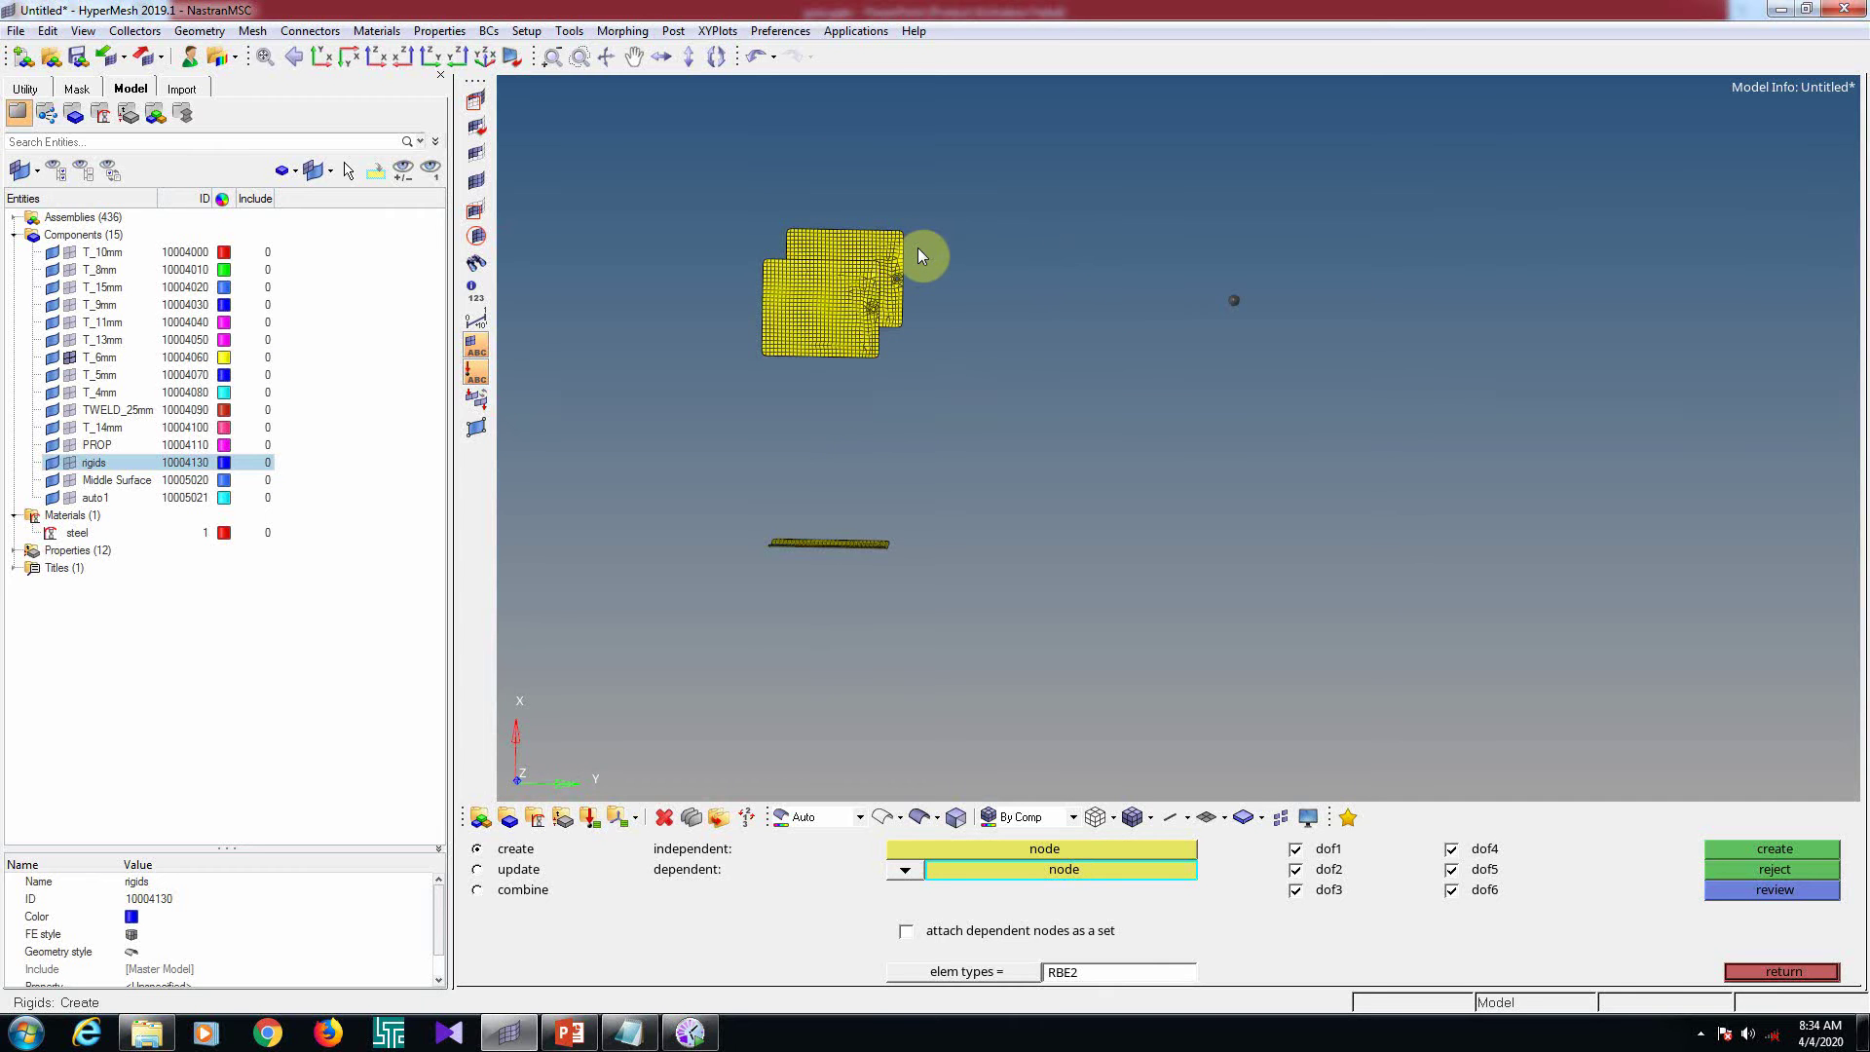
scroll(918, 256, "up", 5)
left_click_drag(914, 235, 1013, 507, "shift")
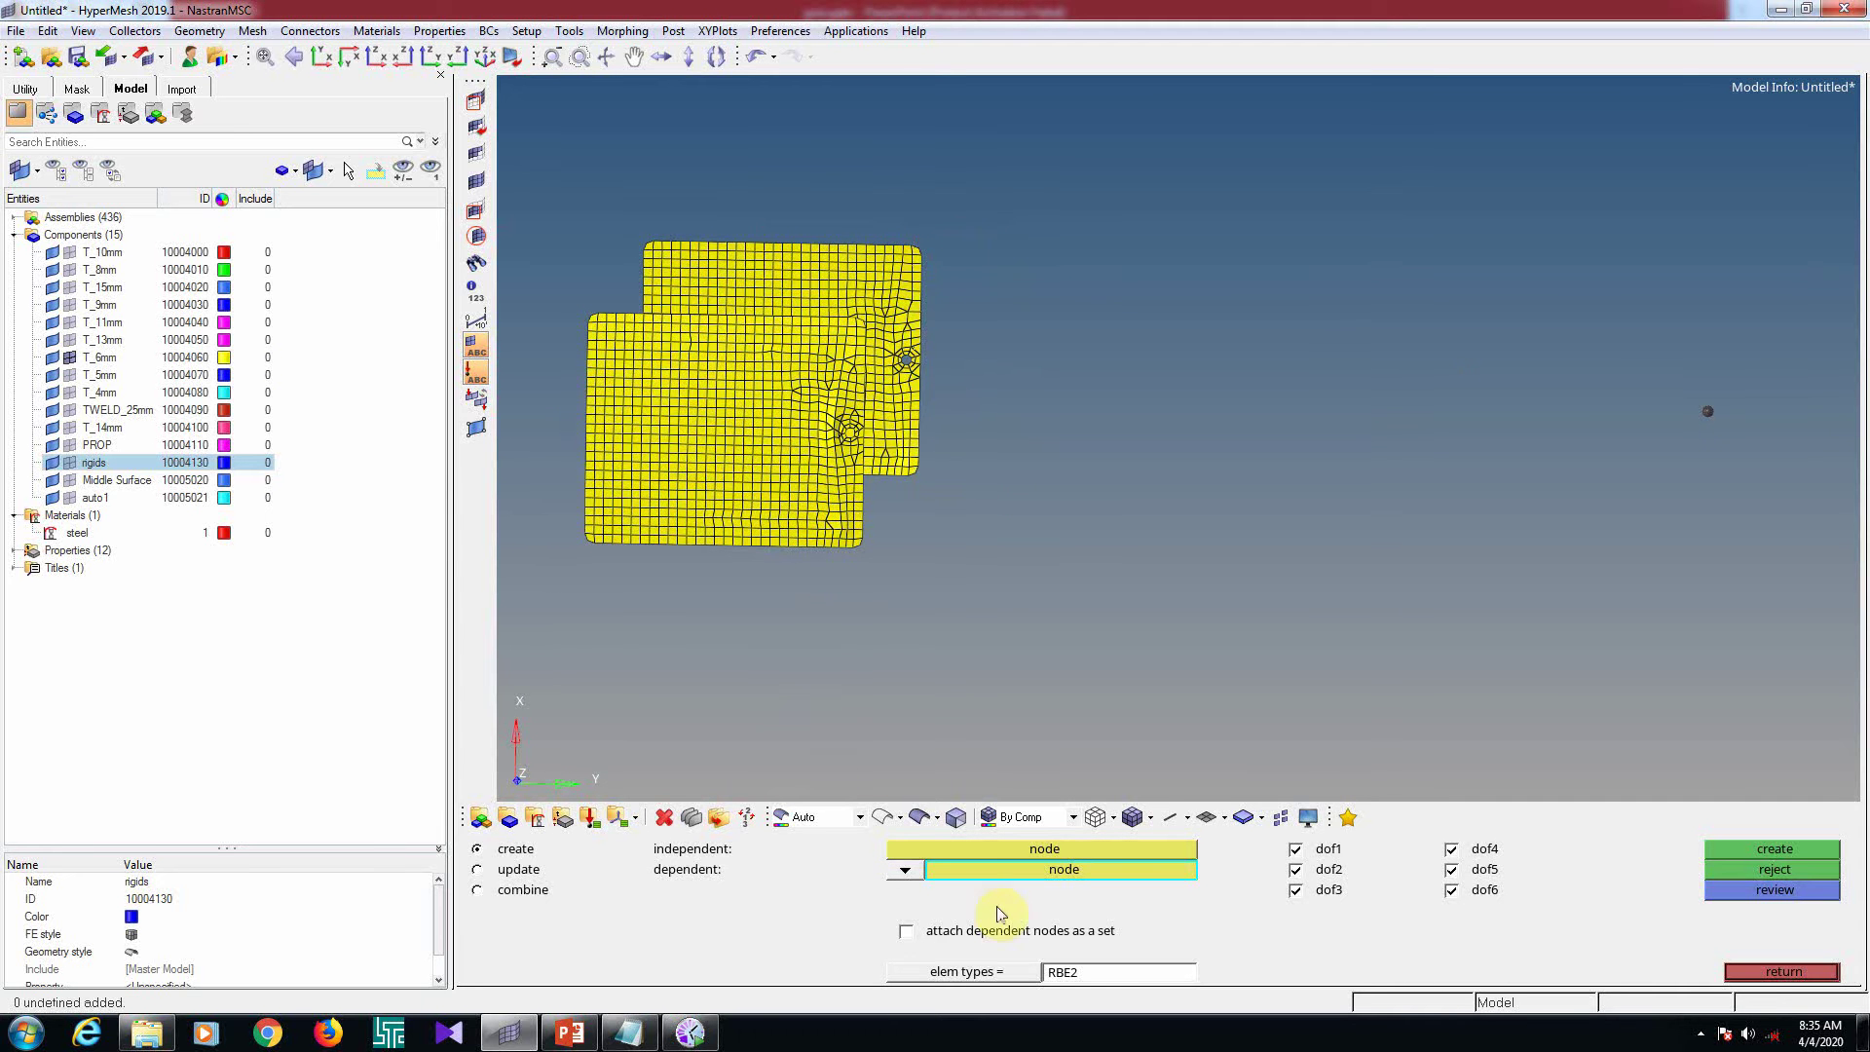
Try linking the centre of gravity node to a single node beside the hole on a plate's edge, and reject that rigid
left_click_drag(909, 346, 948, 446, "ctrl")
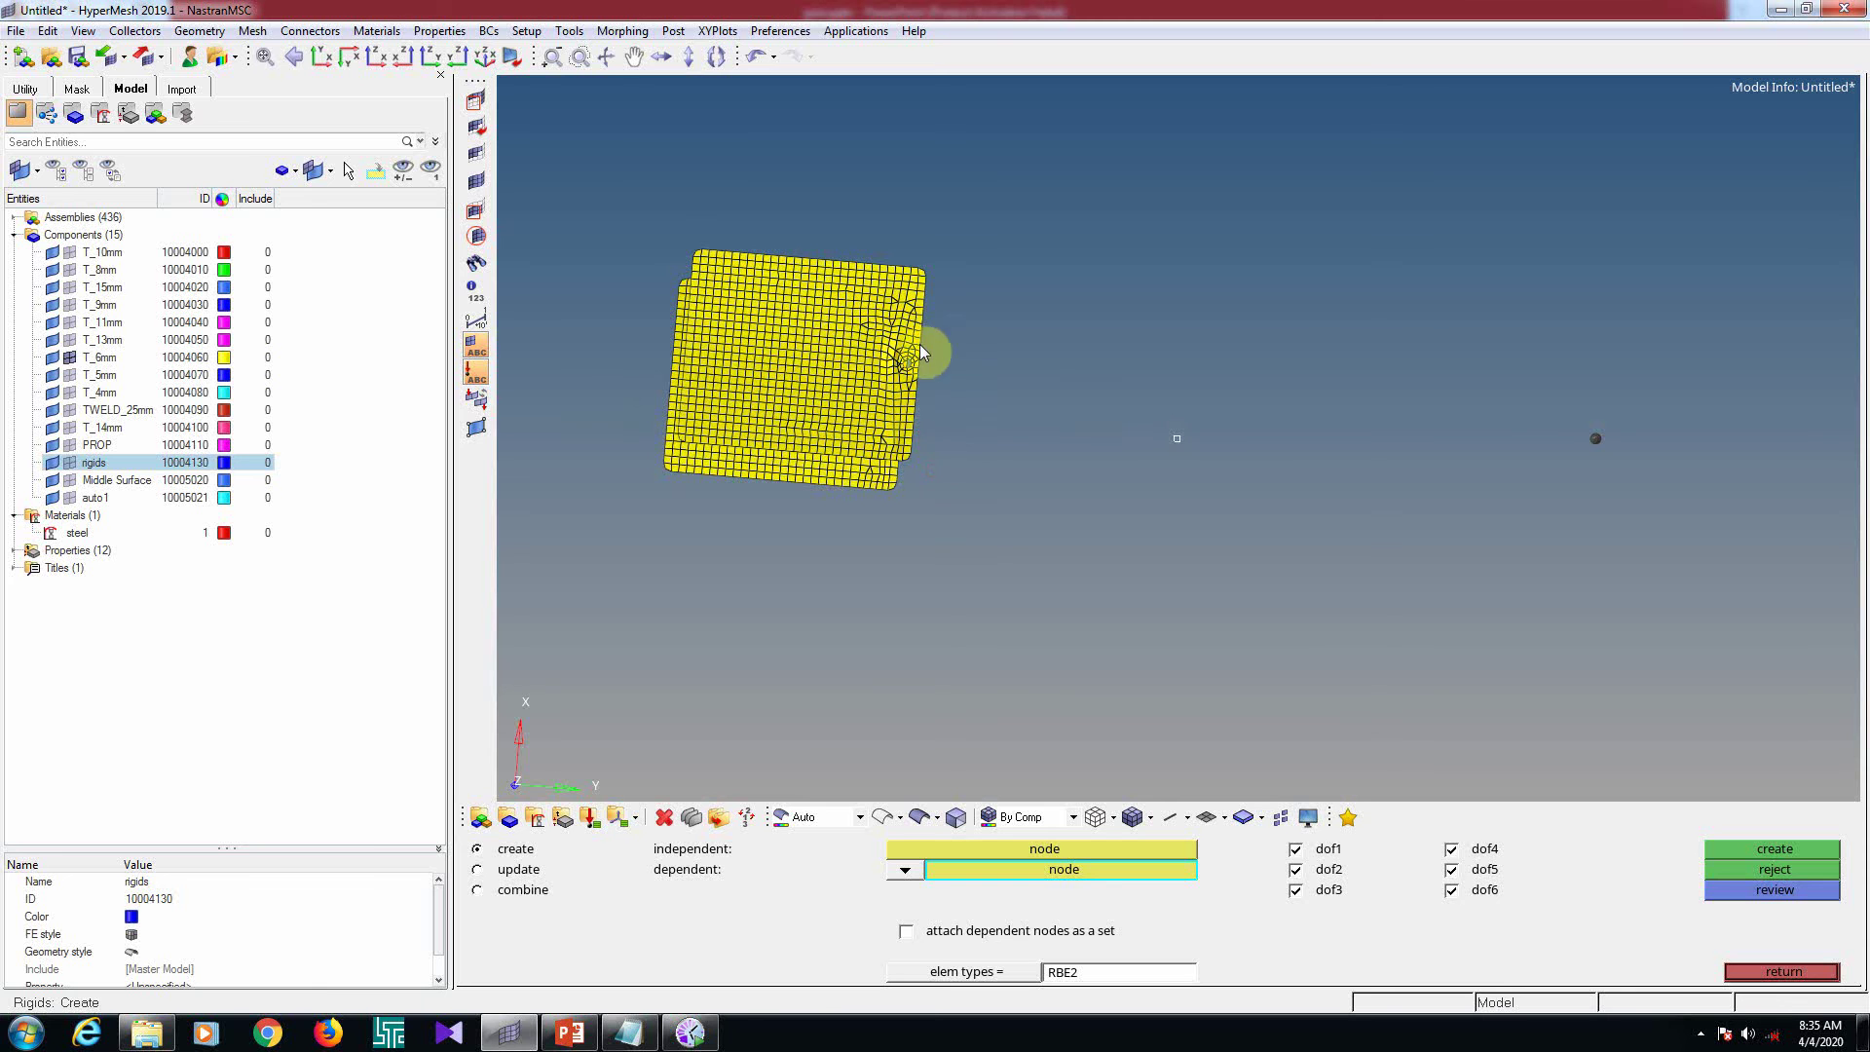
left_click_drag(921, 353, 1029, 776, "ctrl")
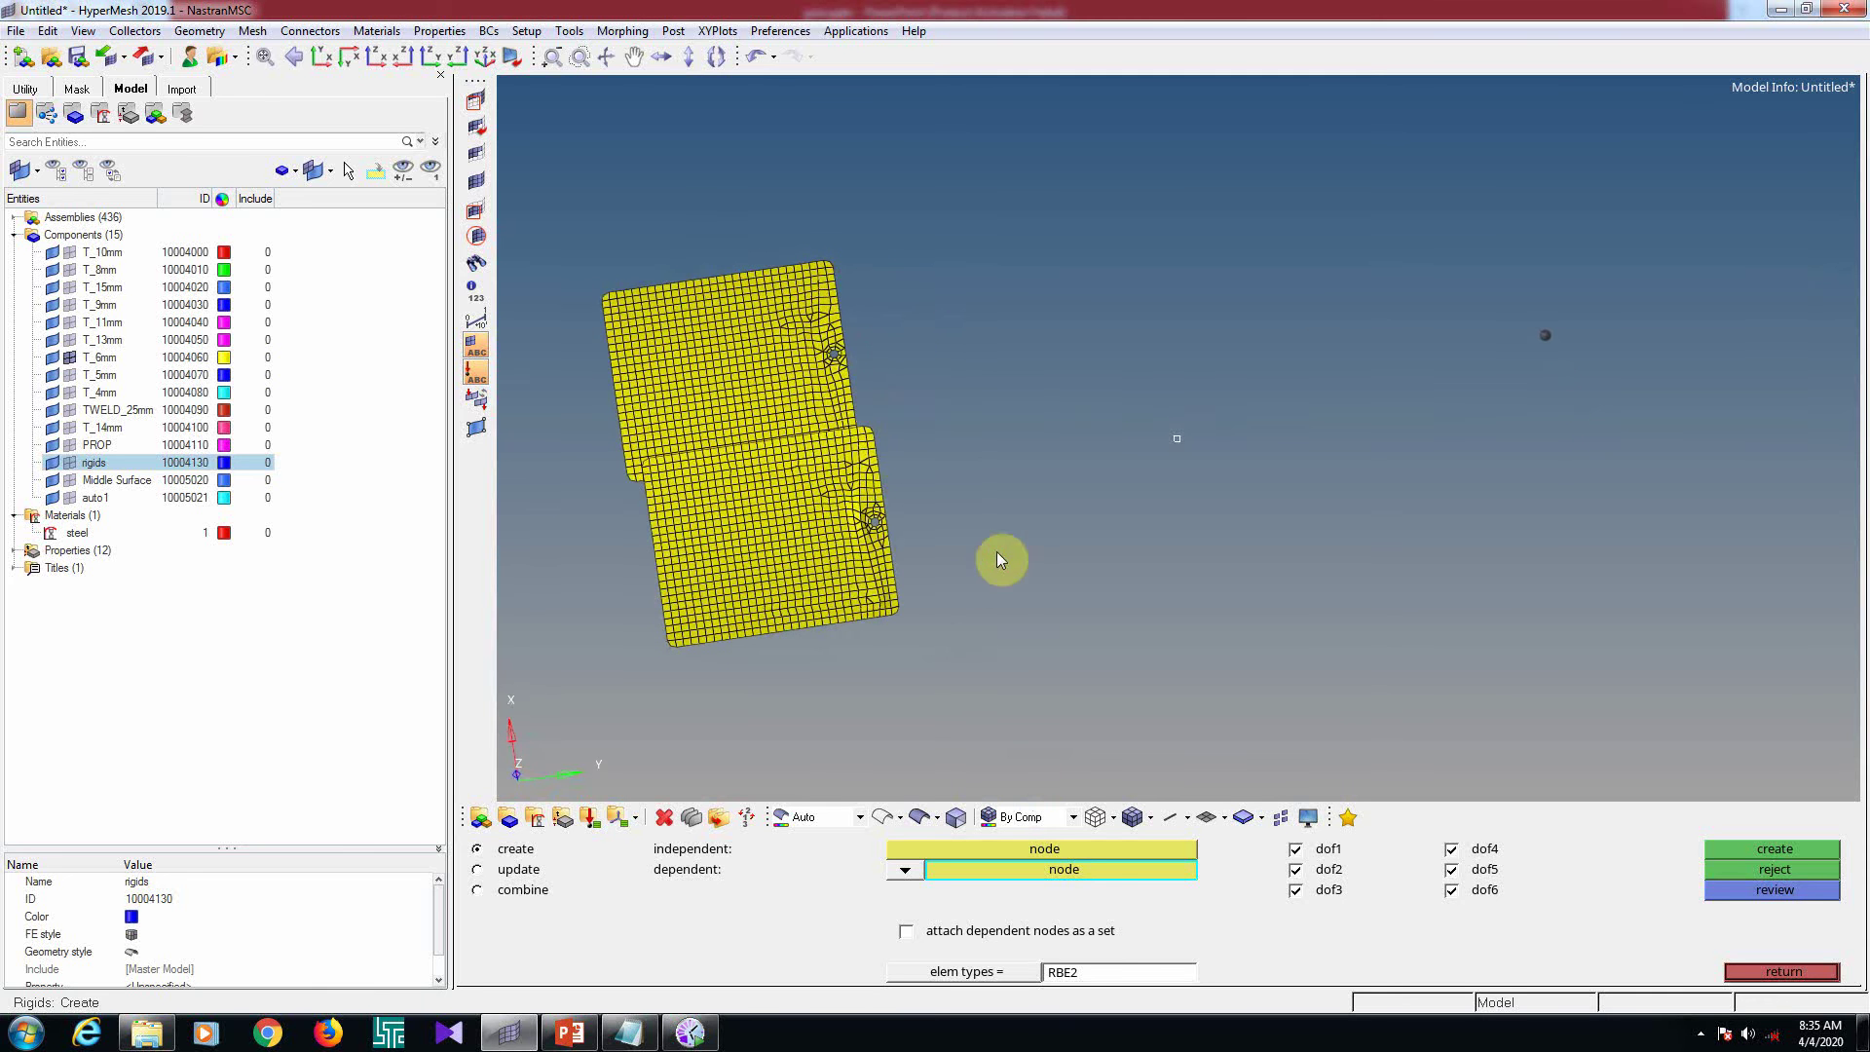
left_click_drag(997, 552, 986, 493, "ctrl")
scroll(946, 255, "up", 5, "ctrl")
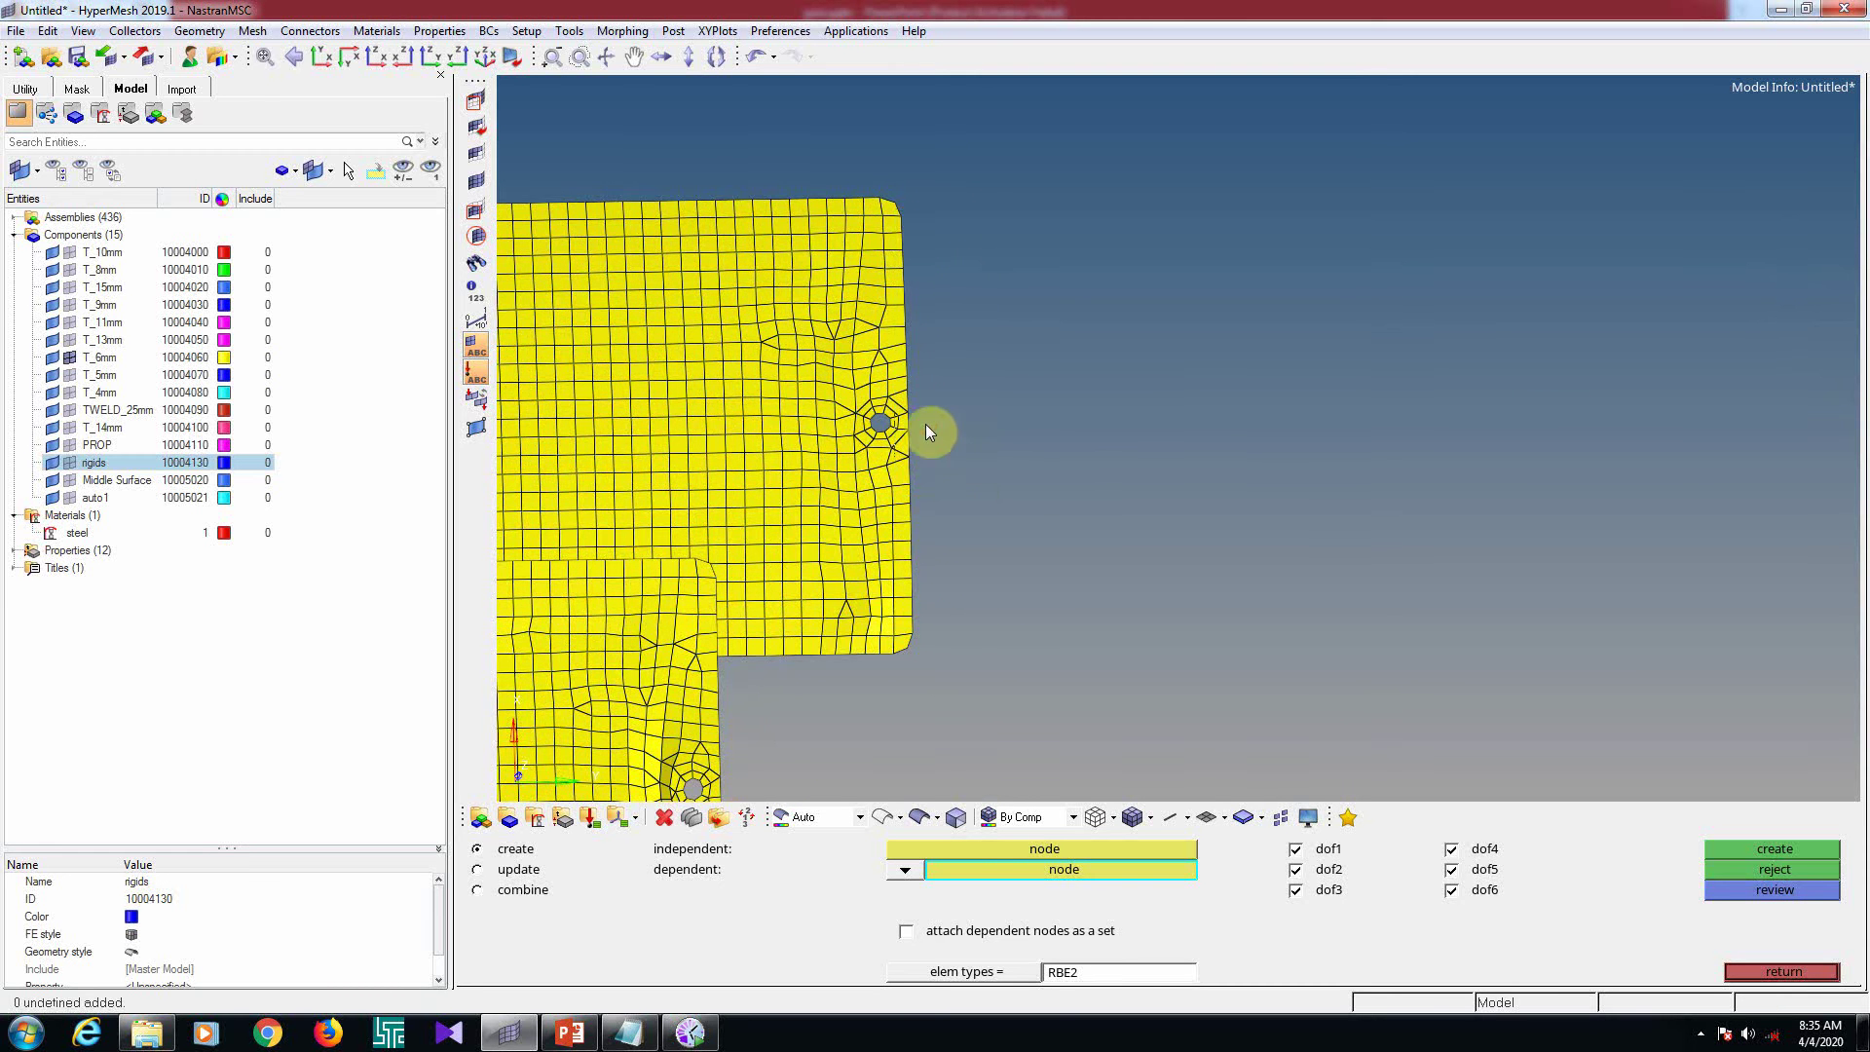
left_click(906, 414)
scroll(979, 460, "down", 2, "ctrl")
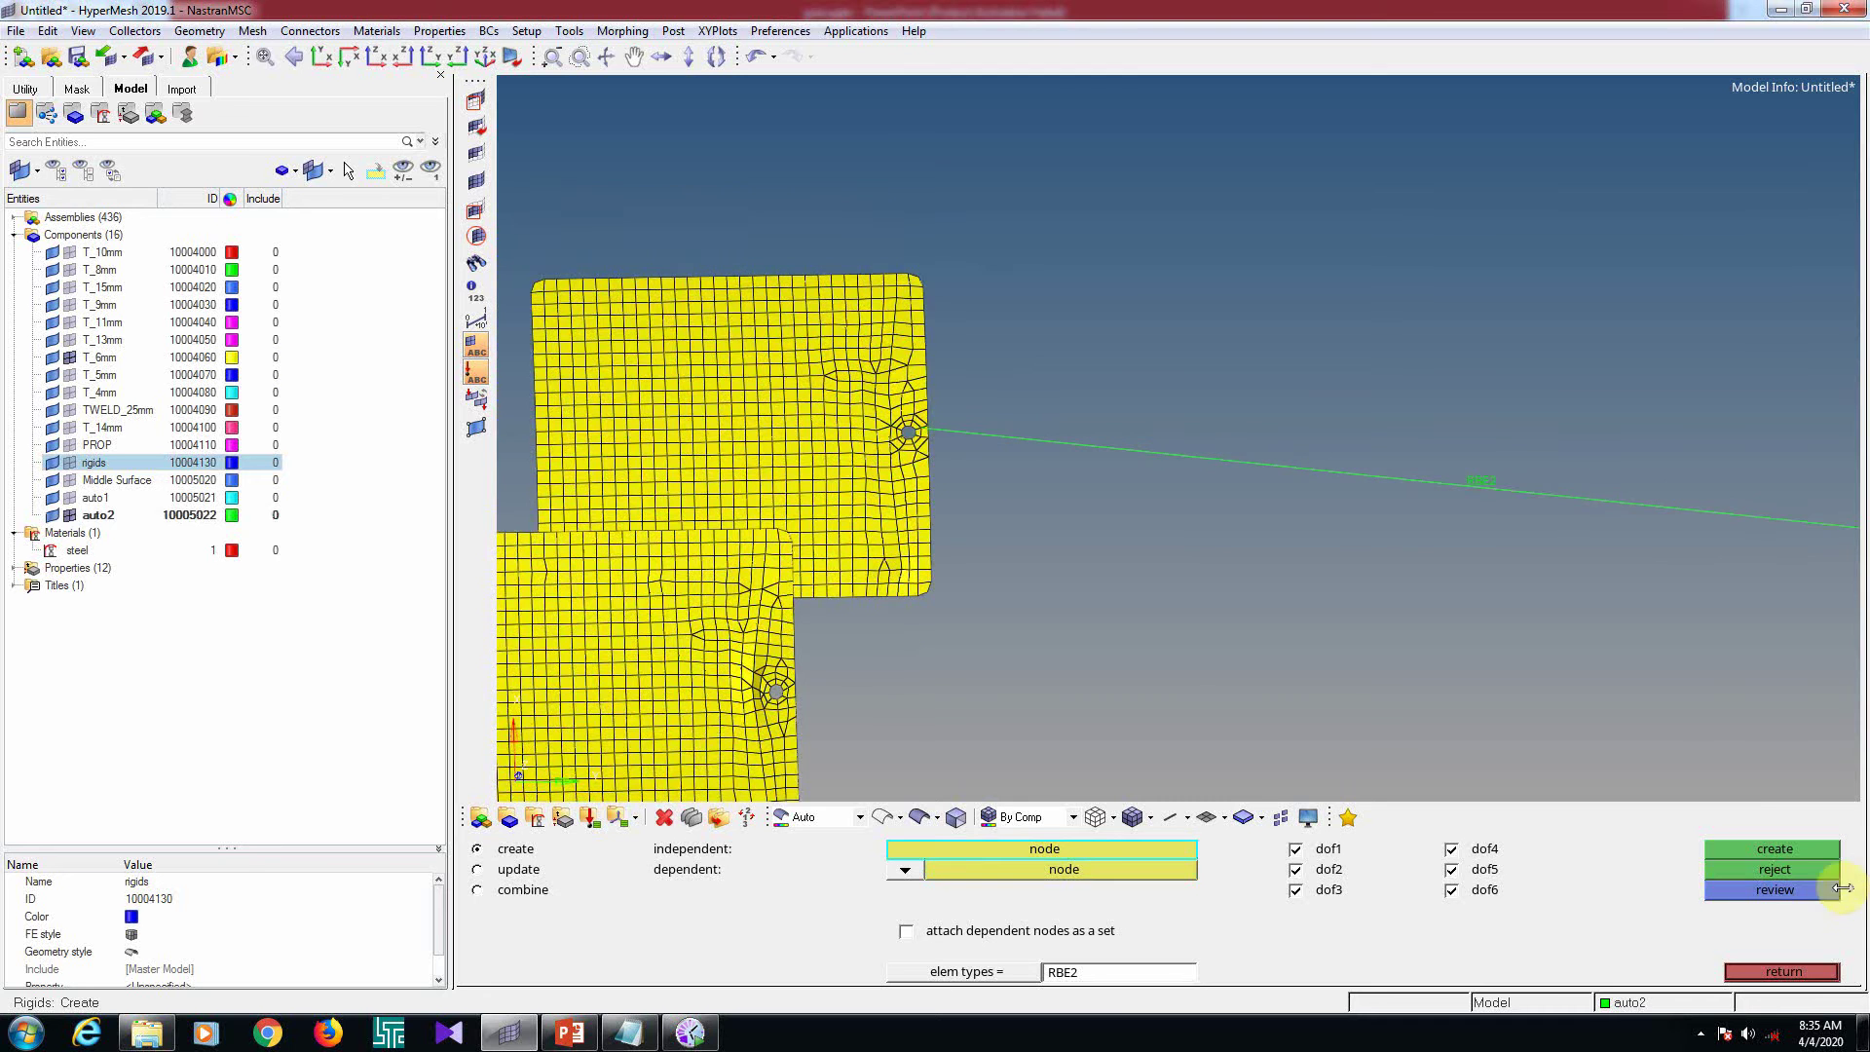
left_click(1775, 869)
scroll(1043, 451, "down", 3, "ctrl")
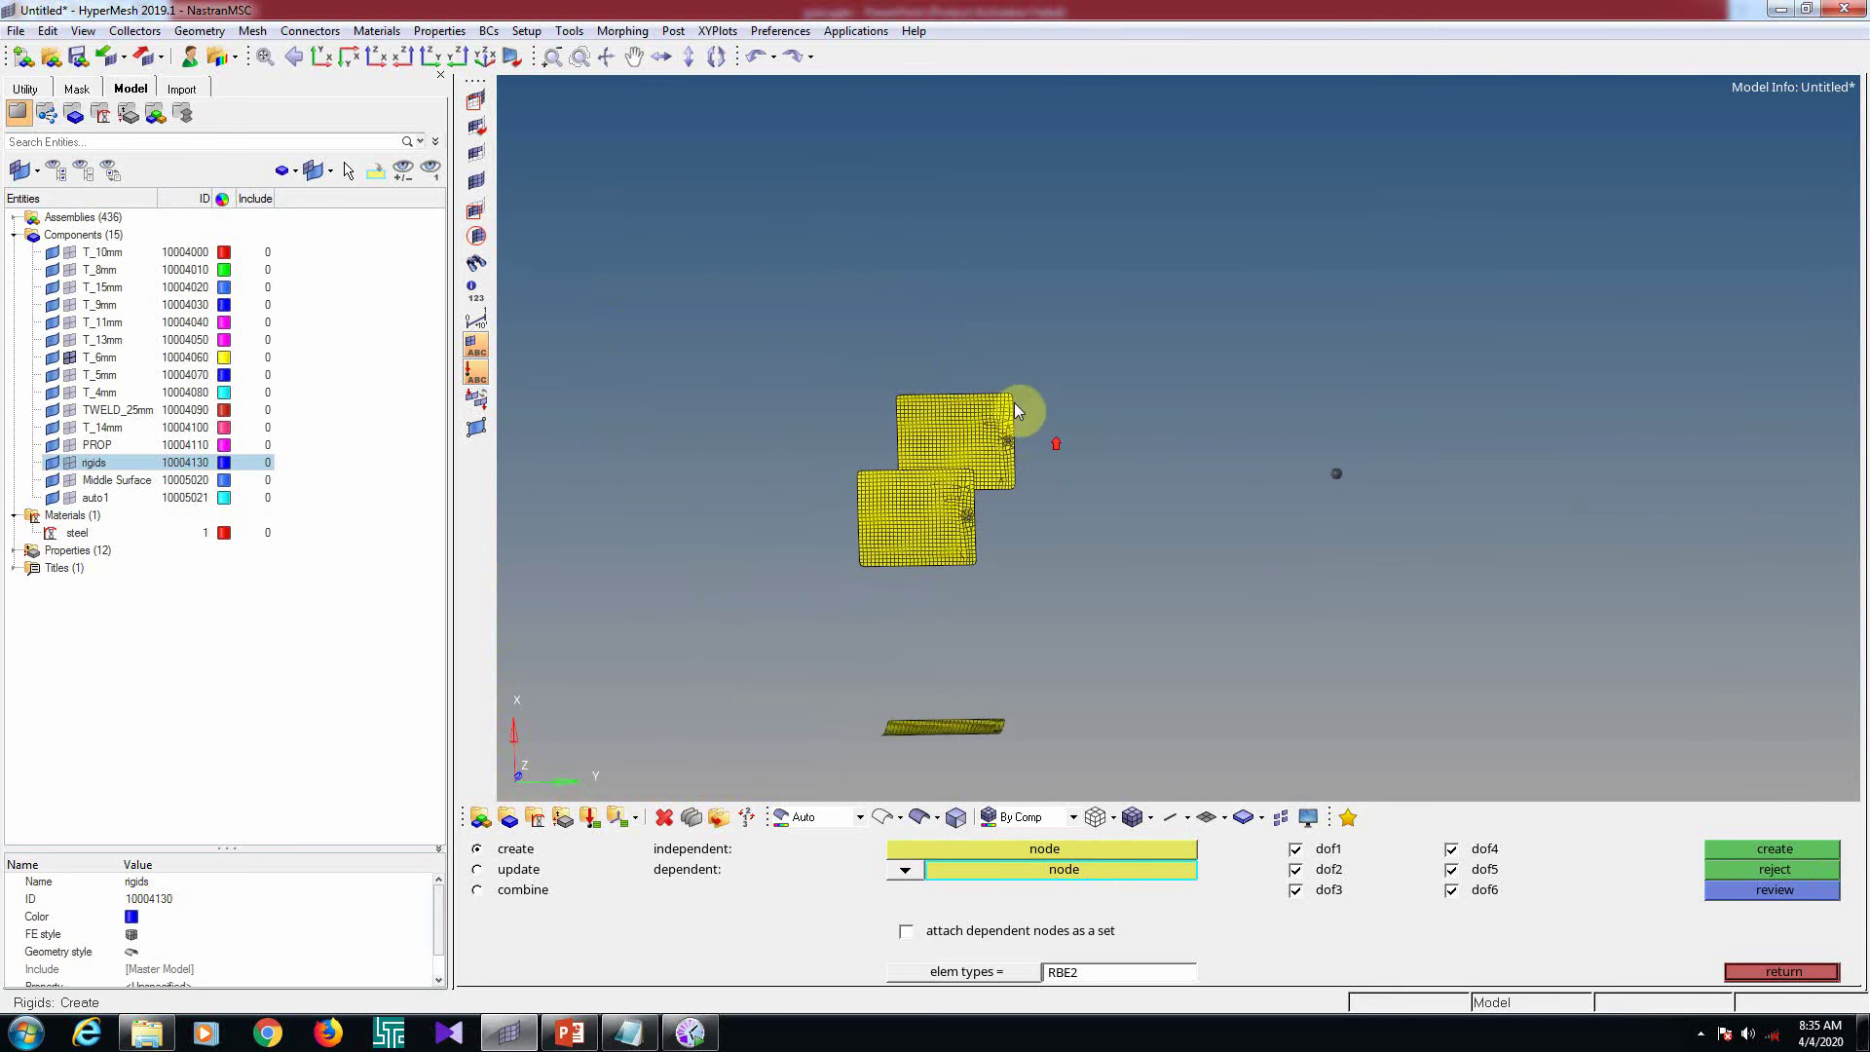
Try to window-select dependent nodes on the side plate's top edge in the XY view and create the rigid
scroll(1017, 400, "up", 3, "ctrl")
scroll(1009, 397, "down", 1, "ctrl")
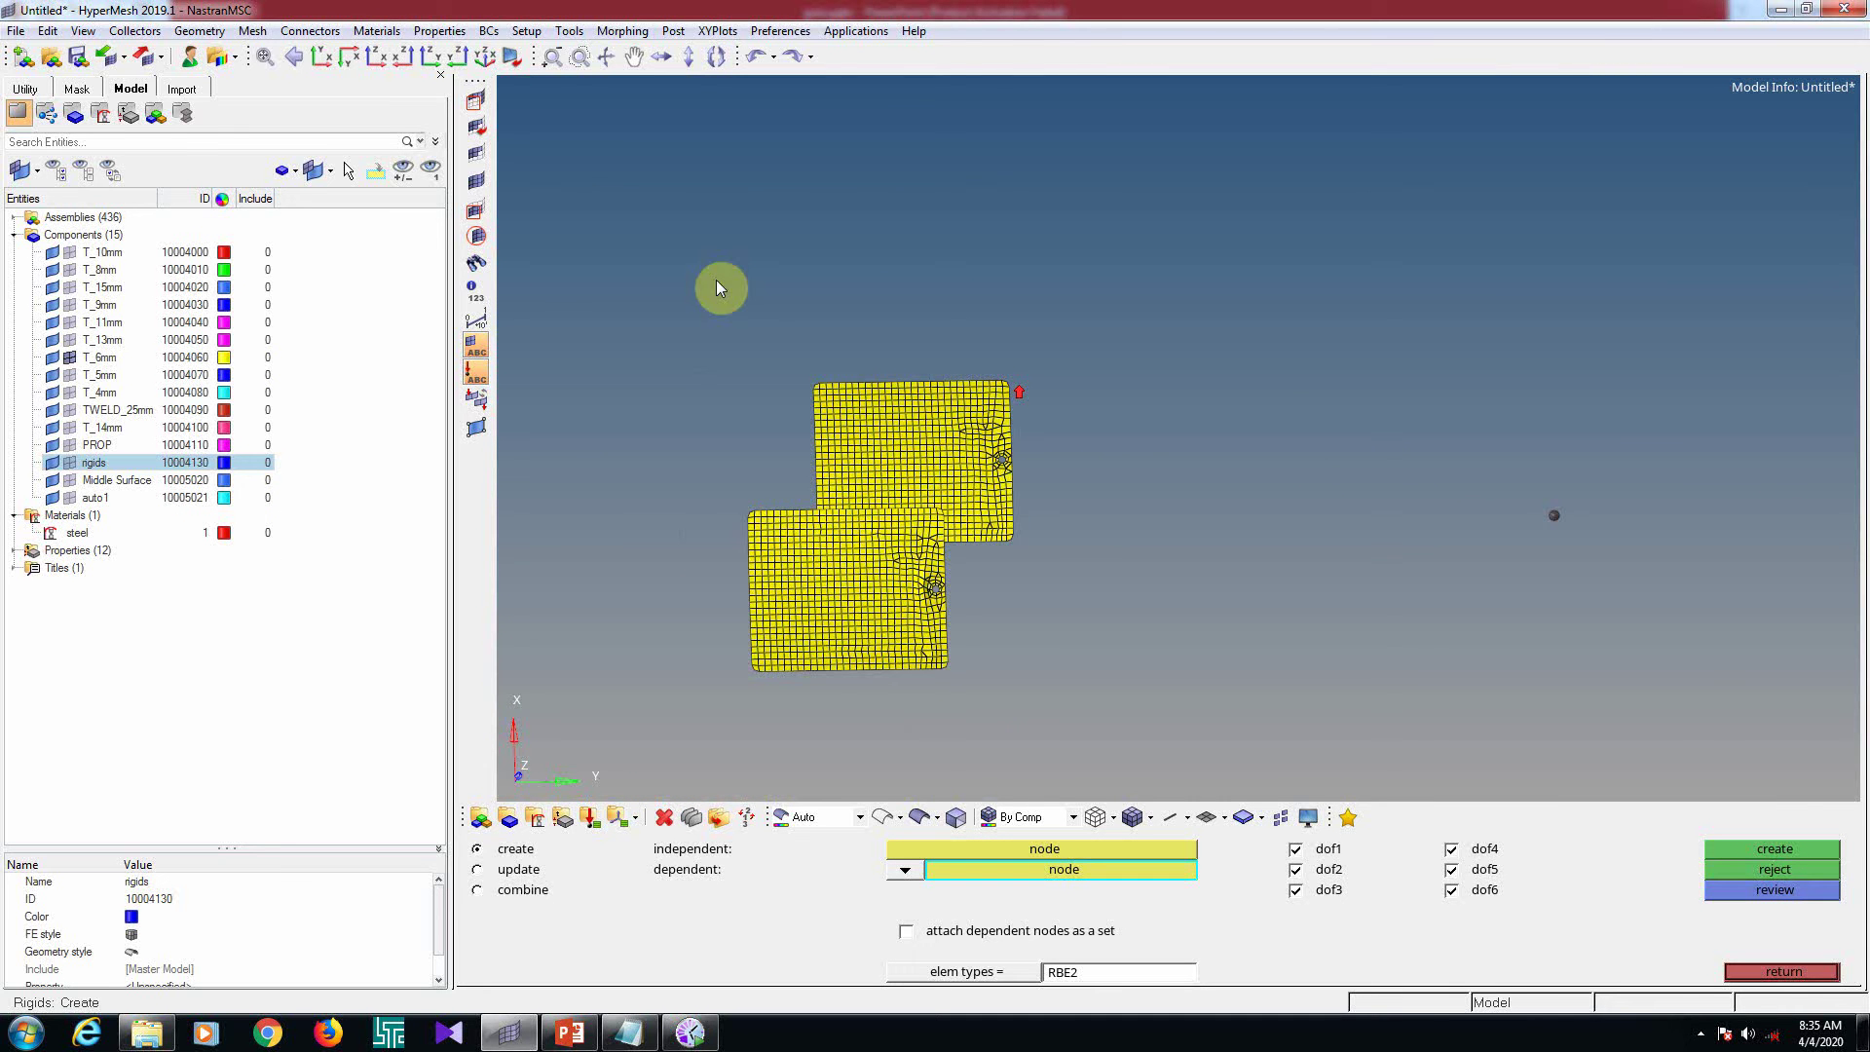
left_click(324, 58)
scroll(961, 330, "down", 3, "ctrl")
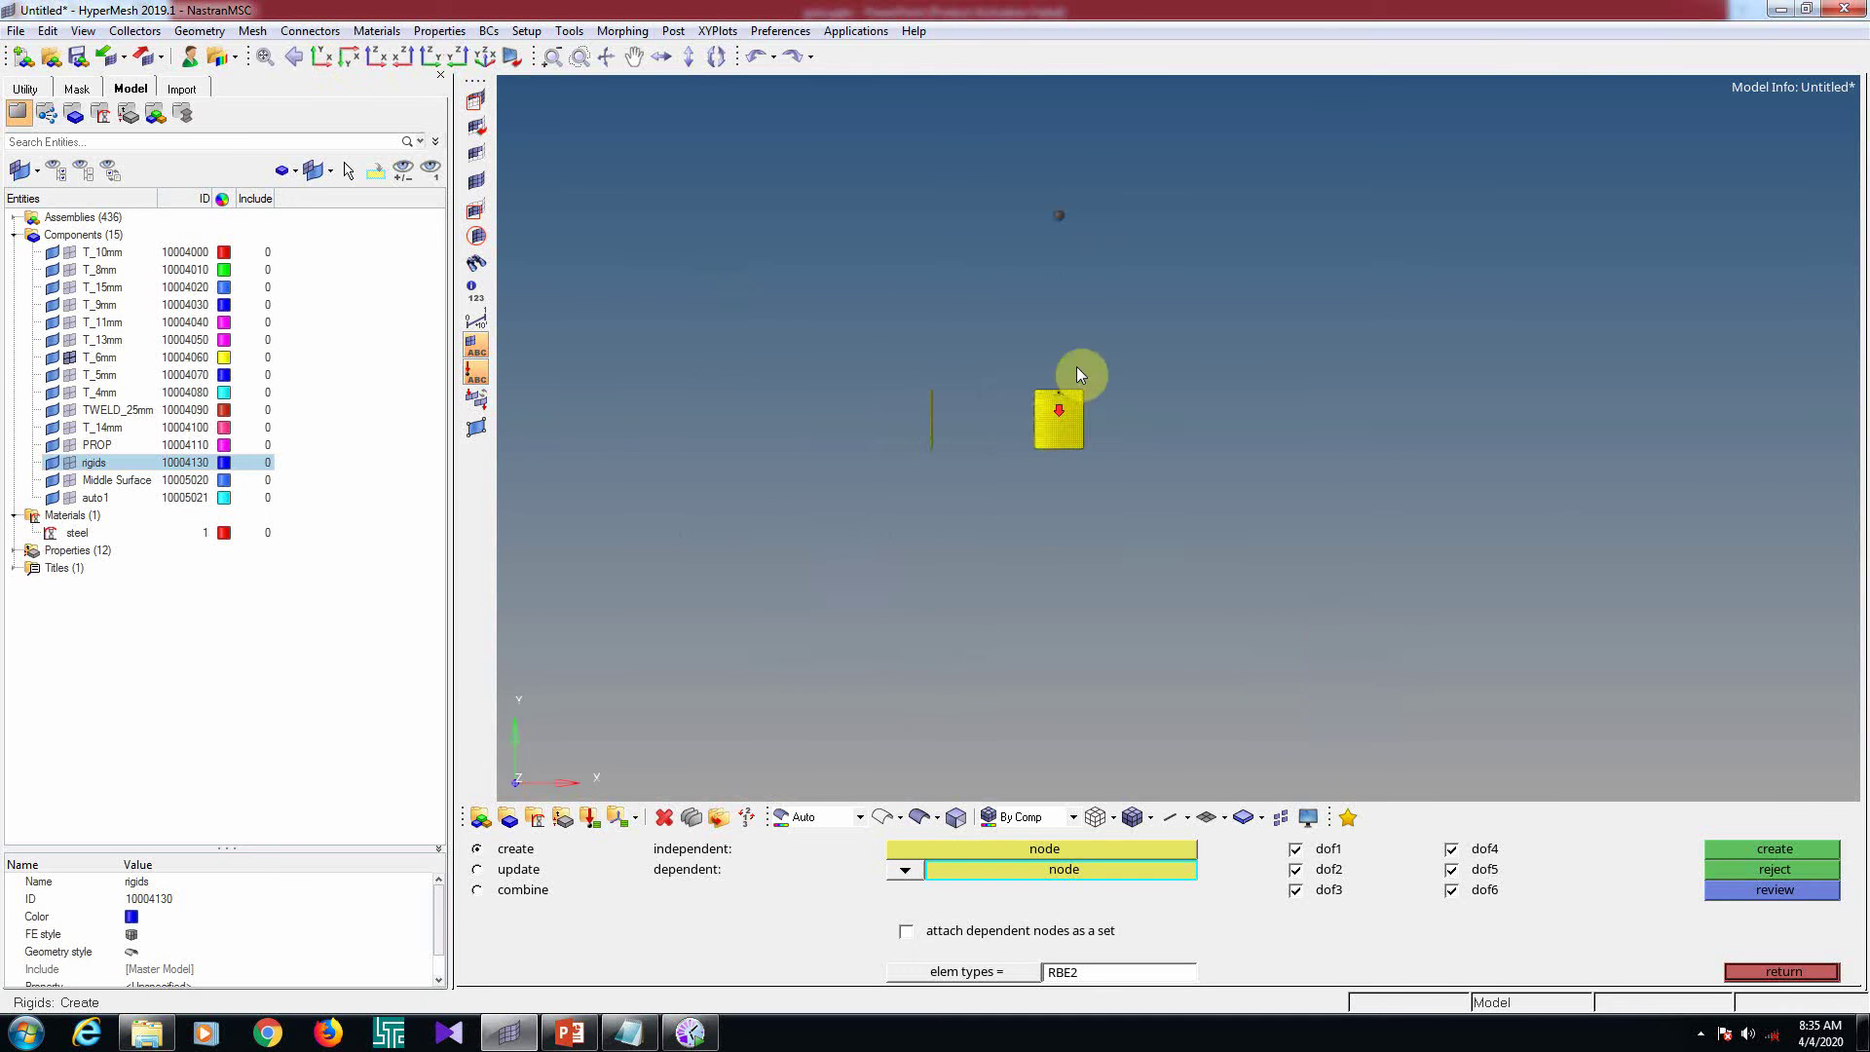
scroll(1067, 390, "up", 3, "ctrl")
scroll(1068, 393, "up", 1, "ctrl")
left_click_drag(1072, 427, 1190, 426)
scroll(798, 372, "down", 2)
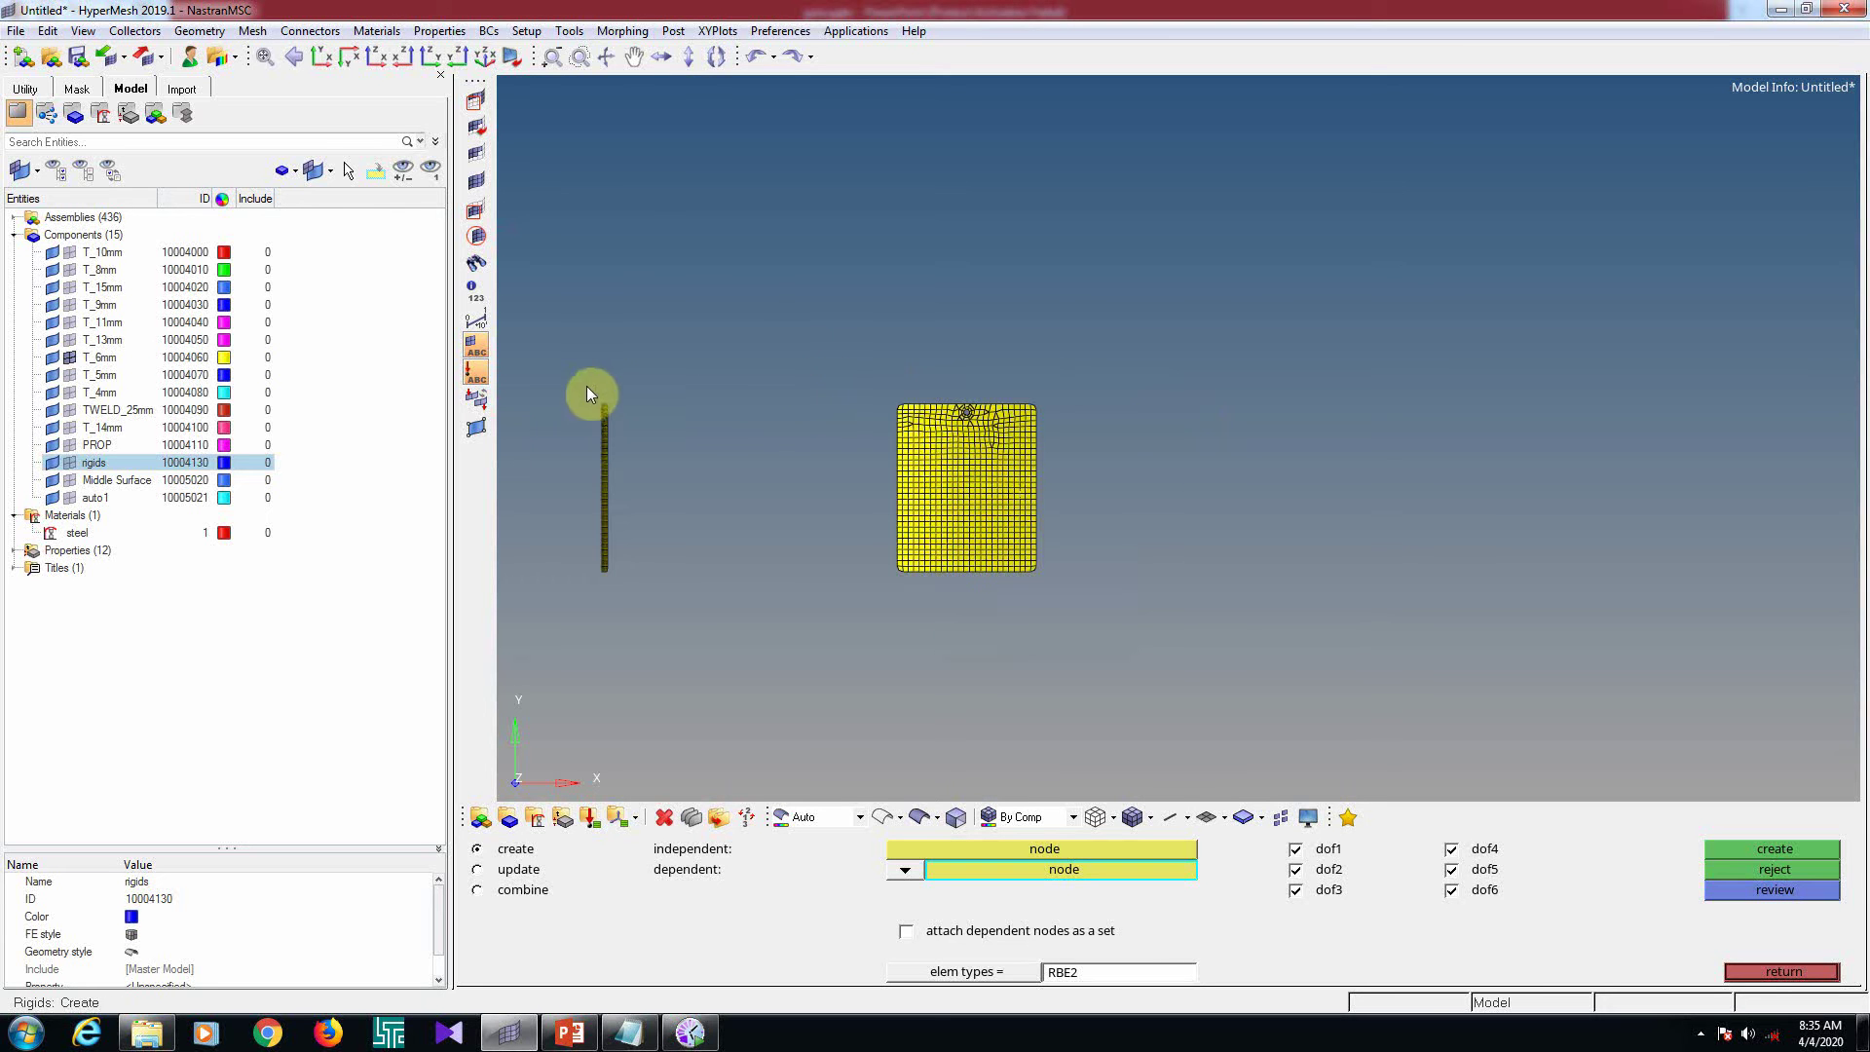
left_click_drag(581, 375, 615, 393, "shift")
left_click_drag(657, 409, 657, 409, "shift")
left_click(1789, 848)
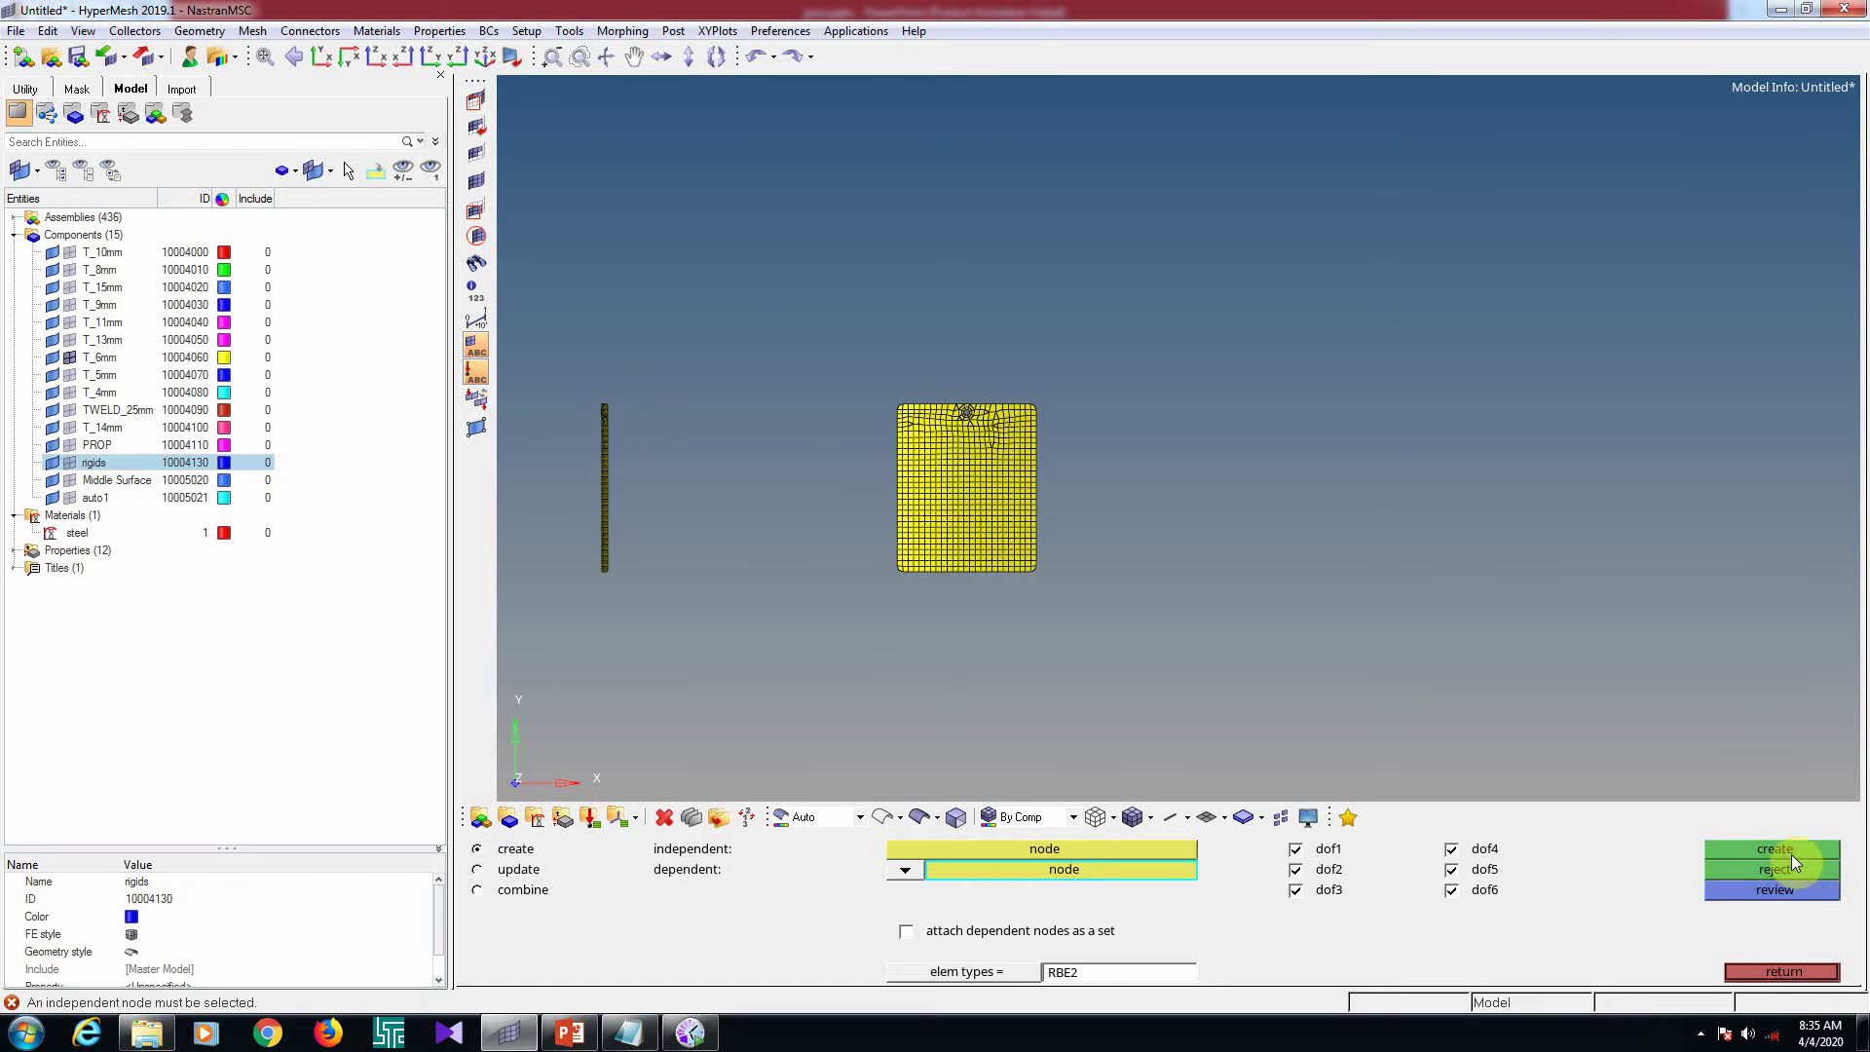
Try creating the RBE2 to a single node at a plate's upper corner, and reject it
left_click_drag(1202, 535, 1140, 456, "ctrl")
scroll(1134, 447, "up", 4, "ctrl")
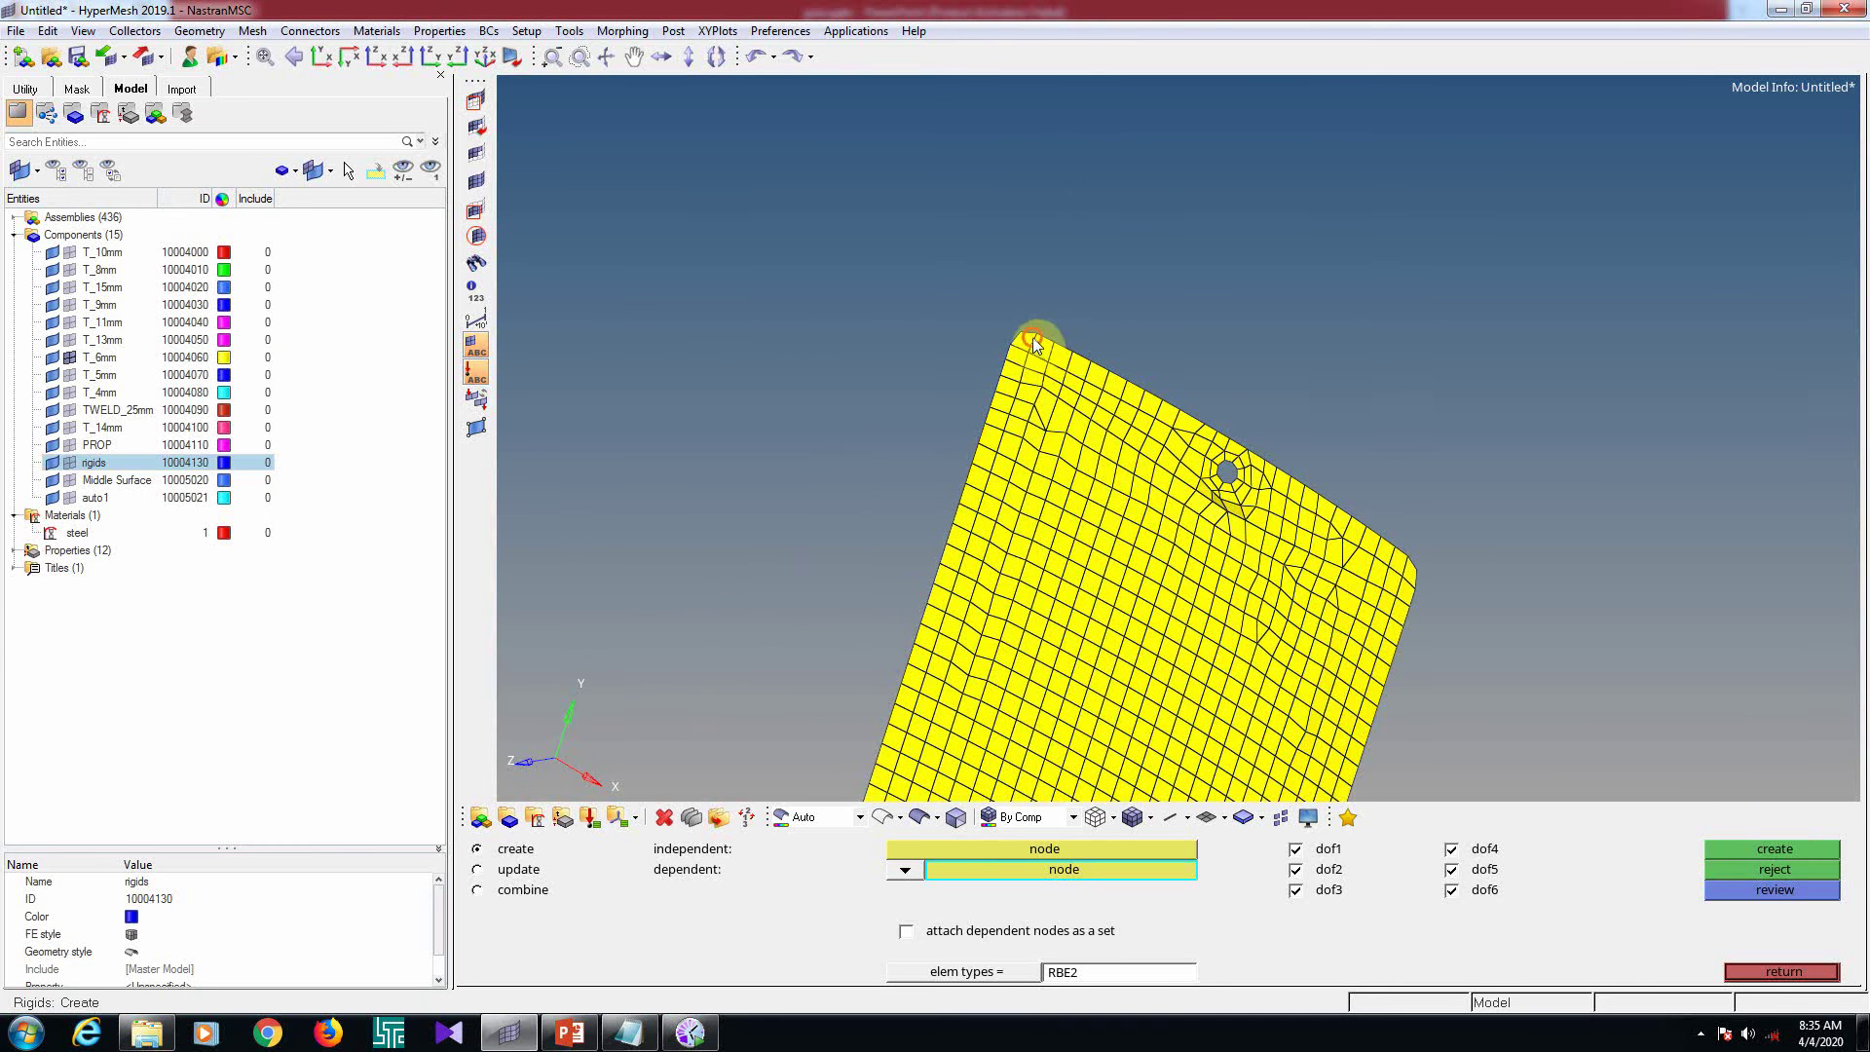
left_click(1034, 334)
left_click(1817, 868)
Switch the rigid's dependent selection to multiple nodes and pick the centre of gravity node as independent
left_click(904, 869)
left_click(888, 889)
scroll(1192, 370, "down", 5, "ctrl")
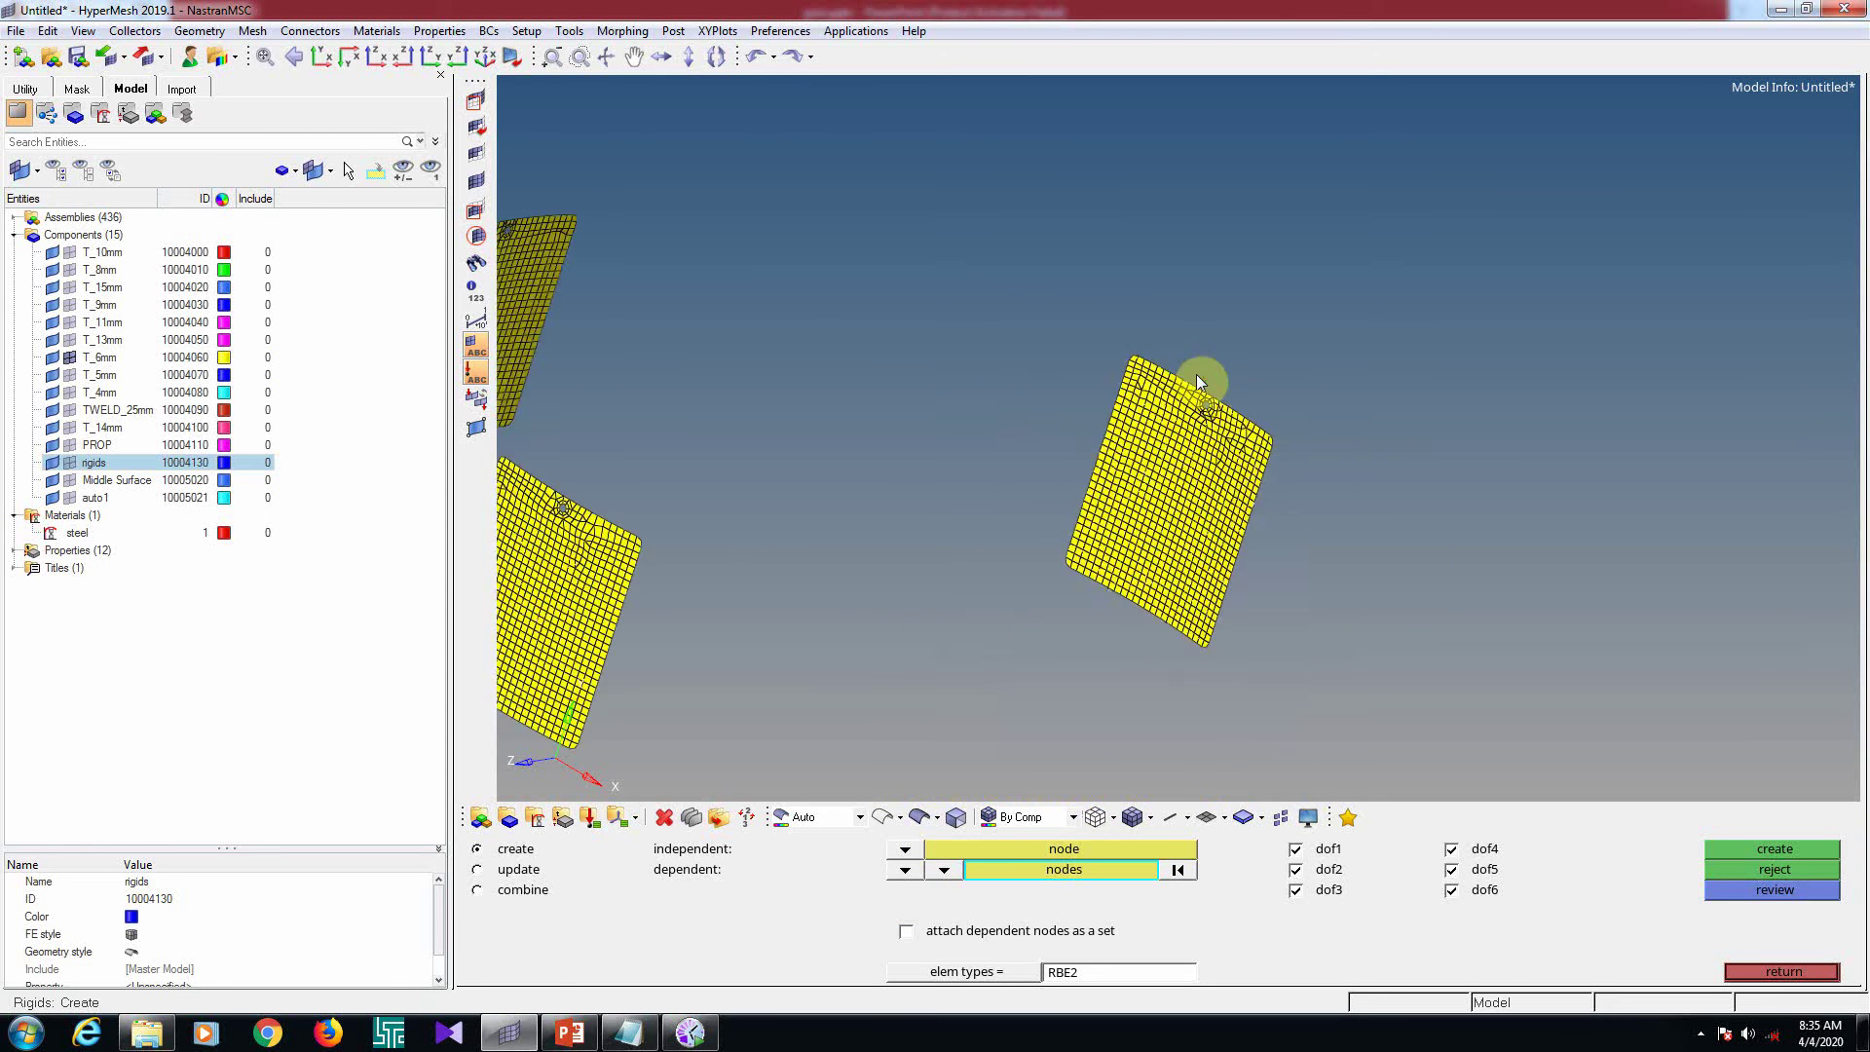
left_click(1783, 971)
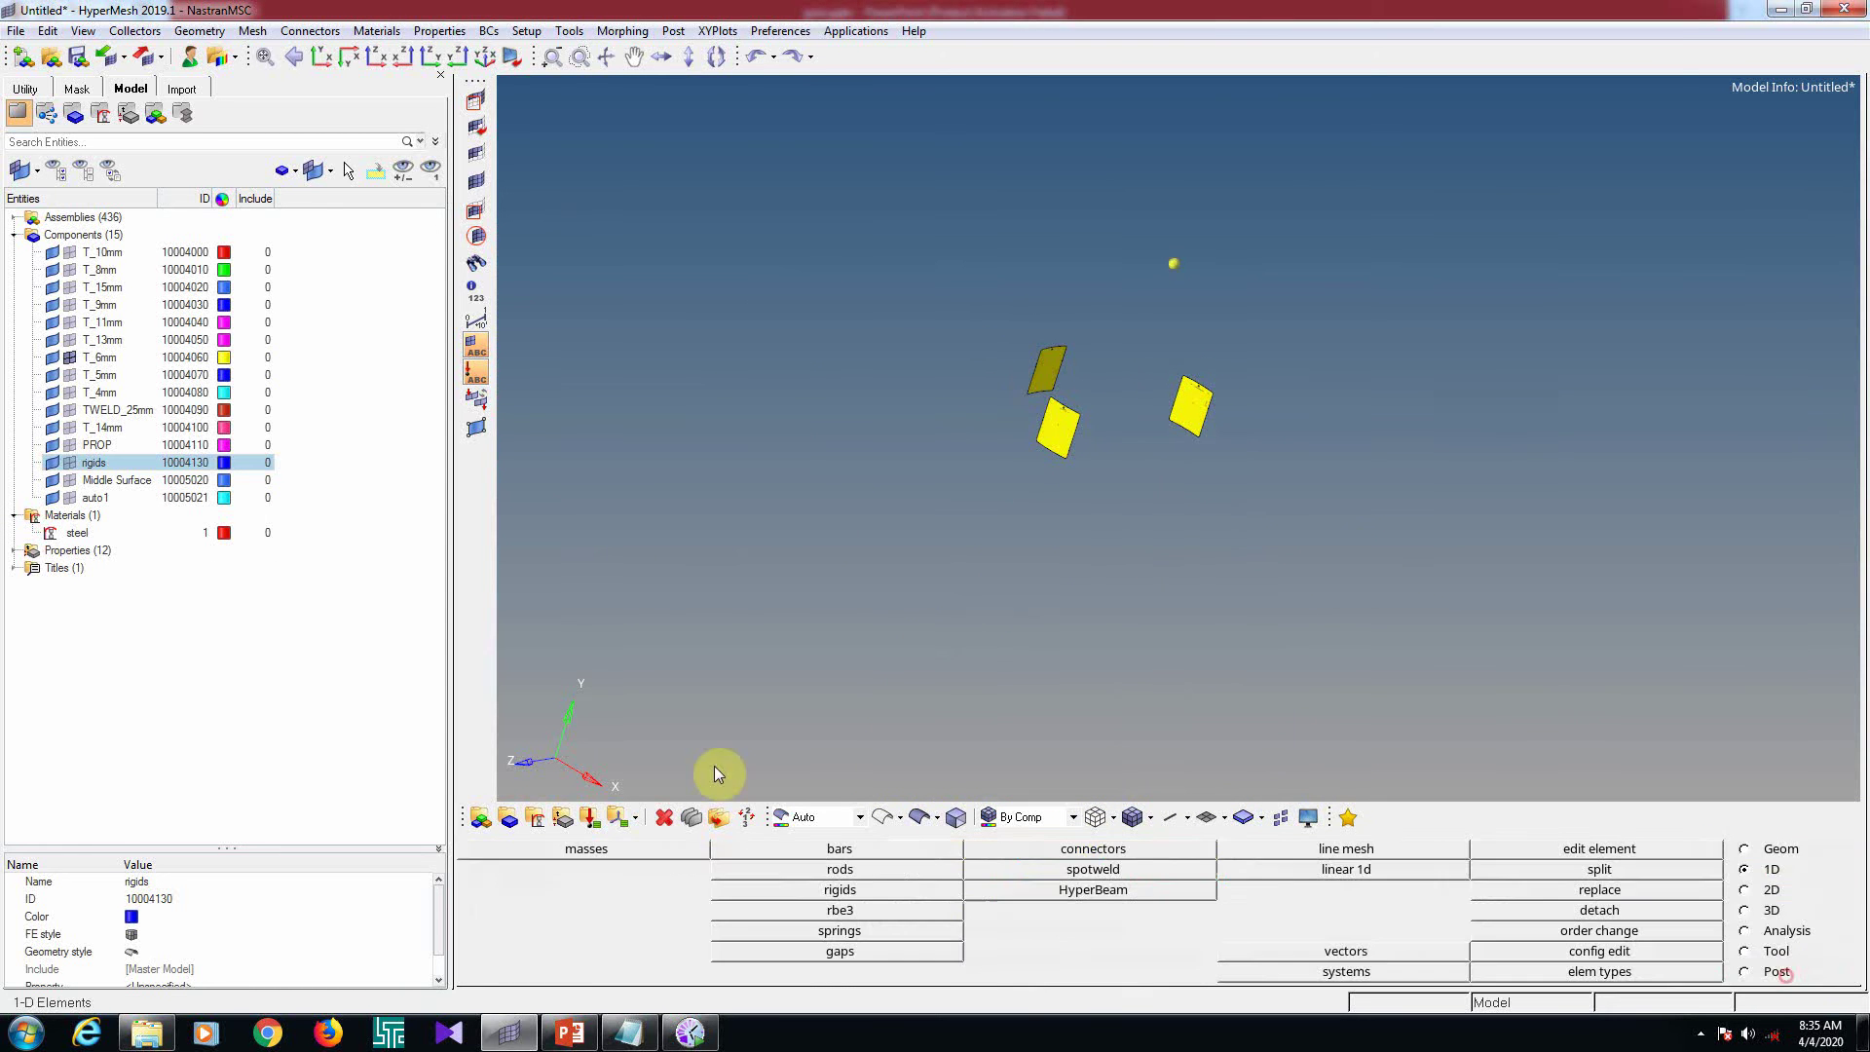
left_click(840, 889)
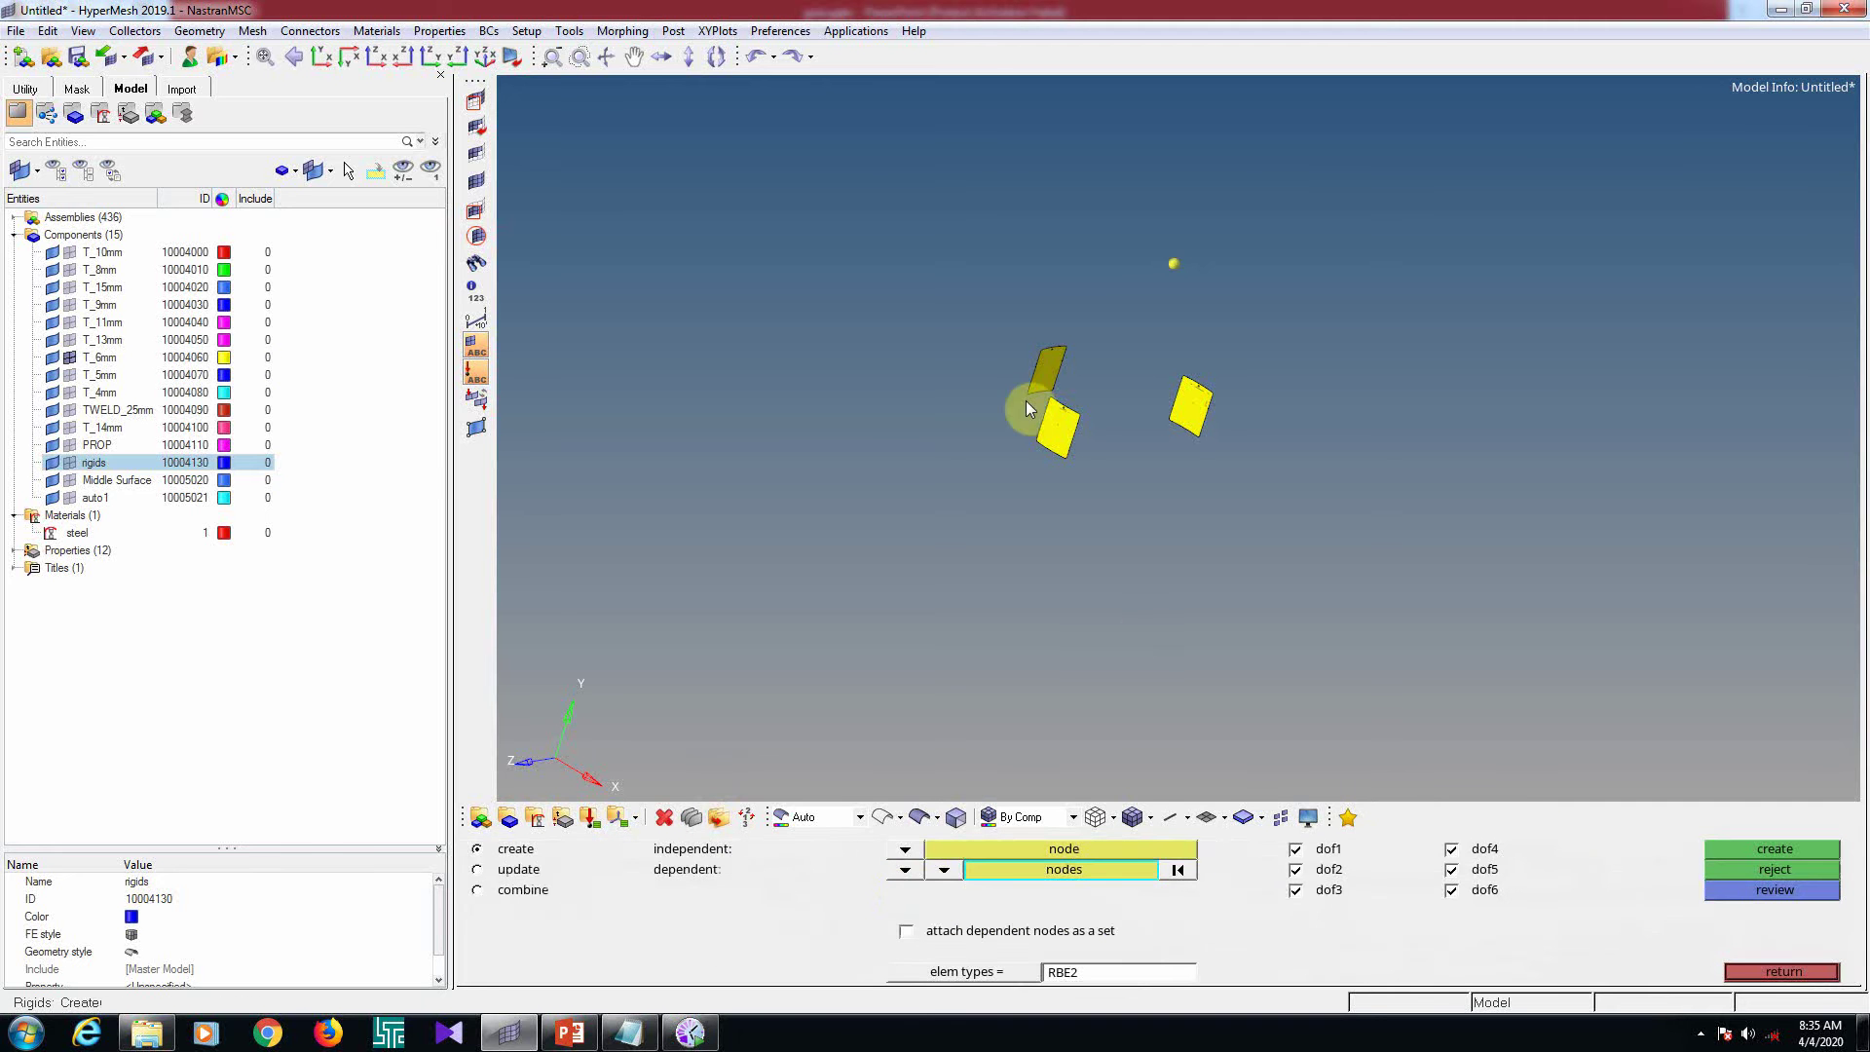
left_click(1083, 853)
scroll(1169, 258, "up", 3, "ctrl")
left_click(1152, 249)
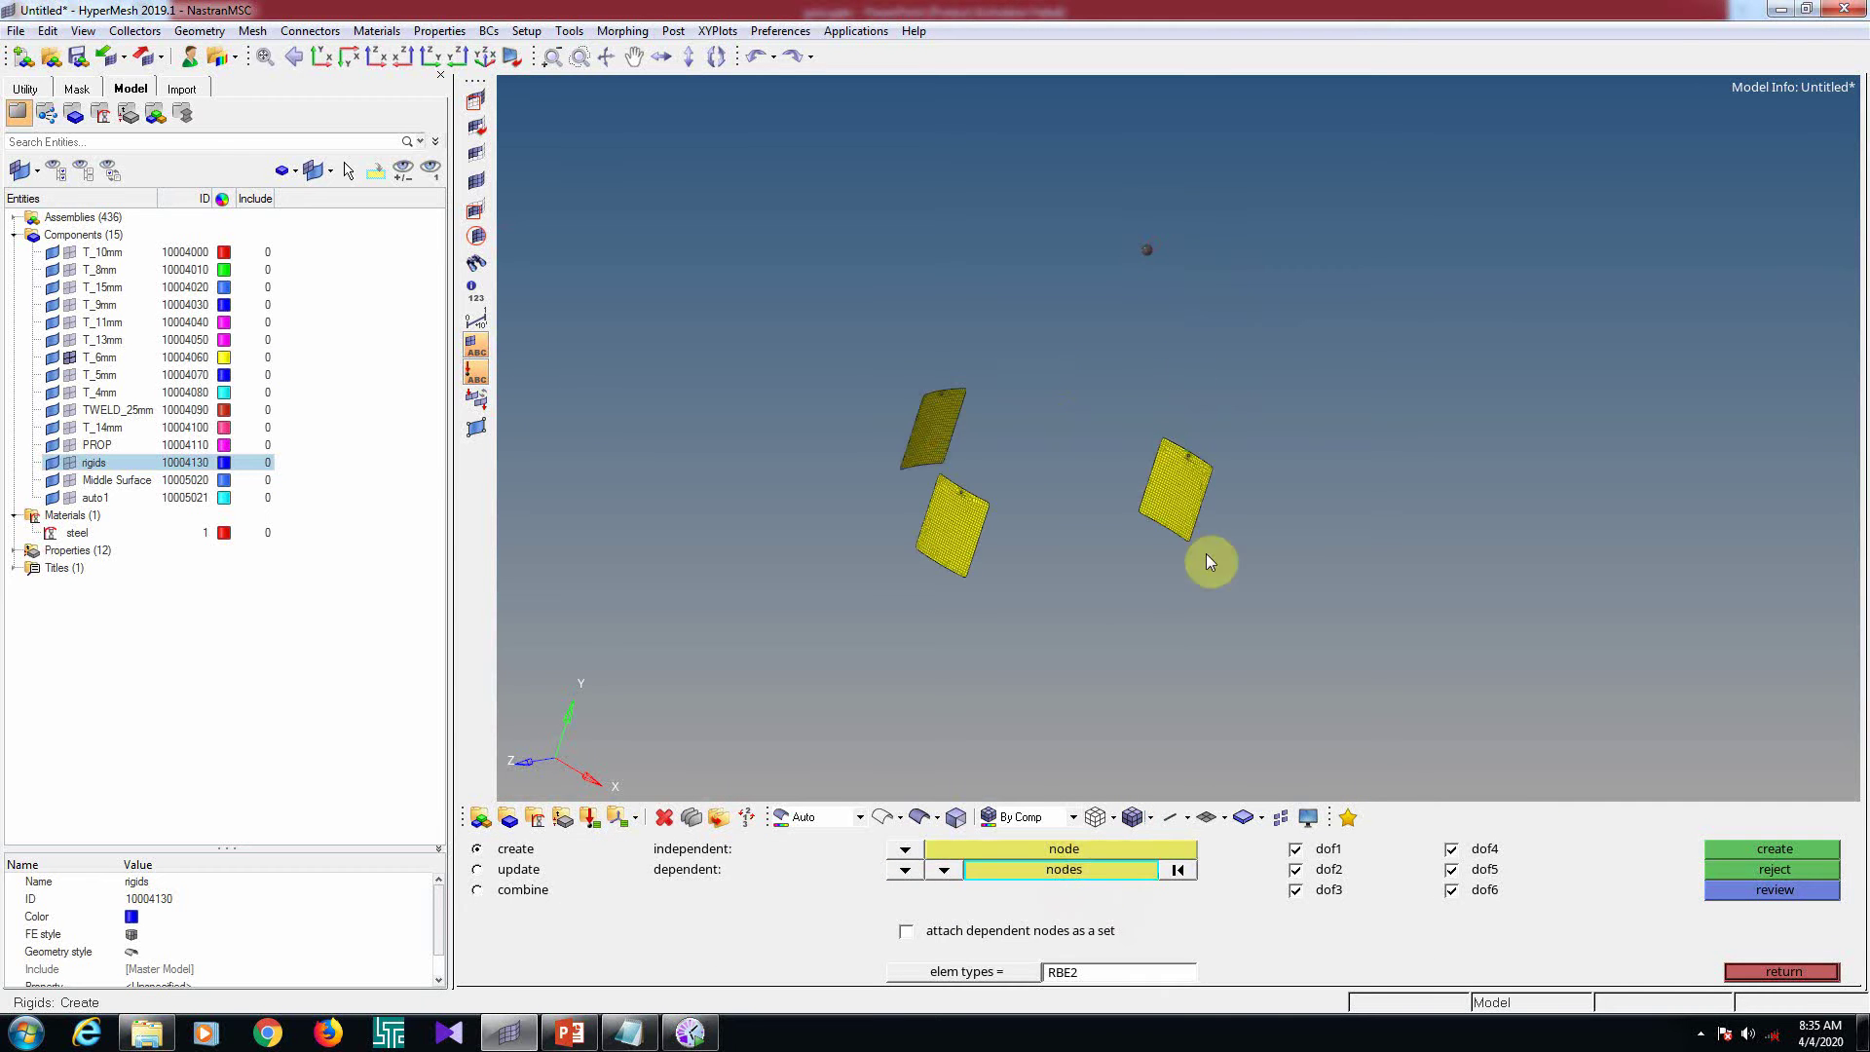
Keep the multiple nodes option and window-select the top edge nodes of the T_6mm plates facing the XY view as dependent
left_click(942, 871)
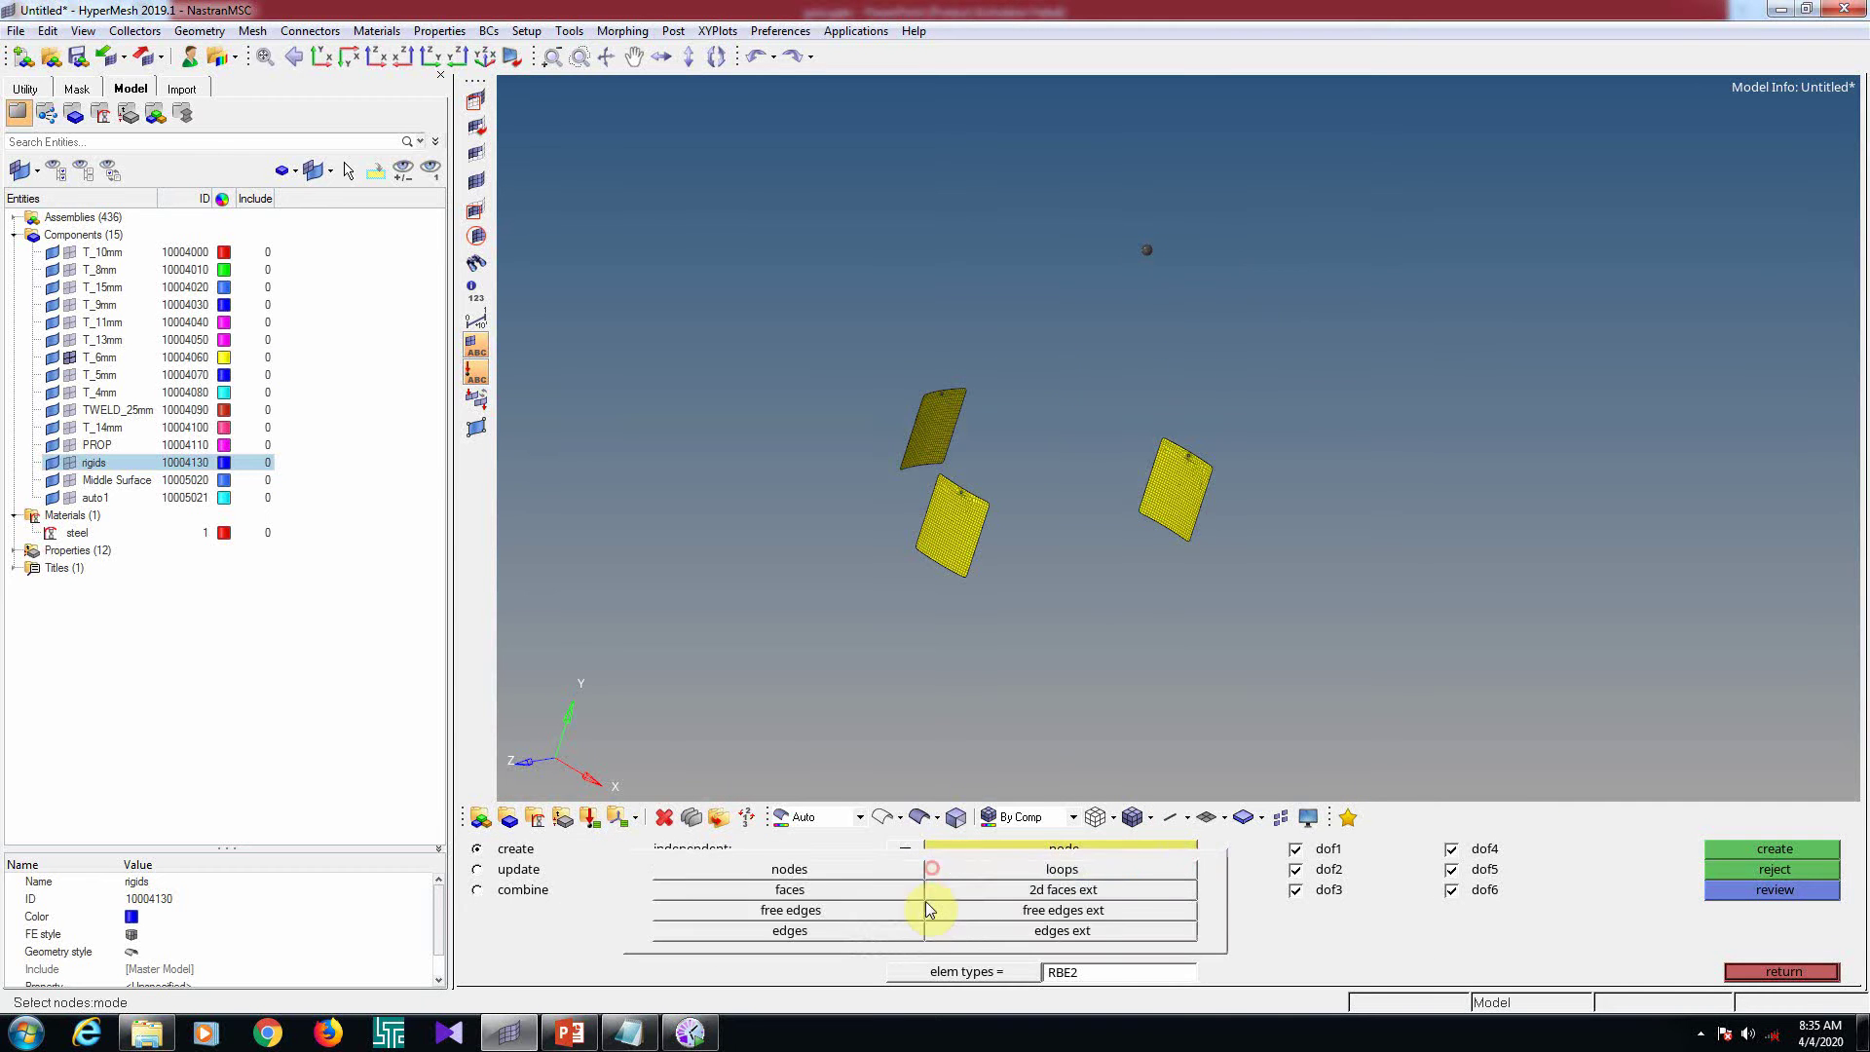
left_click(905, 870)
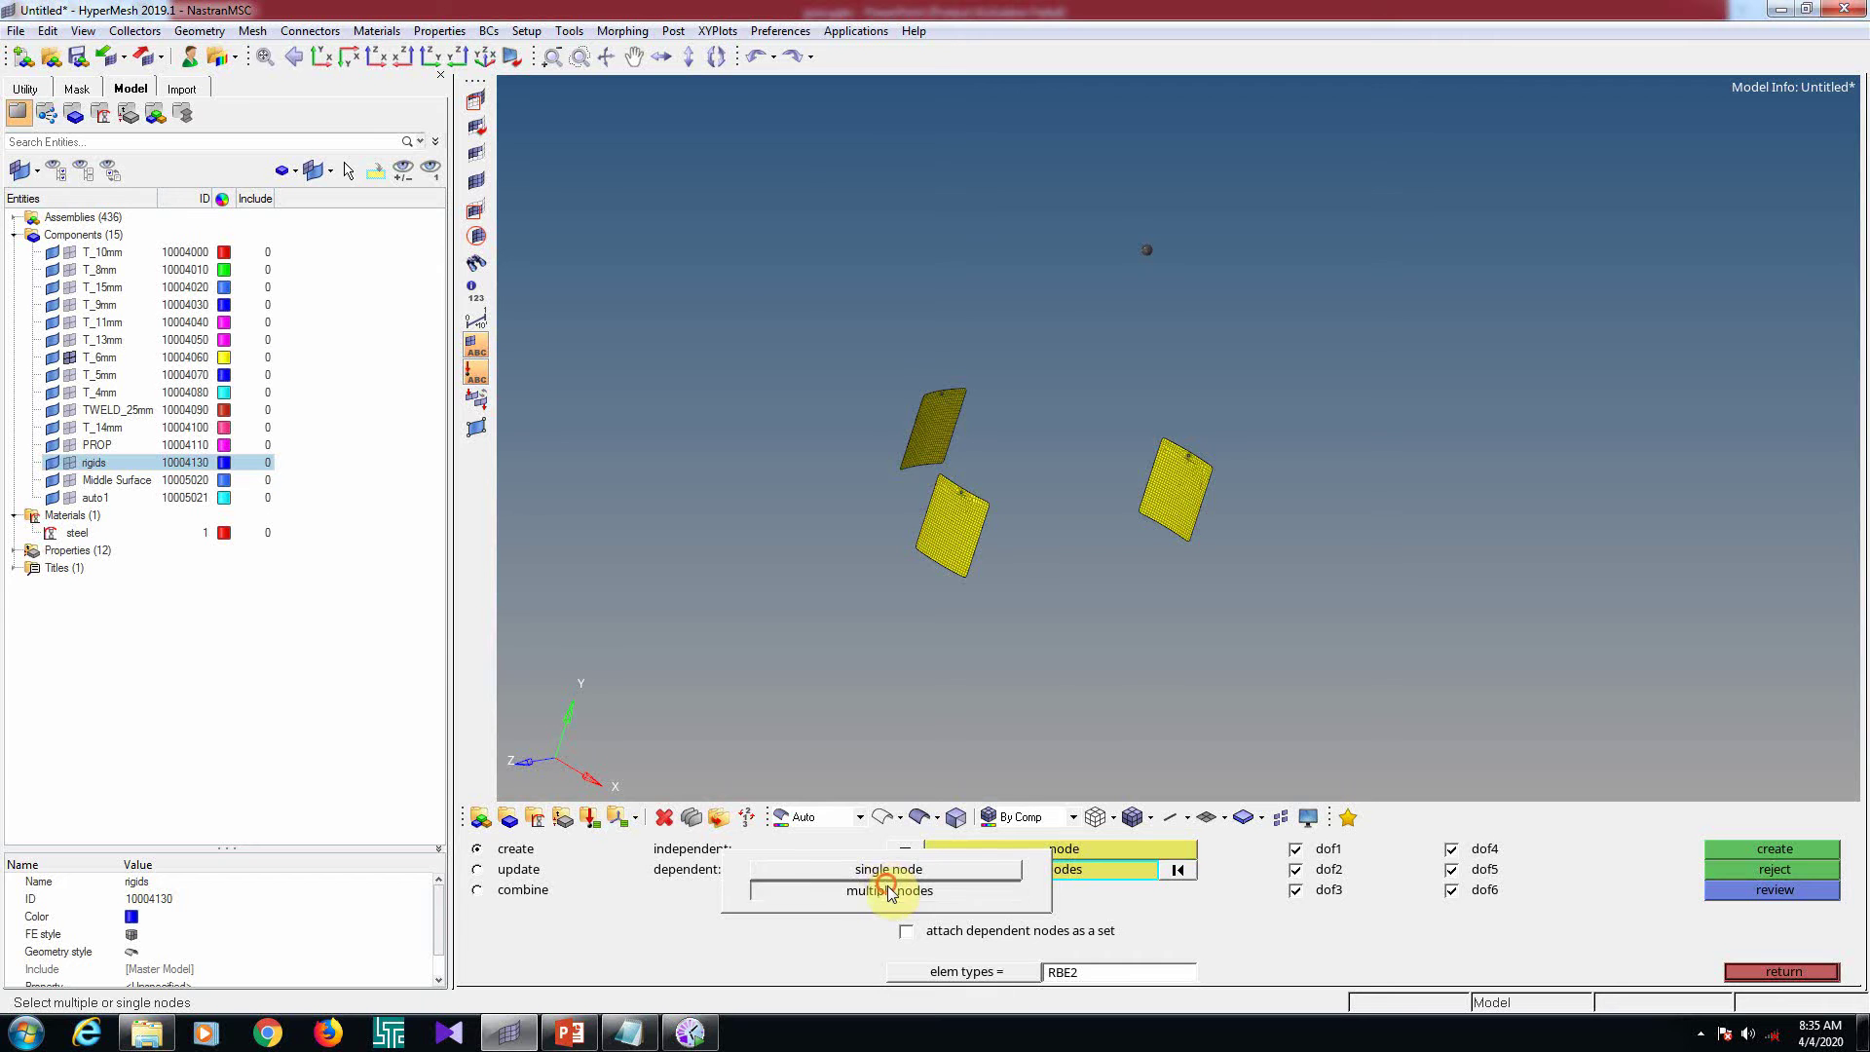
left_click(888, 888)
scroll(1168, 506, "up", 3)
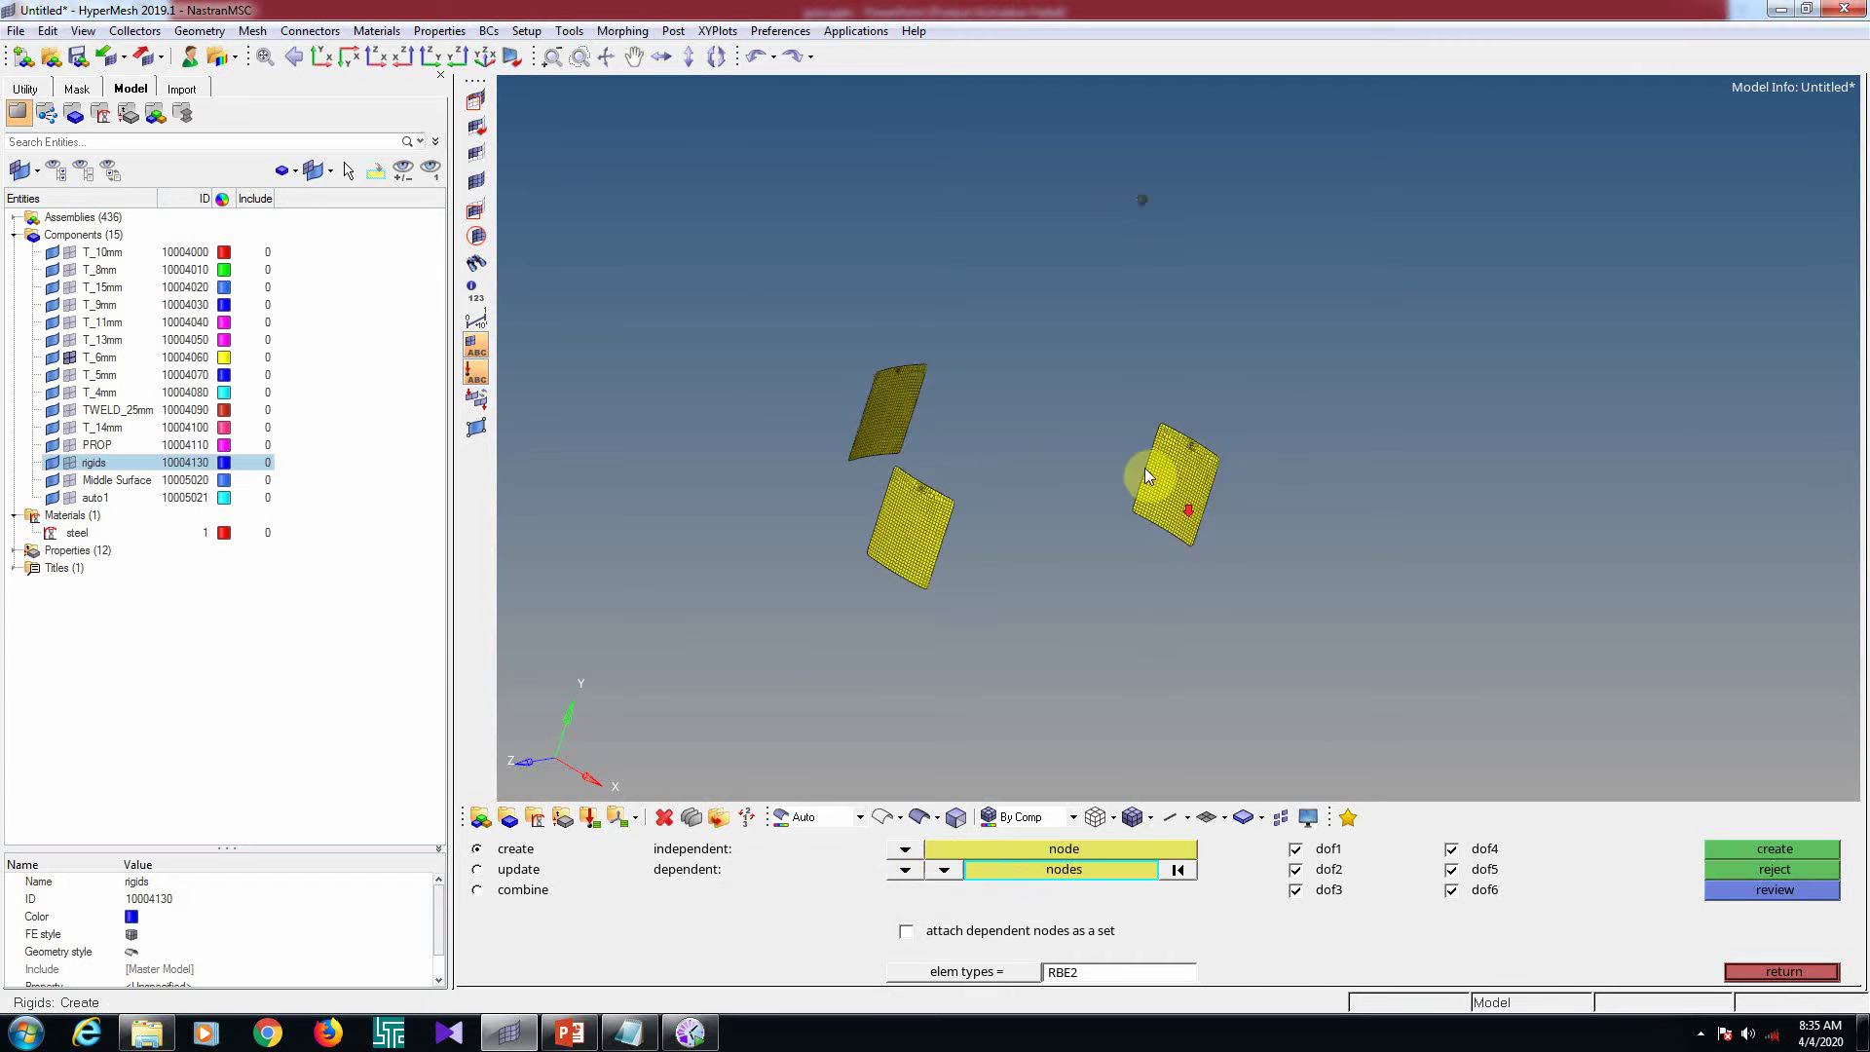
left_click(322, 56)
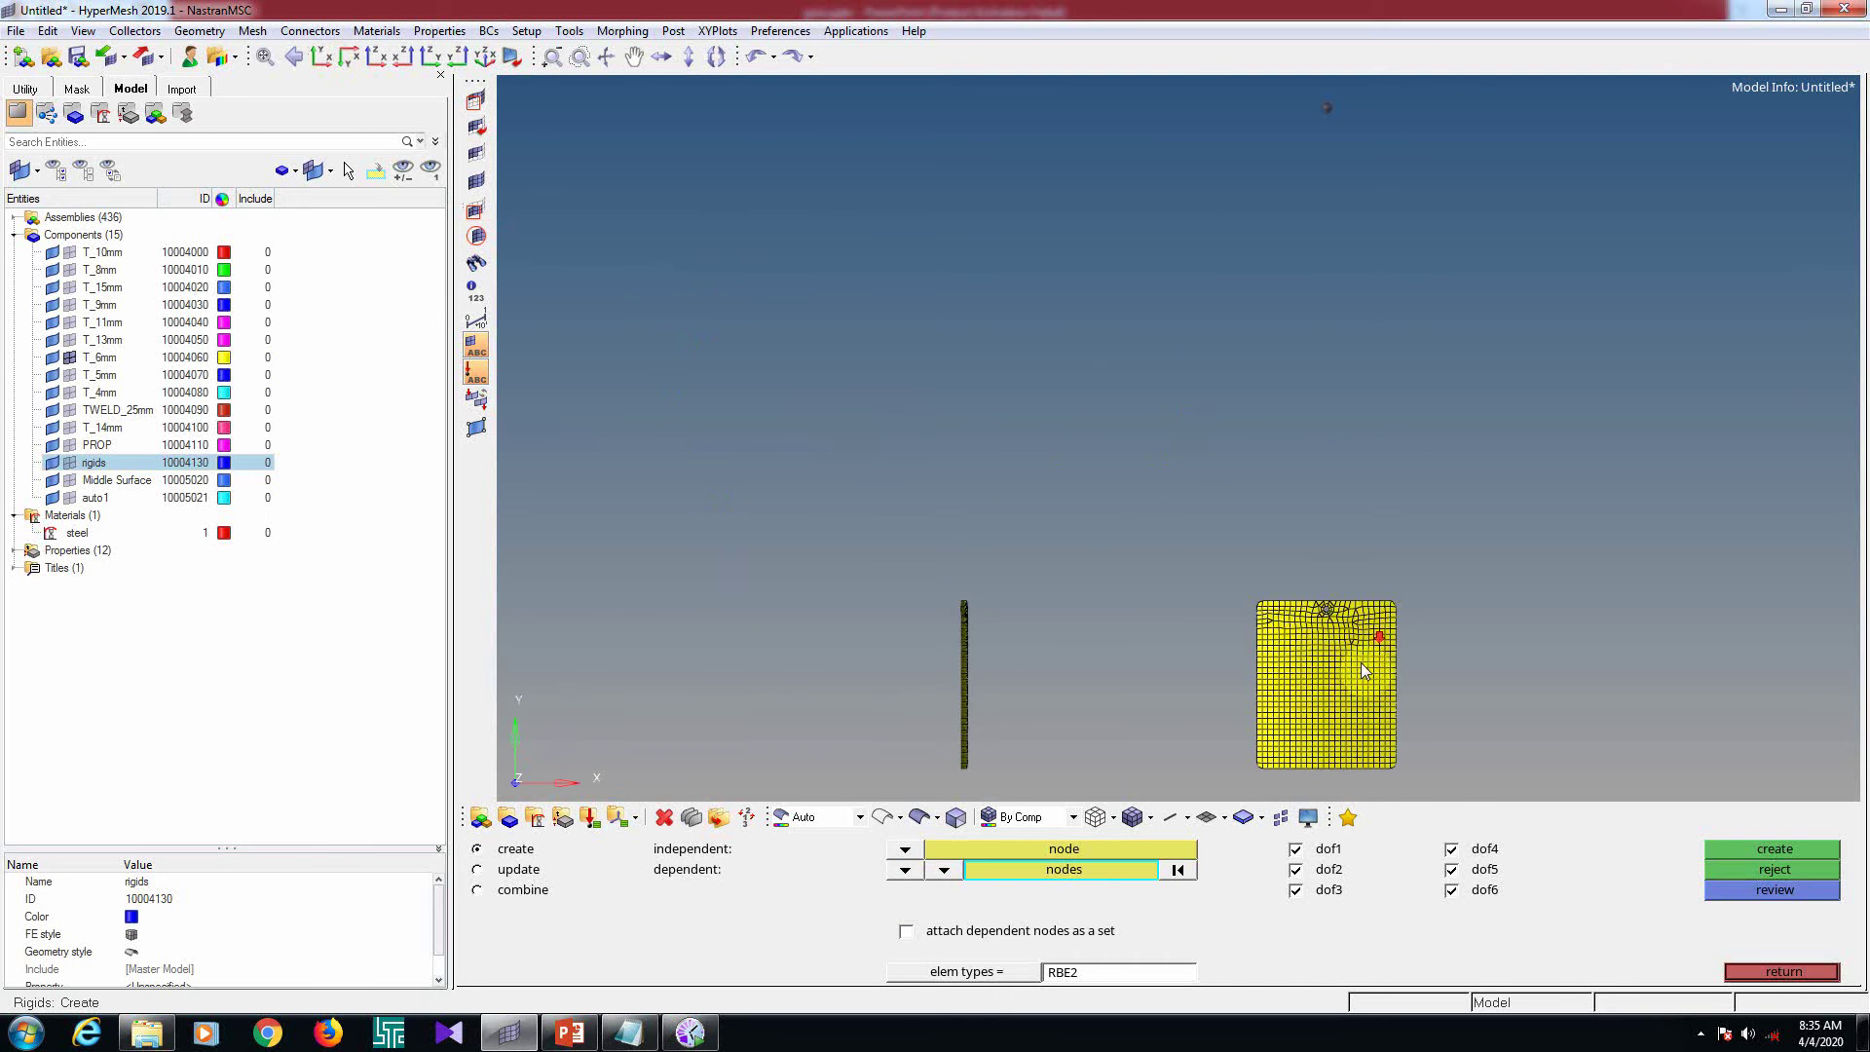
scroll(1361, 670, "up", 3)
left_click_drag(1128, 521, 1517, 551, "shift")
scroll(1272, 432, "down", 5)
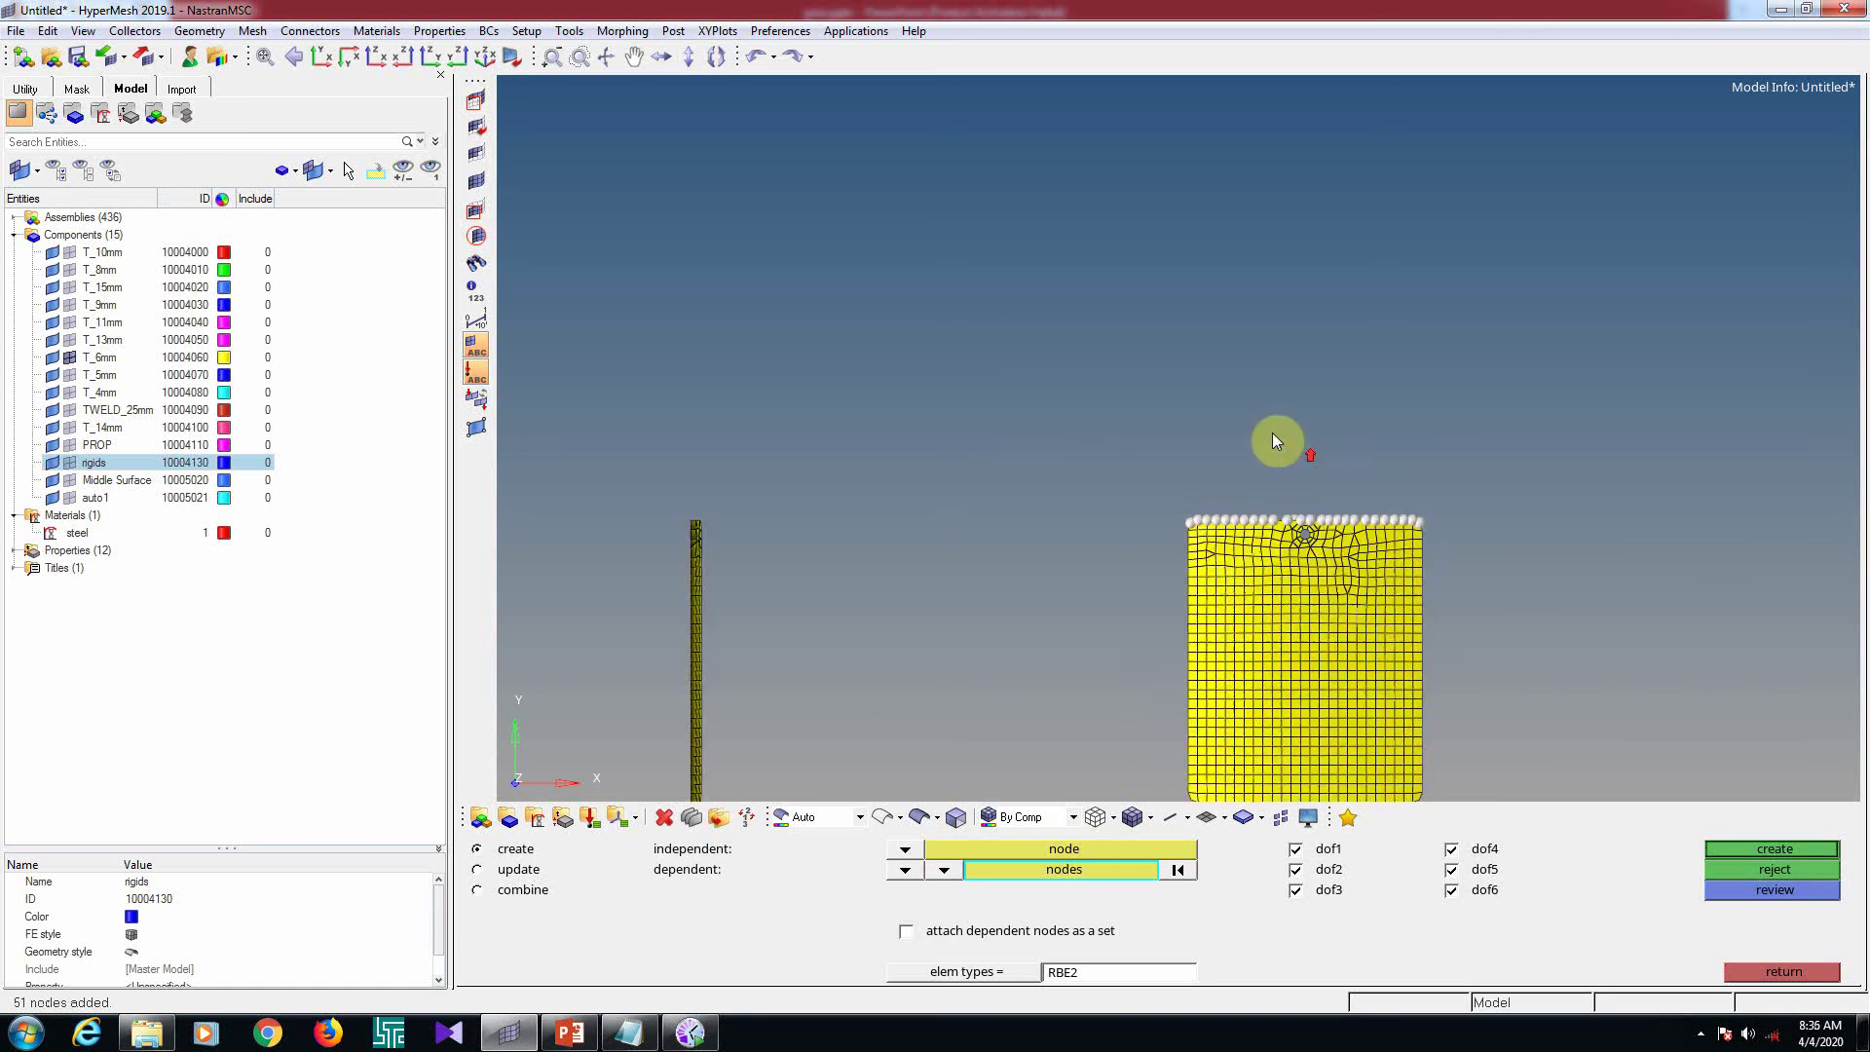
Window-select the top edge nodes of the remaining middle T_6mm plate as further dependent nodes and refine that selection
scroll(1044, 464, "up", 2)
left_click_drag(1044, 465, 1280, 435, "ctrl")
scroll(1067, 518, "up", 5)
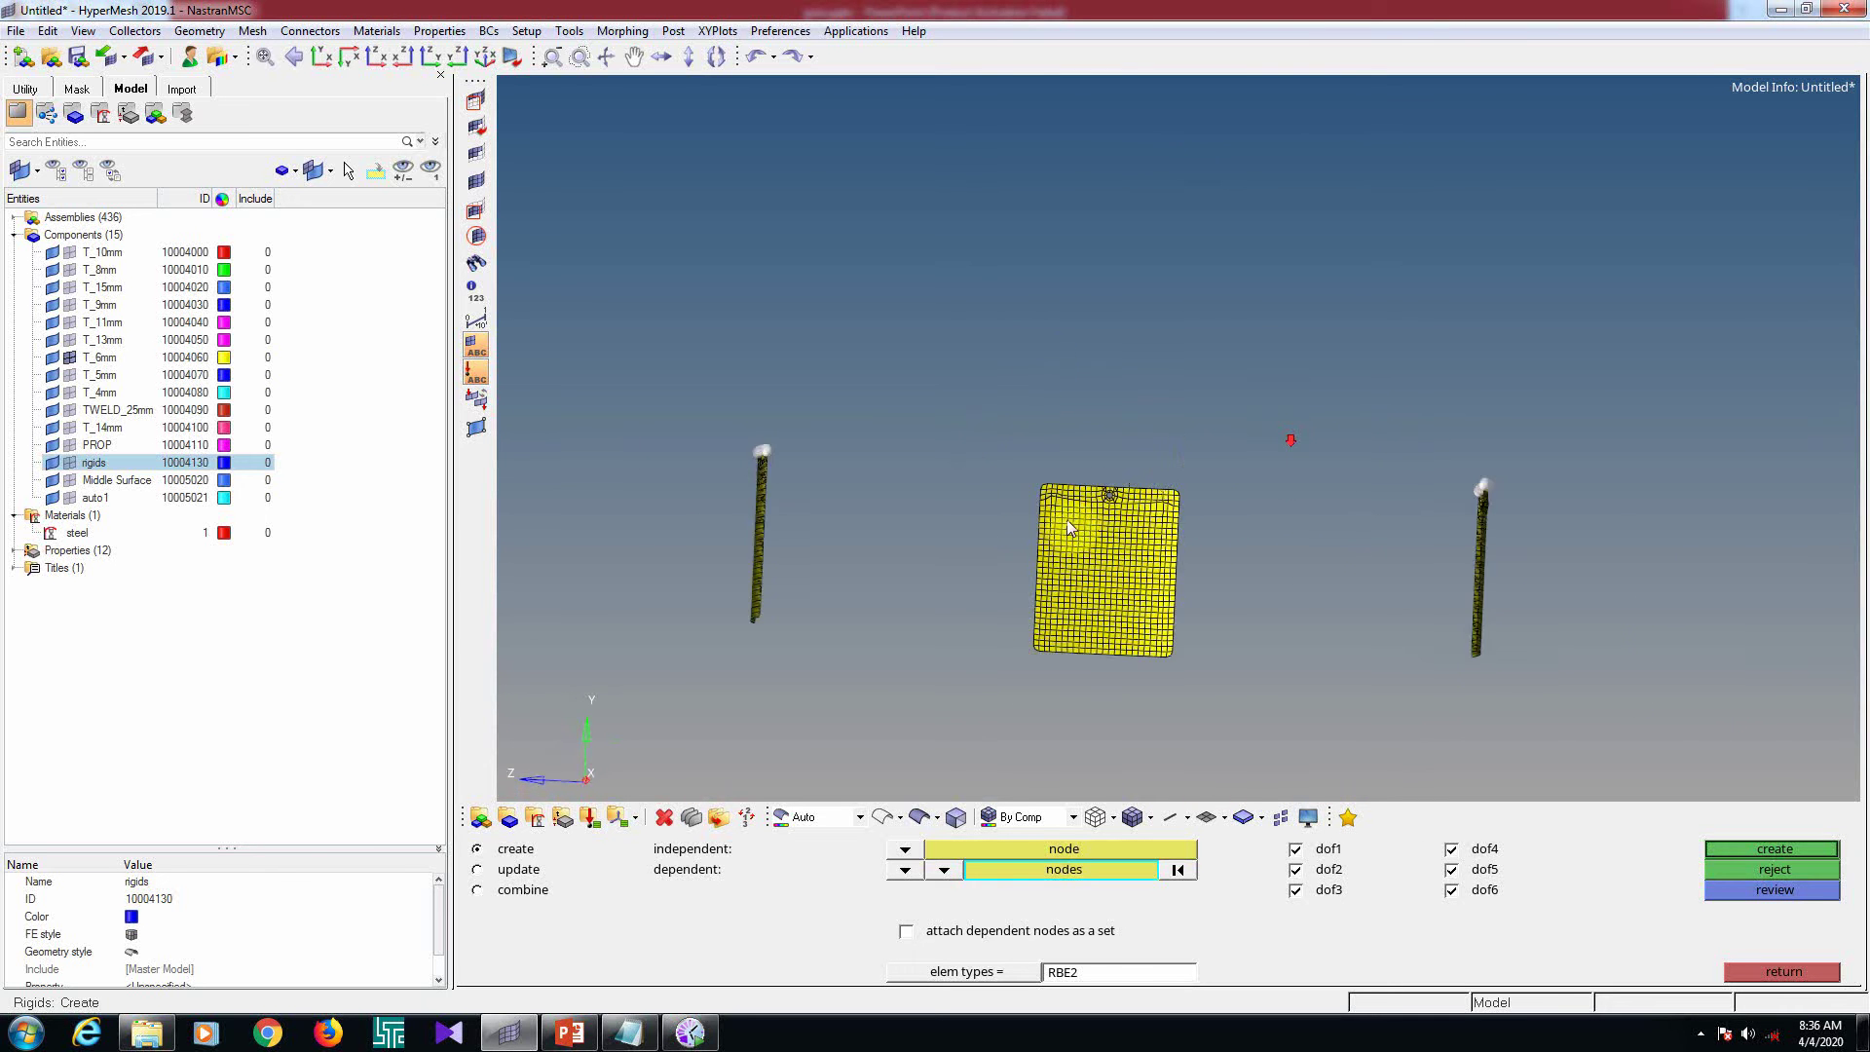
left_click_drag(1028, 456, 1288, 482, "shift")
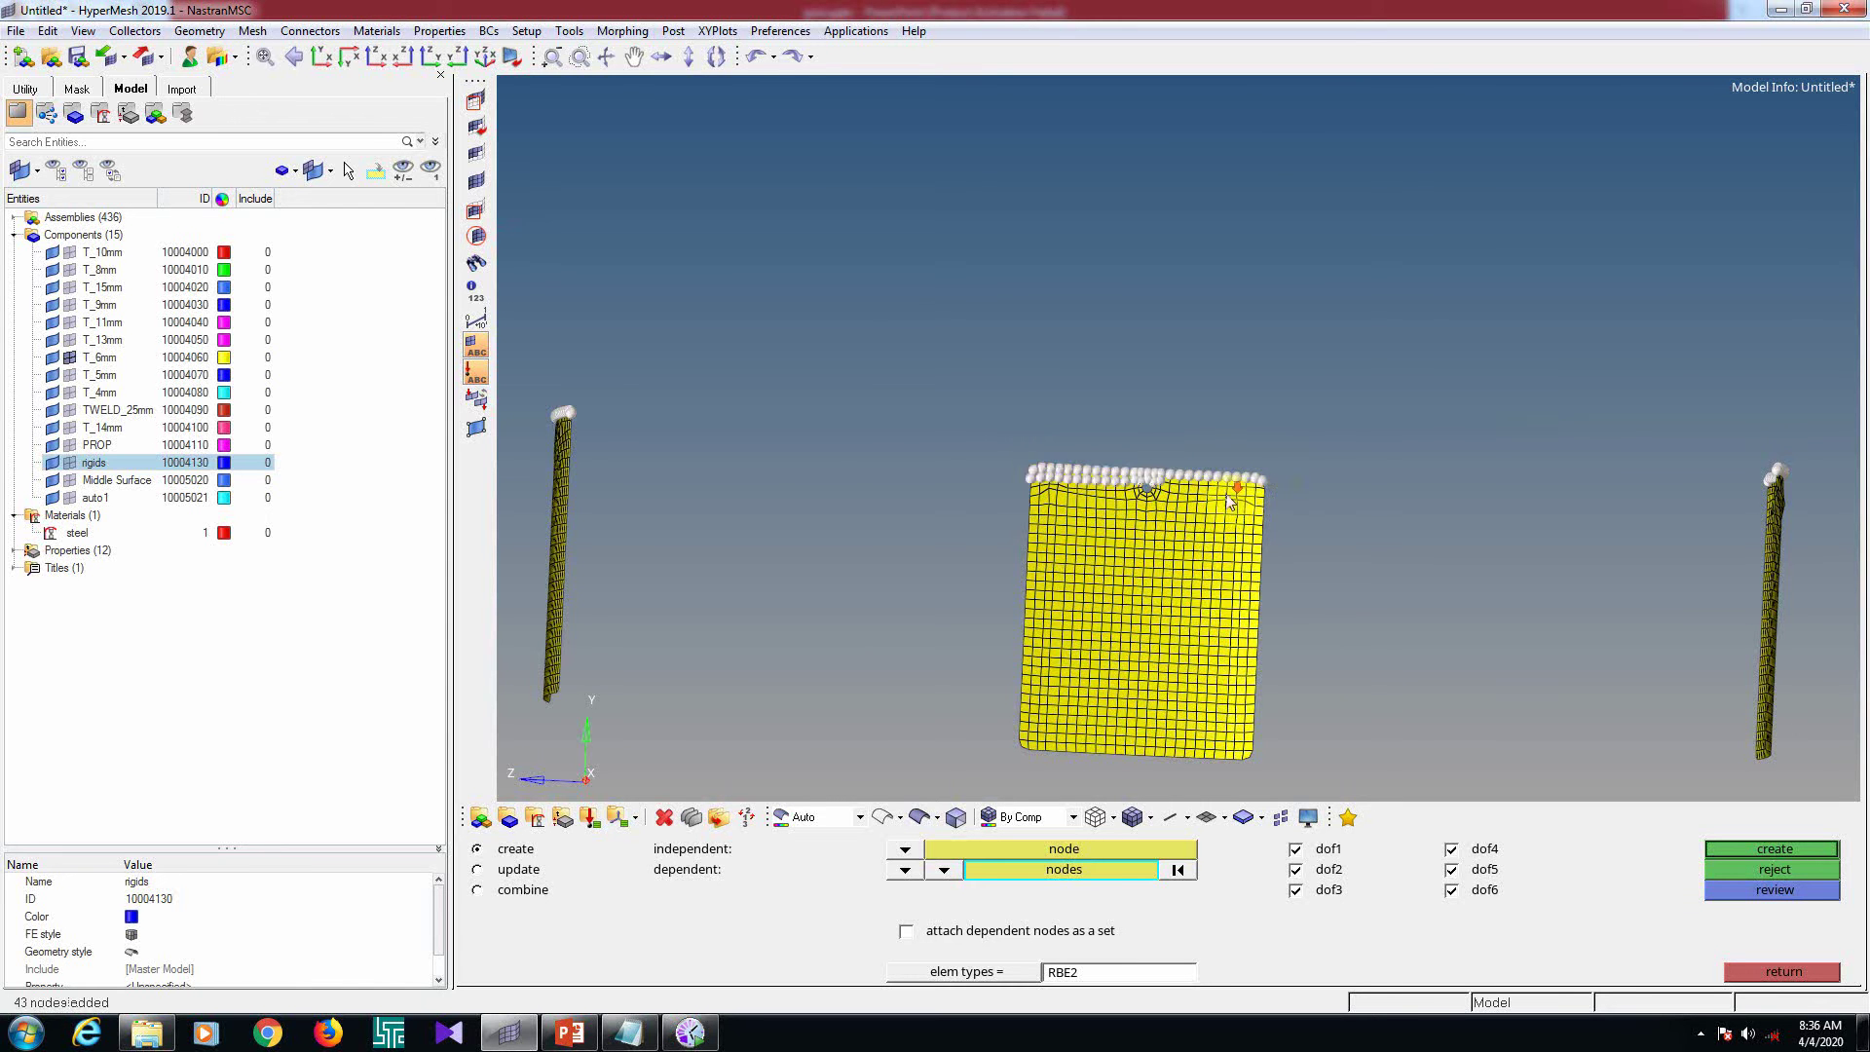
scroll(1146, 490, "up", 4, "ctrl")
right_click_drag(943, 472, 1194, 487, "shift")
scroll(1169, 422, "down", 10, "ctrl")
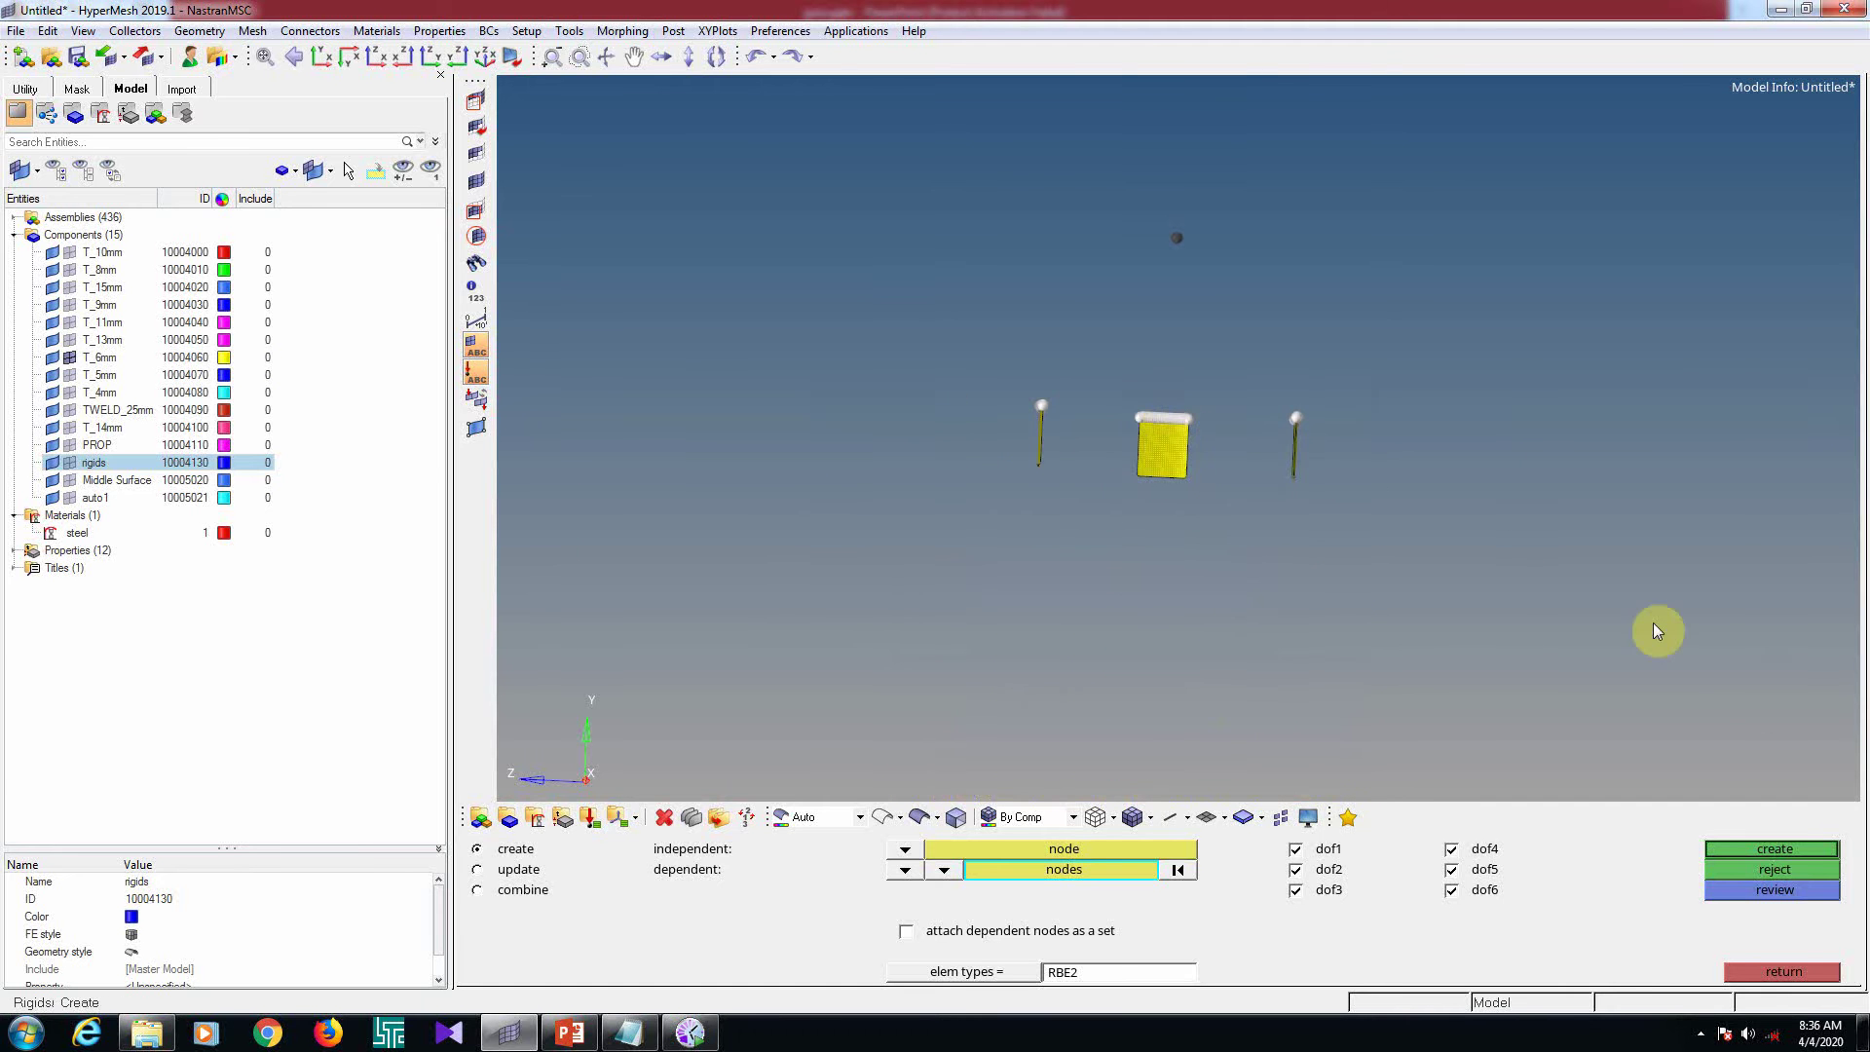
Create the RBE2 rigid linking the centre of gravity node to the selected top edge nodes of the T_6mm plates
left_click(1765, 842)
scroll(1118, 393, "down", 6, "ctrl")
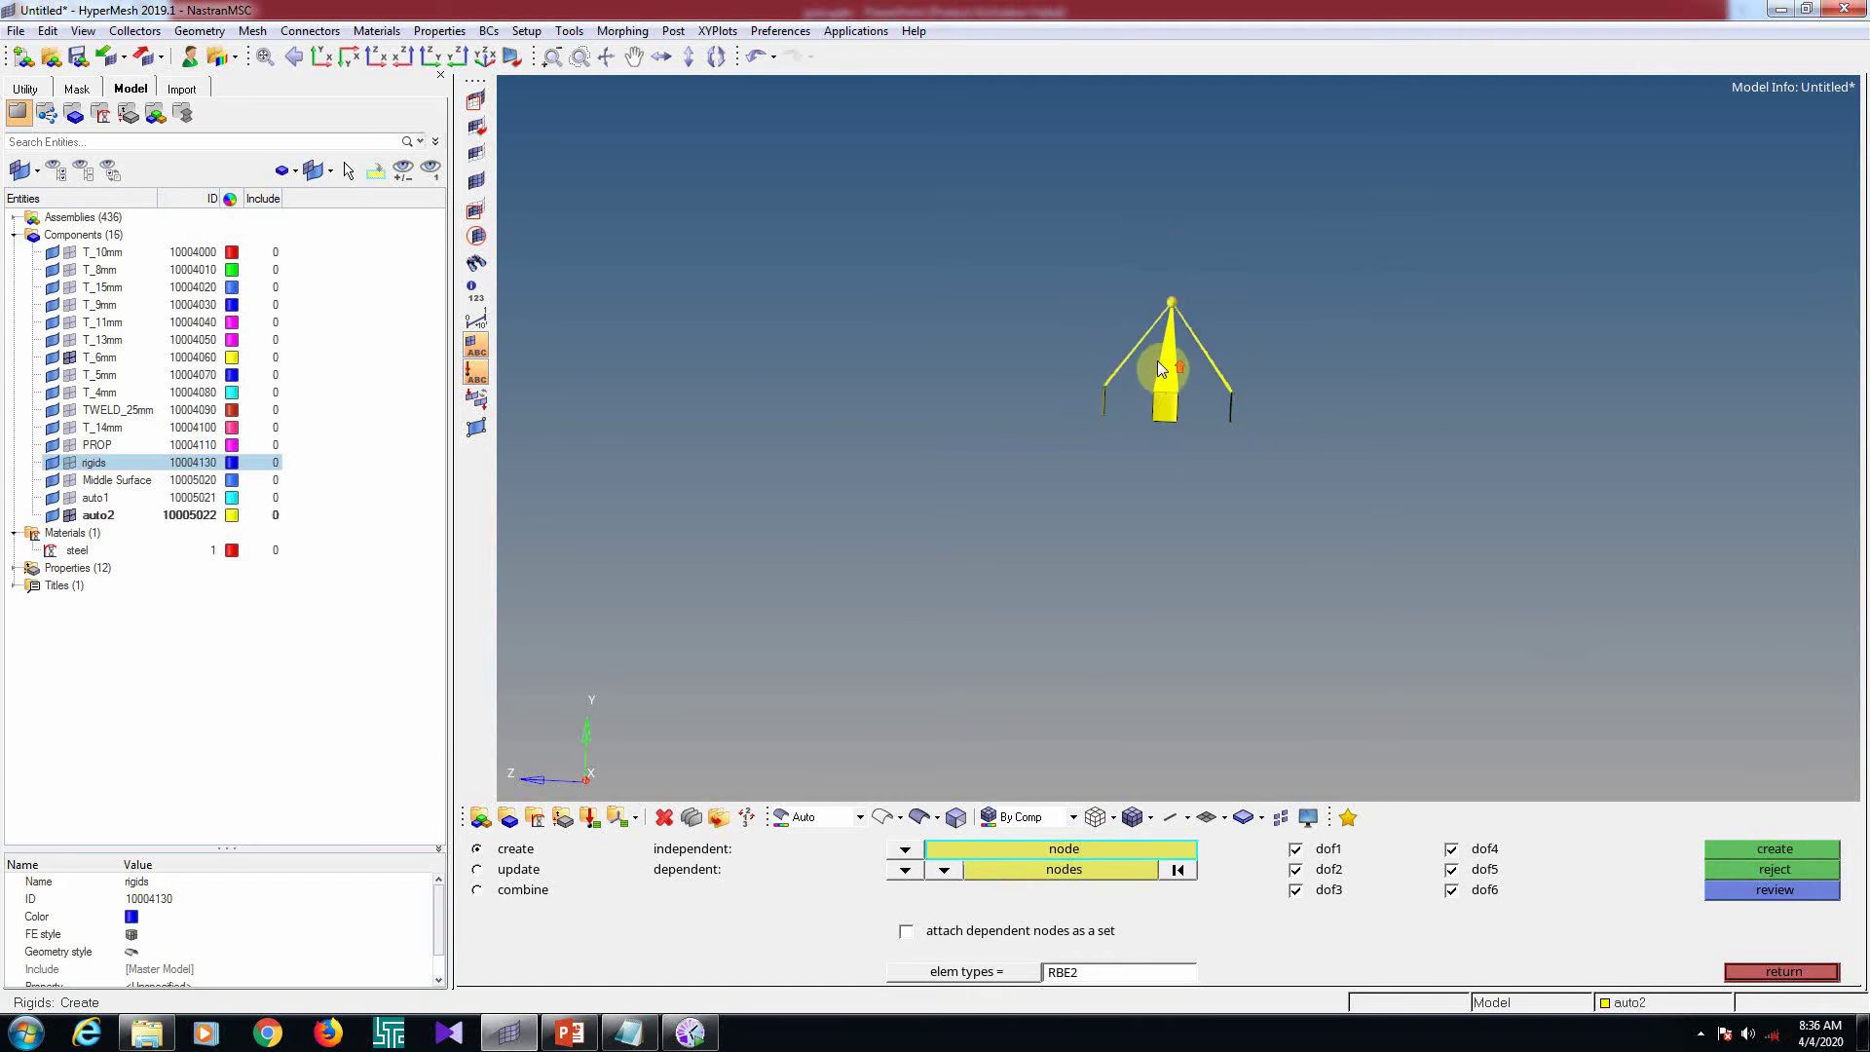
left_click_drag(1118, 392, 1257, 457, "ctrl")
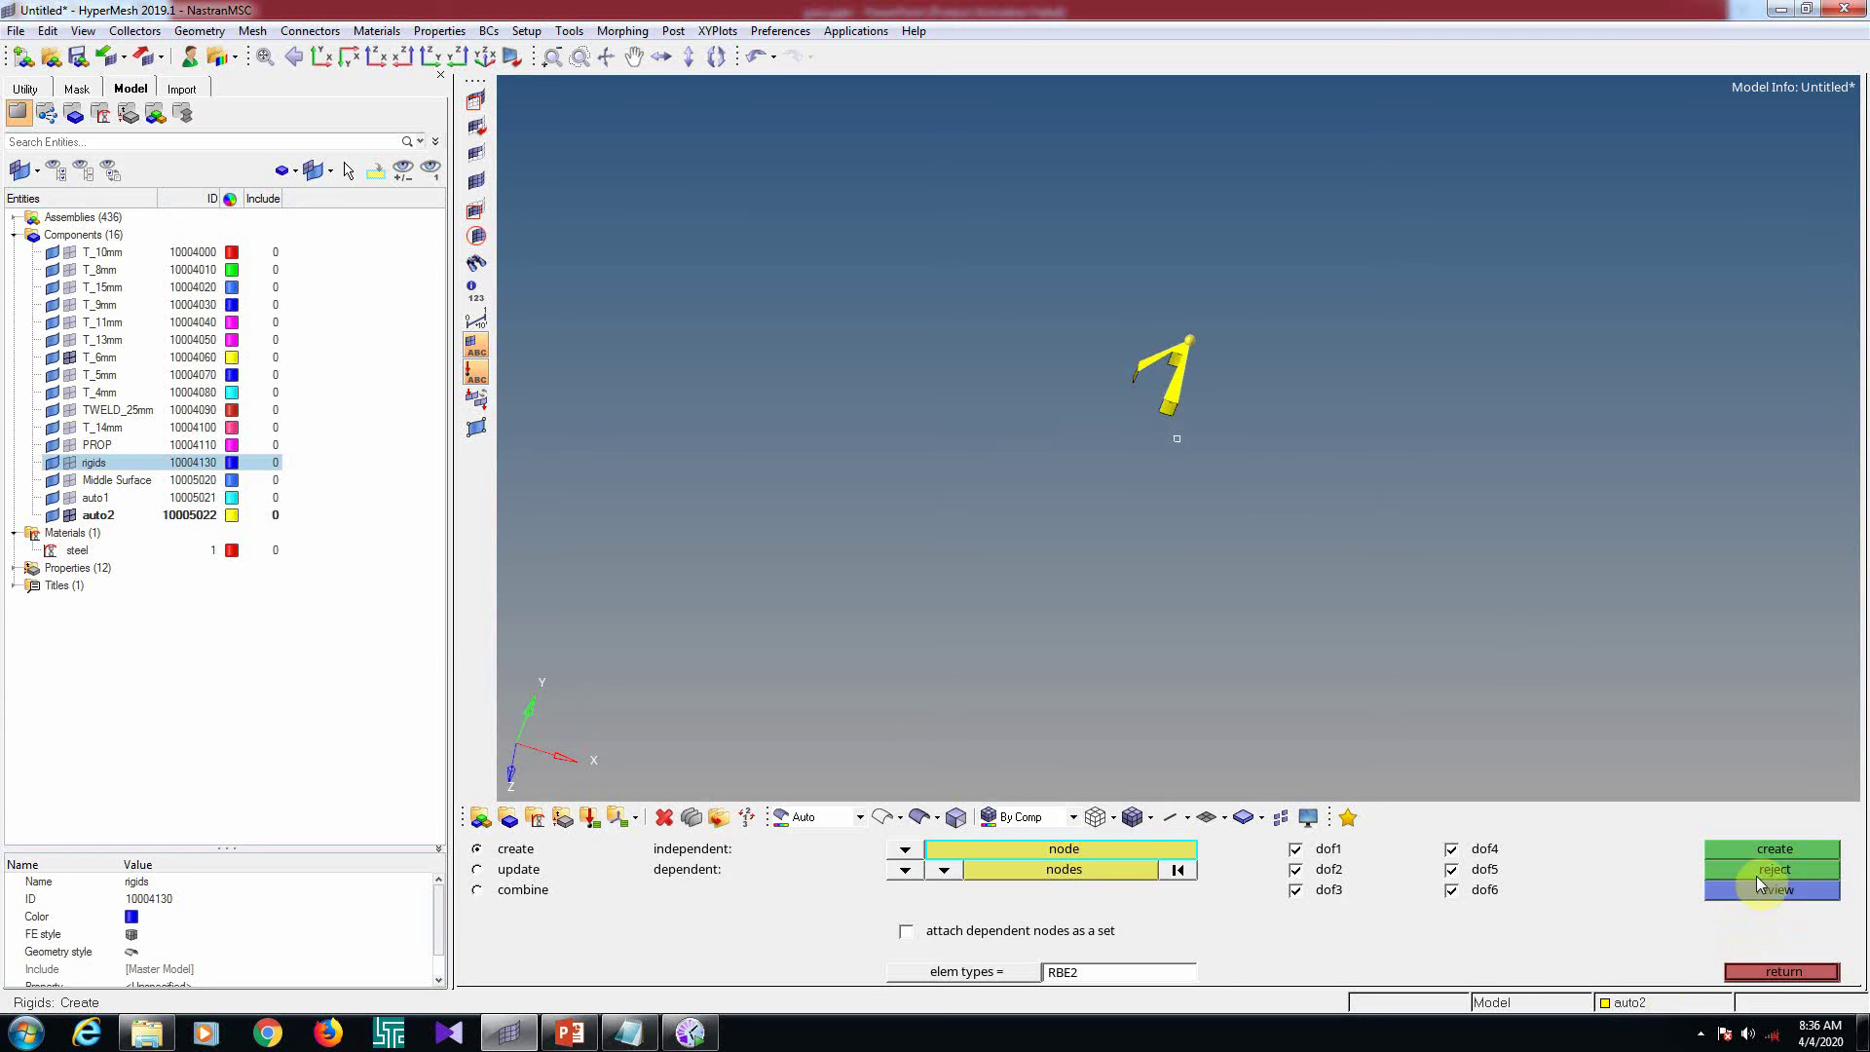
Rename the auto2 component to "new rigid" and set its colour to dark magenta
left_click(92, 513)
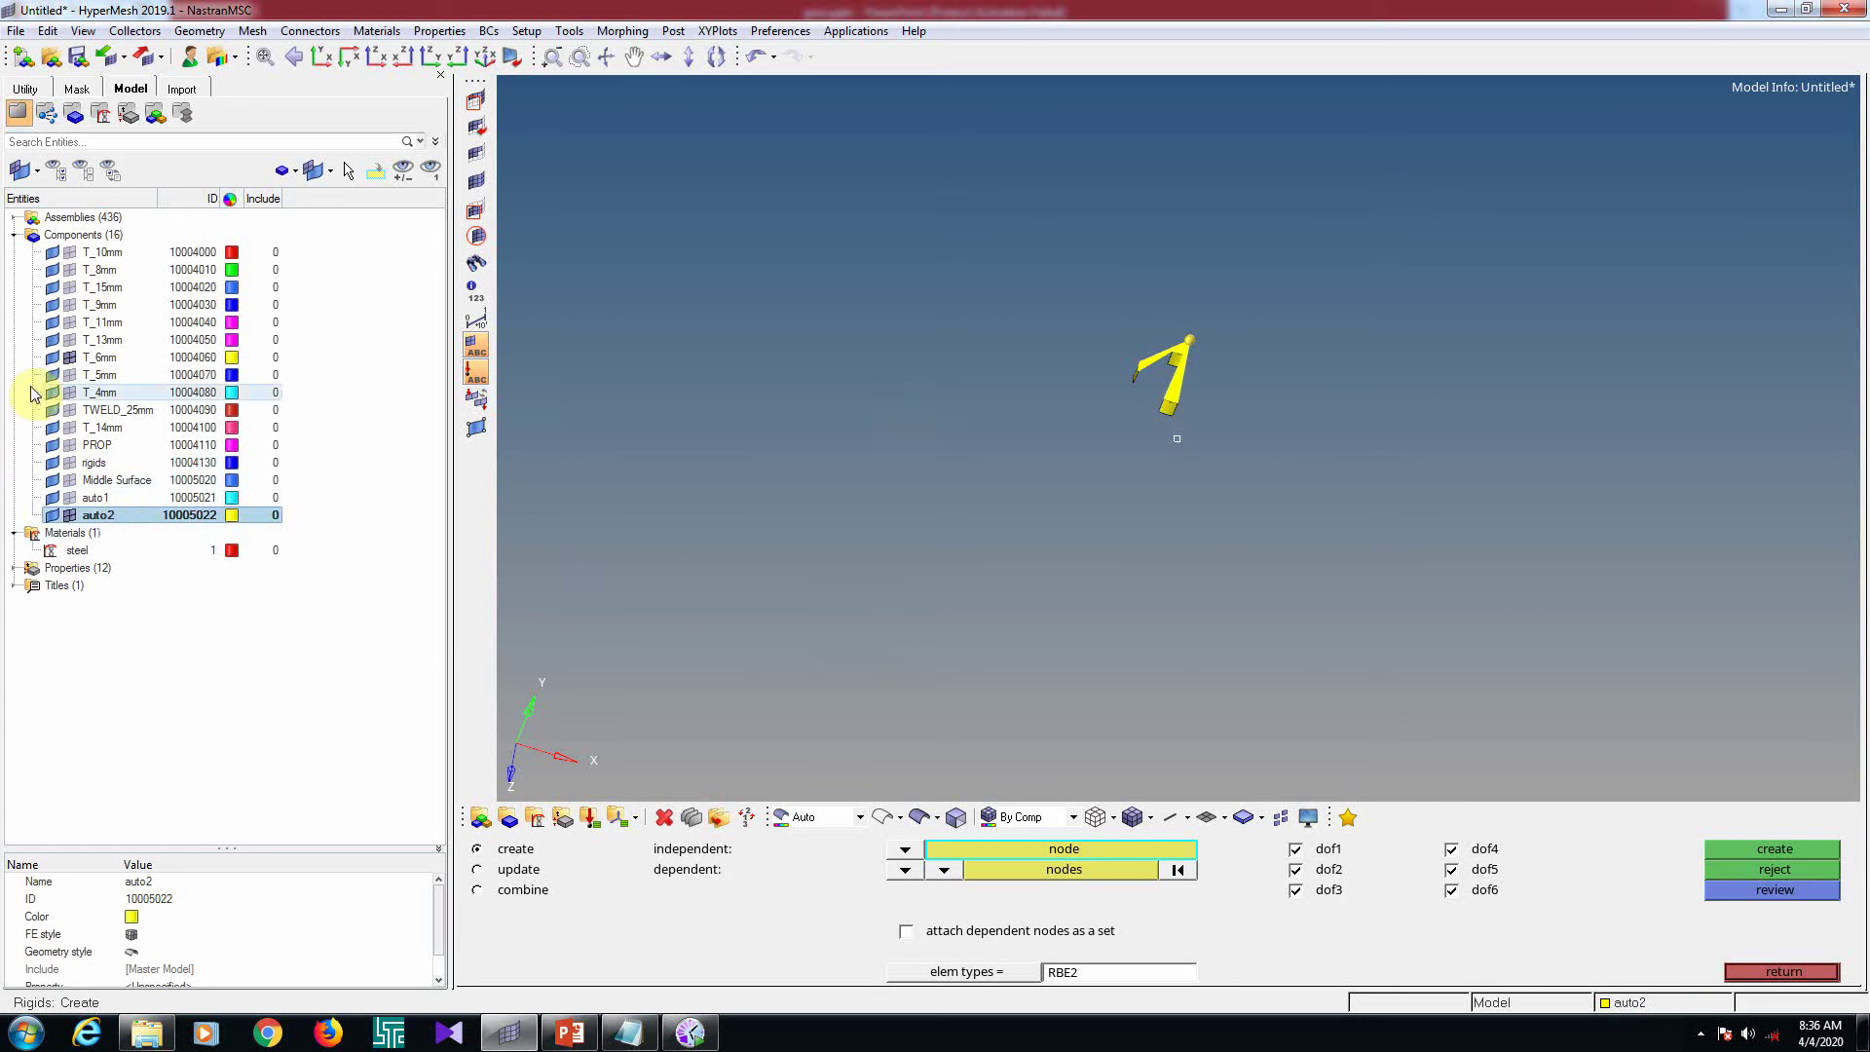
left_click(94, 464)
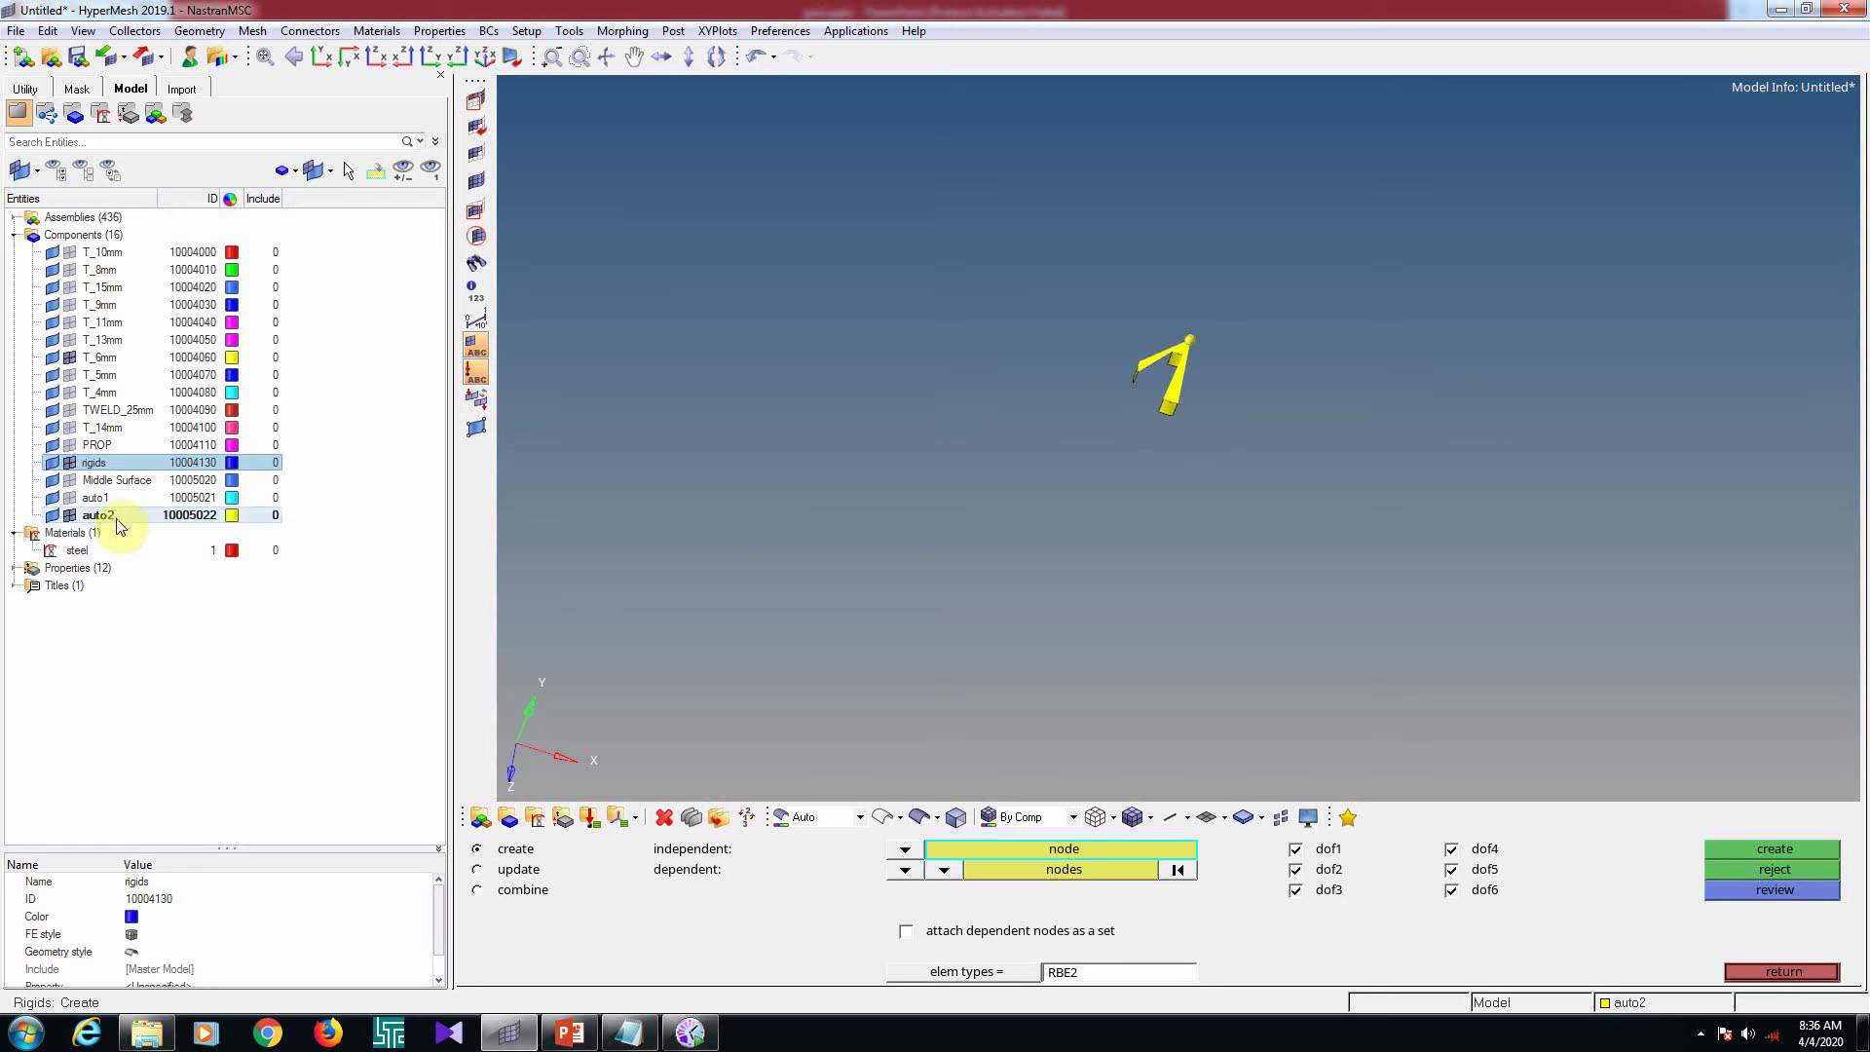
left_click(171, 516)
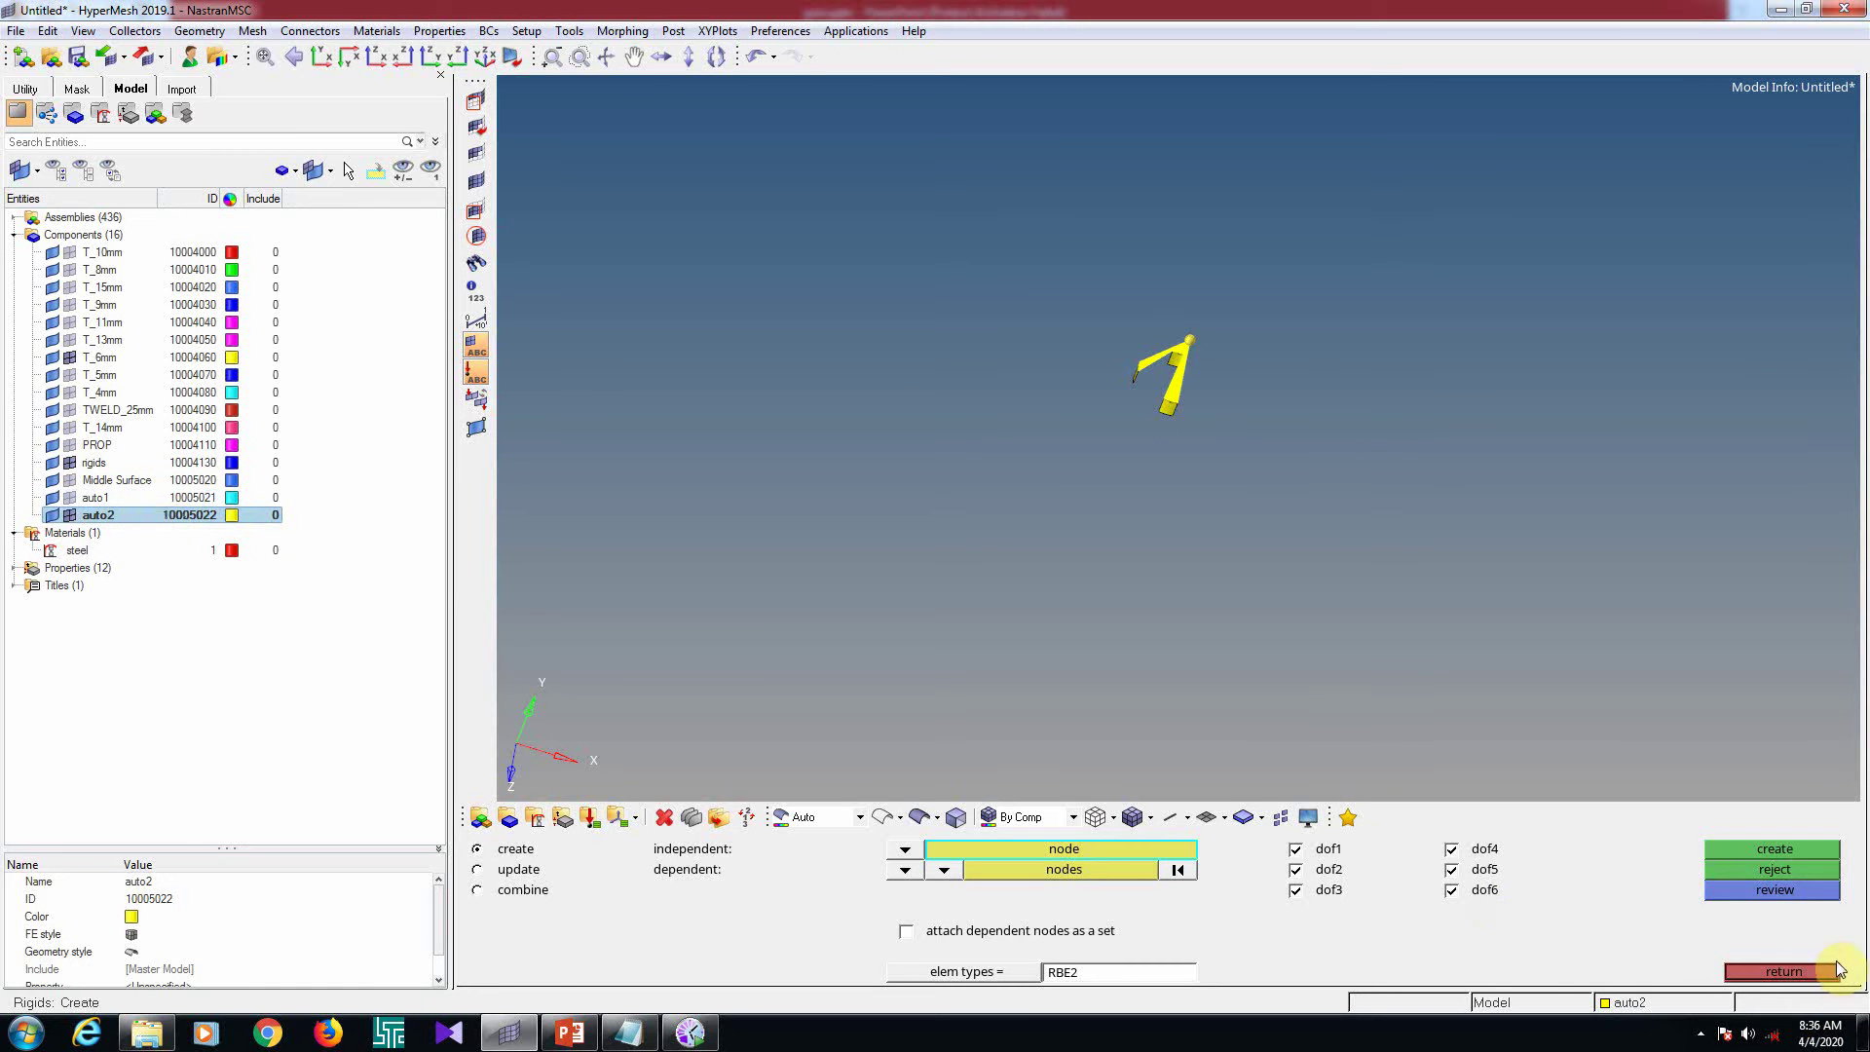
left_click(1782, 972)
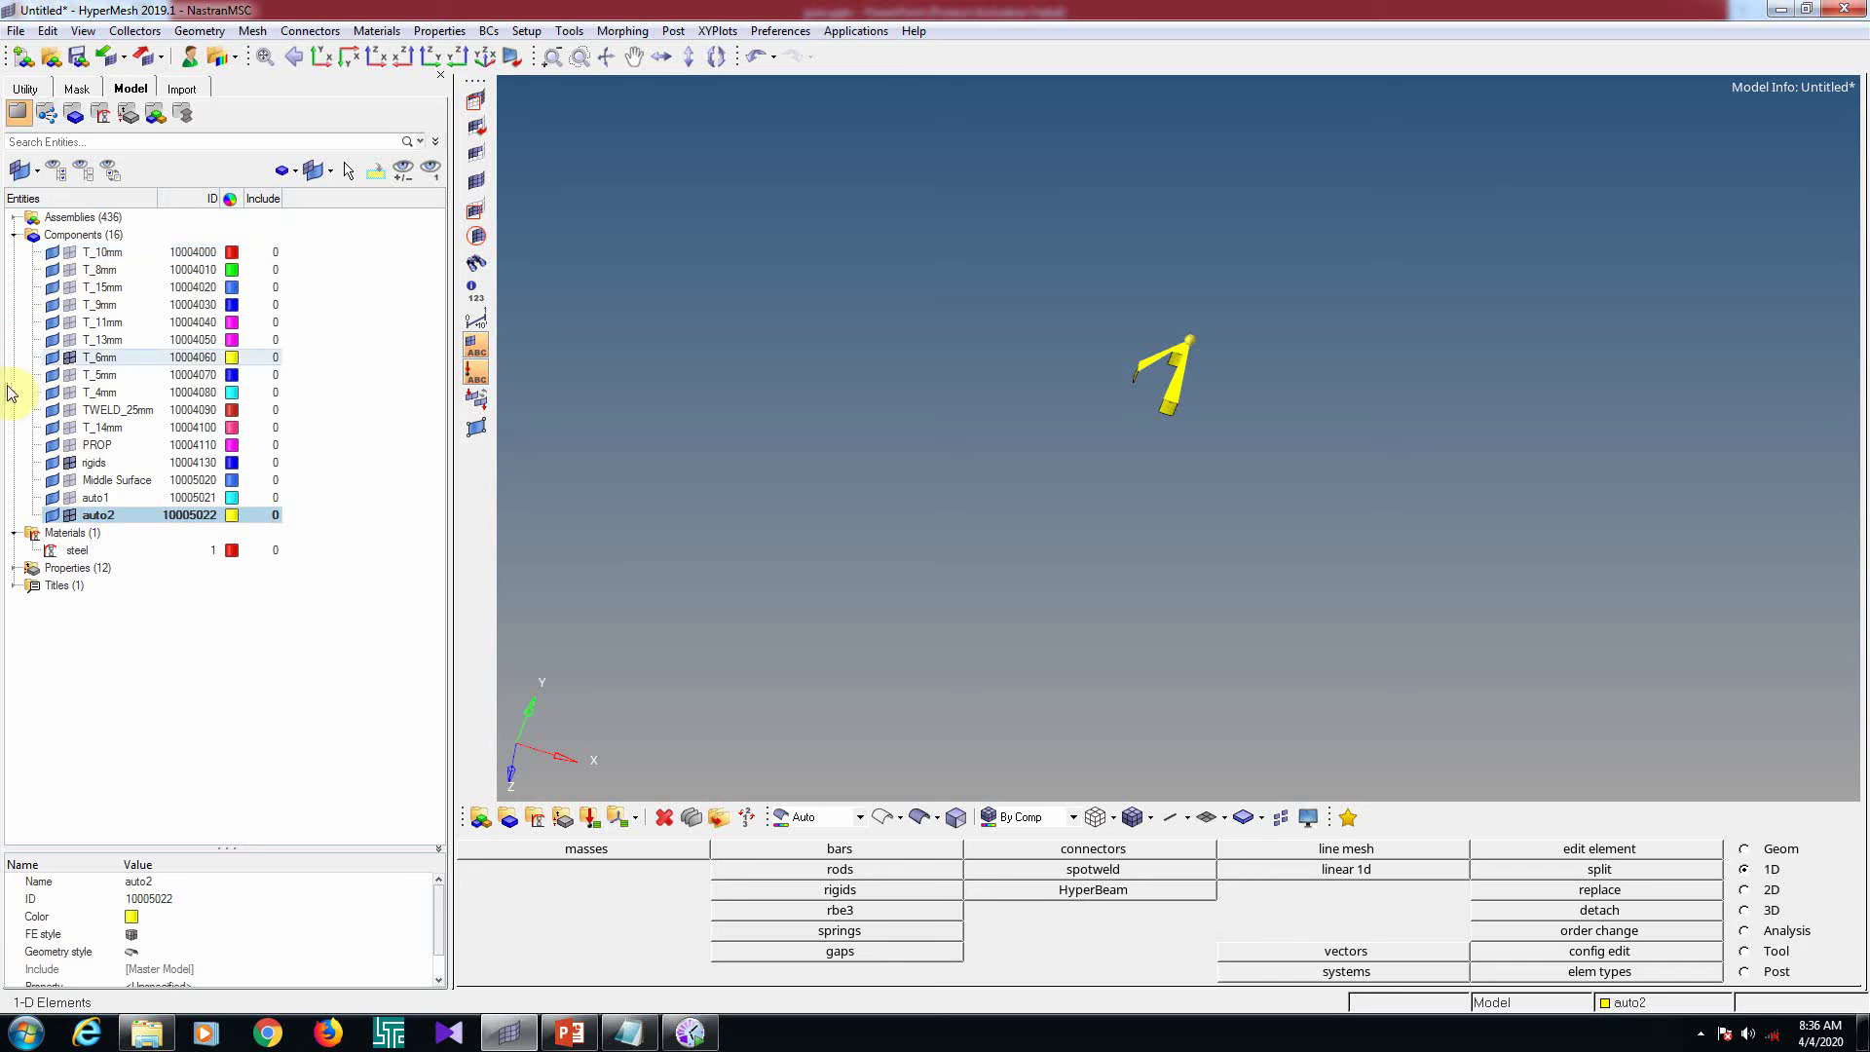
left_click(176, 882)
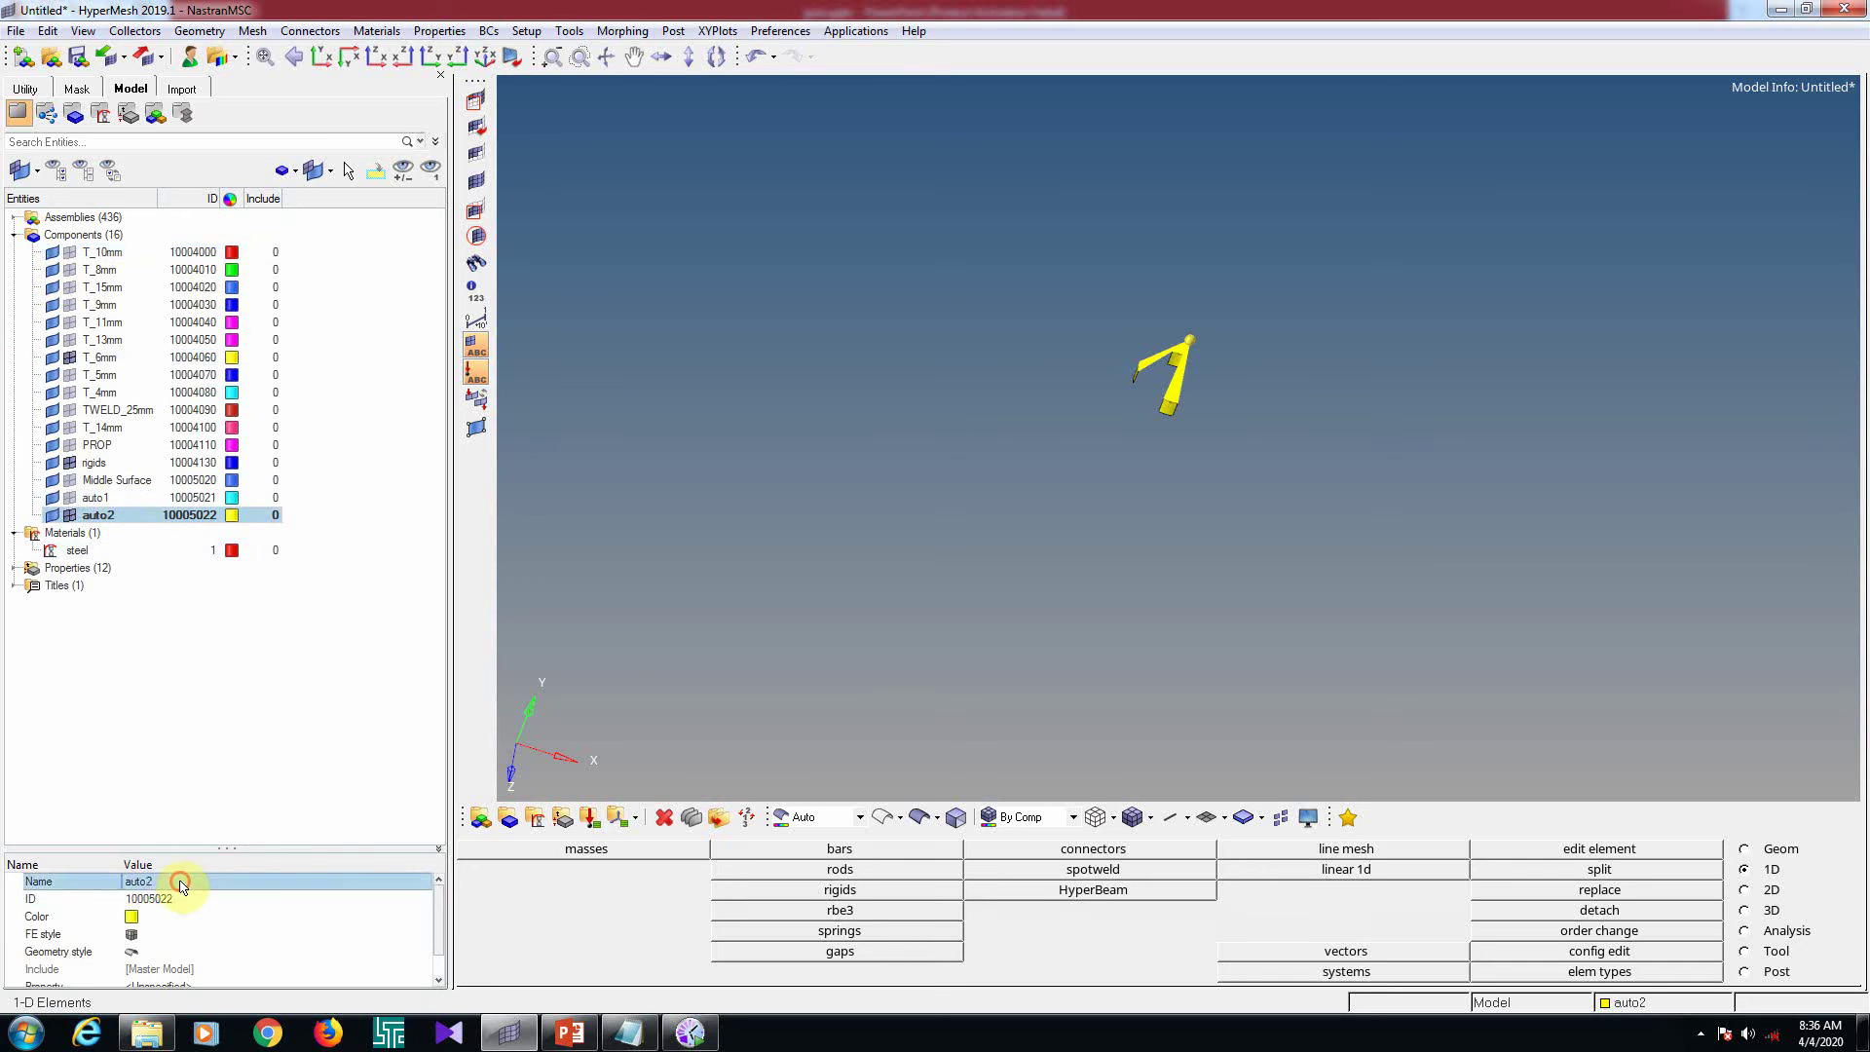
key("Right")
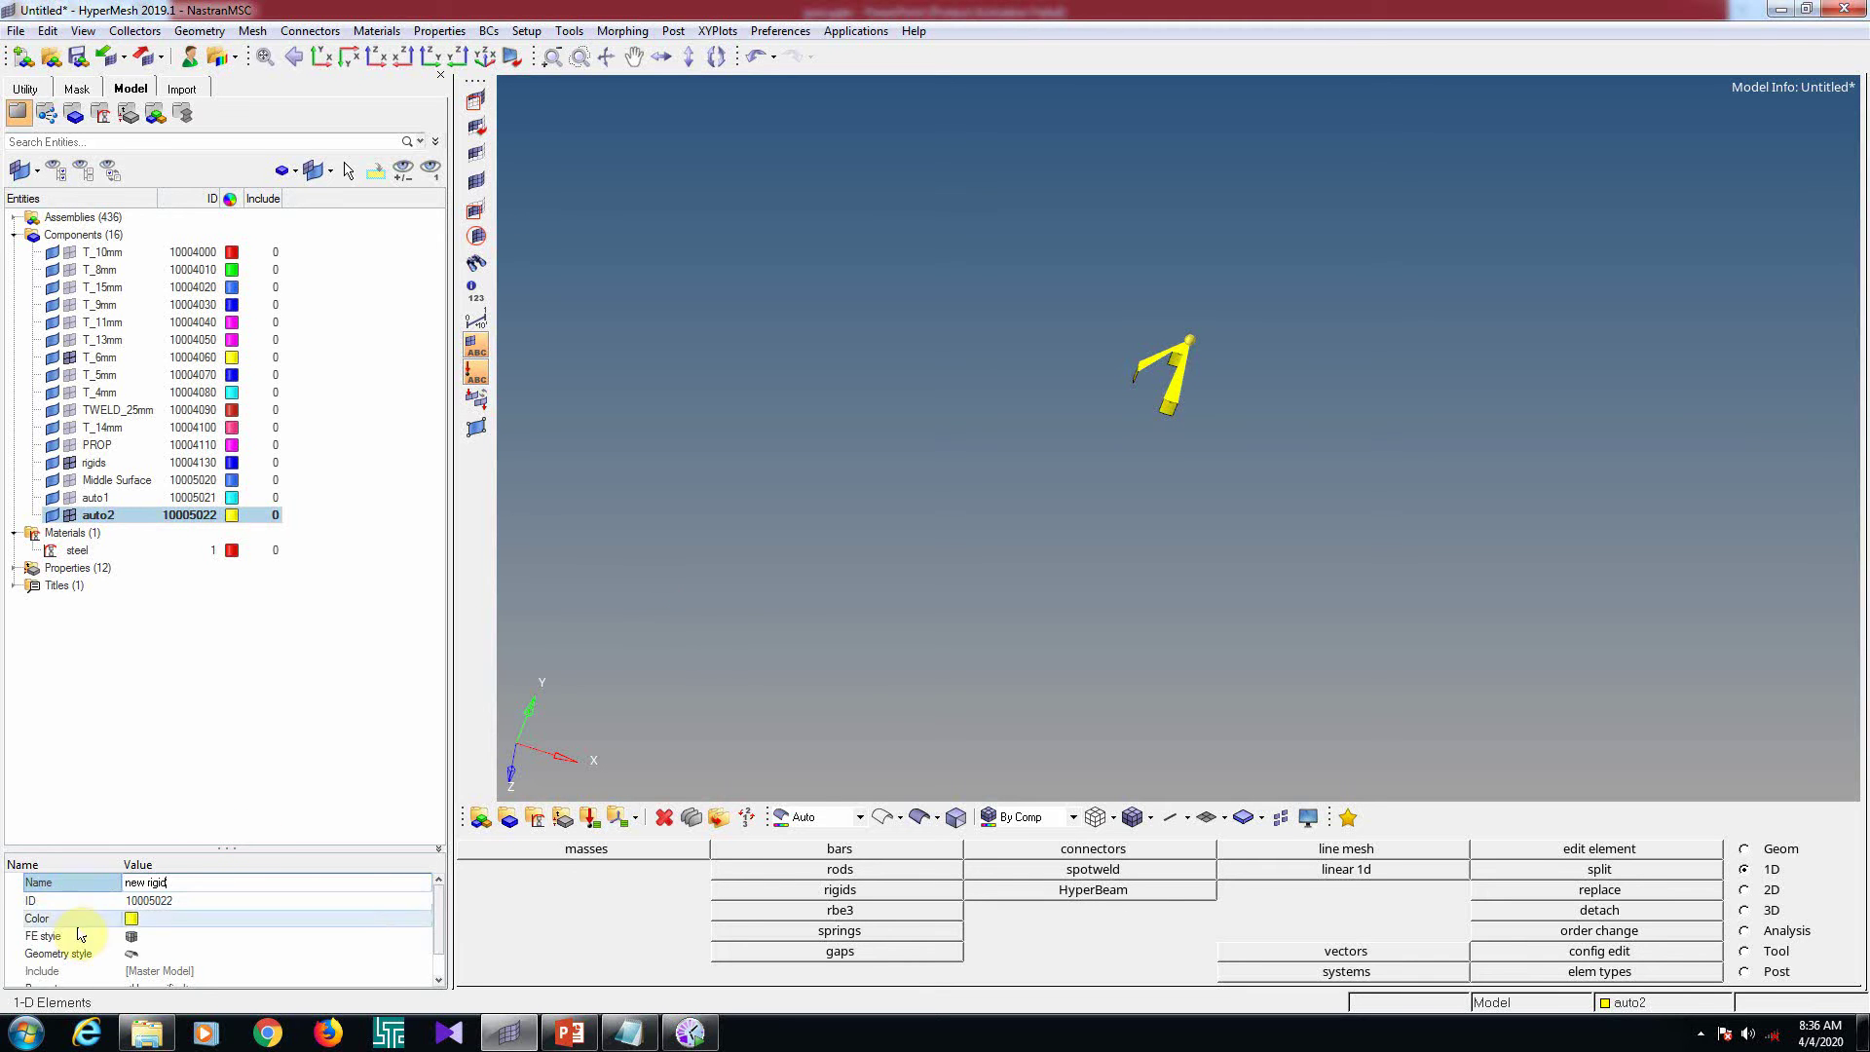
left_click(134, 925)
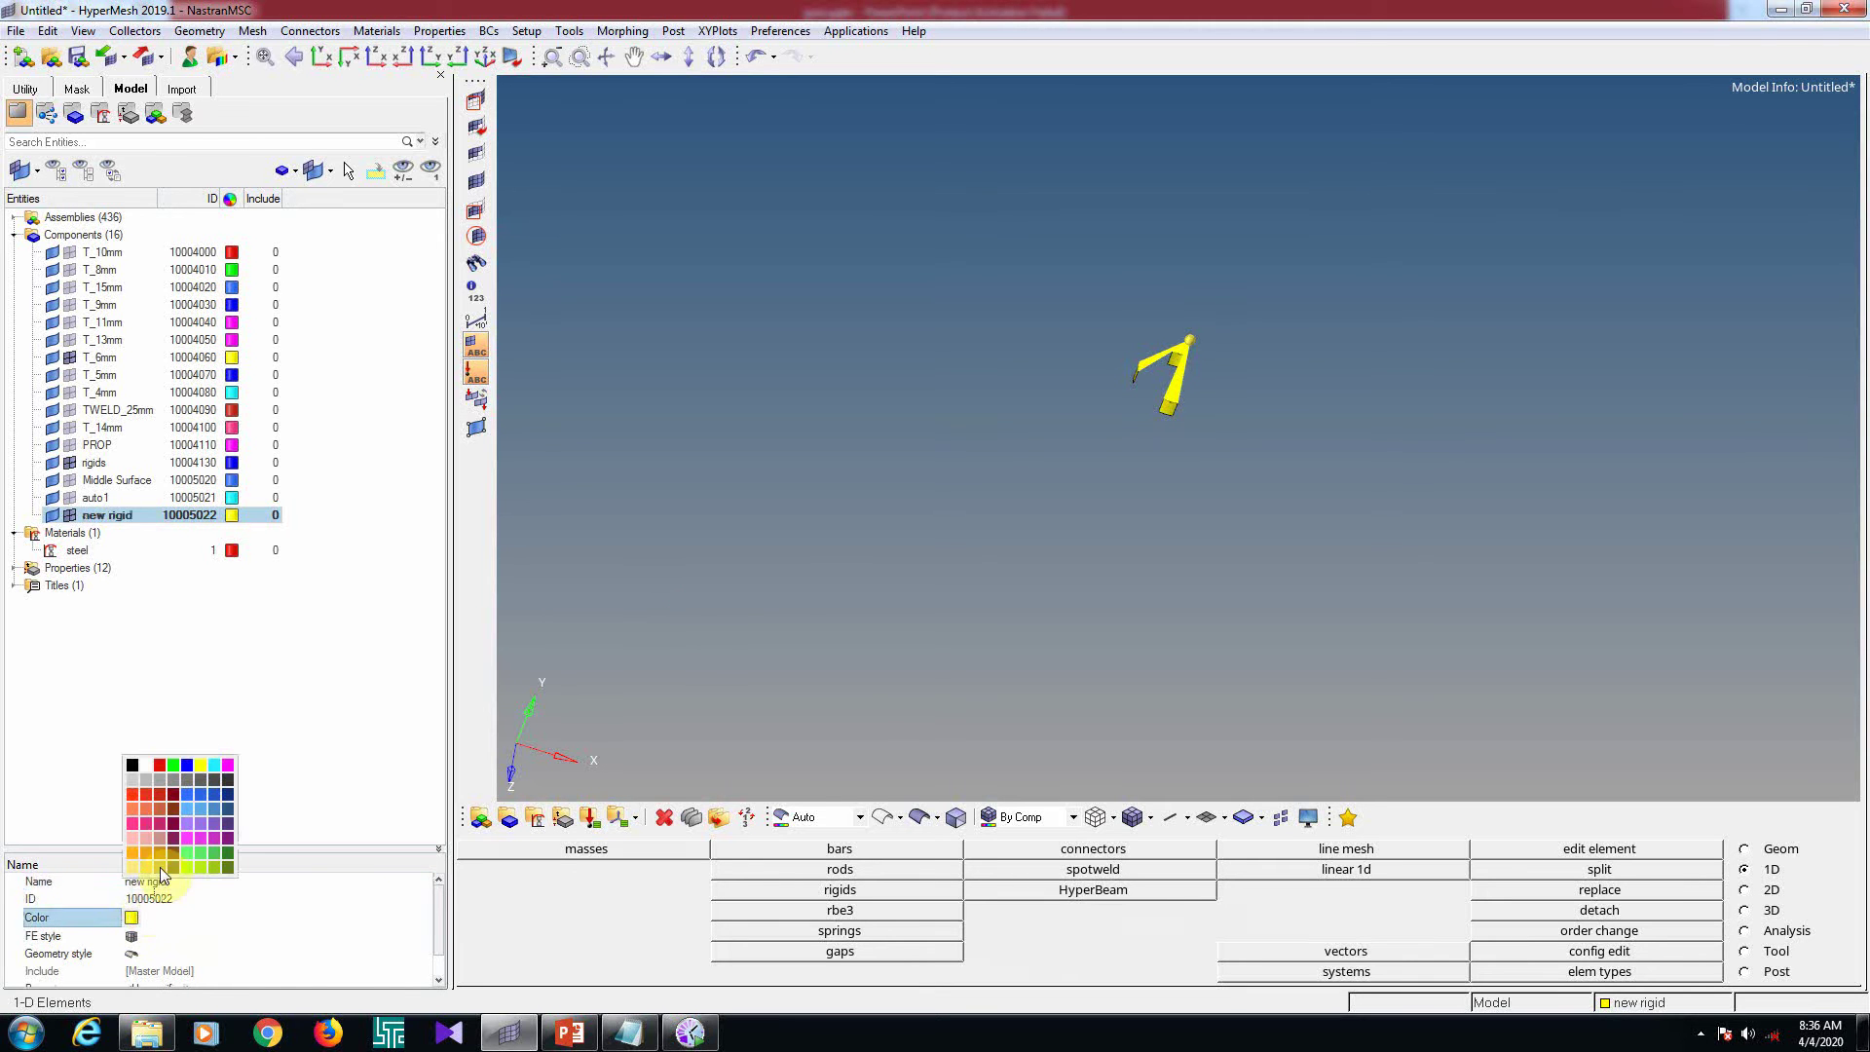
left_click(171, 839)
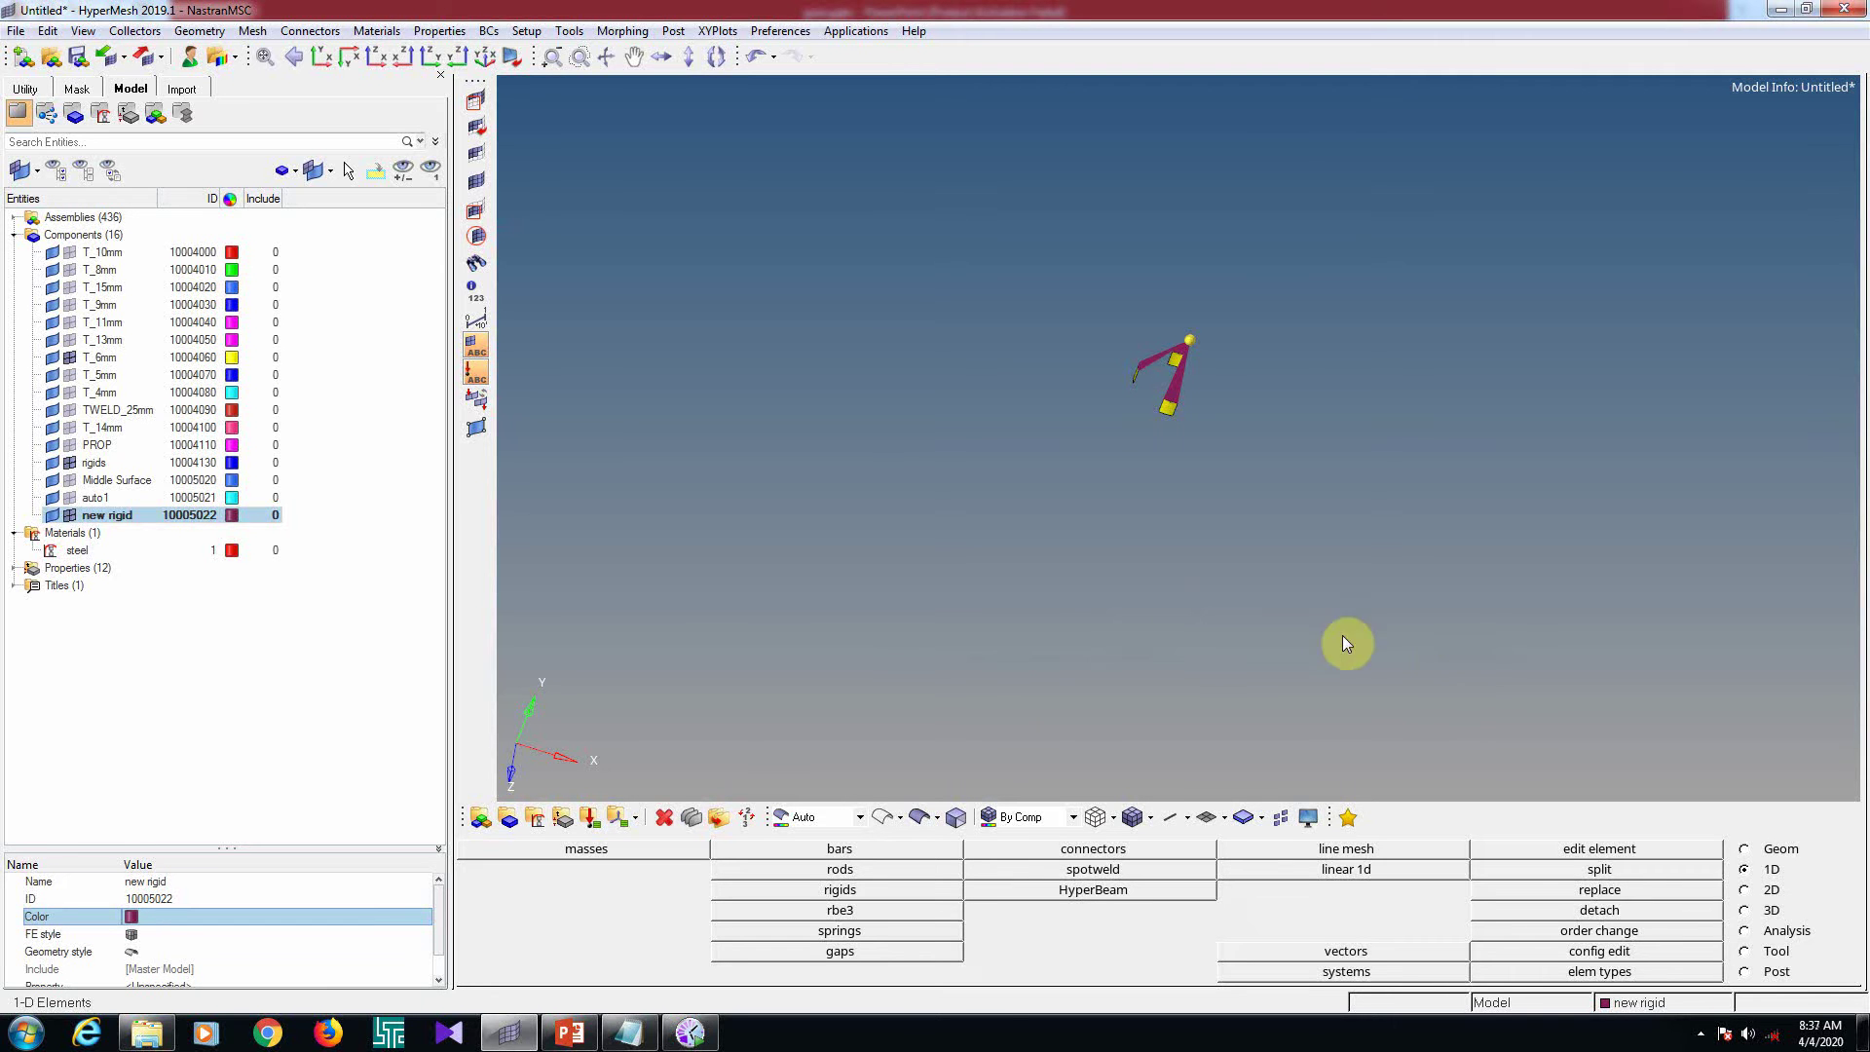
Display all components of the frame together with the new rigid
mouse_move(1428, 597)
left_mouse_down("ctrl")
mouse_move(1415, 509)
mouse_move(1349, 452)
mouse_move(1157, 465)
left_mouse_up("ctrl")
key("d")
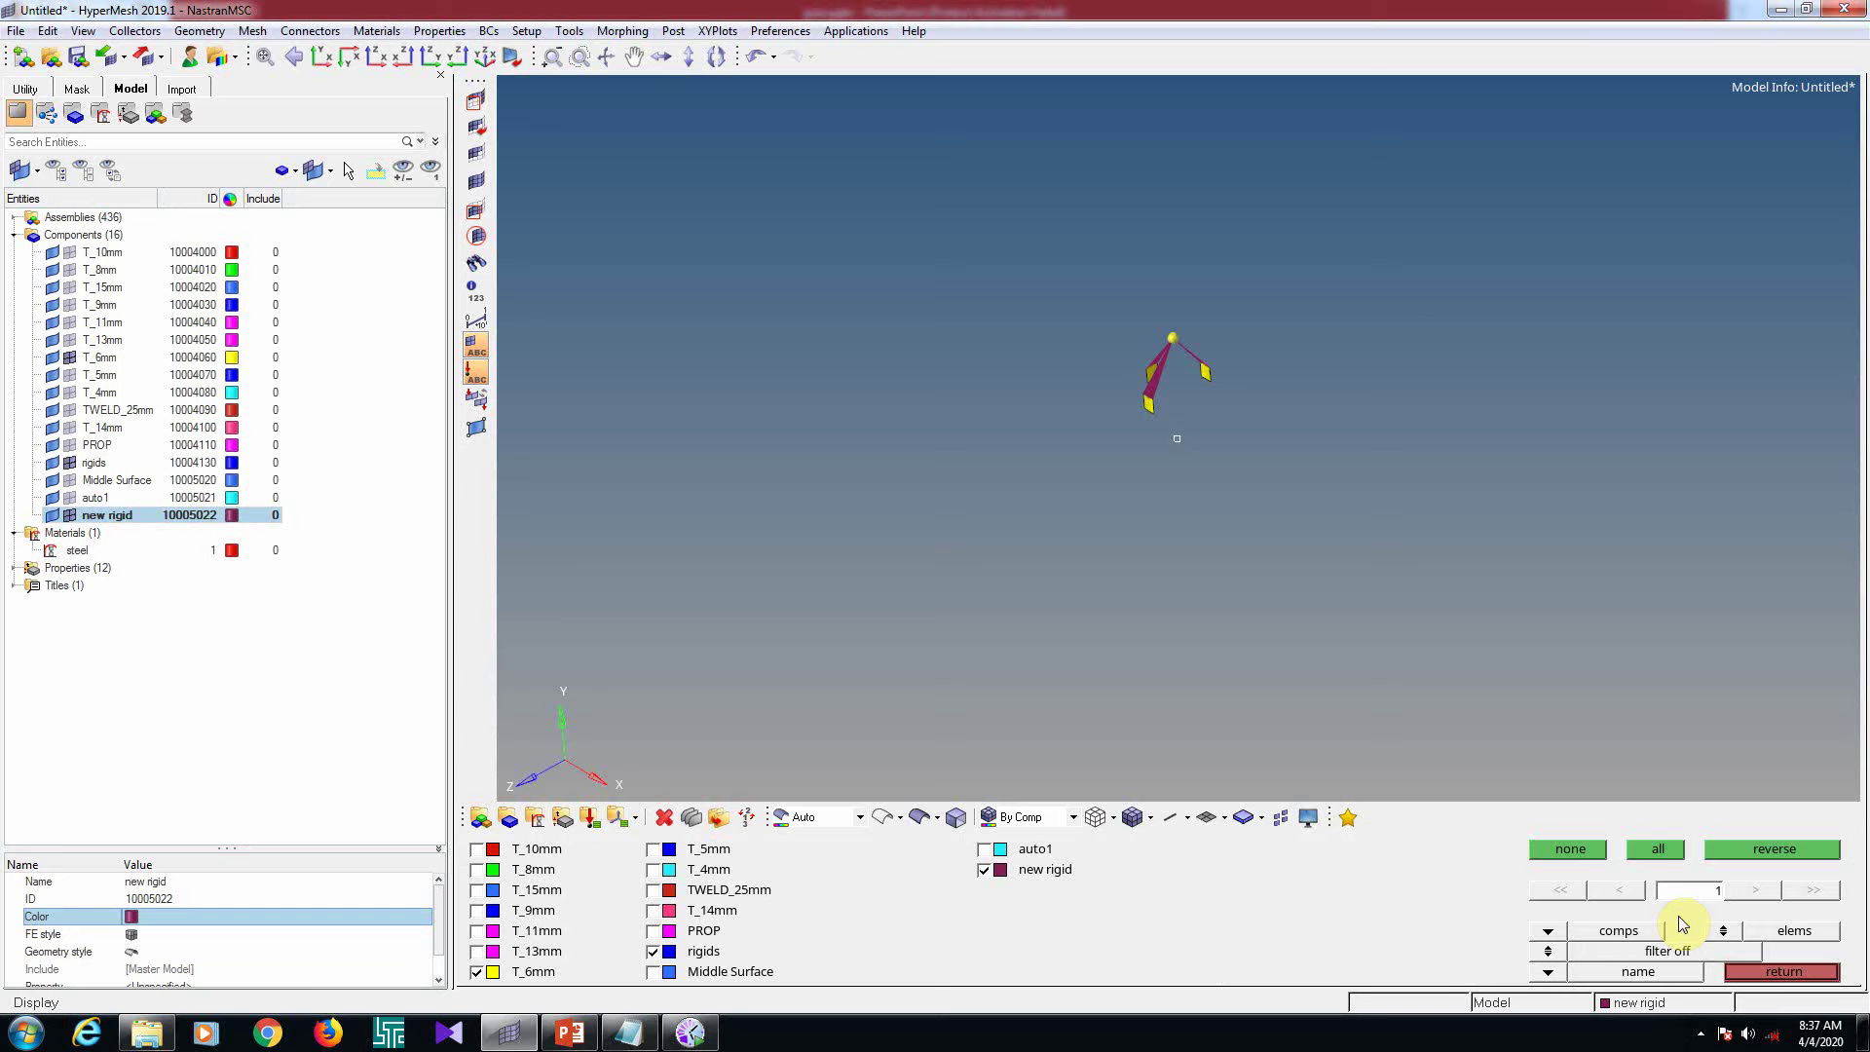
left_click(1591, 846)
left_click(1671, 849)
left_click_drag(1202, 542, 1356, 436, "ctrl")
scroll(1169, 244, "up", 4, "ctrl")
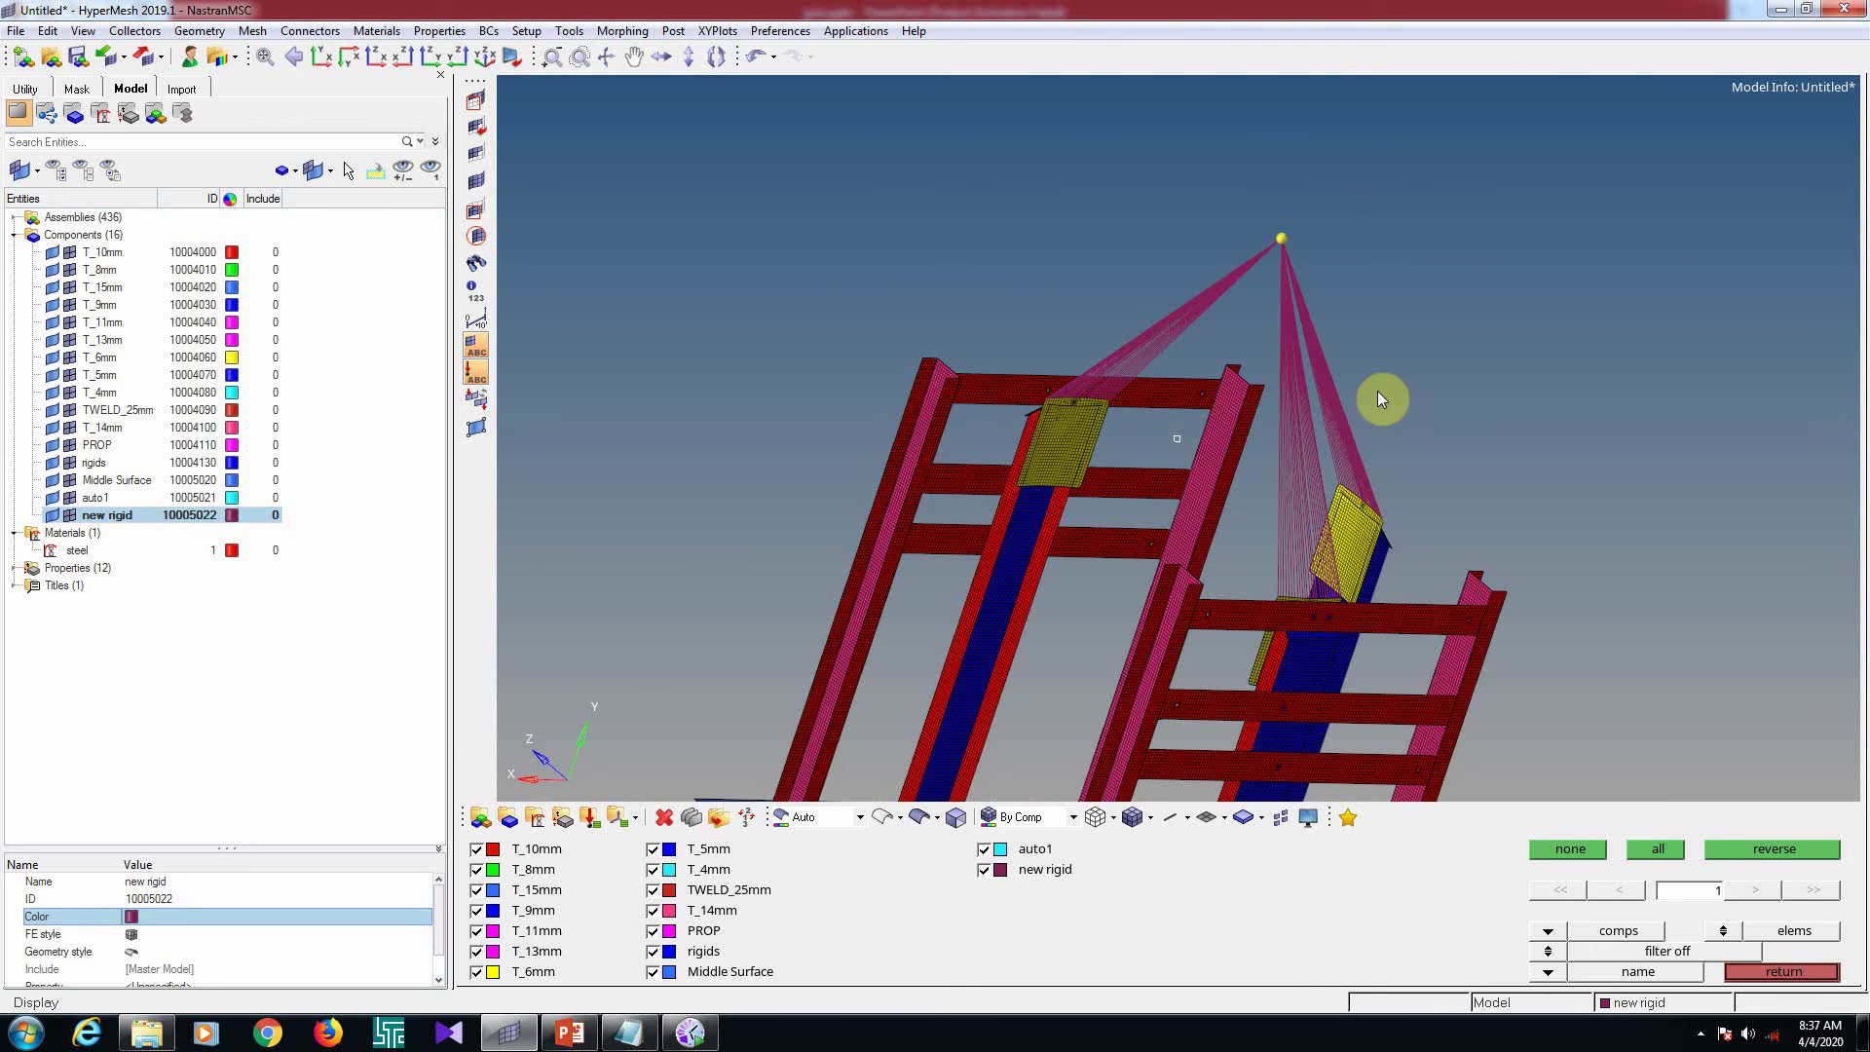
left_click(1783, 971)
Clear the temporary node marker at the apex of the new rigid
left_click(1774, 911)
left_click_drag(1305, 345, 1250, 336, "ctrl")
key("Escape")
Create a component named "mass" with a light blue colour, no card image and no property
left_click(512, 820)
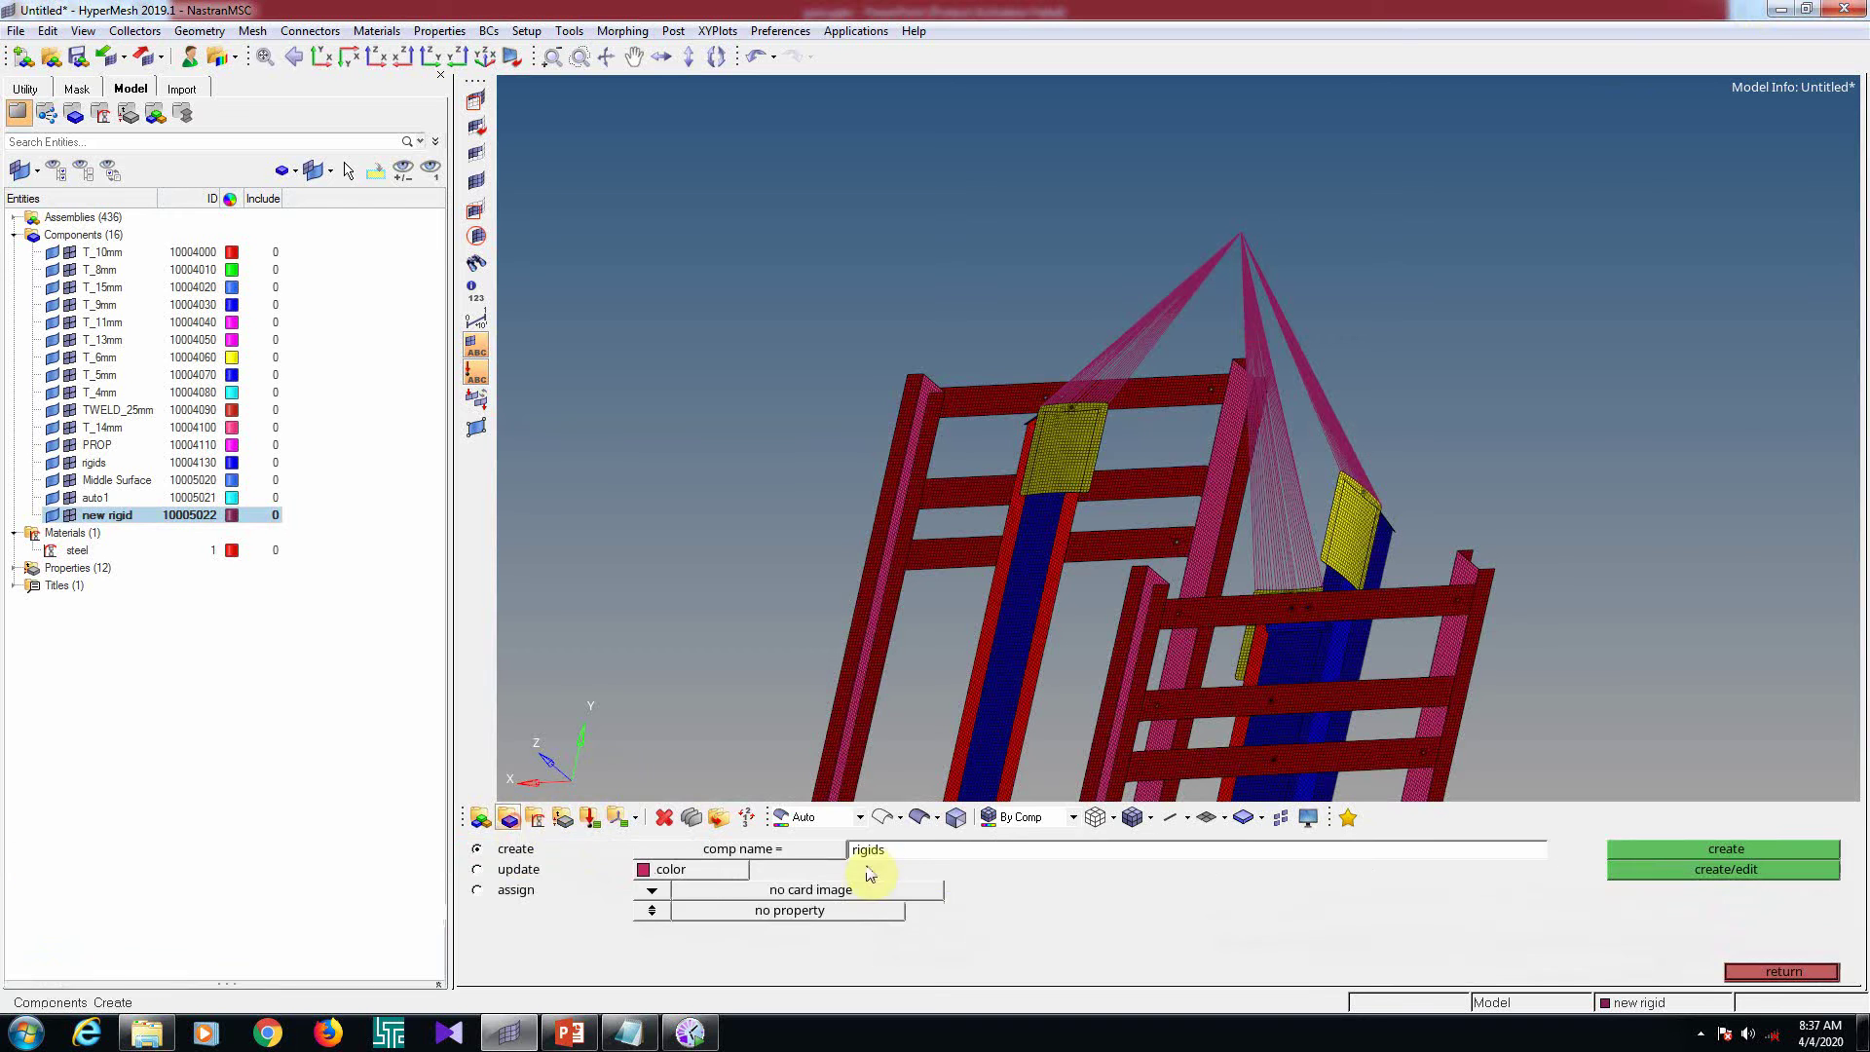
left_click(942, 856)
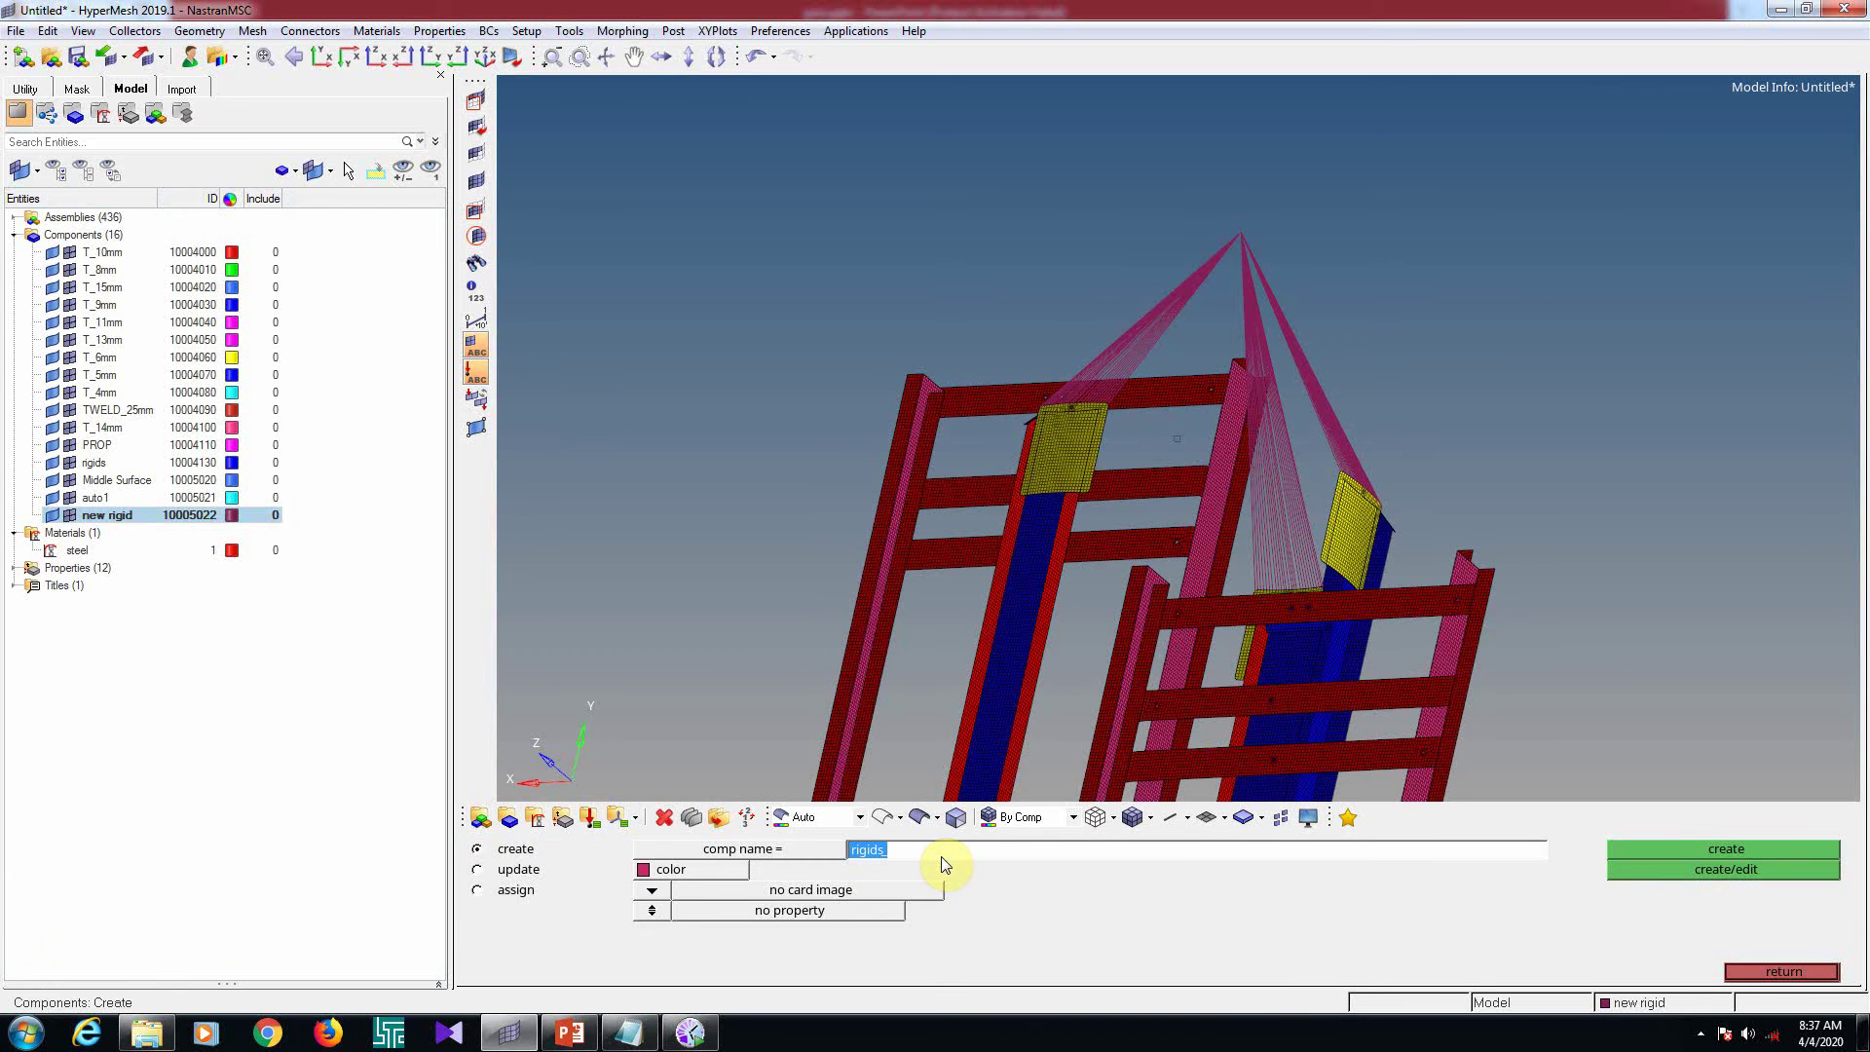
type("mass")
left_click(702, 870)
left_click(697, 874)
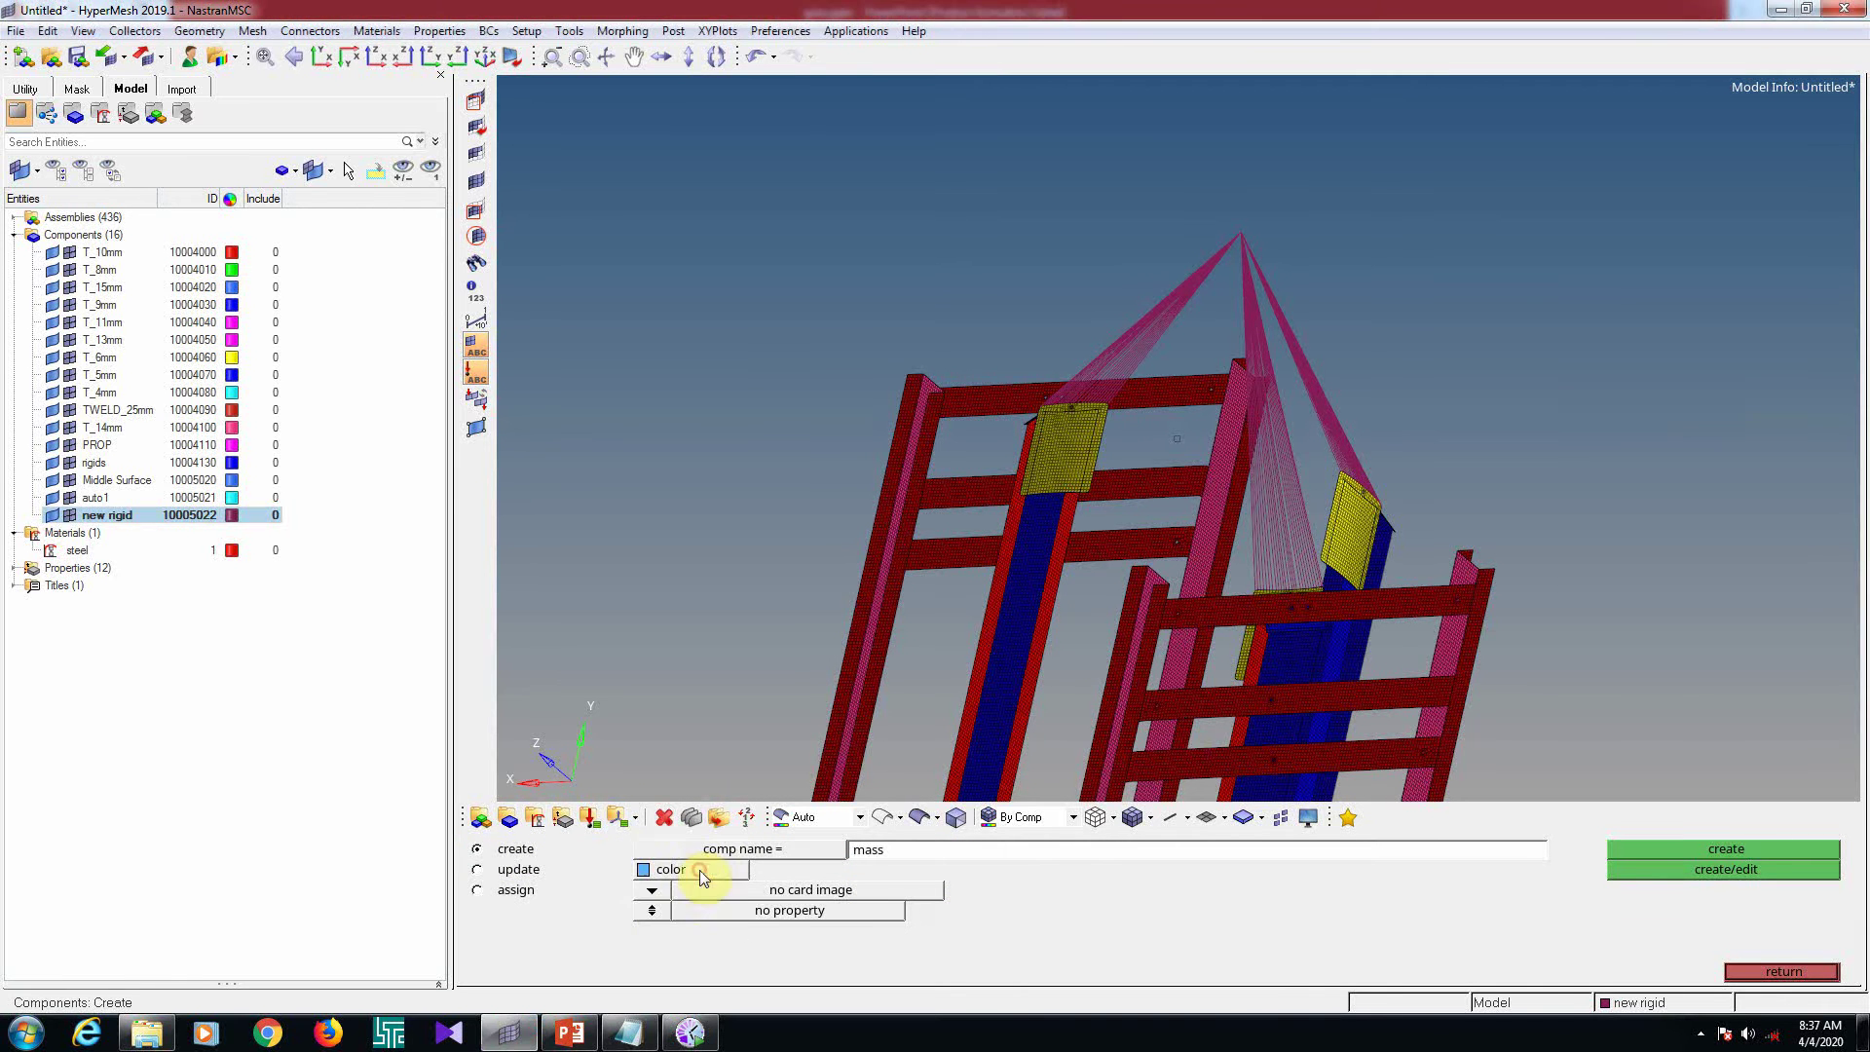
left_click(1703, 850)
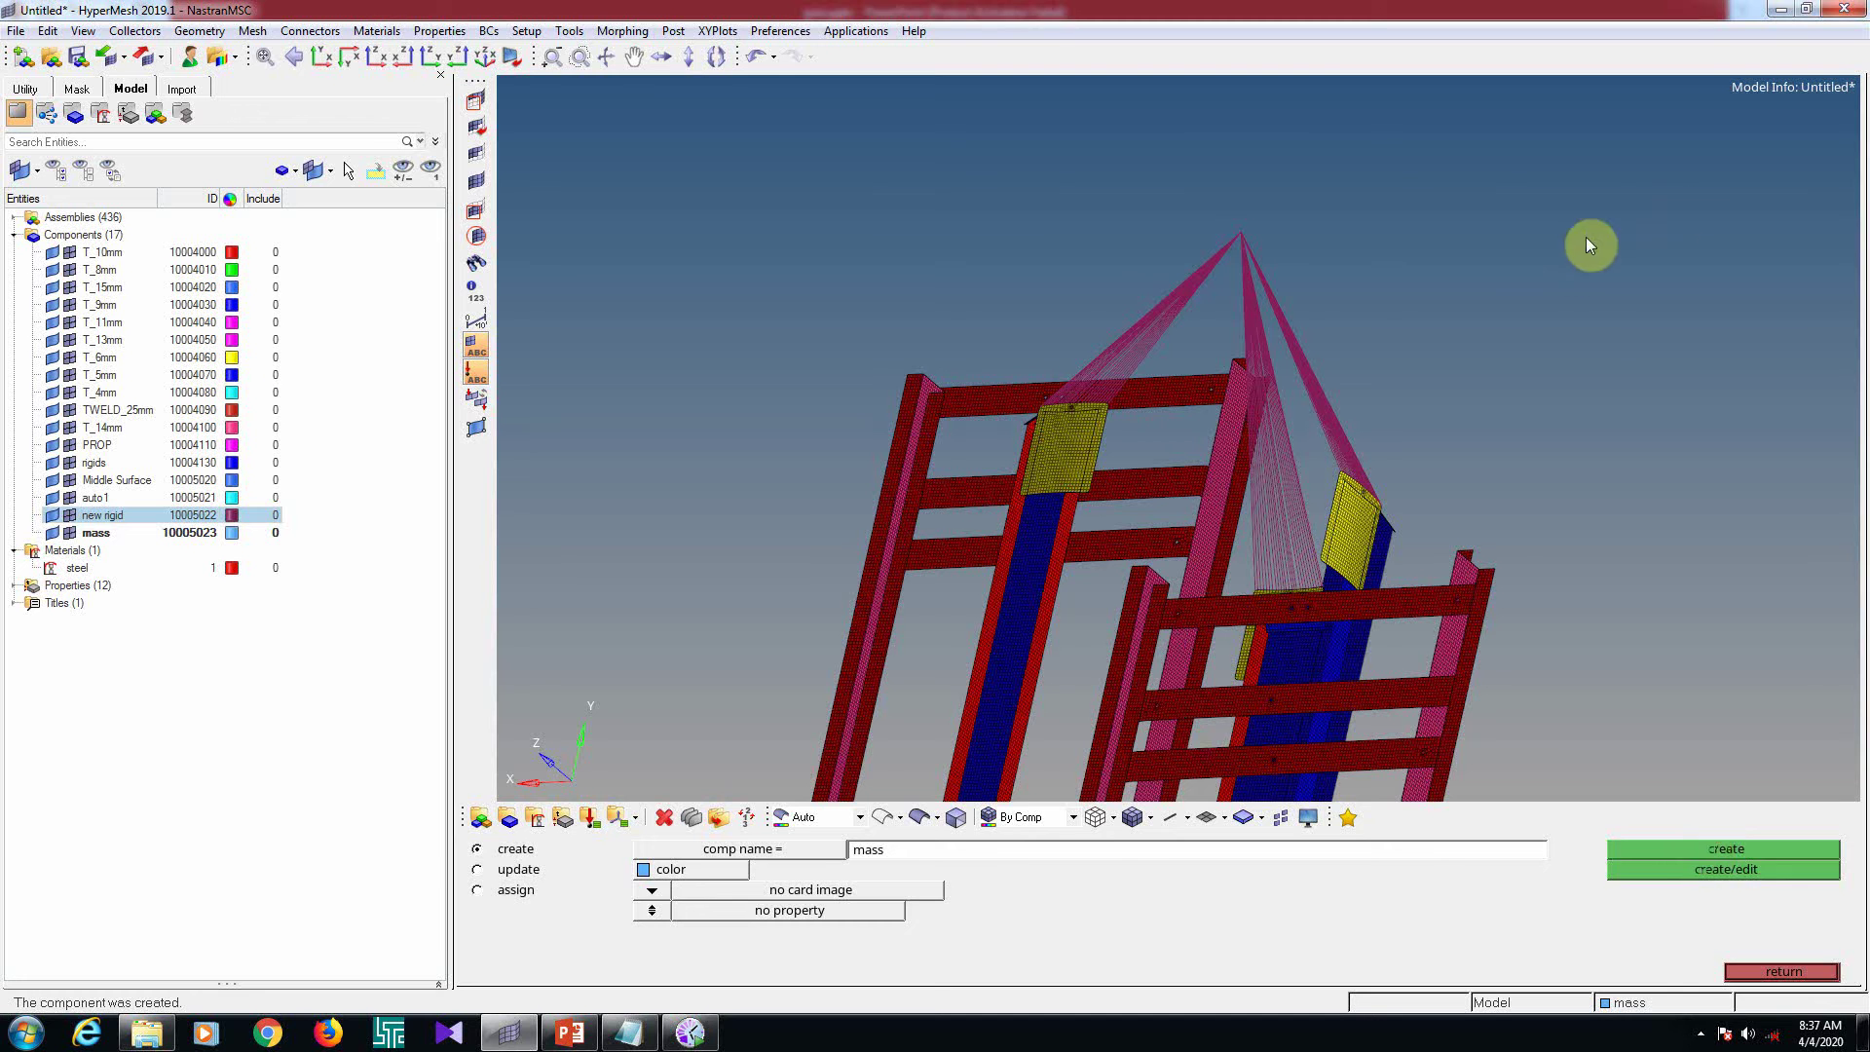
key("Escape")
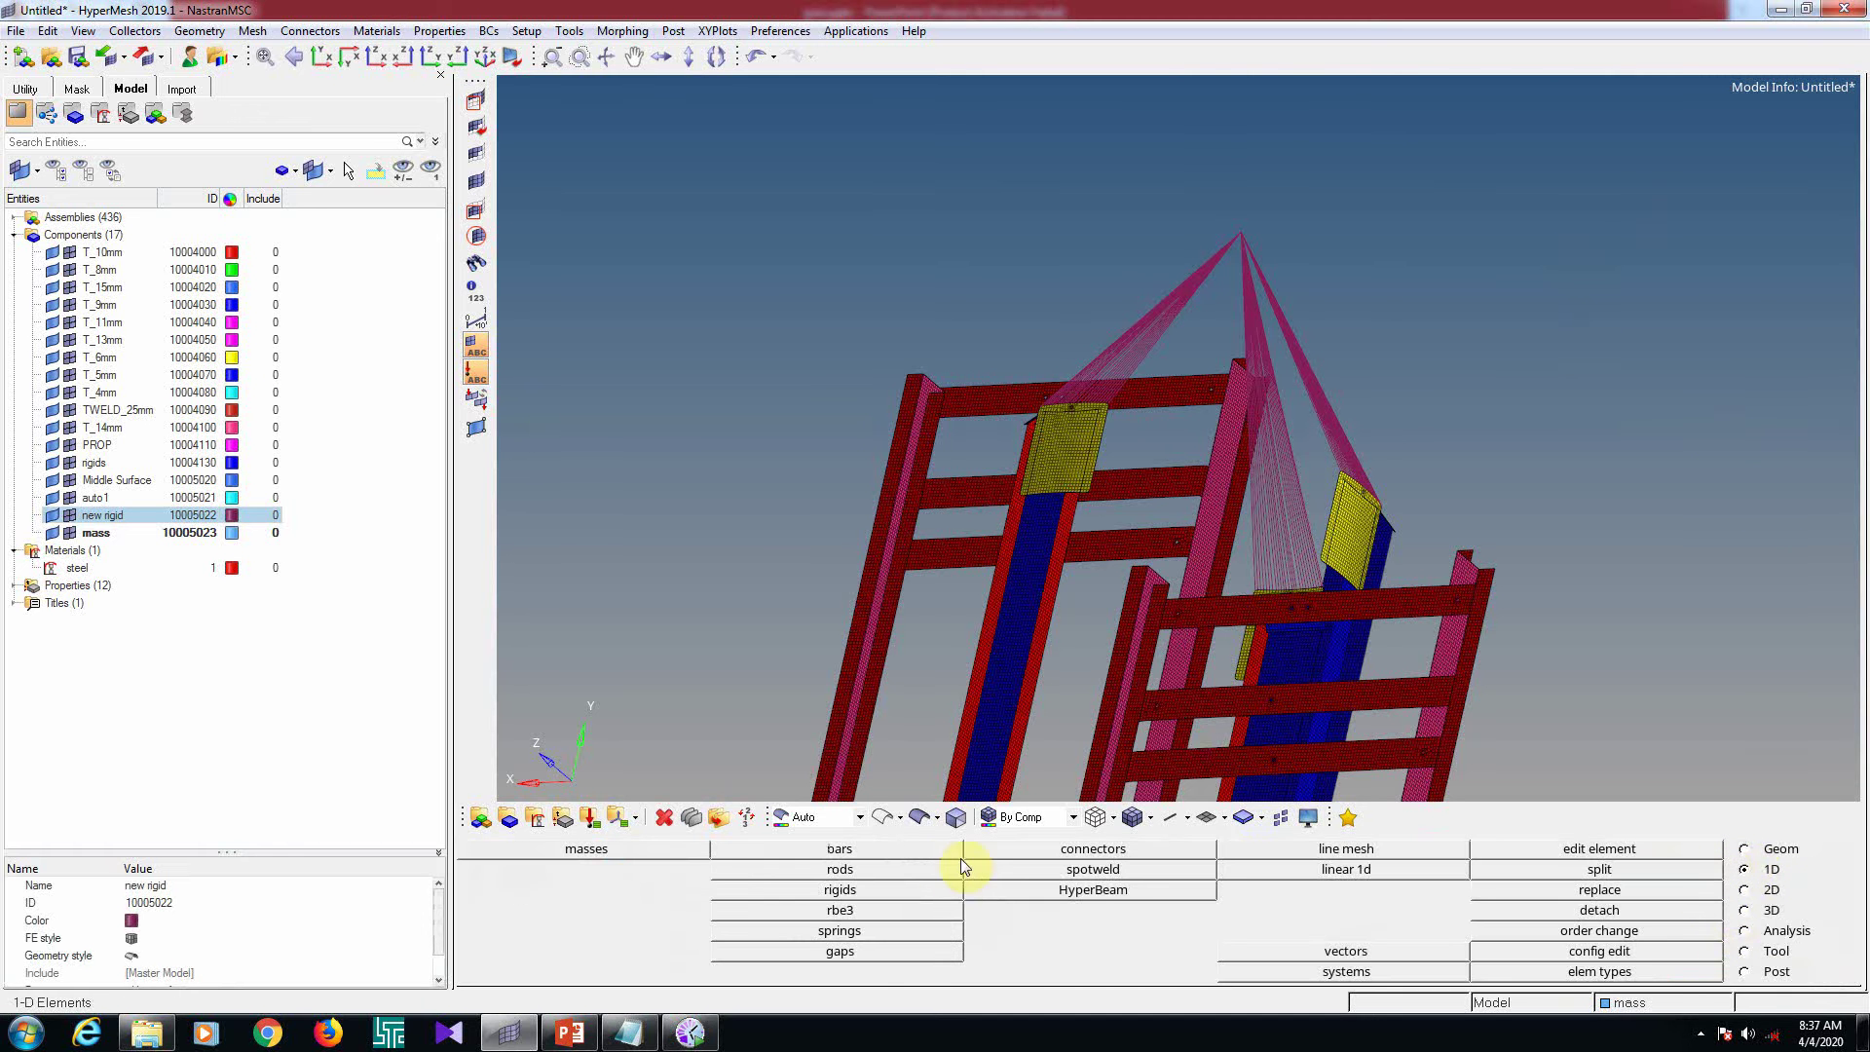
Create a CONM2 mass element with a mass of 2 on the centre of gravity node at the rigid's apex
left_click(584, 849)
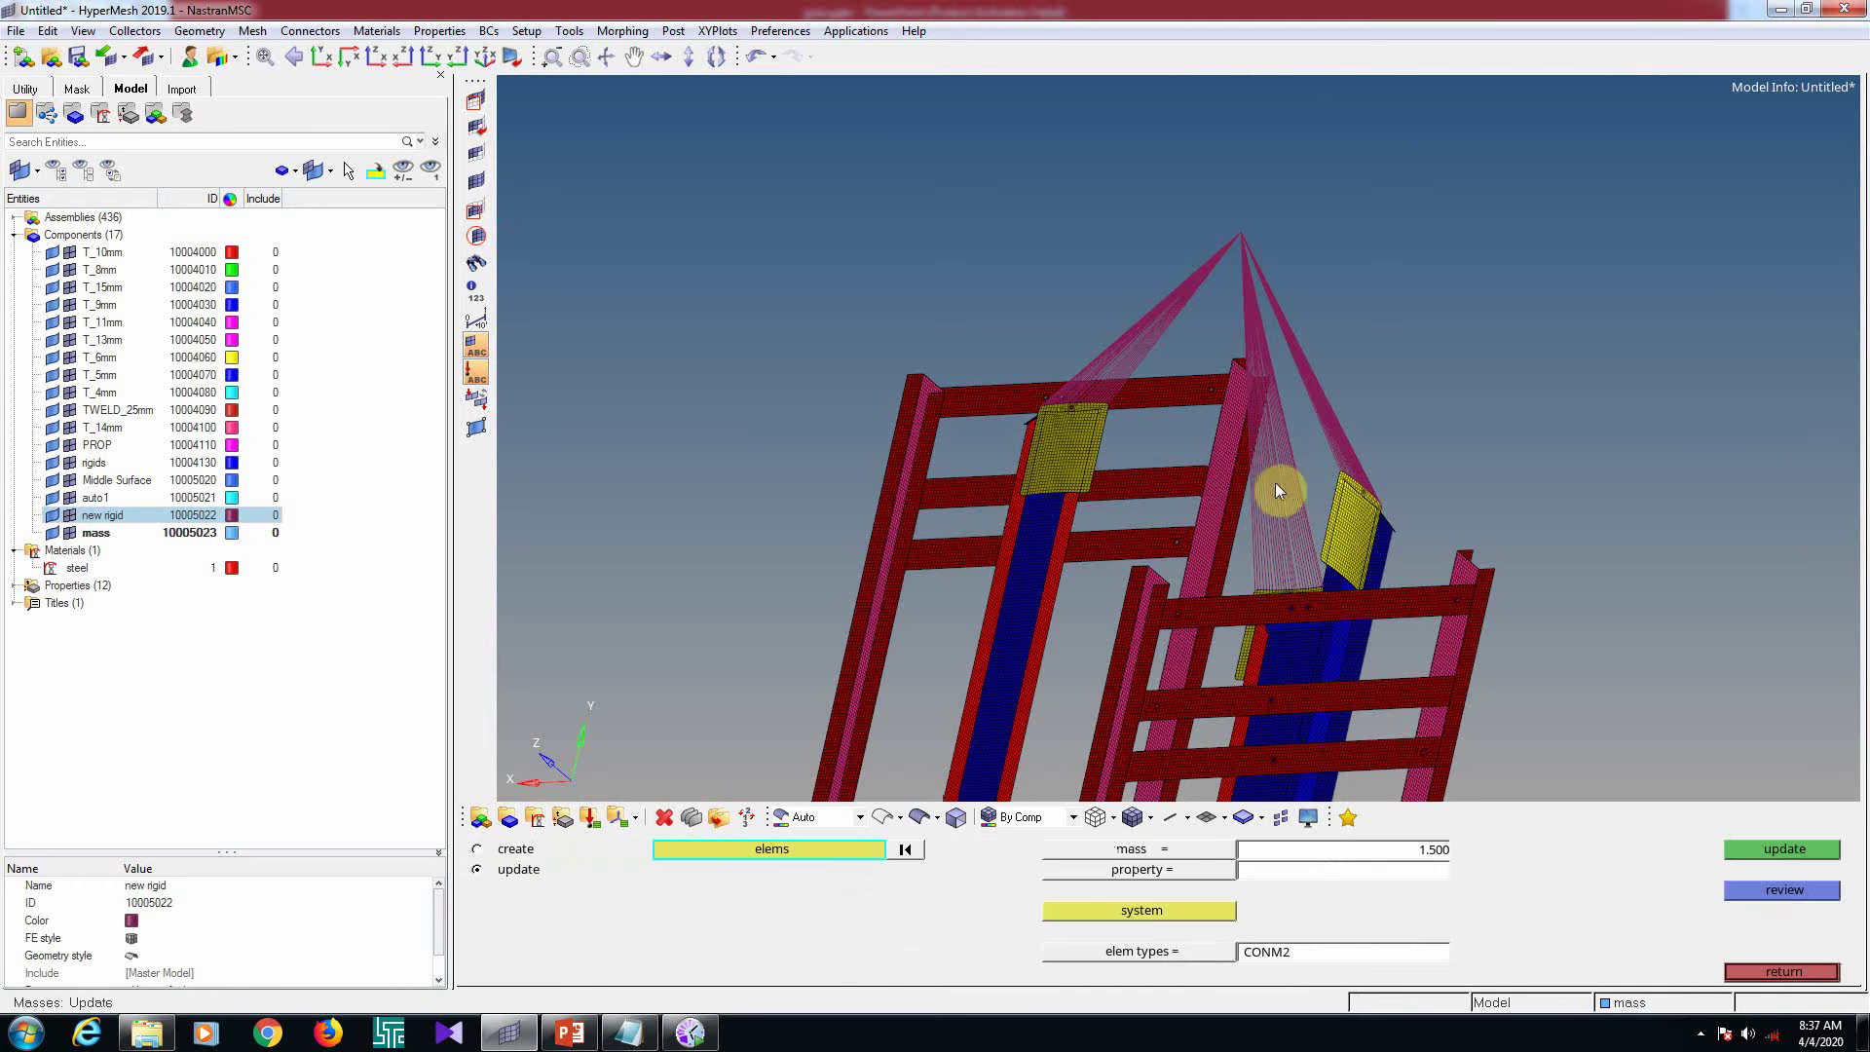
left_click_drag(1264, 466, 1257, 460, "ctrl")
left_click(513, 853)
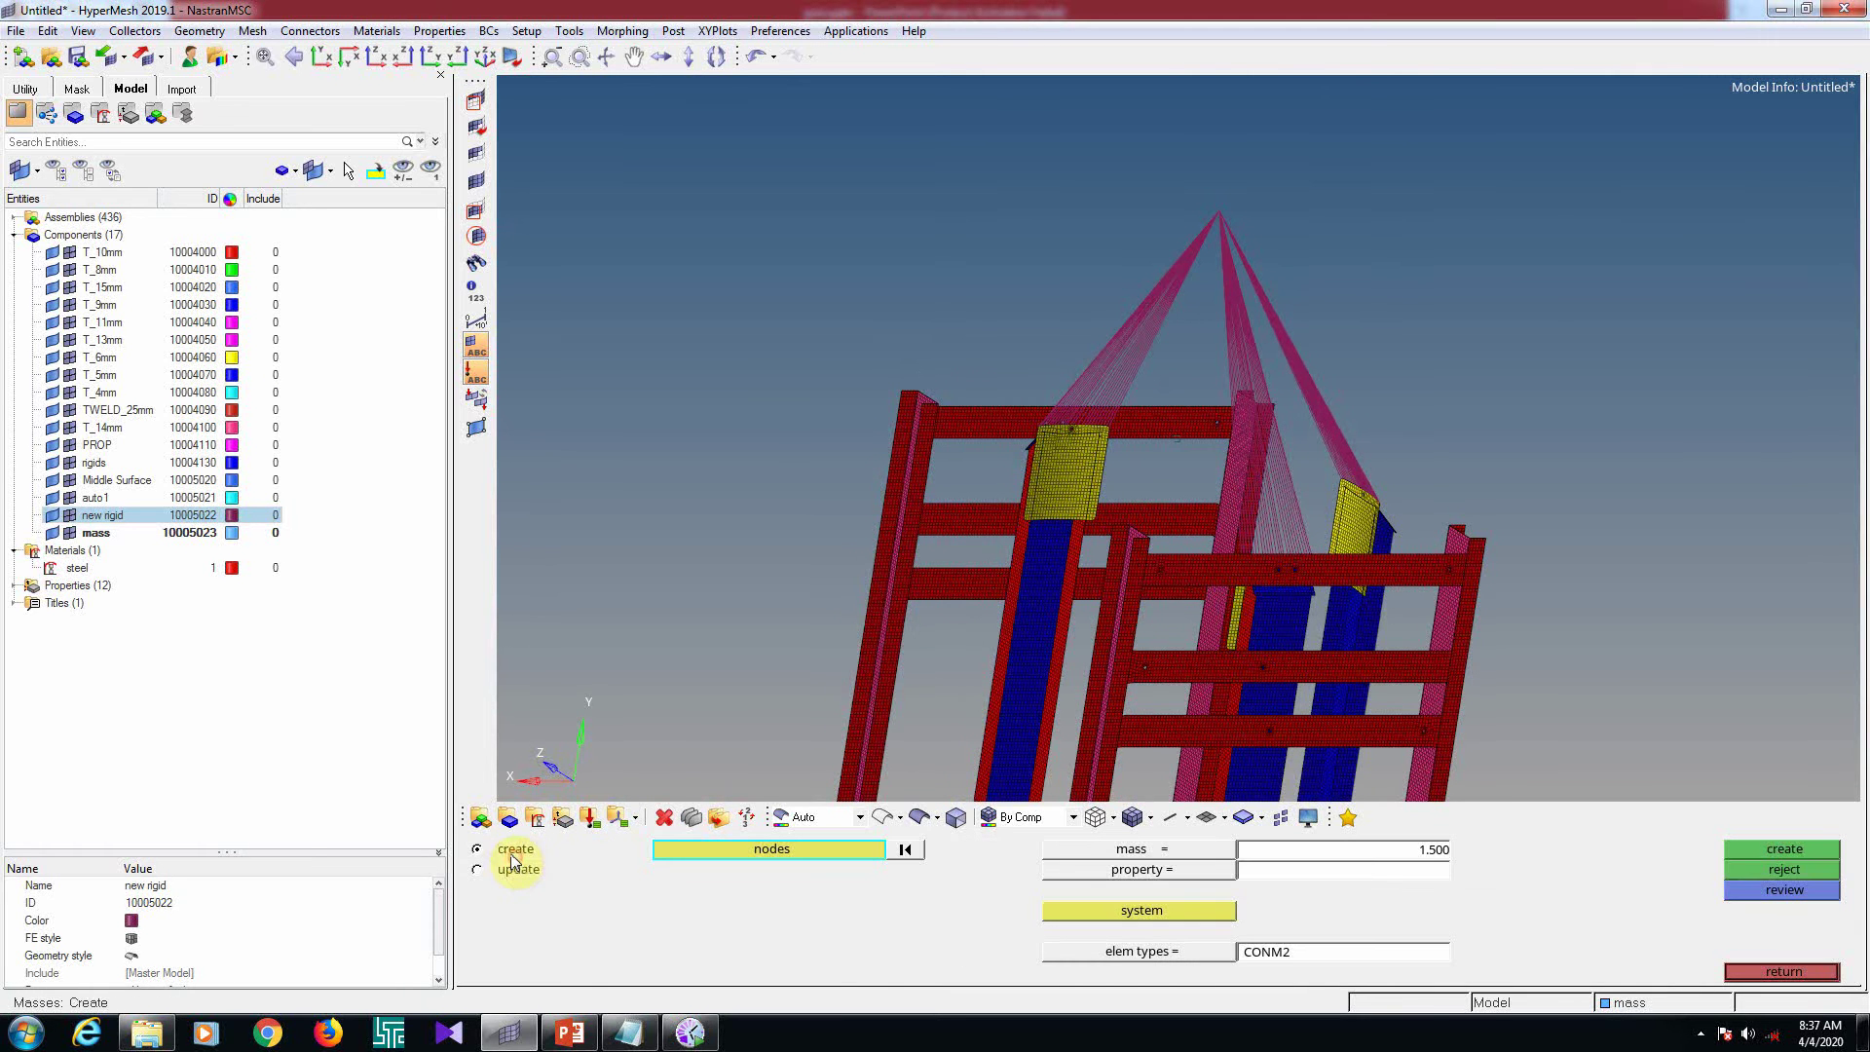
left_click(1398, 850)
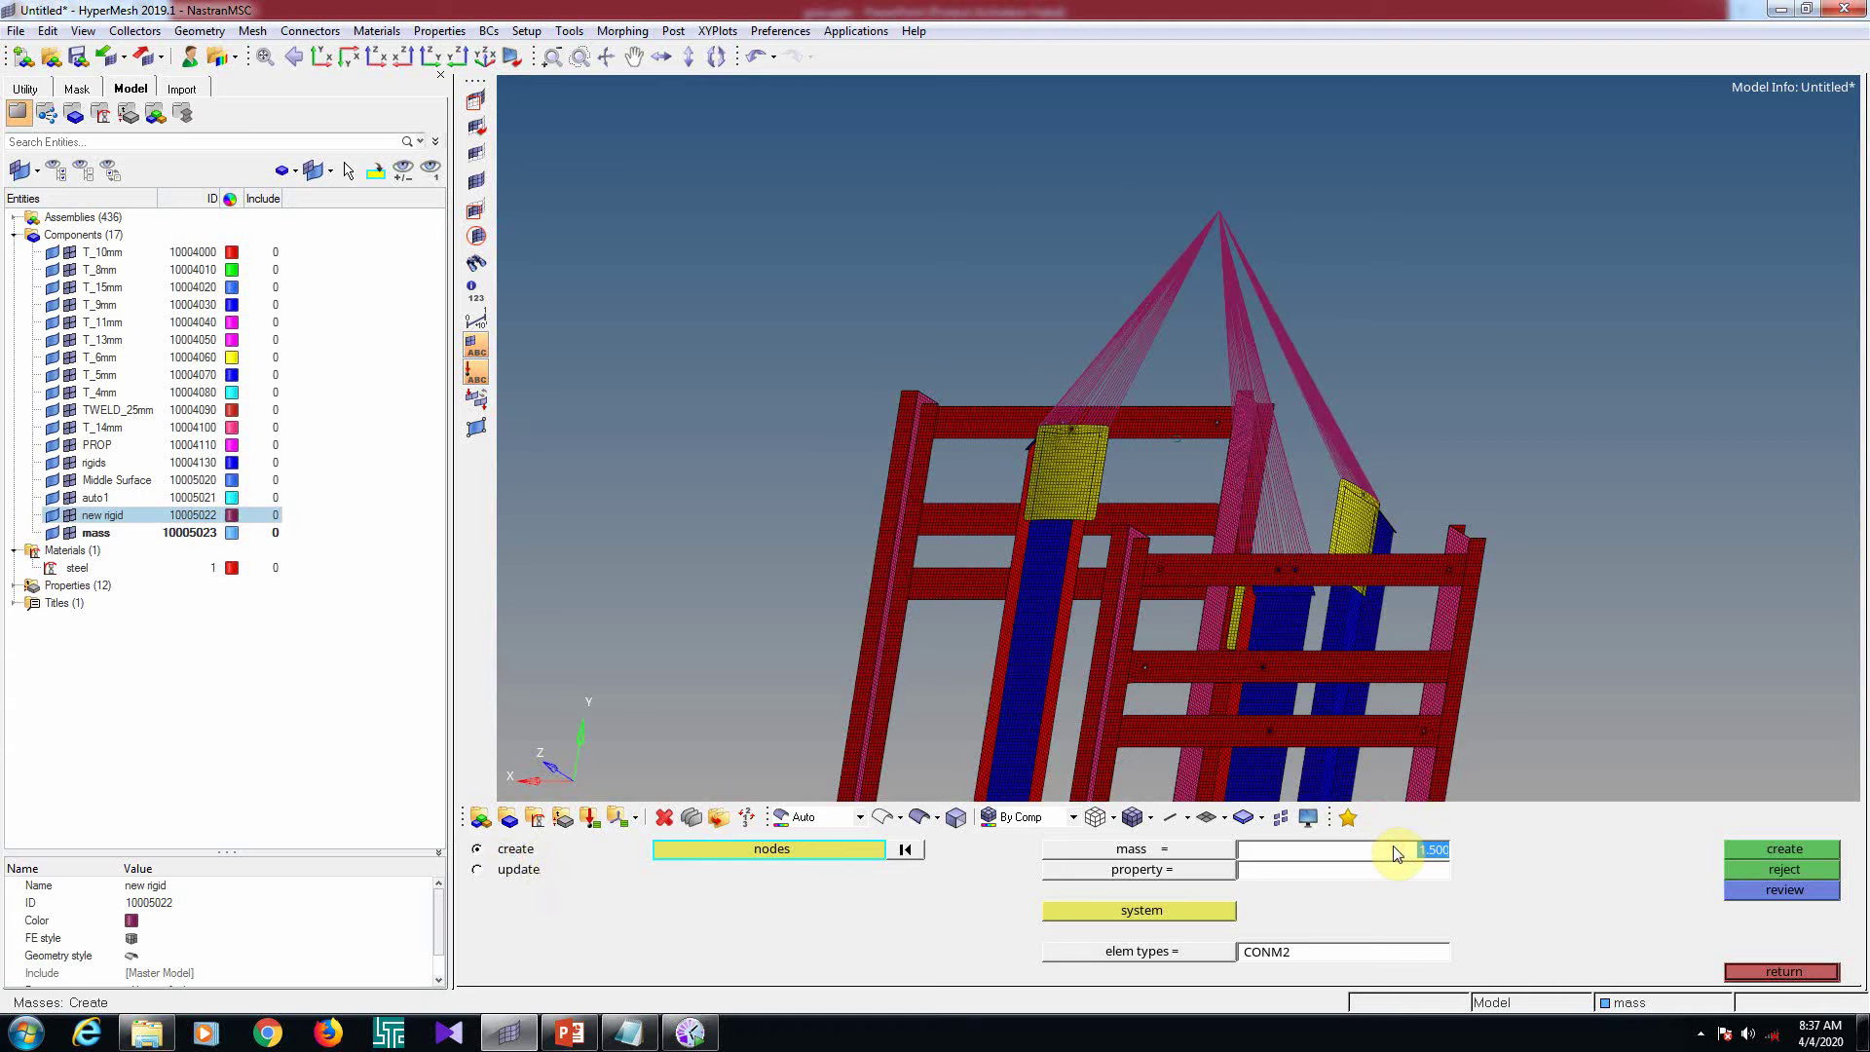
type("2")
mouse_move(1200, 352)
left_mouse_down("ctrl")
mouse_move(1268, 229)
mouse_move(1178, 166)
left_mouse_up("ctrl")
left_click(1212, 178)
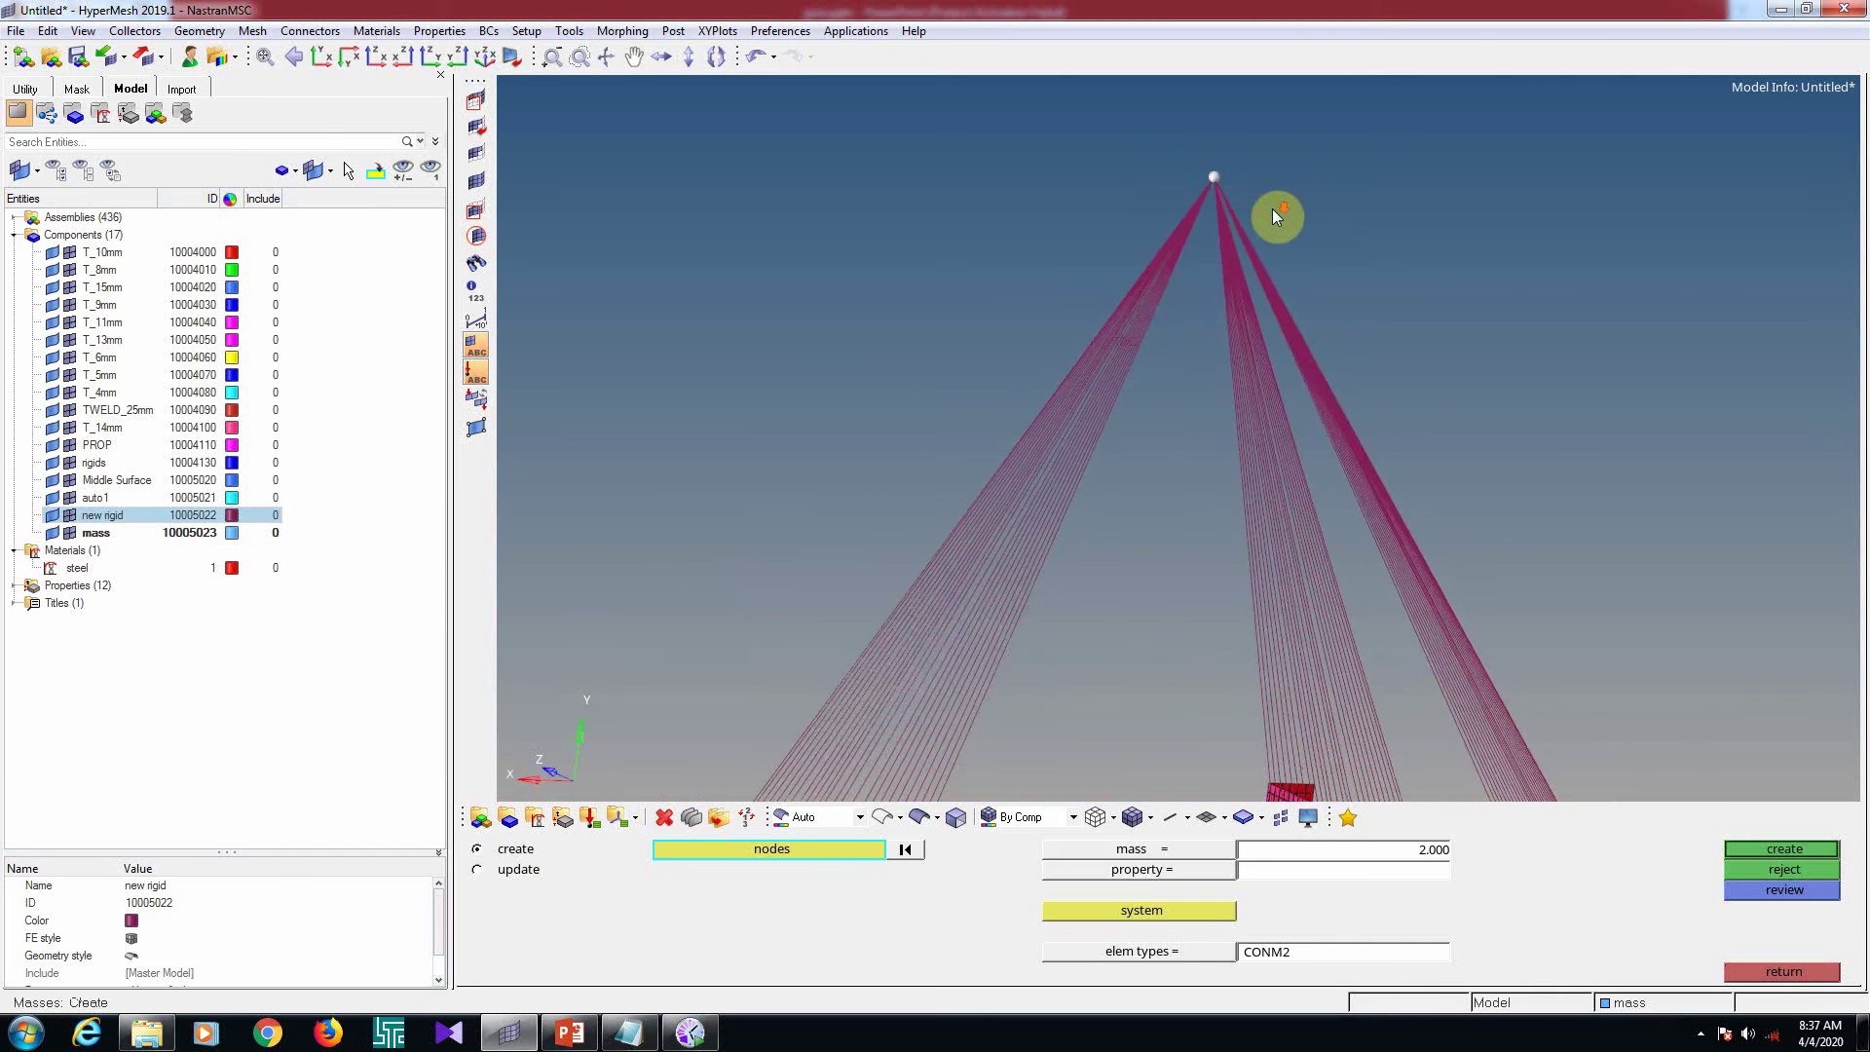
scroll(1268, 209, "down", 7, "ctrl")
left_click_drag(1303, 368, 1367, 605, "ctrl")
left_click_drag(1451, 449, 1480, 497, "ctrl")
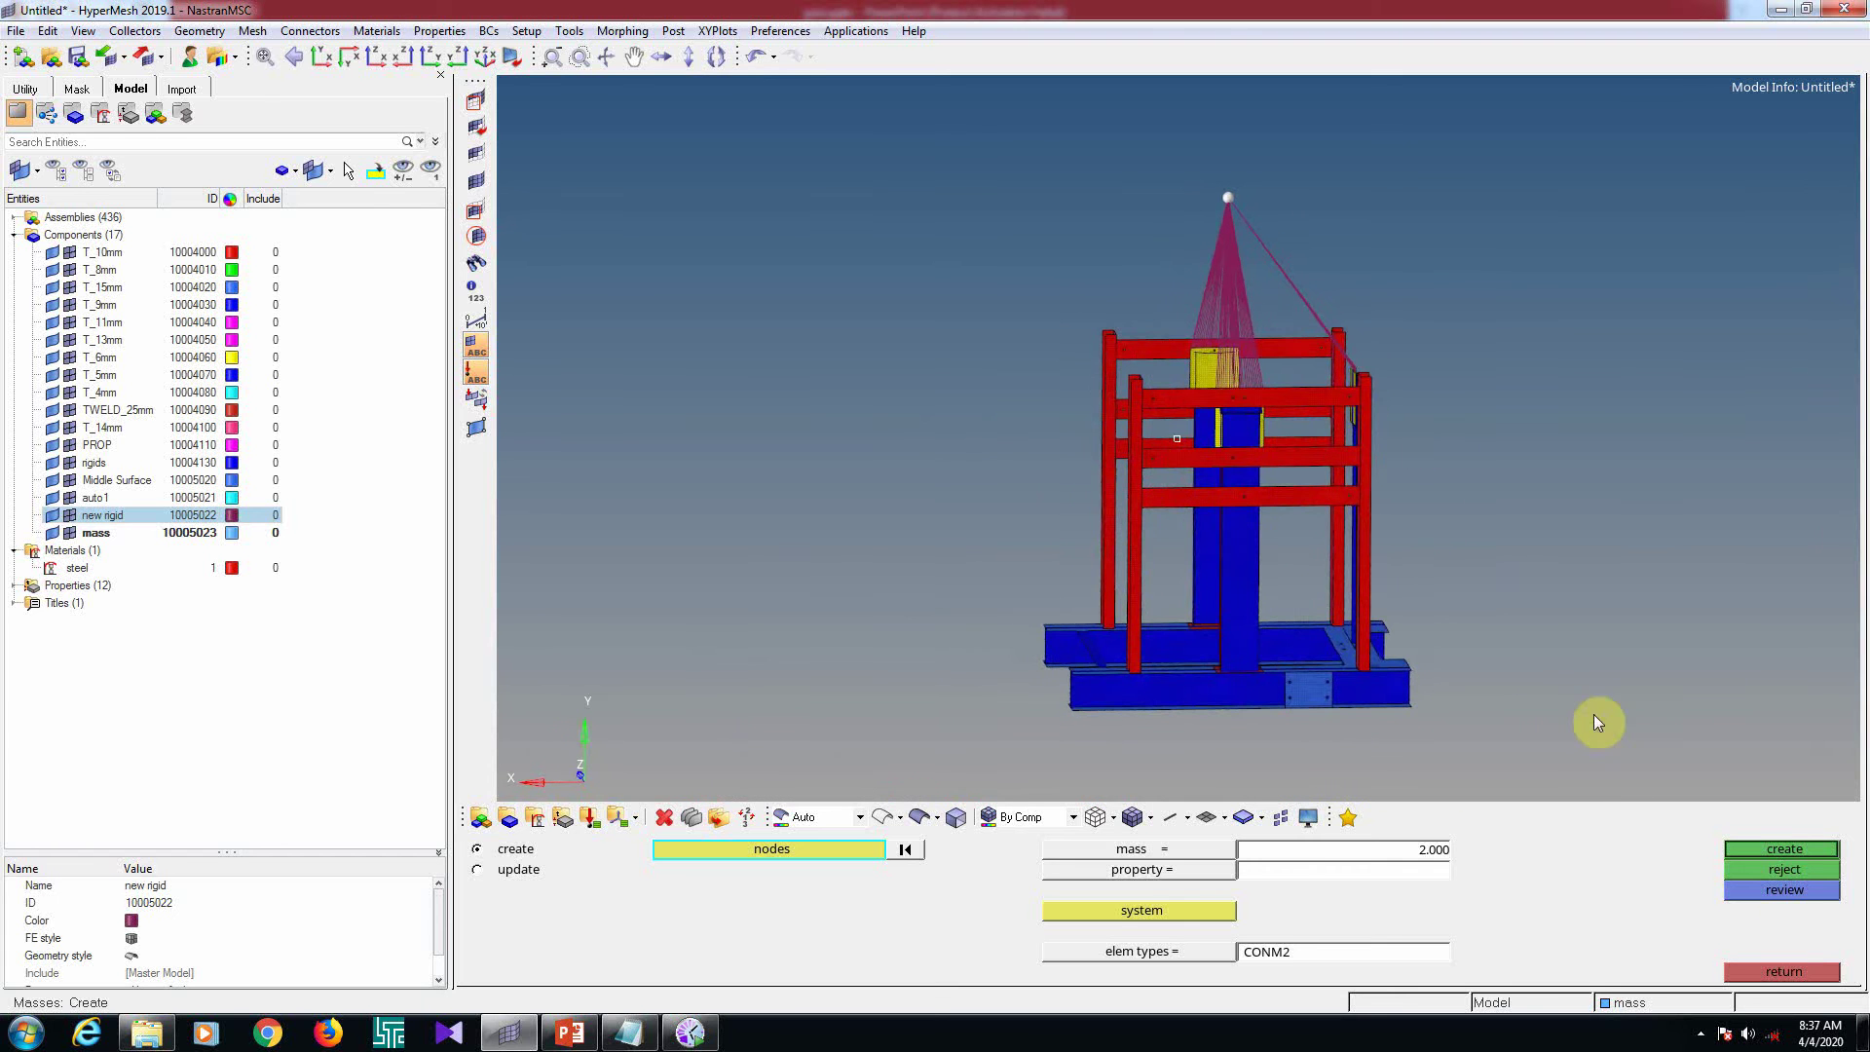
left_click(1768, 845)
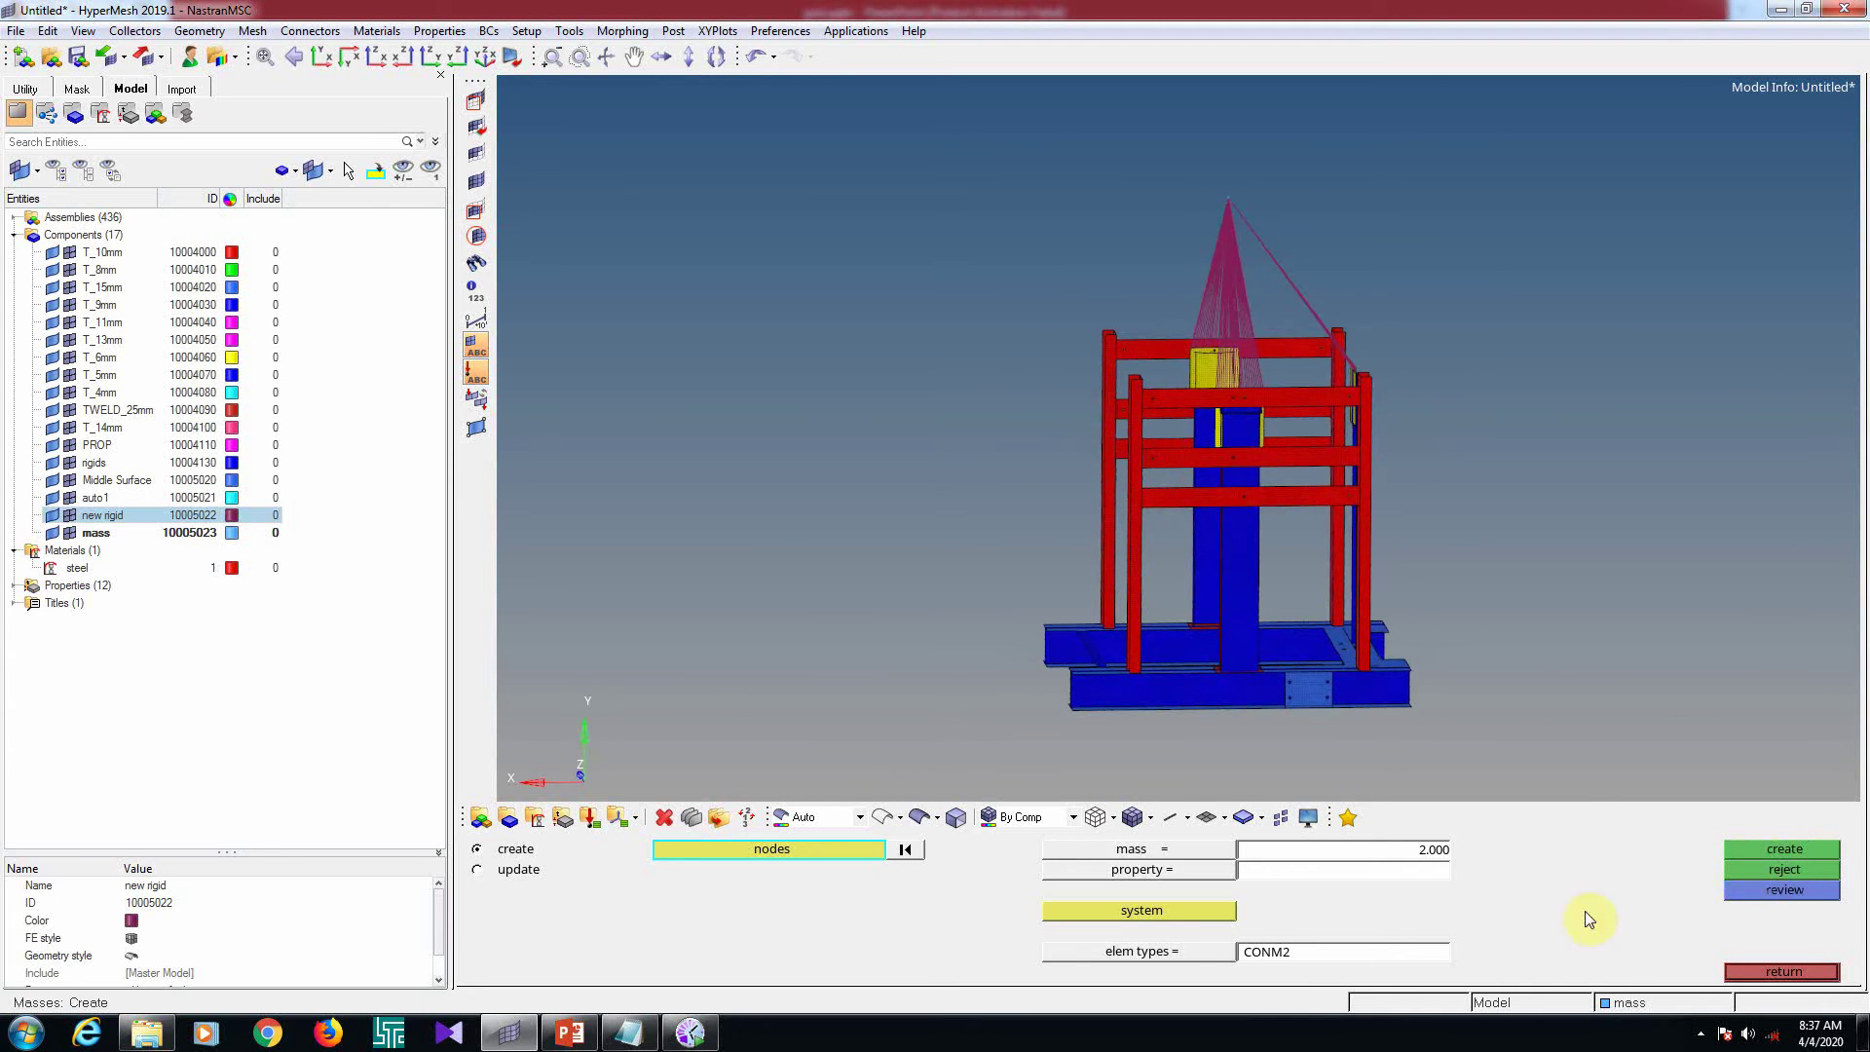
Turn on the element handles and inspect the mass element at the rigid's apex
left_click(478, 347)
scroll(1266, 199, "up", 10)
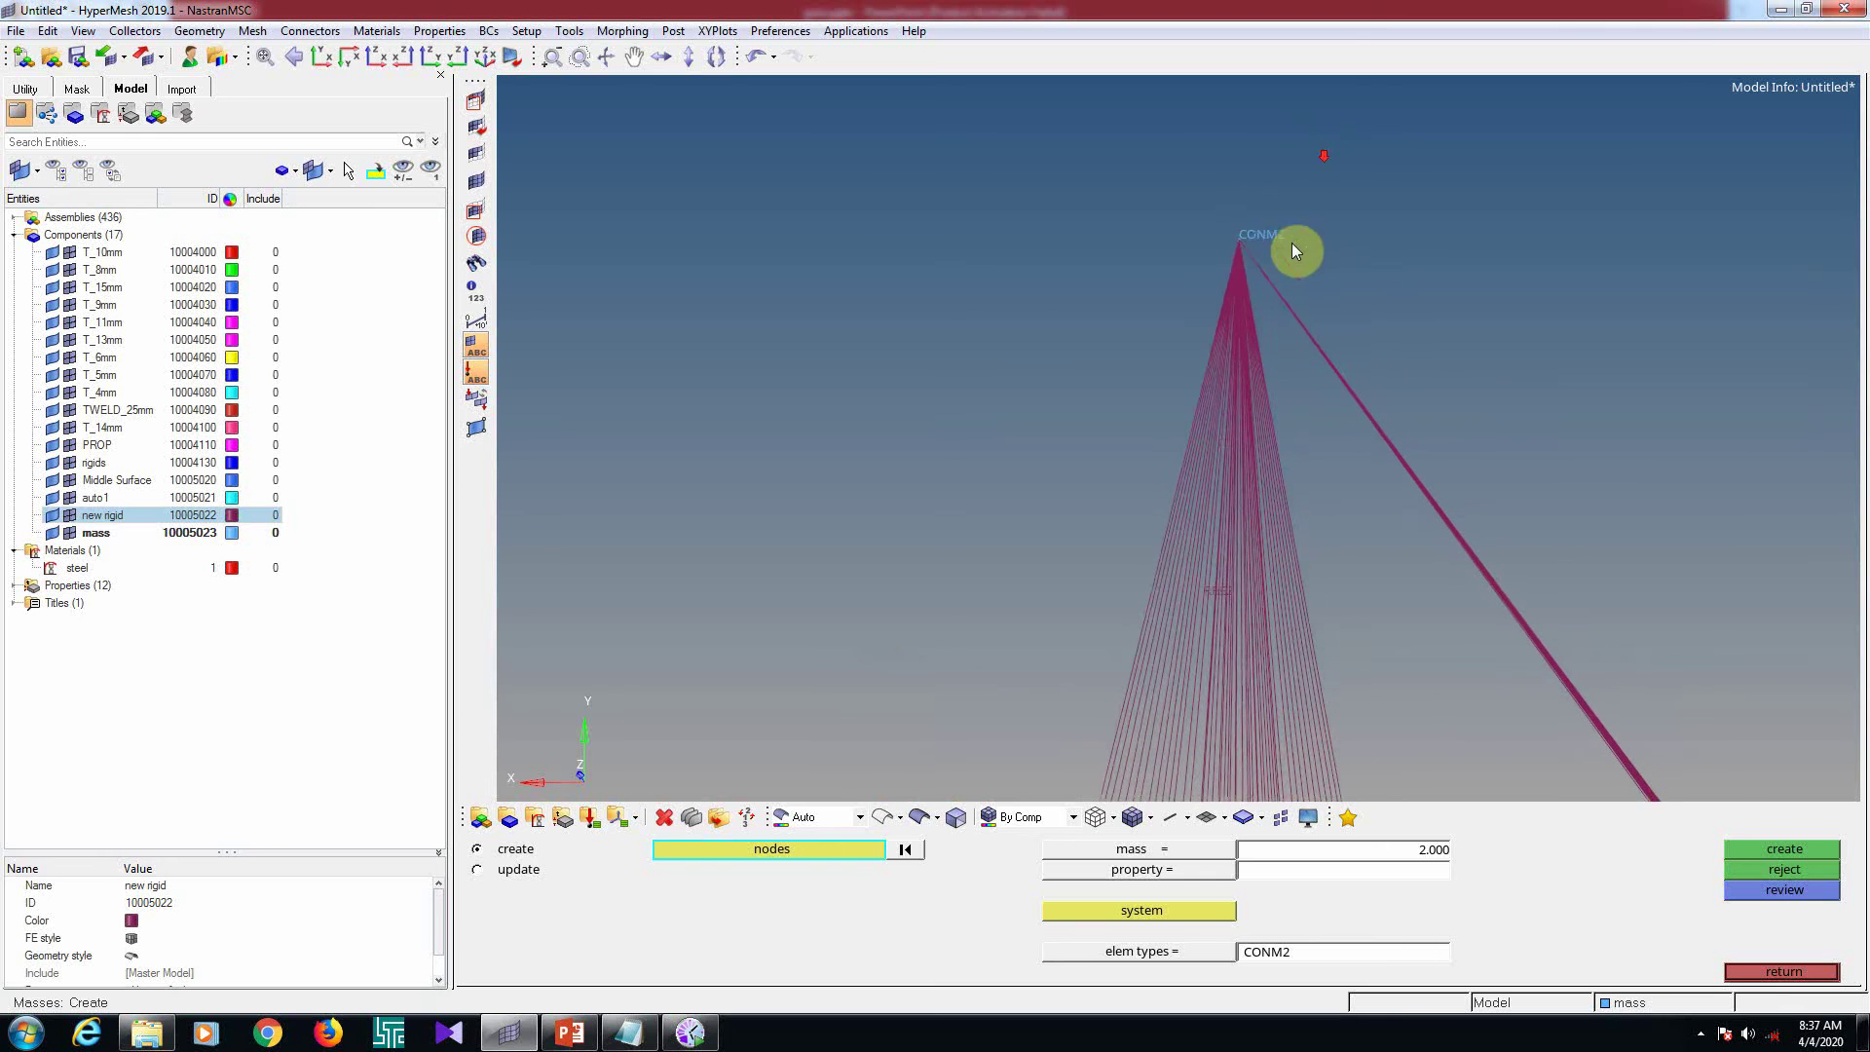
scroll(1083, 316, "down", 5)
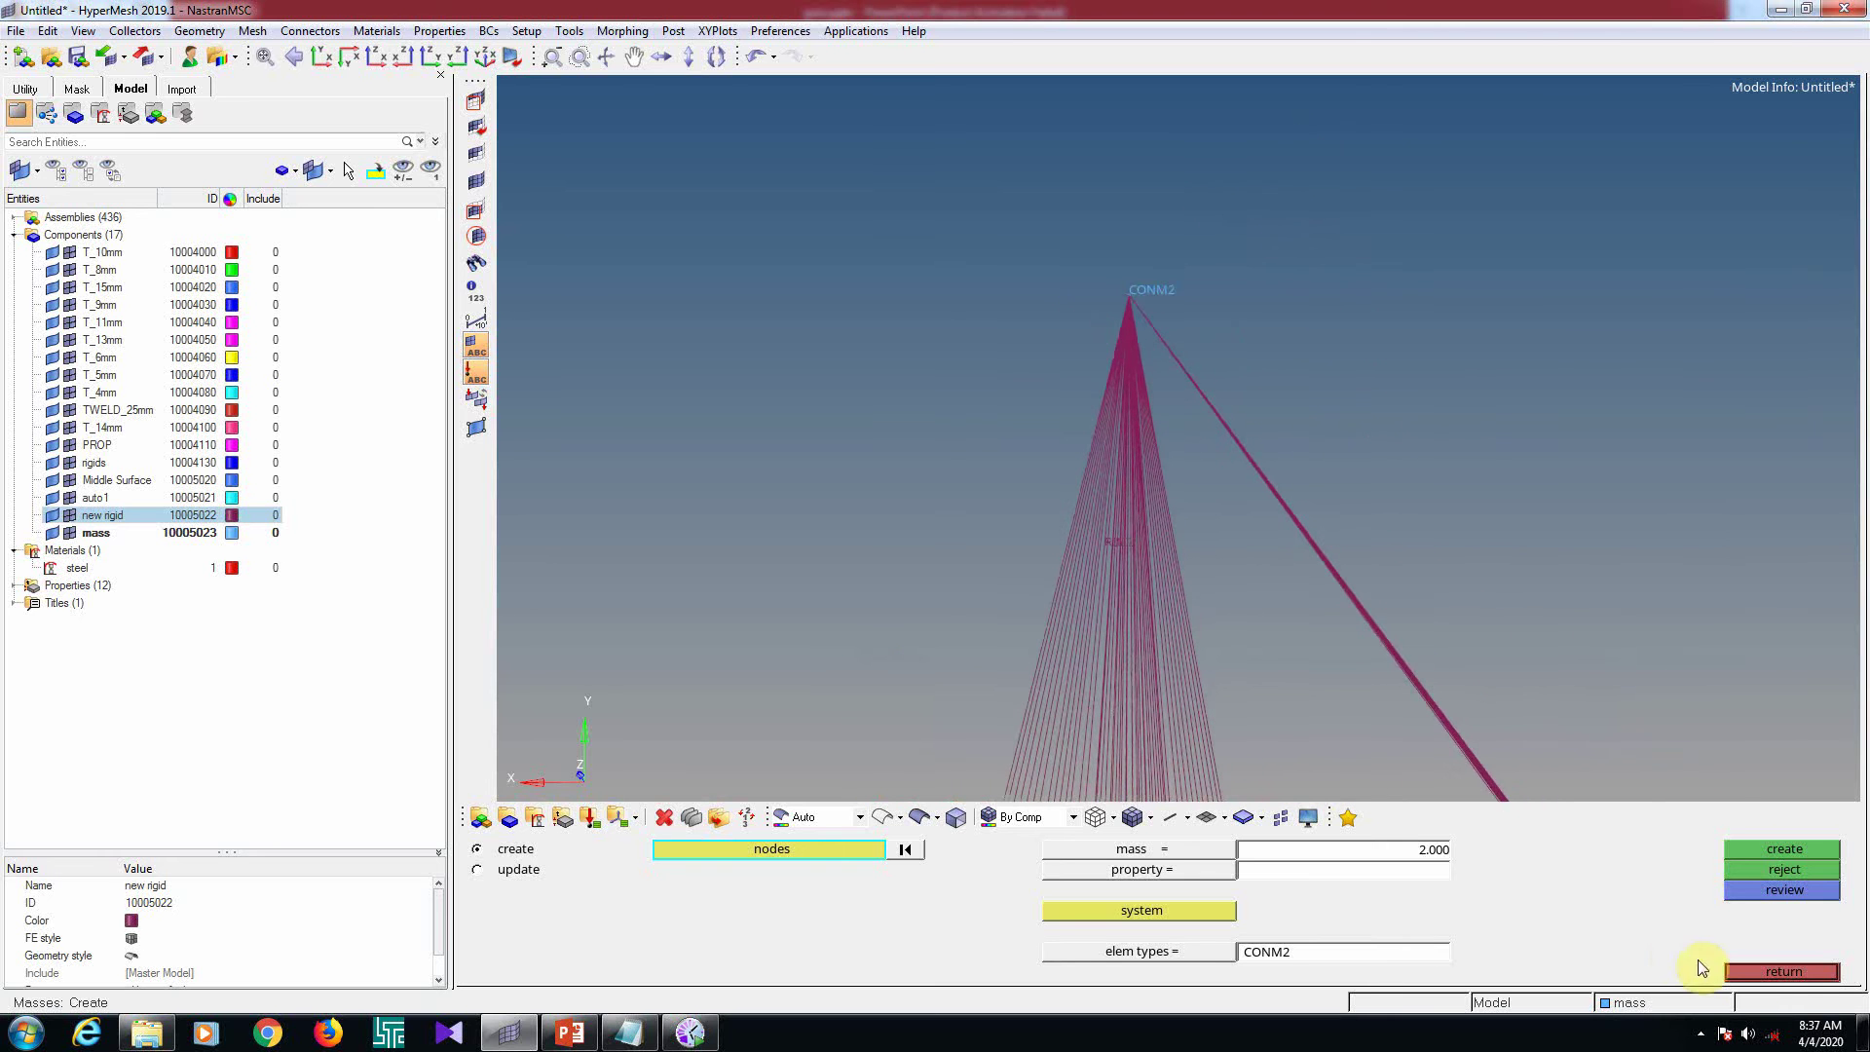
left_click(1774, 972)
scroll(1002, 337, "down", 8)
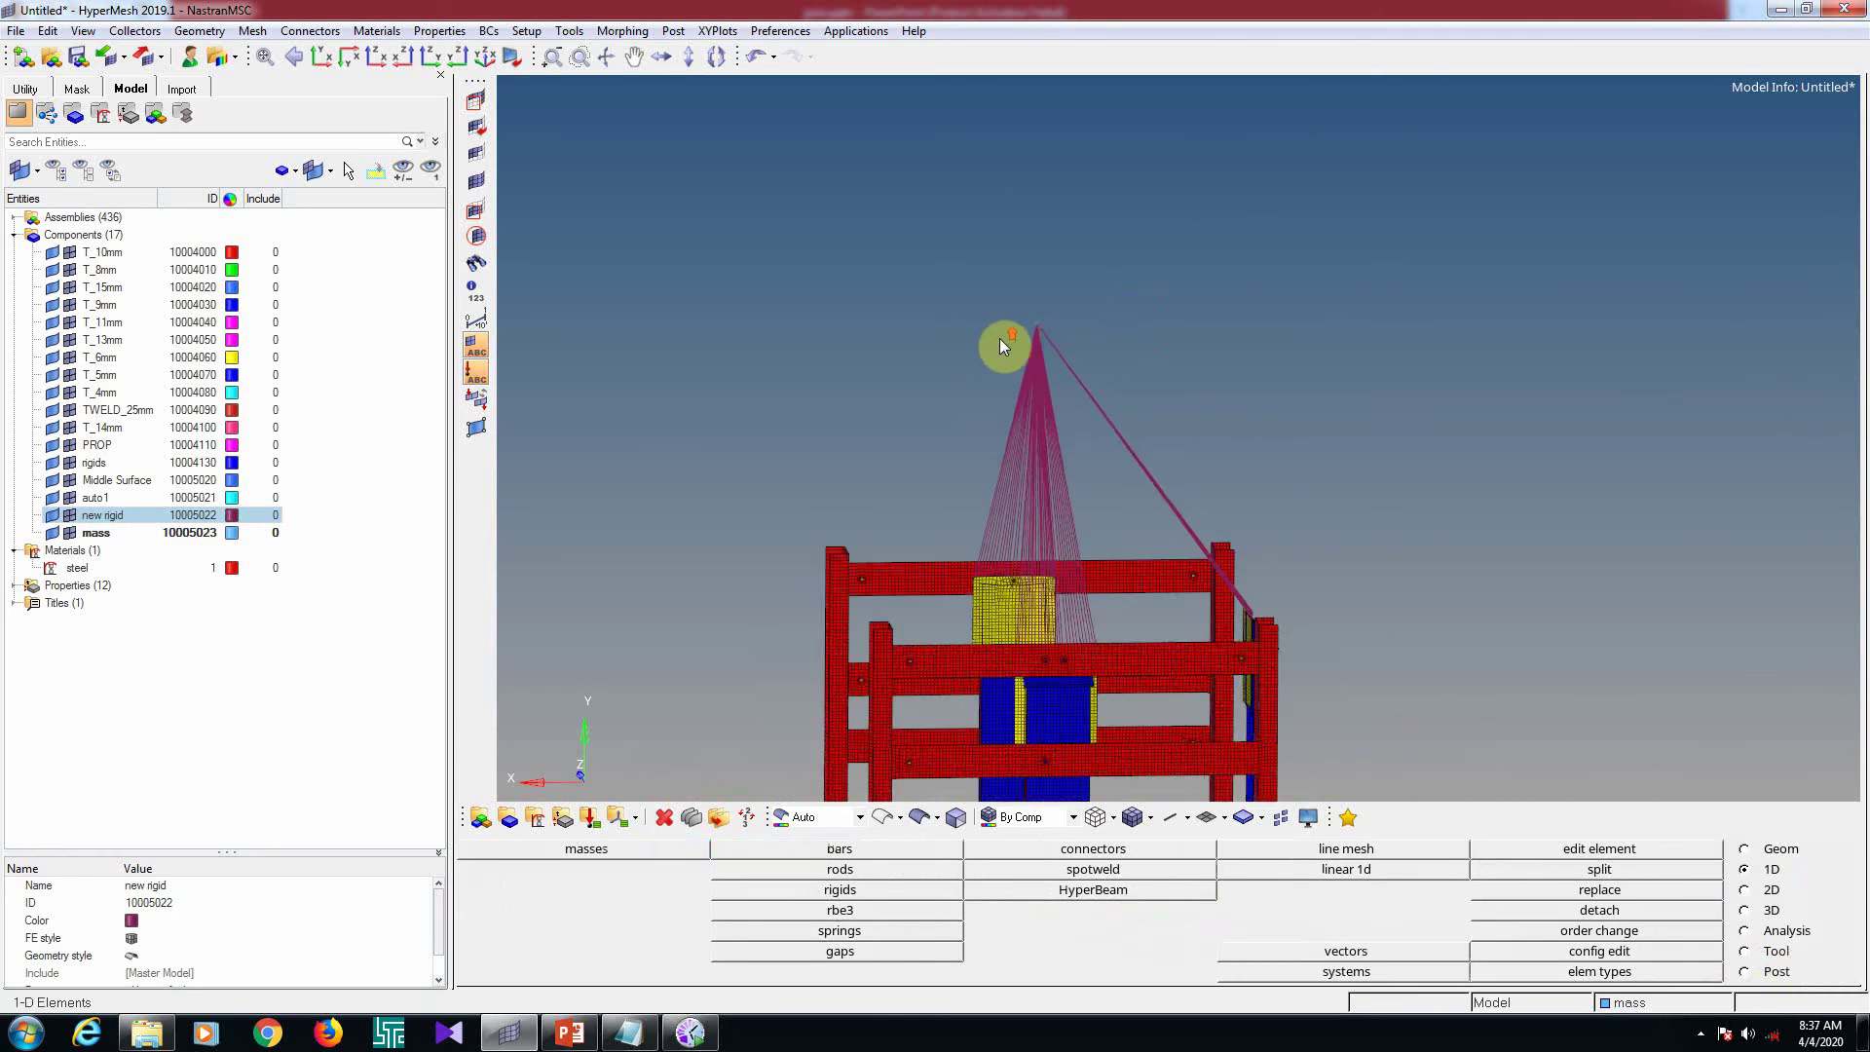
Calculate the total mass of the component holding the CONM2 element at the rigid's apex
left_click_drag(1066, 482, 1164, 570, "ctrl")
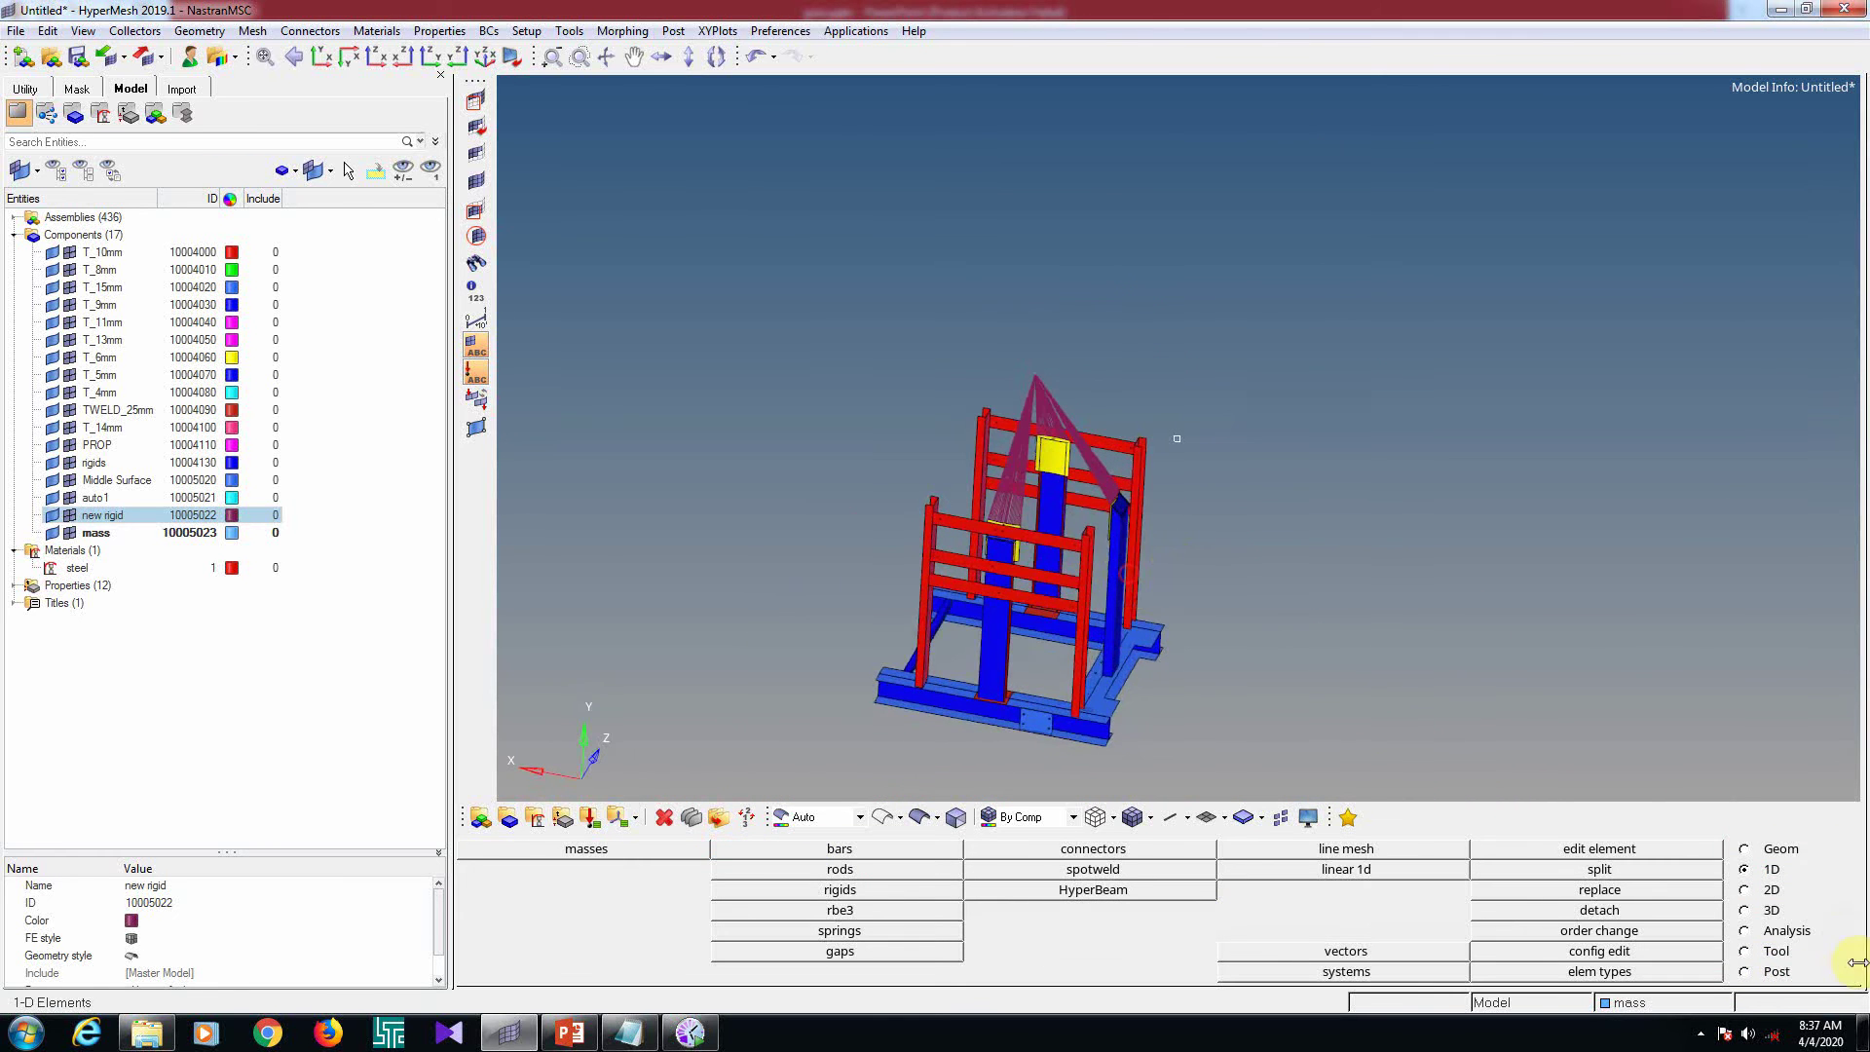
left_click(1745, 953)
left_click(1558, 908)
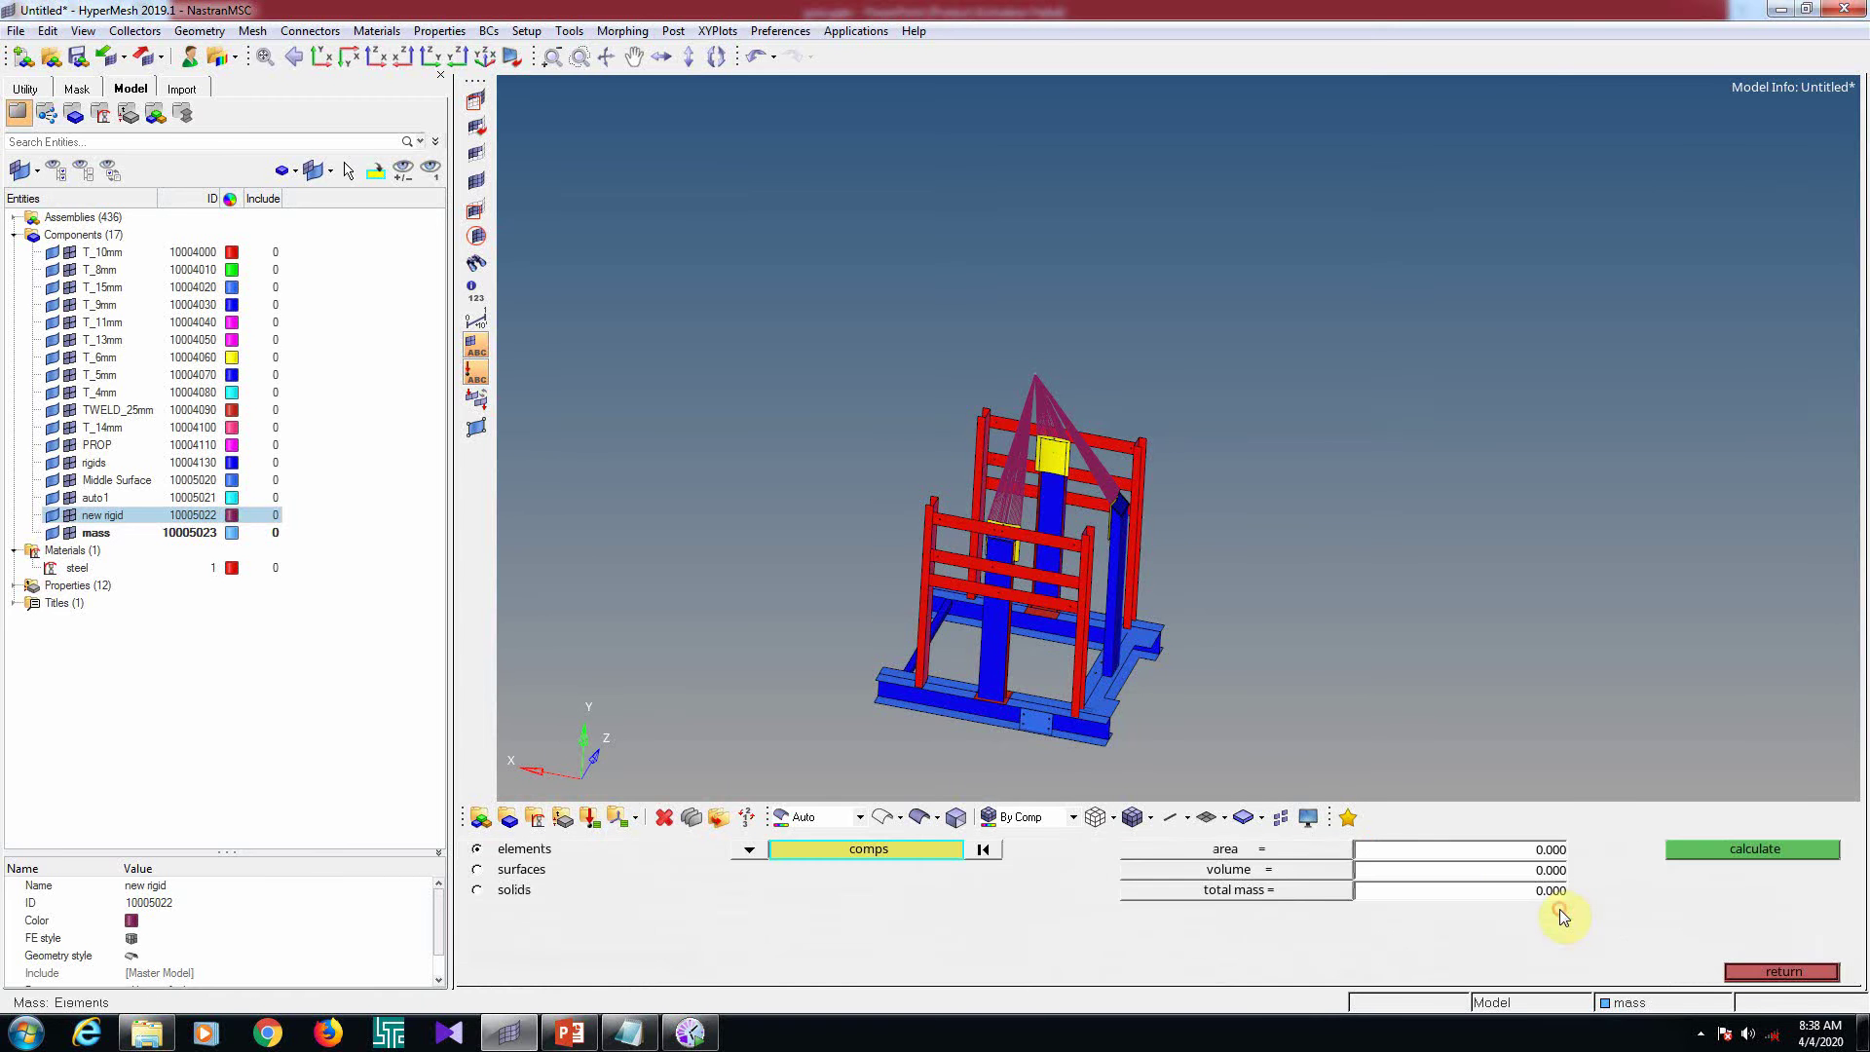
scroll(1046, 383, "up", 7, "ctrl")
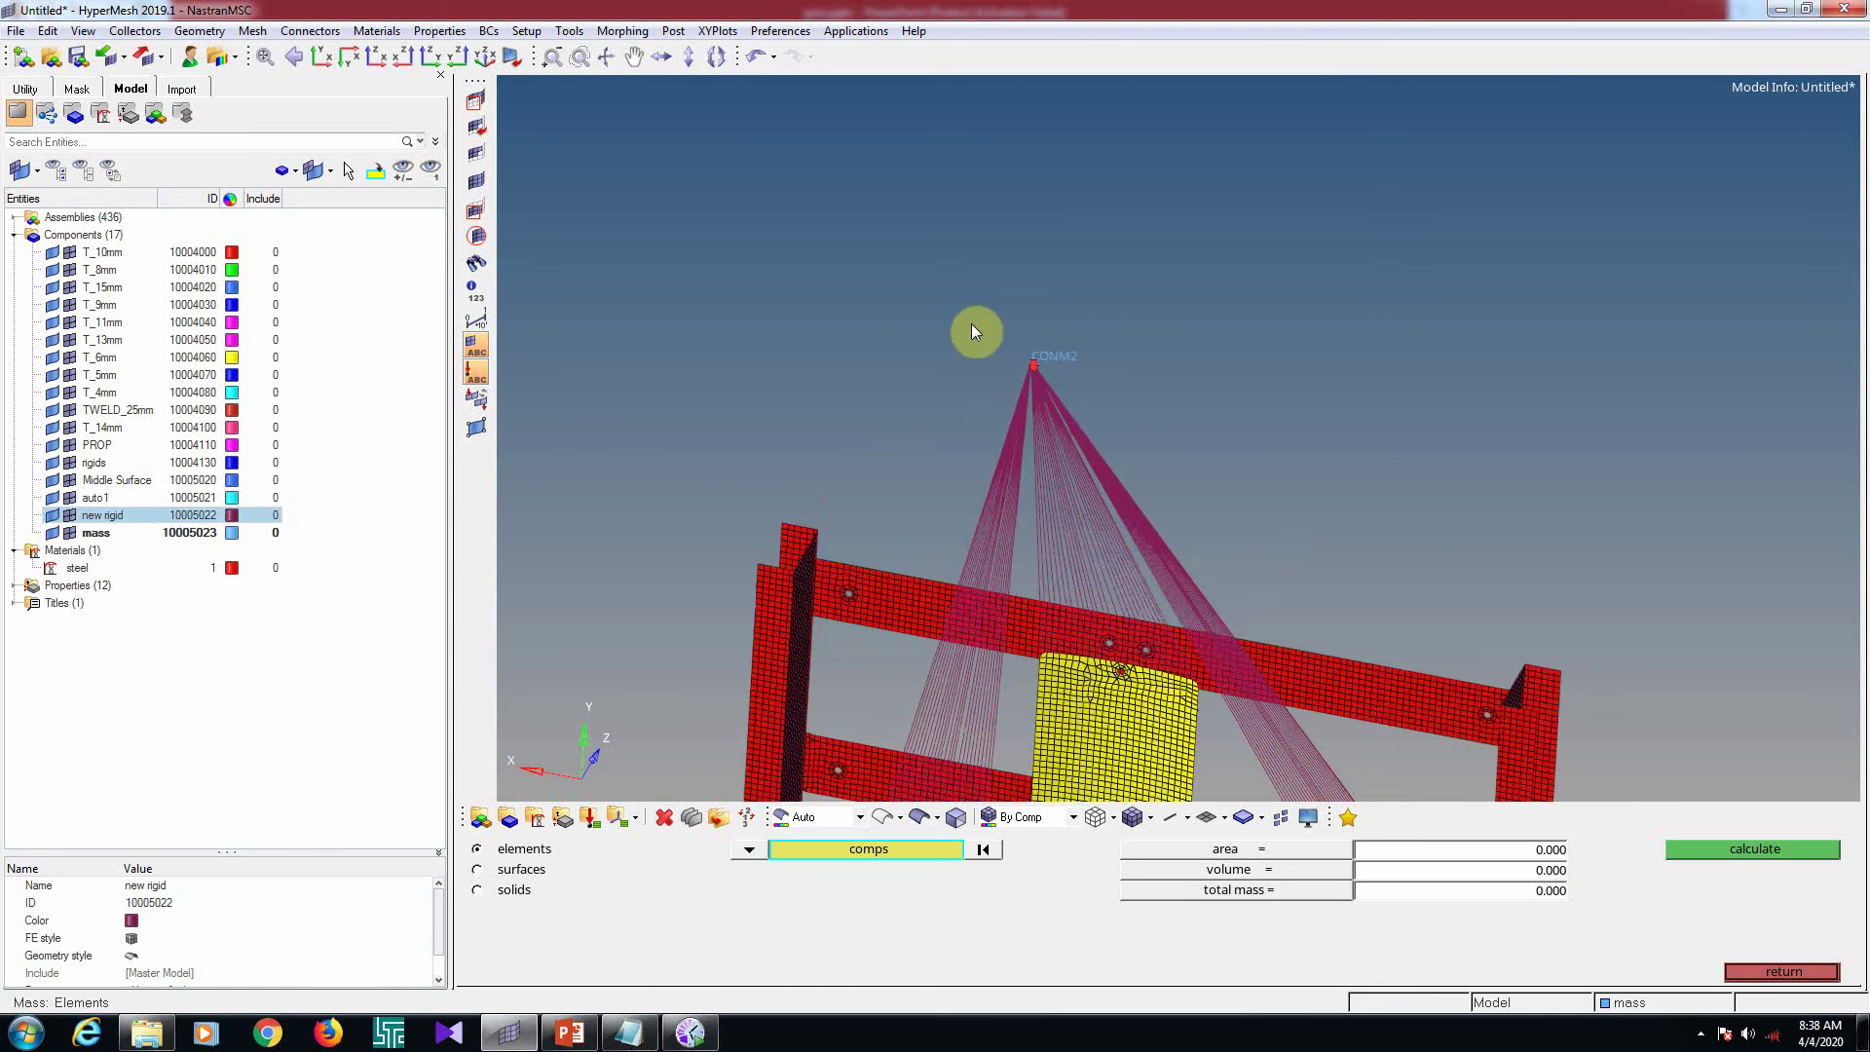
left_click_drag(961, 302, 1142, 394, "shift")
left_click(1766, 850)
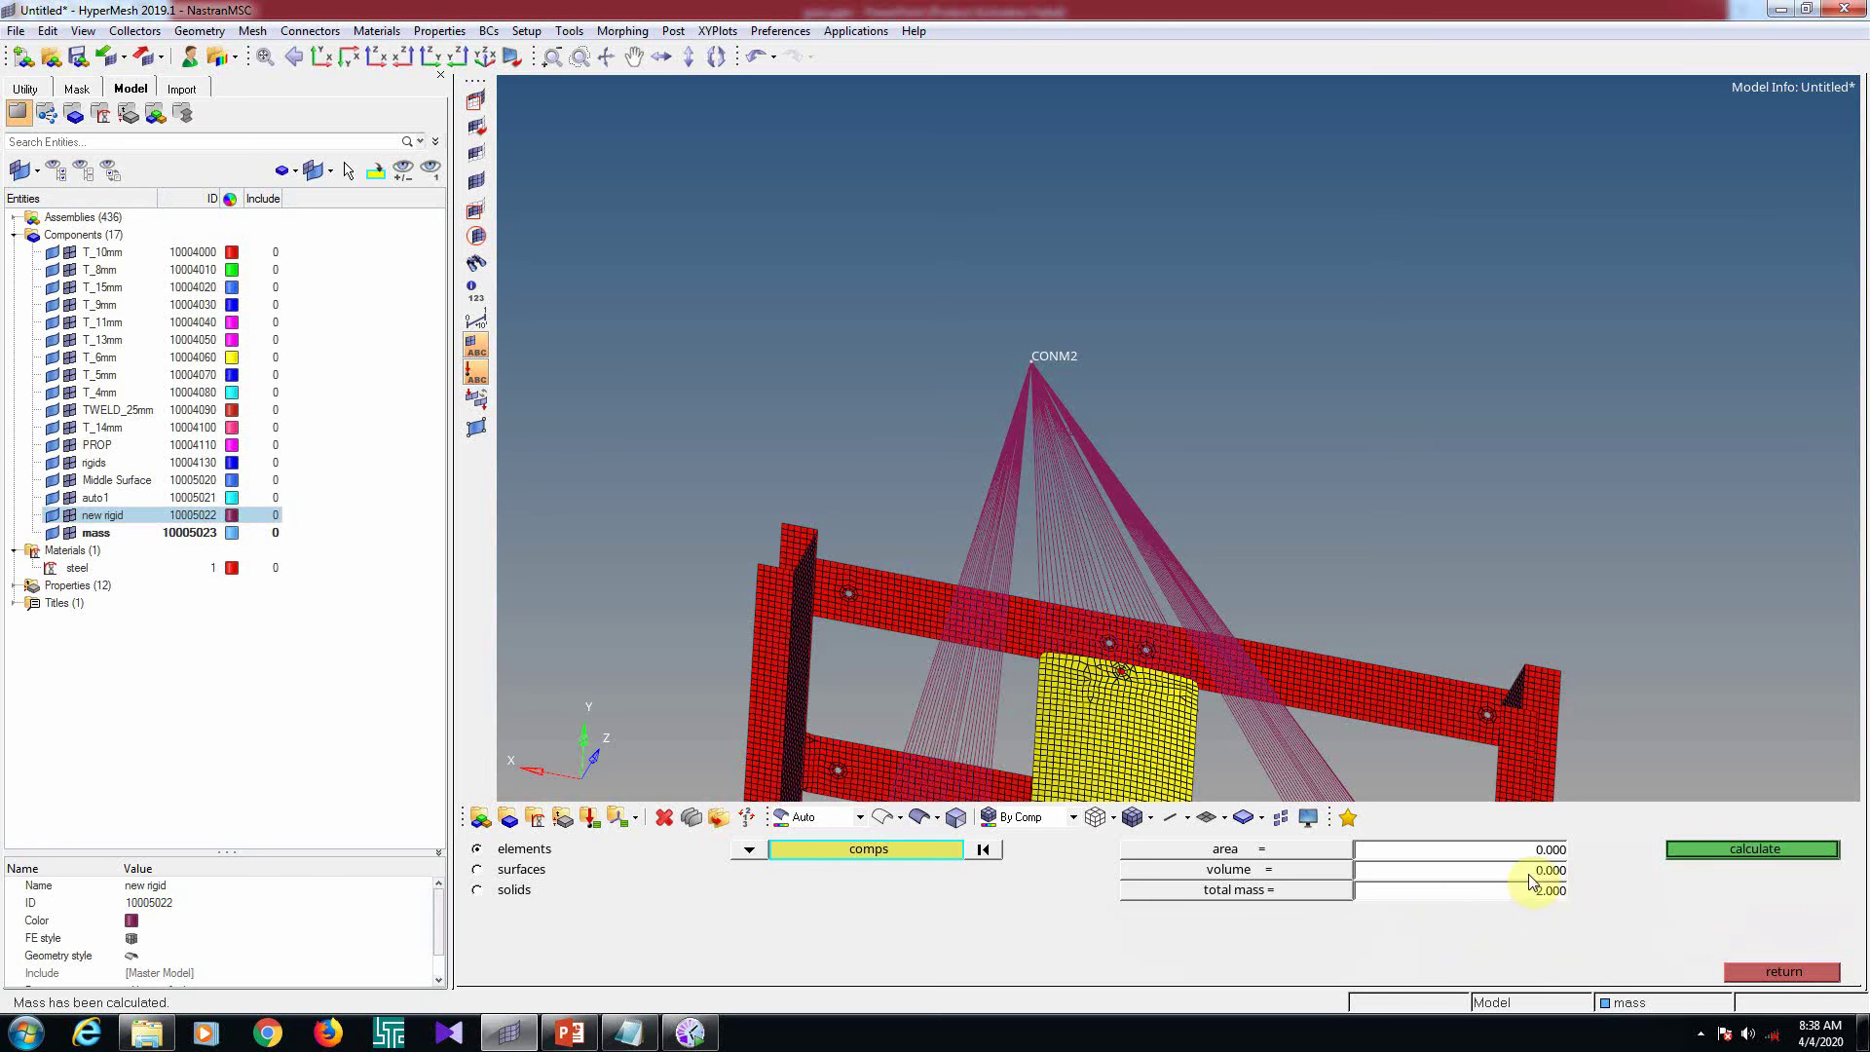
left_click(1770, 971)
scroll(1106, 415, "down", 8, "ctrl")
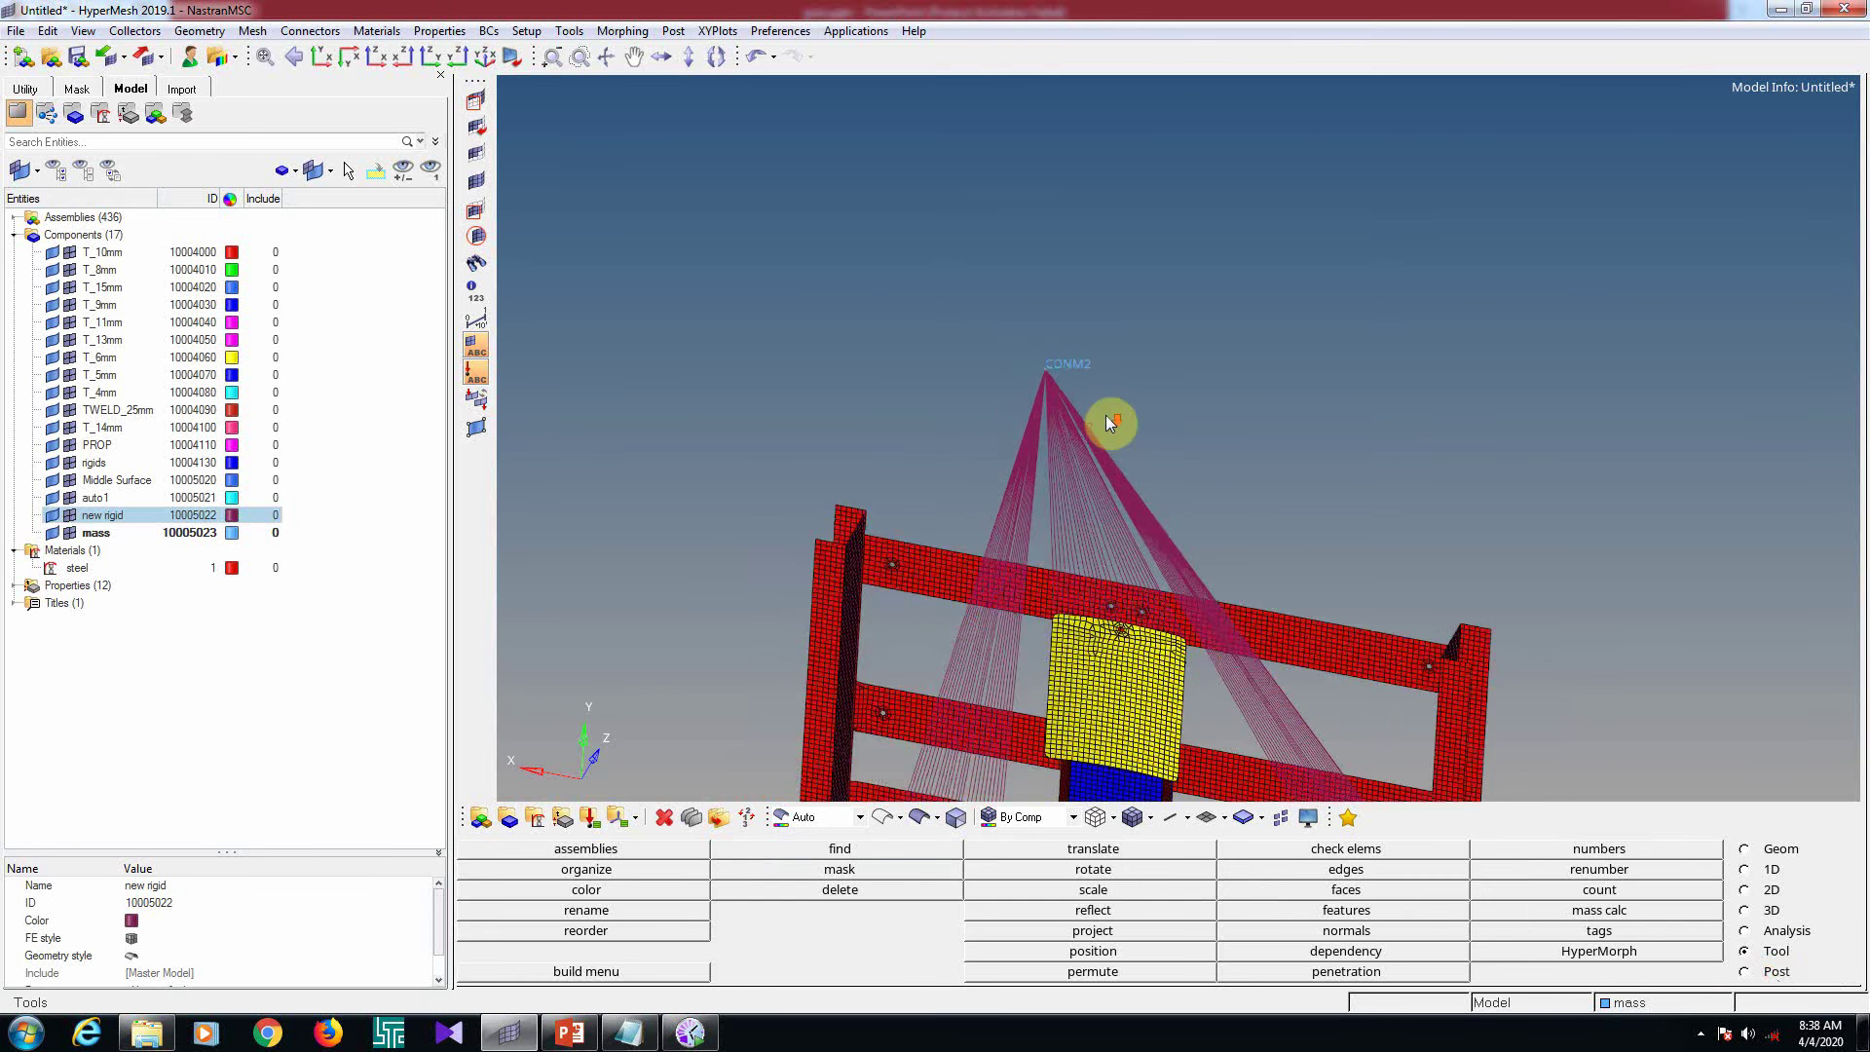
left_click_drag(1106, 417, 1089, 634, "ctrl")
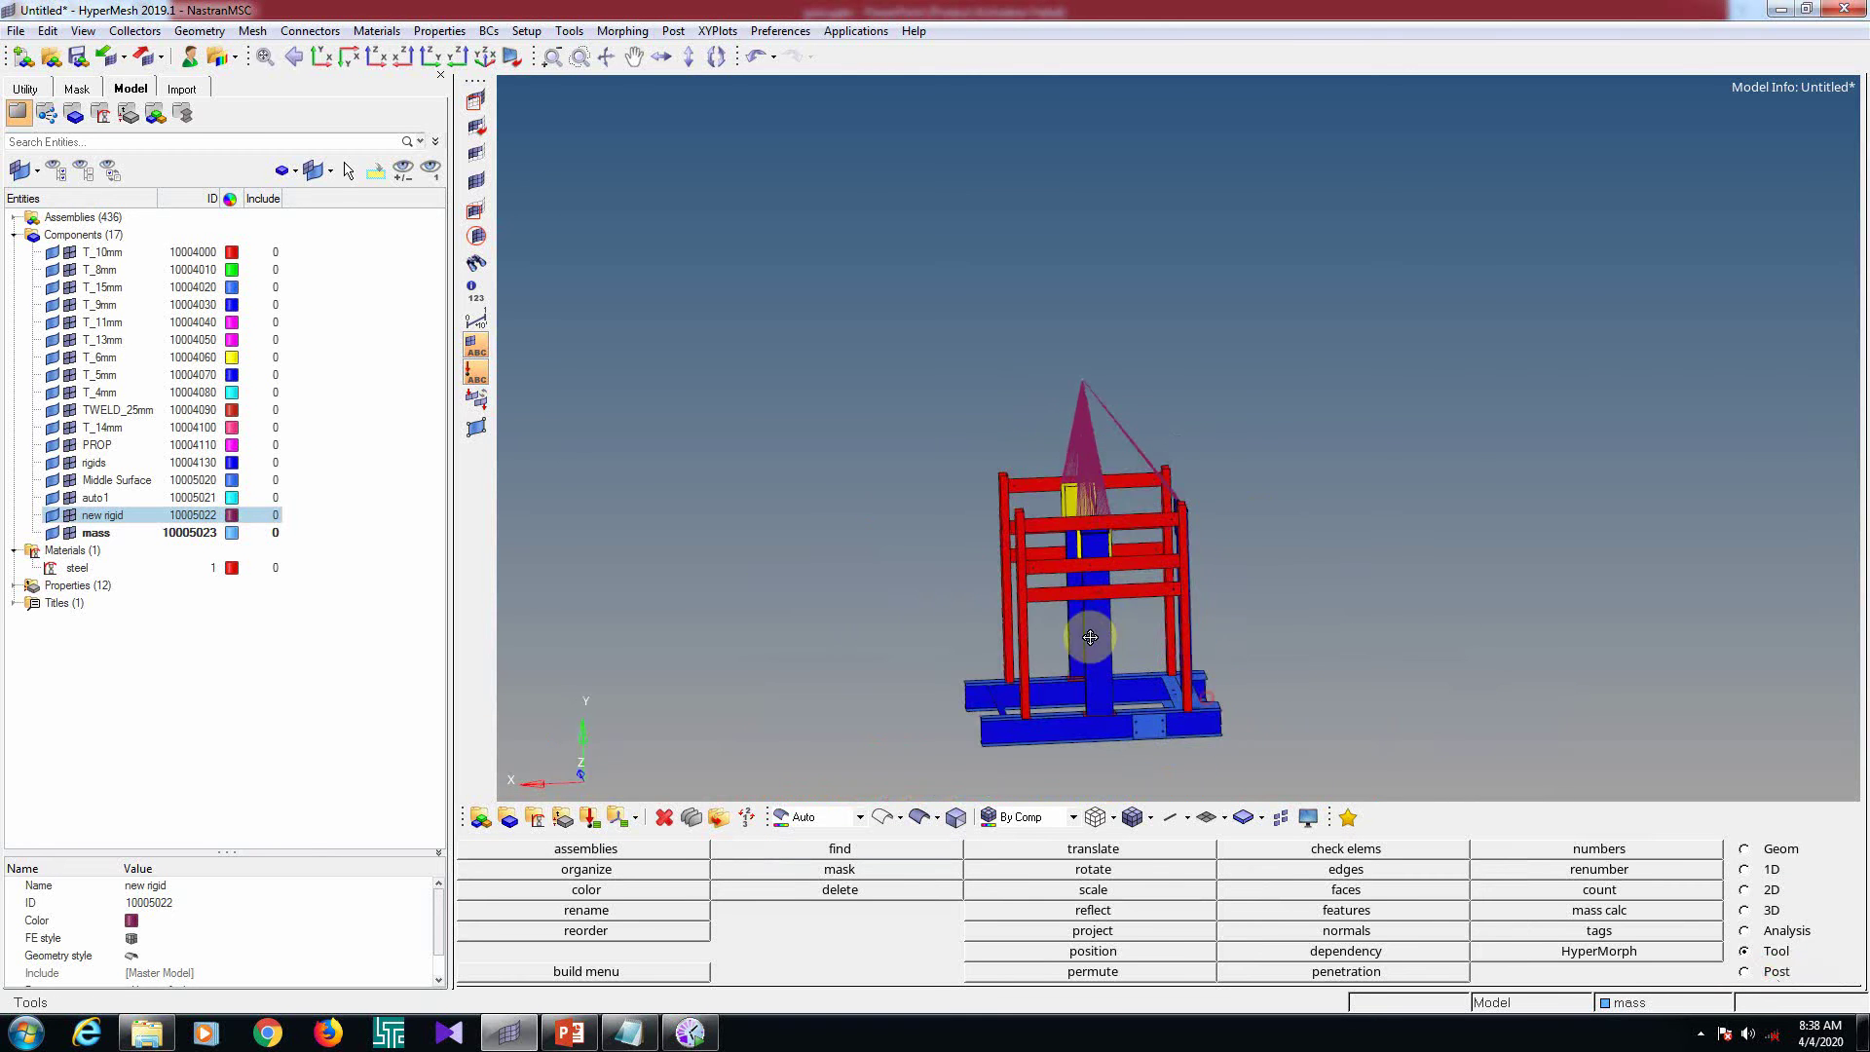
Create a load collector named "cons" with no card image
left_click(589, 820)
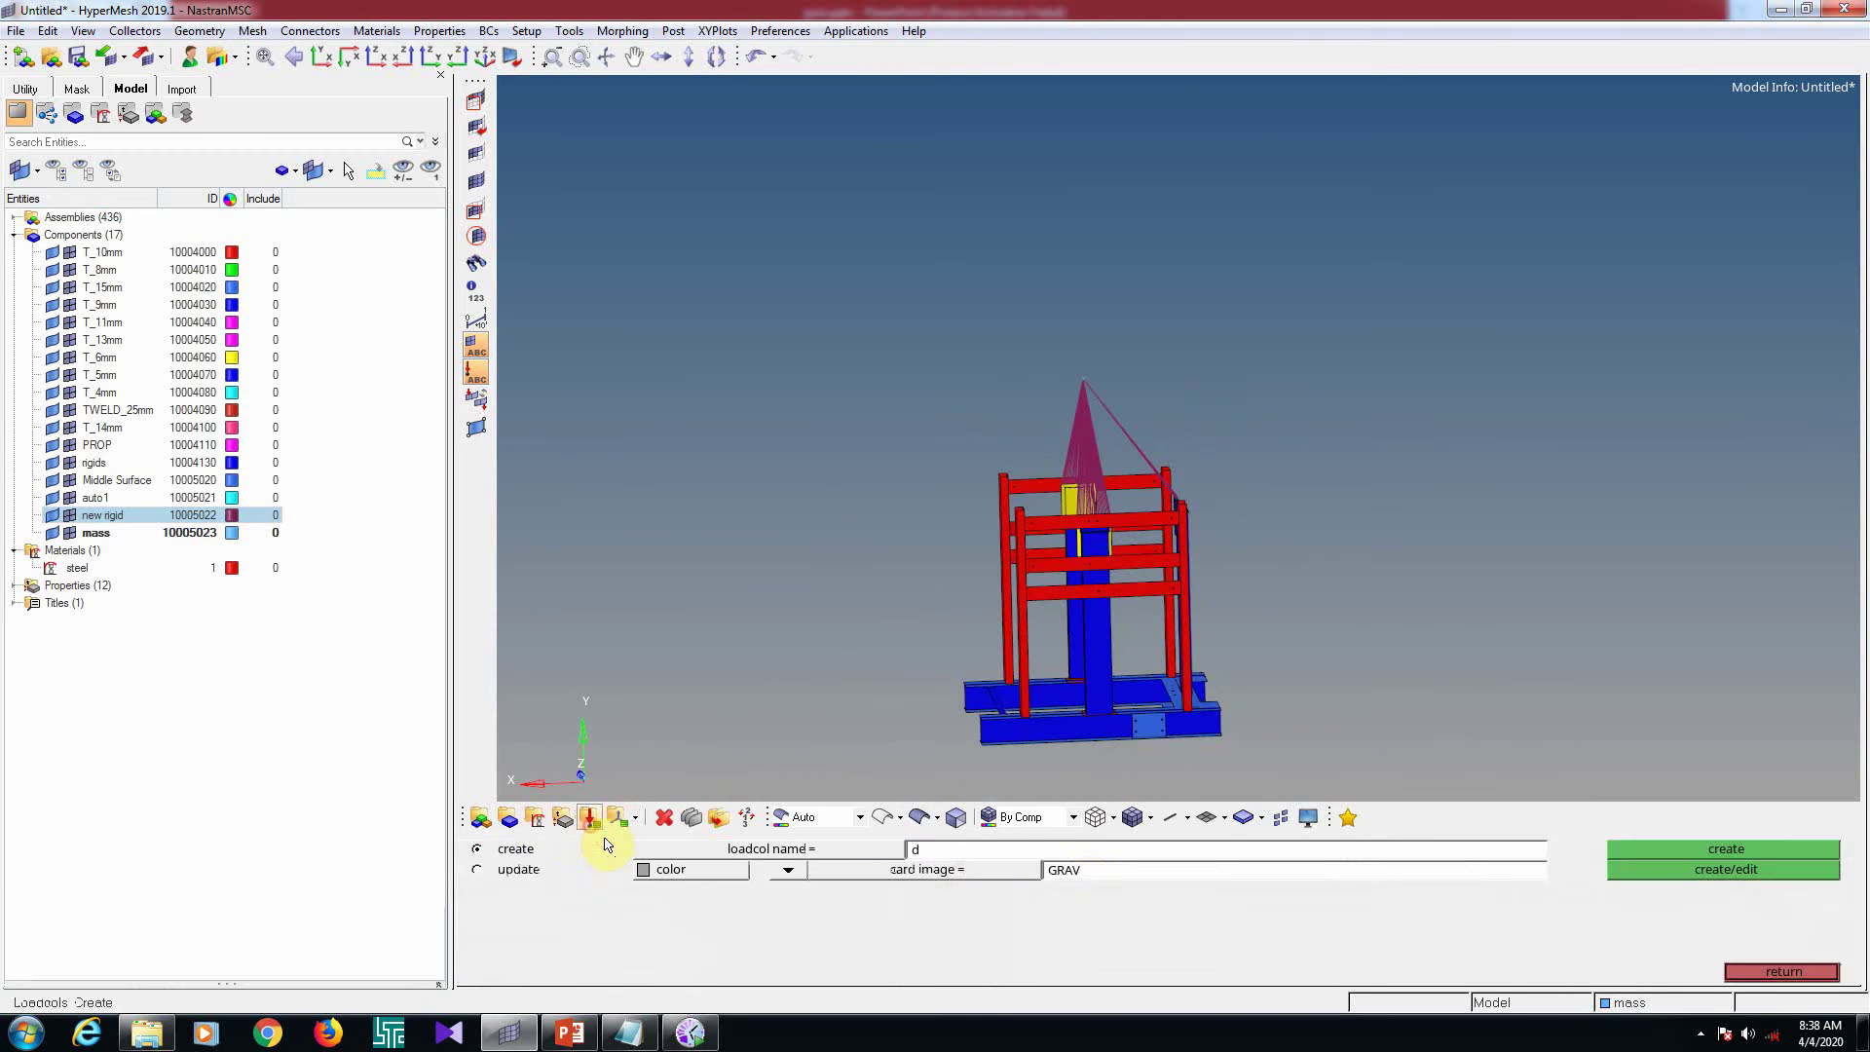
left_click(1032, 855)
type("cons_")
left_click(935, 871)
left_click(783, 872)
left_click(767, 887)
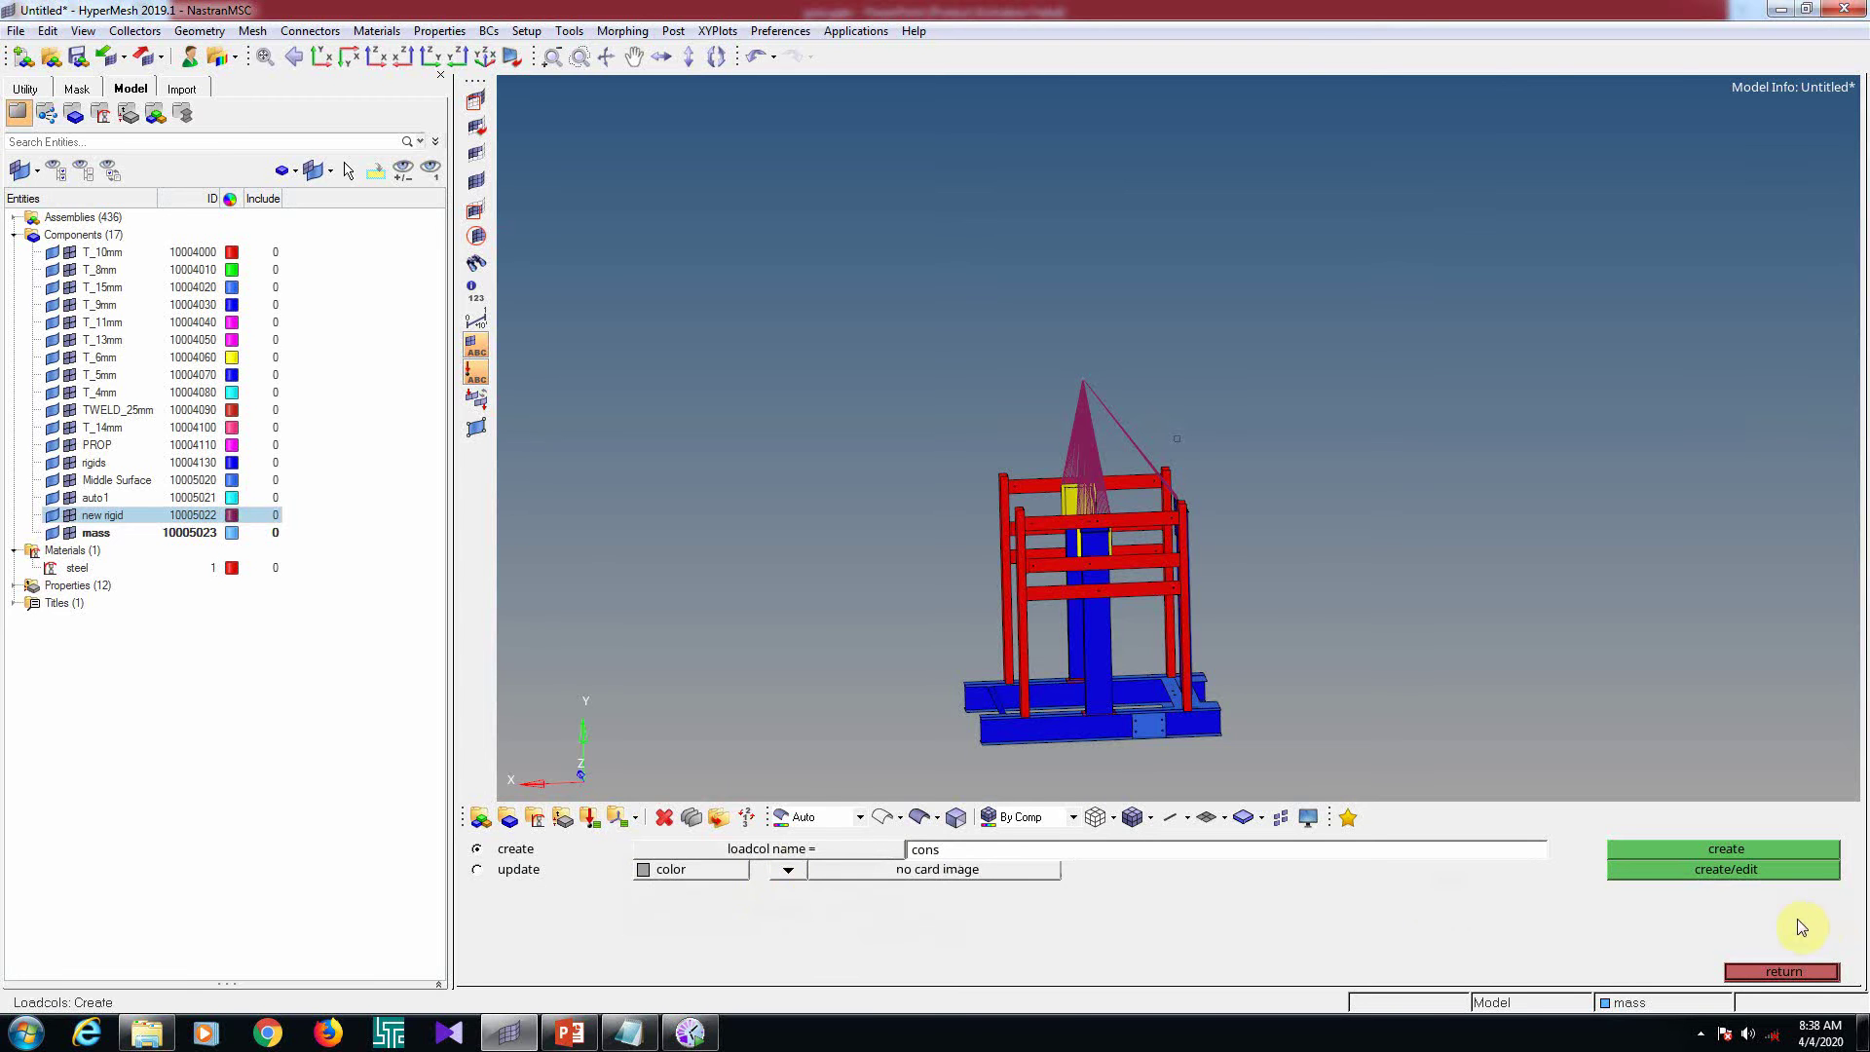
left_click(1727, 848)
left_click_drag(1354, 635, 1192, 216, "ctrl")
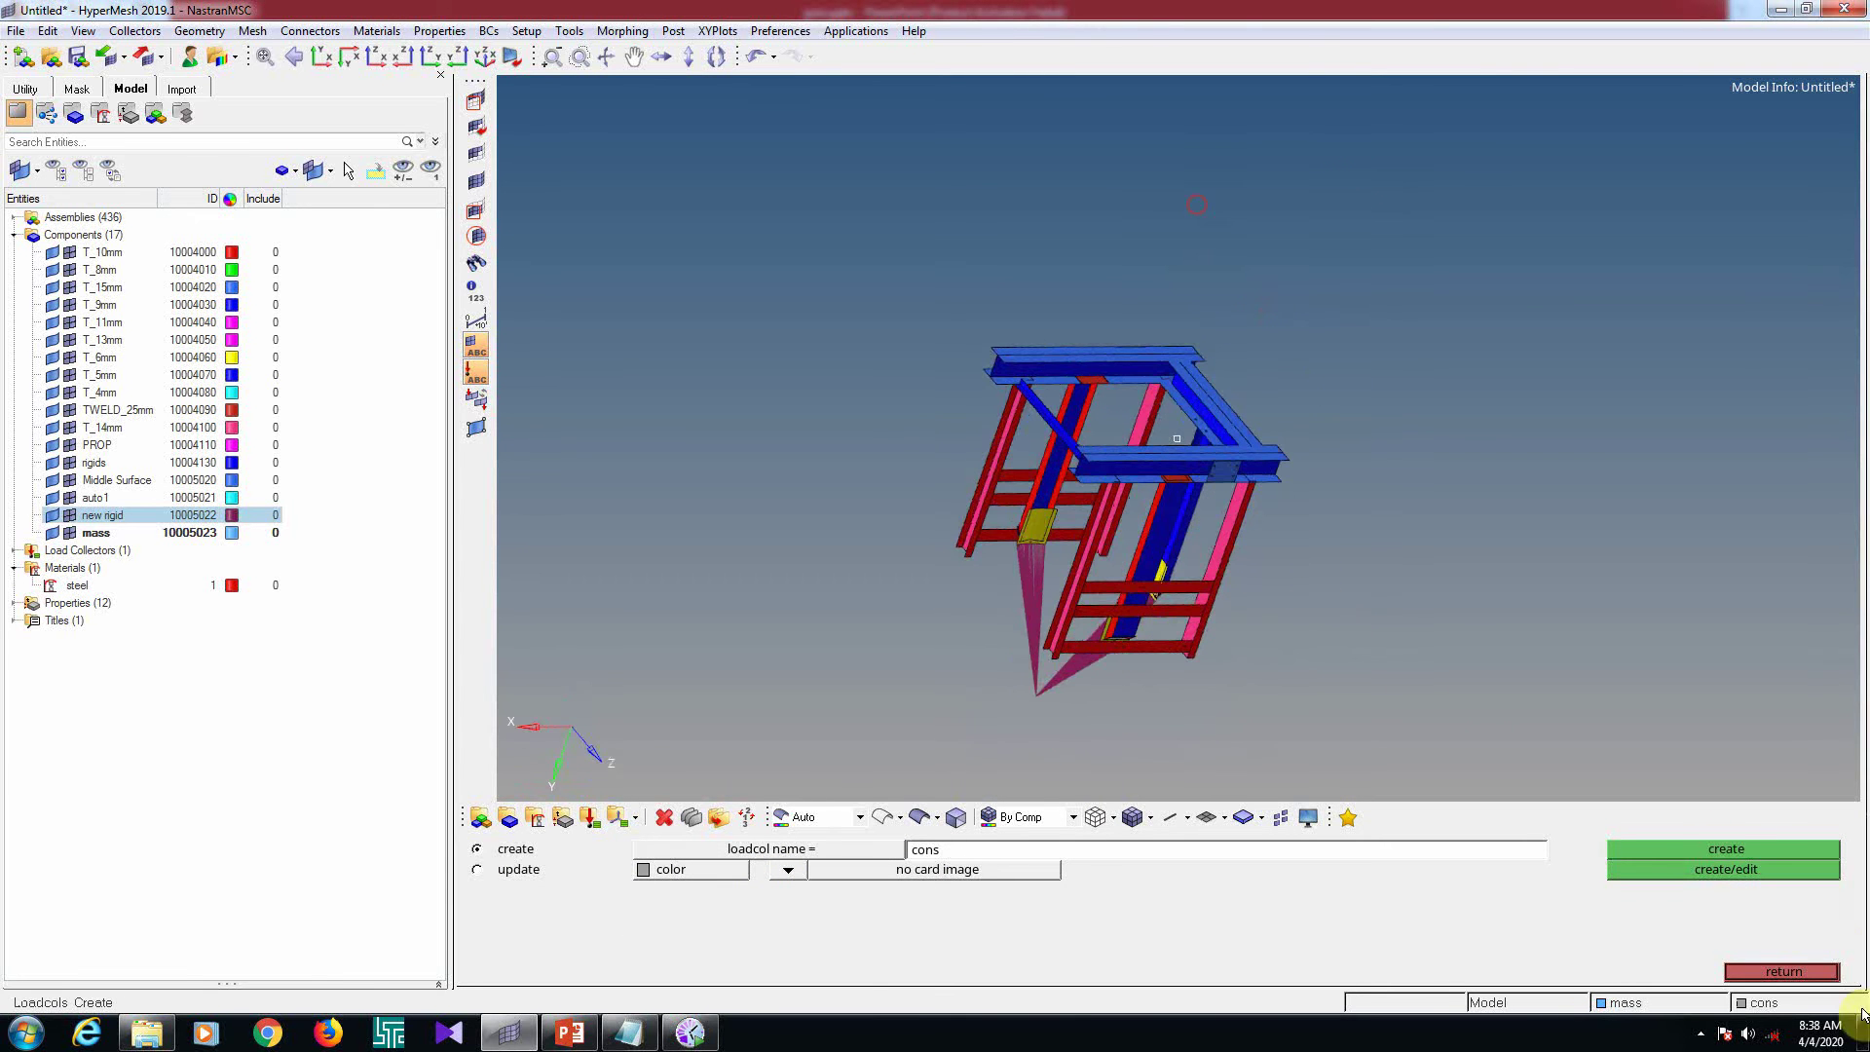
left_click(1788, 972)
scroll(1235, 464, "up", 5)
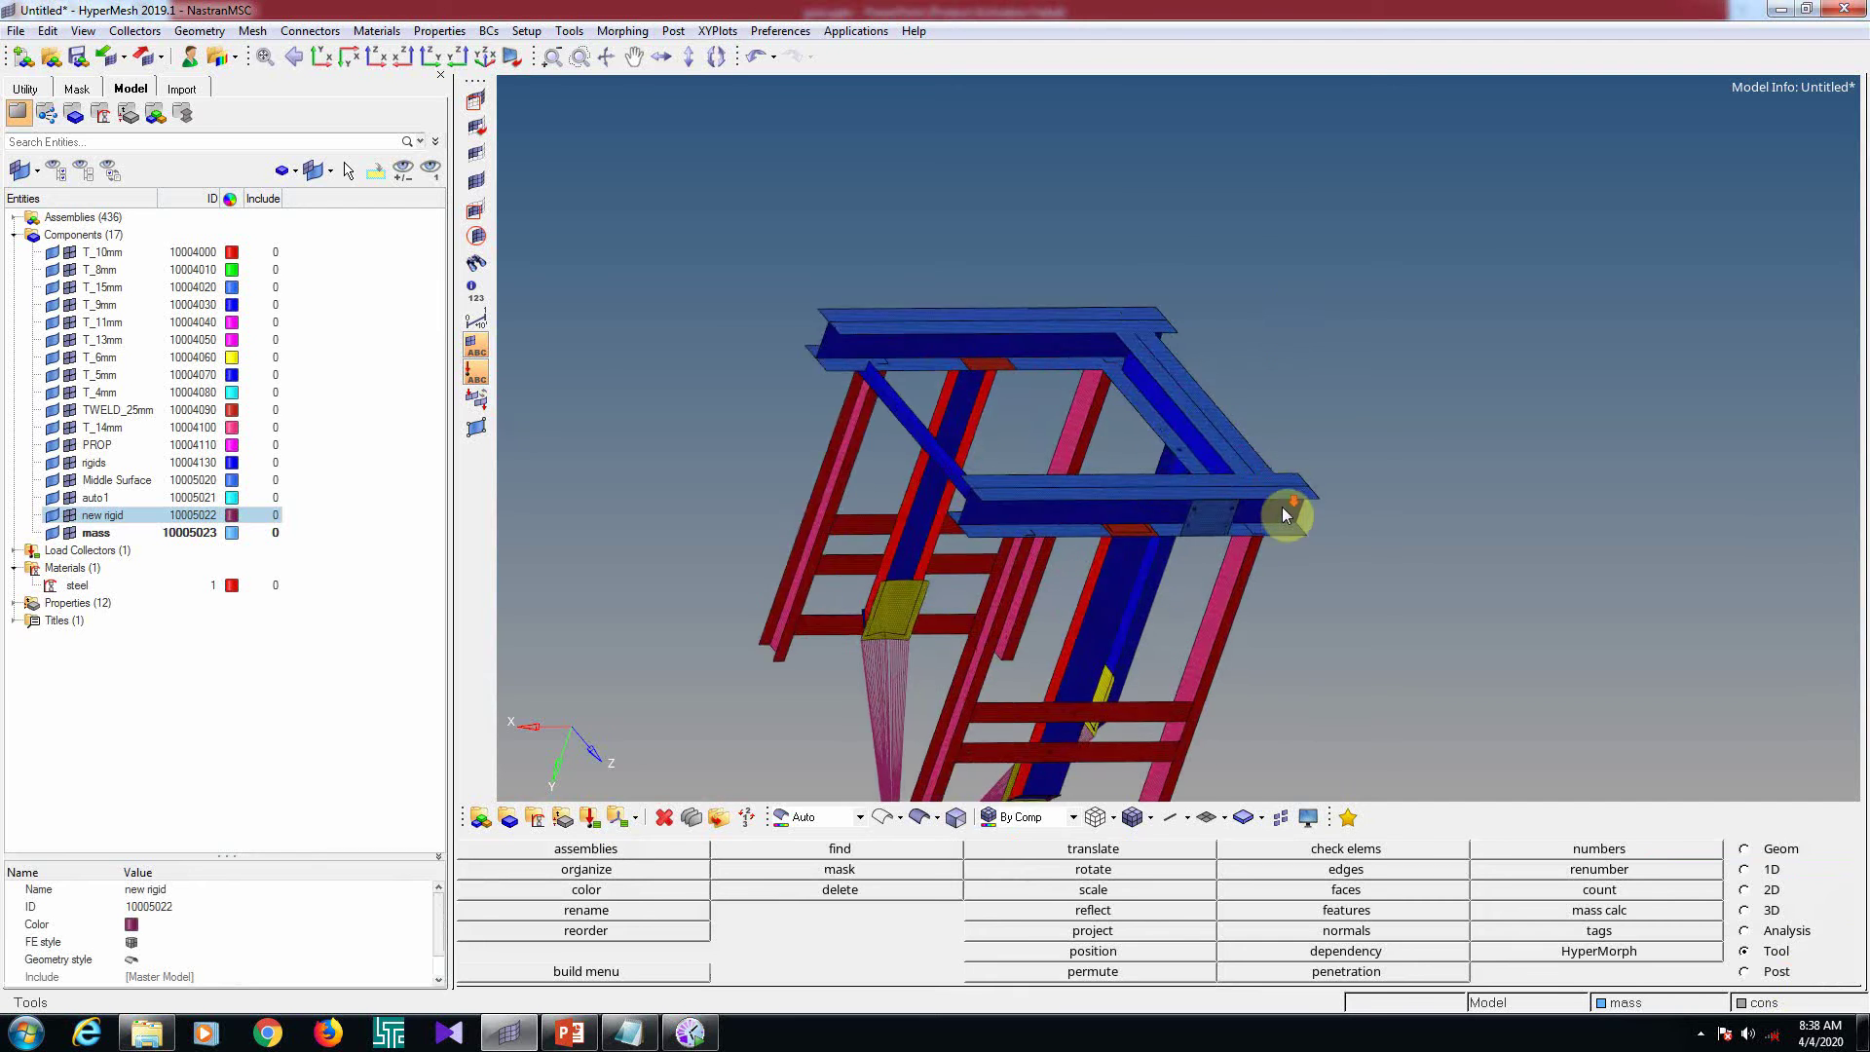
scroll(1287, 487, "up", 2)
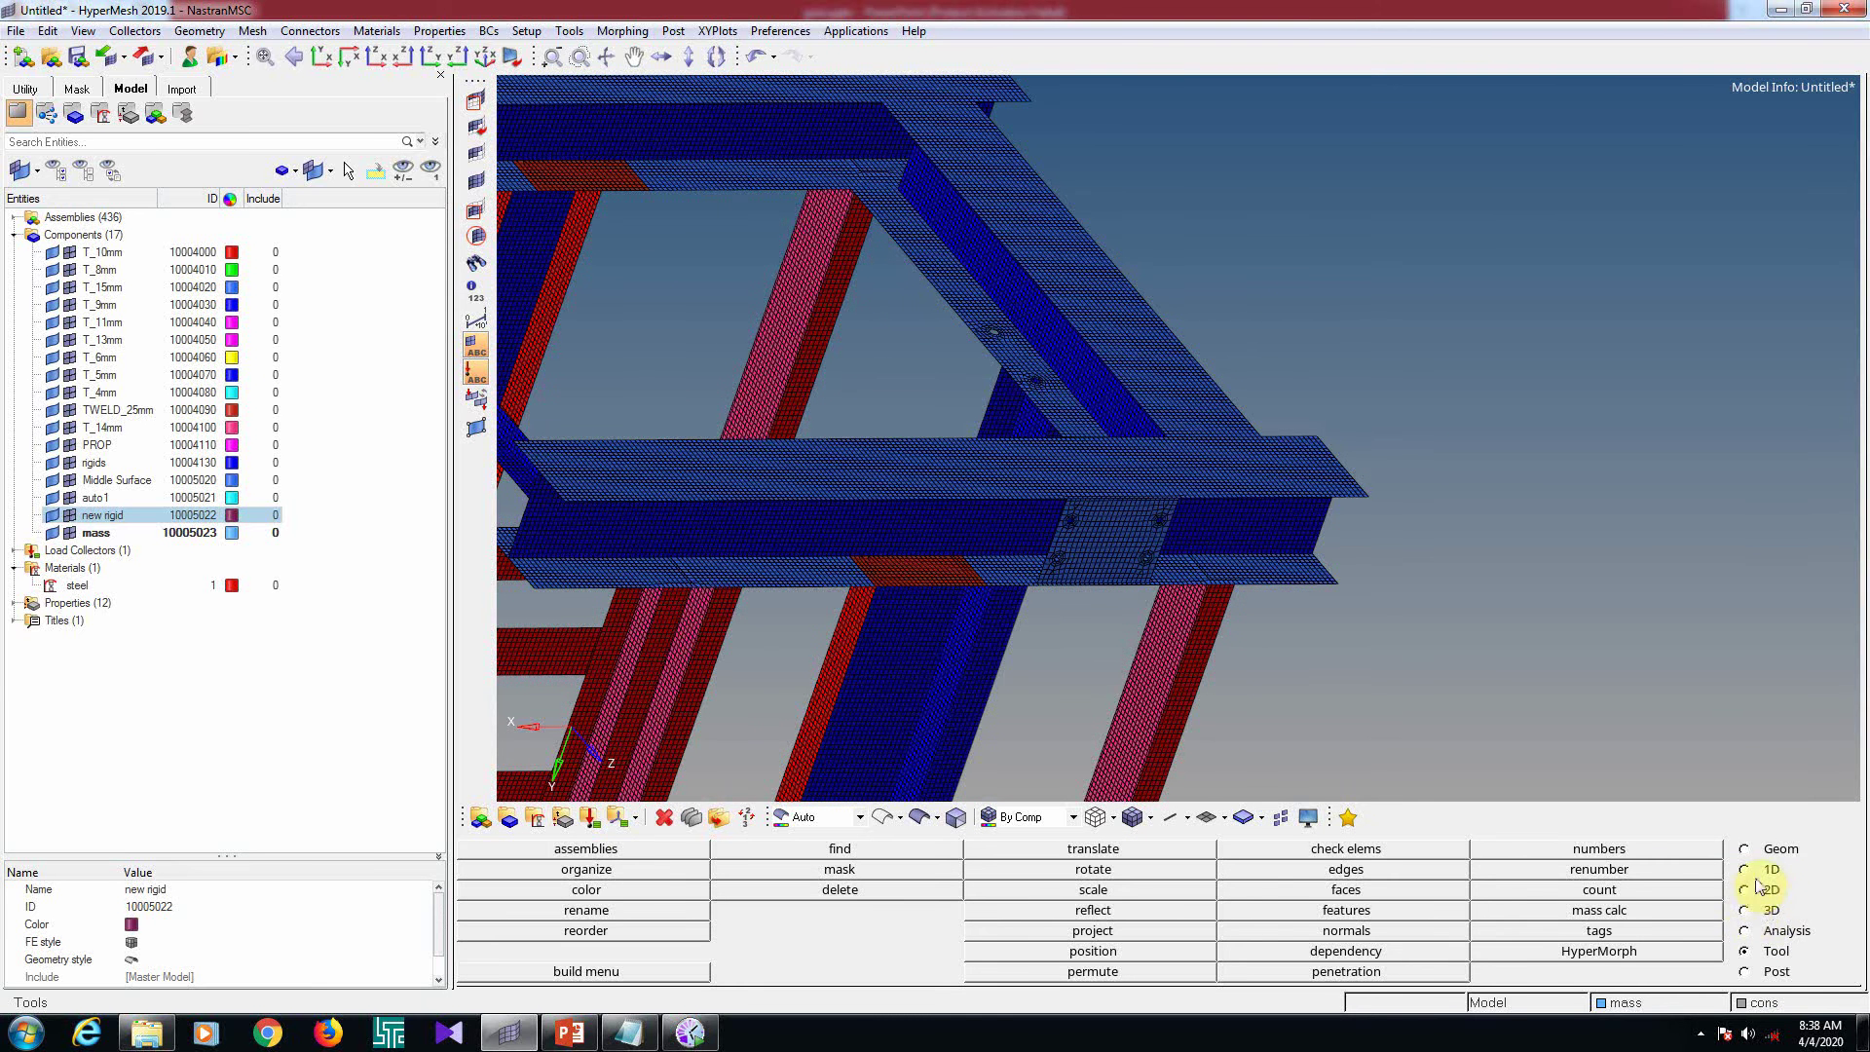
left_click(1744, 931)
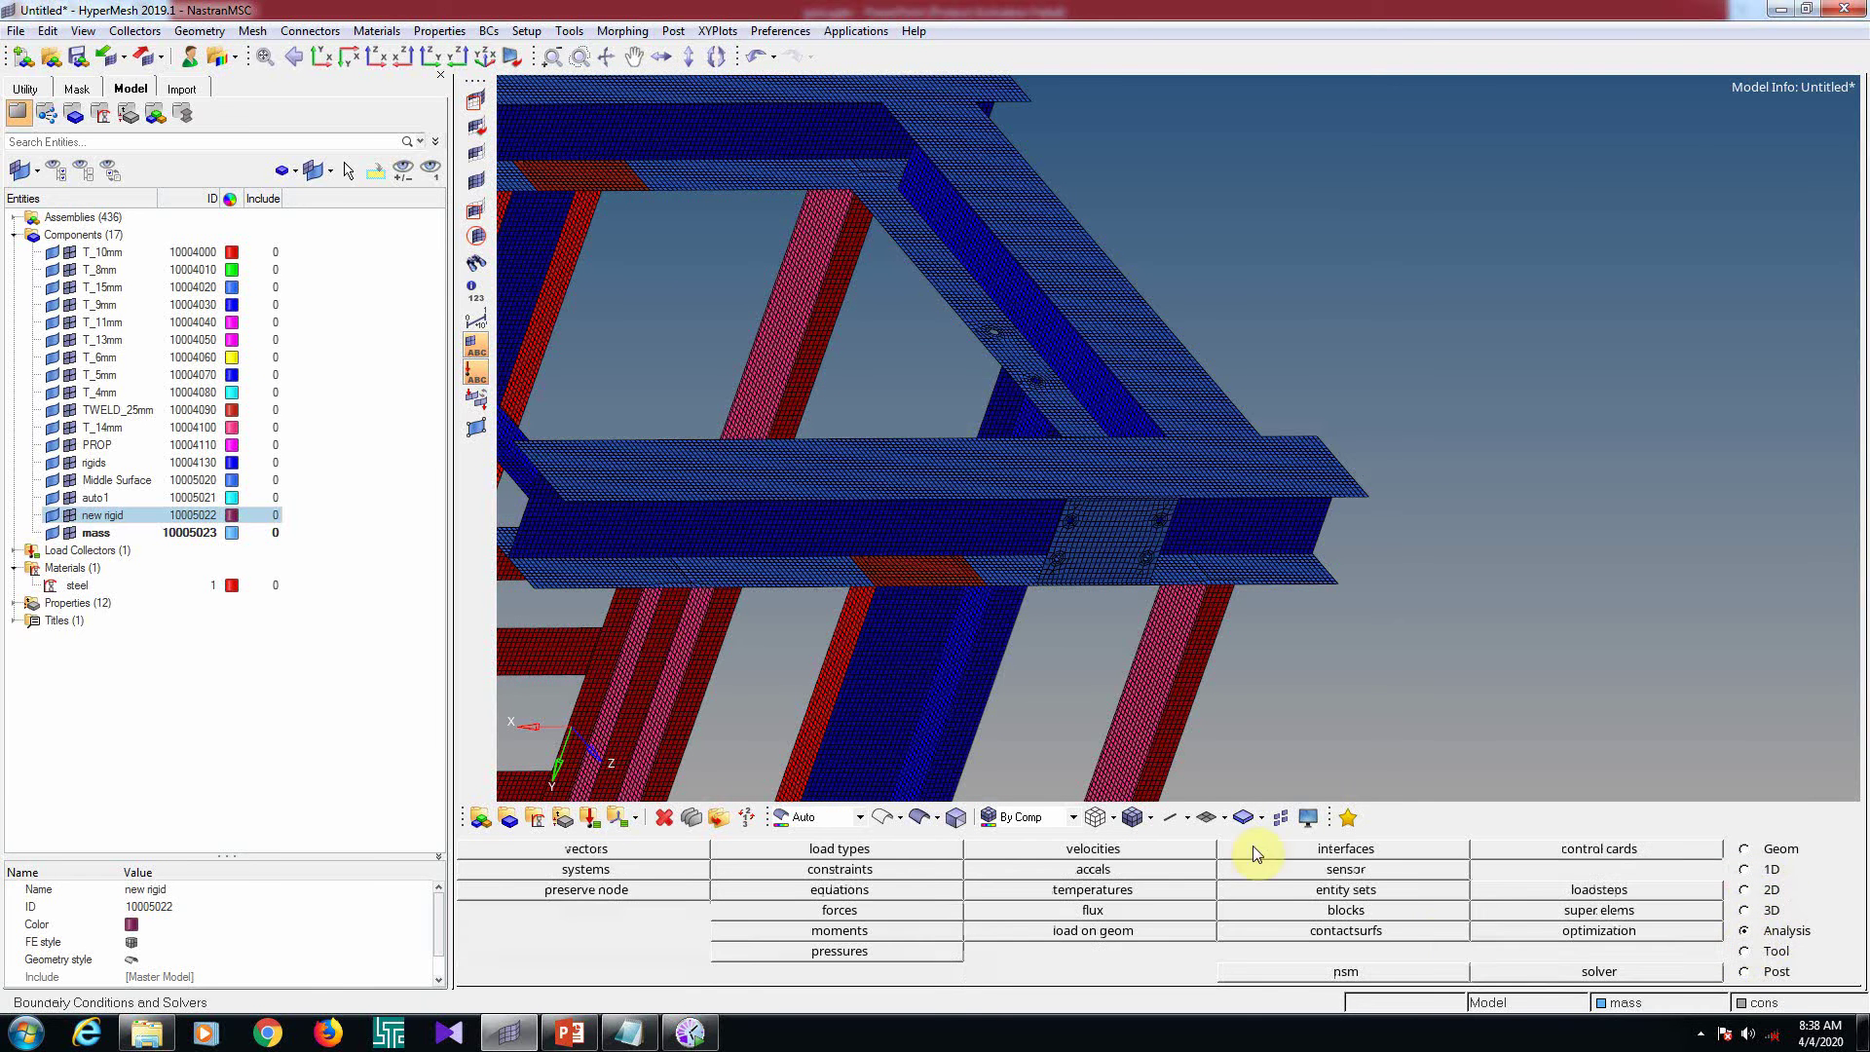
left_click(840, 869)
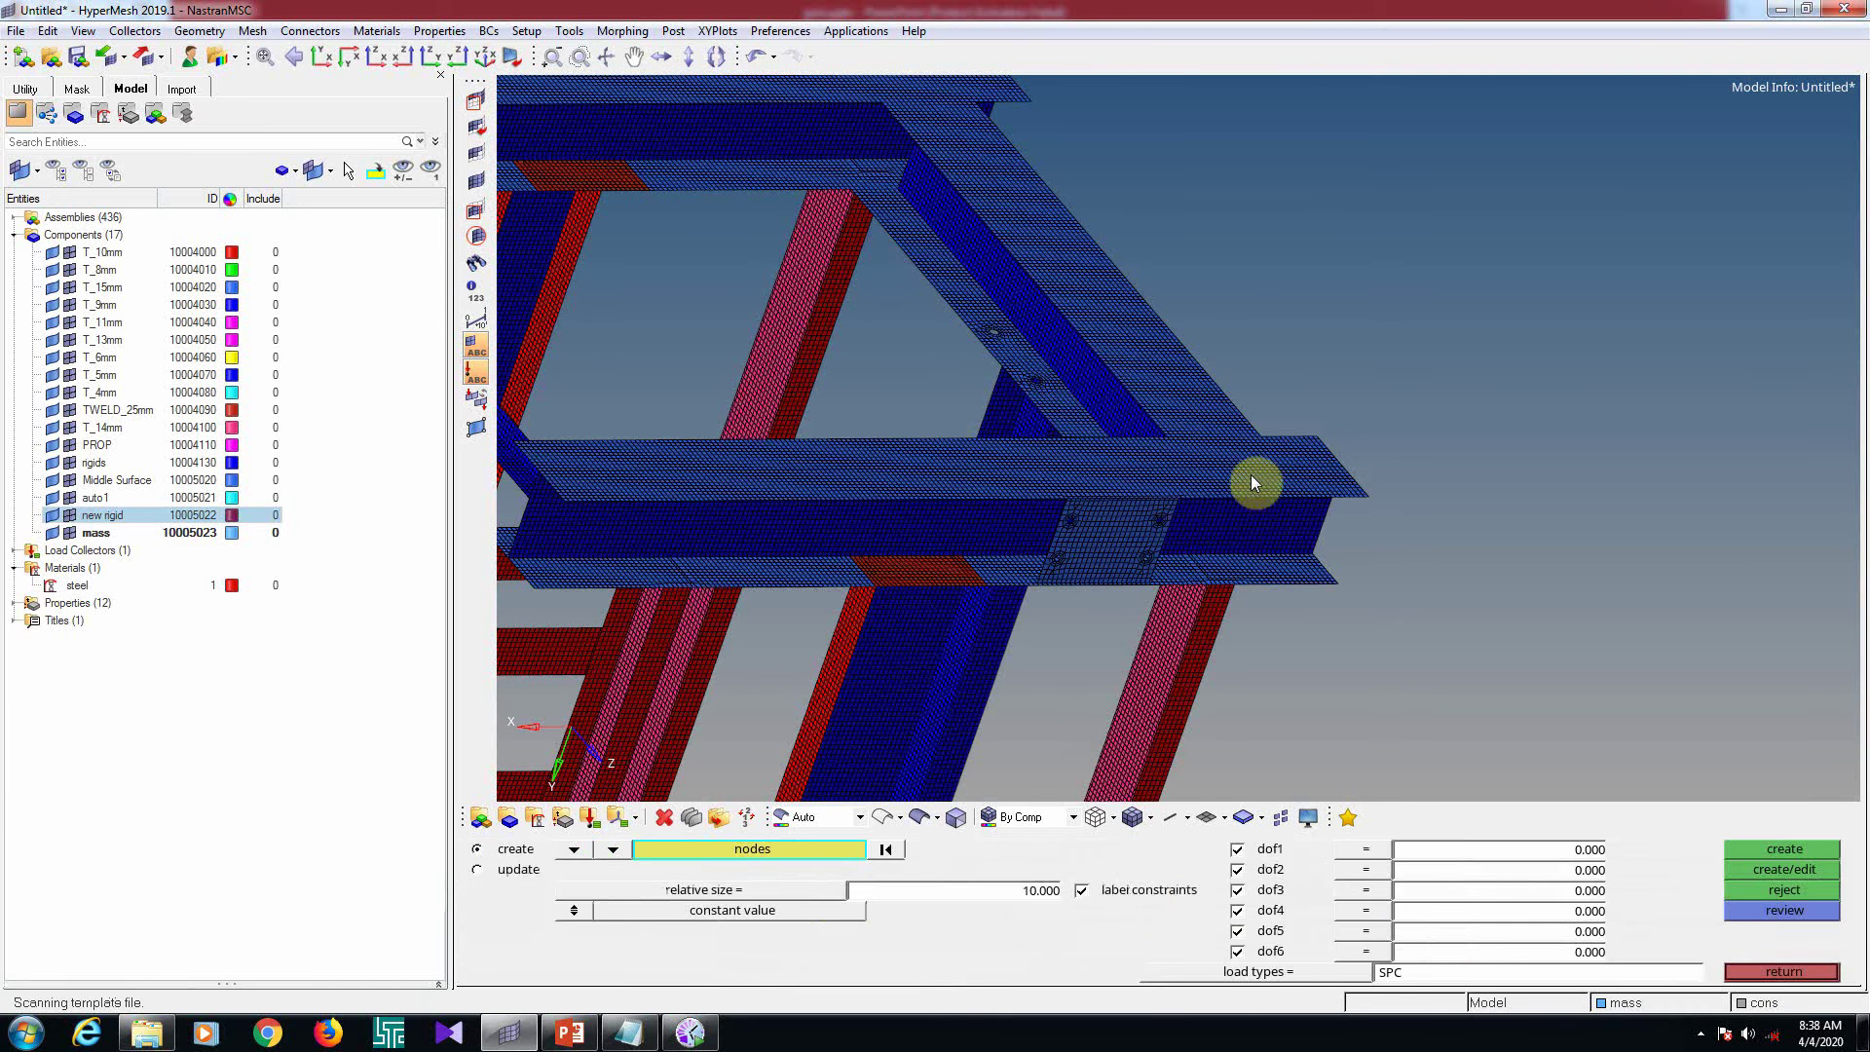
left_click(1253, 473)
scroll(1149, 387, "down", 3, "ctrl")
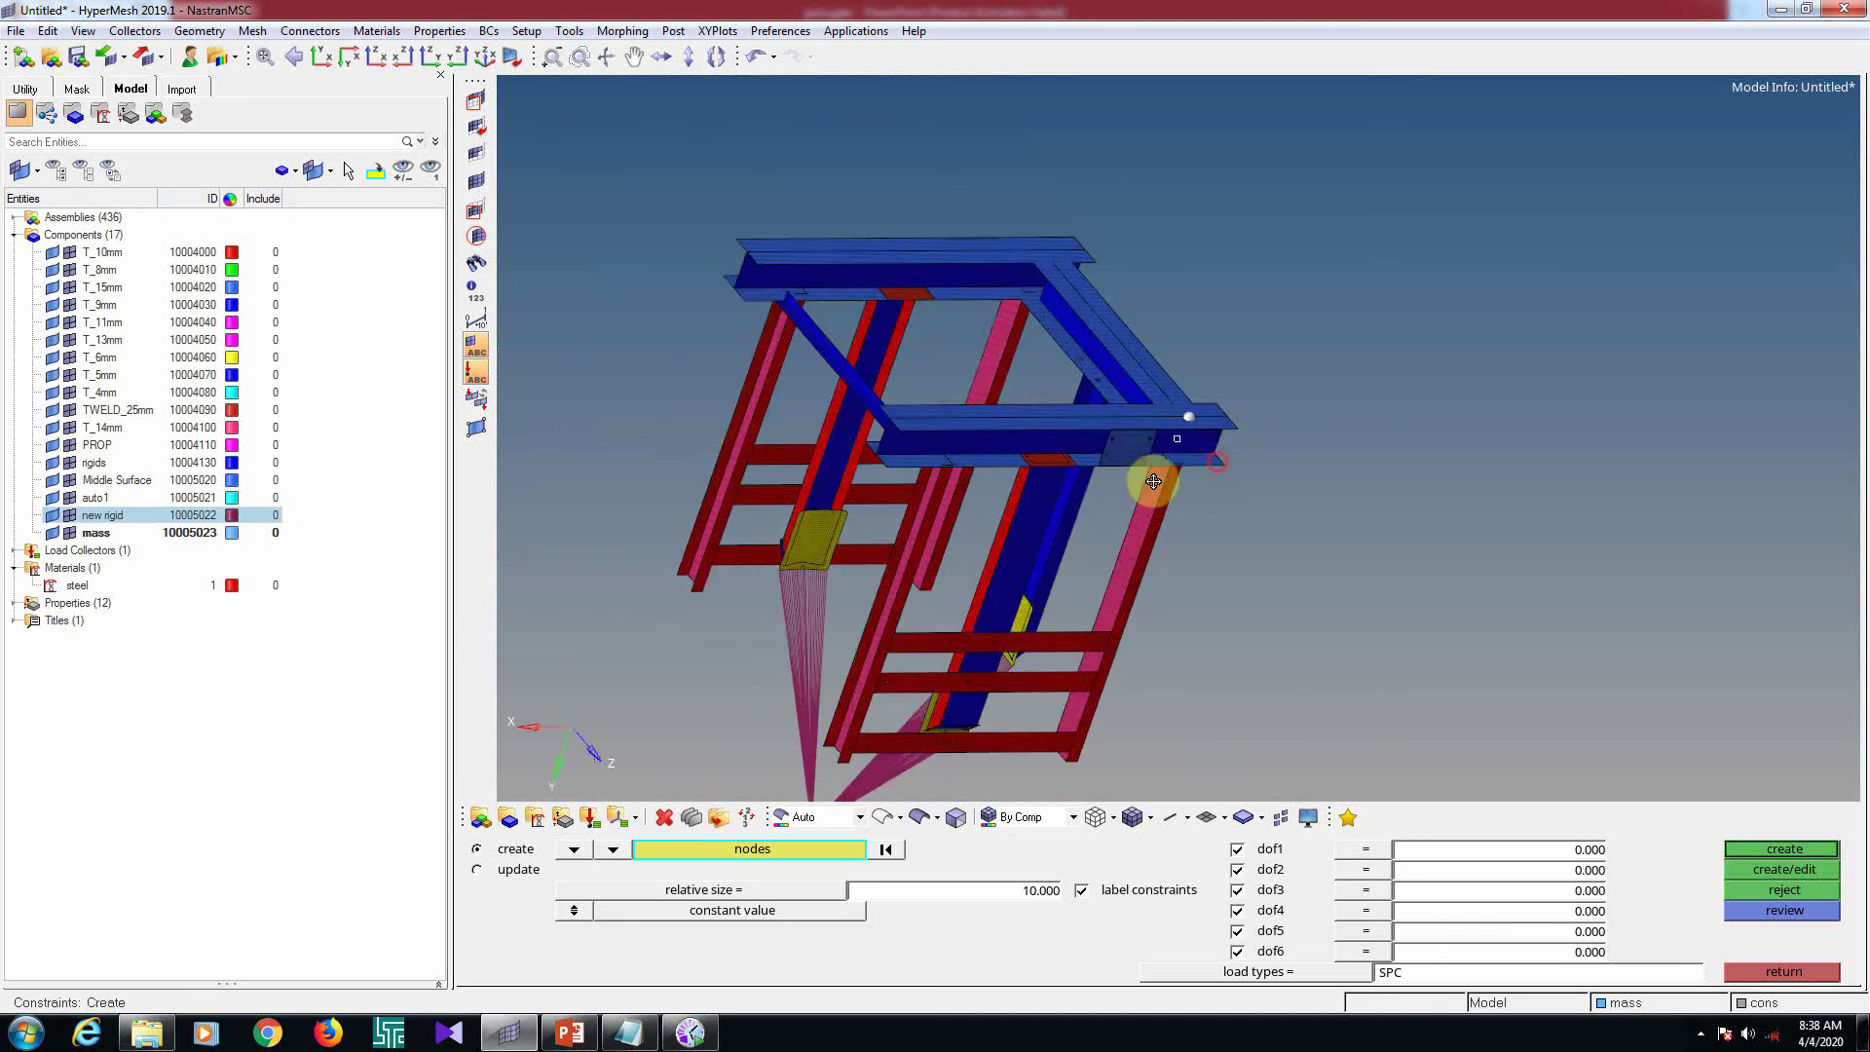
left_click_drag(1143, 473, 1044, 332, "ctrl")
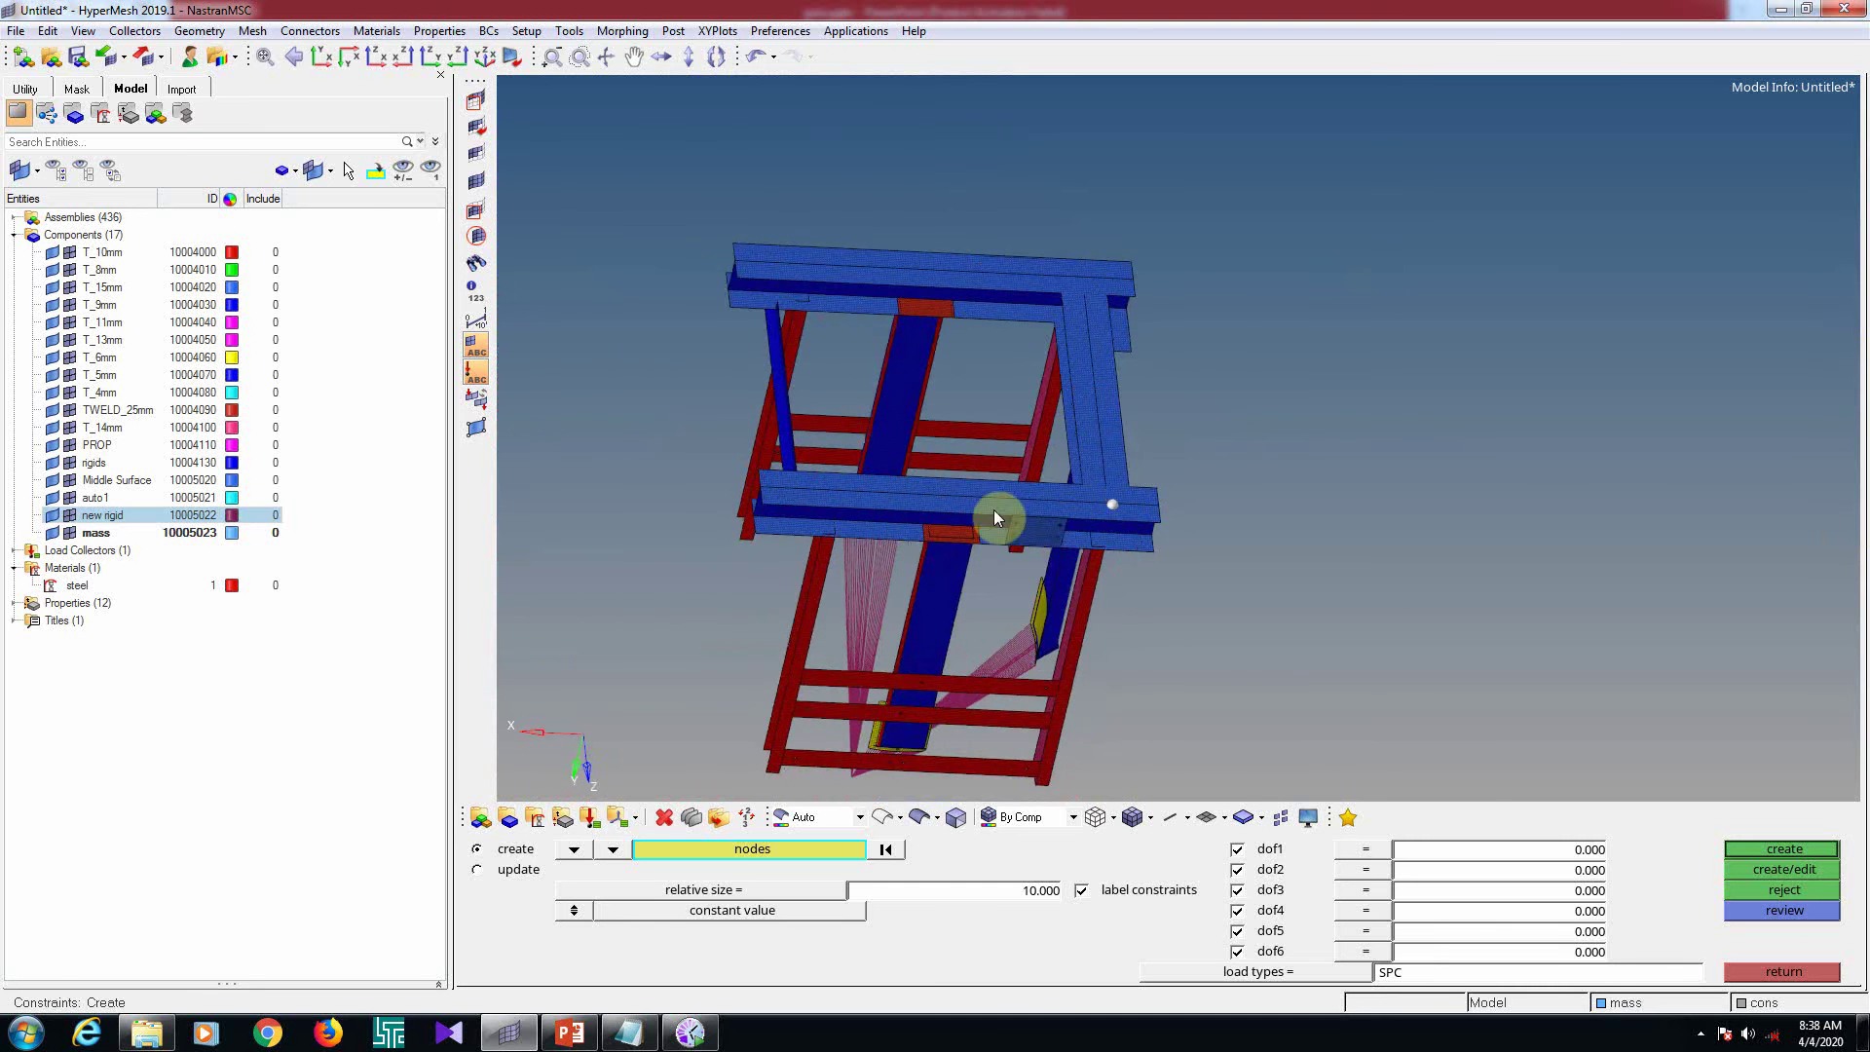
scroll(805, 474, "up", 3, "ctrl")
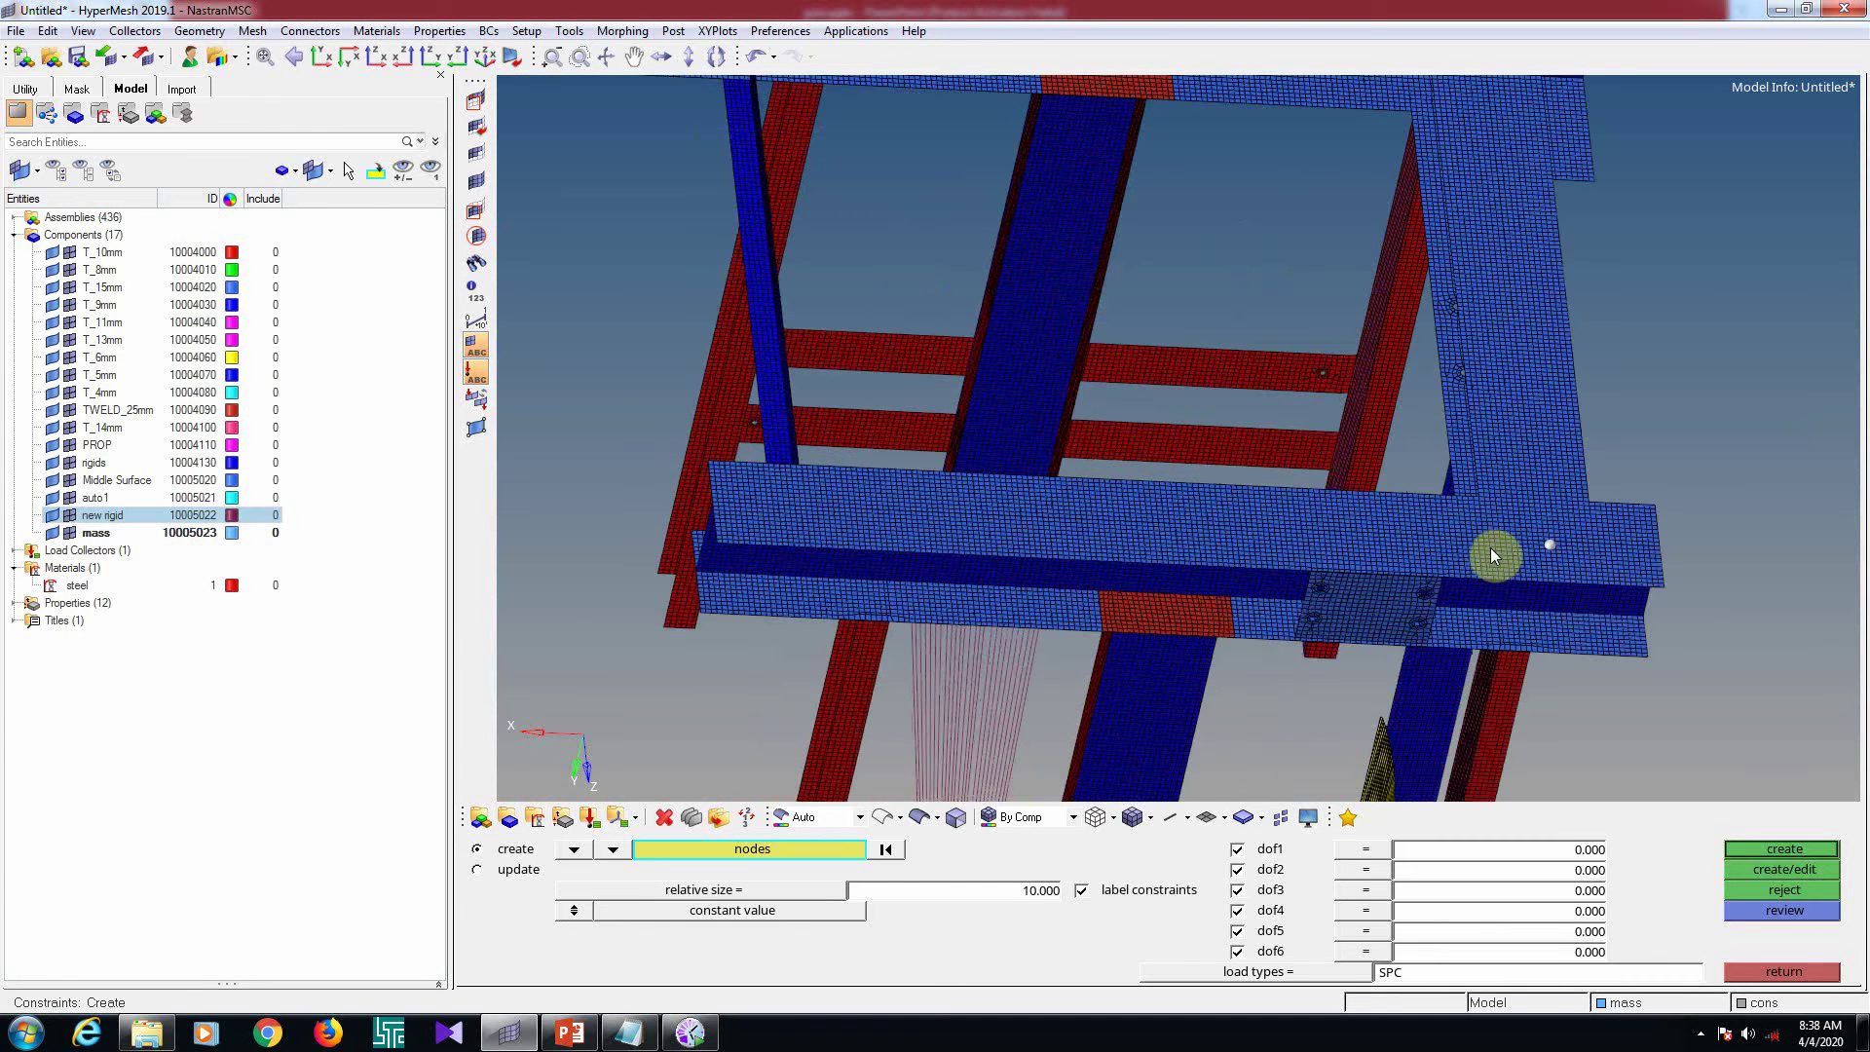
Isolate the T_15mm component so that all other components' elements are hidden
key("d")
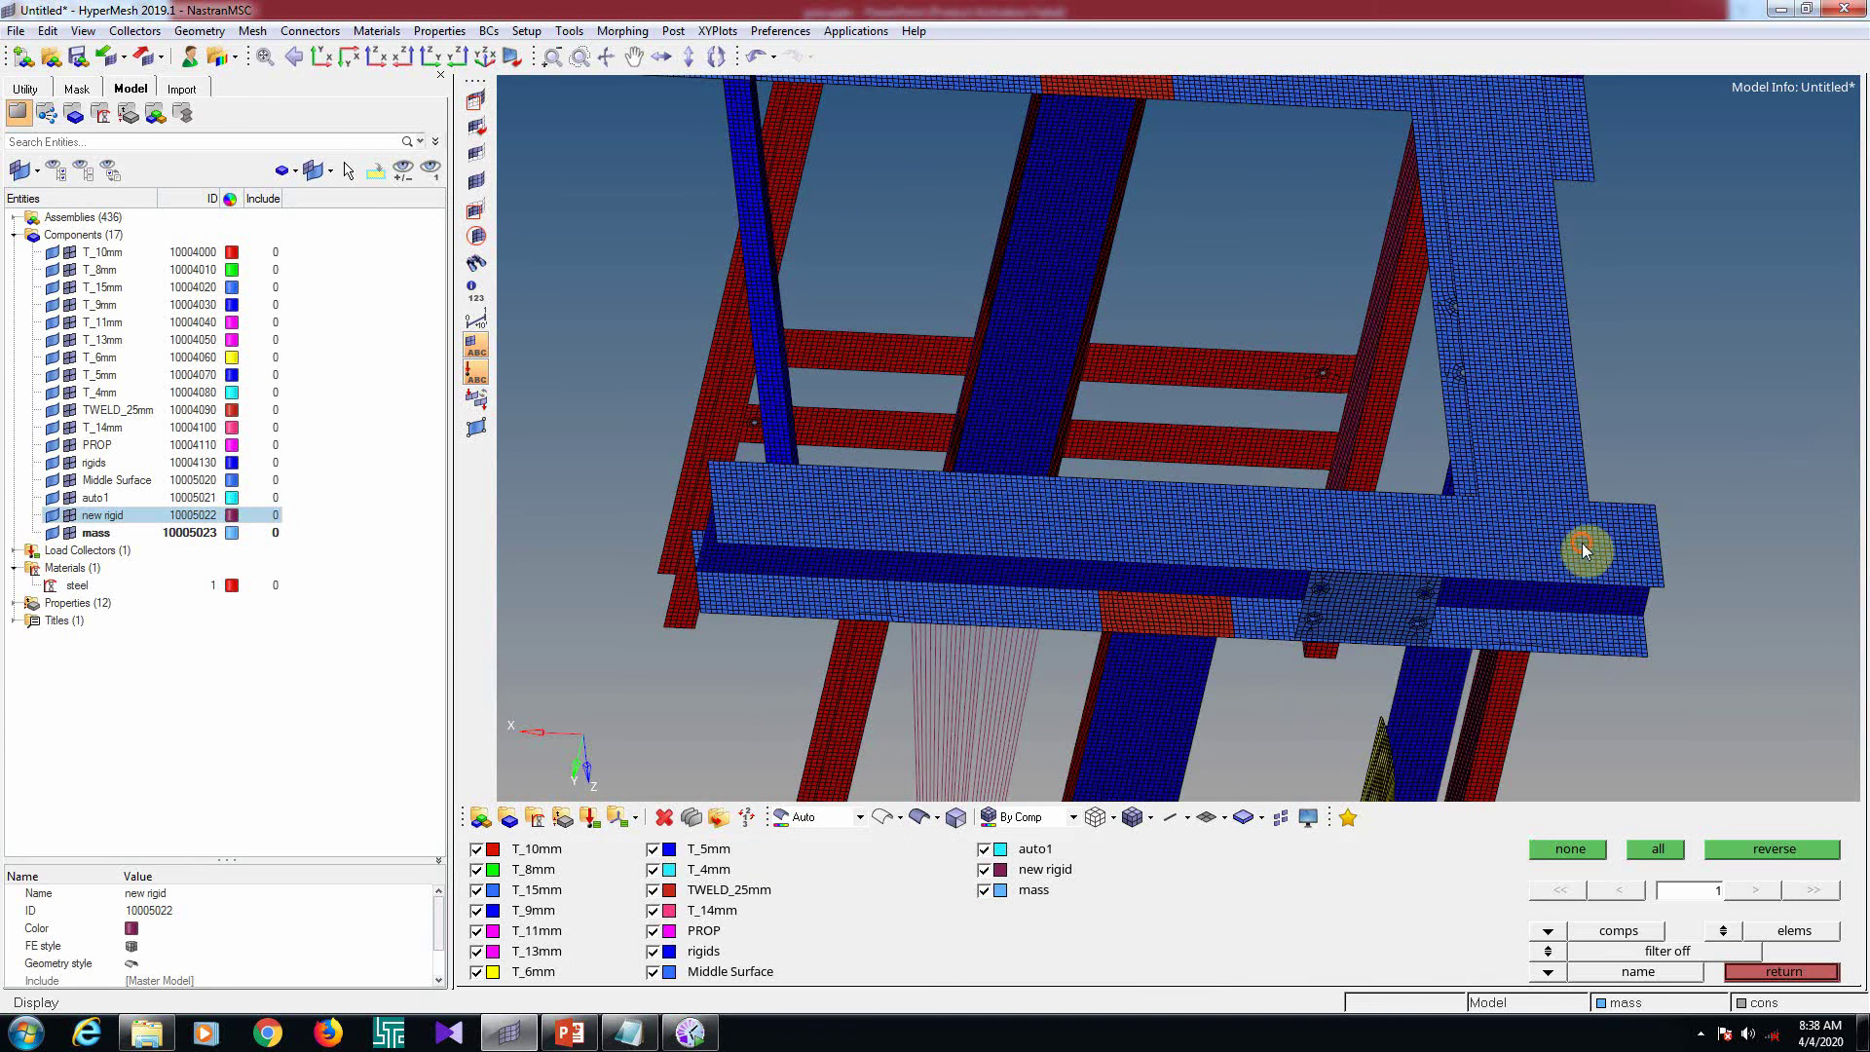
left_click(1586, 546)
left_click(1772, 848)
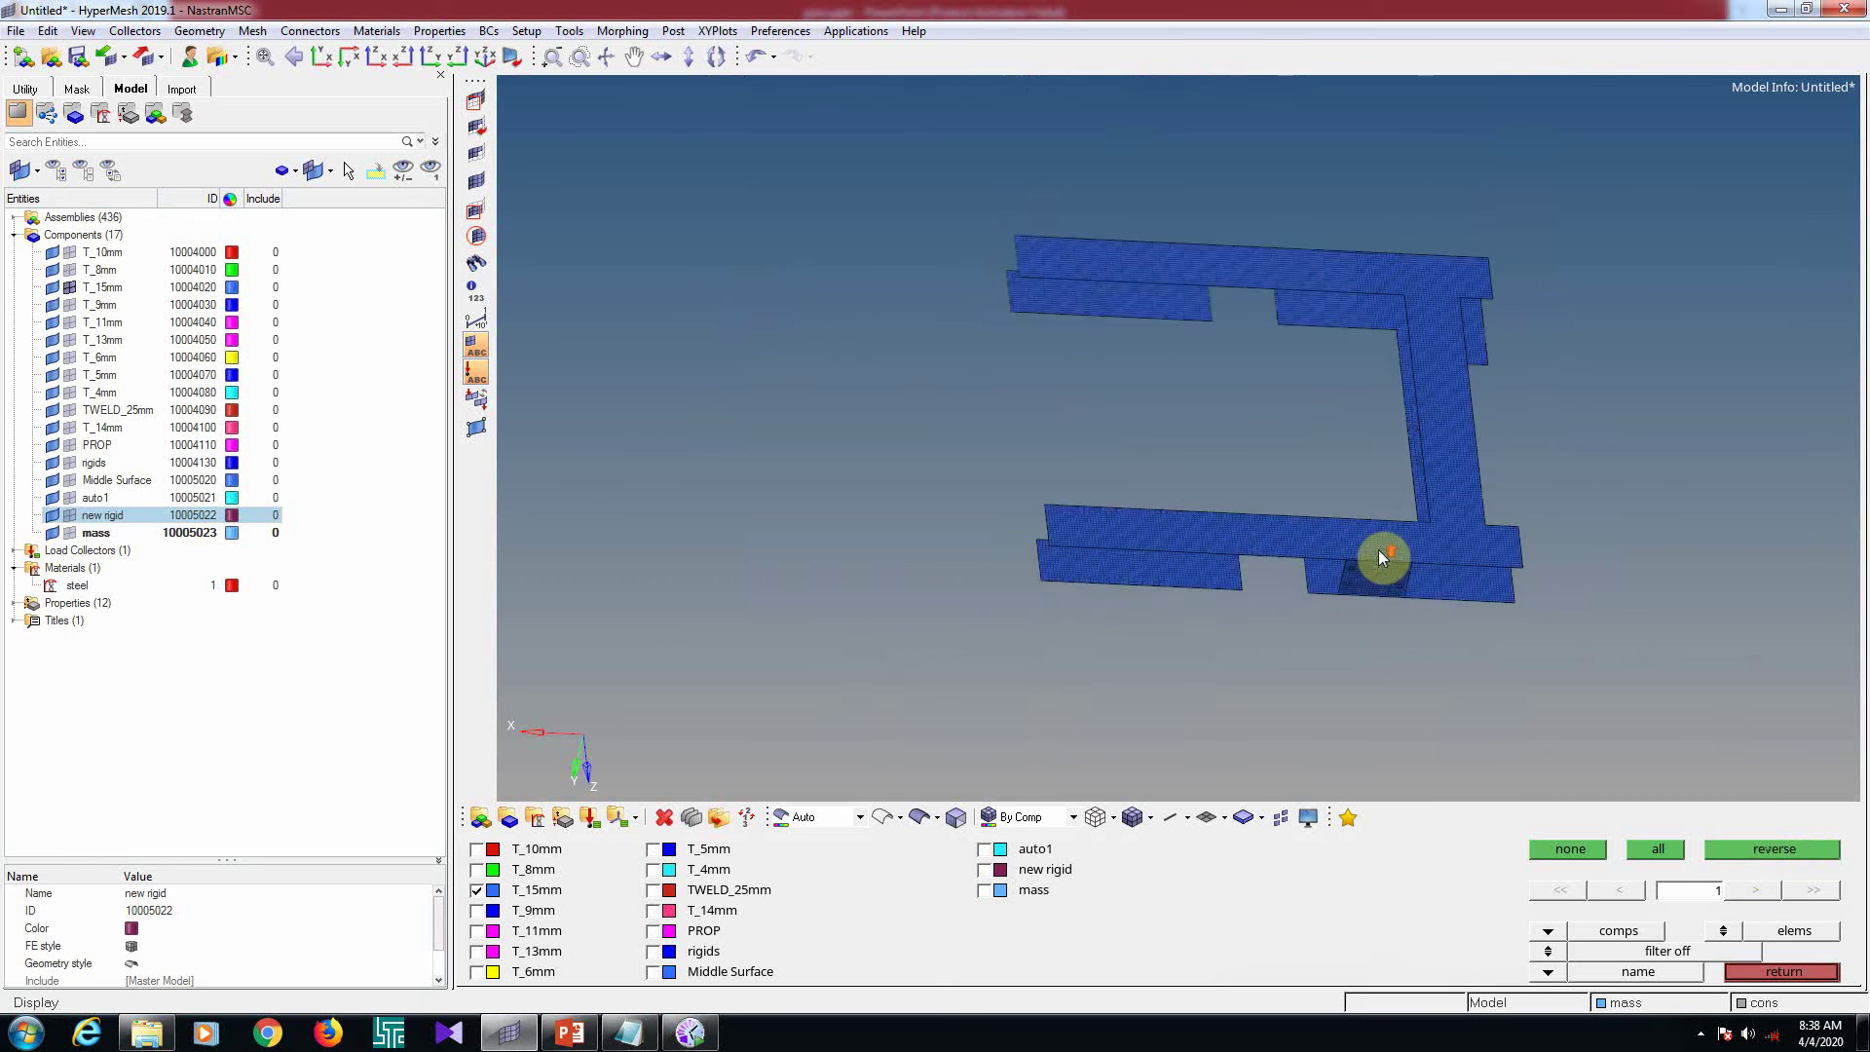
scroll(1266, 572, "down", 3, "ctrl")
left_click_drag(1268, 574, 1269, 596, "ctrl")
key("Escape")
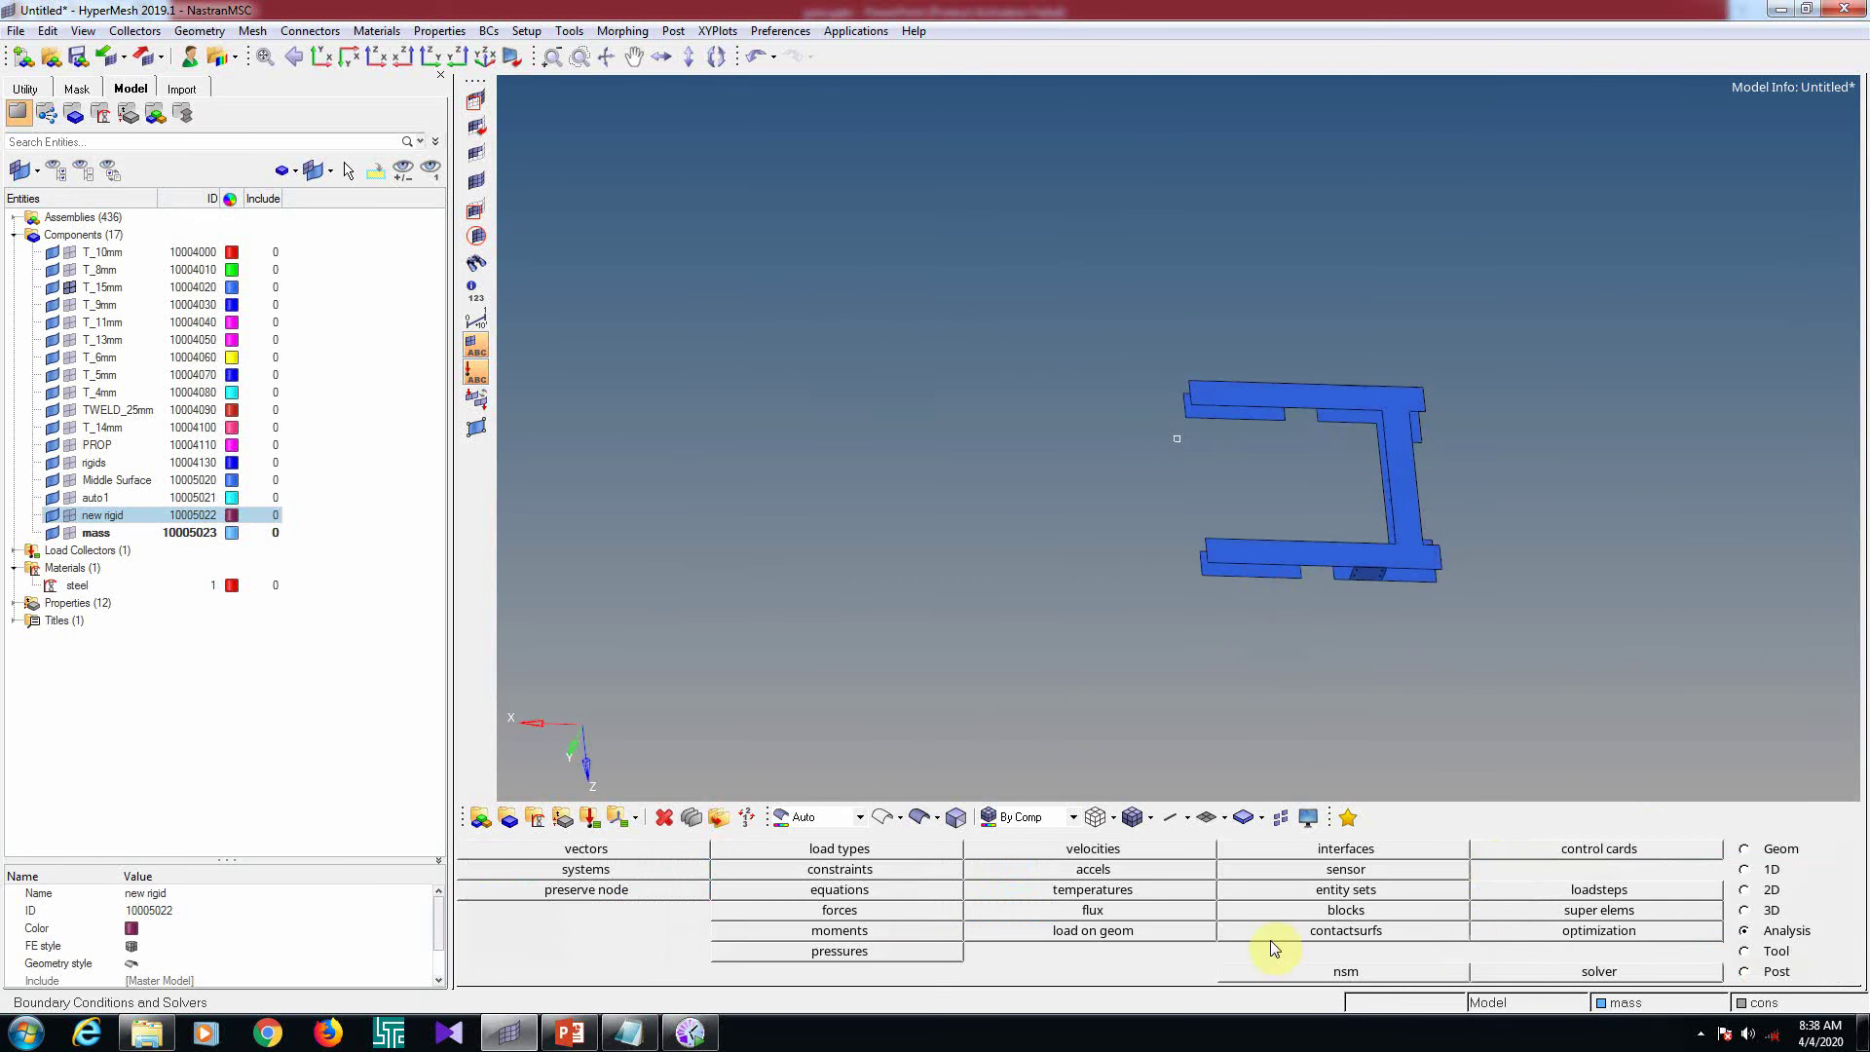
Start the Constraints tool and select a small block of nodes where the first long beam meets the T_15mm crossbeam
left_click(840, 869)
scroll(1364, 581, "up", 5)
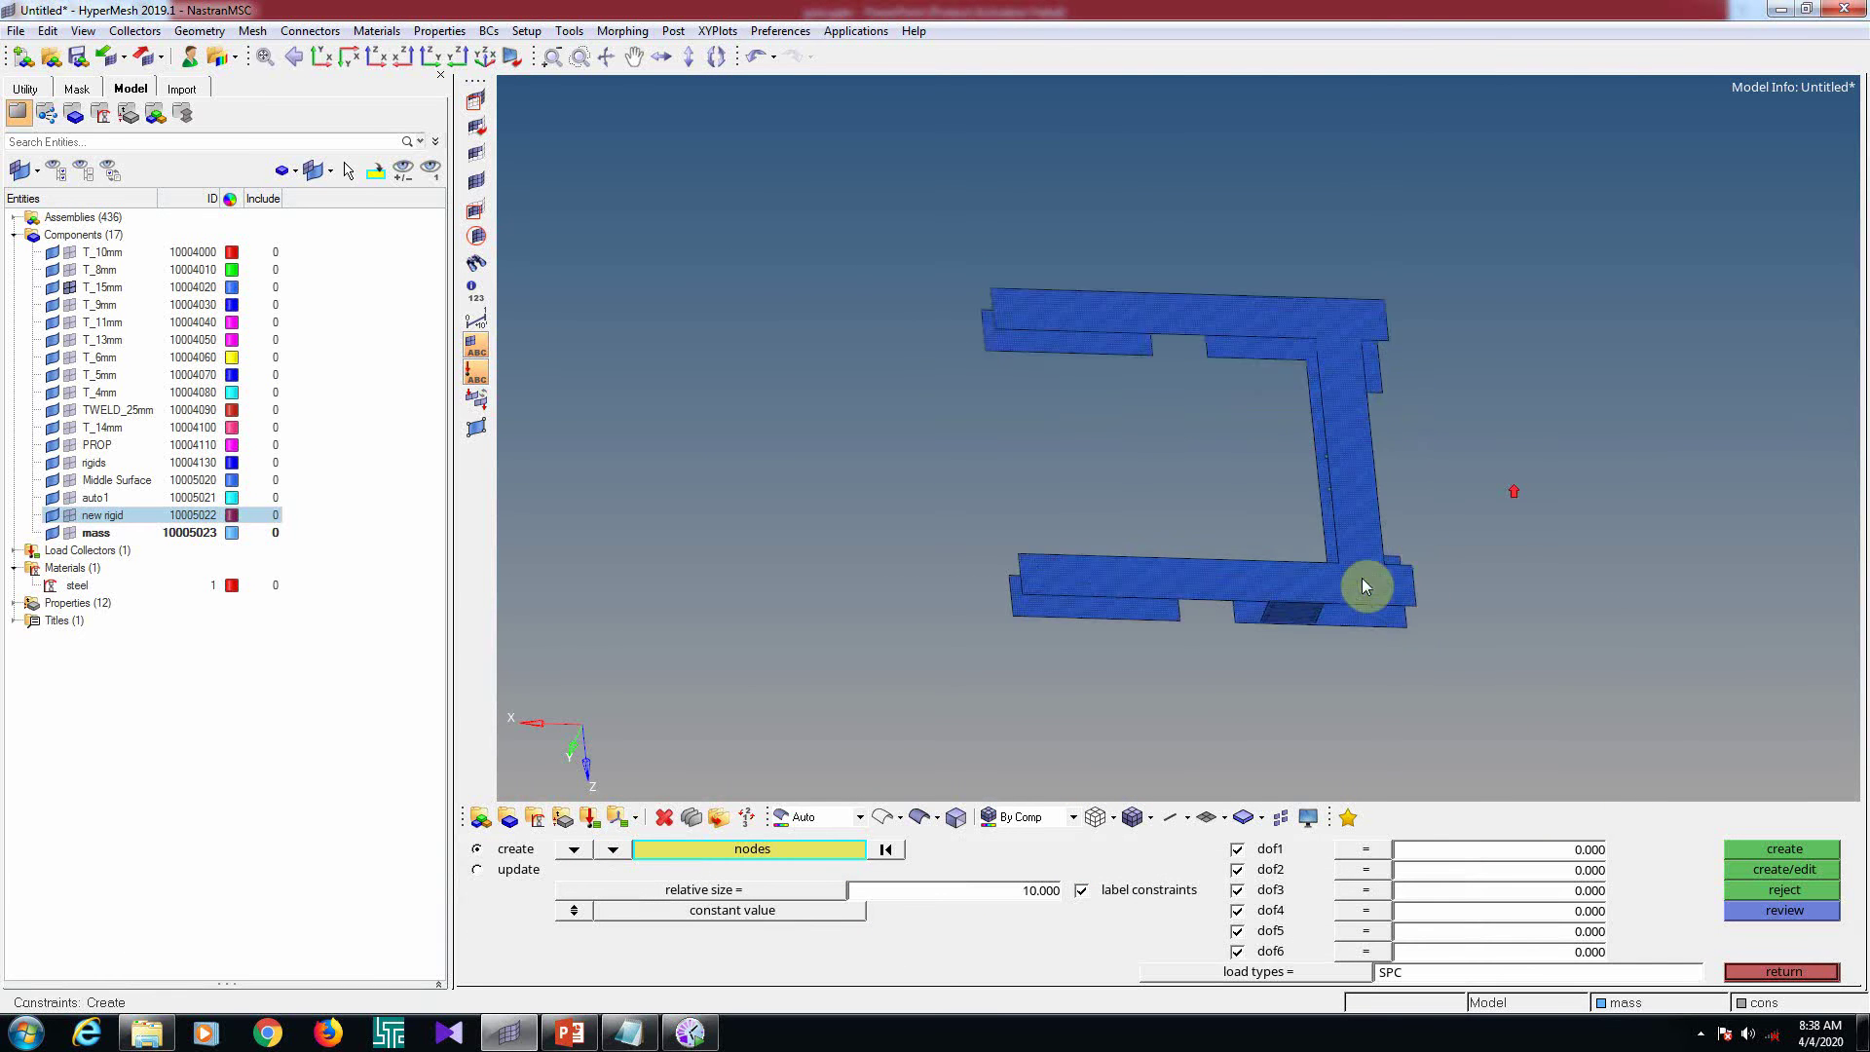
left_click_drag(1190, 580, 1252, 638, "ctrl")
scroll(1305, 559, "up", 6)
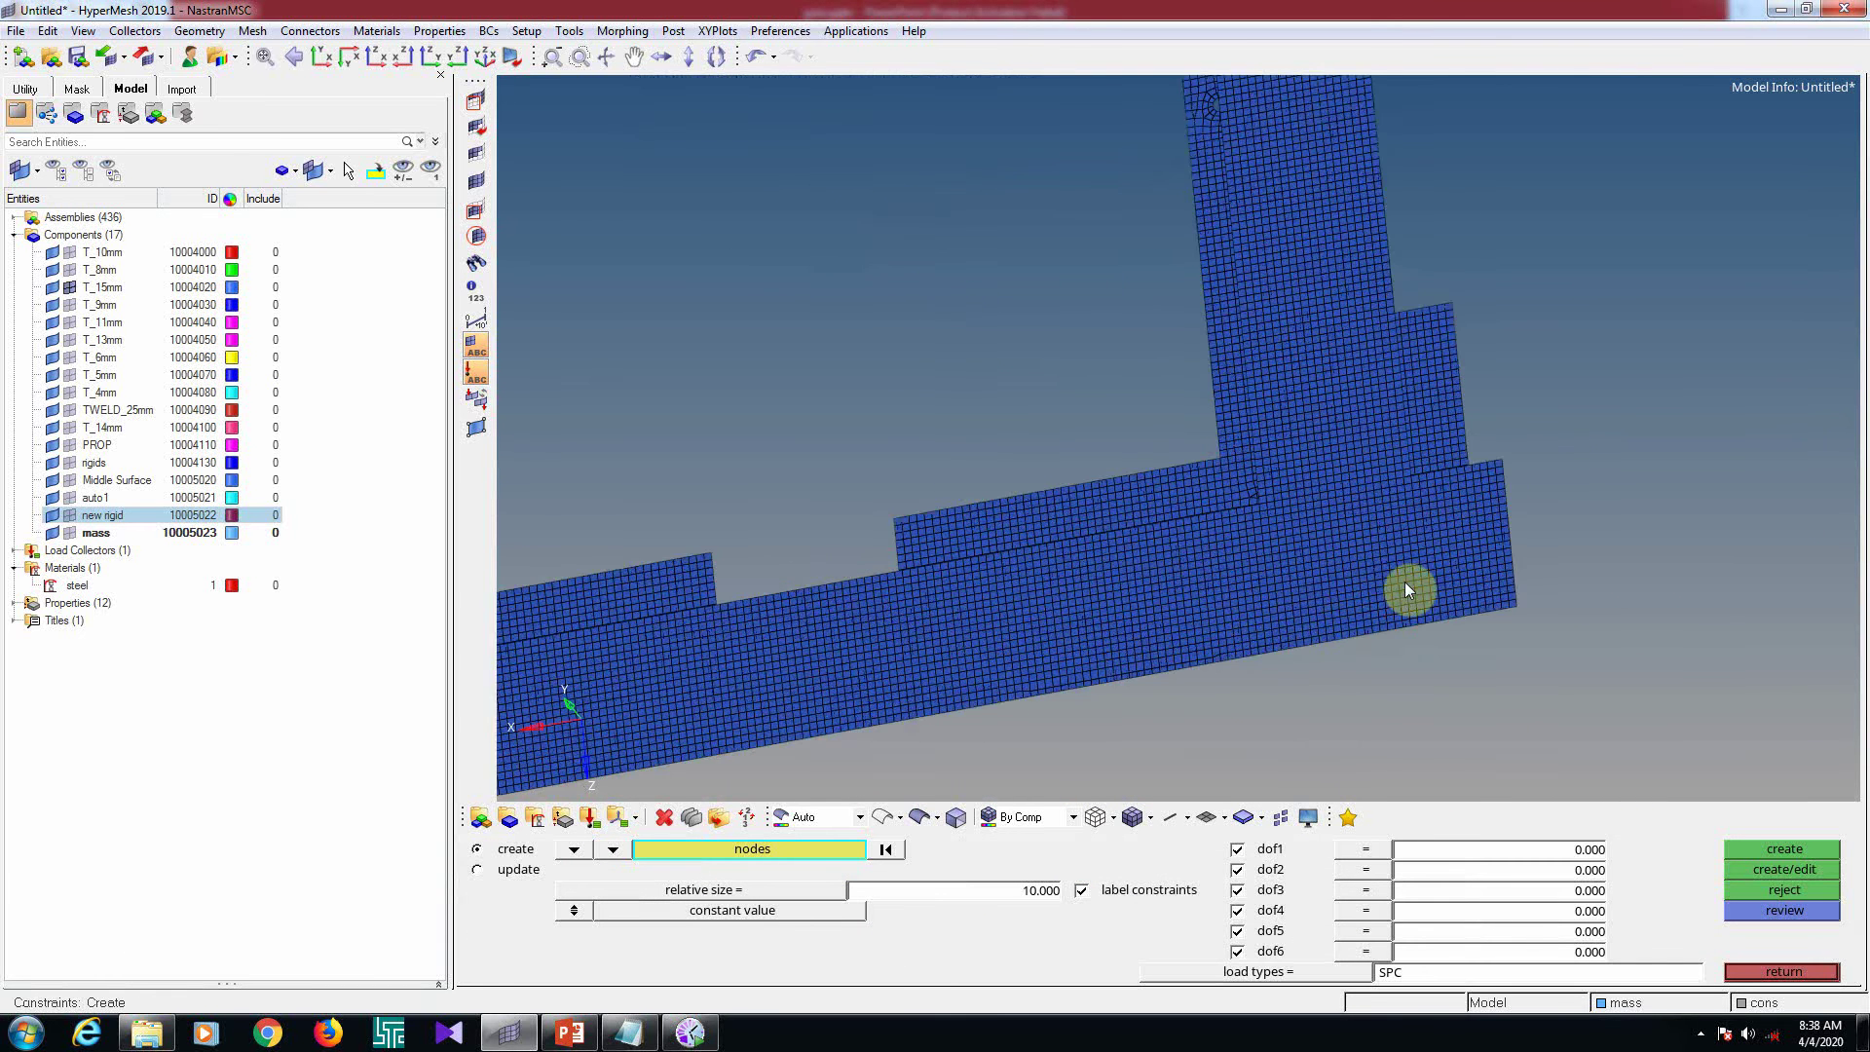
scroll(1257, 544, "down", 5)
scroll(1286, 535, "up", 6)
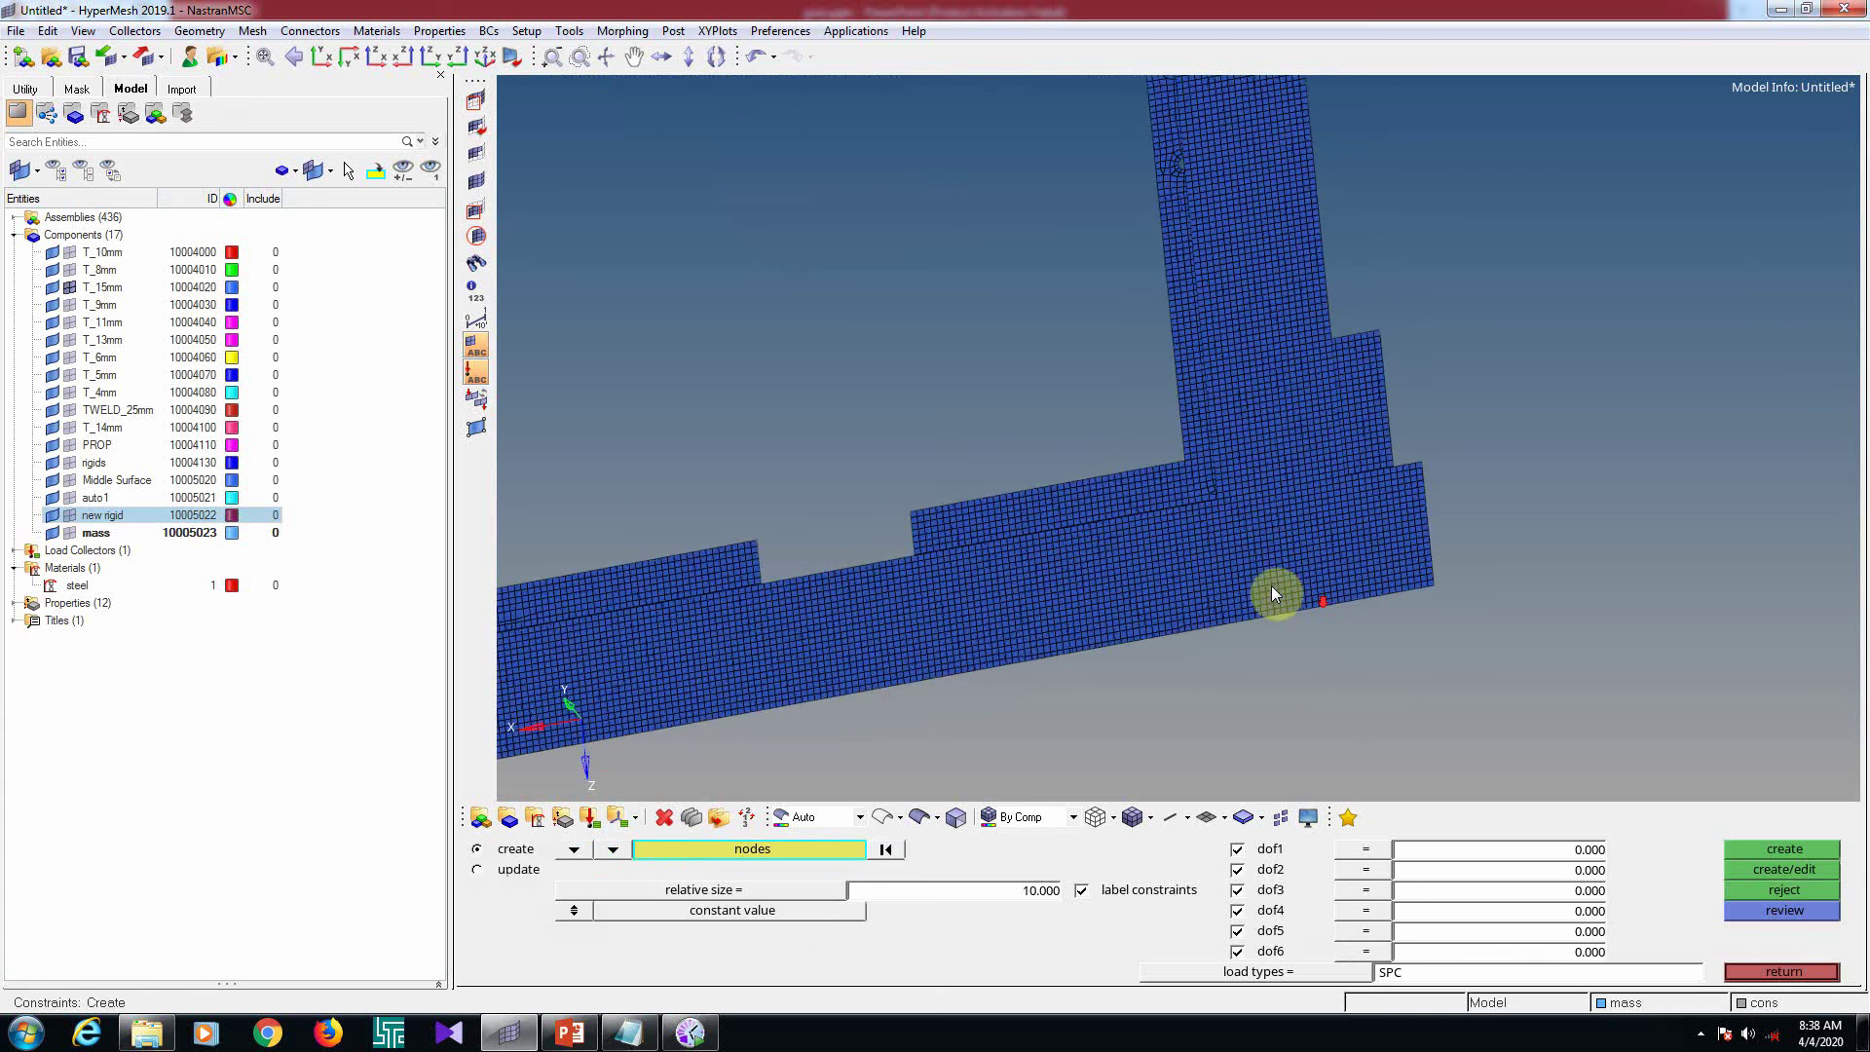
left_click(1265, 539)
left_click(1308, 563)
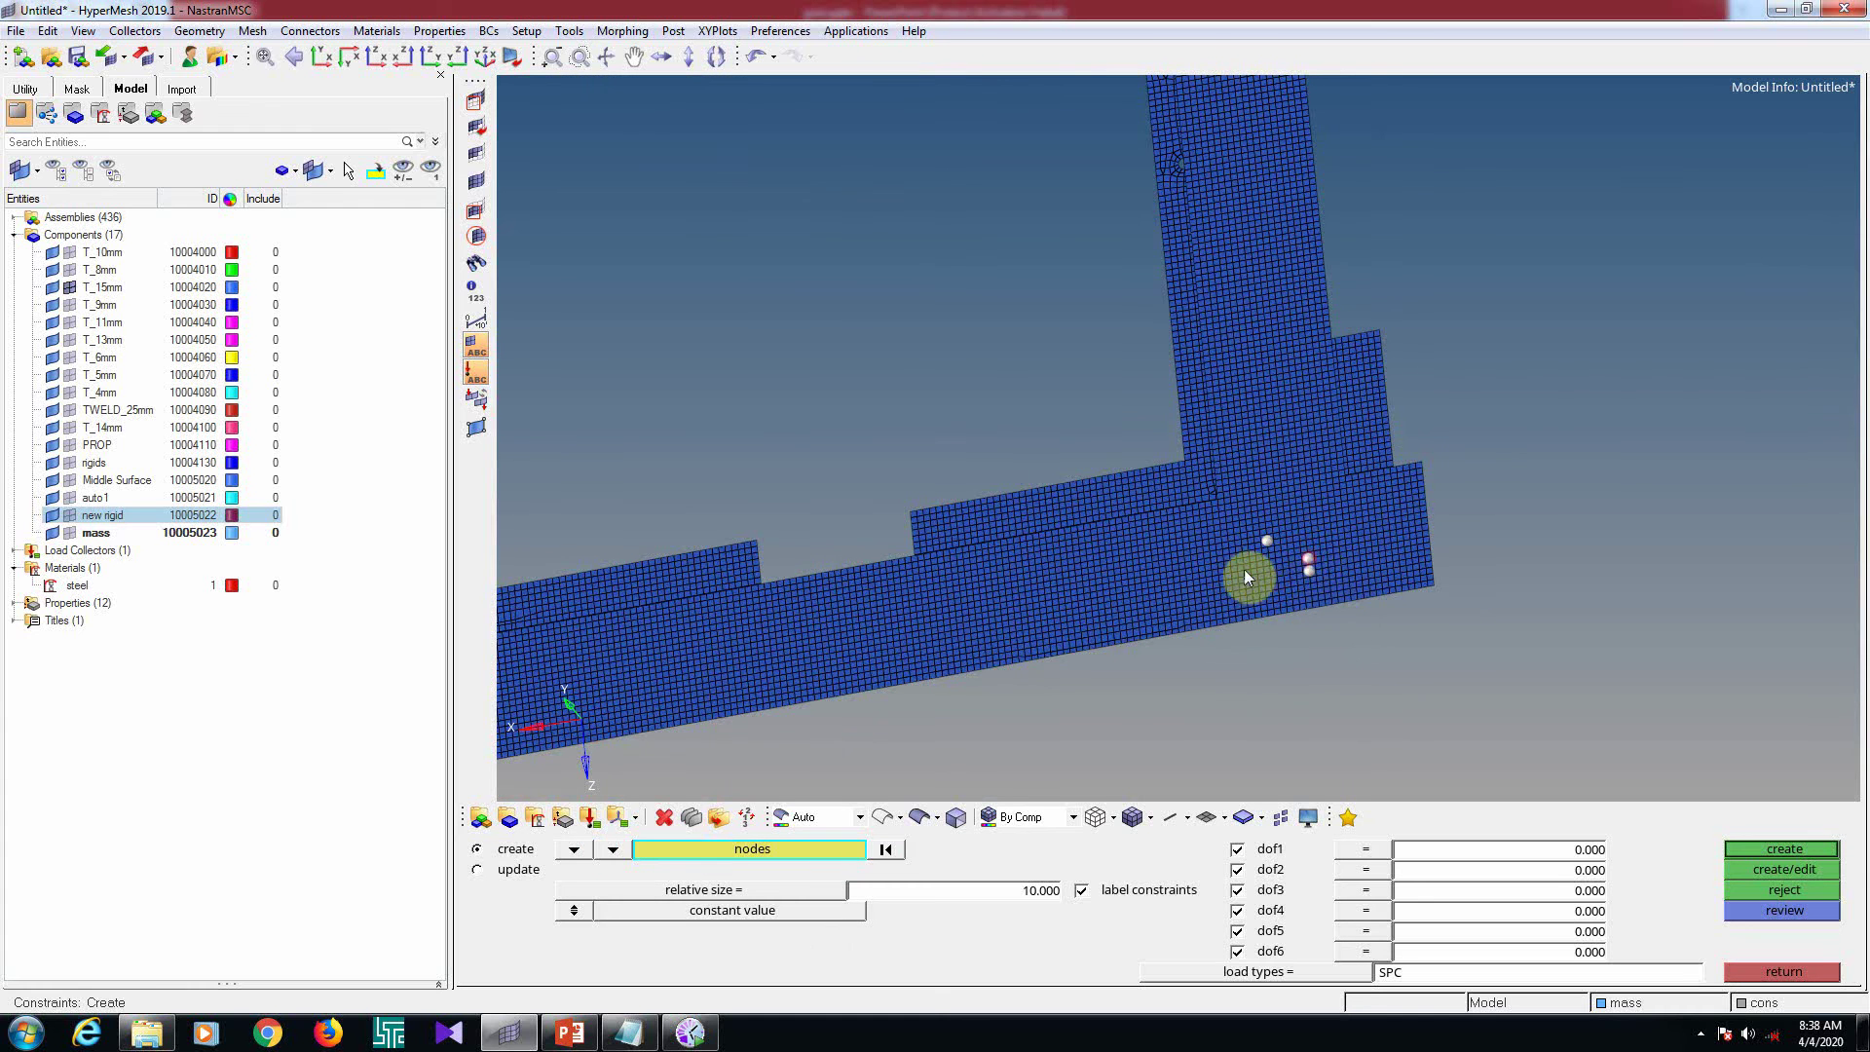
scroll(1303, 553, "up", 1)
scroll(1271, 574, "up", 3)
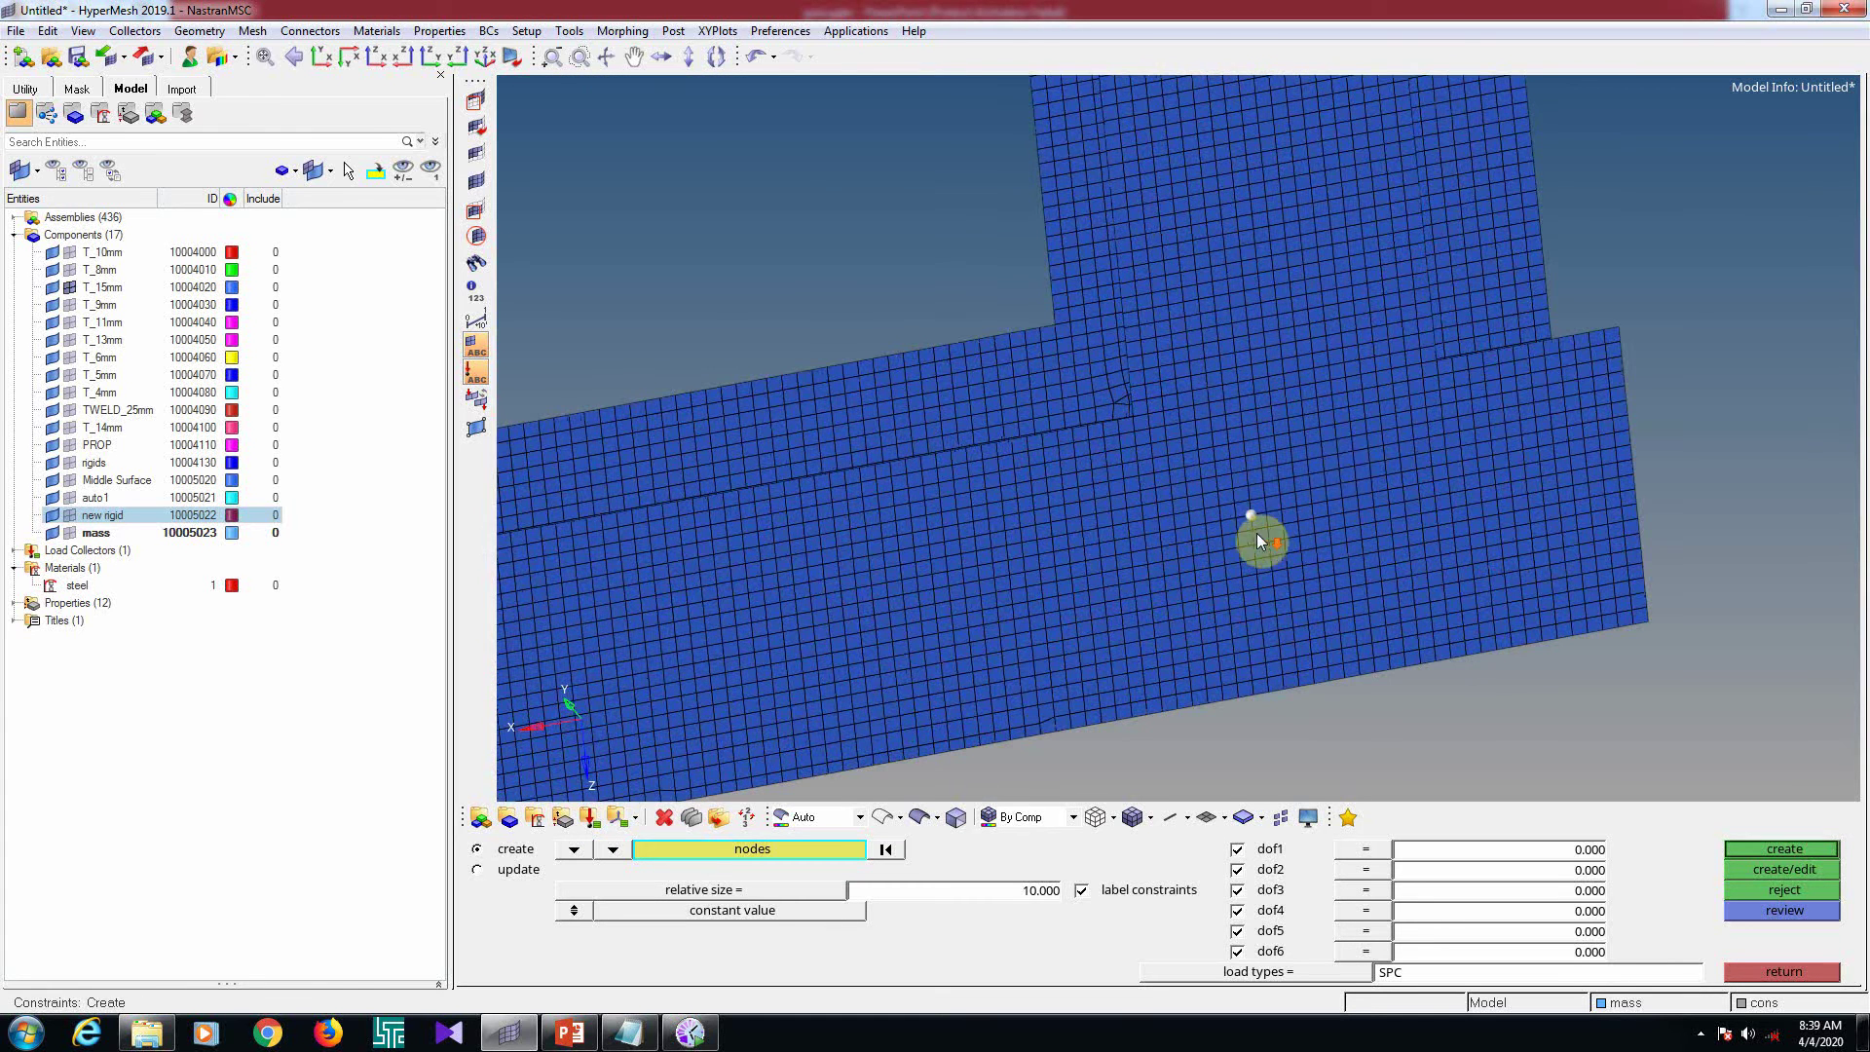
left_click_drag(1245, 508, 1242, 596, "shift")
scroll(1242, 597, "down", 3)
scroll(1205, 365, "down", 4)
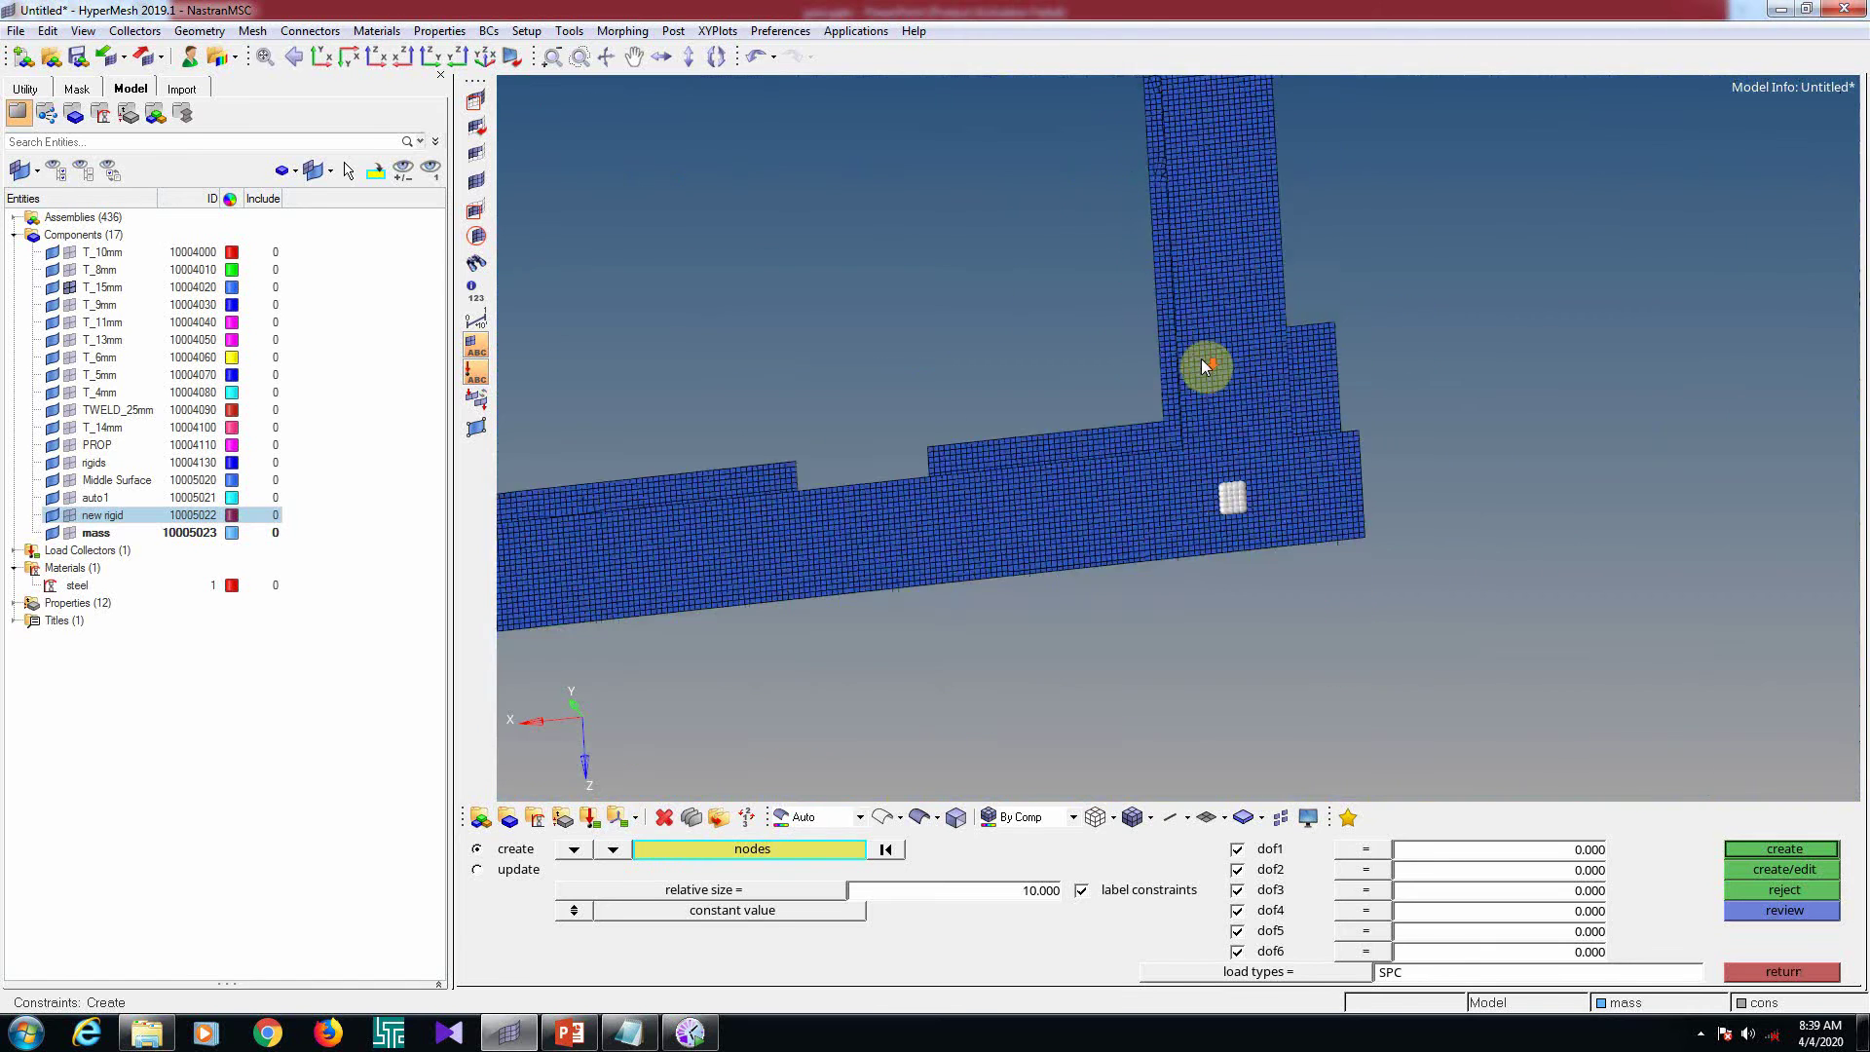
Add a small block of nodes at the junction of the crossbeam and the second long T_15mm beam
scroll(1229, 428, "down", 2)
scroll(1256, 321, "up", 7)
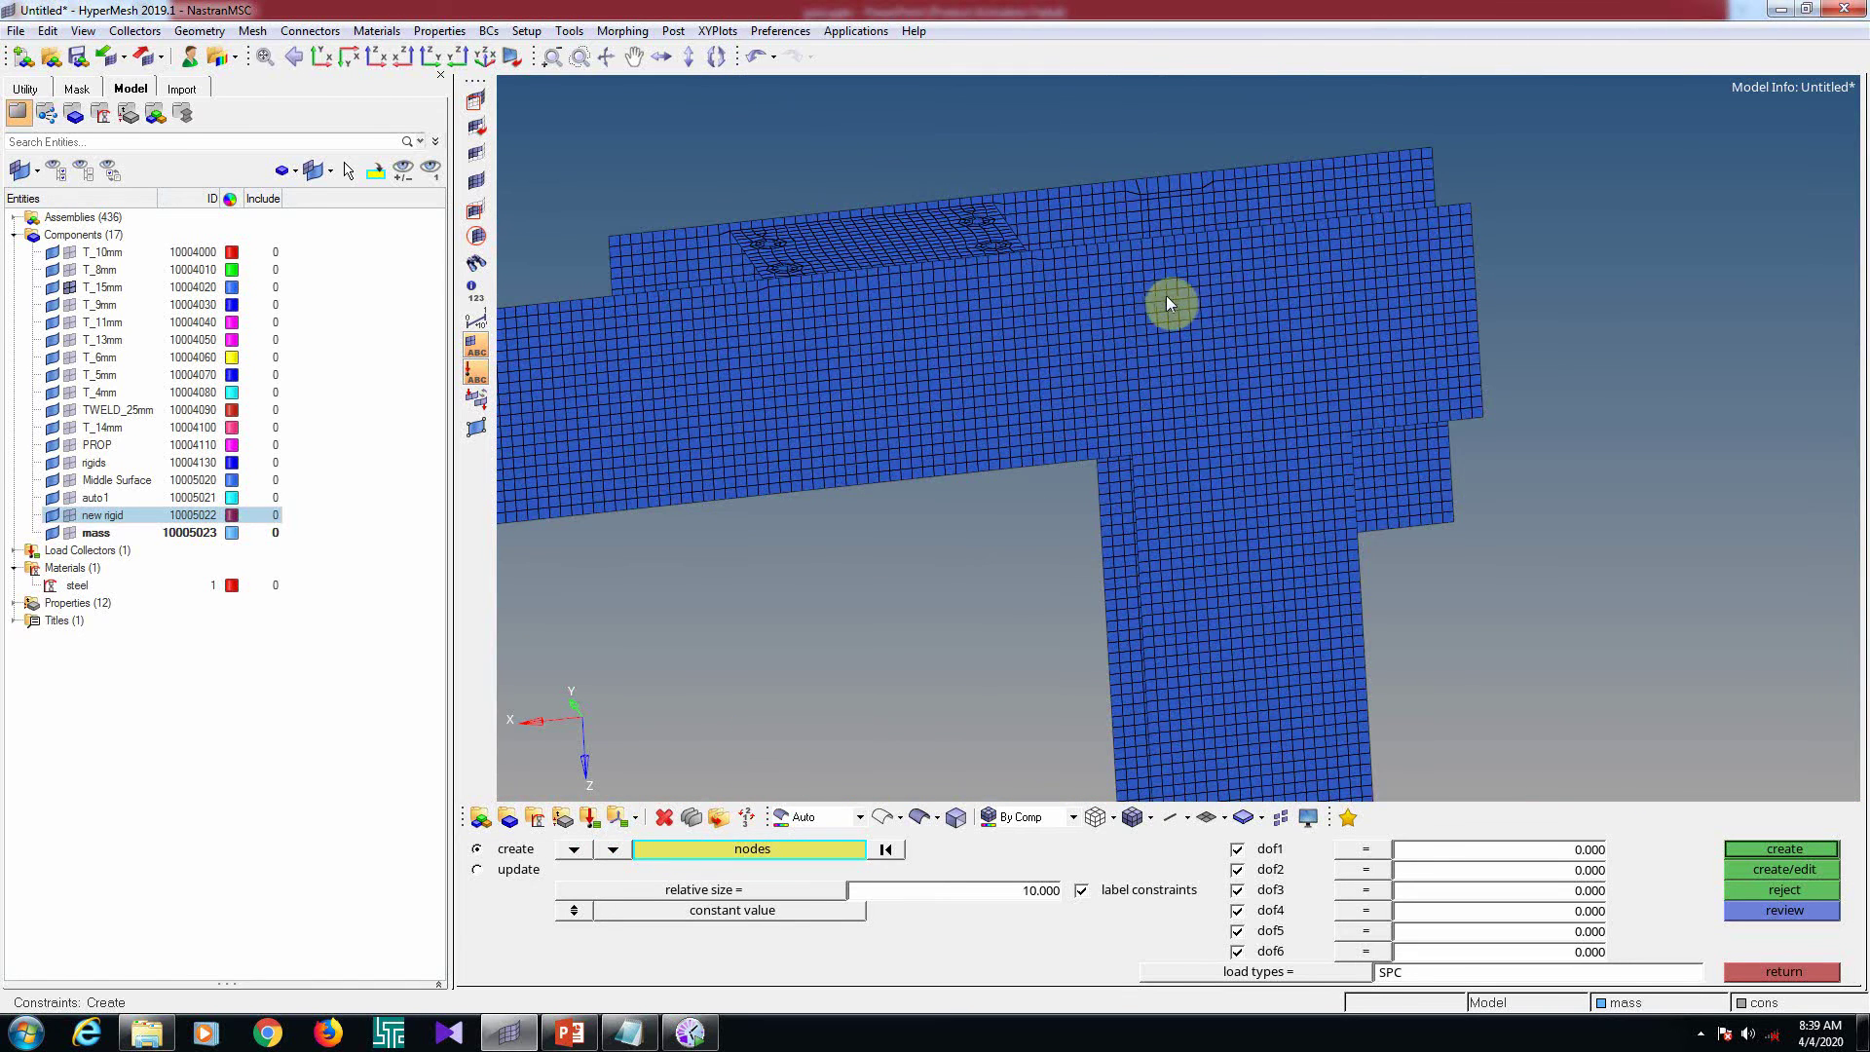
left_click_drag(1168, 296, 1219, 345, "shift")
scroll(1171, 308, "up", 3)
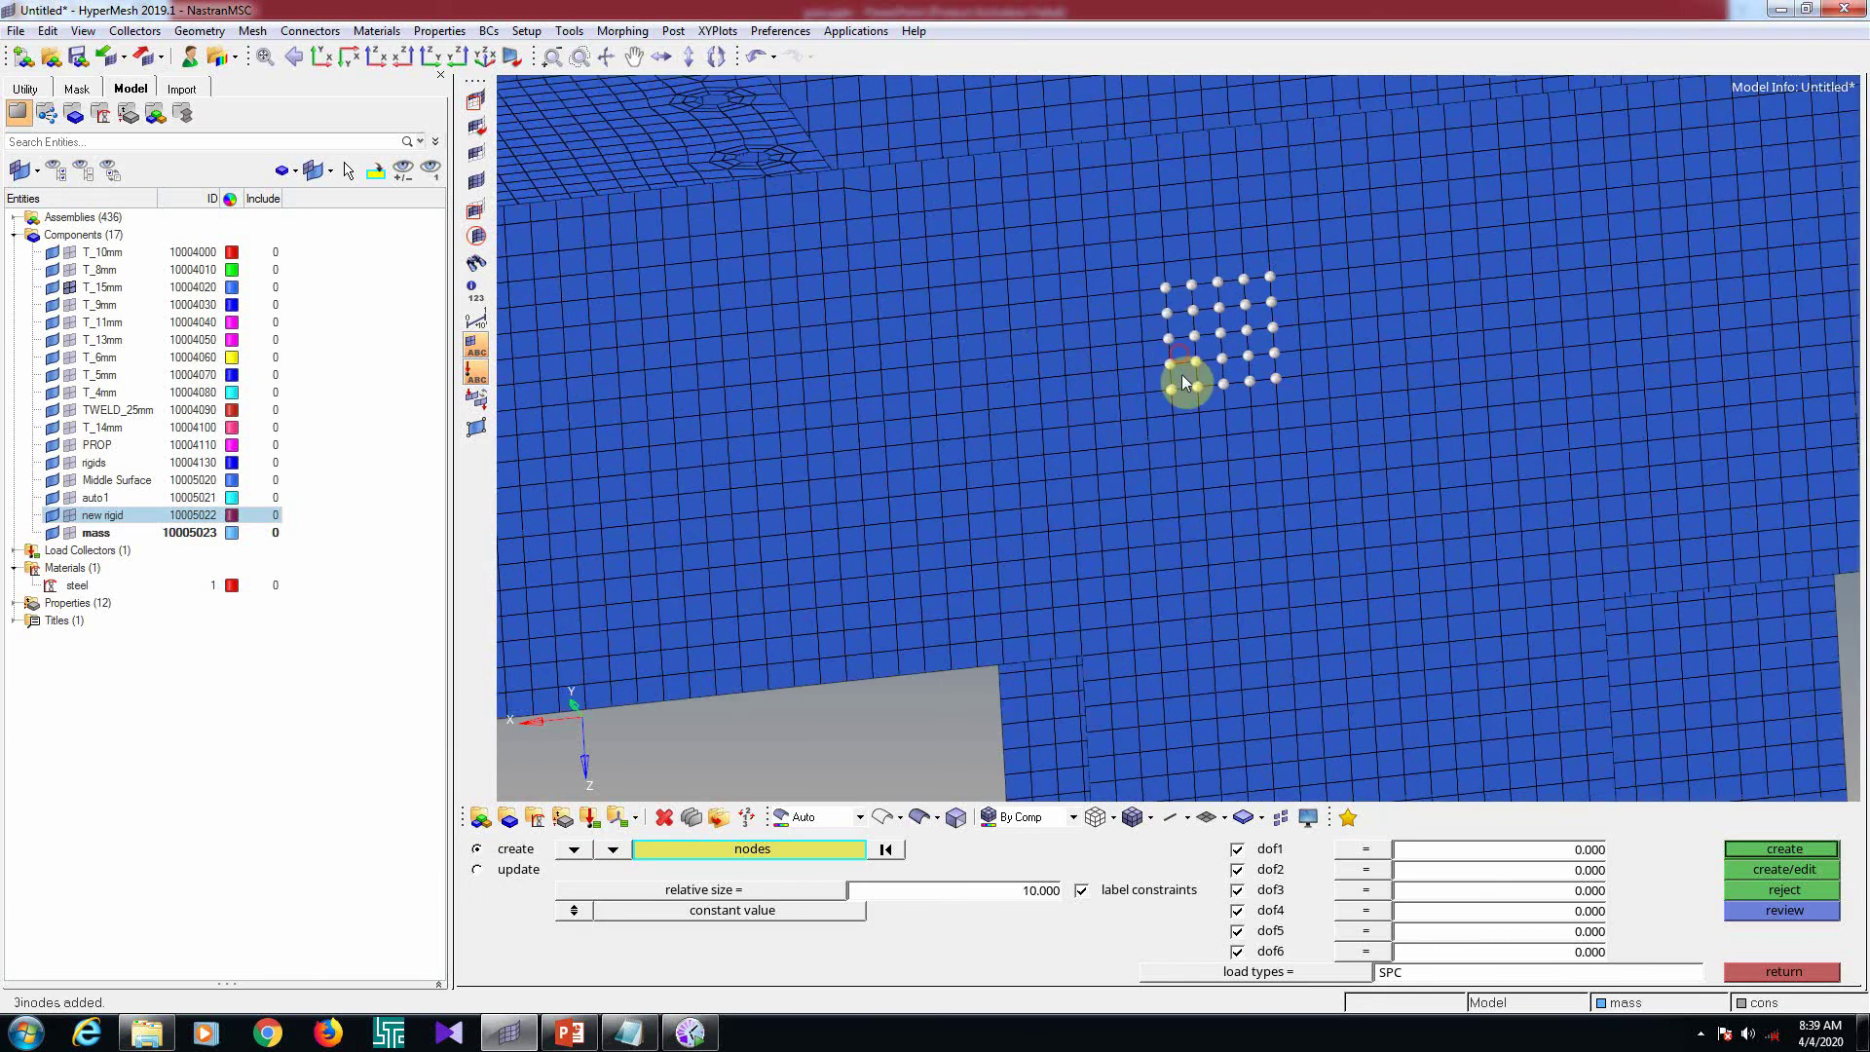
Add a block of nodes near the free end of the second long T_15mm beam and remove its uneven extra nodes
scroll(1182, 373, "down", 4)
scroll(1187, 374, "down", 3)
scroll(879, 193, "up", 6)
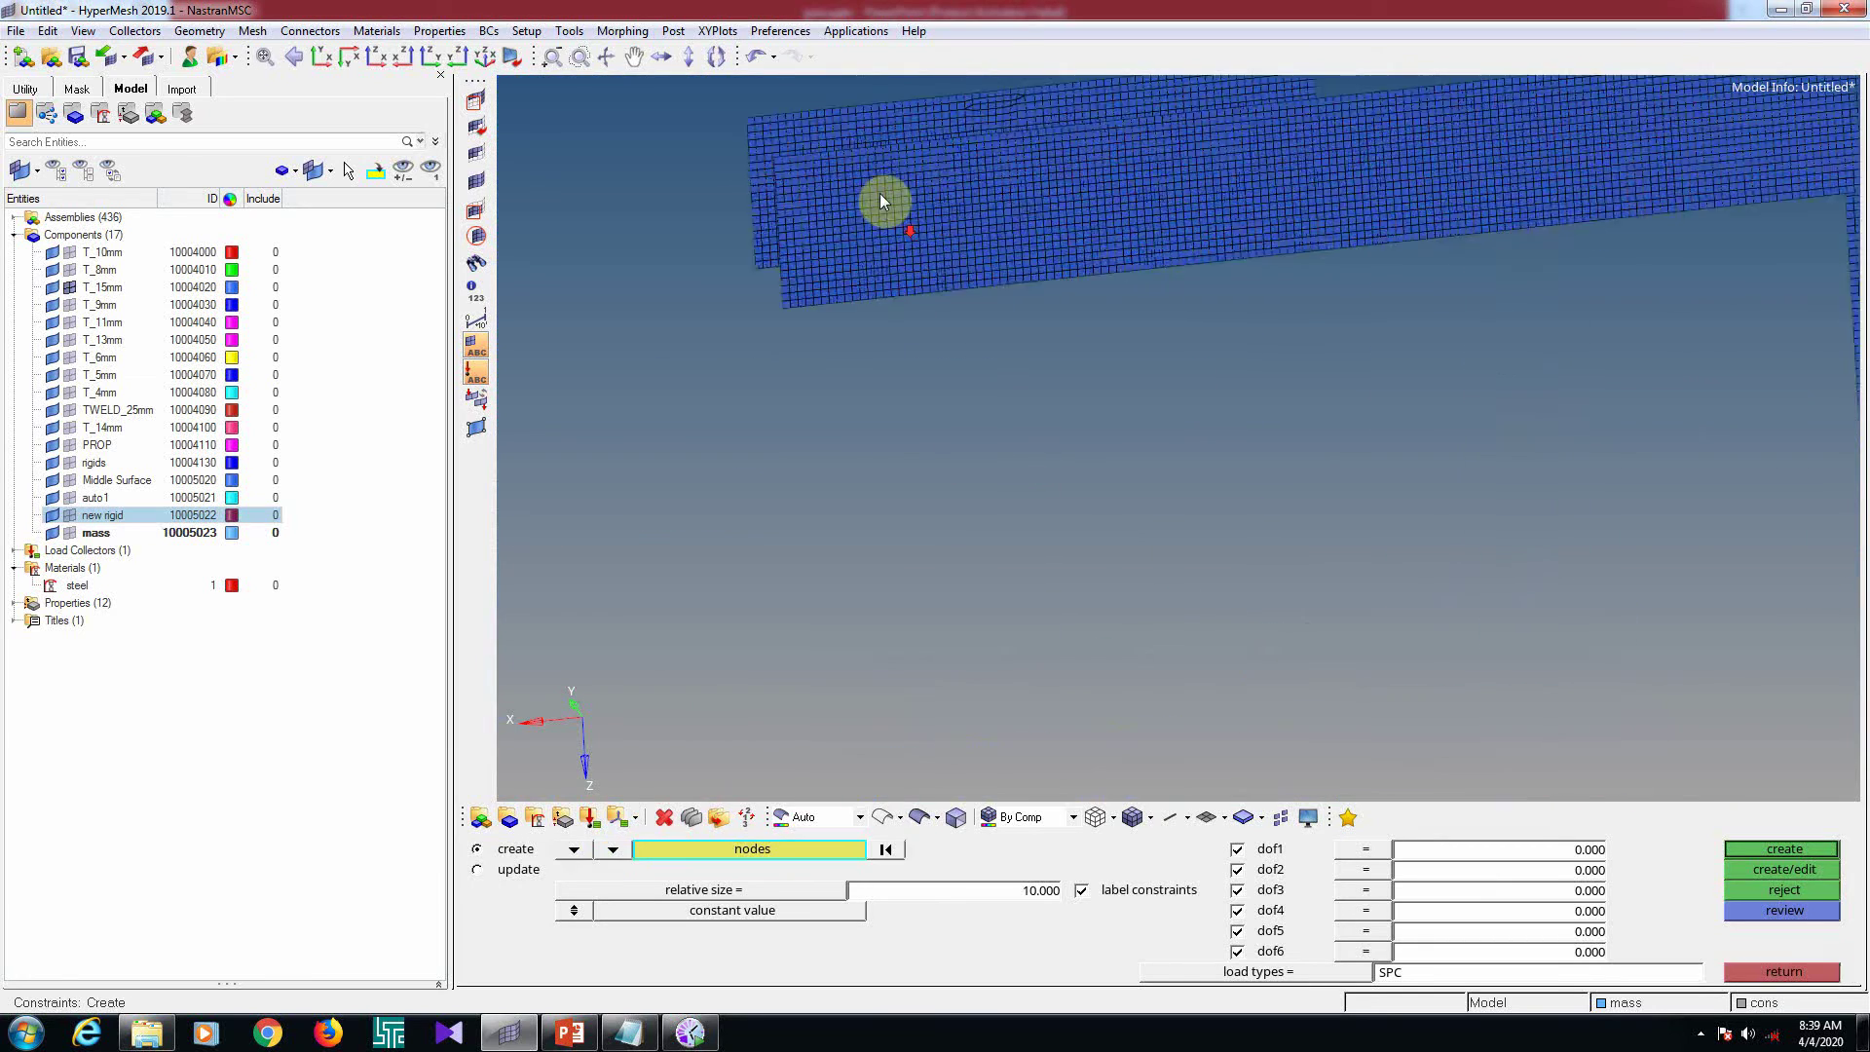
scroll(867, 273, "up", 2)
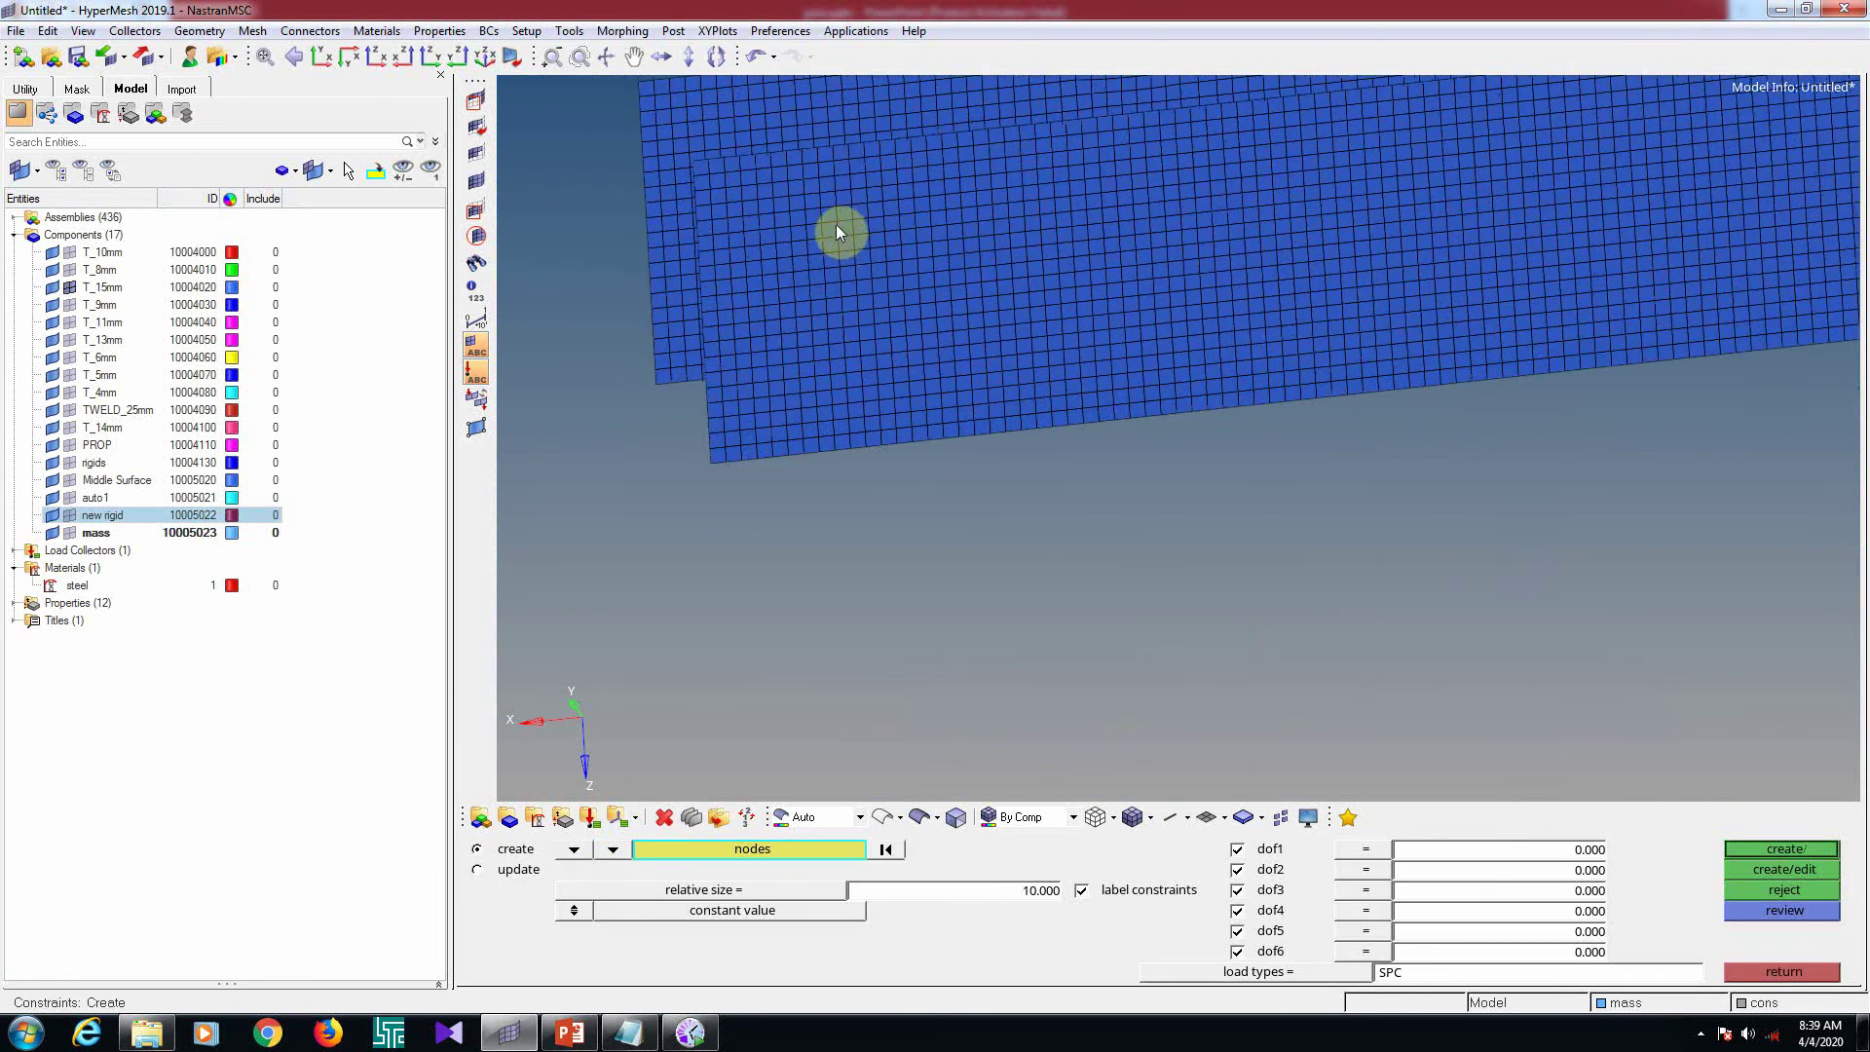
mouse_move(809, 222)
left_mouse_down("shift")
mouse_move(892, 308)
mouse_move(821, 316)
mouse_move(838, 325)
left_mouse_up("shift")
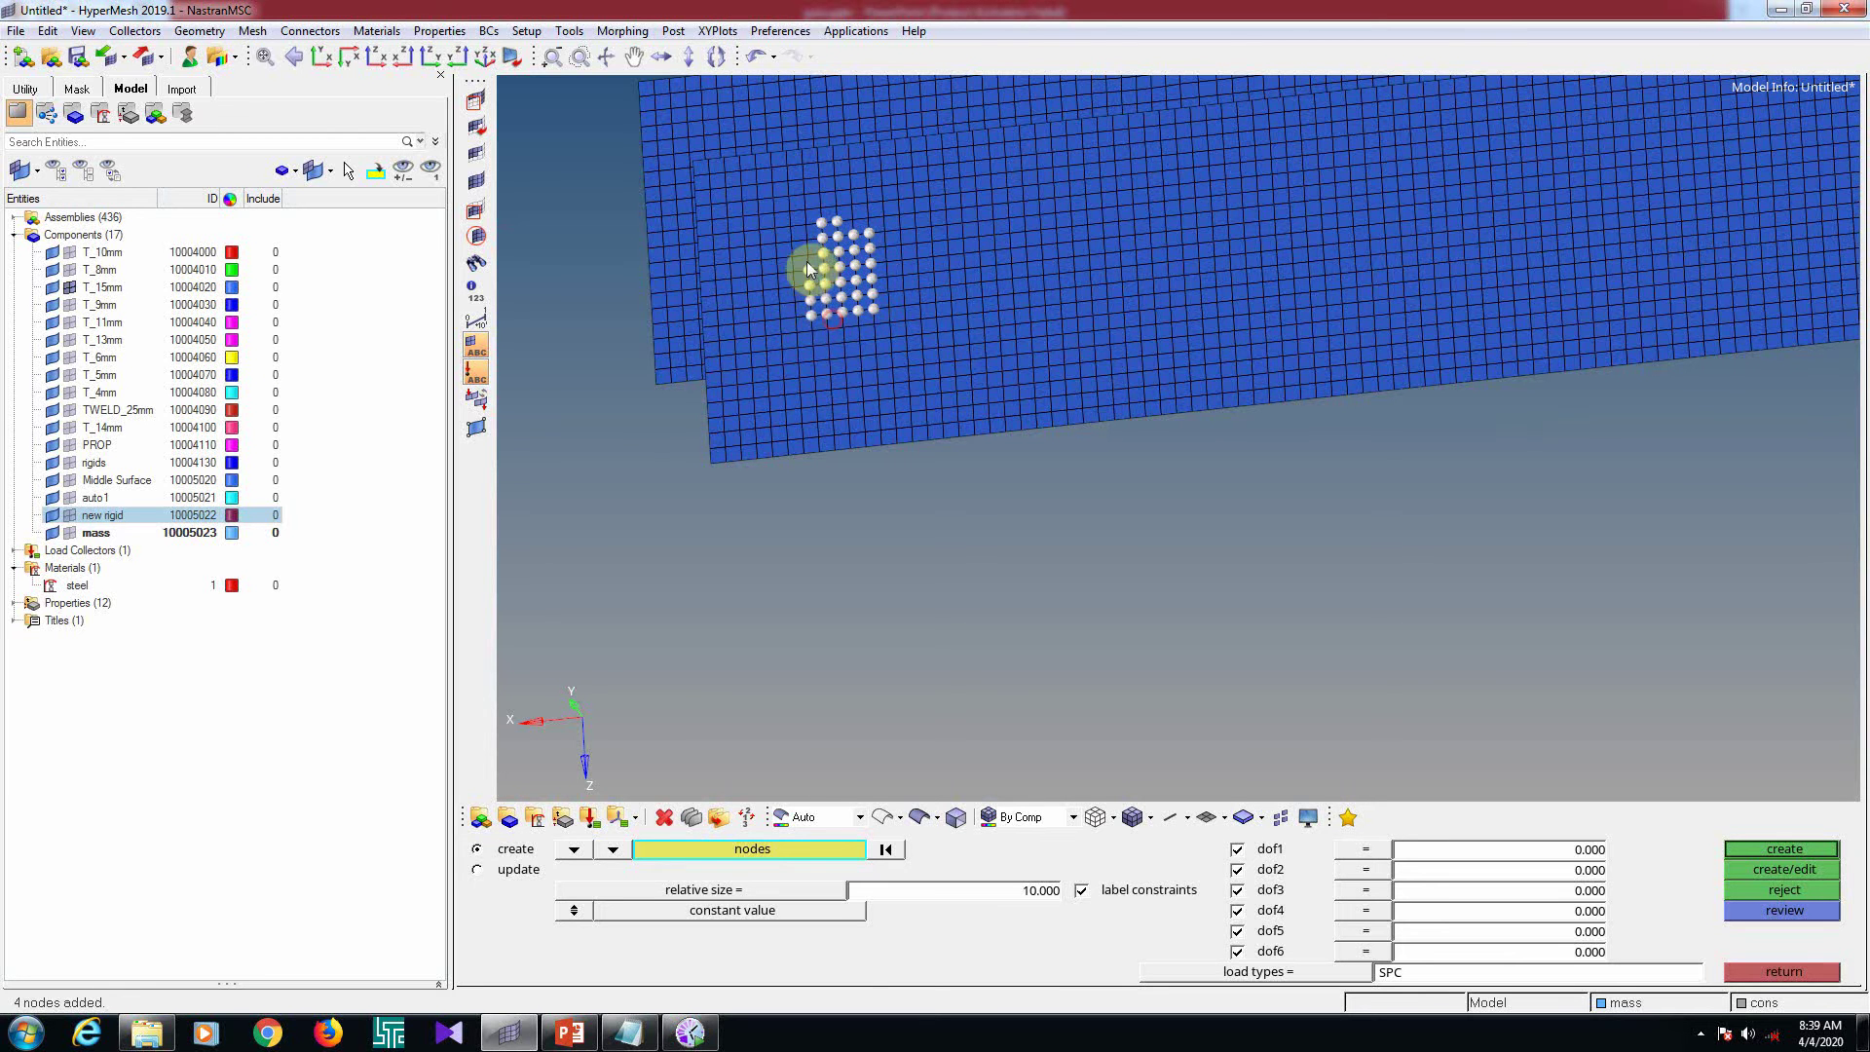
left_click_drag(809, 240, 823, 266, "shift")
right_click_drag(816, 213, 851, 229, "shift")
Add a rectangular block of nodes near the free end of the other long T_15mm beam
scroll(973, 258, "up", 3)
scroll(973, 257, "up", 3)
mouse_move(973, 259)
left_mouse_down("ctrl")
mouse_move(1007, 722)
mouse_move(935, 667)
mouse_move(939, 623)
left_mouse_up("ctrl")
scroll(918, 555, "down", 5)
scroll(1038, 626, "down", 3)
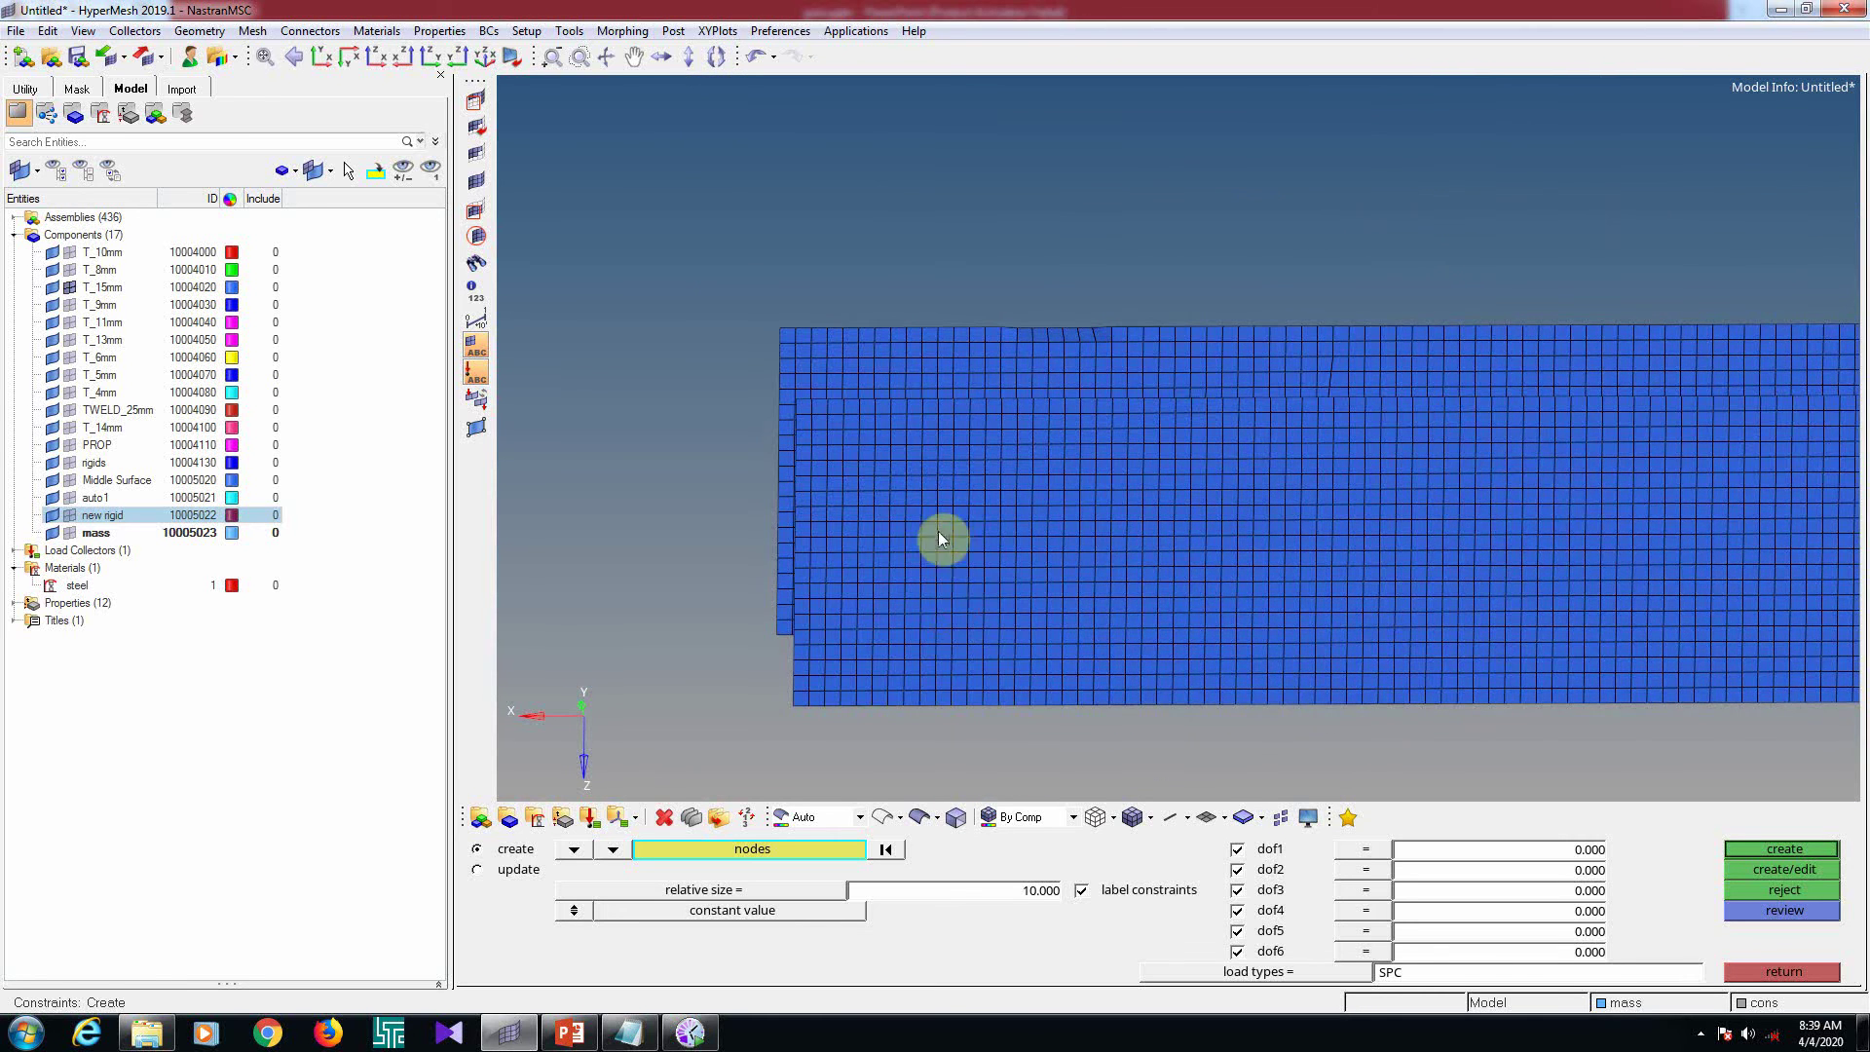
left_click_drag(901, 490, 993, 569, "shift")
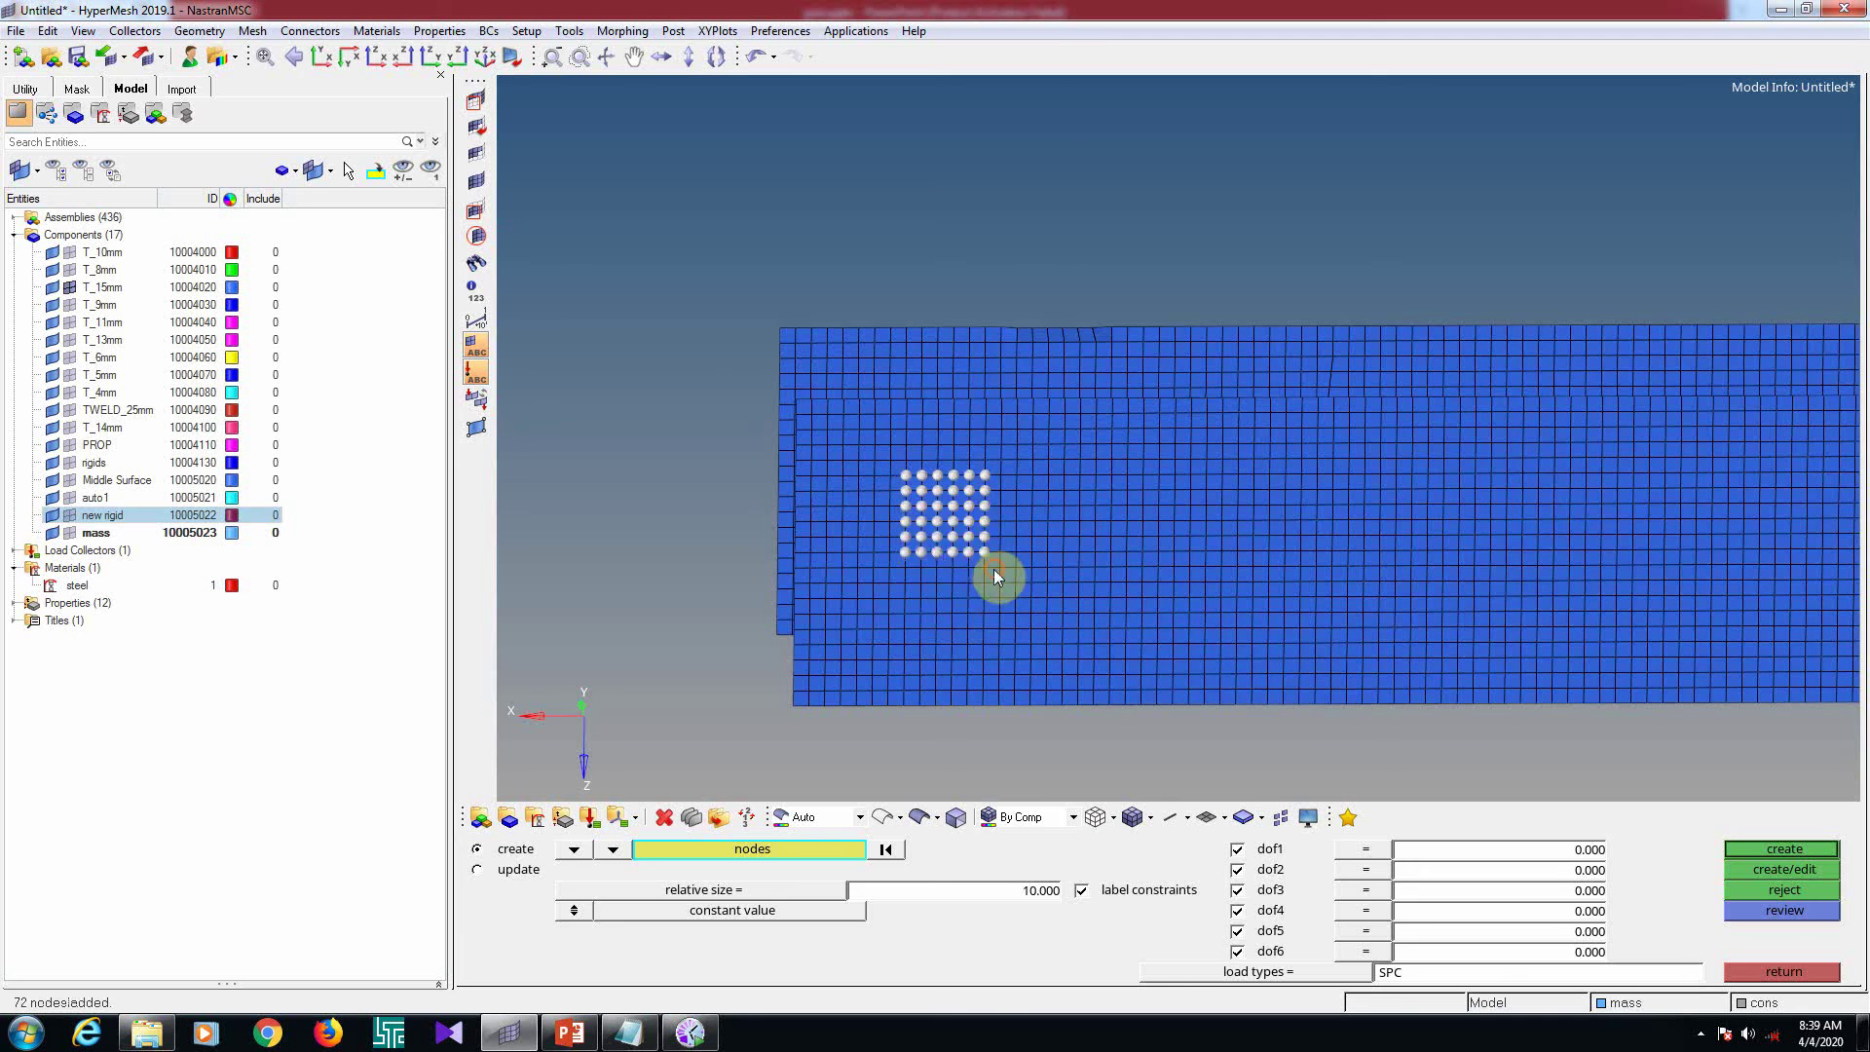
Deselect the nodes caught on the other flange layers, keeping only the four blocks on the base's outer flange
scroll(992, 567, "up", 10)
left_click_drag(1175, 664, 1421, 448, "ctrl")
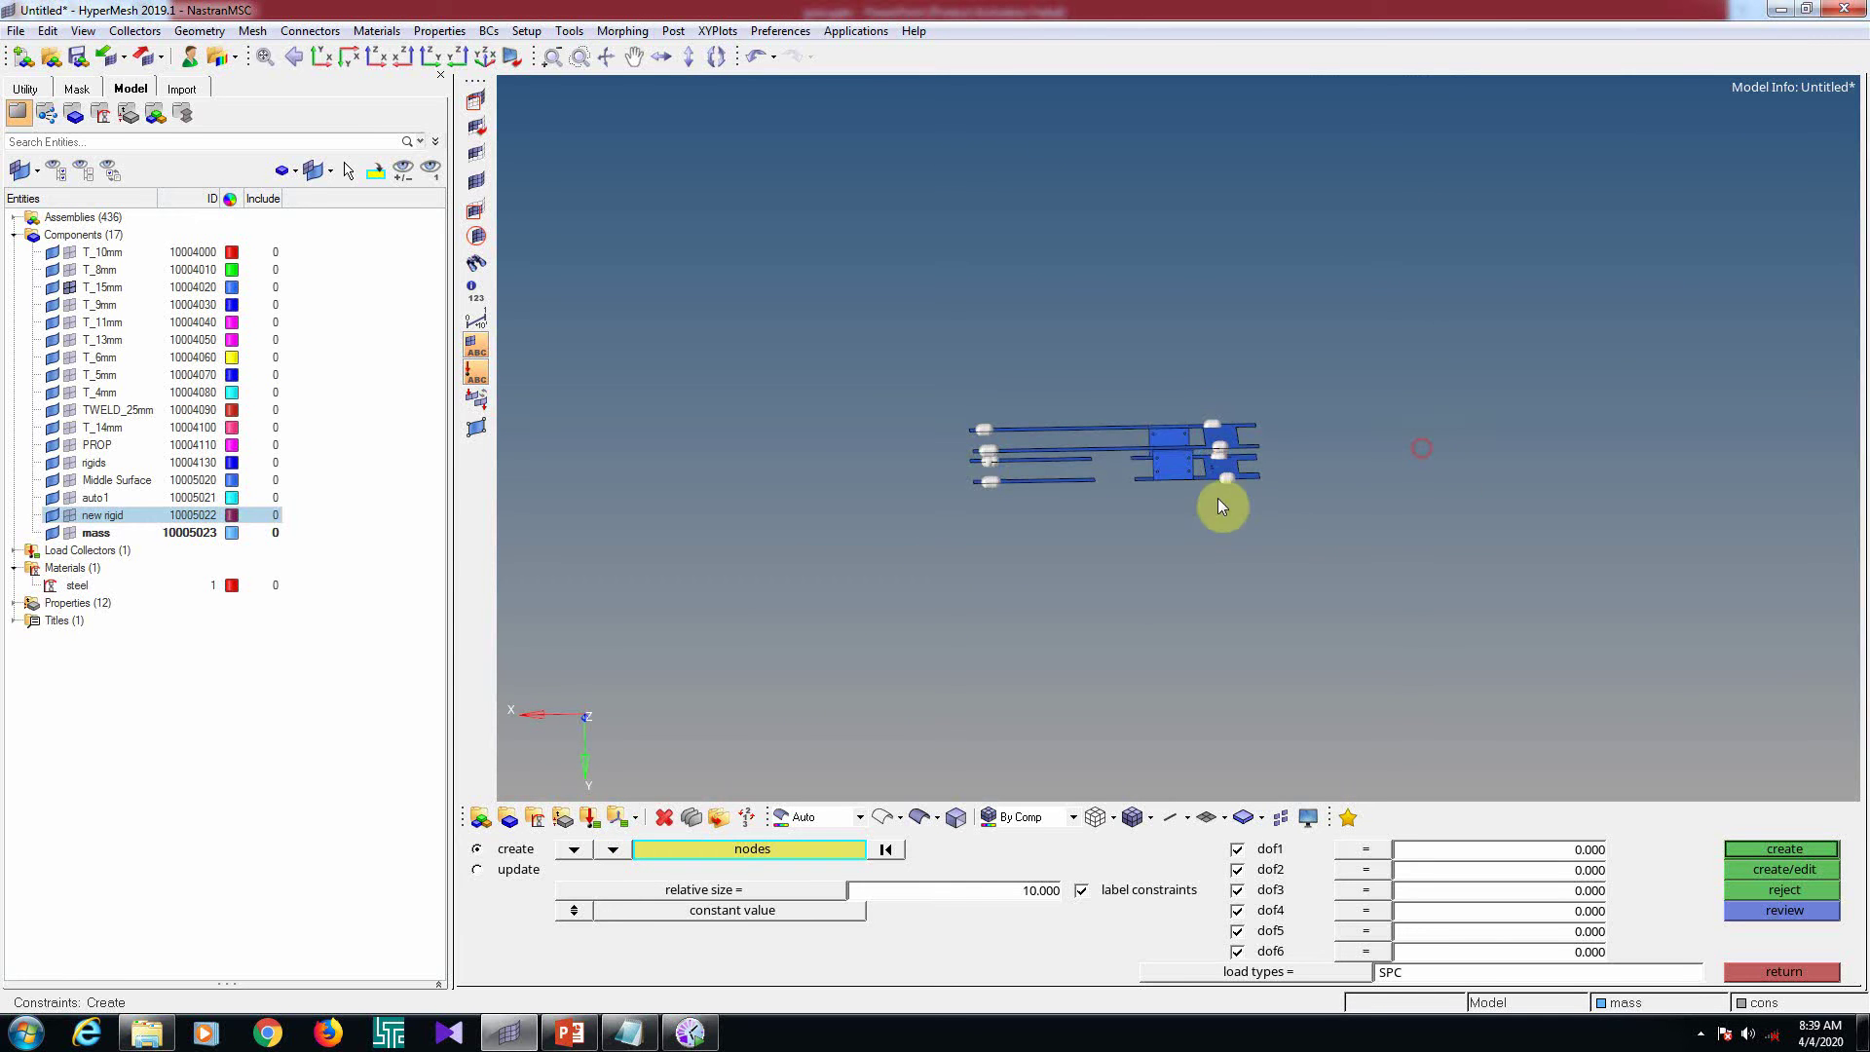
right_click_drag(1198, 461, 1525, 700, "shift")
right_click_drag(960, 461, 1225, 607, "shift")
mouse_move(1067, 560)
left_mouse_down("ctrl")
mouse_move(1078, 531)
mouse_move(1059, 536)
left_mouse_up("ctrl")
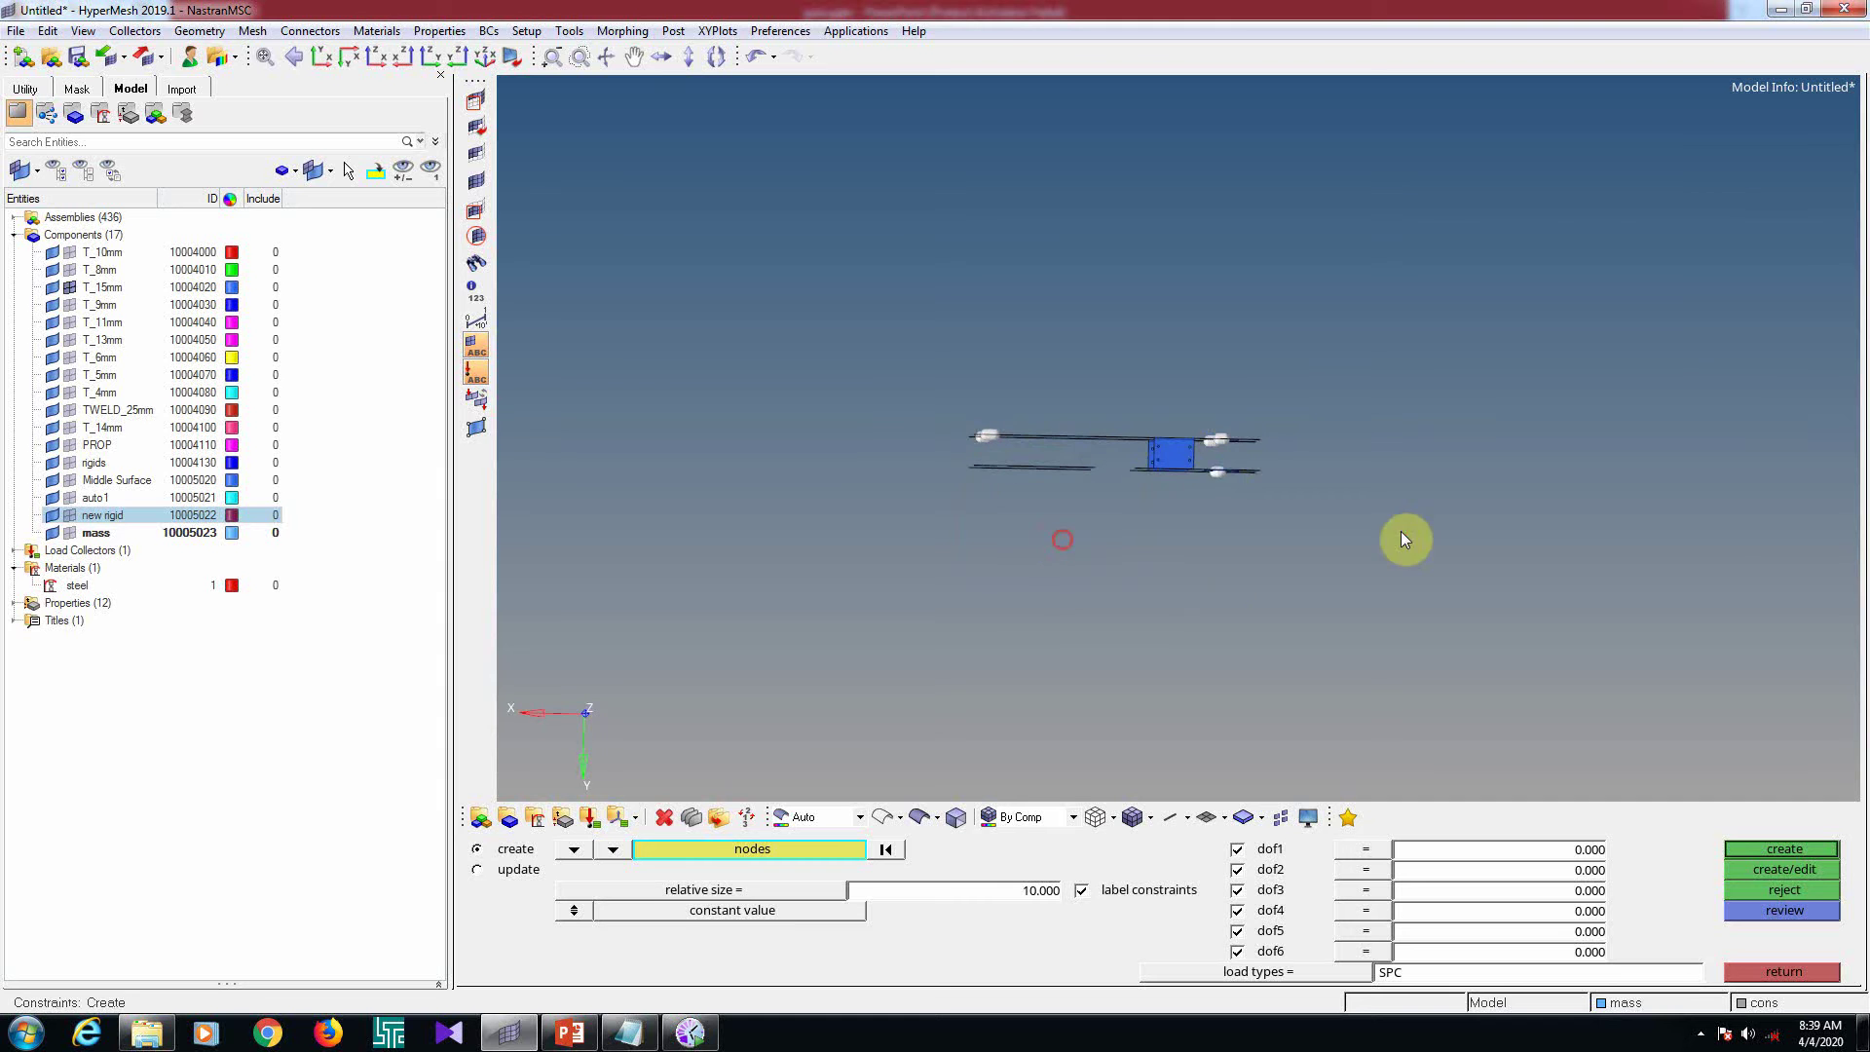
right_click_drag(1204, 460, 1332, 576, "shift")
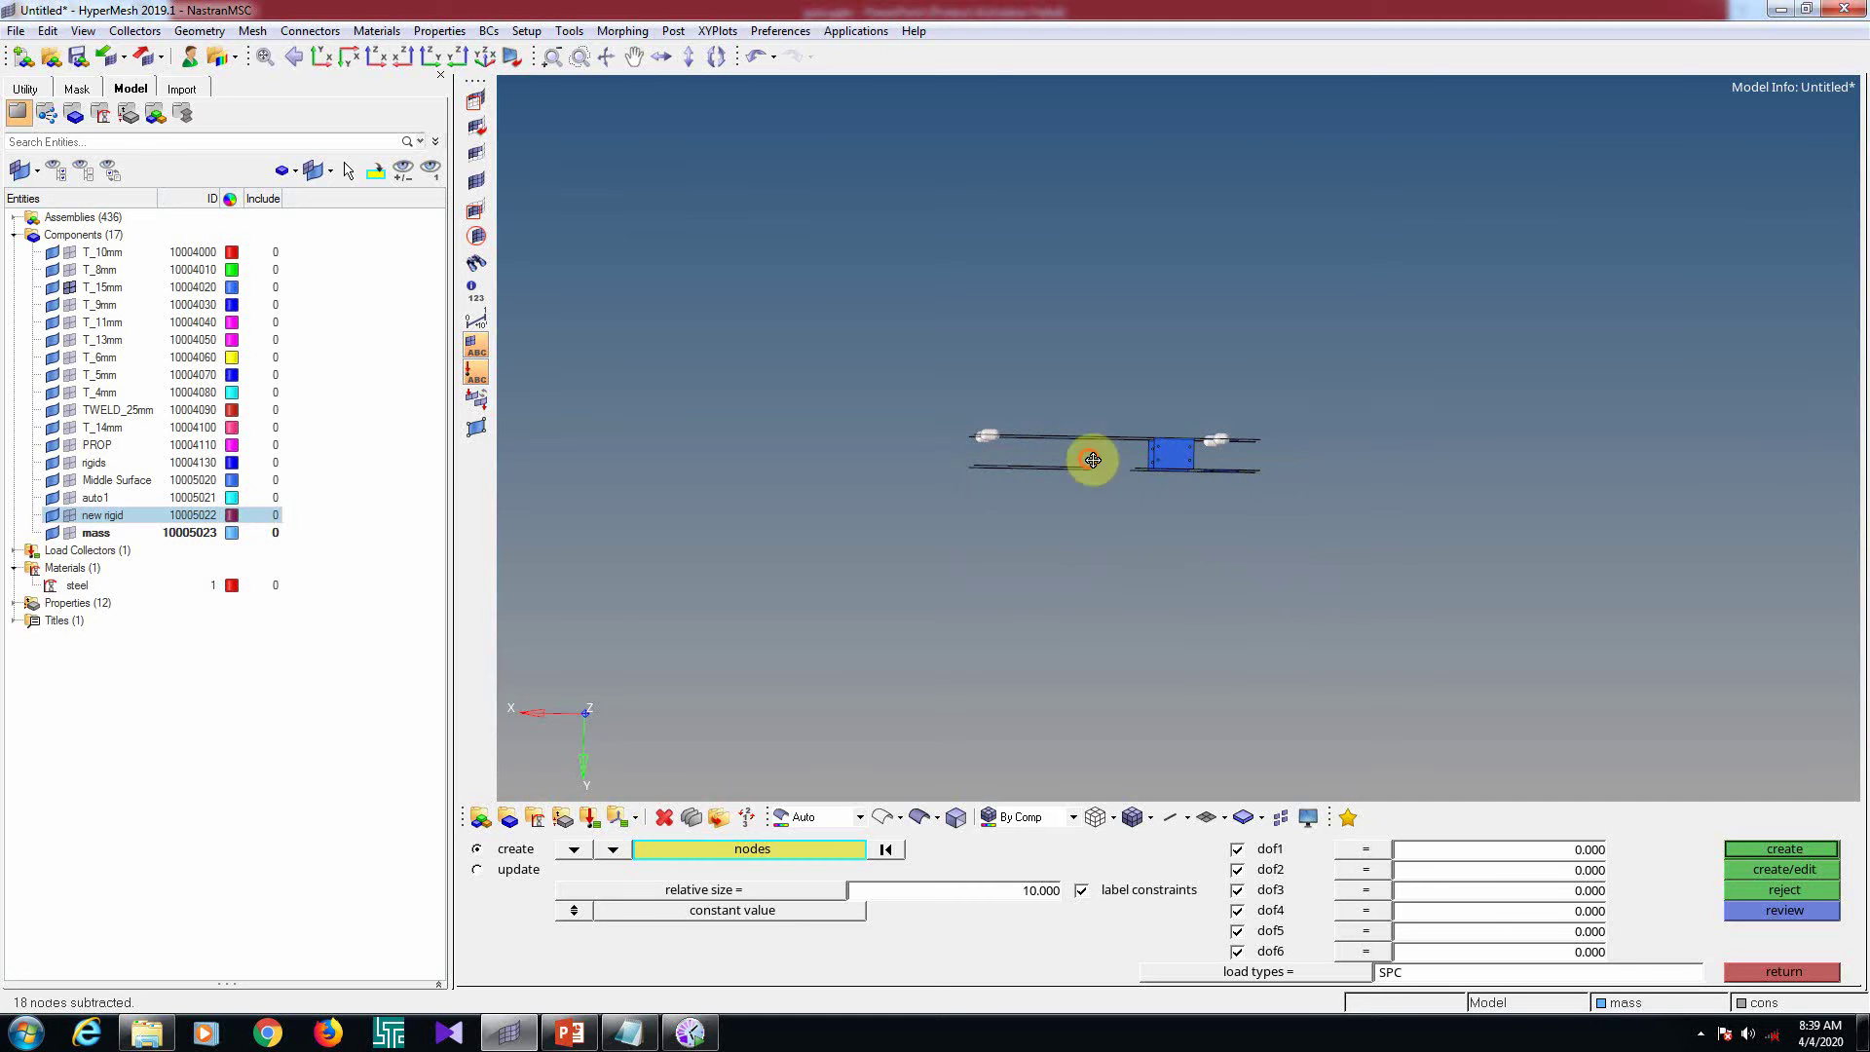
left_click_drag(1093, 460, 1149, 506, "ctrl")
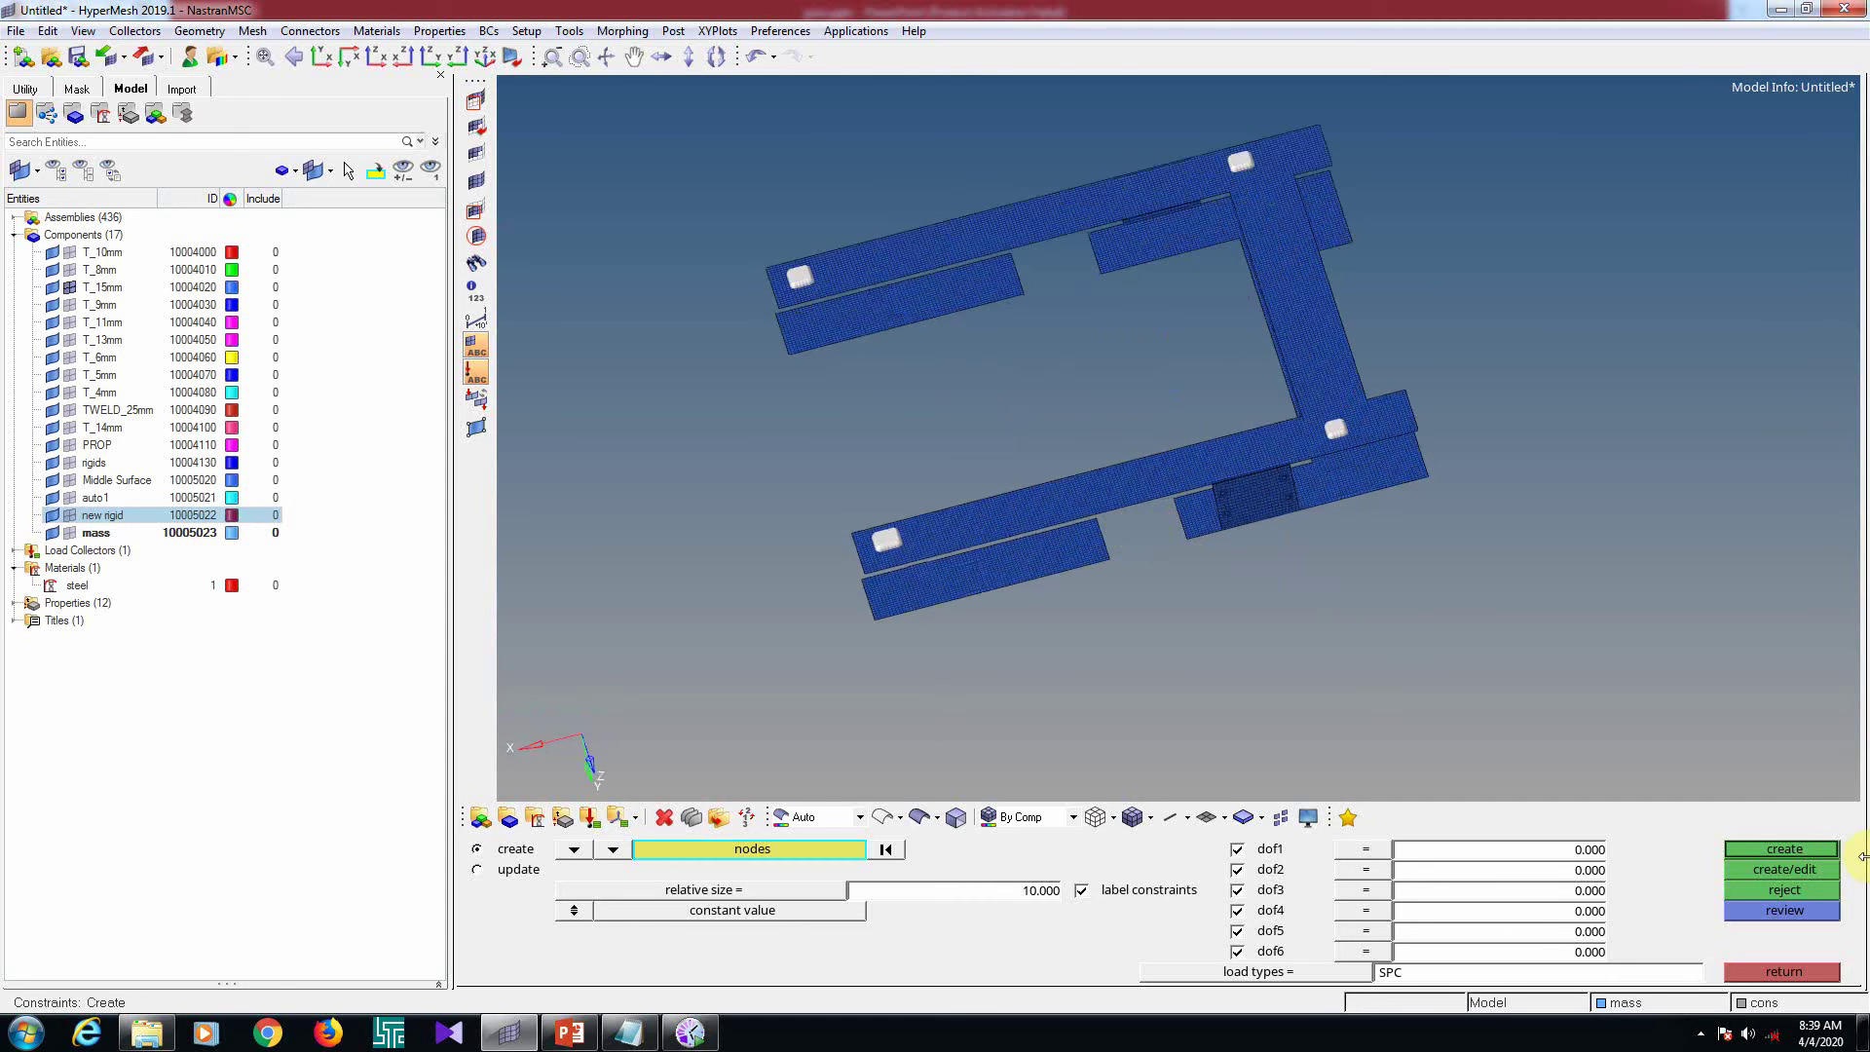
Create SPC constraints with dof1 to dof6 fixed at 0.000 on the four node blocks and inspect their labels
left_click(1786, 847)
scroll(1268, 574, "up", 5)
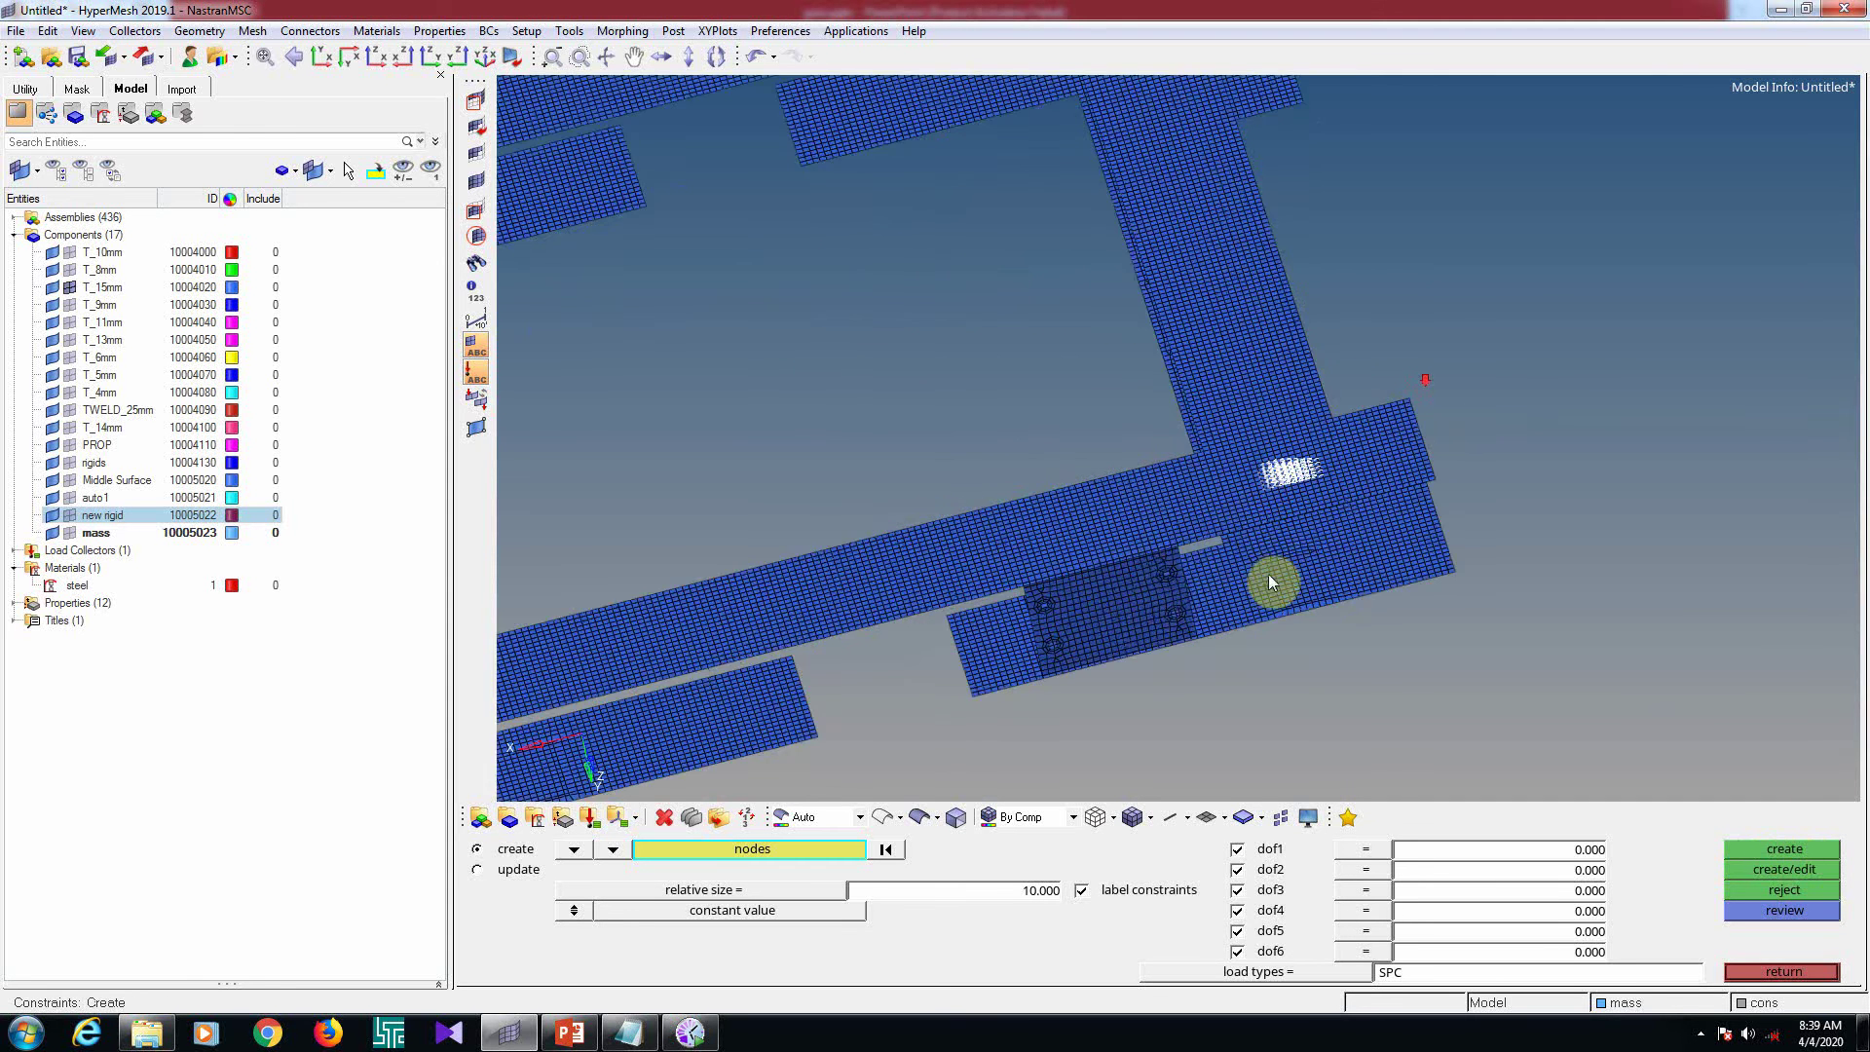
scroll(1294, 389, "up", 5)
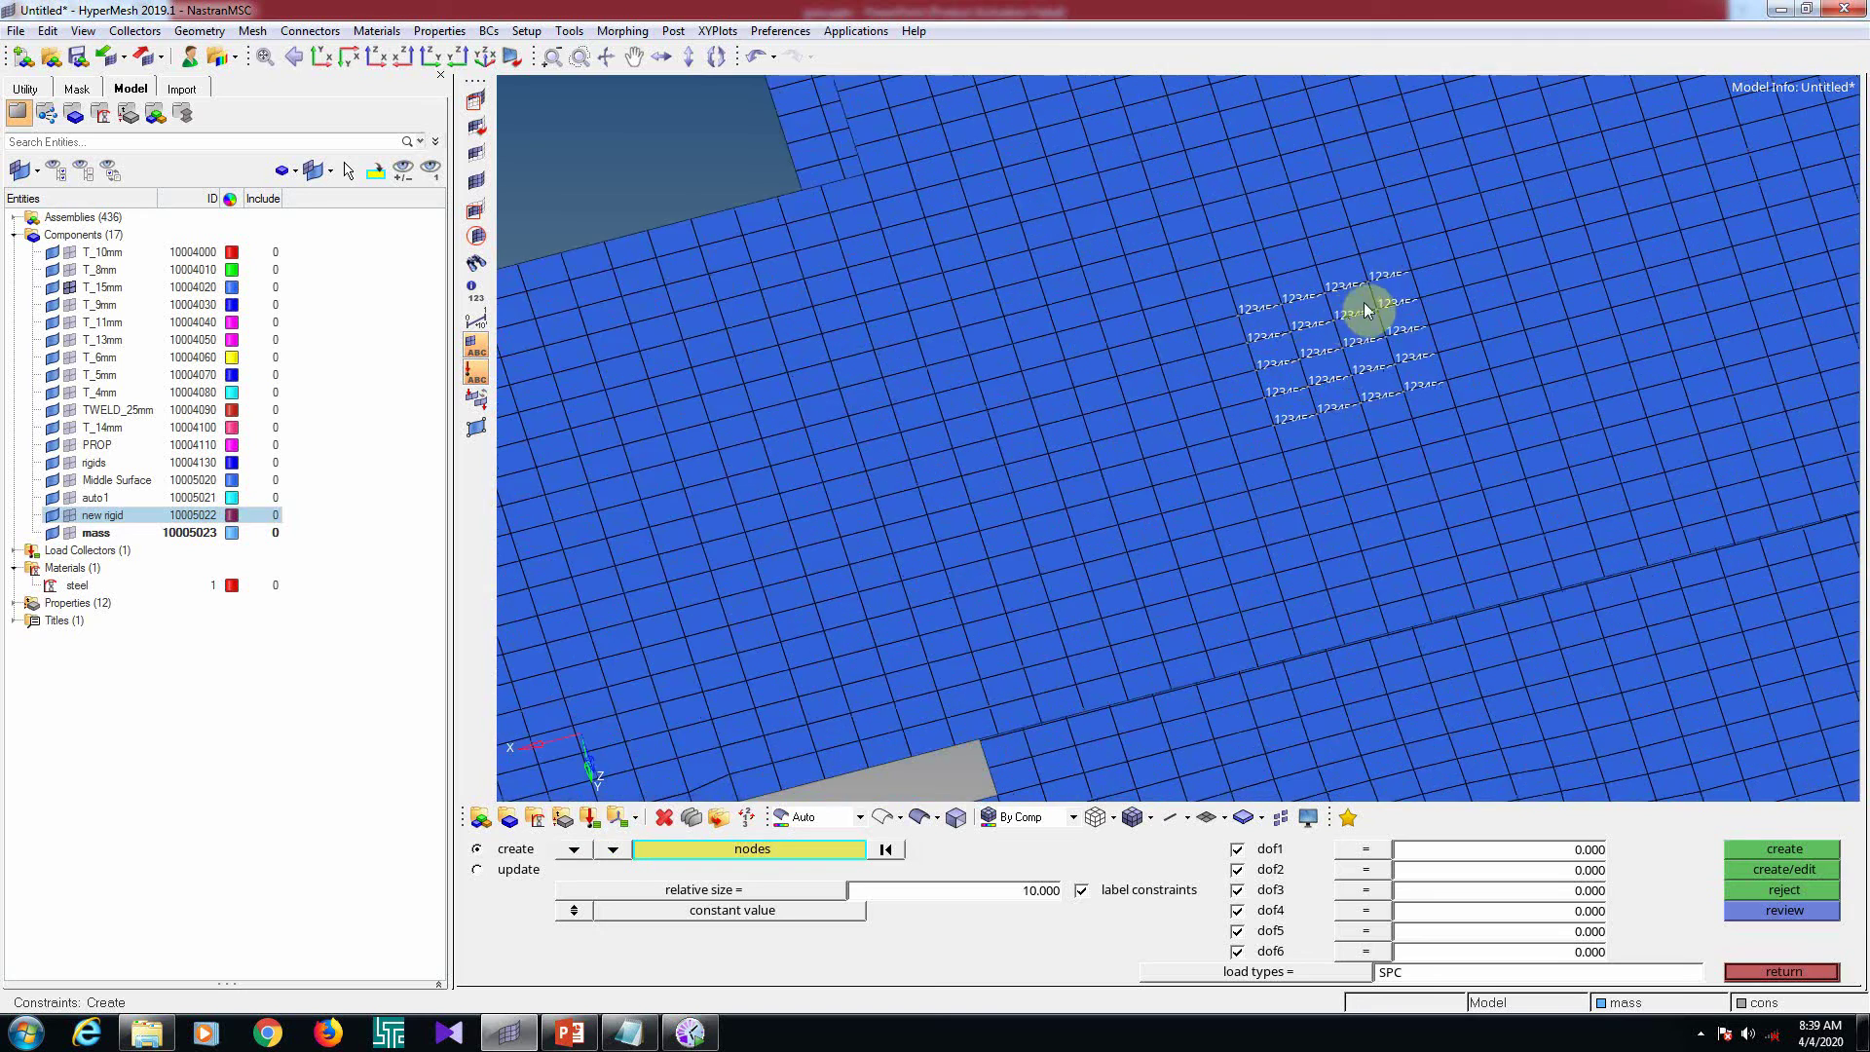
scroll(1274, 346, "up", 5)
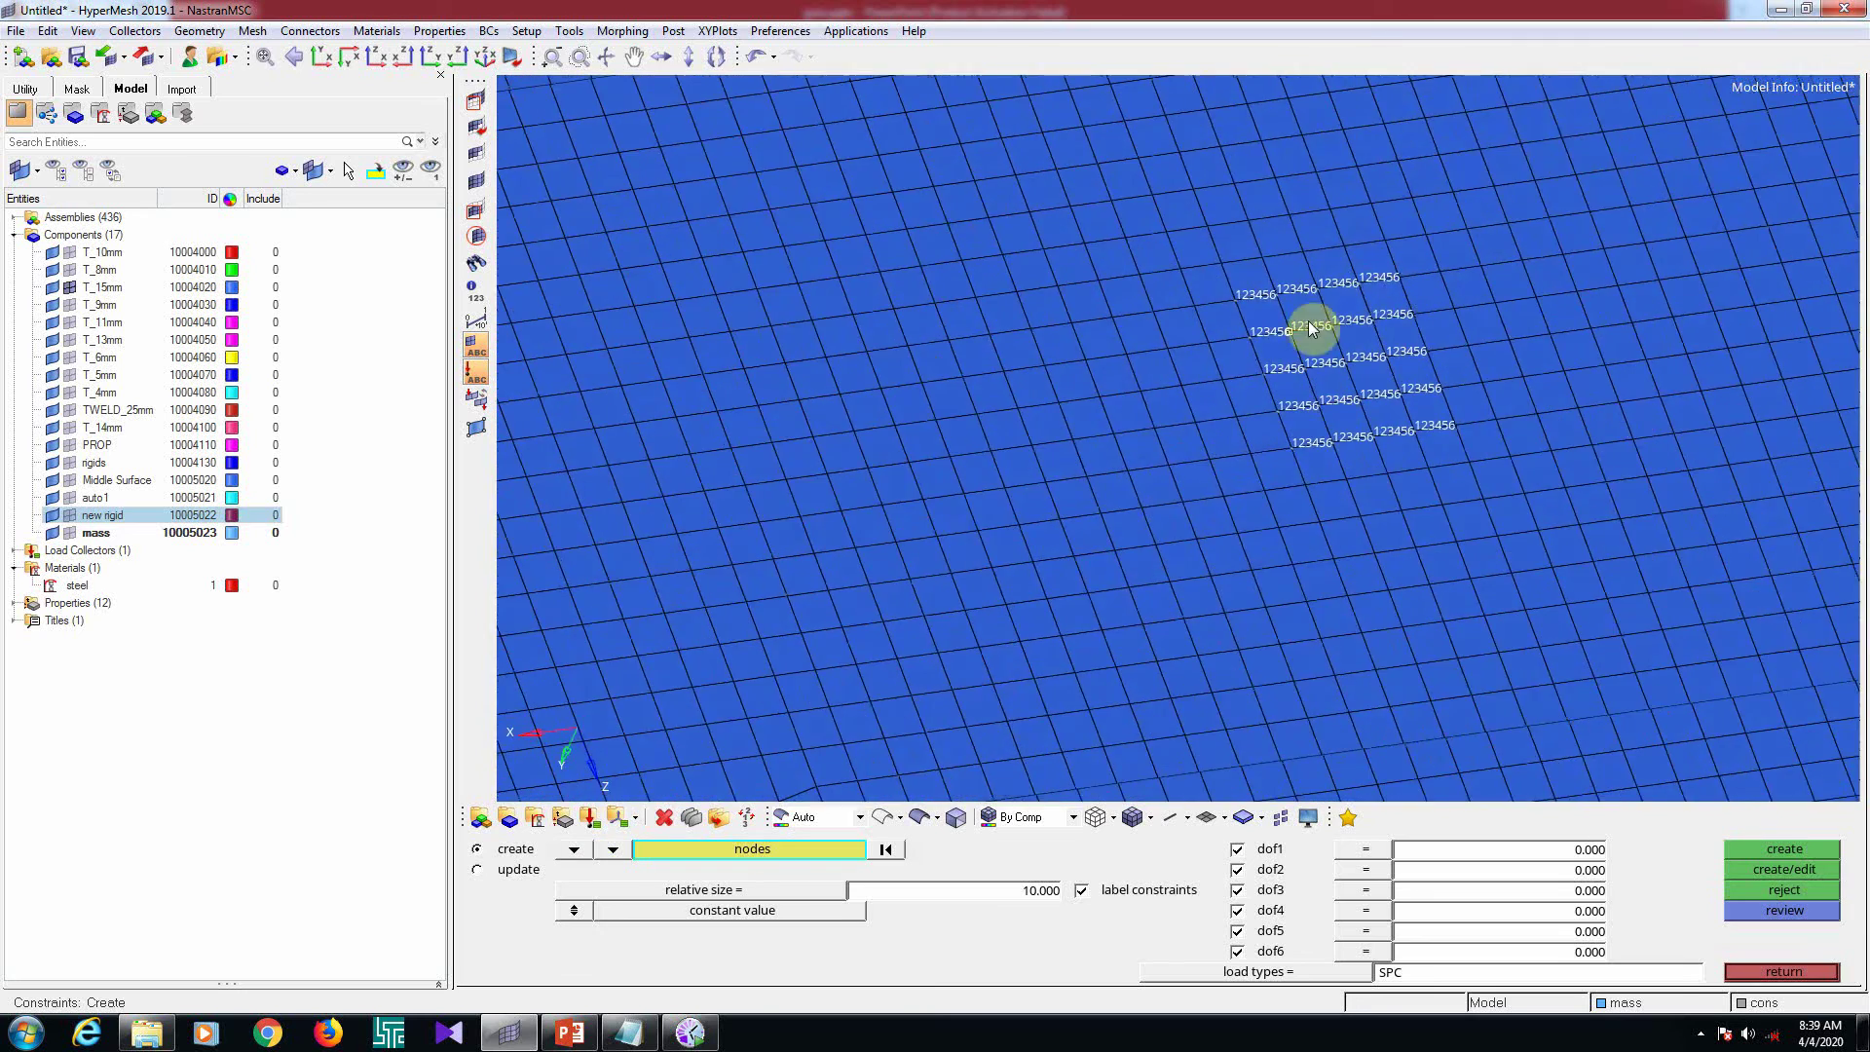
scroll(1071, 551, "down", 5)
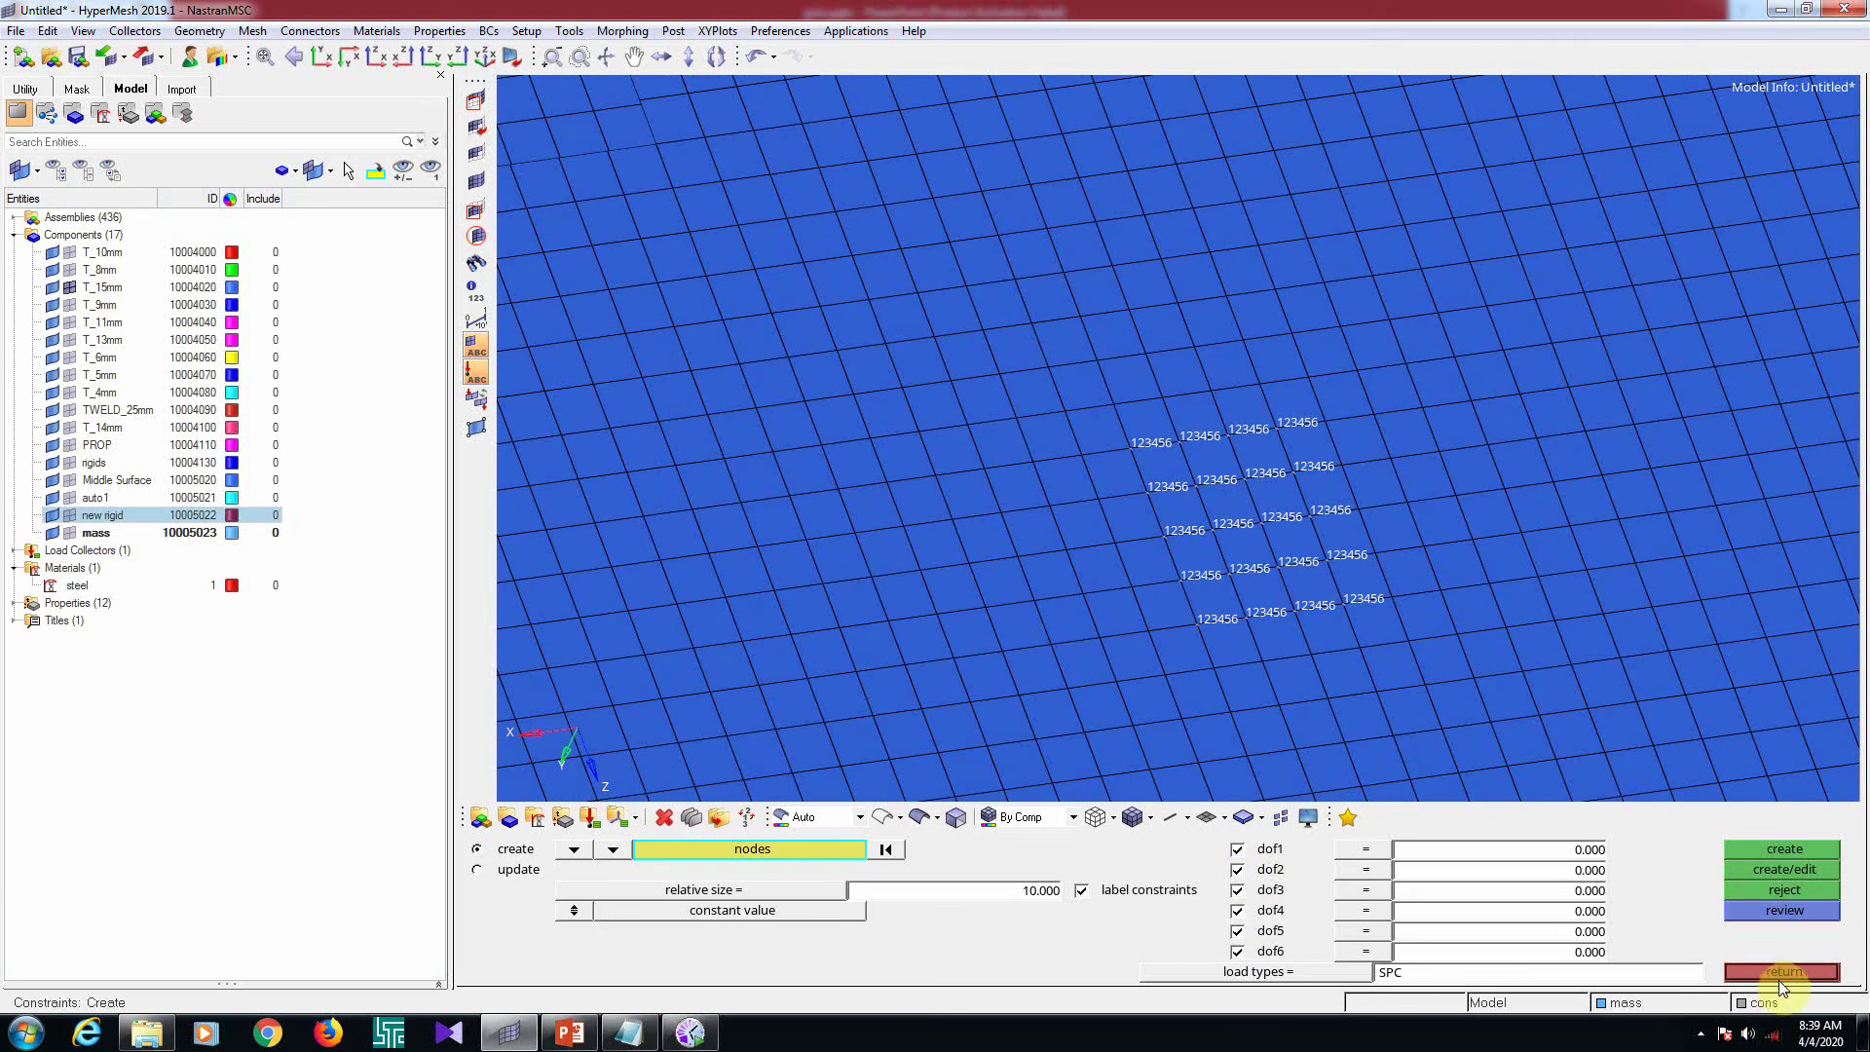
left_click(1780, 968)
scroll(1455, 563, "down", 6)
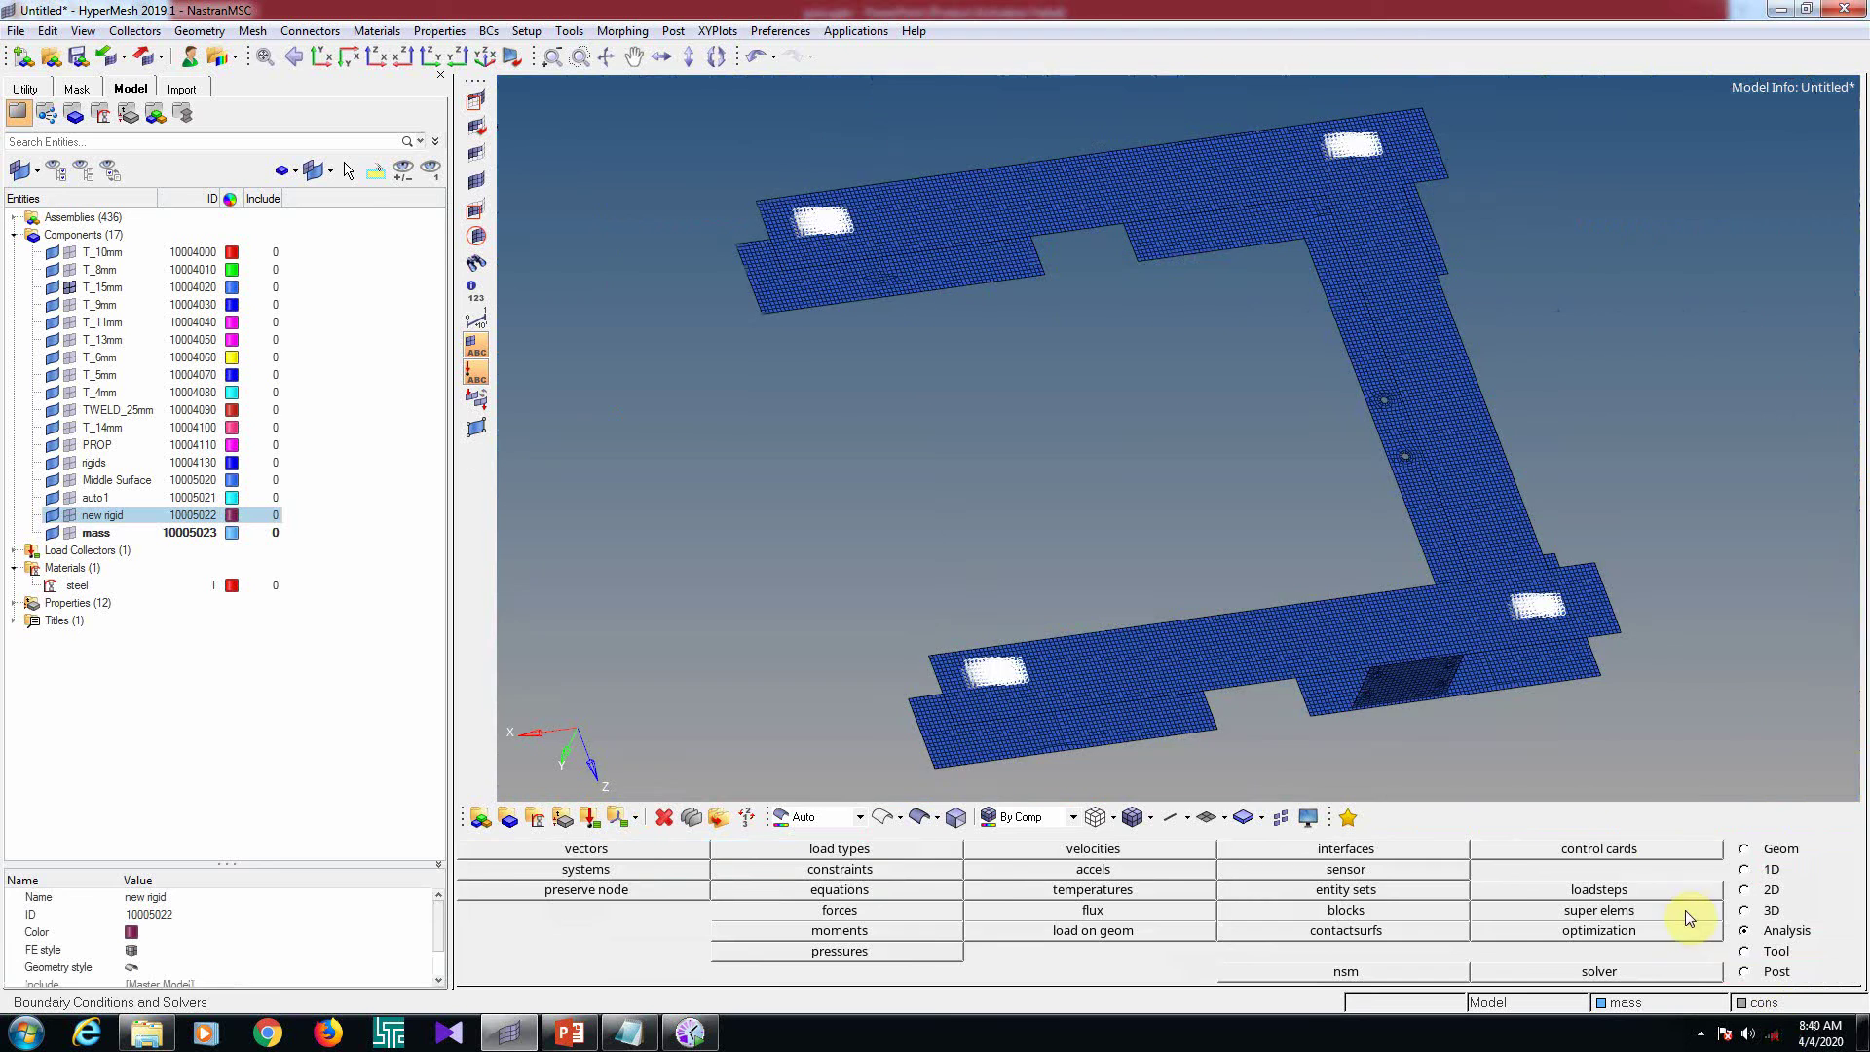
Display all components of the frame and return to an overall isometric view of the constrained model
key("d")
left_click(1588, 845)
left_click(1658, 848)
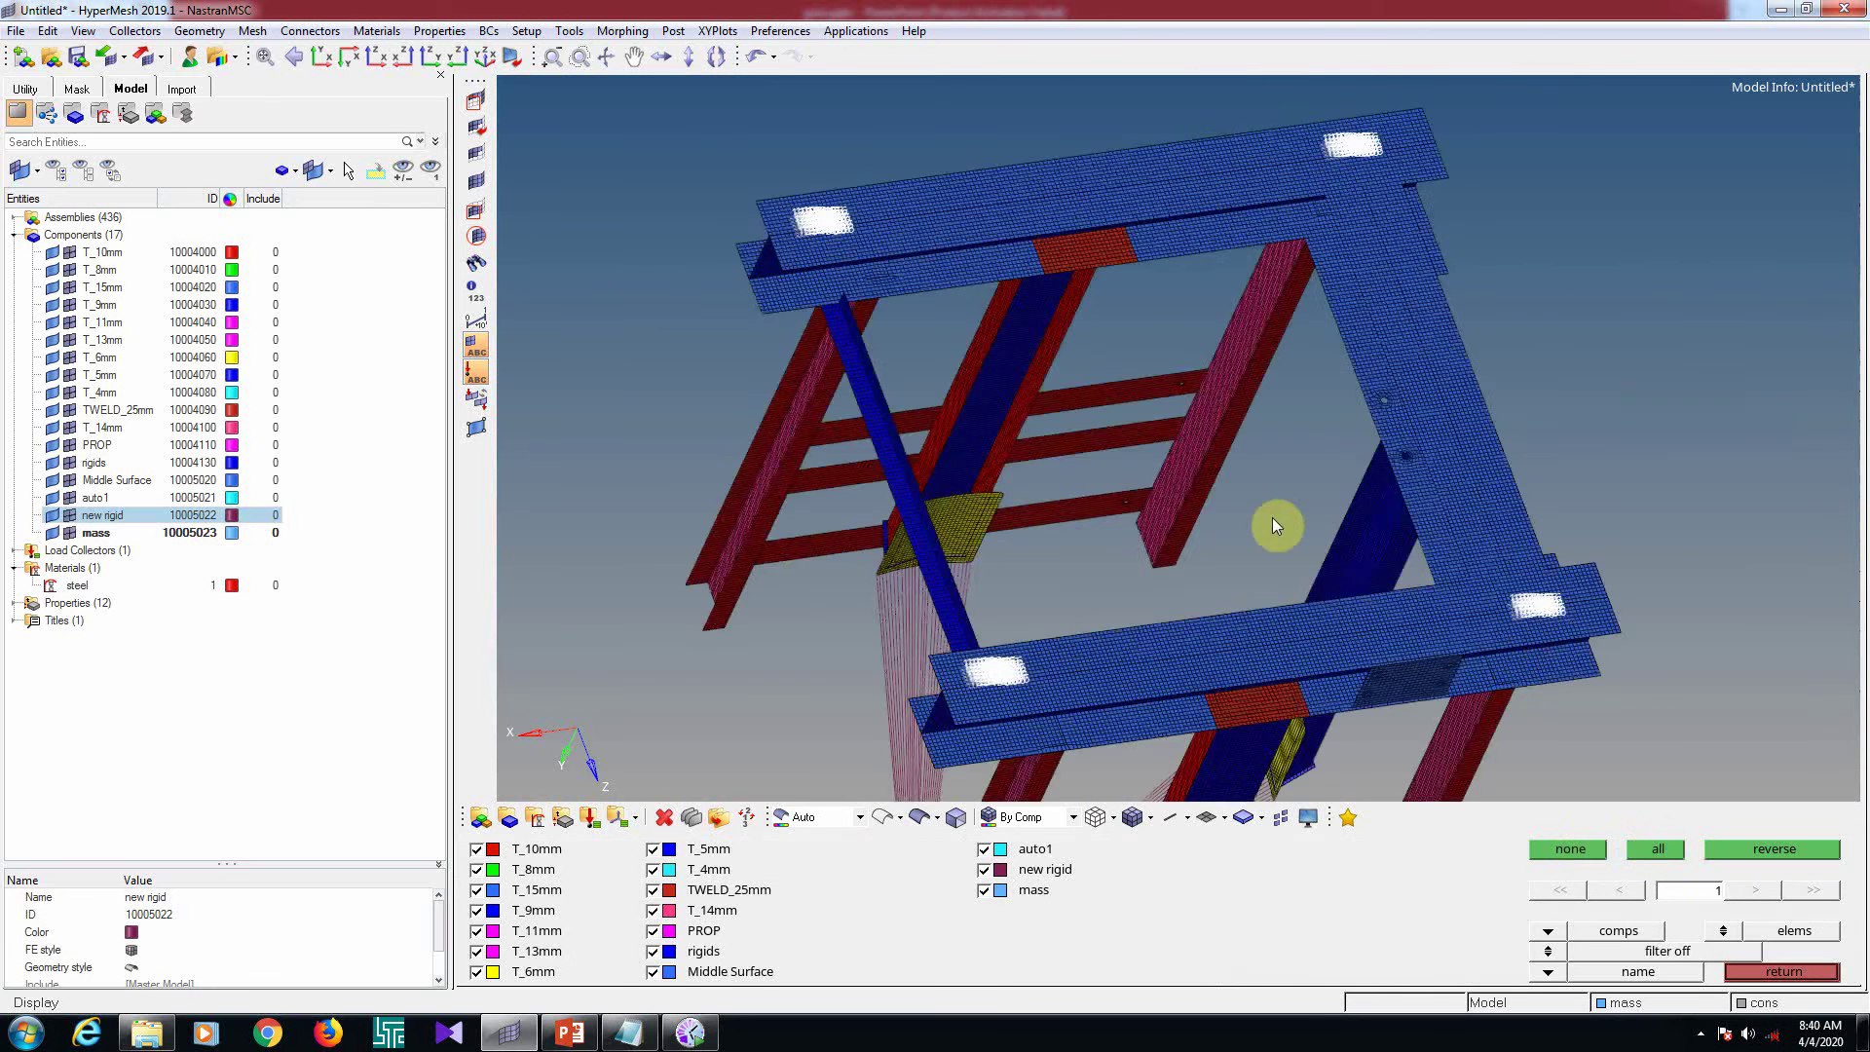
scroll(1272, 518, "down", 5, "ctrl")
mouse_move(1272, 518)
left_mouse_down("ctrl")
mouse_move(1188, 547)
mouse_move(1615, 465)
mouse_move(1569, 668)
left_mouse_up("ctrl")
scroll(1262, 492, "down", 5, "ctrl")
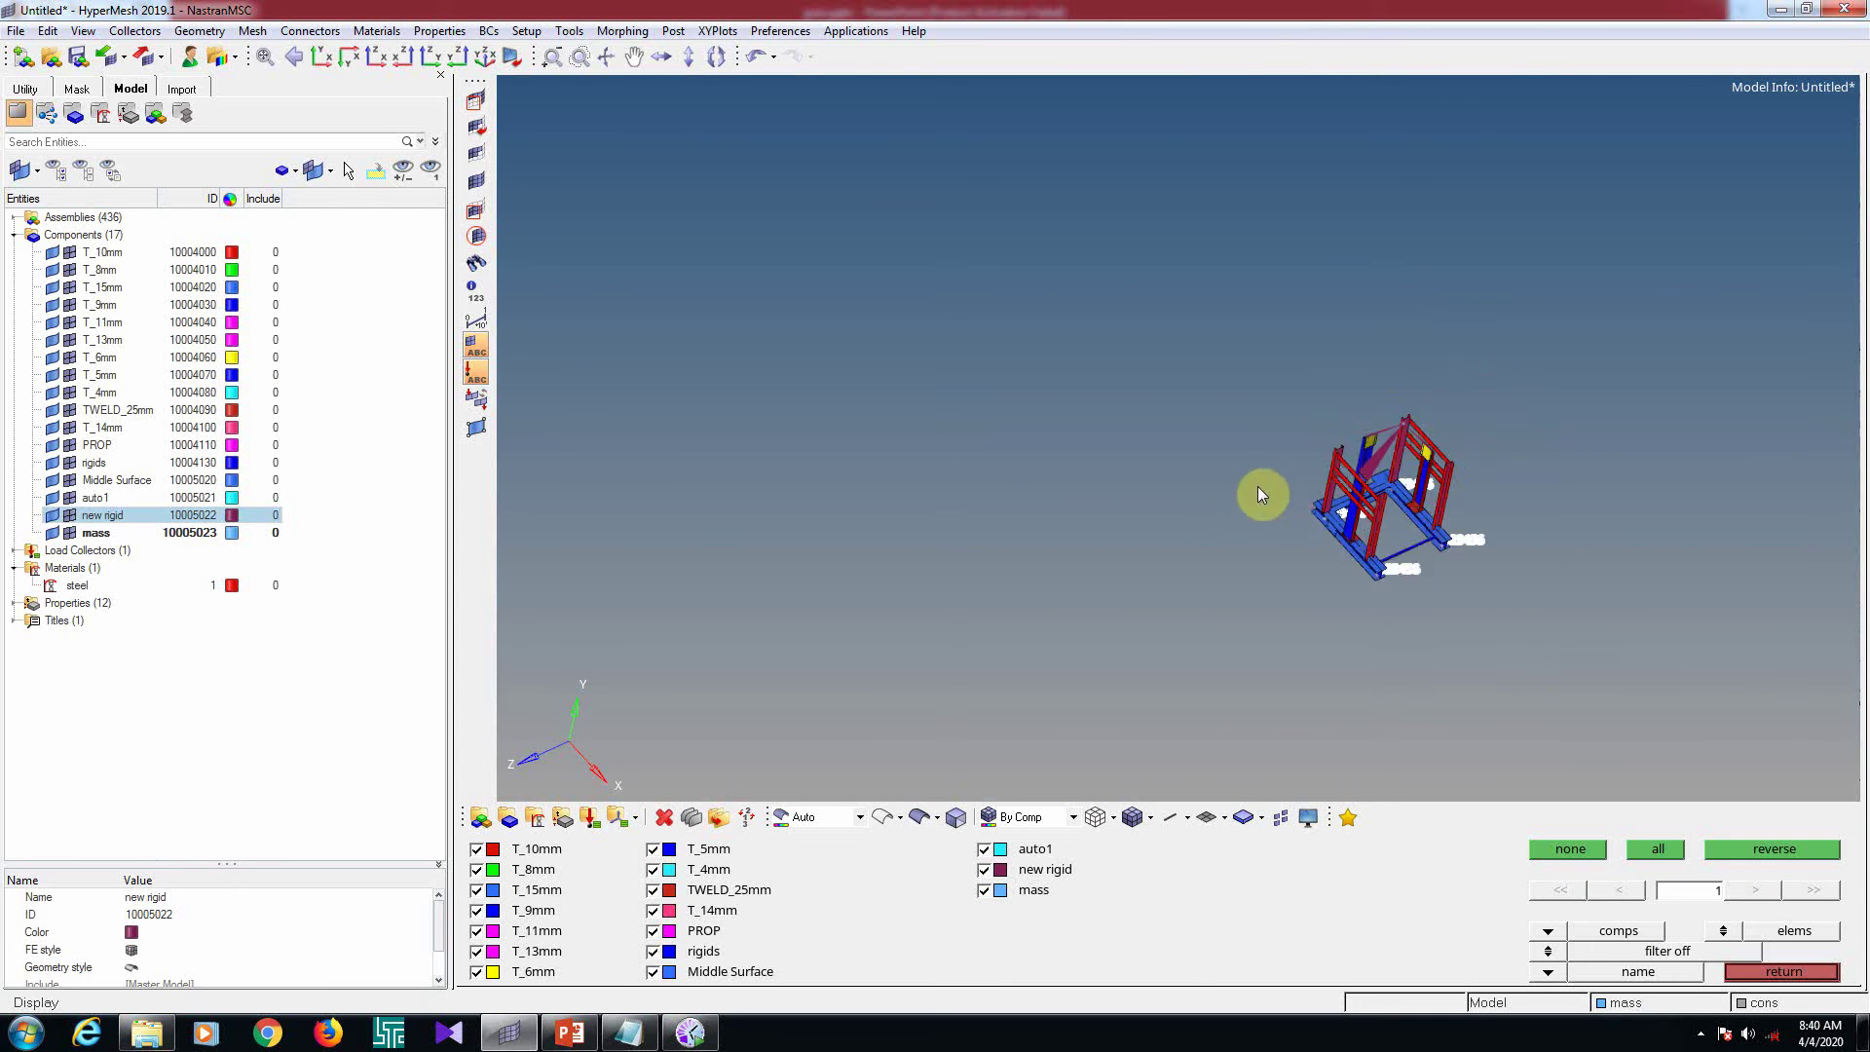
key("Escape")
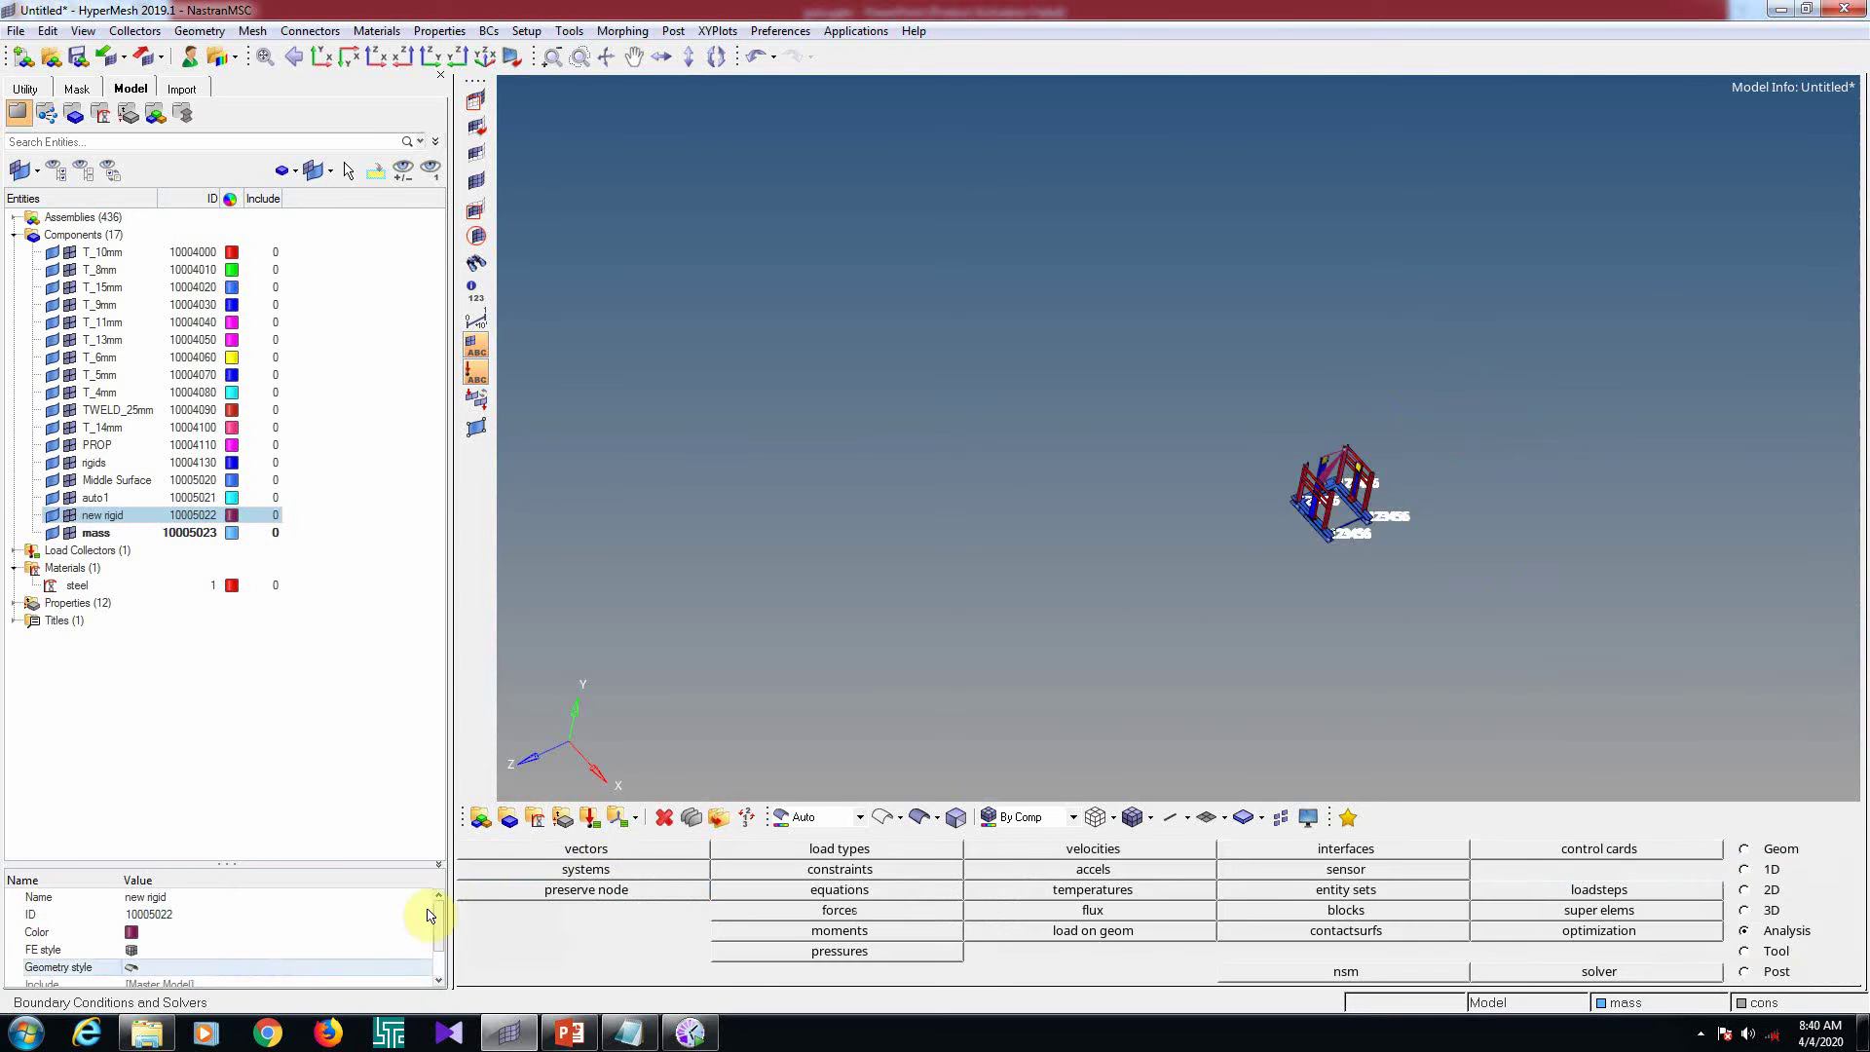
Create a load collector named Grav with the GRAV card image and open its card for editing
left_click(589, 816)
left_click(990, 856)
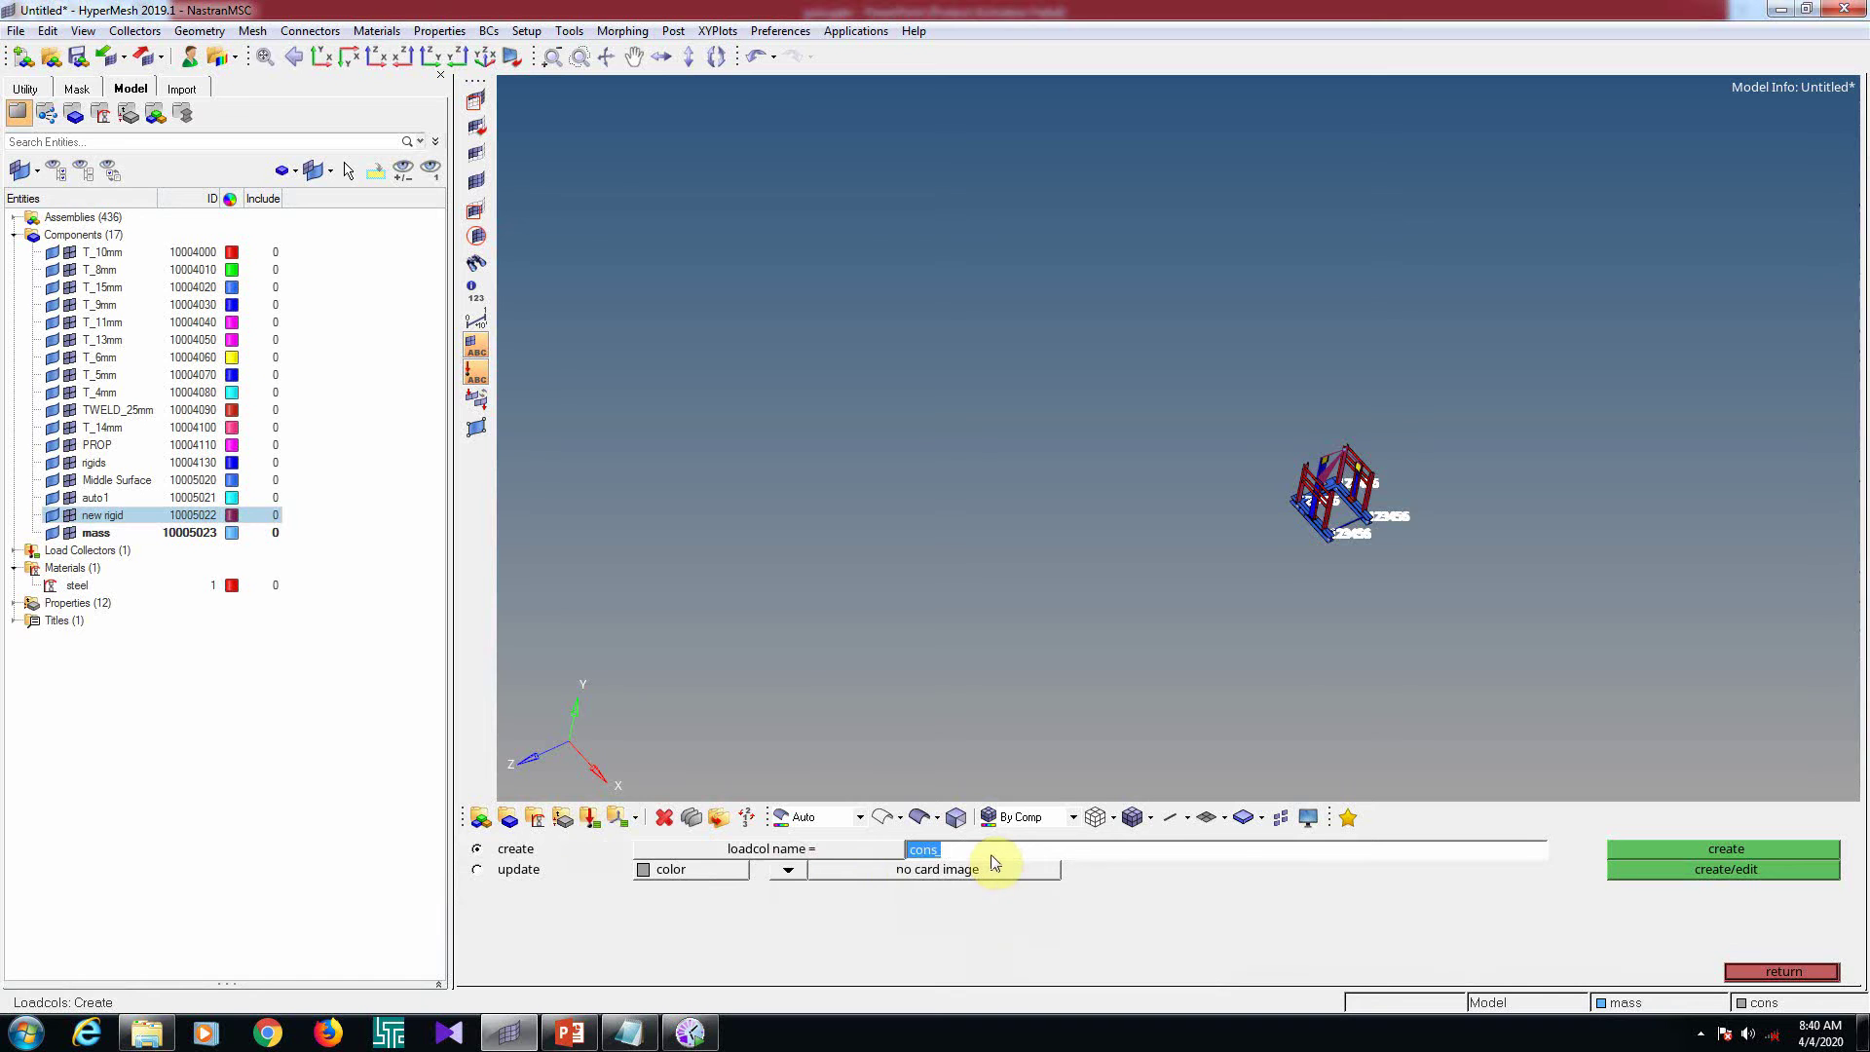
type("Grav_")
left_click(786, 869)
left_click(781, 869)
left_click(937, 868)
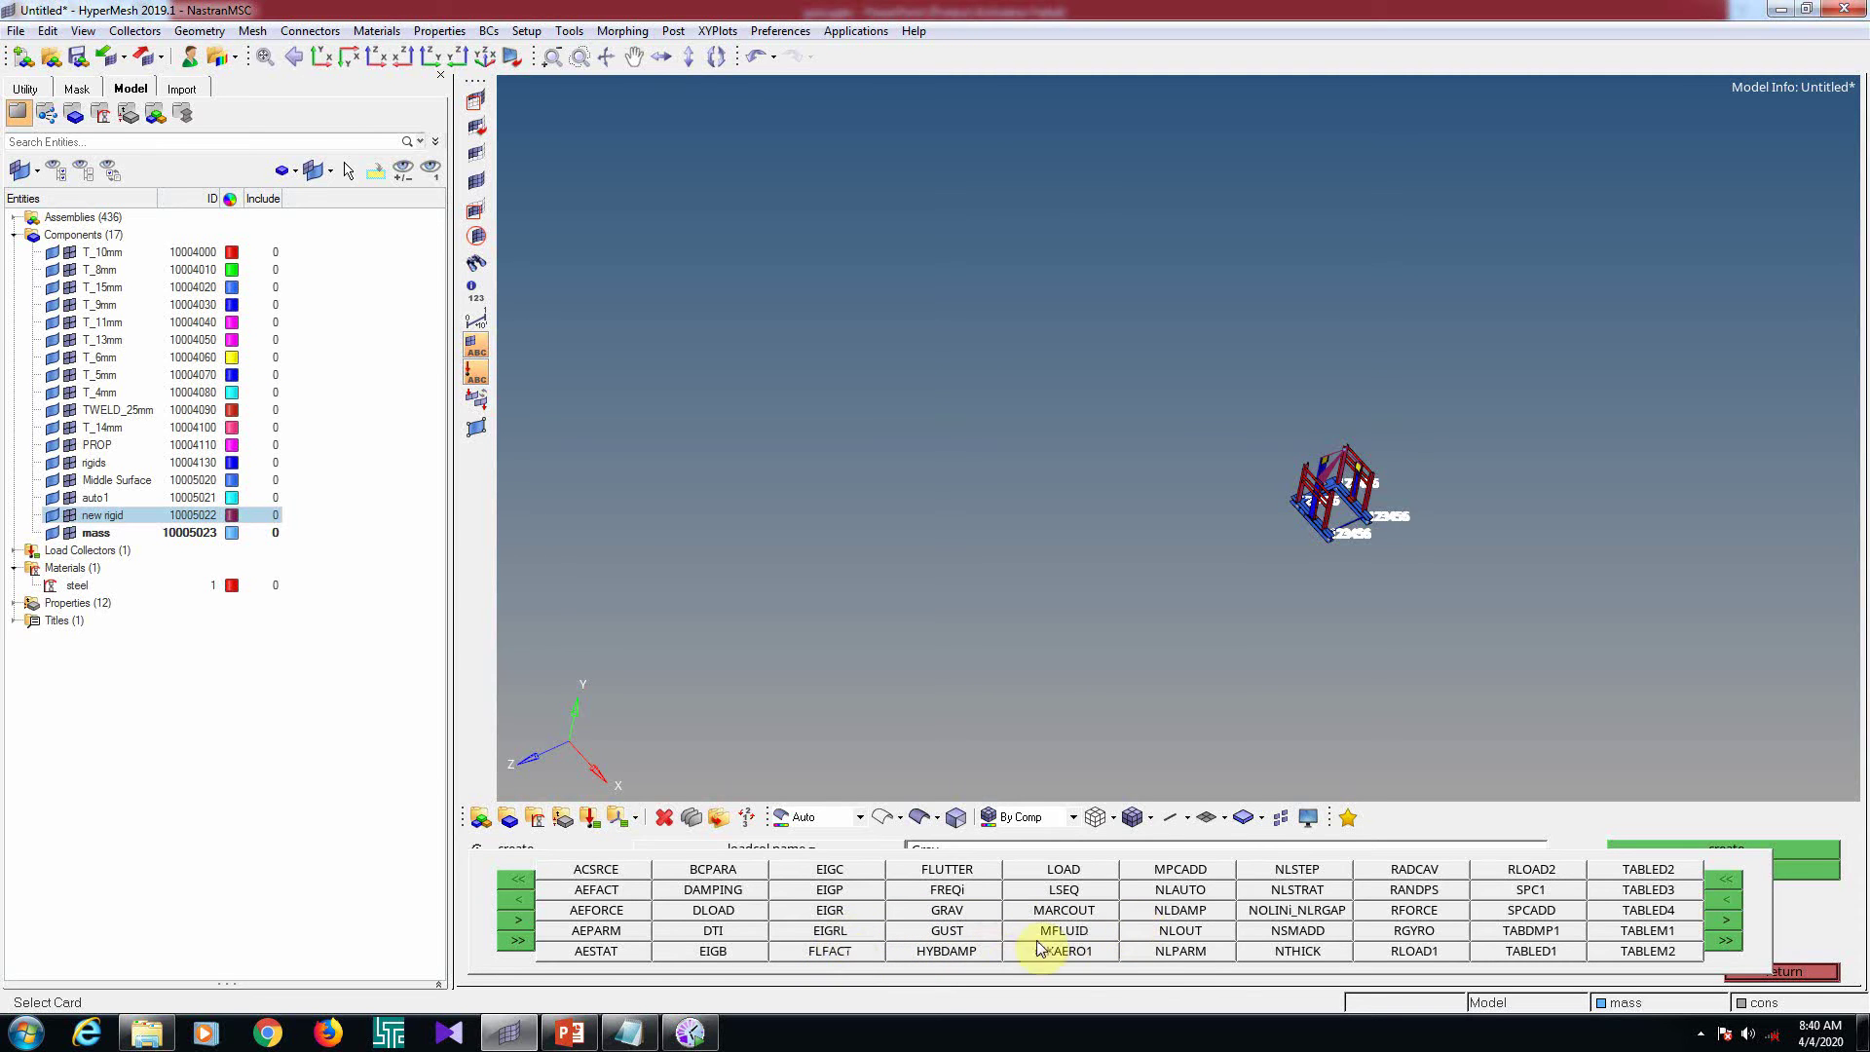
left_click(973, 912)
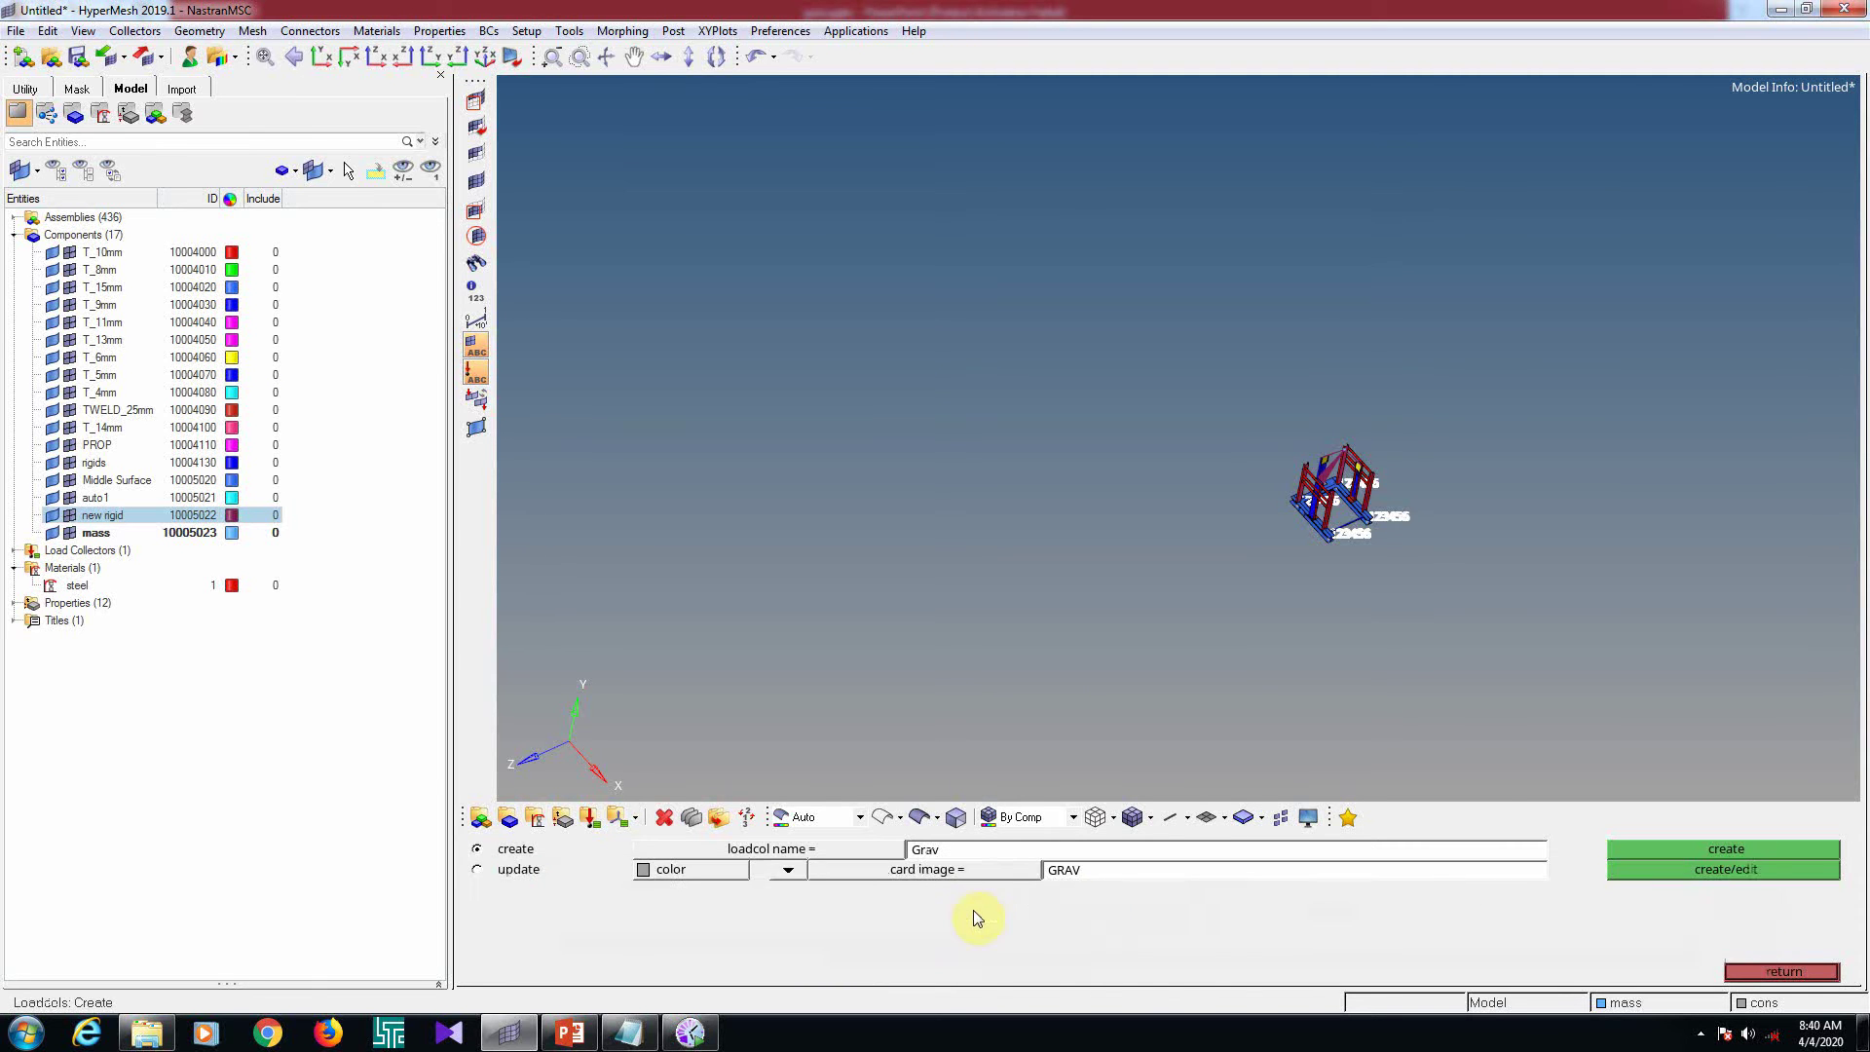
left_click(1759, 868)
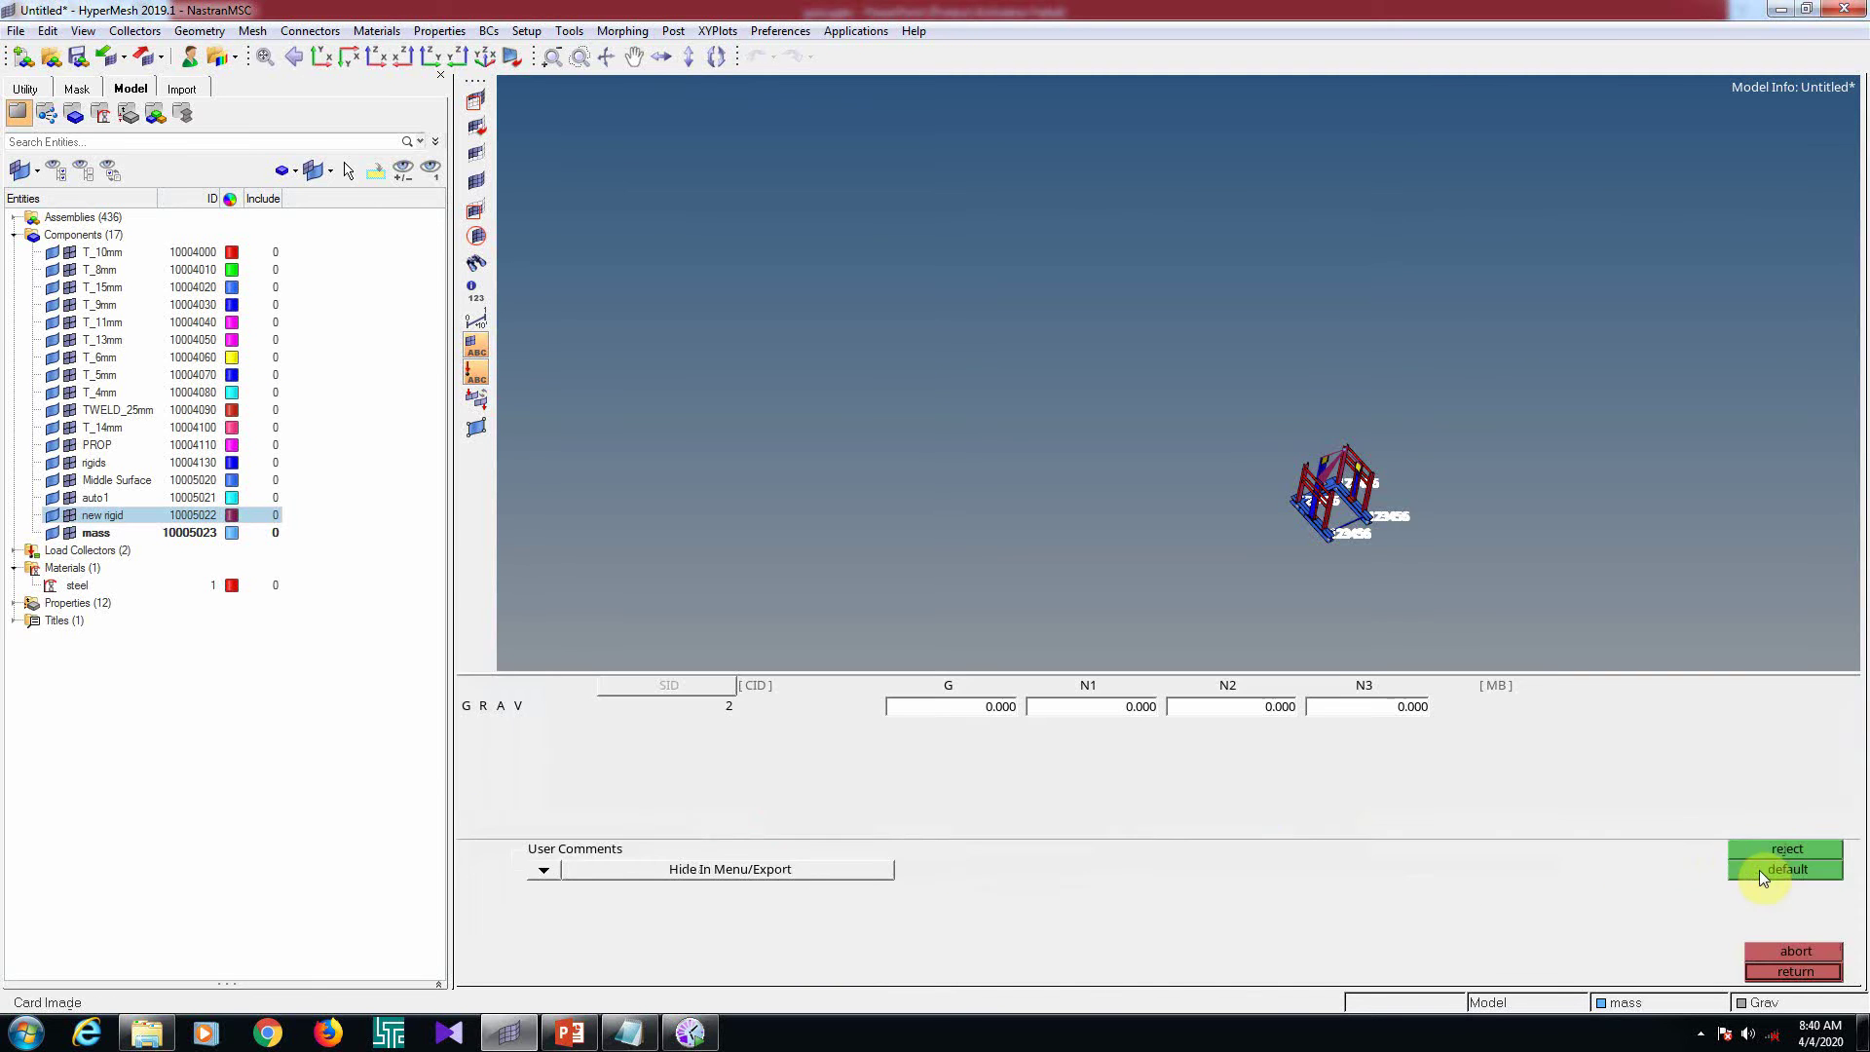
Set the gravity magnitude G to 9810 on the Grav card
left_click(968, 703)
type("9810")
key("Return")
scroll(1194, 452, "down", 2)
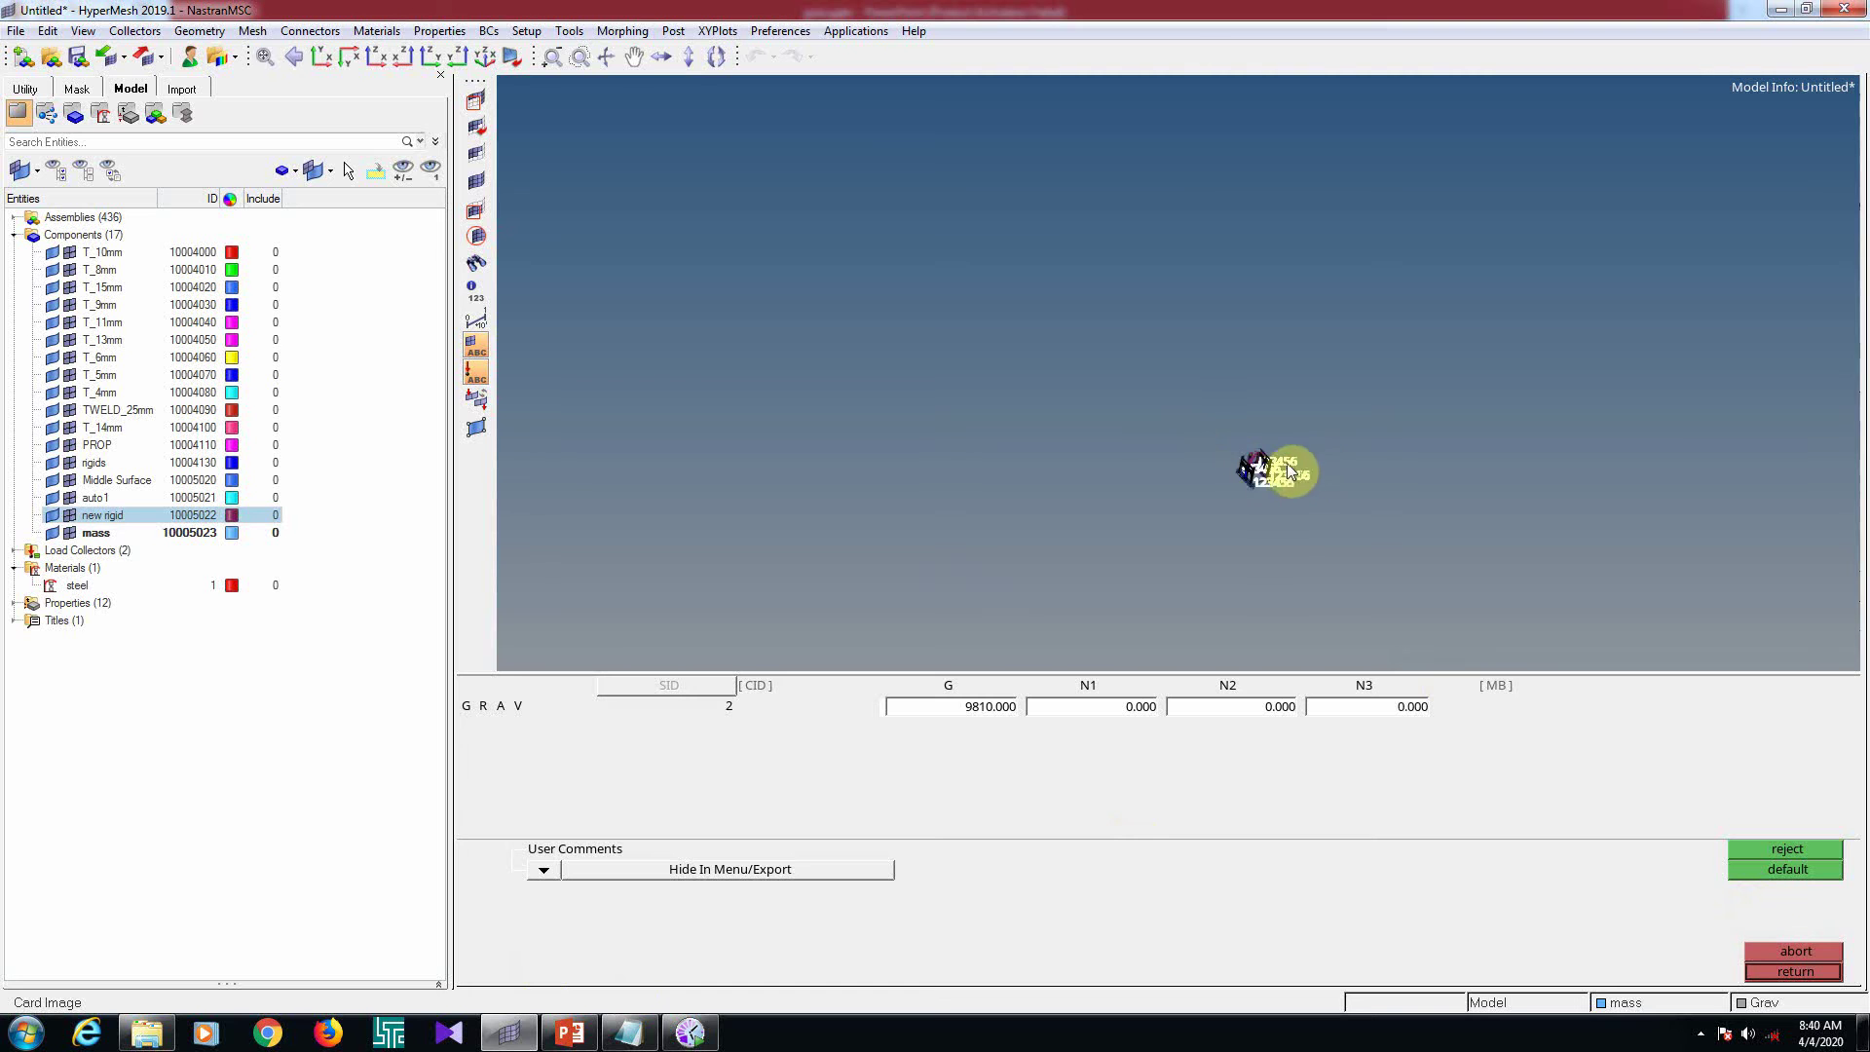
Set the gravity direction component N3 to 1 and close the Grav card
mouse_move(1295, 471)
left_mouse_down("ctrl")
mouse_move(1298, 430)
mouse_move(1273, 451)
left_mouse_up("ctrl")
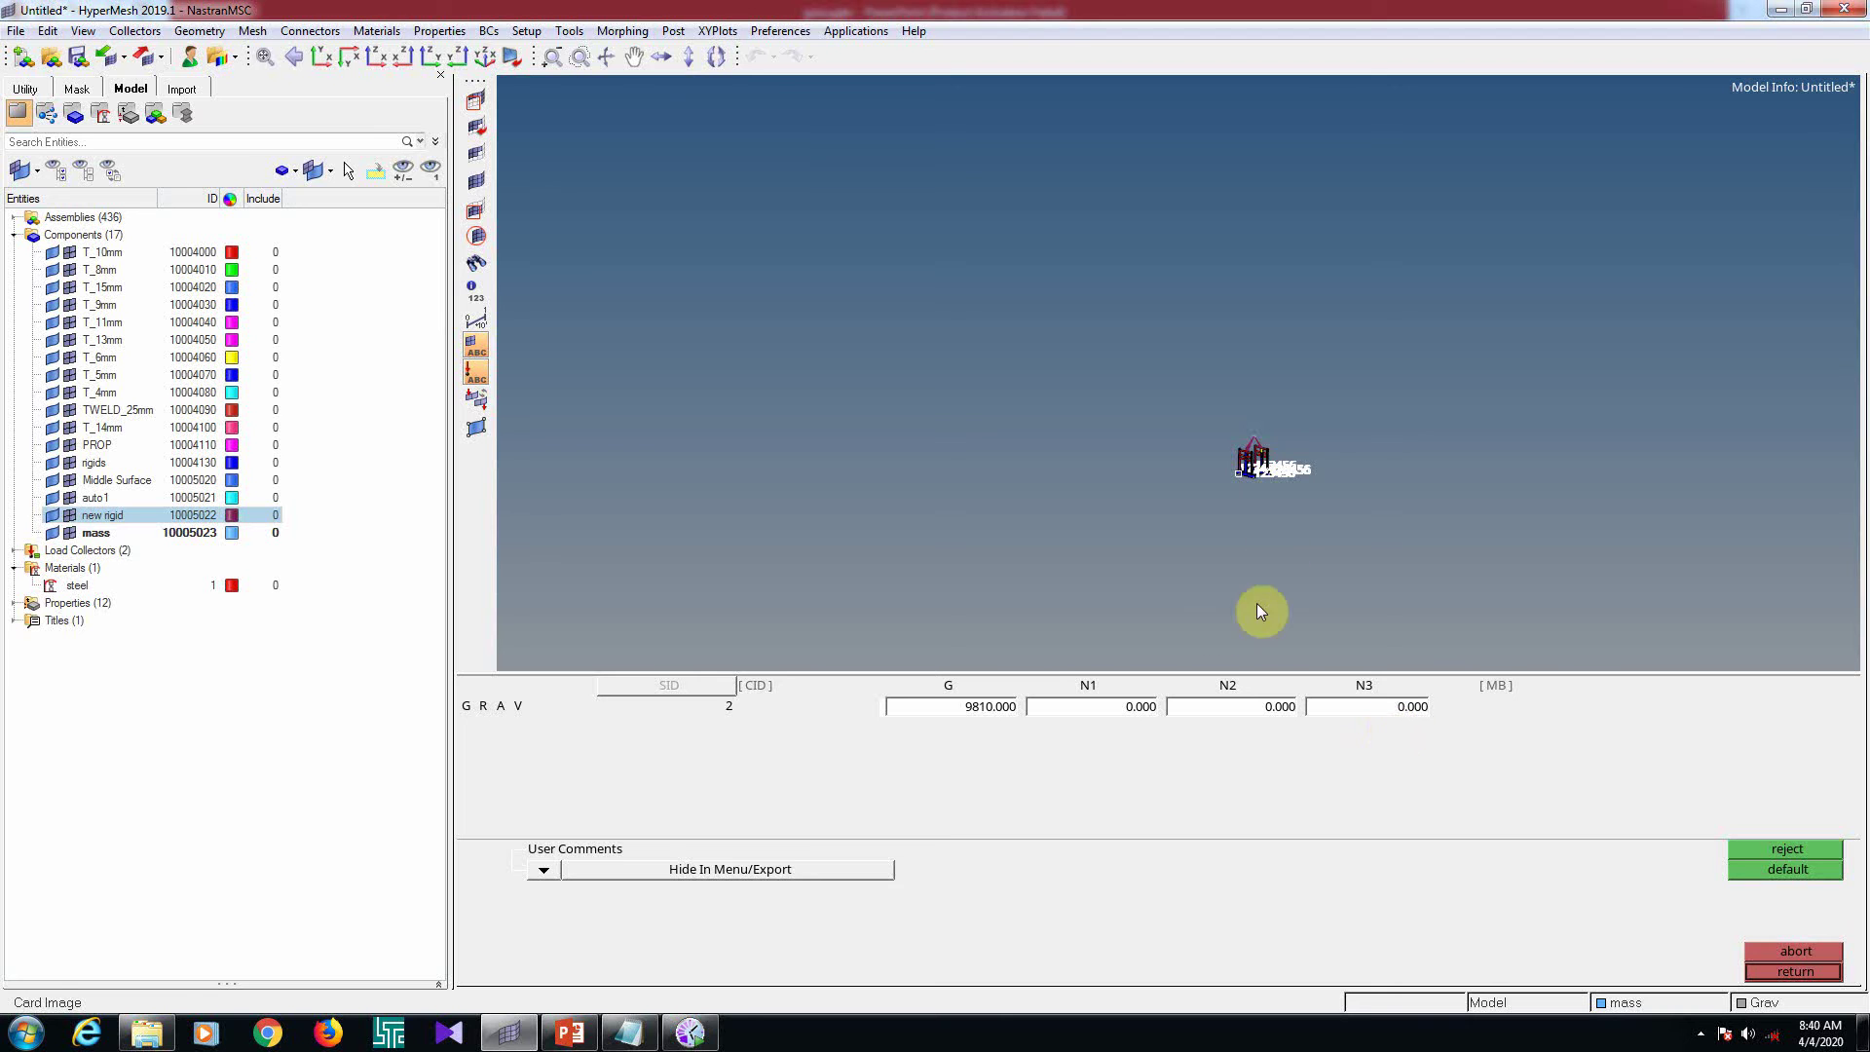
left_click(1381, 711)
type("1")
key("Return")
left_click(1795, 969)
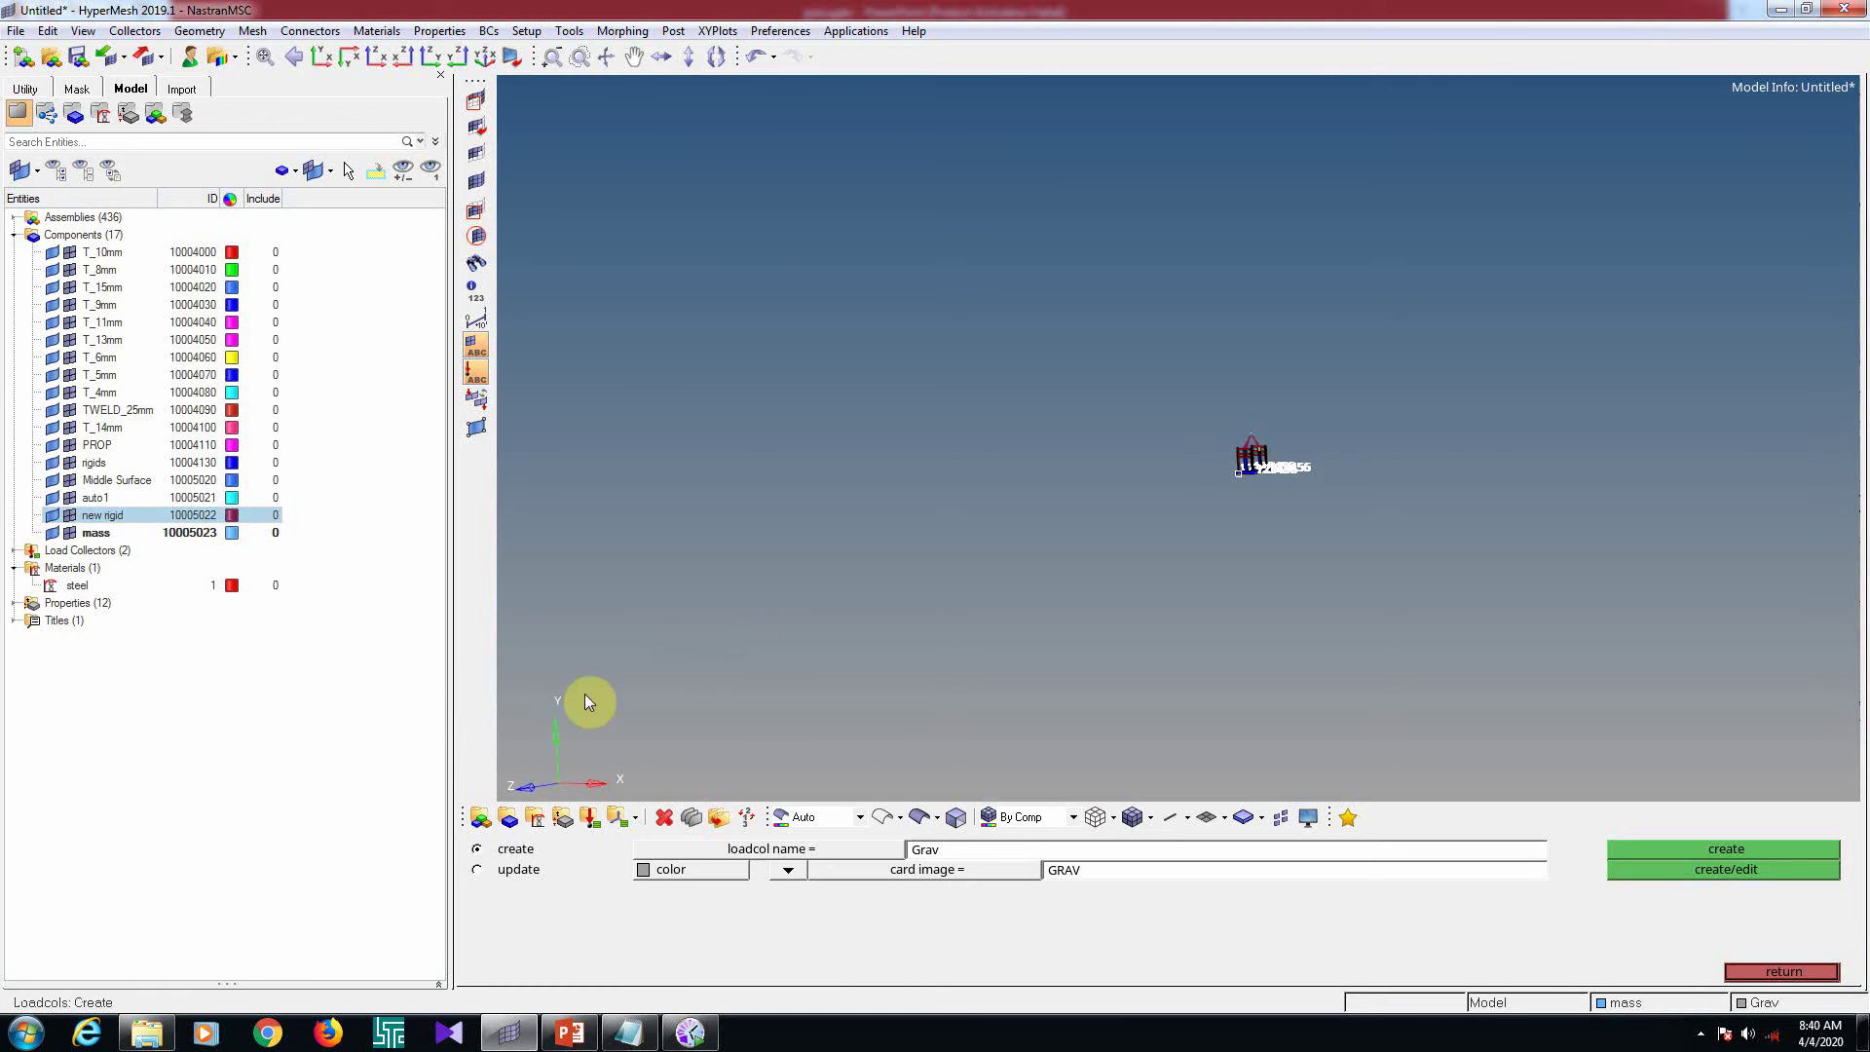
Check the model's orientation against the global axes and review the MAT1 card values of the steel material
scroll(860, 596, "down", 2)
scroll(575, 771, "up", 1)
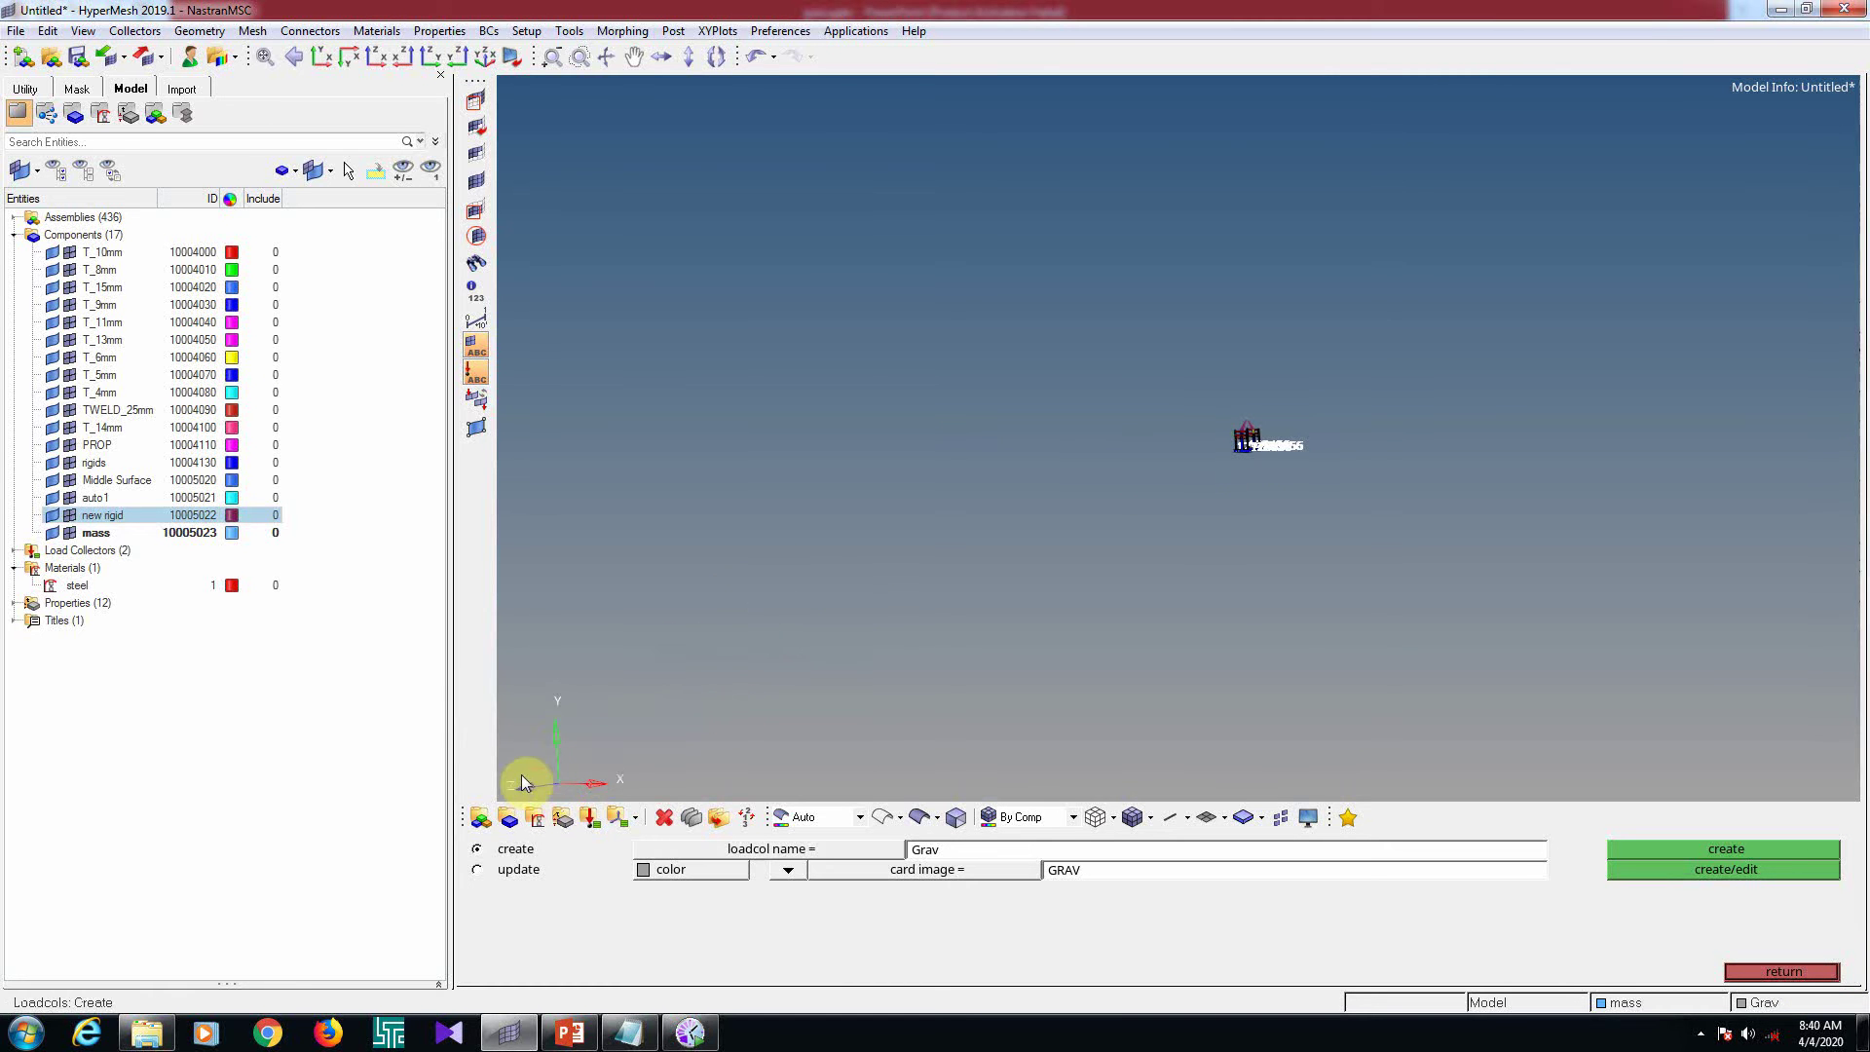
scroll(1302, 442, "up", 5)
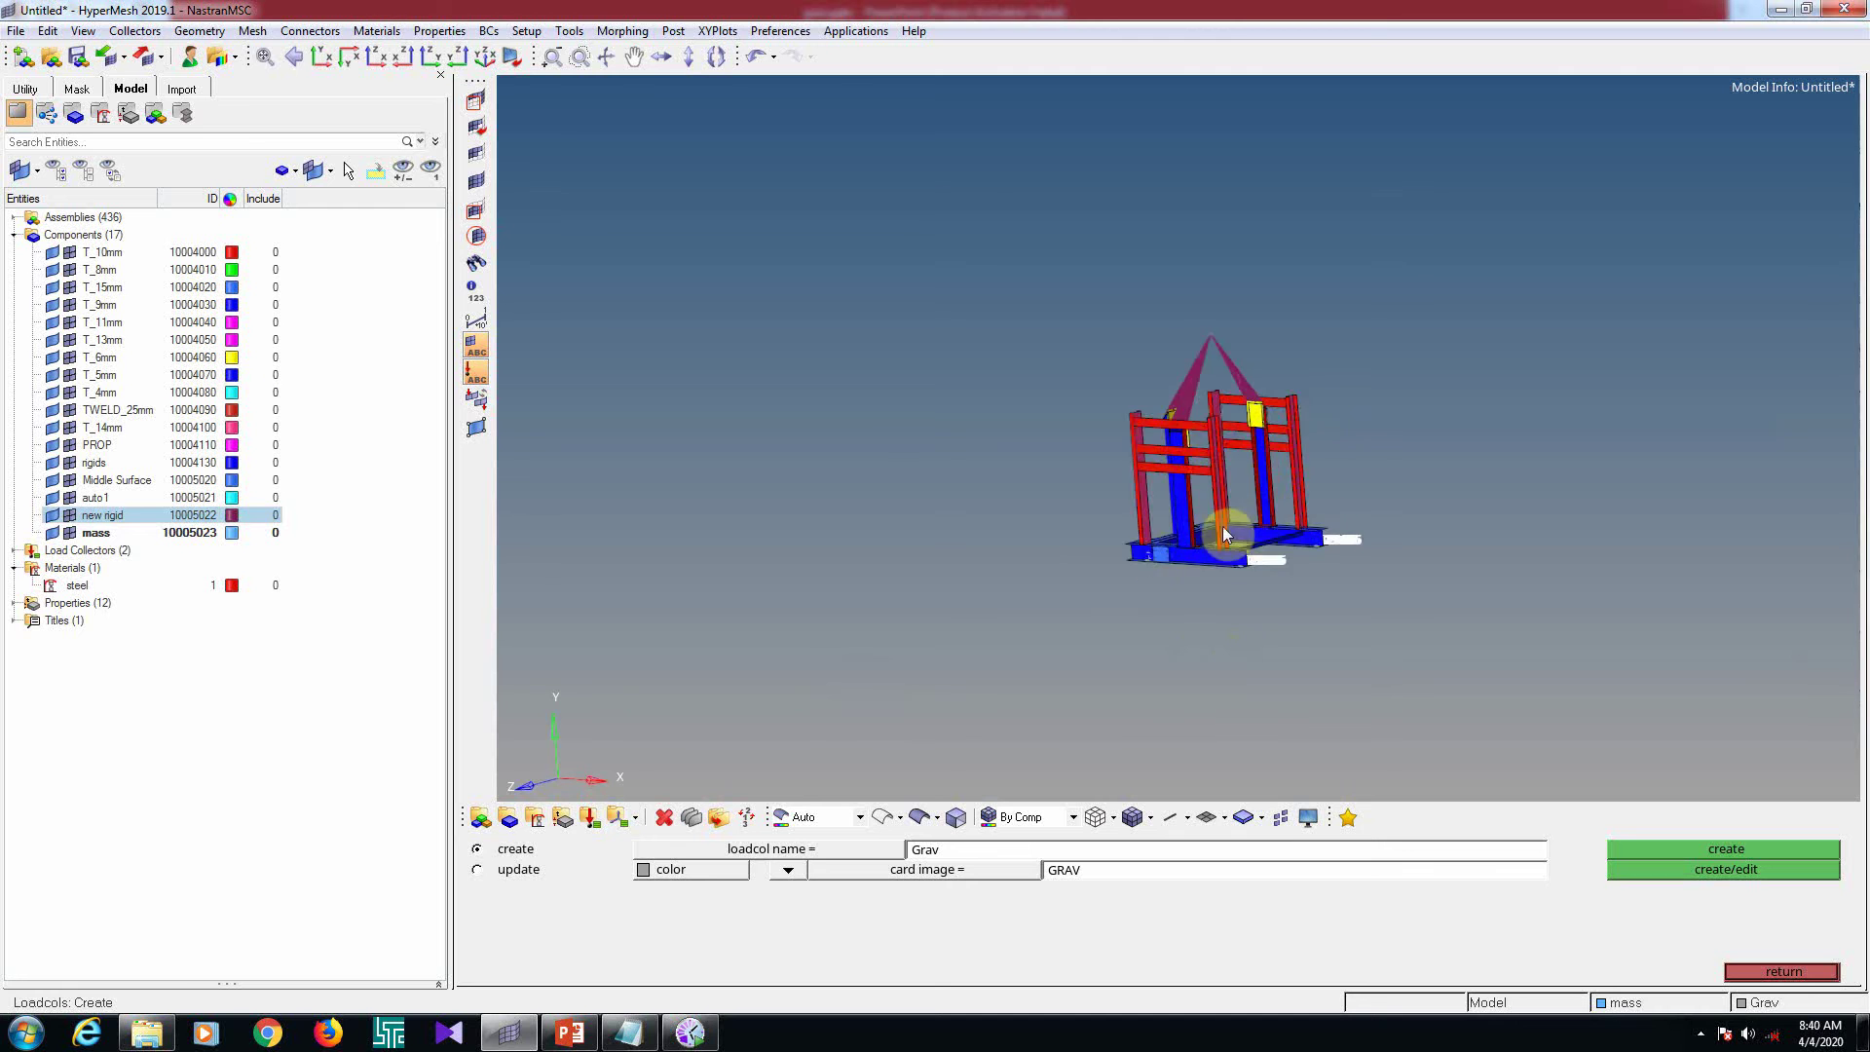
left_click_drag(1085, 532, 1269, 655, "ctrl")
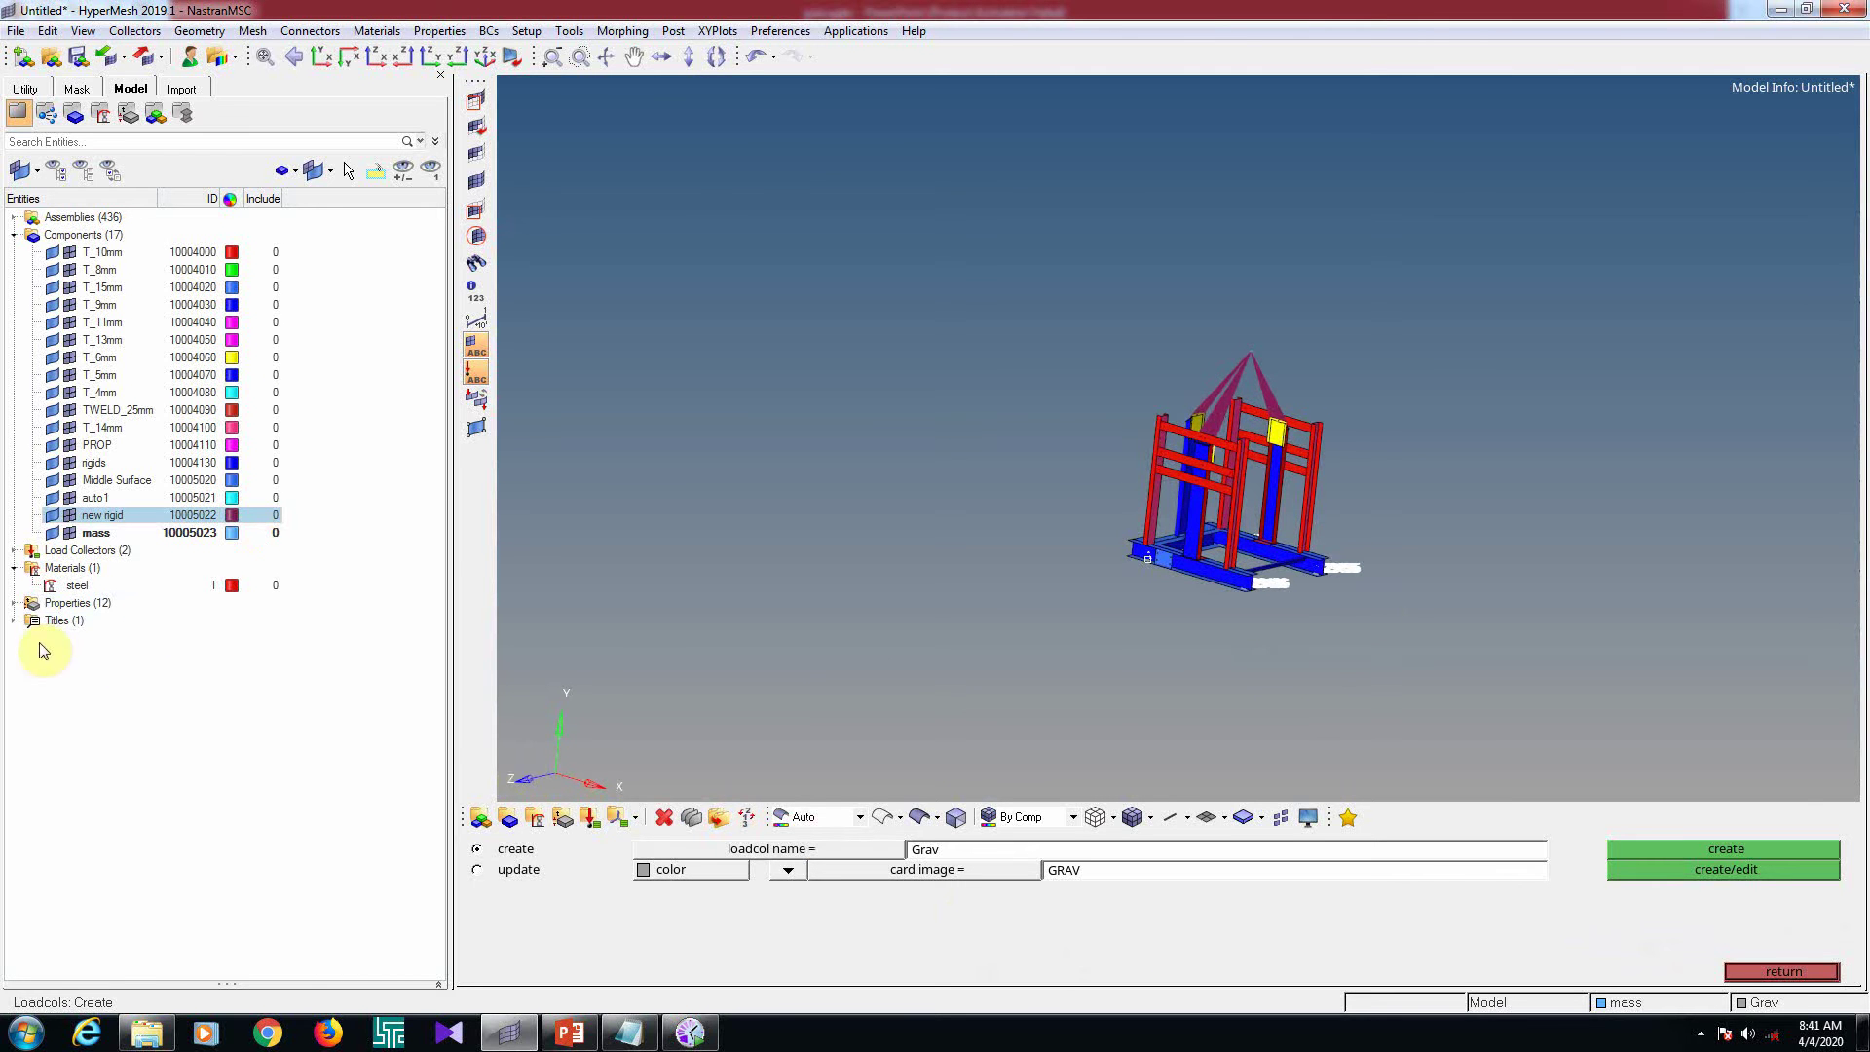
right_click(66, 586)
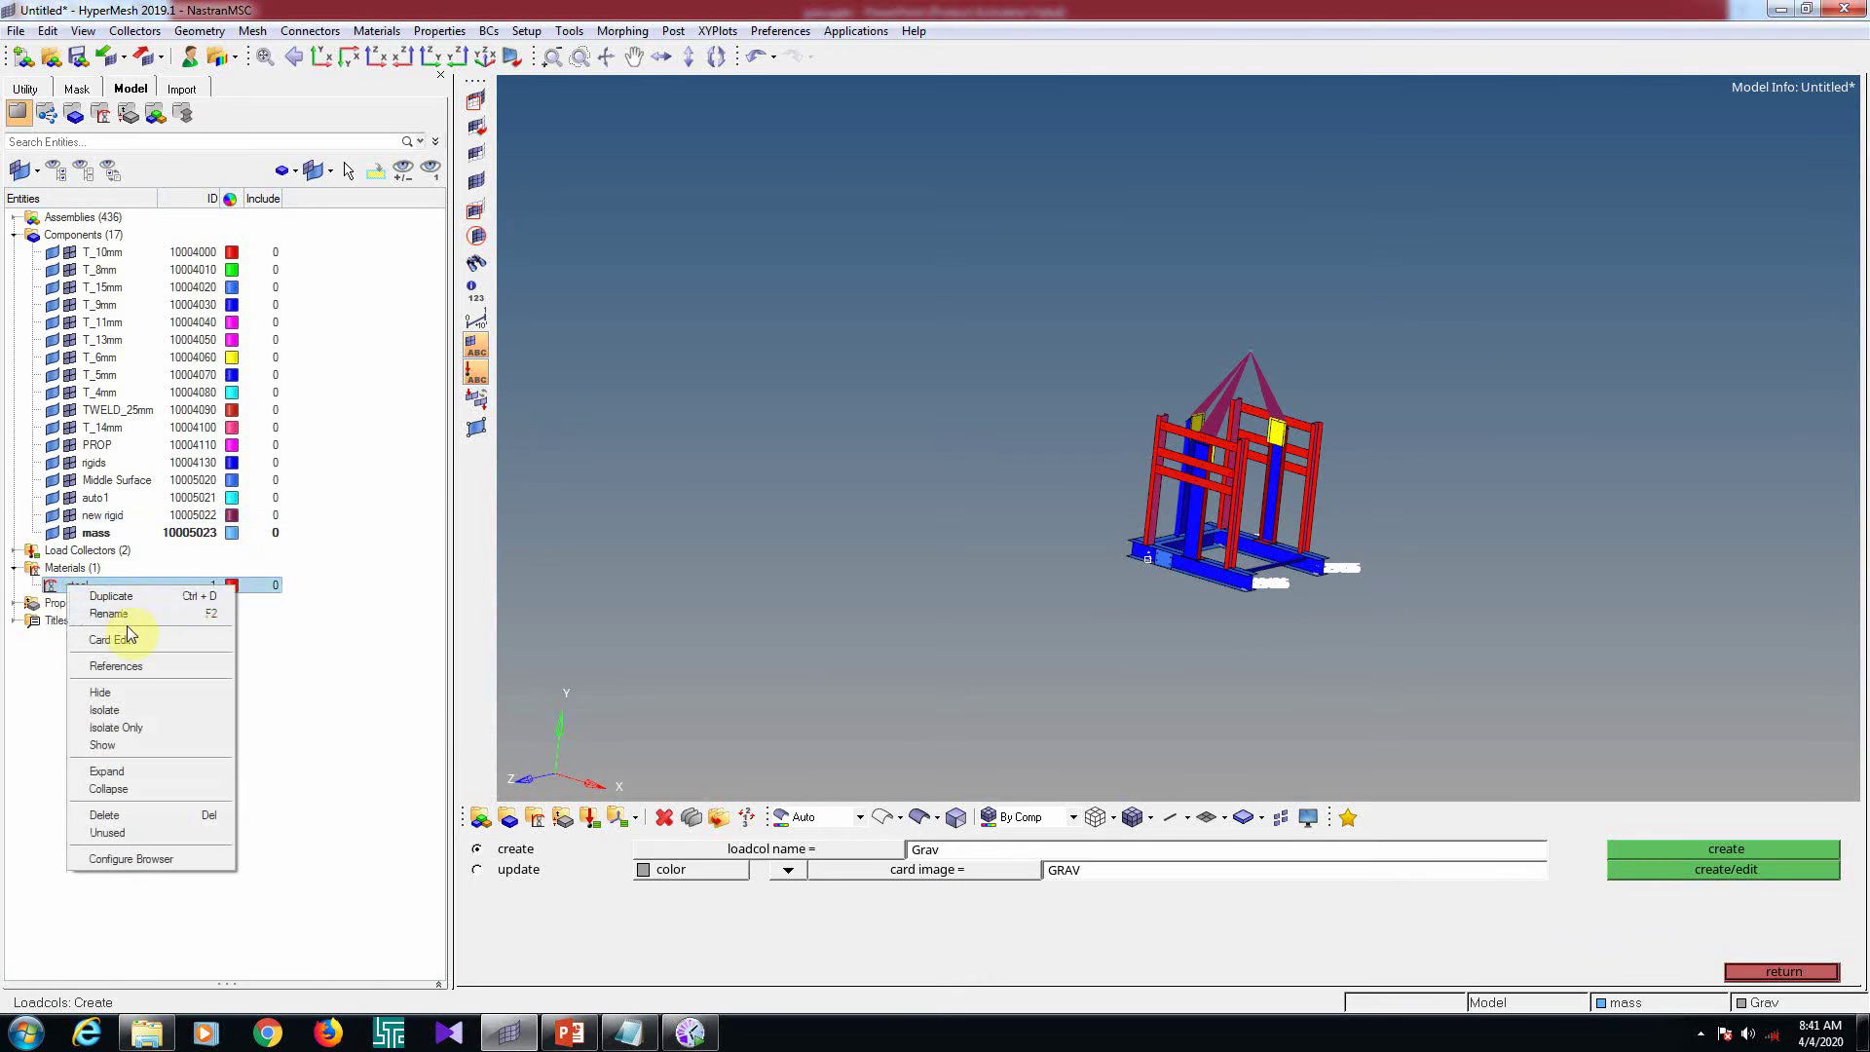
left_click(125, 638)
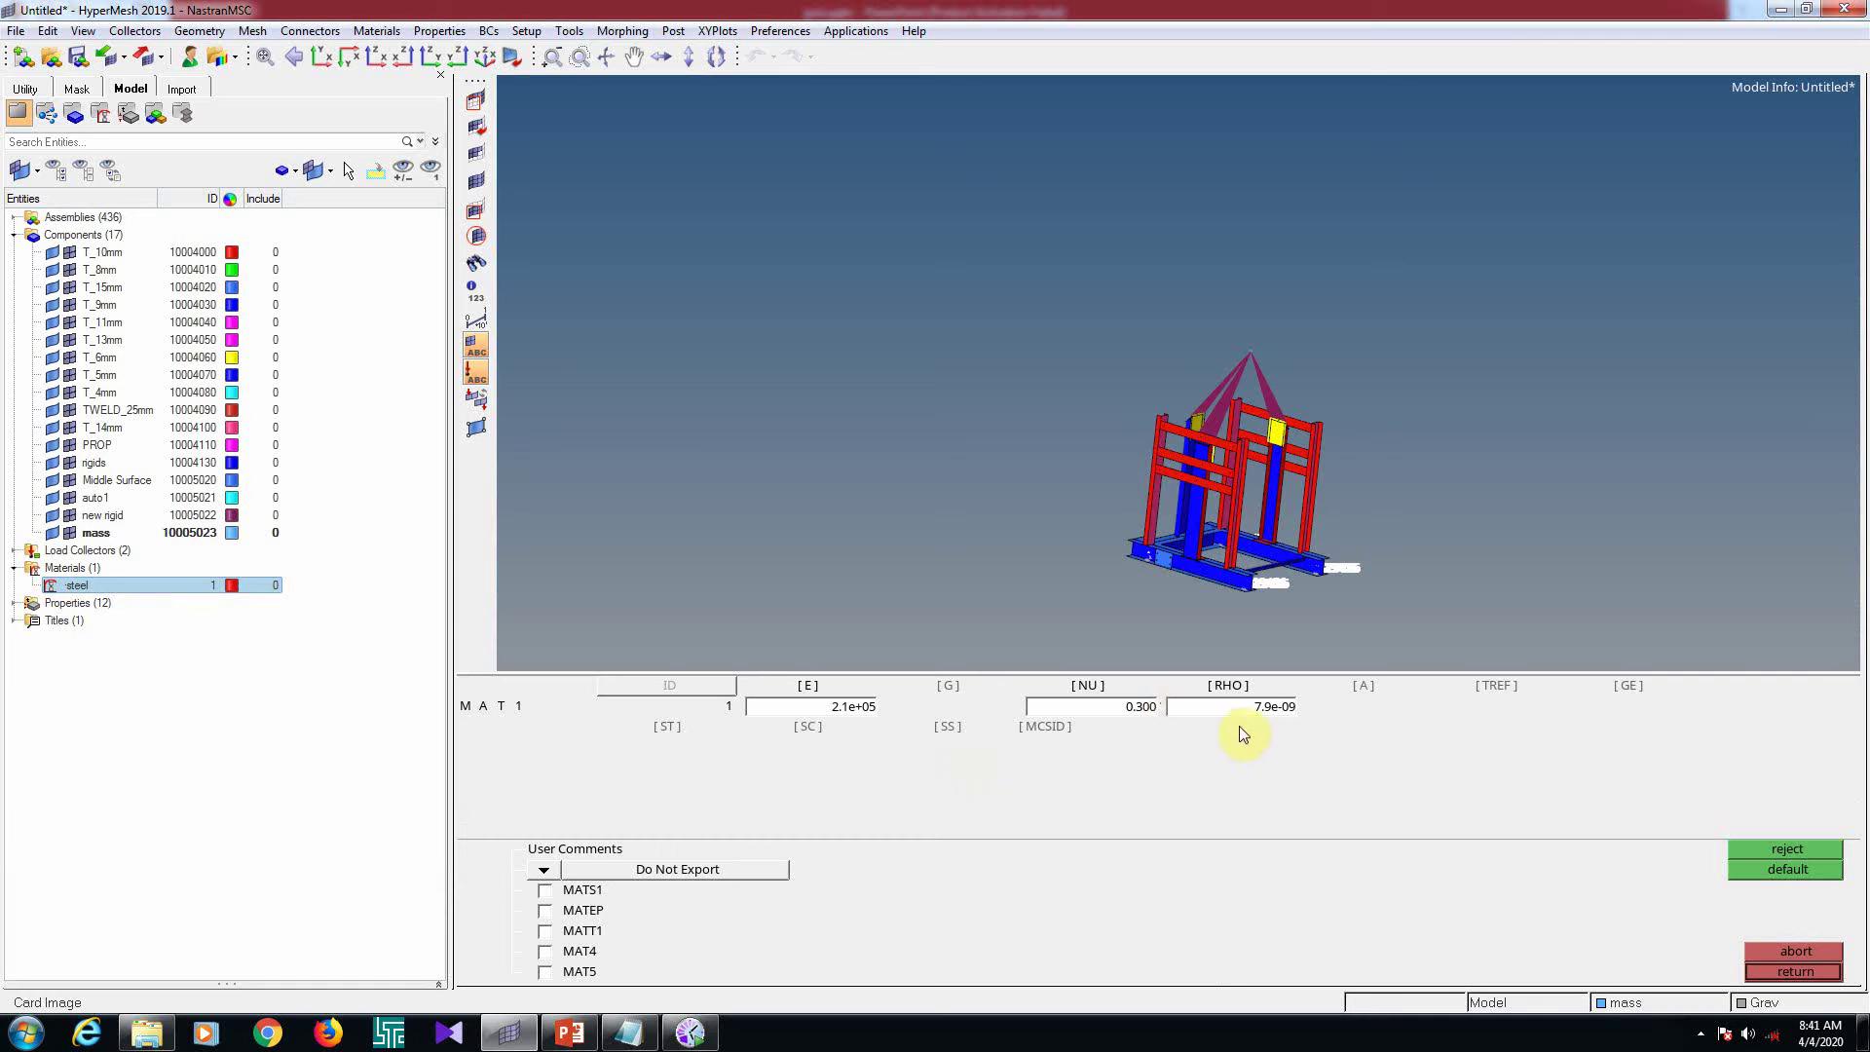
left_click(1781, 972)
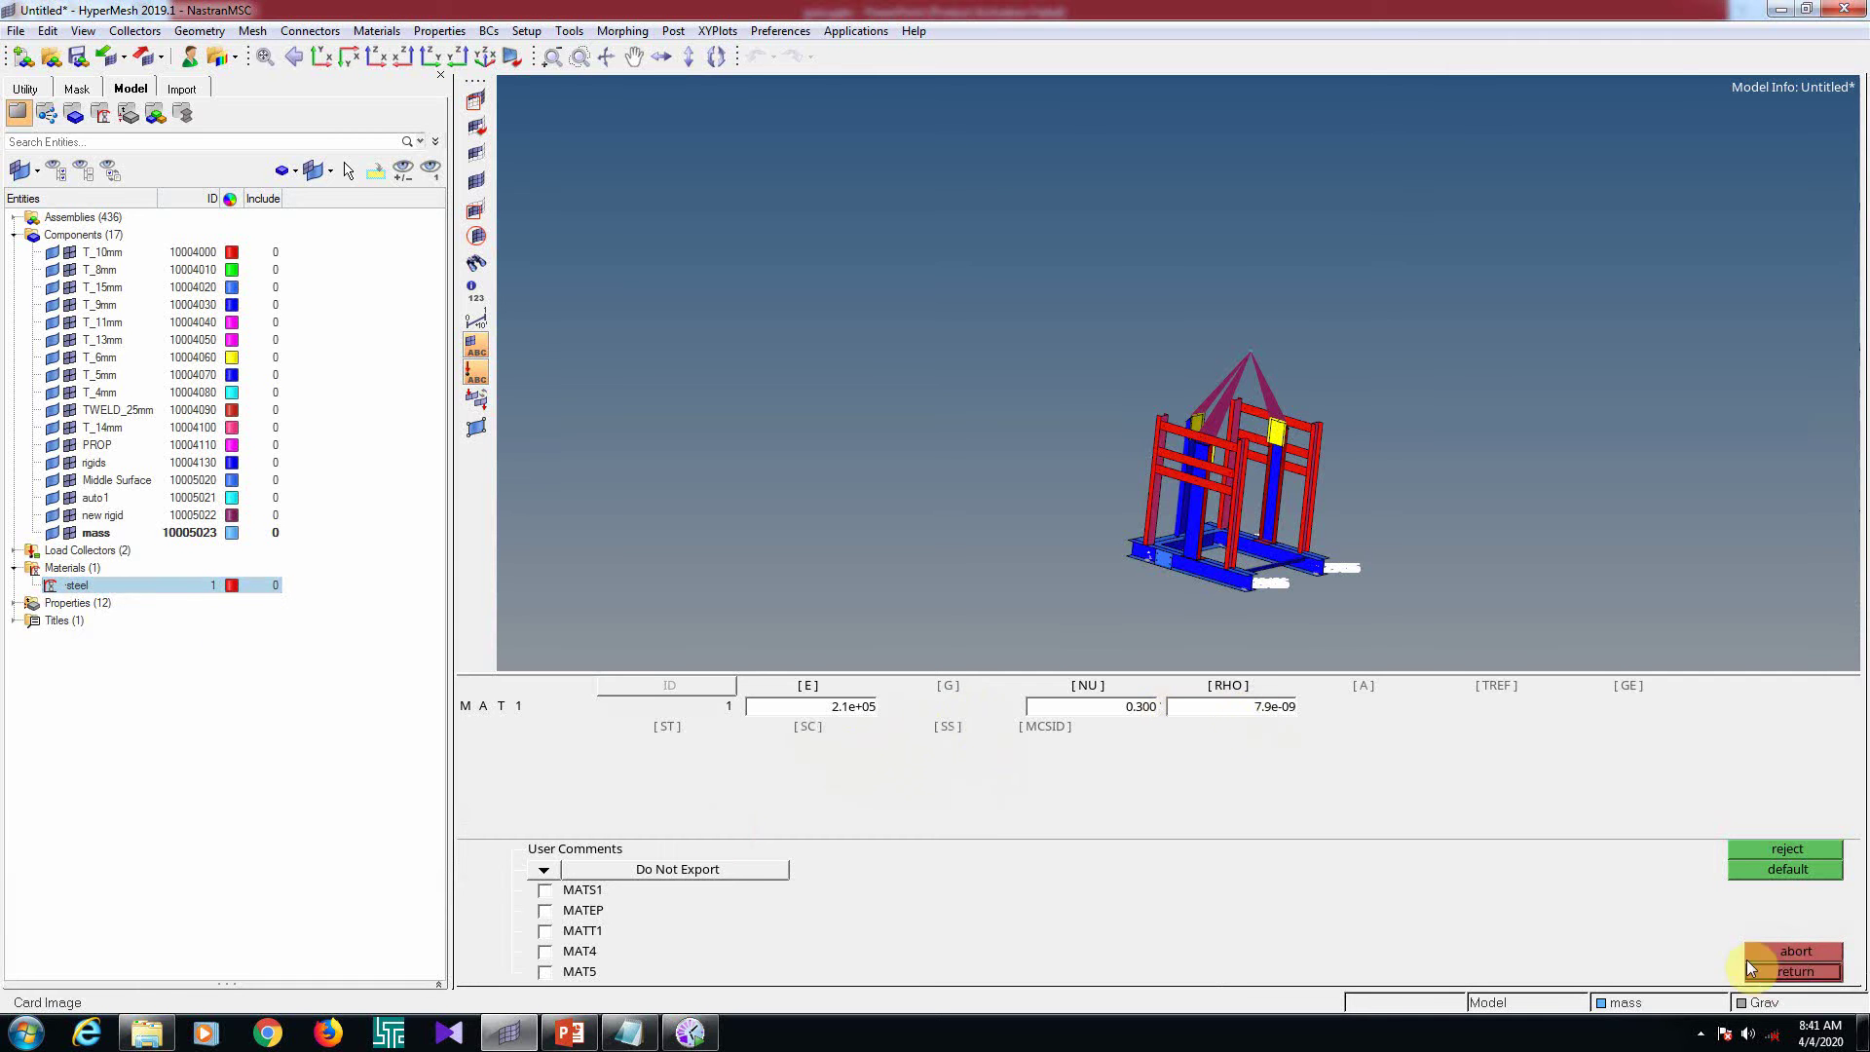
Edit the Grav load collector's card, setting direction component N2 to 1 and N3 to 0
left_click(14, 234)
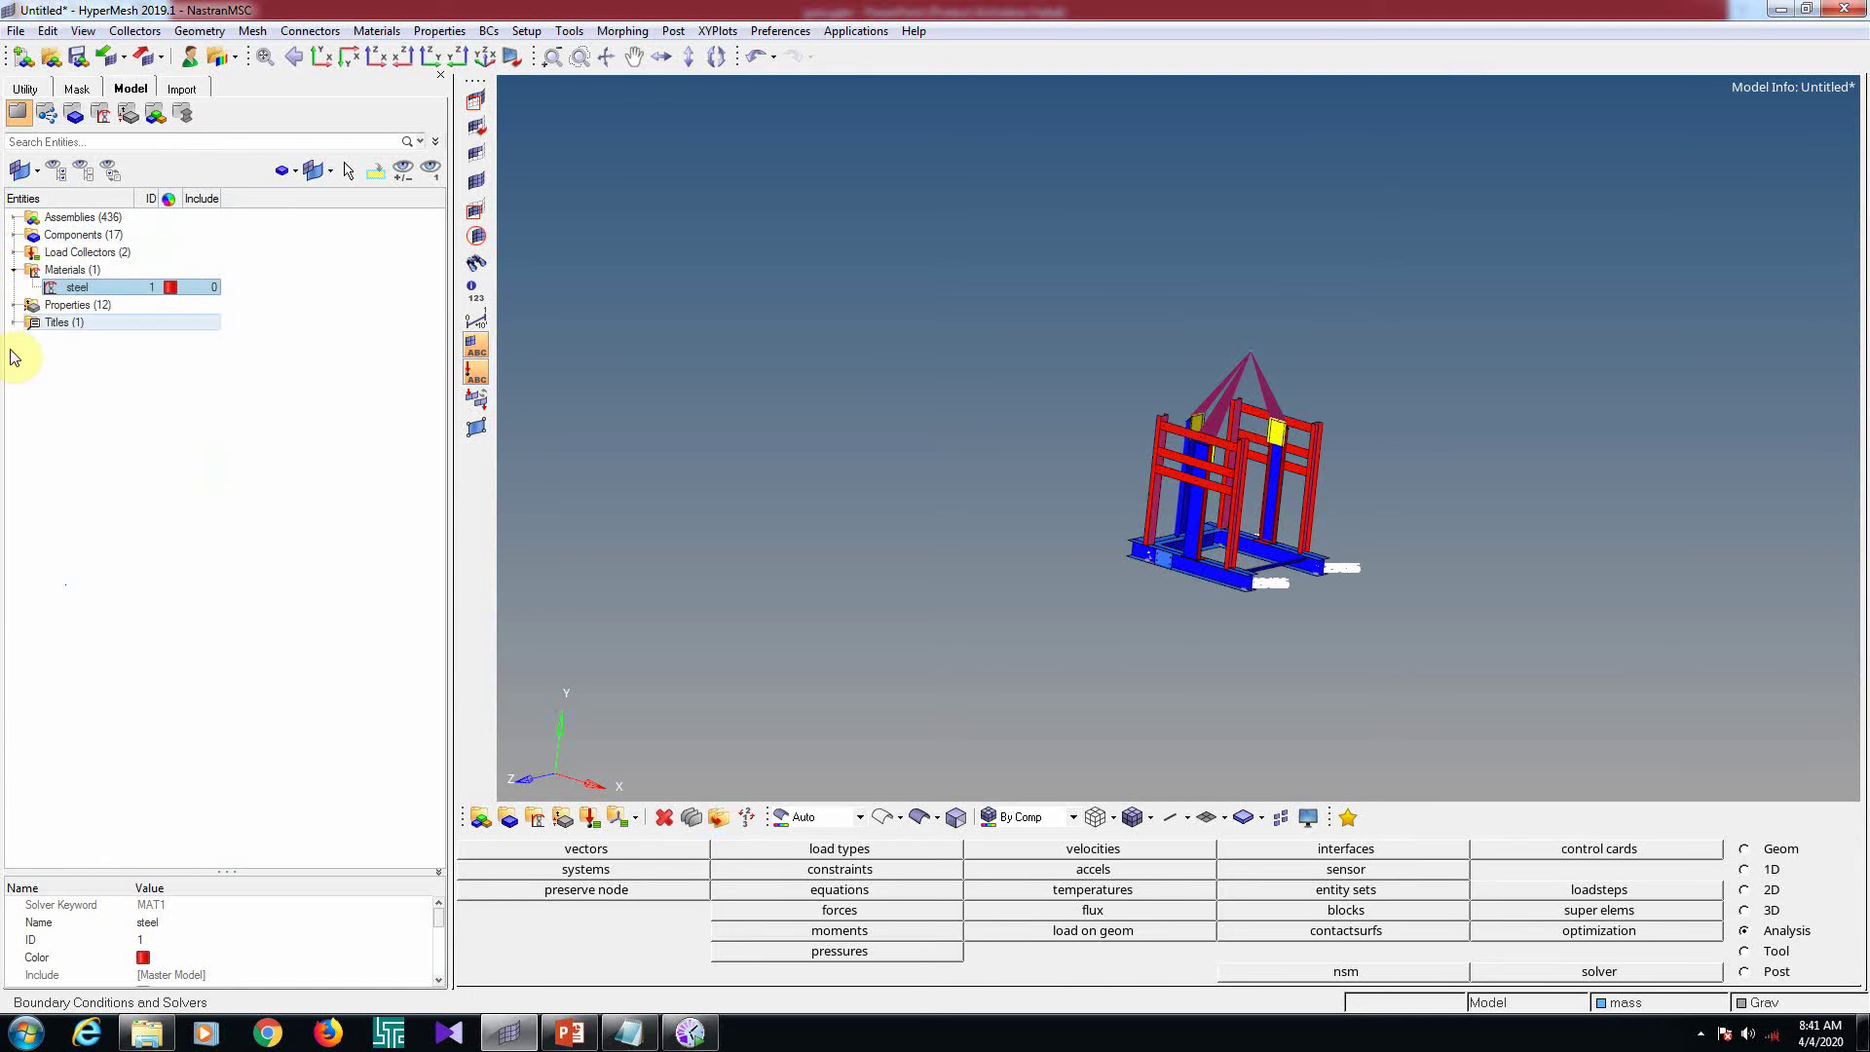
left_click(14, 253)
right_click(101, 289)
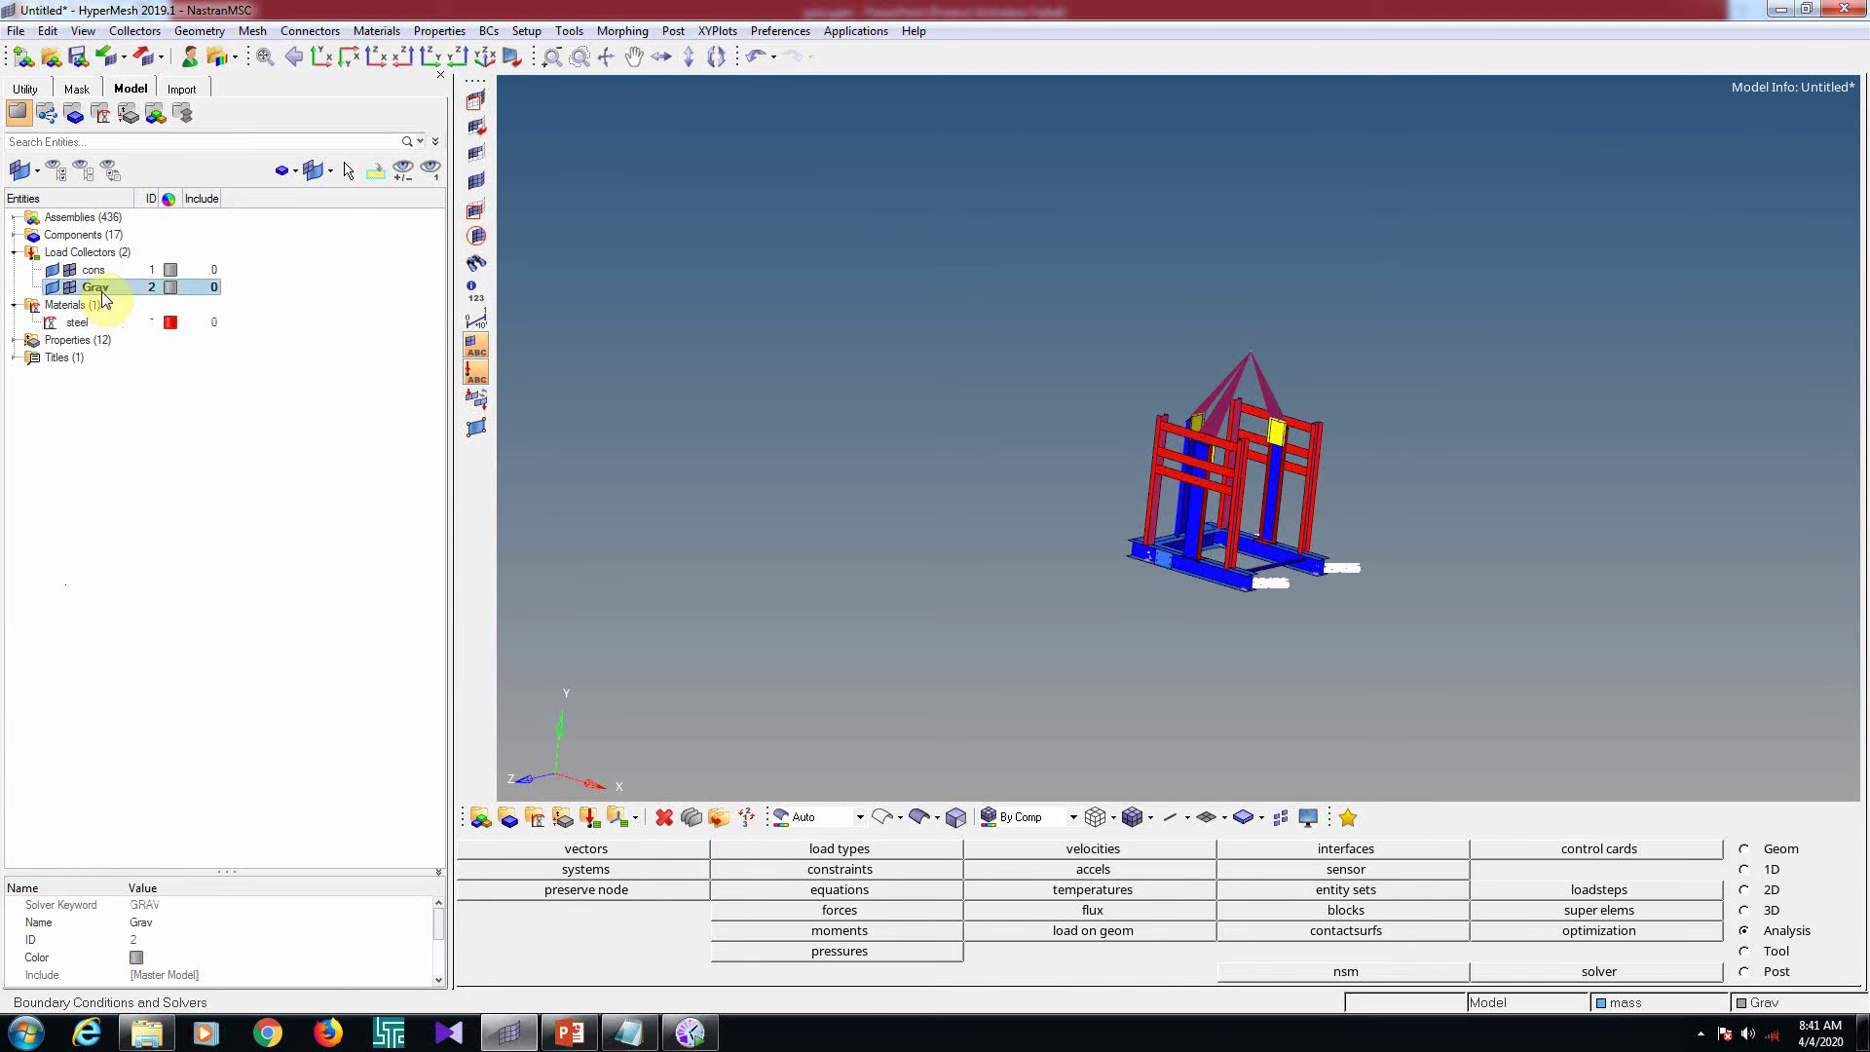
left_click(163, 347)
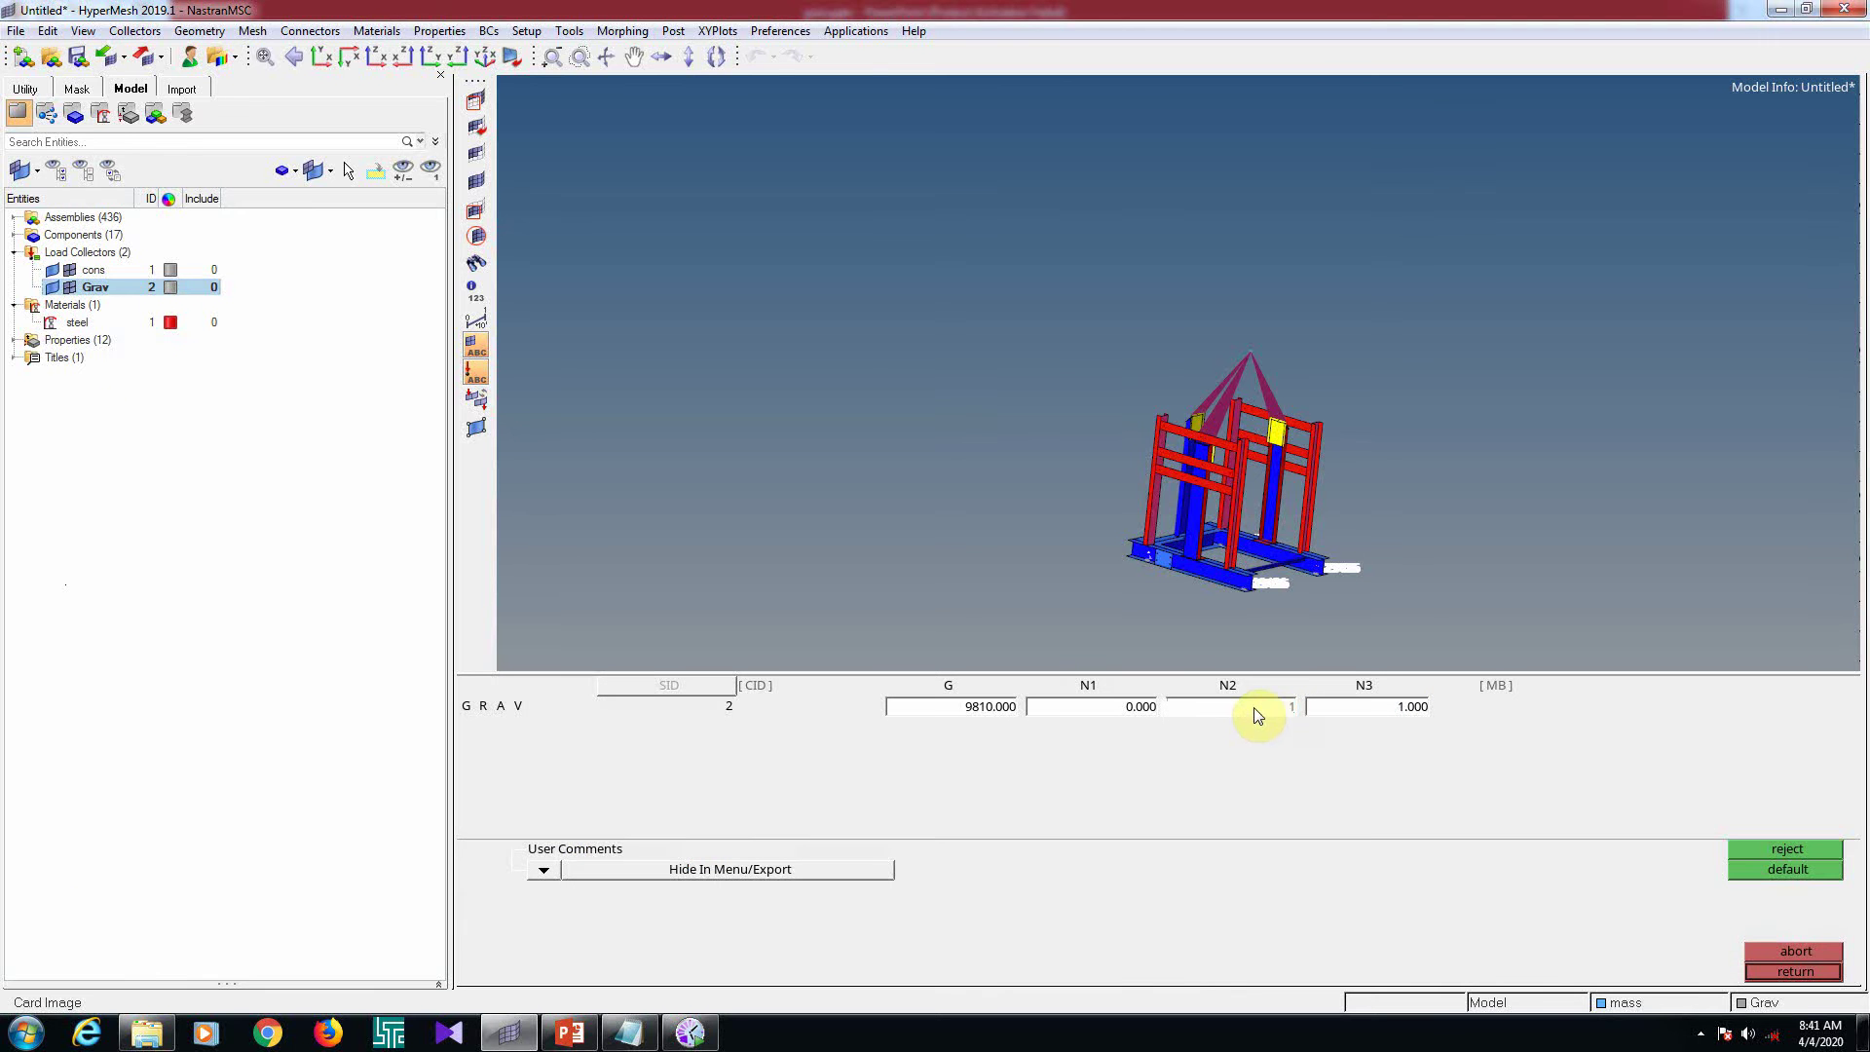
type("1")
key("Return")
left_click(1390, 714)
type("000")
key("Return")
left_click(1795, 971)
Start a load step named Gravity_analysis and set its type to linear static
left_click_drag(1433, 534, 1447, 498, "ctrl")
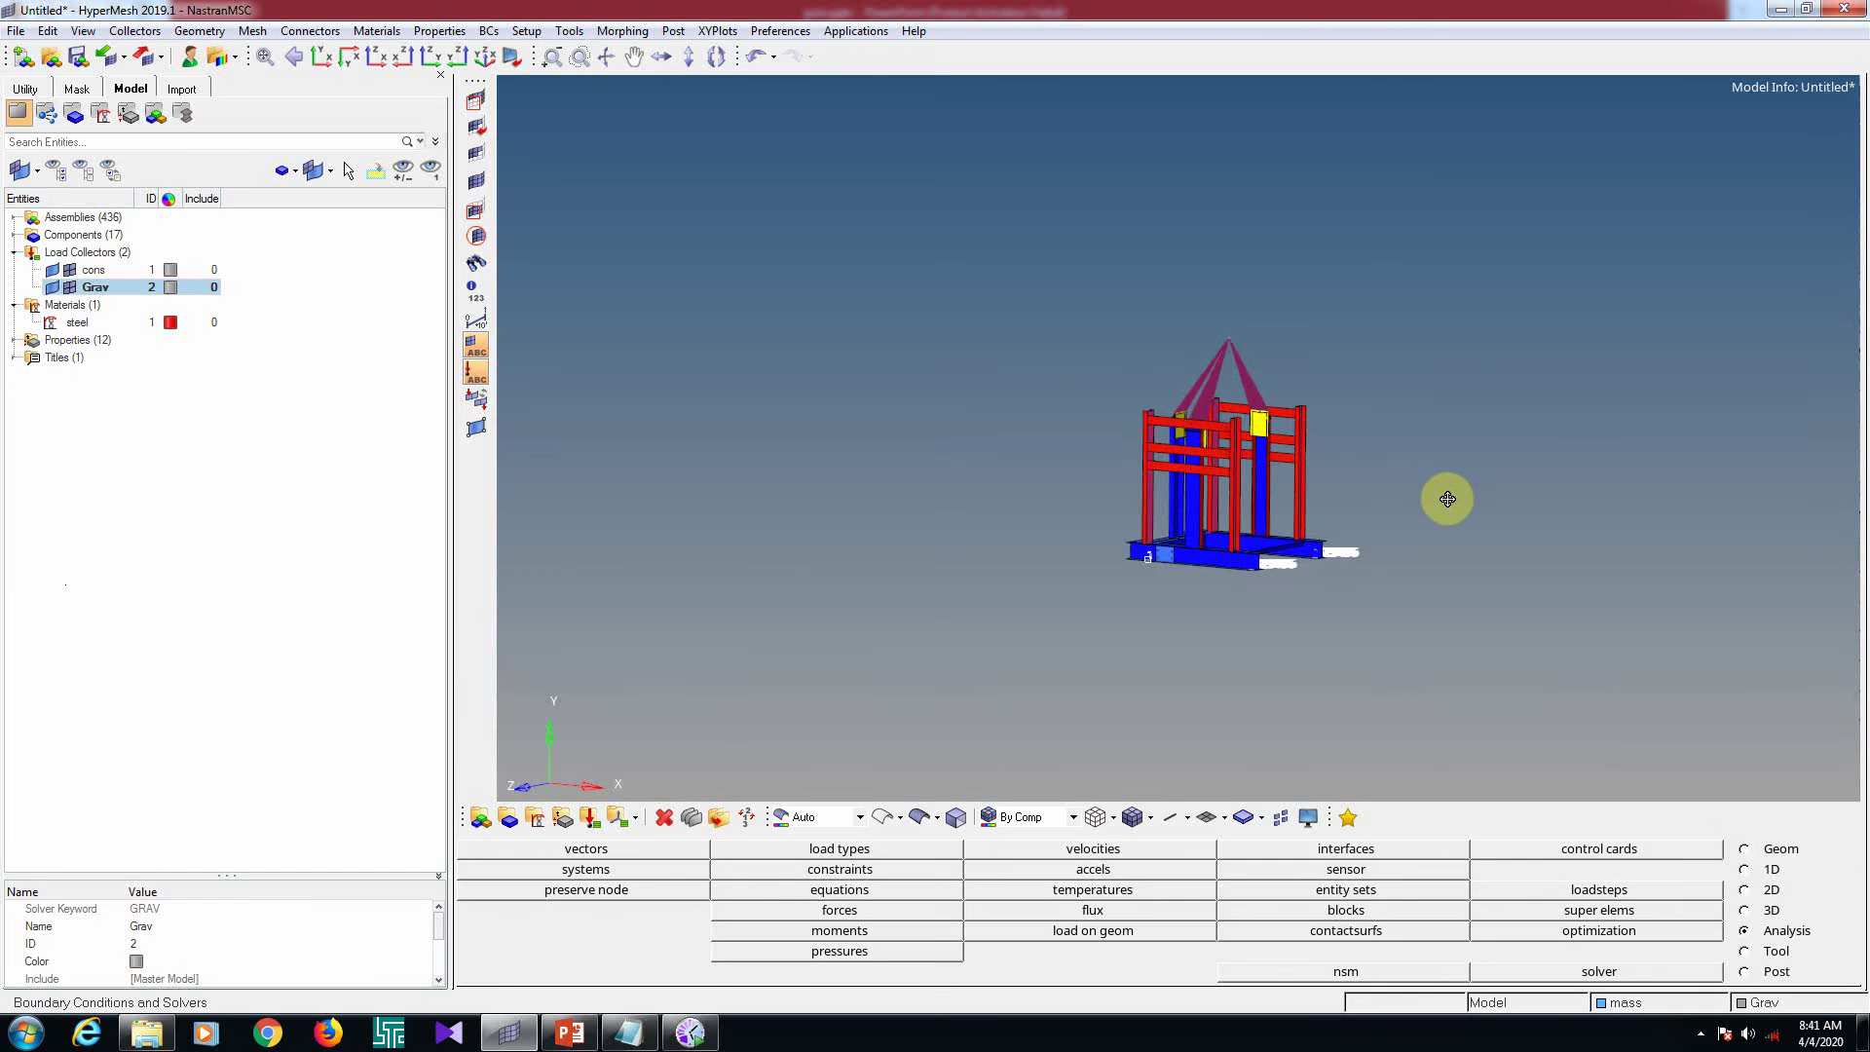
left_click(1606, 892)
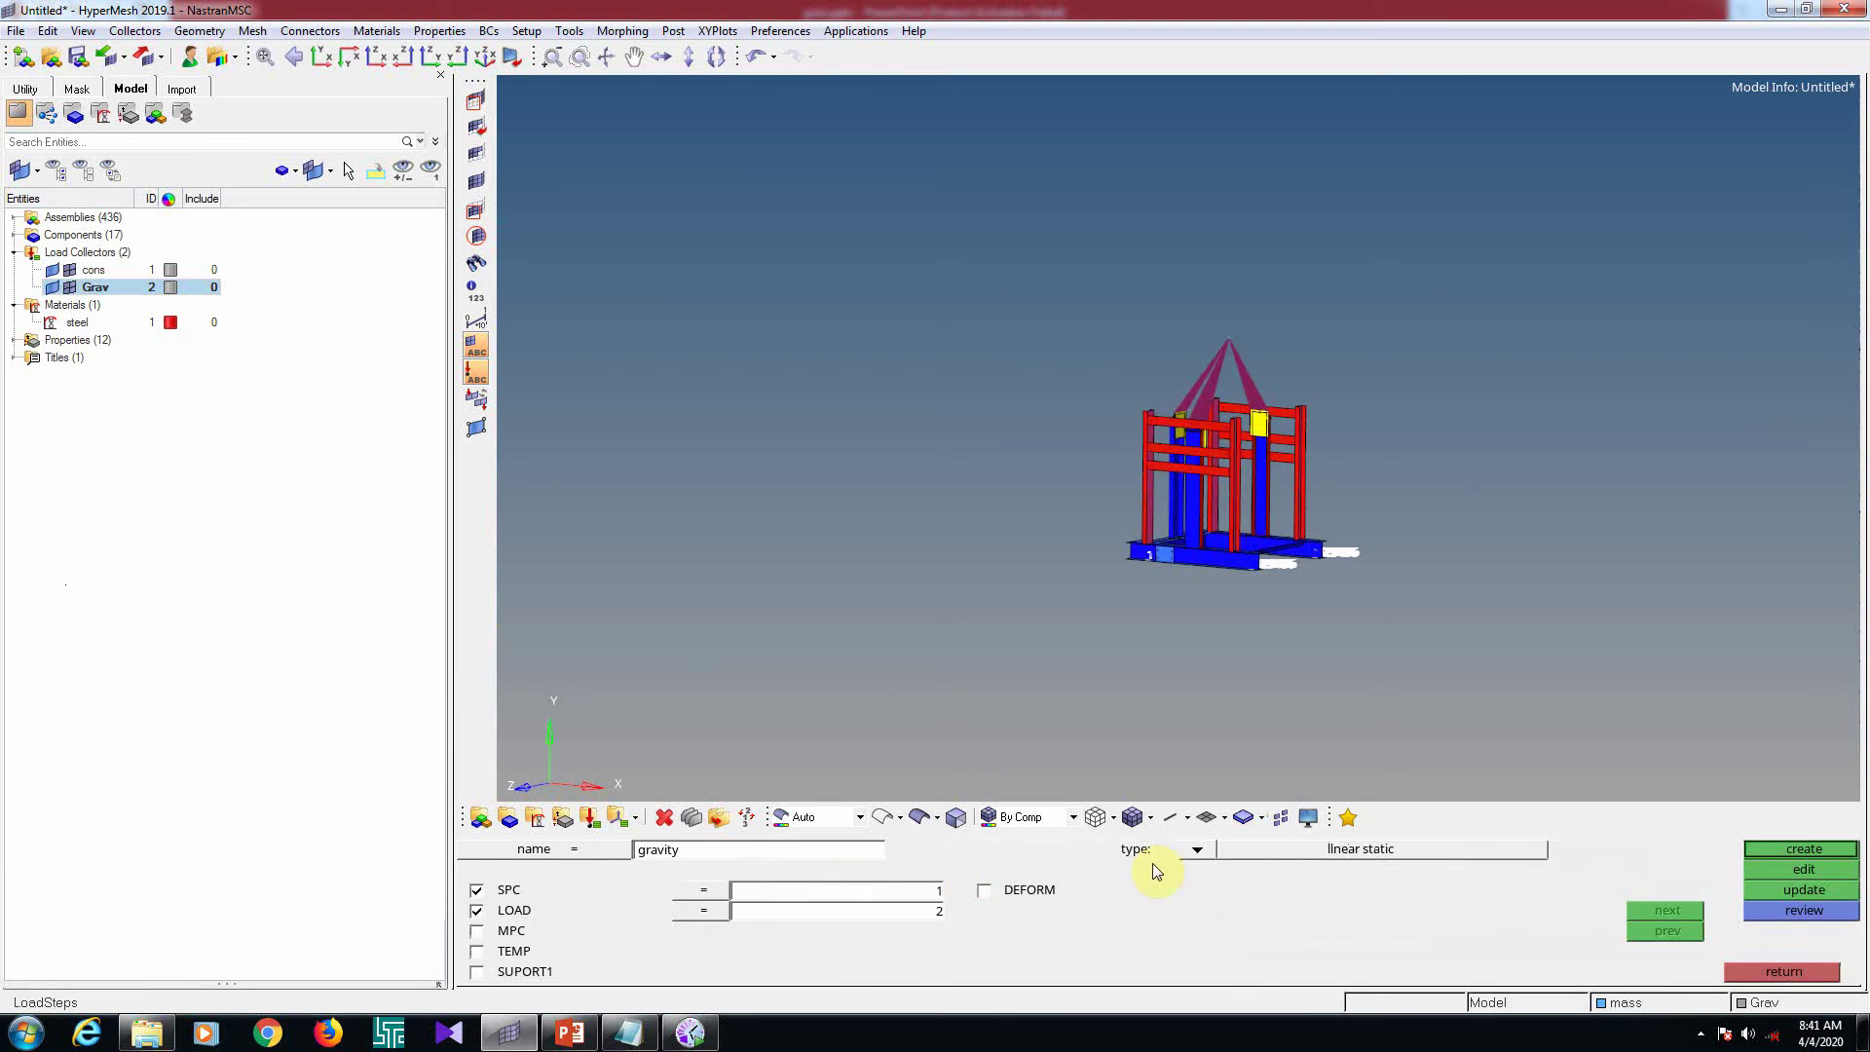
left_click(730, 854)
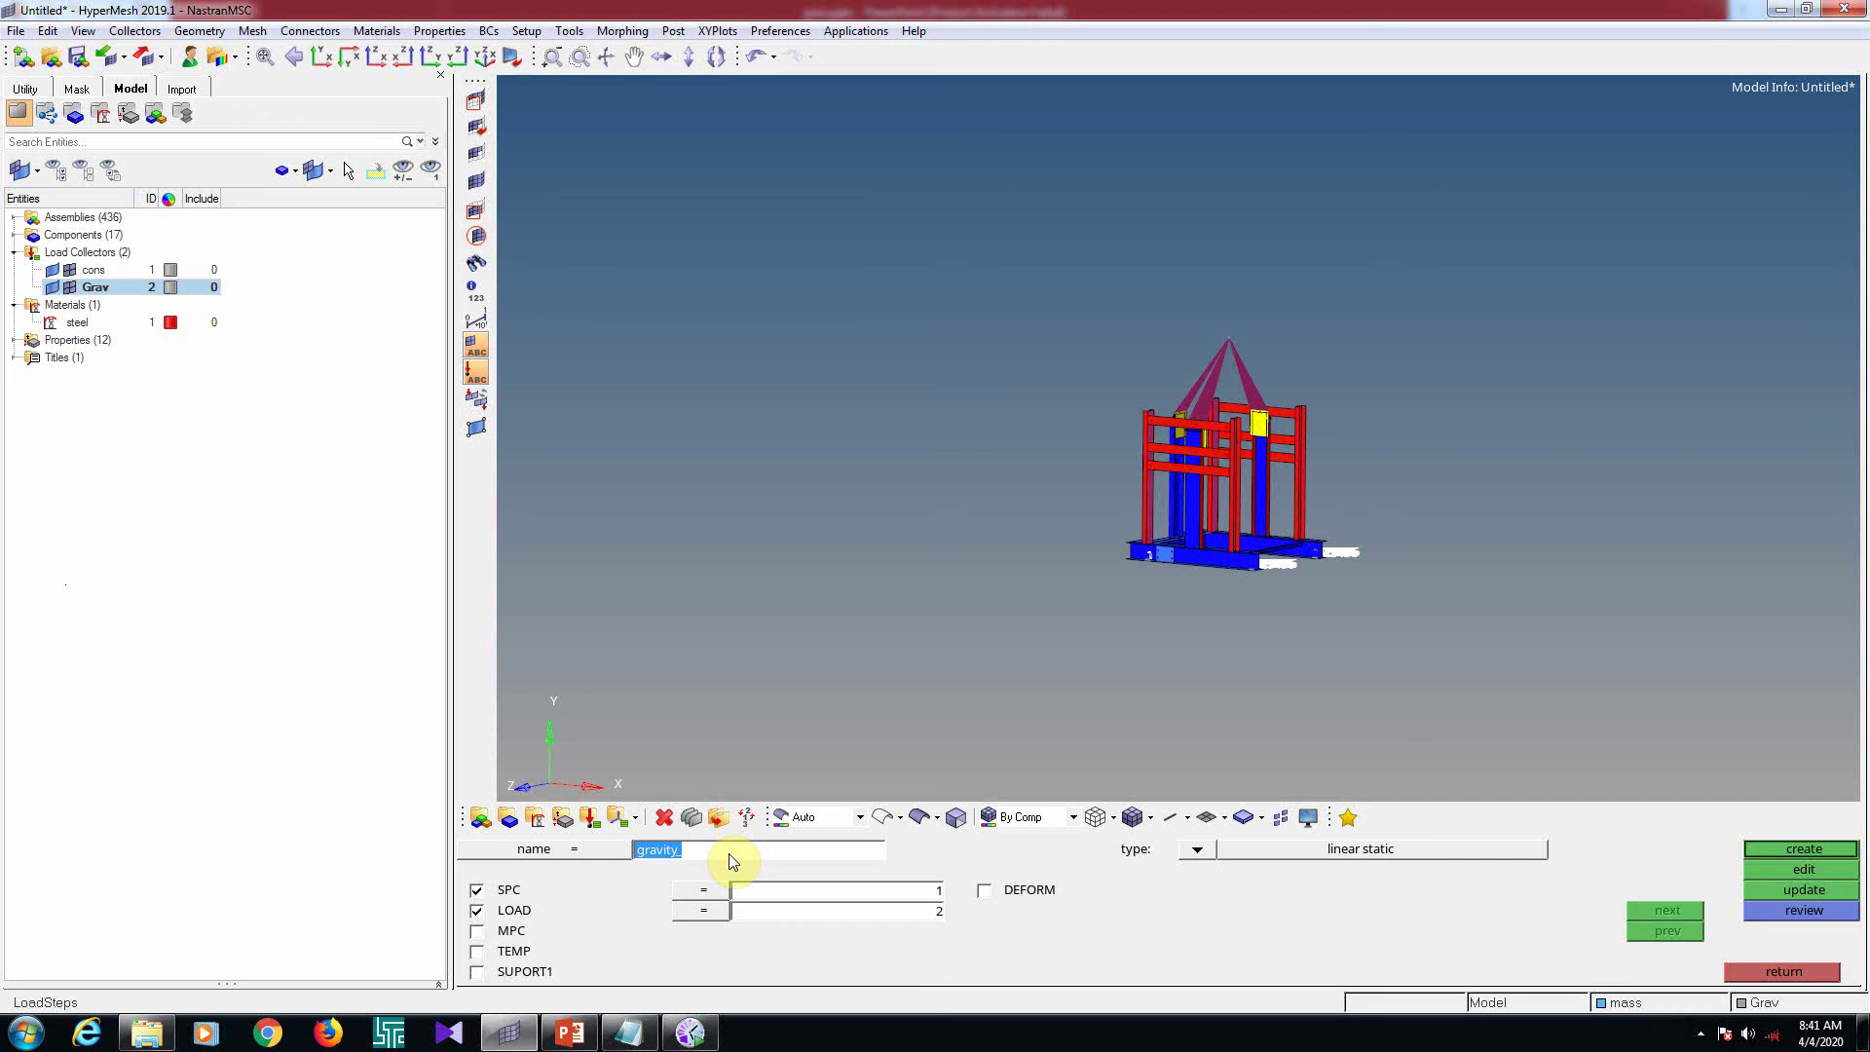
type("G")
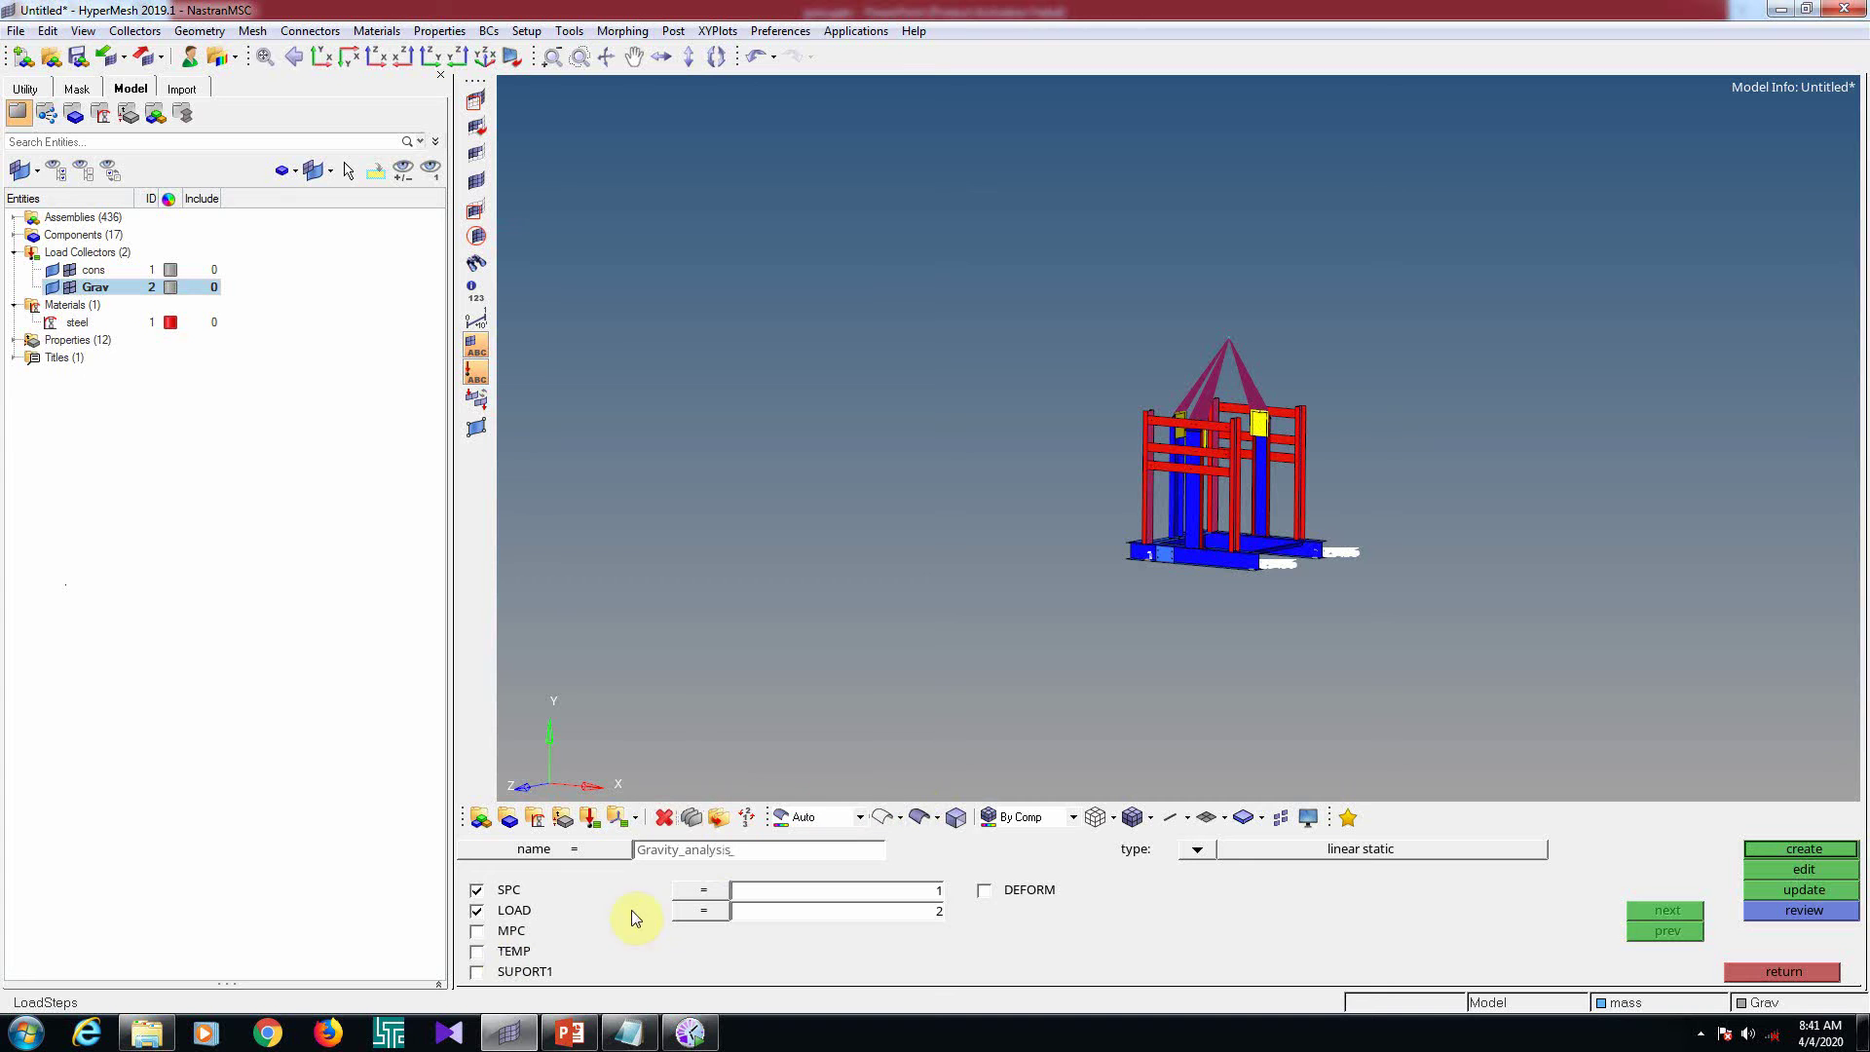
left_click(476, 890)
left_click(476, 910)
left_click(476, 889)
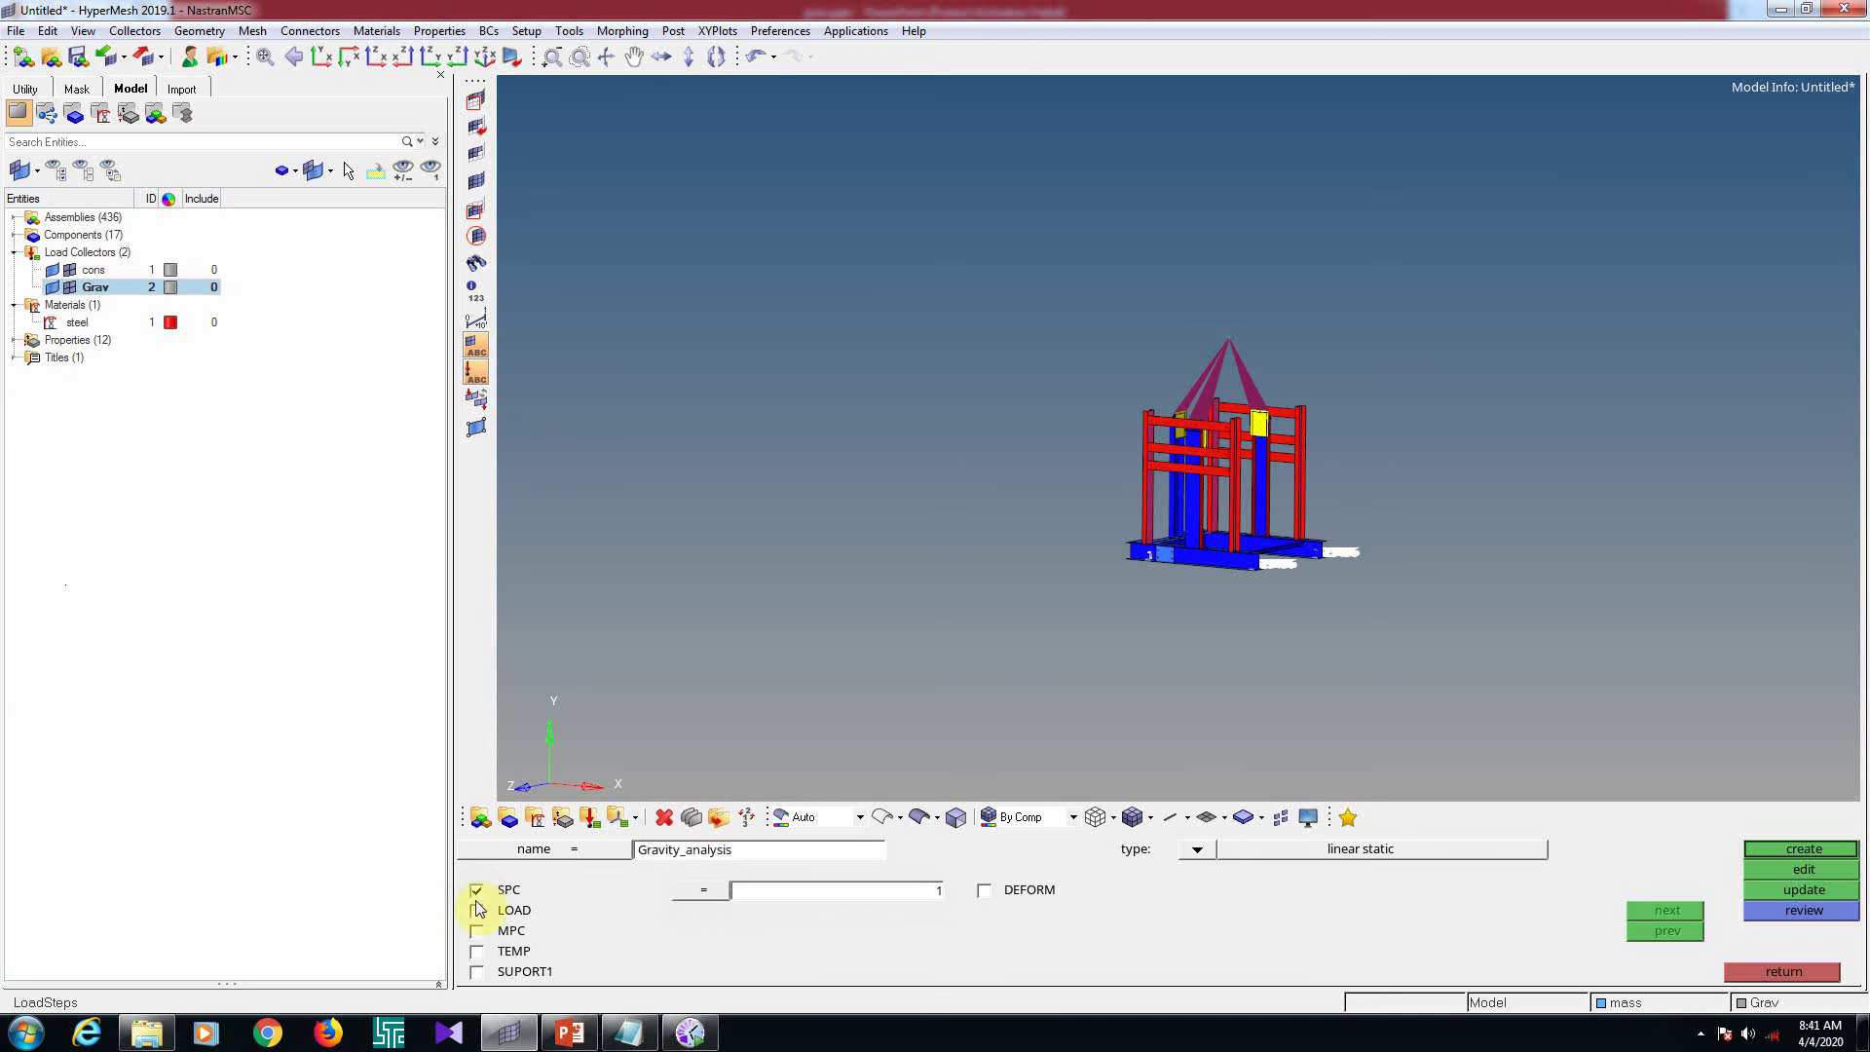
left_click(1197, 849)
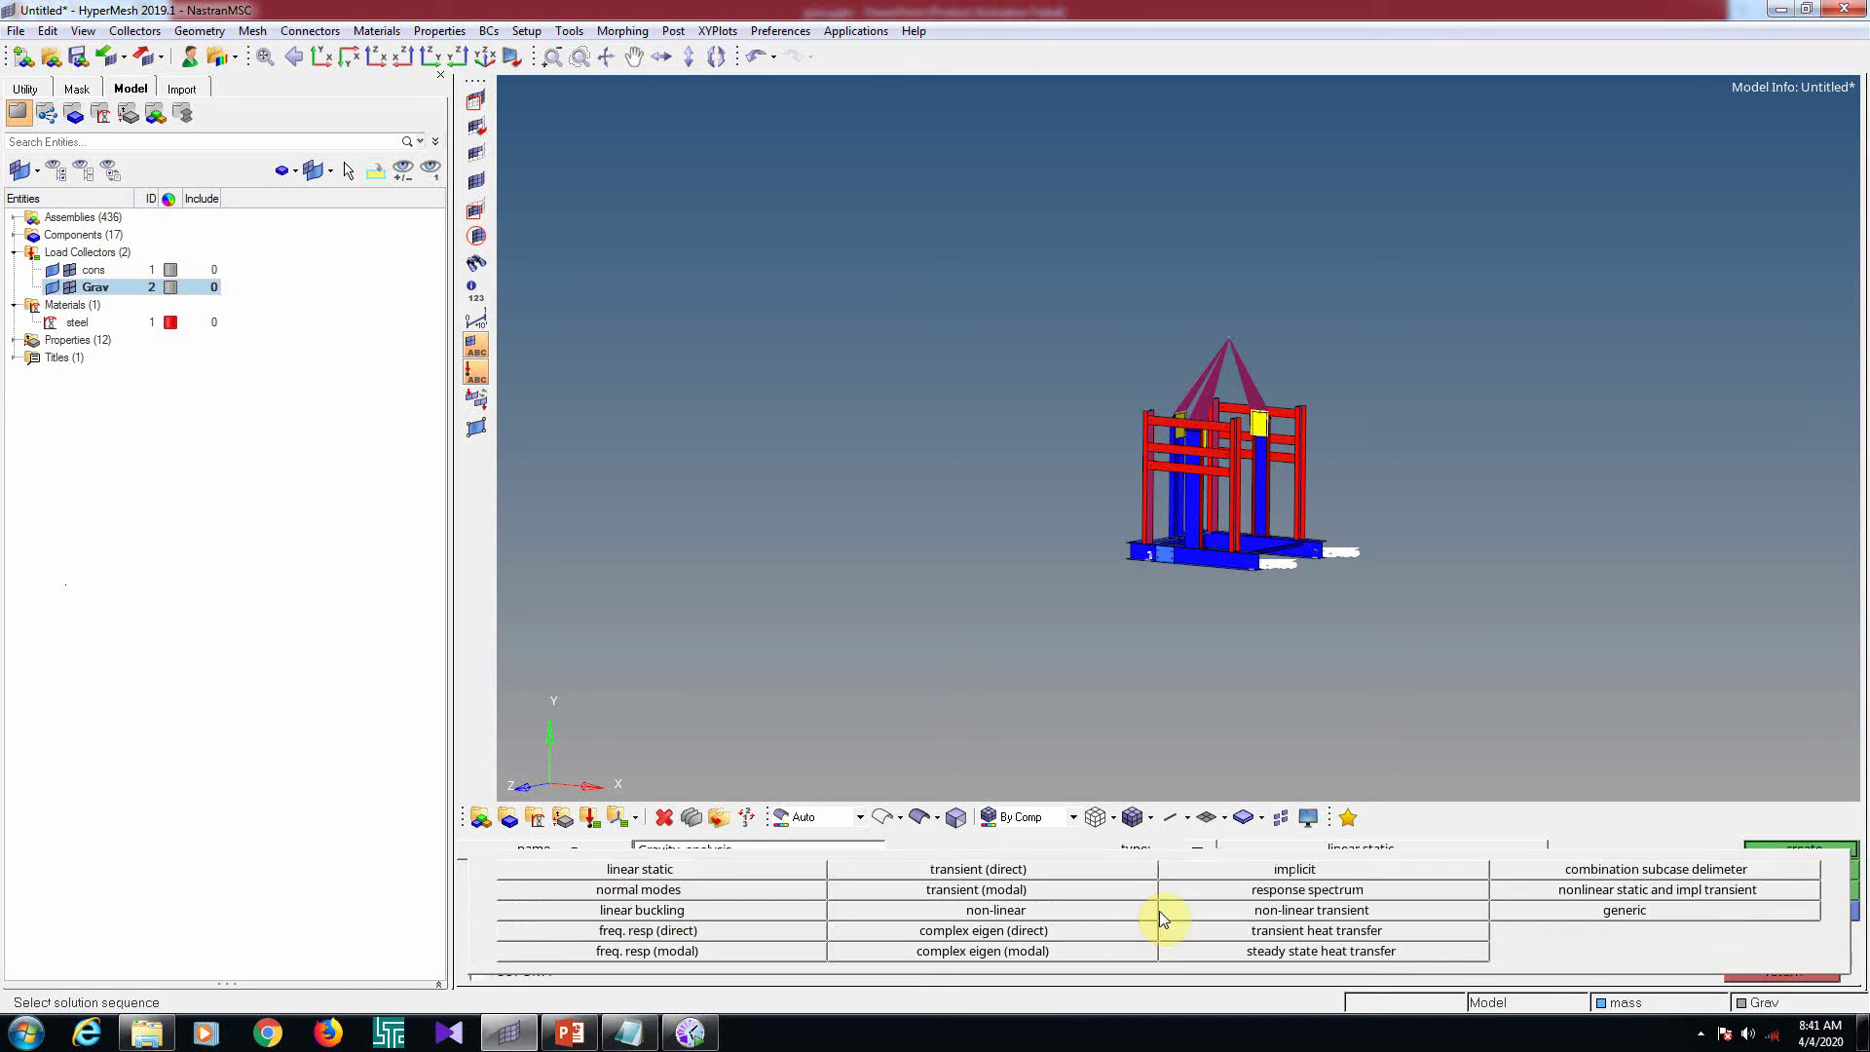
left_click(639, 869)
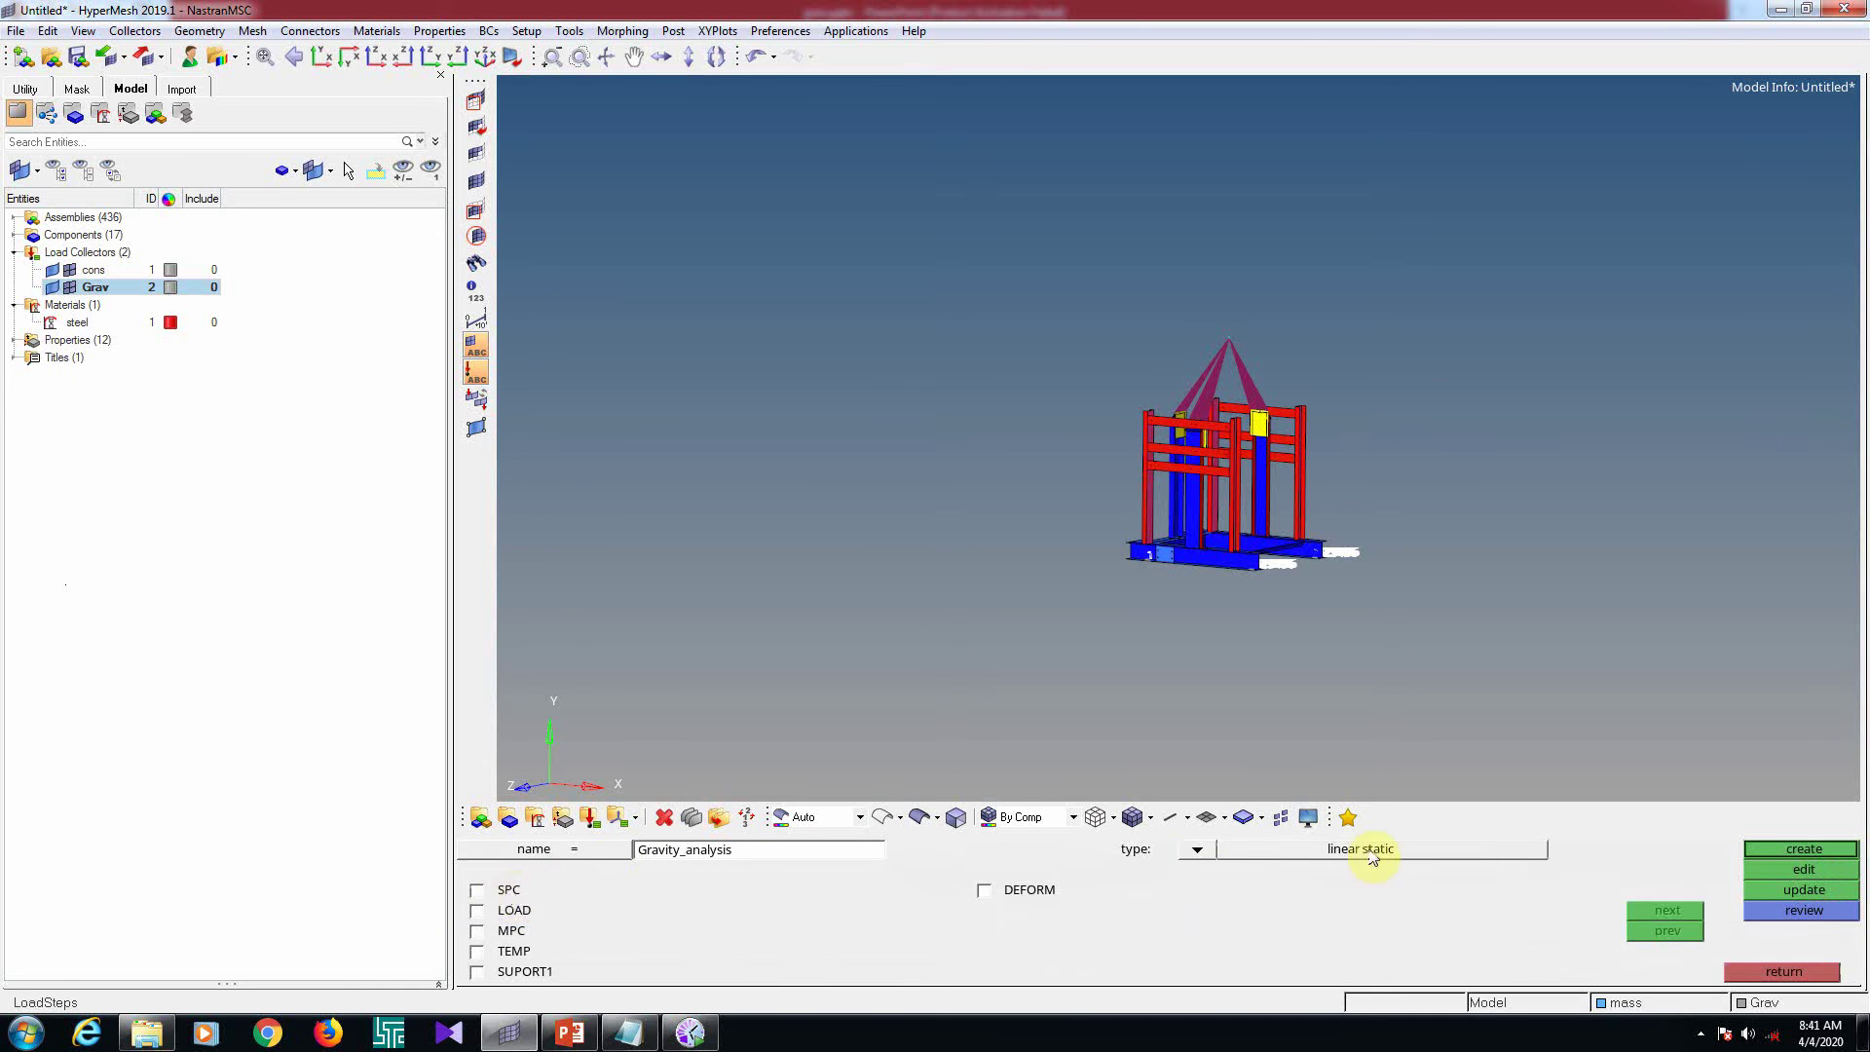
Assign cons as the SPC and Grav as the LOAD of Gravity_analysis, and create the load step
left_click(483, 890)
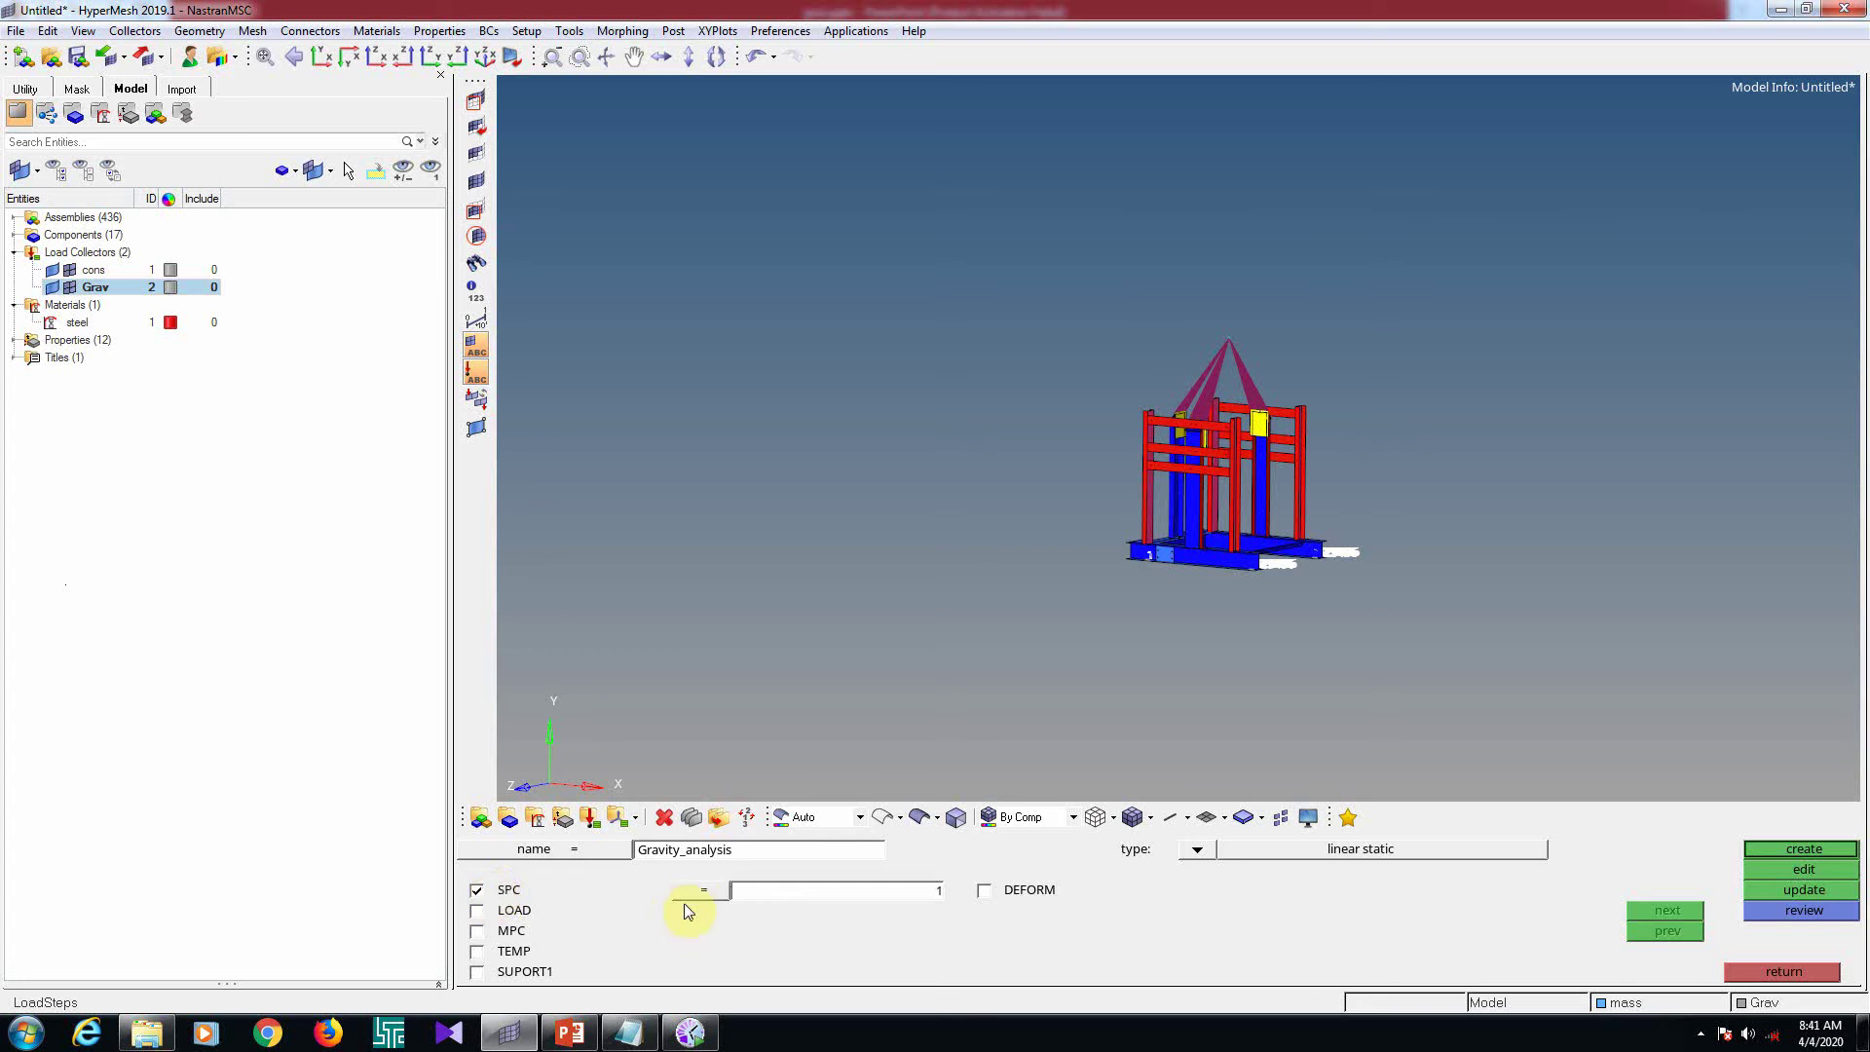
left_click(697, 890)
left_click(499, 854)
left_click(476, 910)
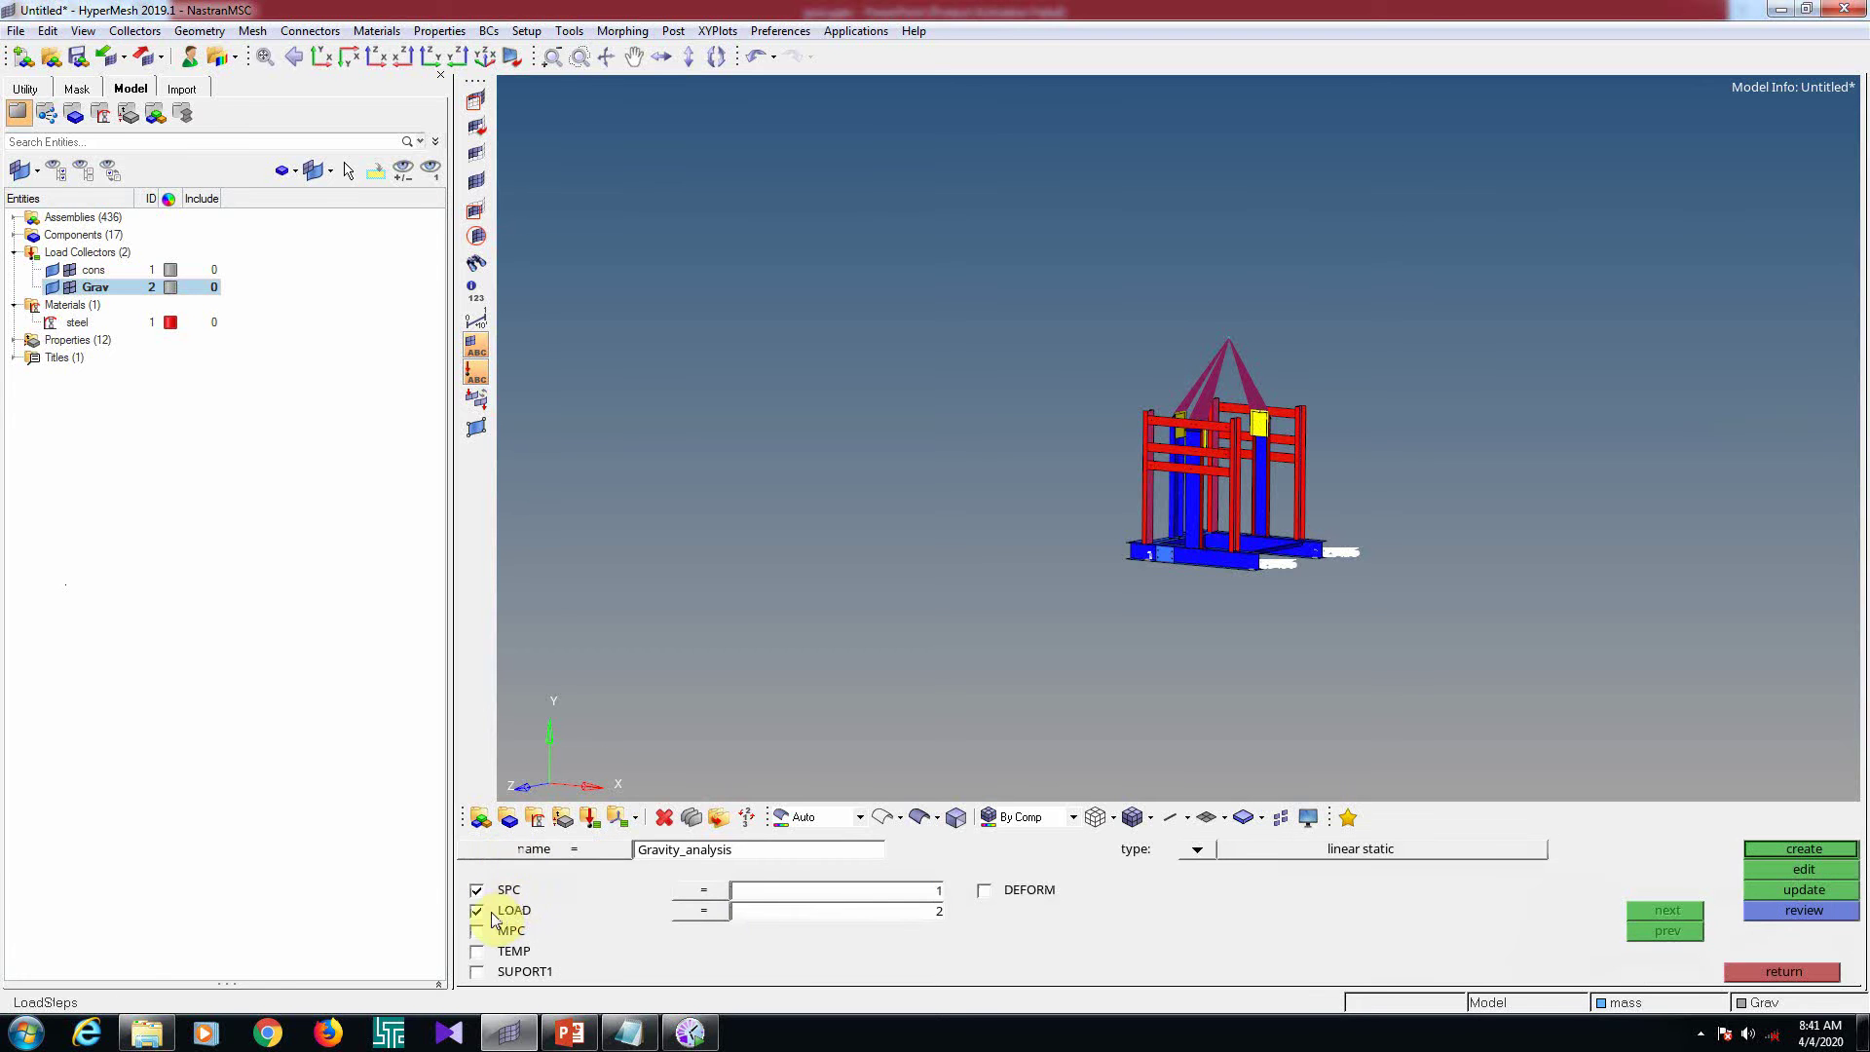
left_click(697, 911)
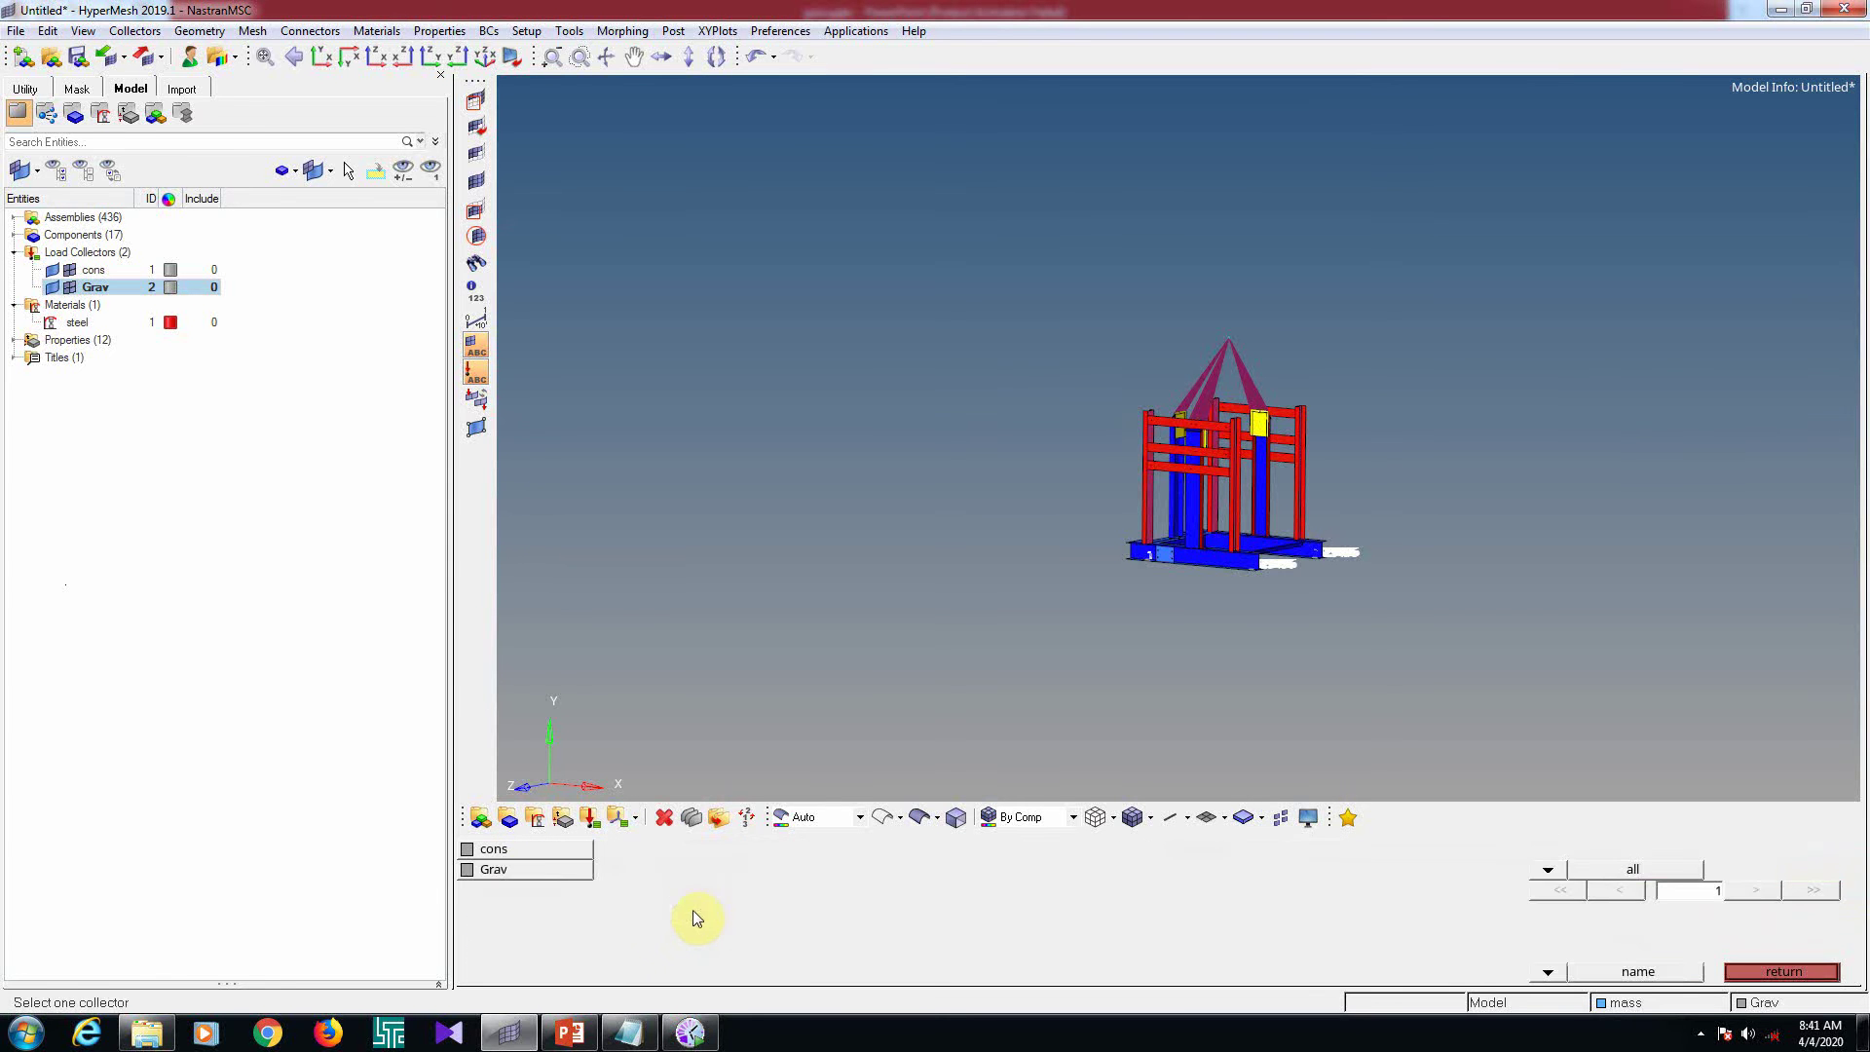
left_click(518, 868)
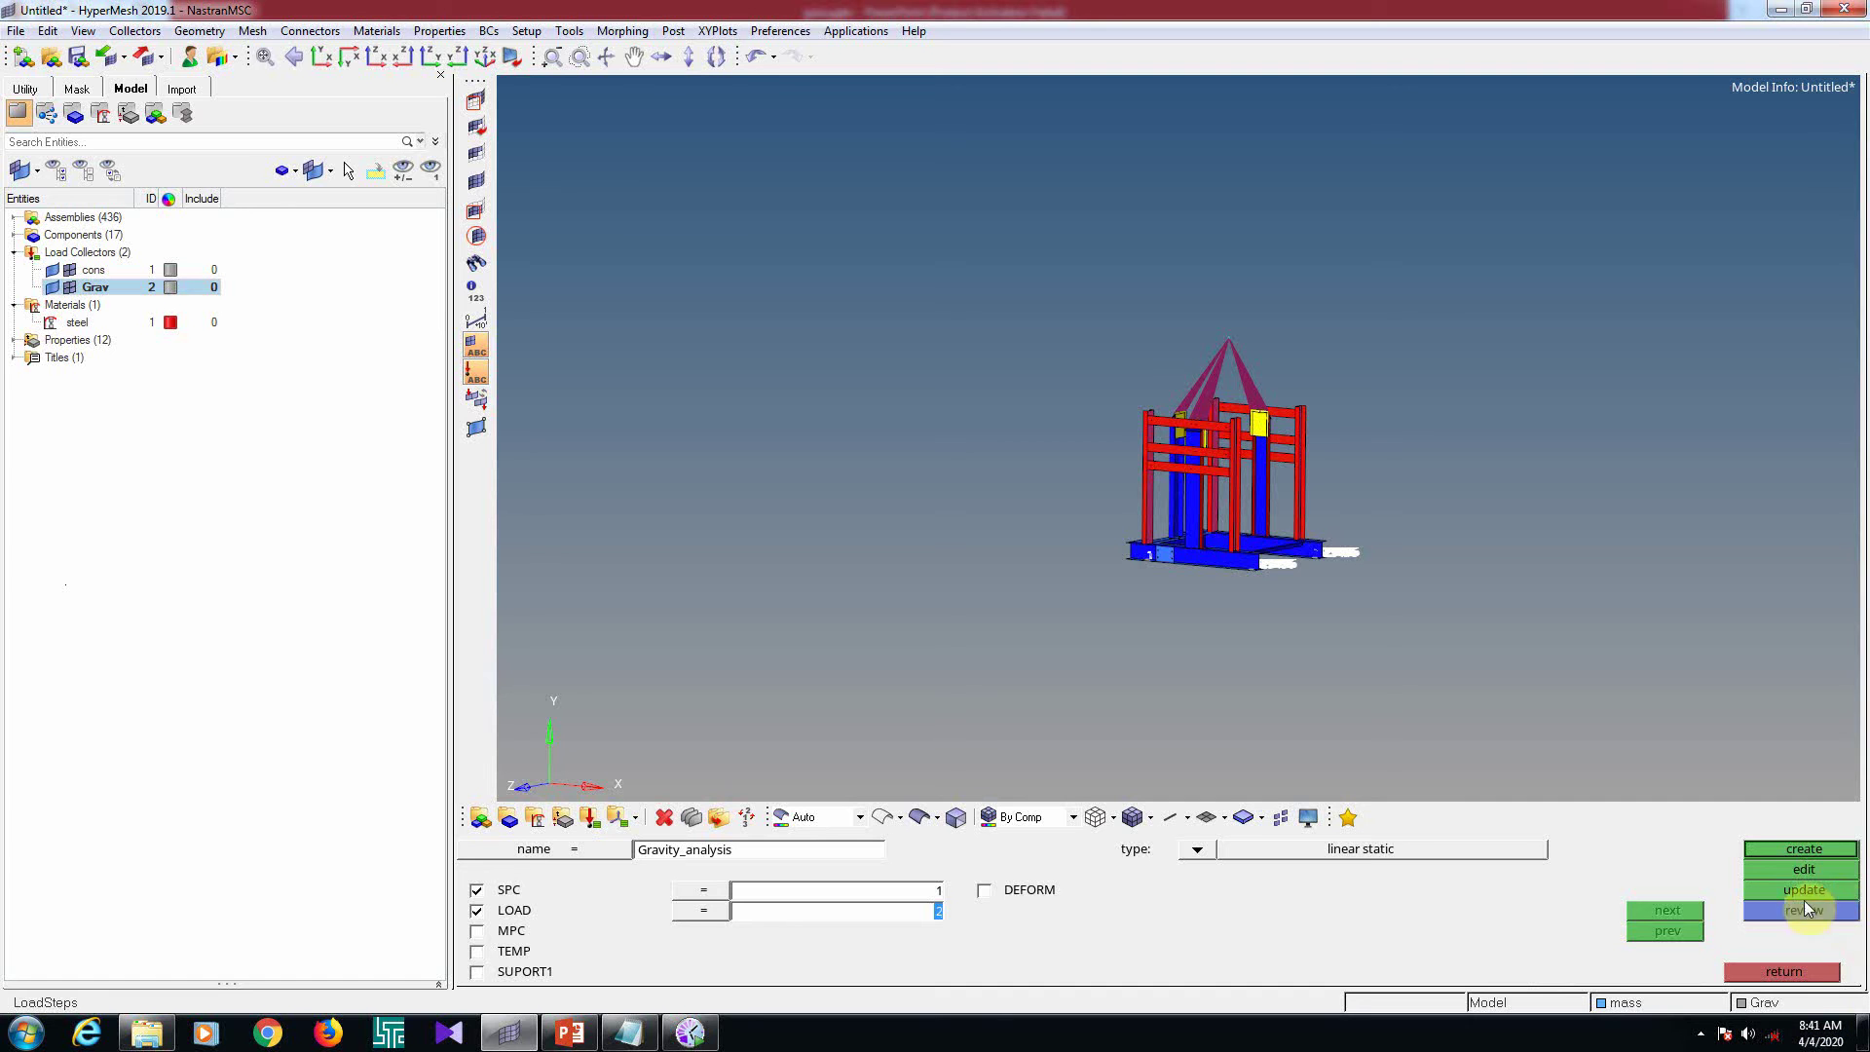
left_click(1812, 847)
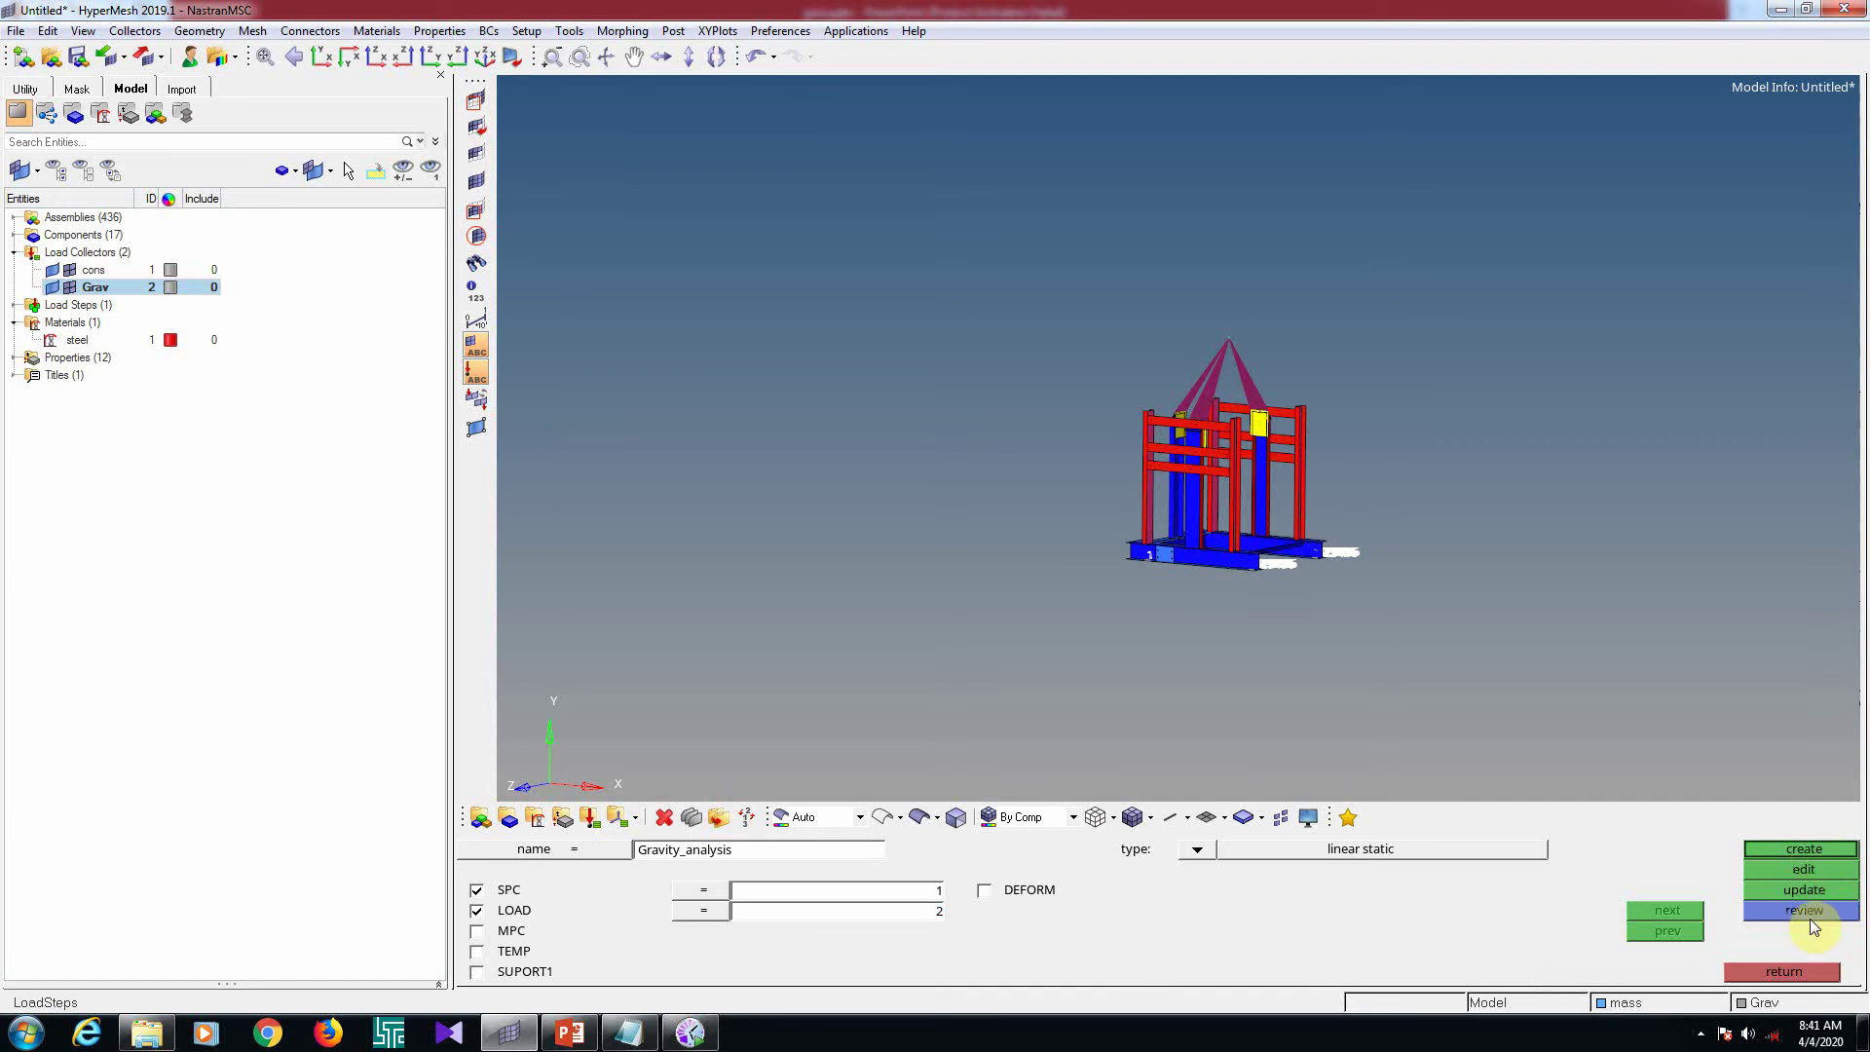
Toggle the ANALYSIS entry on the Gravity_analysis load step's card and leave the load step definition
left_click(1815, 874)
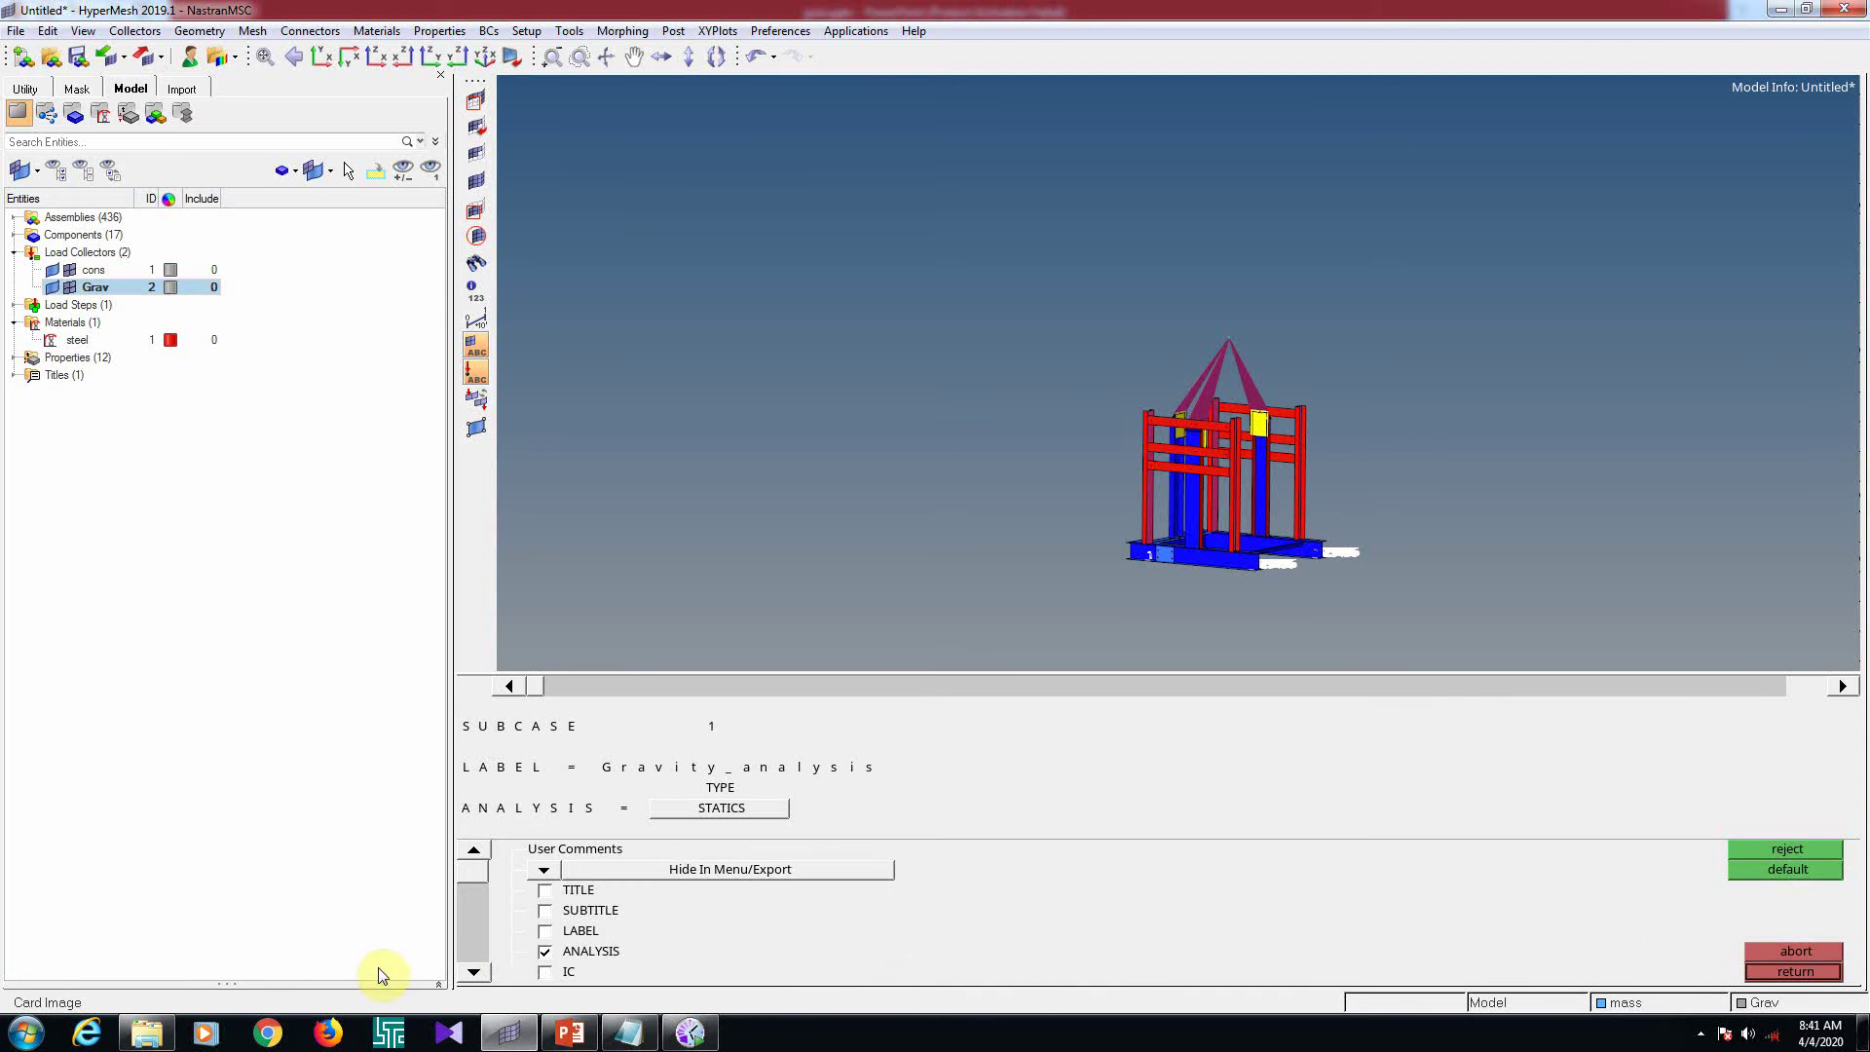
left_click(545, 952)
left_click(1765, 972)
left_click(1763, 972)
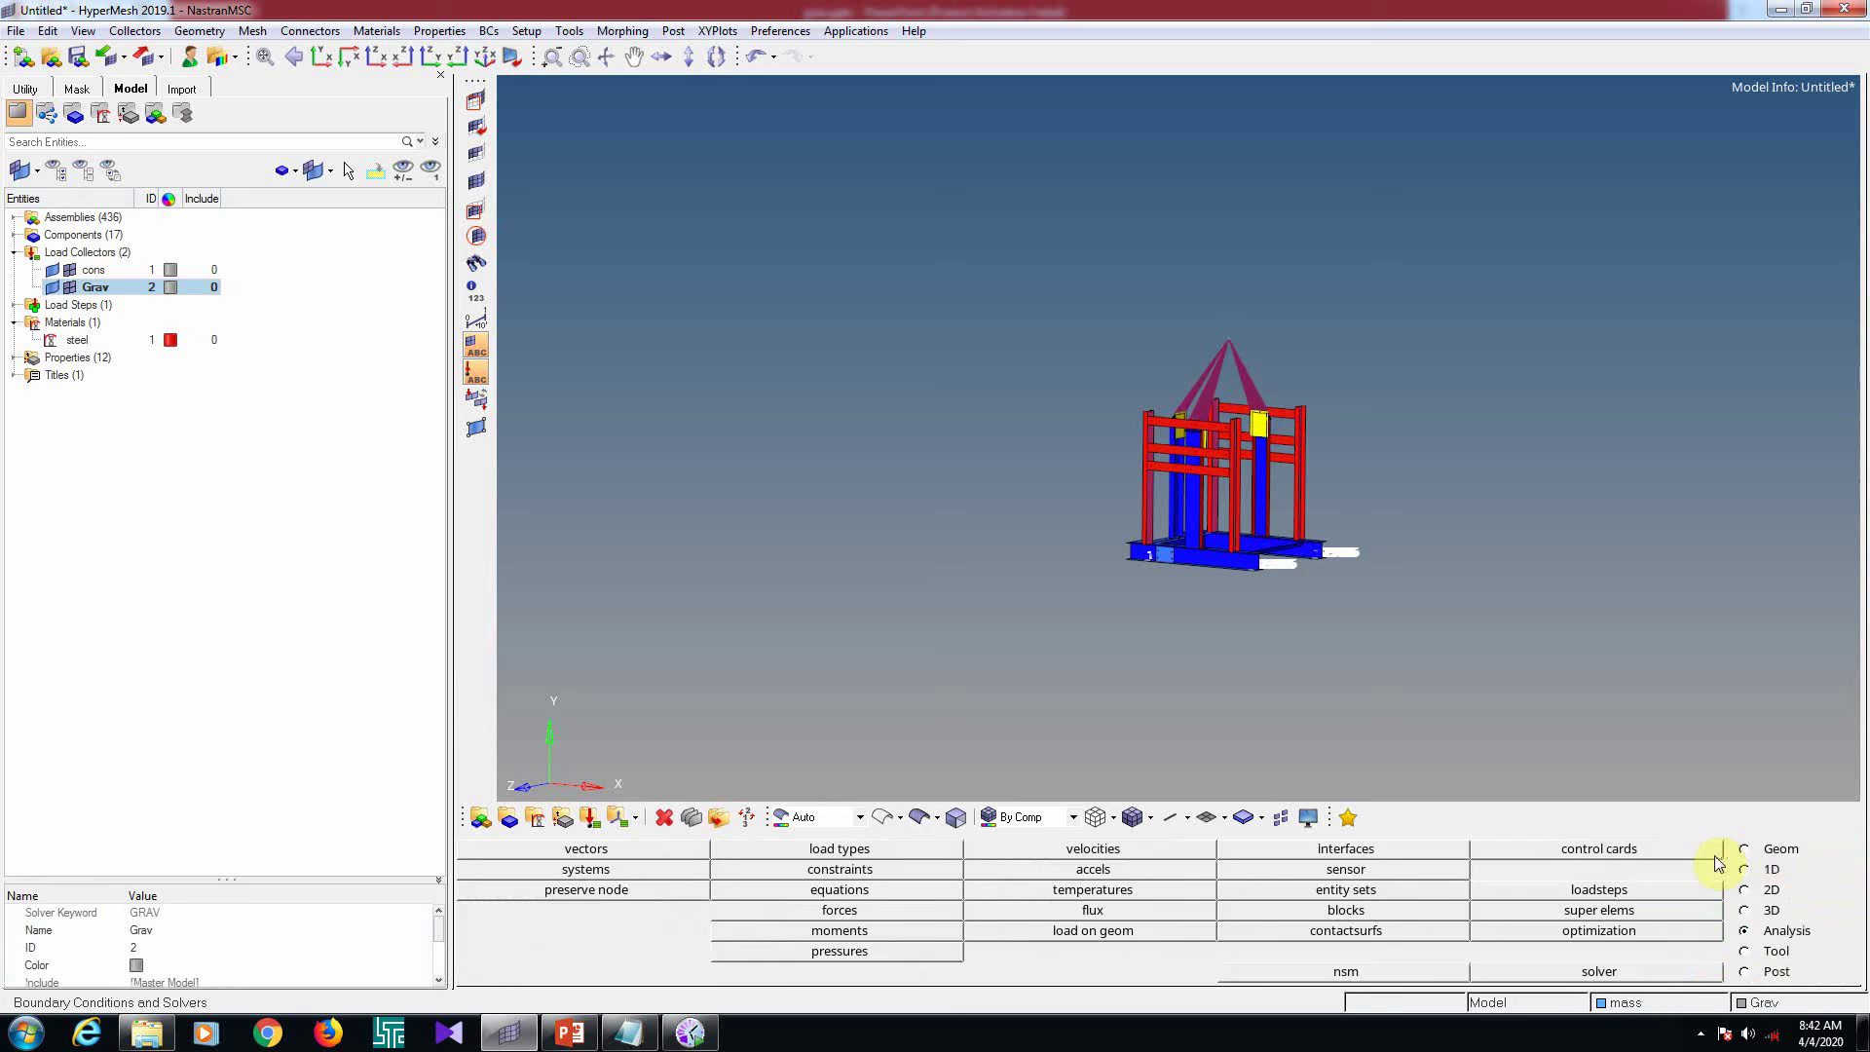
Add the SOL control card with the analysis type set to Statics
left_click(1625, 853)
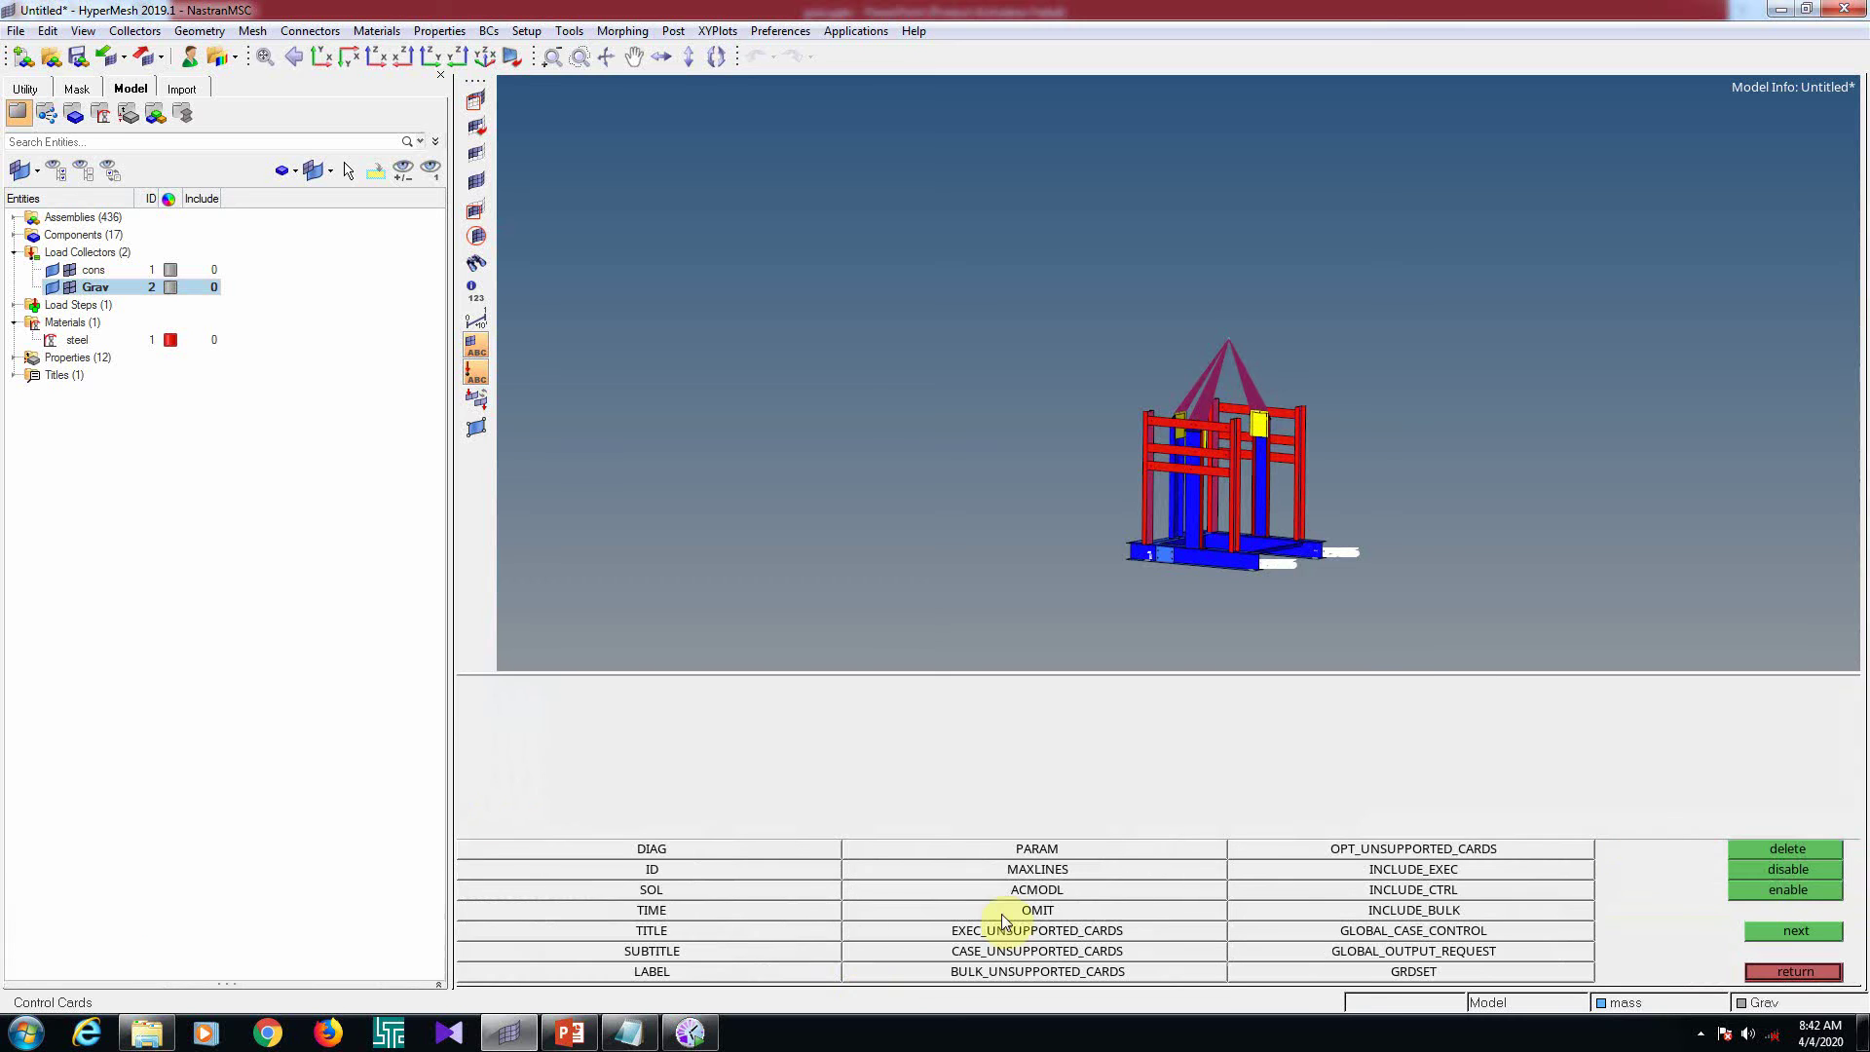
left_click(678, 892)
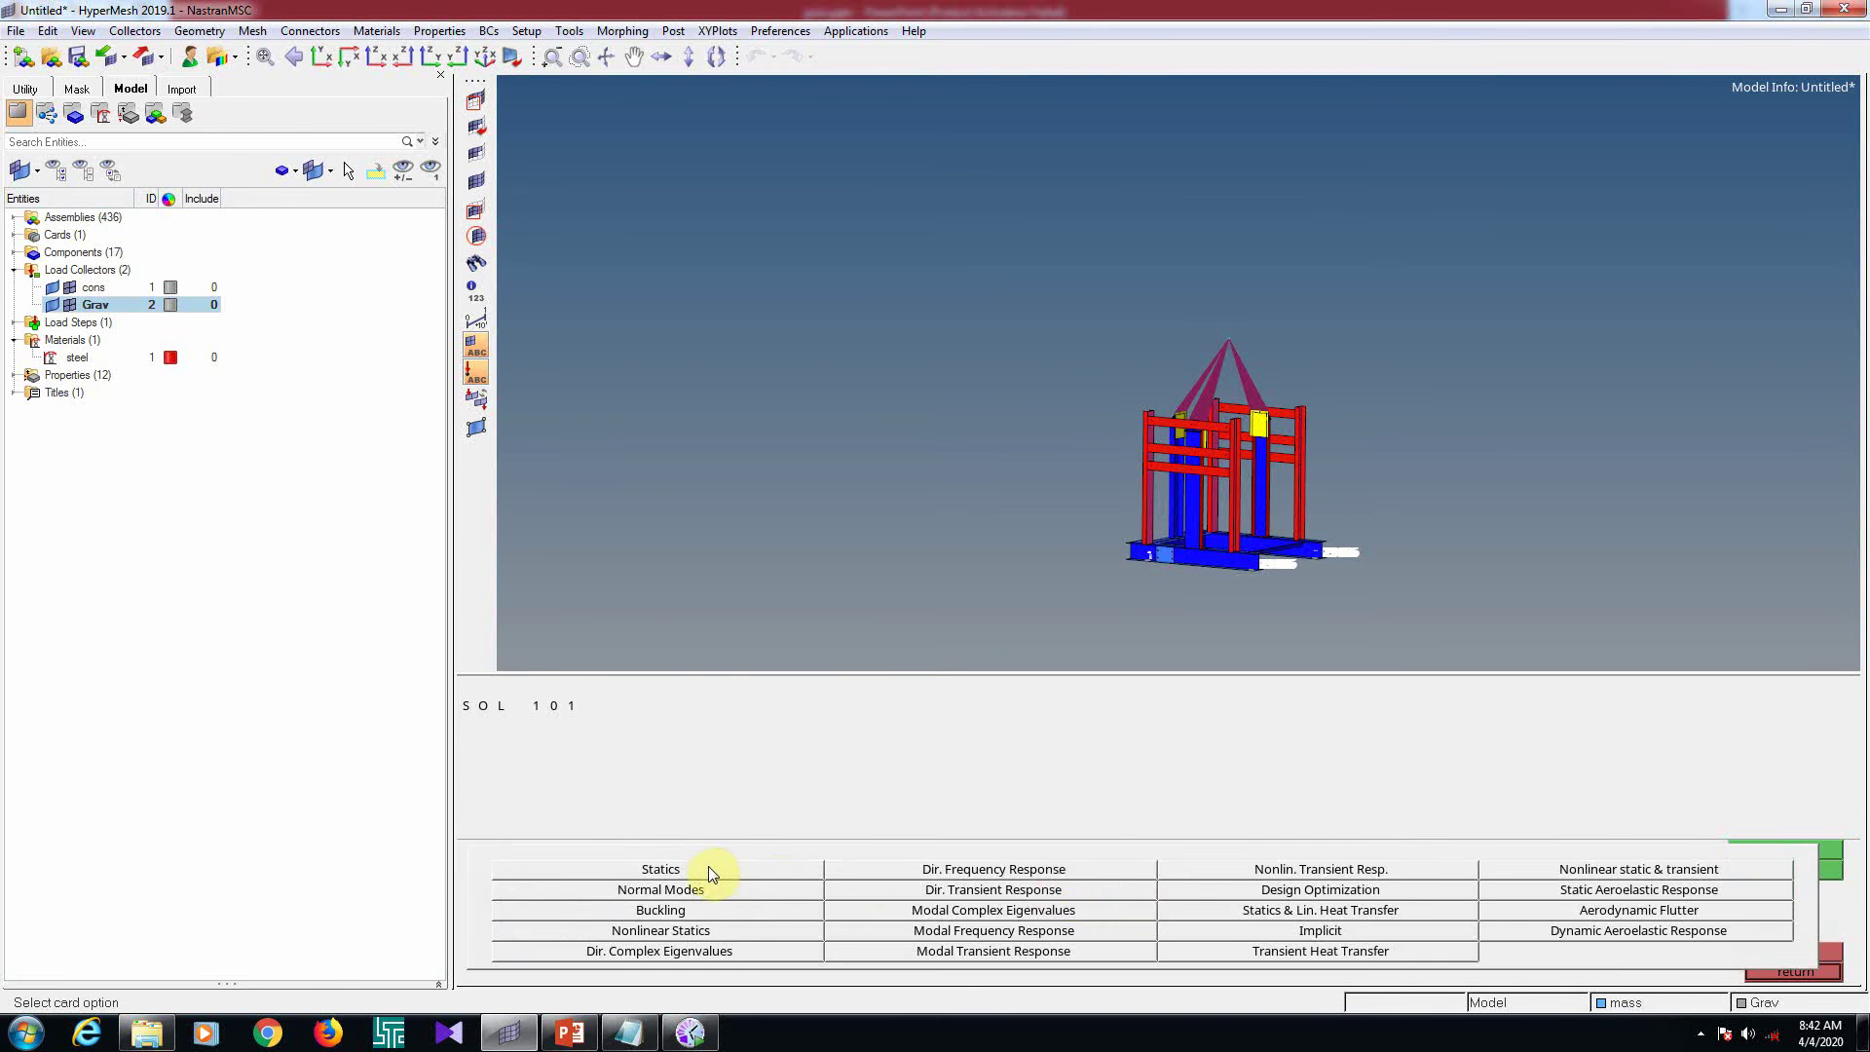
left_click(709, 870)
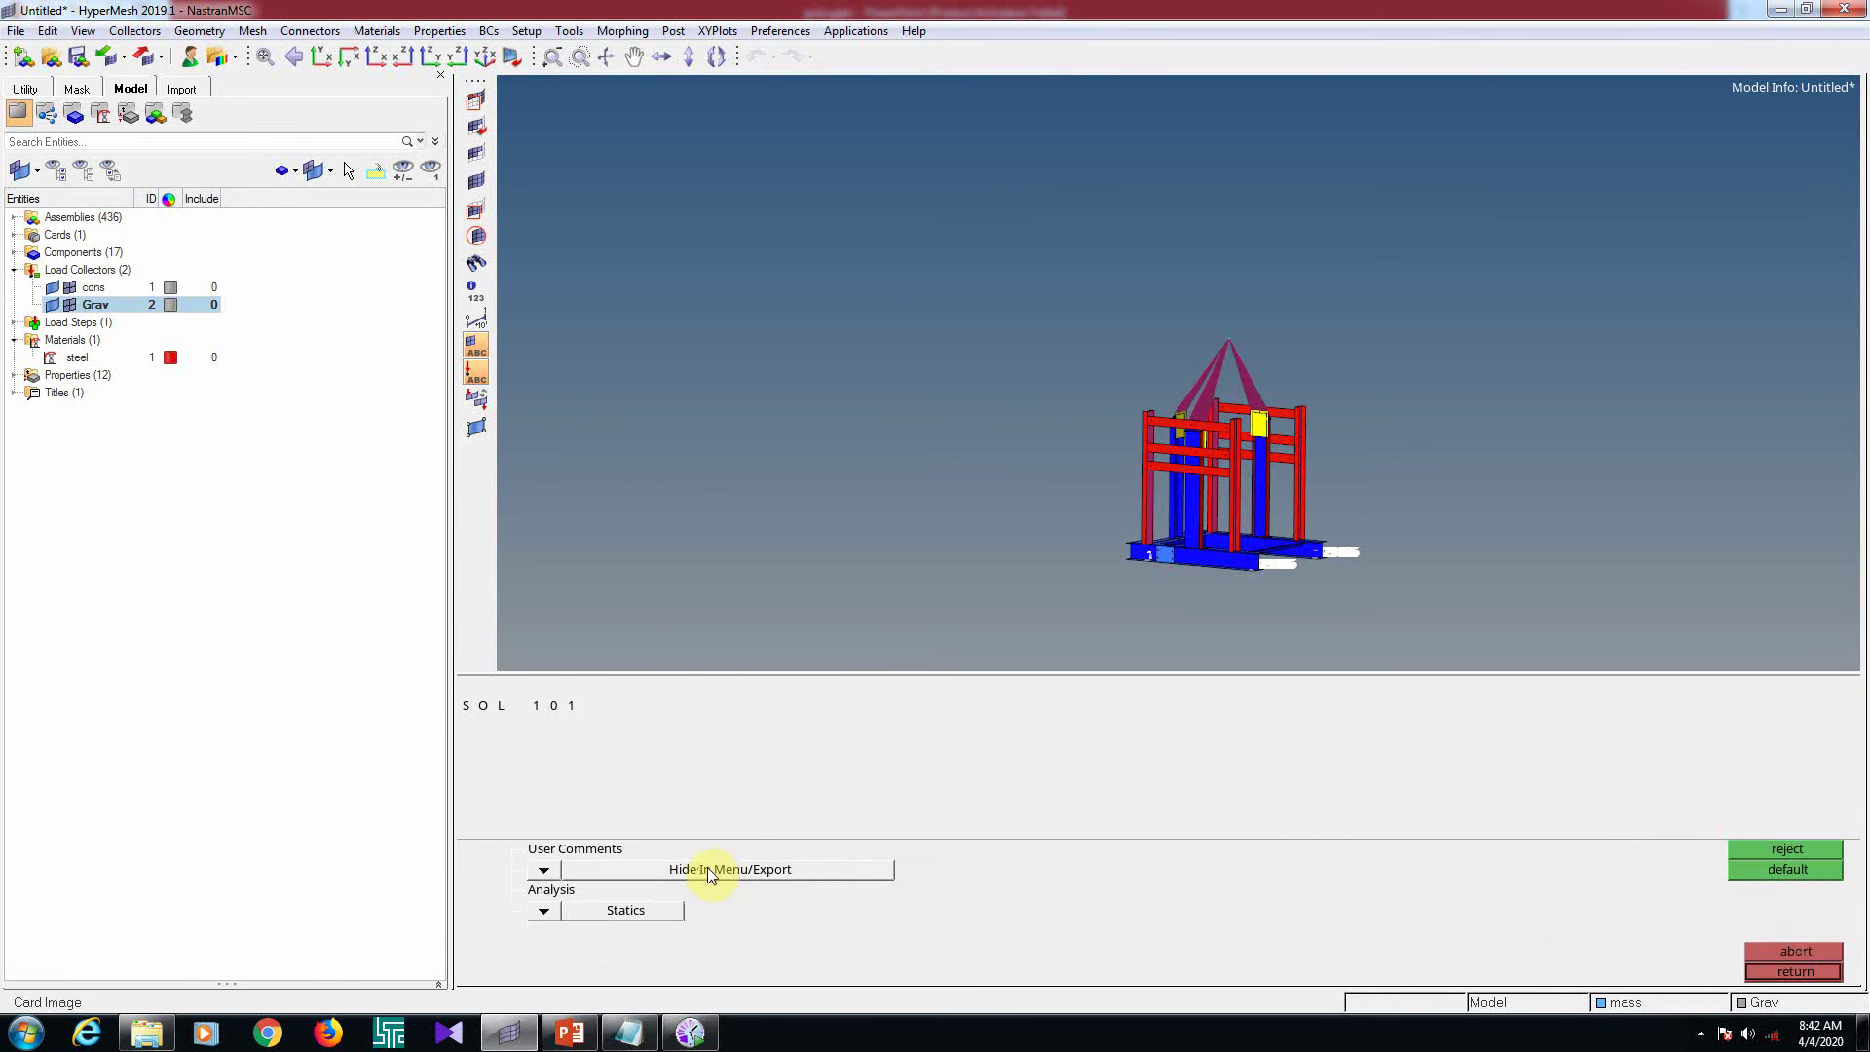
left_click(1797, 972)
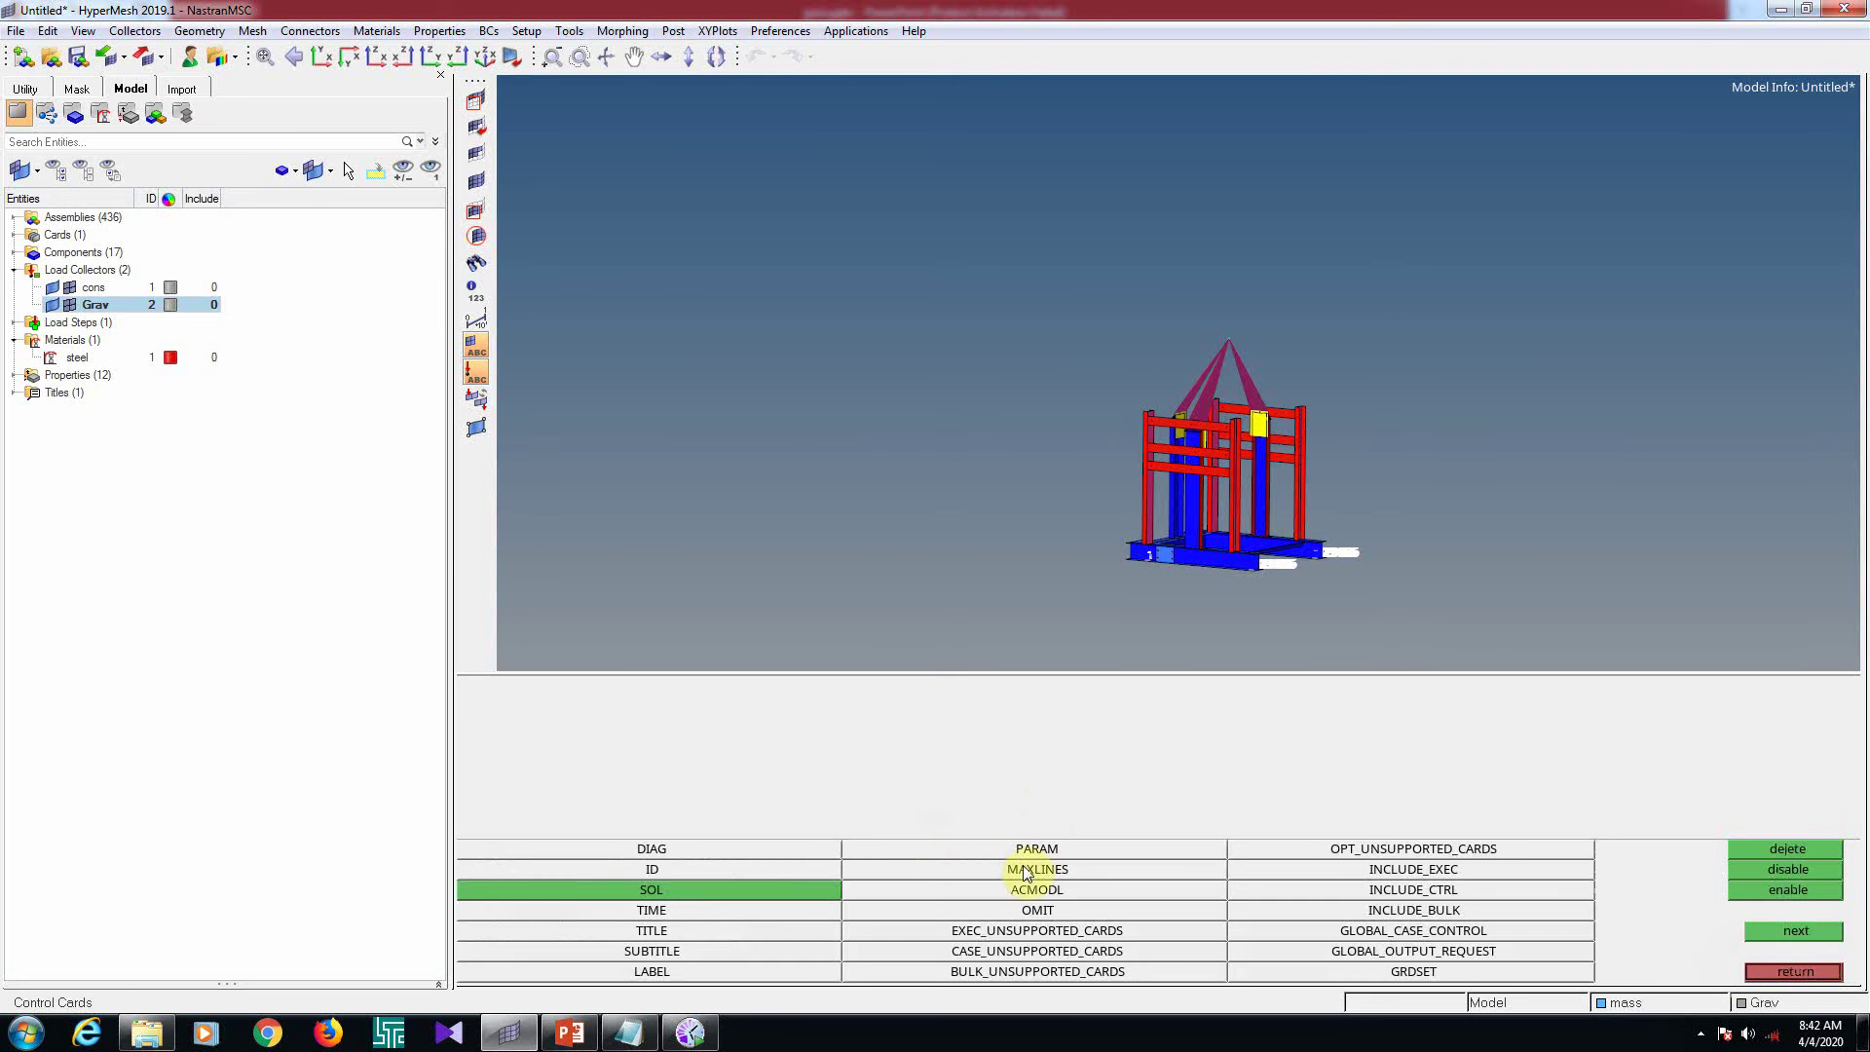
Add the PARAM control card with the POST parameter enabled, and accept the card
left_click(1025, 851)
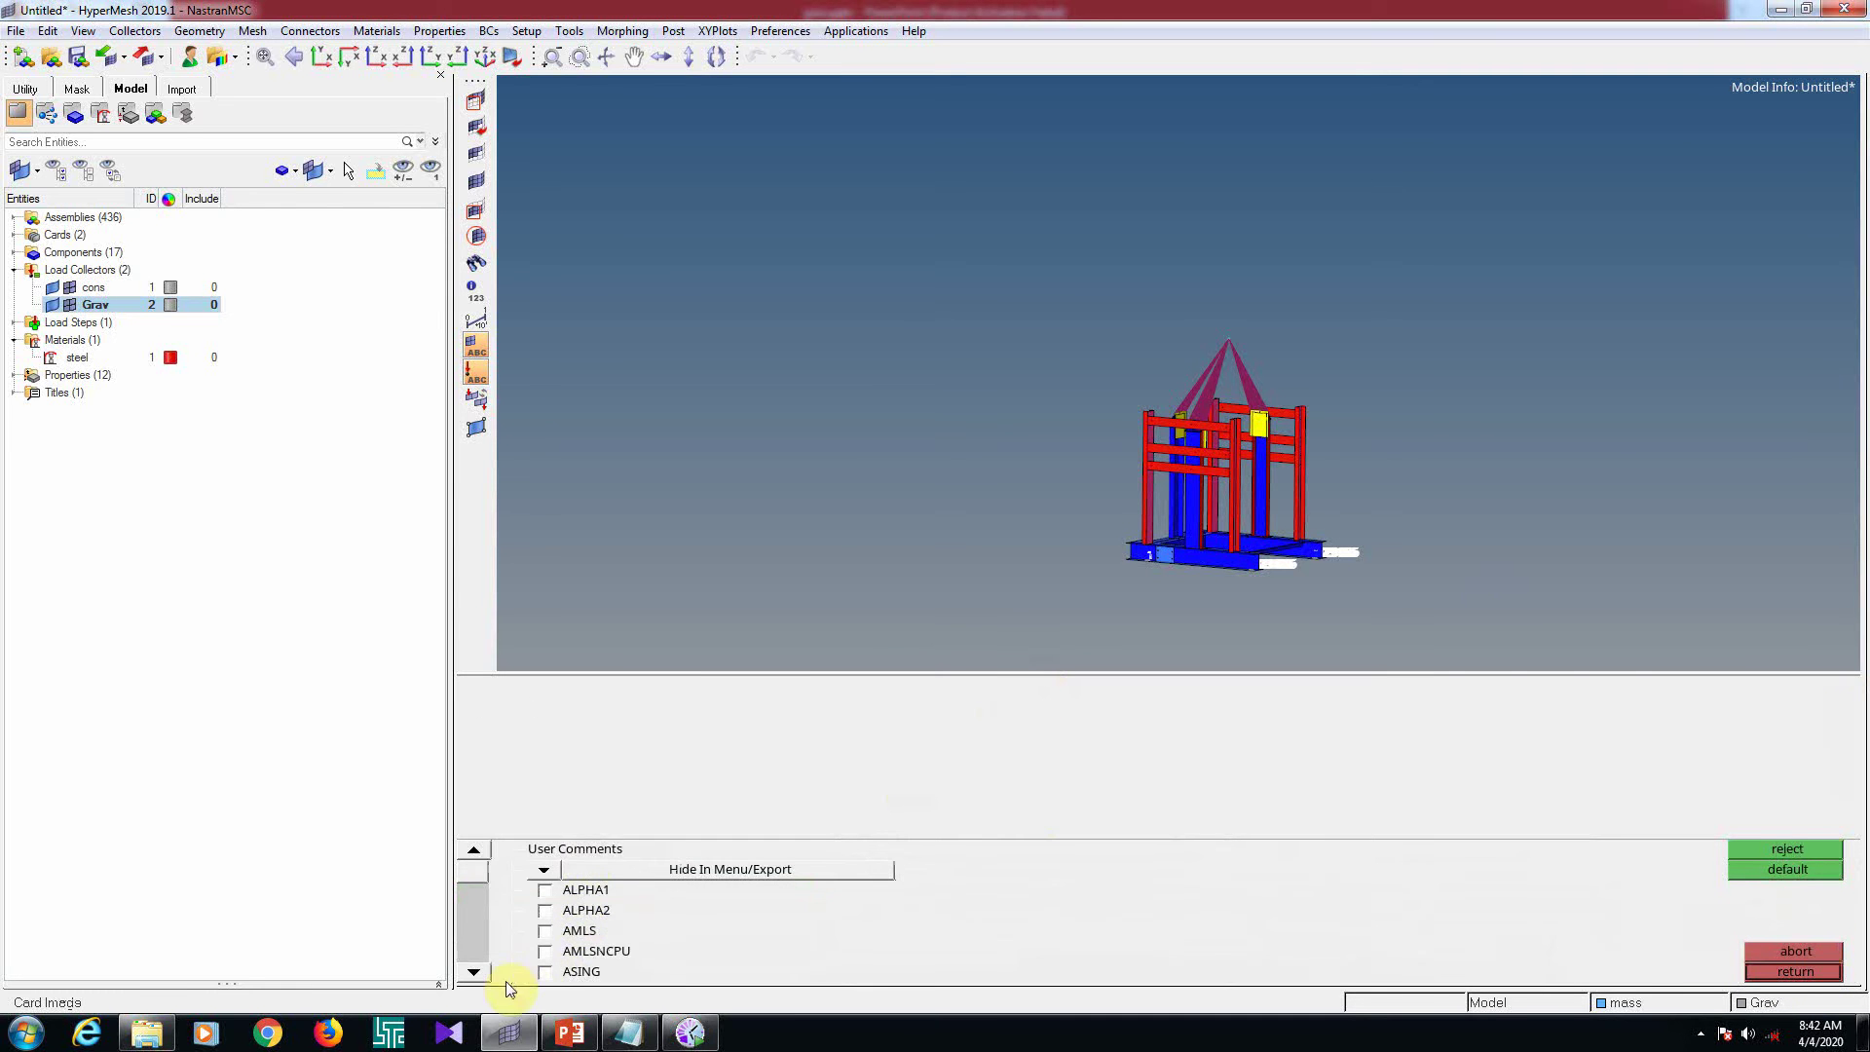
left_click(473, 974)
left_click(474, 974)
left_click(473, 974)
left_click(473, 974)
left_click(474, 973)
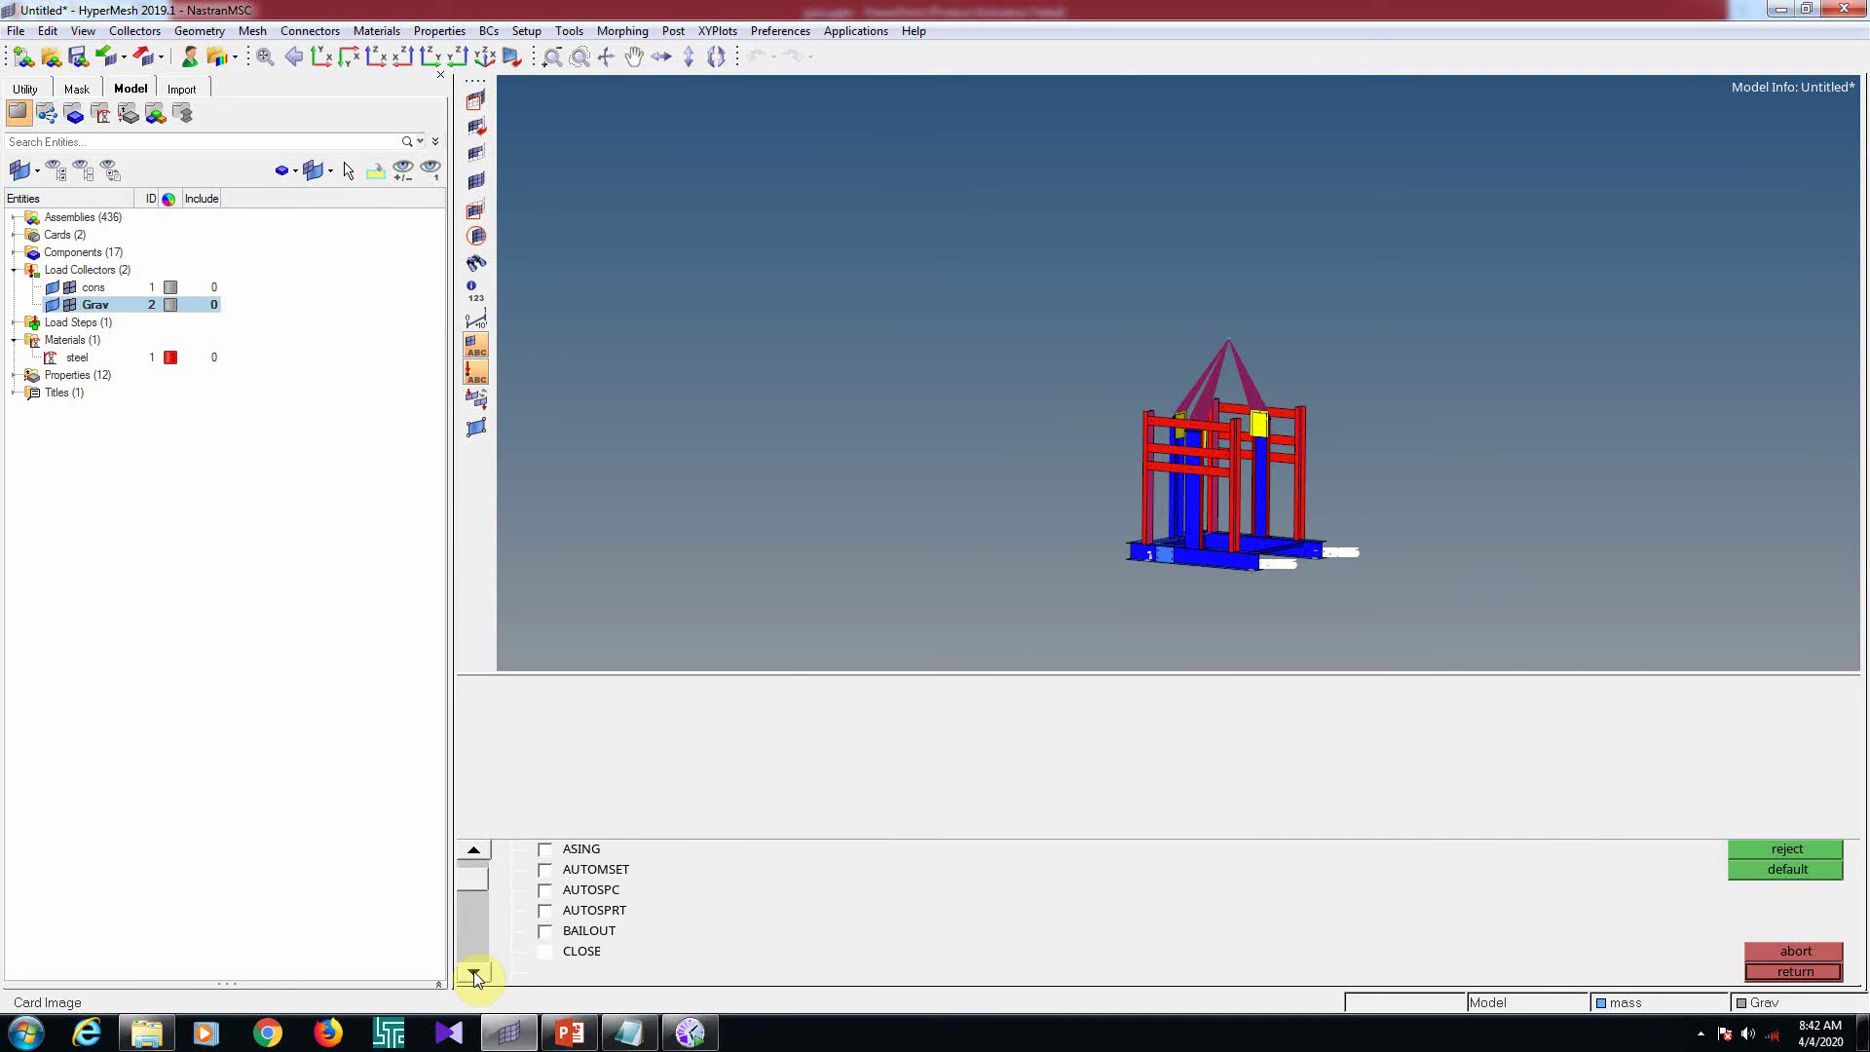
left_click(473, 974)
left_click(473, 974)
left_click(473, 974)
left_click(474, 974)
left_click(474, 974)
left_click(473, 974)
left_click(473, 974)
left_click(473, 973)
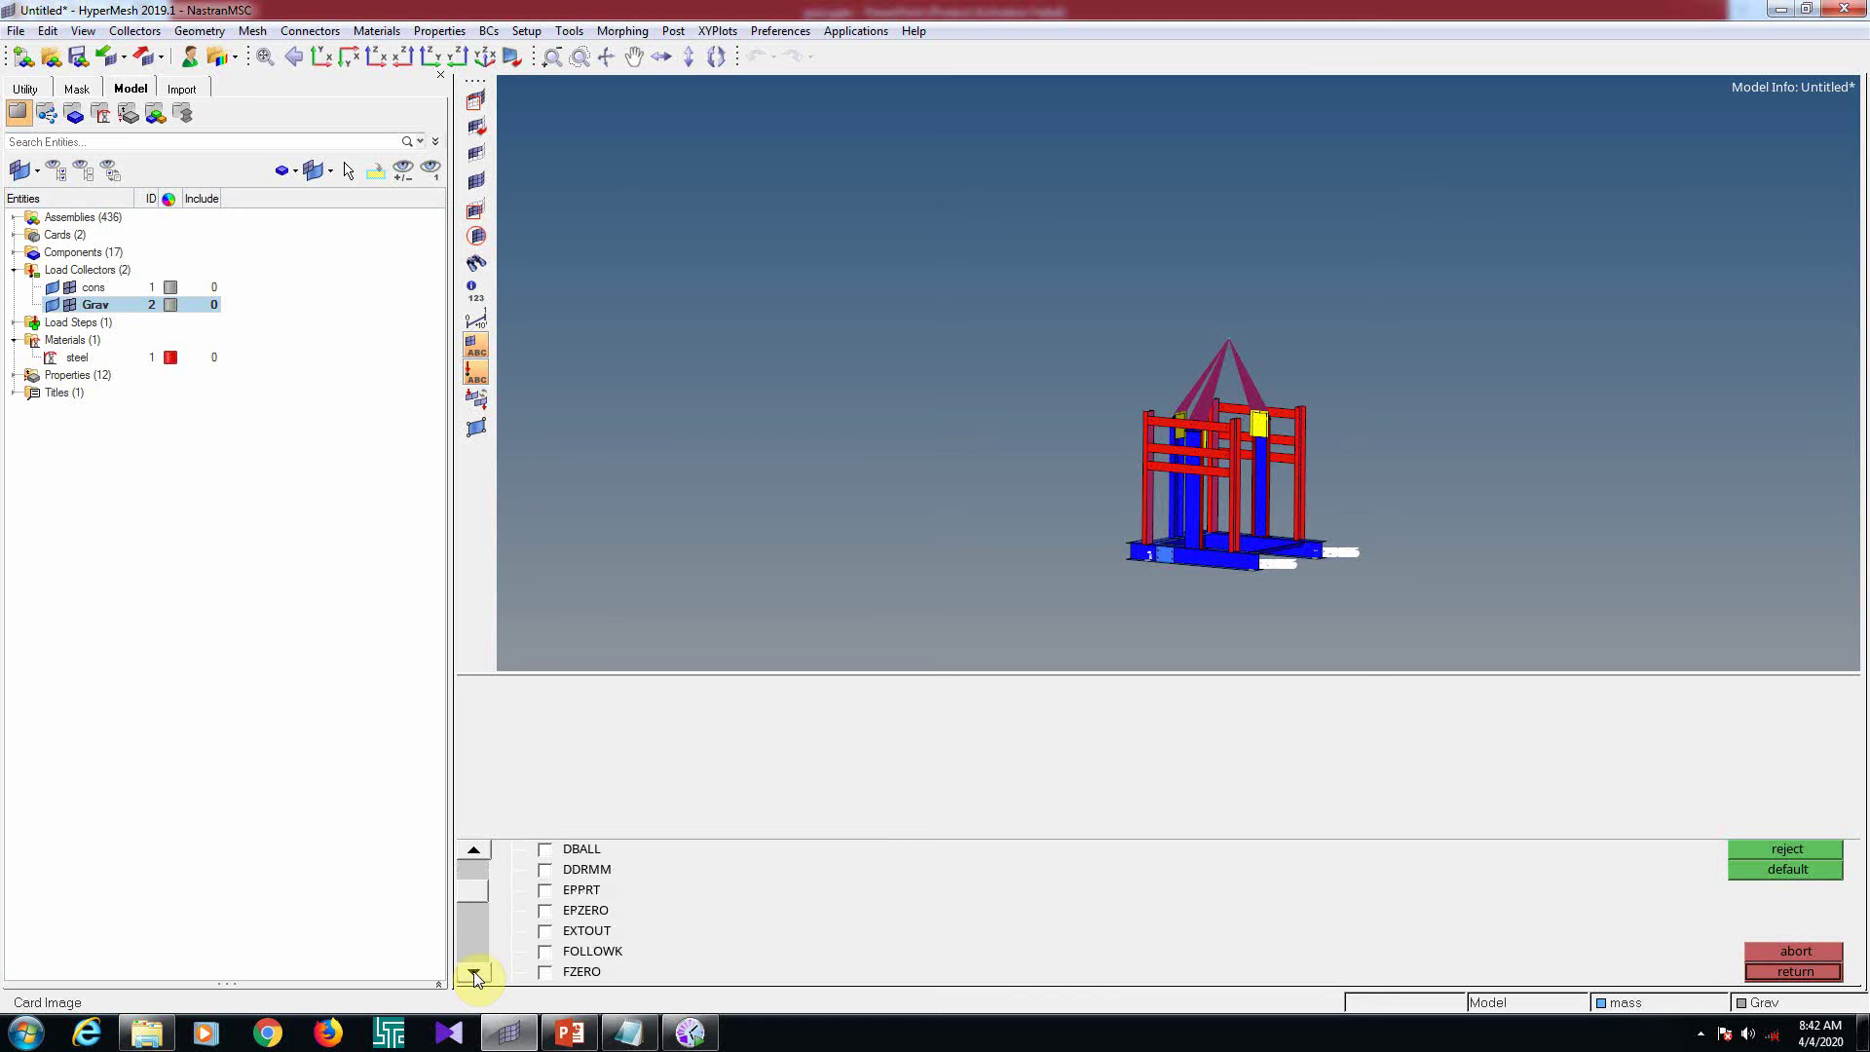
left_click(473, 974)
left_click(473, 974)
left_click(473, 974)
left_click(473, 973)
left_click(473, 974)
left_click(473, 974)
left_click(474, 974)
left_click(473, 974)
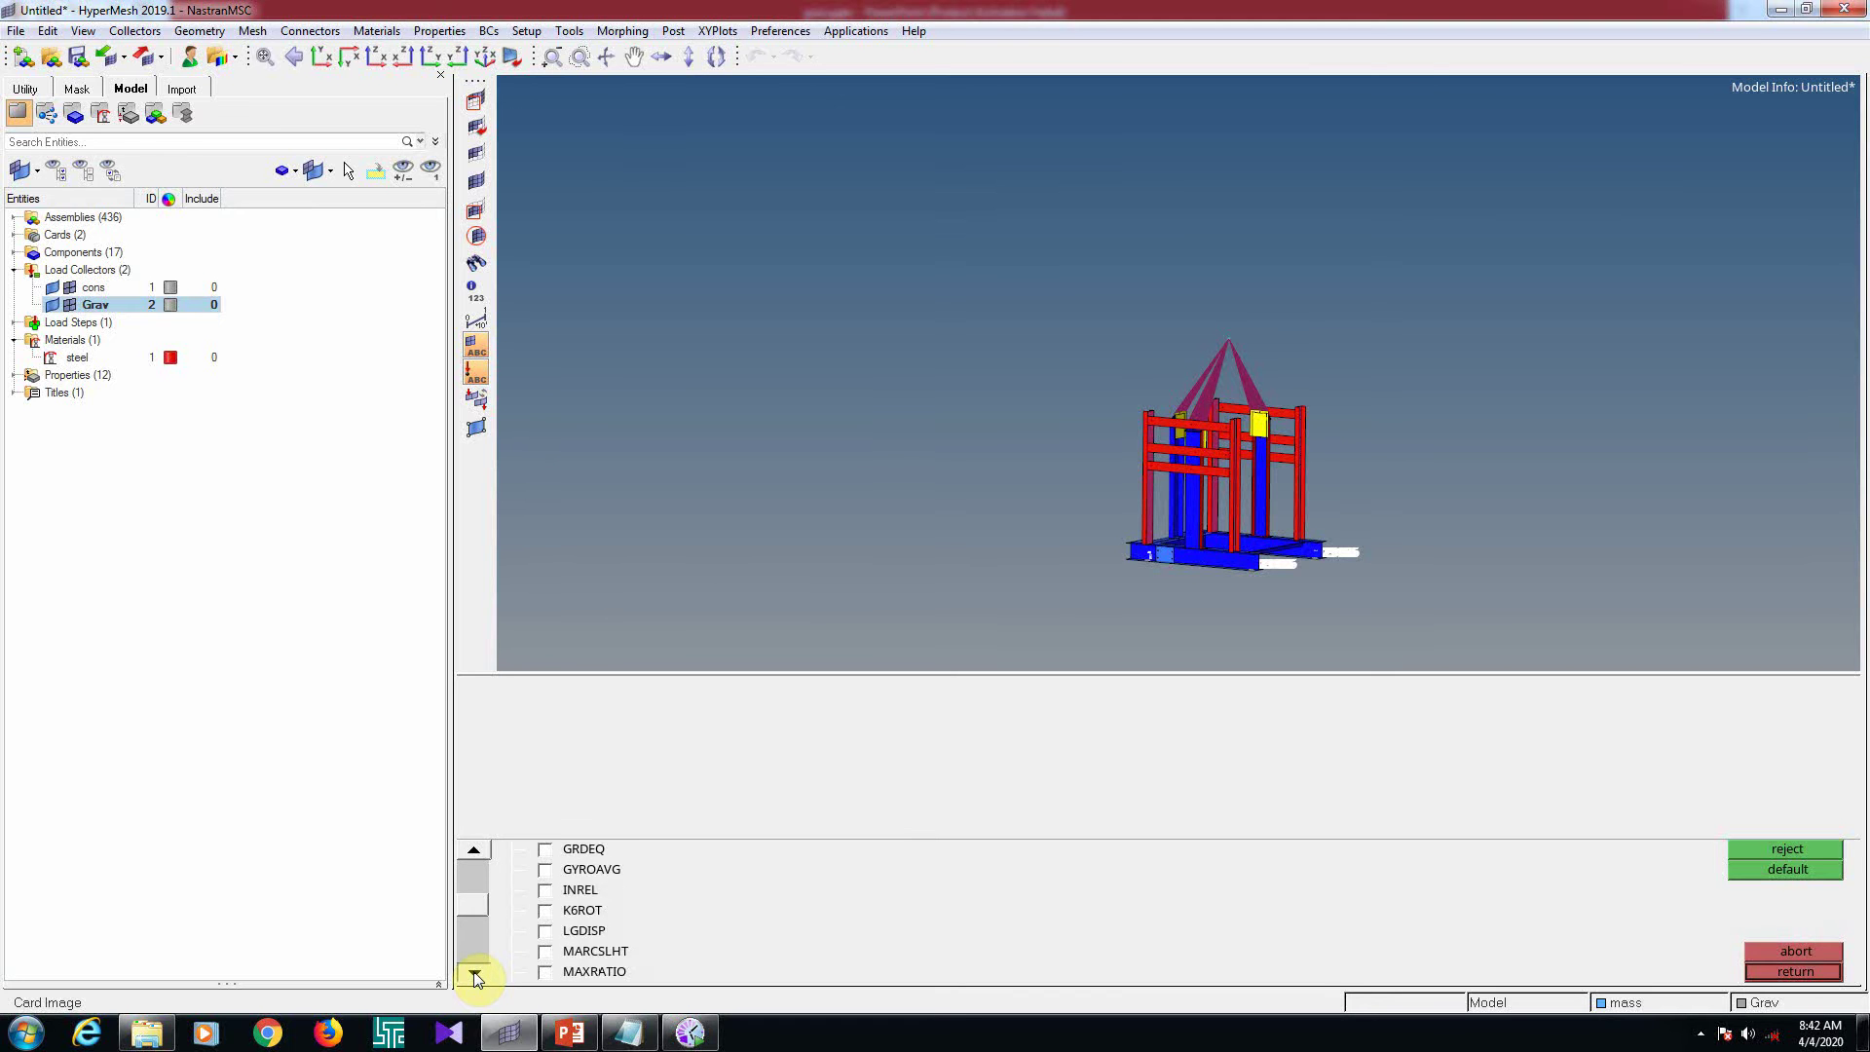
left_click(473, 974)
left_click(473, 974)
left_click(473, 974)
left_click(473, 974)
left_click(473, 974)
left_click(474, 974)
left_click(473, 974)
left_click(473, 973)
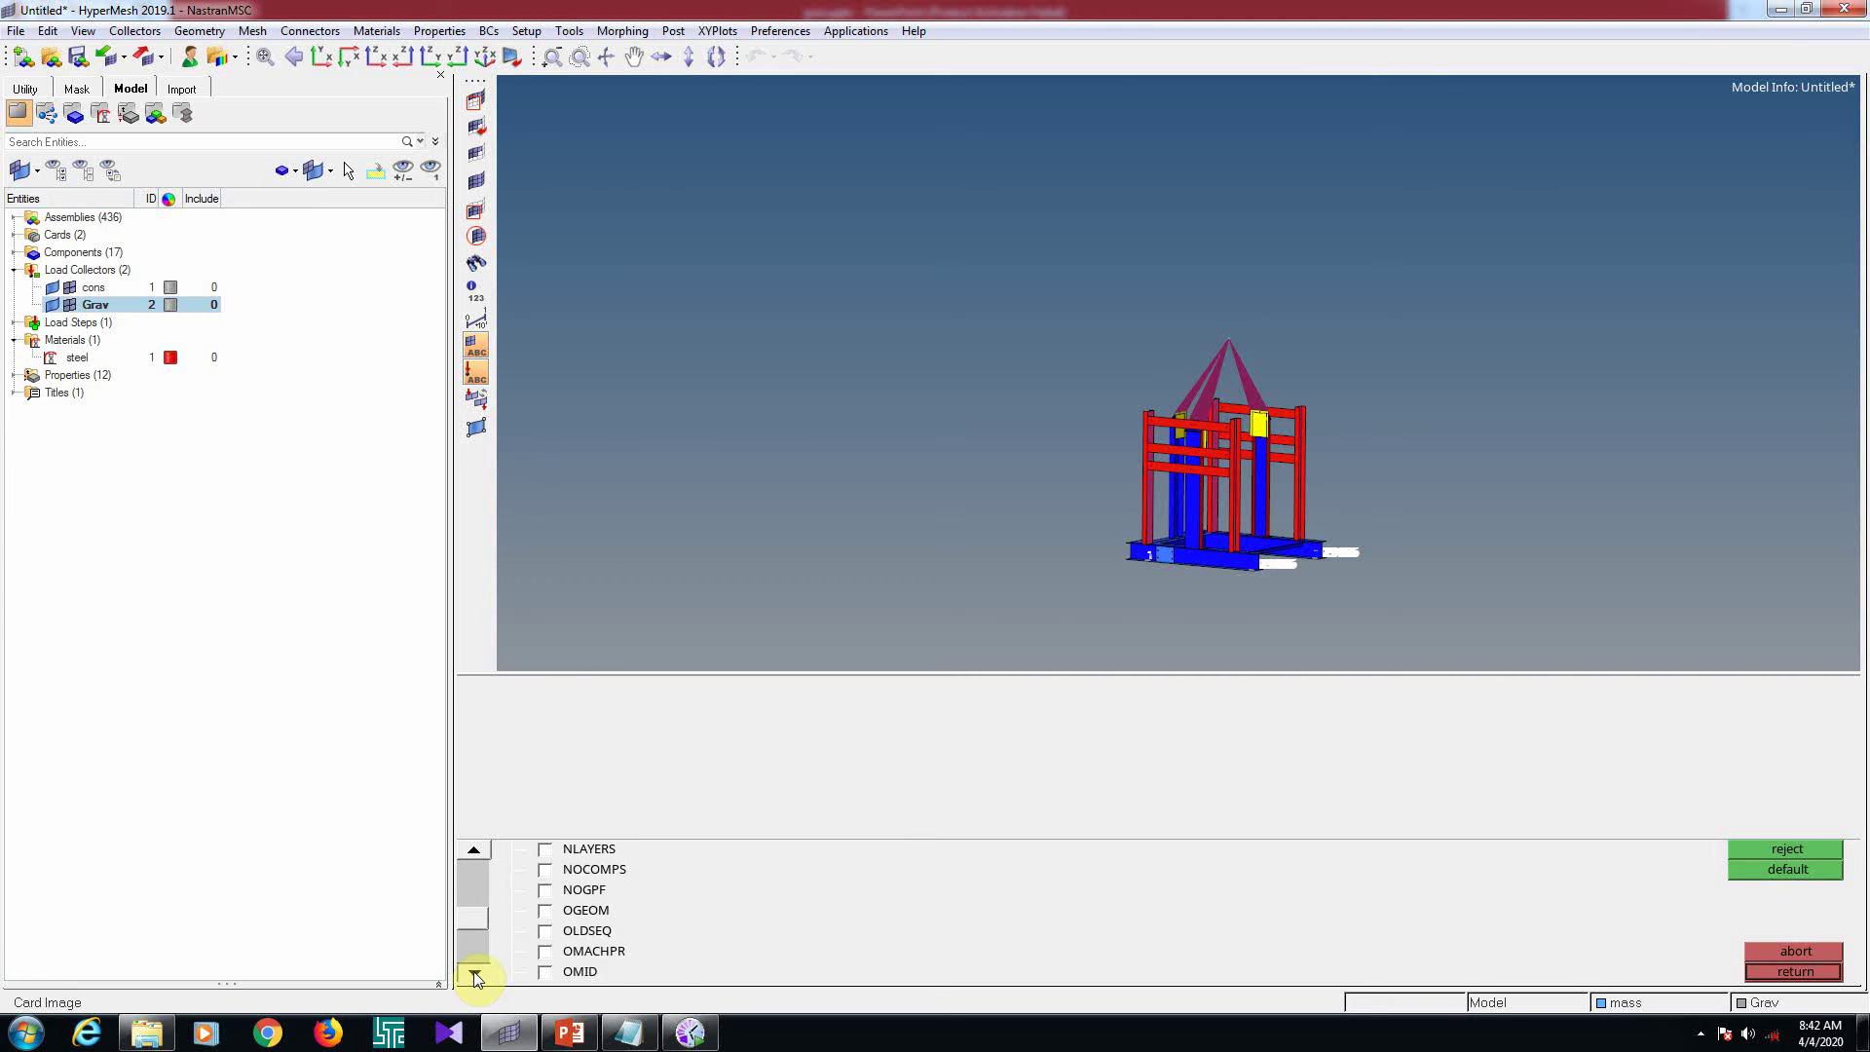
left_click(473, 974)
left_click(473, 974)
left_click(473, 974)
left_click(473, 974)
left_click(473, 974)
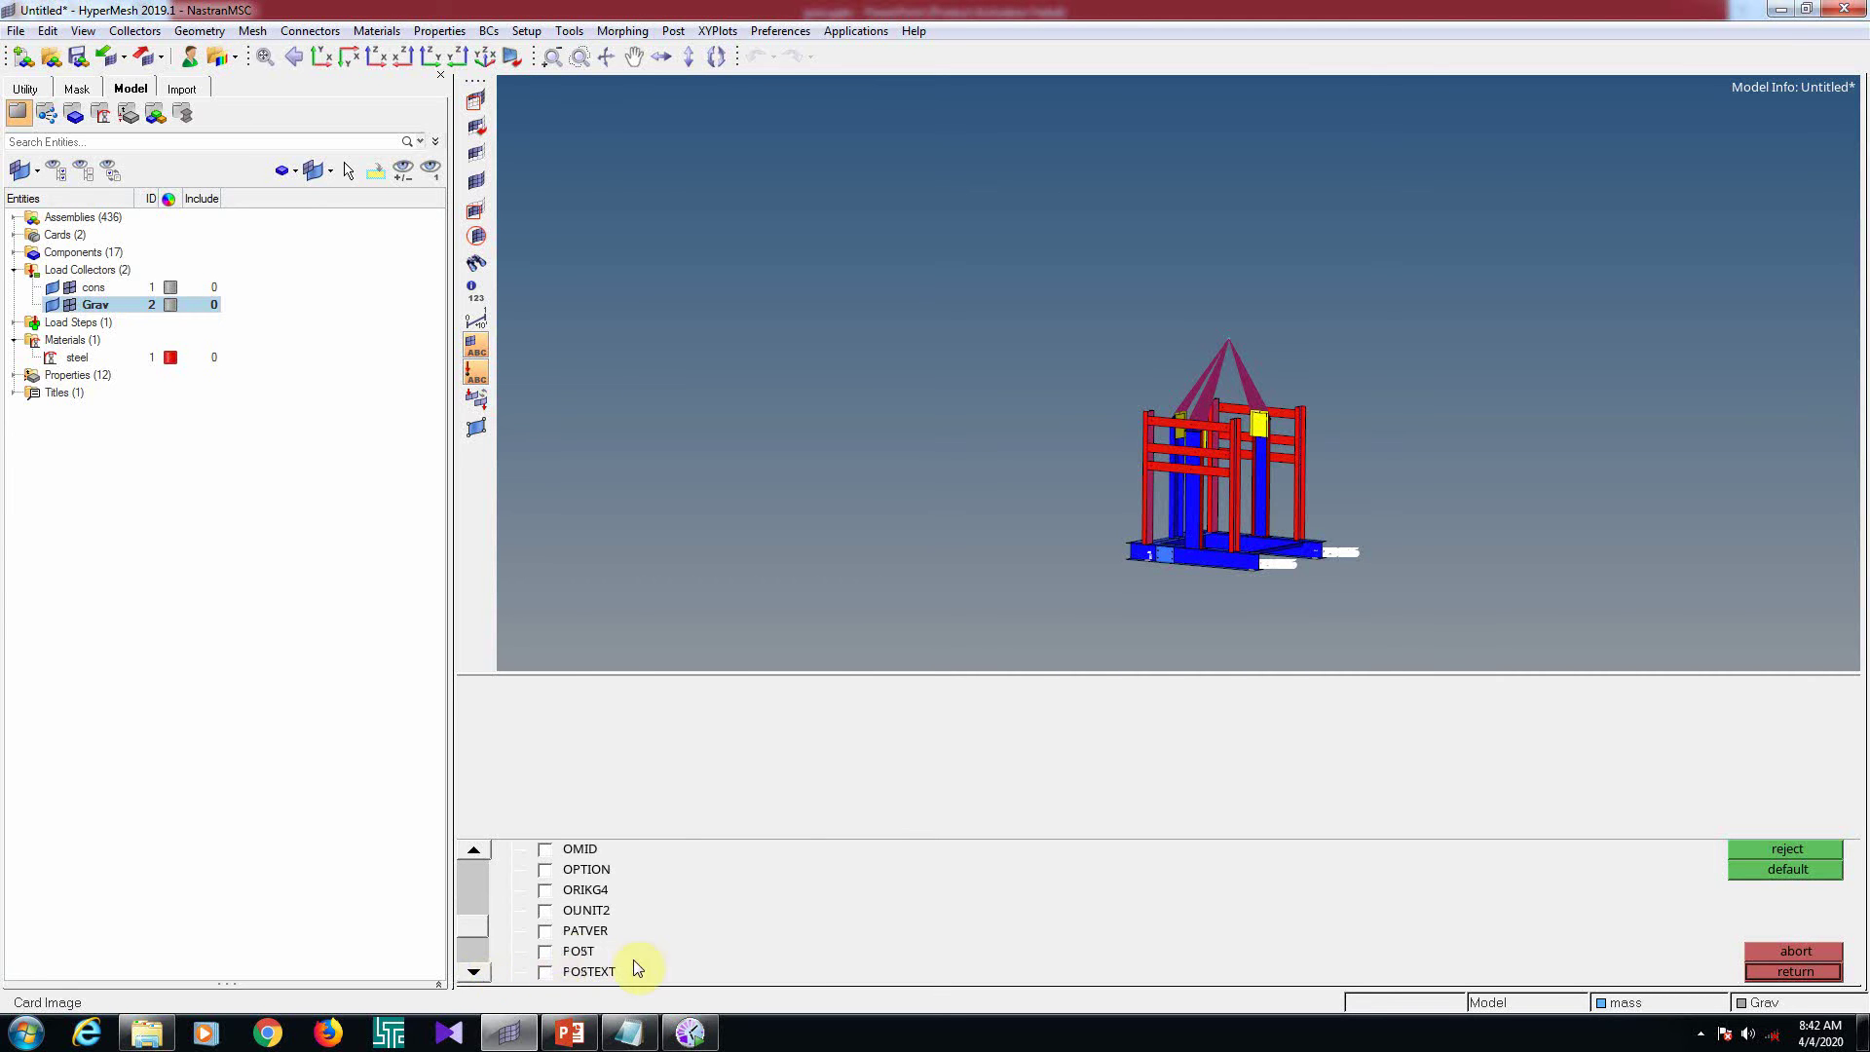
left_click(568, 959)
left_click(749, 720)
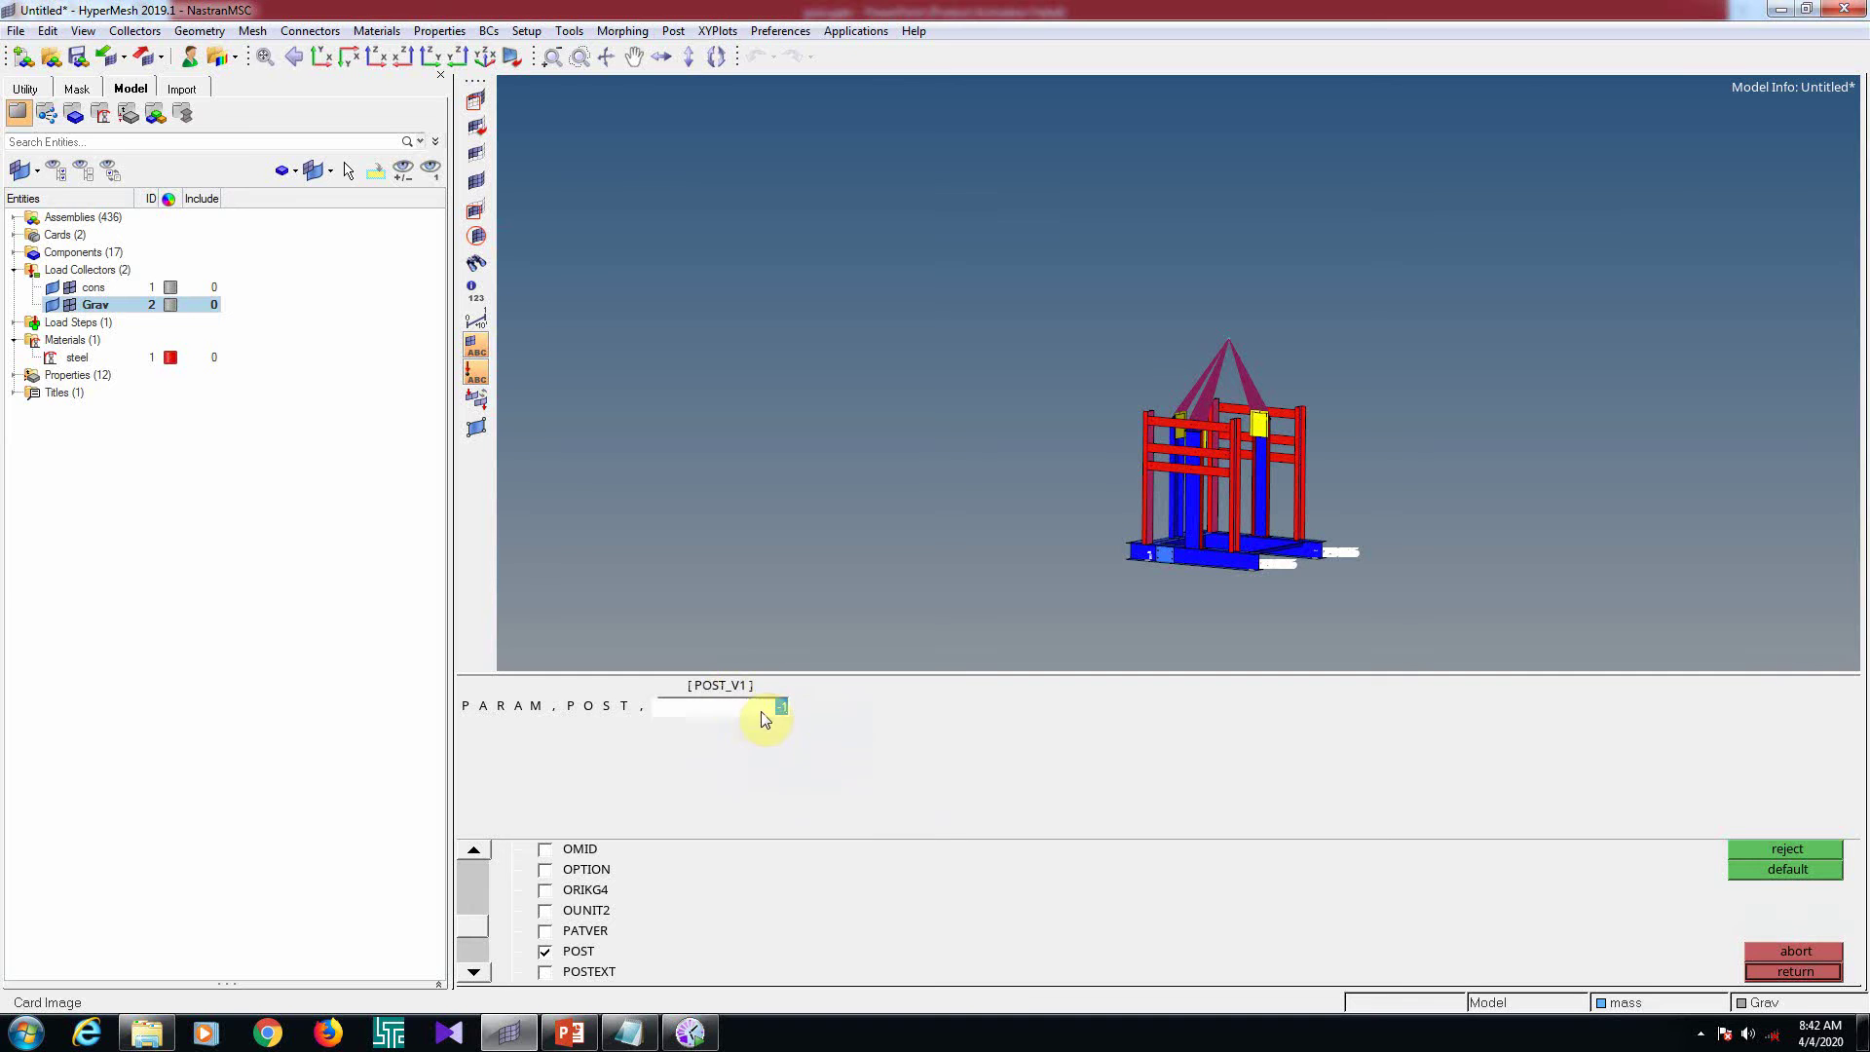
left_click(1785, 974)
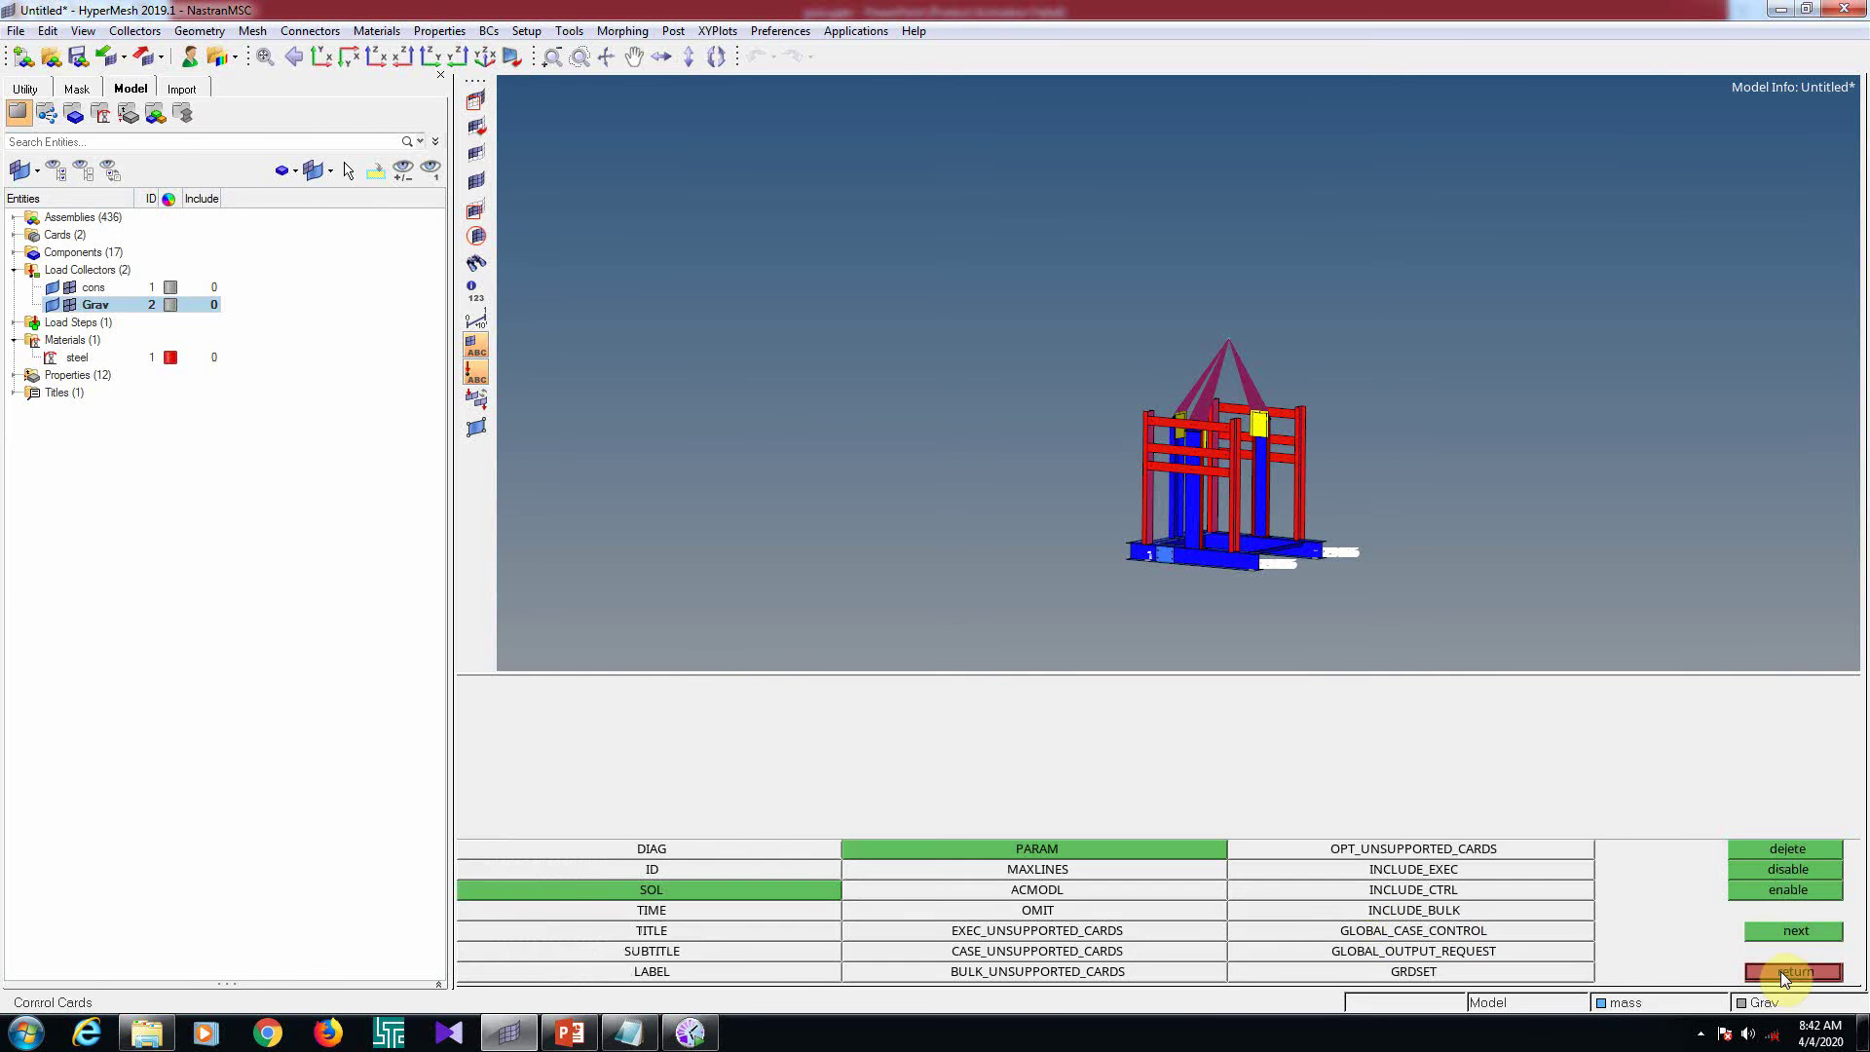
In the GLOBAL_OUTPUT_REQUEST control card, enable SPCFORCES output for ALL with the SORTING (SORT1) and FORMAT (PRINT) options
left_click(1428, 953)
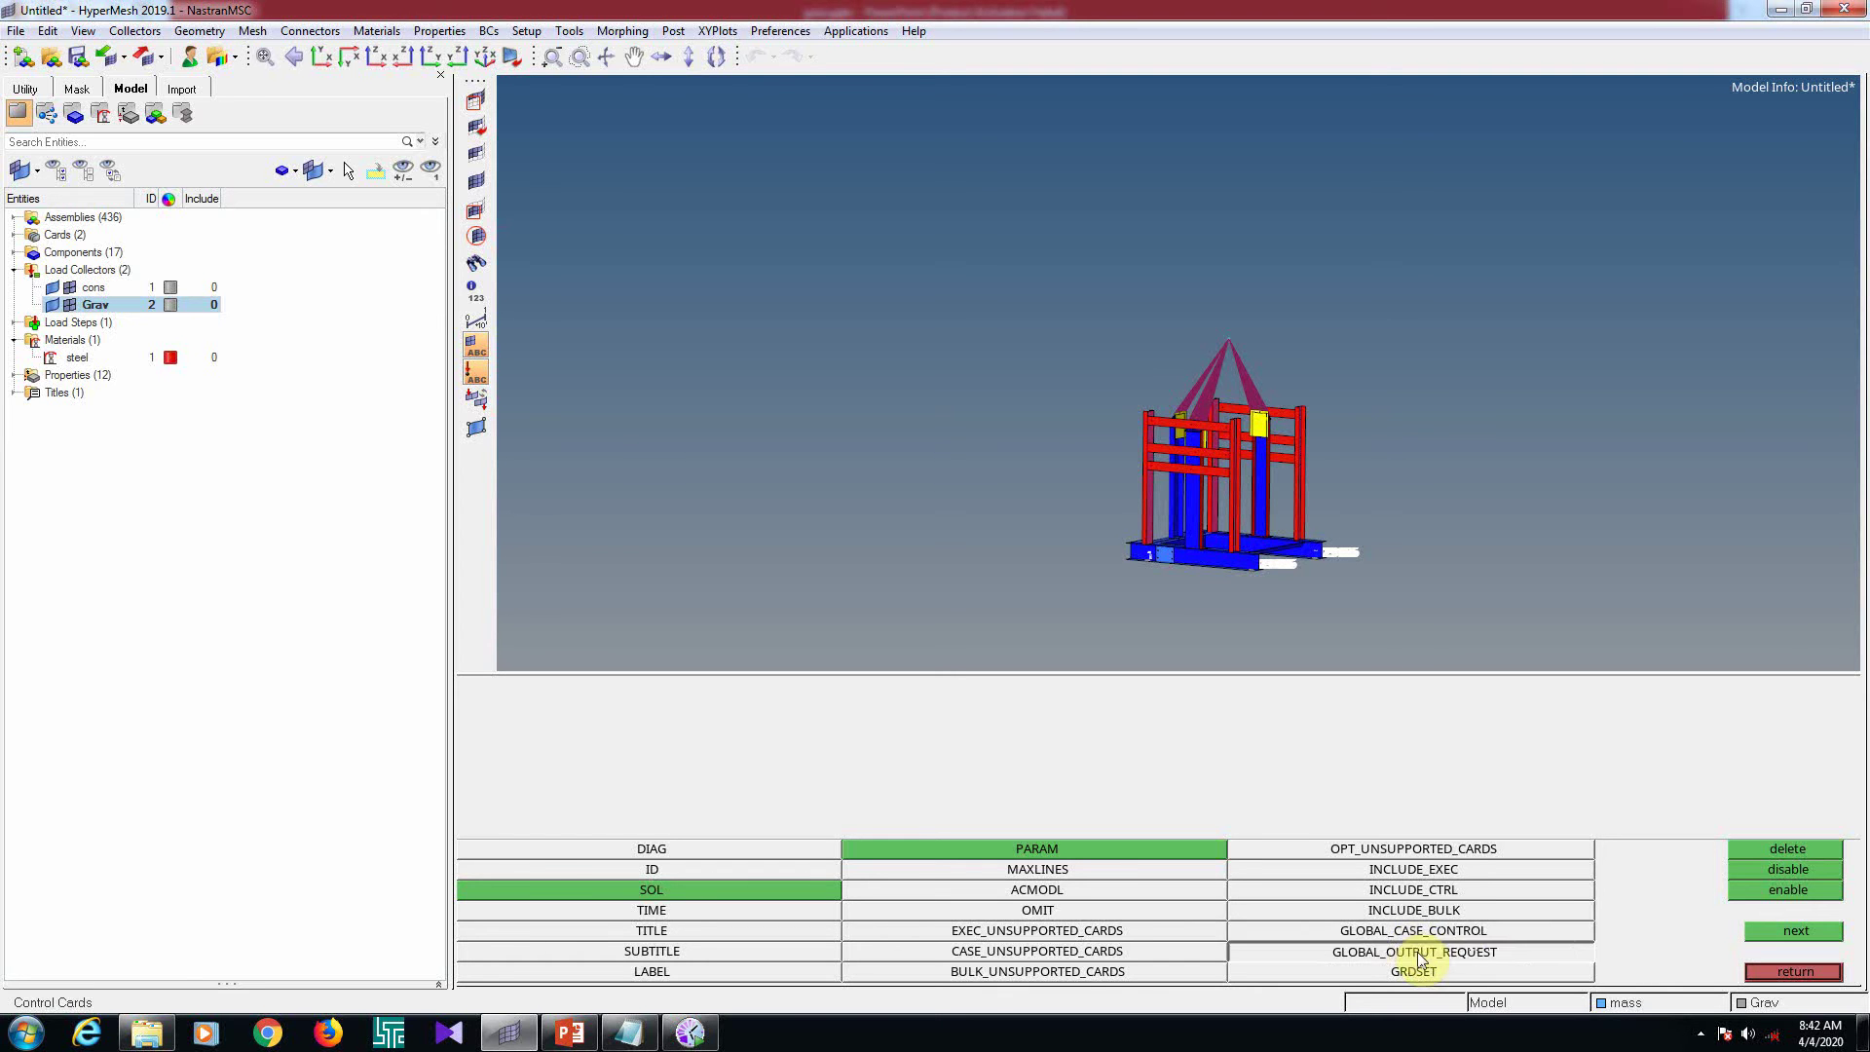
left_click(1425, 953)
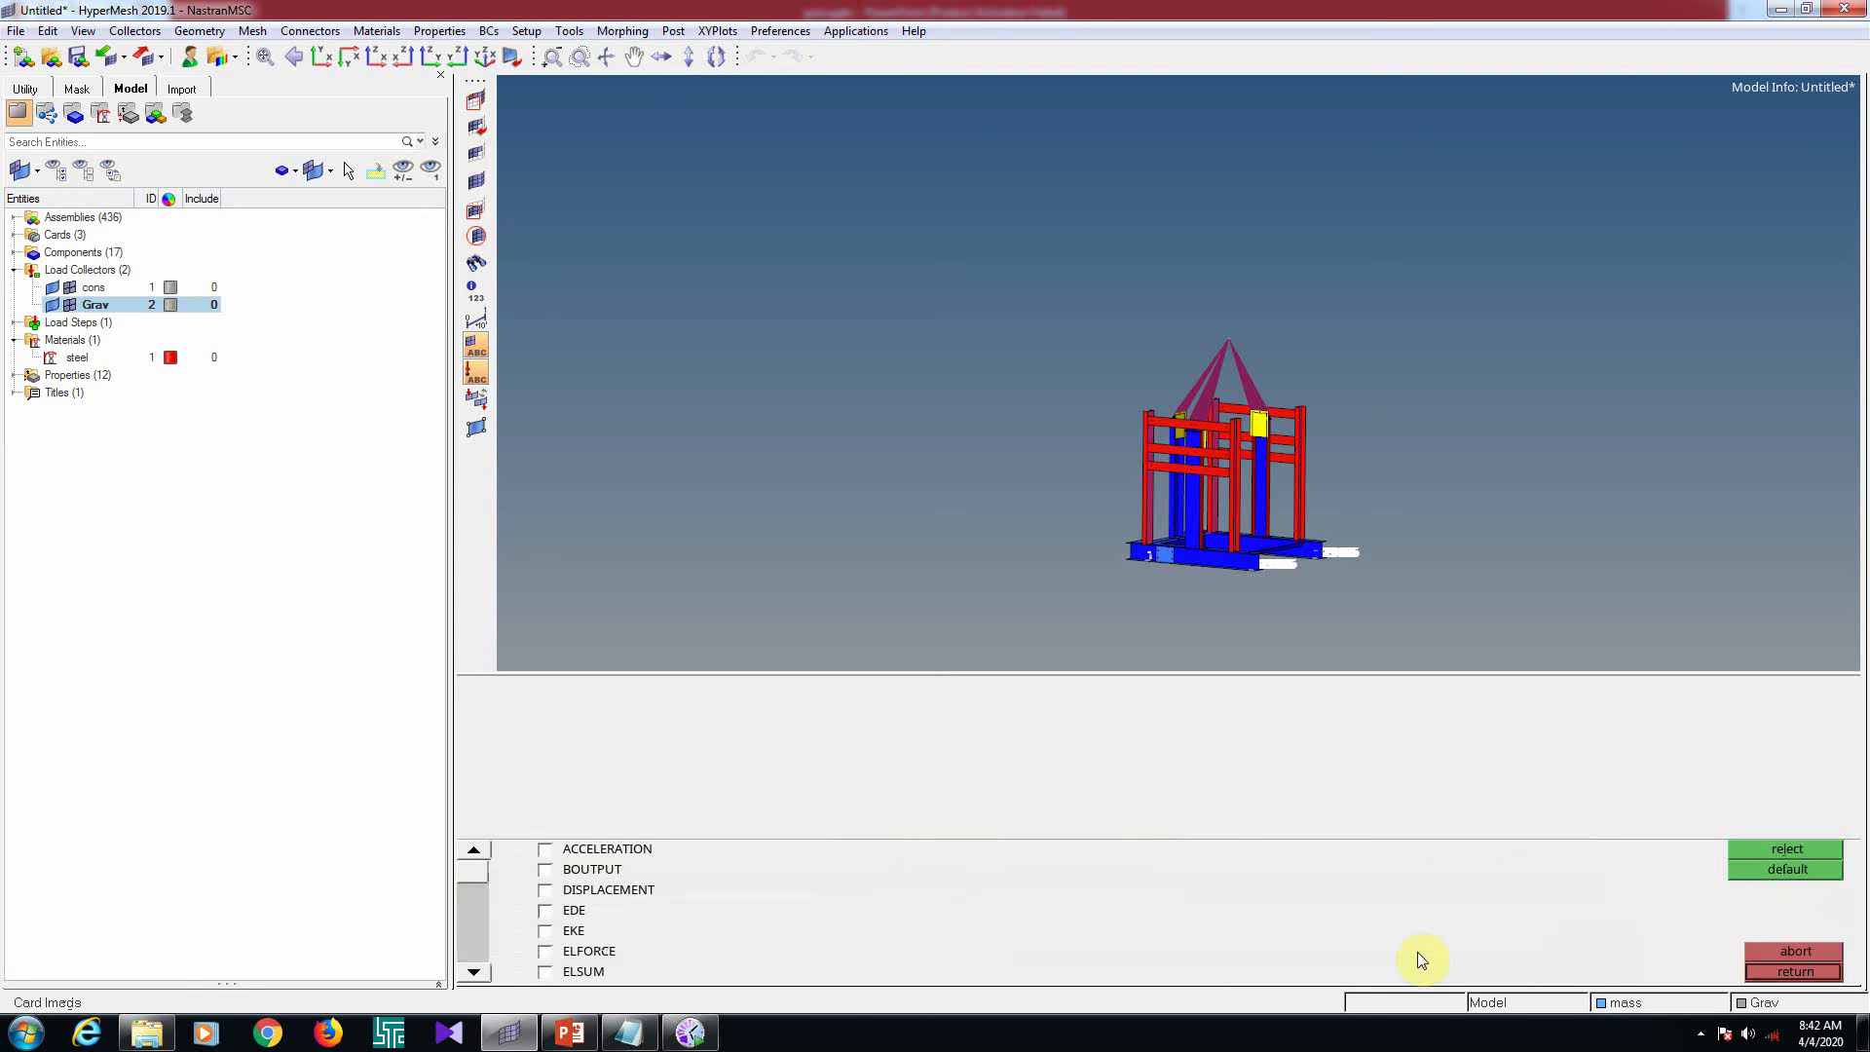
left_click(473, 972)
left_click(473, 972)
left_click(473, 972)
left_click(474, 972)
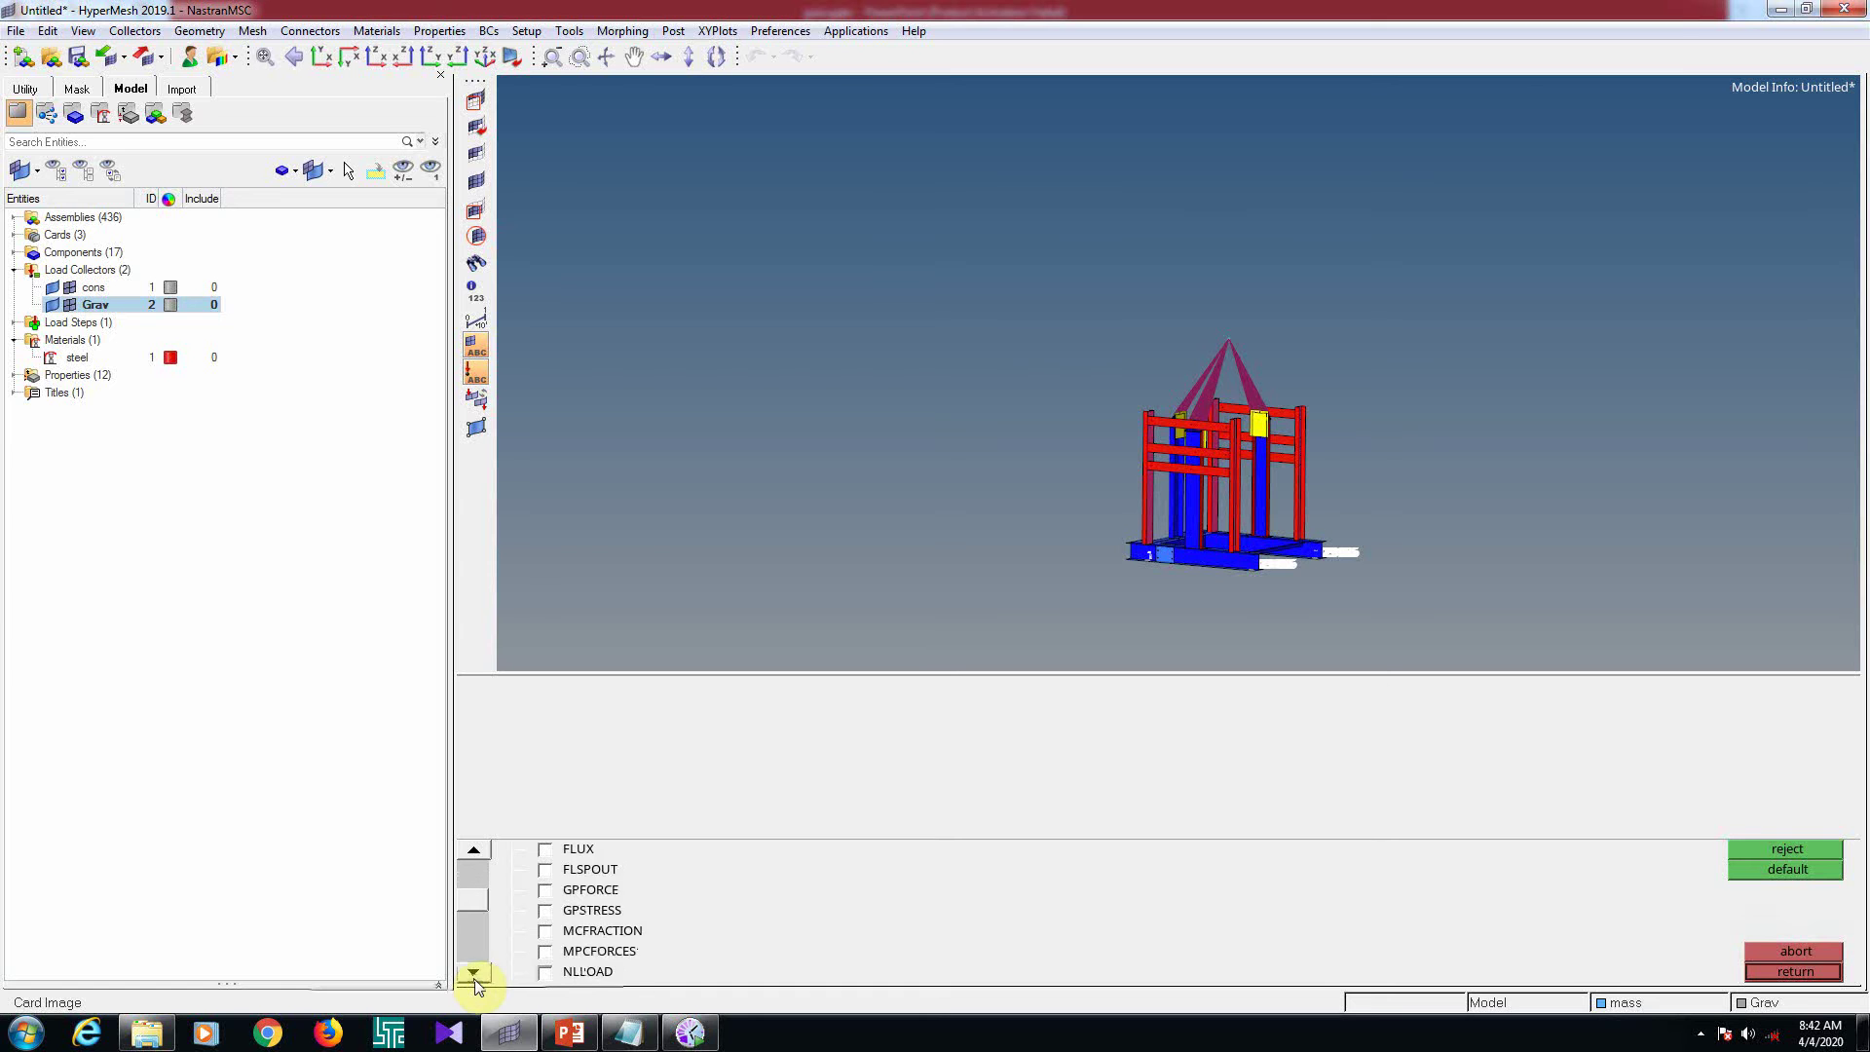
left_click(473, 971)
left_click(474, 972)
left_click(473, 972)
left_click(473, 972)
left_click(473, 972)
left_click(473, 972)
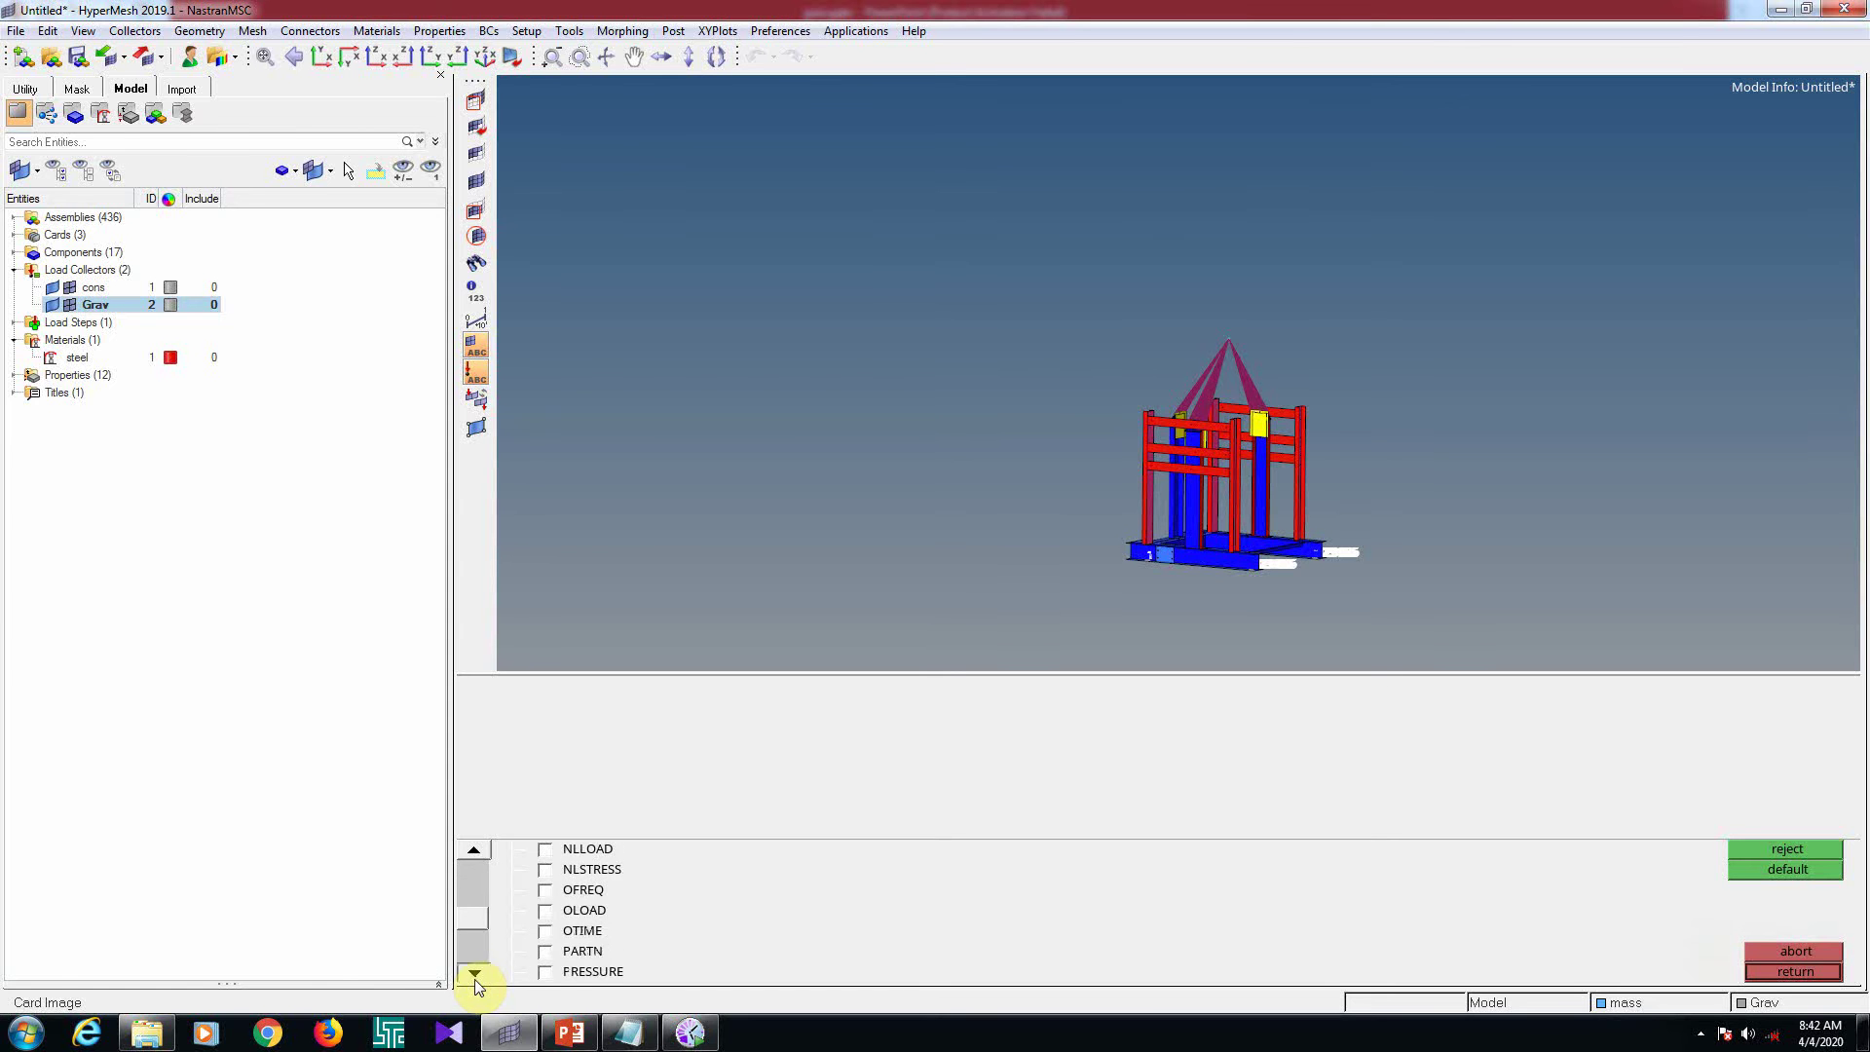
left_click(473, 972)
left_click(474, 972)
left_click(473, 972)
left_click(473, 972)
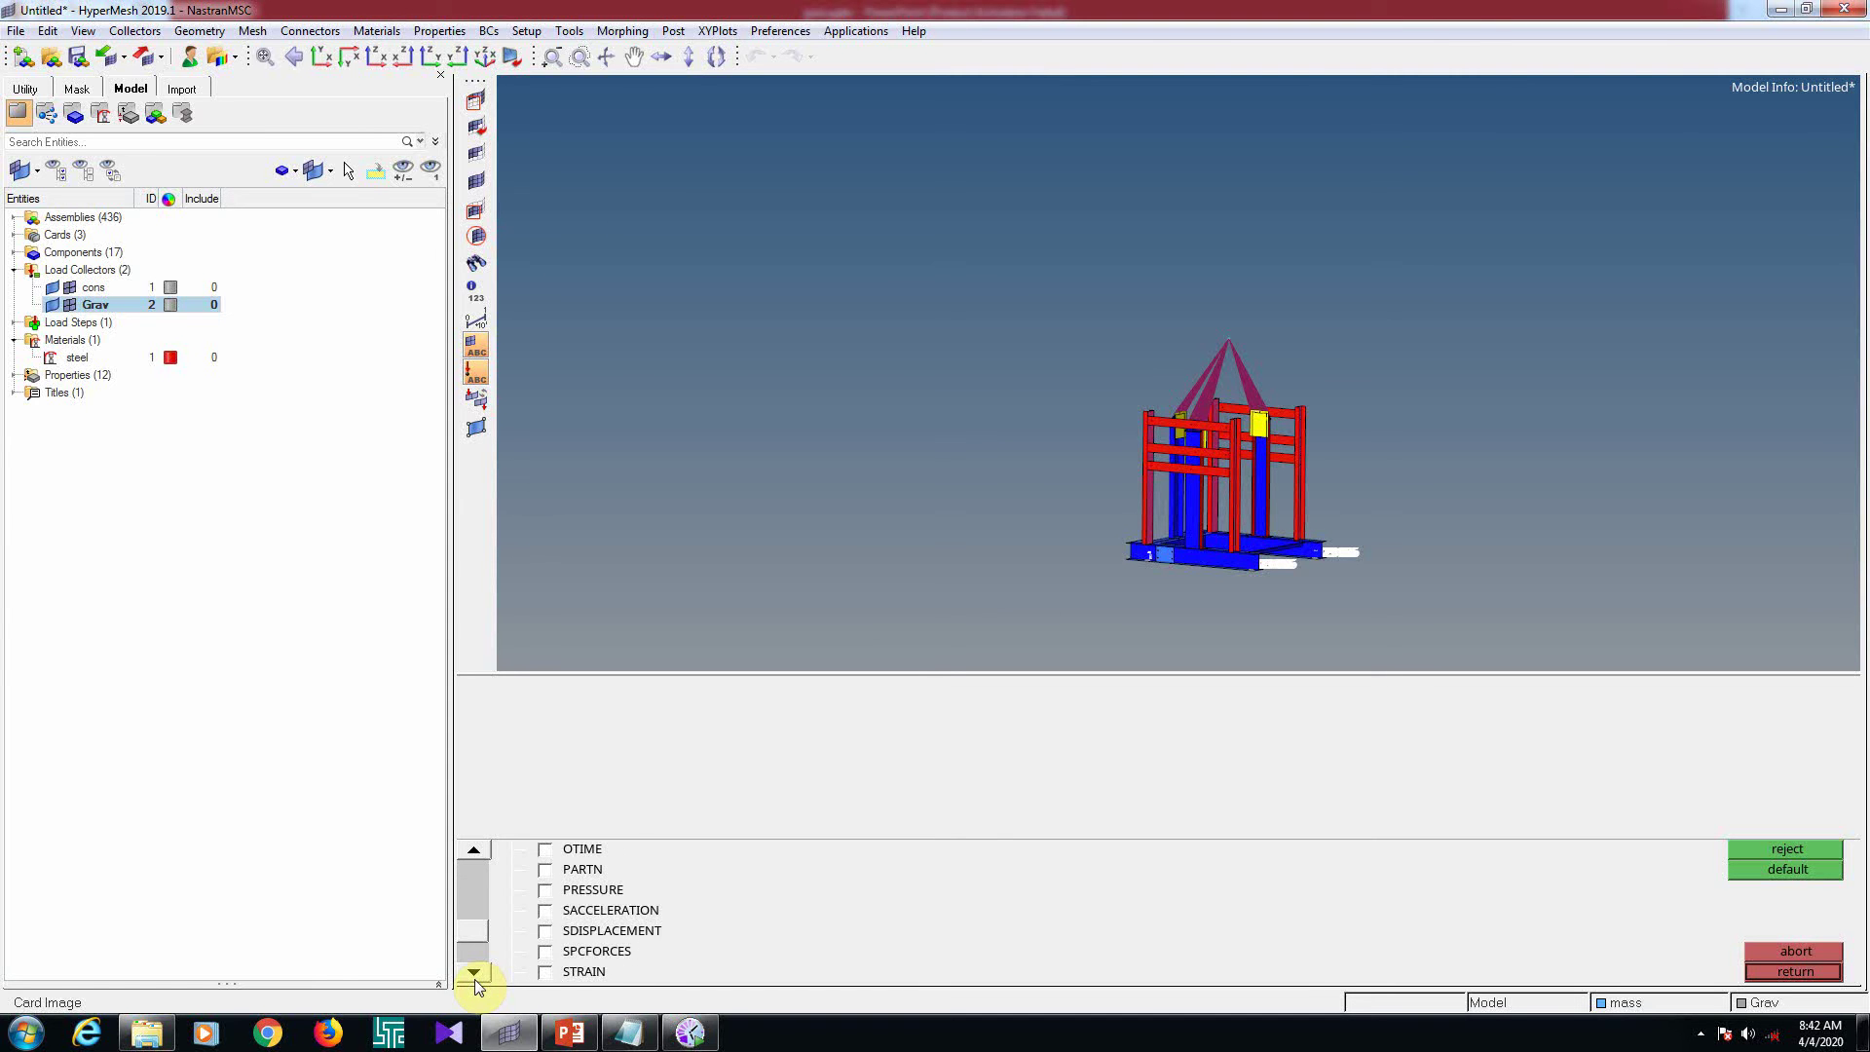
left_click(573, 954)
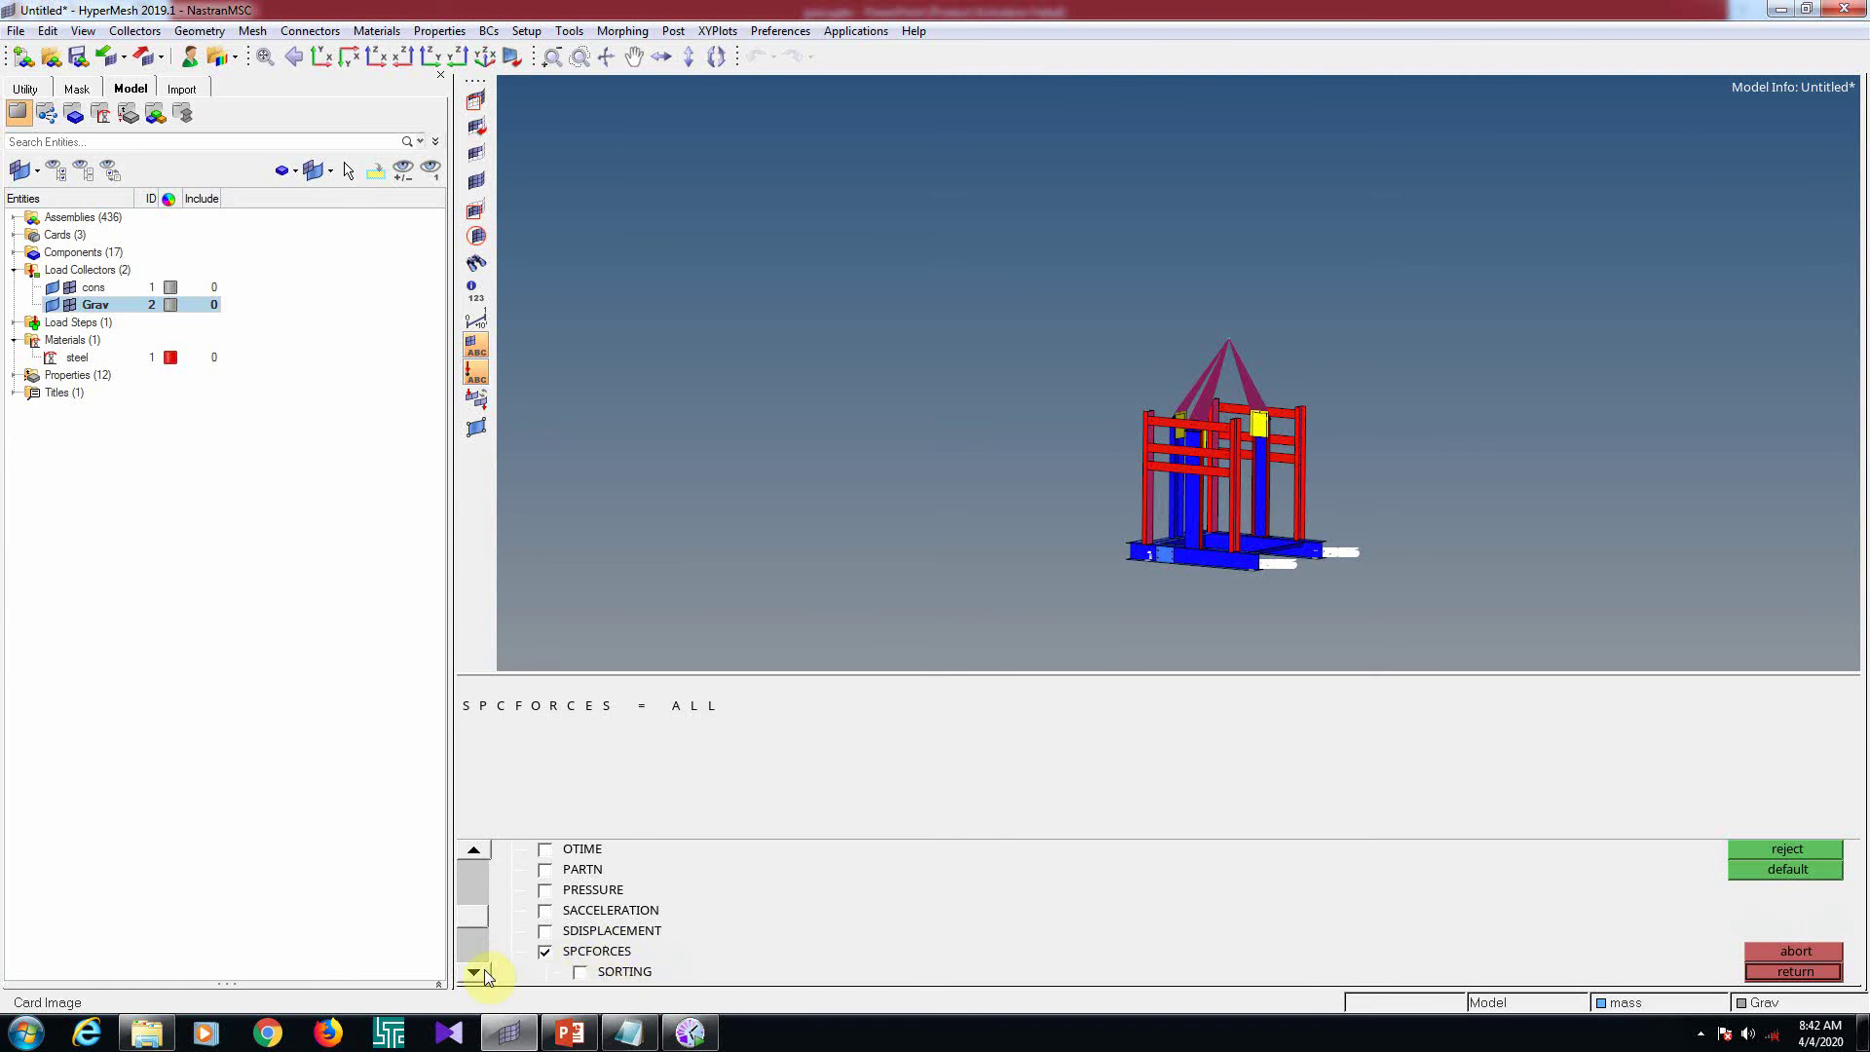
left_click(484, 972)
left_click(484, 972)
left_click(580, 931)
left_click(580, 952)
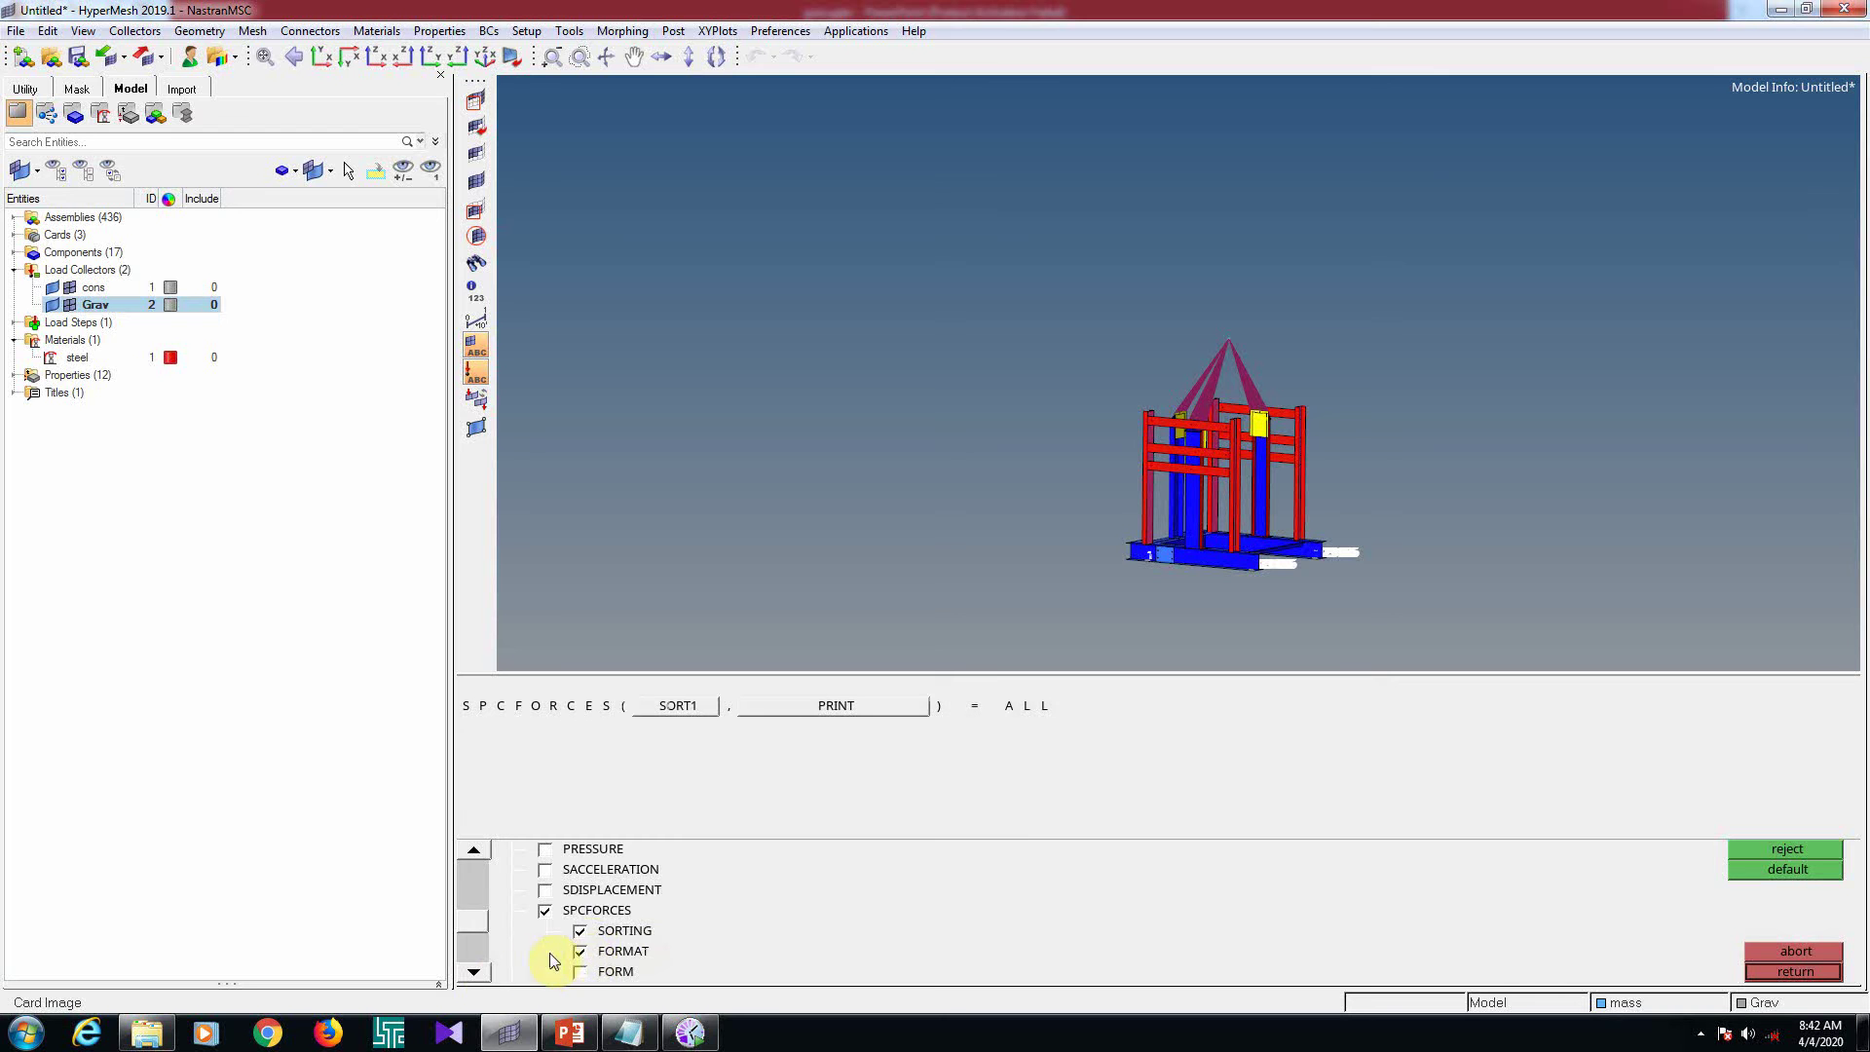
Enable STRESS output for ALL in the global output request, with the SORTING (SORT1) and FORMAT (PRINT) options
left_click(460, 979)
left_click(461, 978)
left_click(460, 979)
left_click(461, 979)
left_click(460, 979)
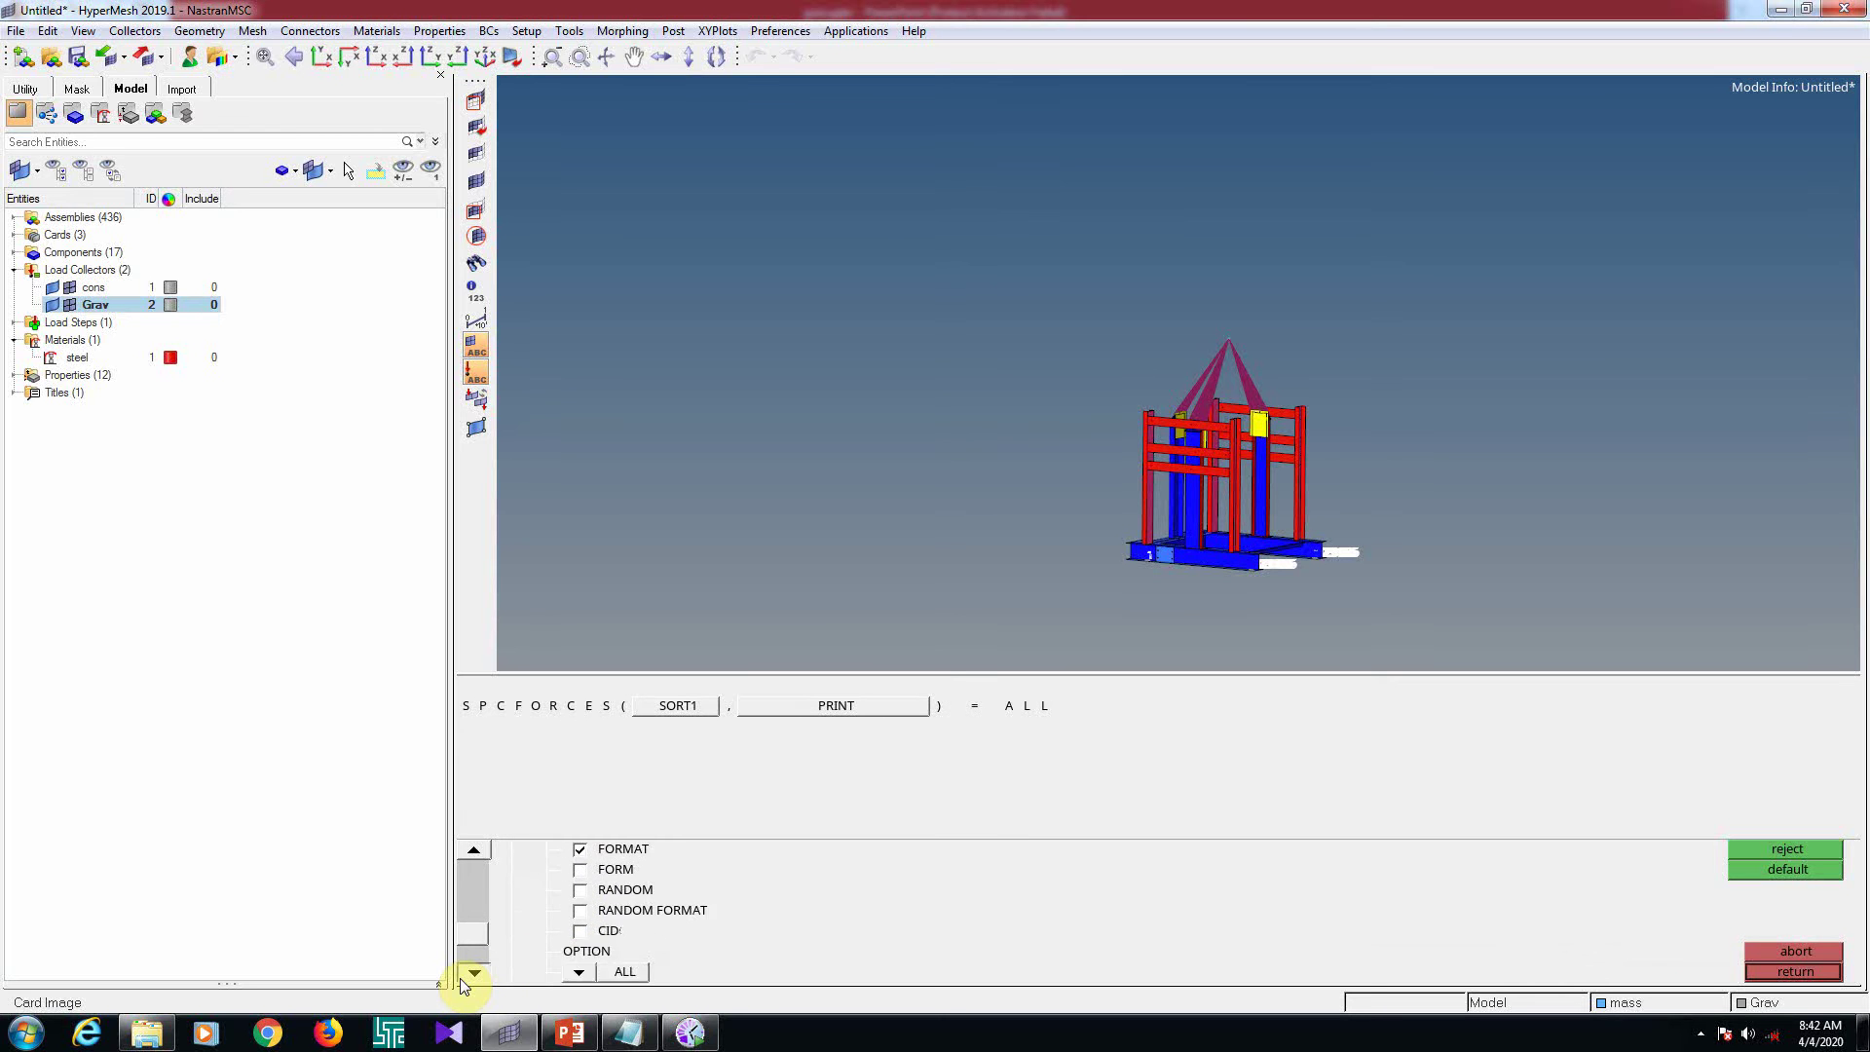
left_click(460, 979)
left_click(461, 979)
left_click(460, 979)
left_click(546, 932)
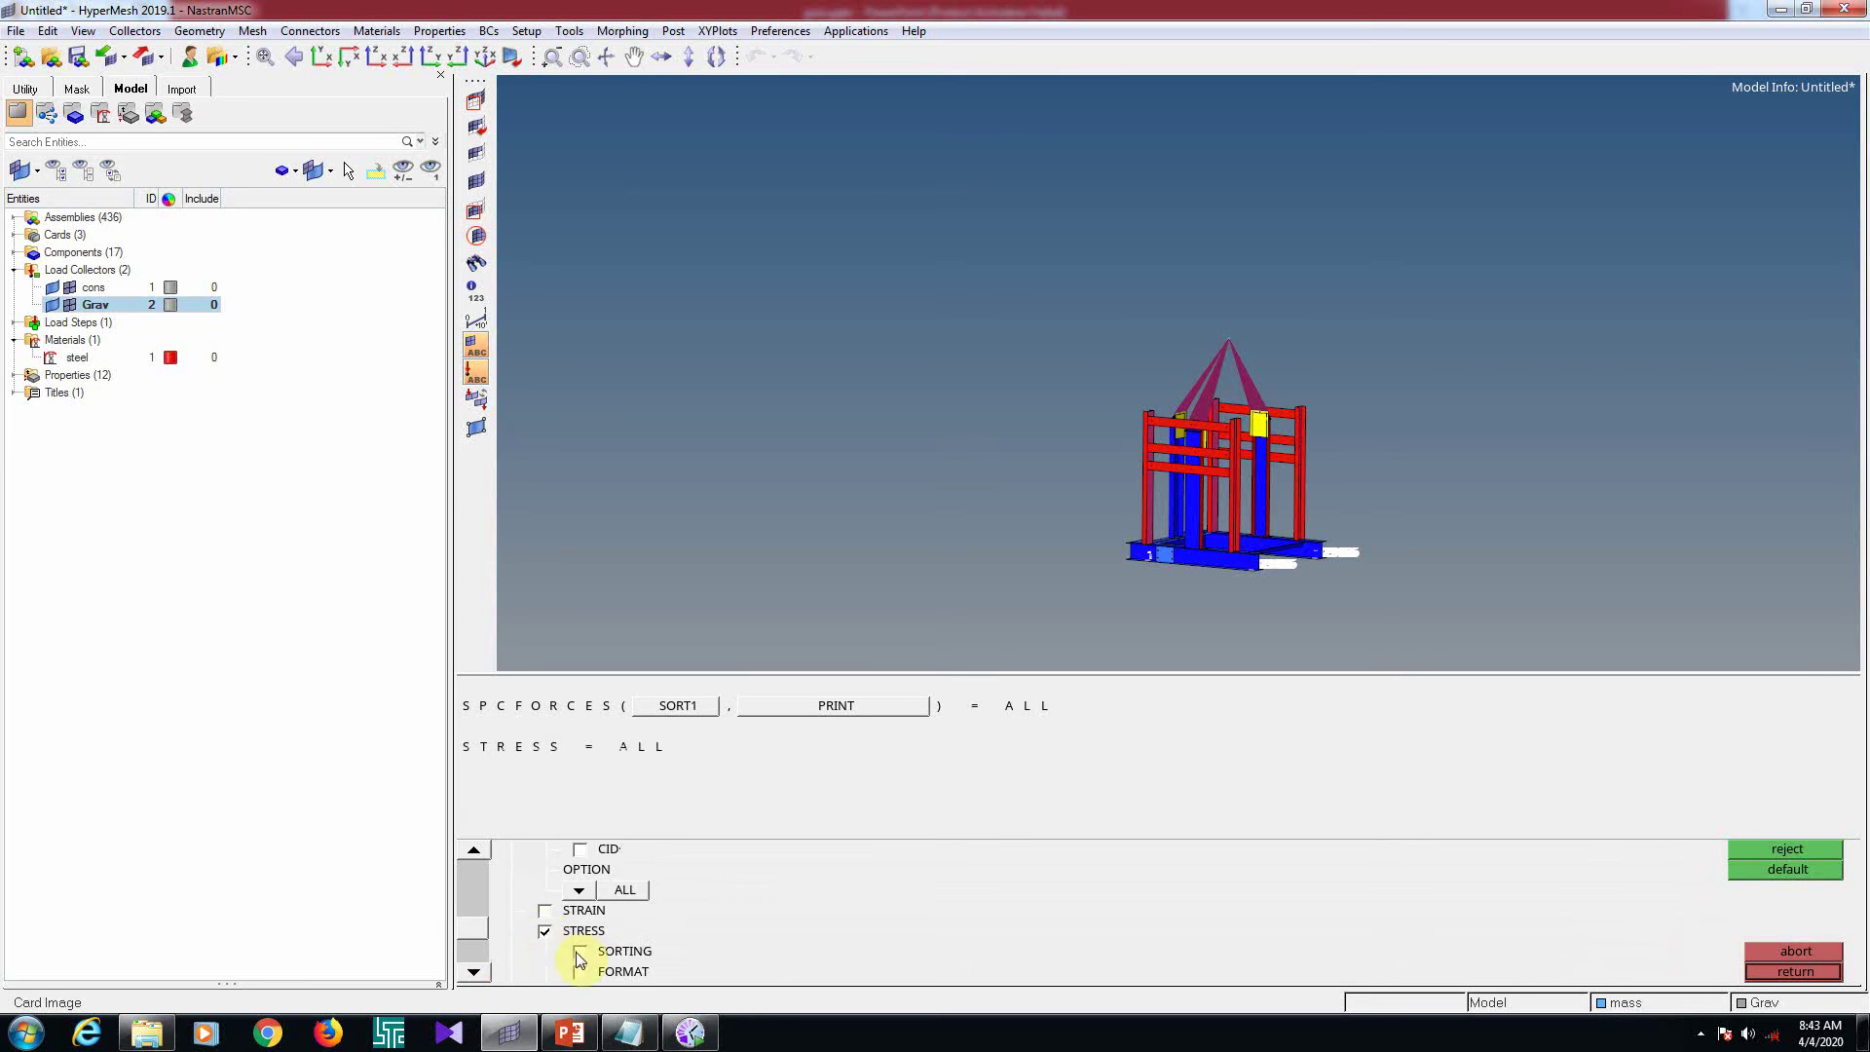
left_click(582, 973)
Enable DISPLACEMENT output for ALL with SORTING (SORT1) and FORMAT (PRINT) in the global output request, and leave the control cards
left_click(474, 975)
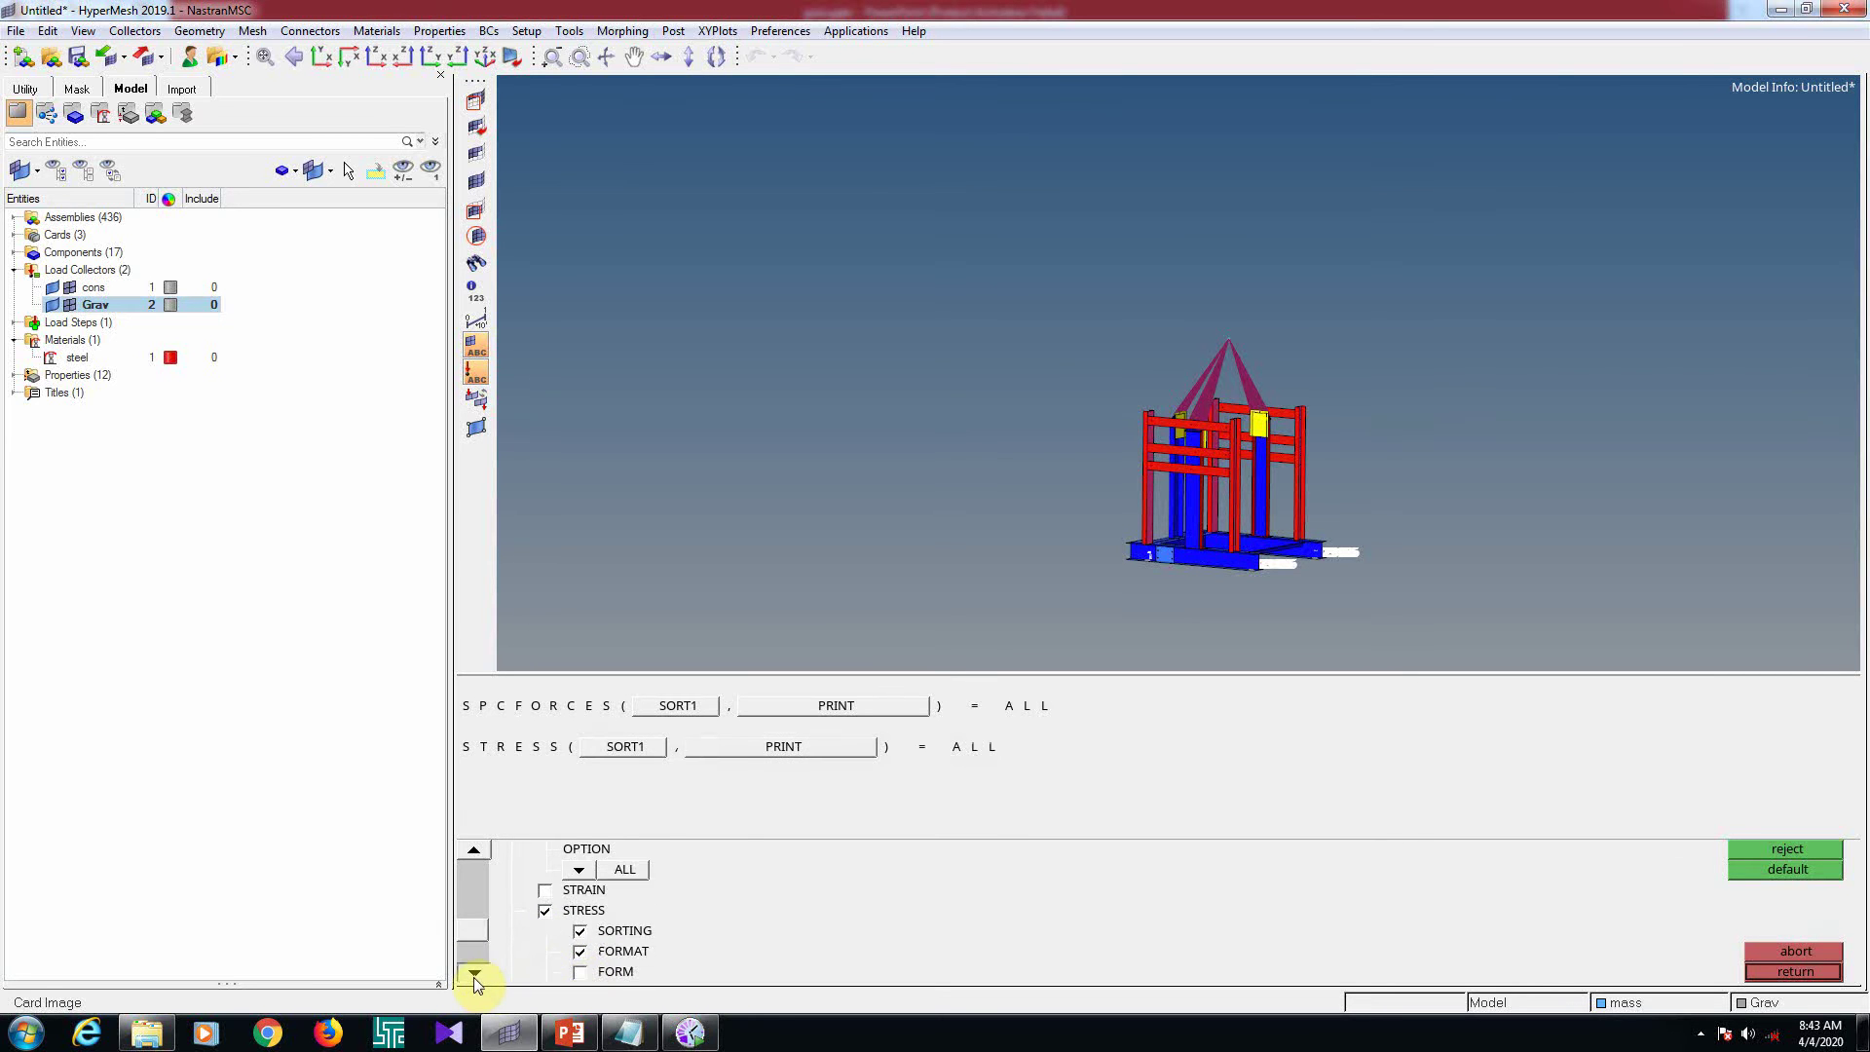
left_click(475, 975)
left_click(474, 975)
left_click(474, 975)
left_click(474, 975)
left_click(474, 974)
left_click(474, 975)
left_click(474, 974)
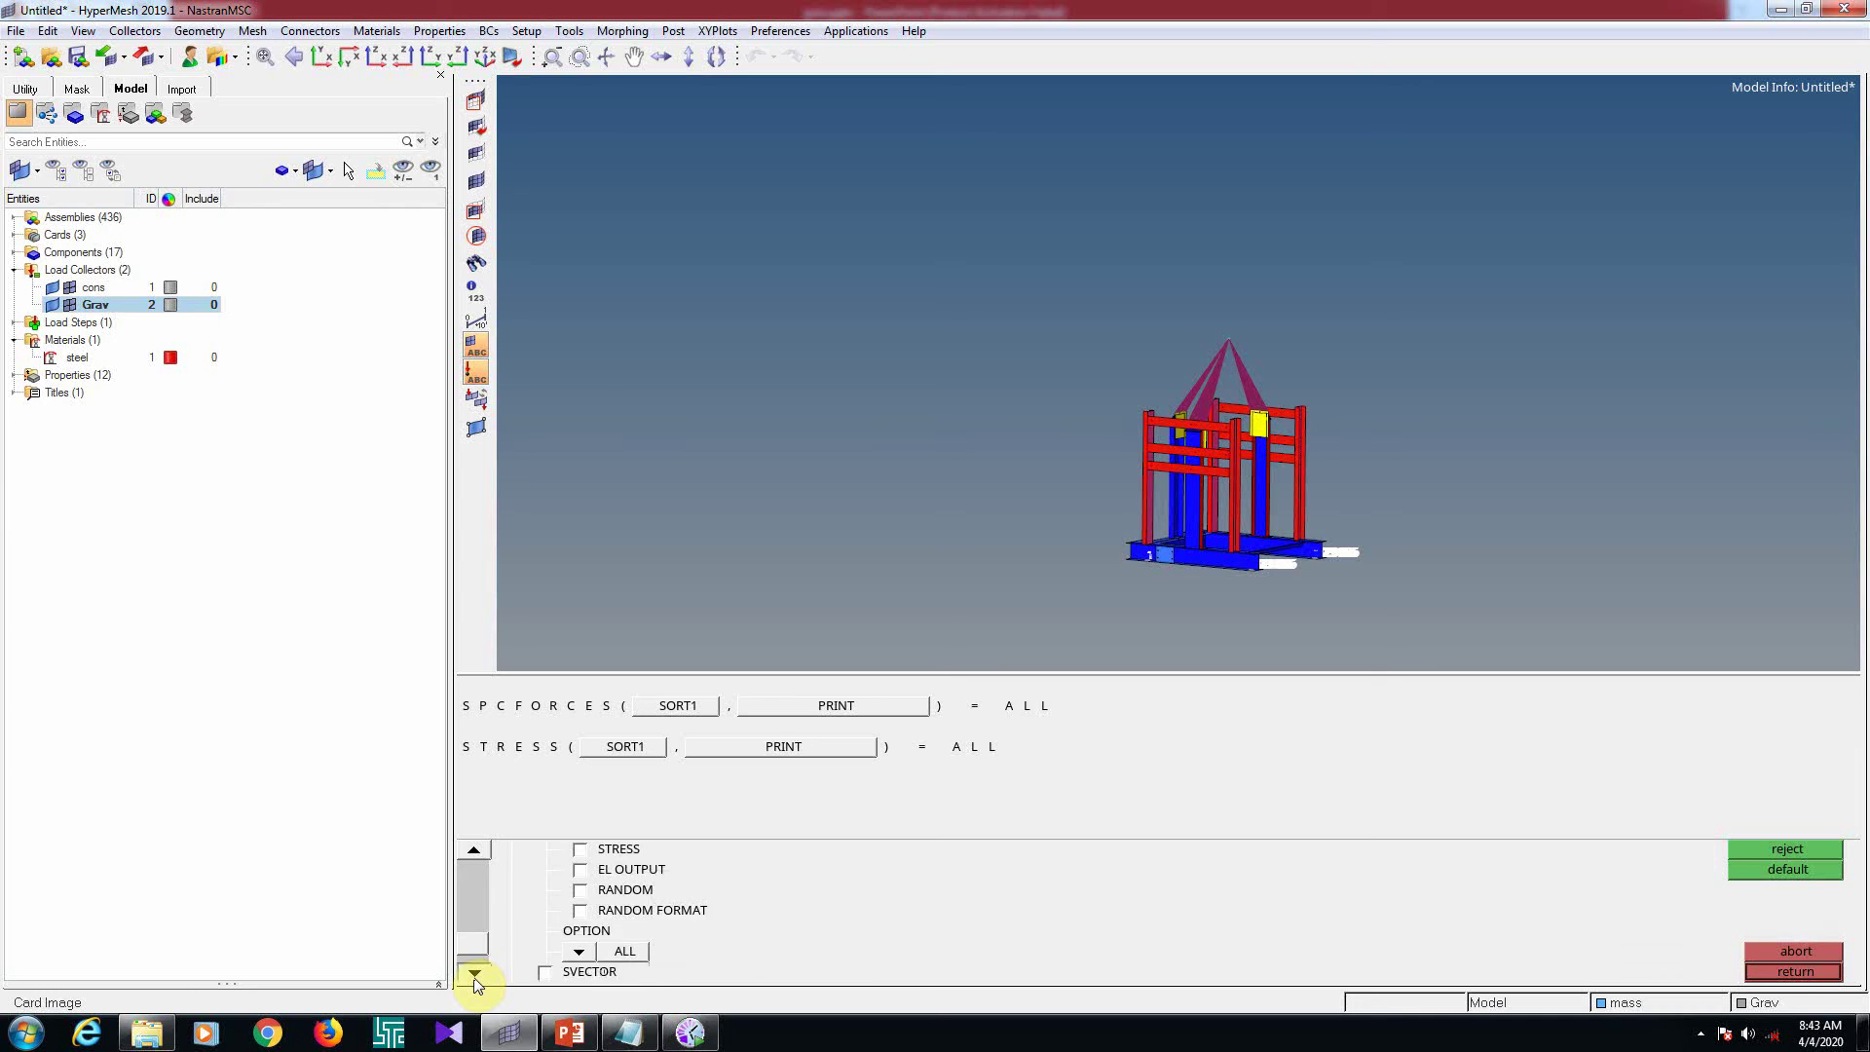
left_click(474, 975)
left_click(474, 975)
left_click(473, 854)
left_click(471, 855)
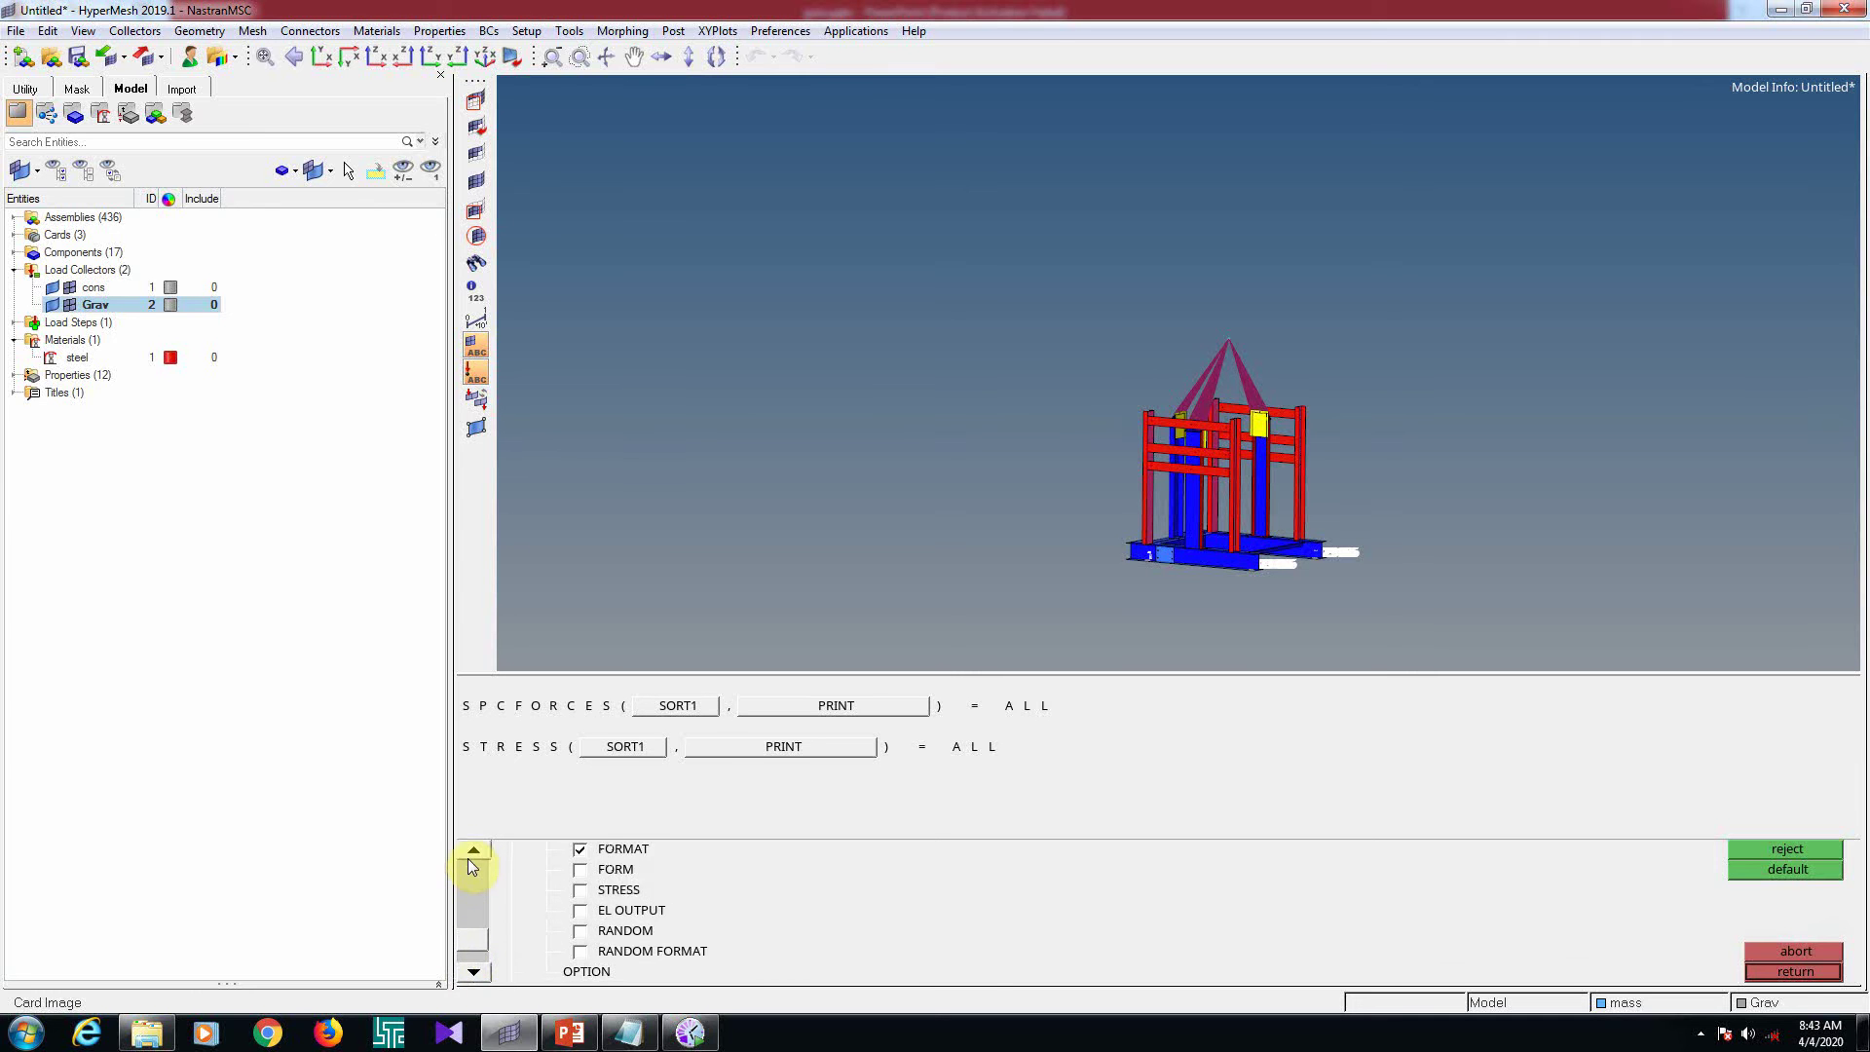
left_click(471, 855)
left_click(471, 855)
left_click(472, 855)
left_click(468, 857)
left_click(468, 857)
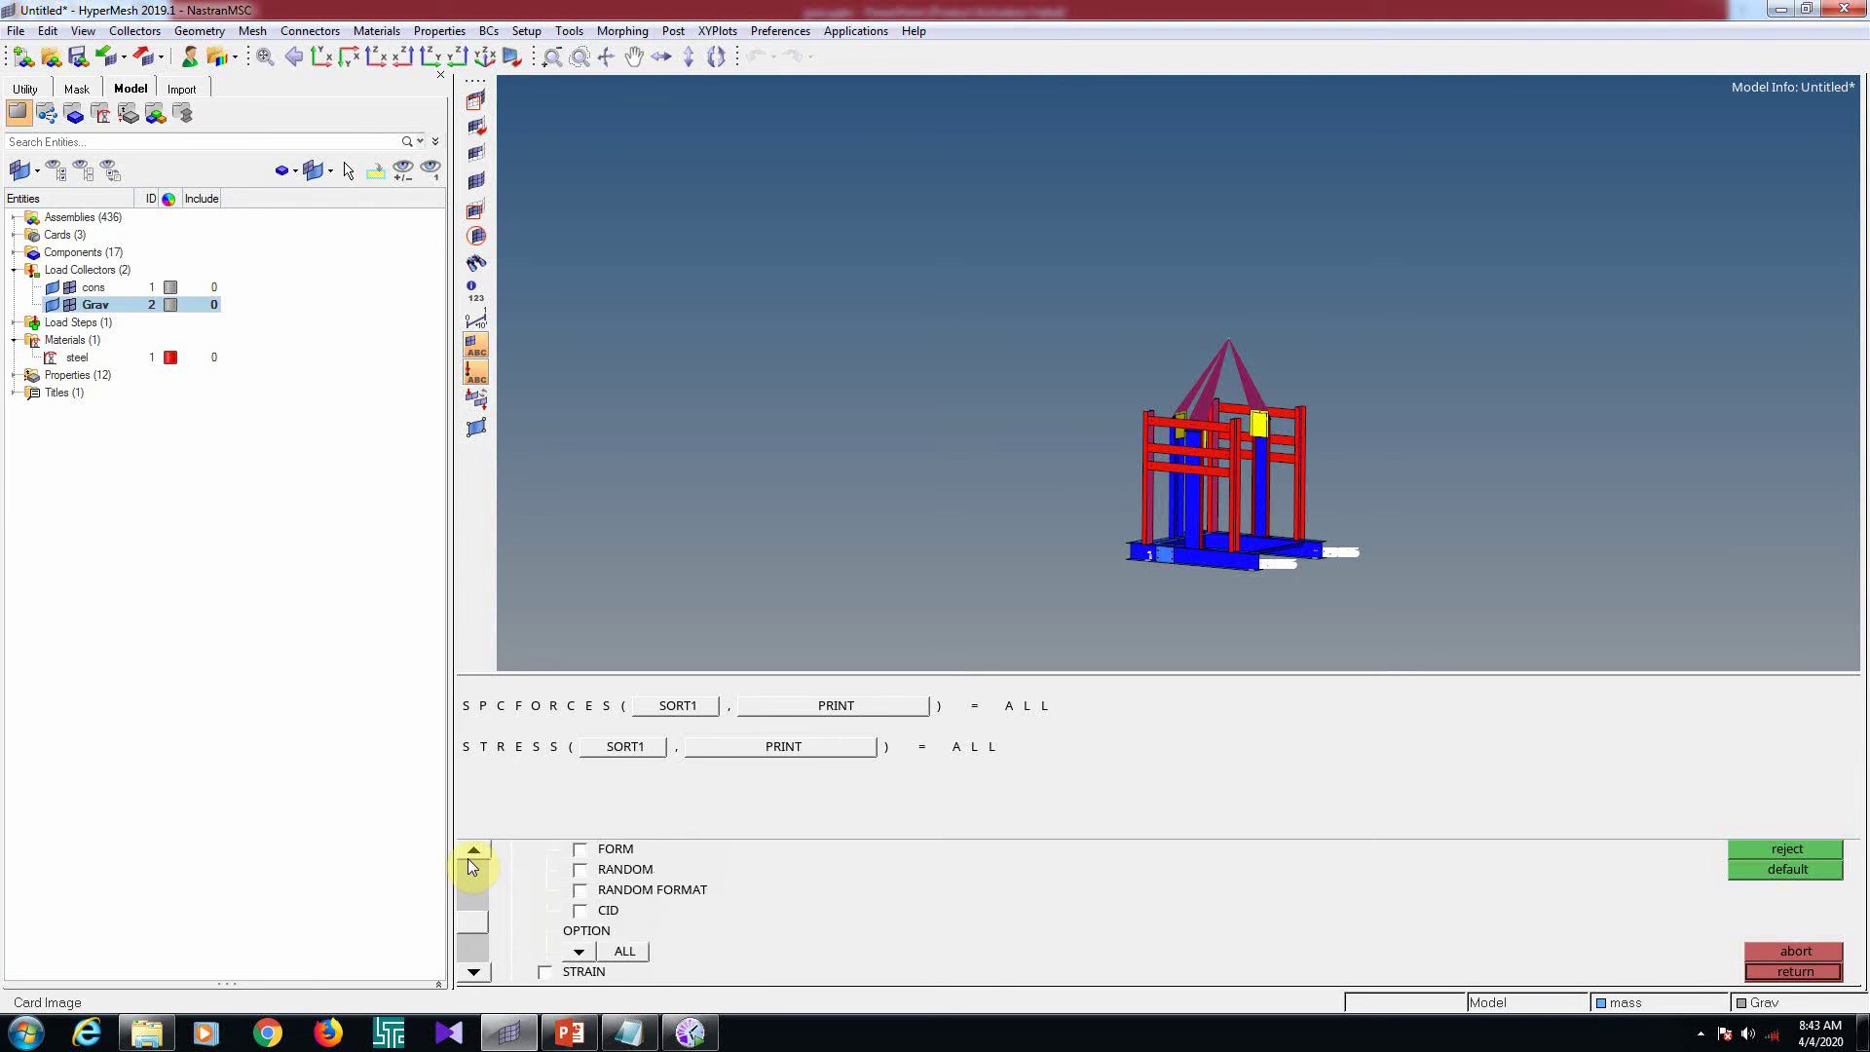
left_click(469, 857)
left_click(468, 857)
left_click(468, 857)
left_click(468, 857)
left_click(469, 857)
left_click(469, 857)
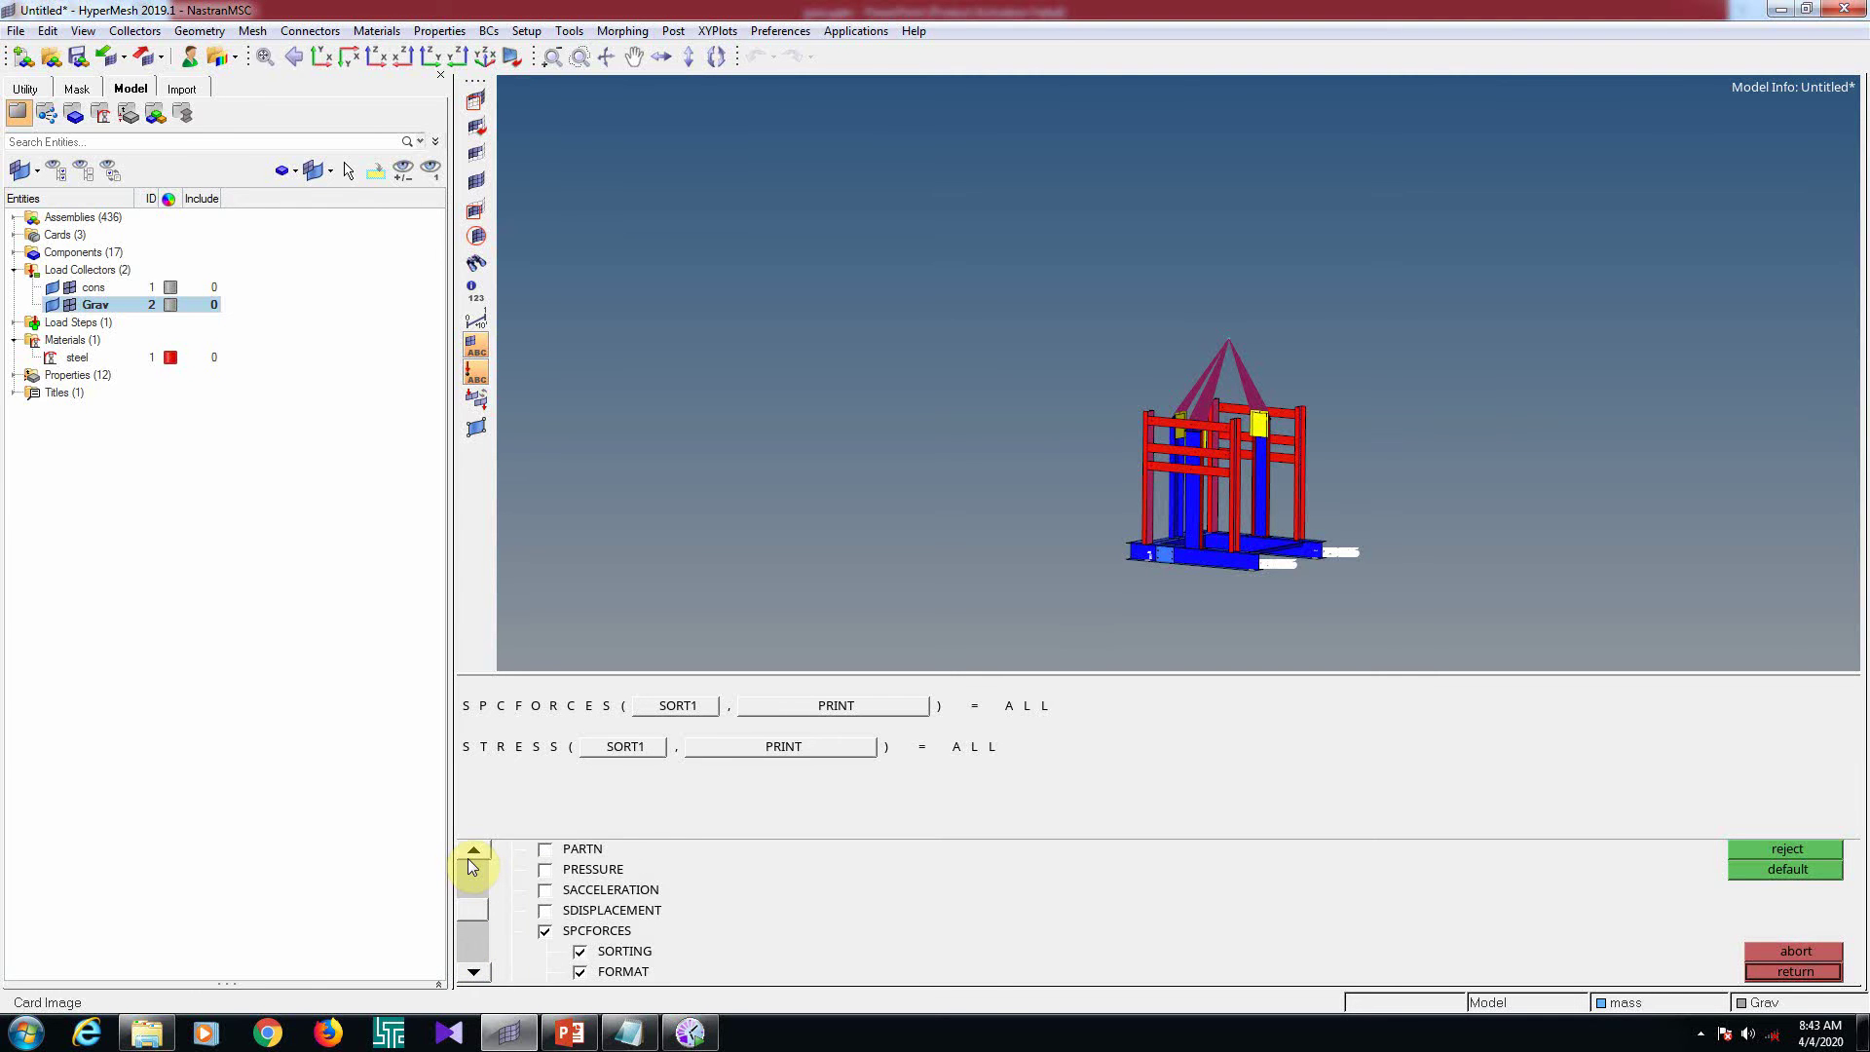
left_click(468, 857)
left_click(469, 857)
left_click(468, 857)
left_click(469, 857)
left_click(468, 857)
left_click(469, 857)
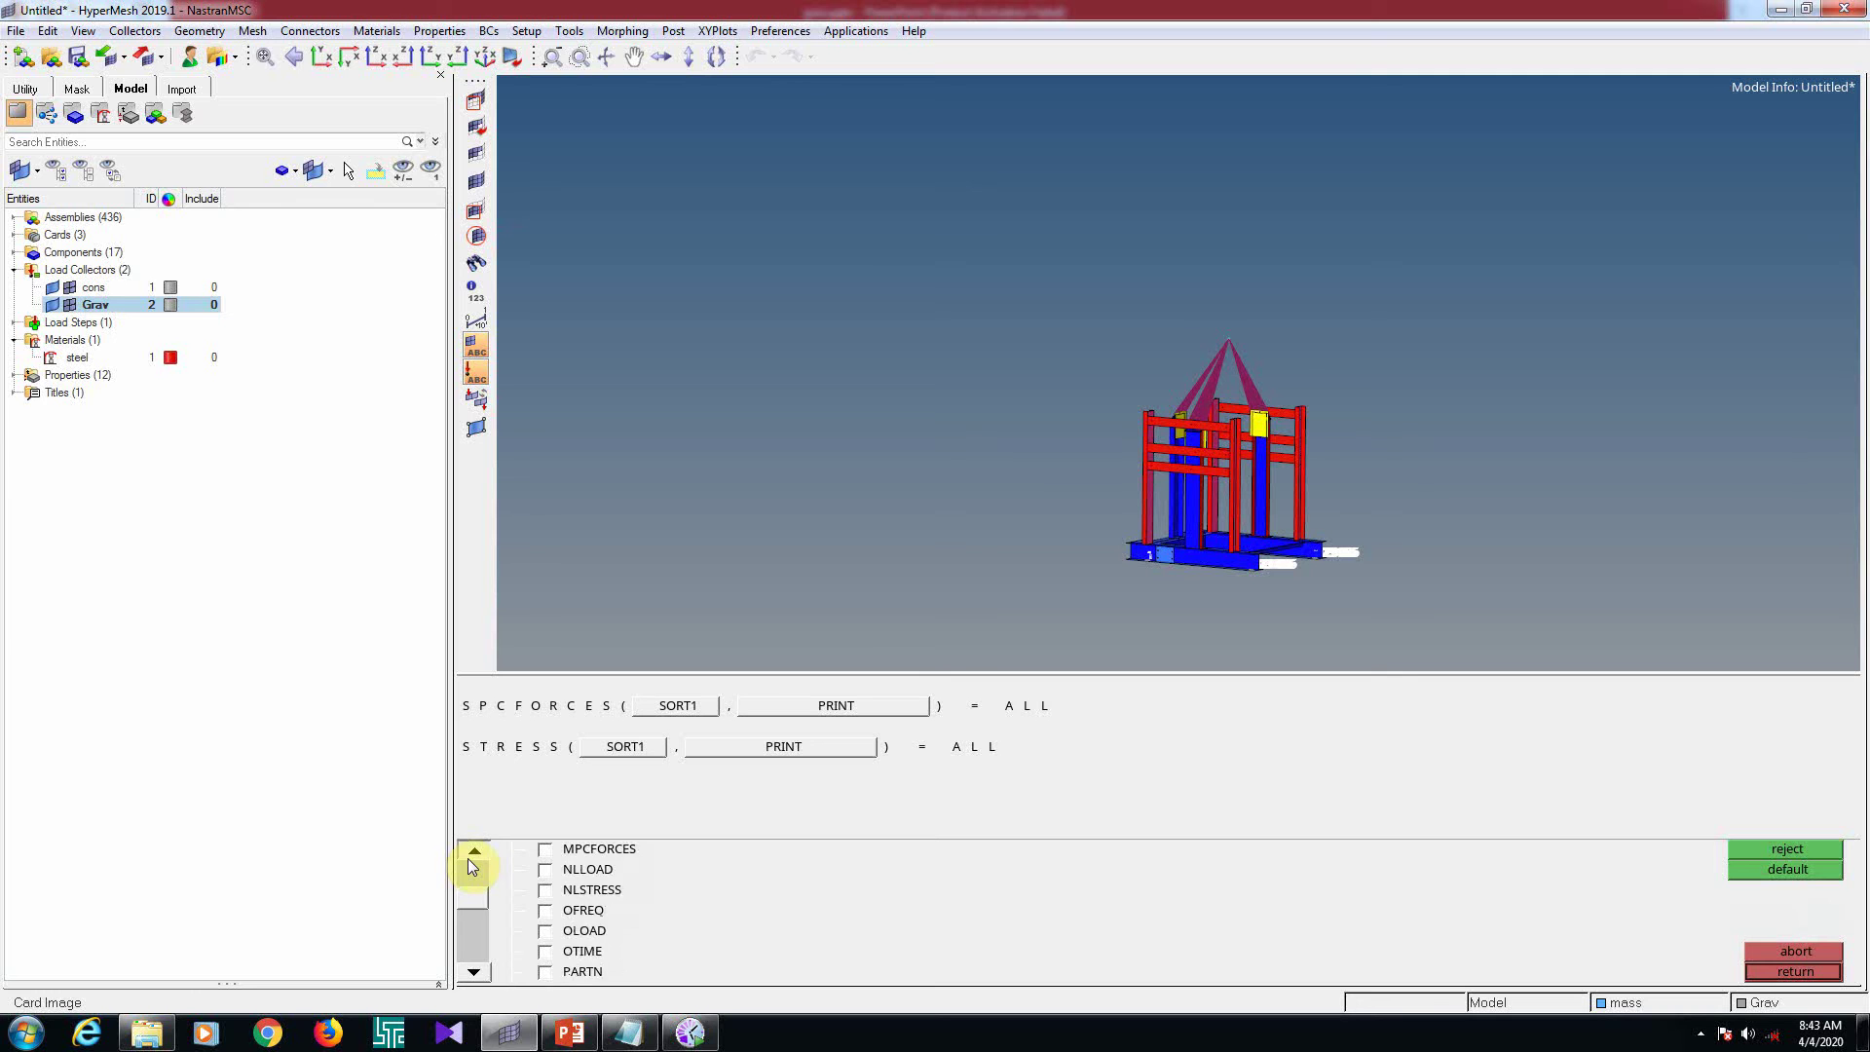
left_click(469, 857)
left_click(468, 857)
left_click(469, 857)
left_click(469, 857)
left_click(469, 857)
left_click(468, 857)
left_click(469, 857)
left_click(469, 857)
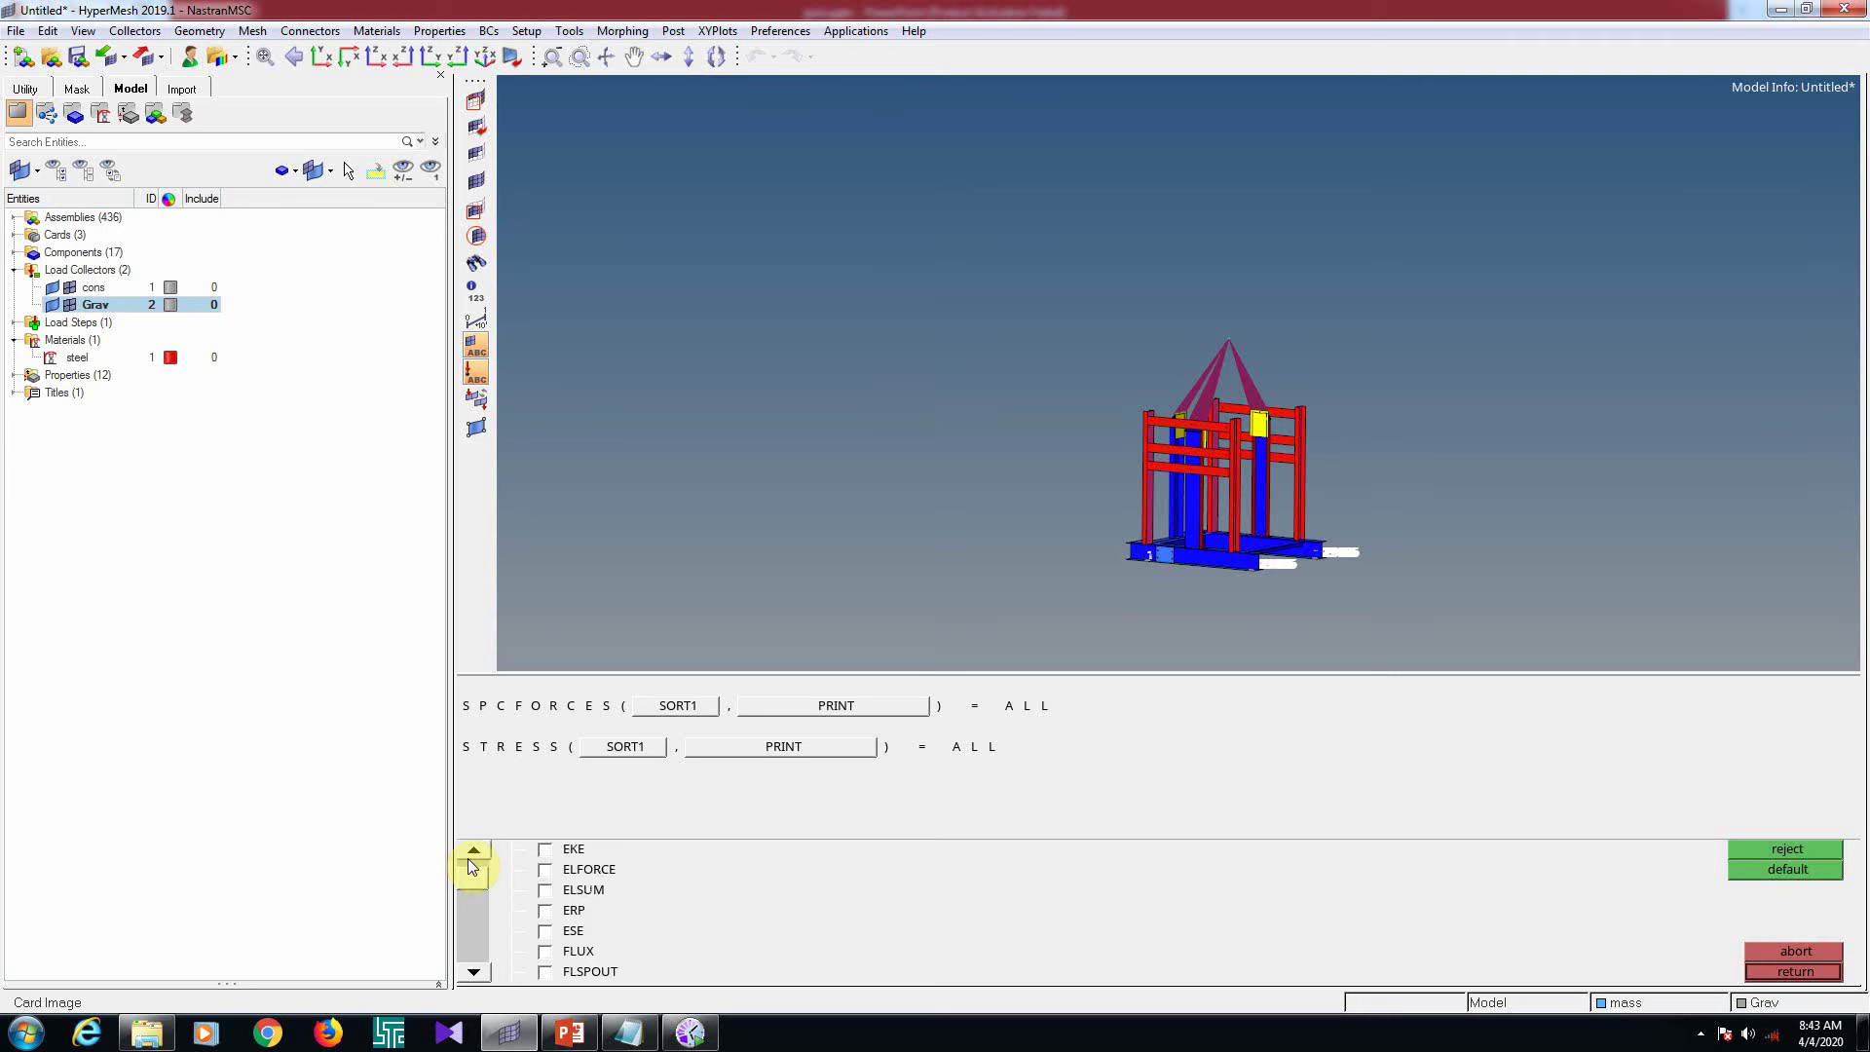
left_click(469, 859)
left_click(468, 859)
left_click(468, 859)
left_click(468, 859)
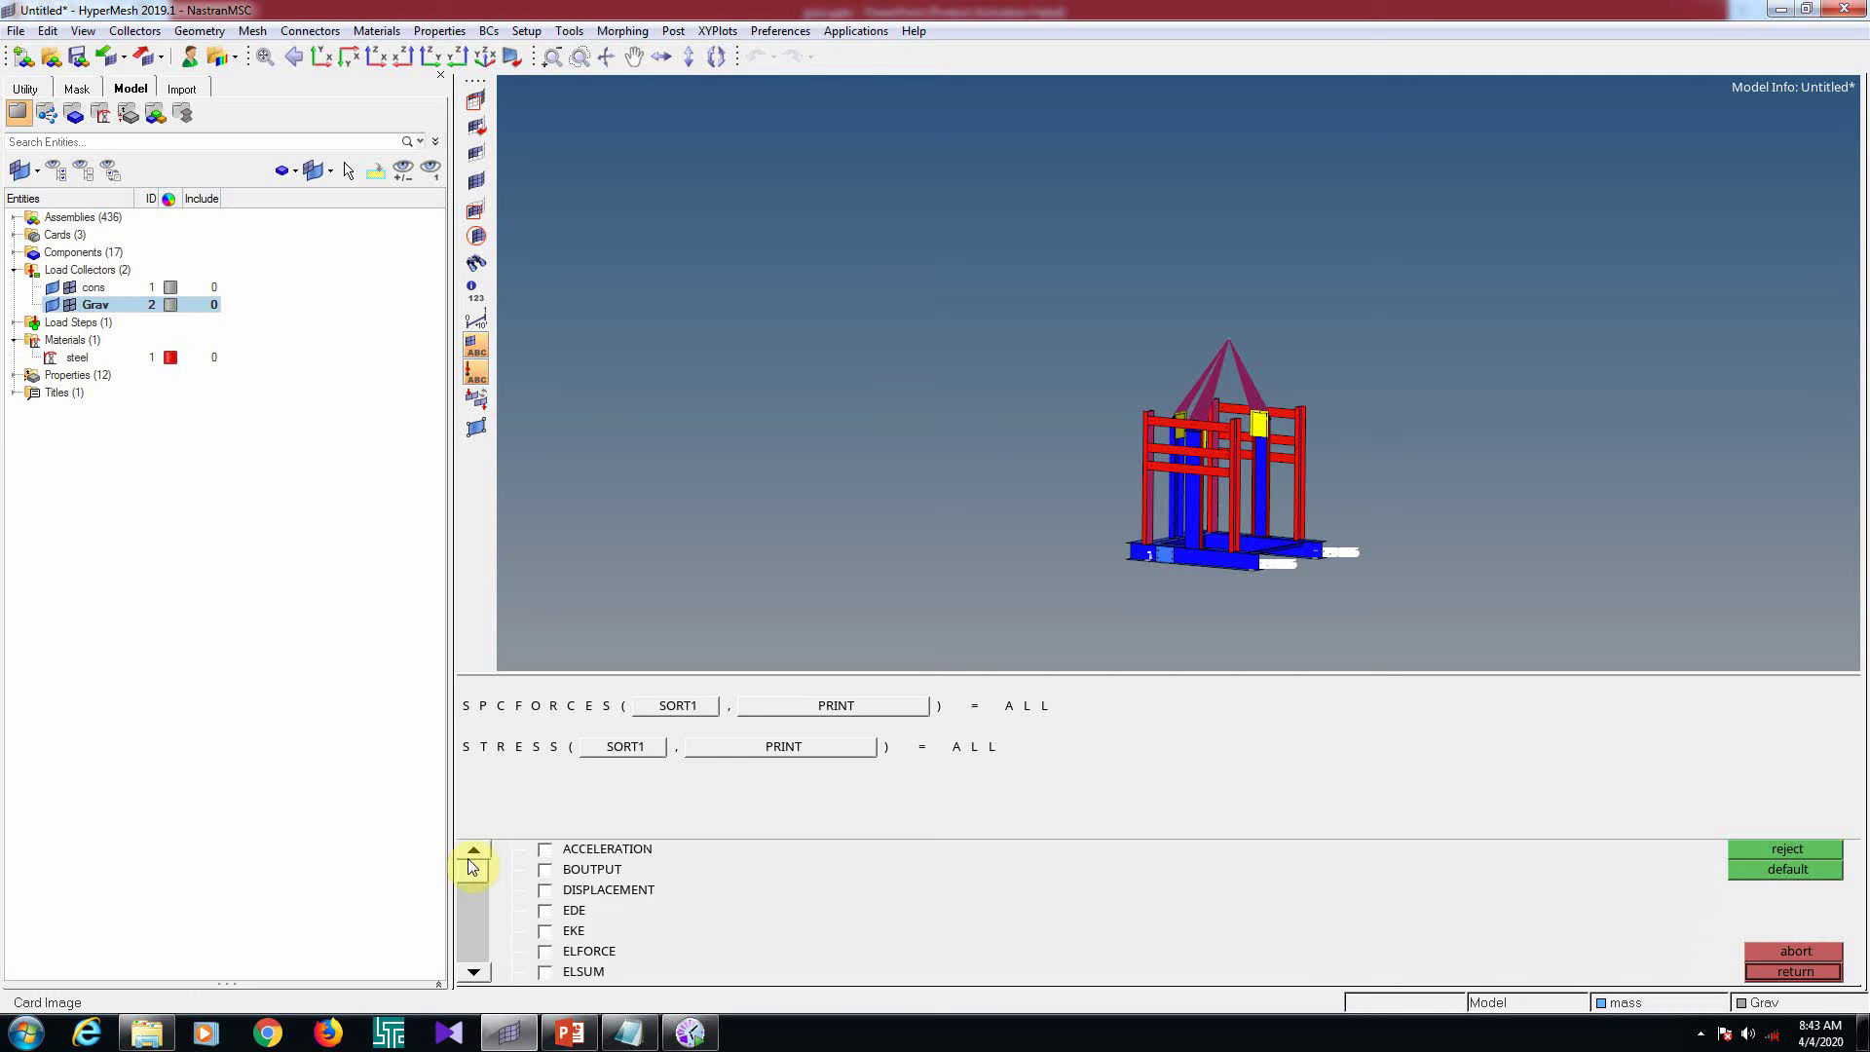
left_click(589, 894)
left_click(602, 913)
left_click(600, 934)
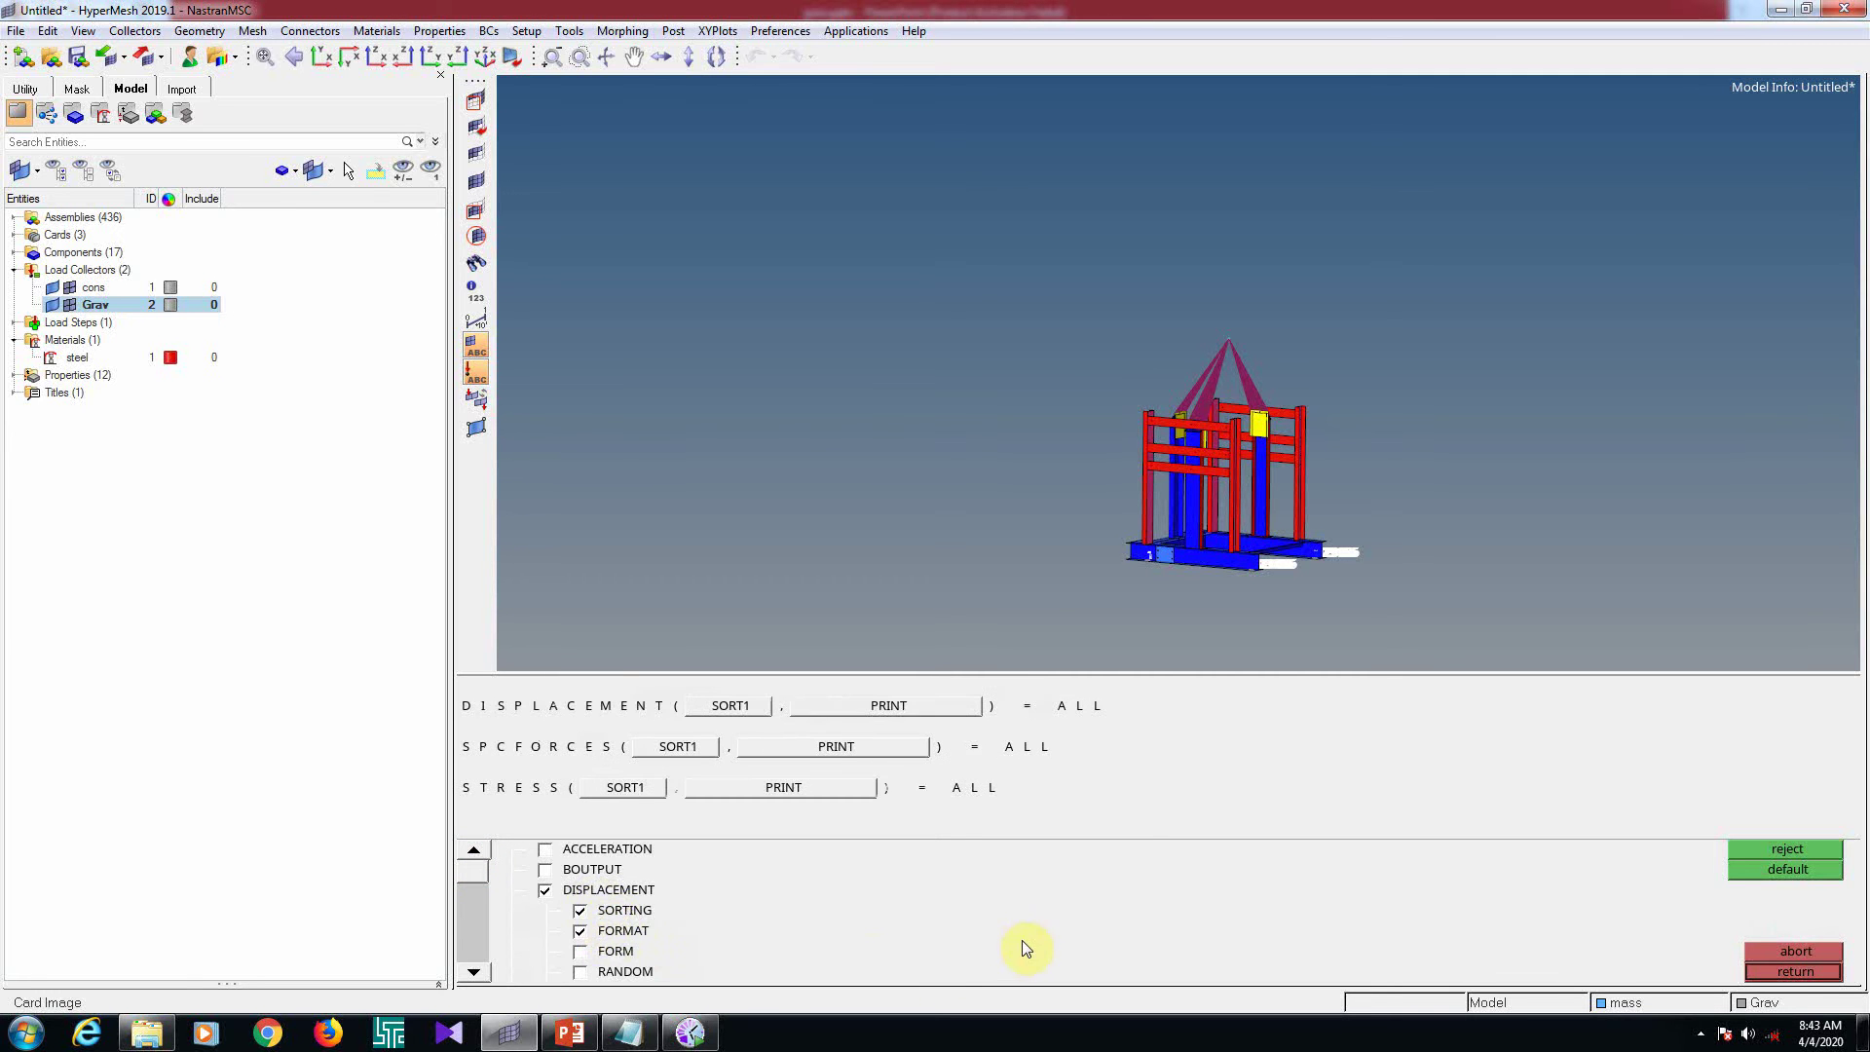
left_click(1774, 971)
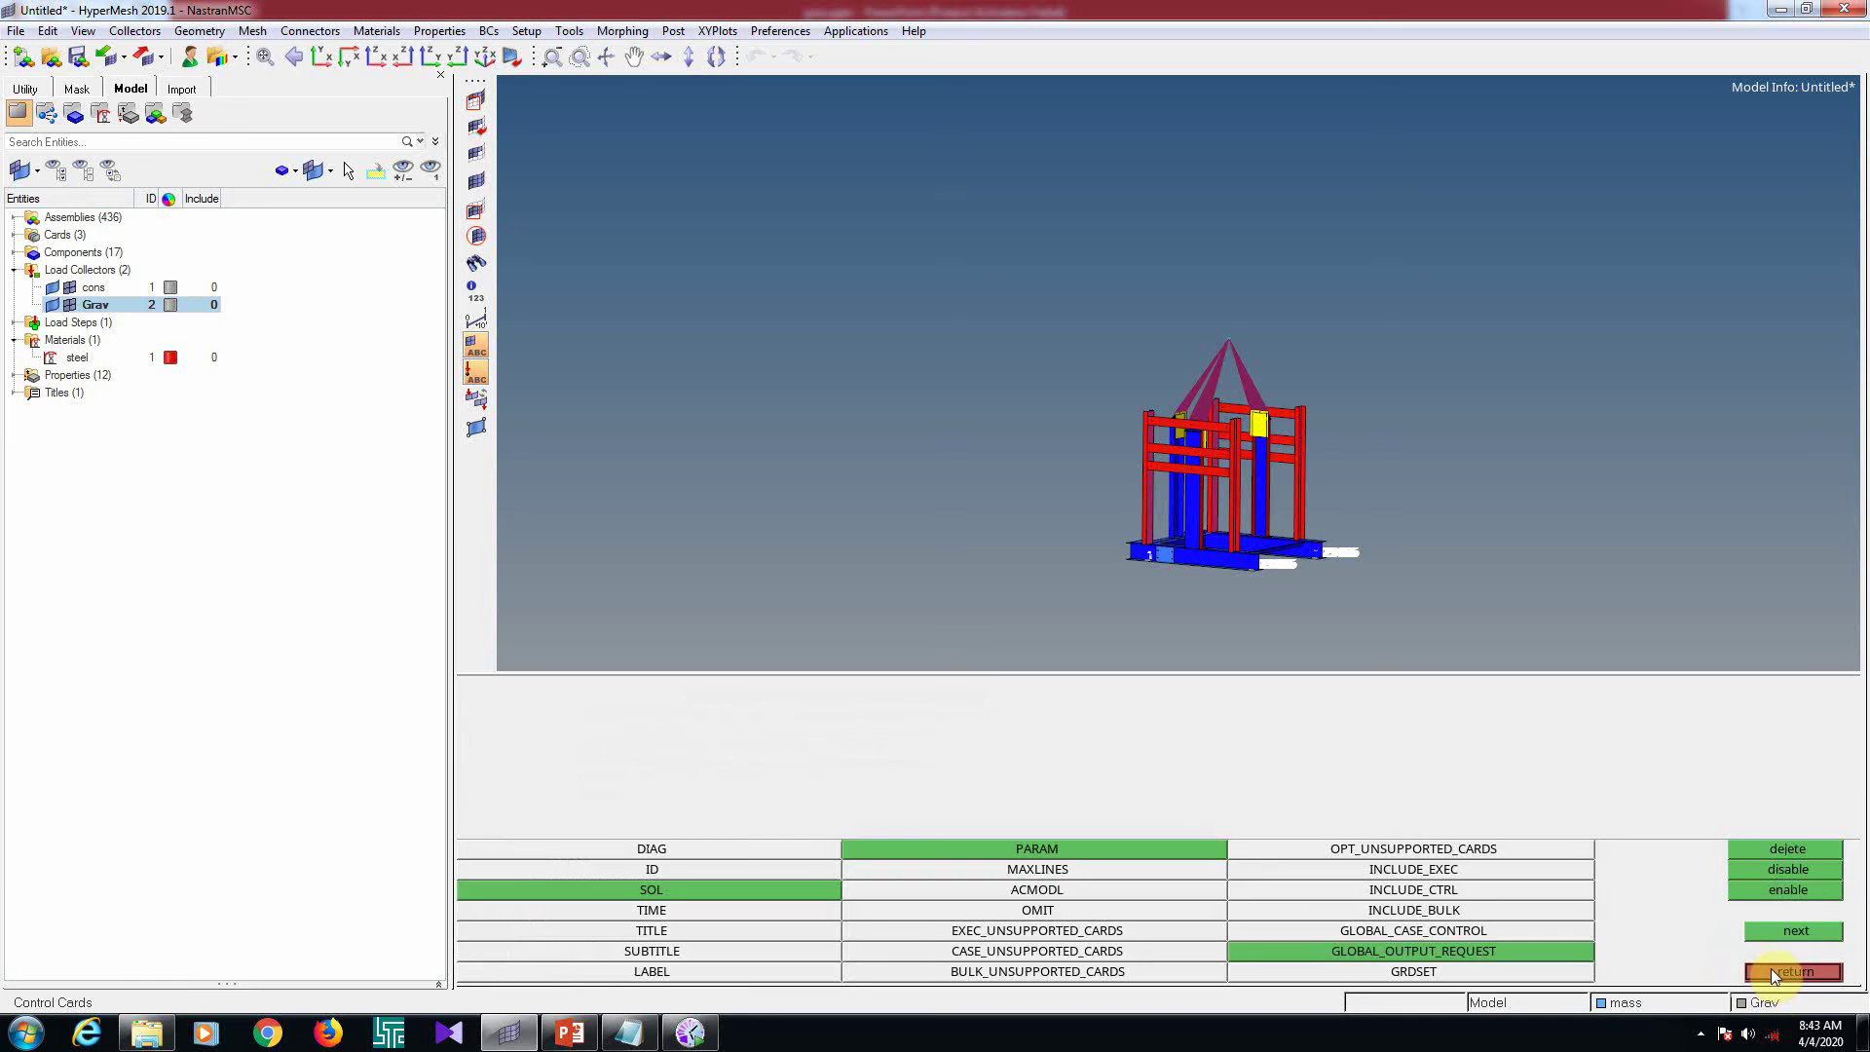
left_click(1774, 976)
scroll(1155, 527, "down", 3, "ctrl")
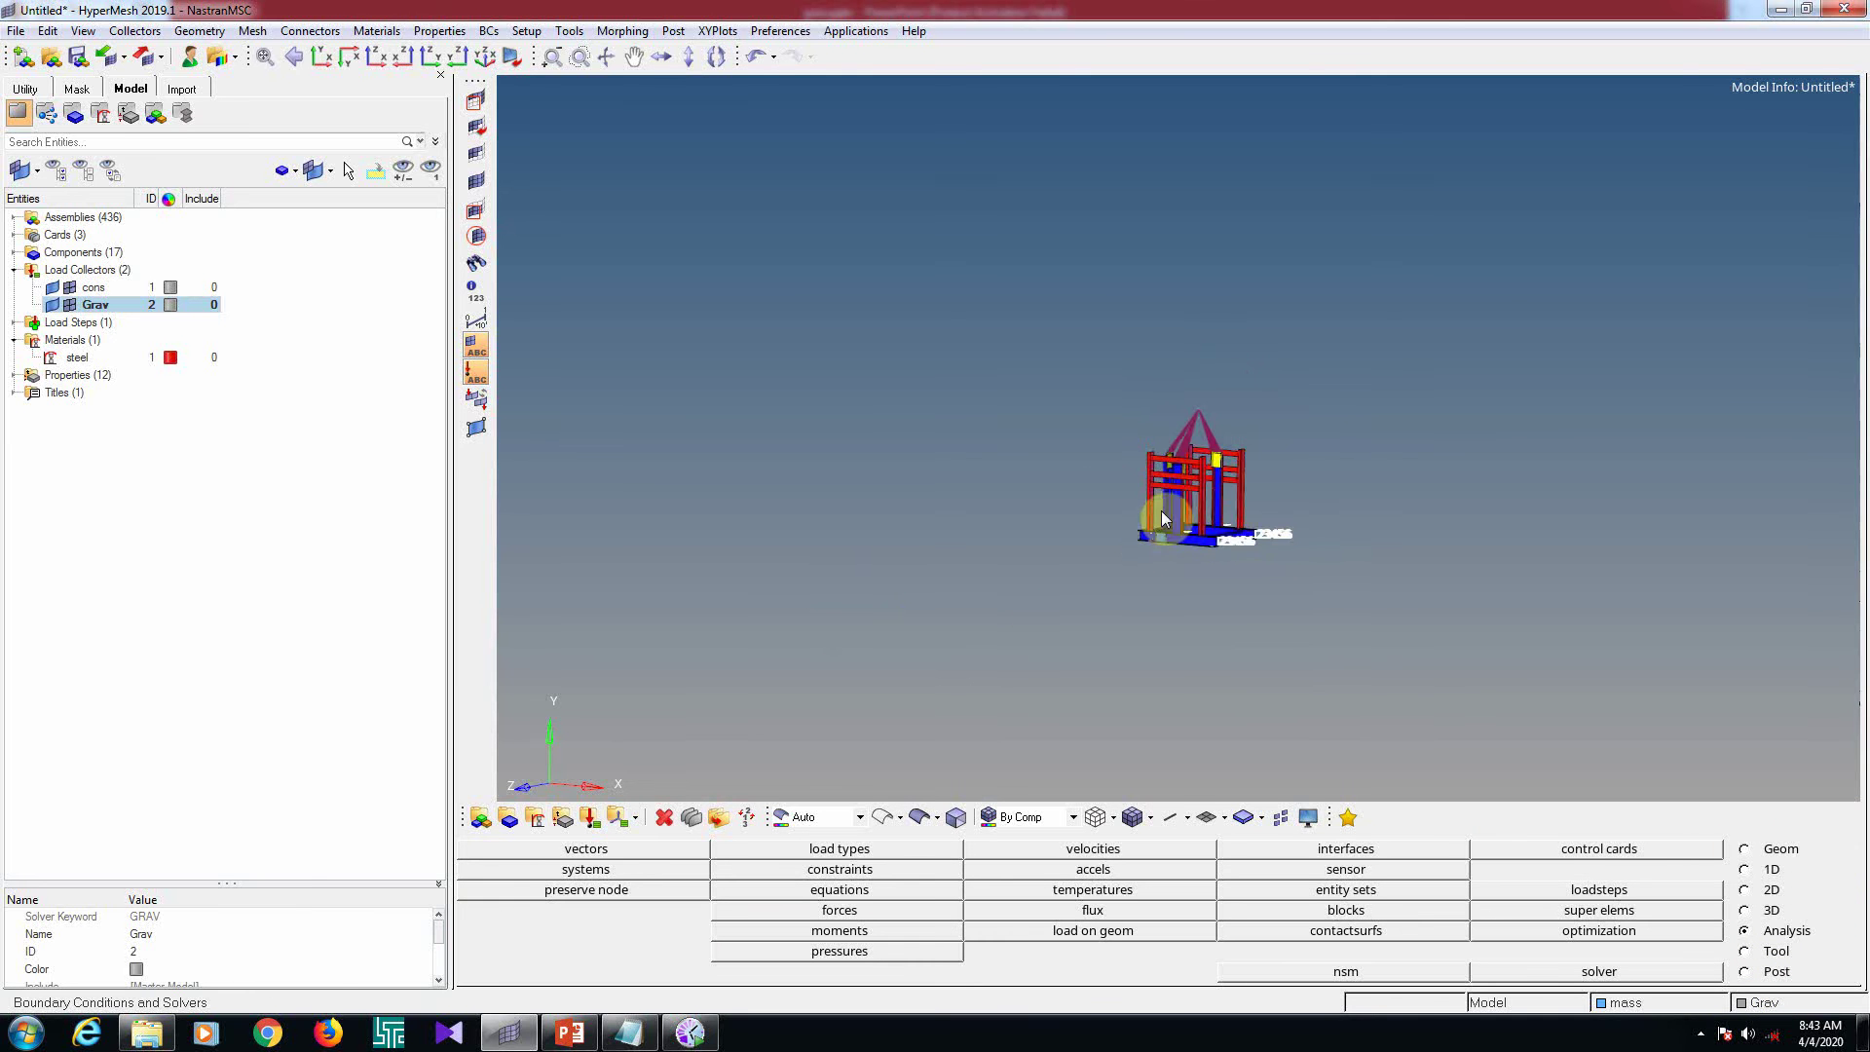
mouse_move(1056, 484)
left_mouse_down("ctrl")
mouse_move(1121, 532)
mouse_move(1269, 532)
left_mouse_up("ctrl")
scroll(1207, 524, "up", 5, "ctrl")
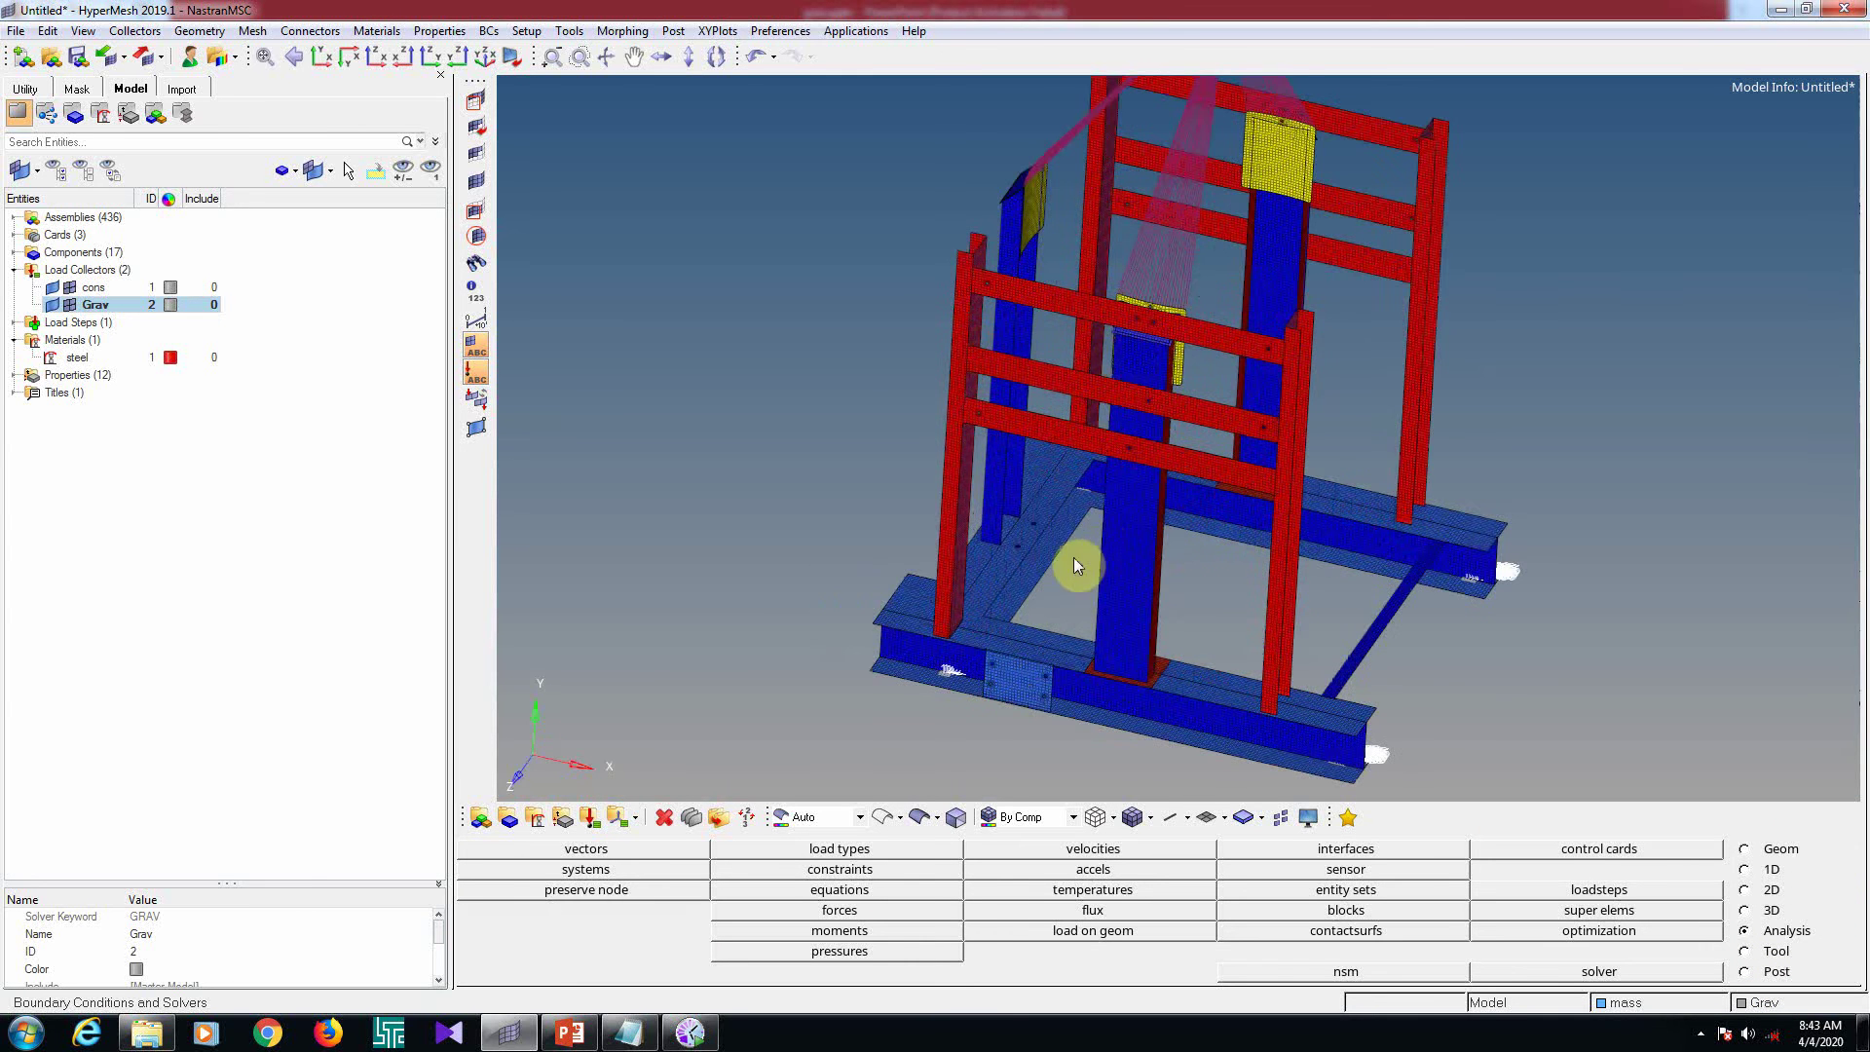
mouse_move(1058, 554)
left_mouse_down("ctrl")
mouse_move(1141, 705)
mouse_move(1177, 629)
mouse_move(1113, 505)
left_mouse_up("ctrl")
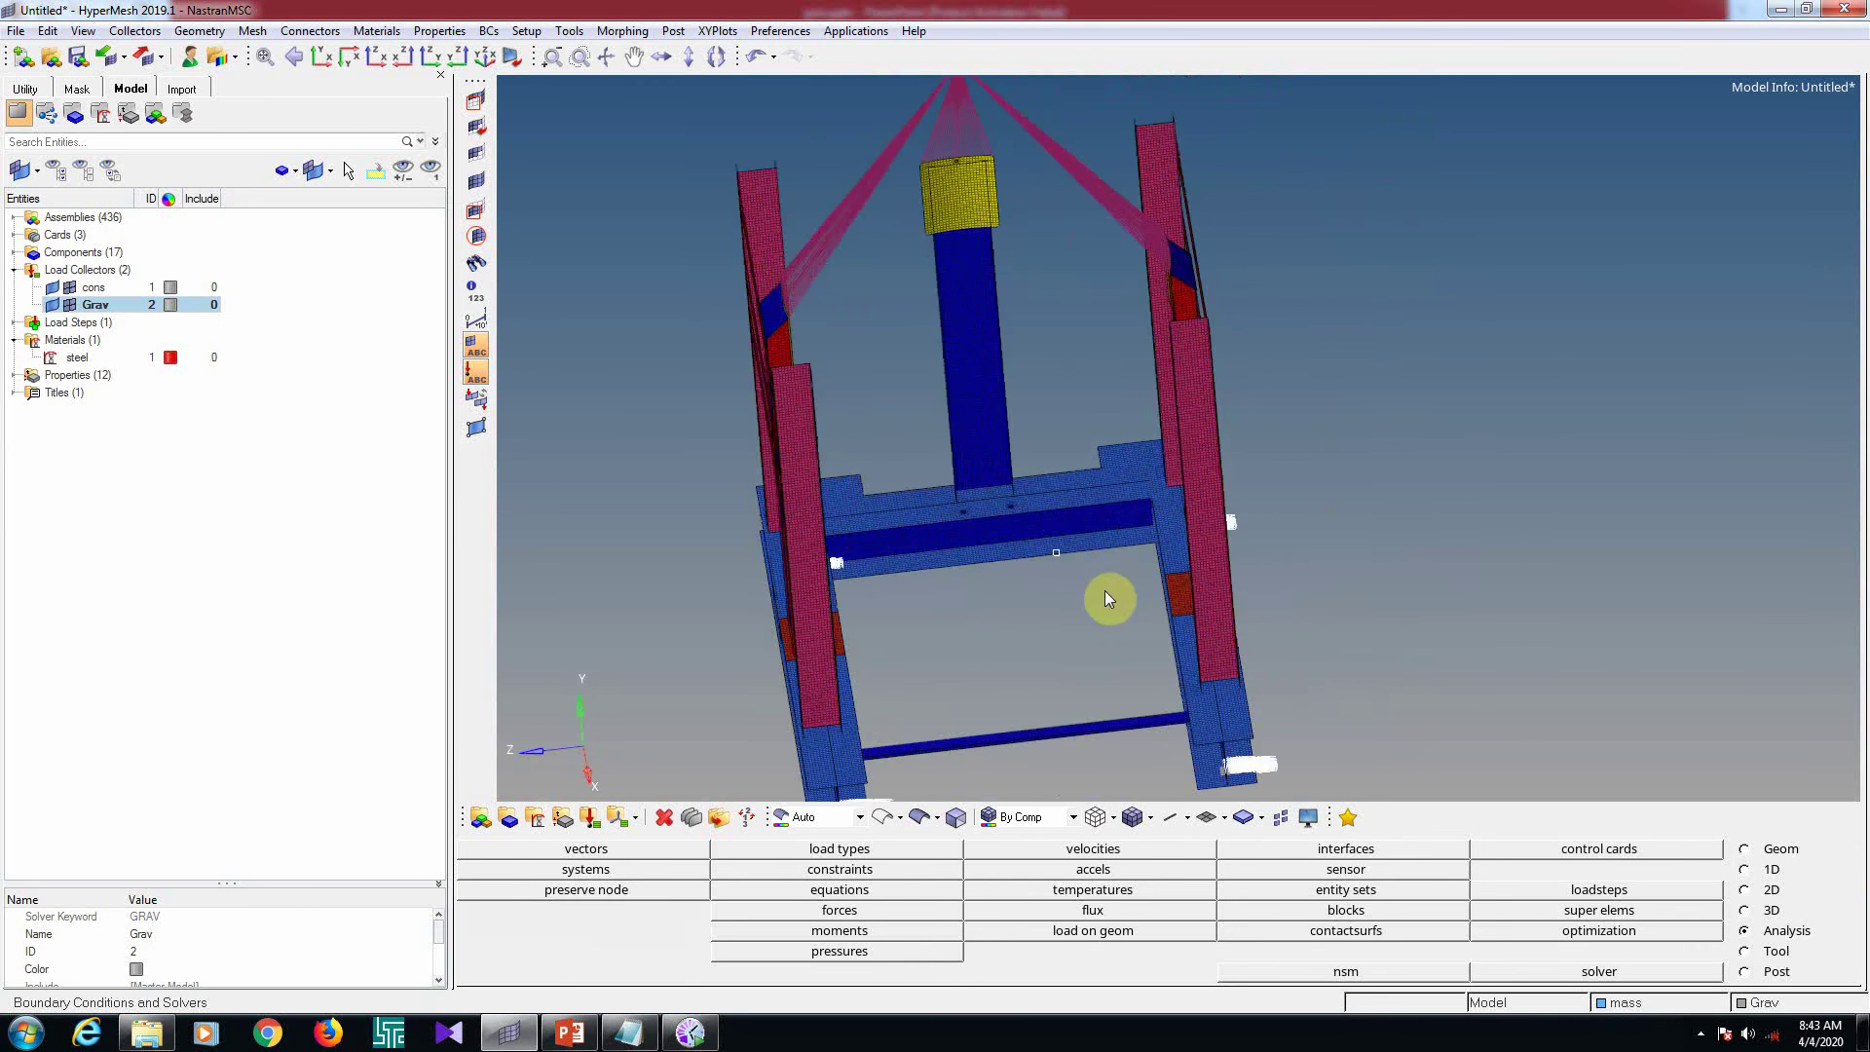
scroll(1104, 590, "down", 3, "ctrl")
left_click_drag(1108, 634, 990, 634, "ctrl")
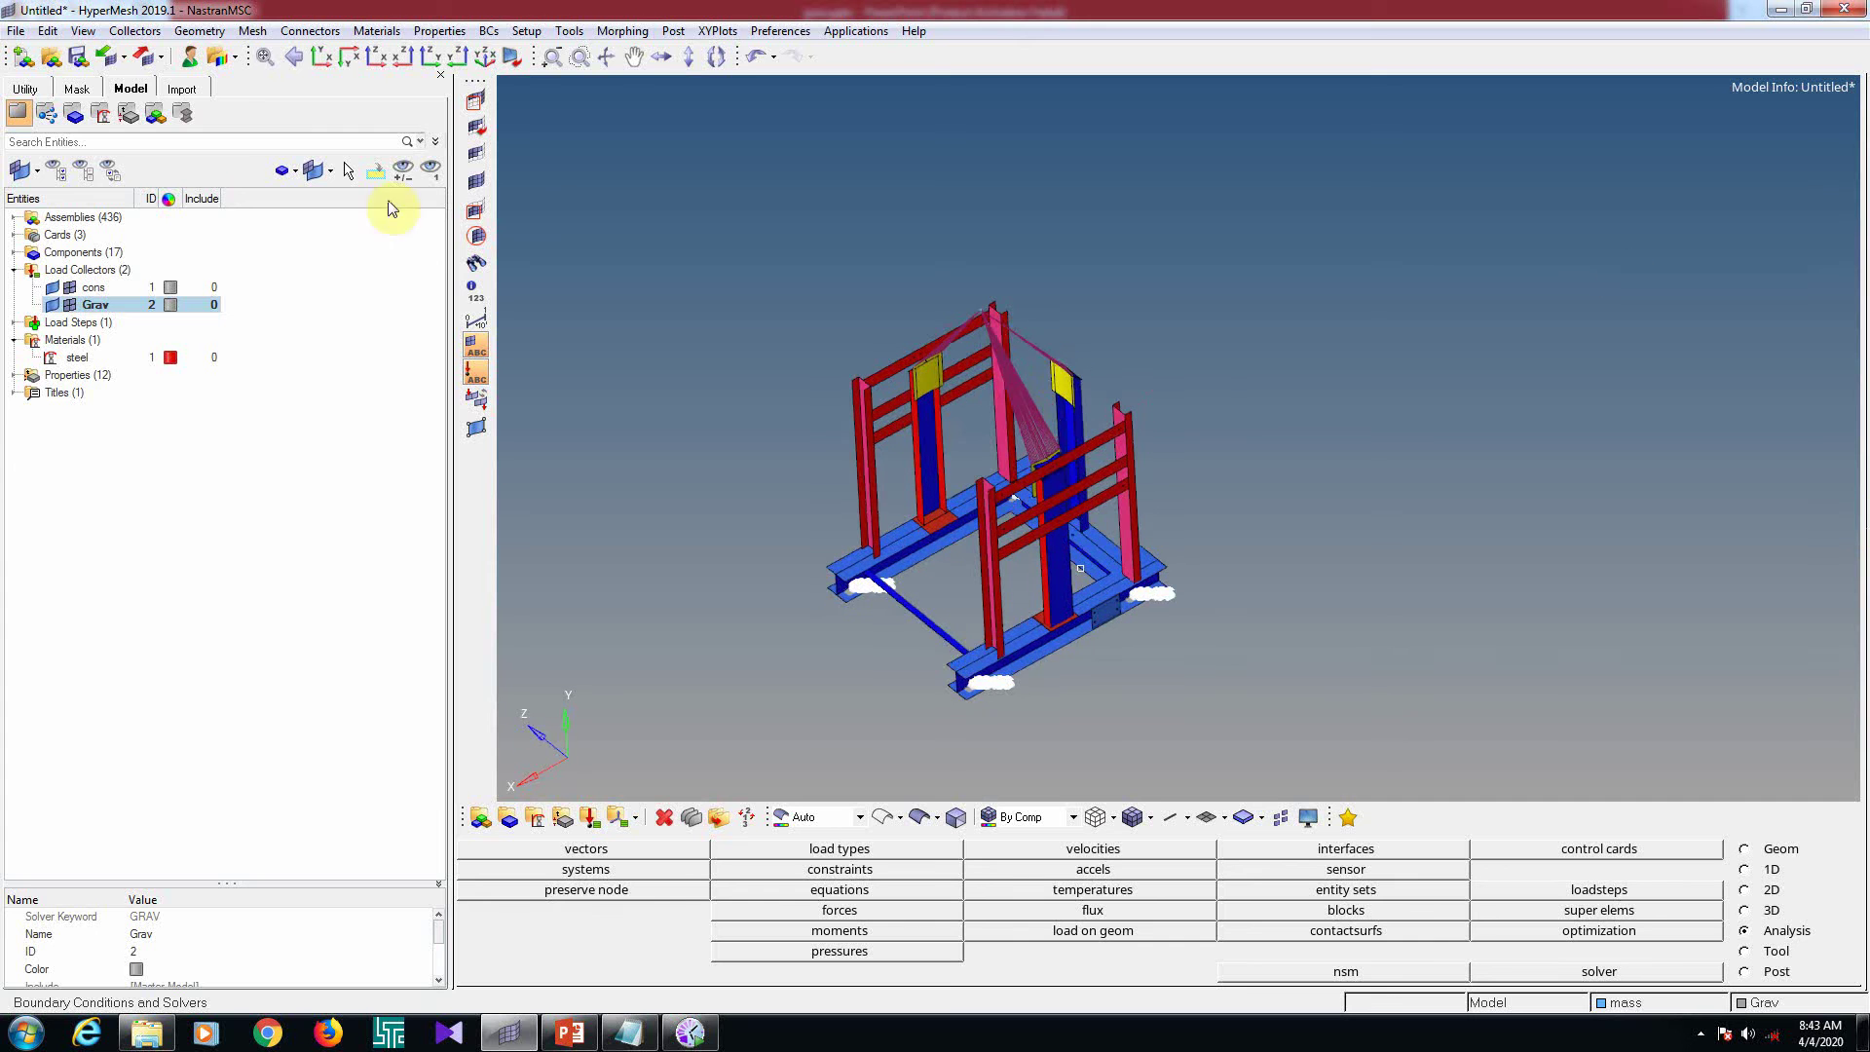
Start a Nastran export and create and open a new folder named gravity_analysis inside the gravity _analysis_framed Structure folder for the output file
left_click(145, 55)
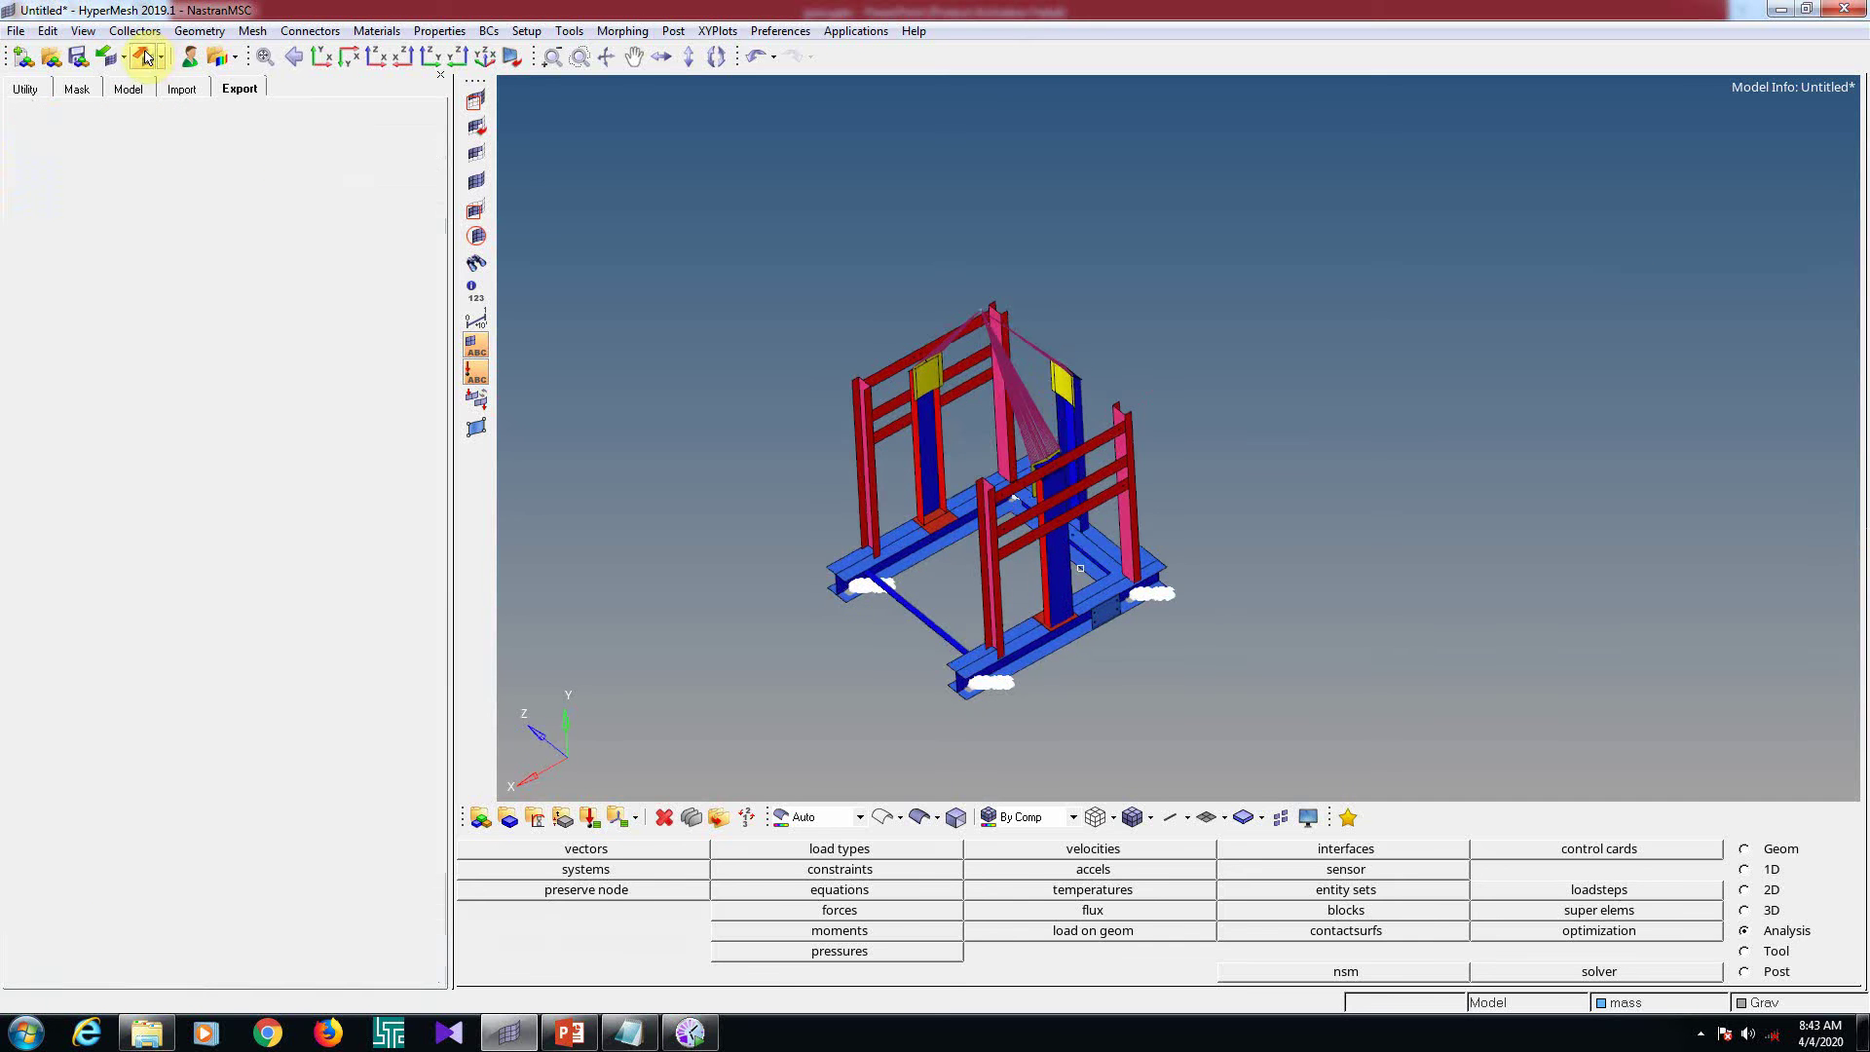
left_click(430, 232)
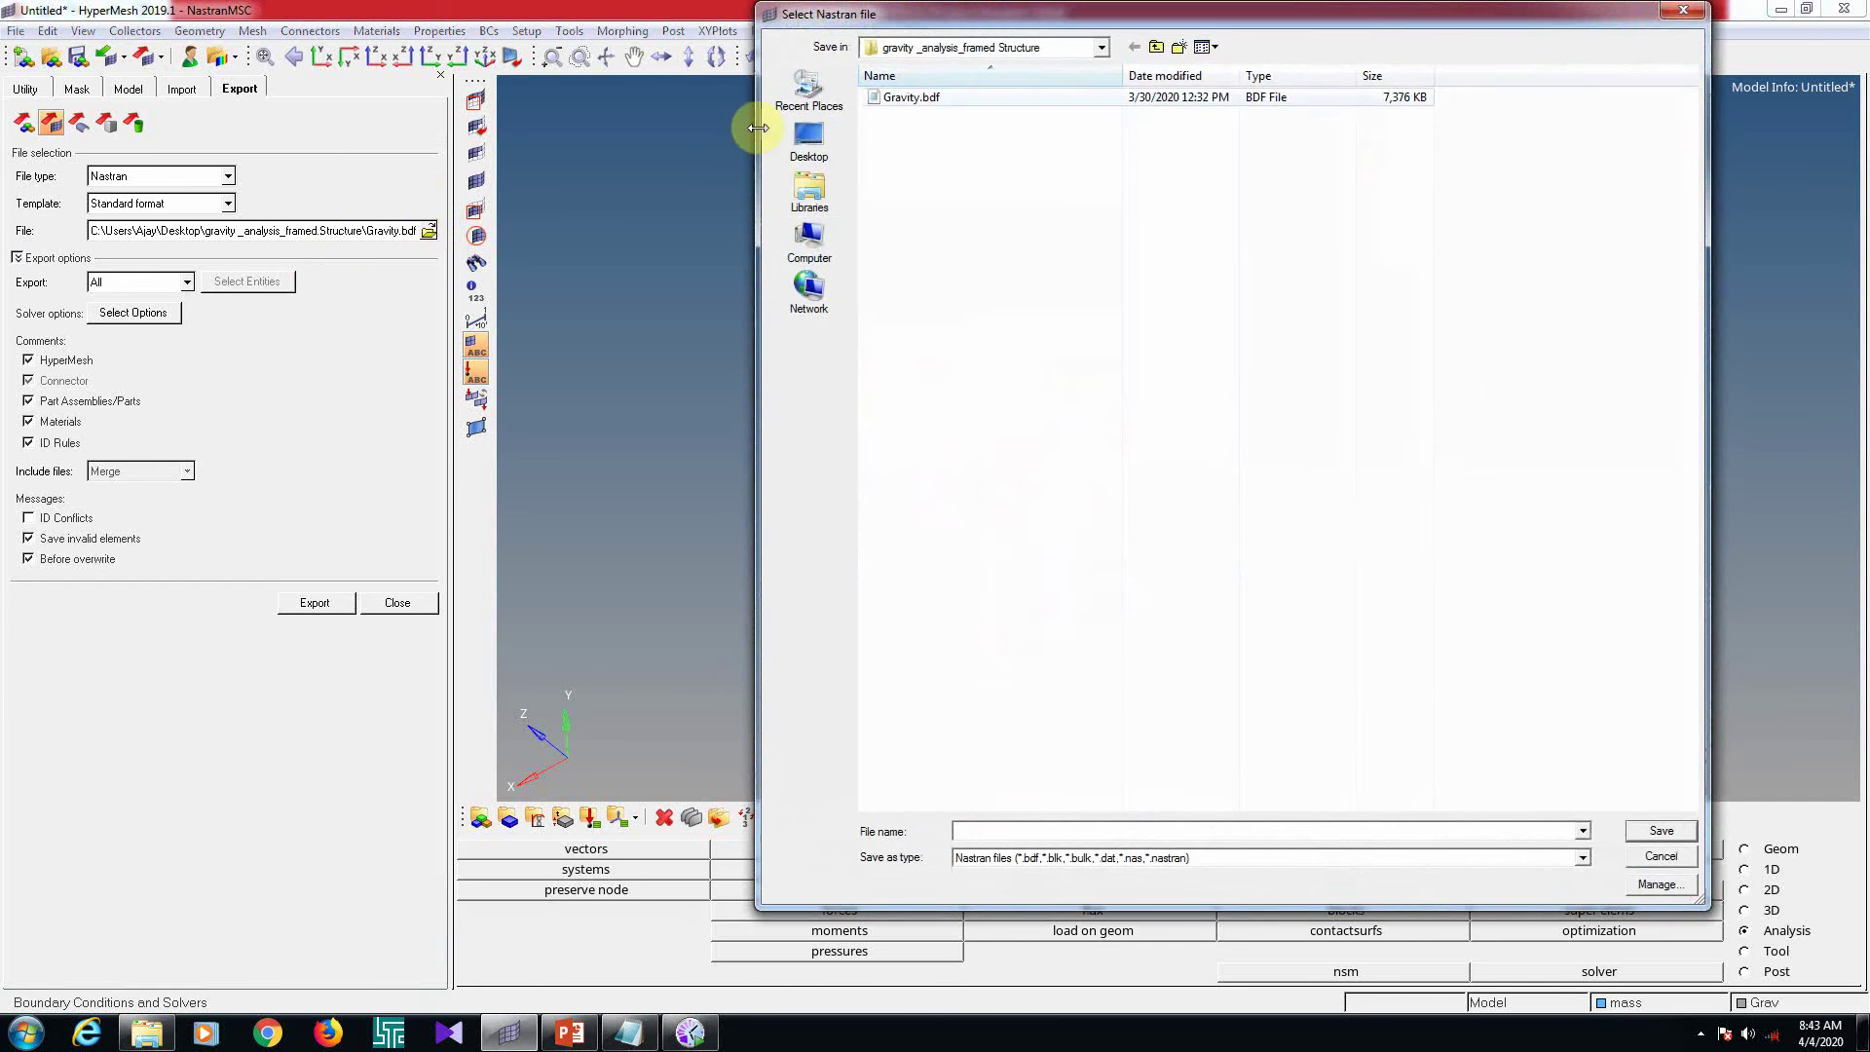
left_click(1189, 50)
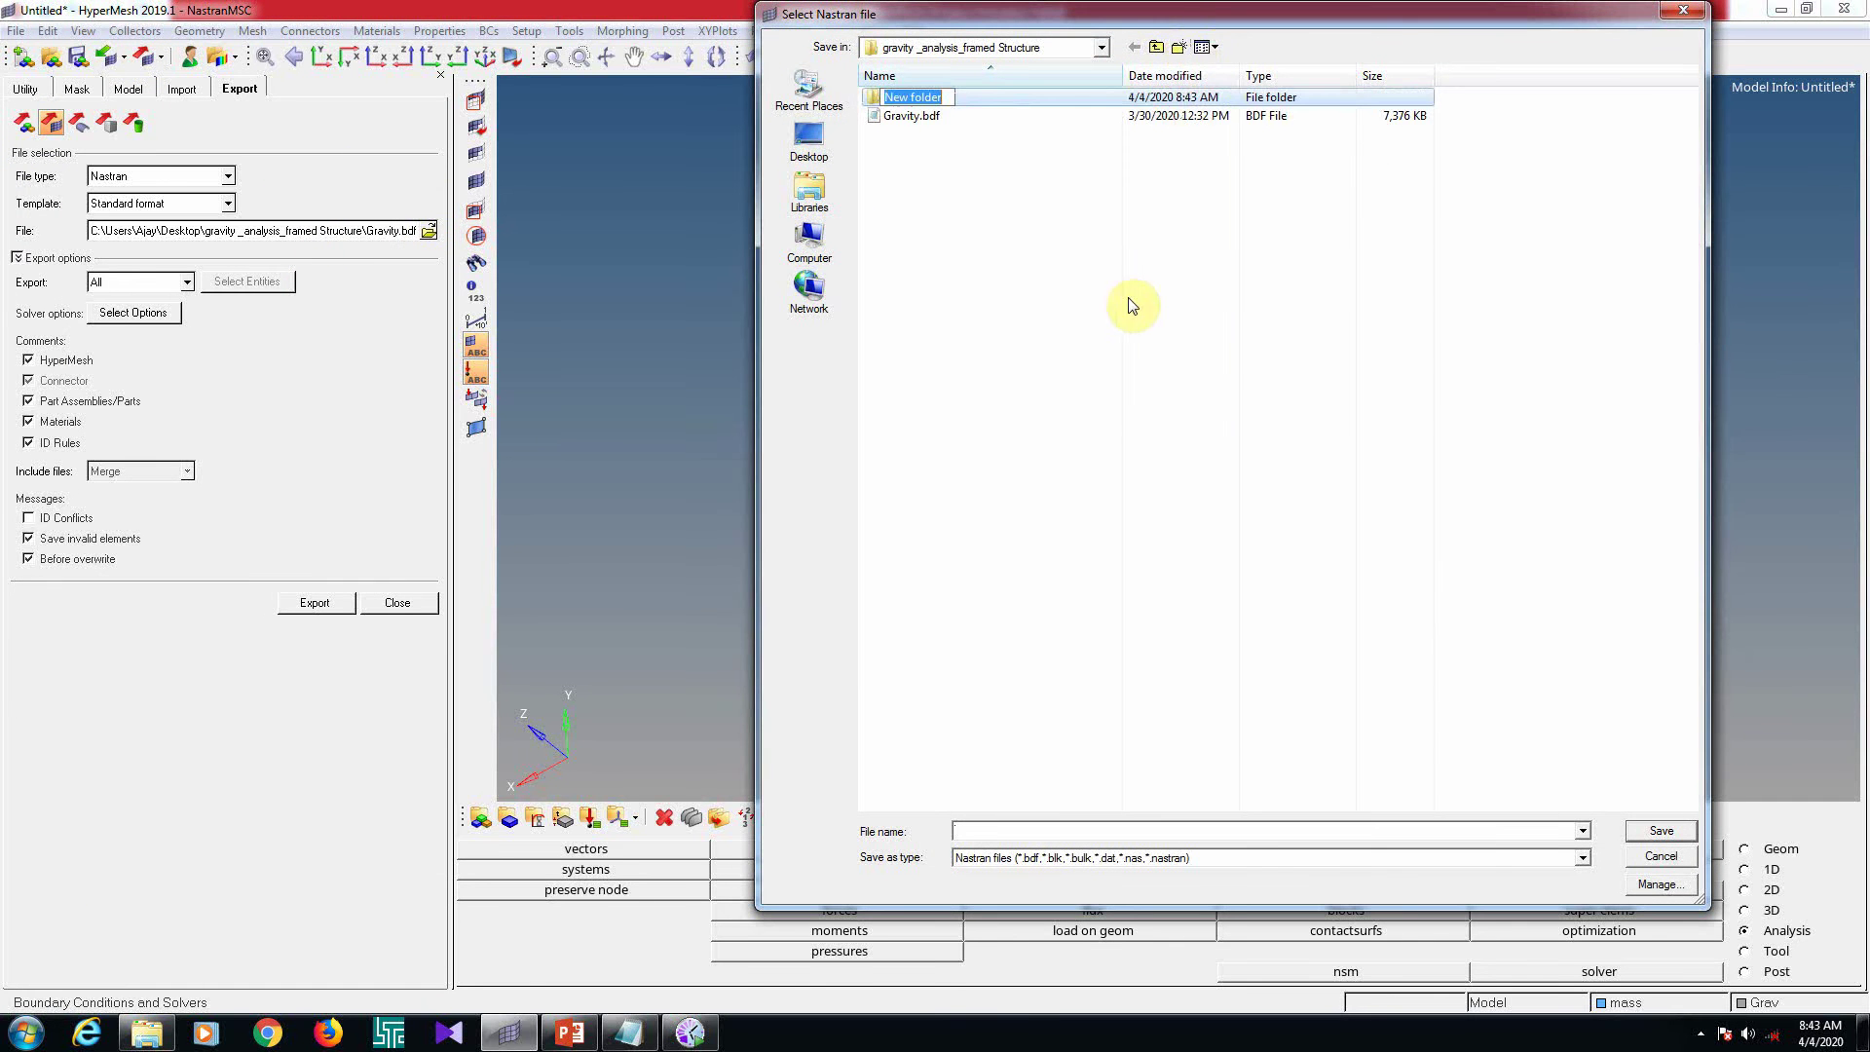
type("g")
key("Return")
key("Return")
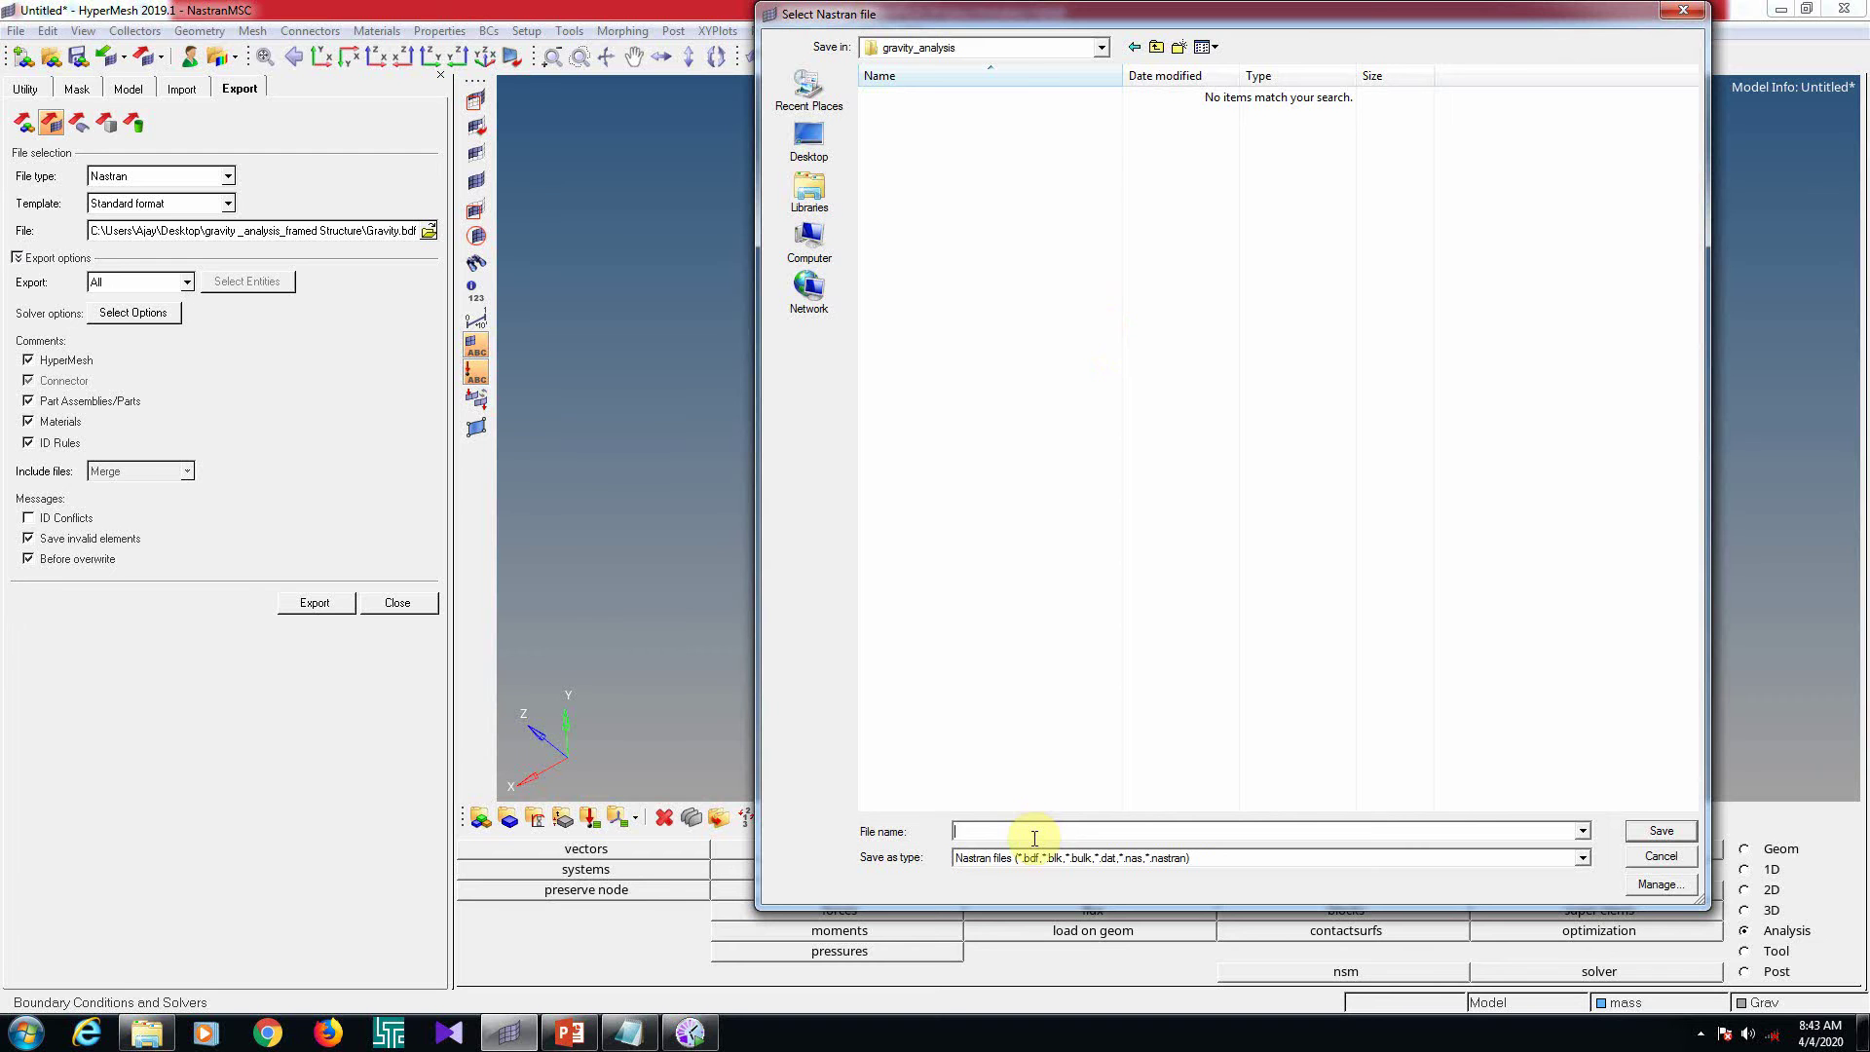
Name the output file grav and export the whole model as a Nastran deck in standard format
type("grav")
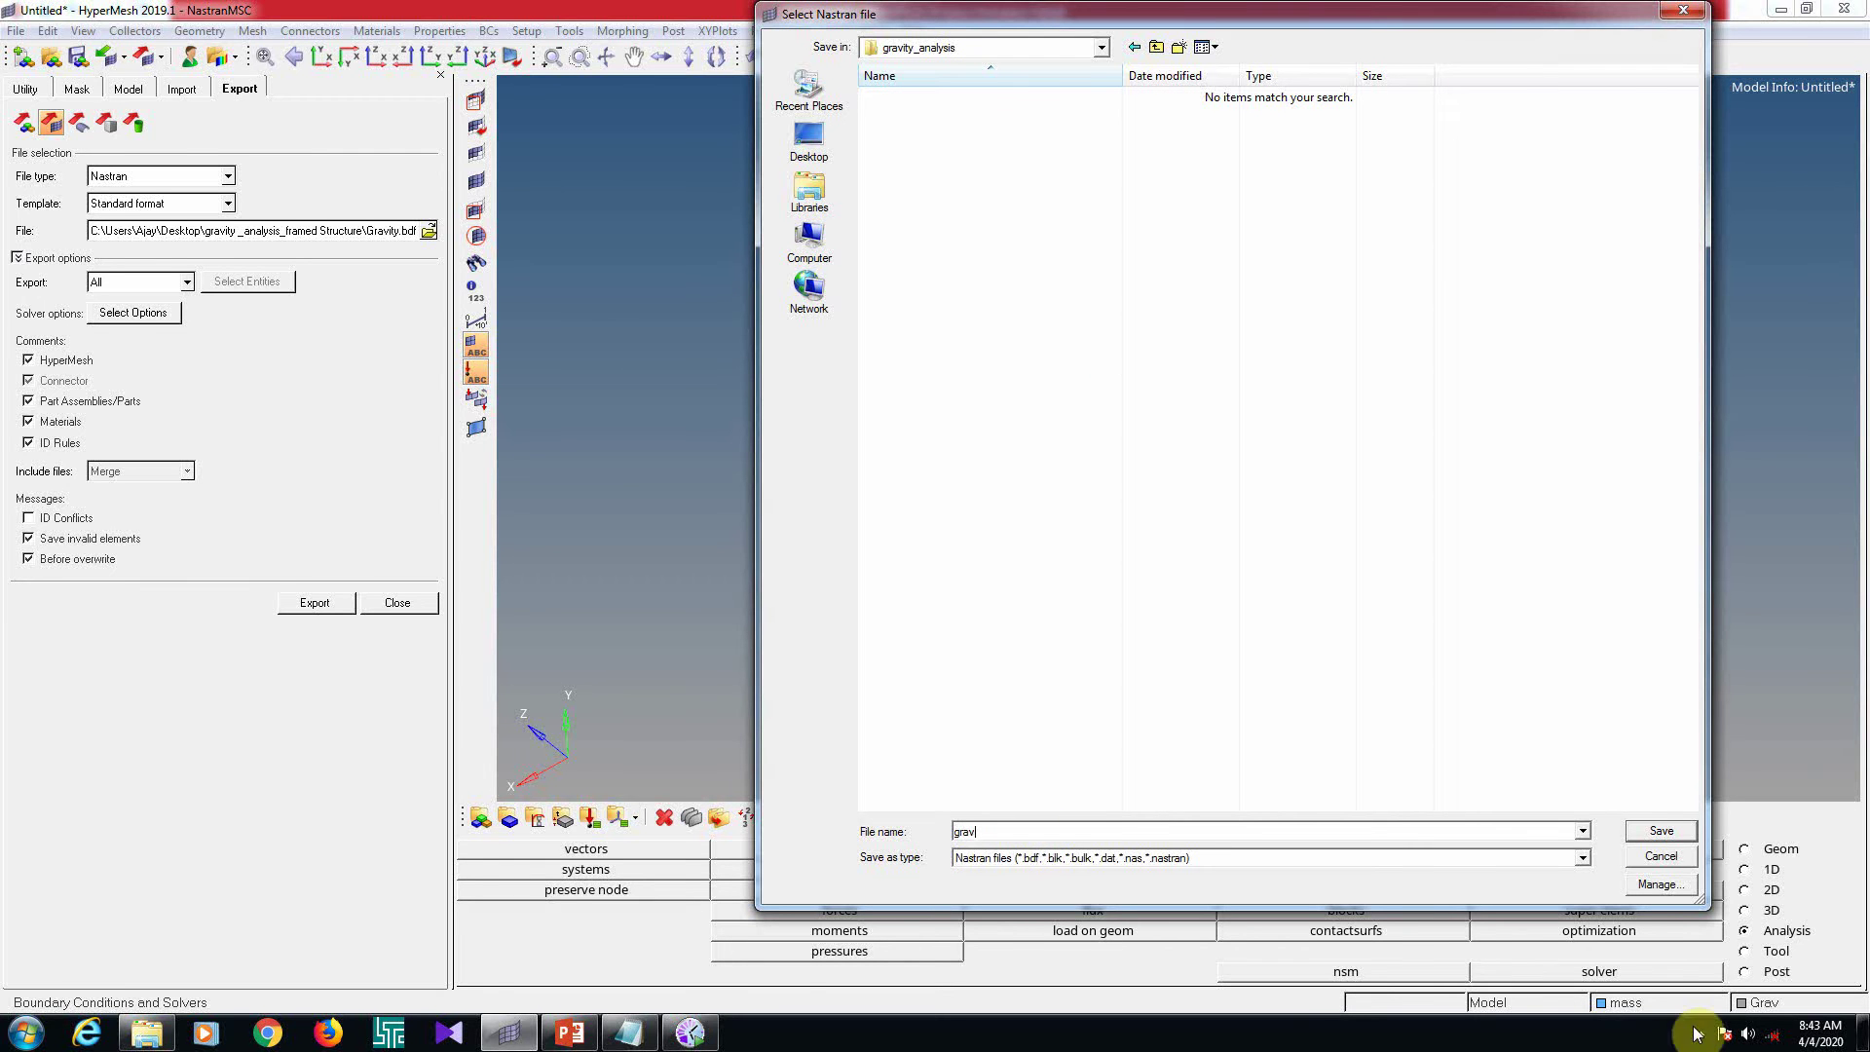
left_click(1662, 830)
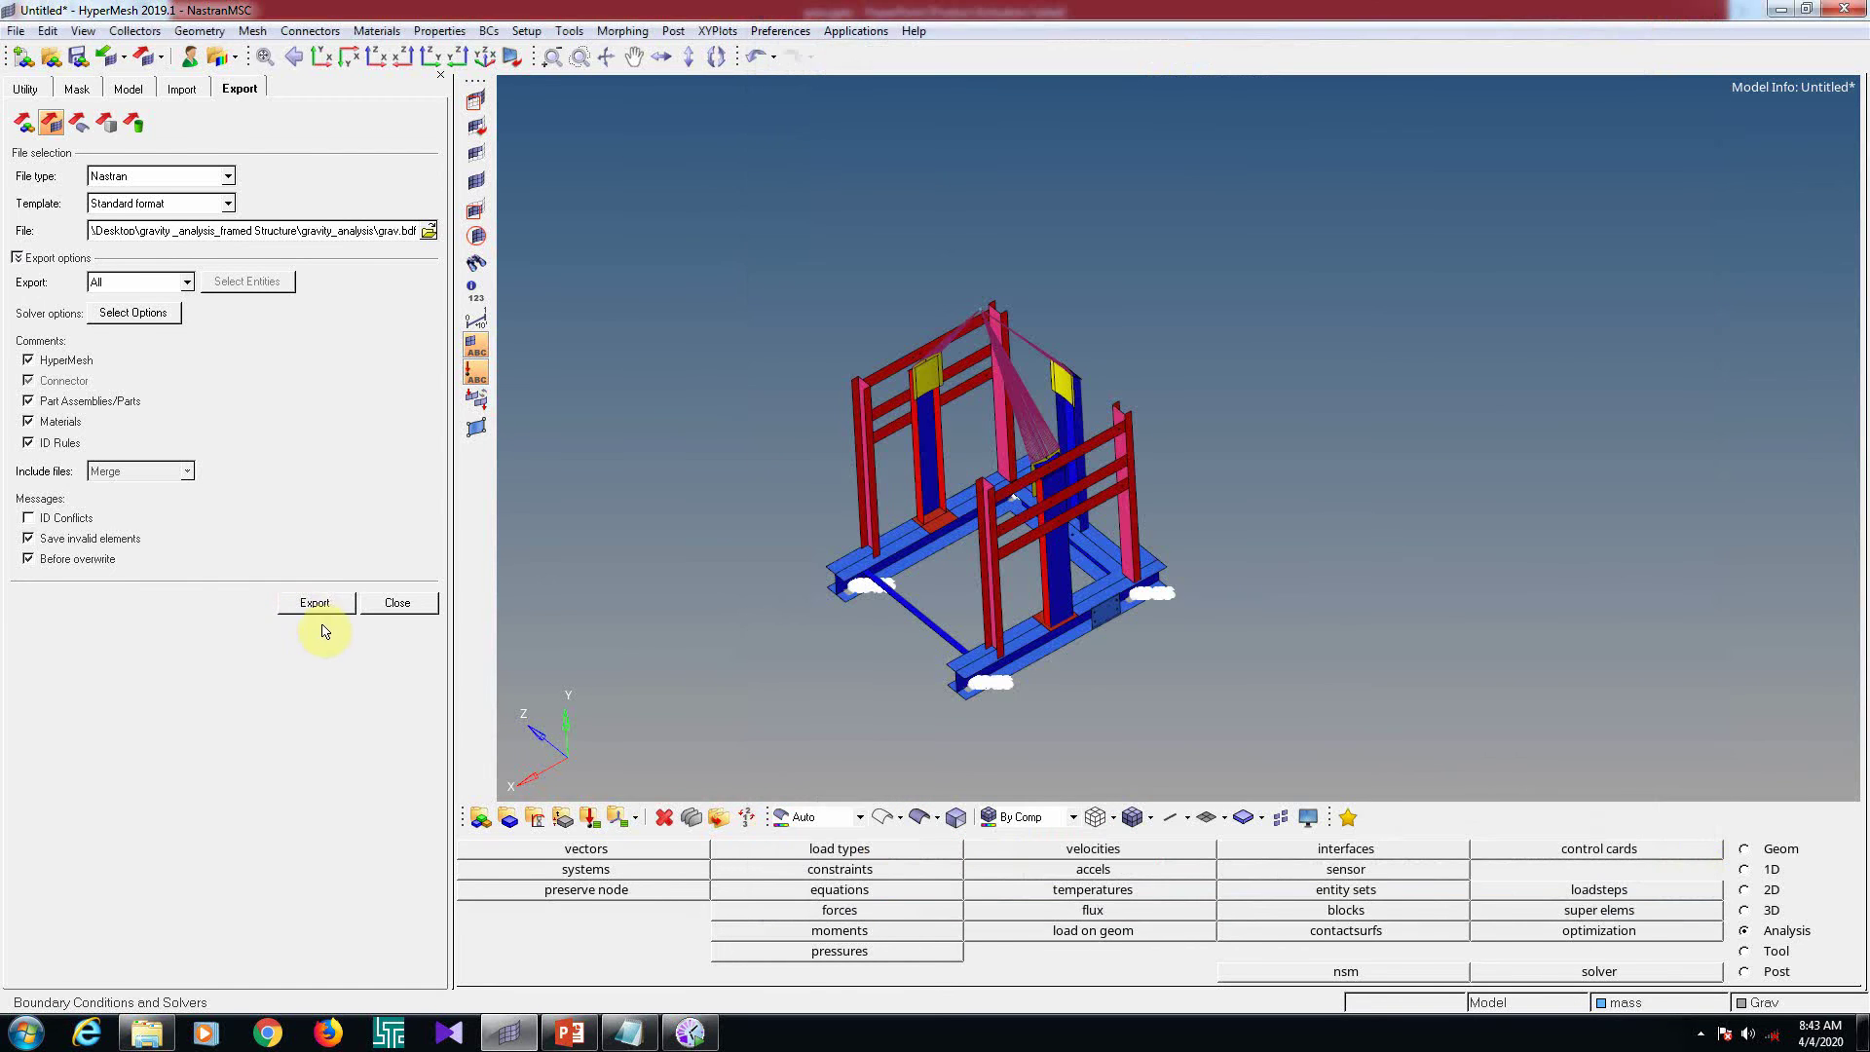
left_click(317, 605)
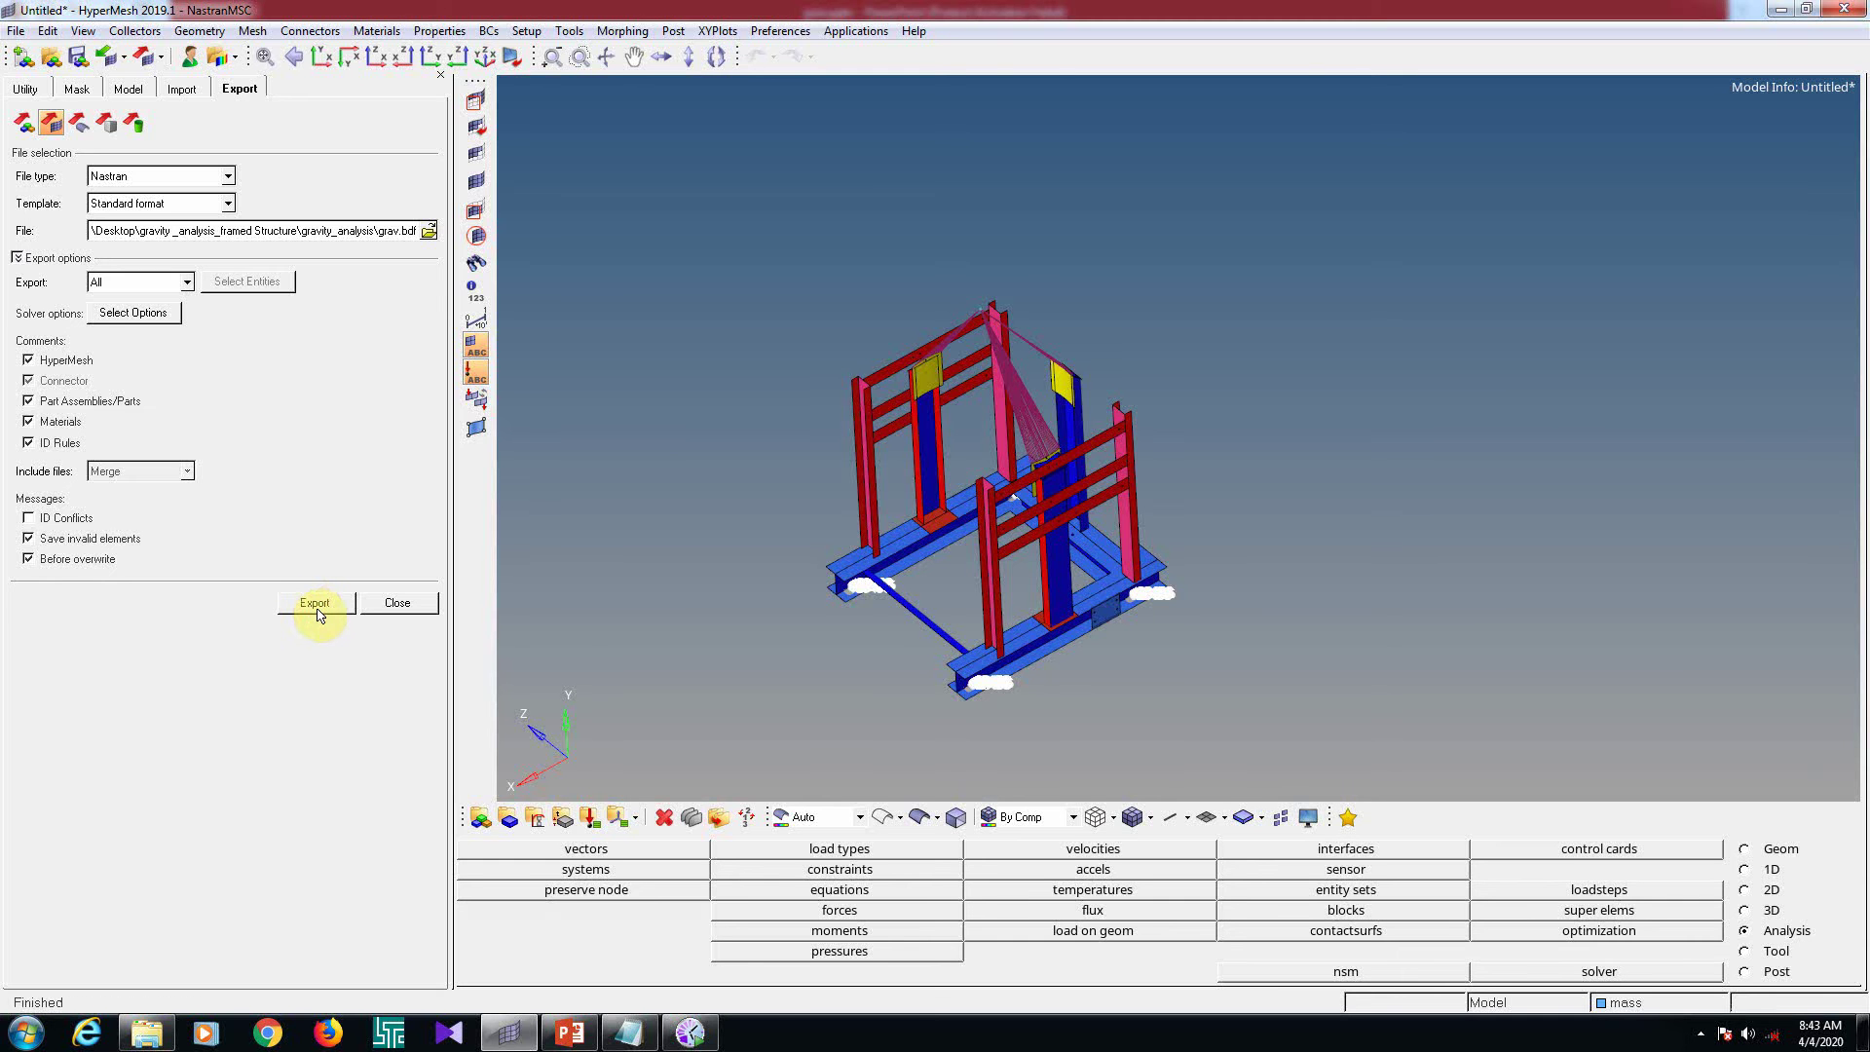
Minimize the open windows and open grav.bdf from the gravity_analysis folder inside the desktop's gravity analysis project folder
left_click(1782, 14)
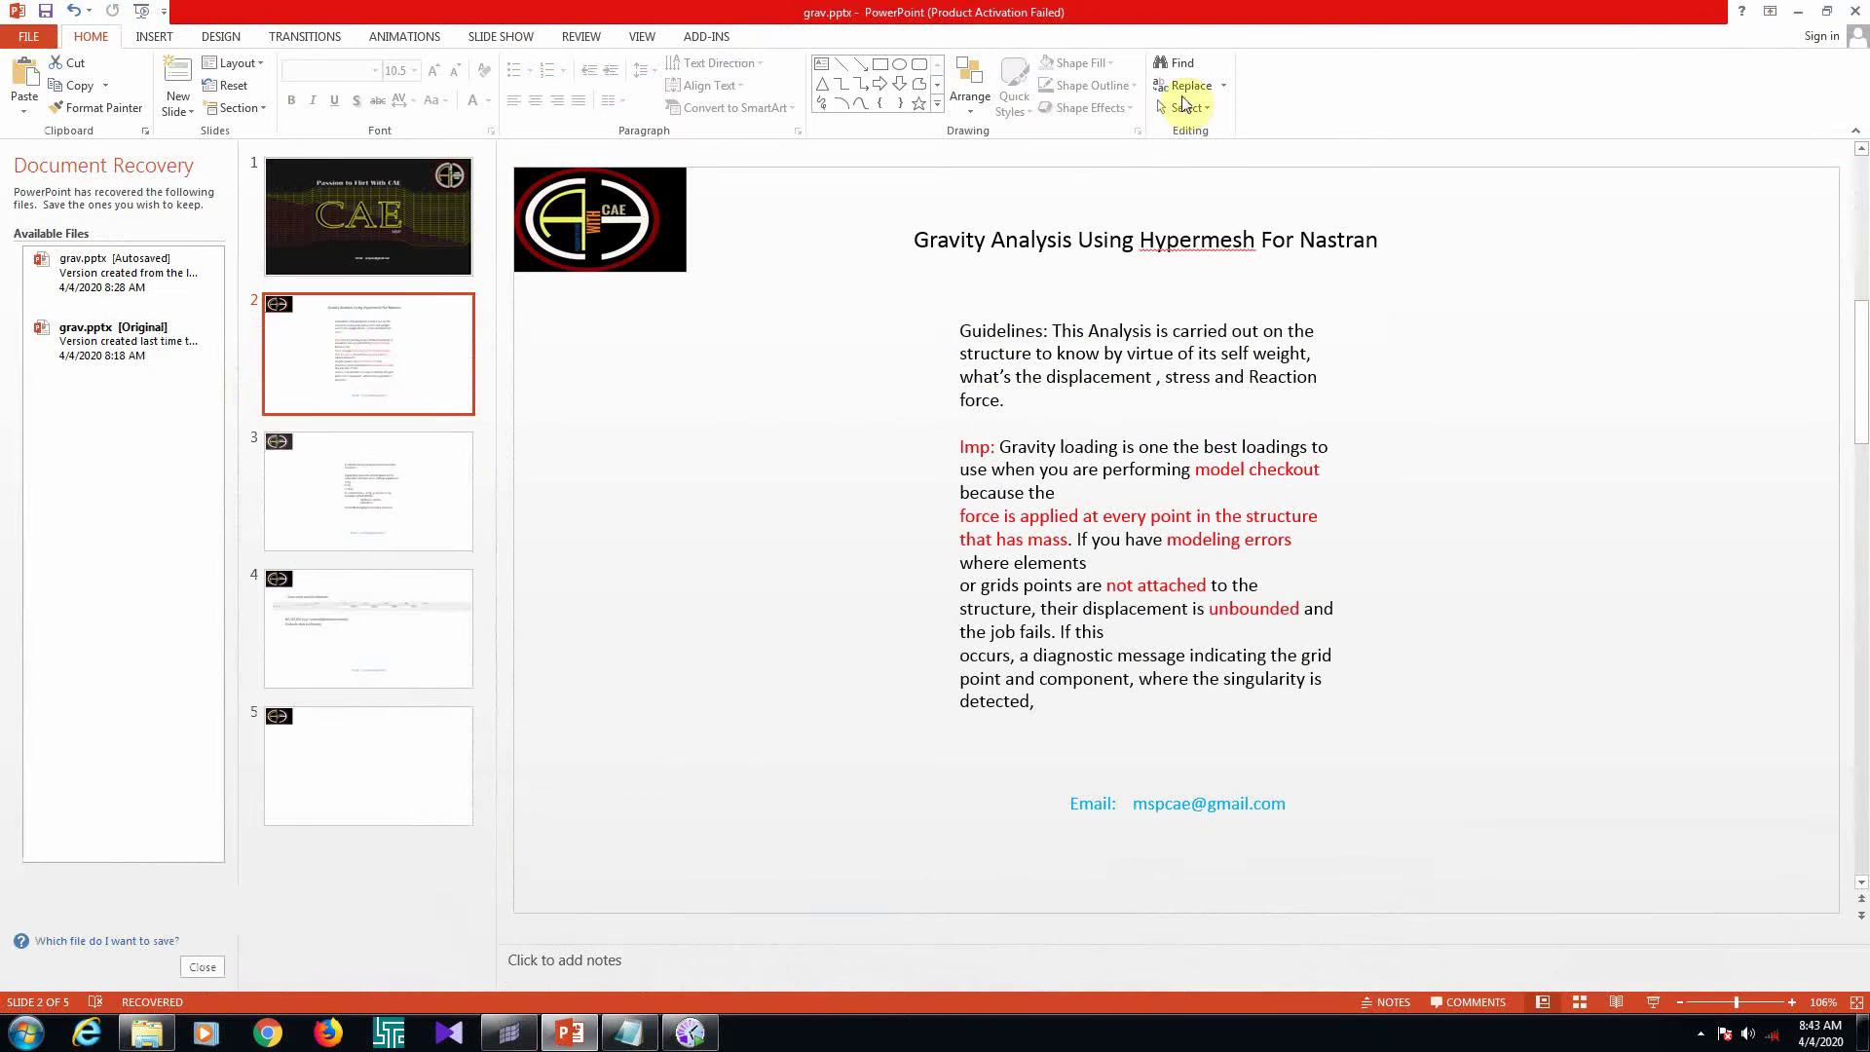
left_click(1797, 13)
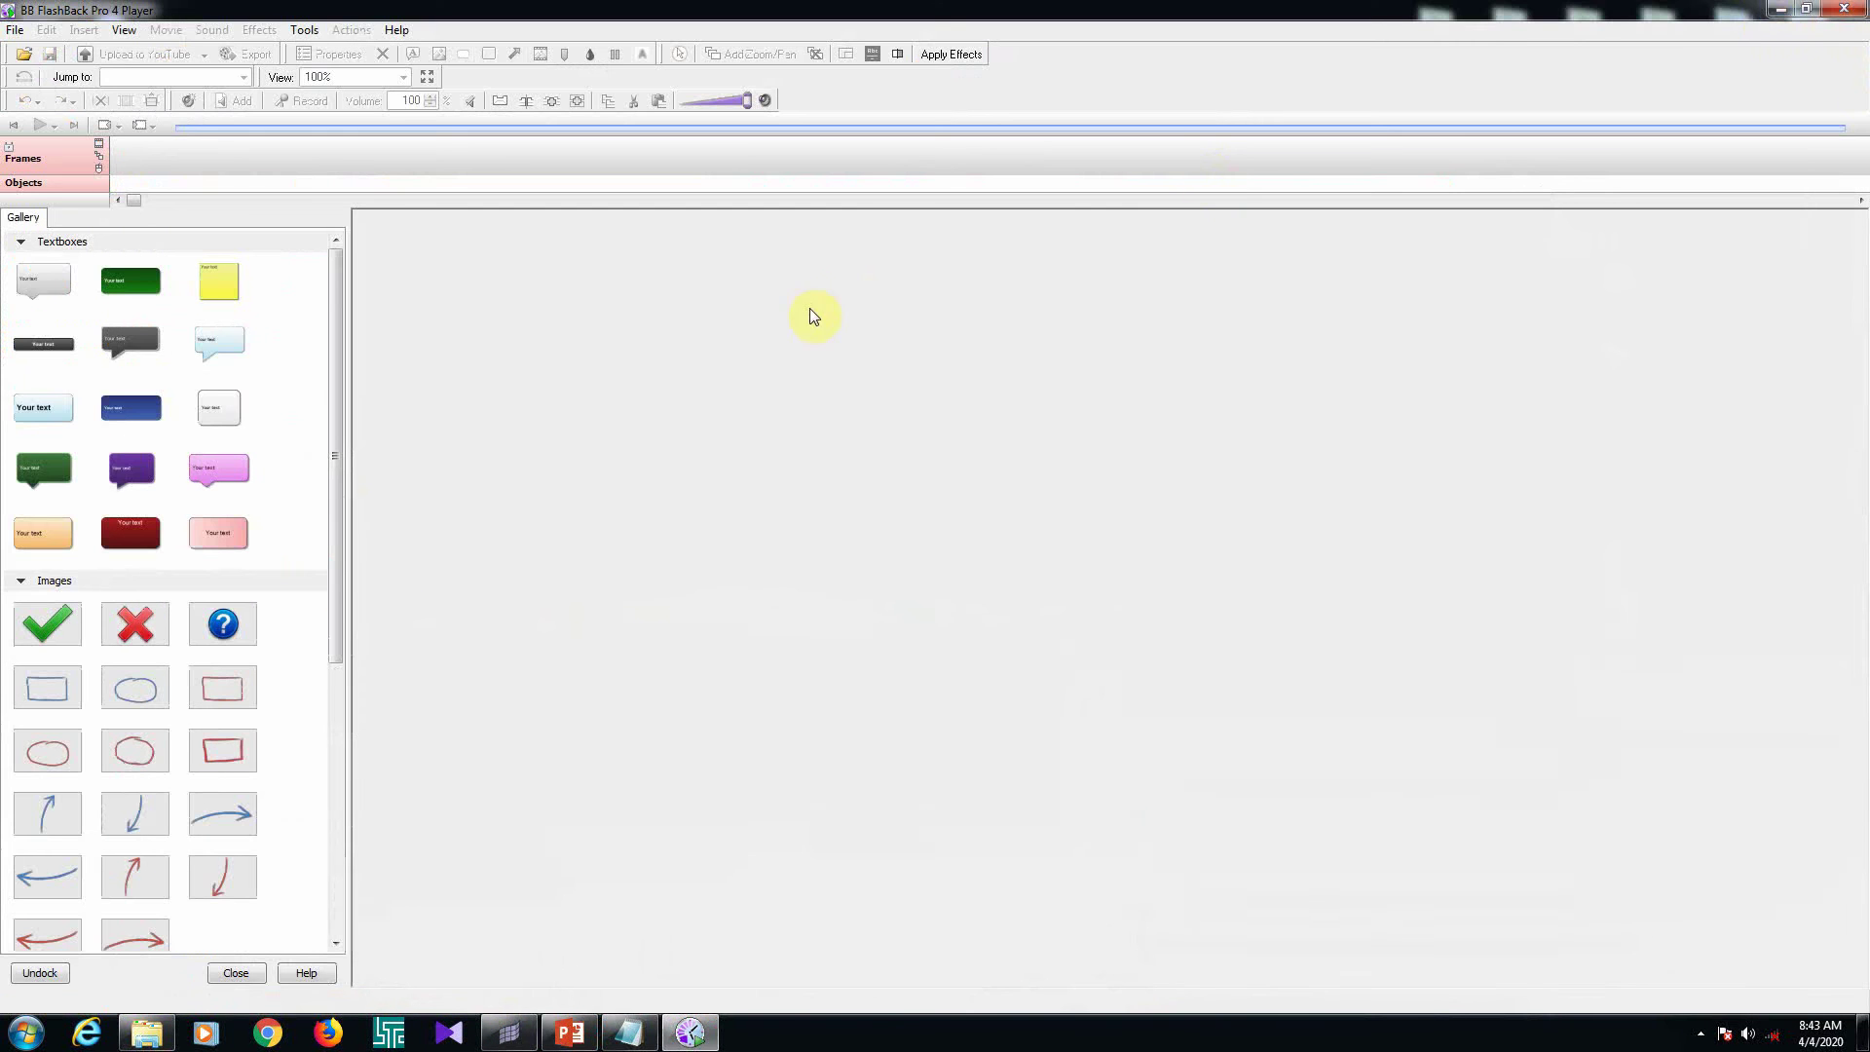
left_click(1778, 14)
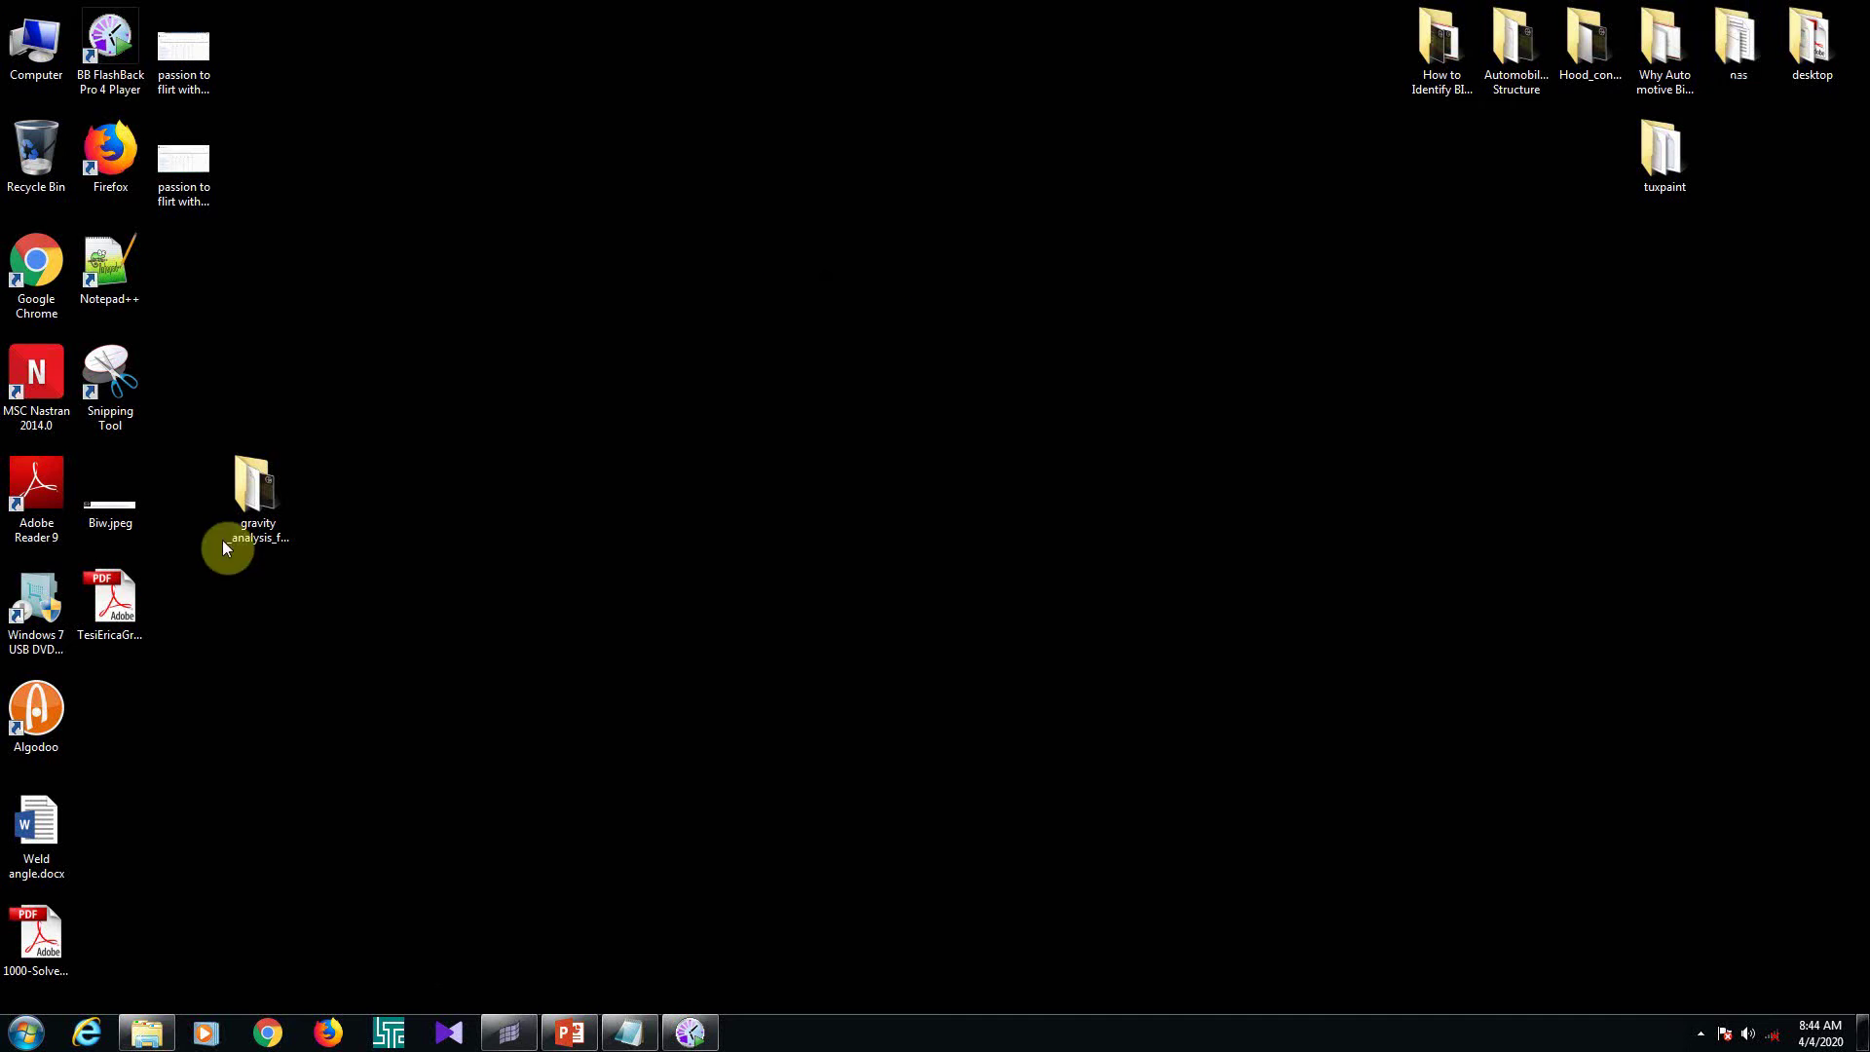
double_click(250, 509)
left_click(379, 130)
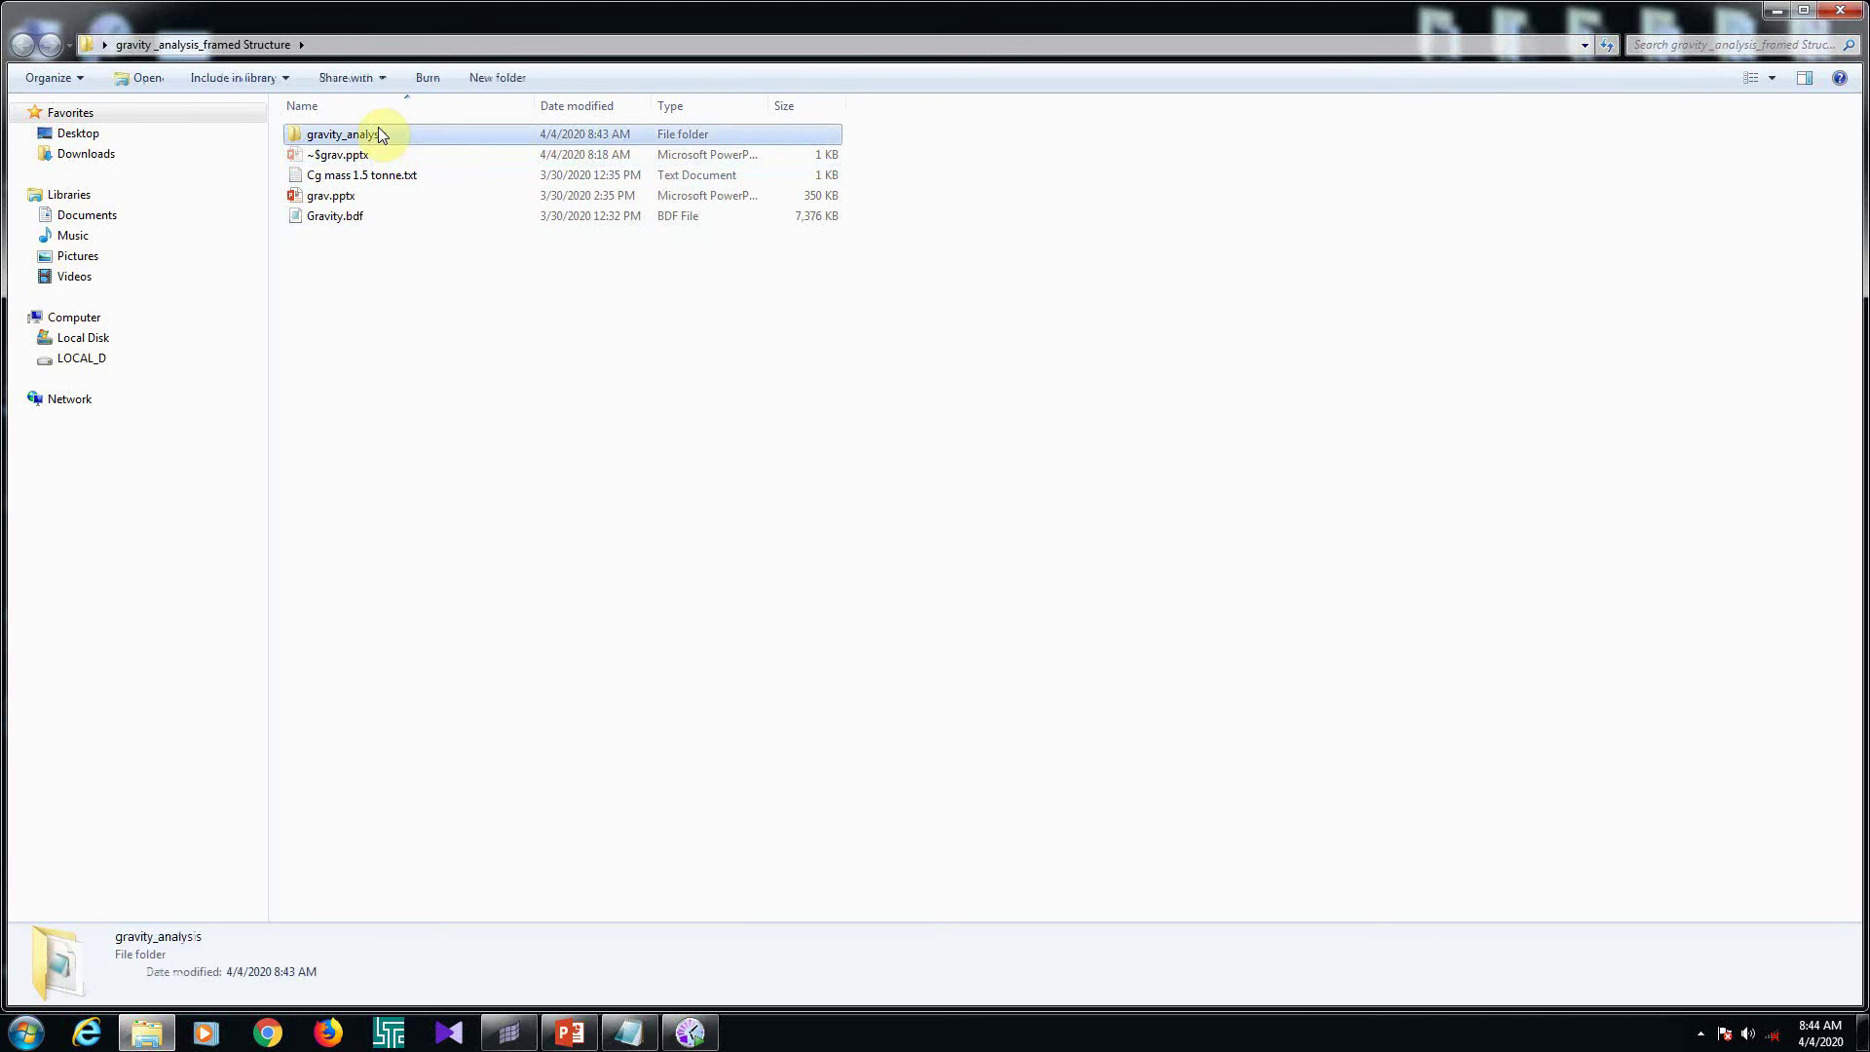
double_click(378, 134)
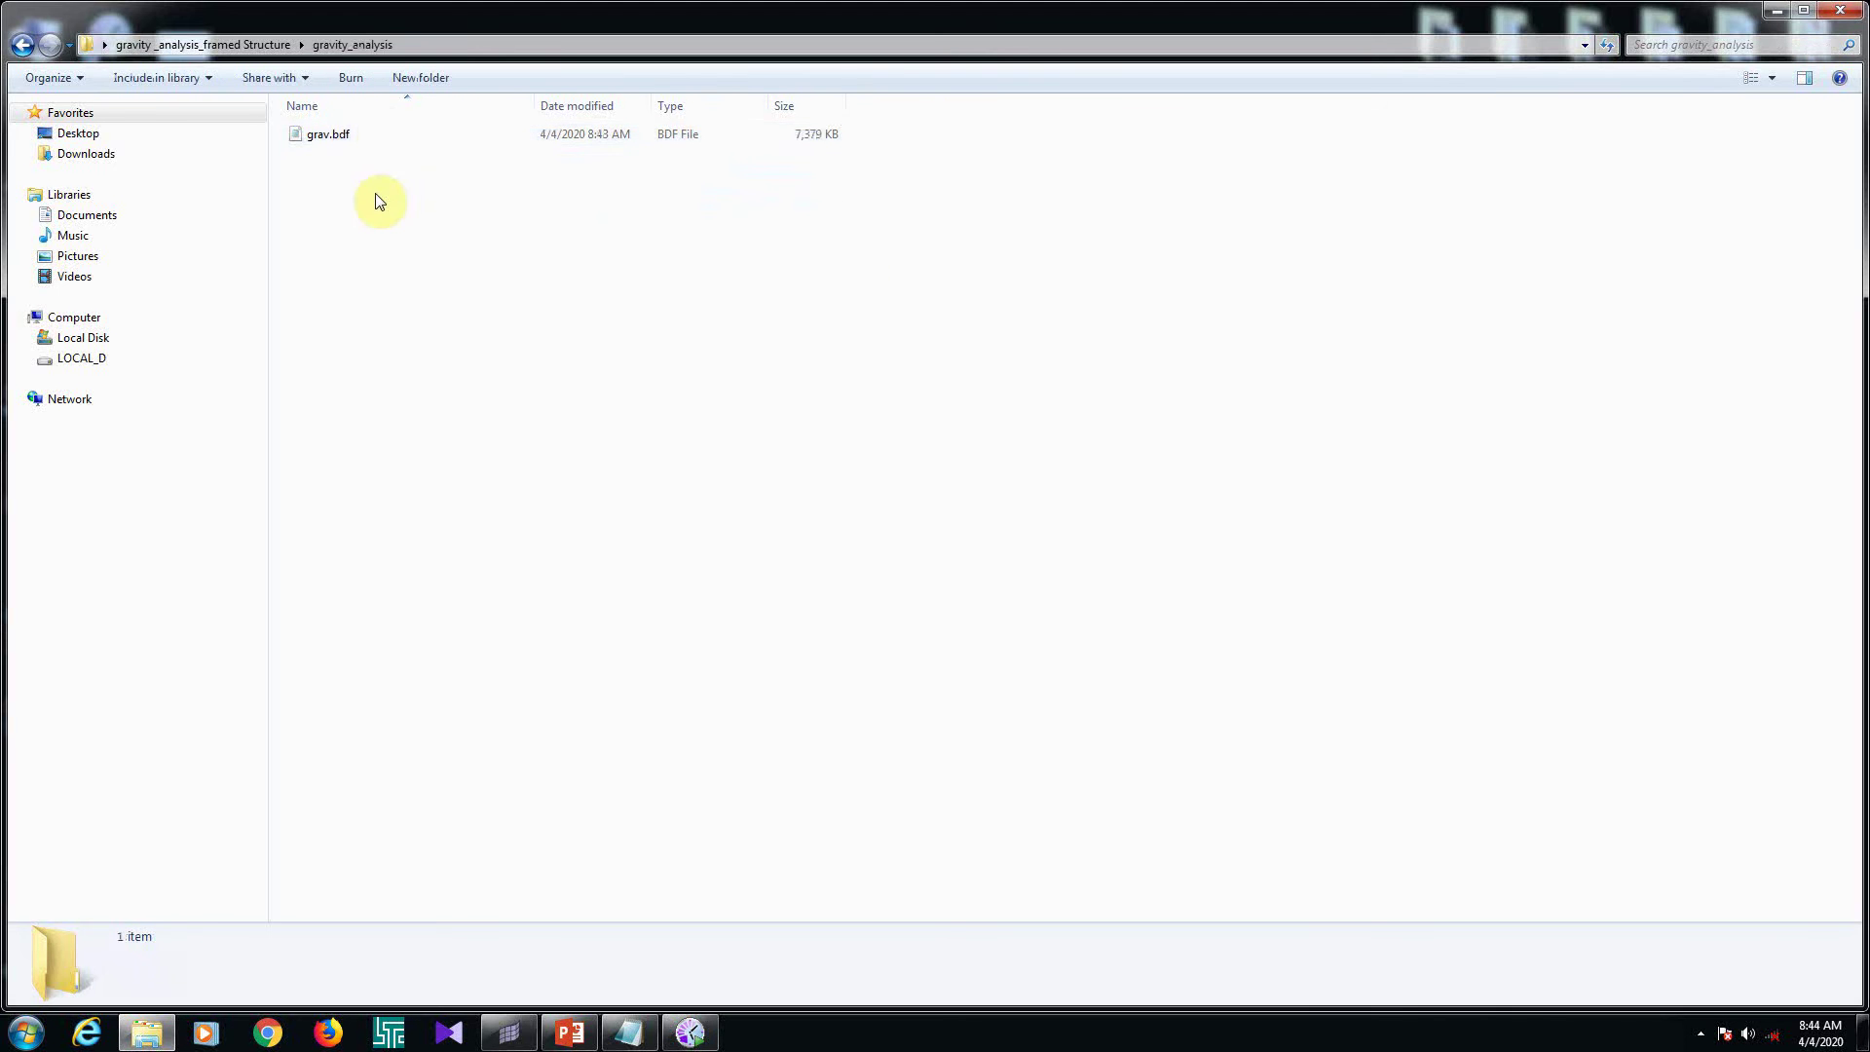
double_click(359, 137)
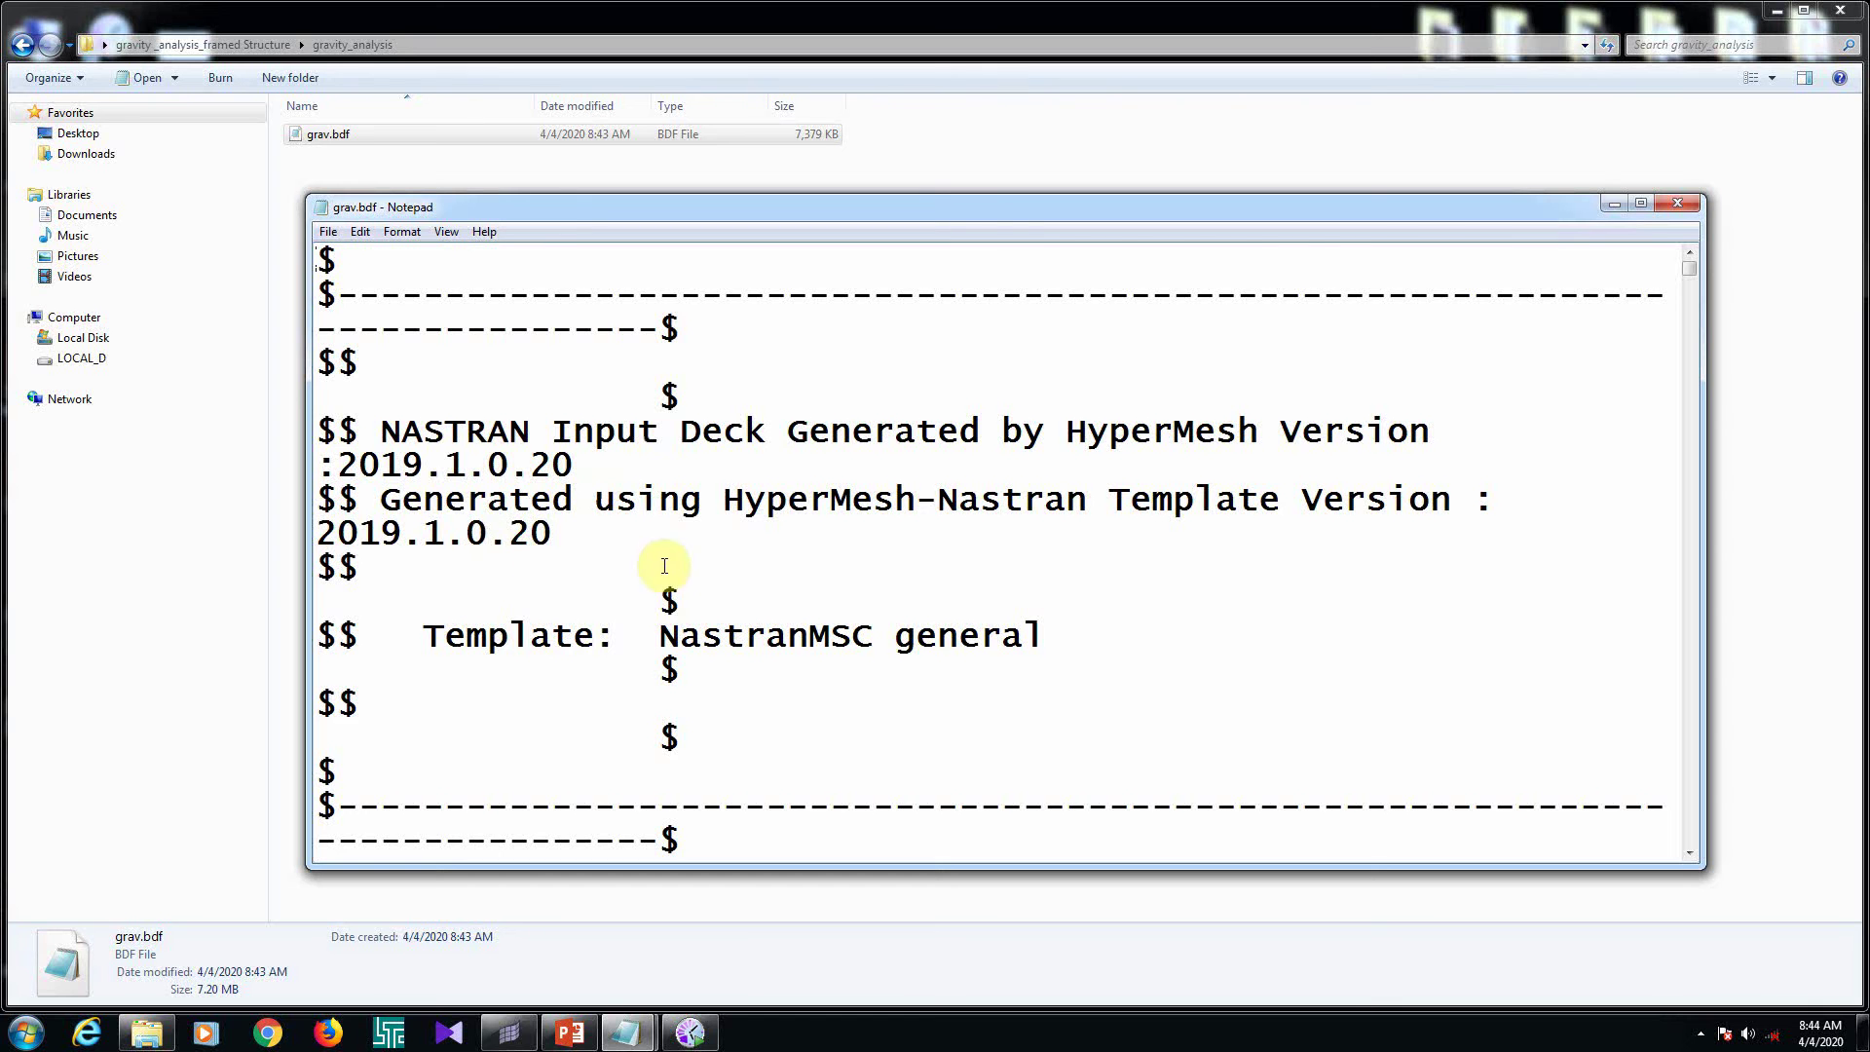
Examine the executive control section of the exported deck, highlighting the SOL 101 and CEND lines
scroll(721, 581, "down", 5)
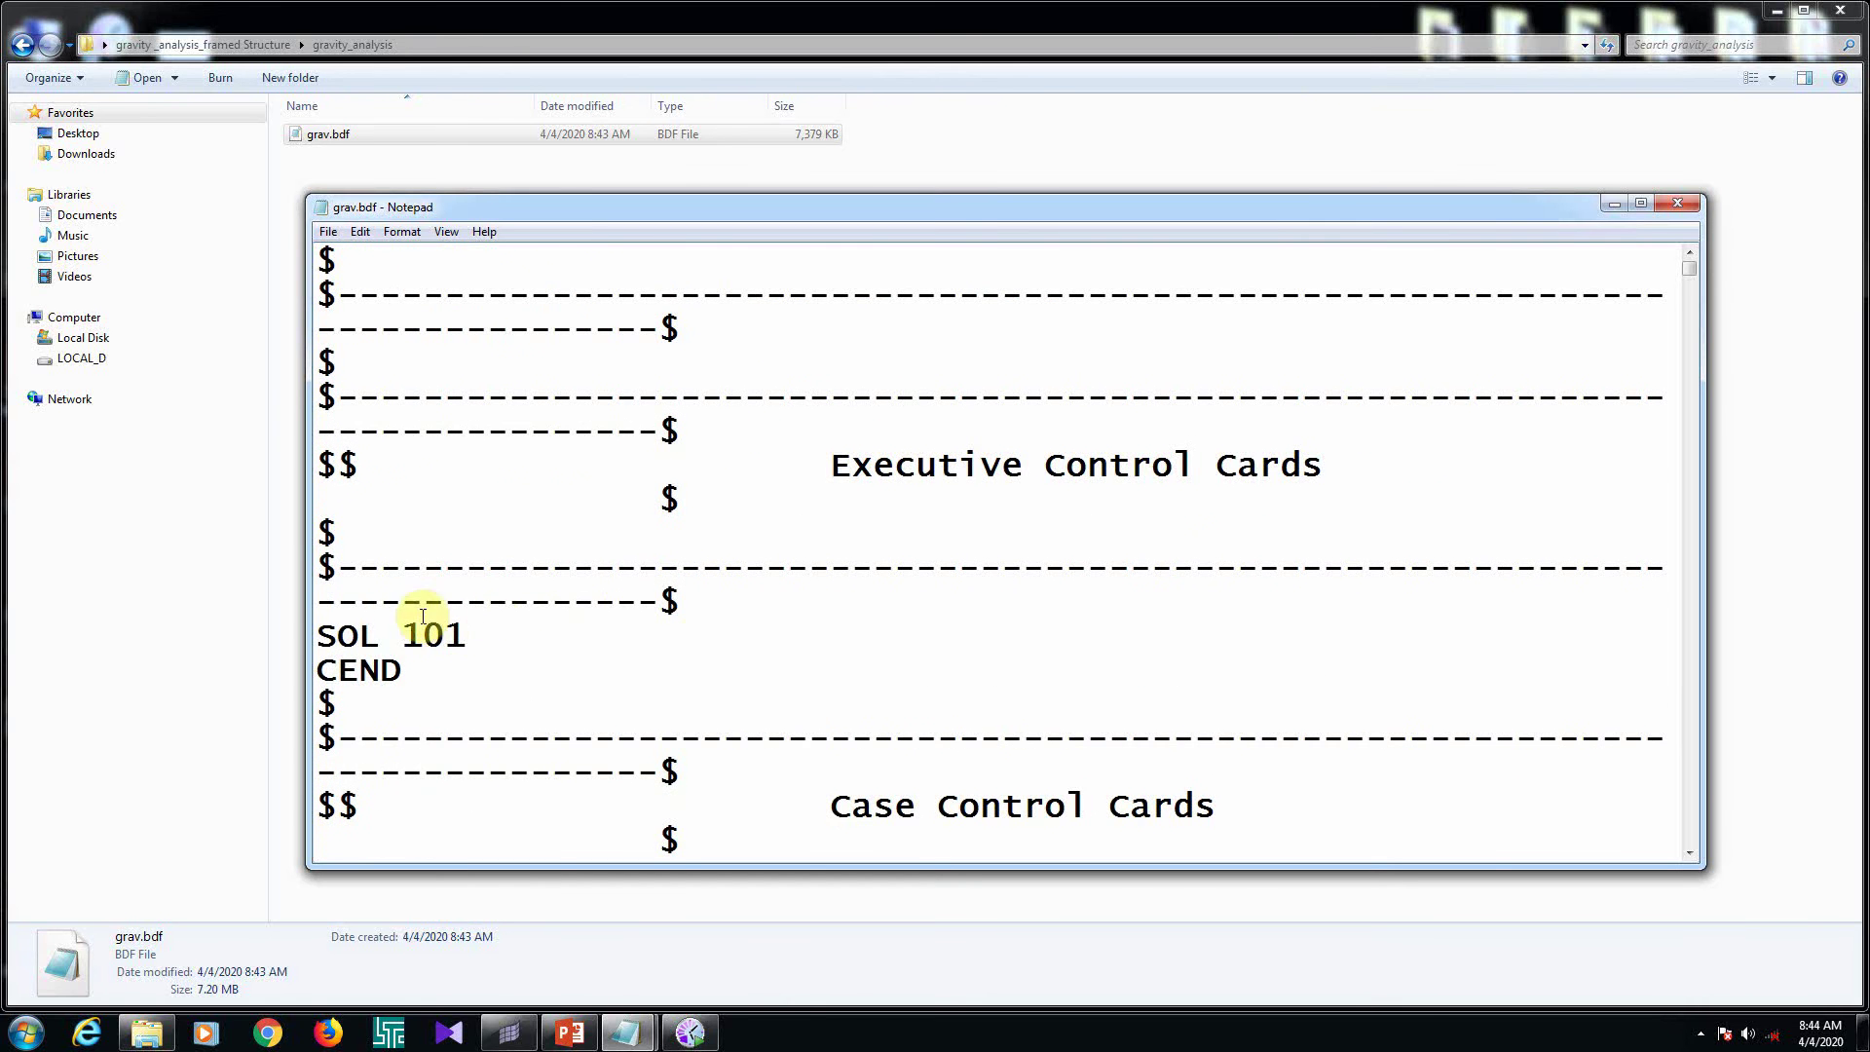
scroll(829, 595, "down", 1)
left_click_drag(488, 534, 320, 540)
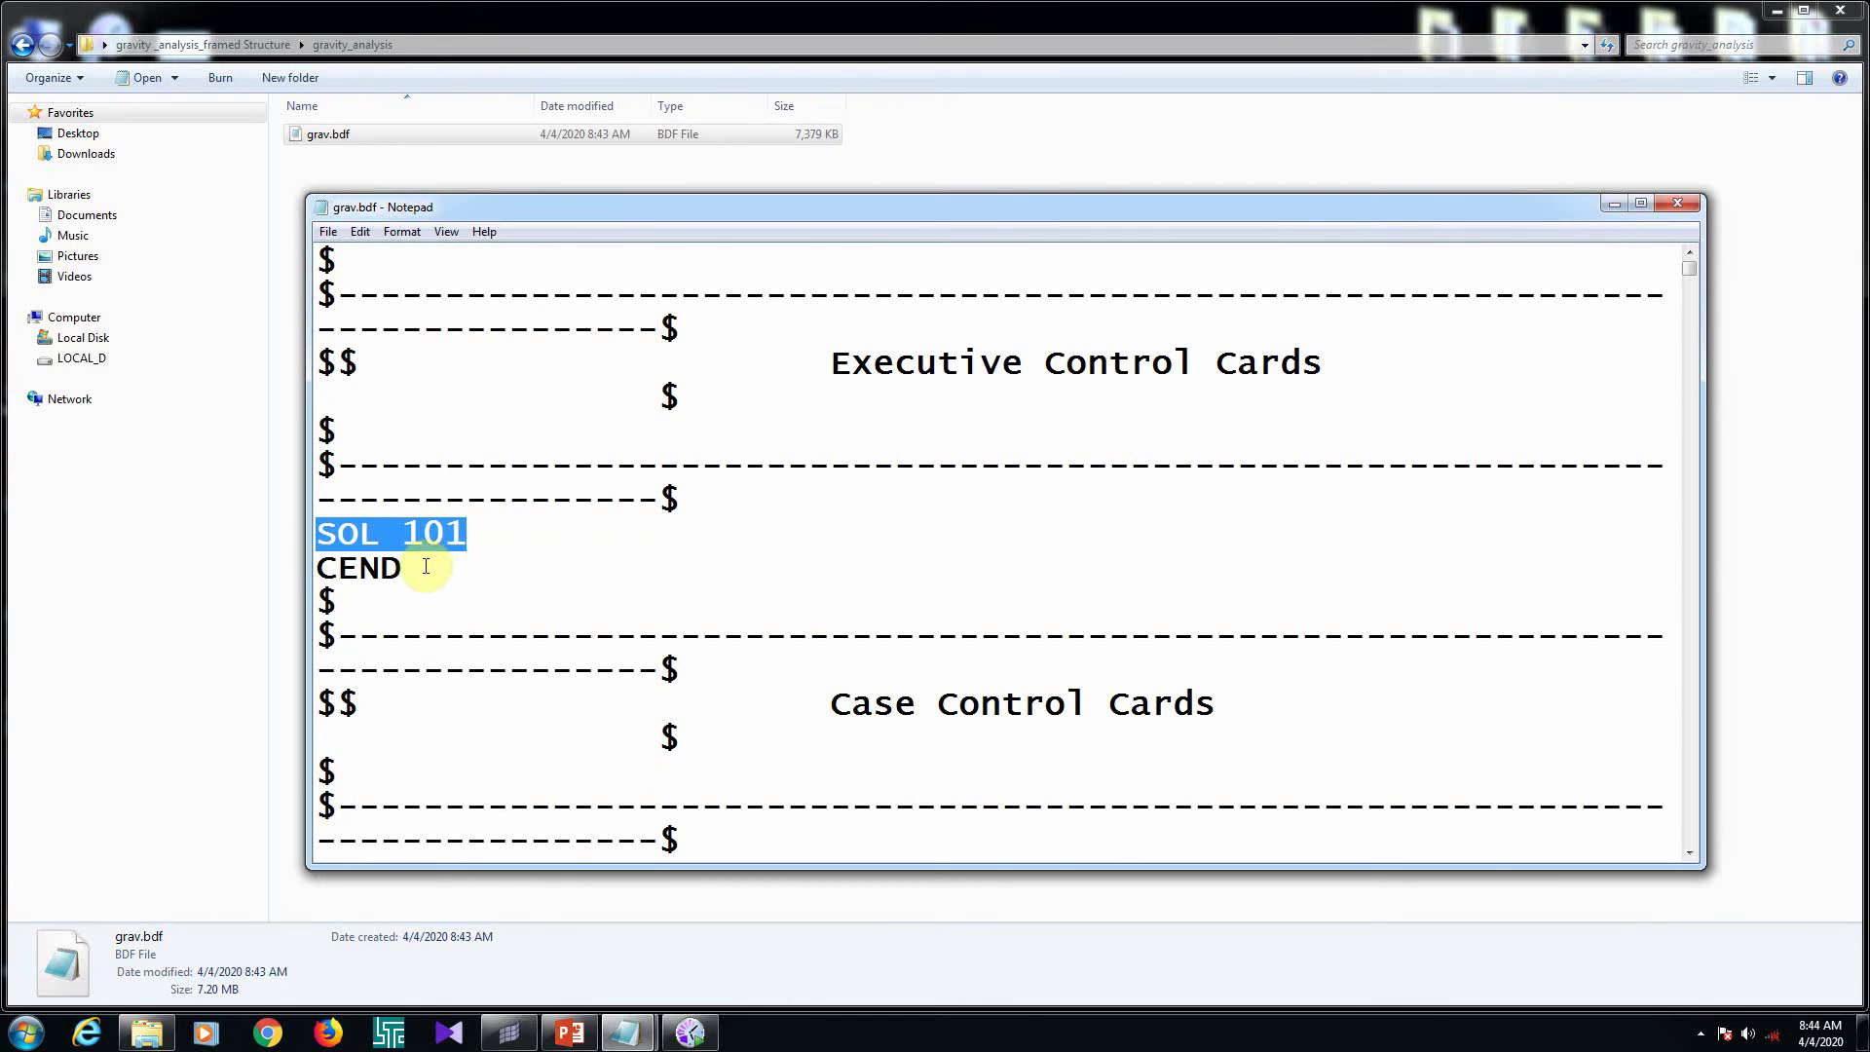
scroll(526, 576, "down", 2)
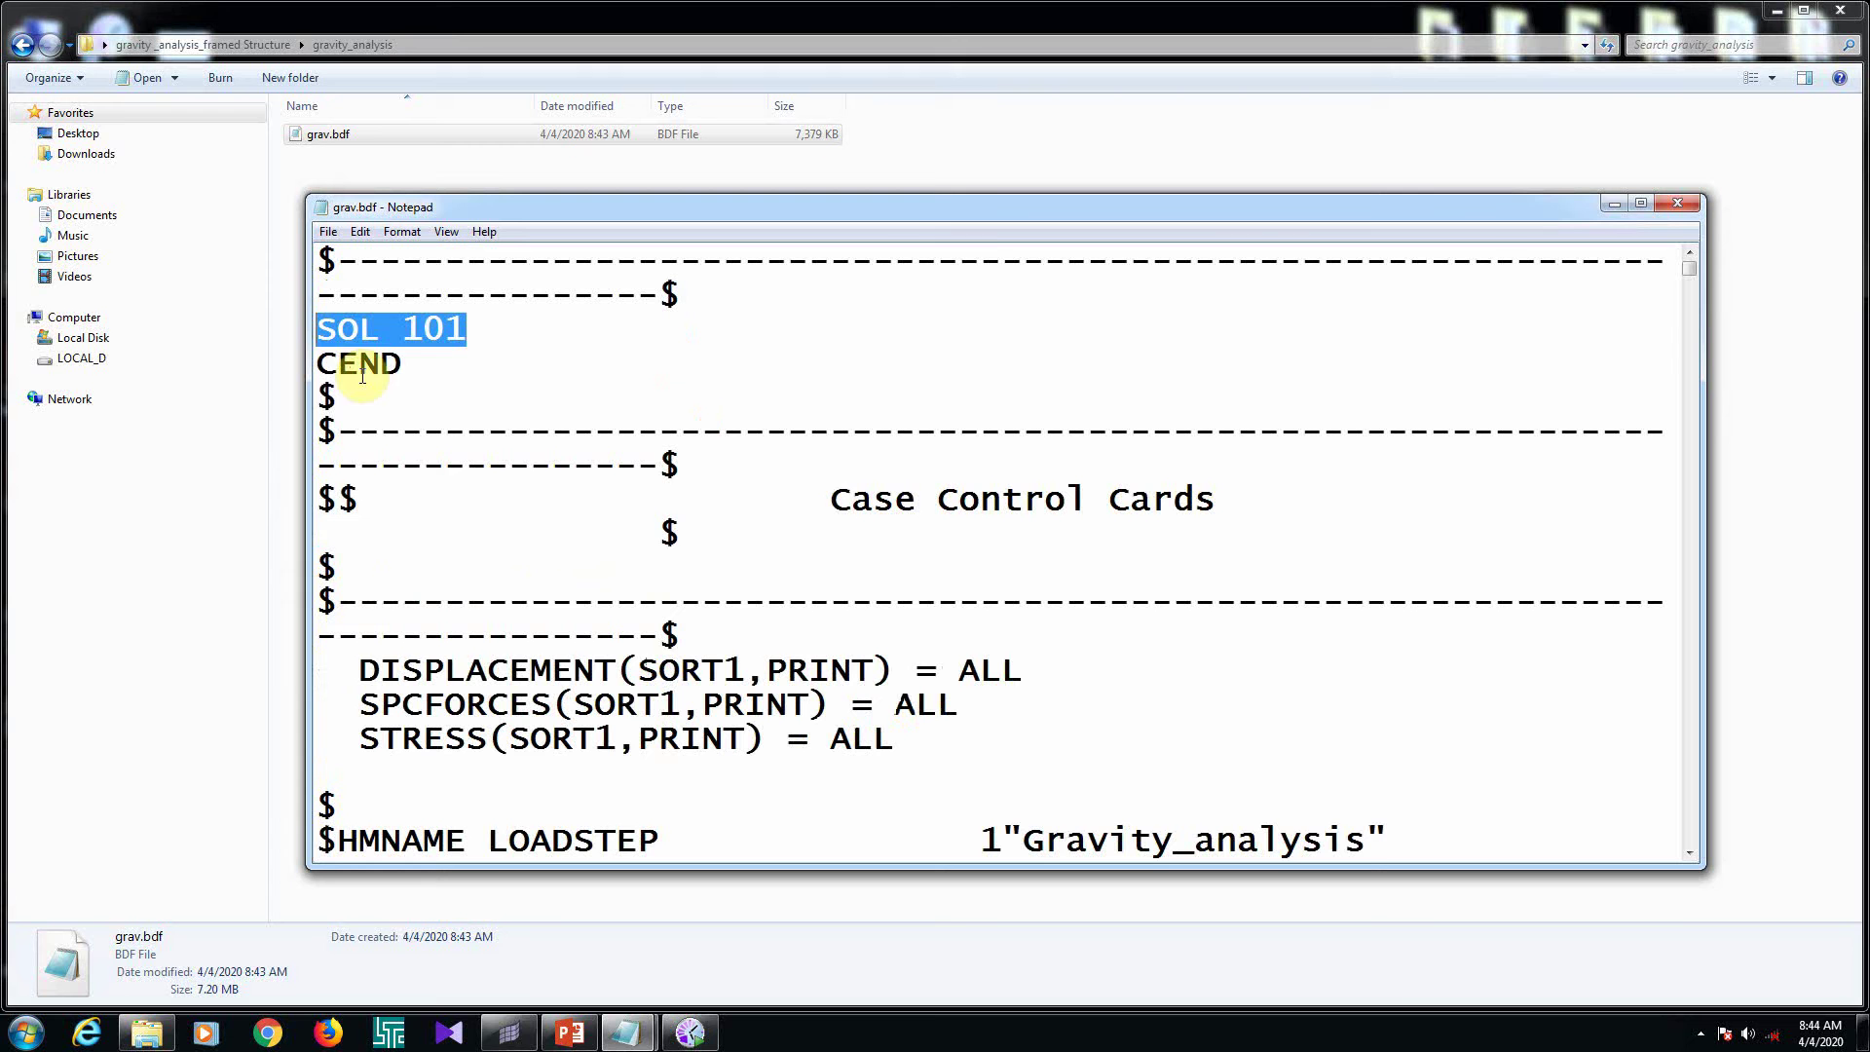
left_click(414, 362)
double_click(336, 362)
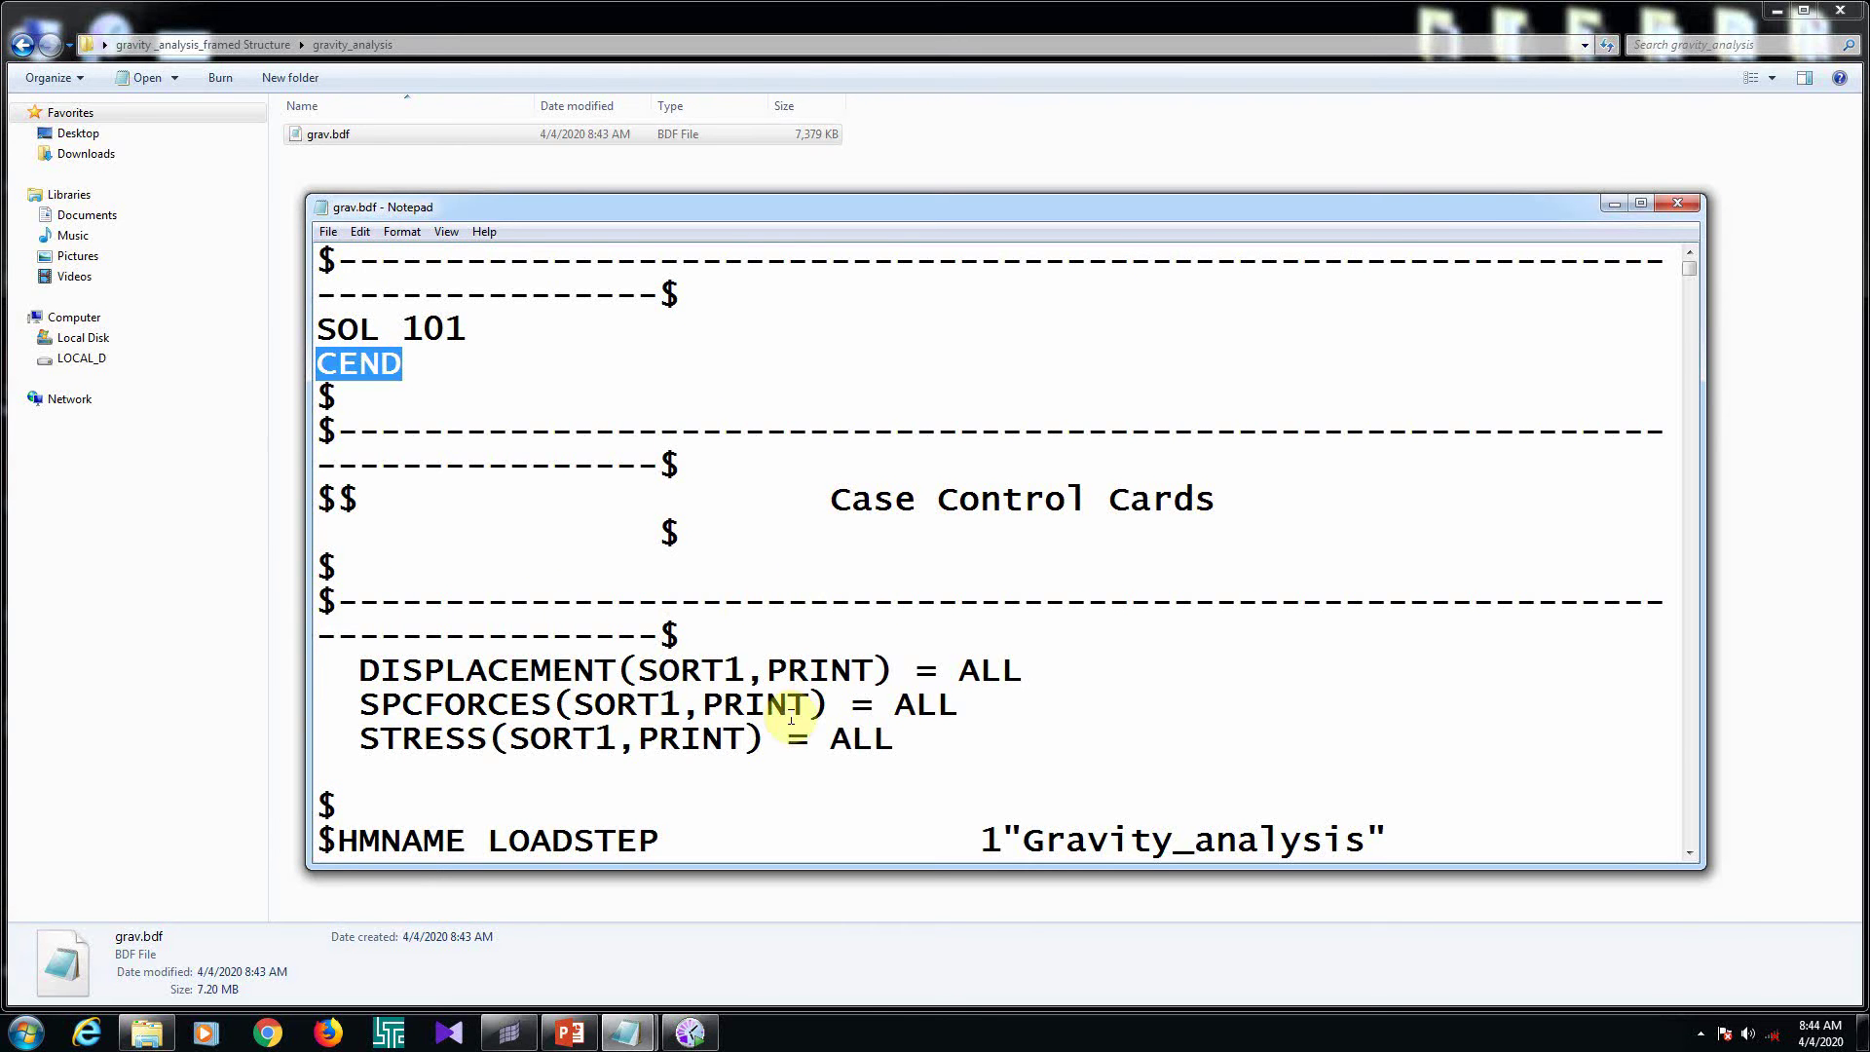
Review the output requests and the Gravity_analysis subcase in the case control cards of grav.bdf
scroll(723, 678, "down", 1)
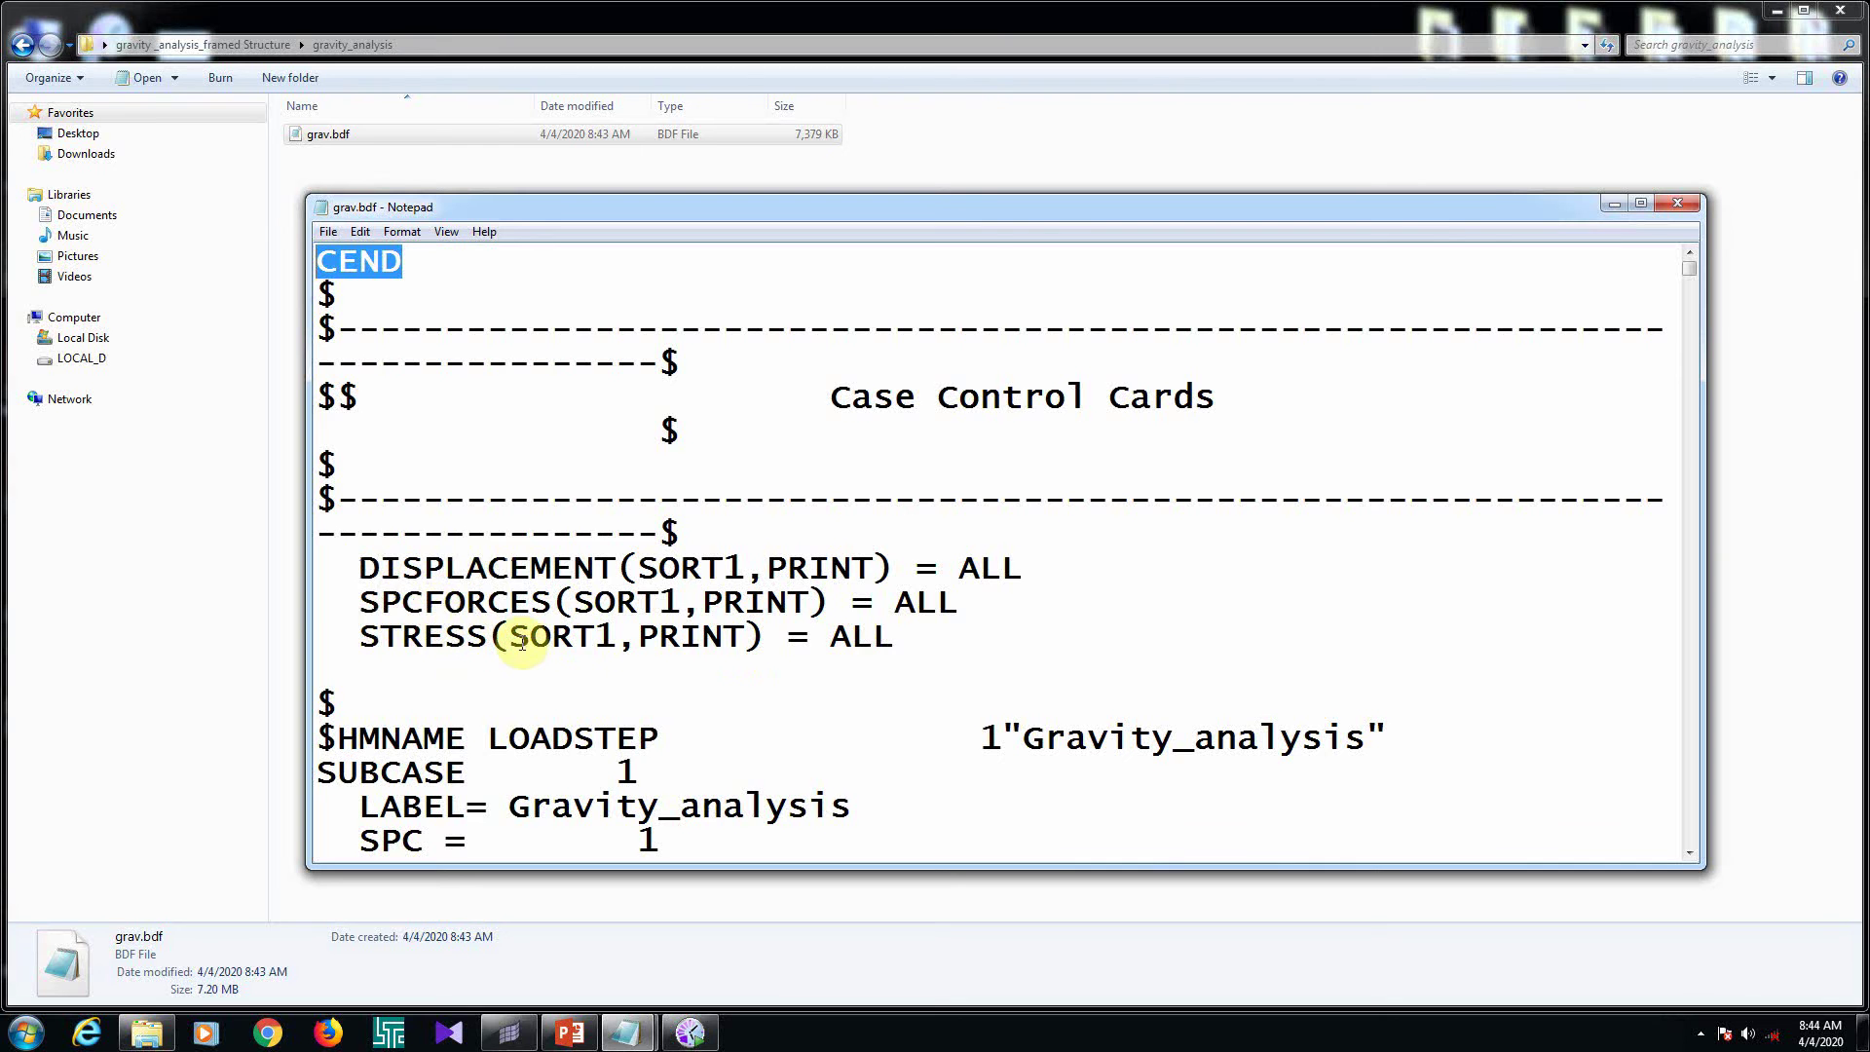
scroll(721, 651, "down", 2)
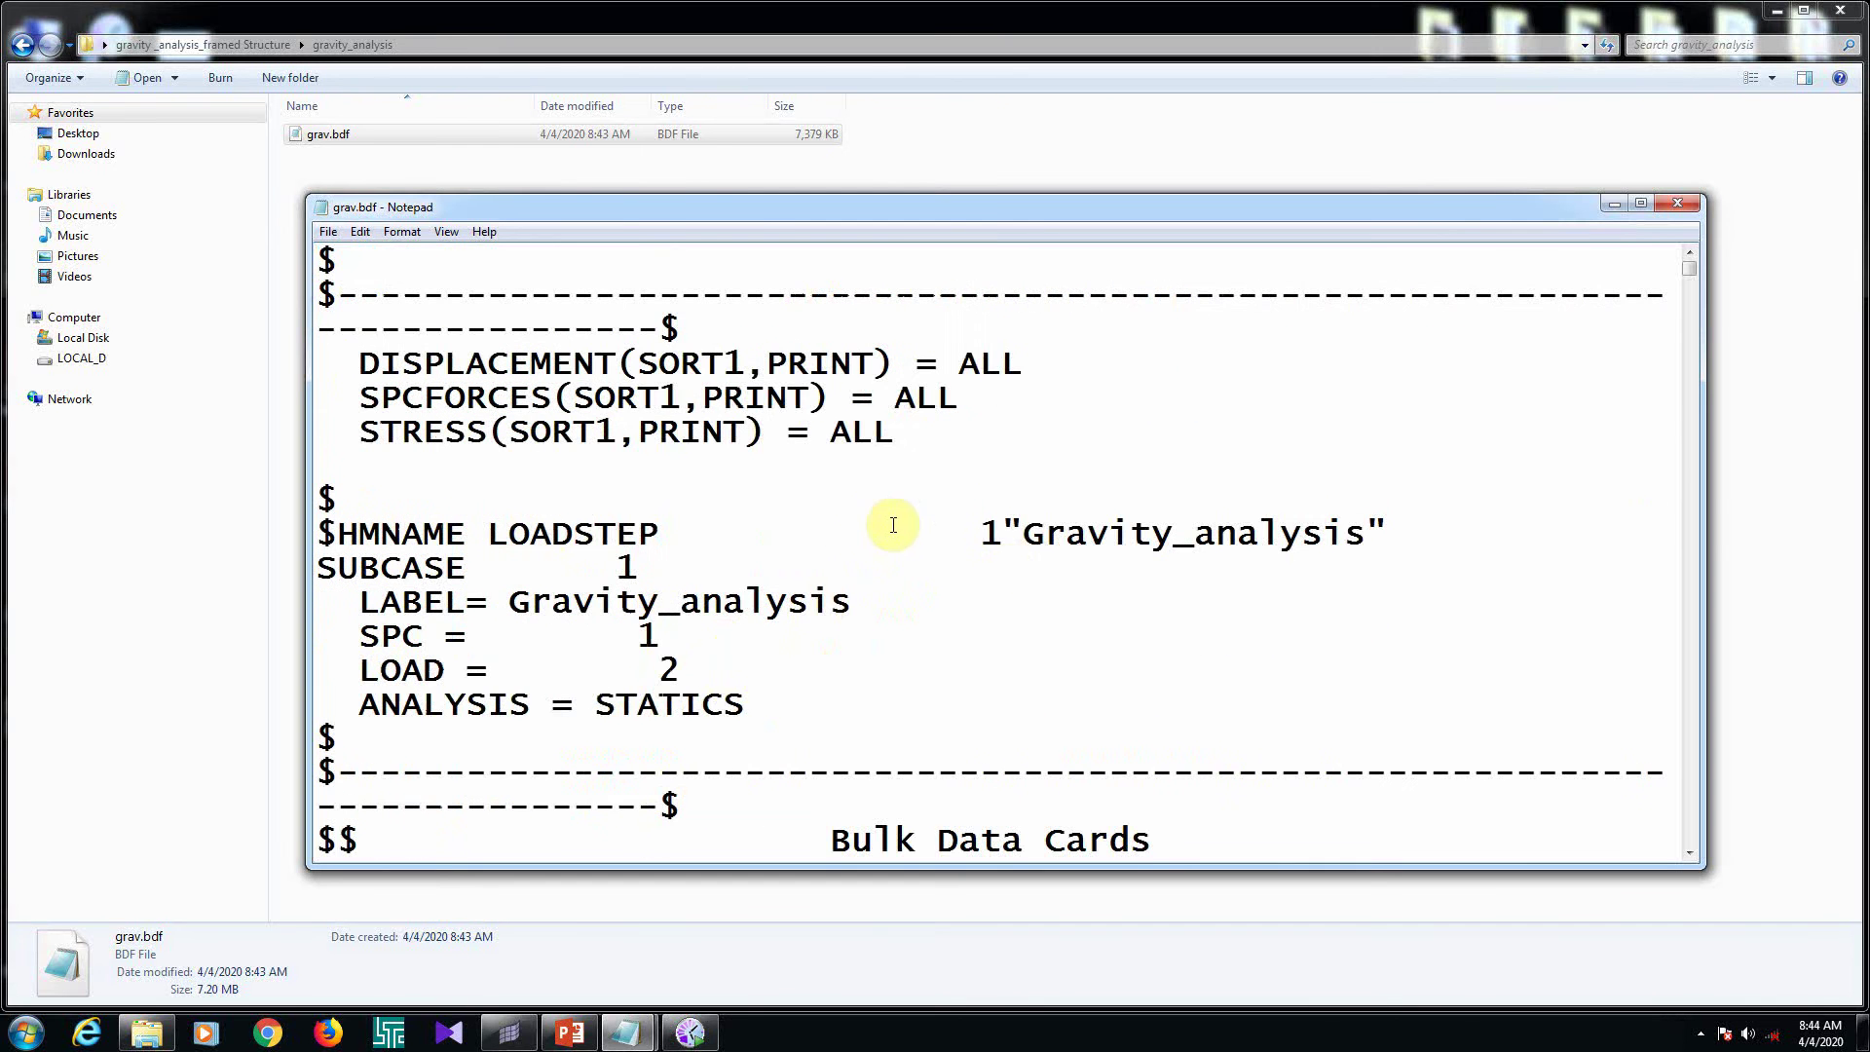
scroll(606, 639, "down", 1)
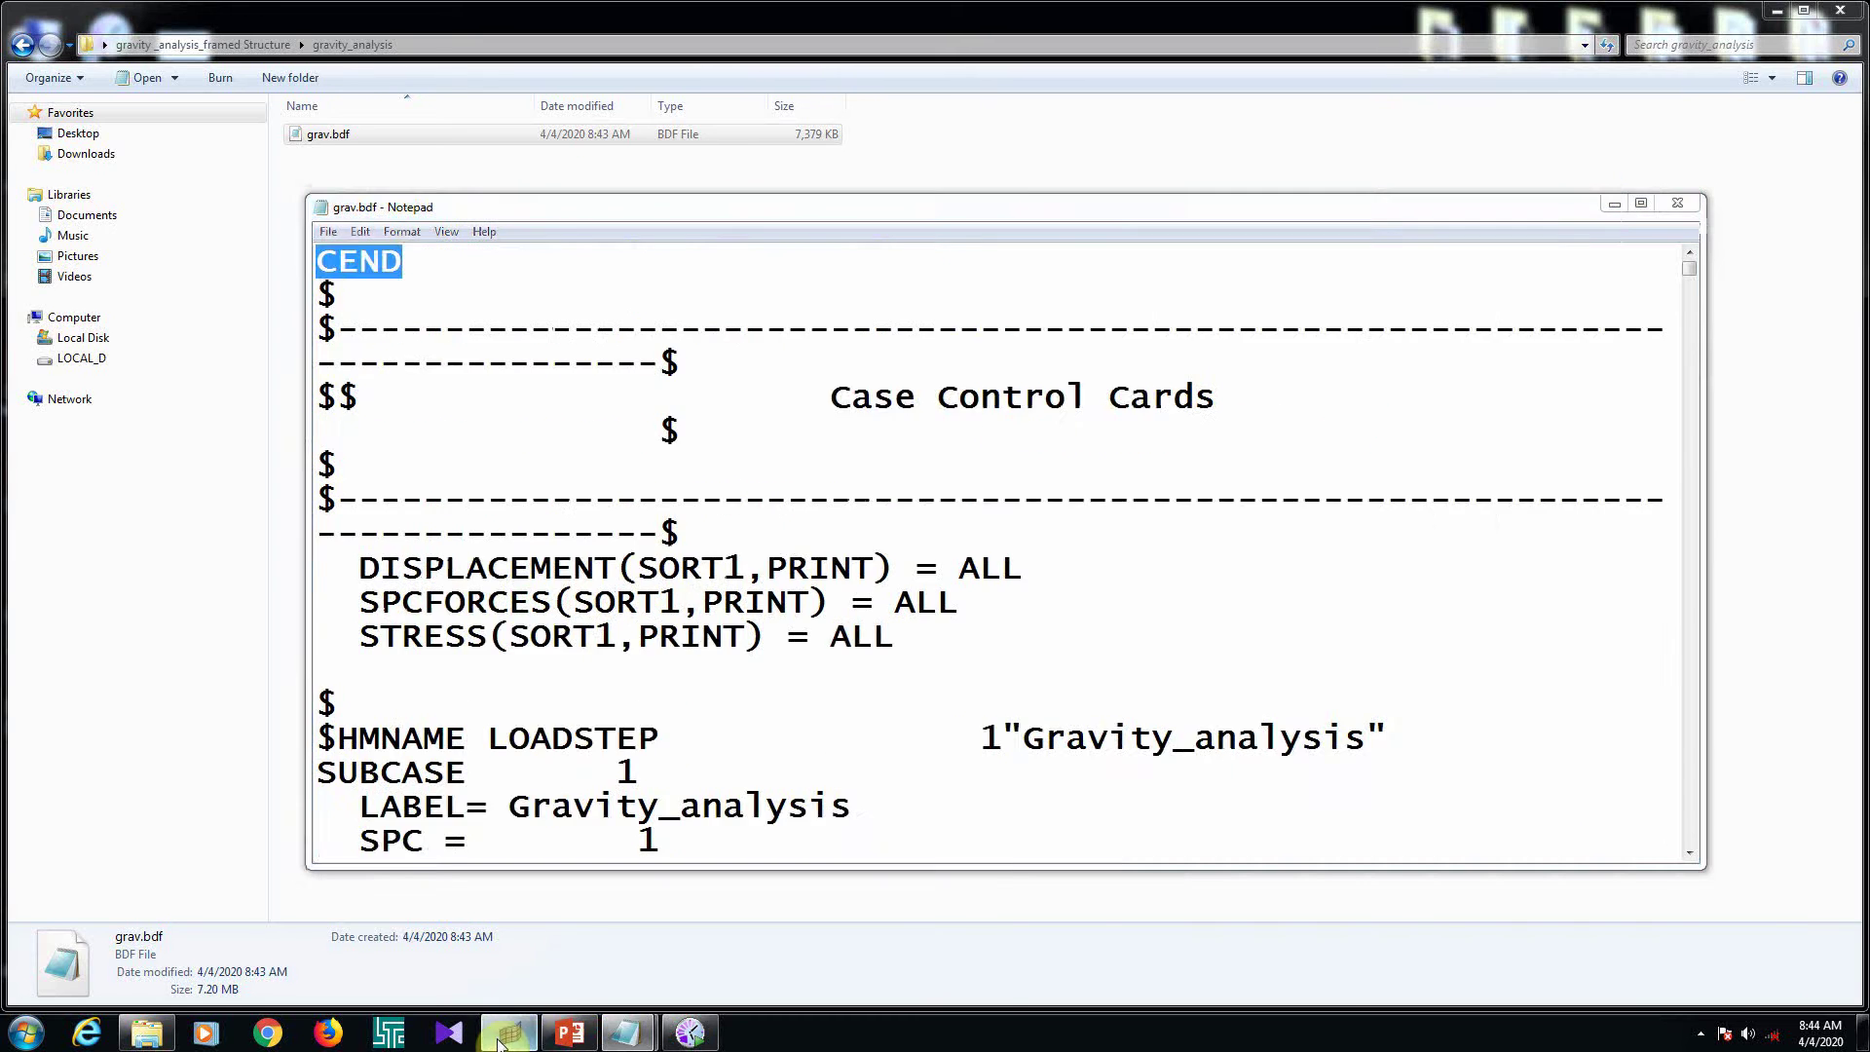
Switch to HyperMesh and check the IDs of the cons and Grav load collectors, then return to the grav.bdf file
left_click(508, 1030)
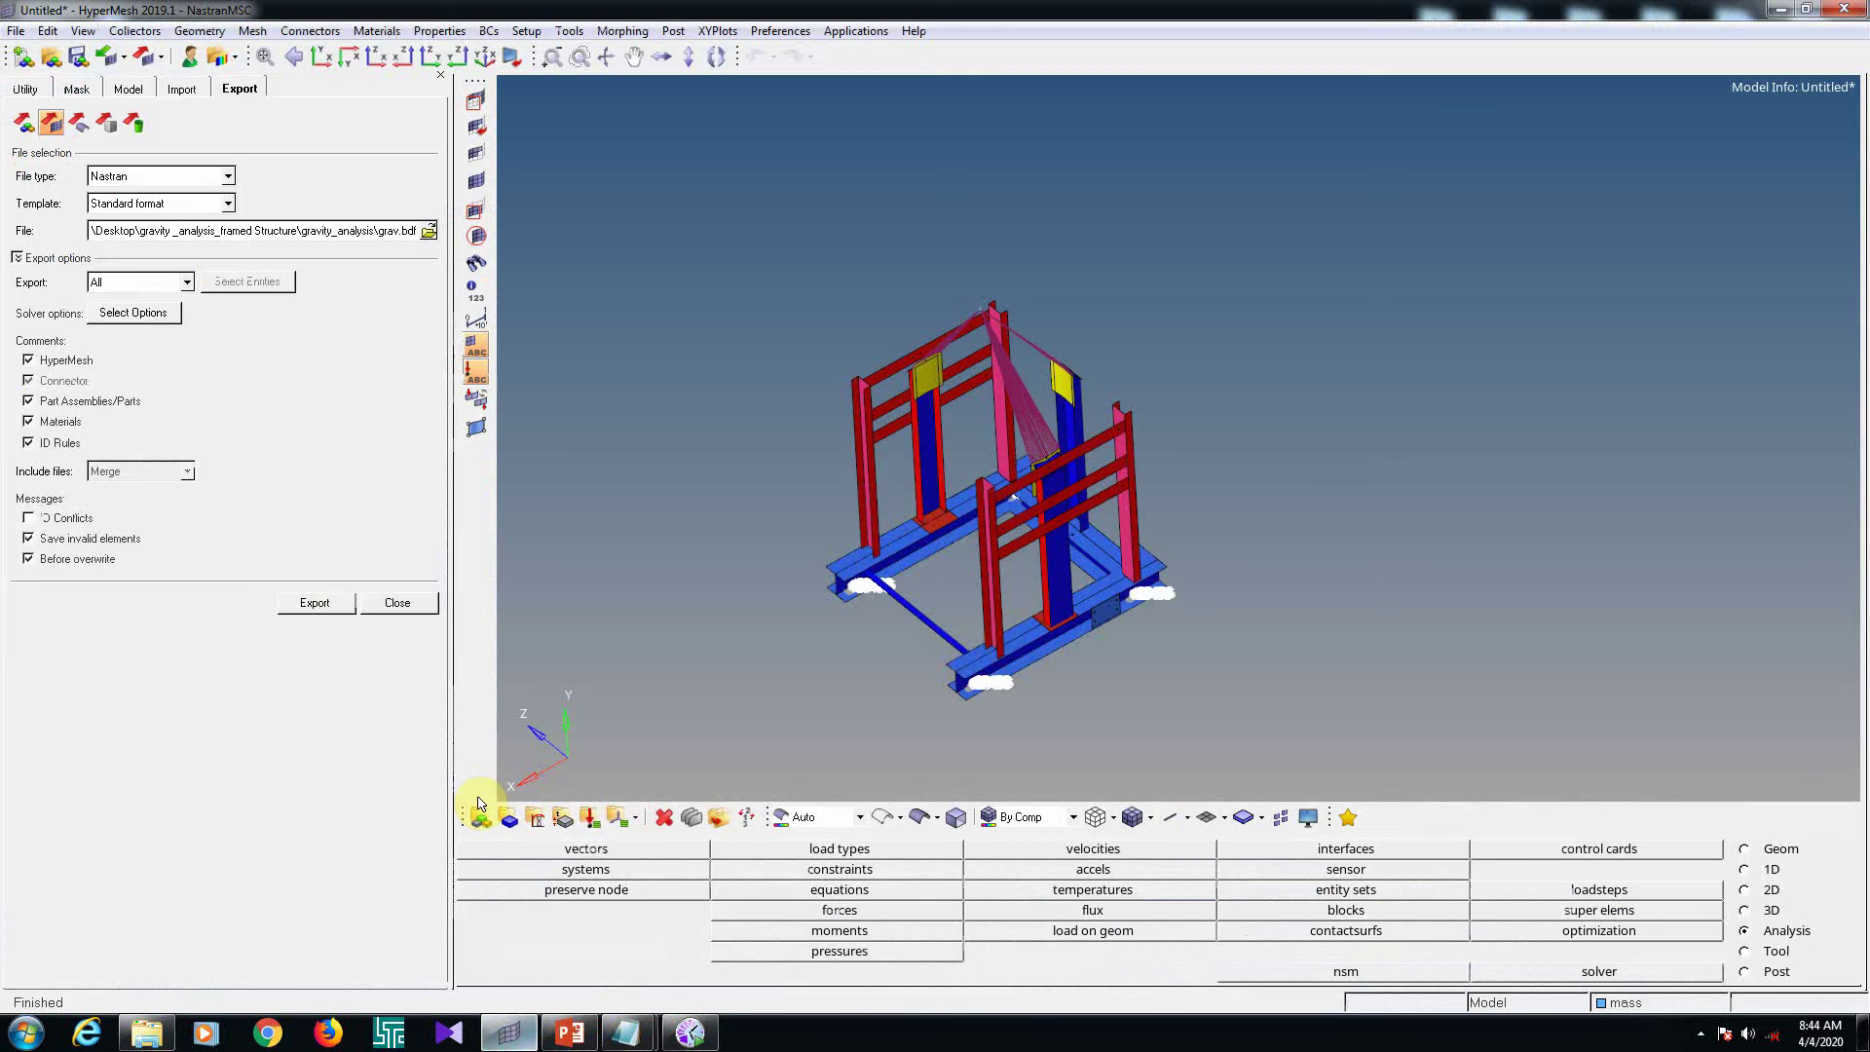
left_click(128, 89)
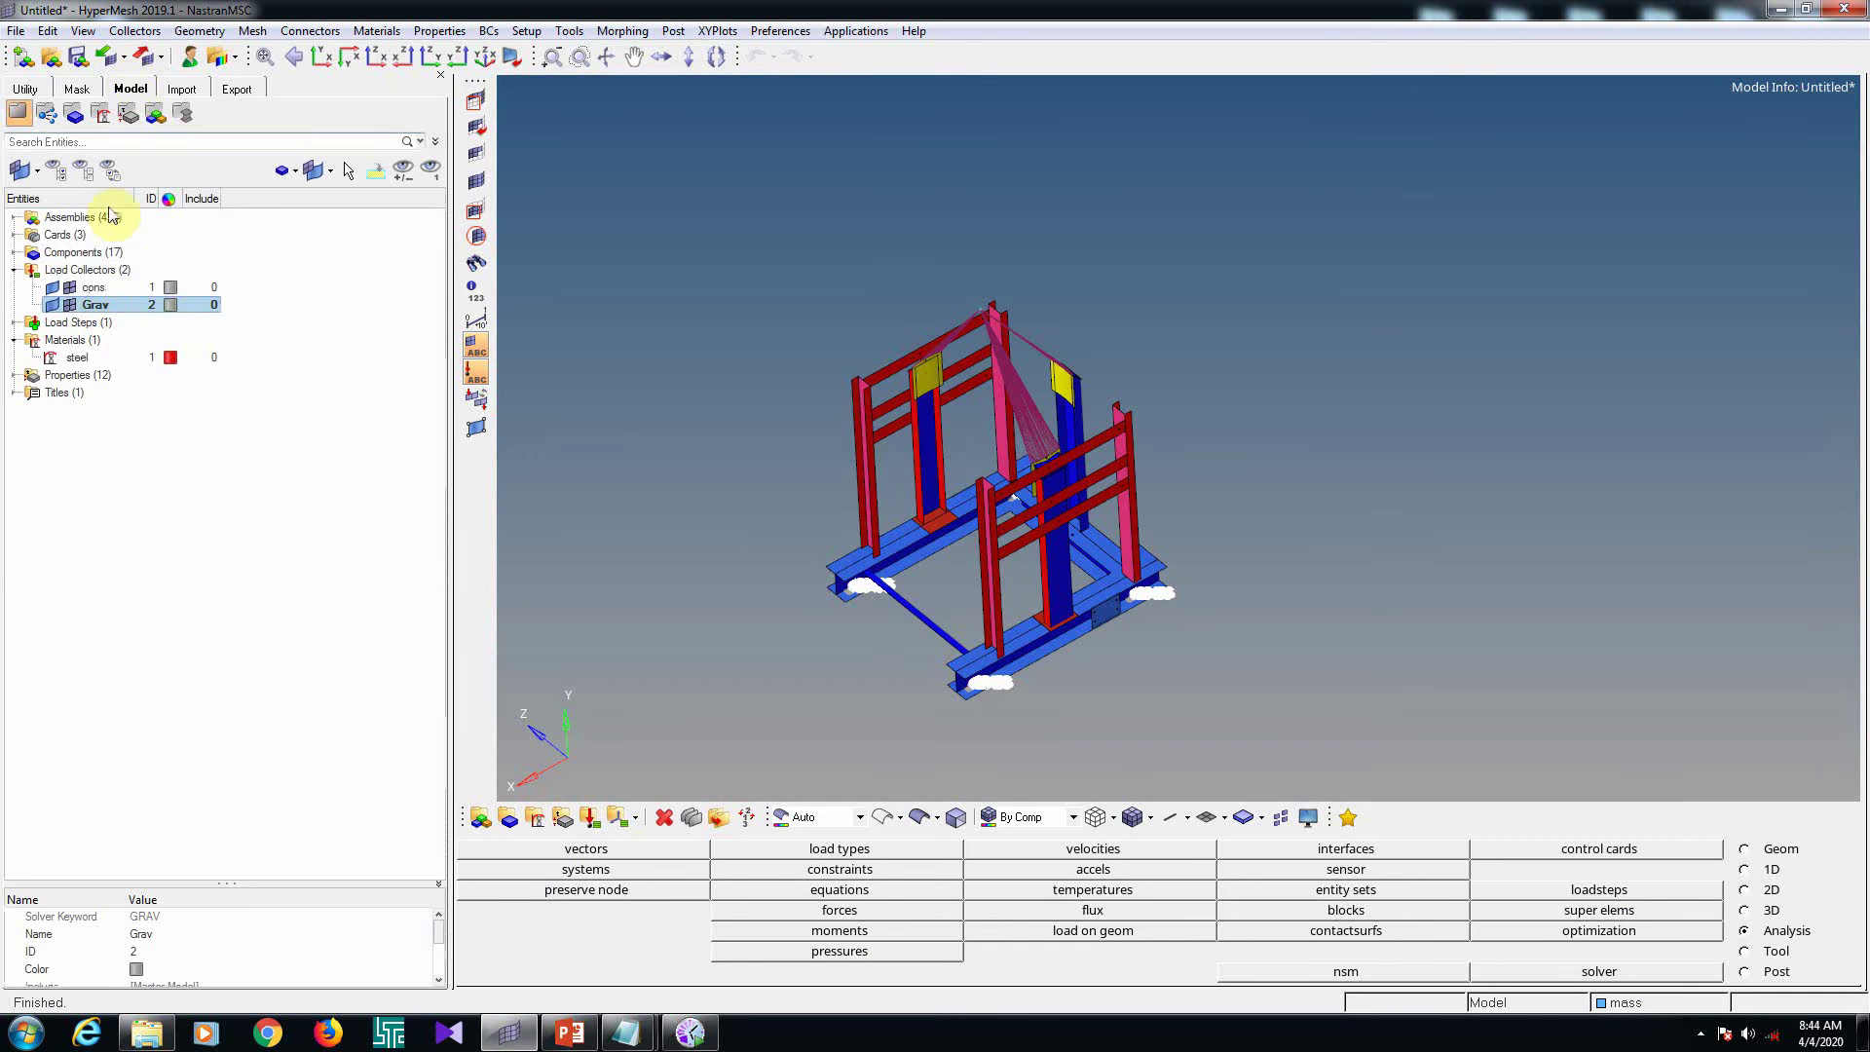
left_click(152, 289, "ctrl")
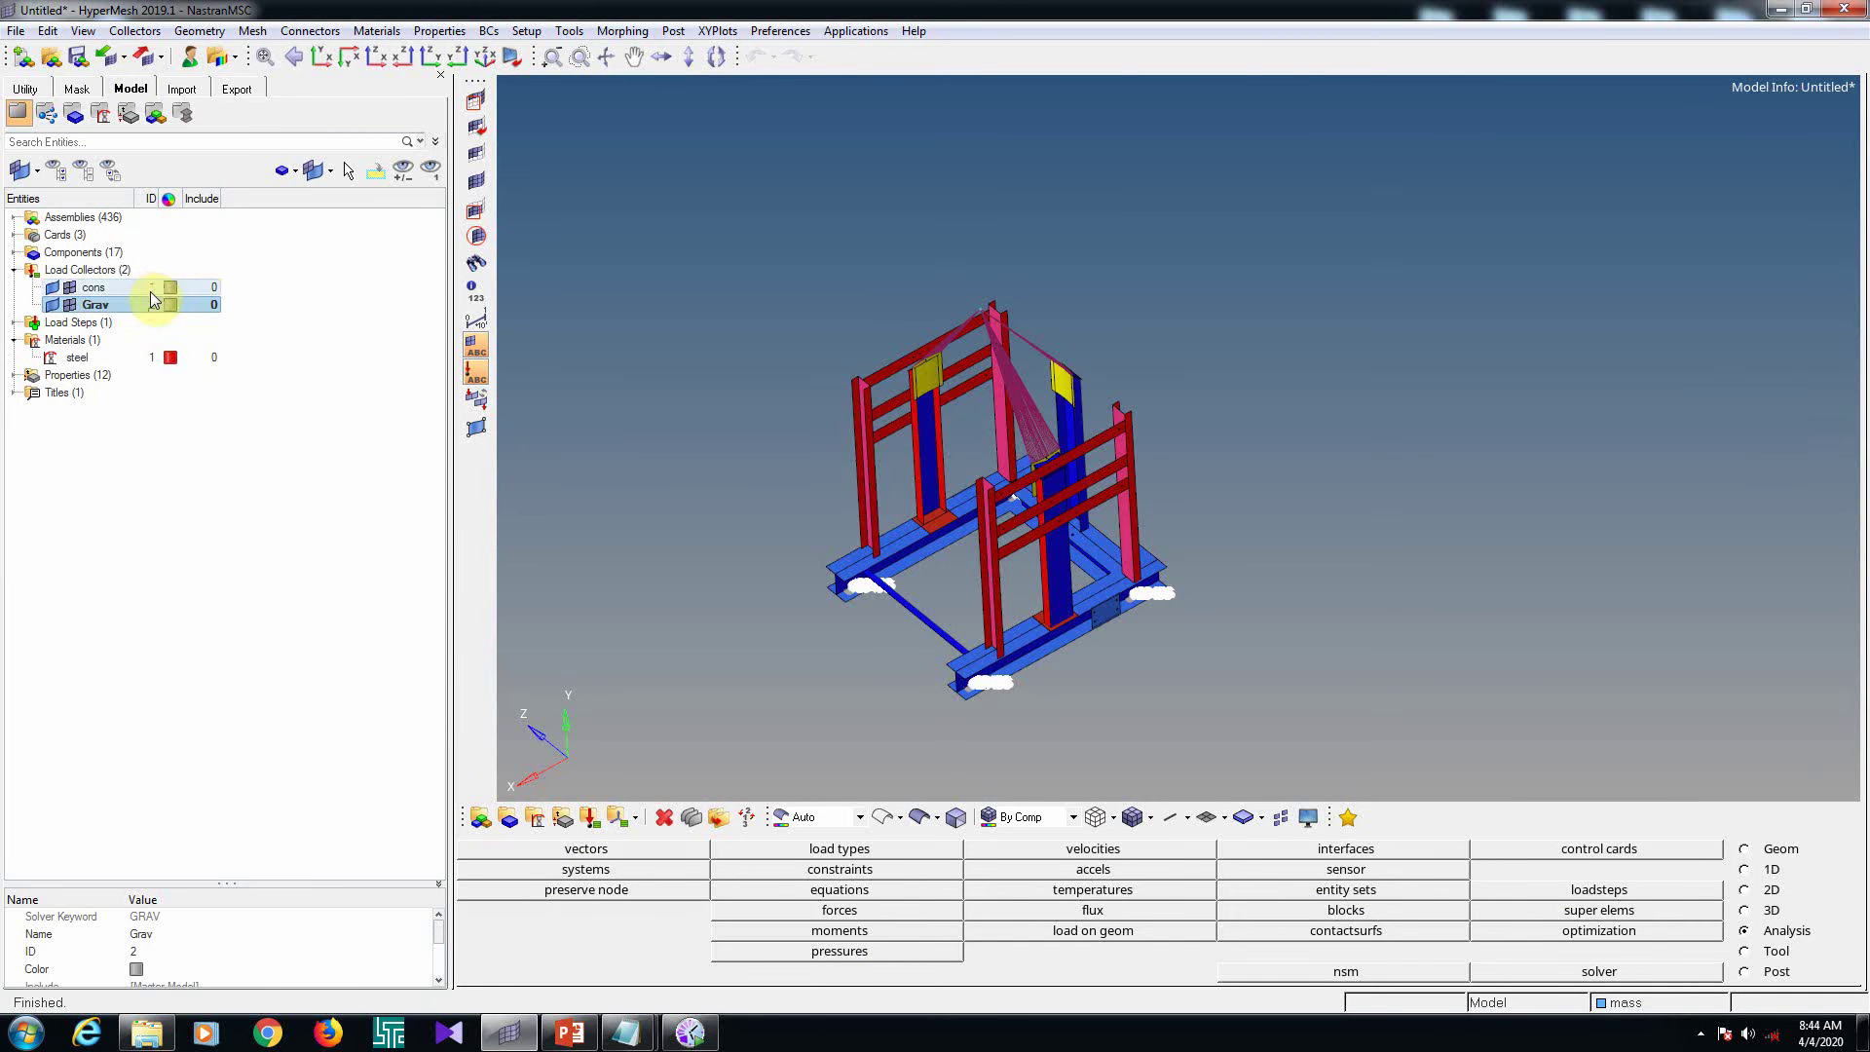
left_click(1775, 11)
Examine the subcase and the start of the bulk data in grav.bdf, highlighting the PARAM,POST,-1 line
scroll(857, 769, "down", 4)
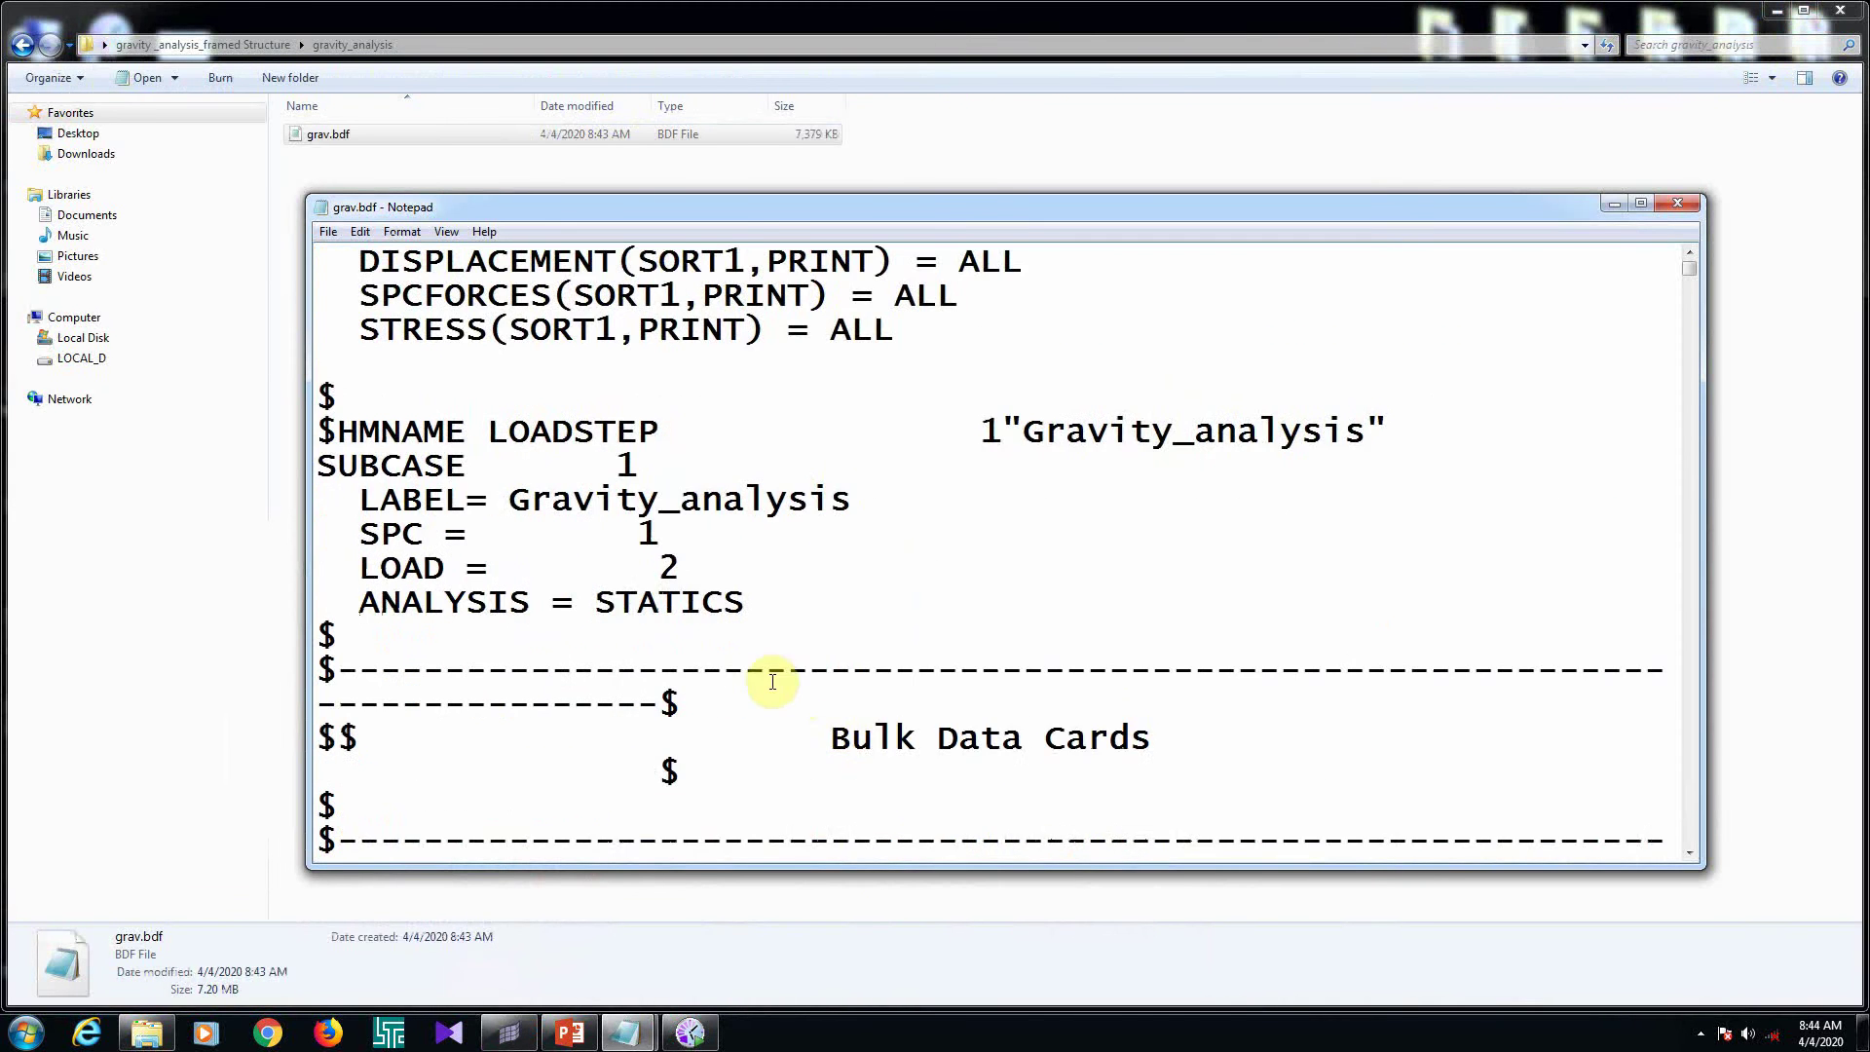
scroll(772, 682, "down", 2)
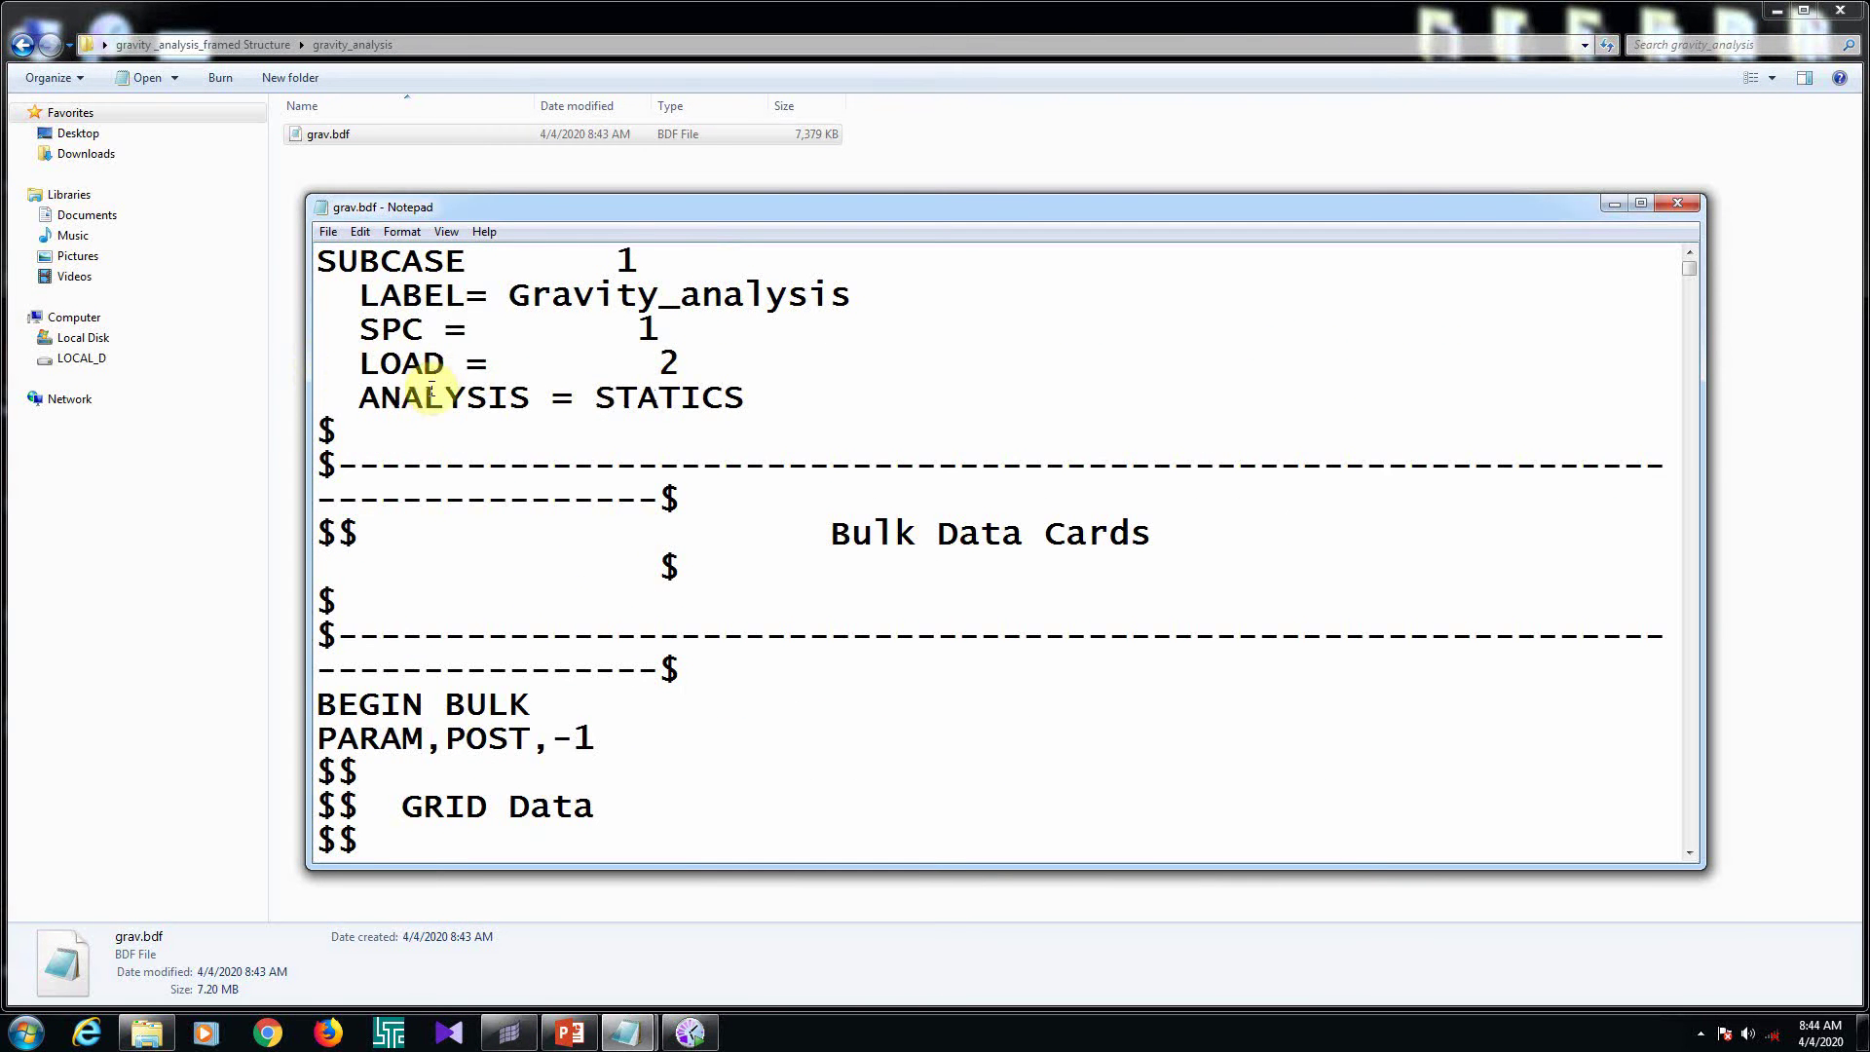
scroll(623, 628, "down", 1)
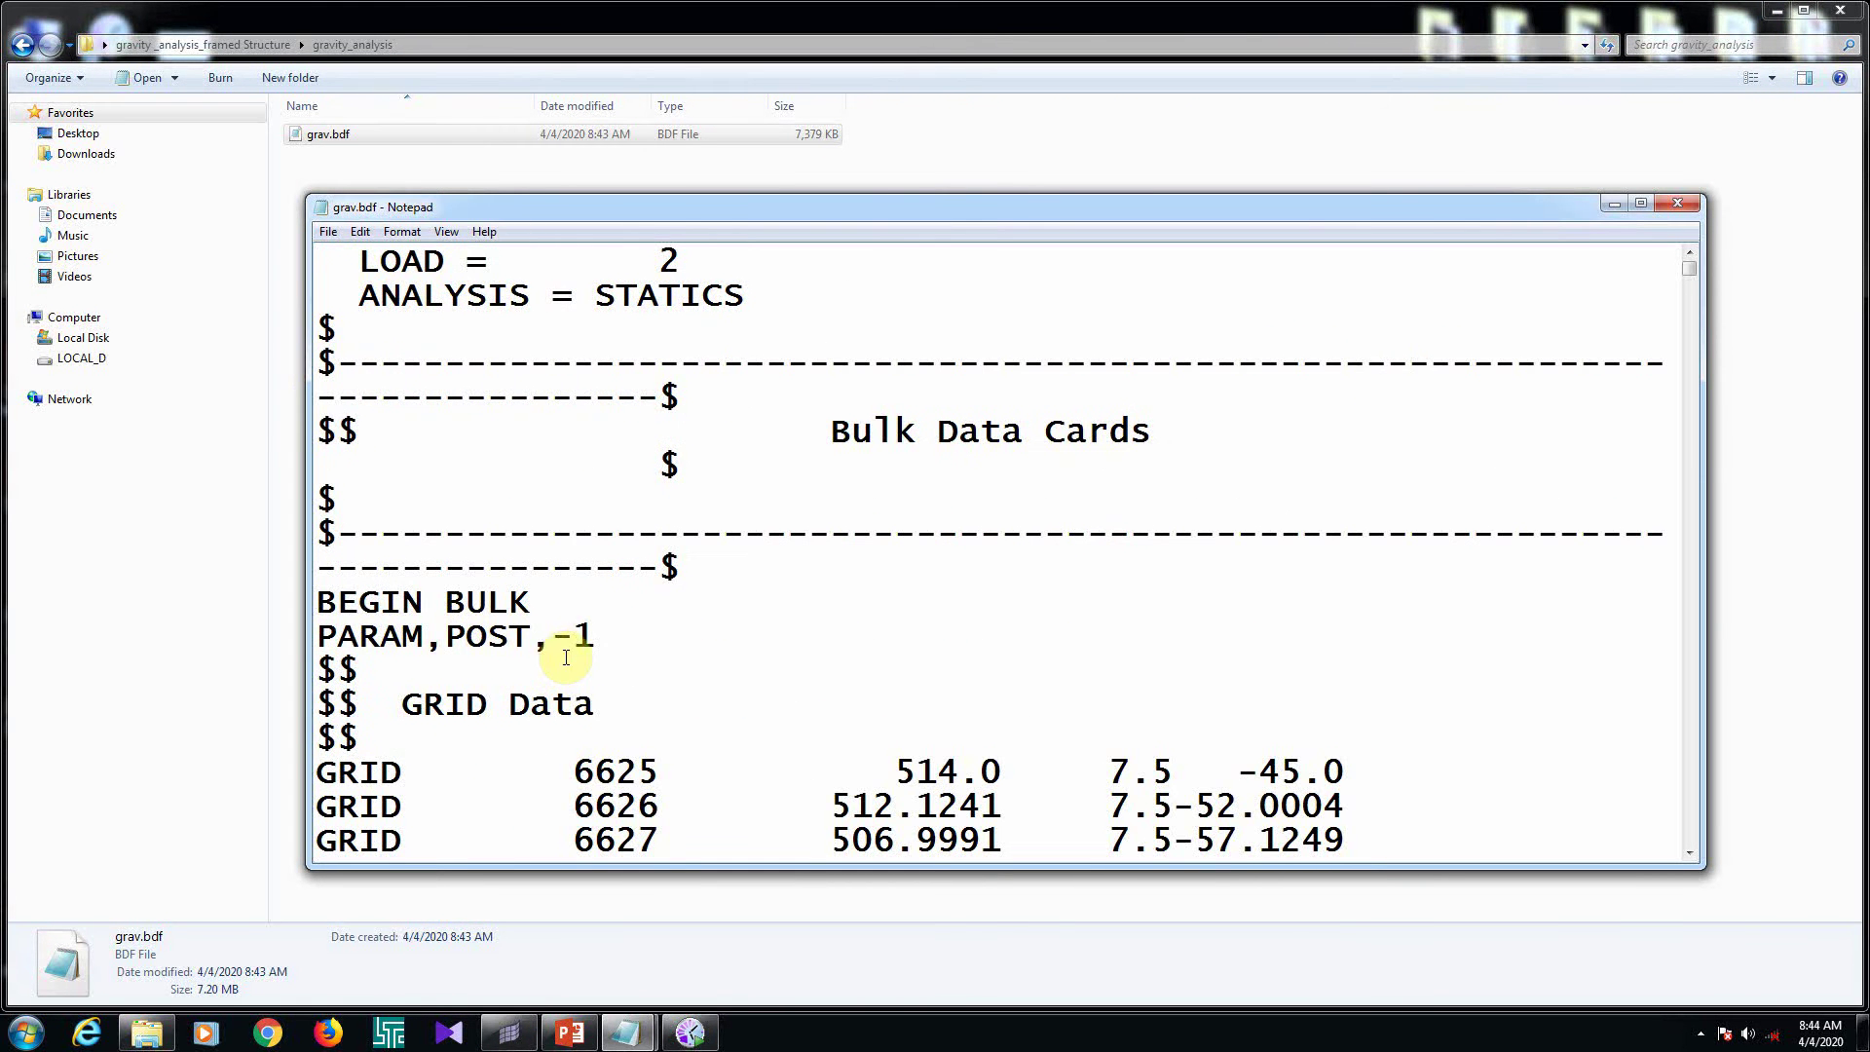
left_click_drag(597, 635, 317, 634)
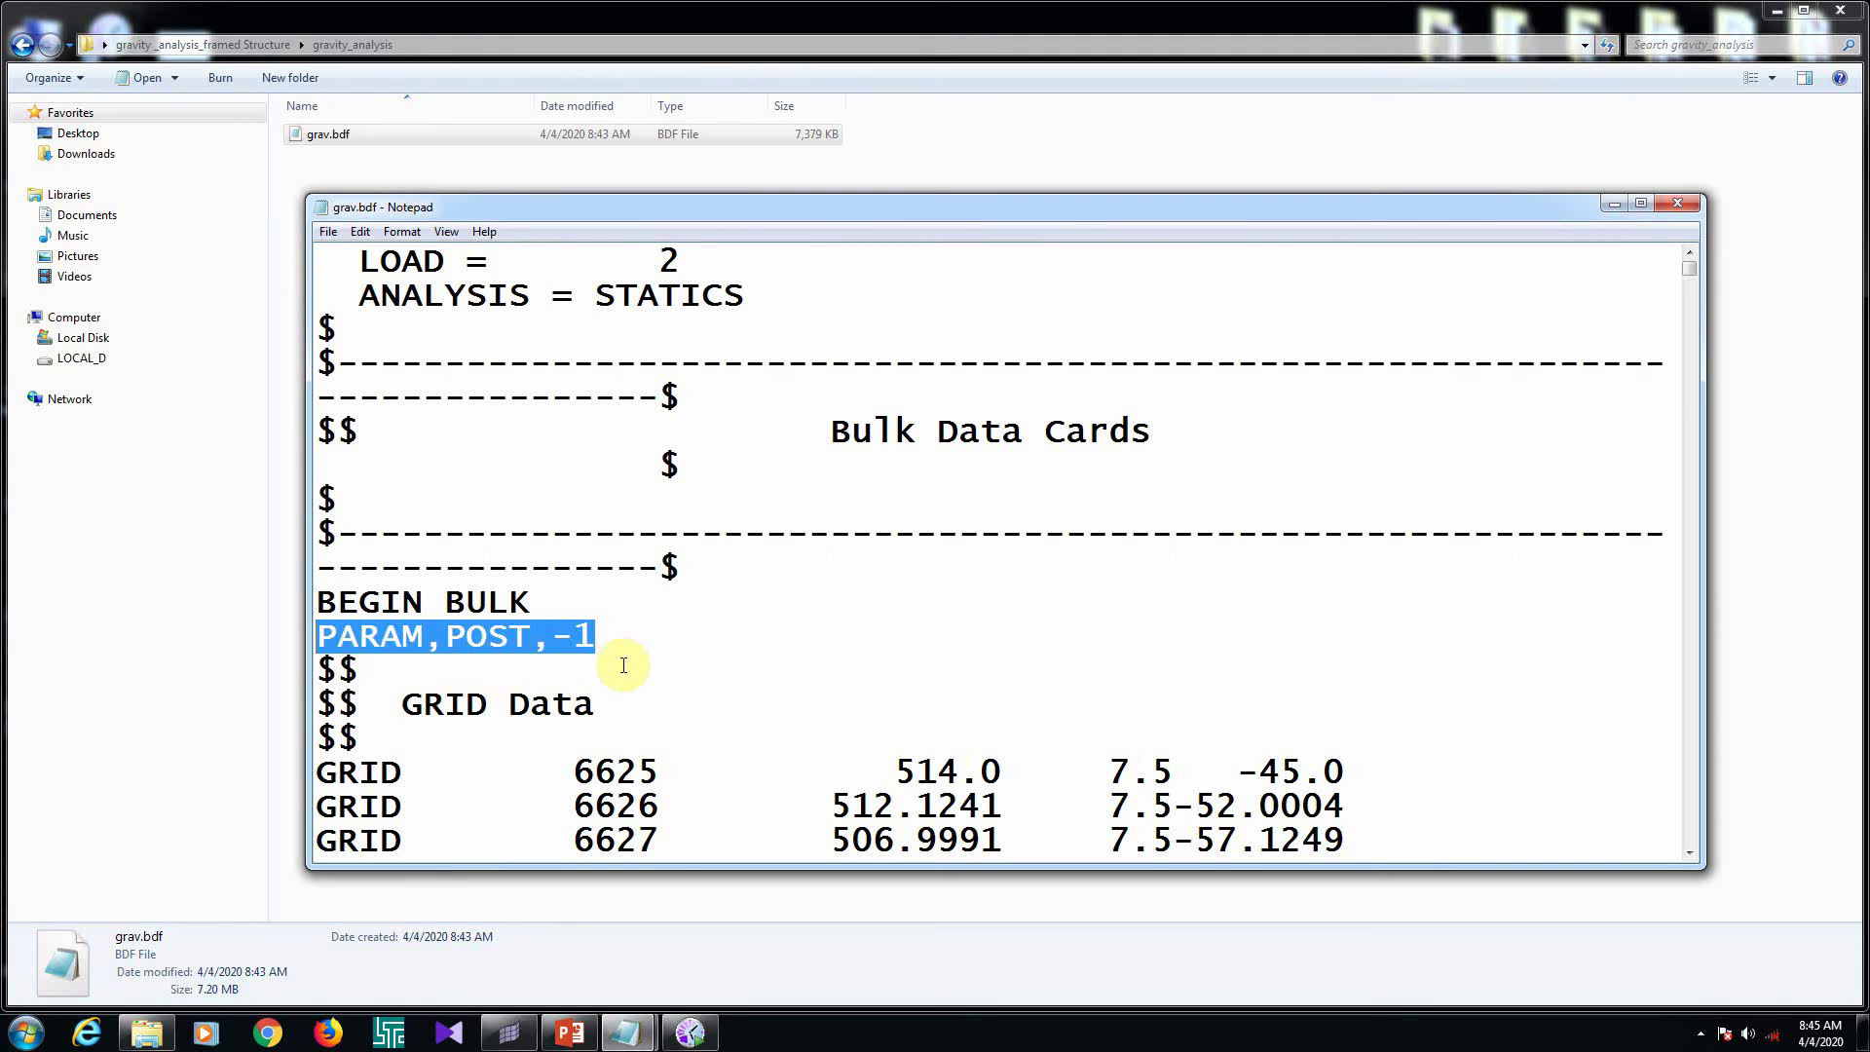
left_click(660, 656)
scroll(1656, 575, "down", 6)
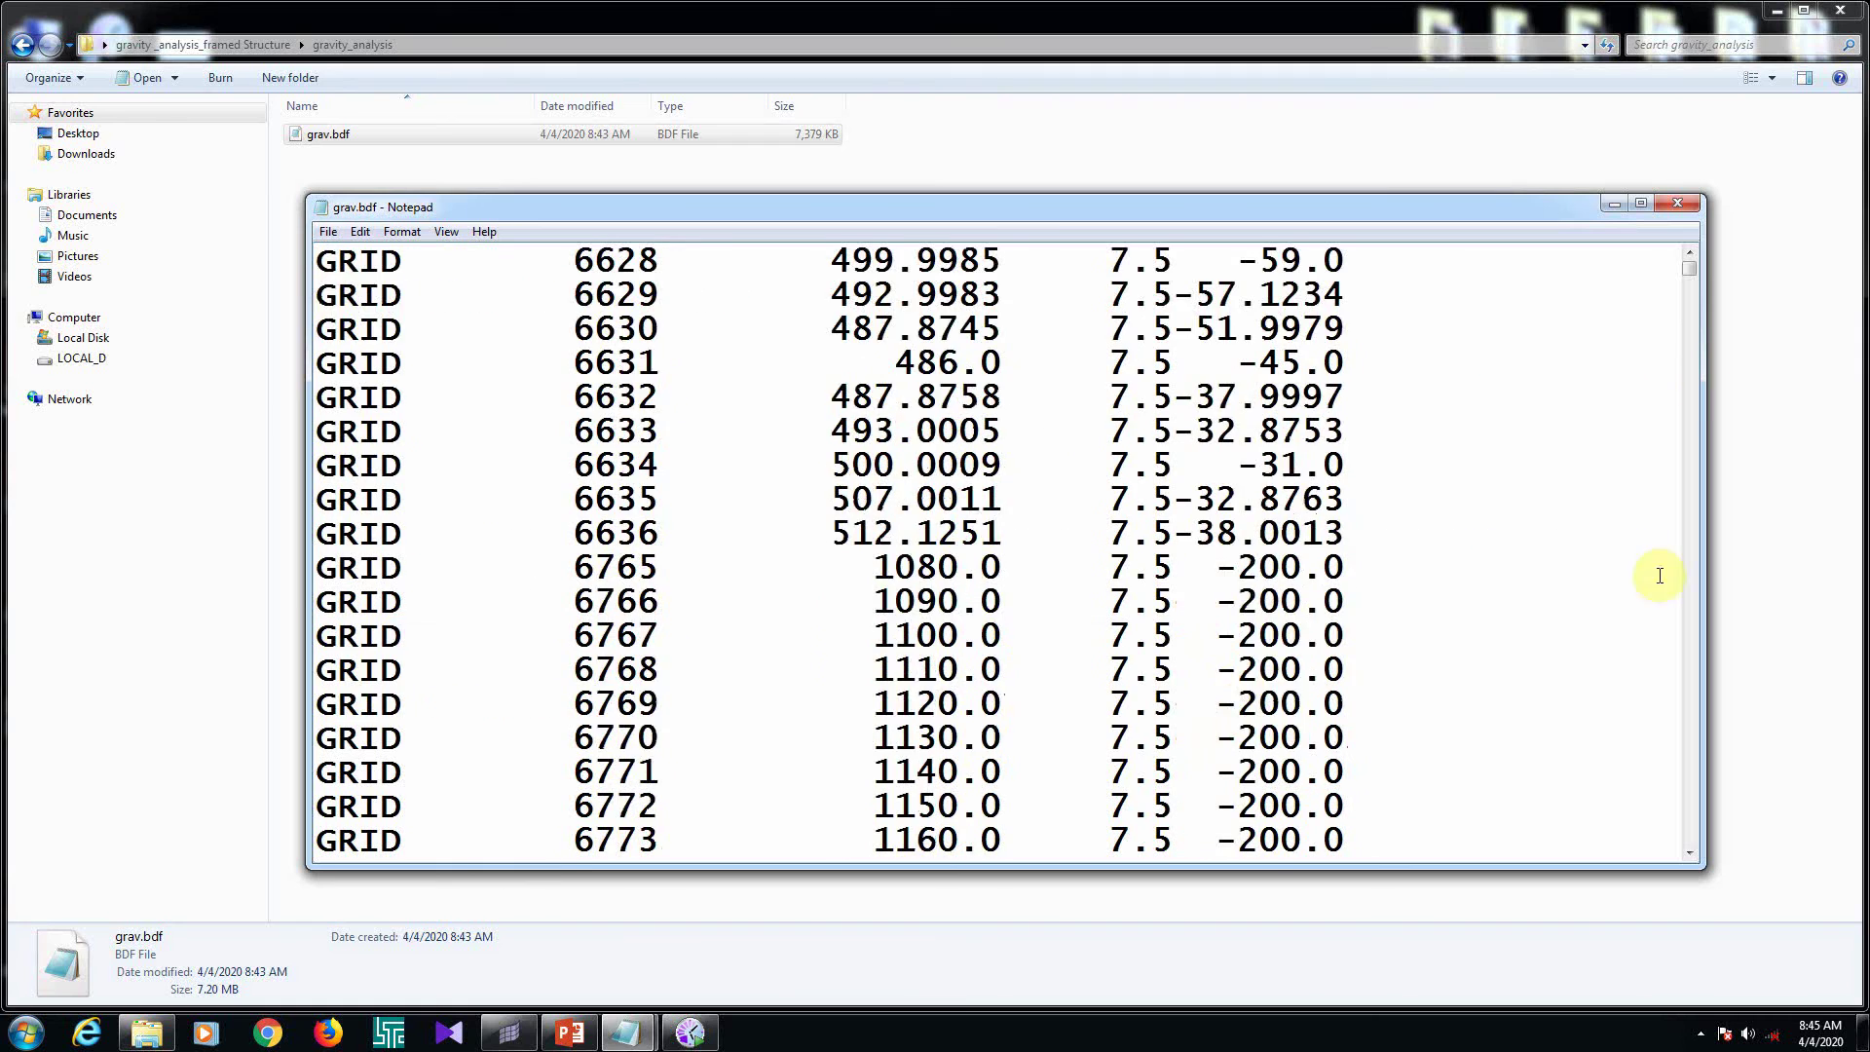
Inspect the assembly entries at the end of grav.bdf and close the file
left_click_drag(1688, 278, 1645, 856)
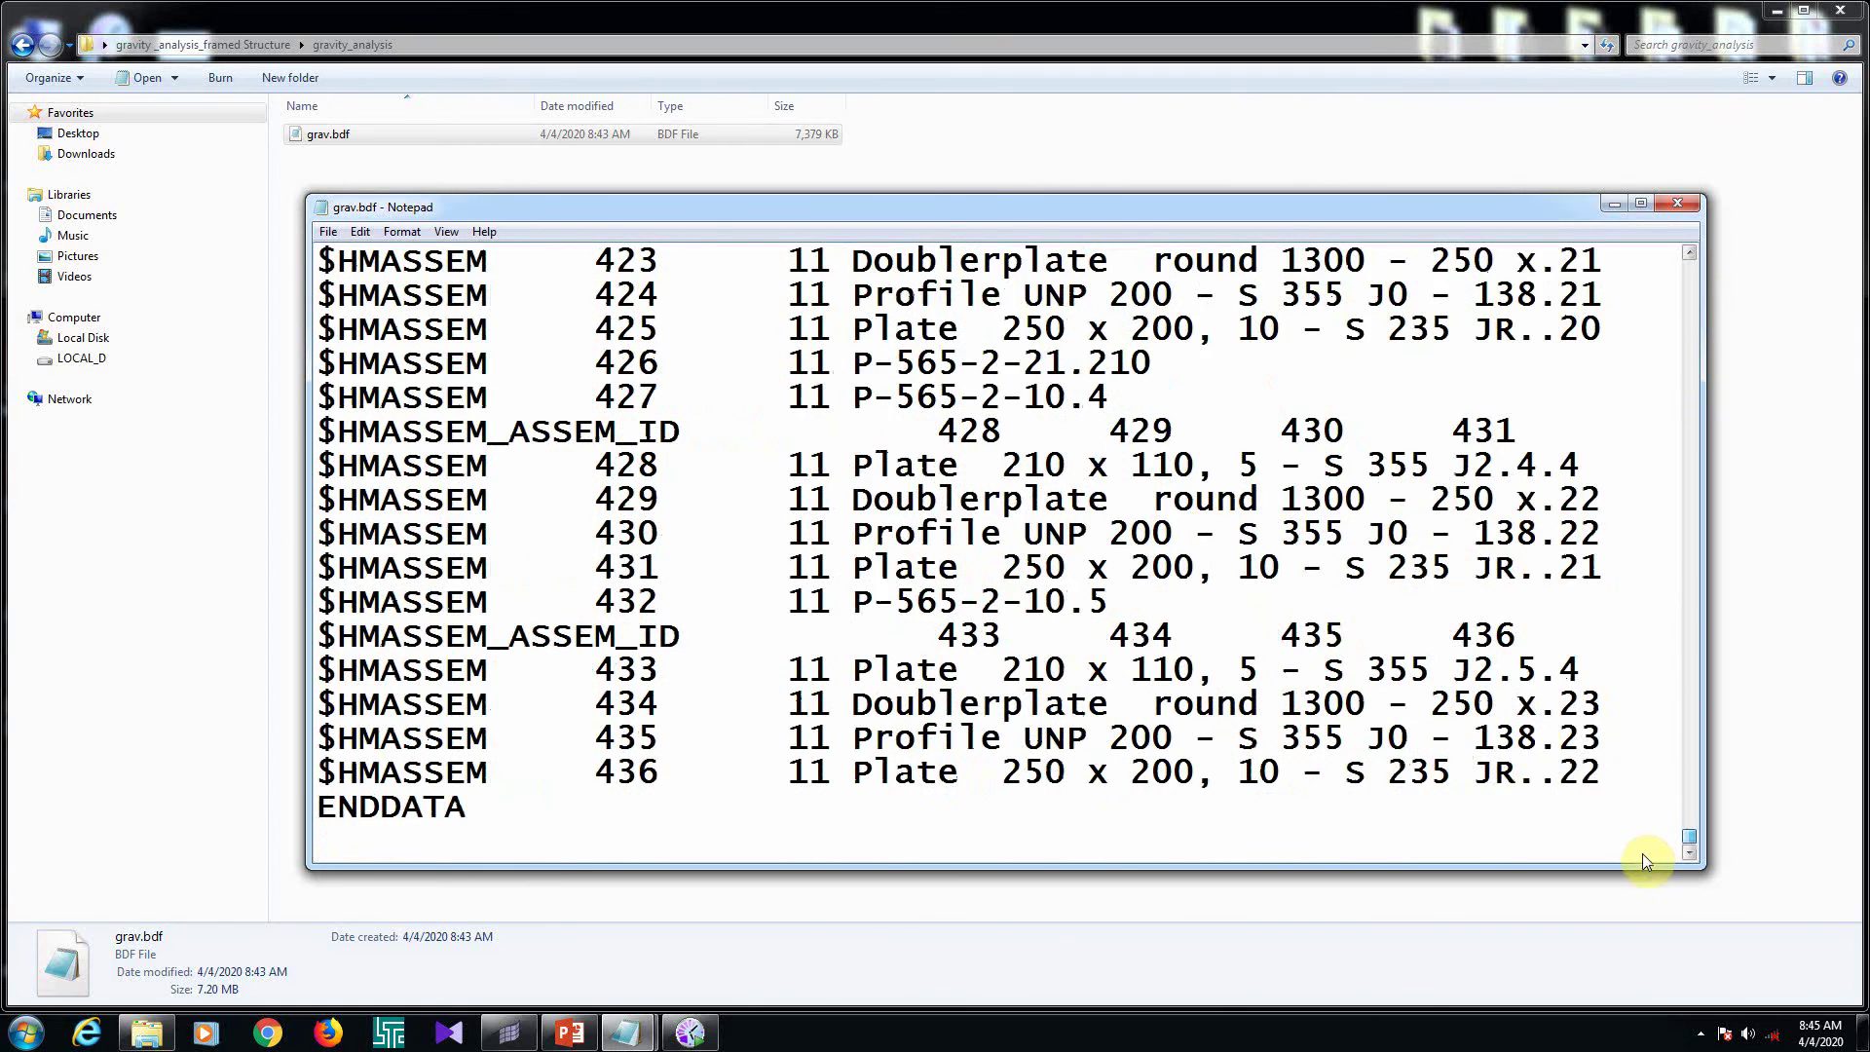
scroll(1363, 668, "up", 4)
scroll(1363, 669, "up", 16)
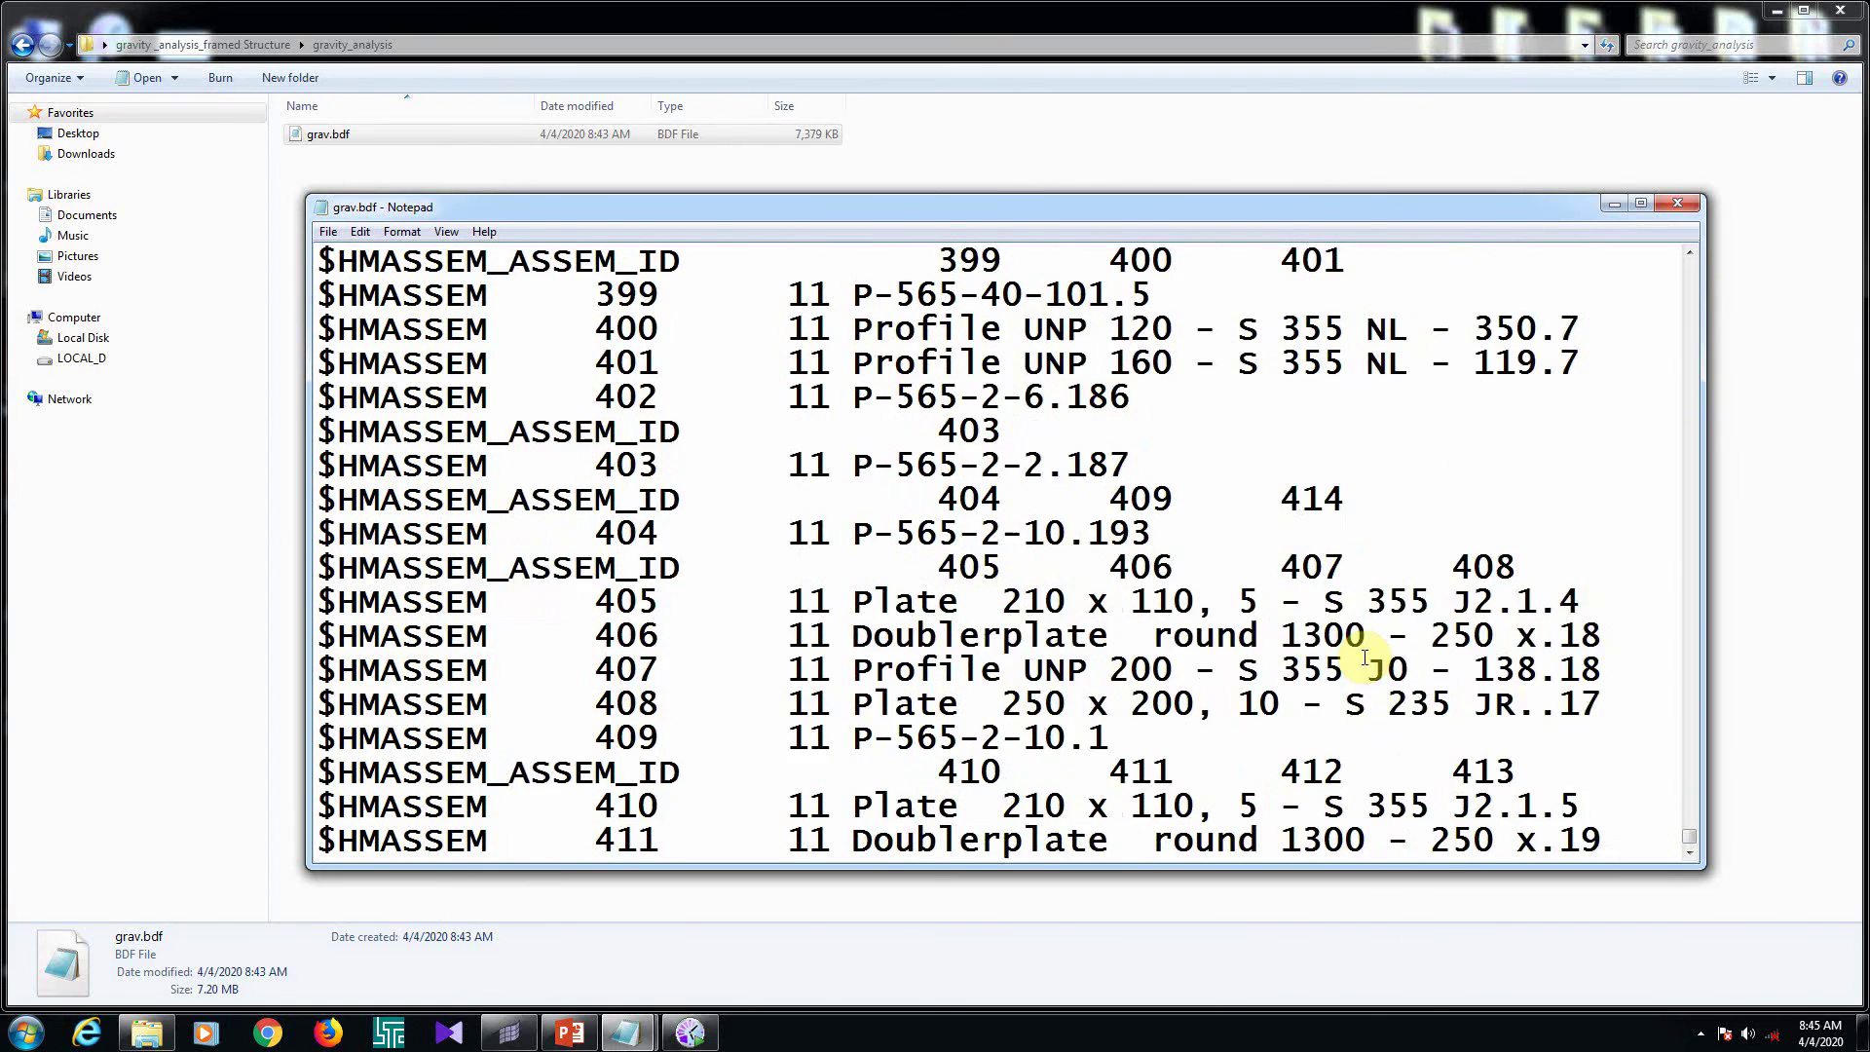
scroll(1308, 552, "up", 10)
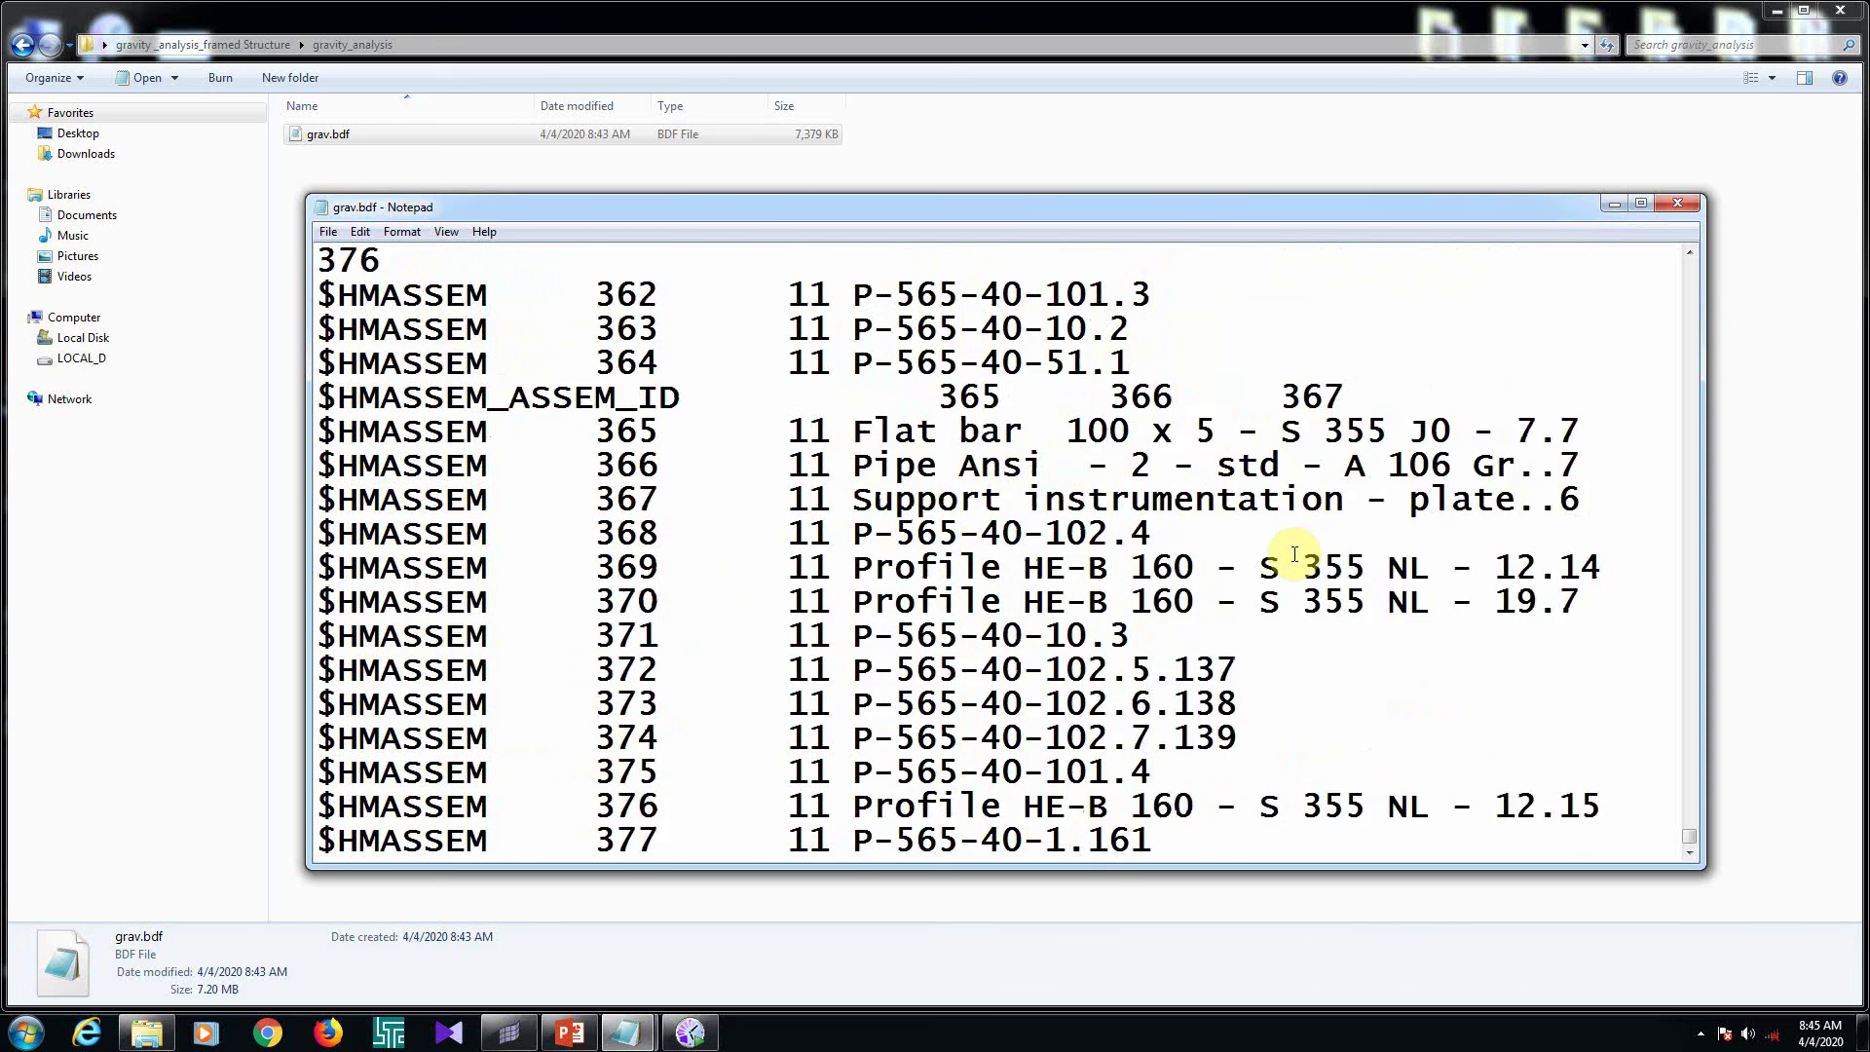
scroll(1290, 553, "up", 5)
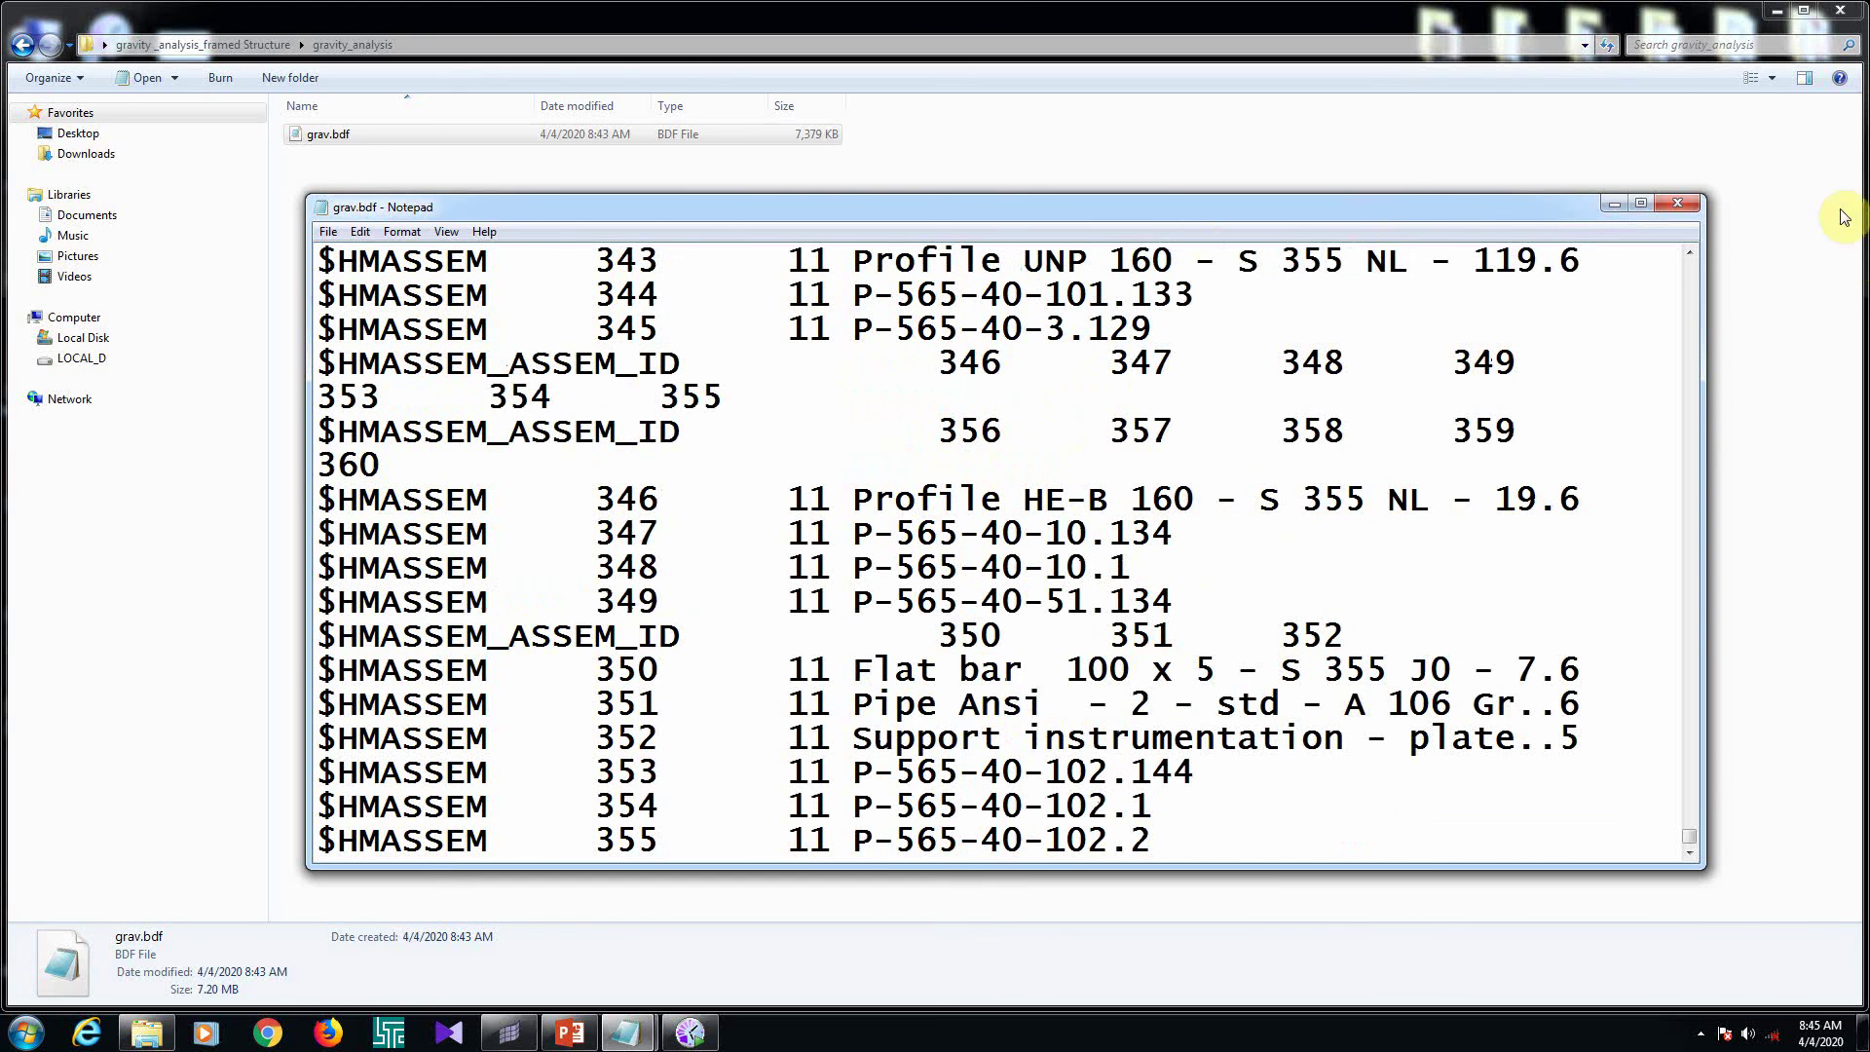
left_click(1693, 206)
Launch MSC Nastran and run the analysis with grav.bdf from the gravity_analysis folder as the input file
right_click(1294, 368)
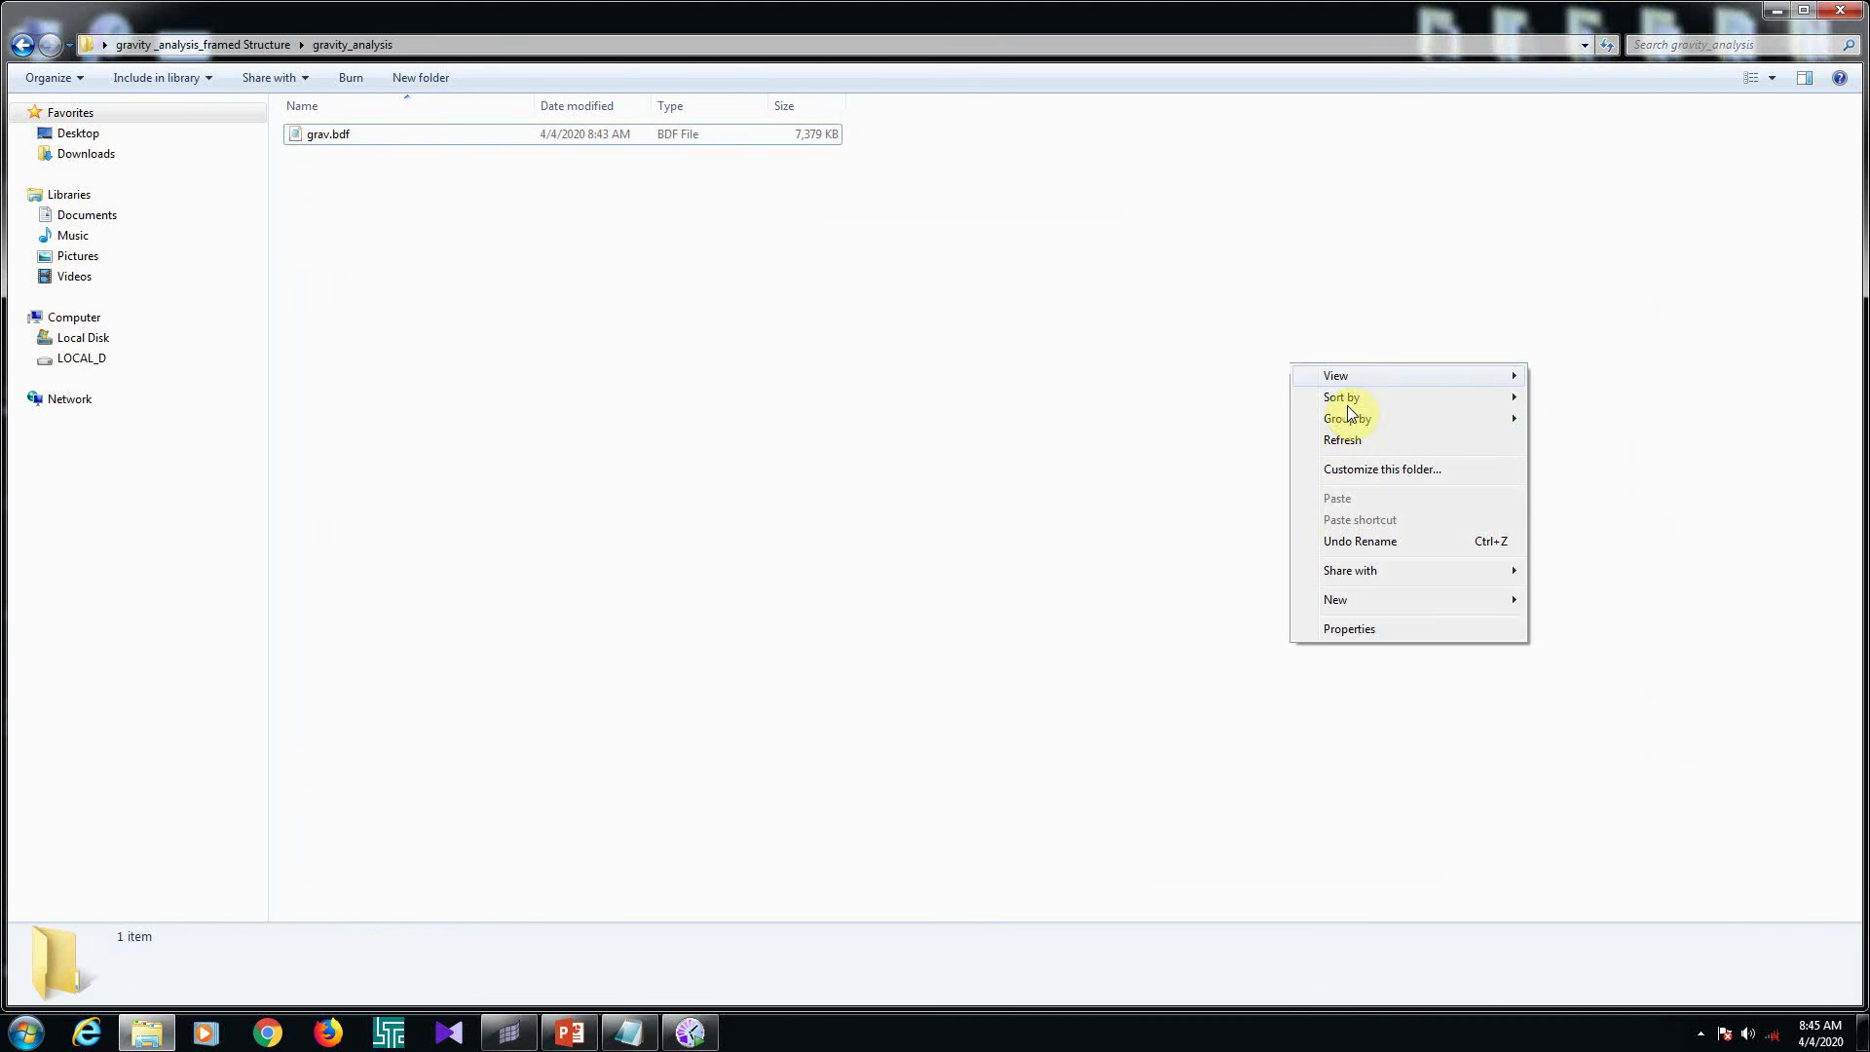
left_click(1348, 438)
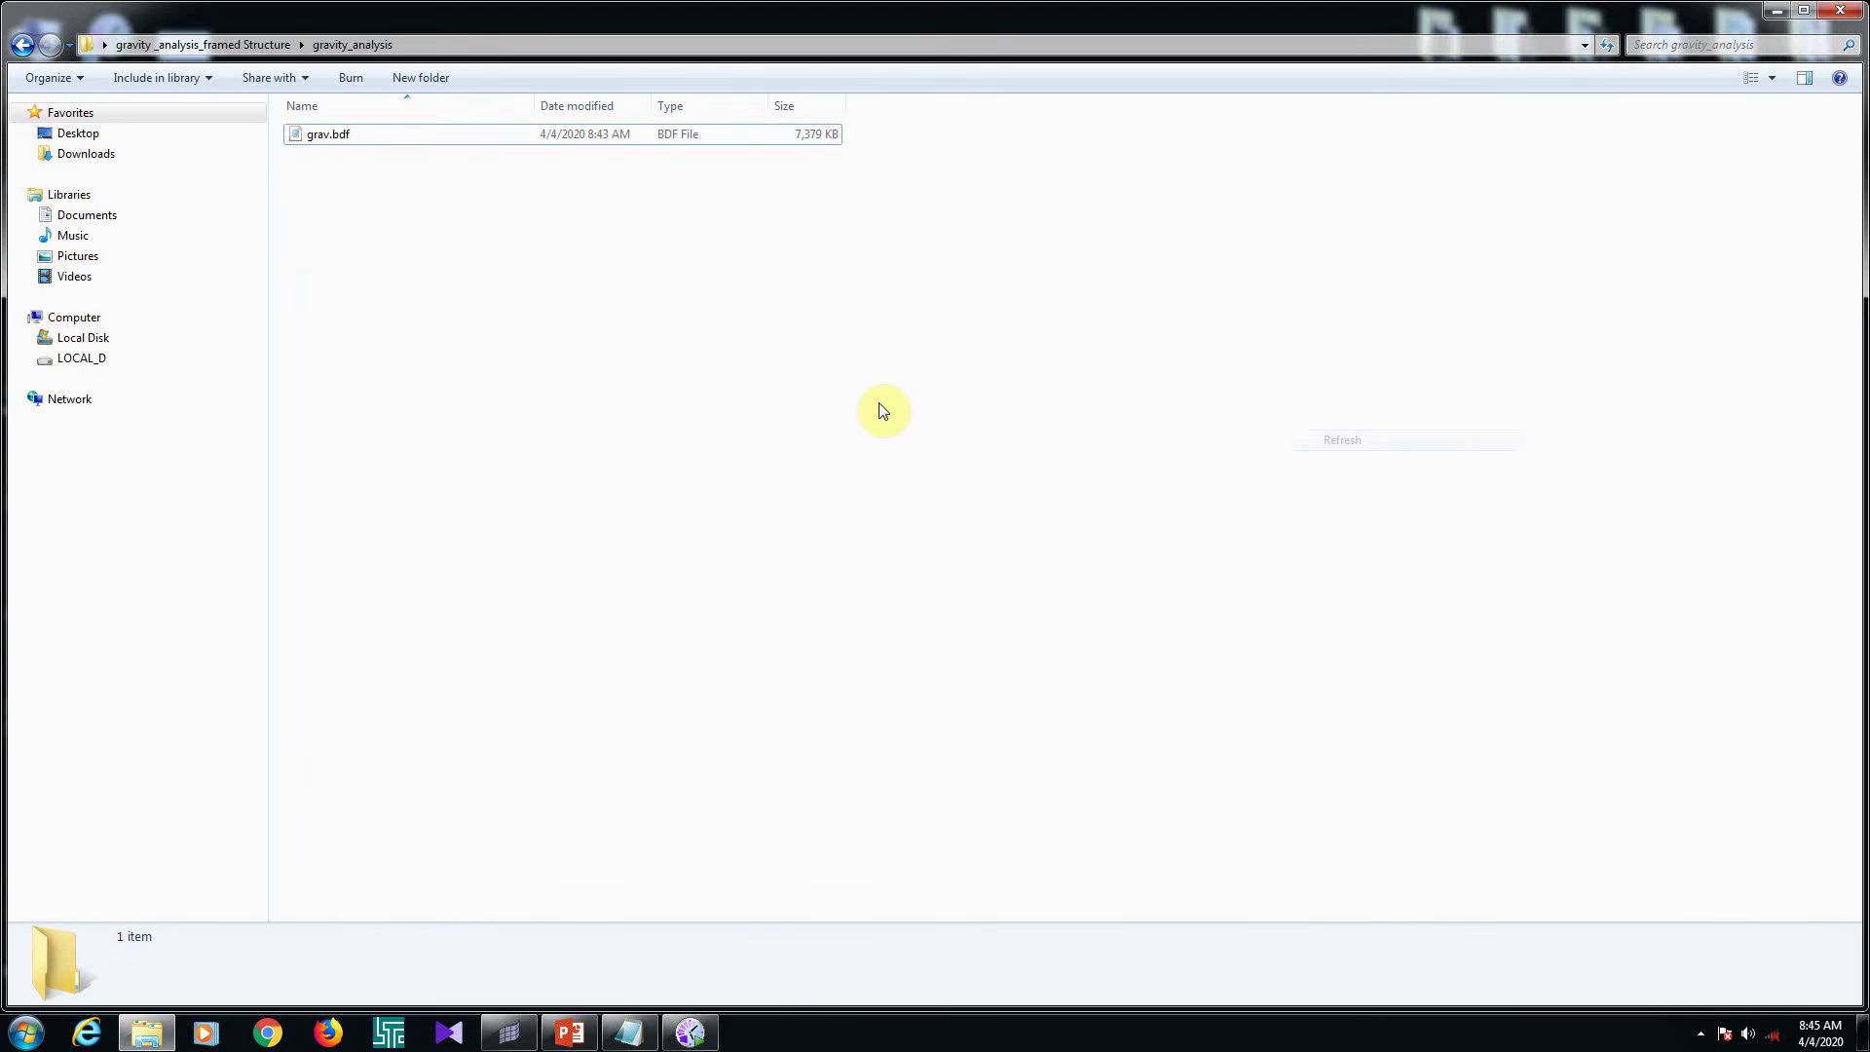
left_click(27, 1031)
left_click(80, 649)
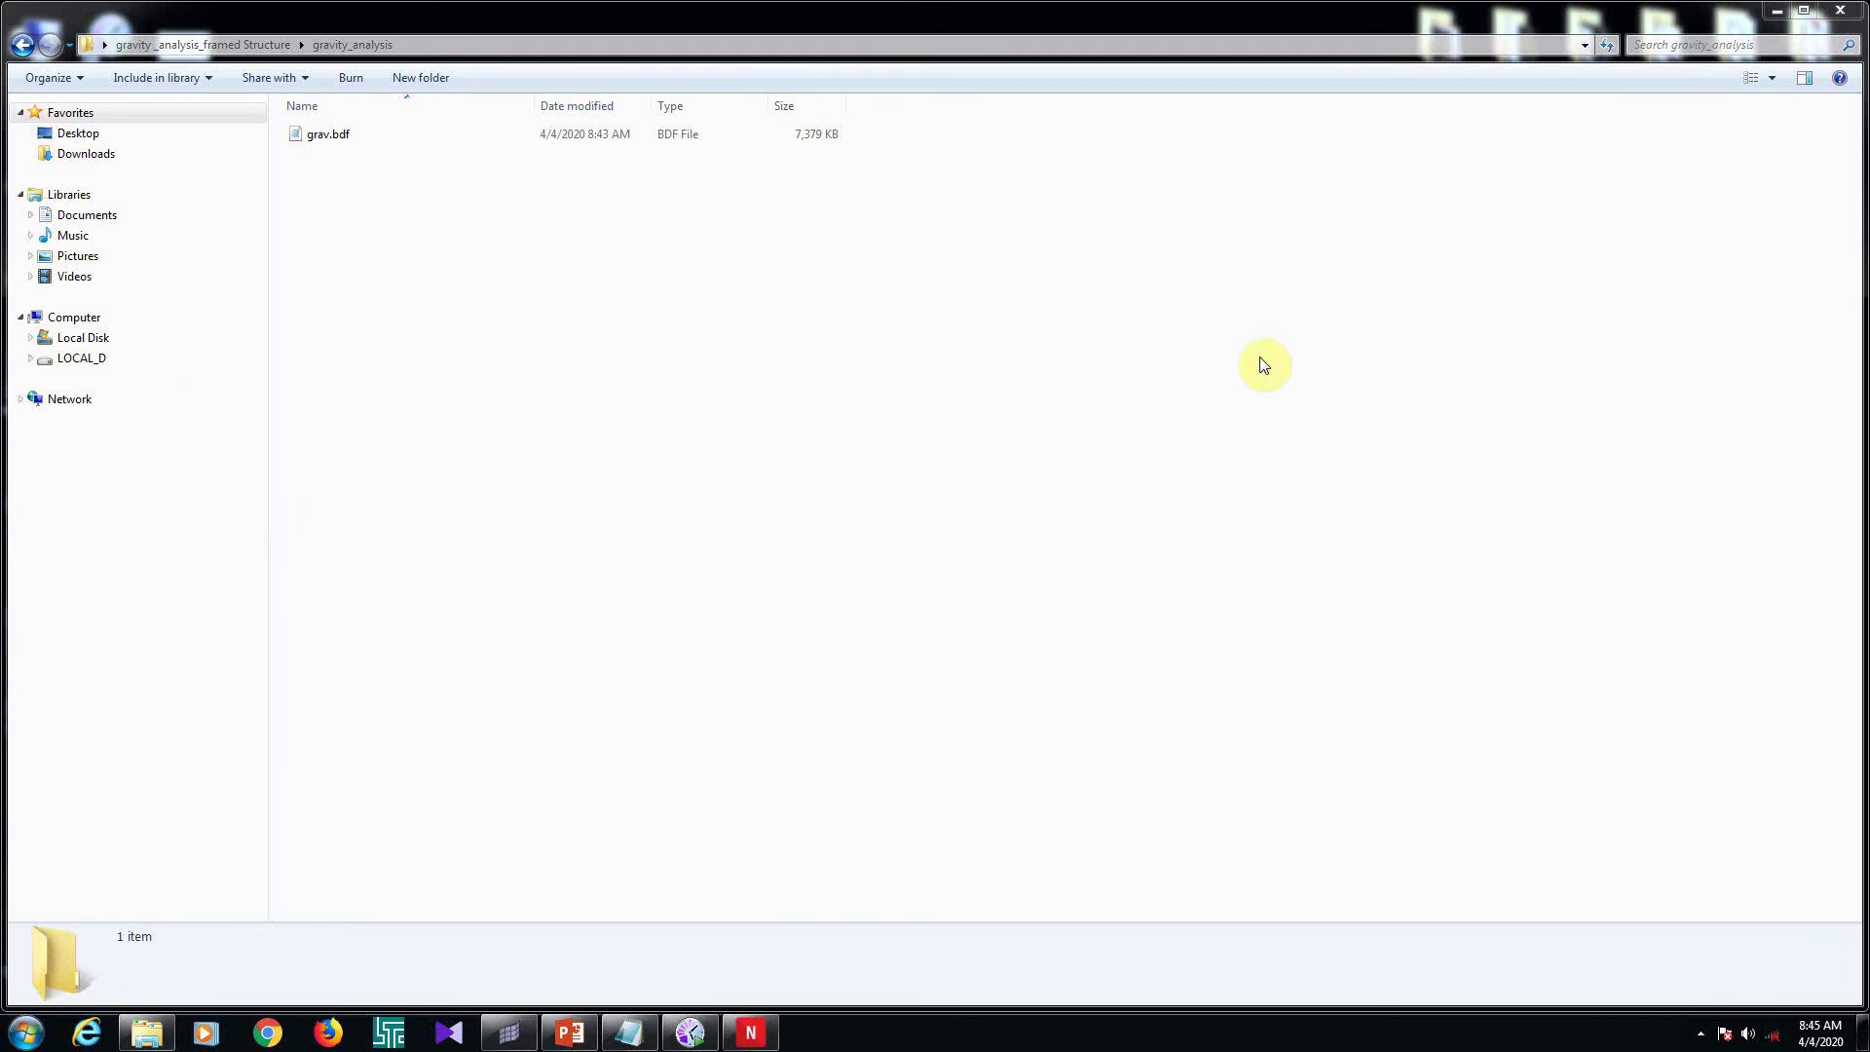
double_click(639, 313)
left_click(643, 316)
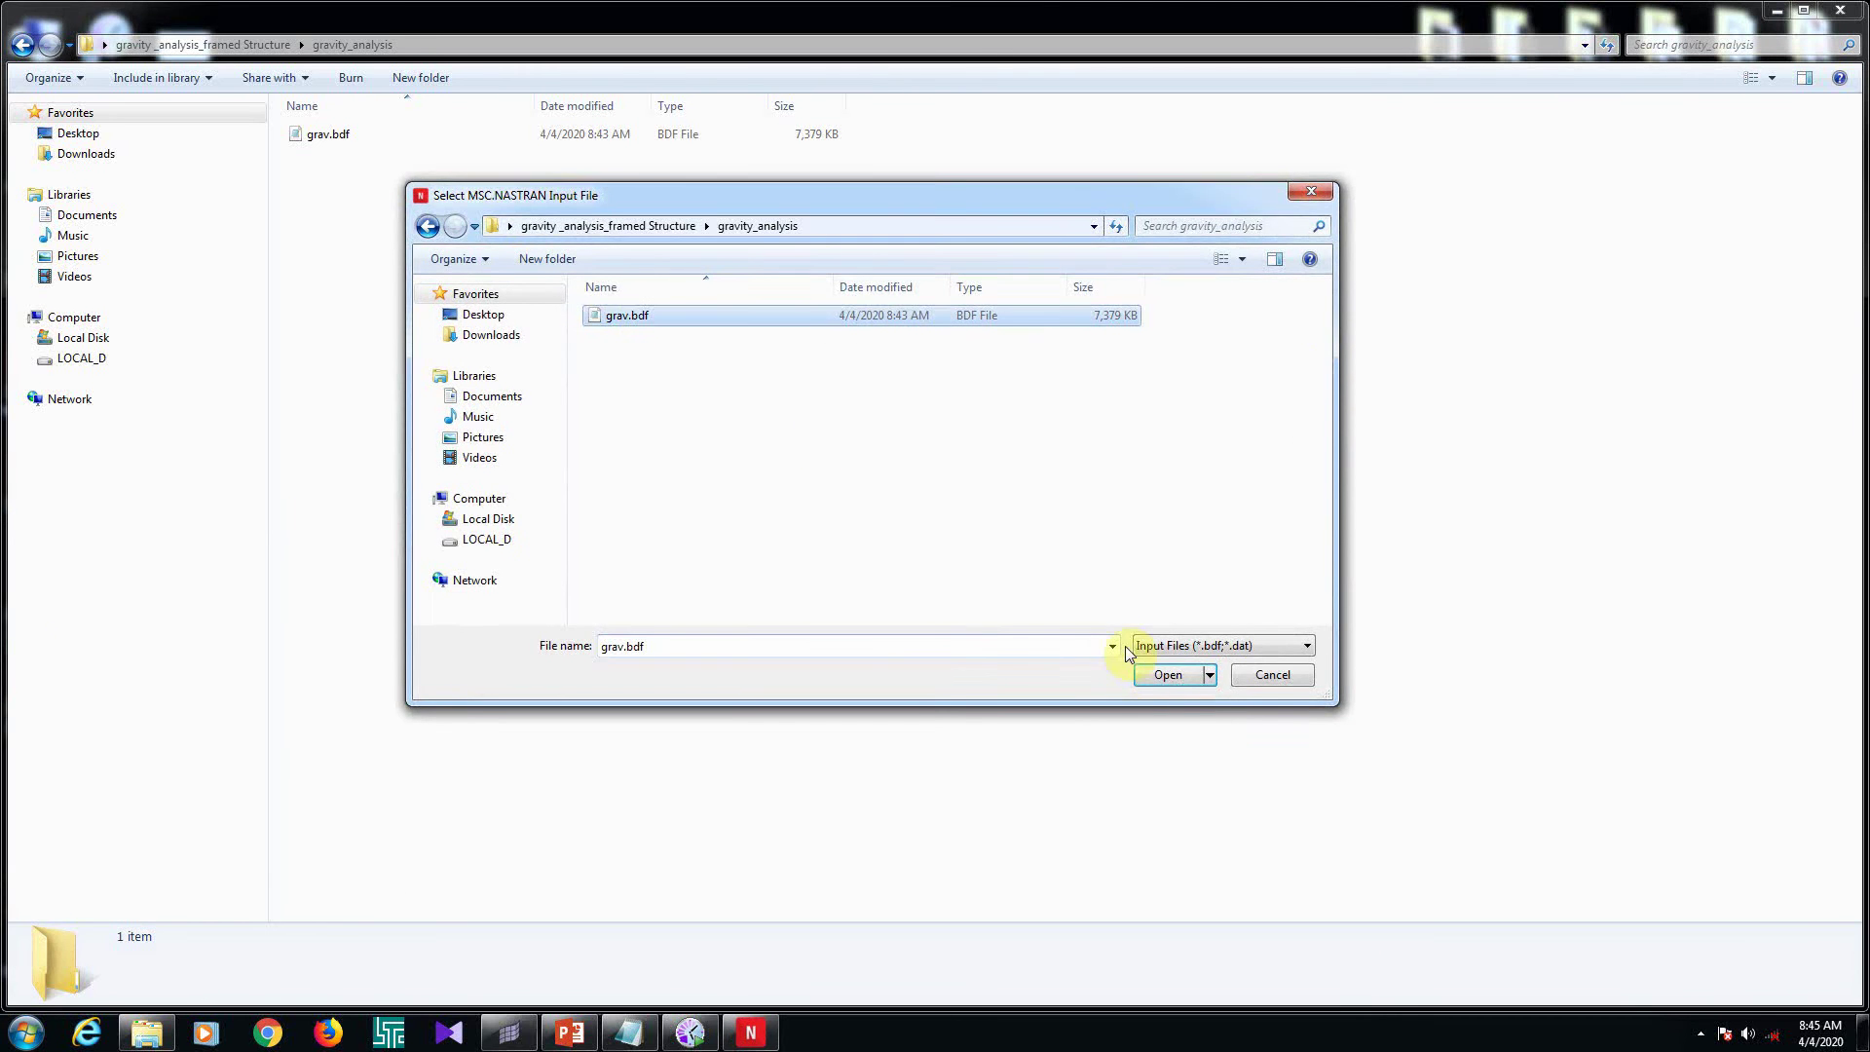
left_click(1171, 684)
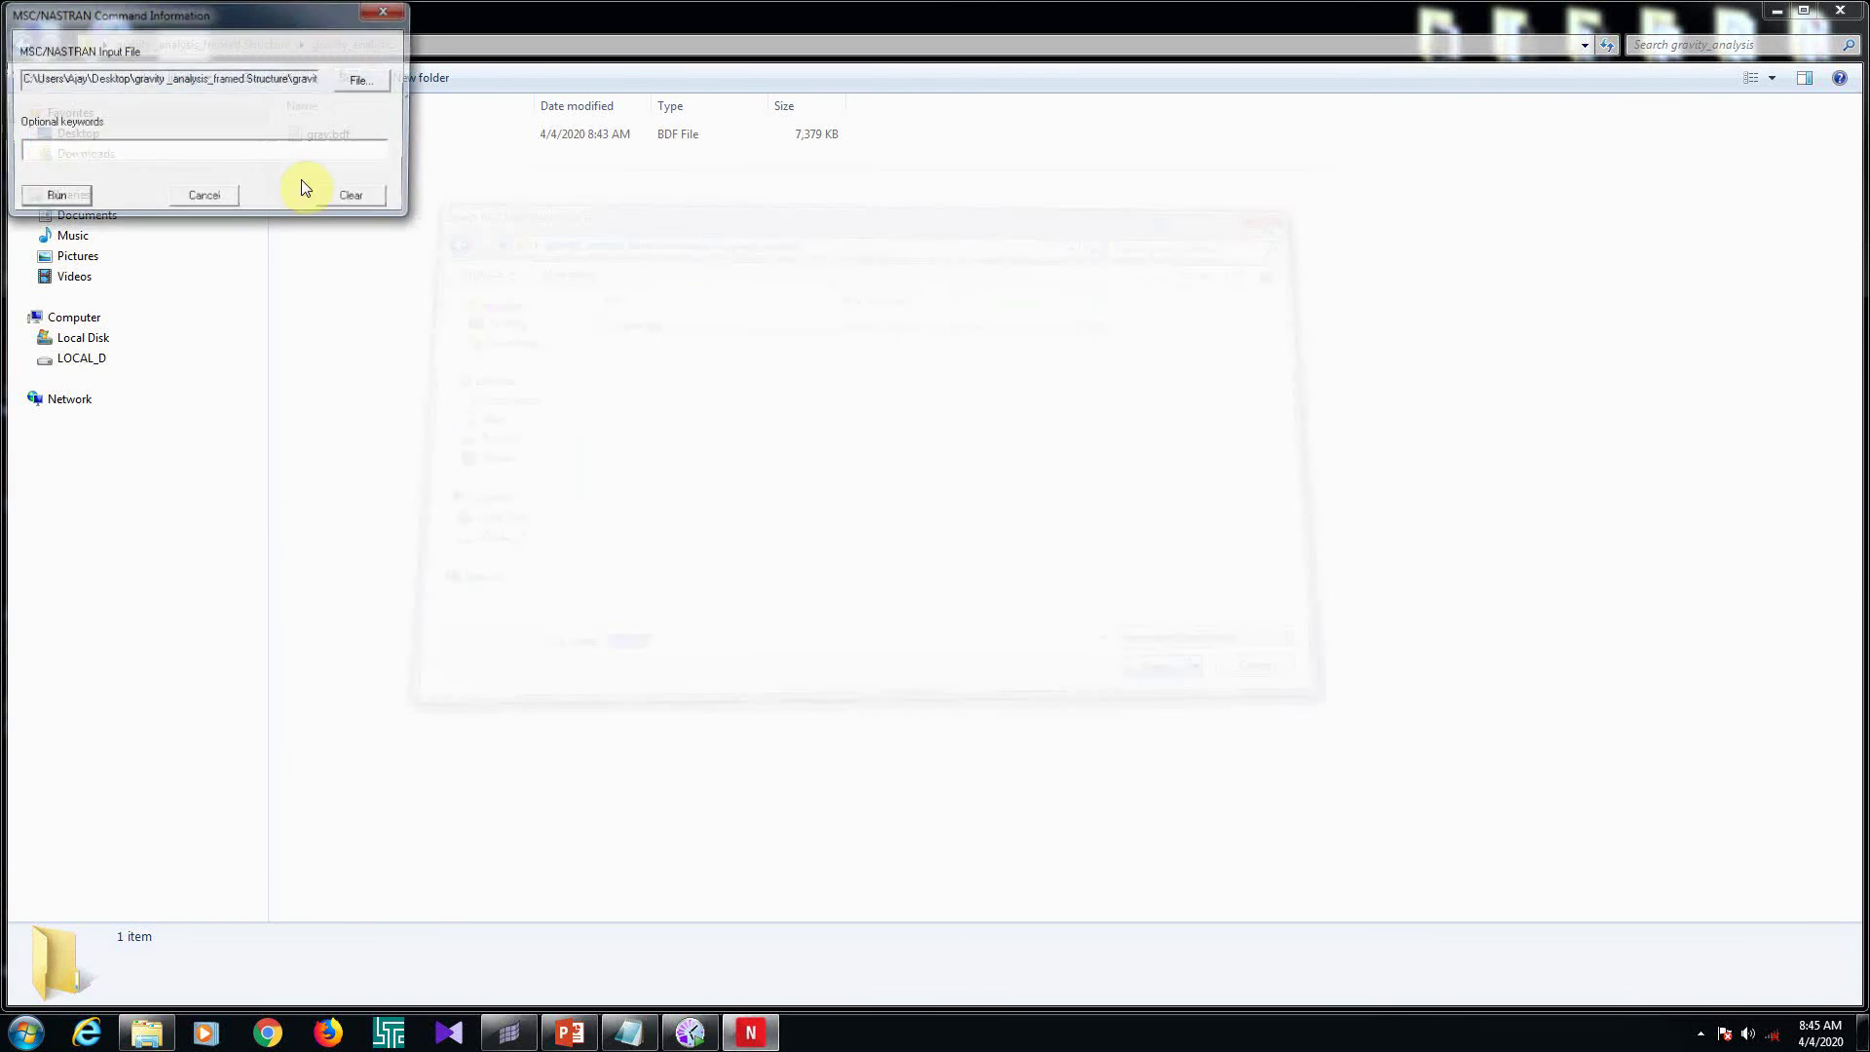
left_click(66, 195)
Refresh the gravity_analysis folder to check for files generated by the Nastran run
right_click(871, 403)
left_click(890, 473)
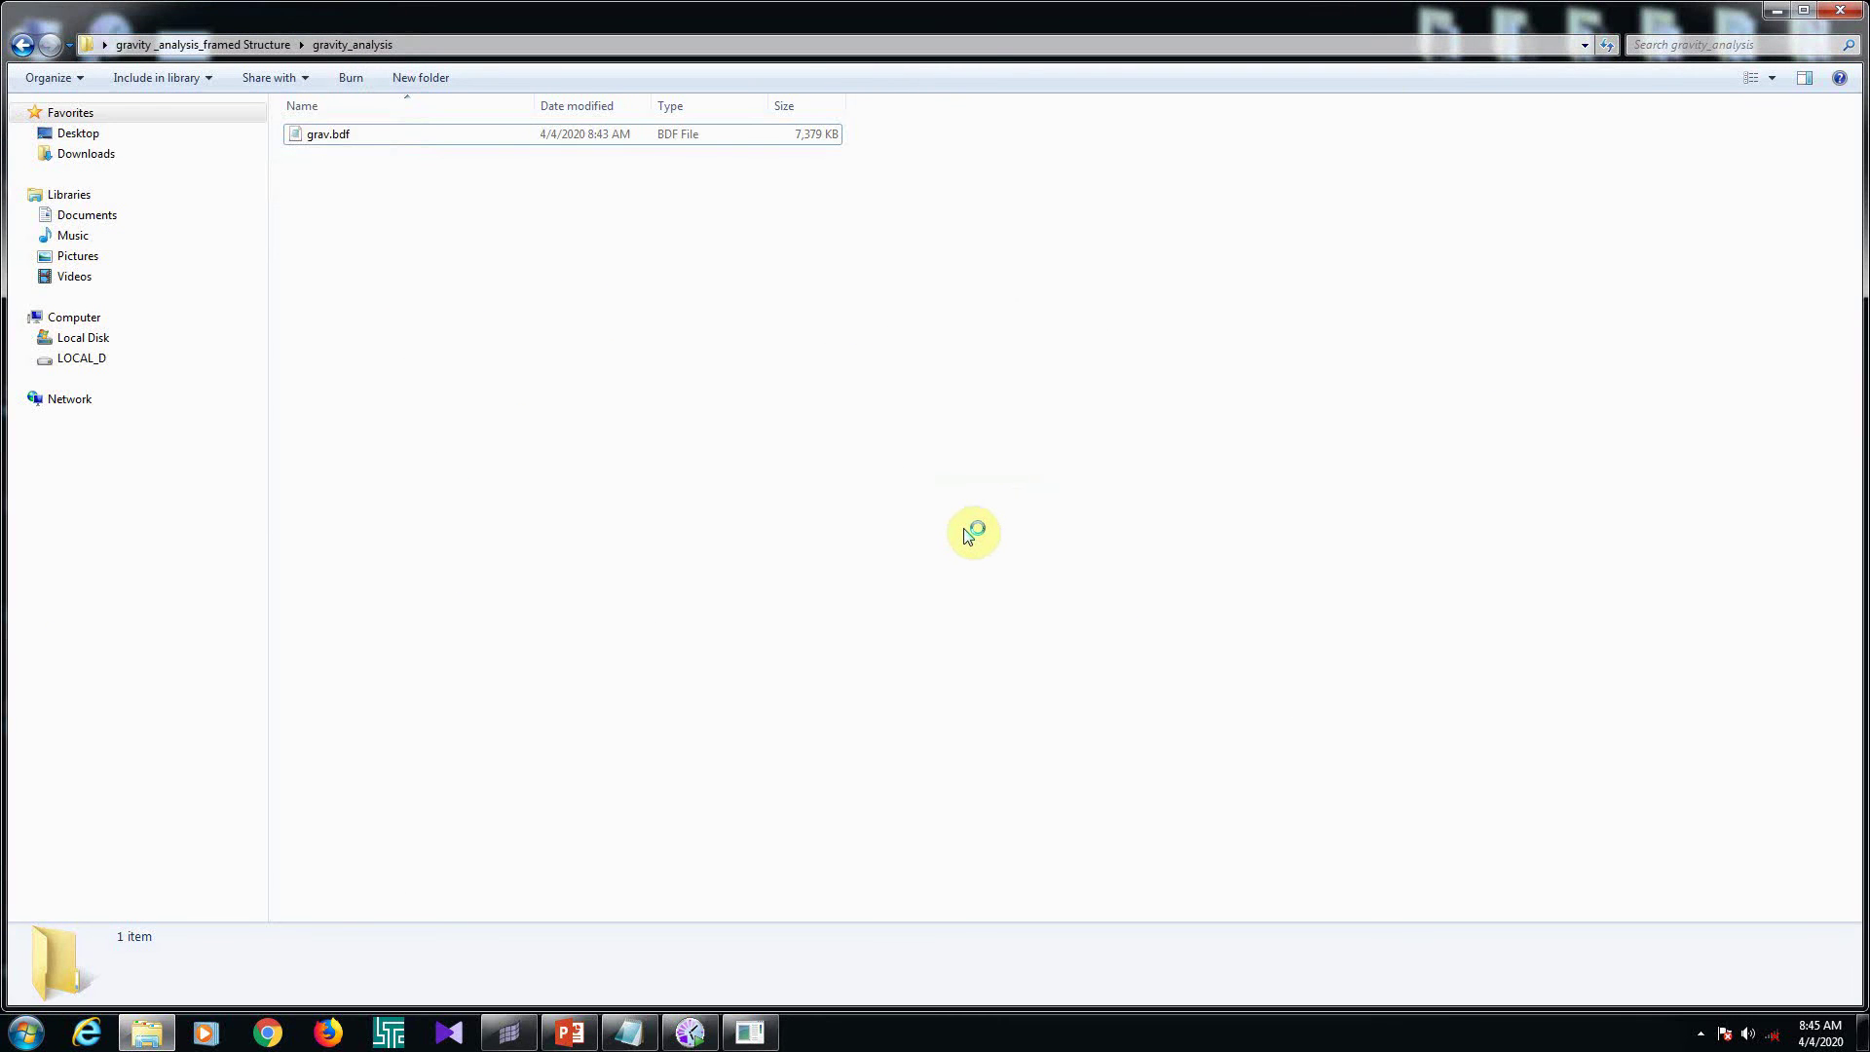
right_click(892, 463)
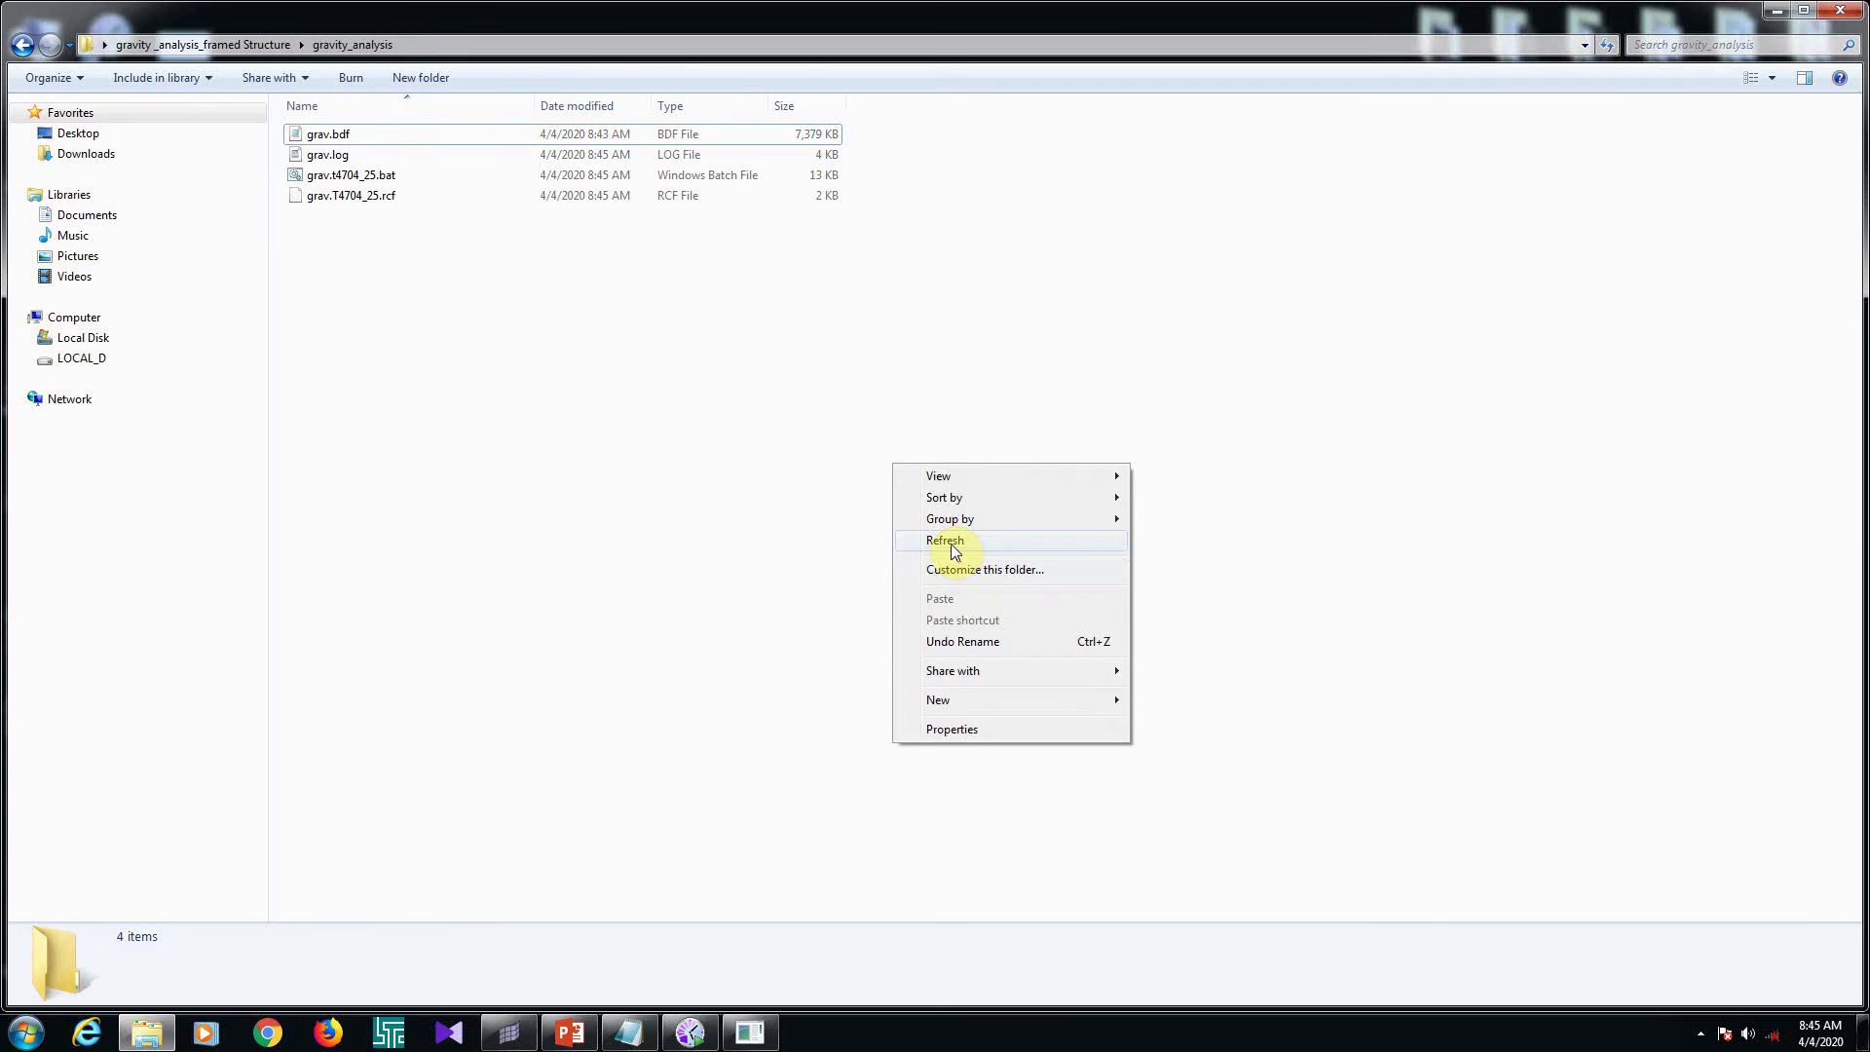
left_click(950, 544)
right_click(951, 544)
left_click(1003, 621)
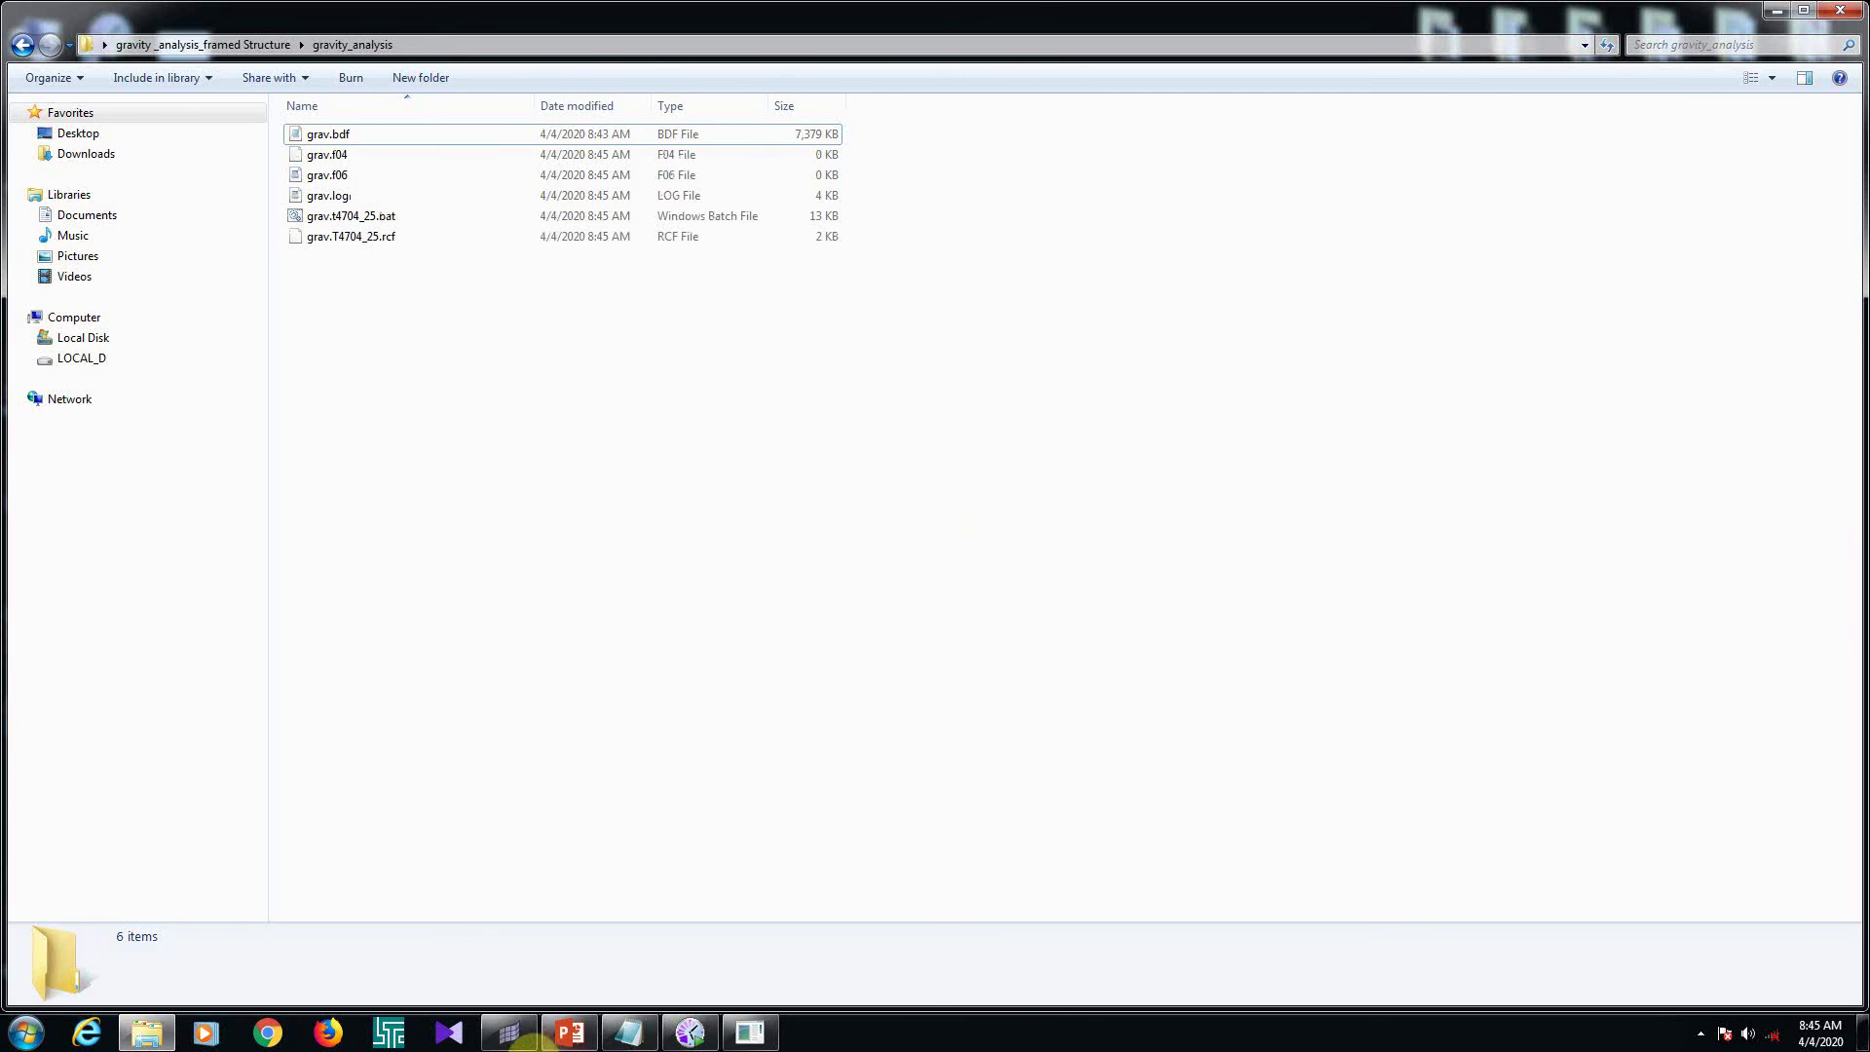
Launch HyperView from HyperMesh and return to the gravity_analysis folder
left_click(521, 1045)
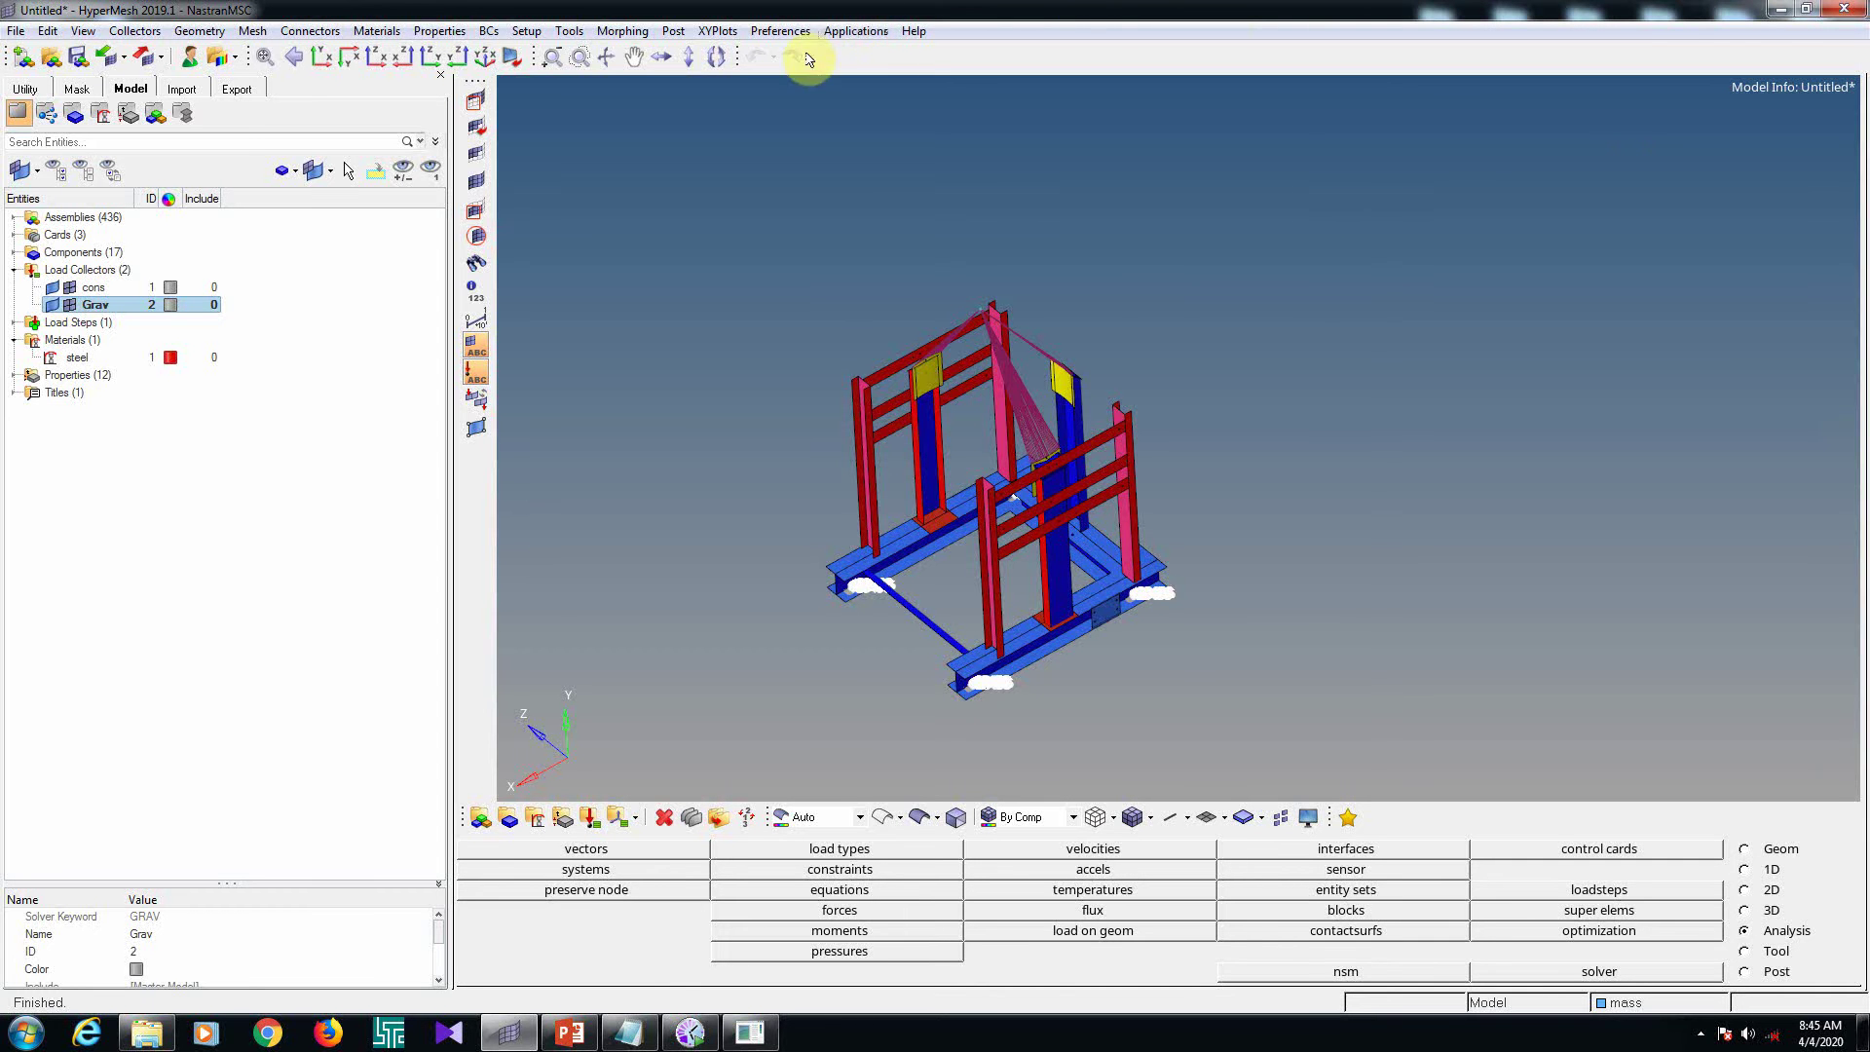
left_click(846, 35)
left_click(866, 71)
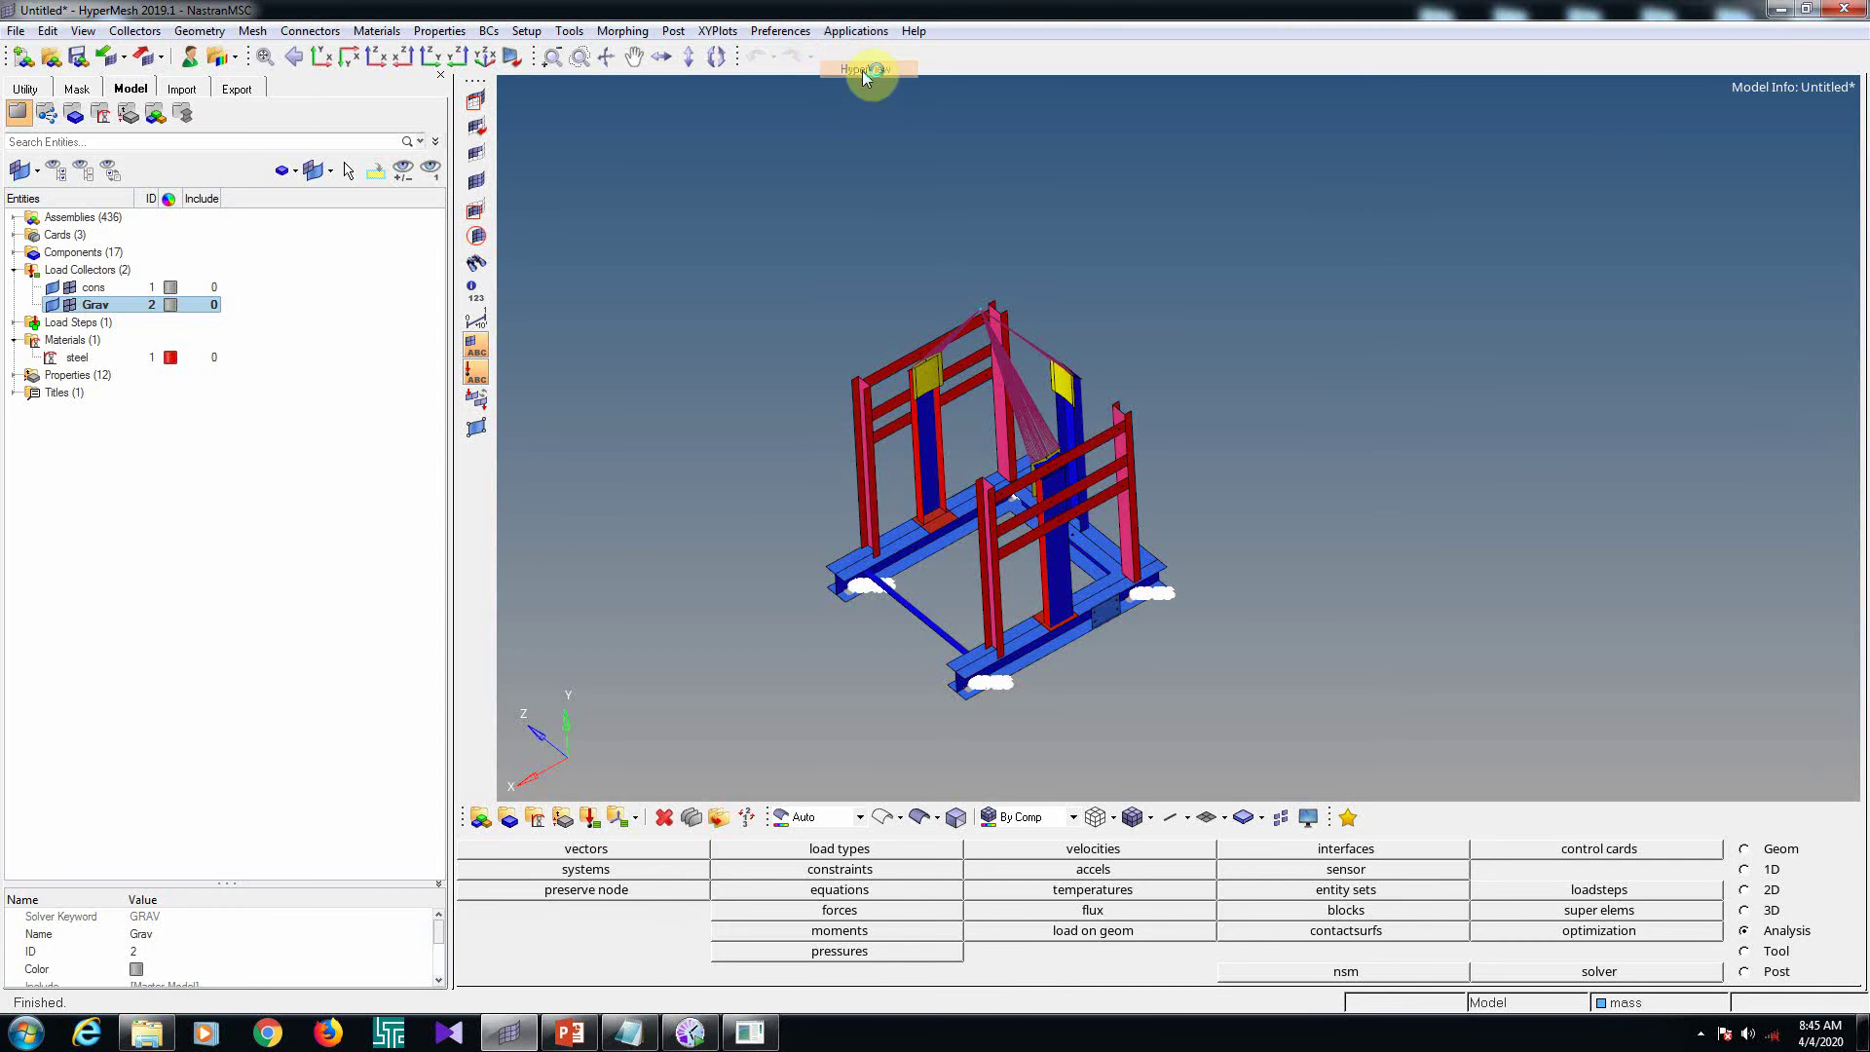
left_click(1780, 10)
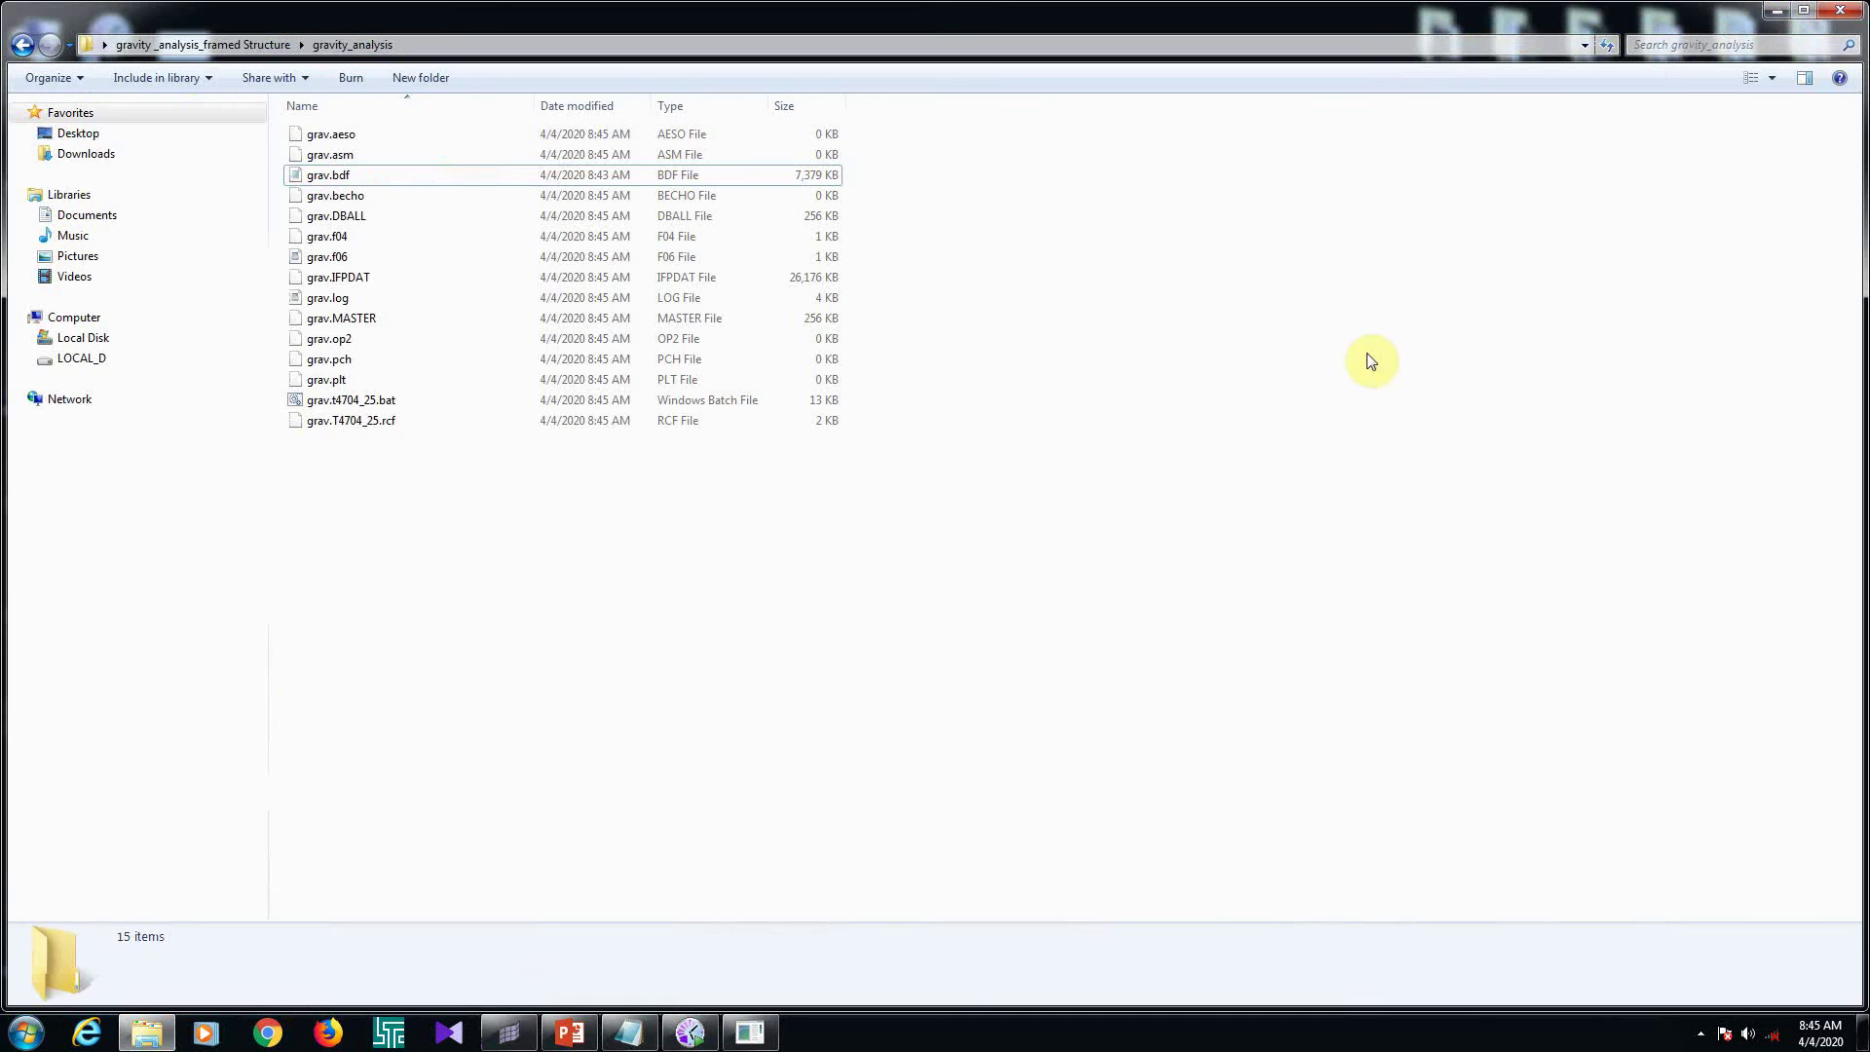
Refresh the gravity_analysis folder repeatedly to monitor the Nastran output files until the run completes
right_click(1410, 434)
left_click(1424, 430)
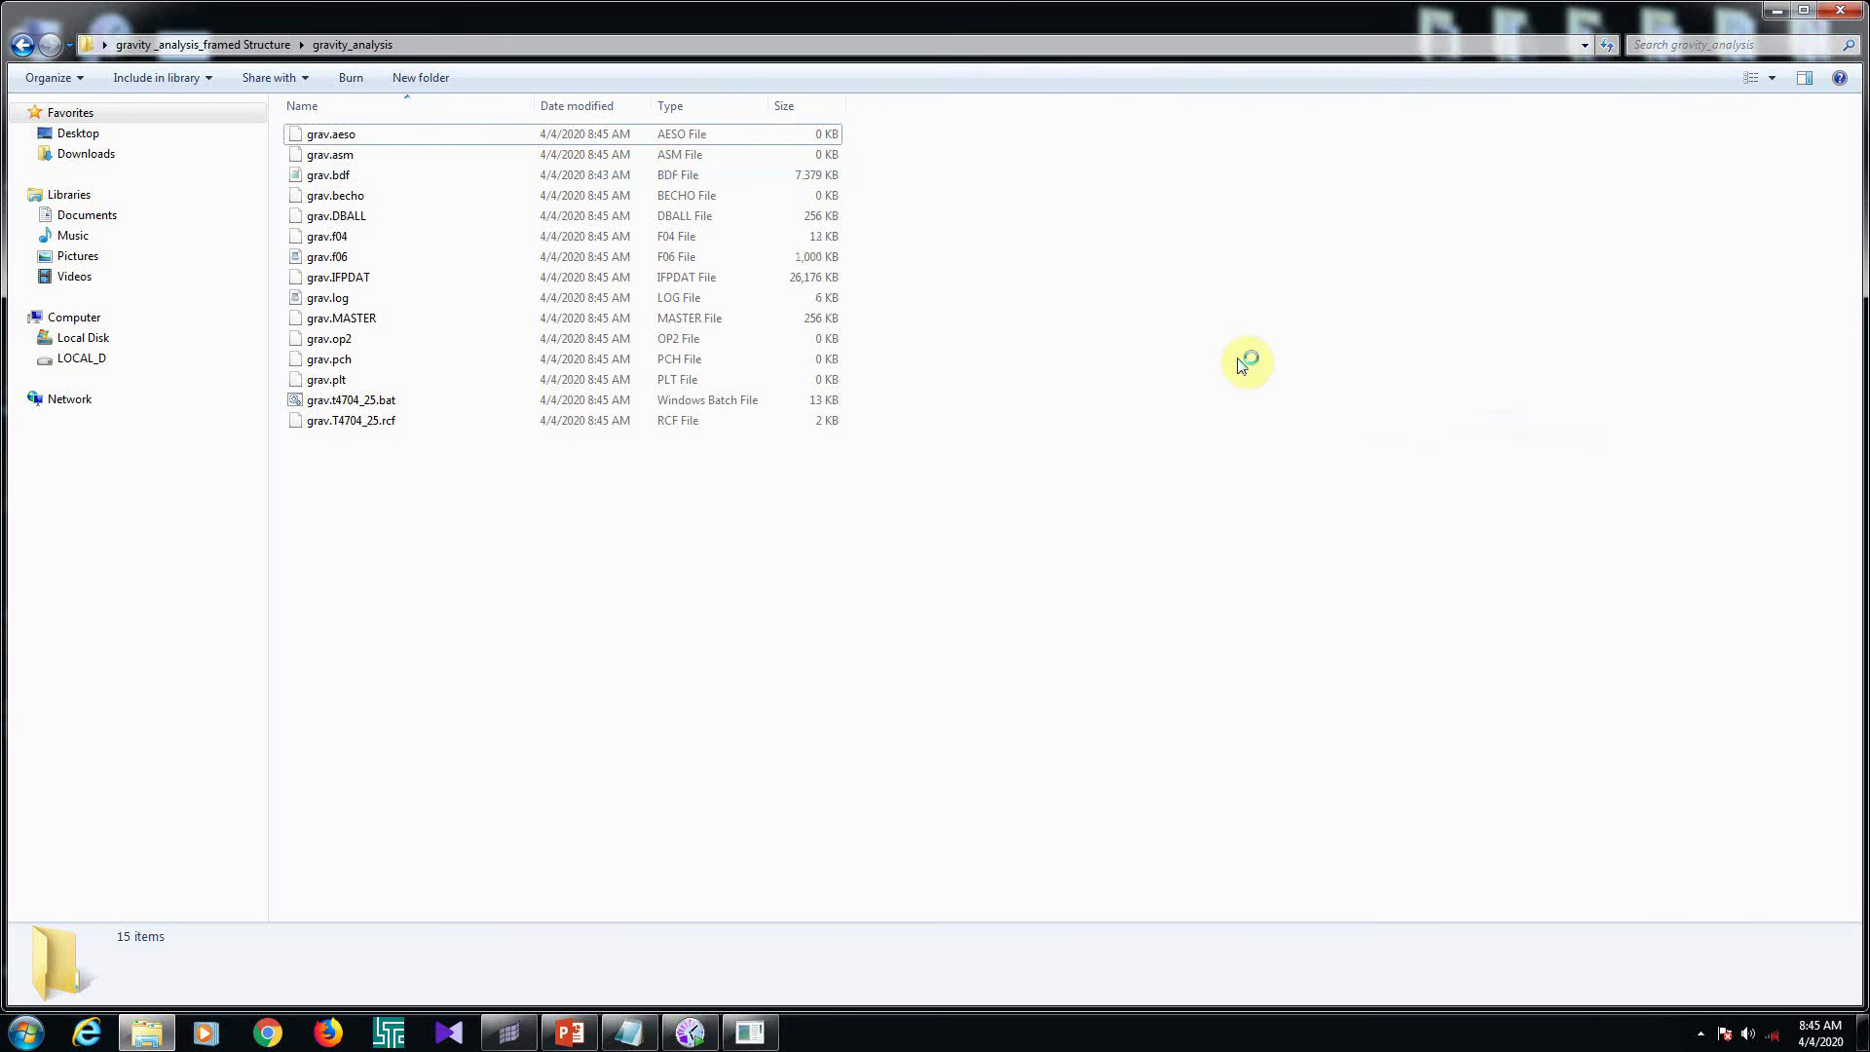
right_click(1241, 361)
left_click(1305, 436)
right_click(1306, 440)
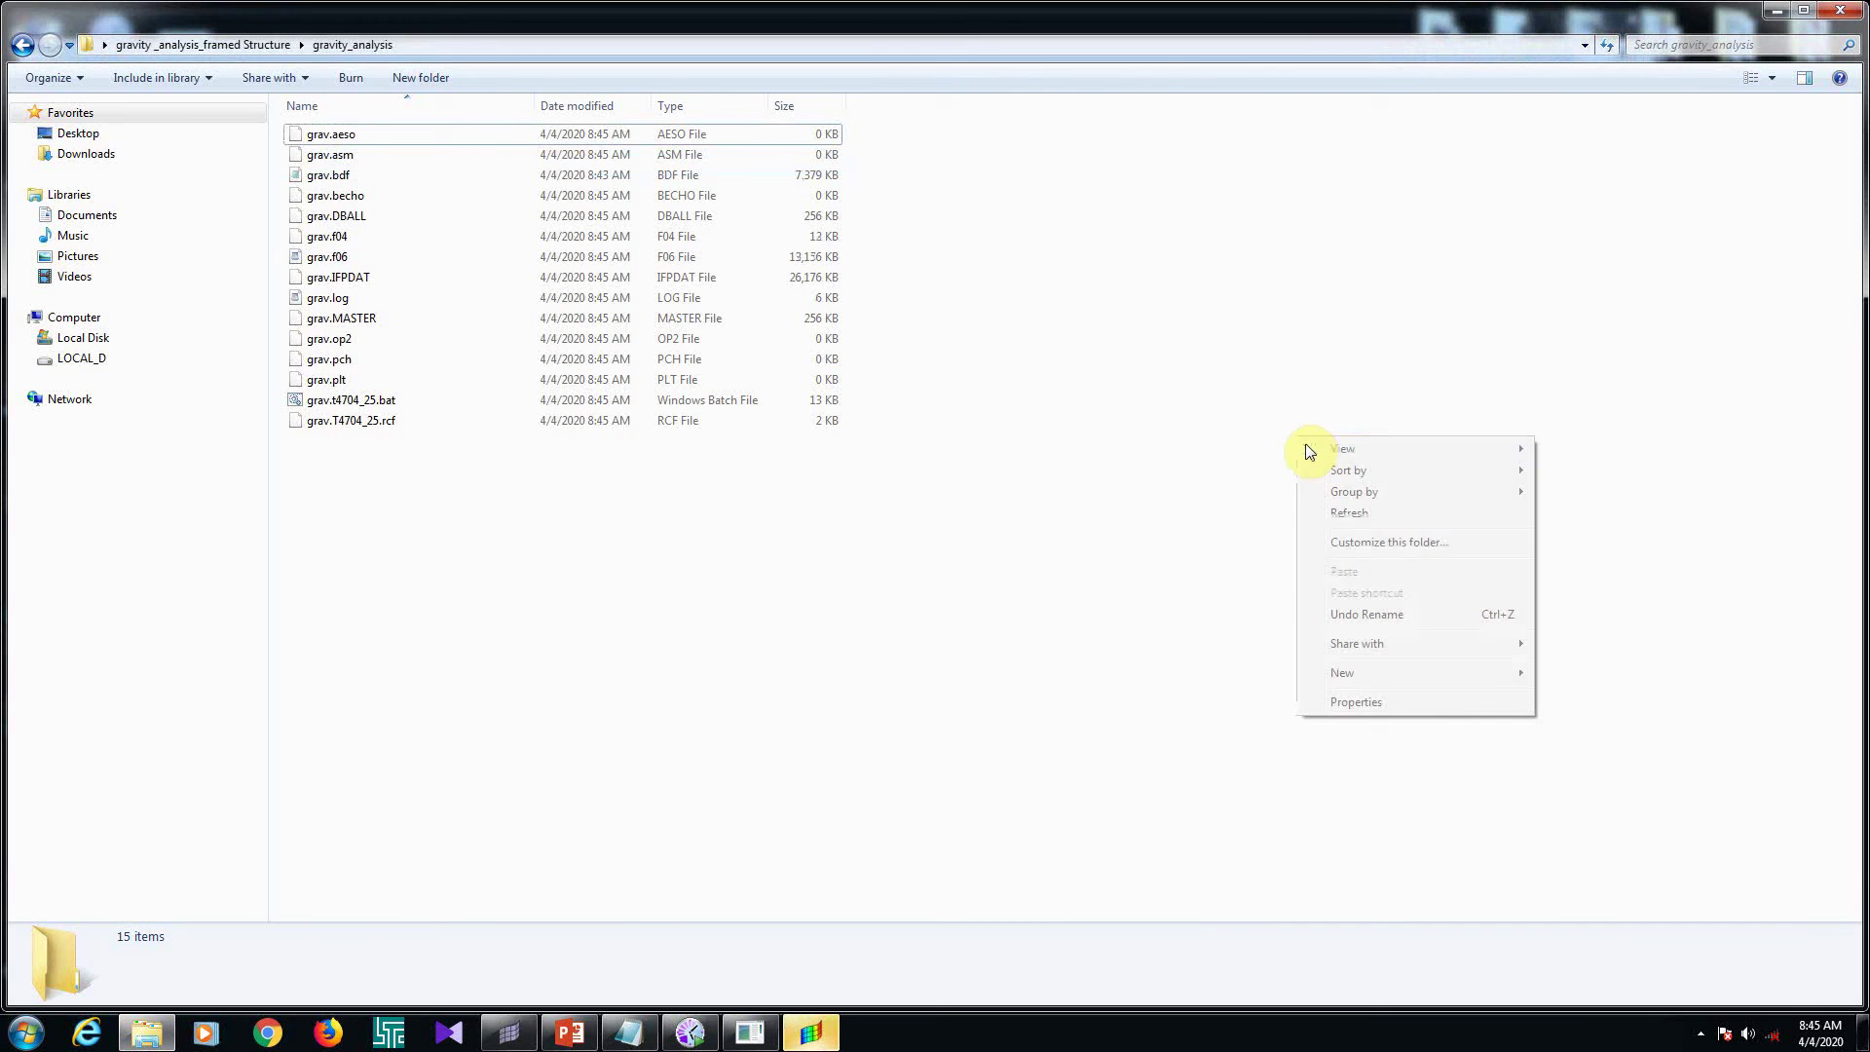
left_click(1332, 512)
right_click(1257, 473)
left_click(1302, 549)
right_click(1316, 552)
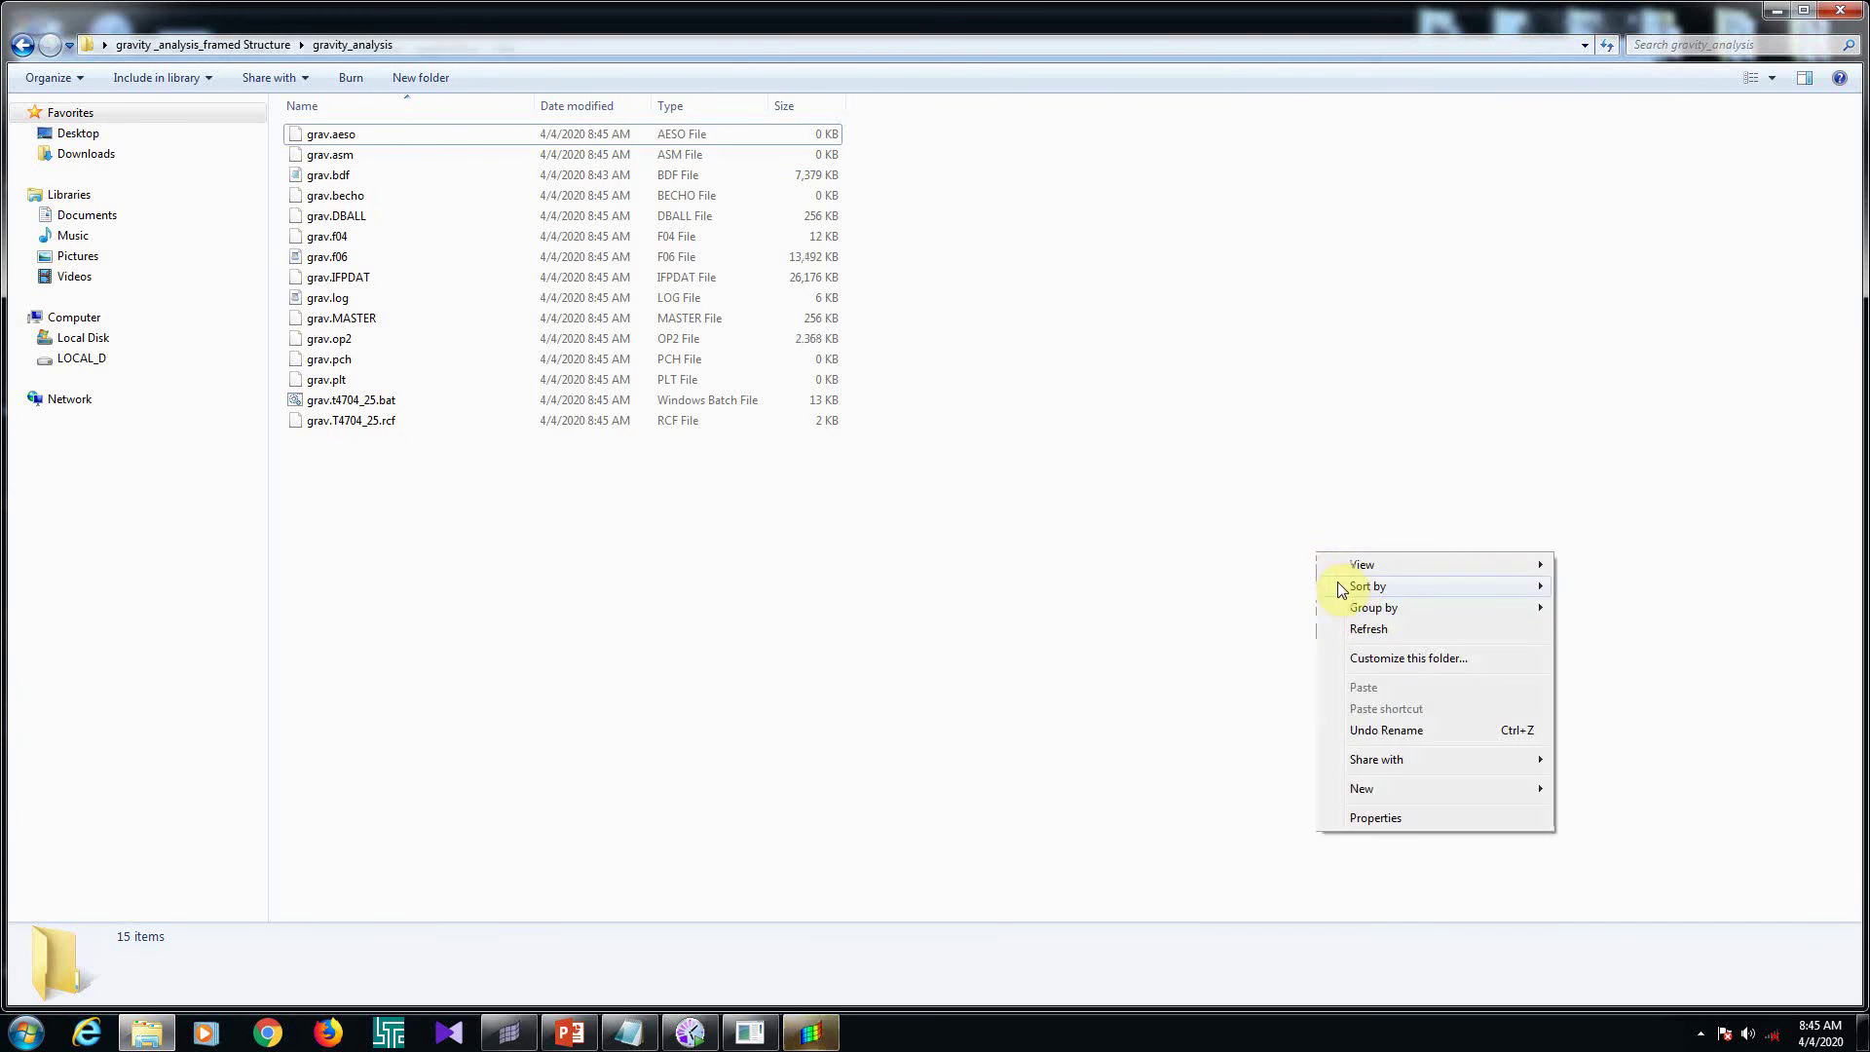
left_click(1360, 630)
right_click(1306, 584)
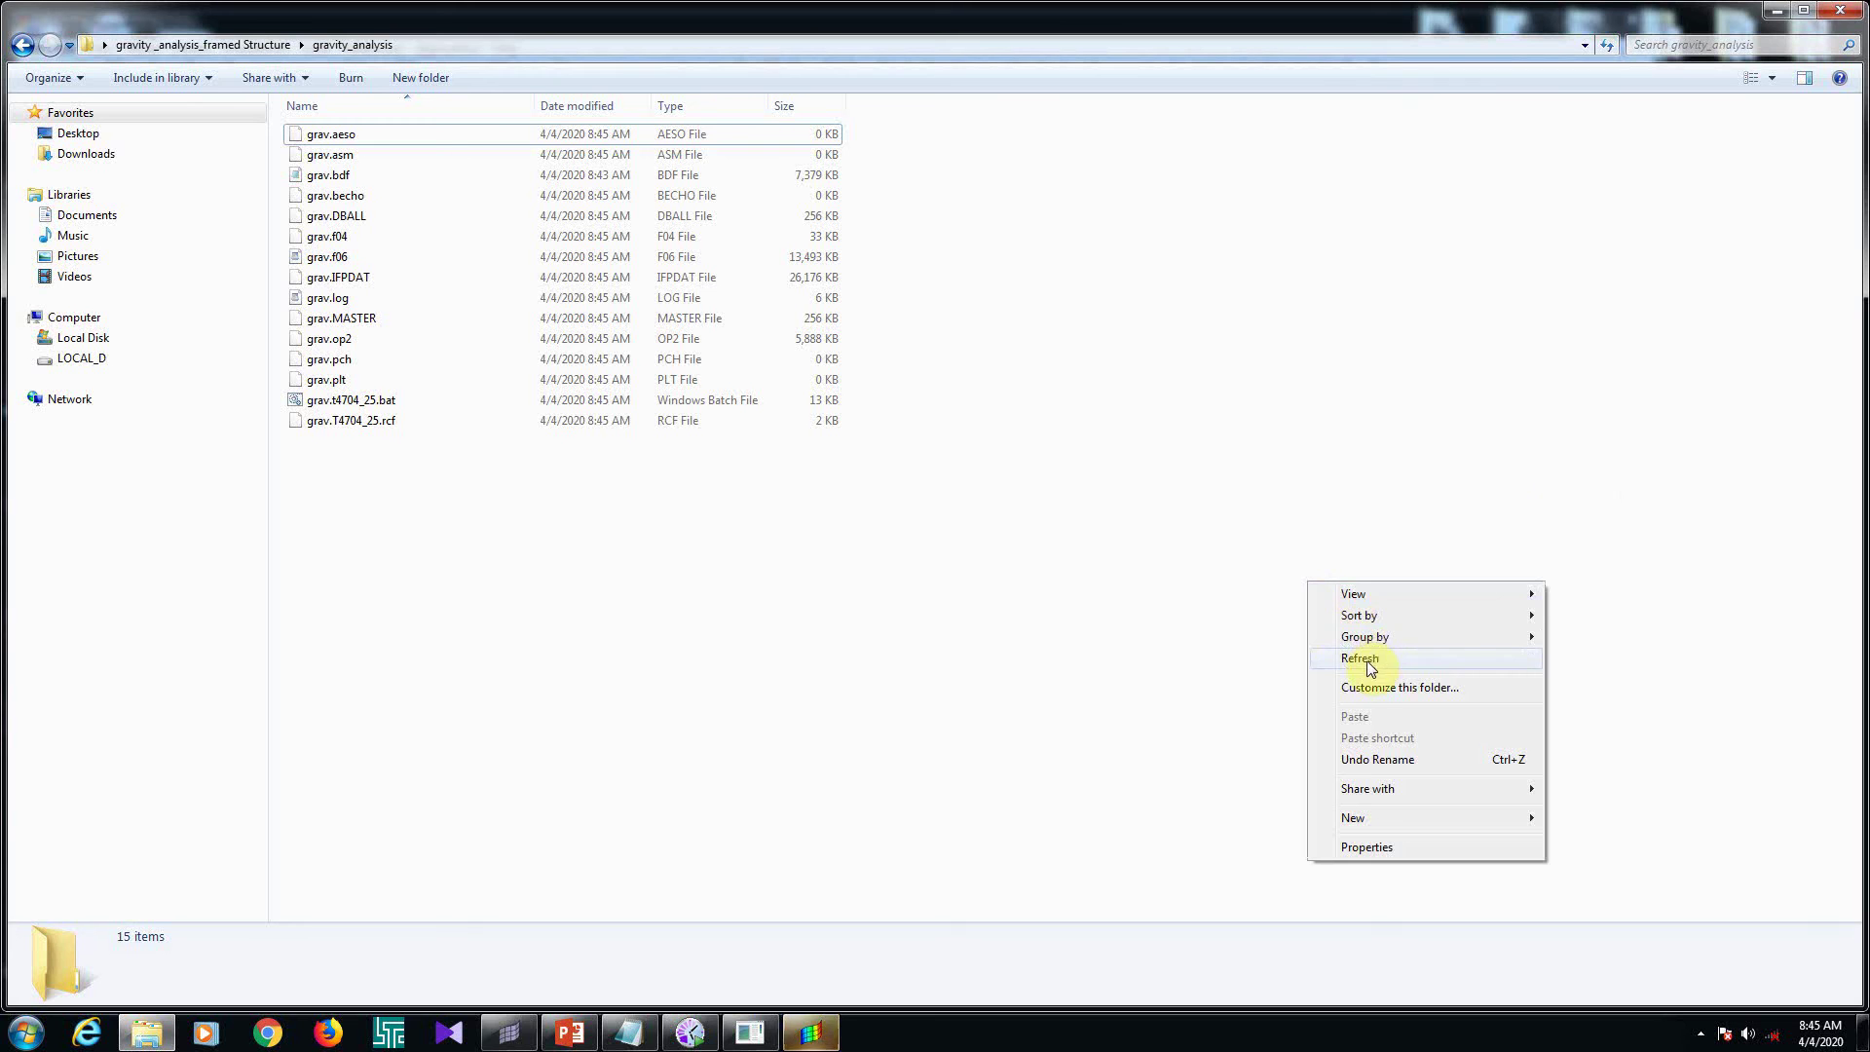
left_click(1363, 658)
right_click(1238, 514)
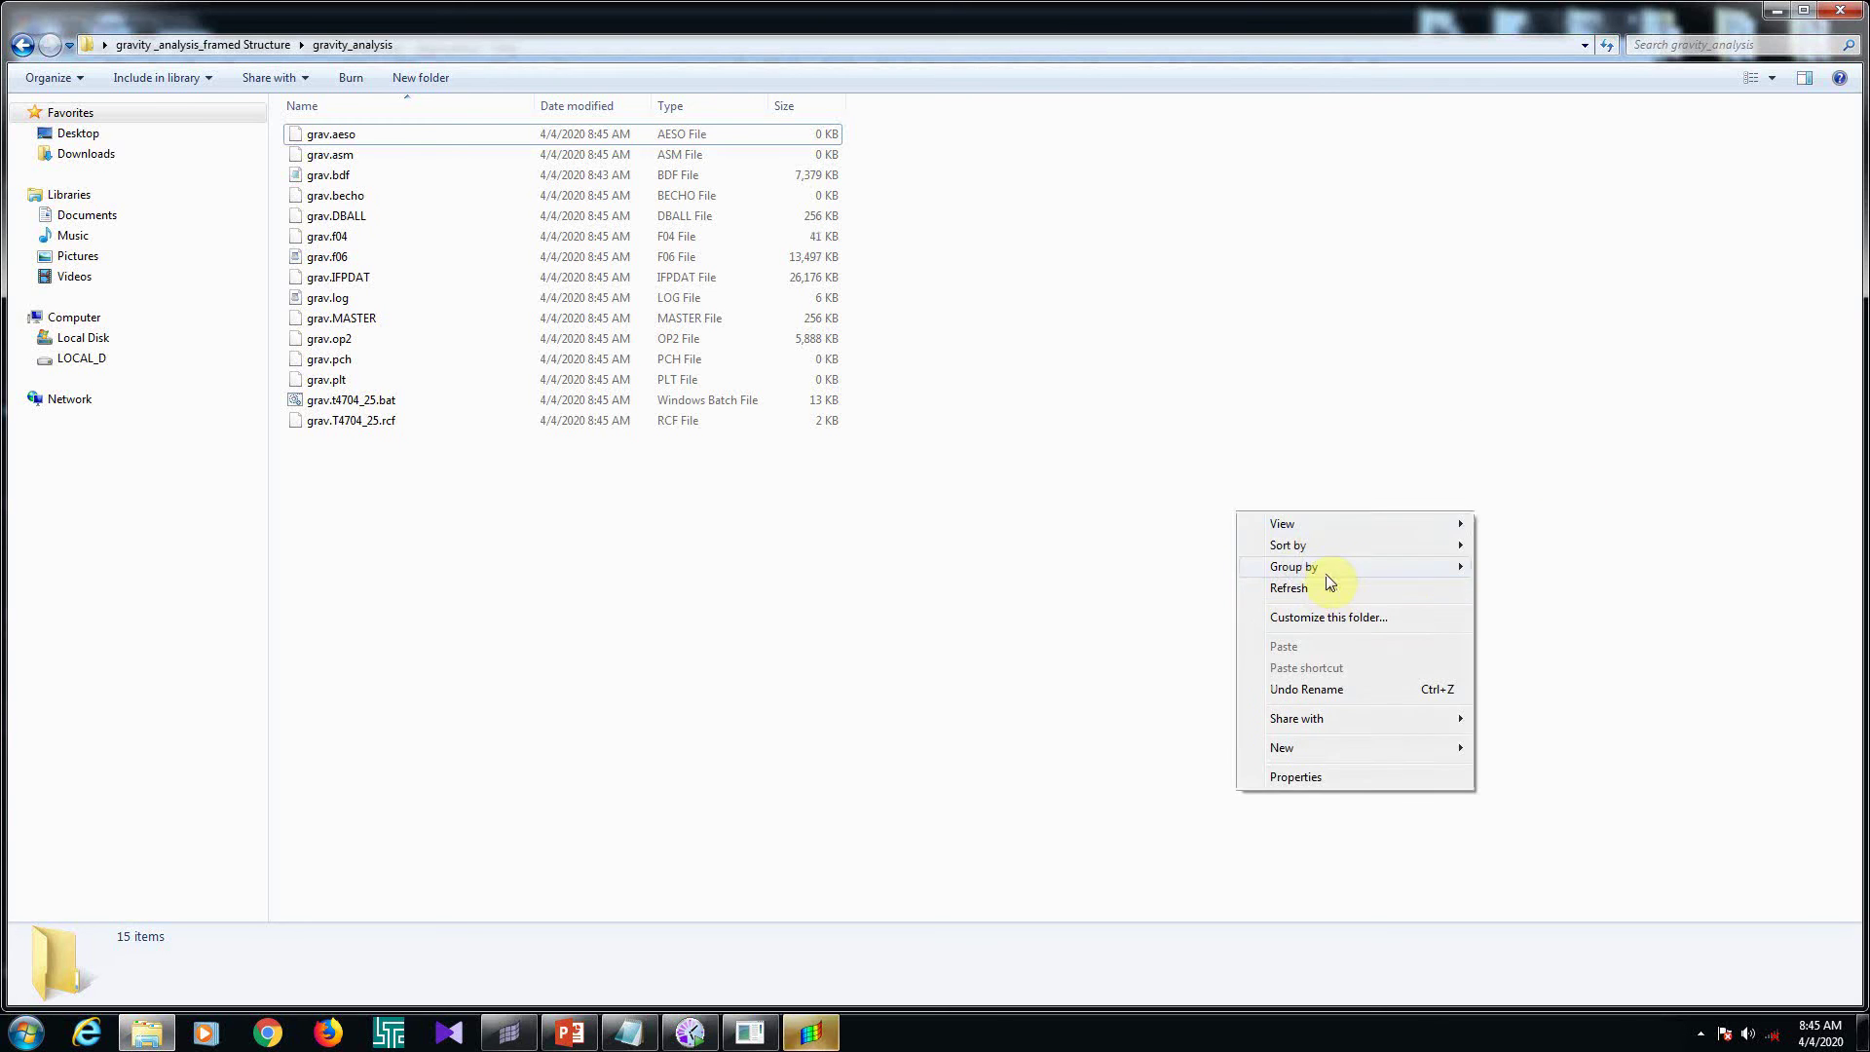
left_click(1325, 588)
right_click(1256, 575)
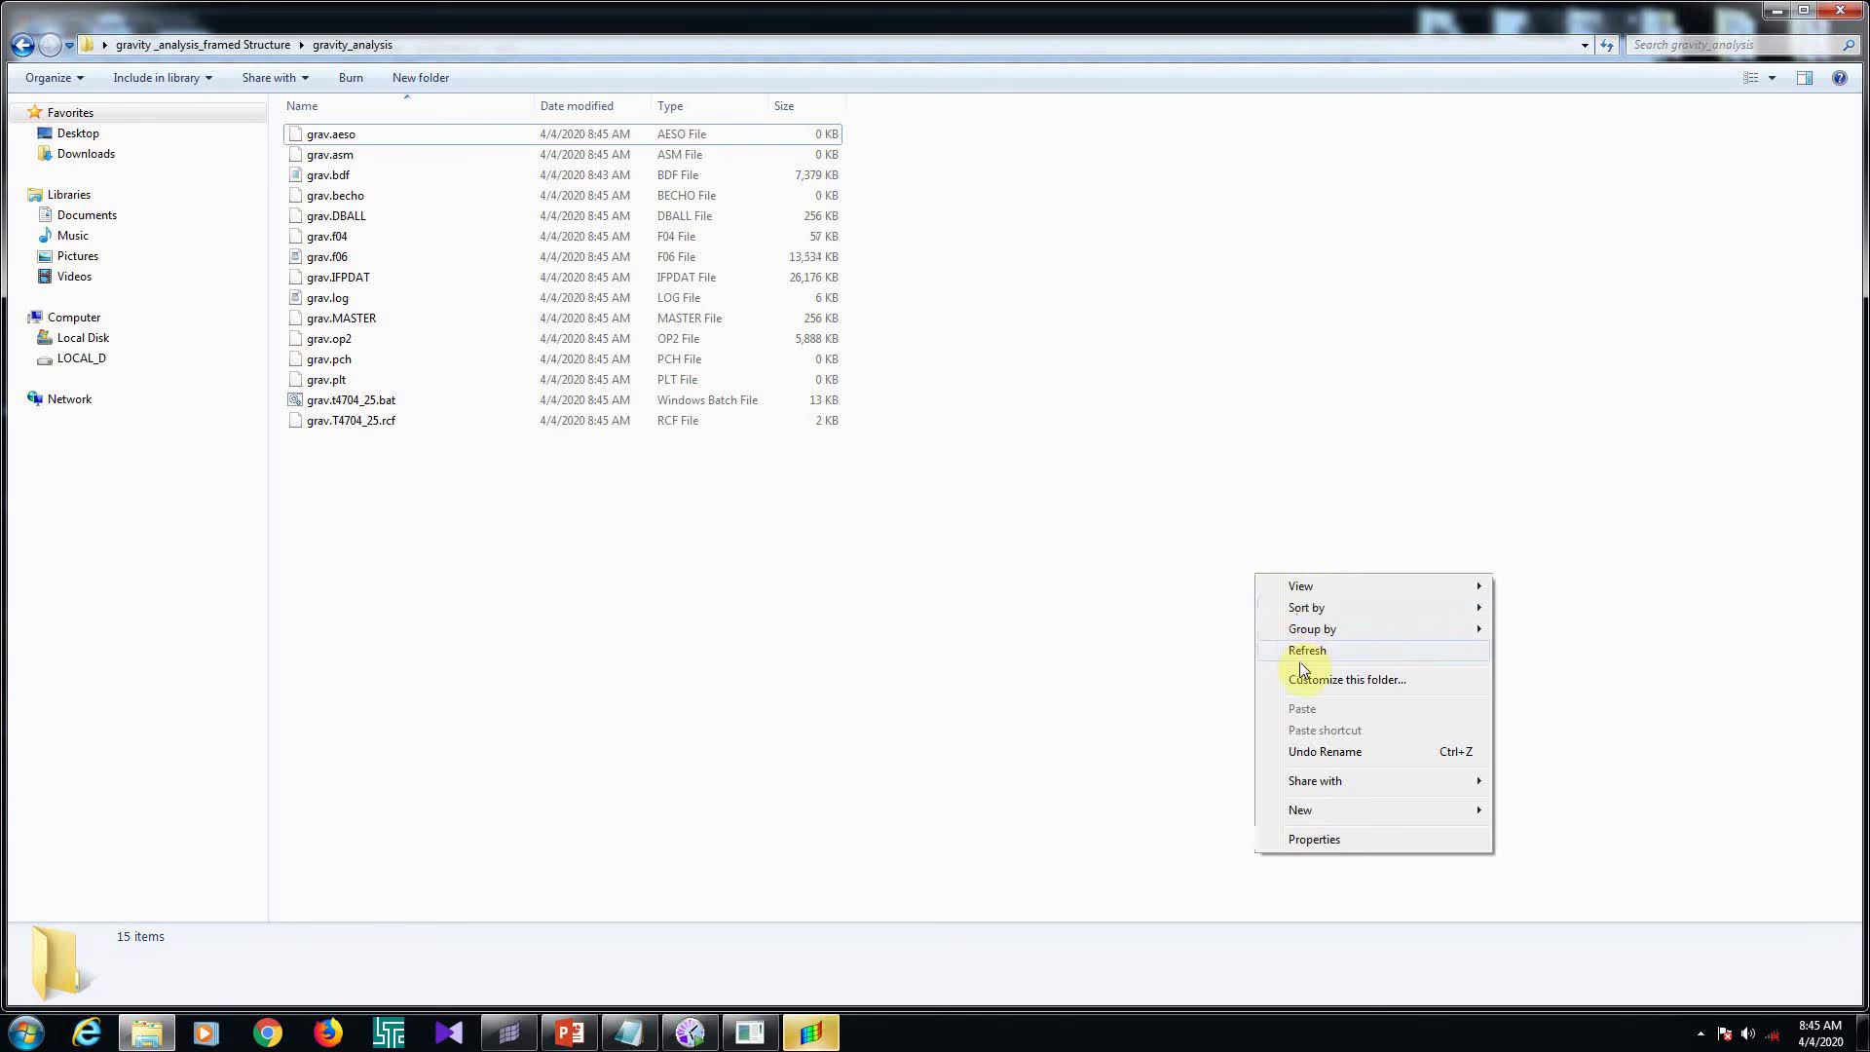
left_click(1306, 652)
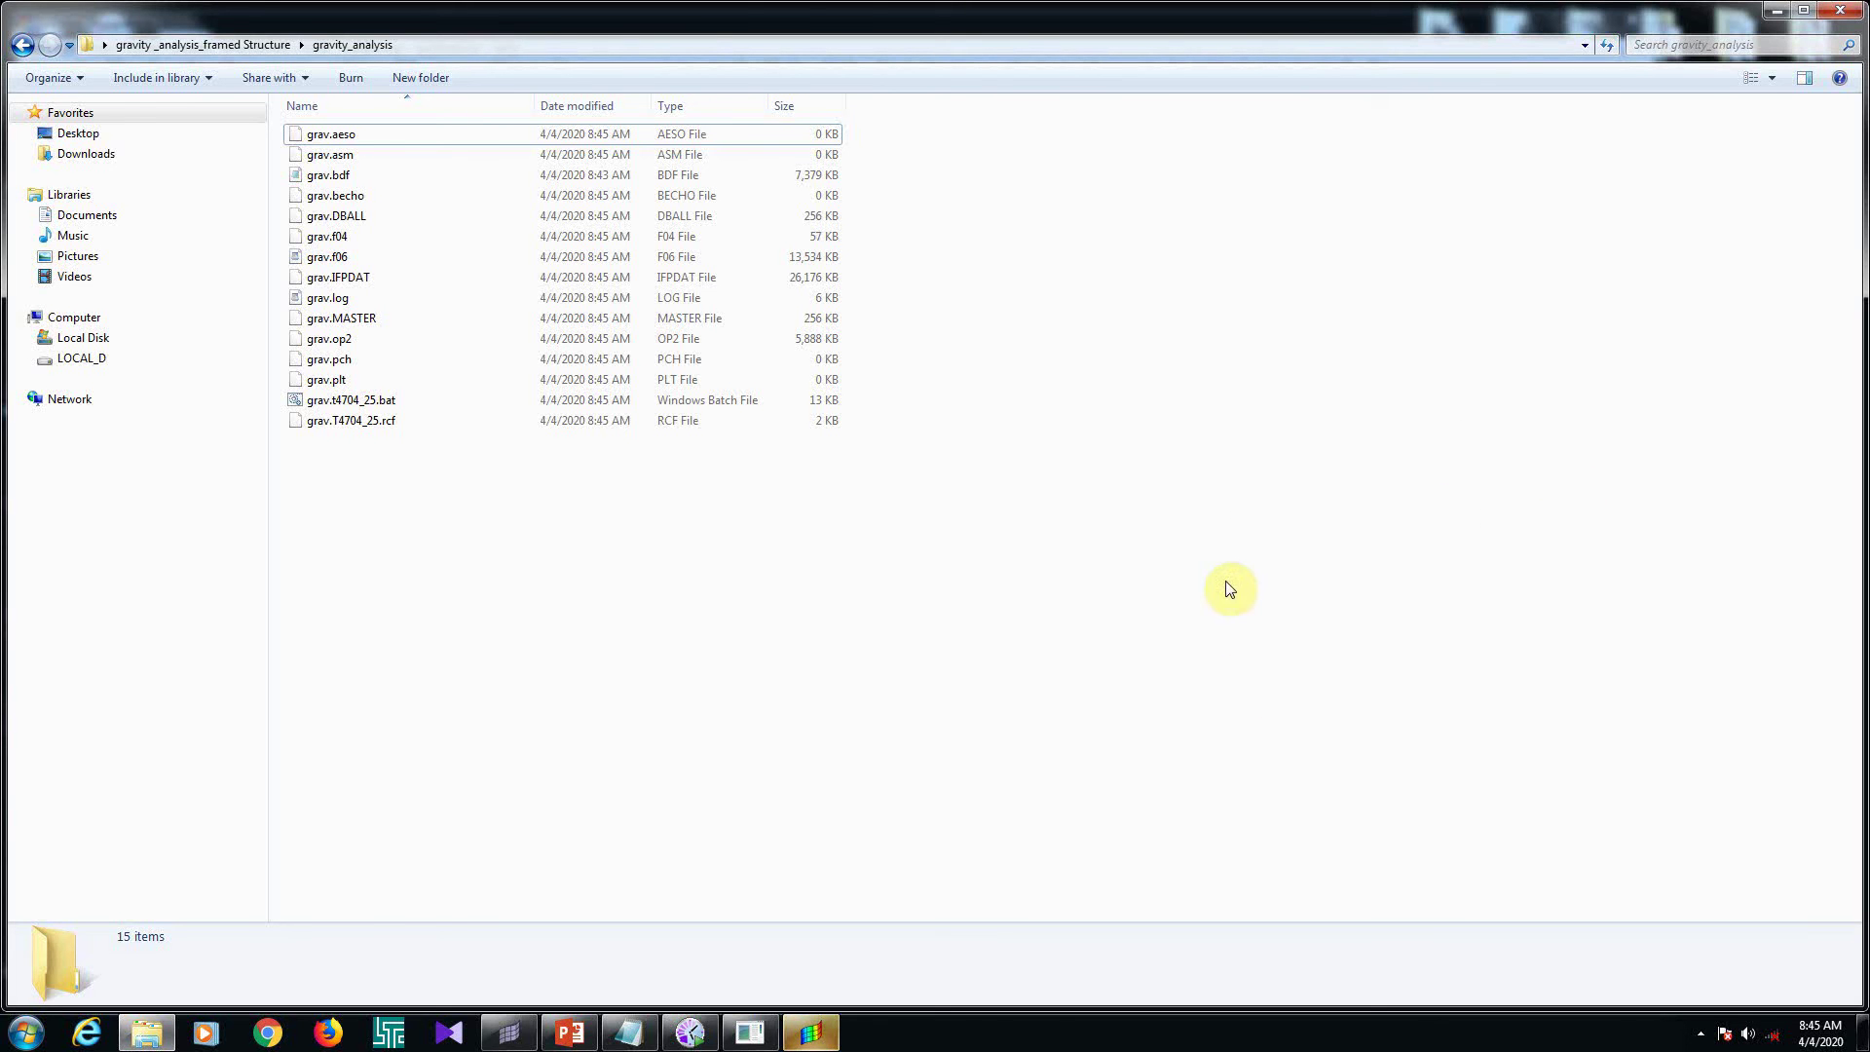
right_click(1192, 489)
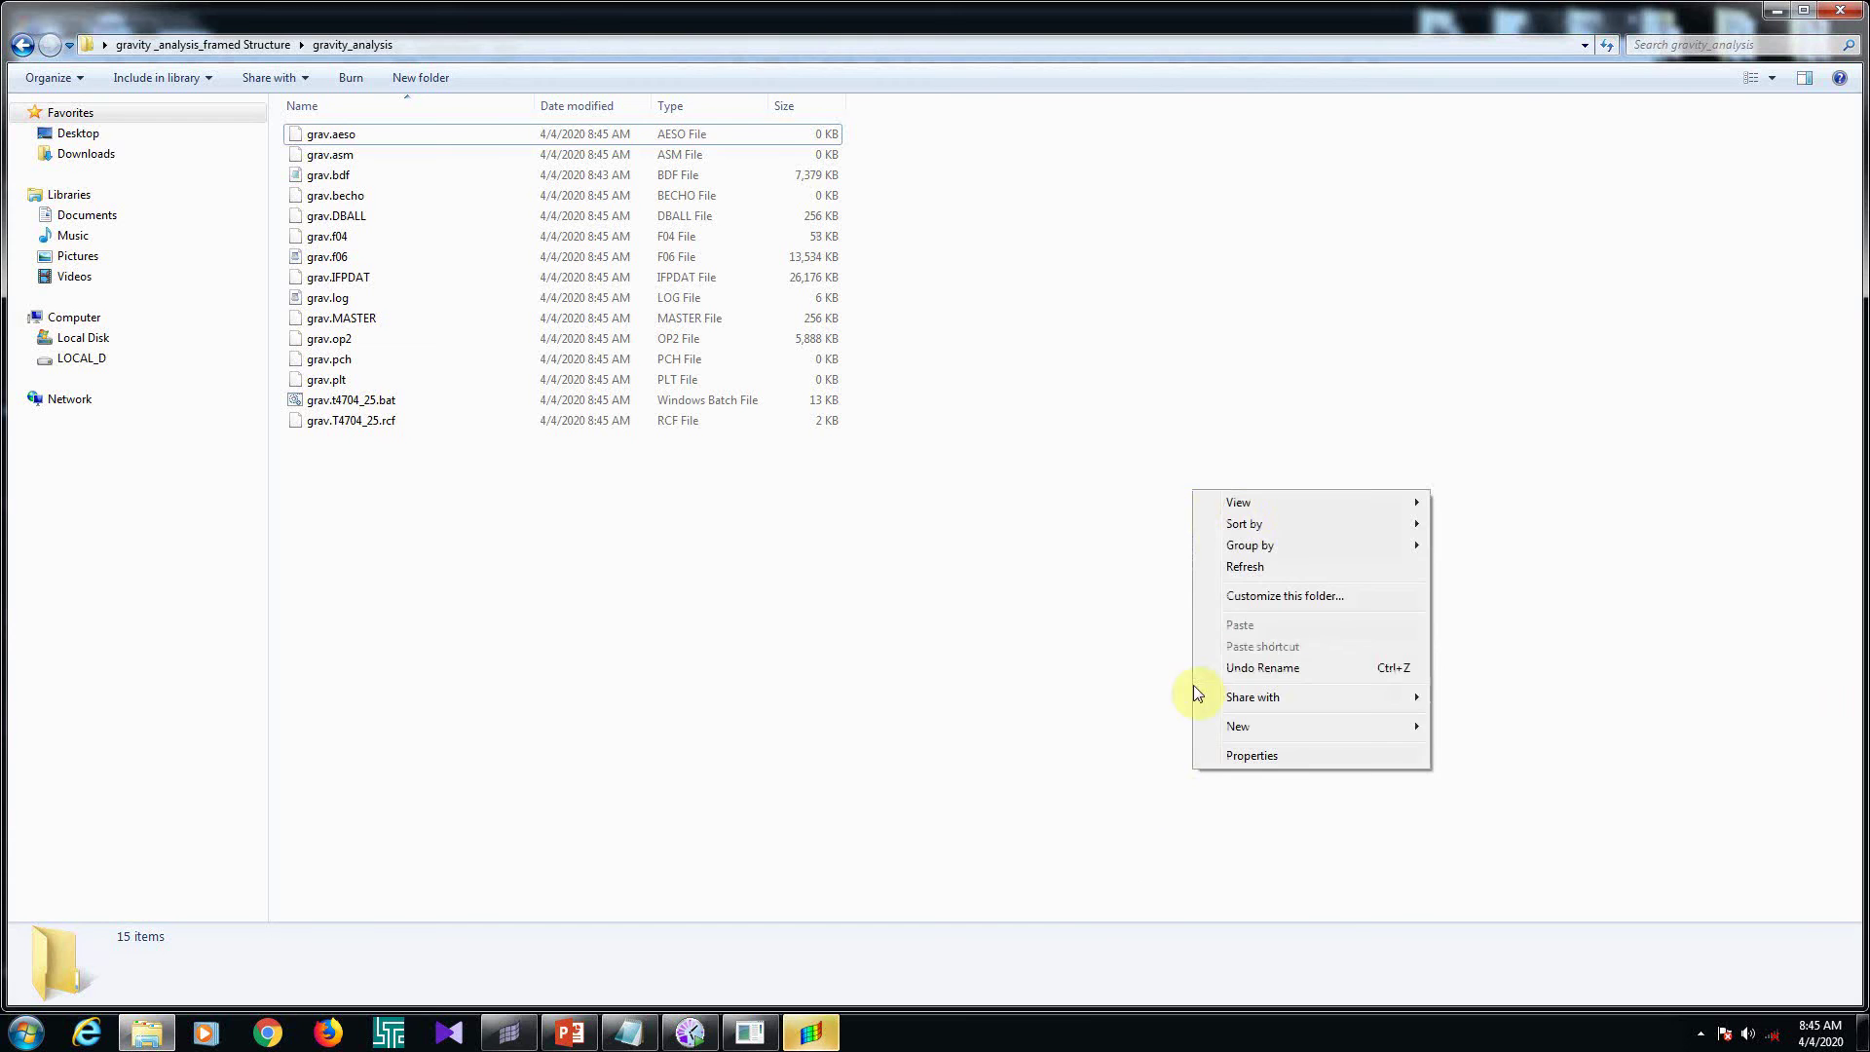
left_click(1274, 574)
right_click(1223, 560)
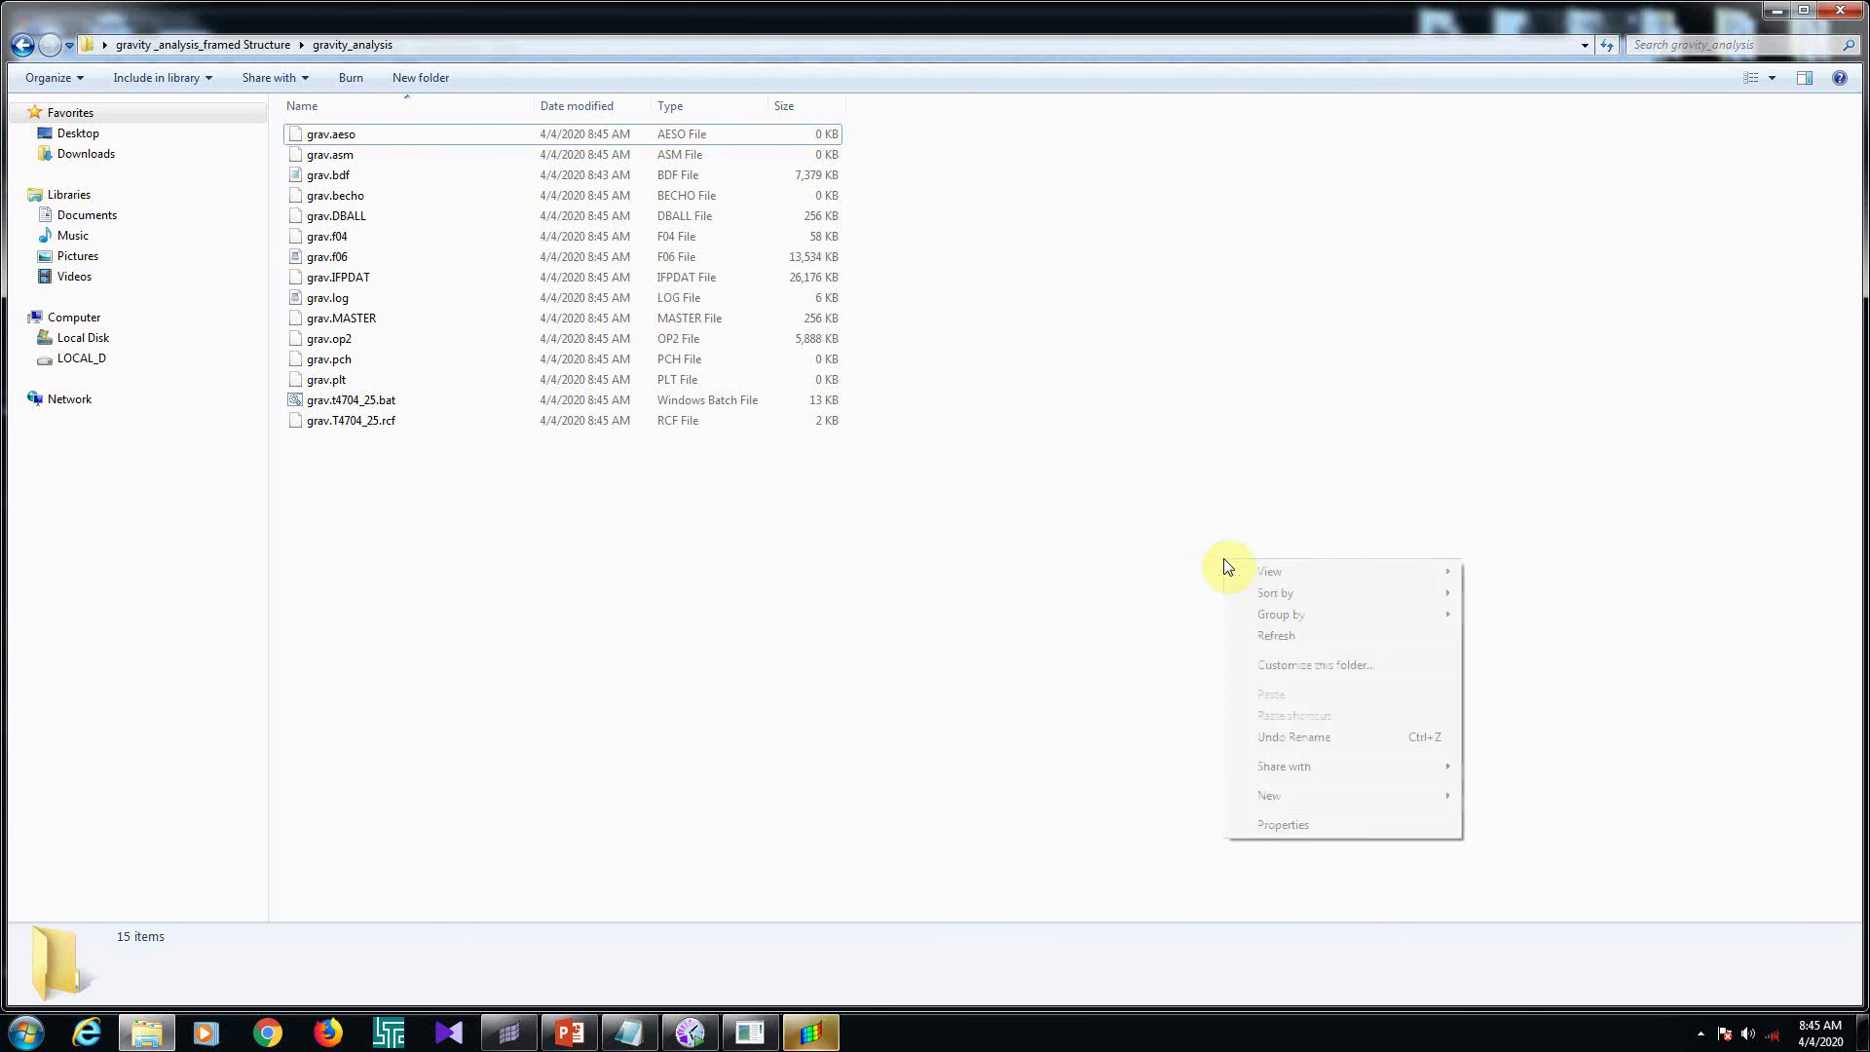
left_click(1274, 635)
right_click(1155, 592)
left_click(1205, 672)
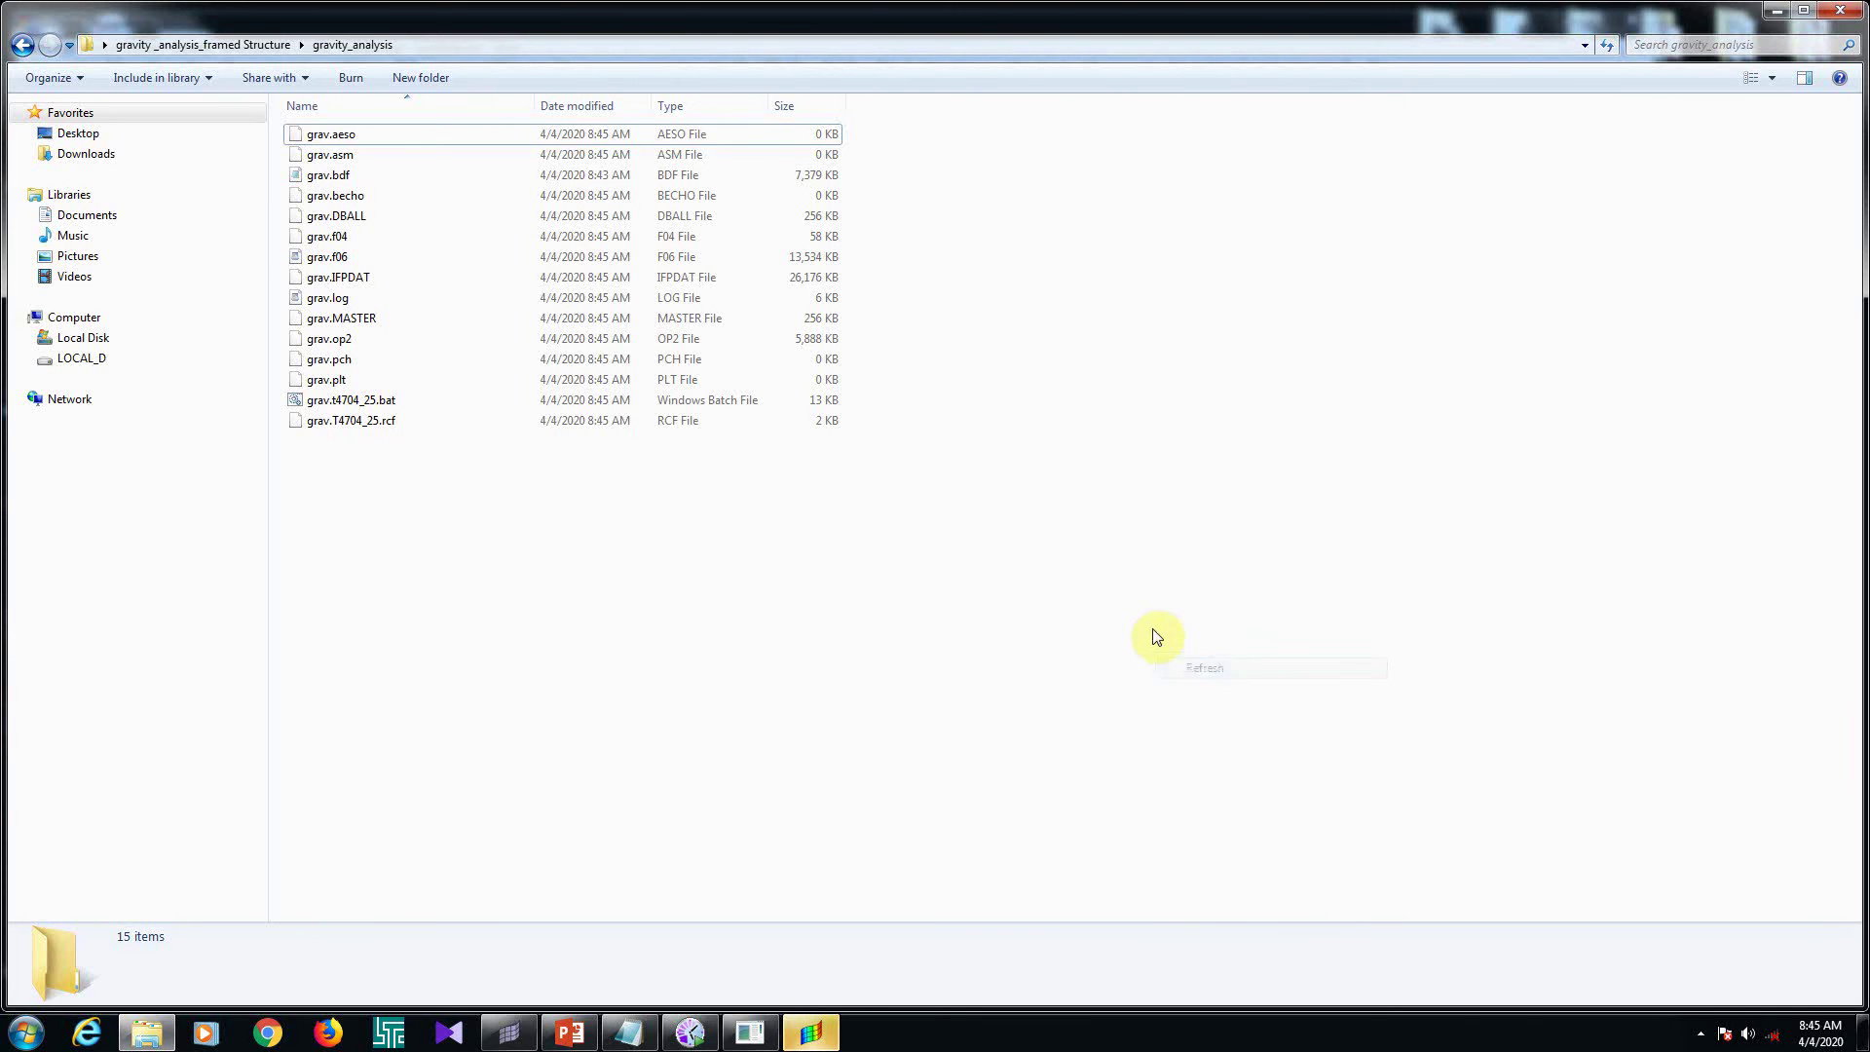
right_click(1154, 630)
left_click(1202, 706)
right_click(1133, 636)
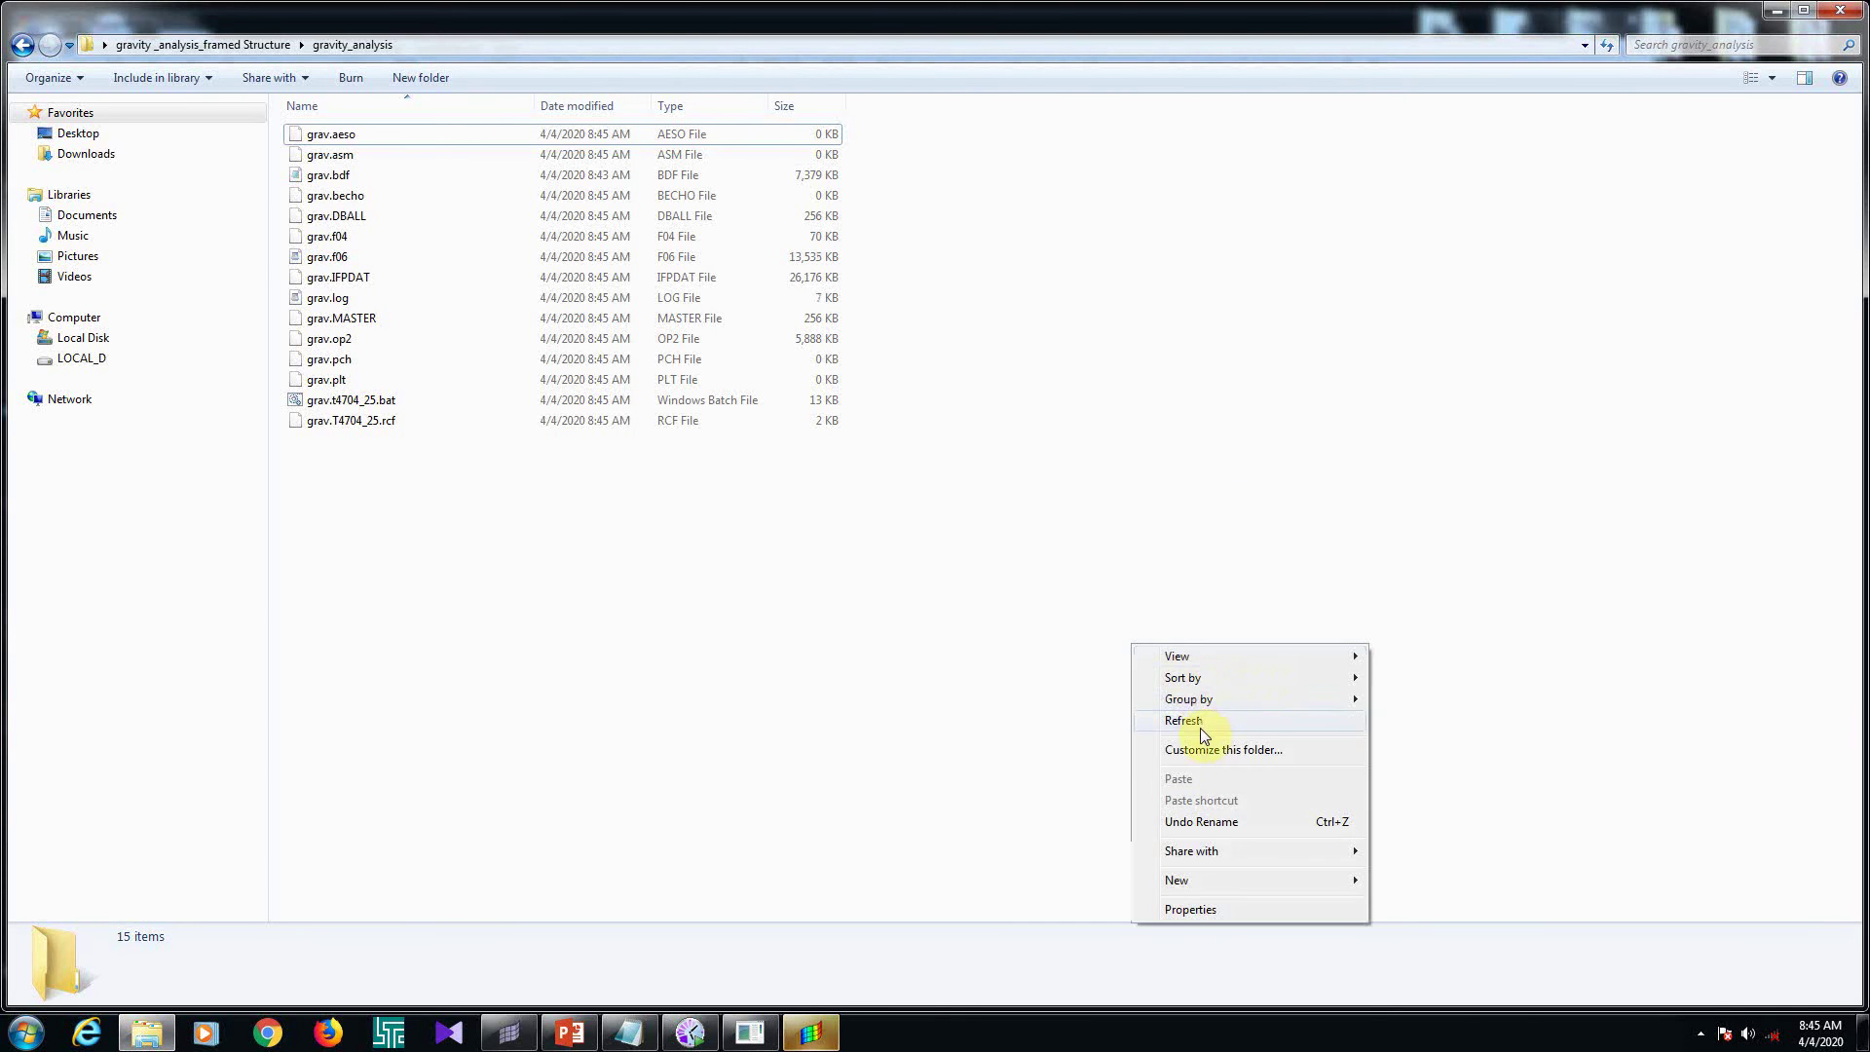
left_click(1199, 721)
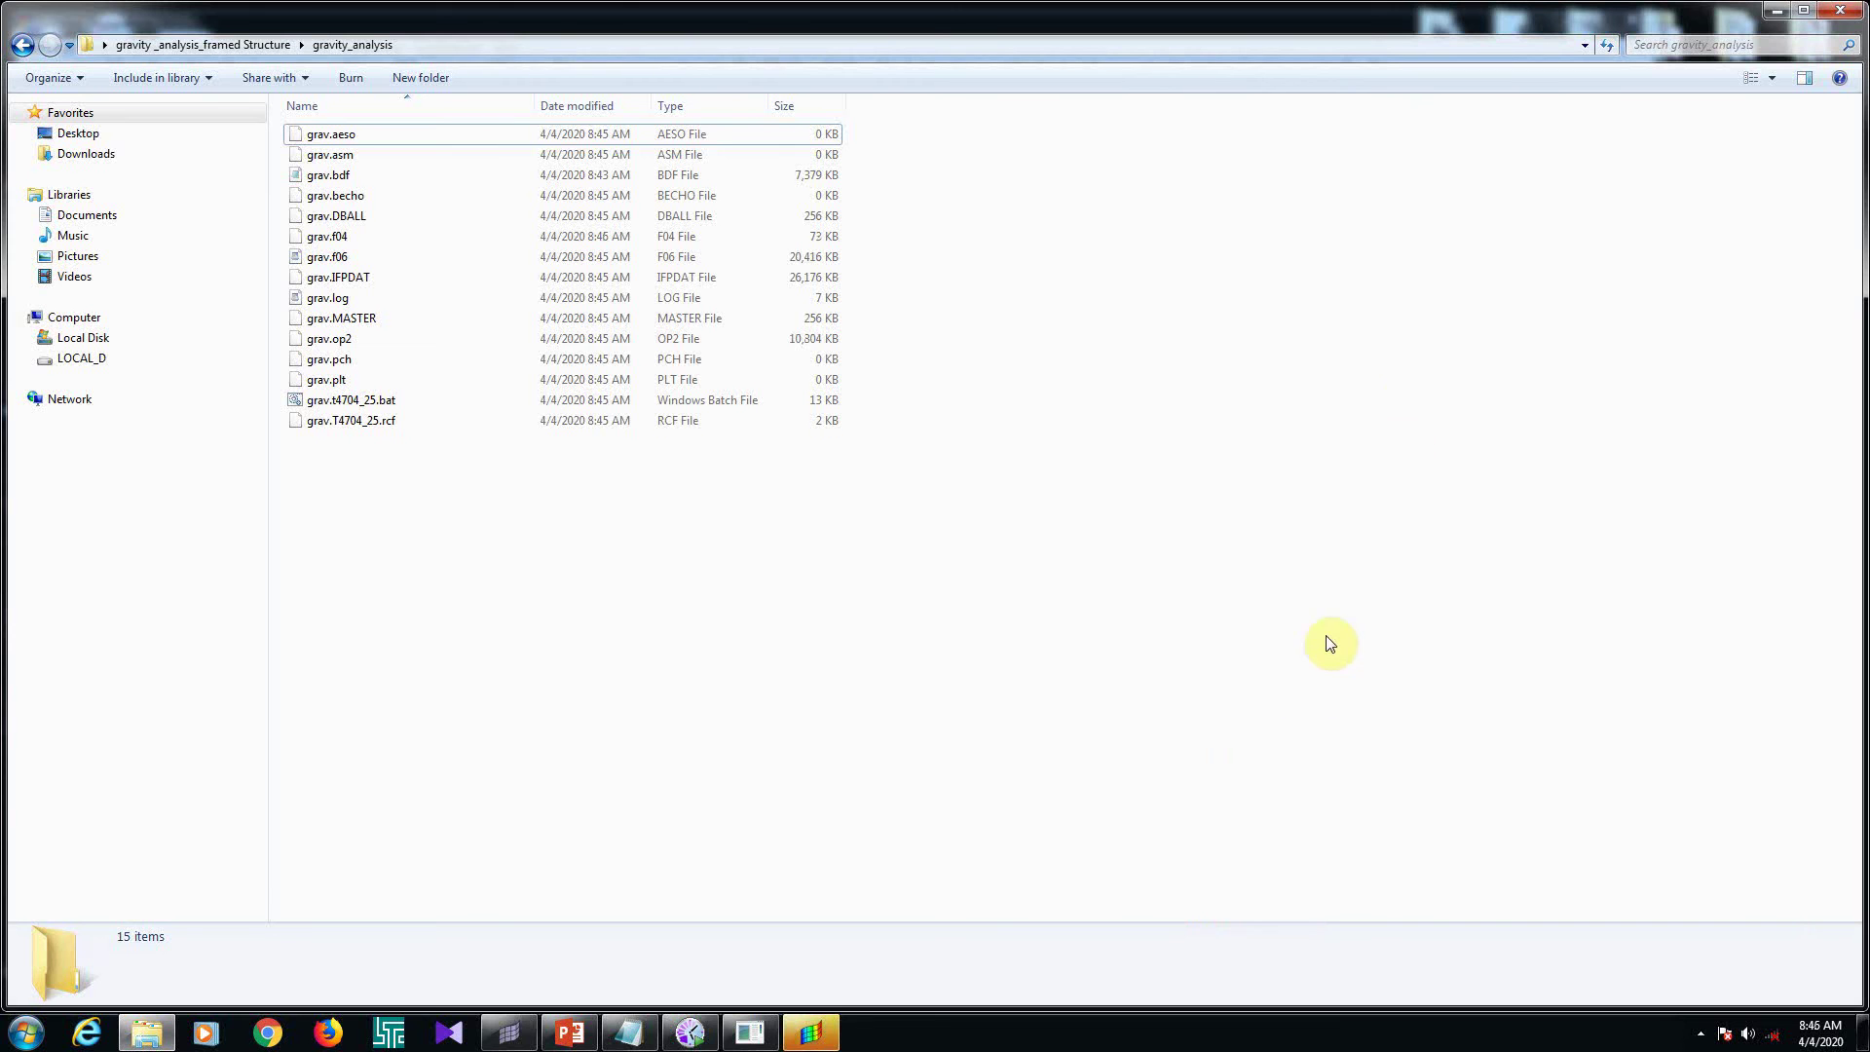
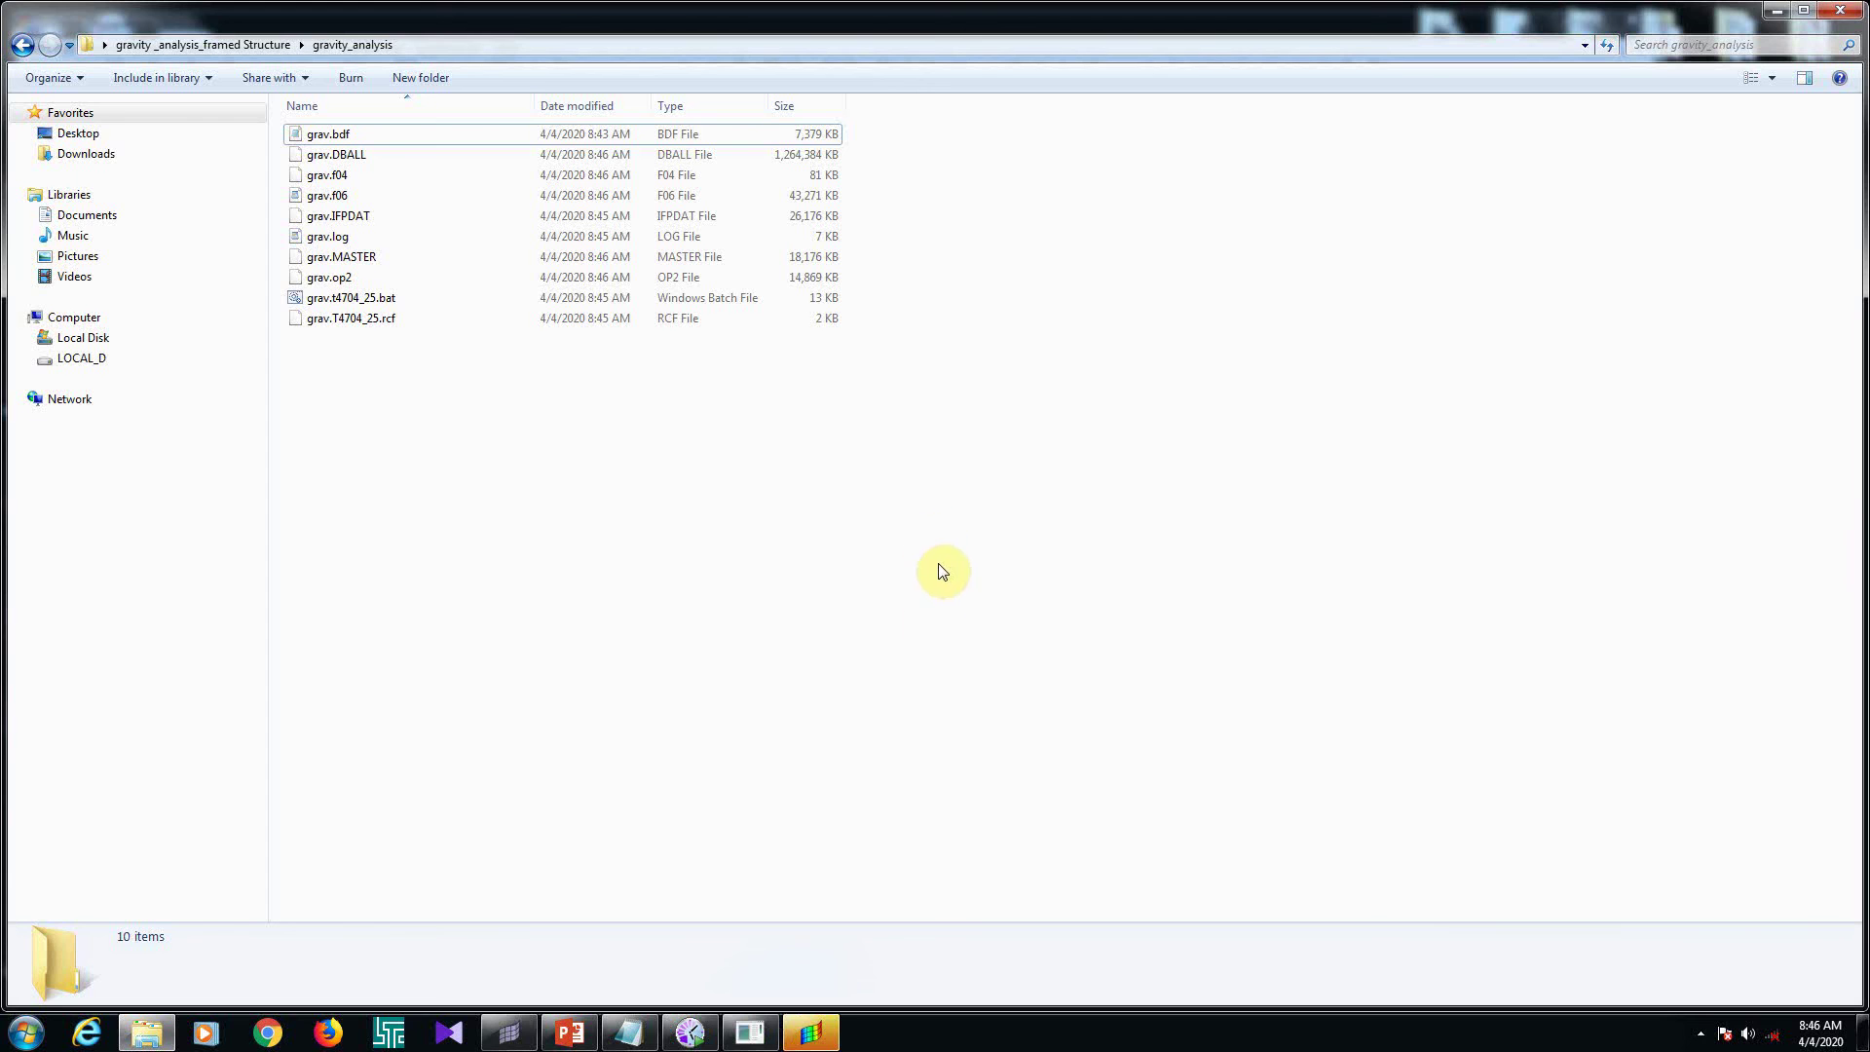
Open the grav.f06 output file from the gravity_analysis subfolder of the framed structure folder on the desktop
left_click(810, 1030)
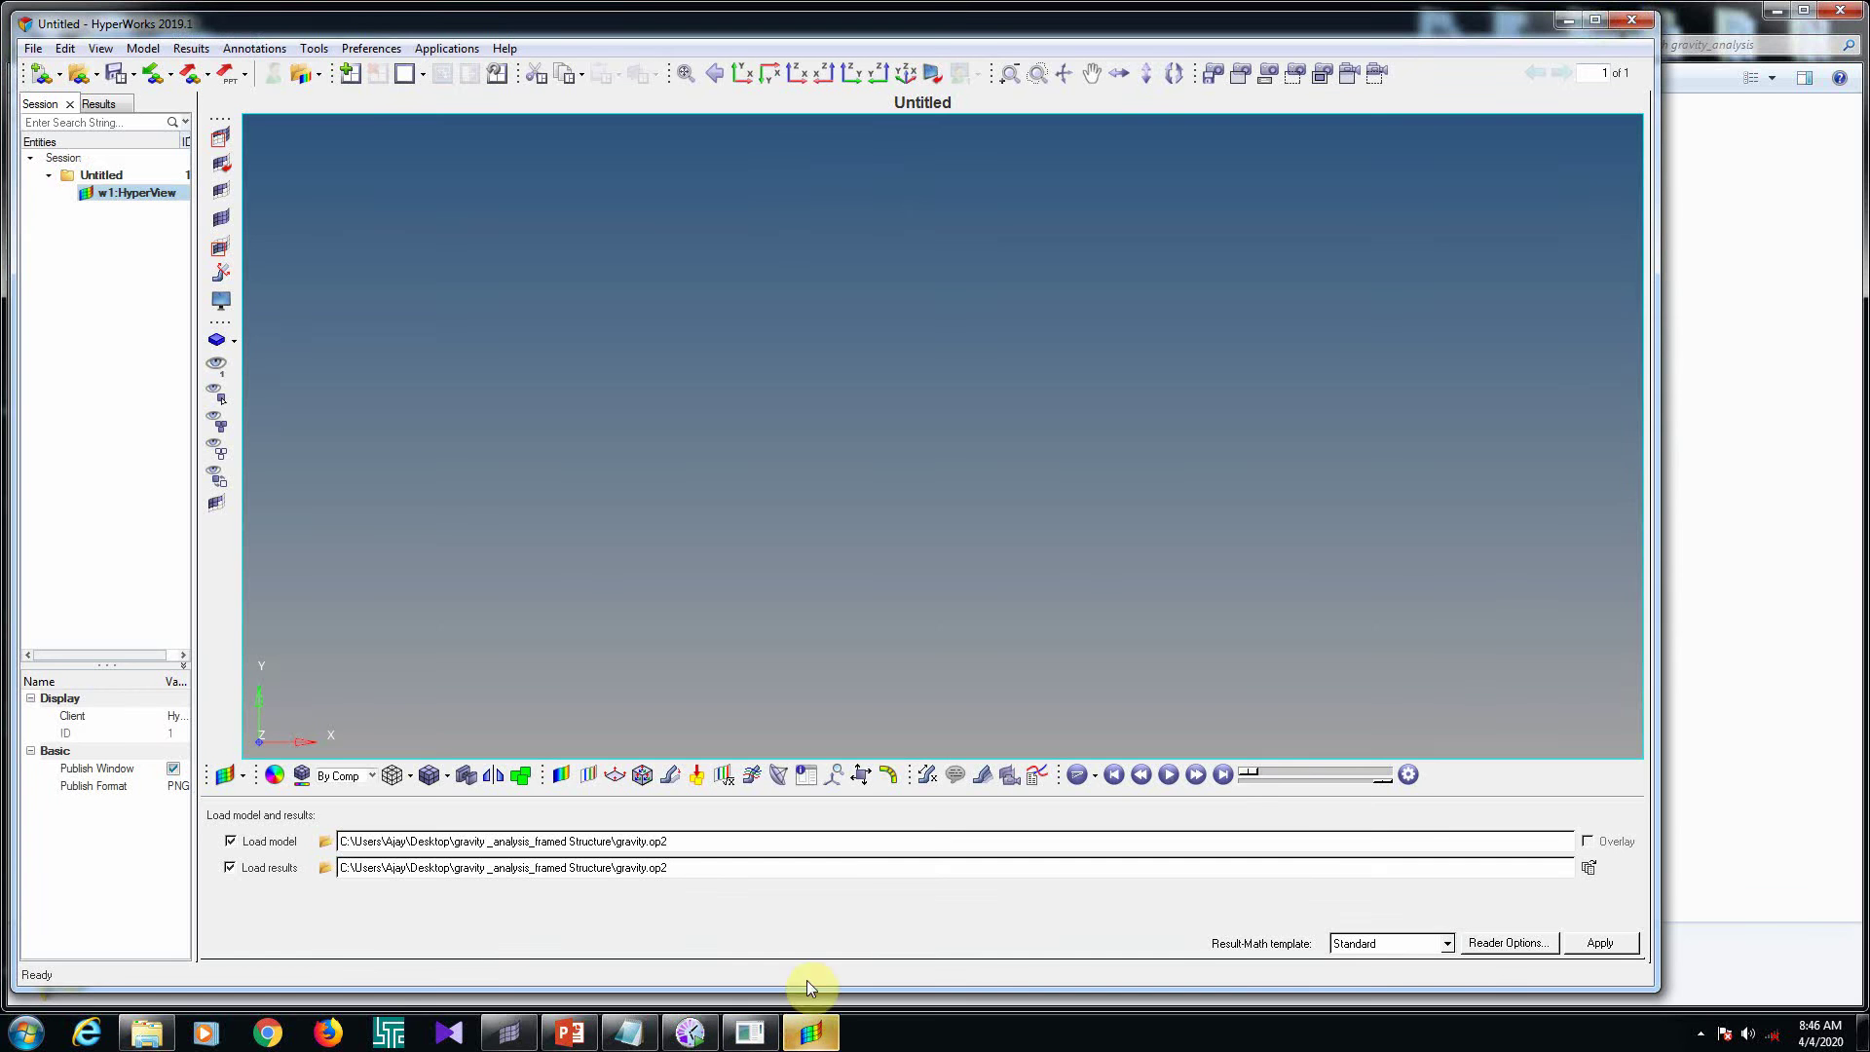
left_click(1568, 20)
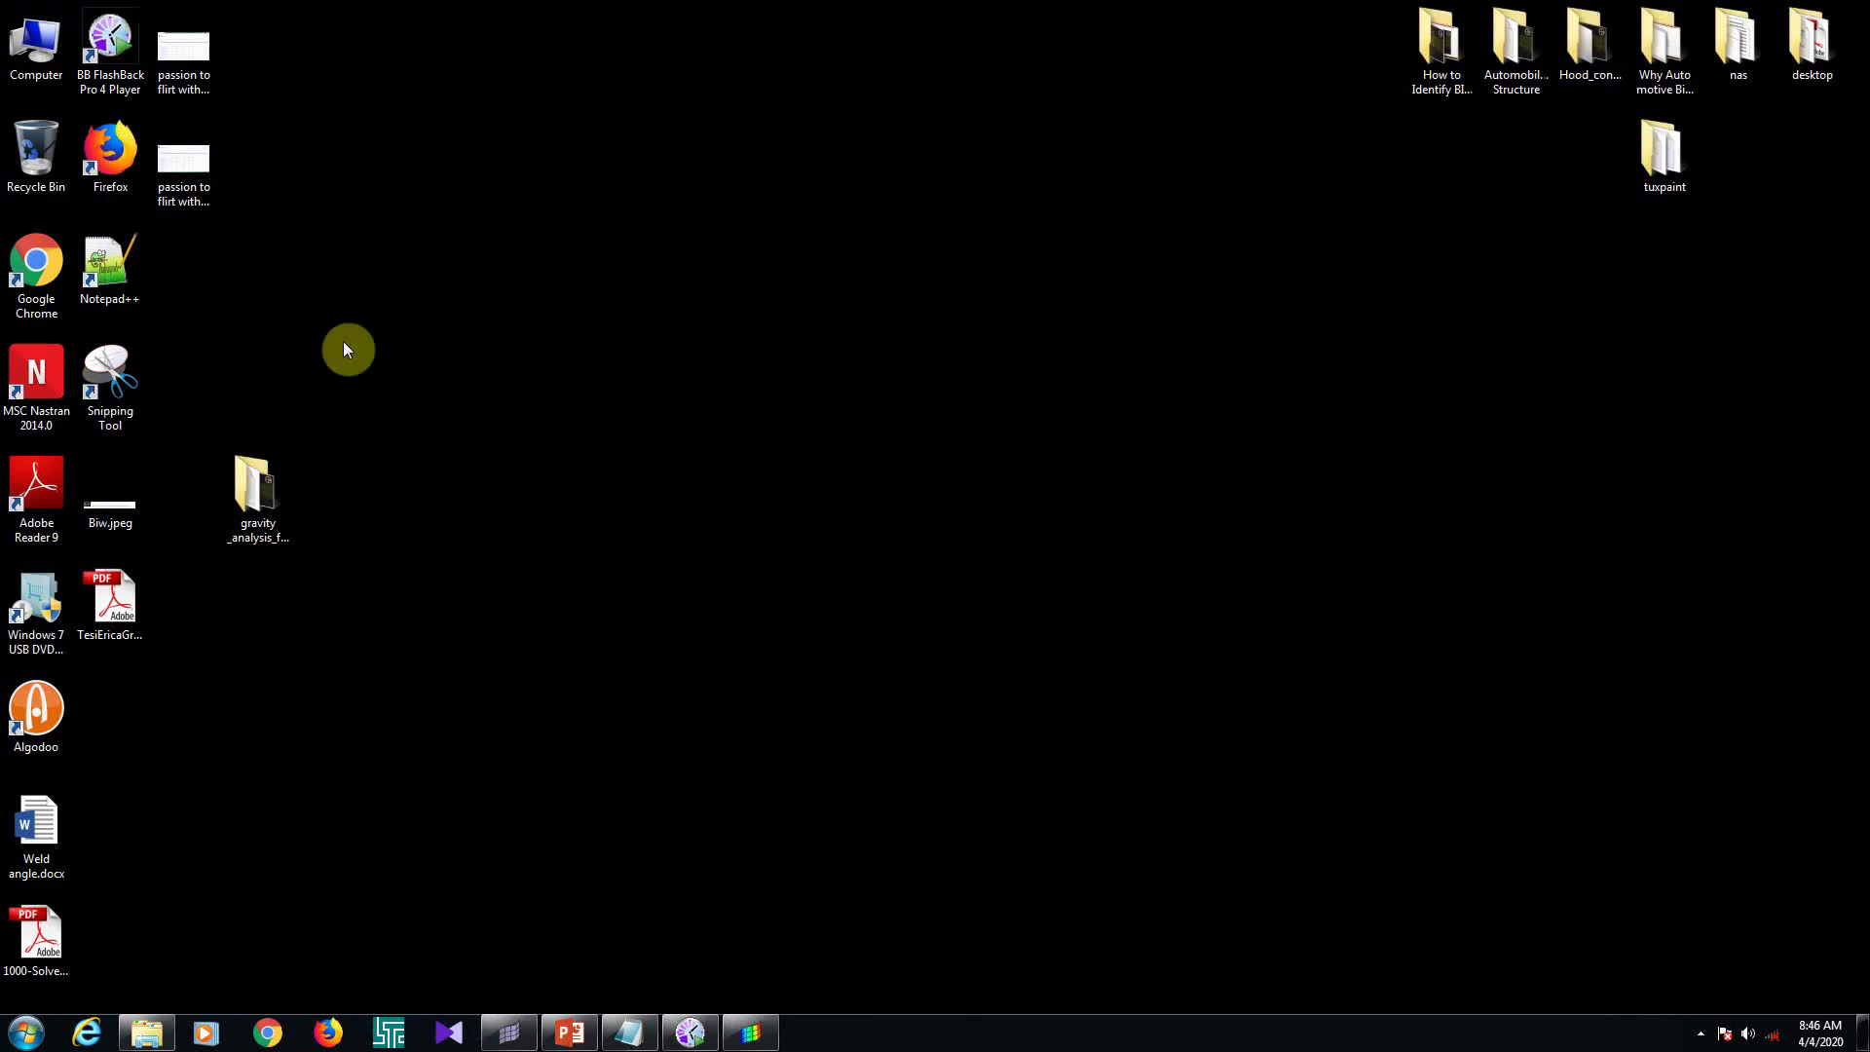
left_click(231, 483)
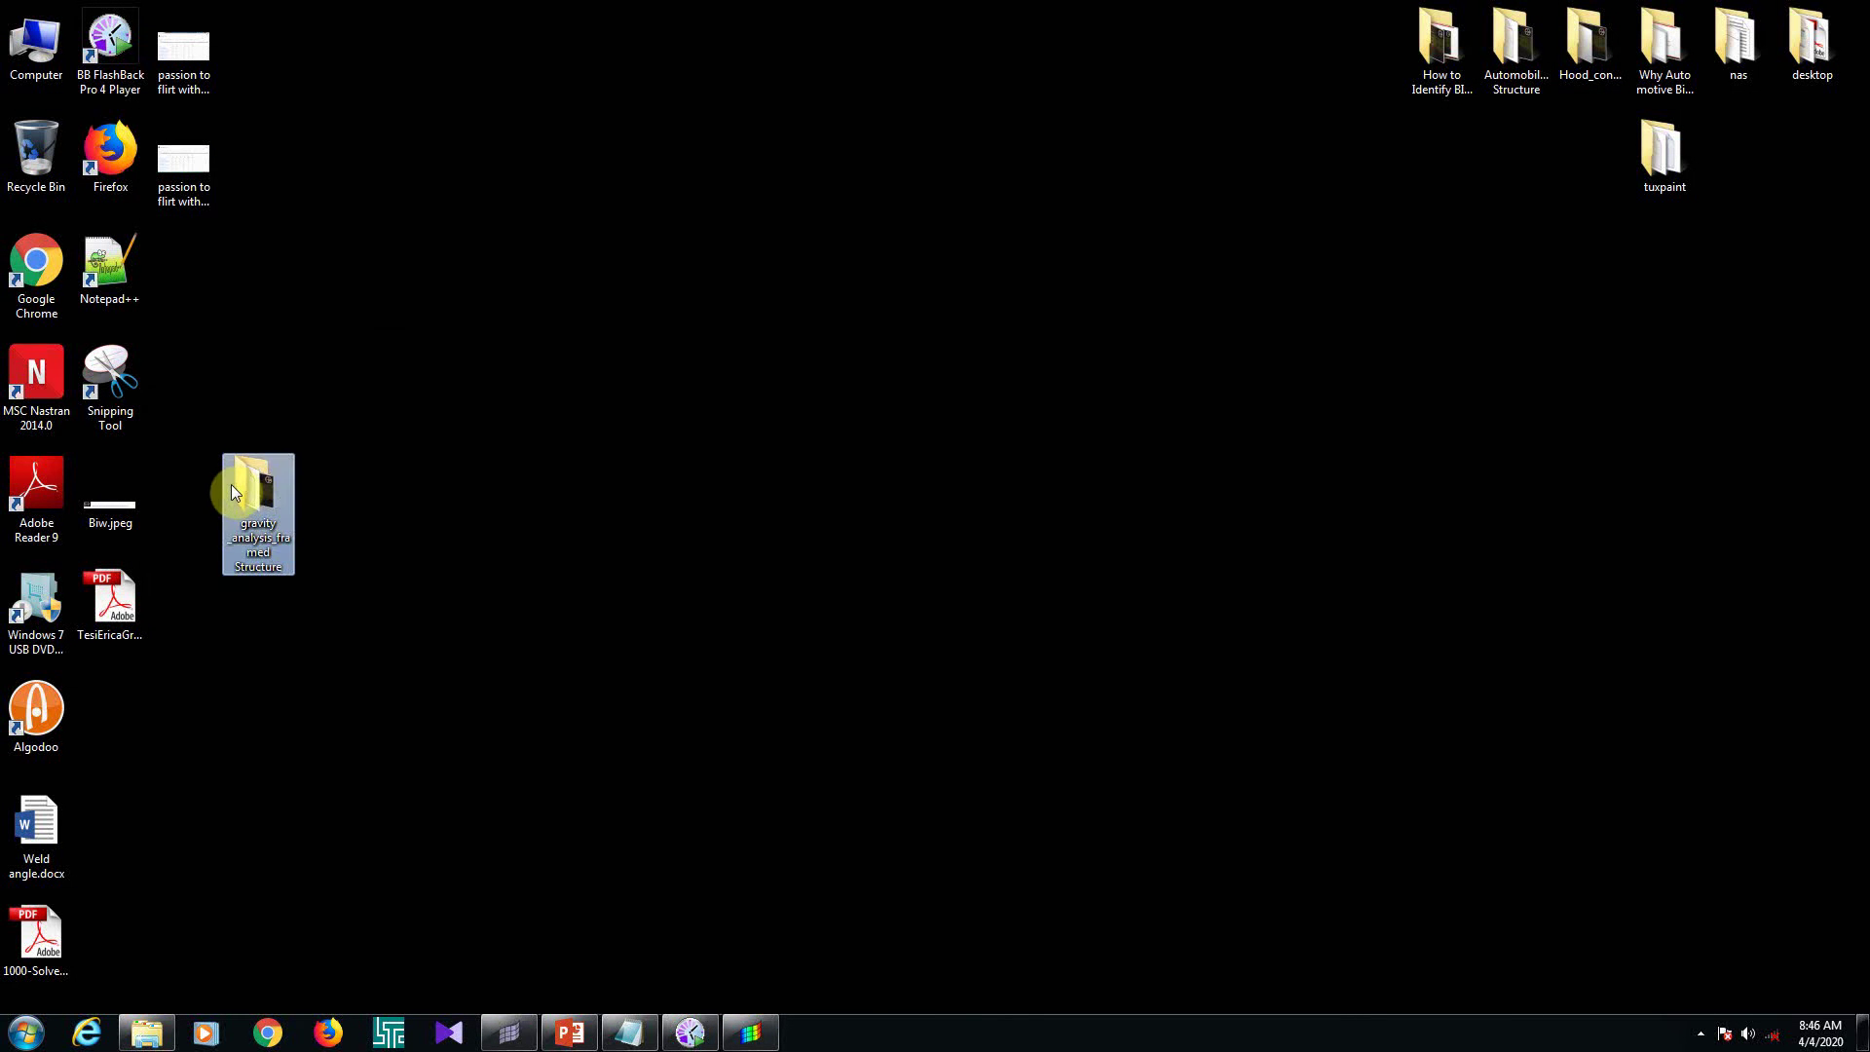
double_click(279, 514)
left_click(334, 132)
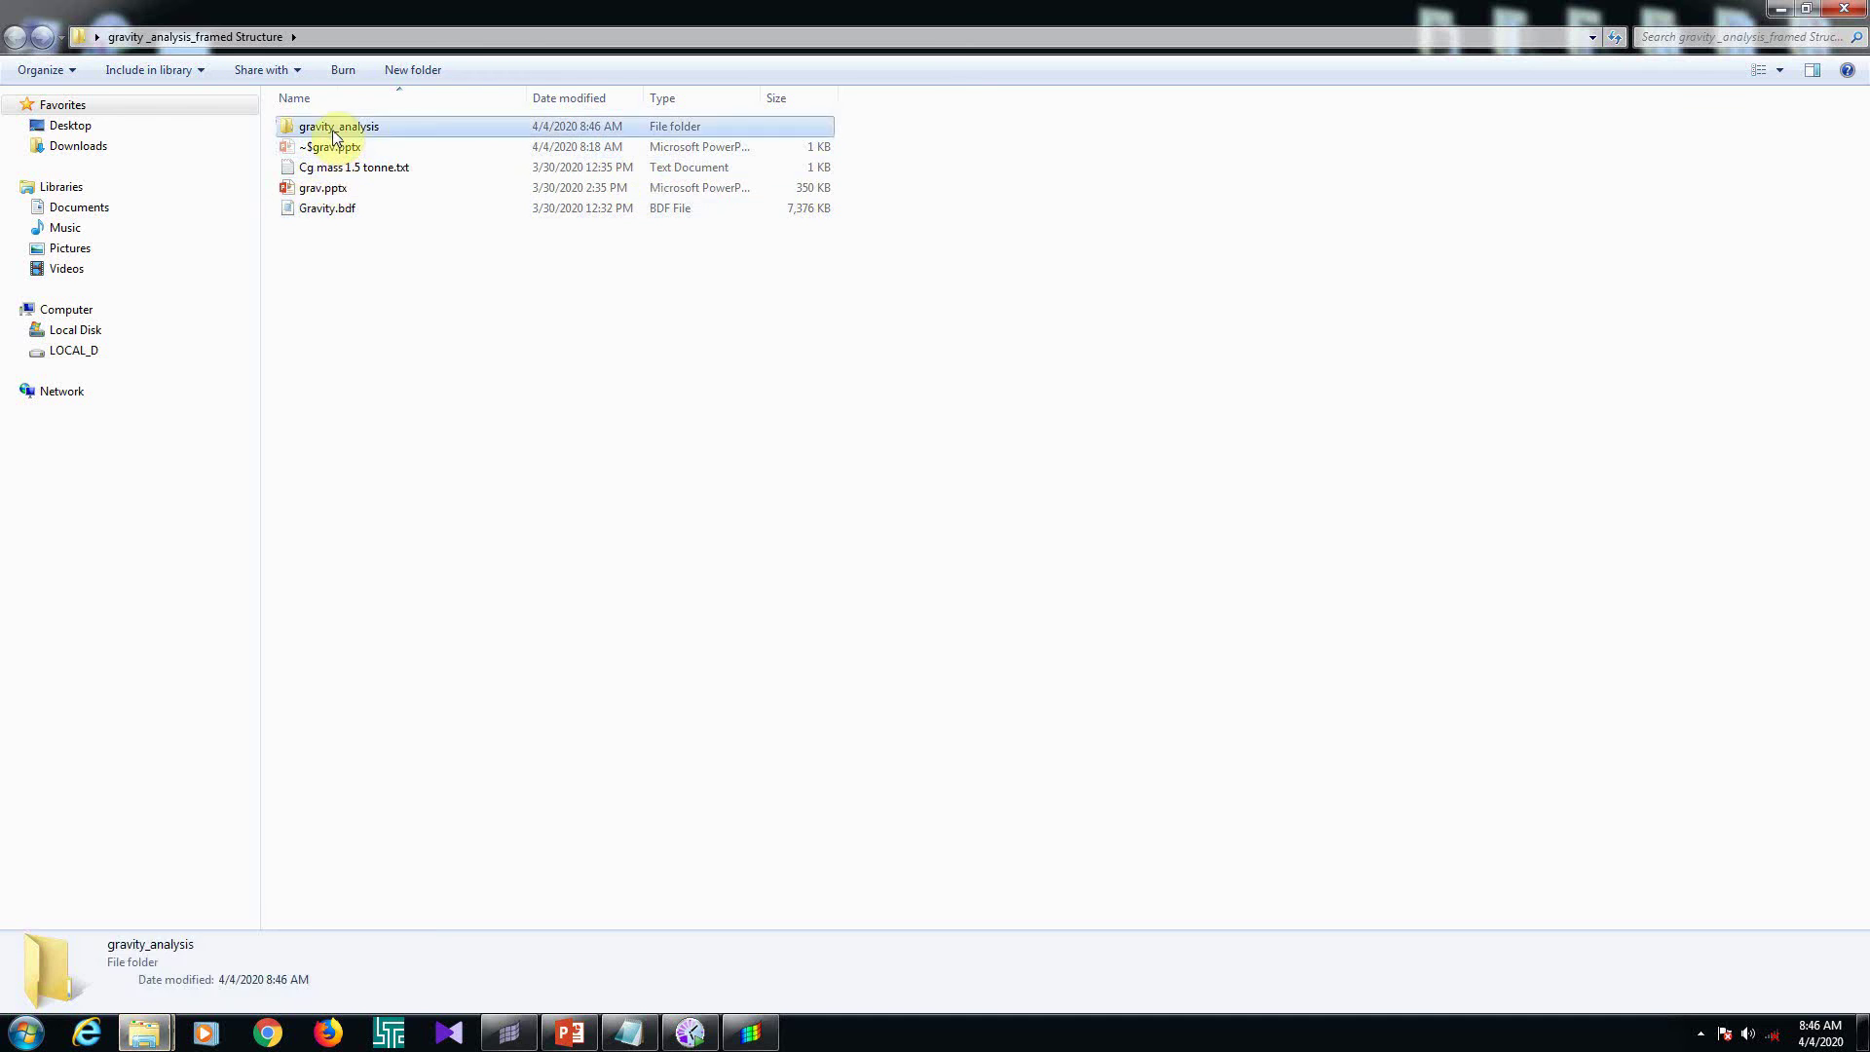
double_click(334, 133)
double_click(347, 190)
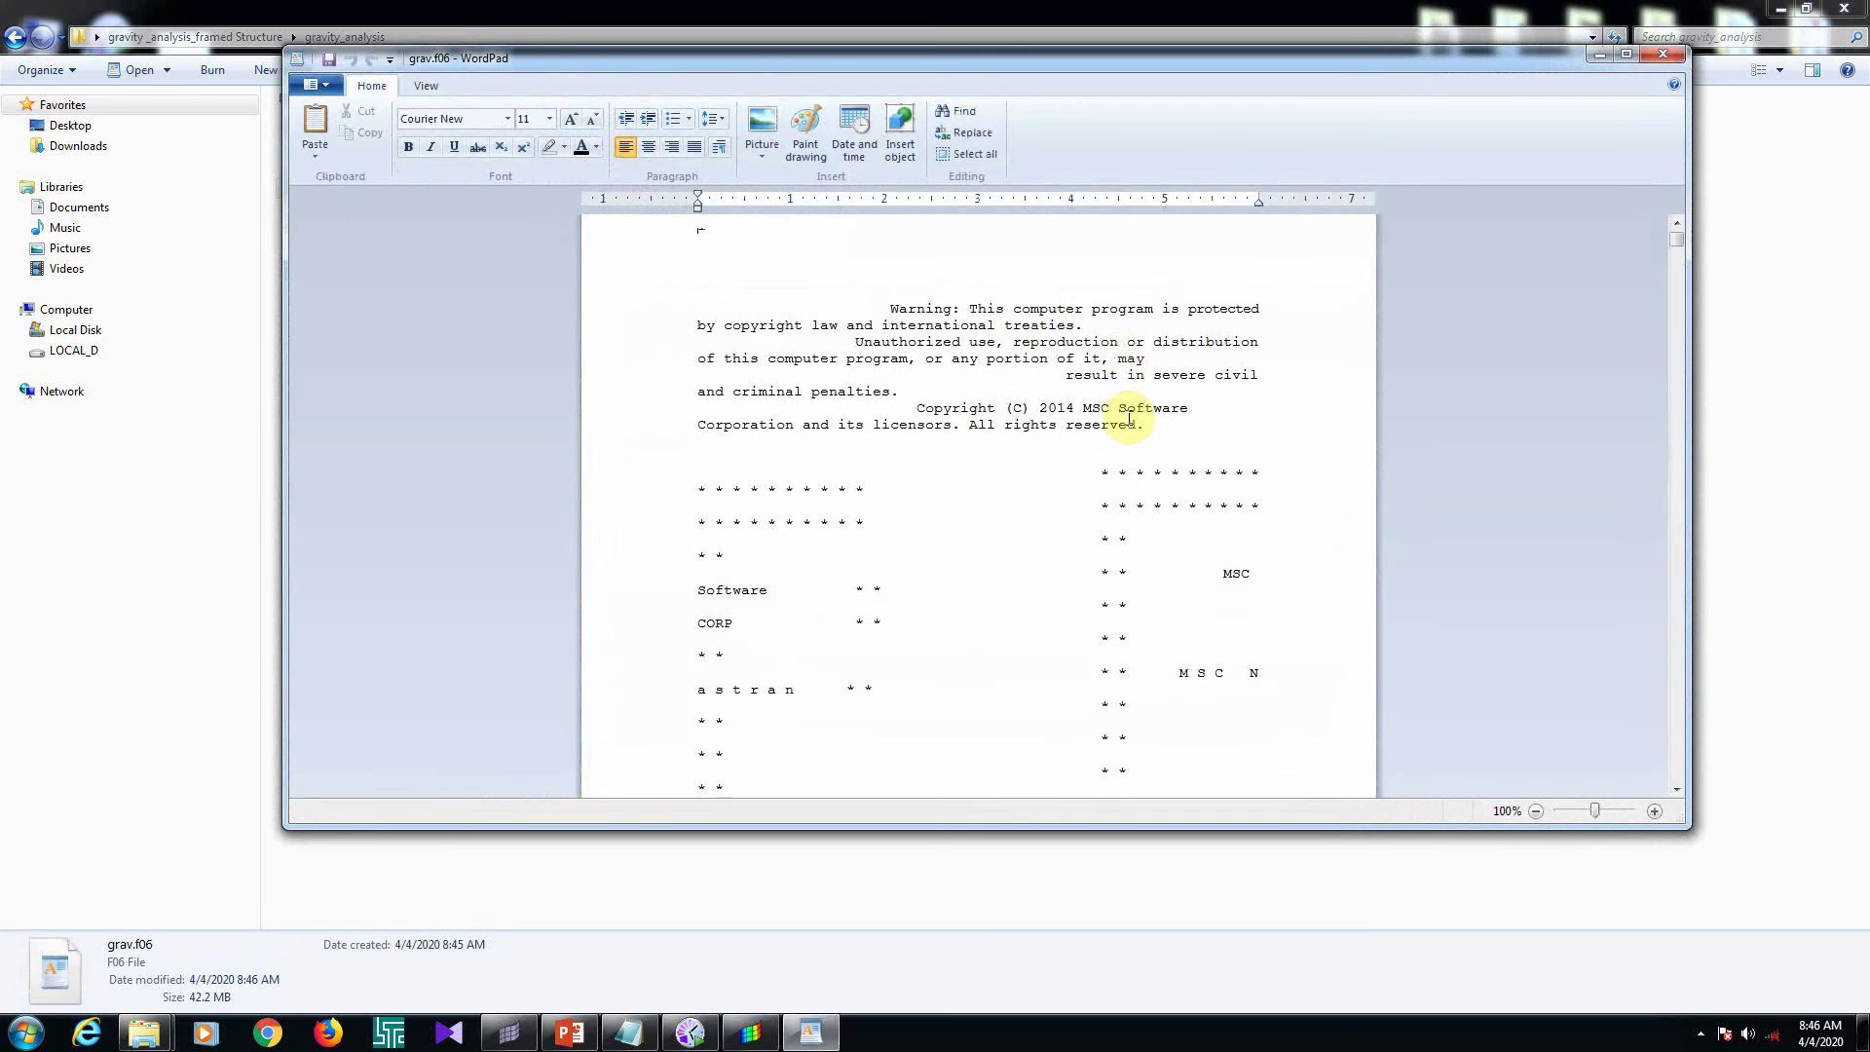
Search grav.f06 for "fatal" to check for solver errors, and close the file
scroll(1130, 419, "down", 5)
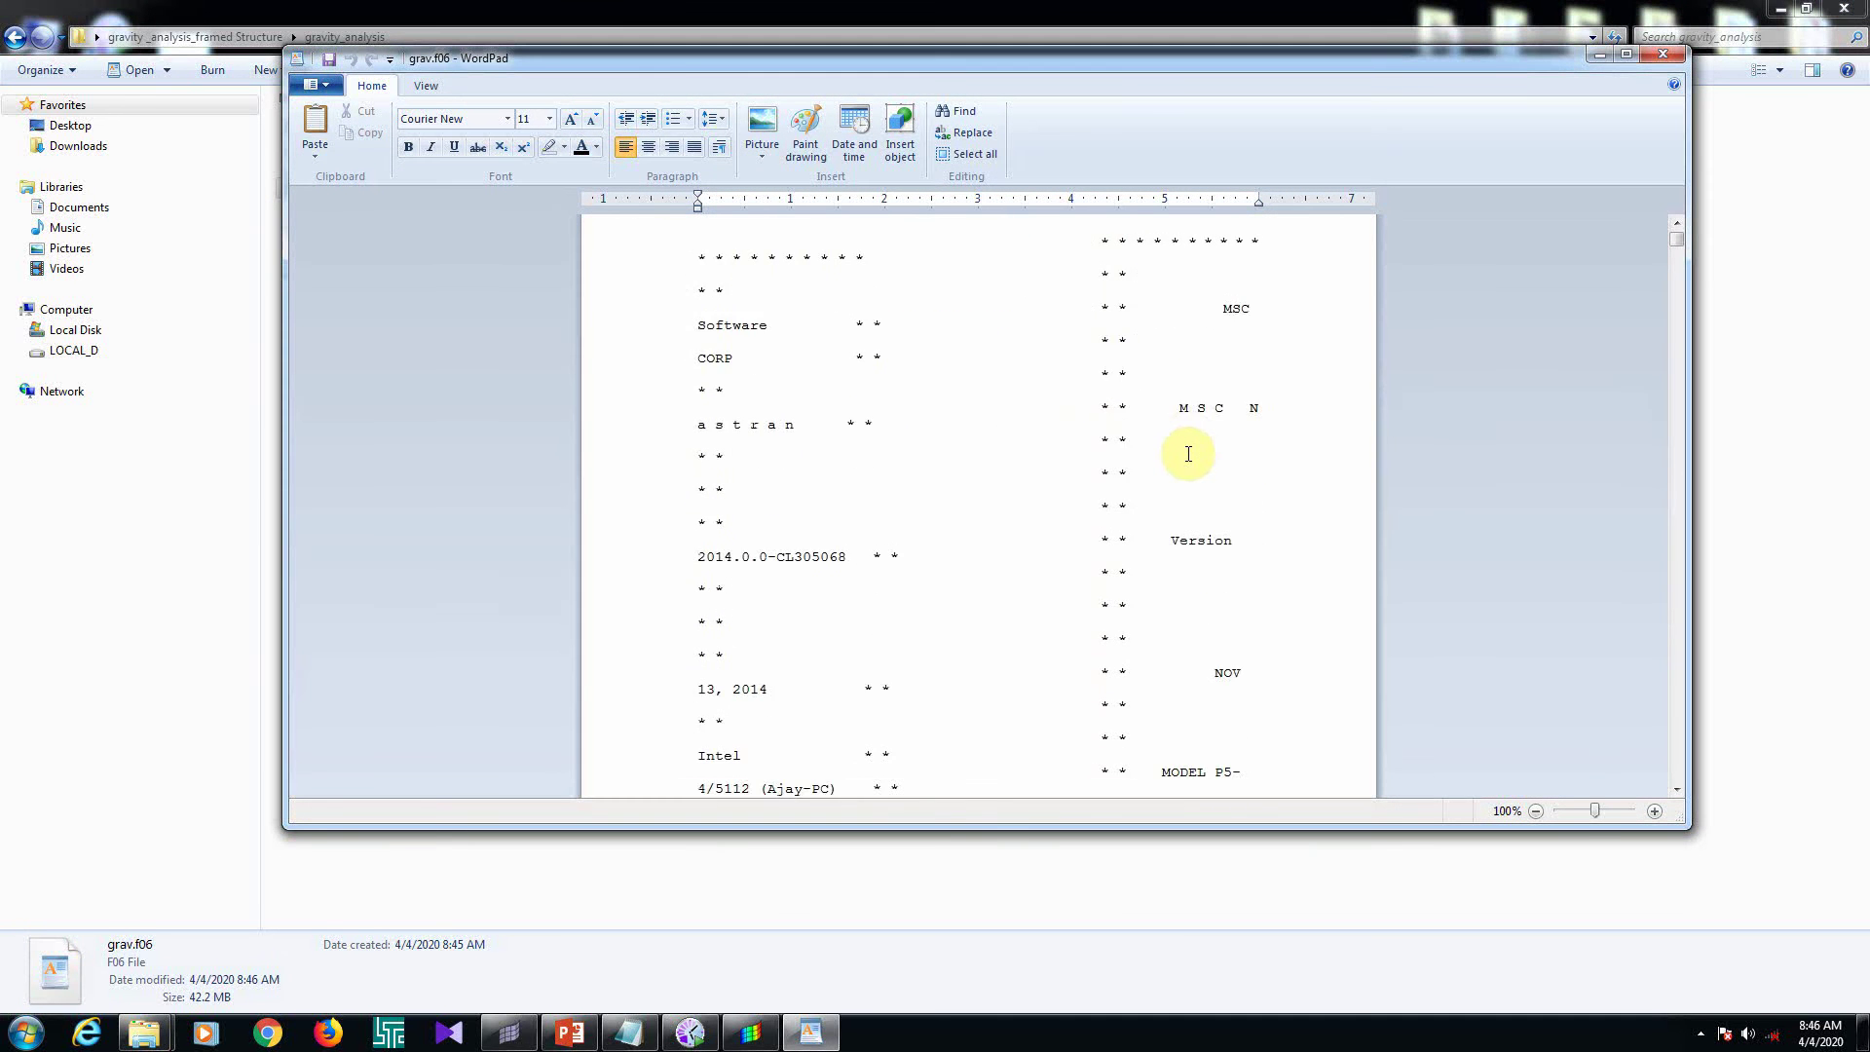
scroll(1188, 454, "down", 4)
key("ctrl+f")
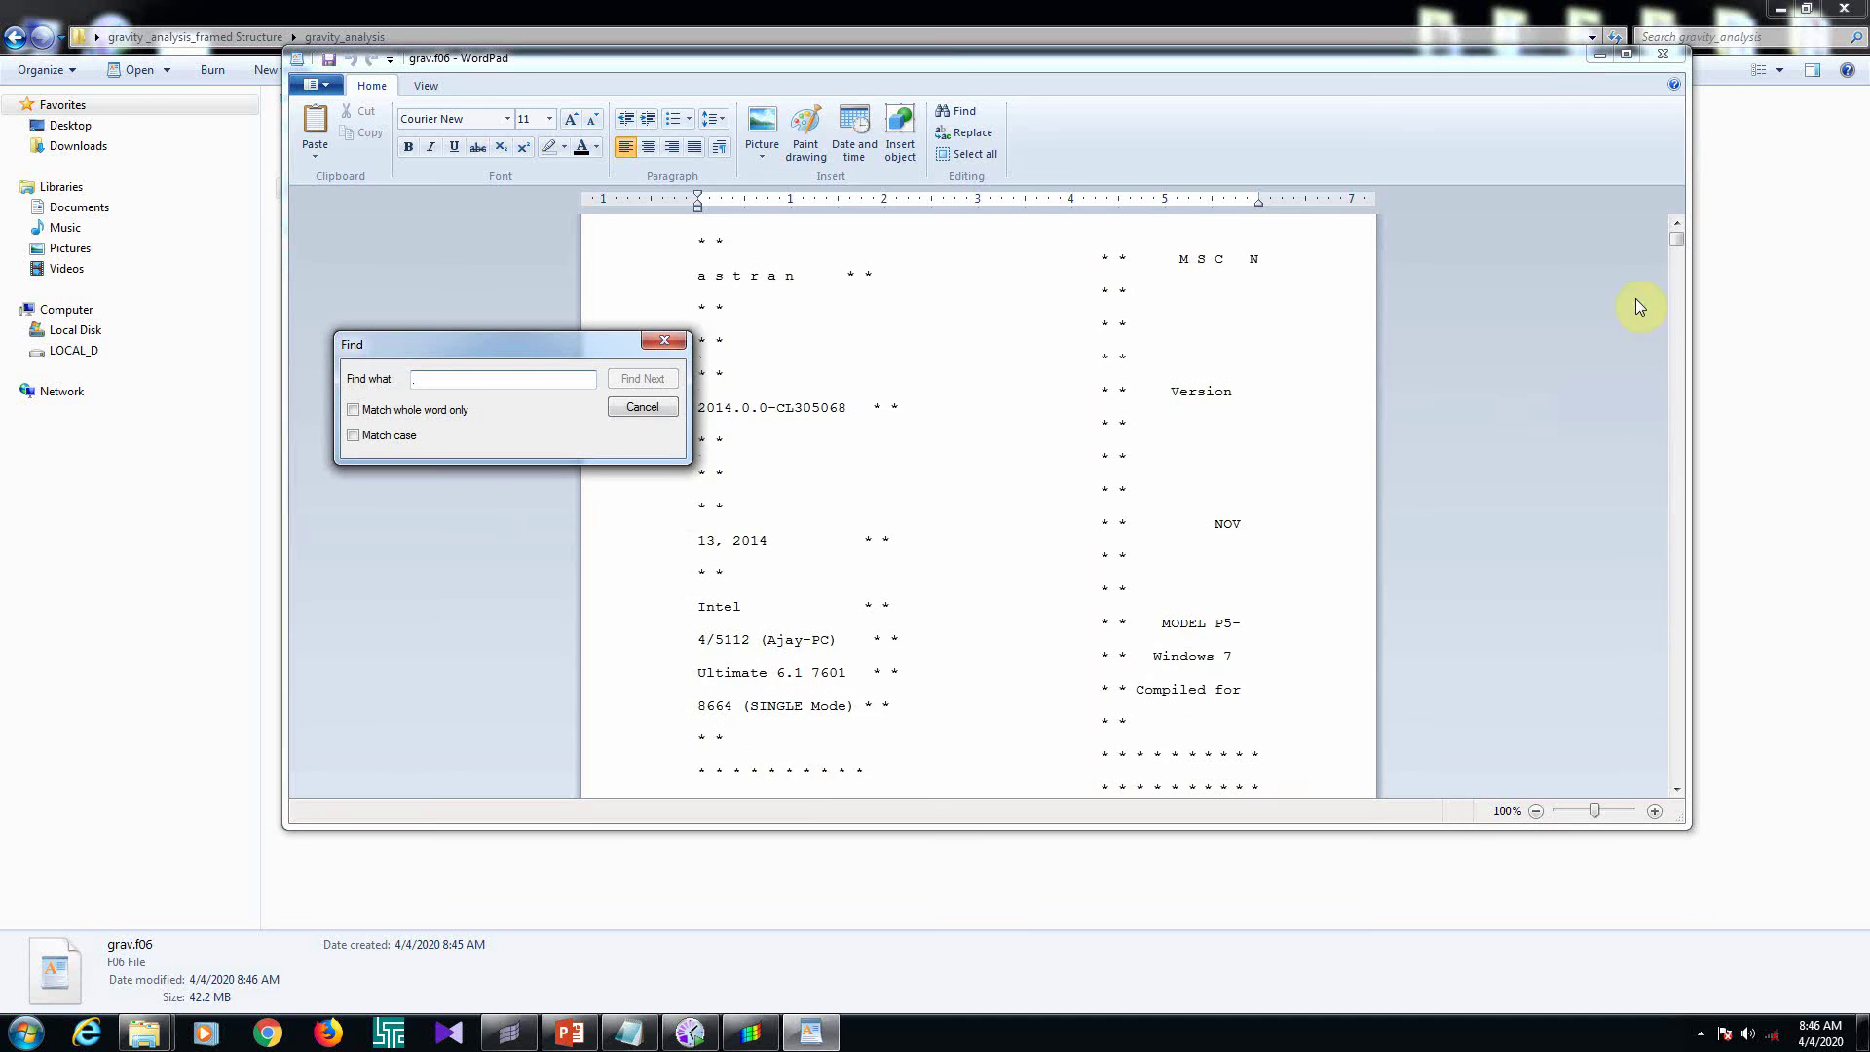
scroll(1636, 298, "down", 3)
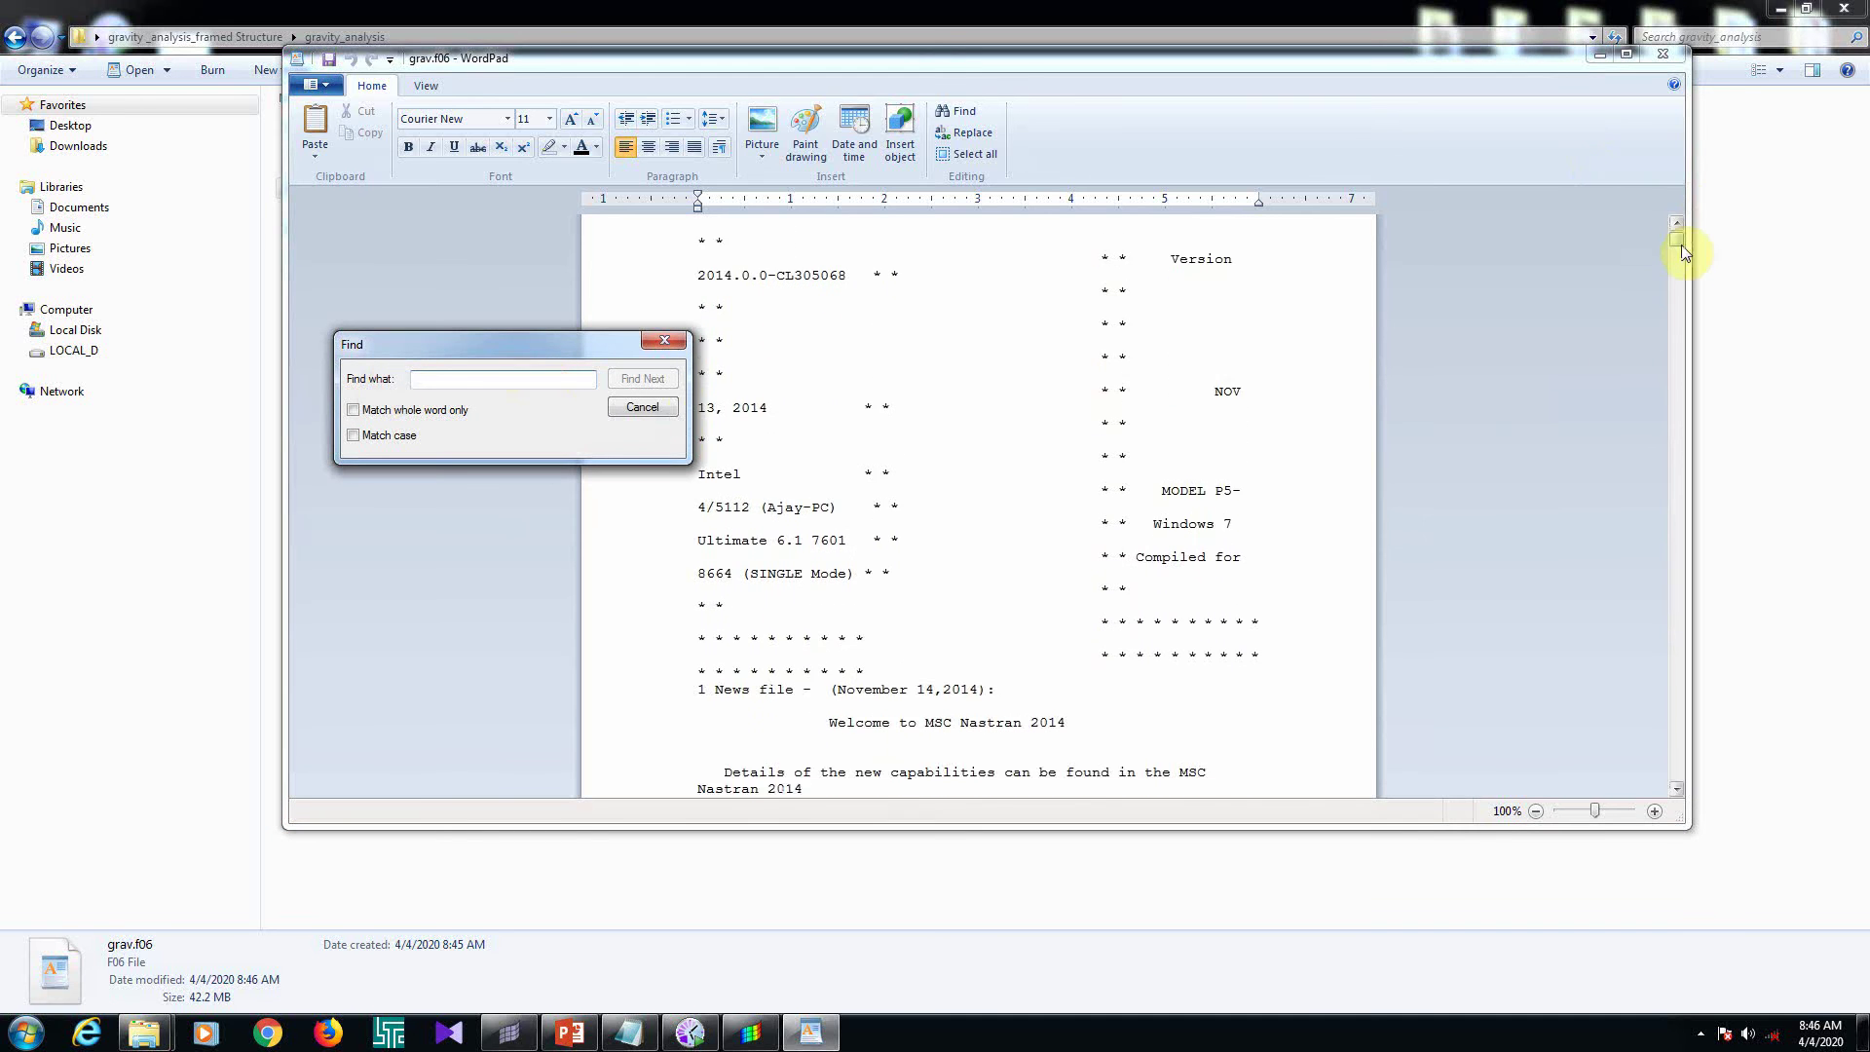
left_click_drag(1681, 247, 1678, 267)
left_click(501, 383)
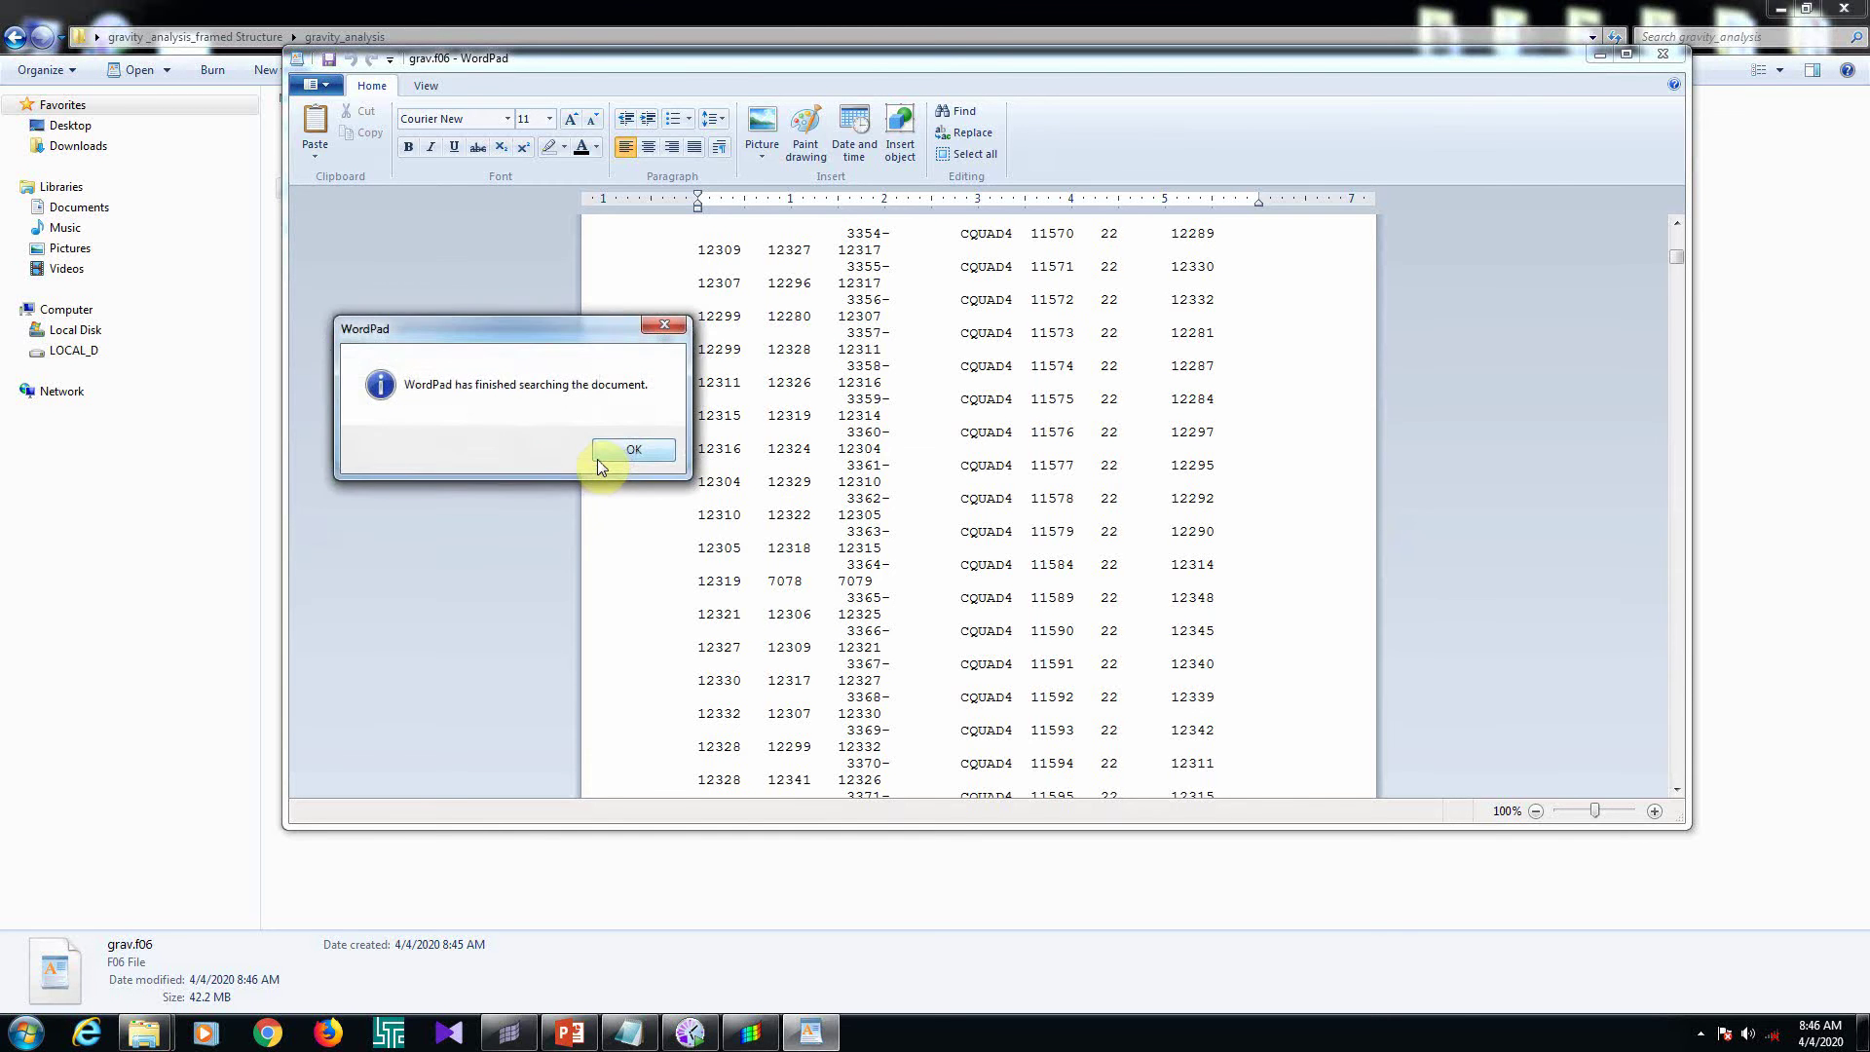
left_click(655, 457)
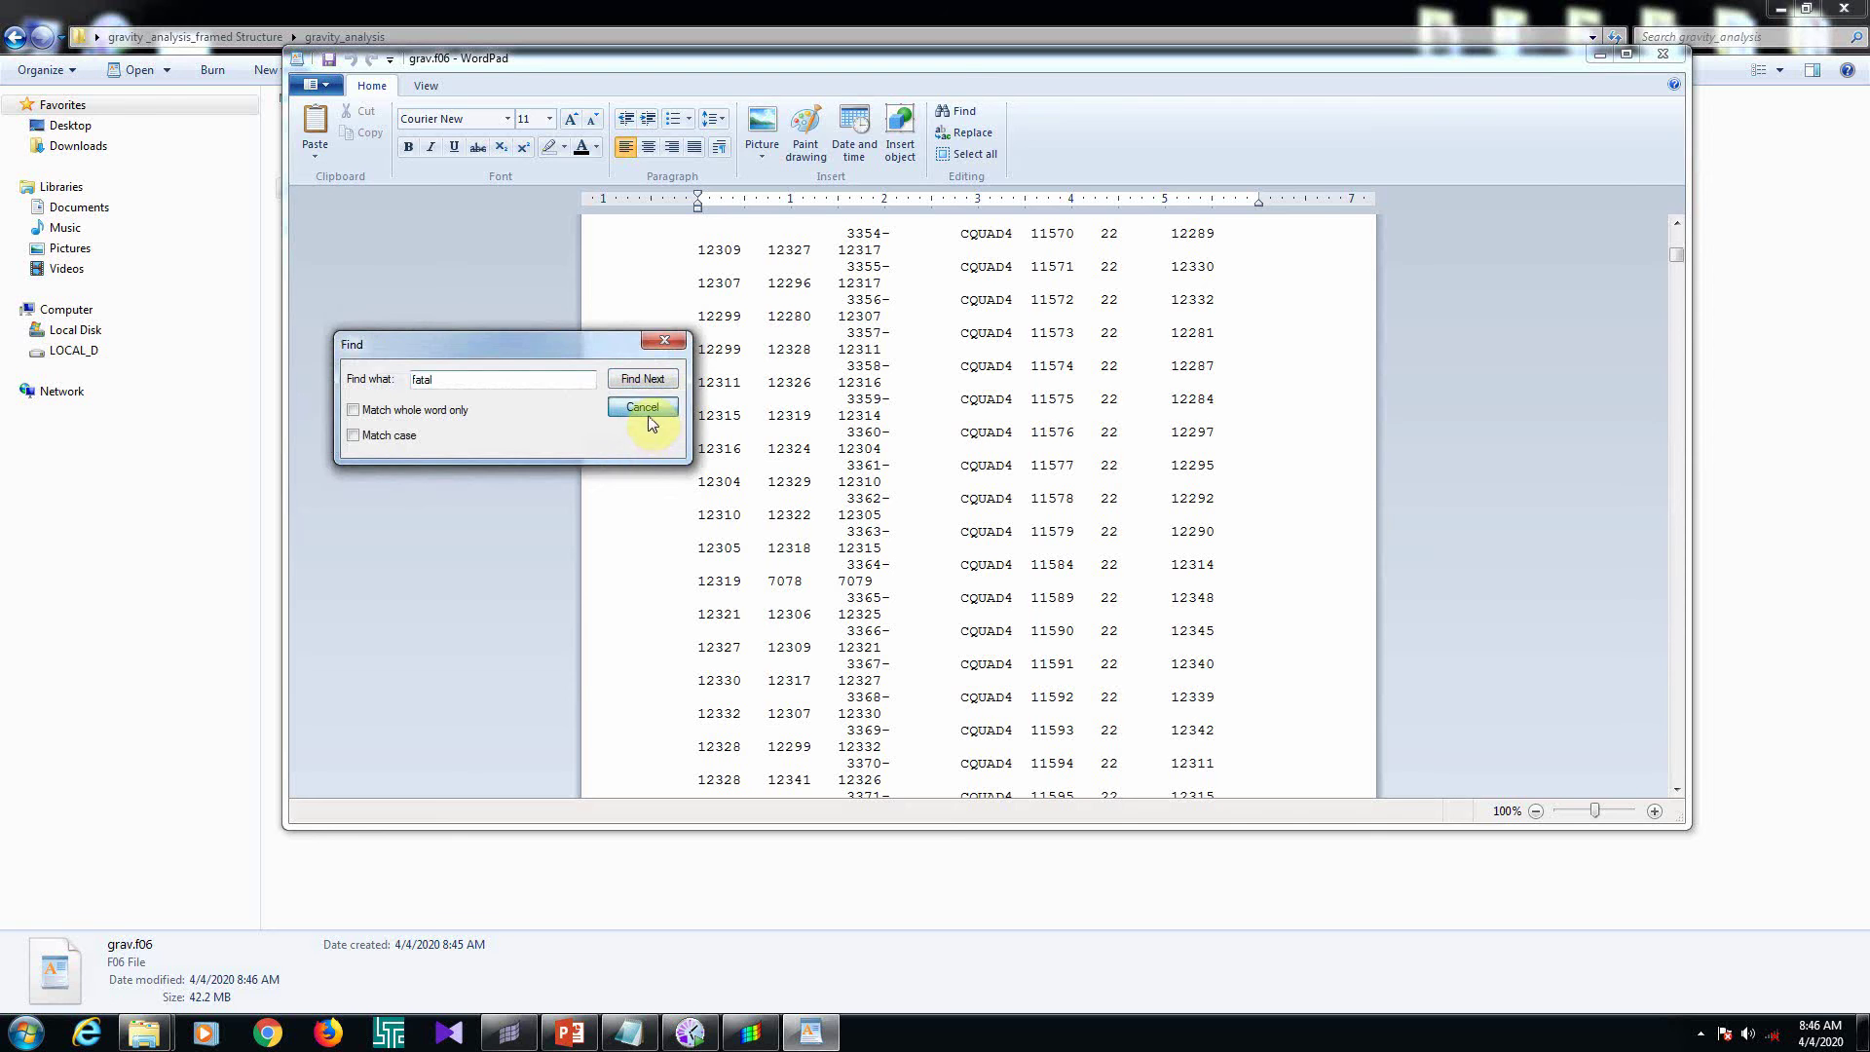
left_click(650, 424)
left_click(1662, 53)
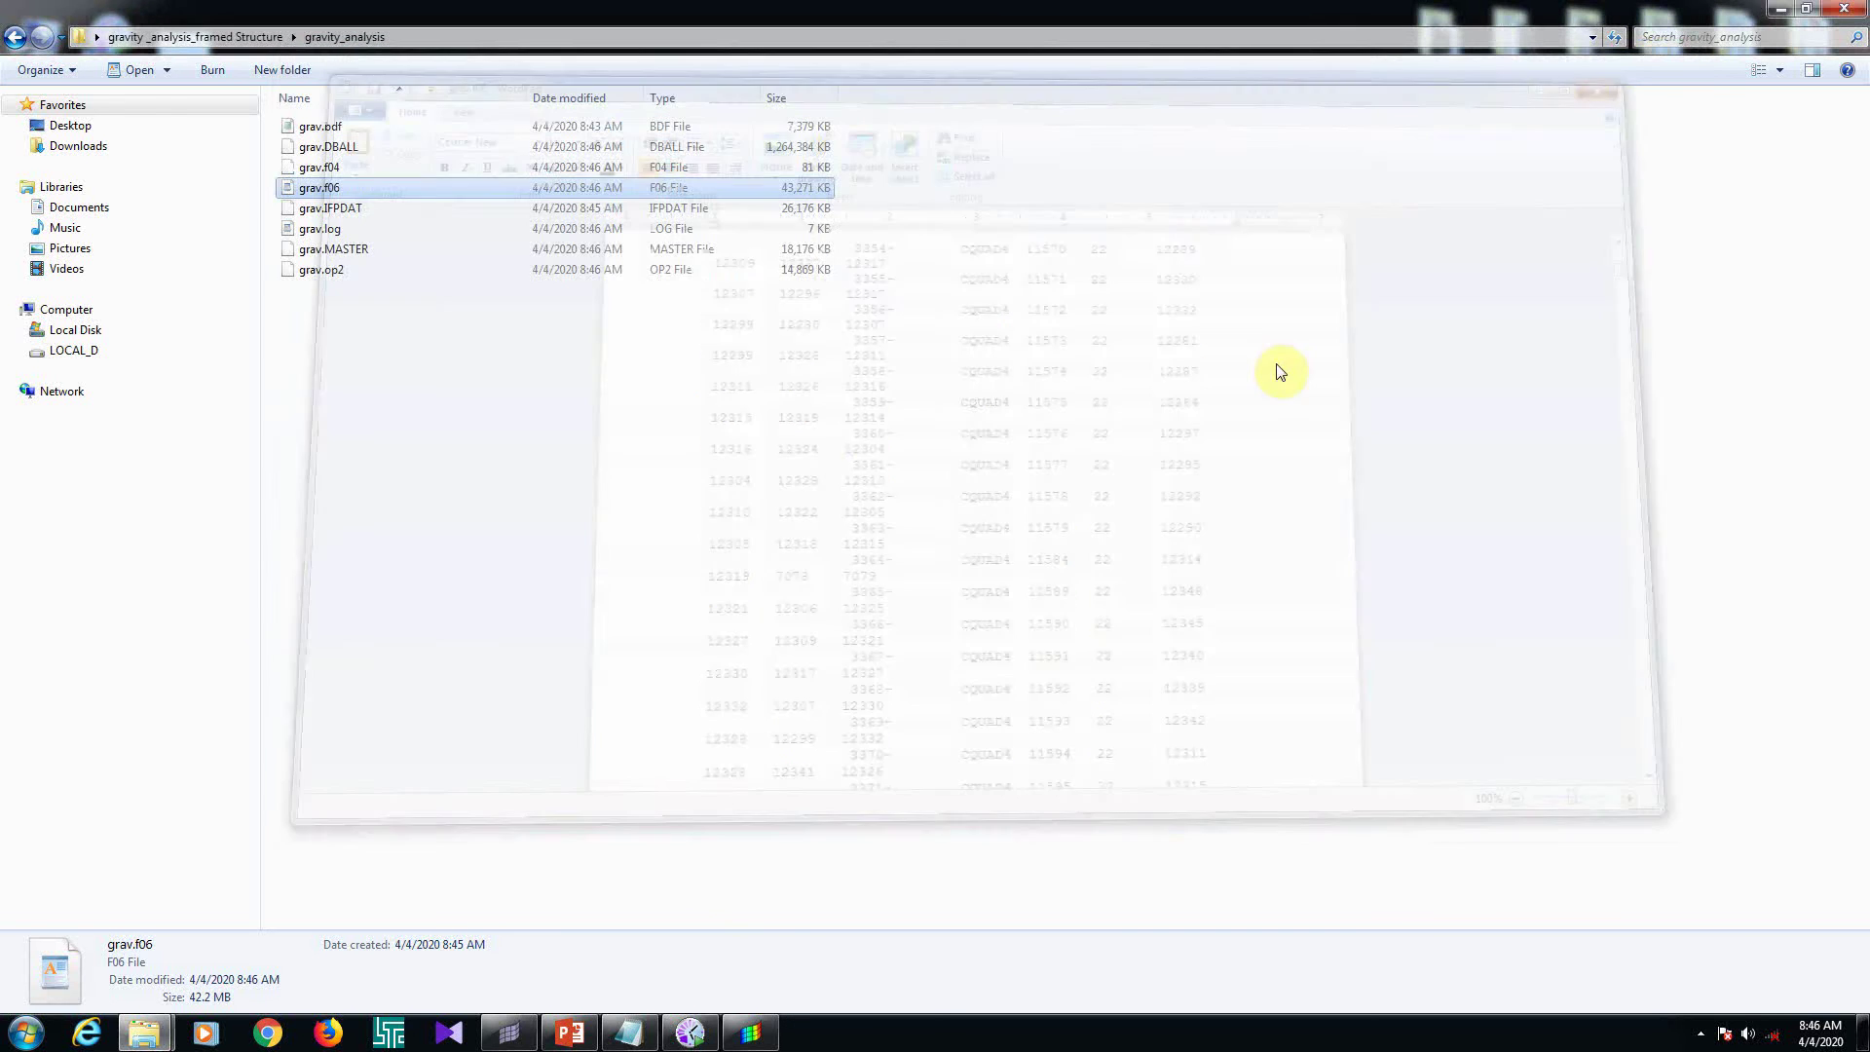
Switch to HyperView and load grav.op2 from the gravity_analysis folder as both model and results
left_click(755, 1034)
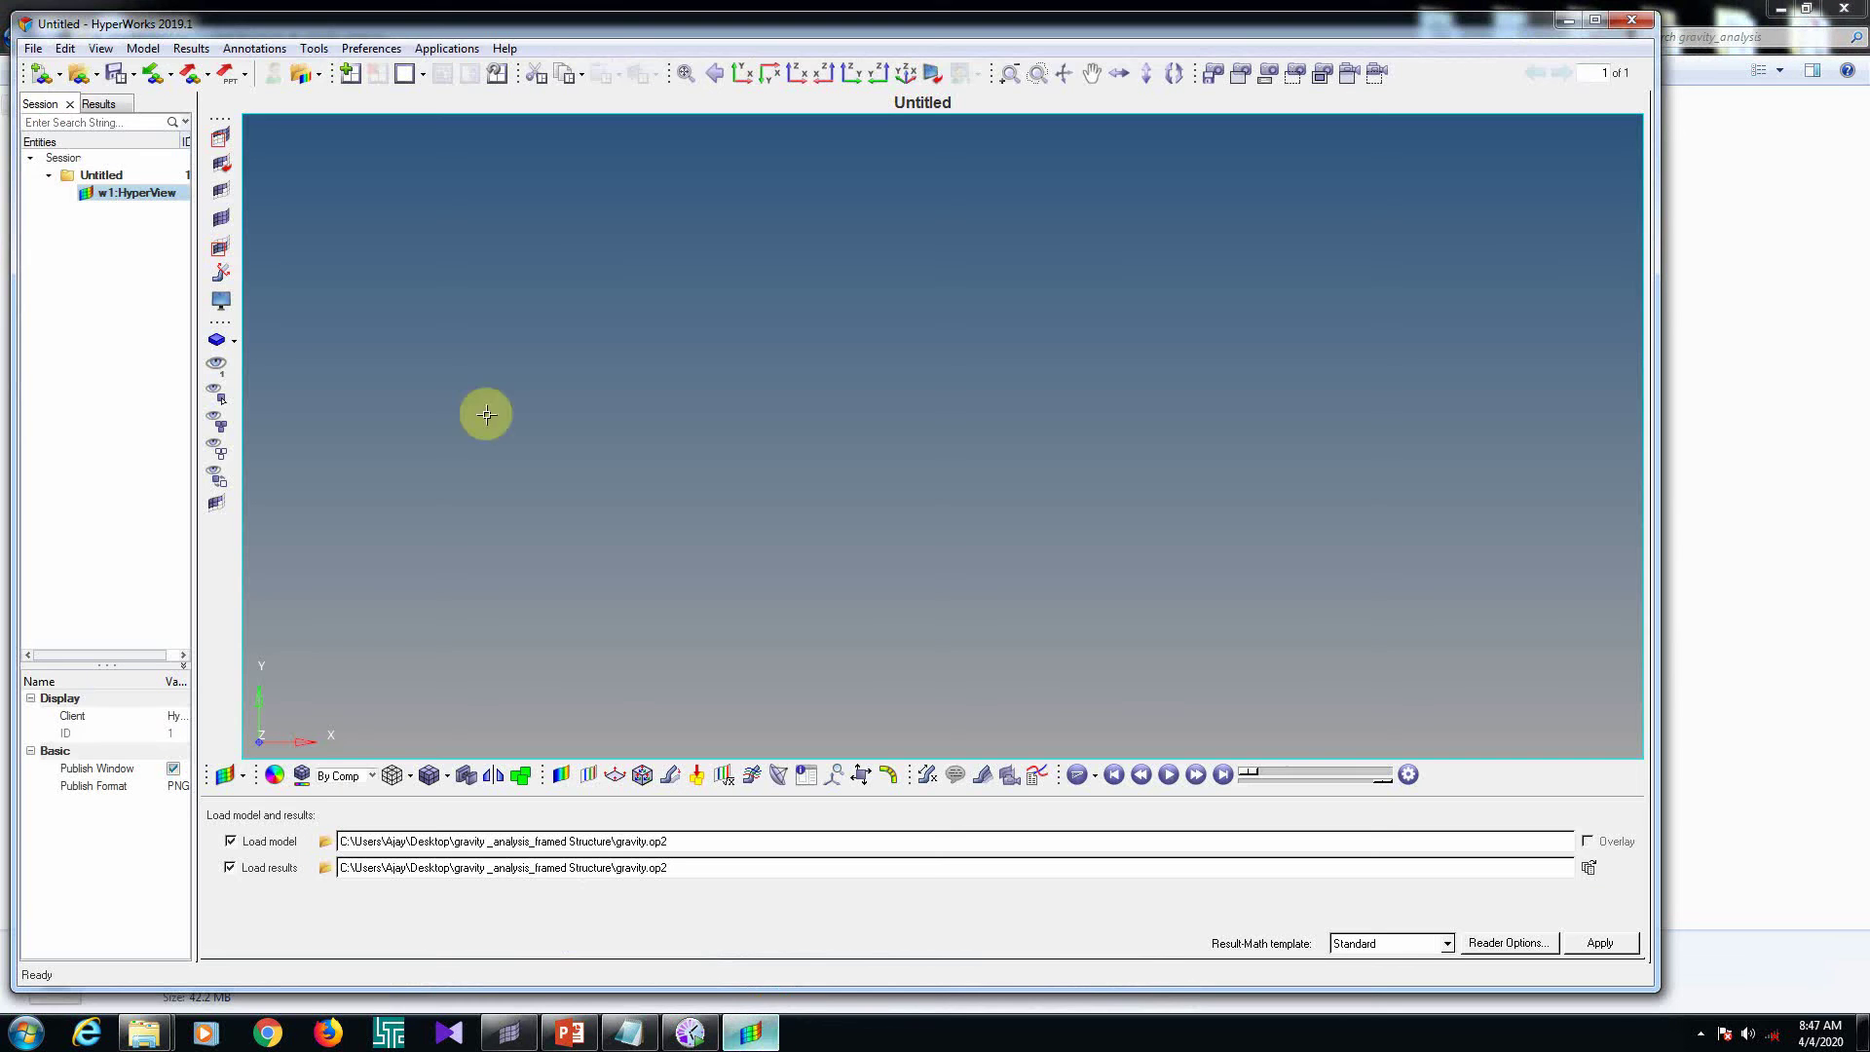
left_click(324, 843)
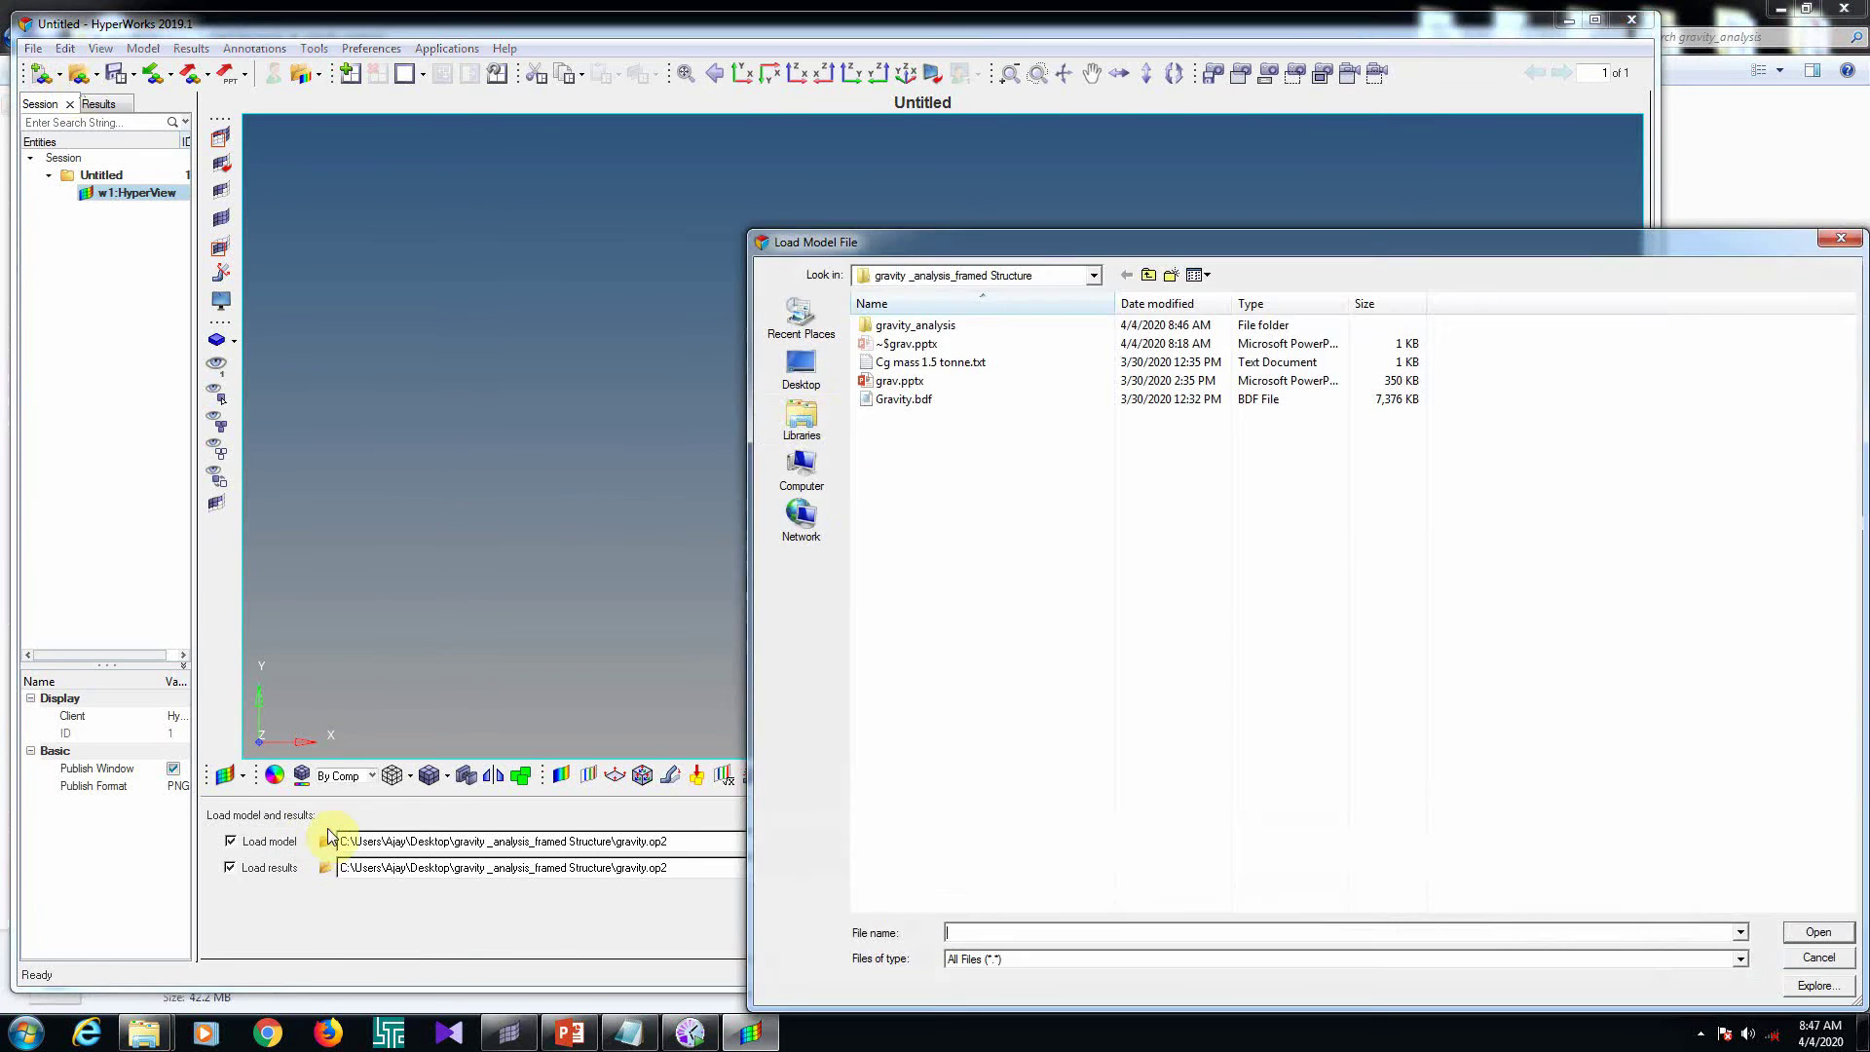
left_click(888, 329)
double_click(889, 333)
left_click(897, 454)
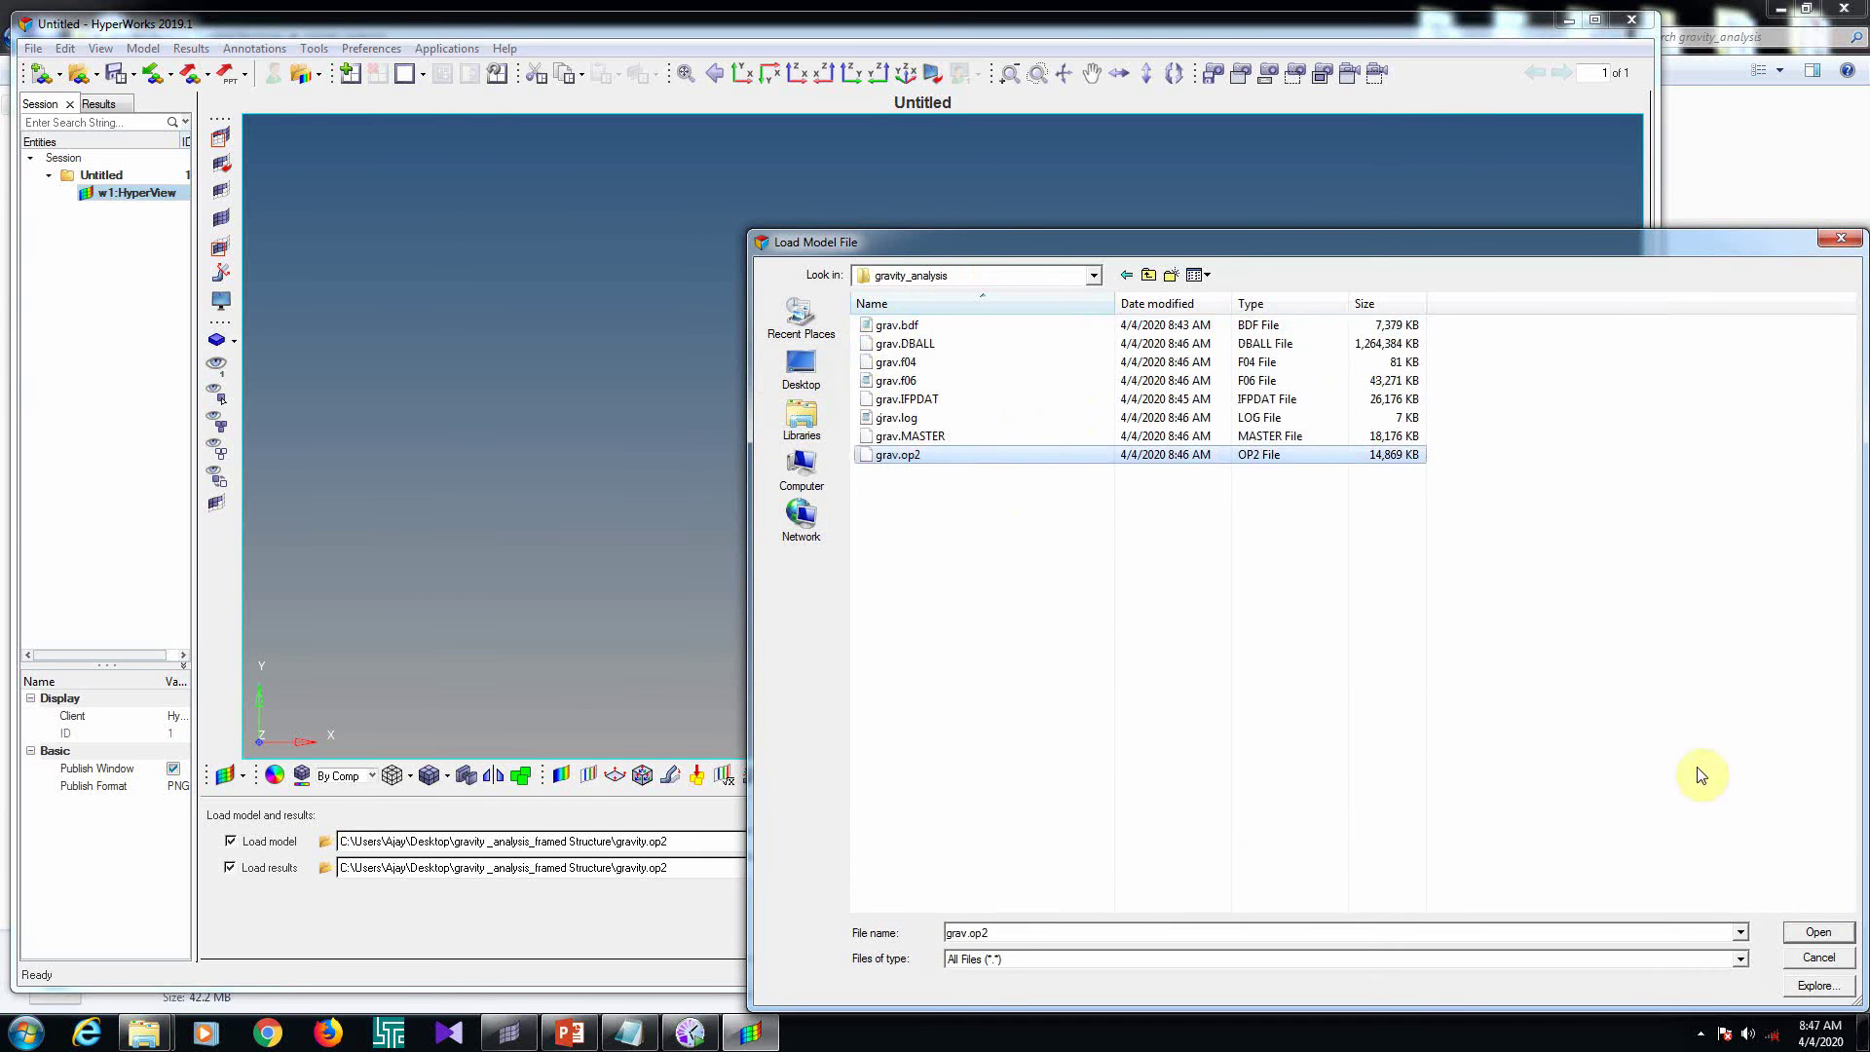
left_click(1835, 933)
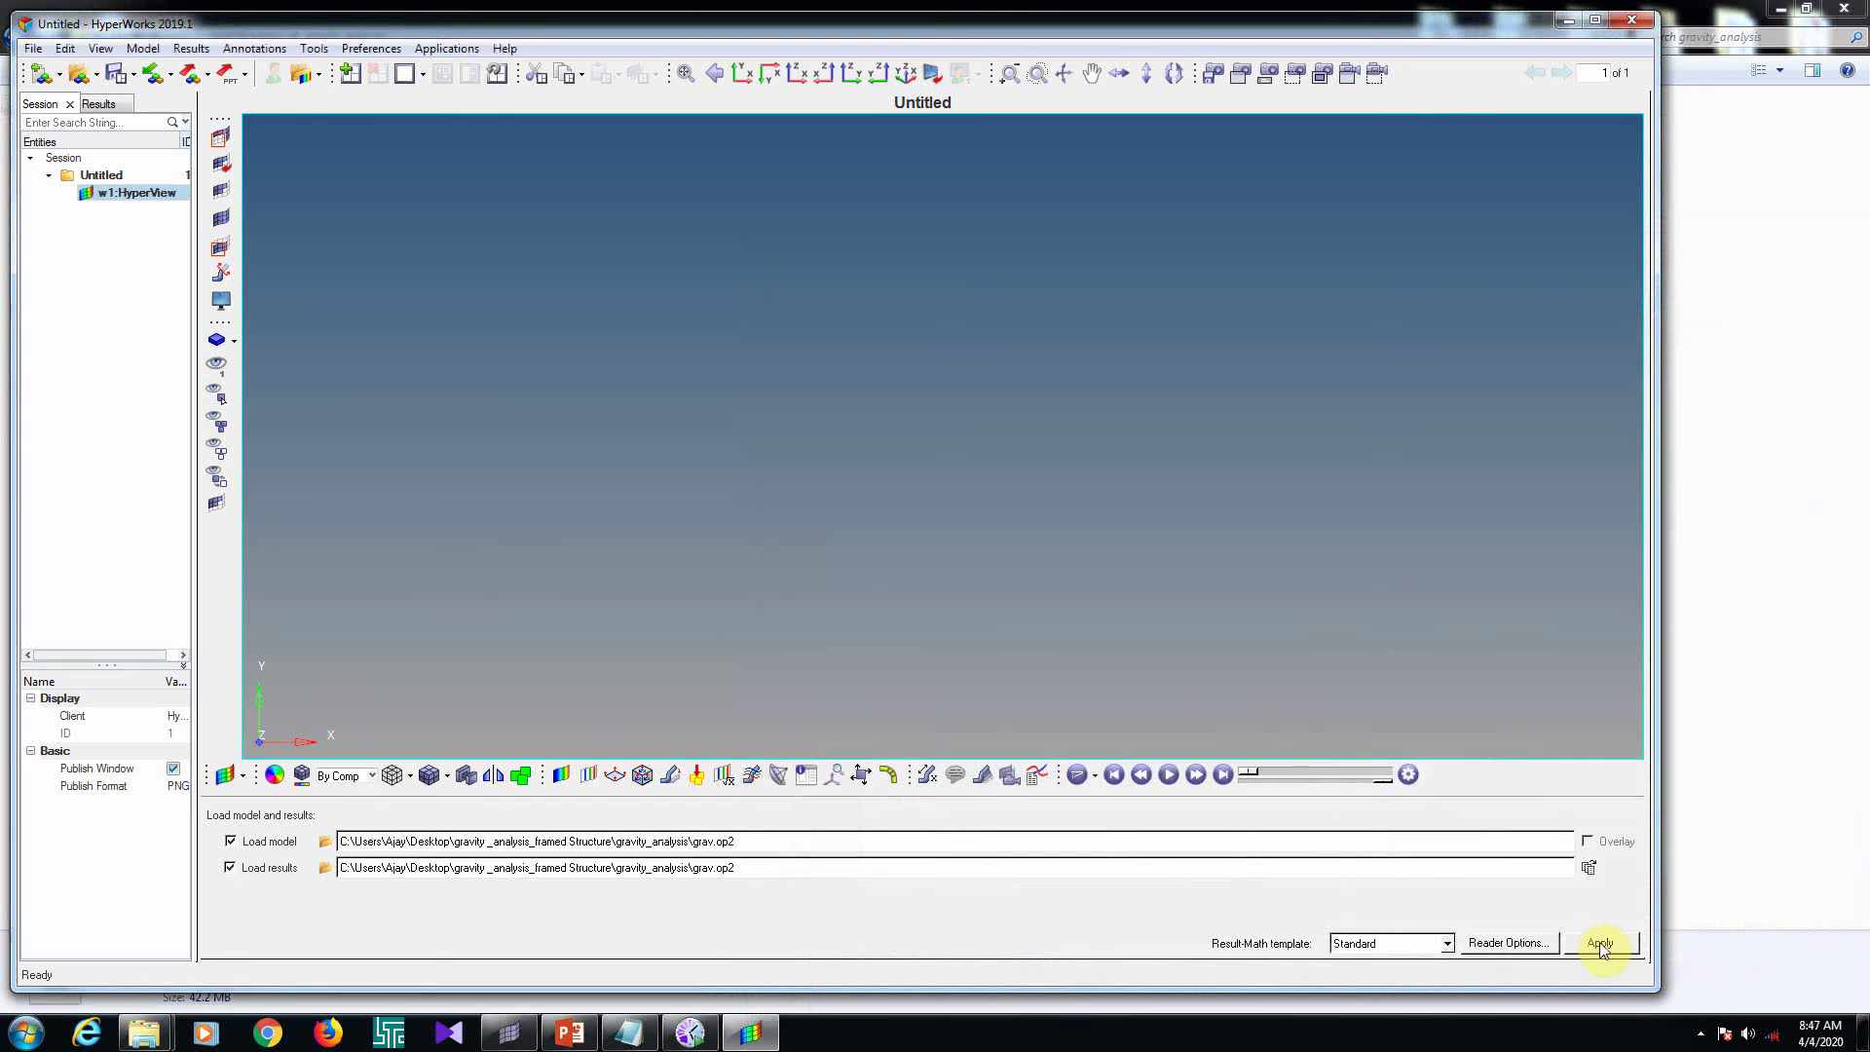
left_click(1600, 944)
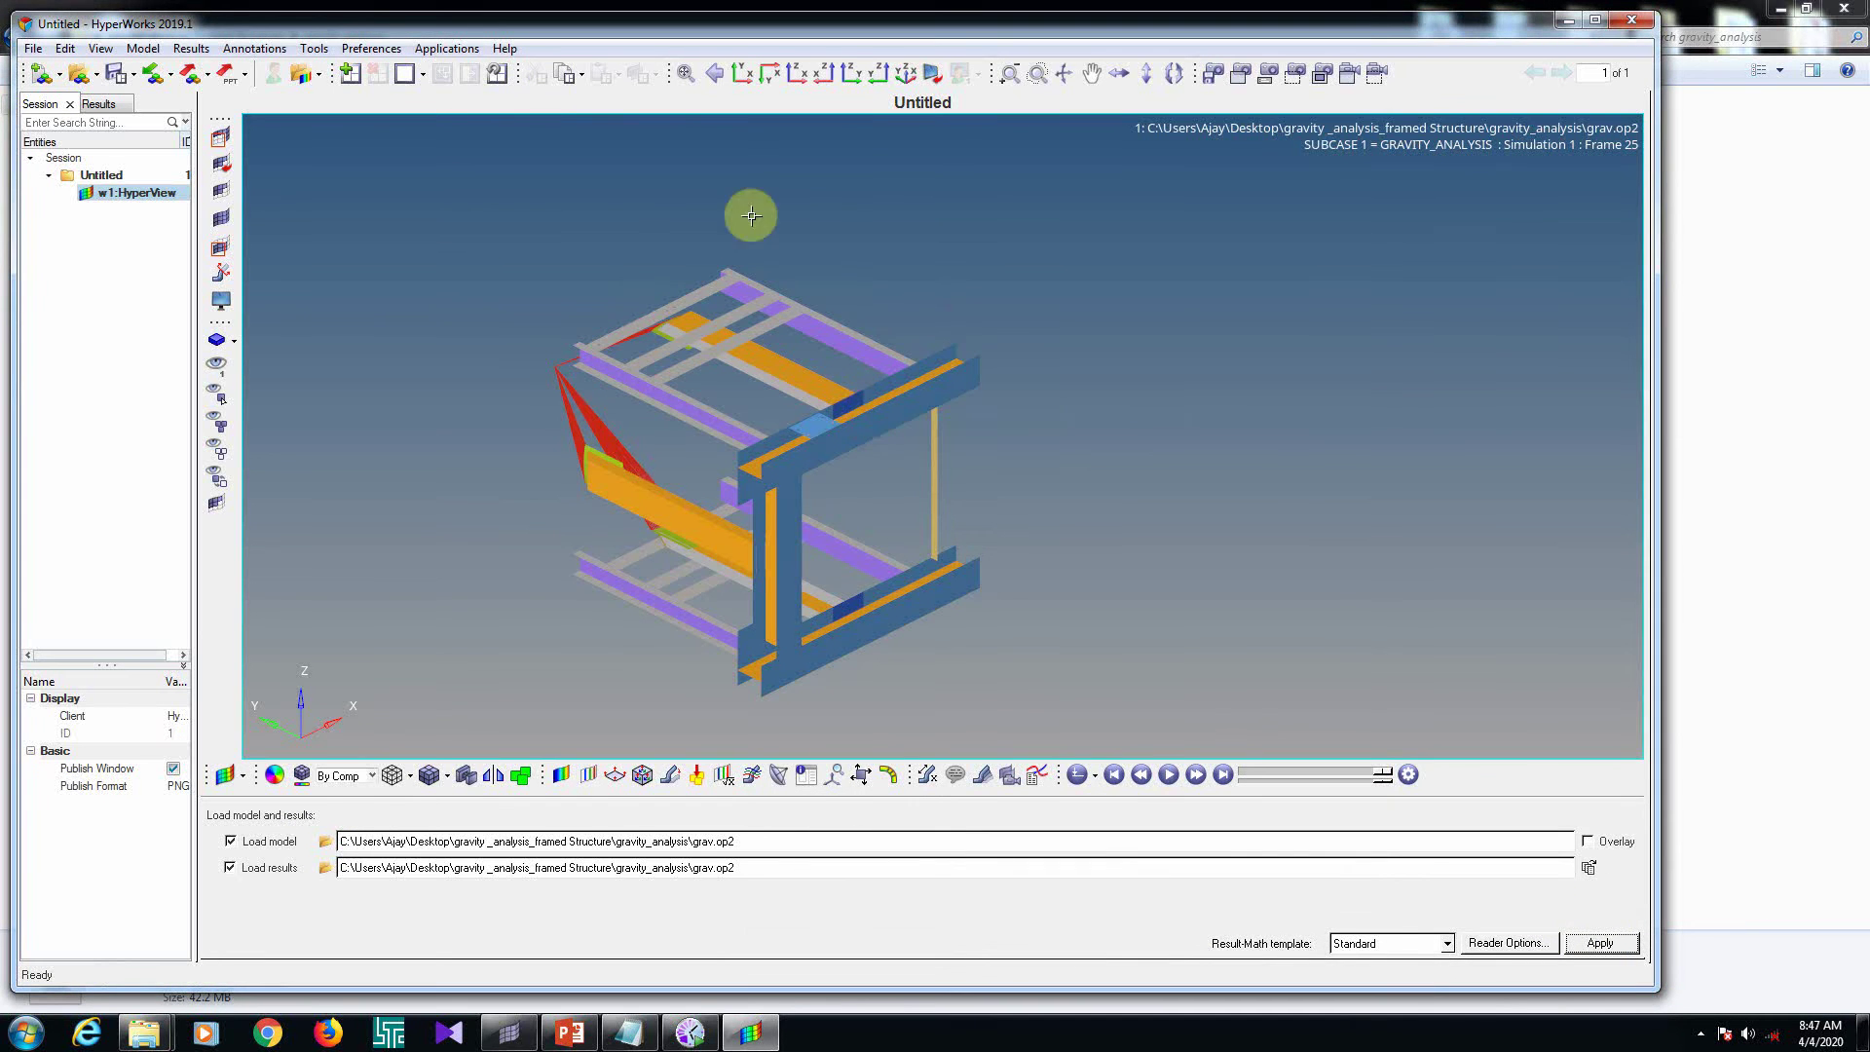
Apply a displacement magnitude contour to the whole frame in the analysis system and examine it
left_click_drag(751, 214, 827, 405, "ctrl")
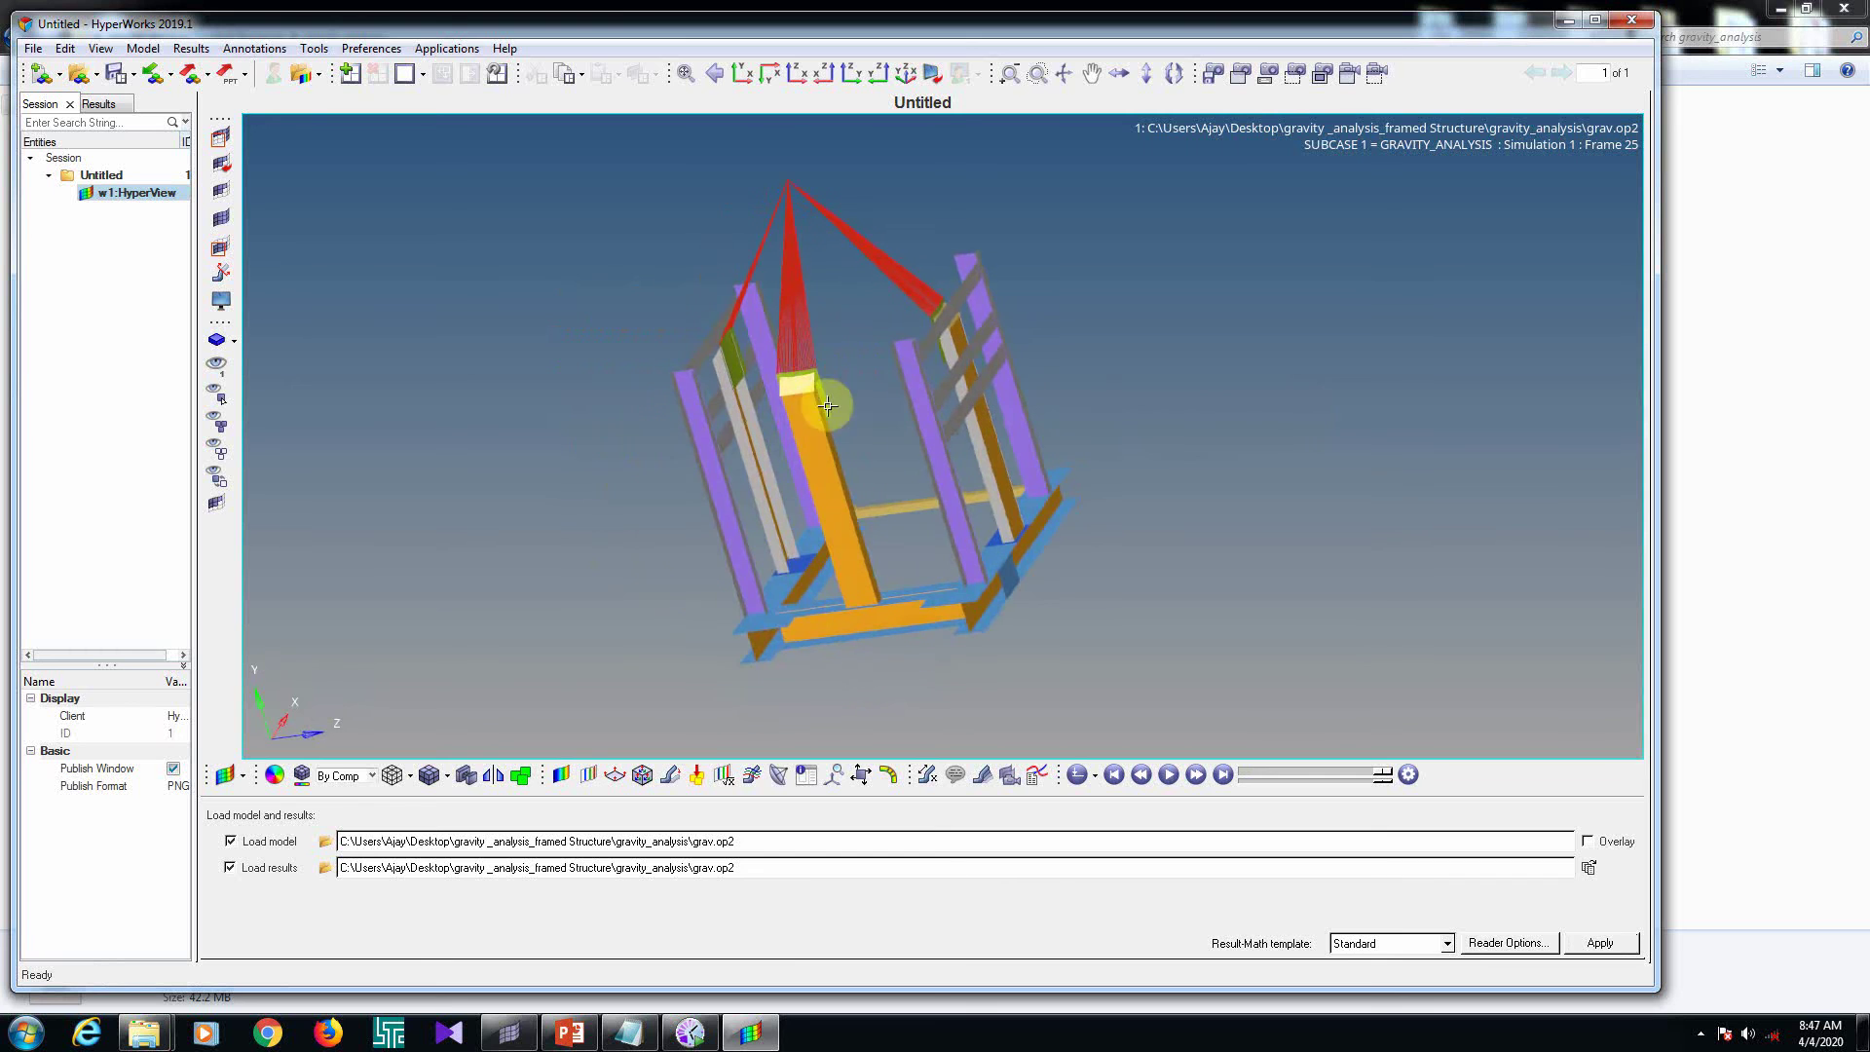
left_click(562, 774)
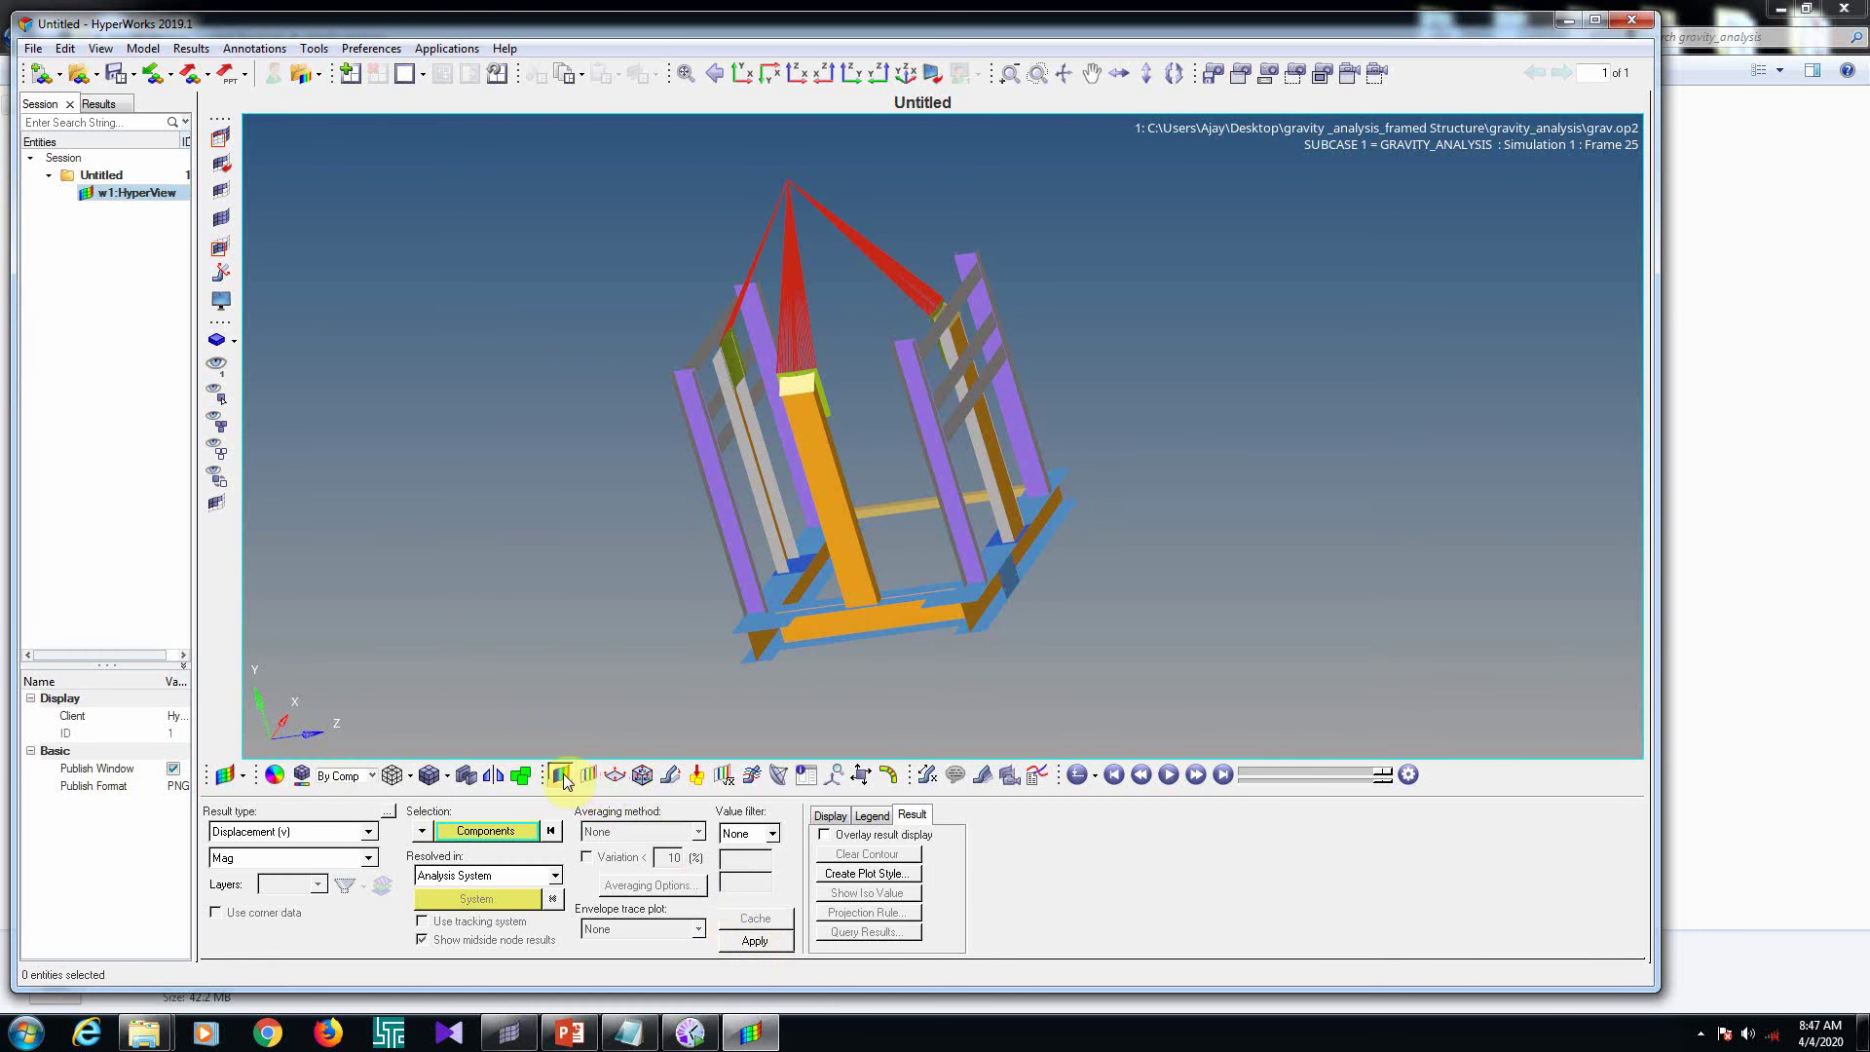
left_click(752, 941)
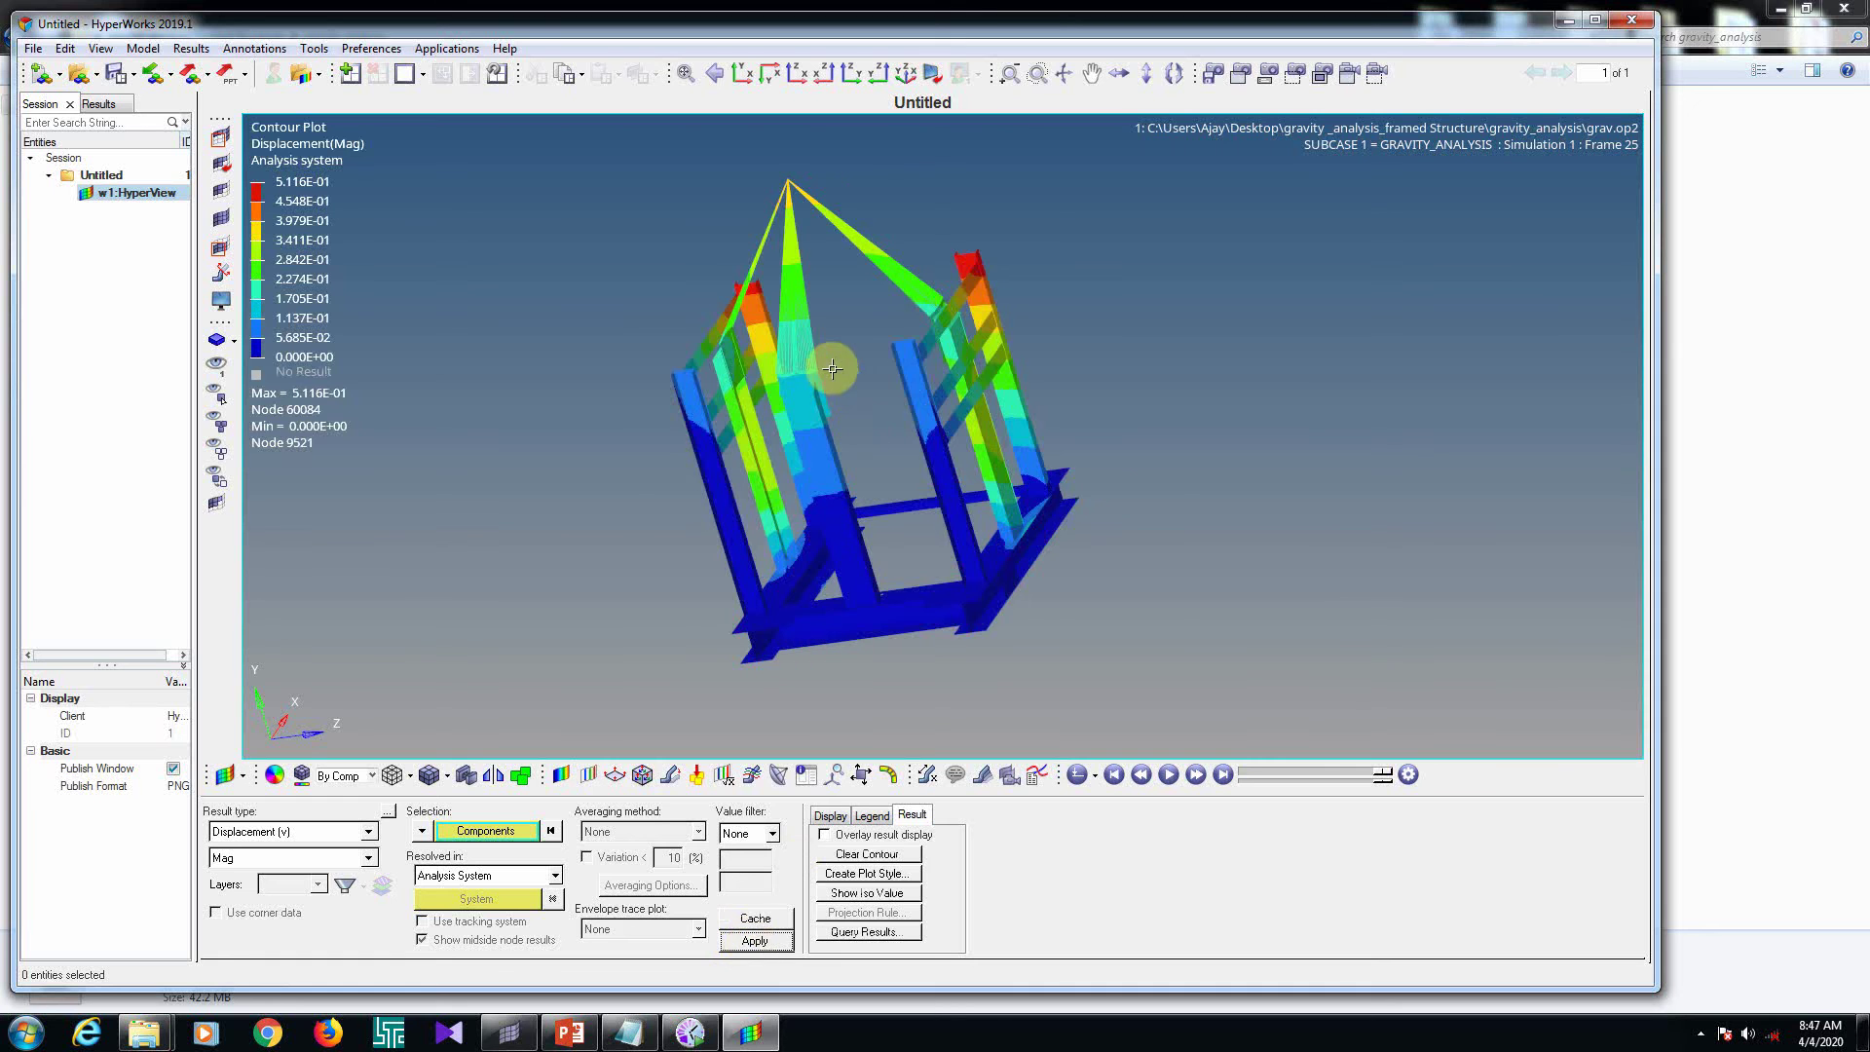
mouse_move(834, 367)
left_mouse_down("ctrl")
mouse_move(869, 334)
mouse_move(1002, 477)
left_mouse_up("ctrl")
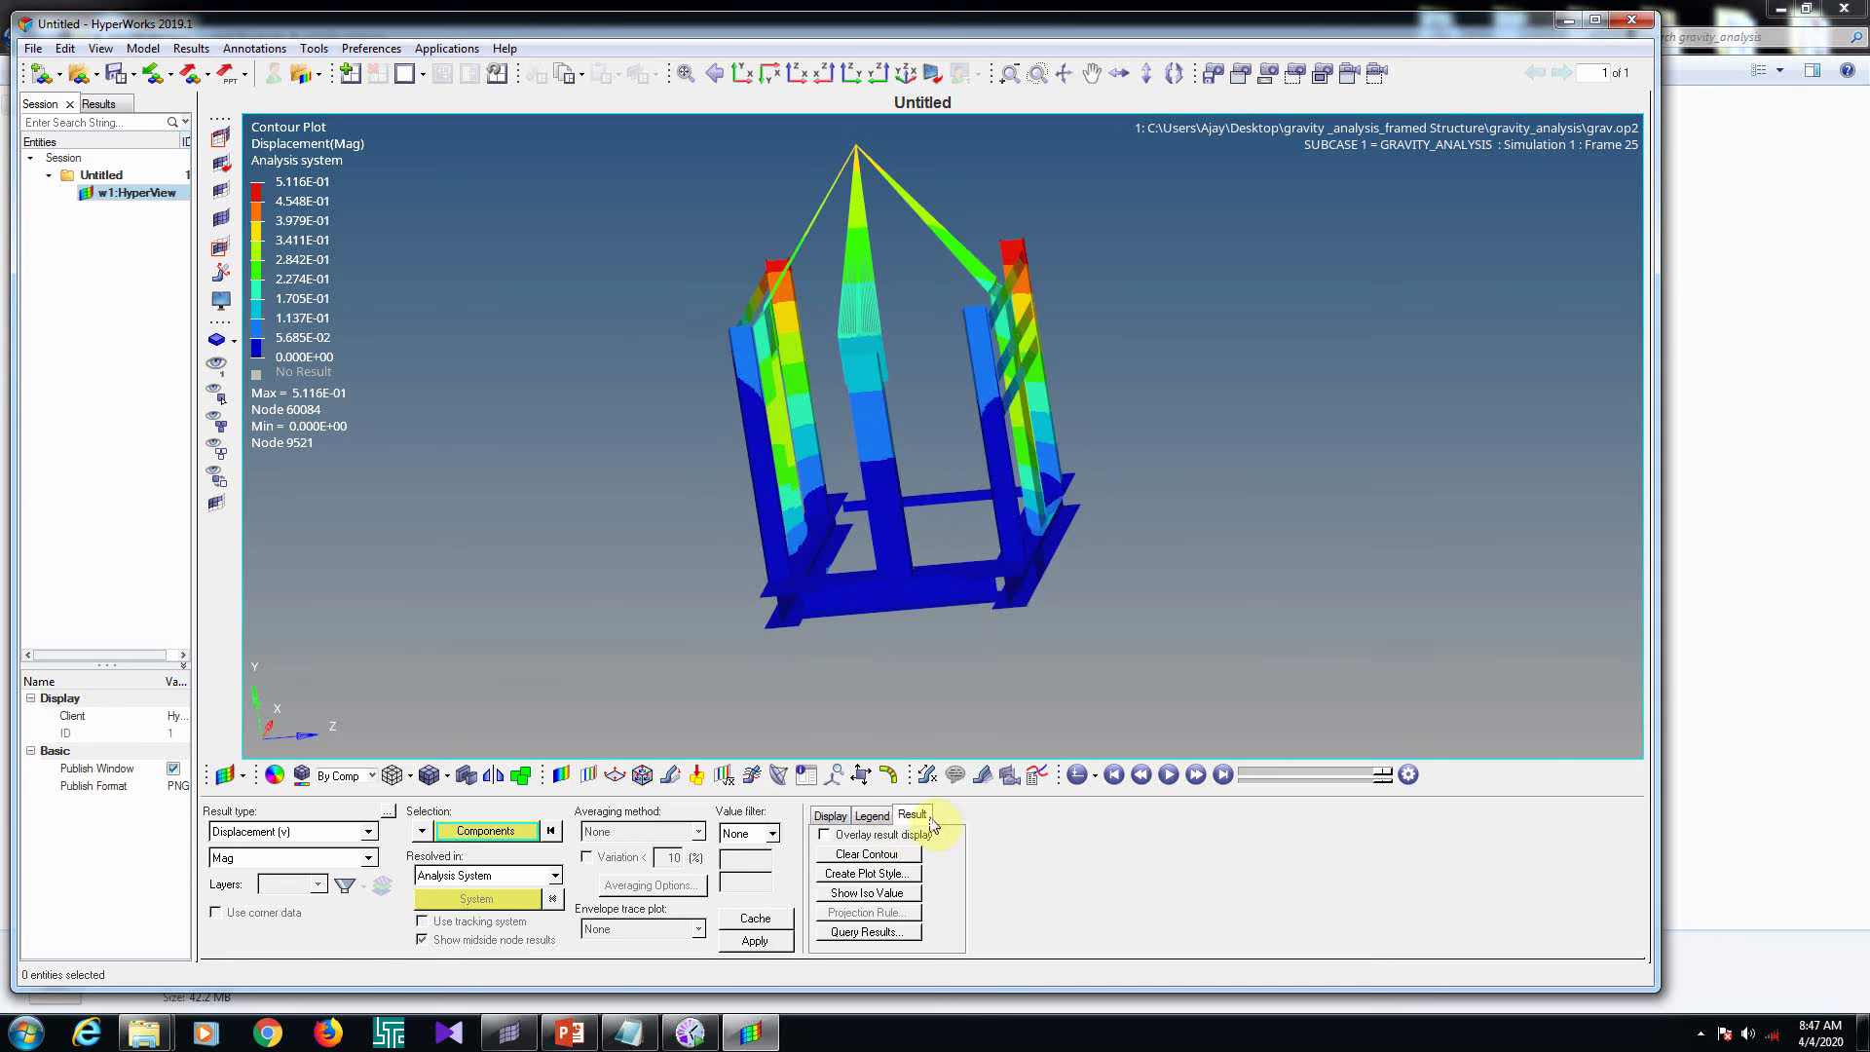
Set the contour legend's numeric format to Fixed and apply it to the displacement plot
left_click(872, 816)
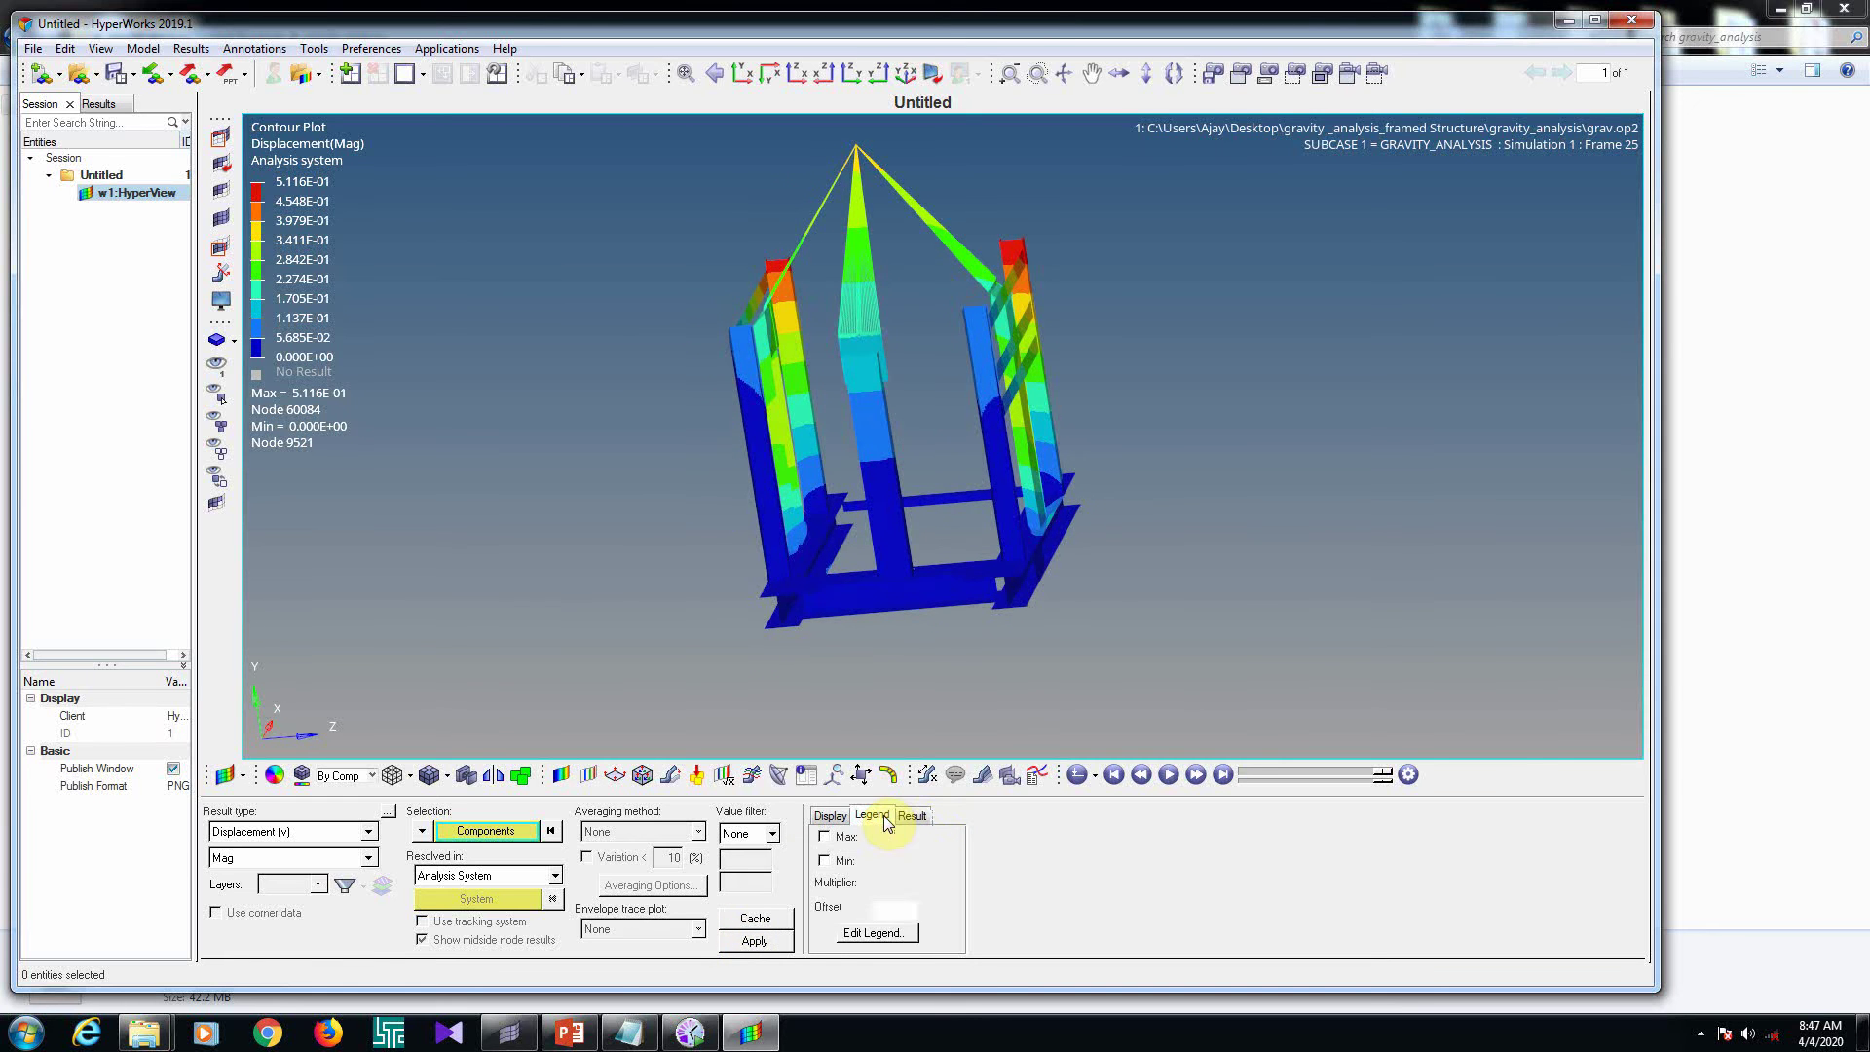
left_click(874, 933)
left_click(475, 290)
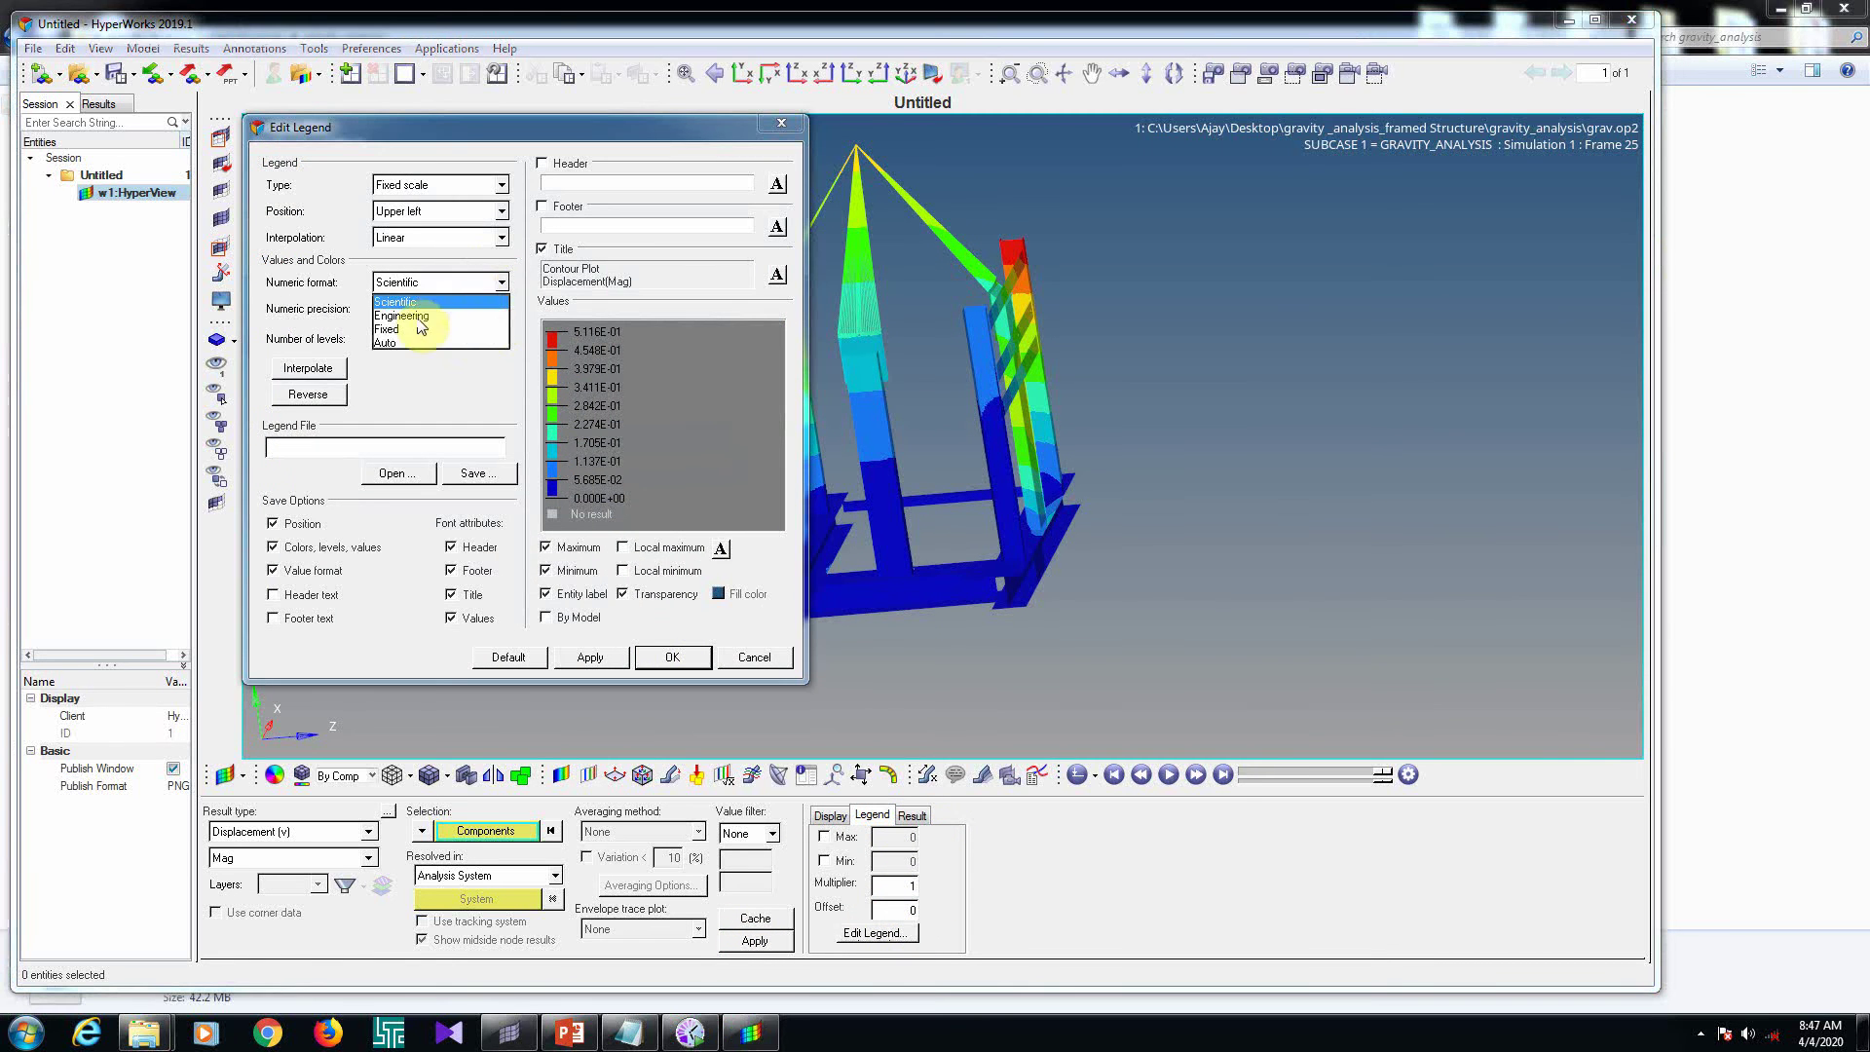
left_click(403, 331)
left_click(591, 657)
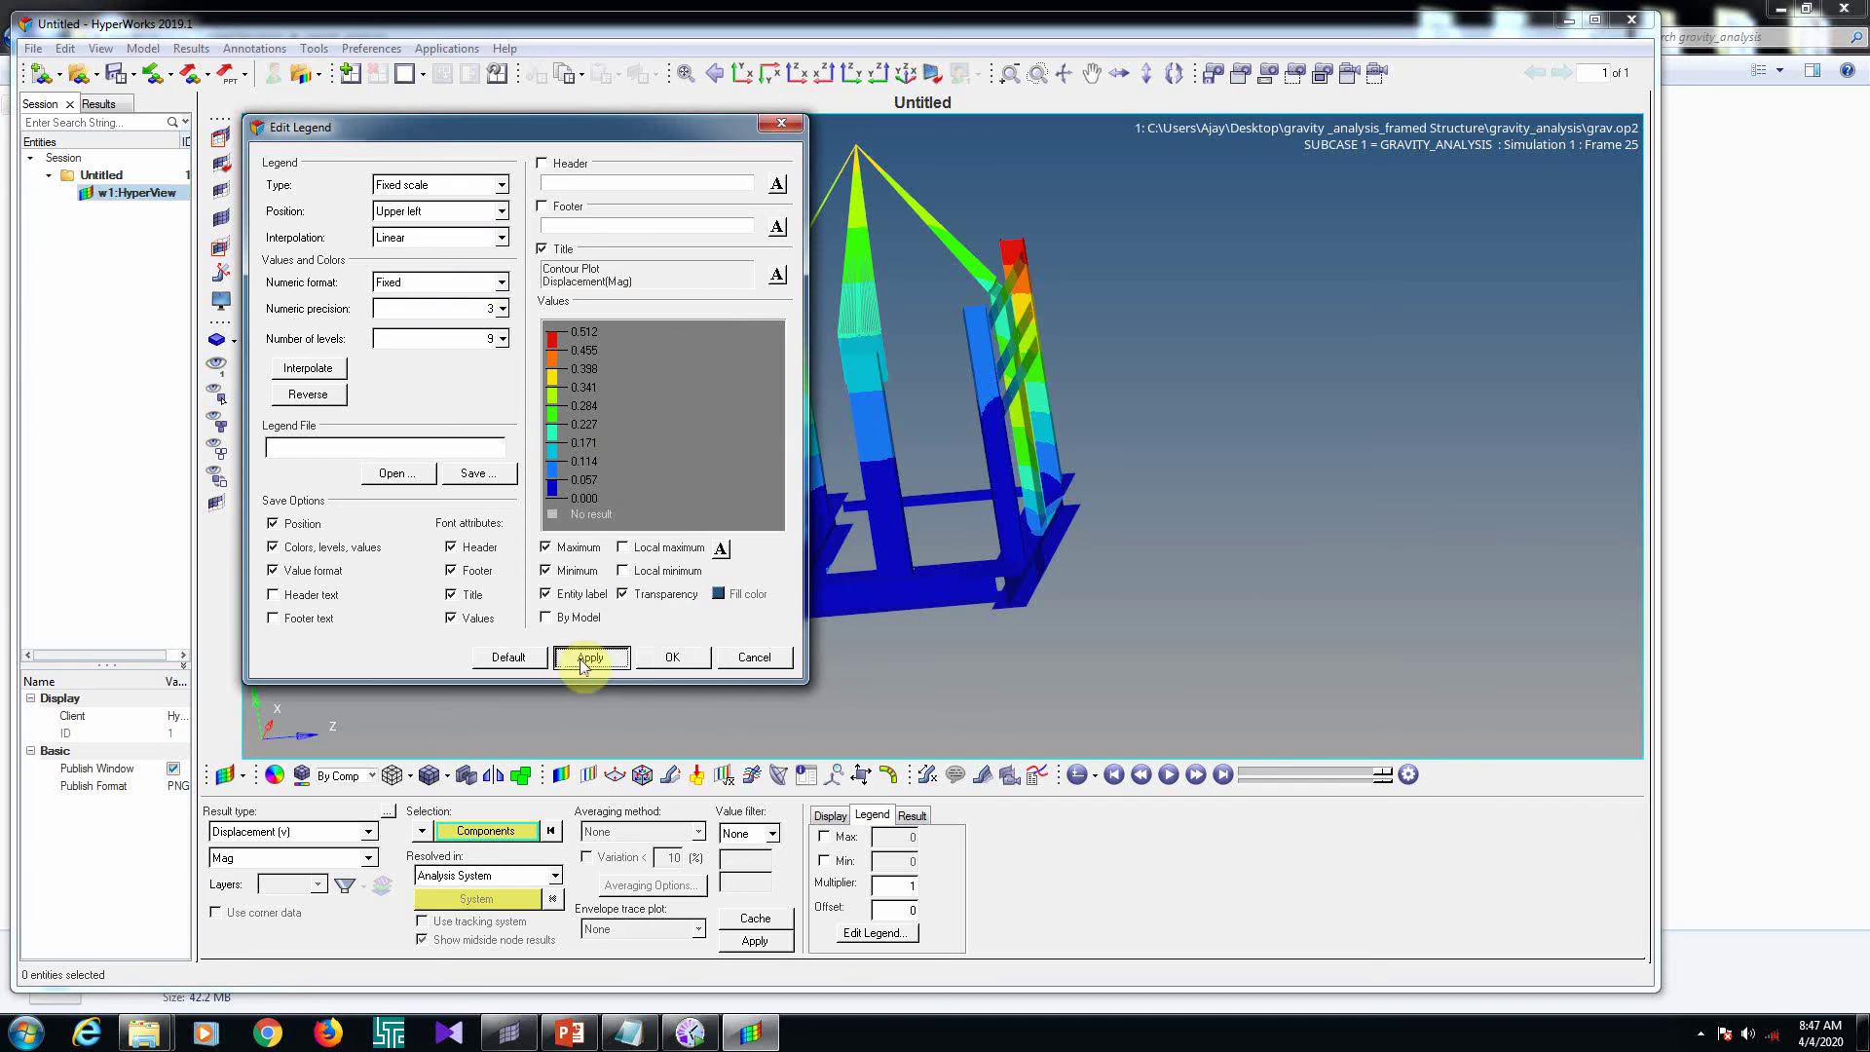
left_click(672, 658)
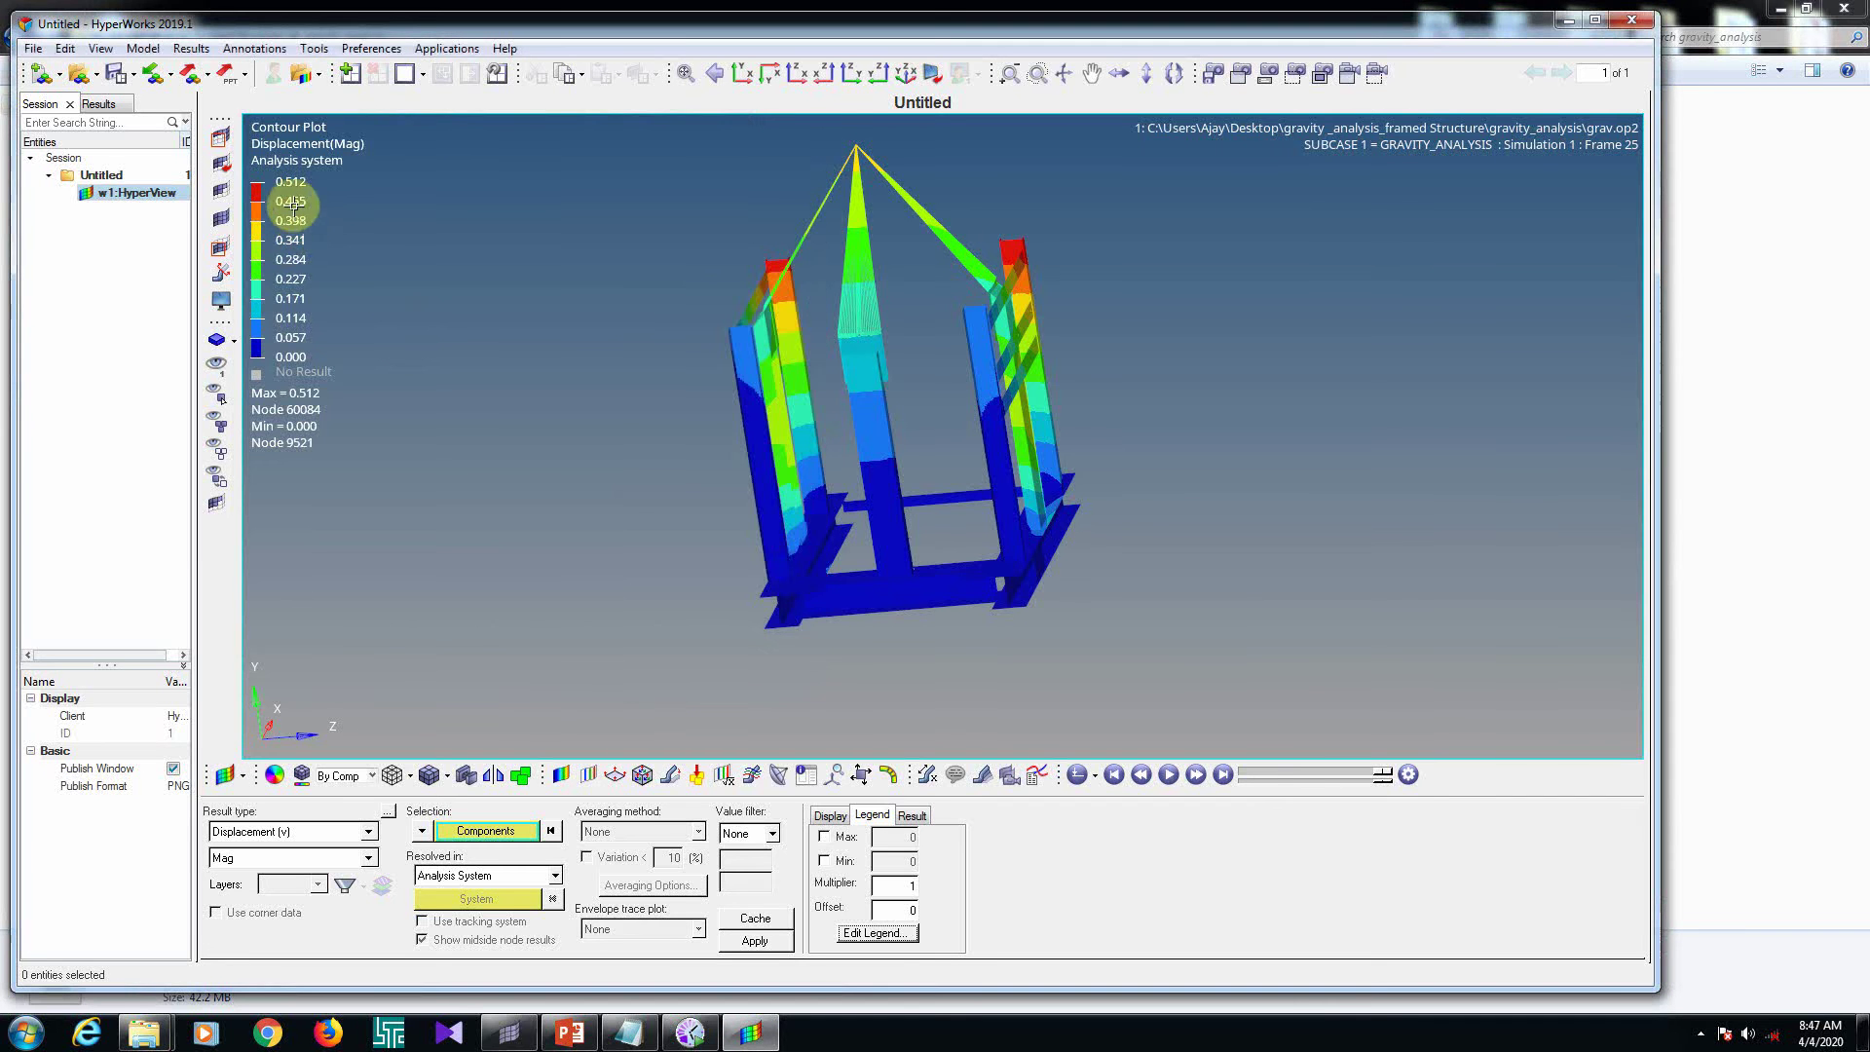
Turn on the Static MinMax Result measure to label the displacement extremes on the frame, and examine their locations
left_click_drag(1011, 380, 1126, 423, "ctrl")
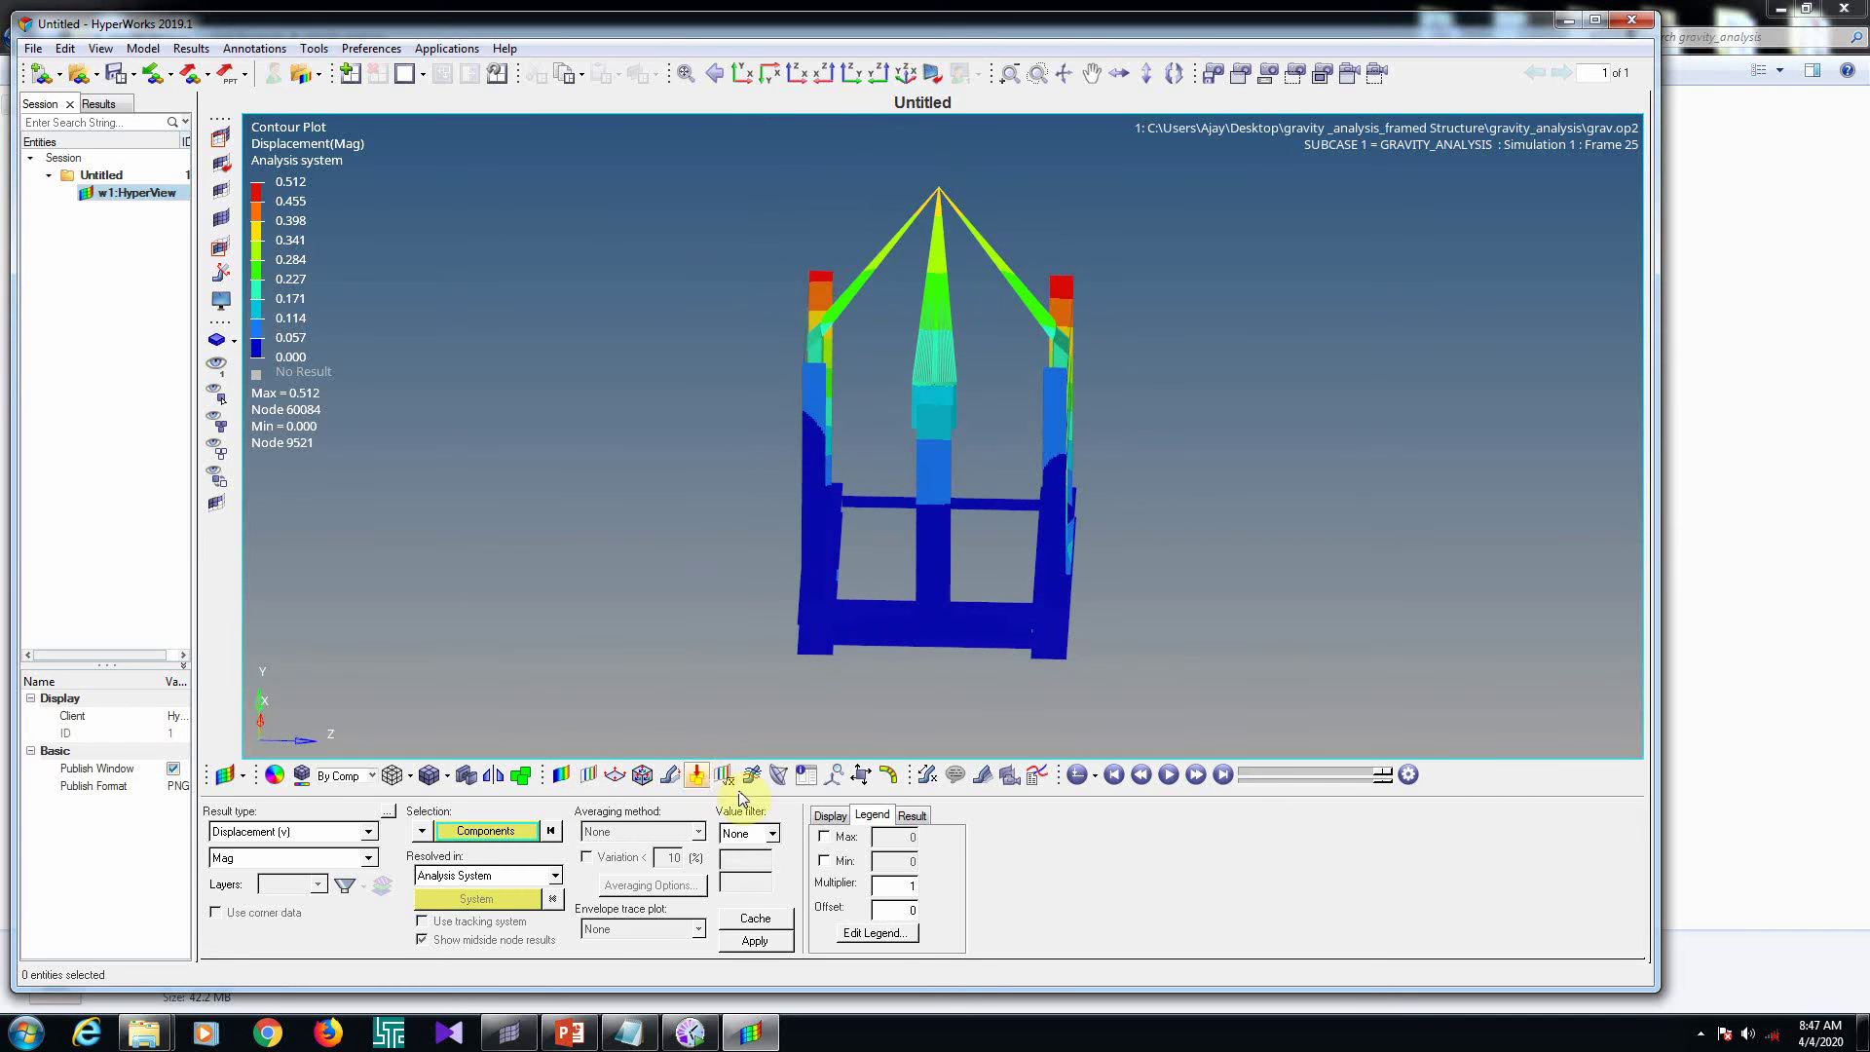
left_click(671, 777)
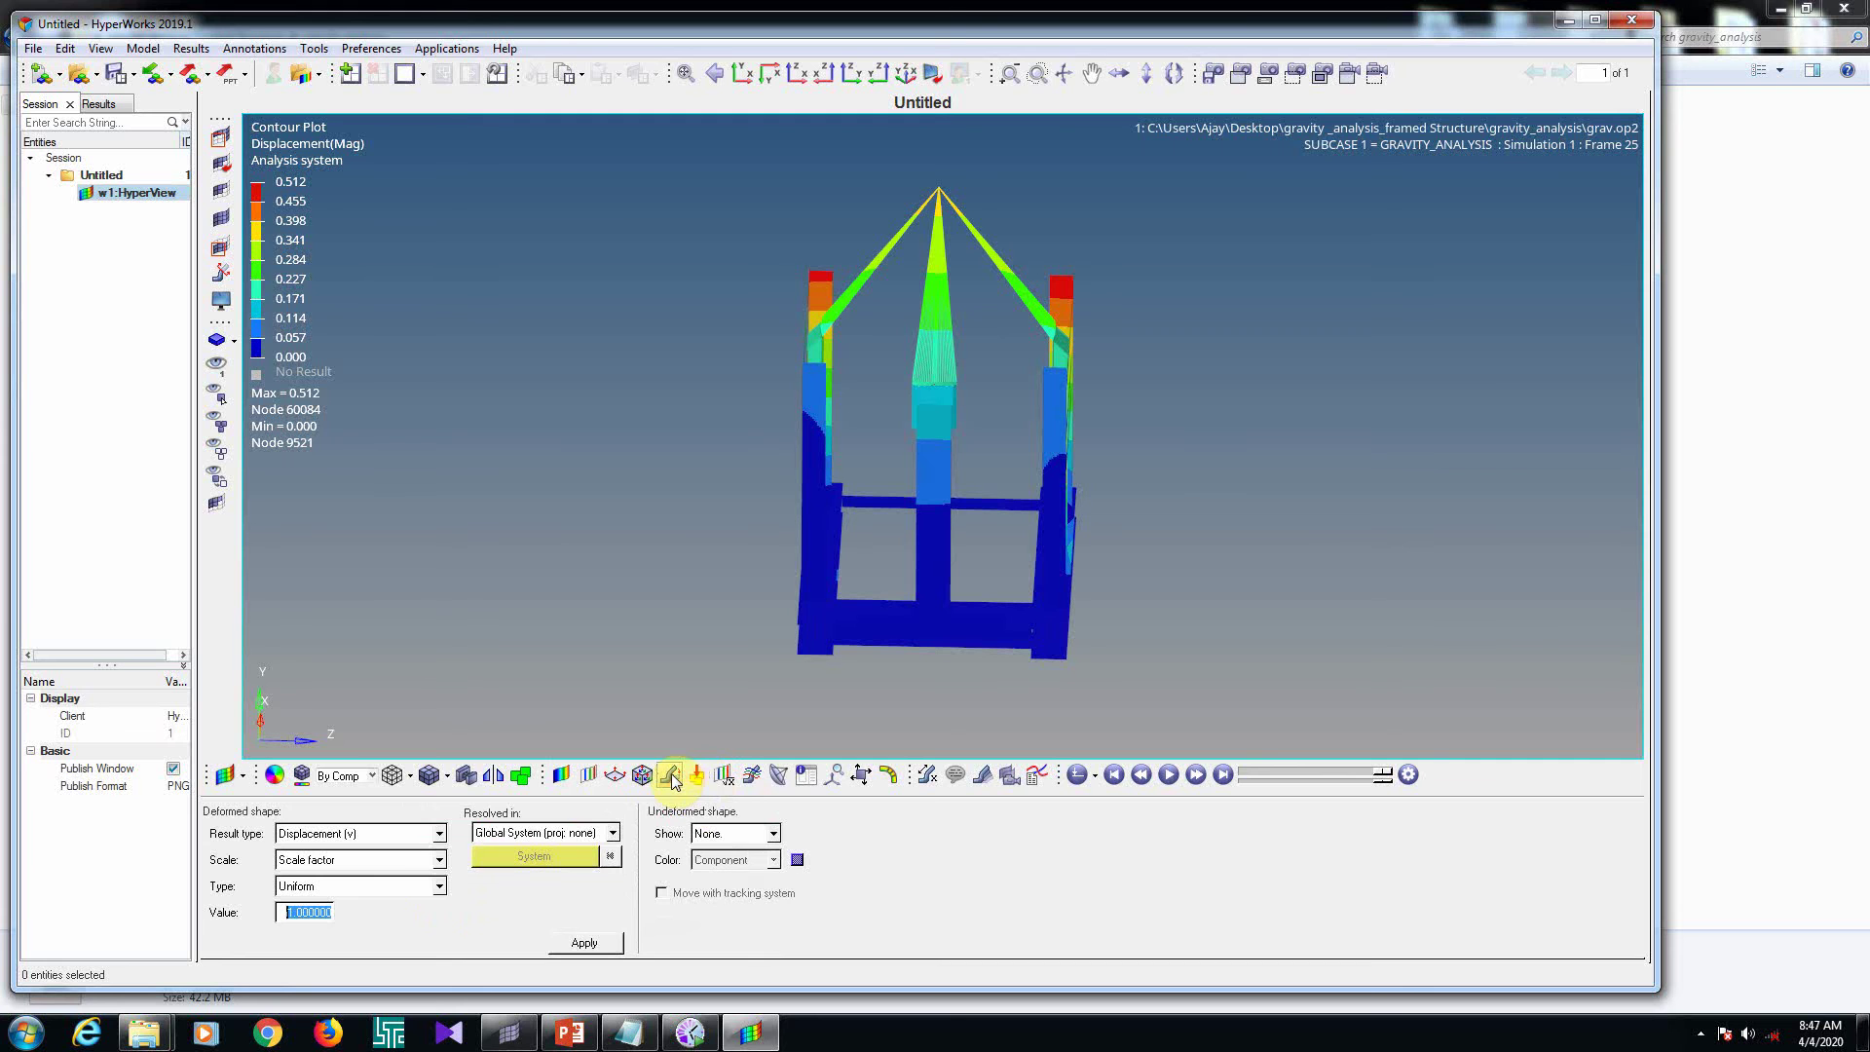
left_click(927, 775)
left_click(214, 838)
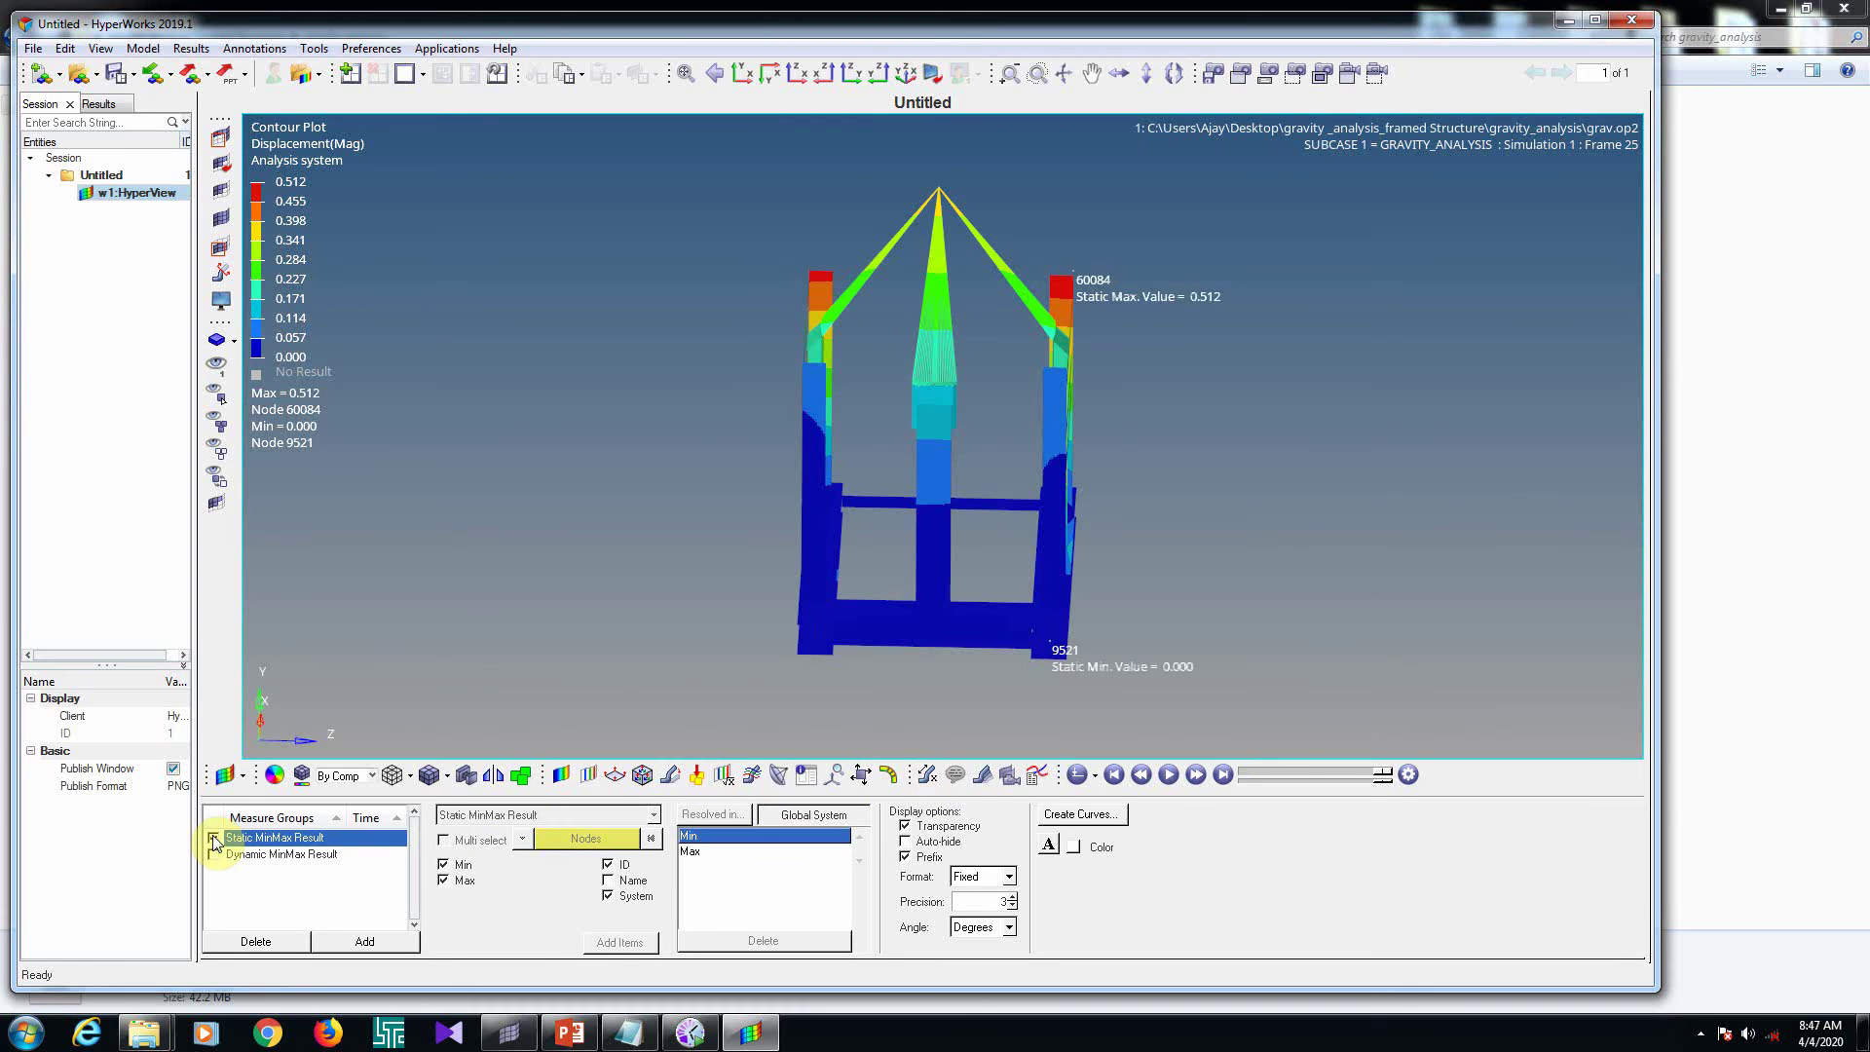
left_click_drag(1119, 518, 1011, 347, "ctrl")
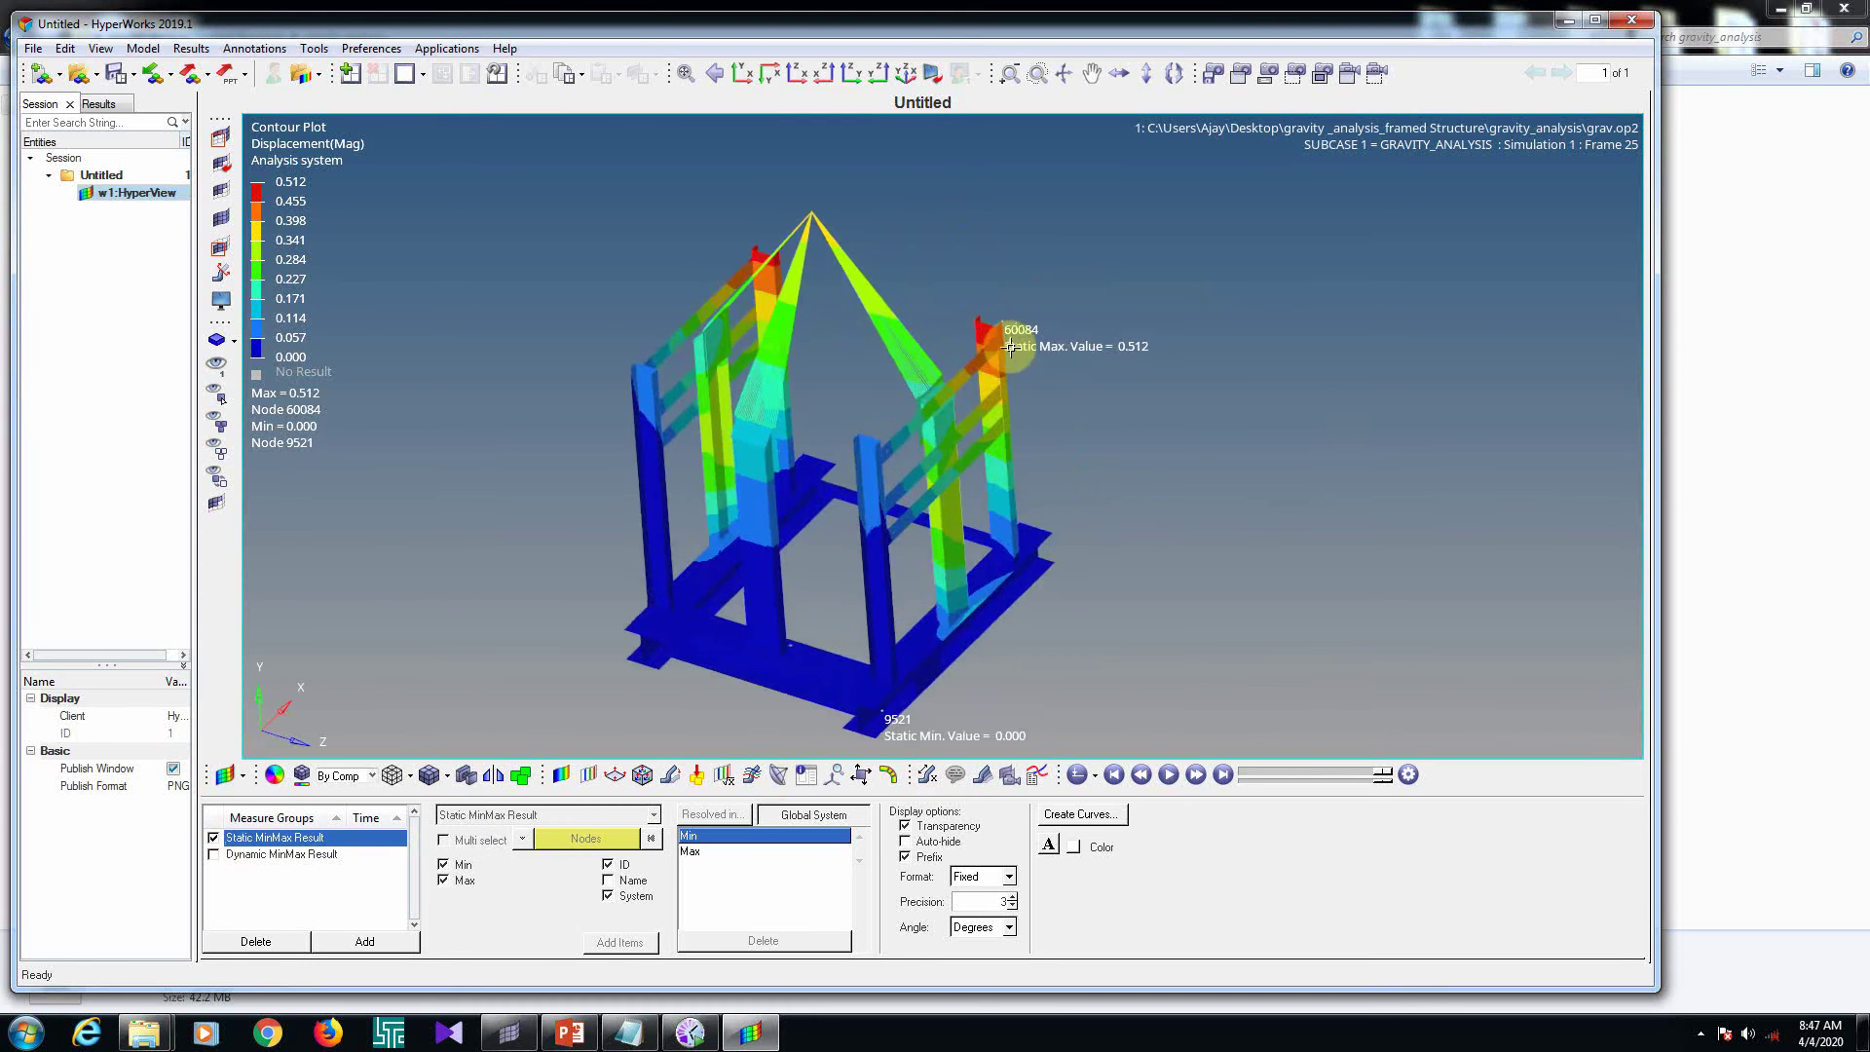
scroll(1011, 348, "up", 1, "ctrl")
scroll(1061, 353, "down", 5)
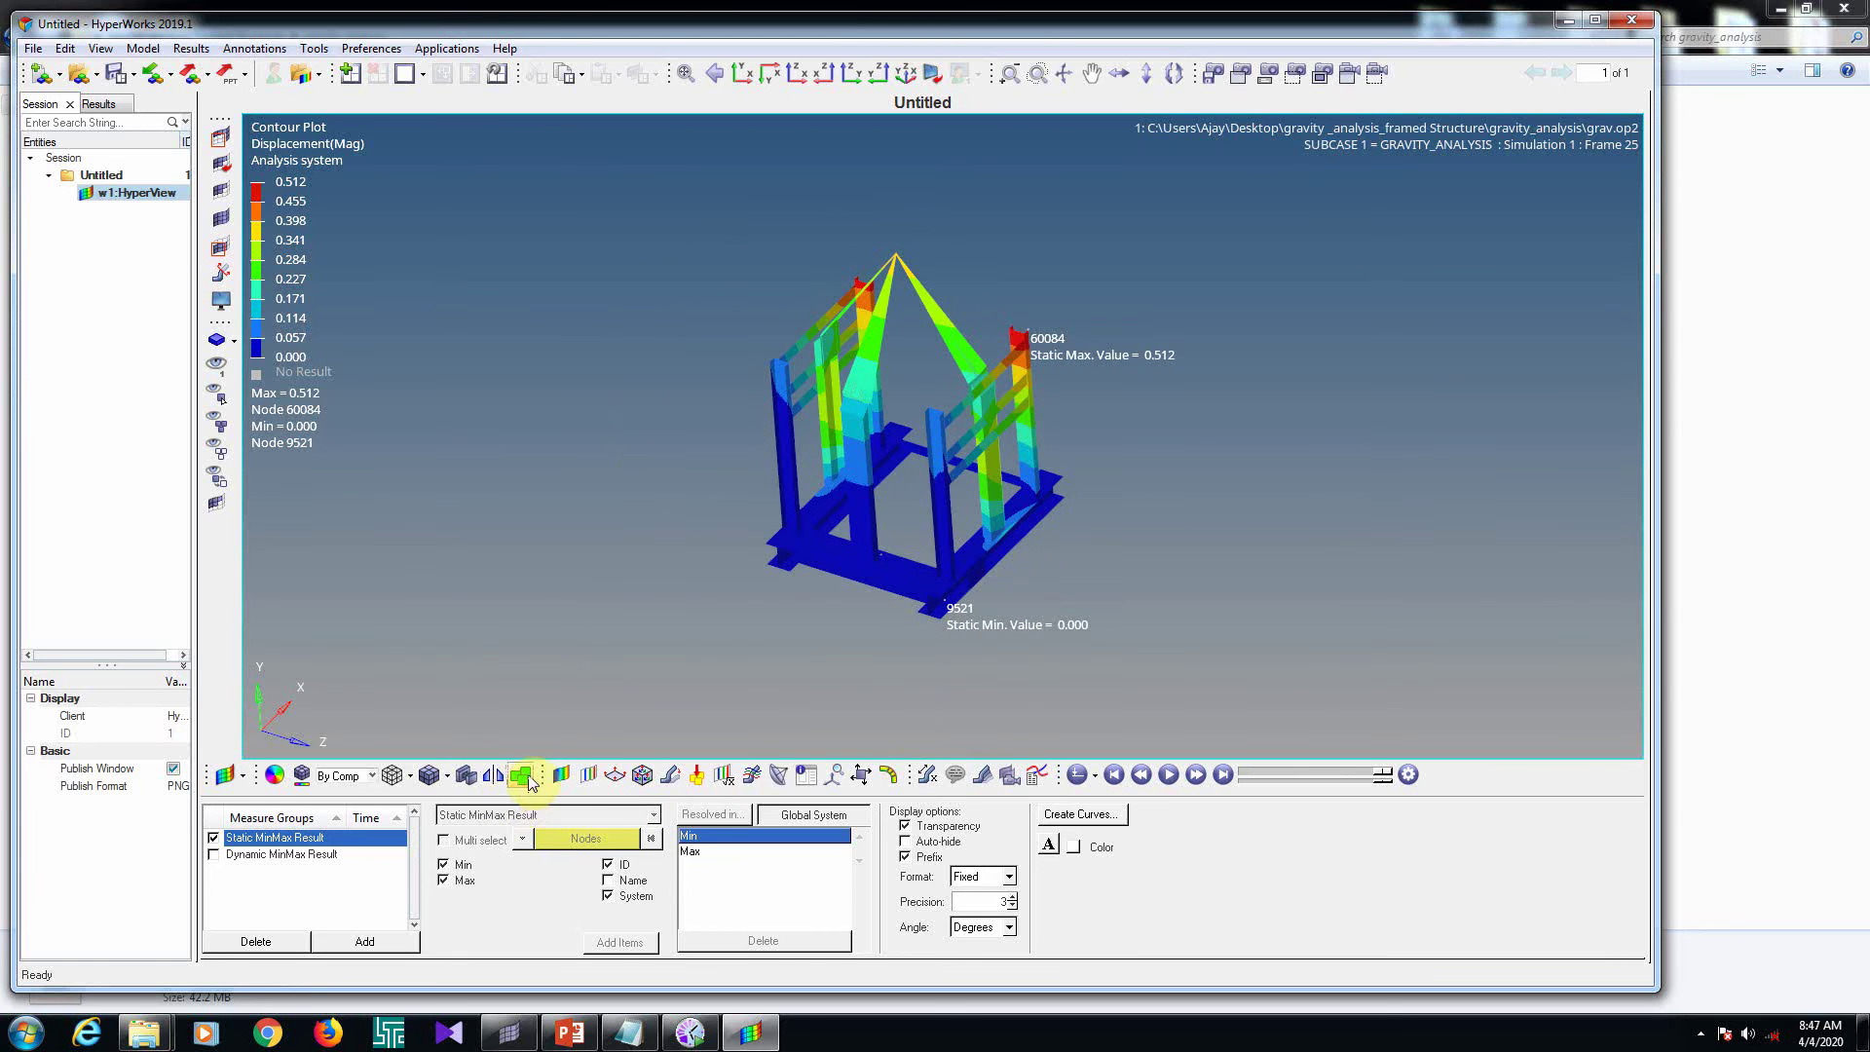
Contour the SPC Force magnitude on the frame and examine the location of its maximum at the base
left_click(563, 777)
left_click(302, 831)
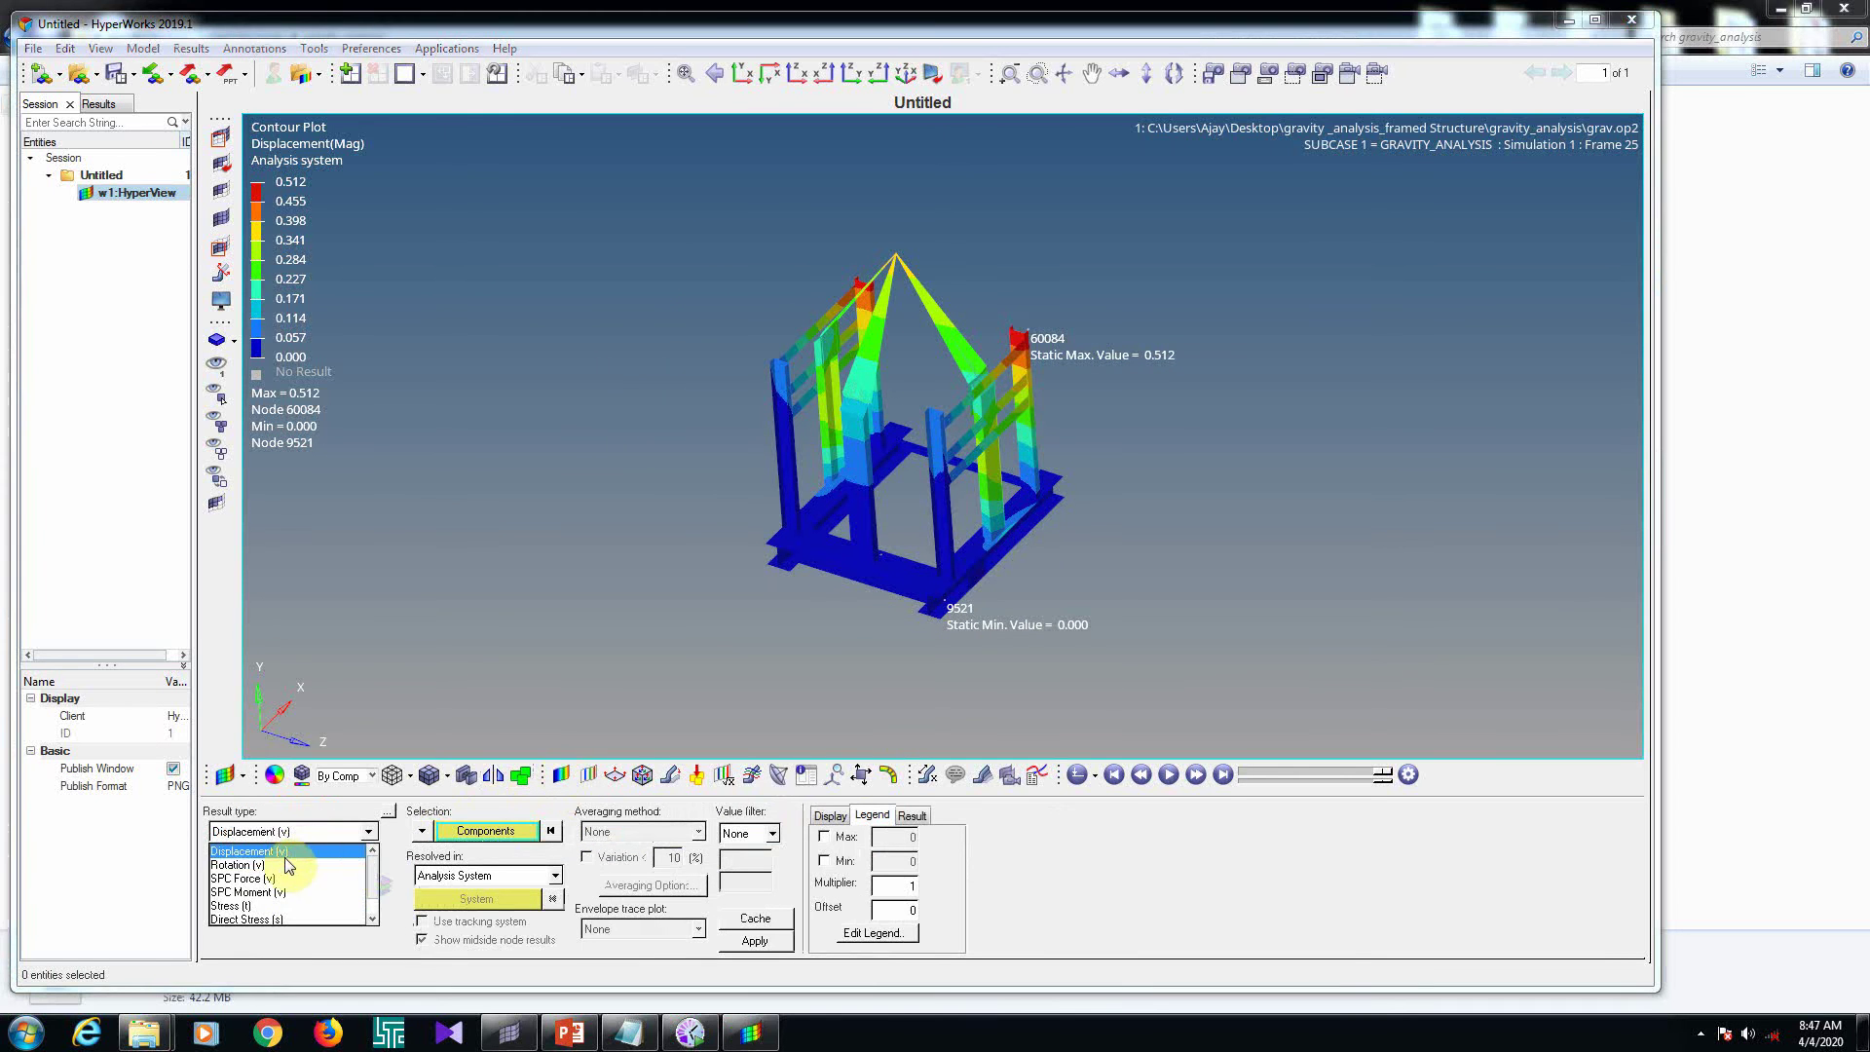
left_click(243, 877)
left_click(754, 941)
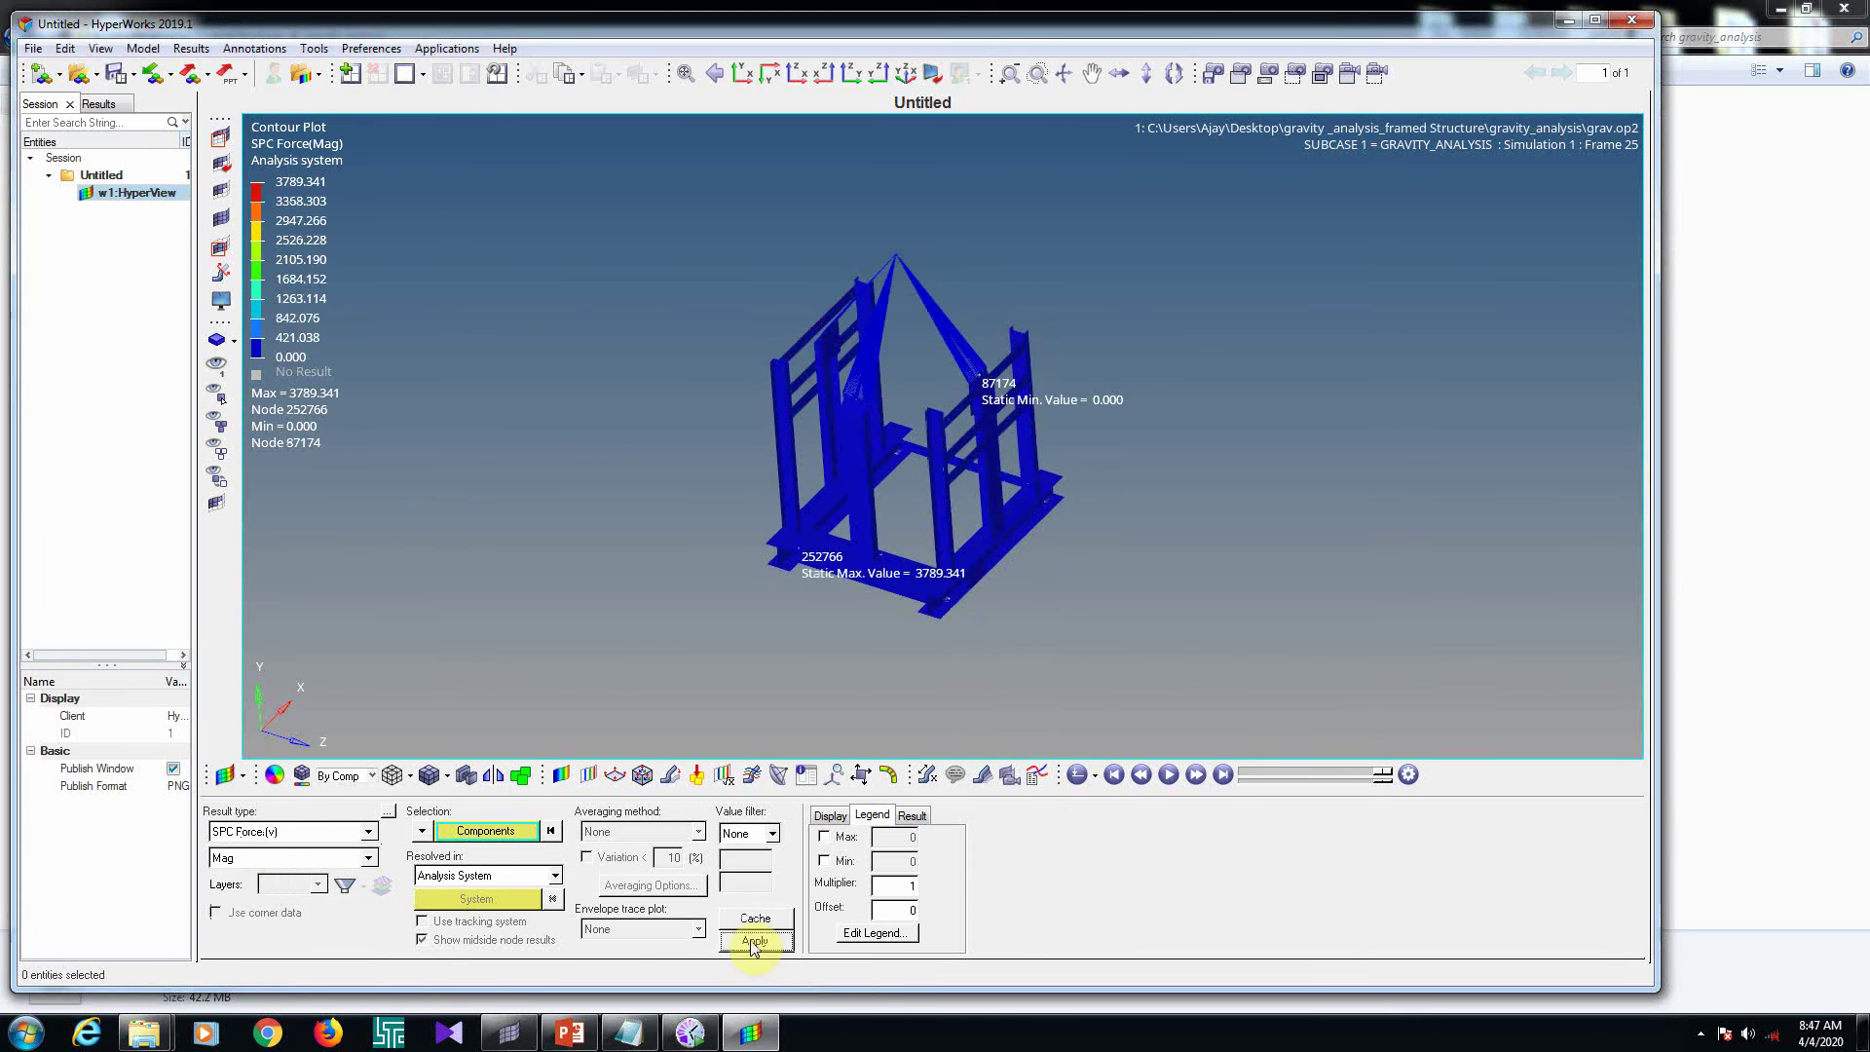
left_click_drag(1053, 503, 315, 844, "ctrl")
scroll(972, 333, "up", 4, "ctrl")
scroll(934, 286, "up", 3, "ctrl")
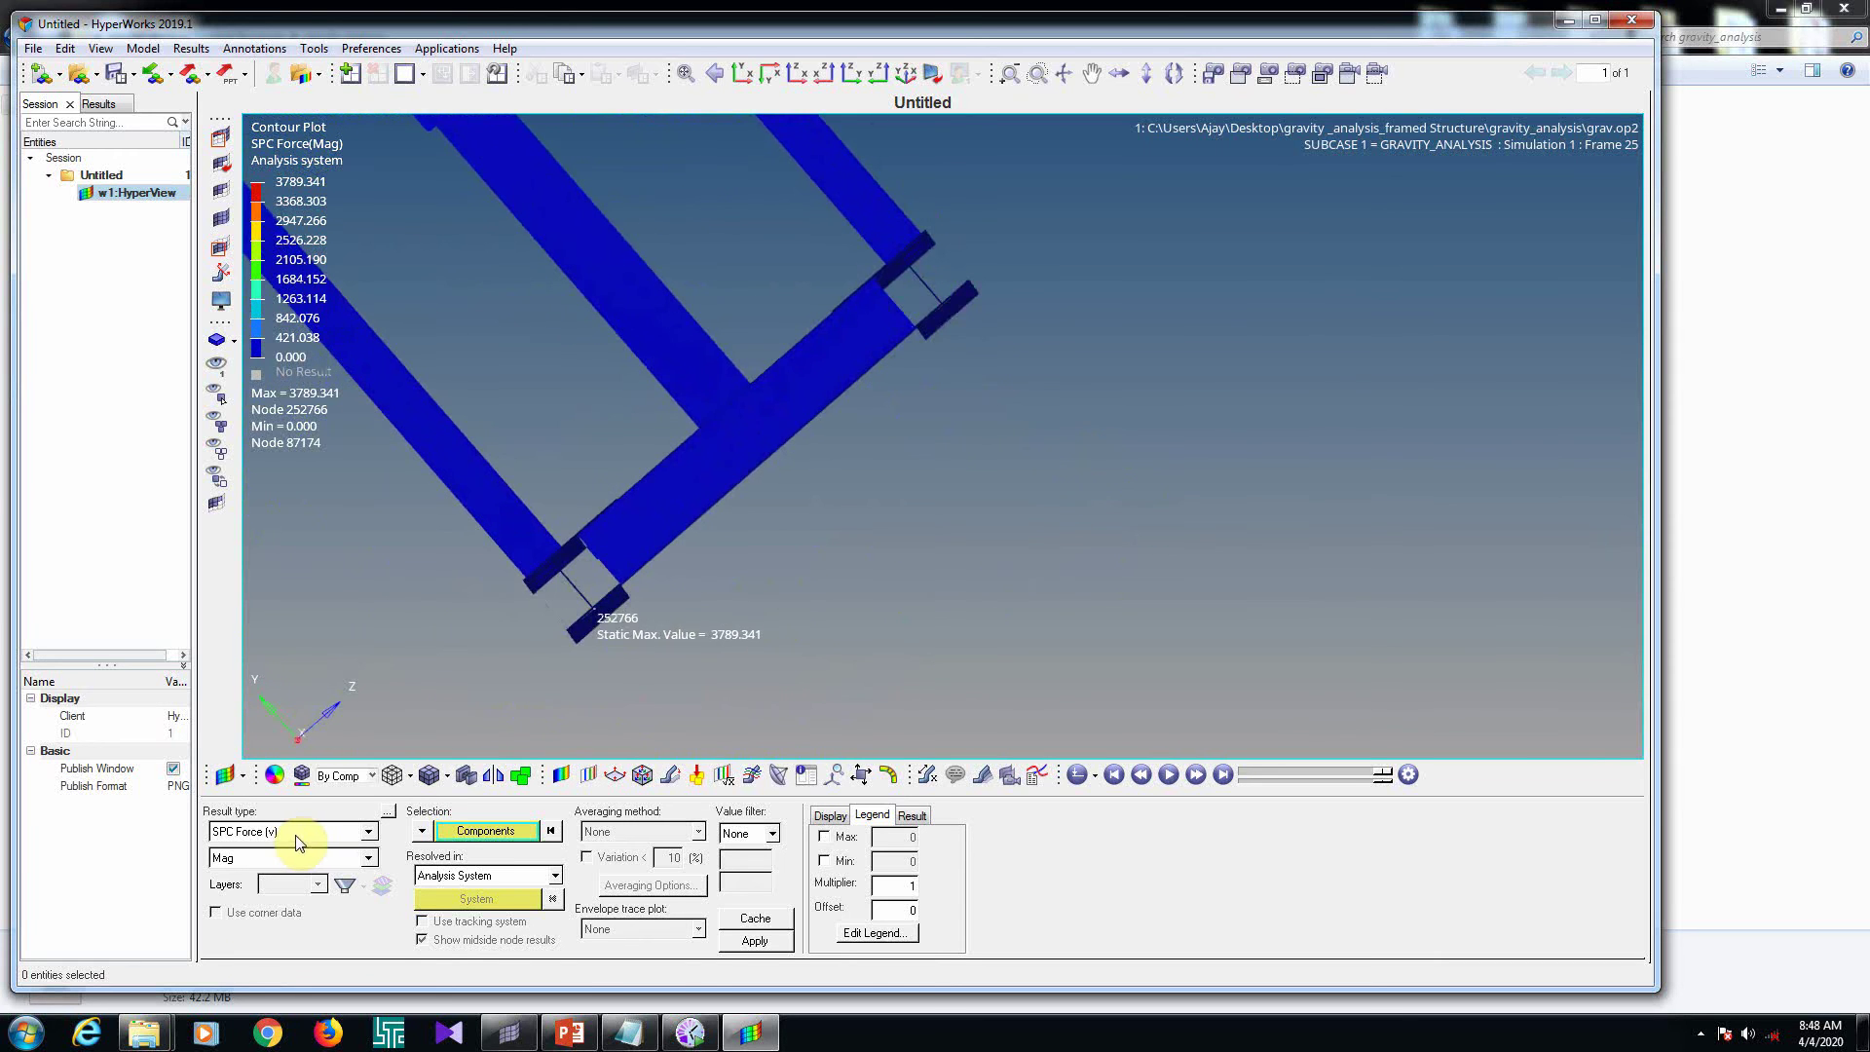
Contour the von Mises stress with the Max layer option and examine its distribution across the frame
left_click(296, 836)
left_click(256, 907)
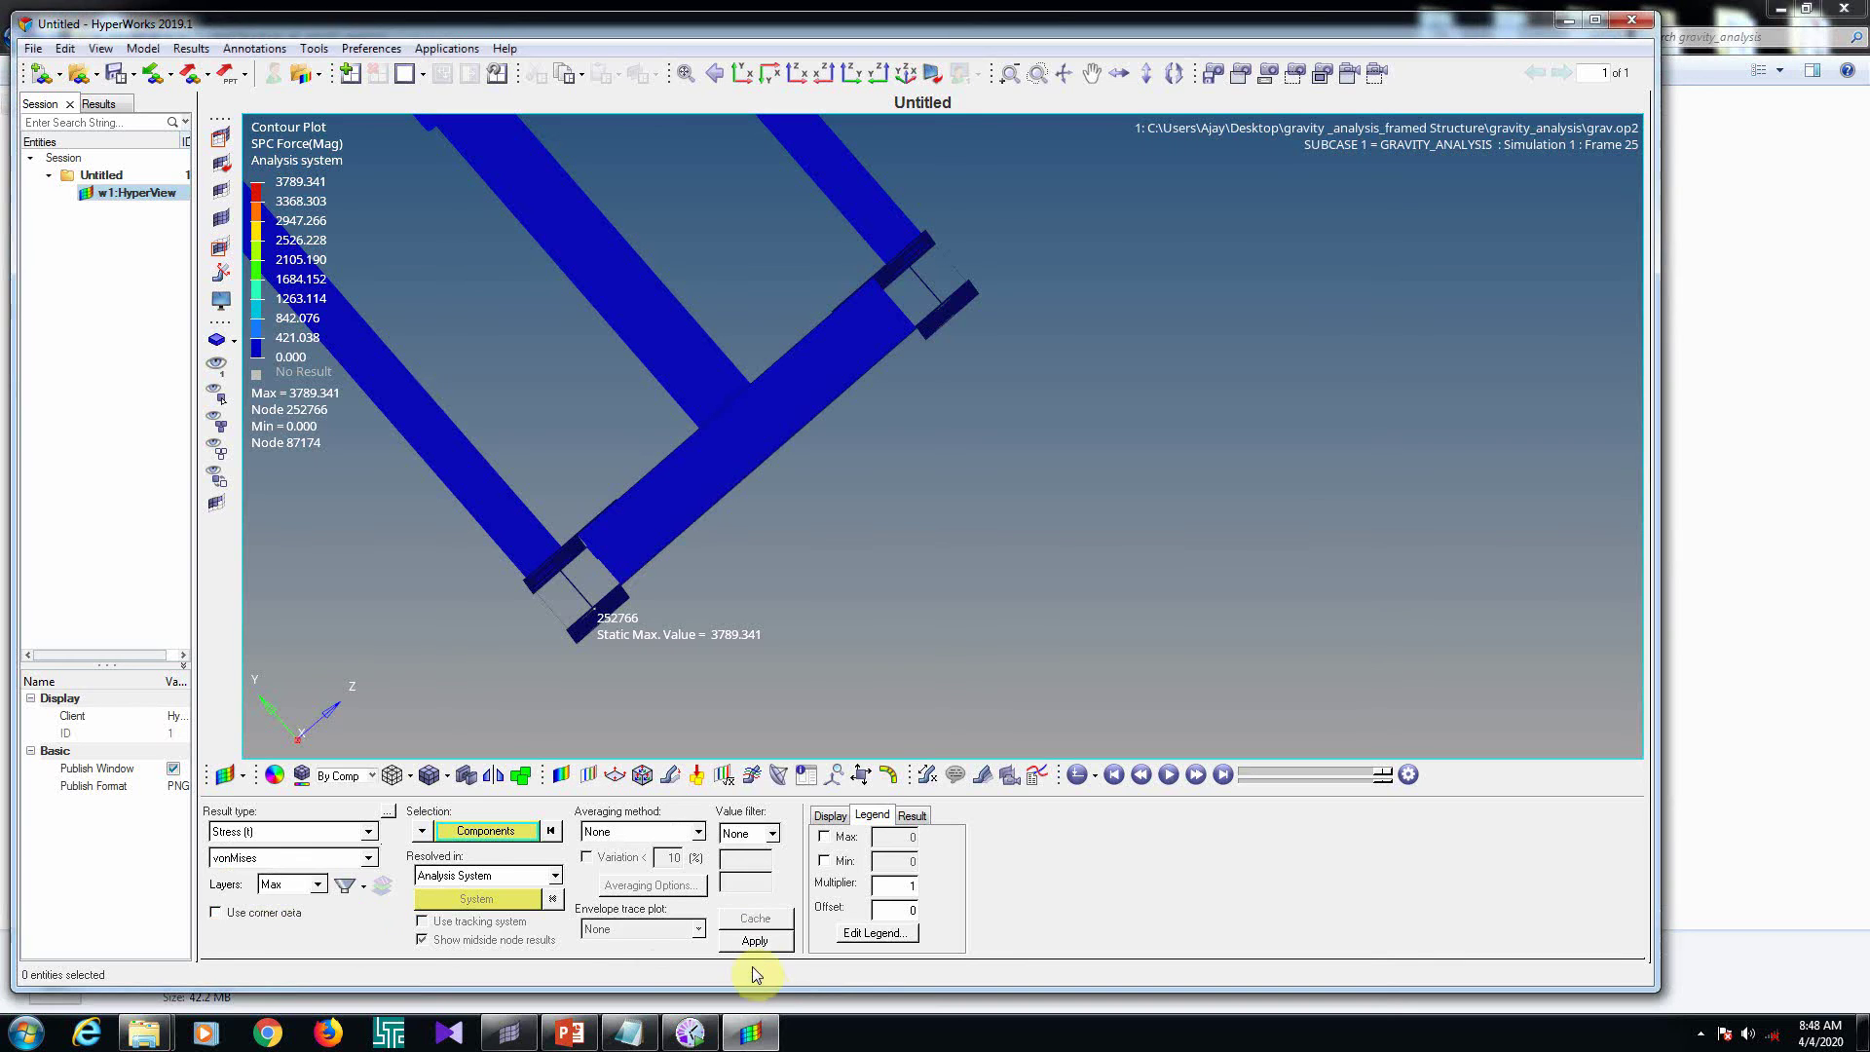
left_click(753, 941)
left_click_drag(980, 451, 1198, 464, "ctrl")
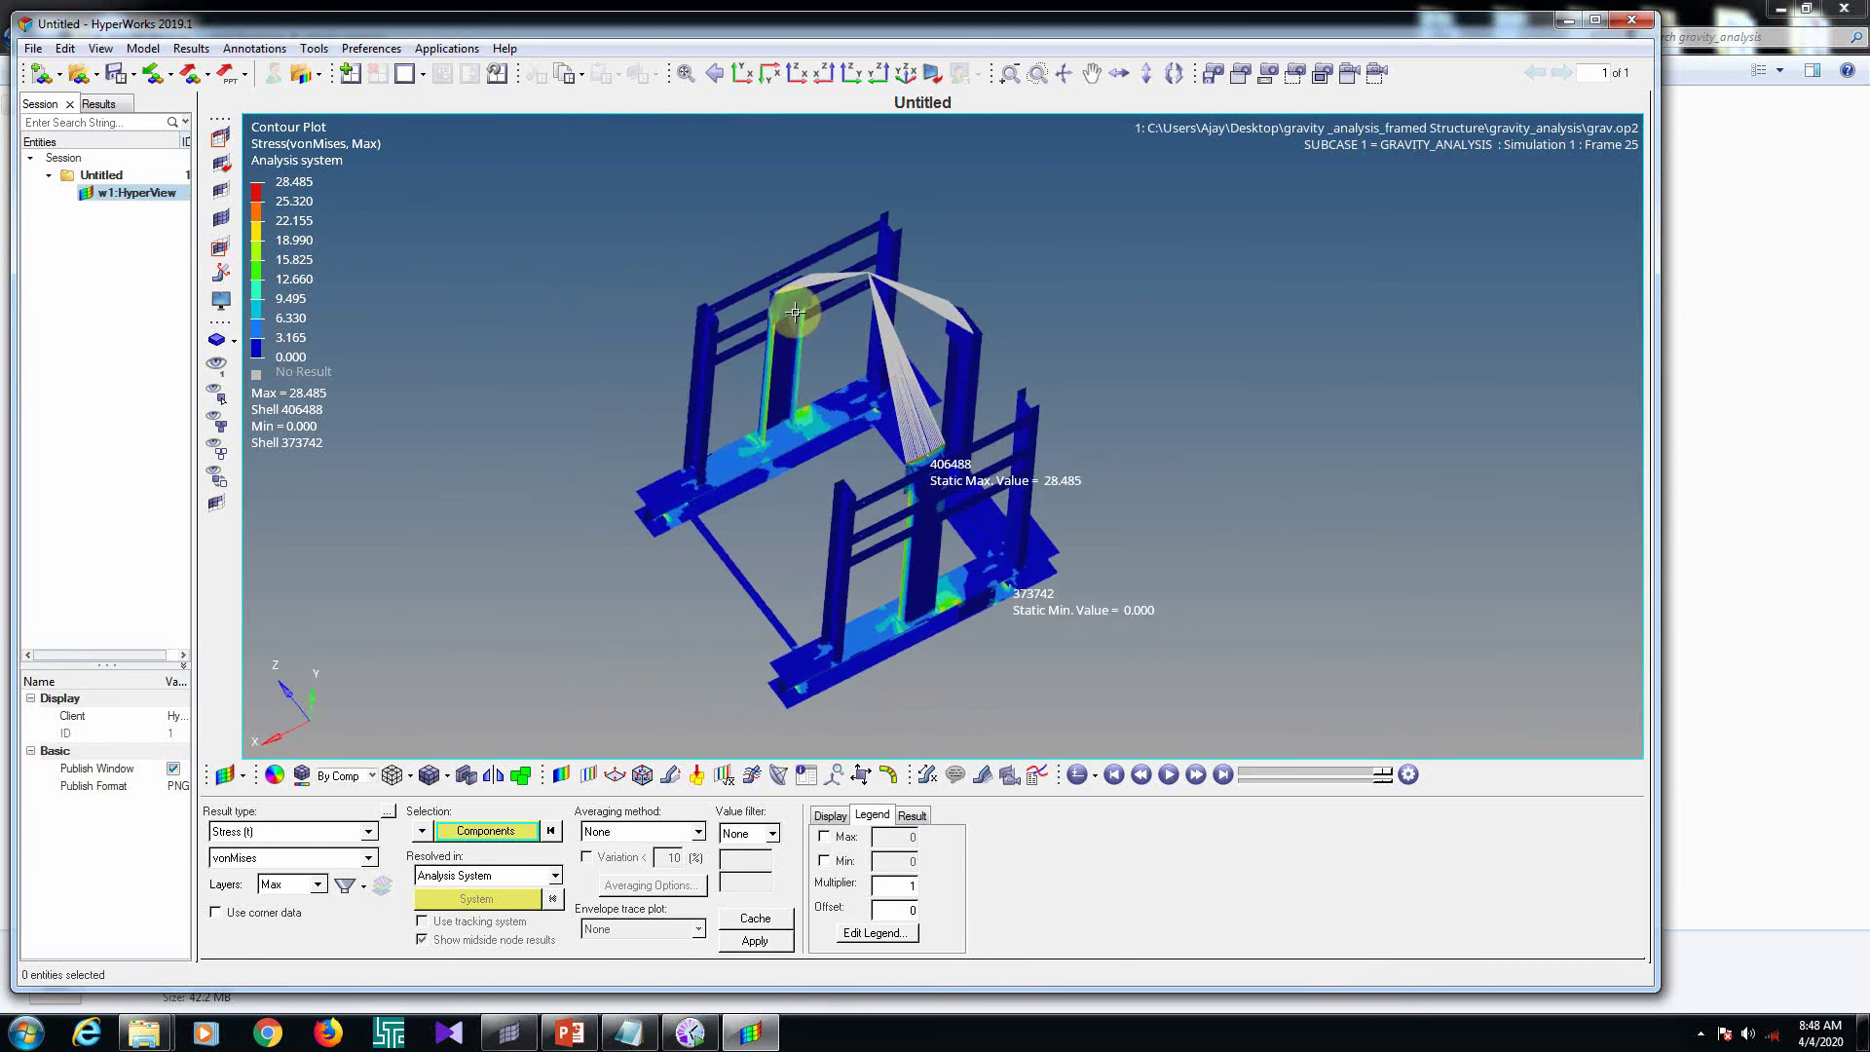
left_click_drag(960, 618, 878, 489, "ctrl")
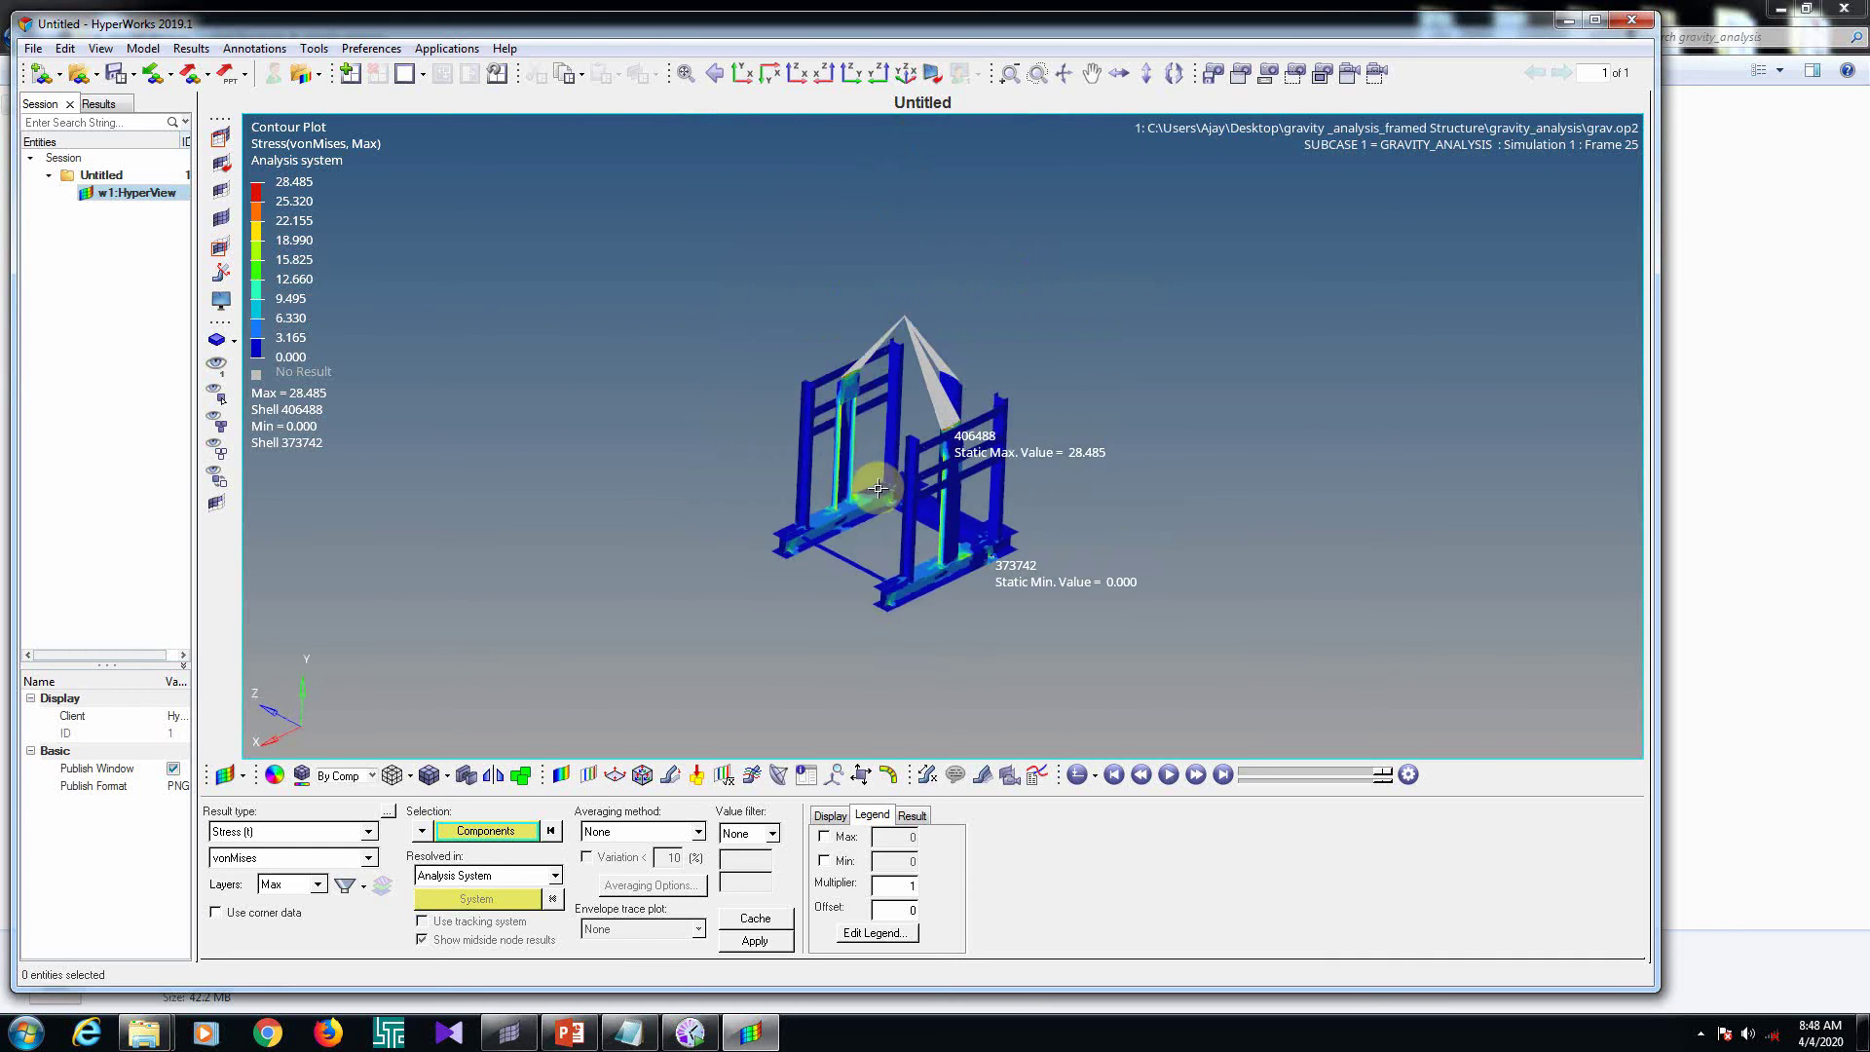
Close HyperView, switch to grav.pptx in PowerPoint, and review the slide 2 guidelines on gravity loading for model checkout
left_click(1633, 29)
left_click(968, 590)
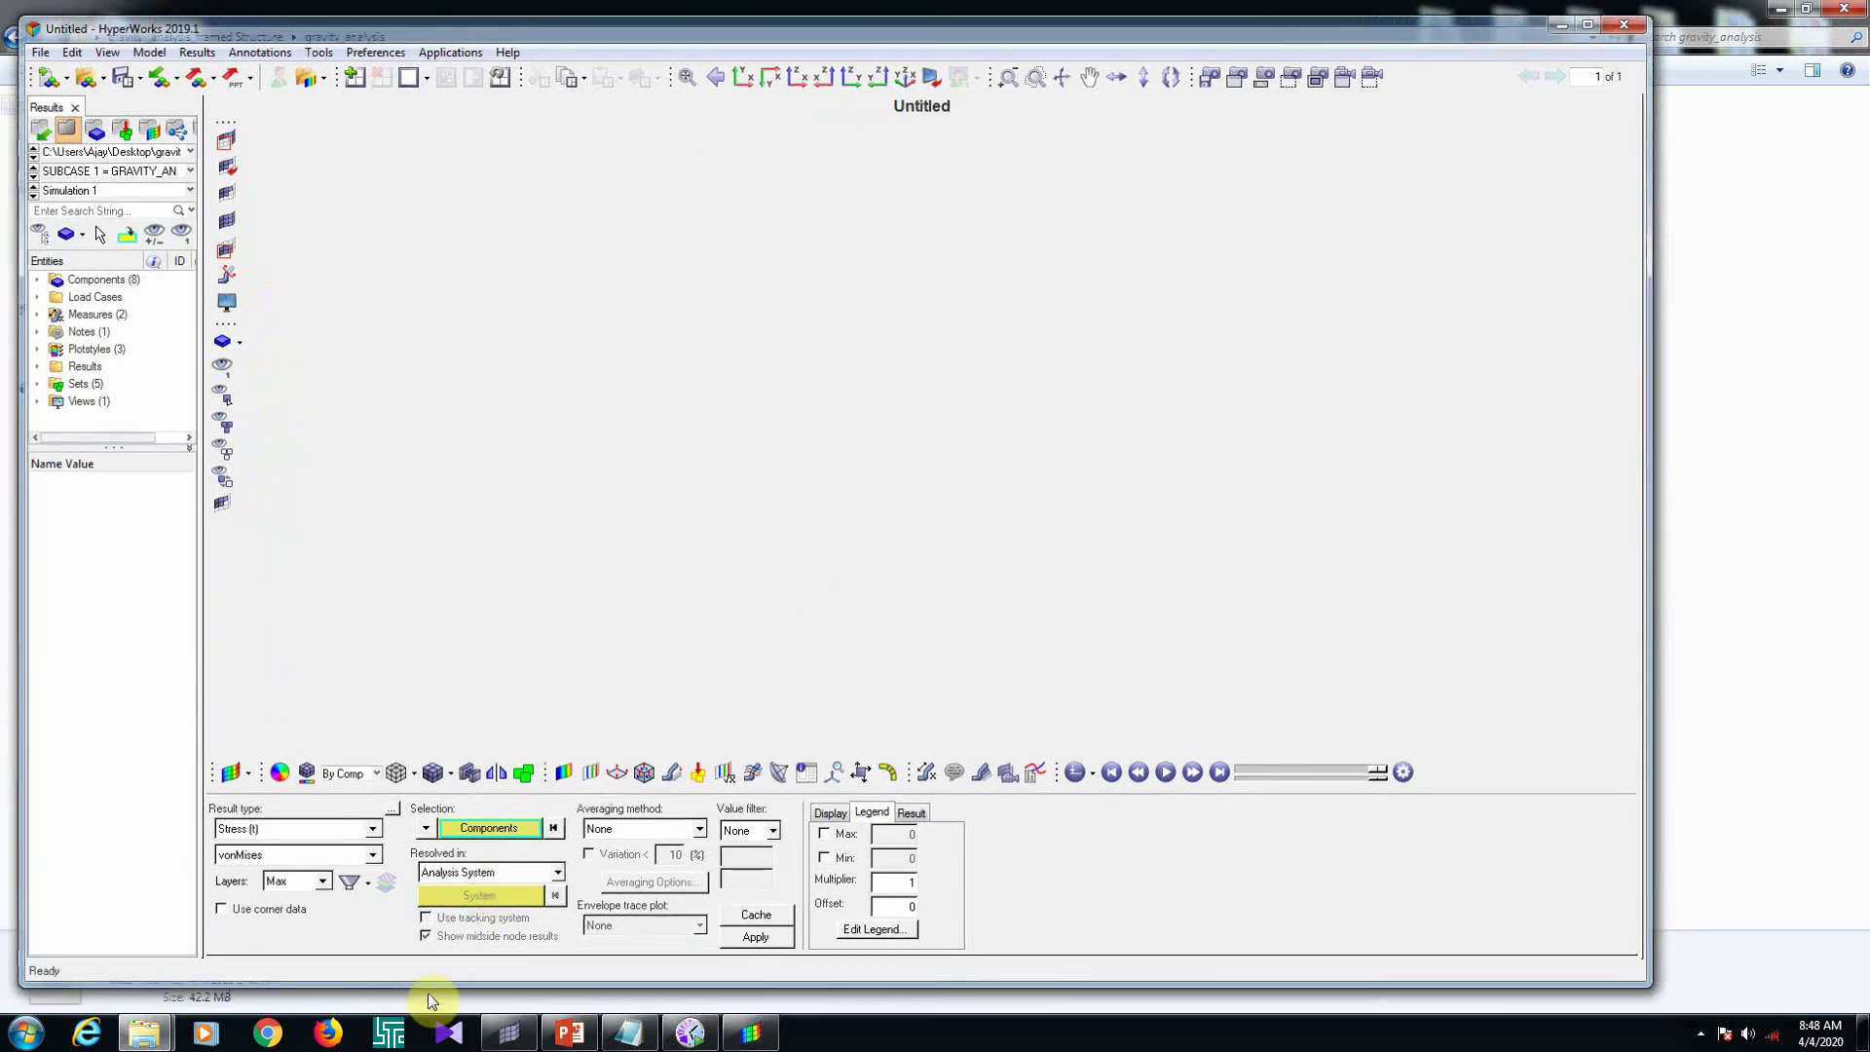
left_click(570, 1032)
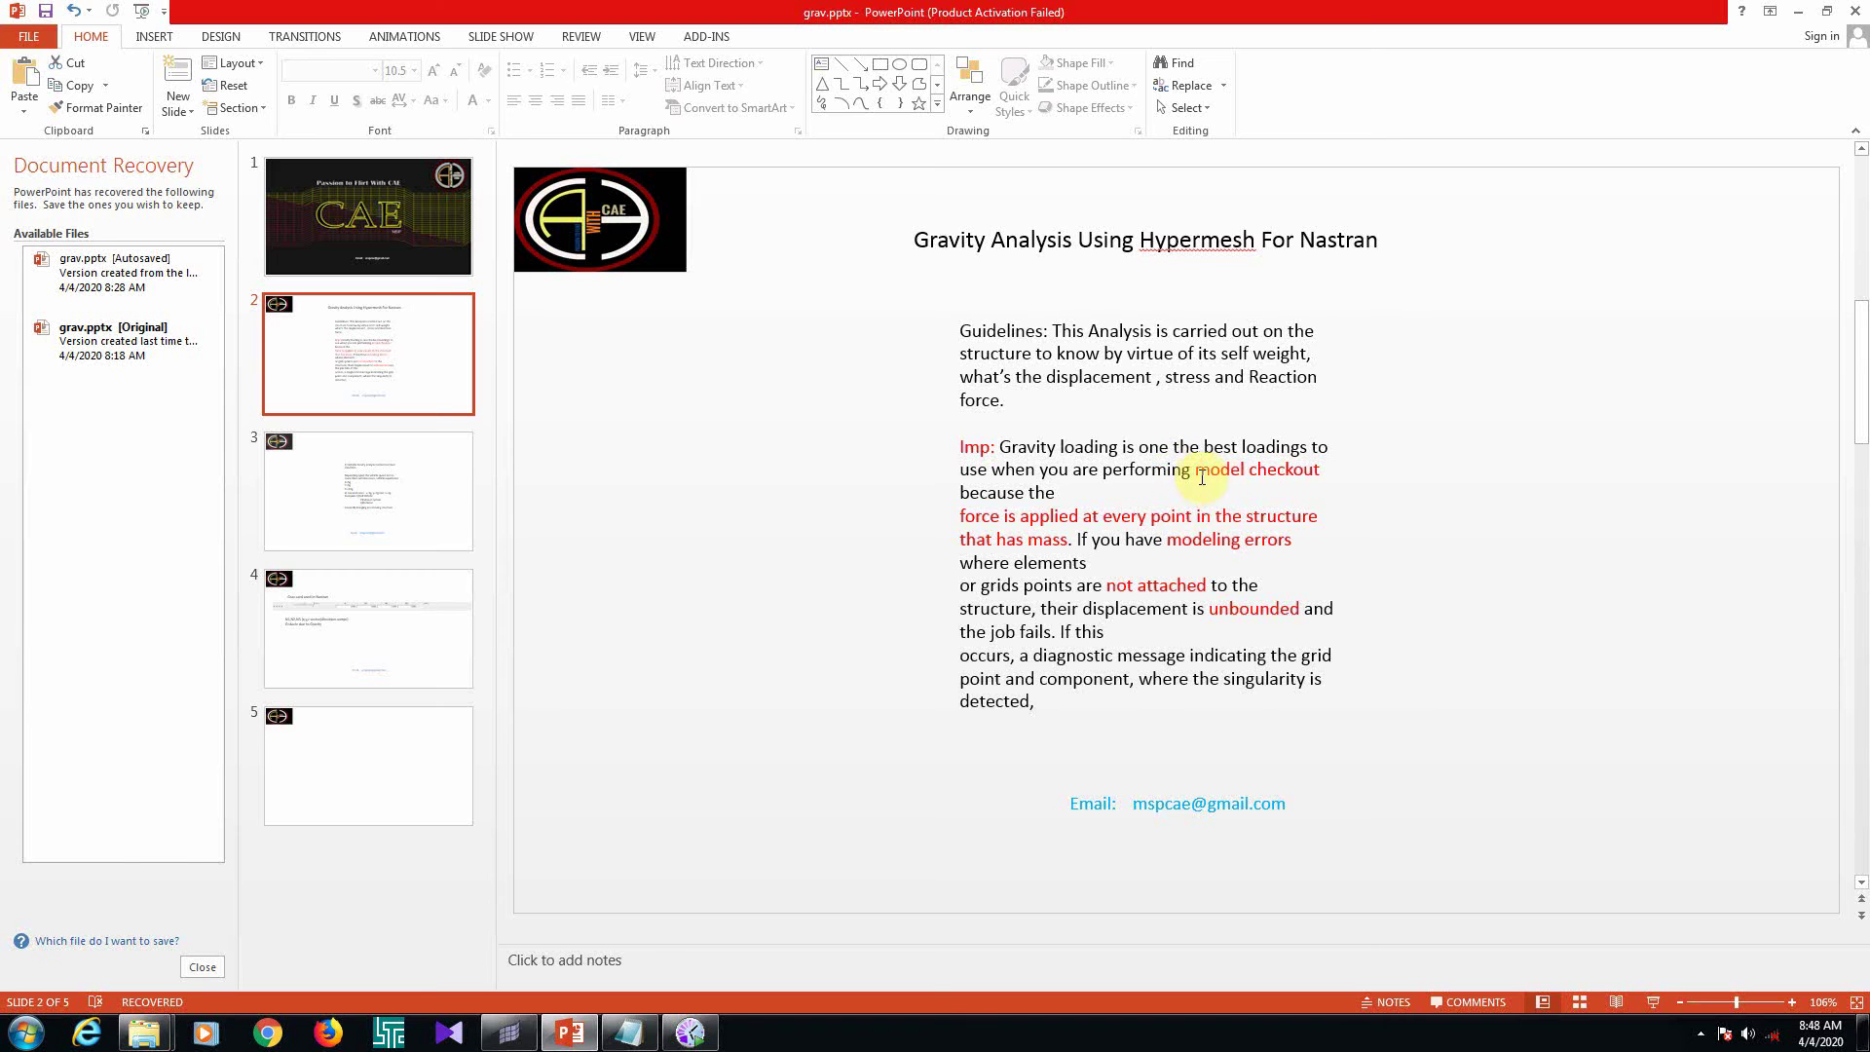
left_click_drag(1196, 472, 1300, 468)
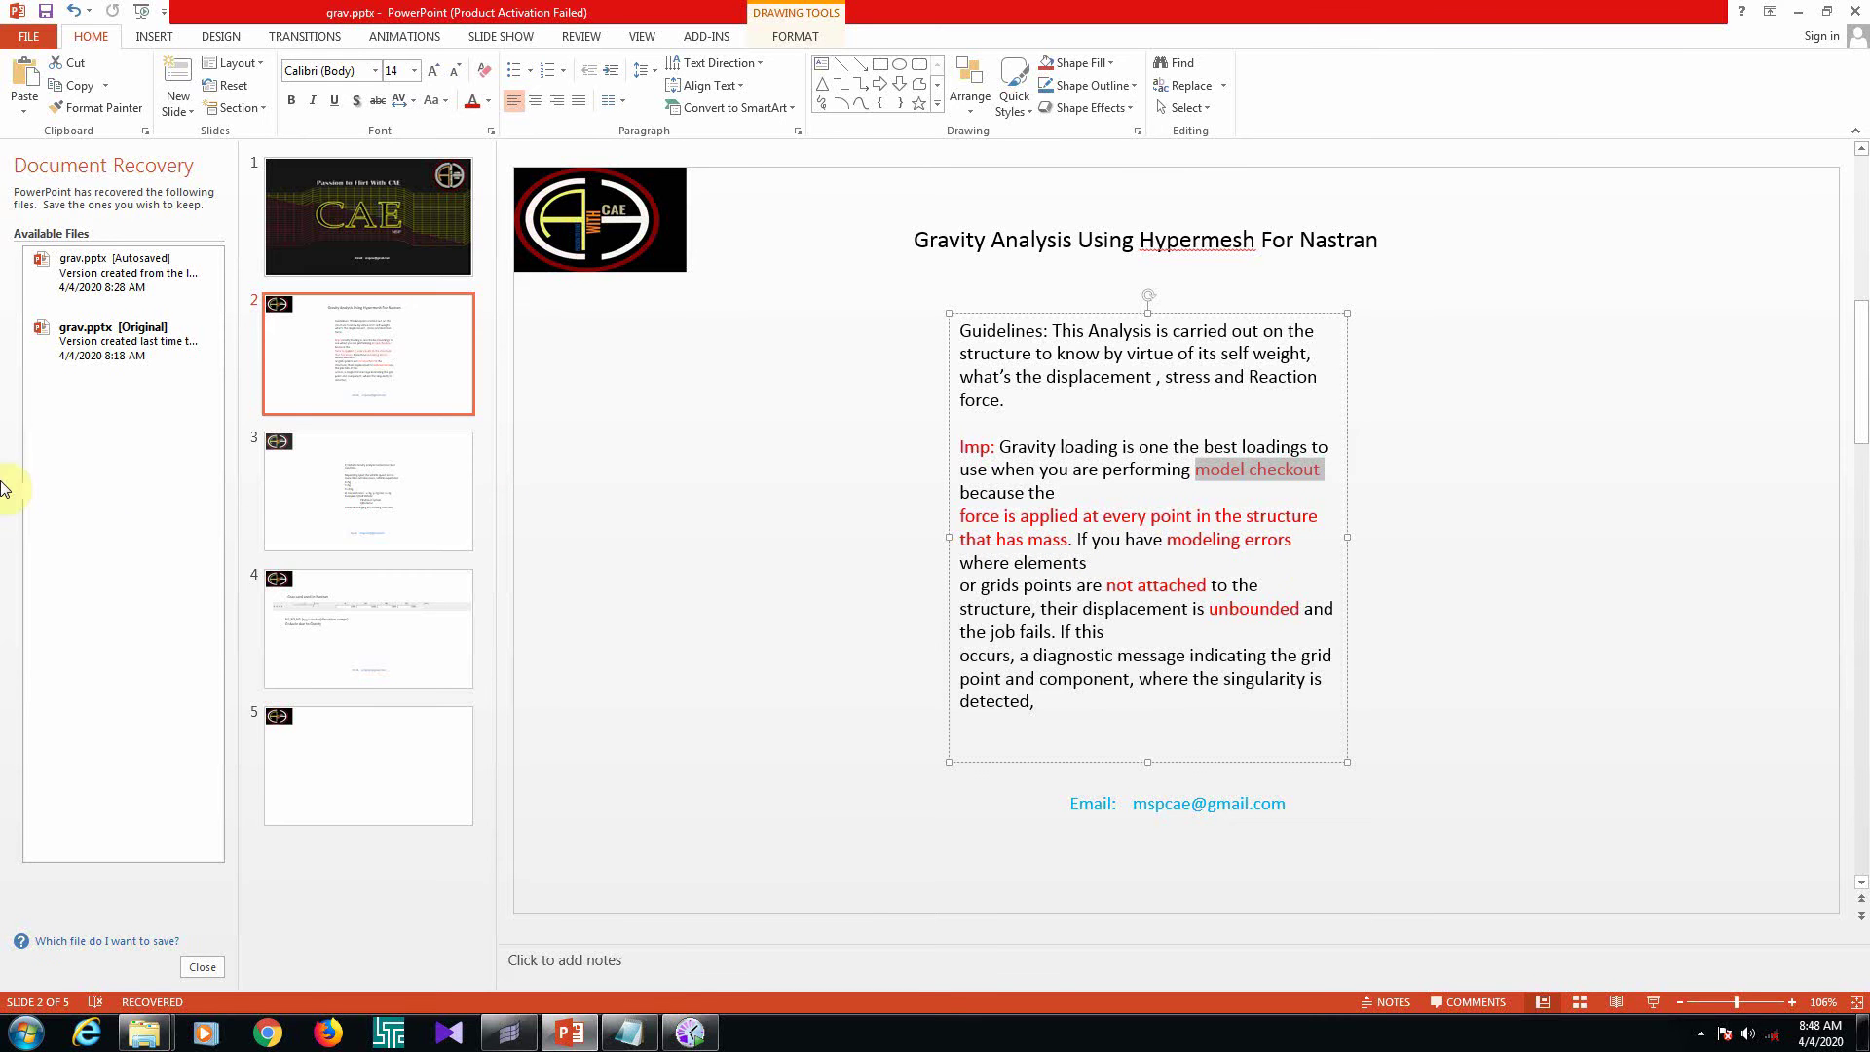
left_click(1799, 12)
Switch to HyperMesh and detach the bottom row of elements of the red column flange together with the adjoining base plate elements
left_click(508, 1032)
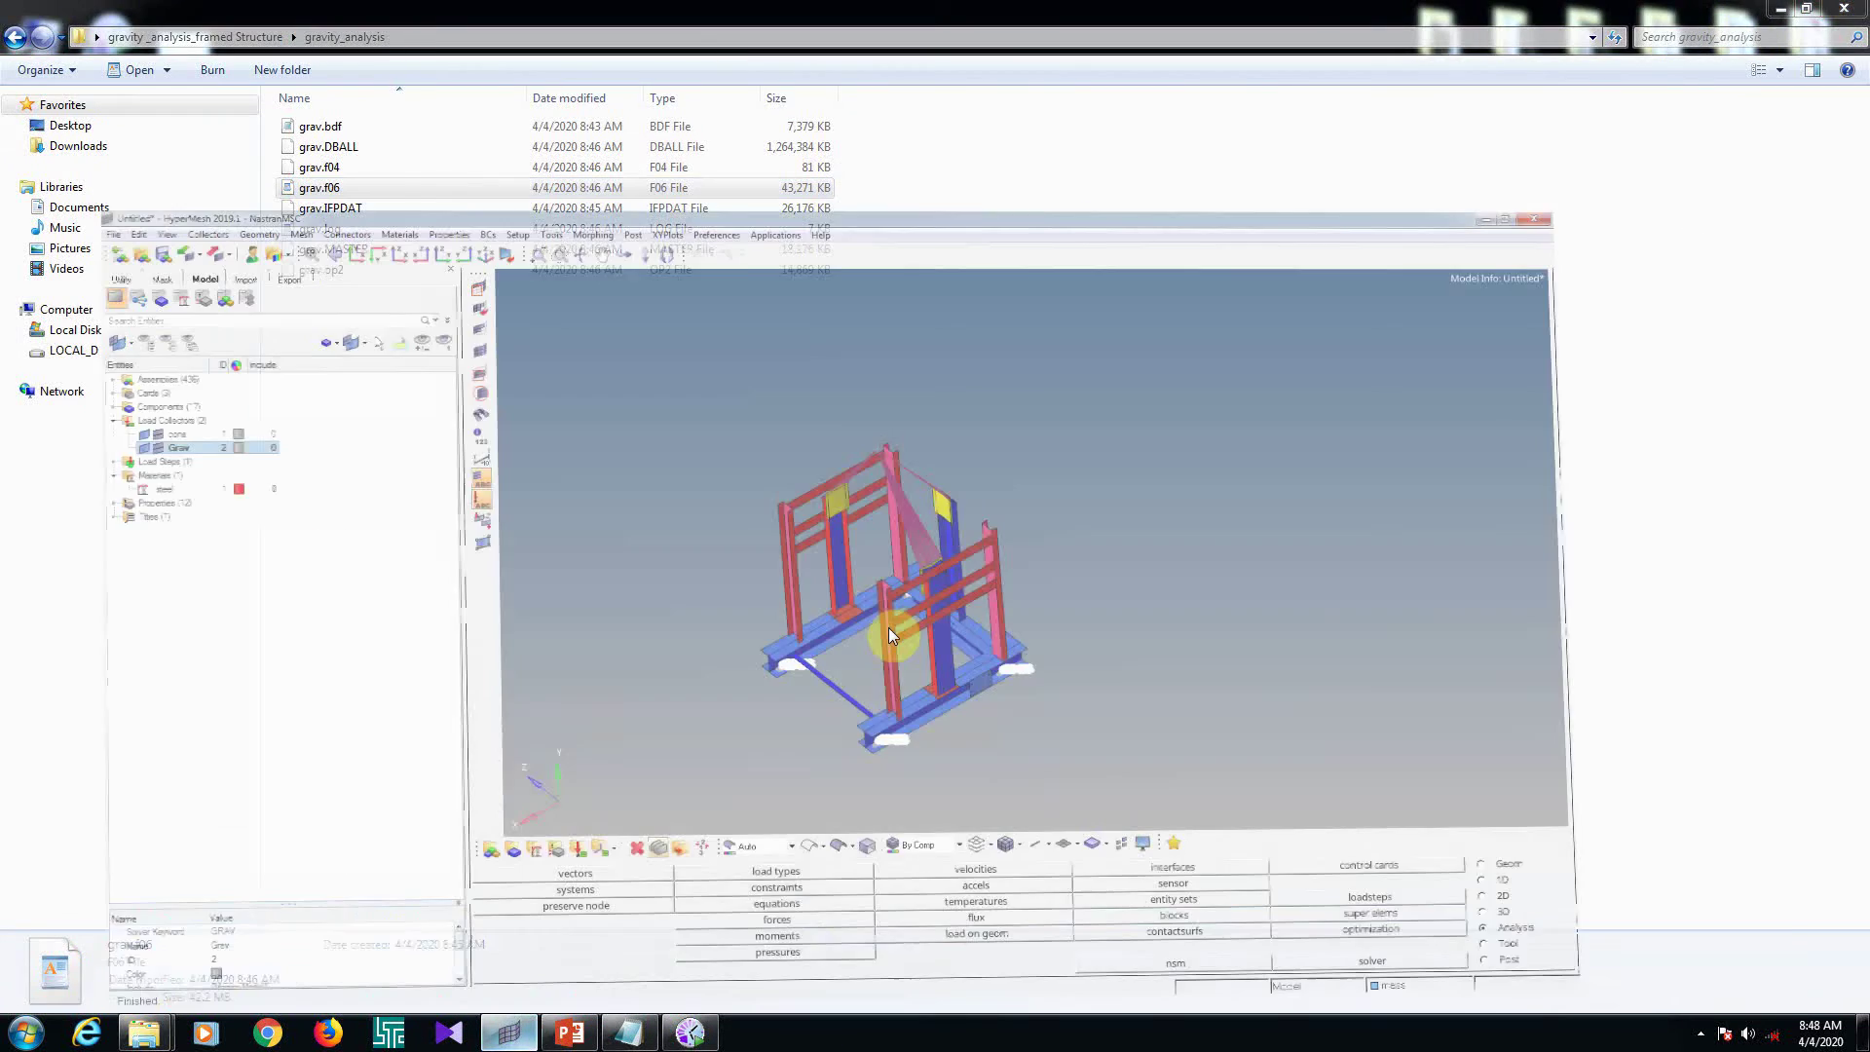
scroll(996, 645, "up", 10)
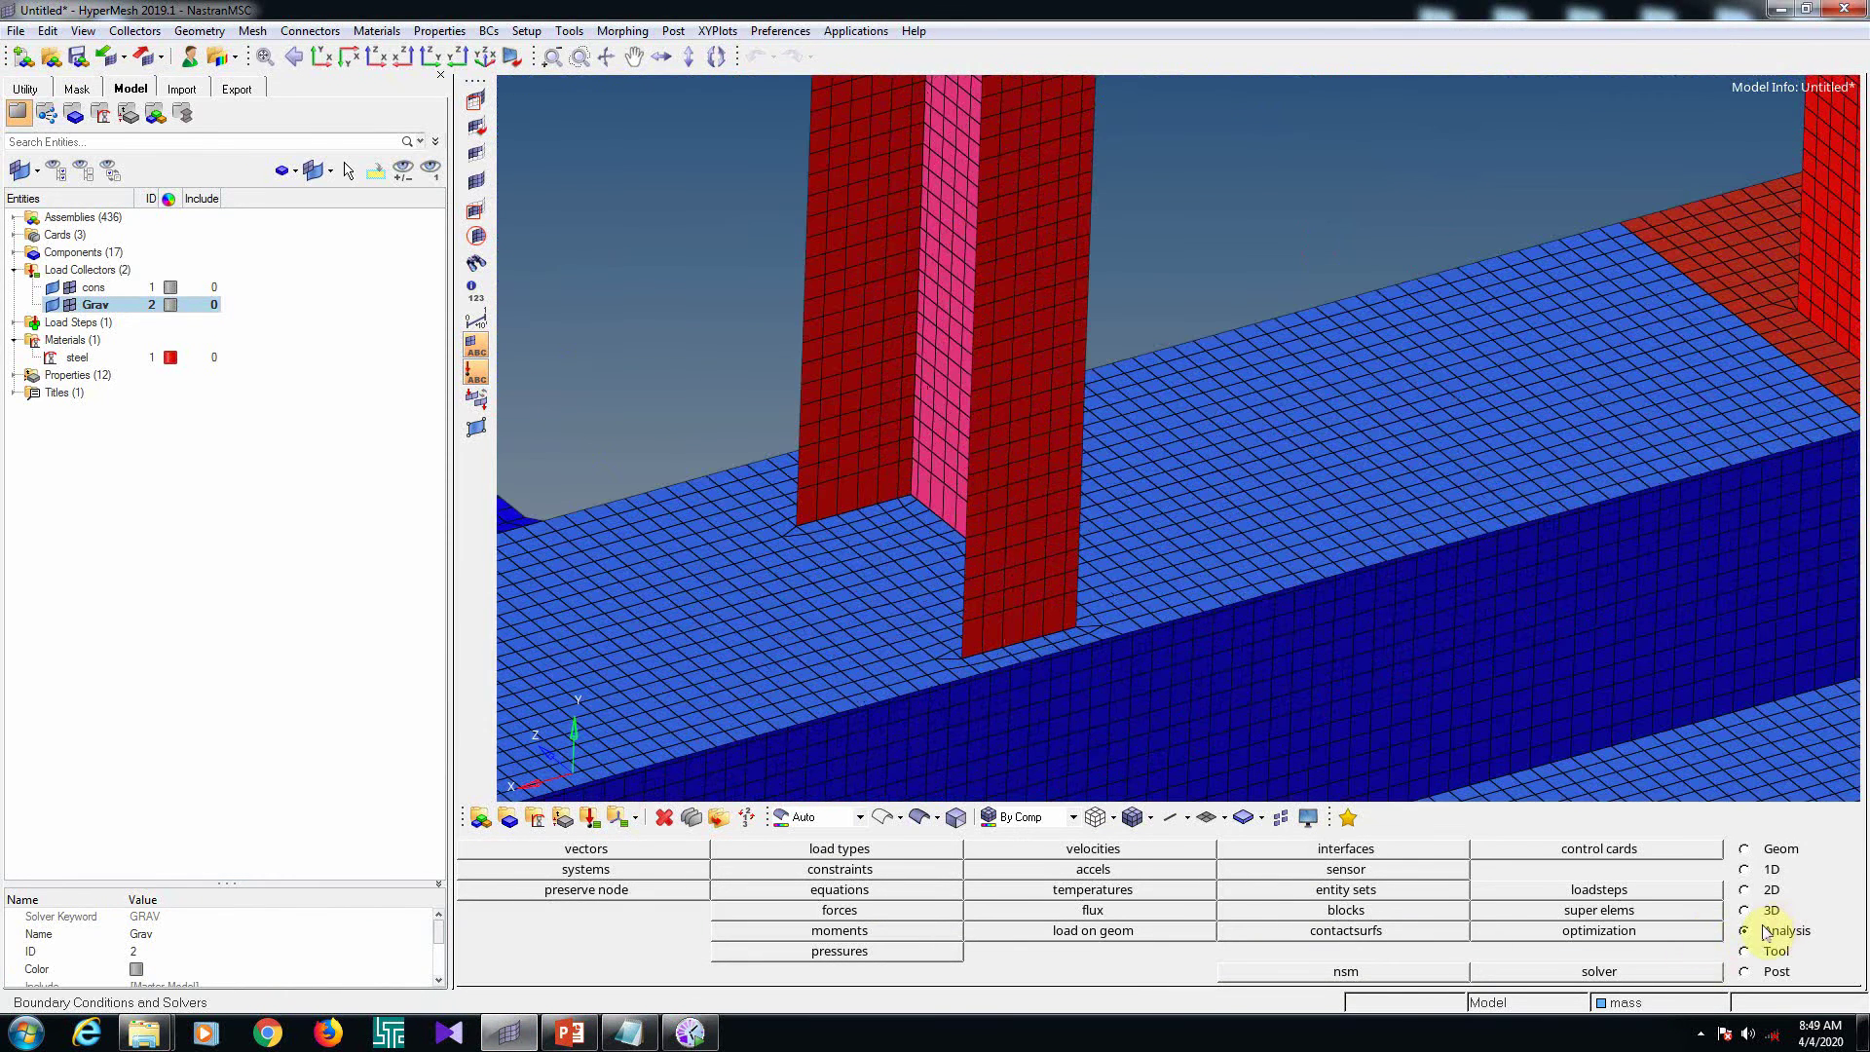
left_click(1765, 891)
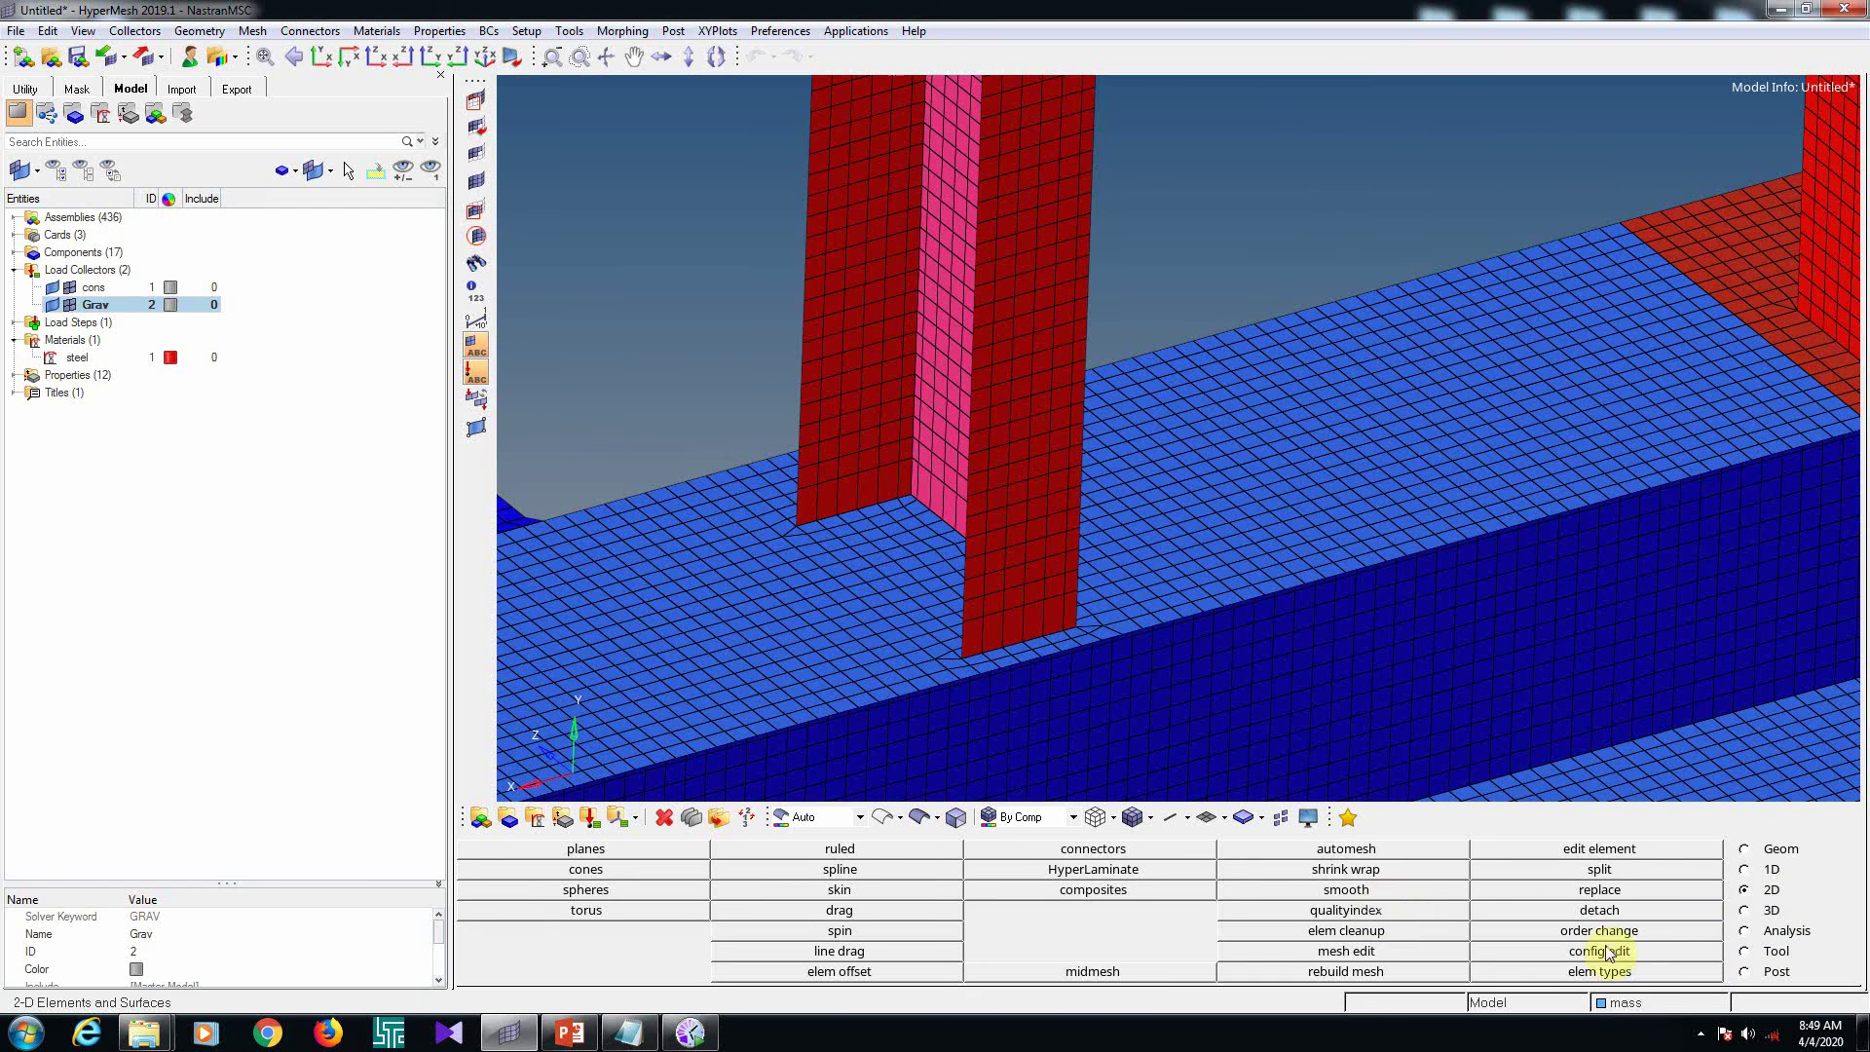
left_click(1599, 909)
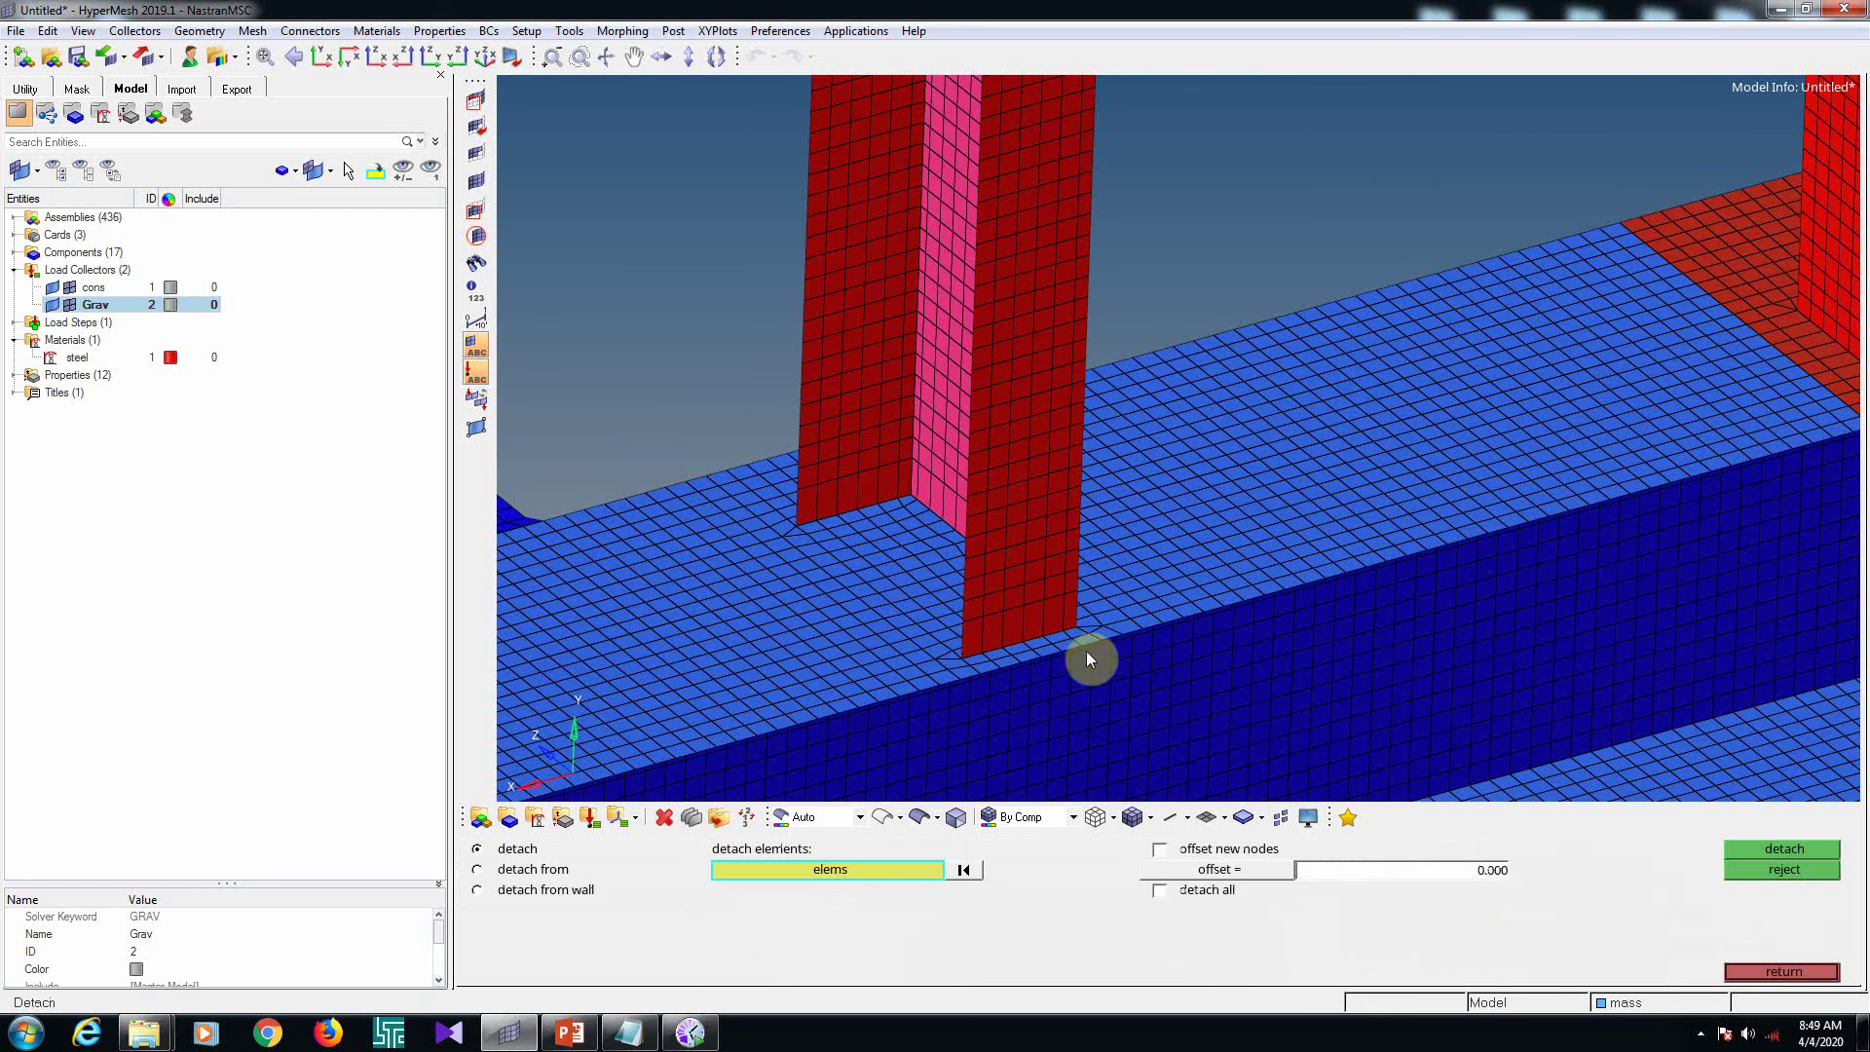
scroll(973, 638, "up", 5)
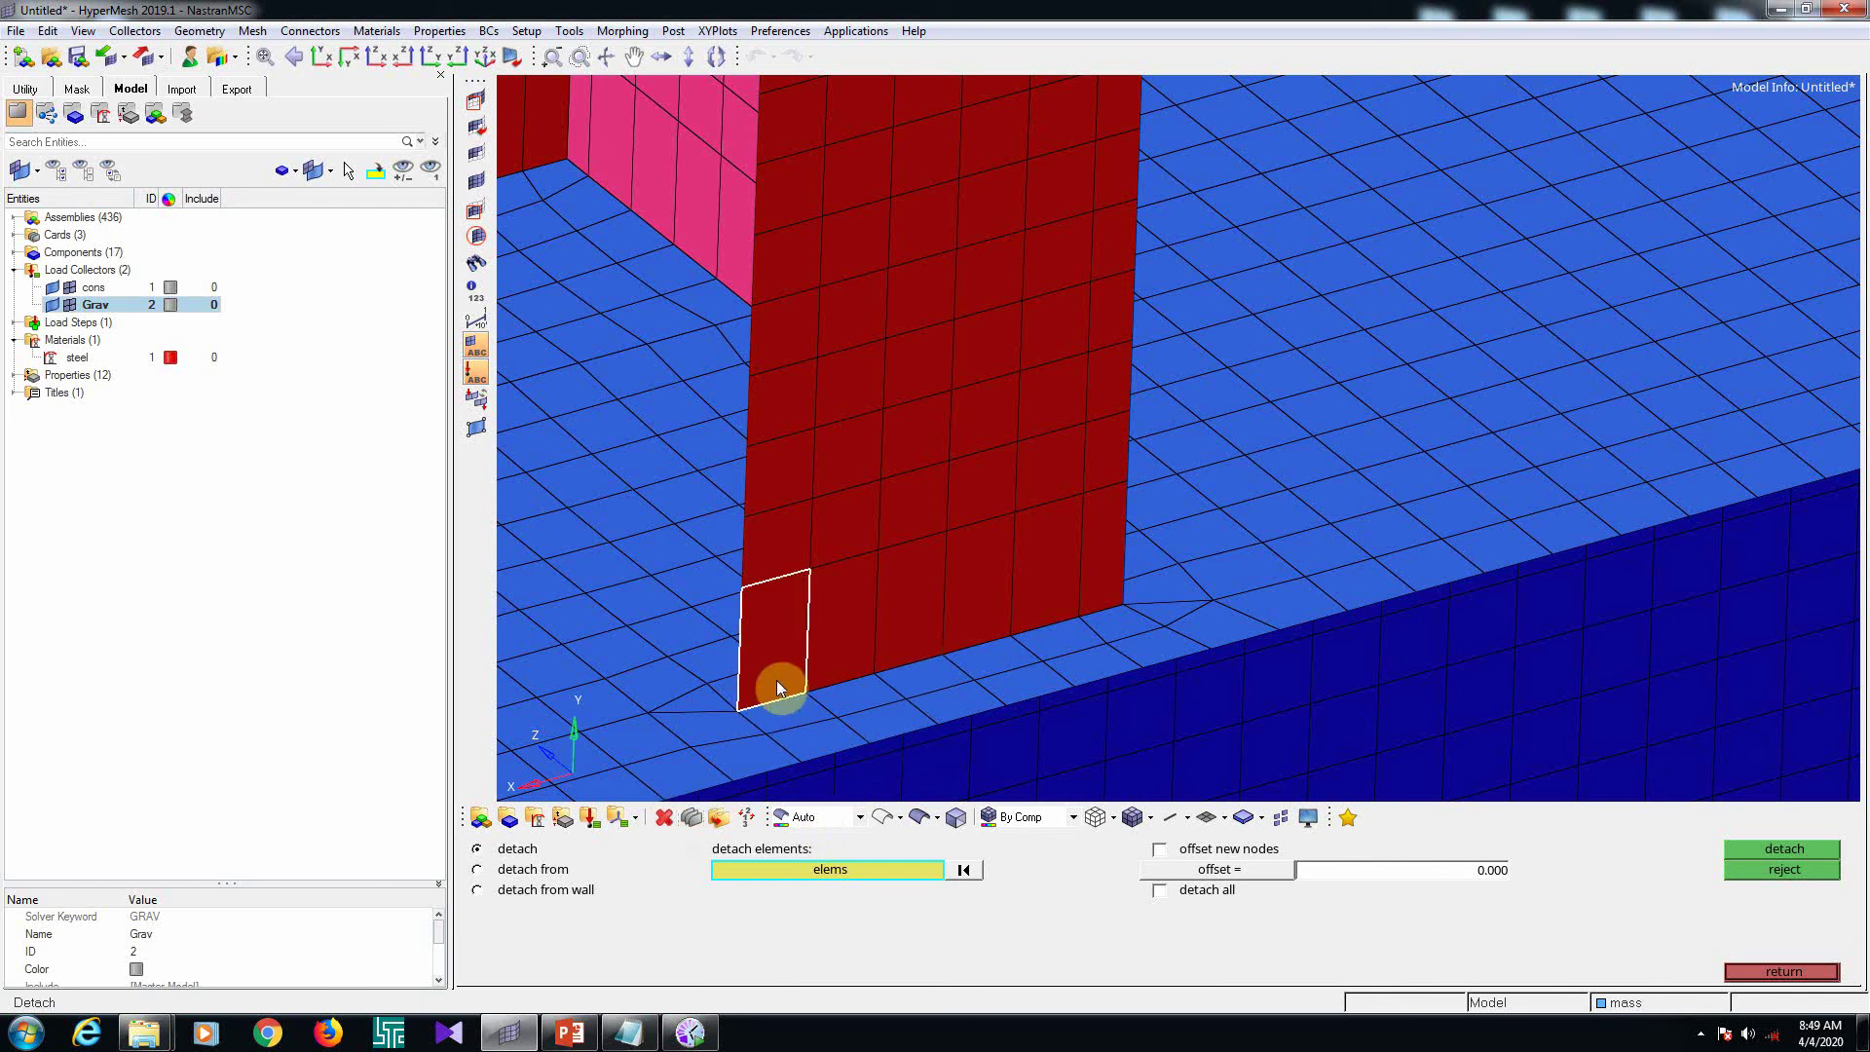
mouse_move(777, 685)
left_mouse_down()
mouse_move(826, 640)
mouse_move(931, 610)
left_mouse_up()
left_click_drag(1029, 575, 1102, 559)
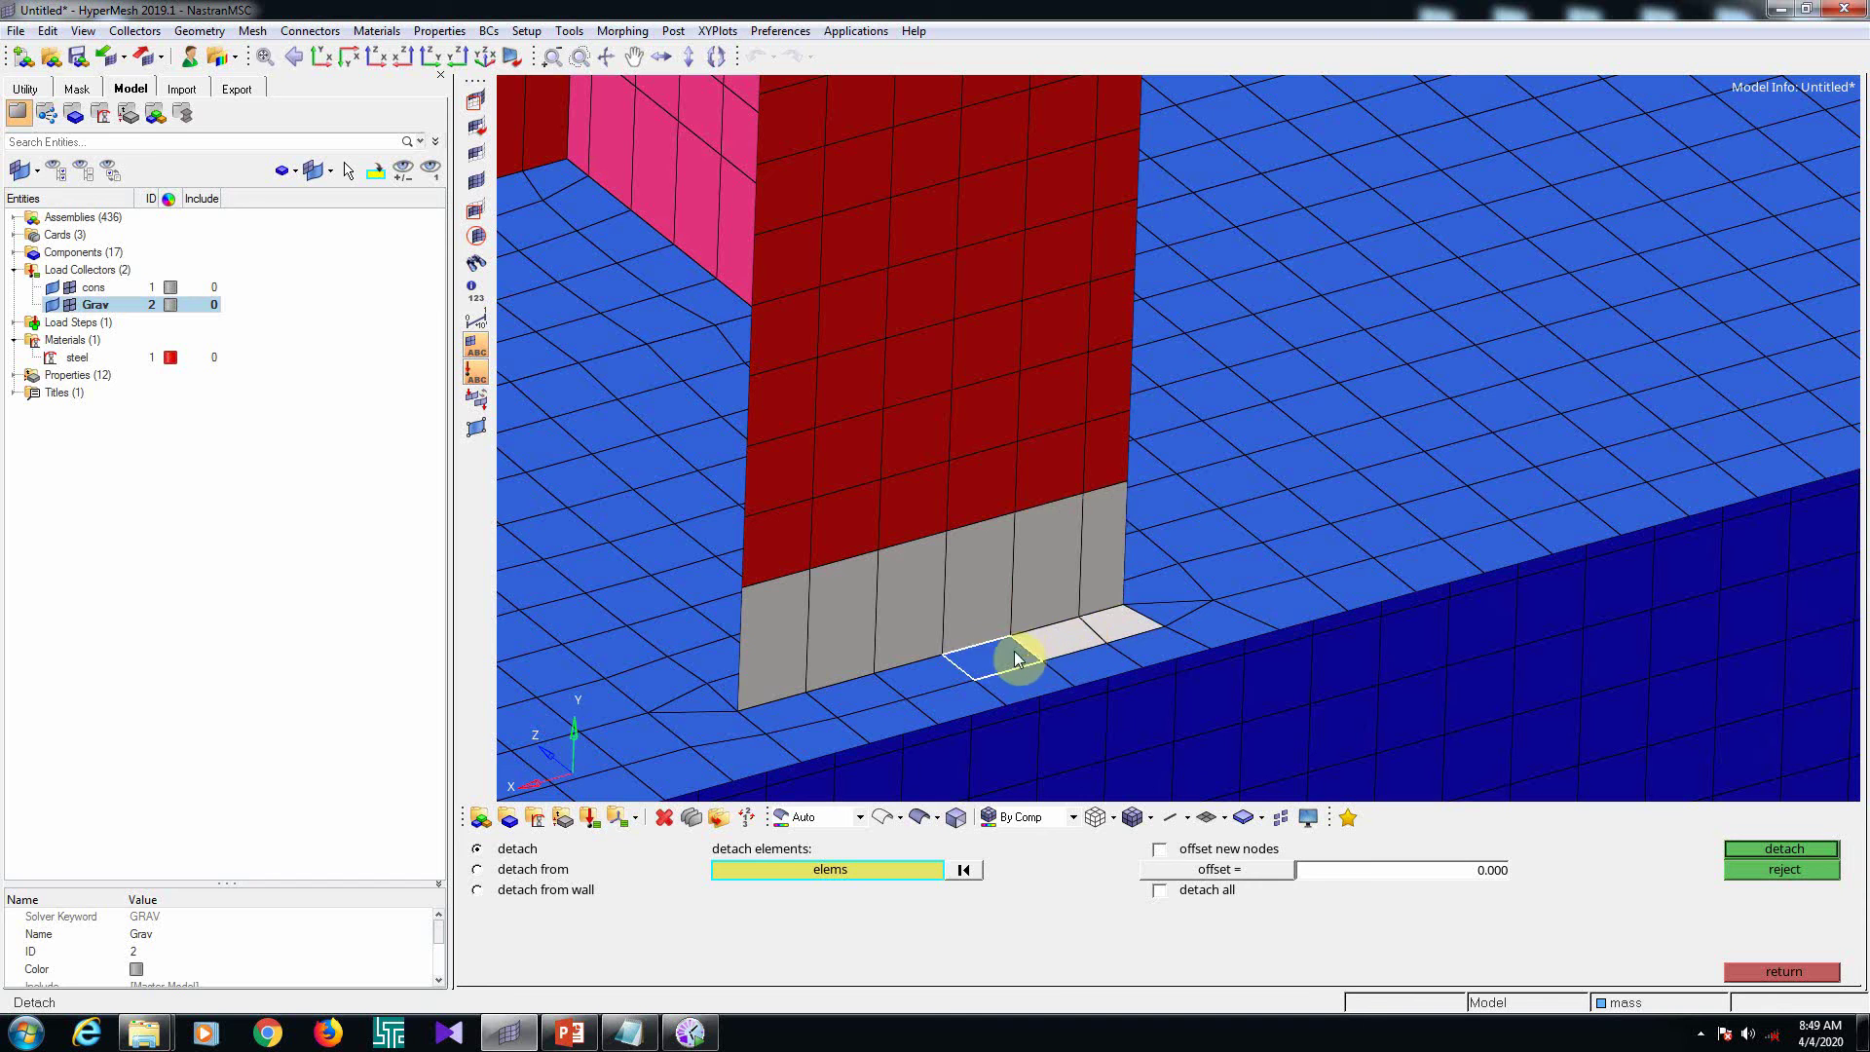
middle_click(905, 635)
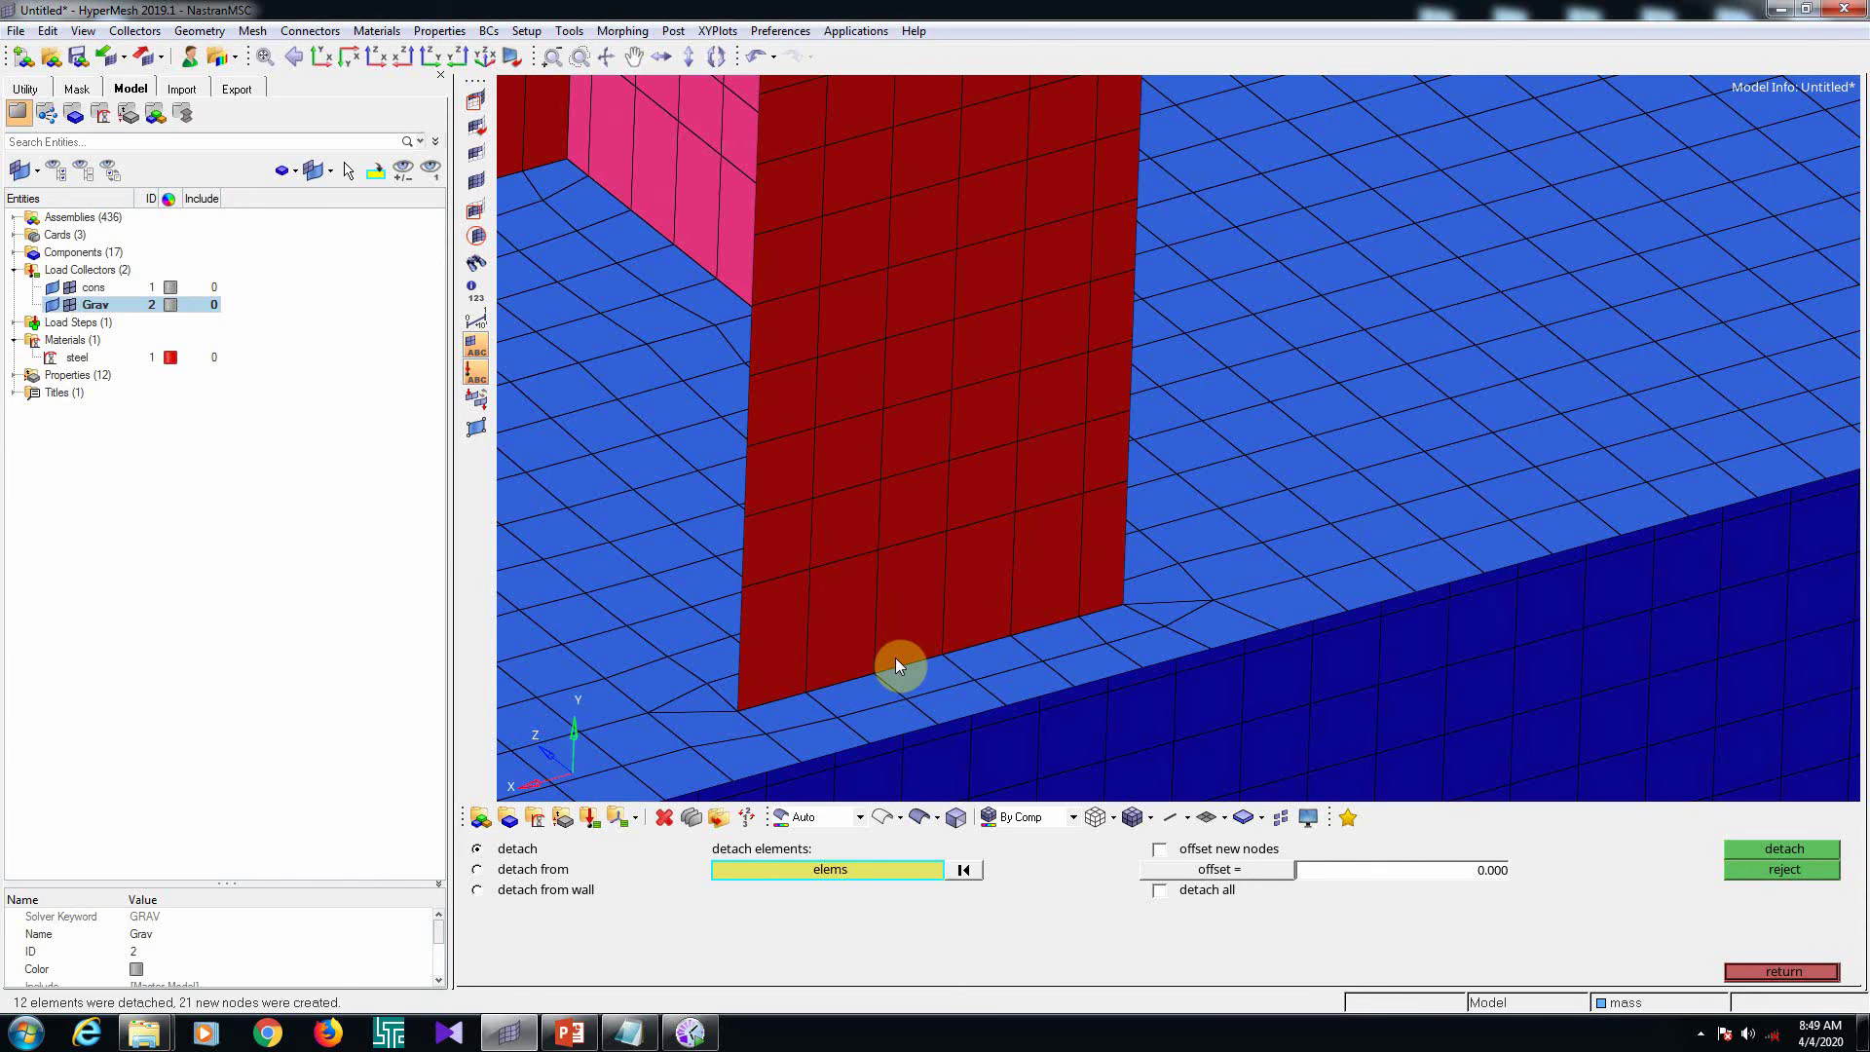
Find the nodes shared between the displayed components to check the connection at the column flange's foot
key("shift+F5")
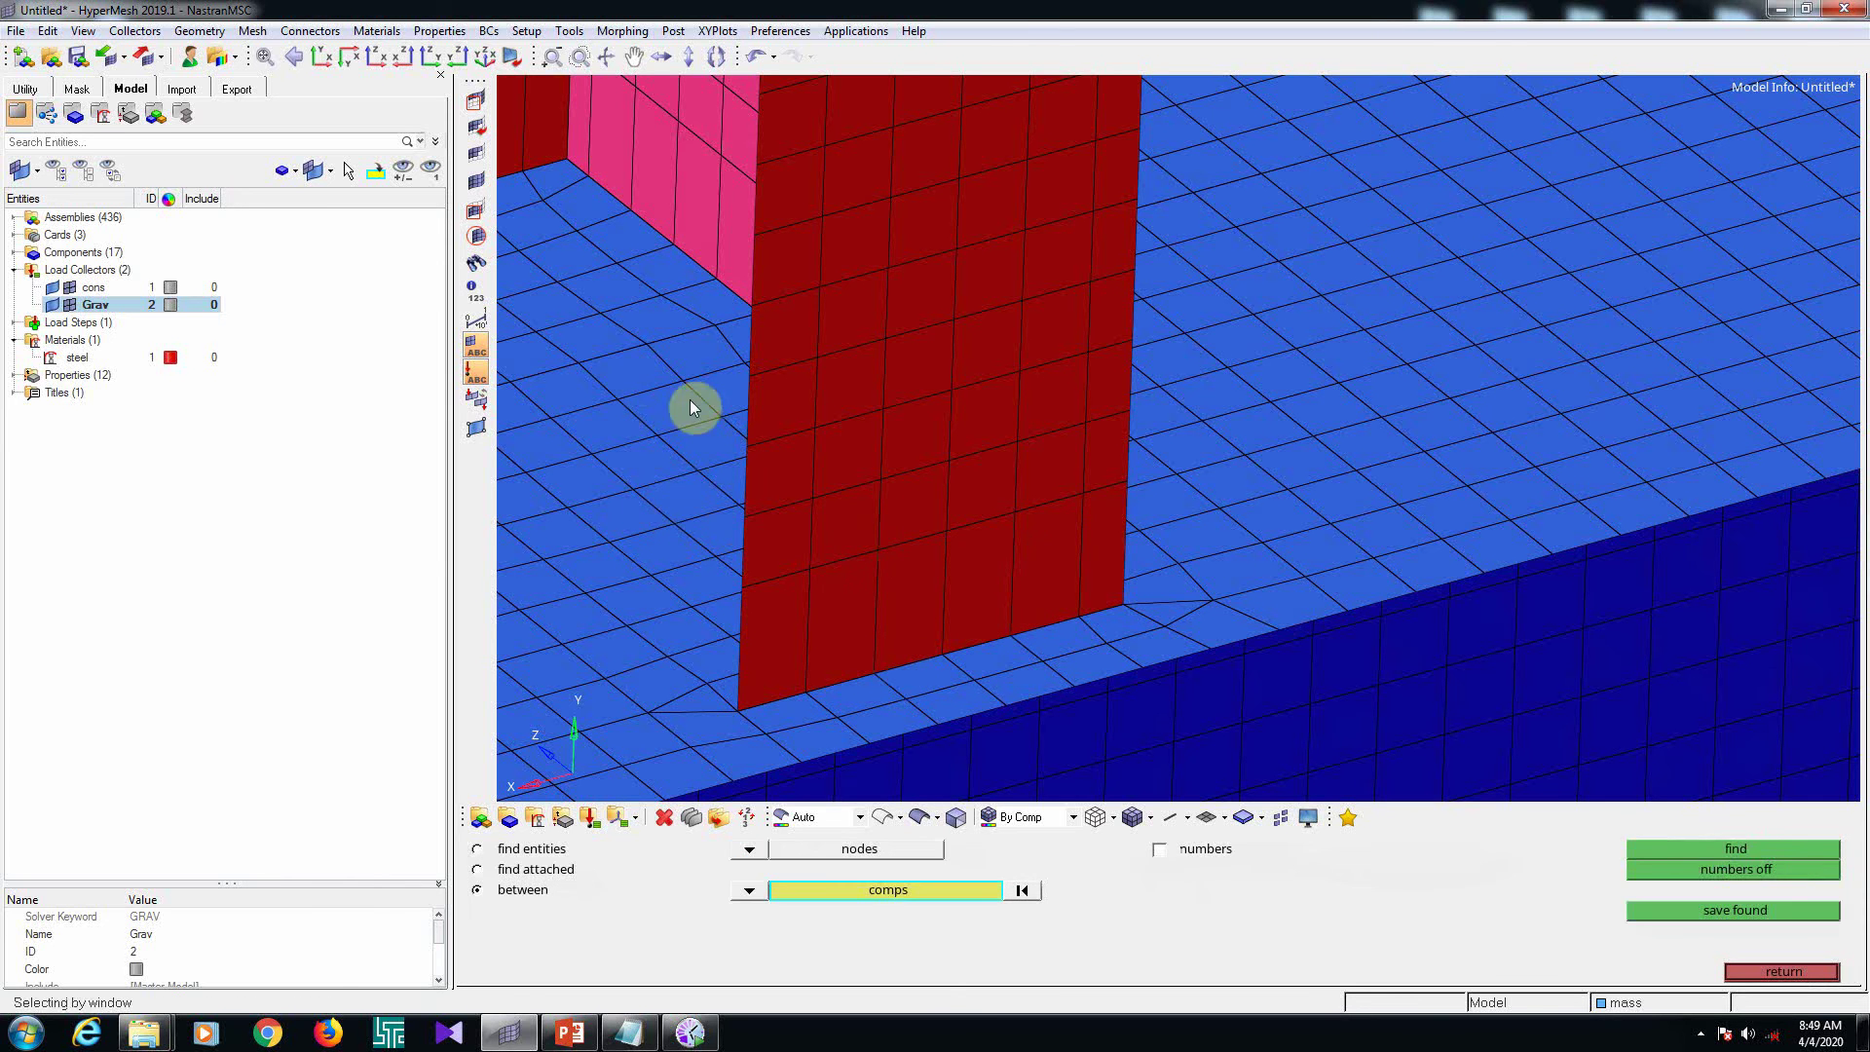
left_click_drag(702, 372, 1427, 686, "shift")
left_click(1721, 849)
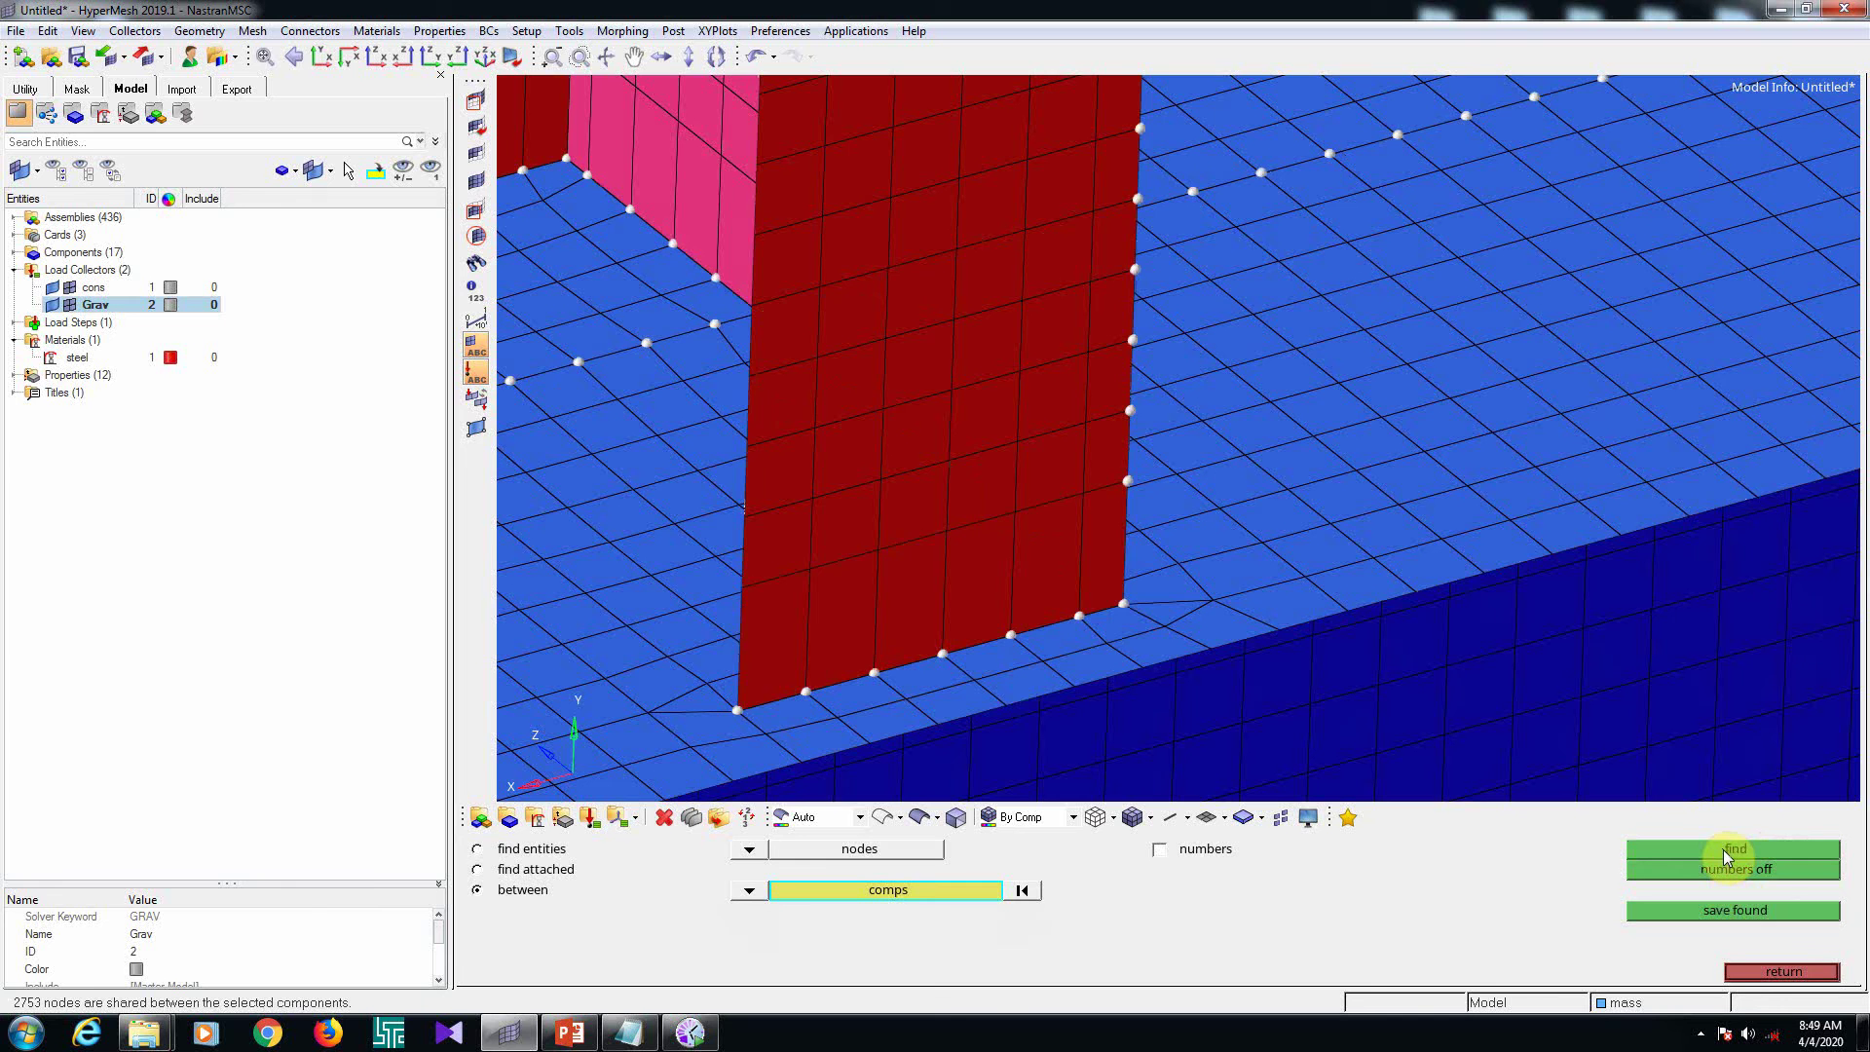
scroll(814, 590, "up", 3)
scroll(830, 705, "up", 1)
scroll(1043, 601, "down", 2)
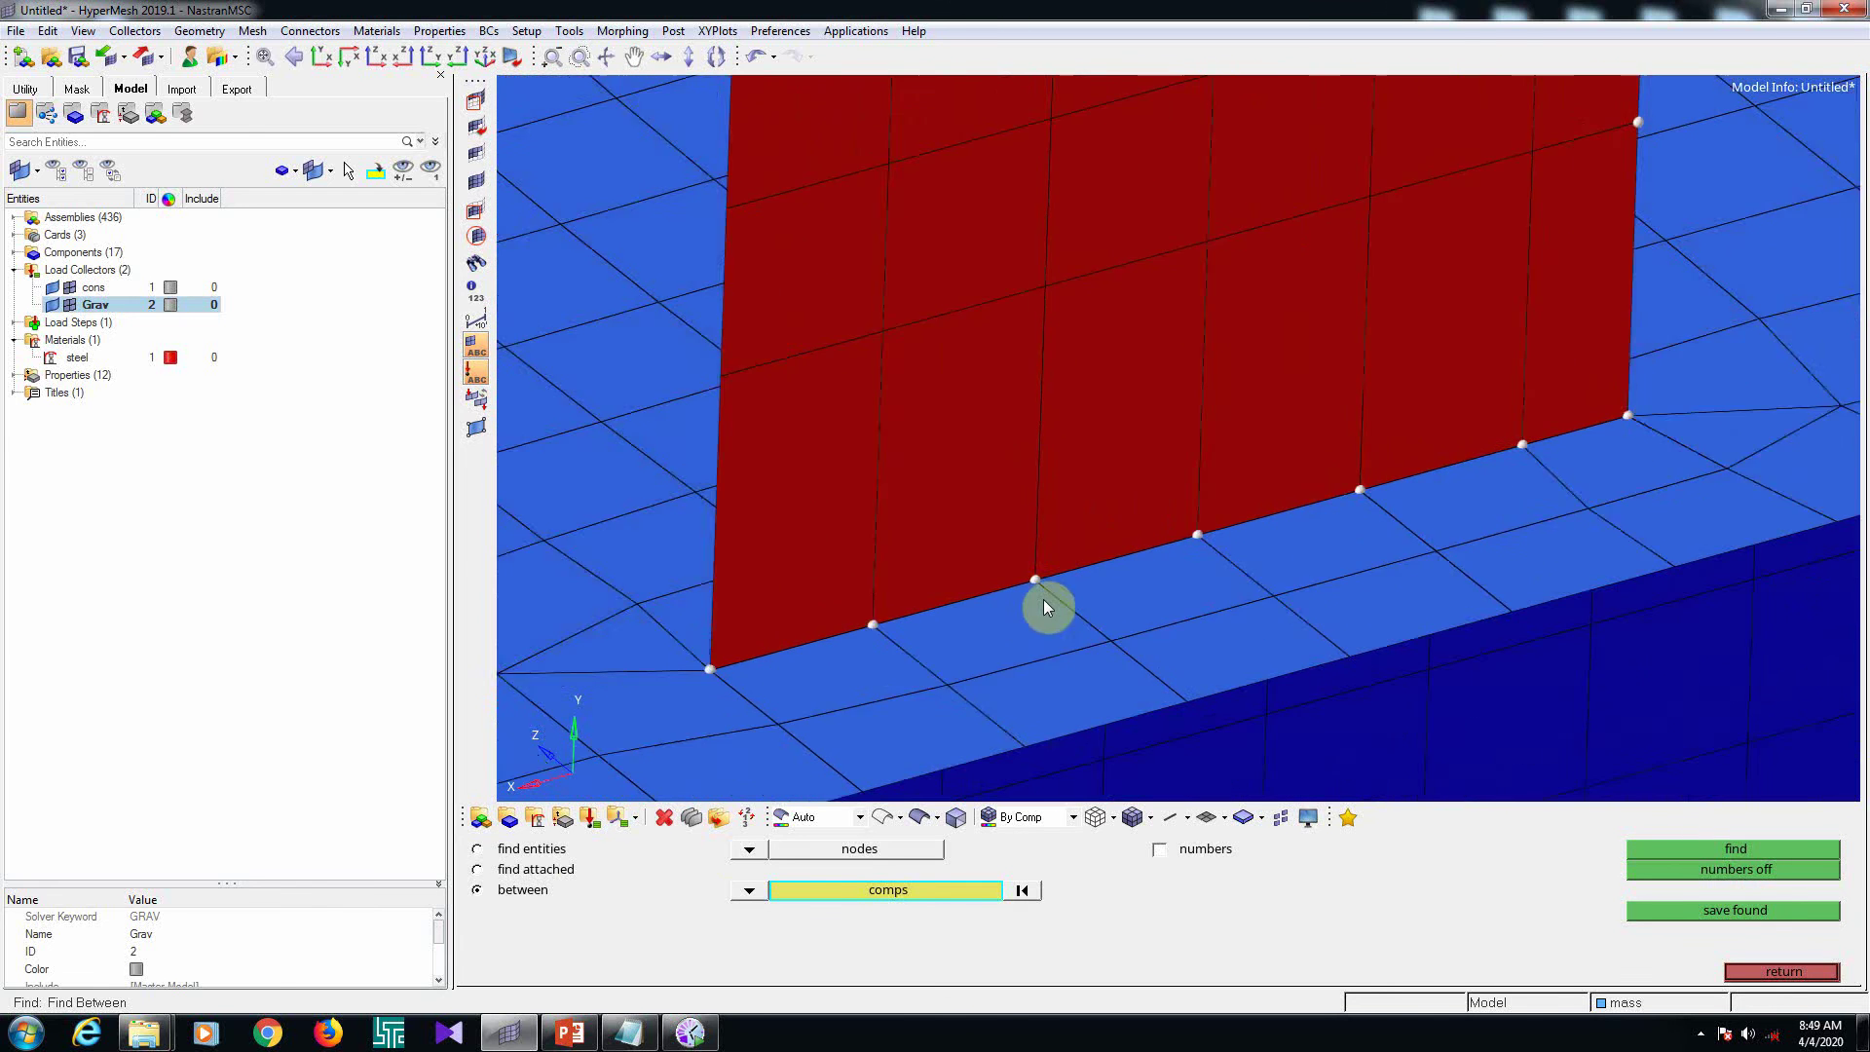
key("Escape")
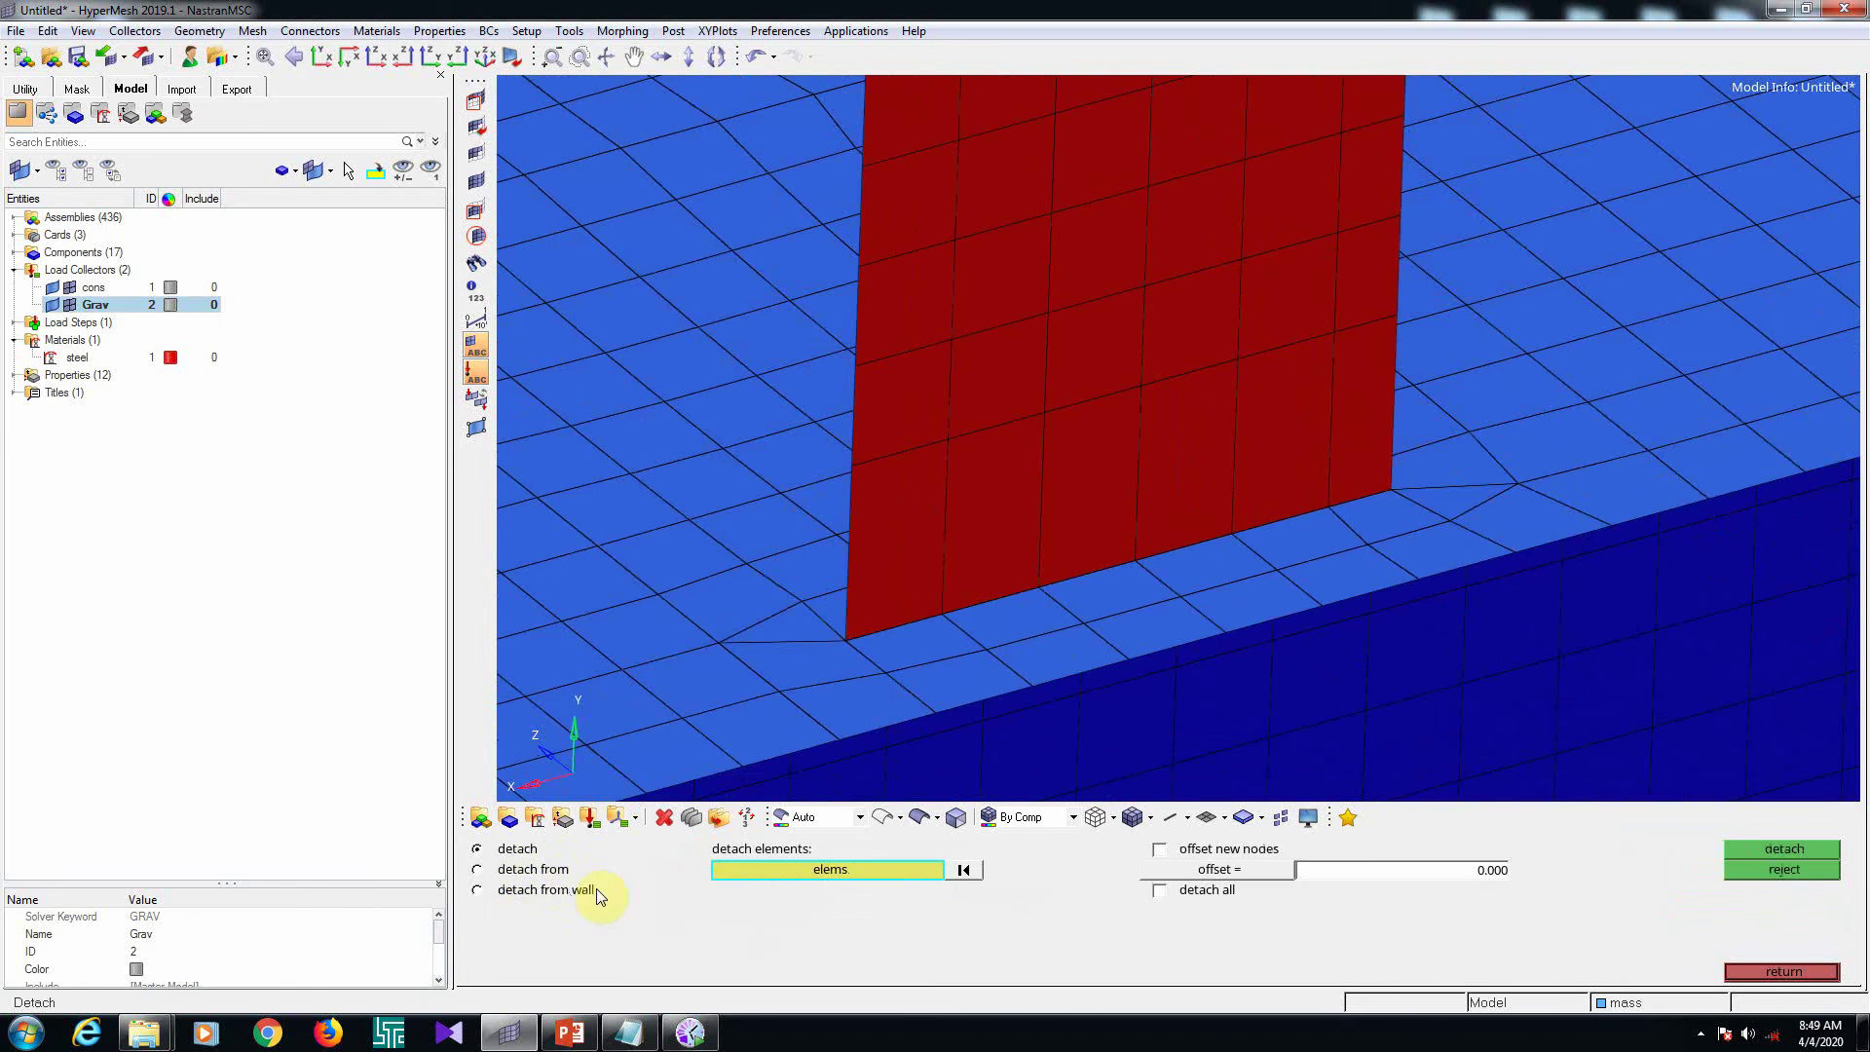
Switch the Detach tool to the detach from mode and choose the flange's bottom row of elements as those to detach
left_click(519, 874)
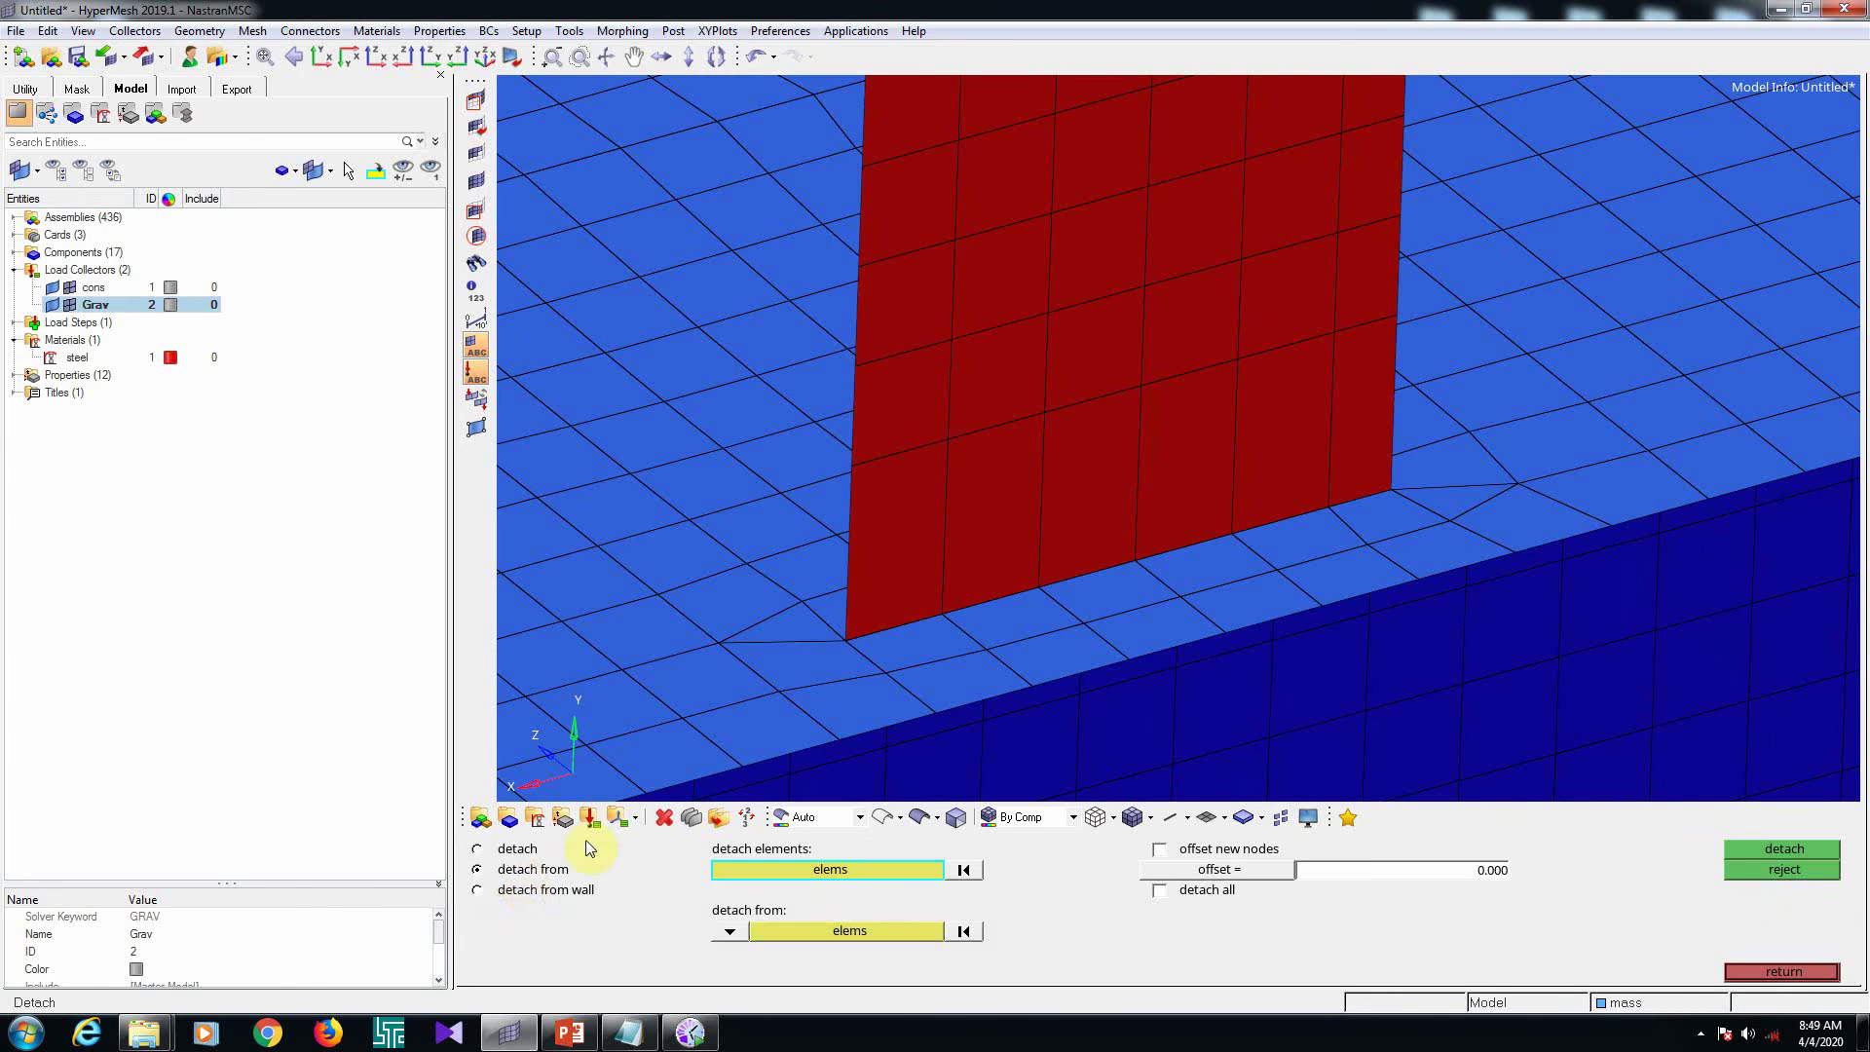
left_click(937, 547)
left_click(1058, 506)
left_click(1079, 500)
left_click(1198, 459)
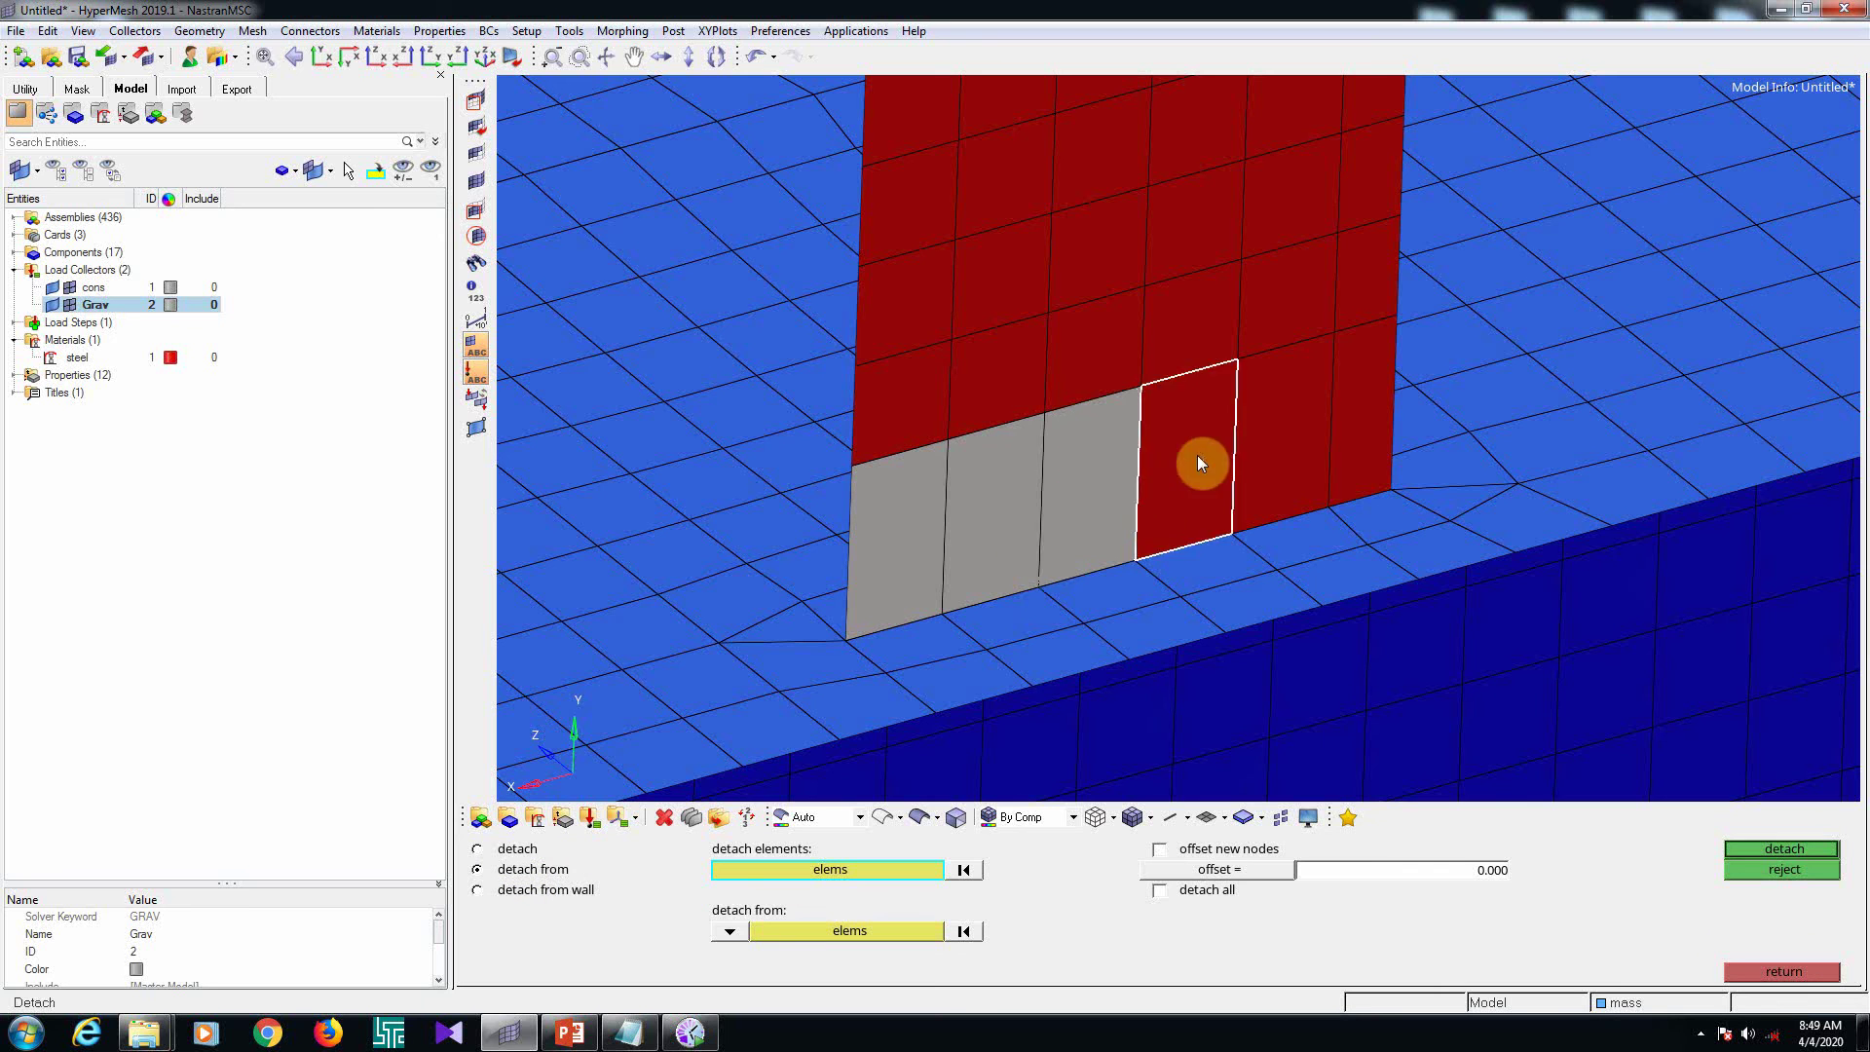
left_click(1298, 433)
left_click(1354, 419)
scroll(1204, 472, "down", 2)
Choose the base plate elements adjoining the red column flange's foot as the detach-from elements and detach the flange's bottom row from them
left_click_drag(967, 526, 1022, 596, "ctrl")
left_click(1021, 588)
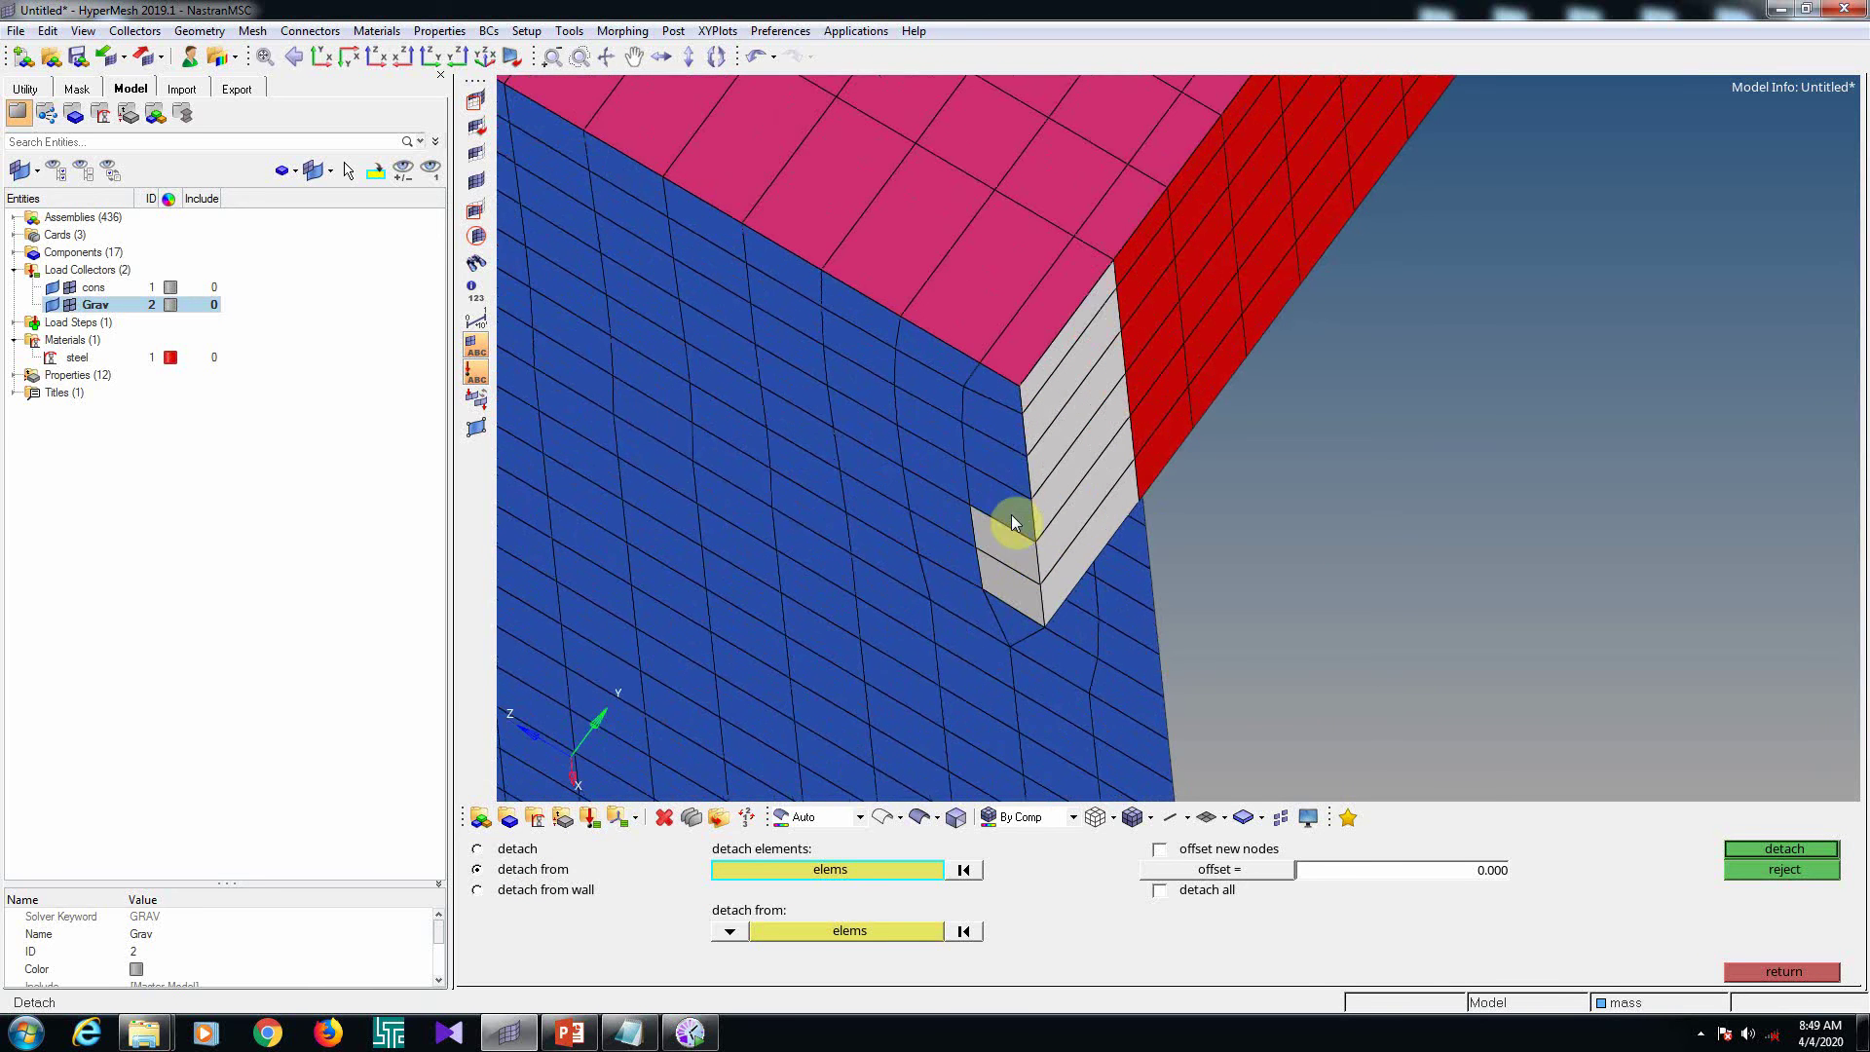
right_click(1018, 588)
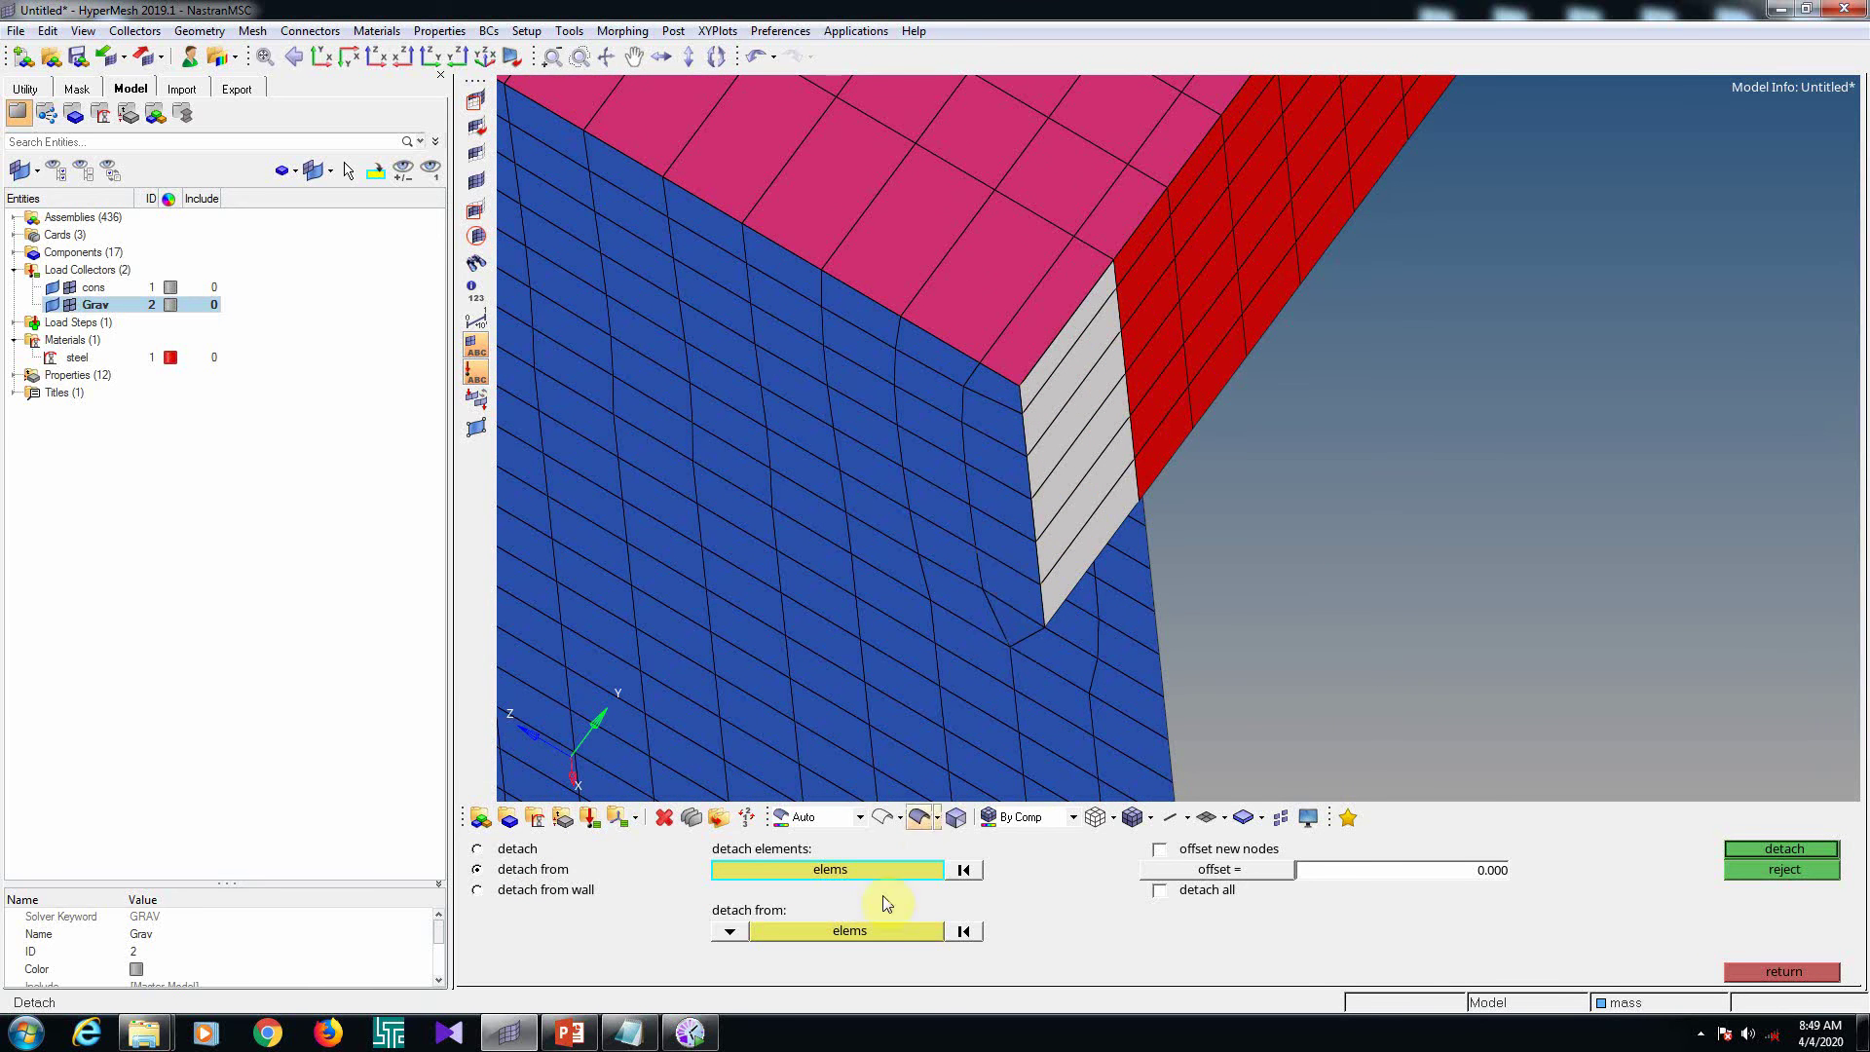
left_click(869, 939)
left_click(1023, 594)
left_click(1007, 528)
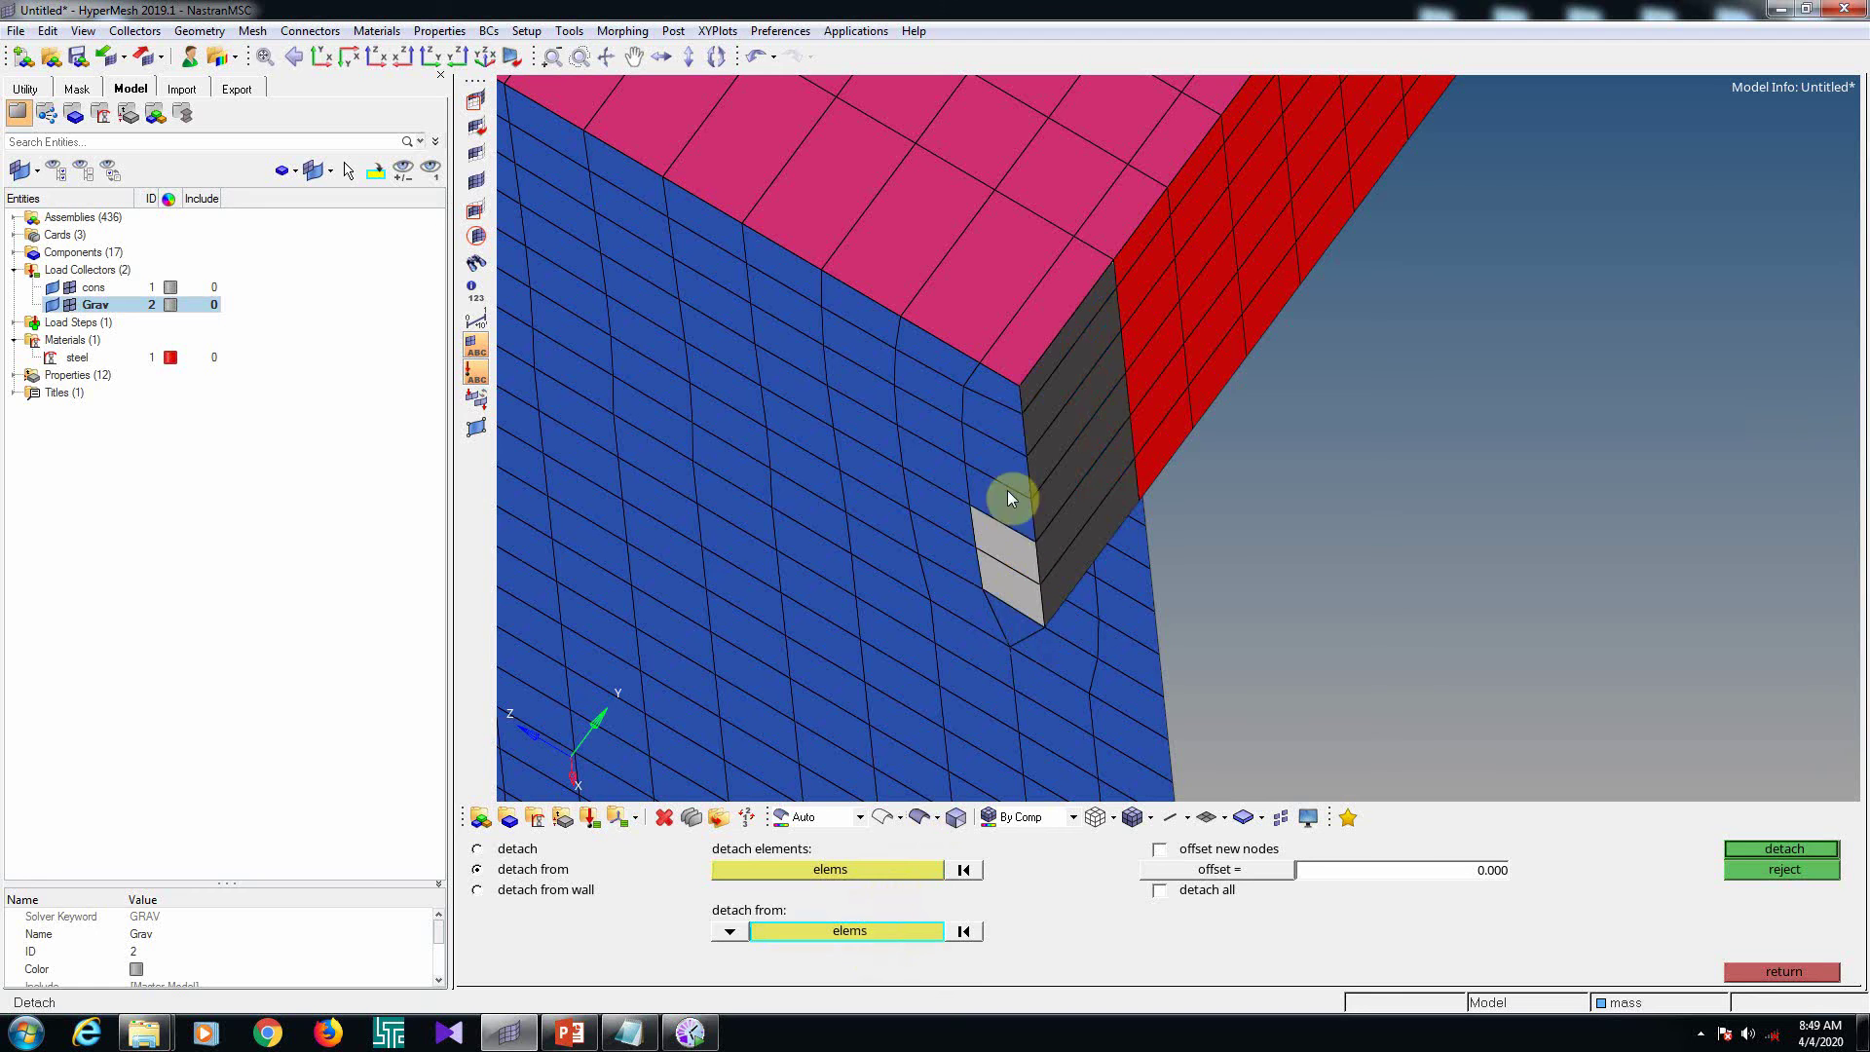
mouse_move(1209, 572)
left_mouse_down("ctrl")
mouse_move(1072, 506)
mouse_move(1214, 512)
left_mouse_up("ctrl")
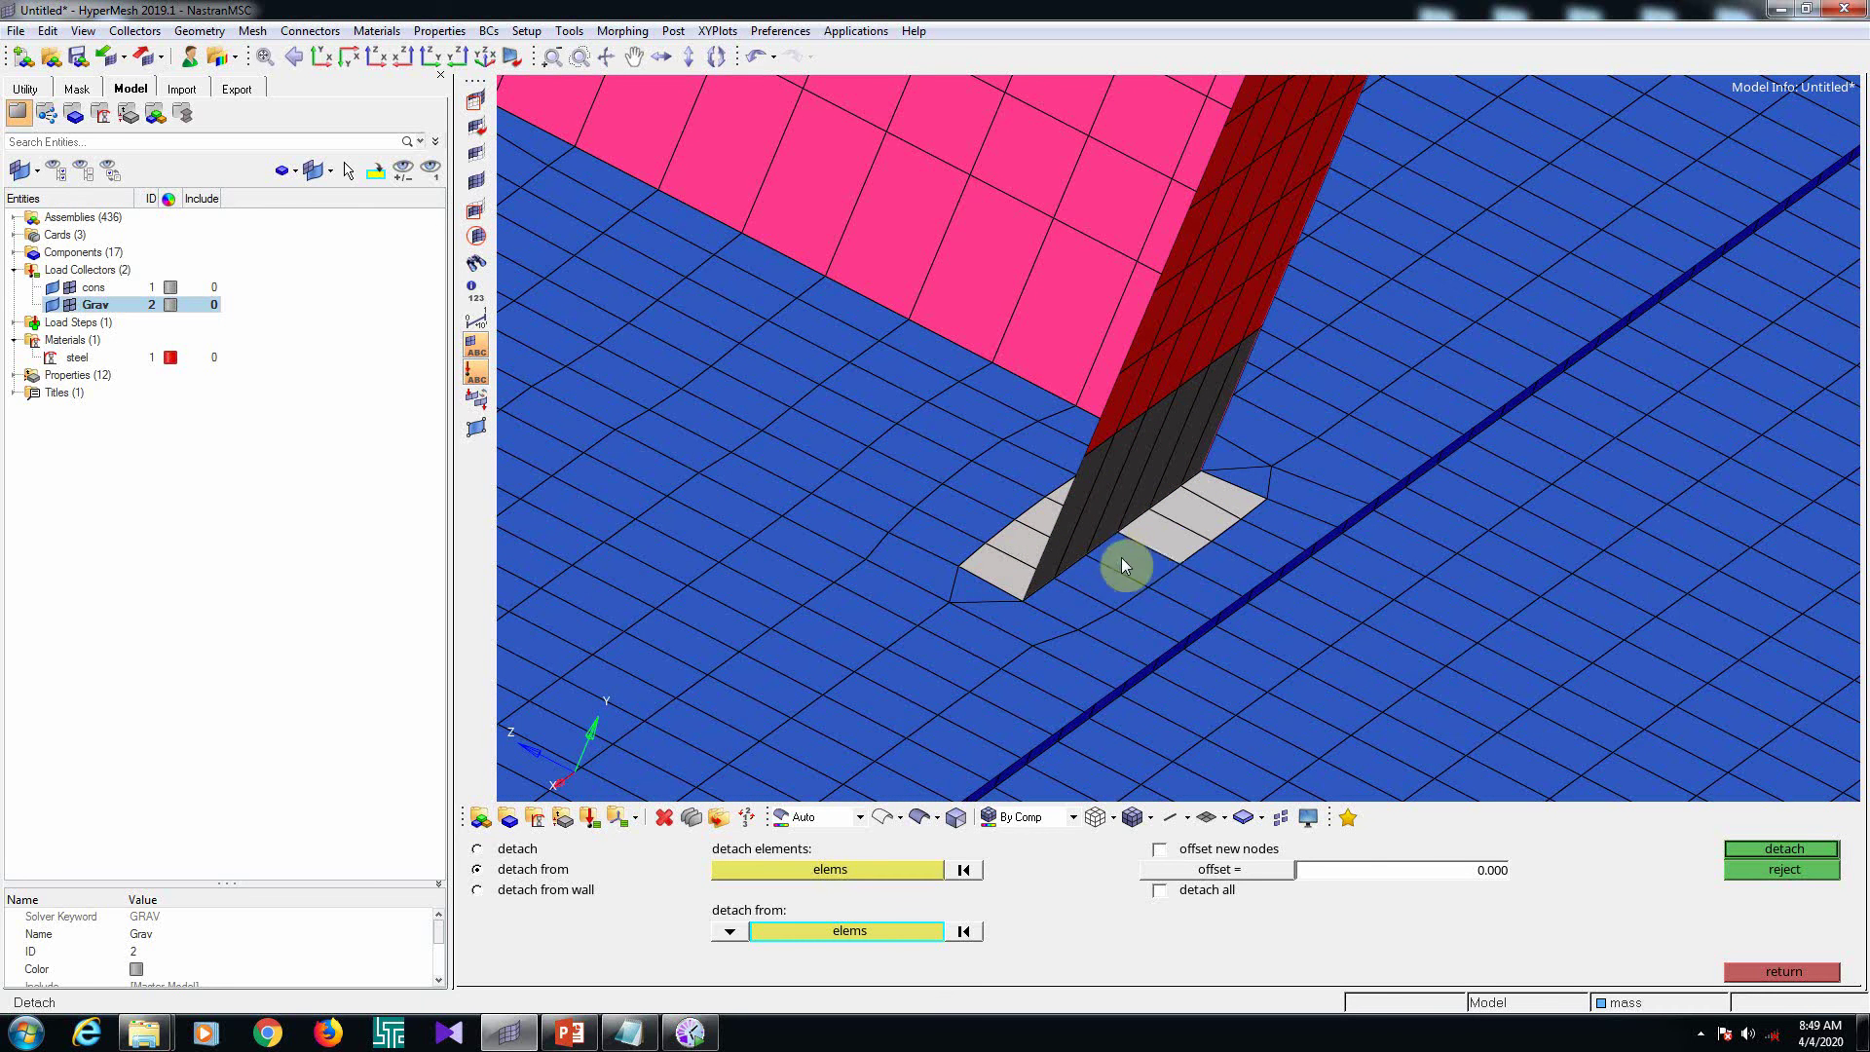
middle_click(1073, 605)
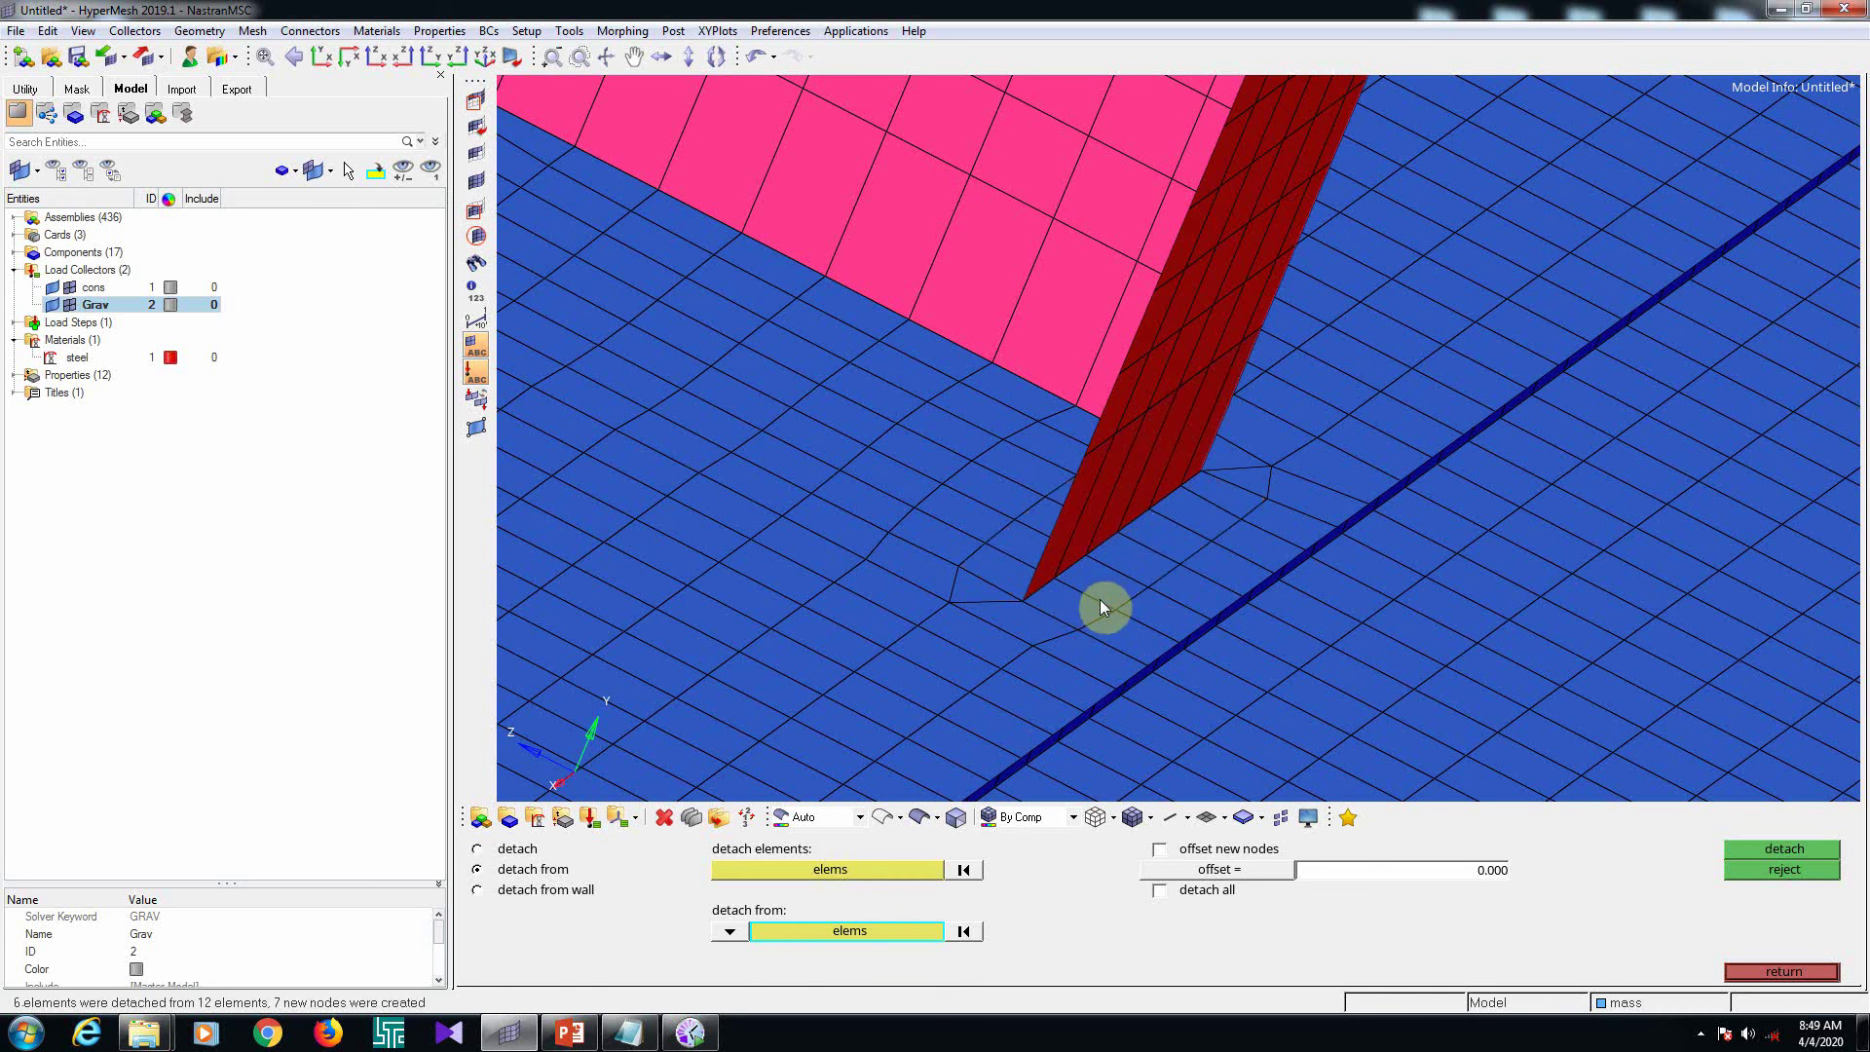
Find the nodes shared between the displayed components to check whether the flange's foot is separated from the base plate
left_click_drag(1101, 599, 1018, 593, "ctrl")
key("shift+F5")
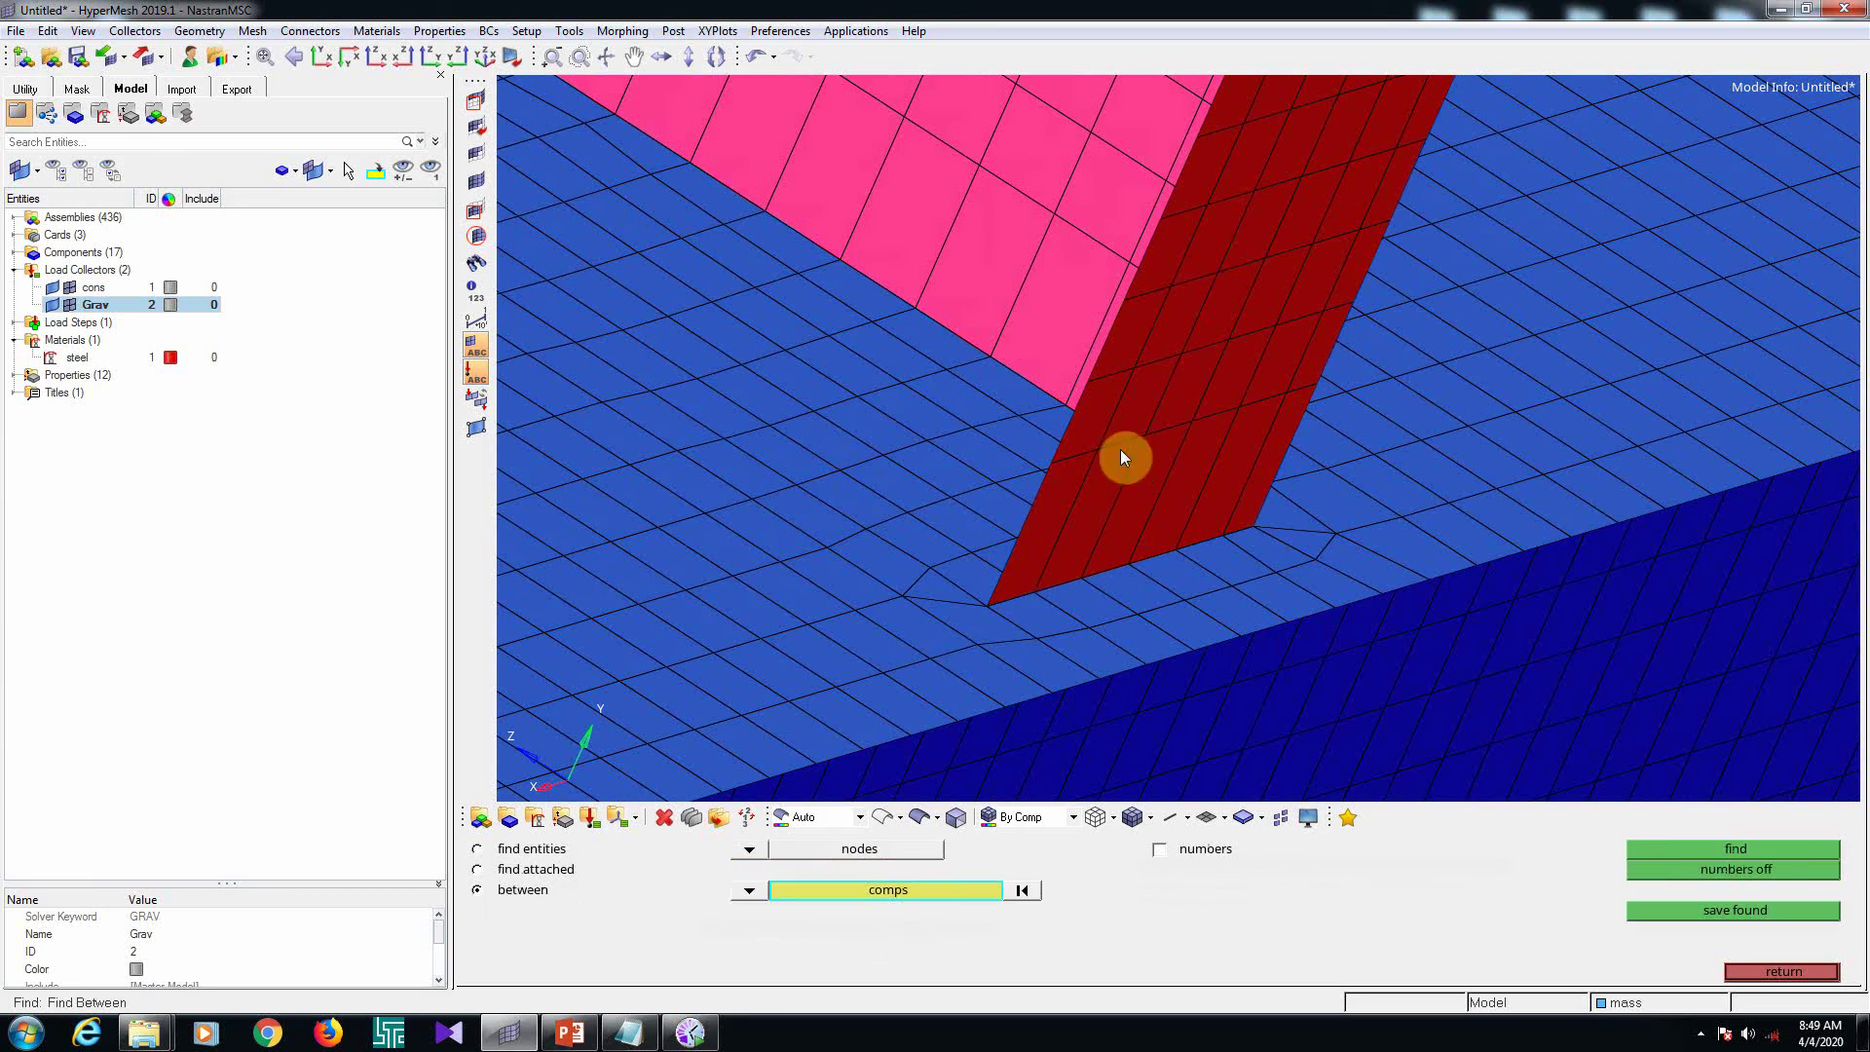
middle_click(1157, 531)
left_click_drag(1172, 536, 950, 496, "ctrl")
scroll(1032, 587, "down", 8, "ctrl")
scroll(1033, 587, "up", 8, "ctrl")
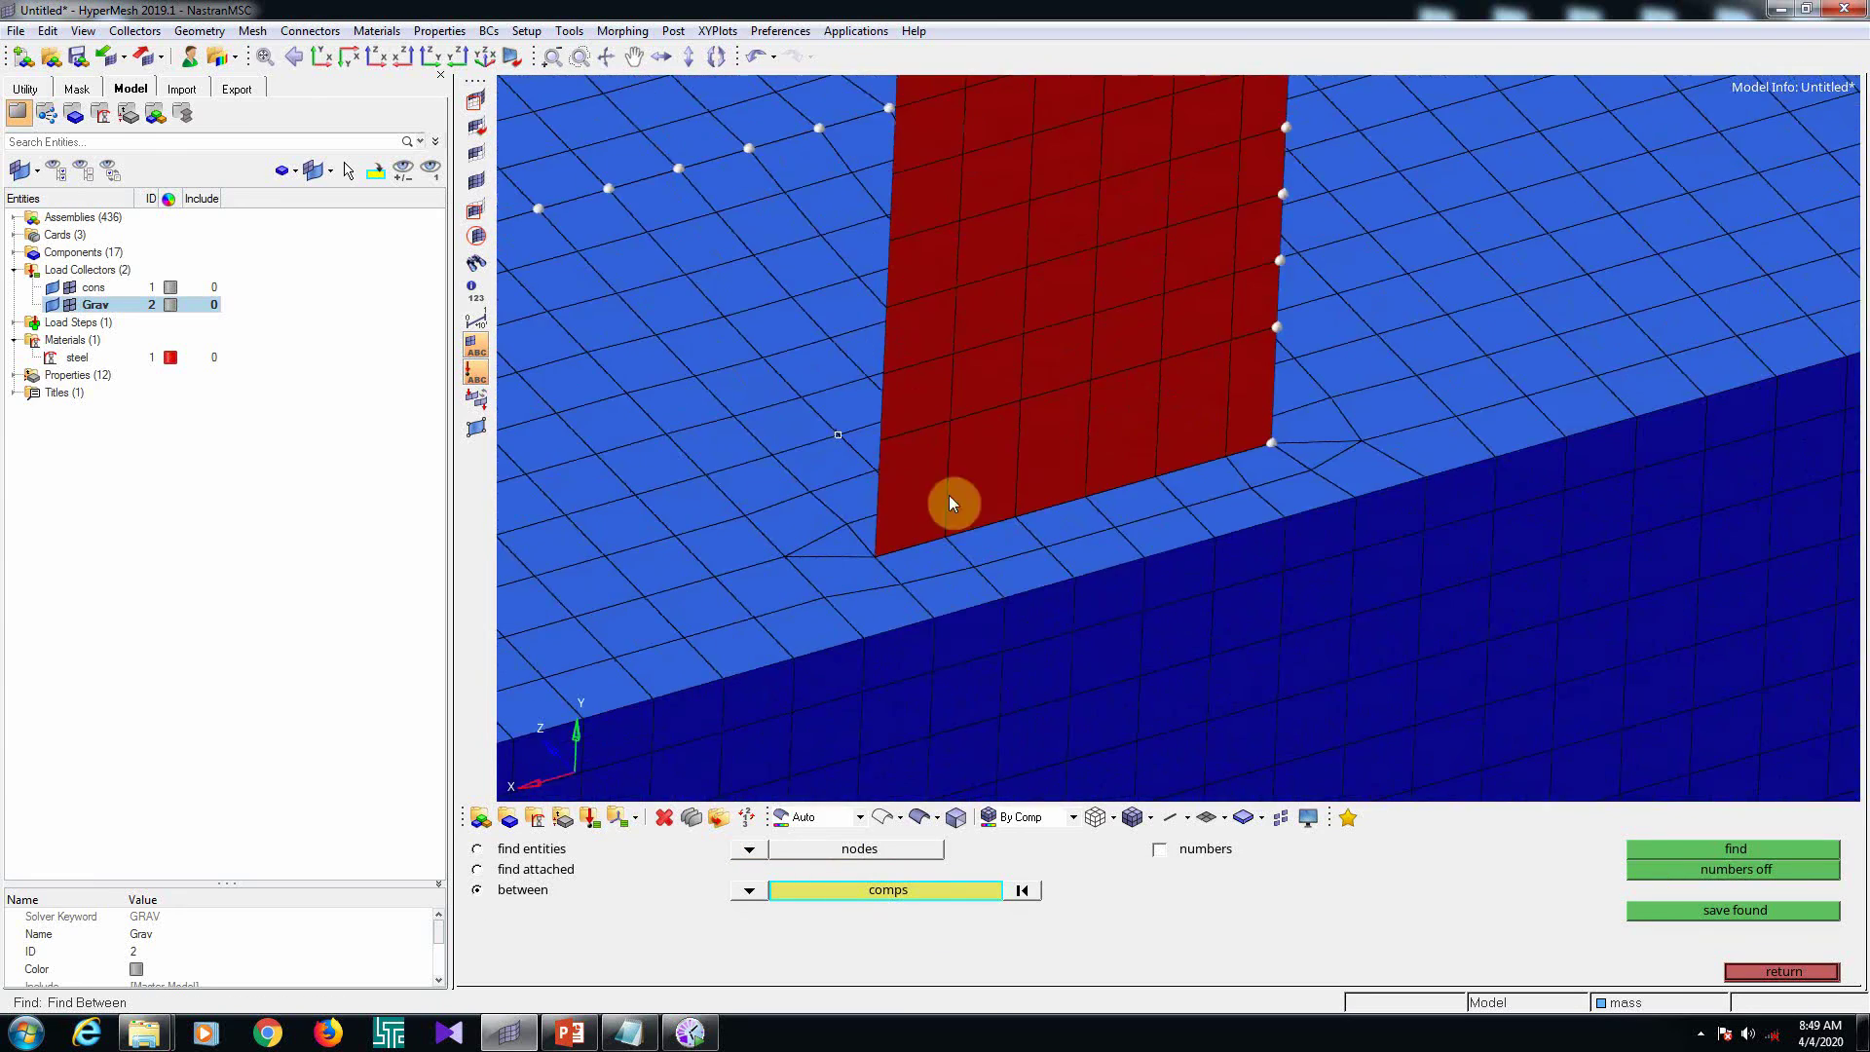
key("Escape")
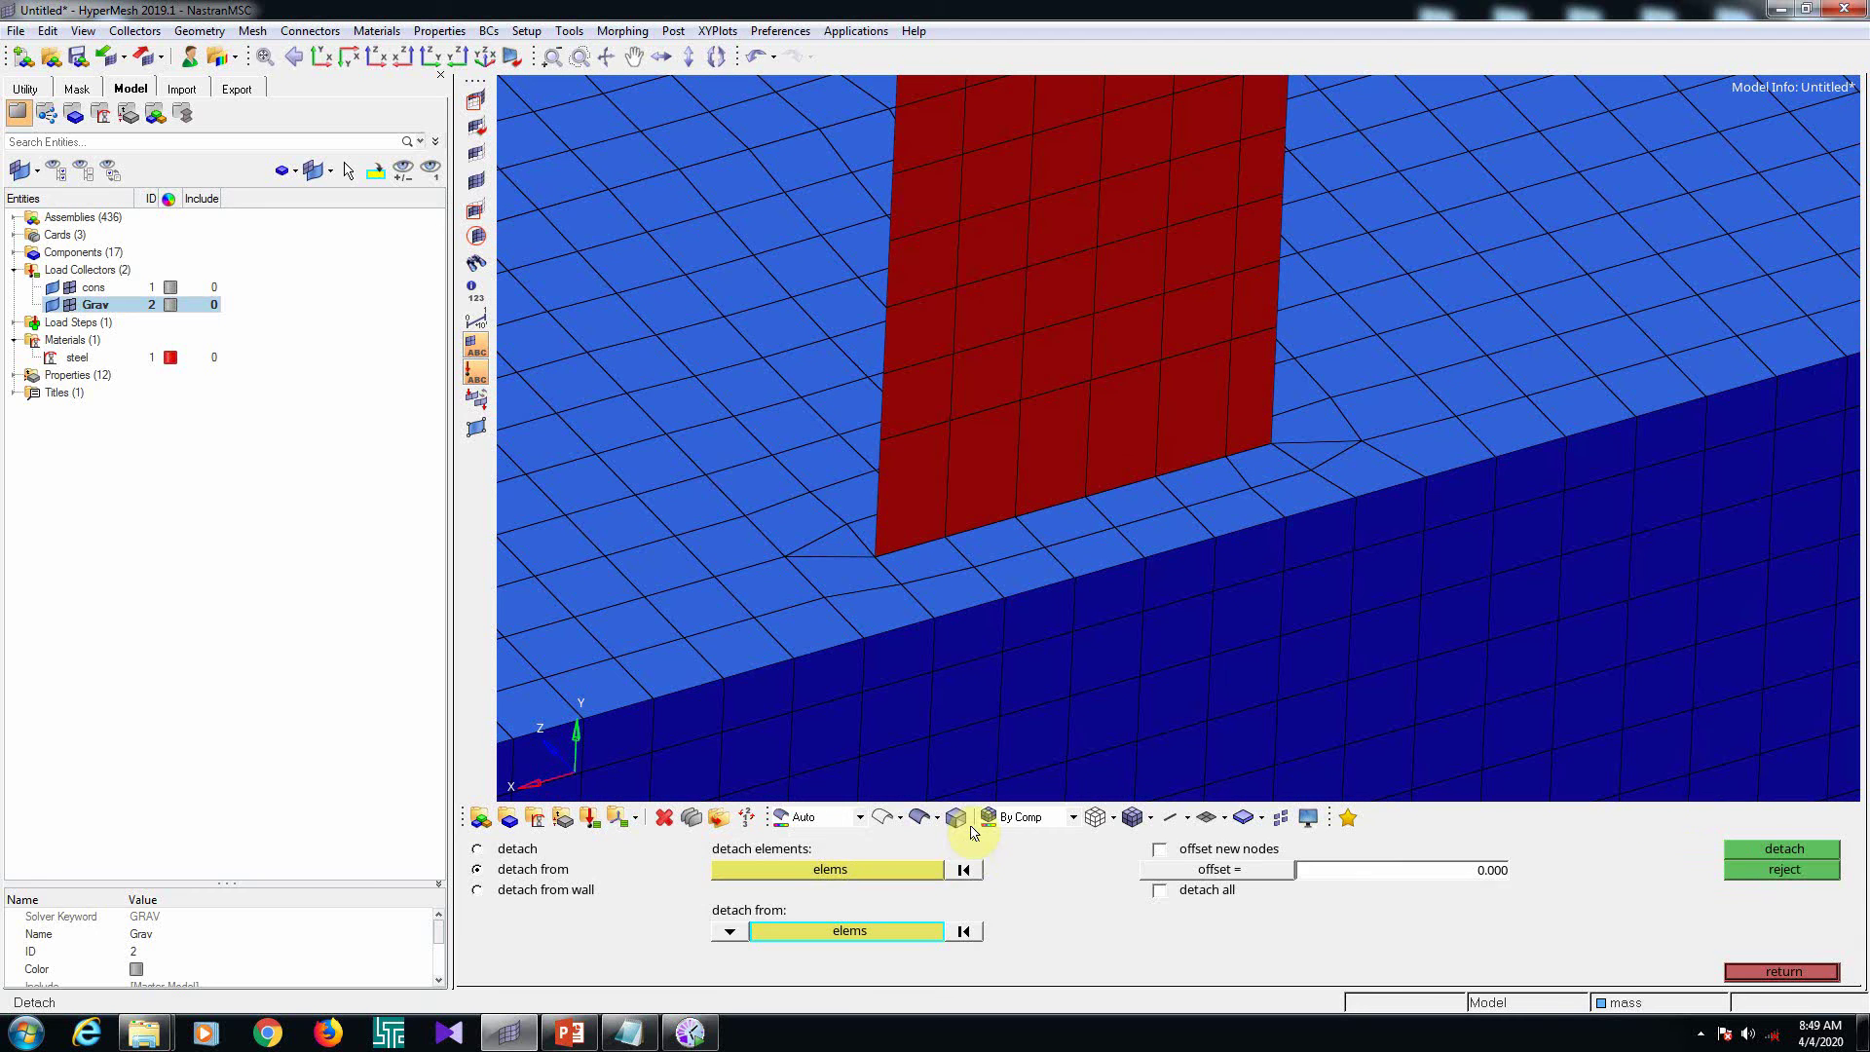
key("Escape")
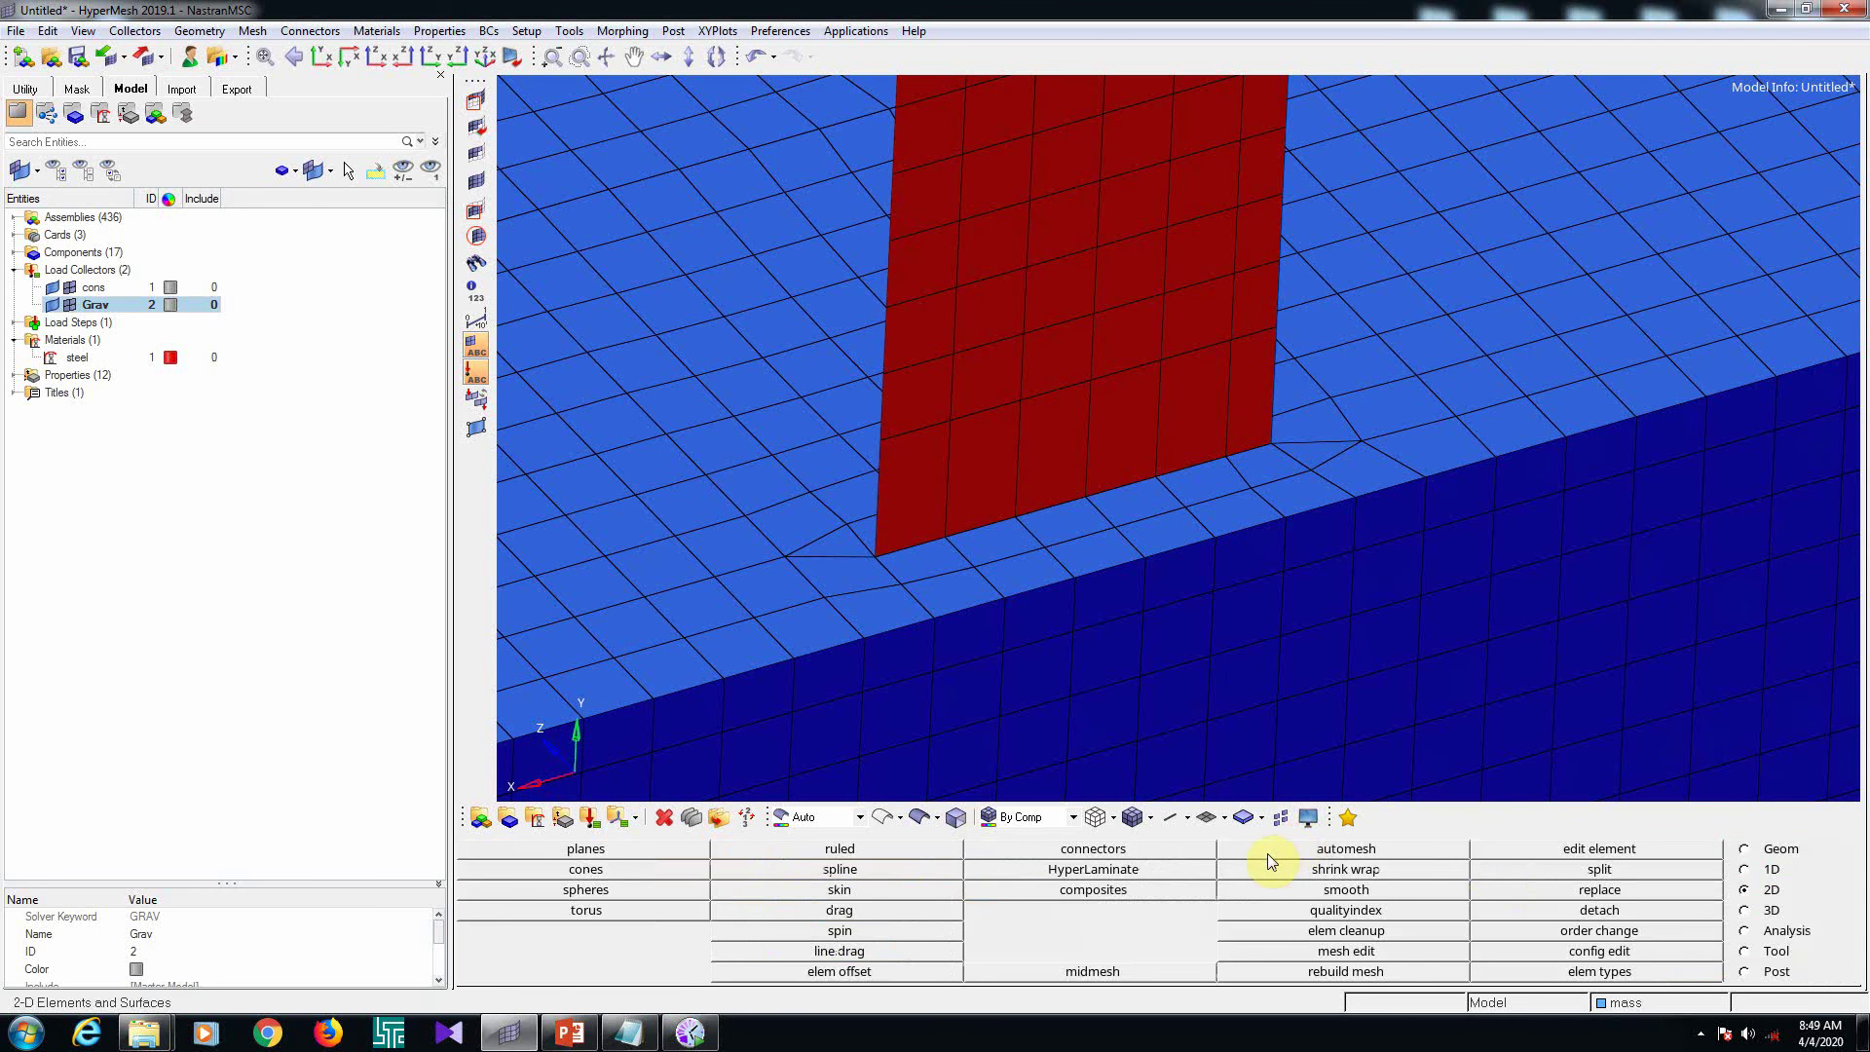
Find the free edges of the displayed components and preview the equivalent nodes around the flange's foot with a tolerance of 0.010
key("shift+F3")
mouse_move(708, 319)
left_mouse_down("shift")
mouse_move(1454, 799)
mouse_move(1211, 554)
mouse_move(1302, 555)
mouse_move(1181, 396)
left_mouse_up("shift")
left_click(1819, 853)
left_click(1653, 889)
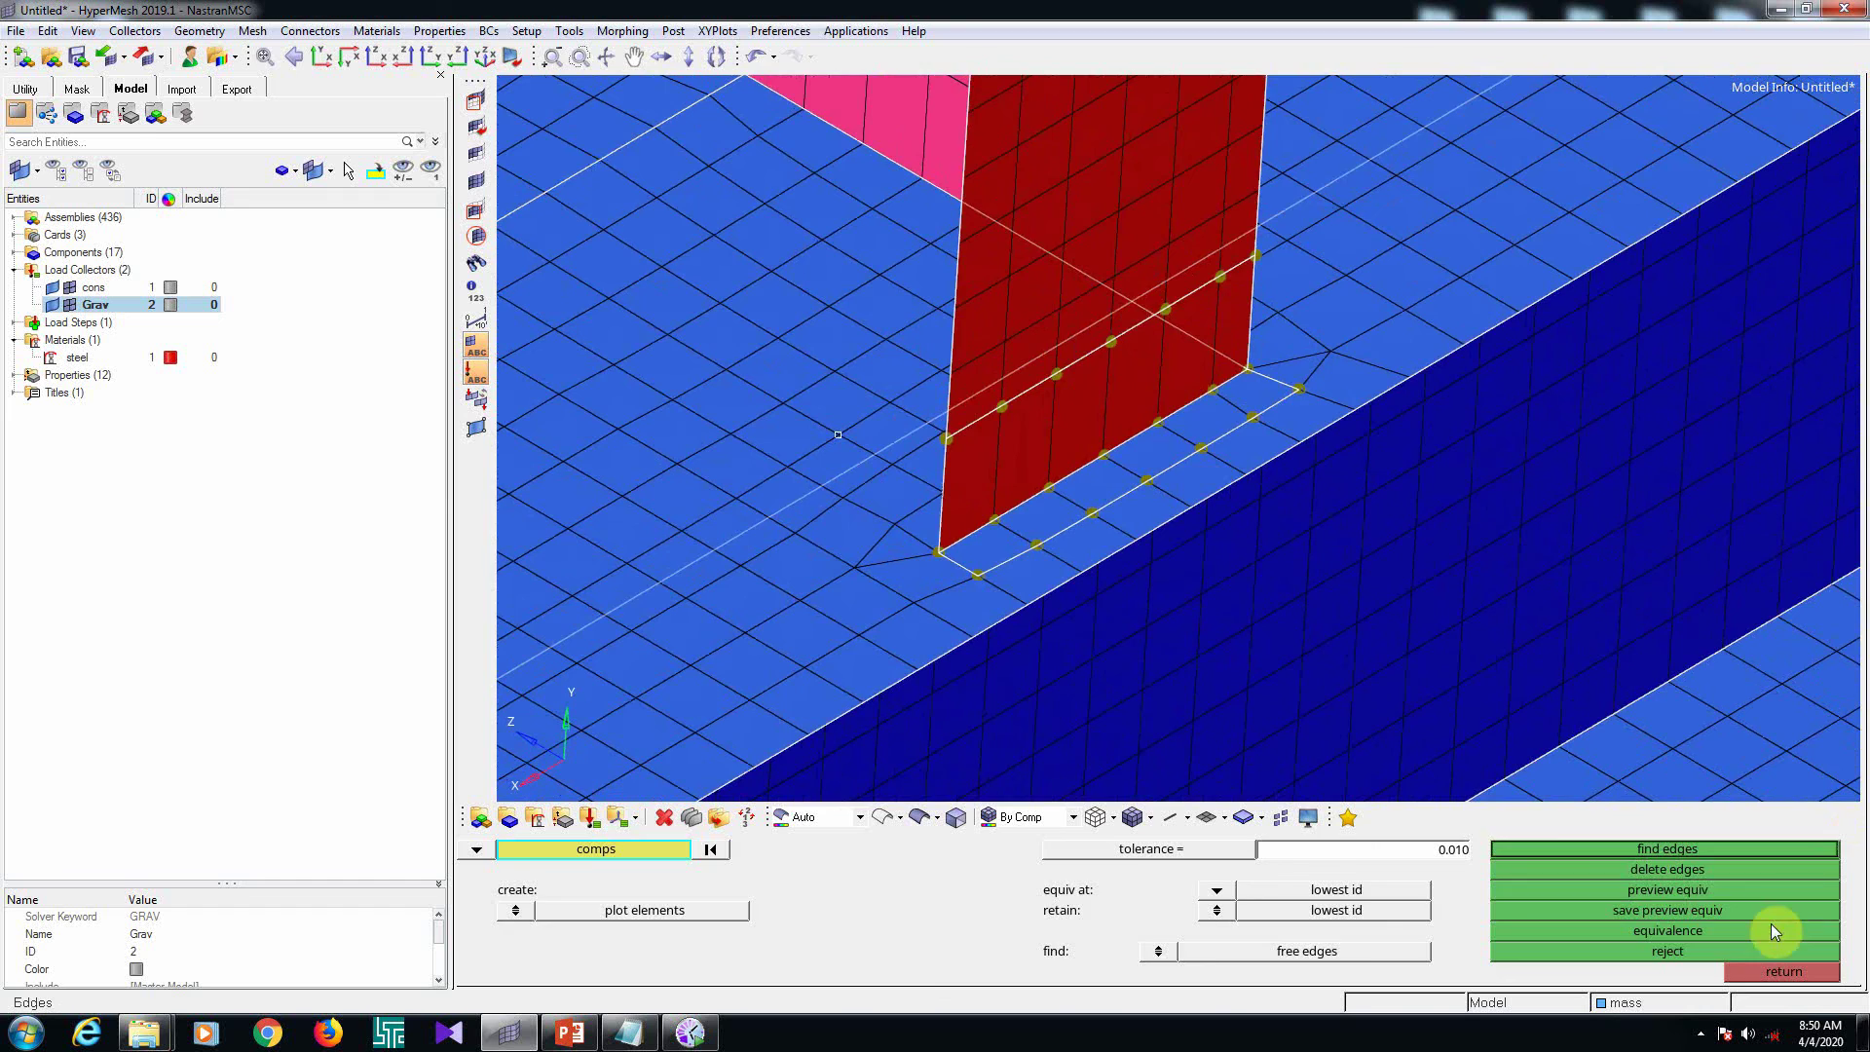
key("Escape")
scroll(865, 605, "down", 2, "ctrl")
scroll(966, 492, "down", 2, "ctrl")
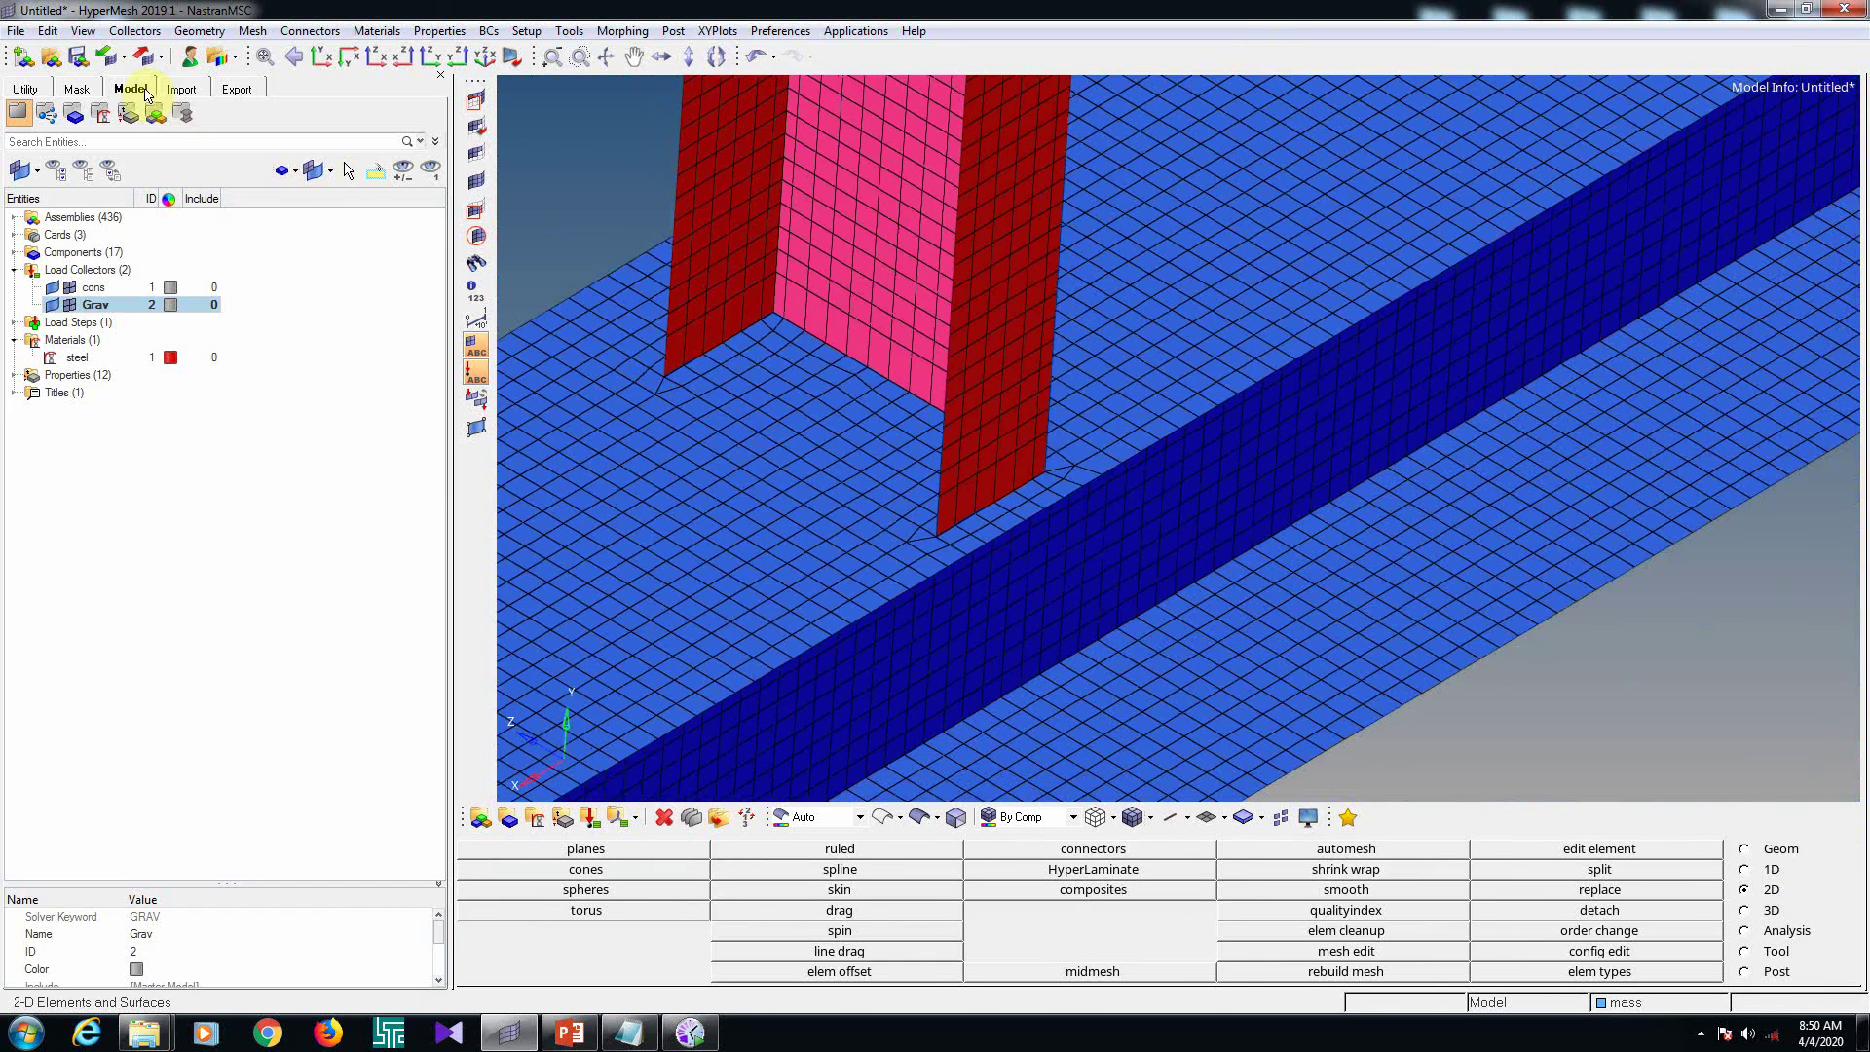
Switch to the gravity_analysis folder in Windows Explorer and delete every file except grav.bdf
left_click(1782, 9)
left_click_drag(73, 350, 454, 143)
key("Delete")
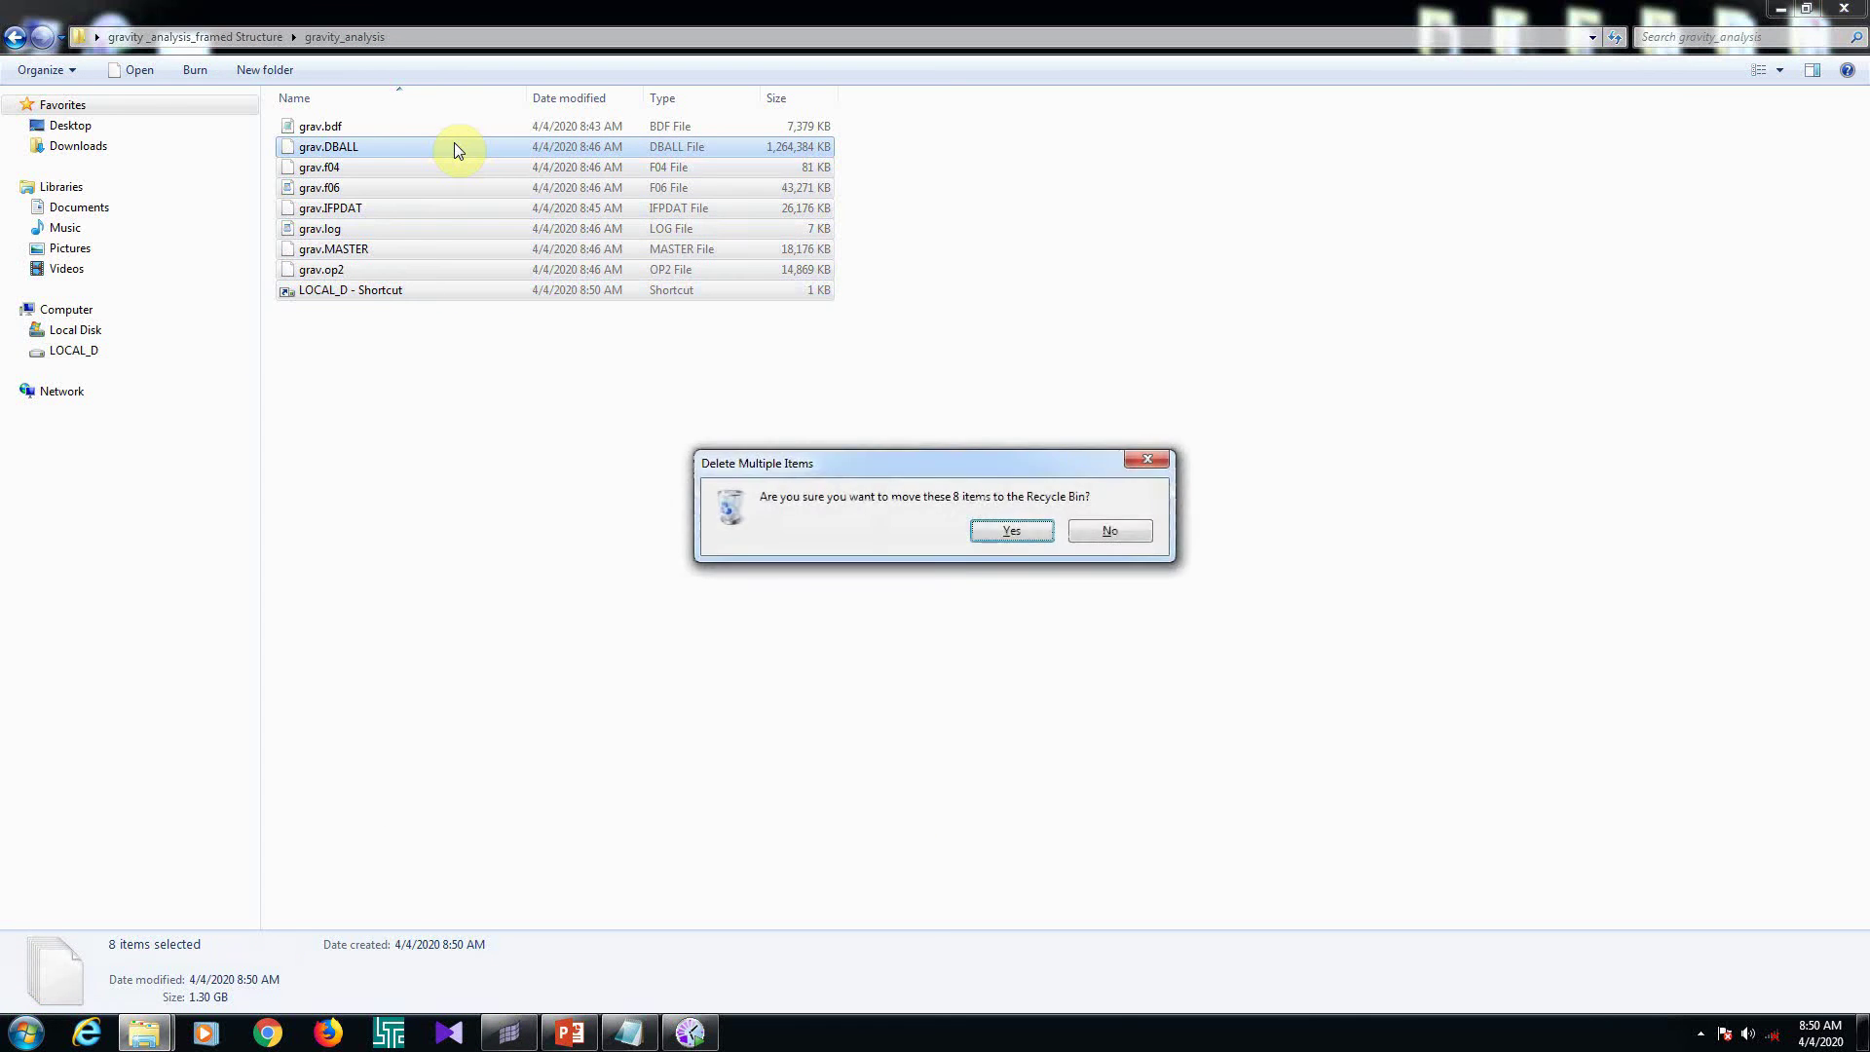
key("Return")
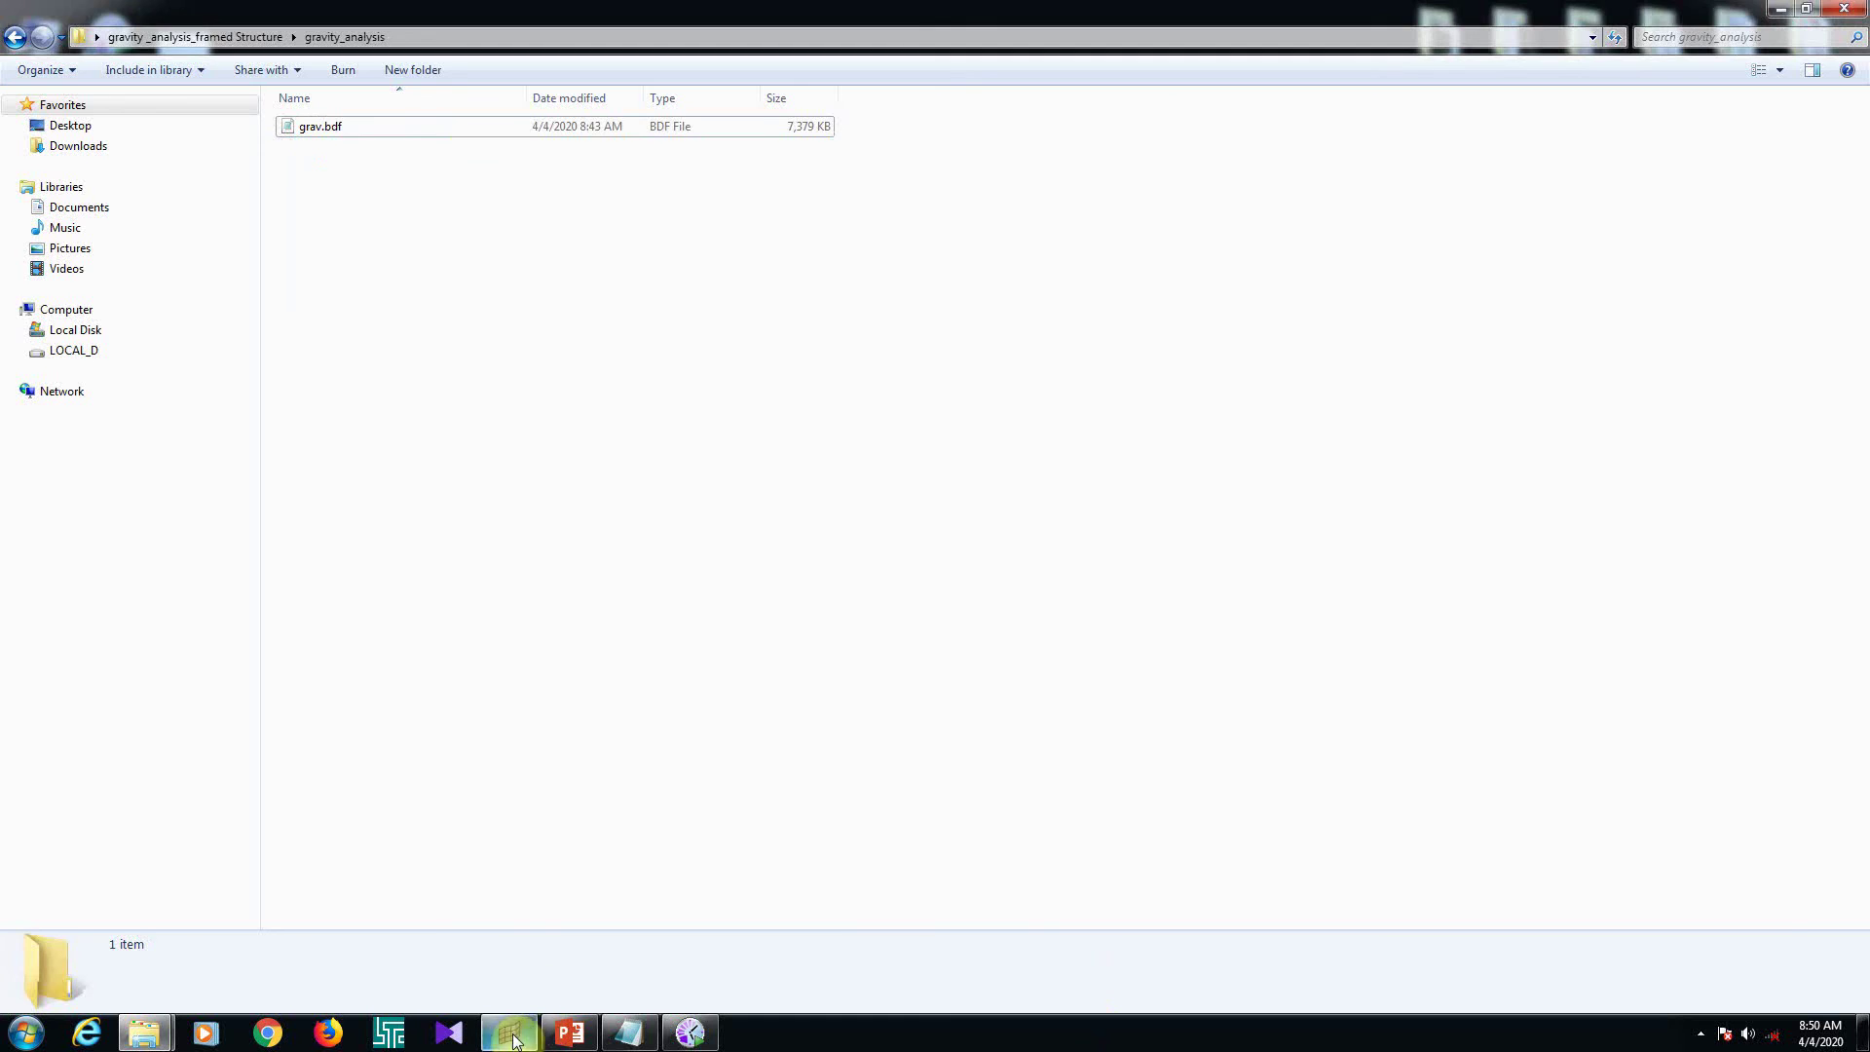
Switch to HyperMesh and export the whole model as a standard-format Nastran file, overwriting grav.bdf in the gravity_analysis folder
left_click(511, 1034)
left_click(146, 56)
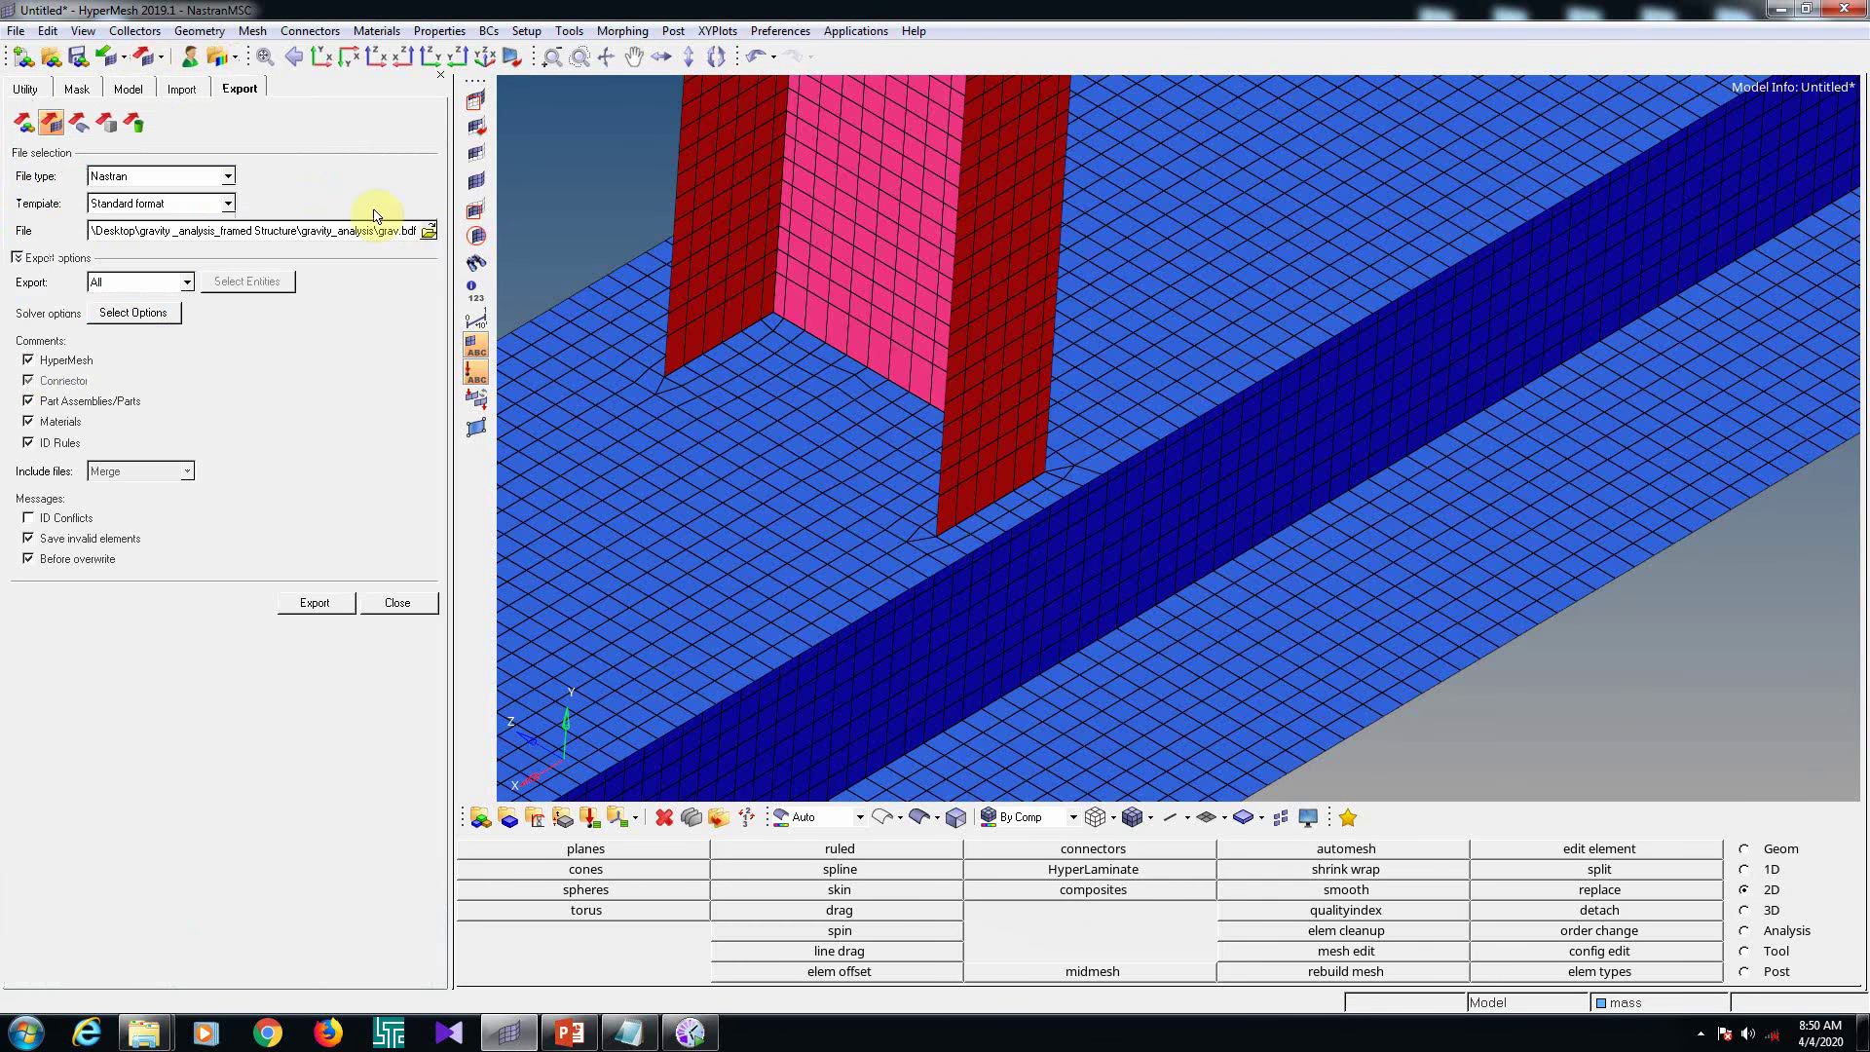
left_click(429, 231)
left_click(915, 96)
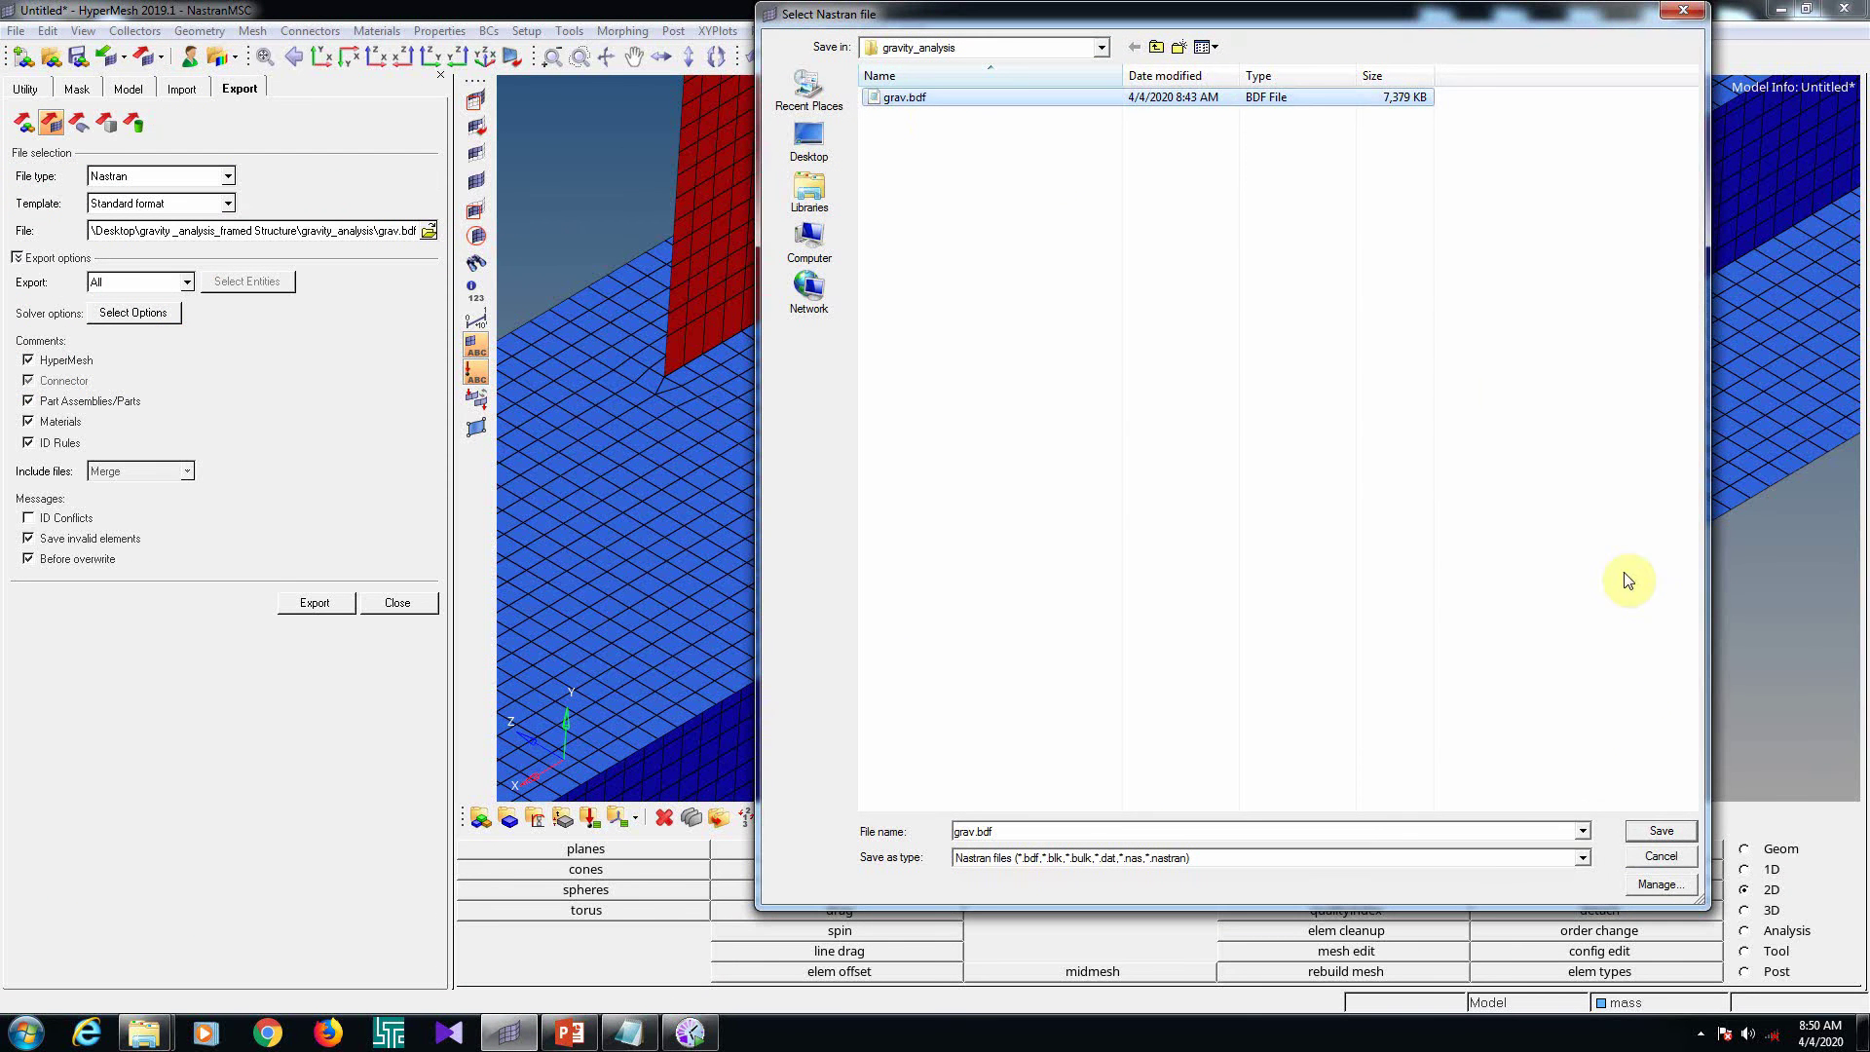
left_click(1658, 831)
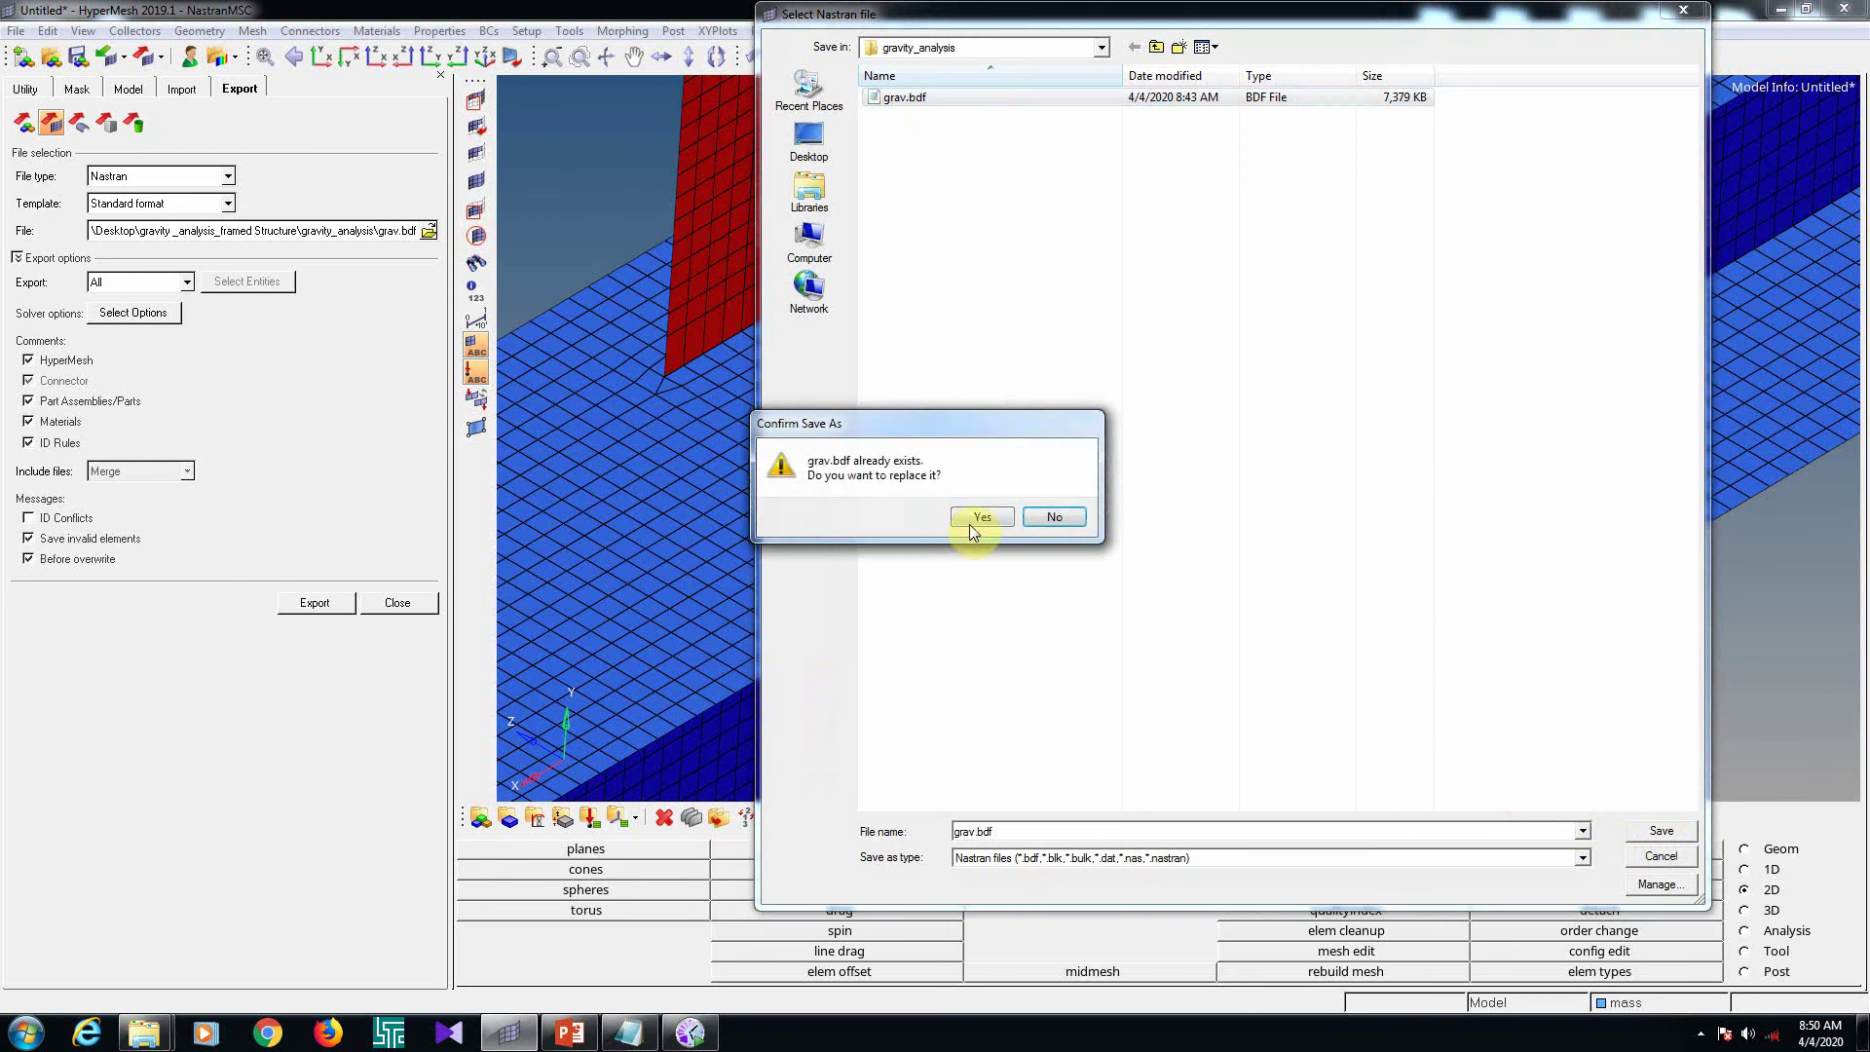
left_click(981, 517)
left_click(315, 602)
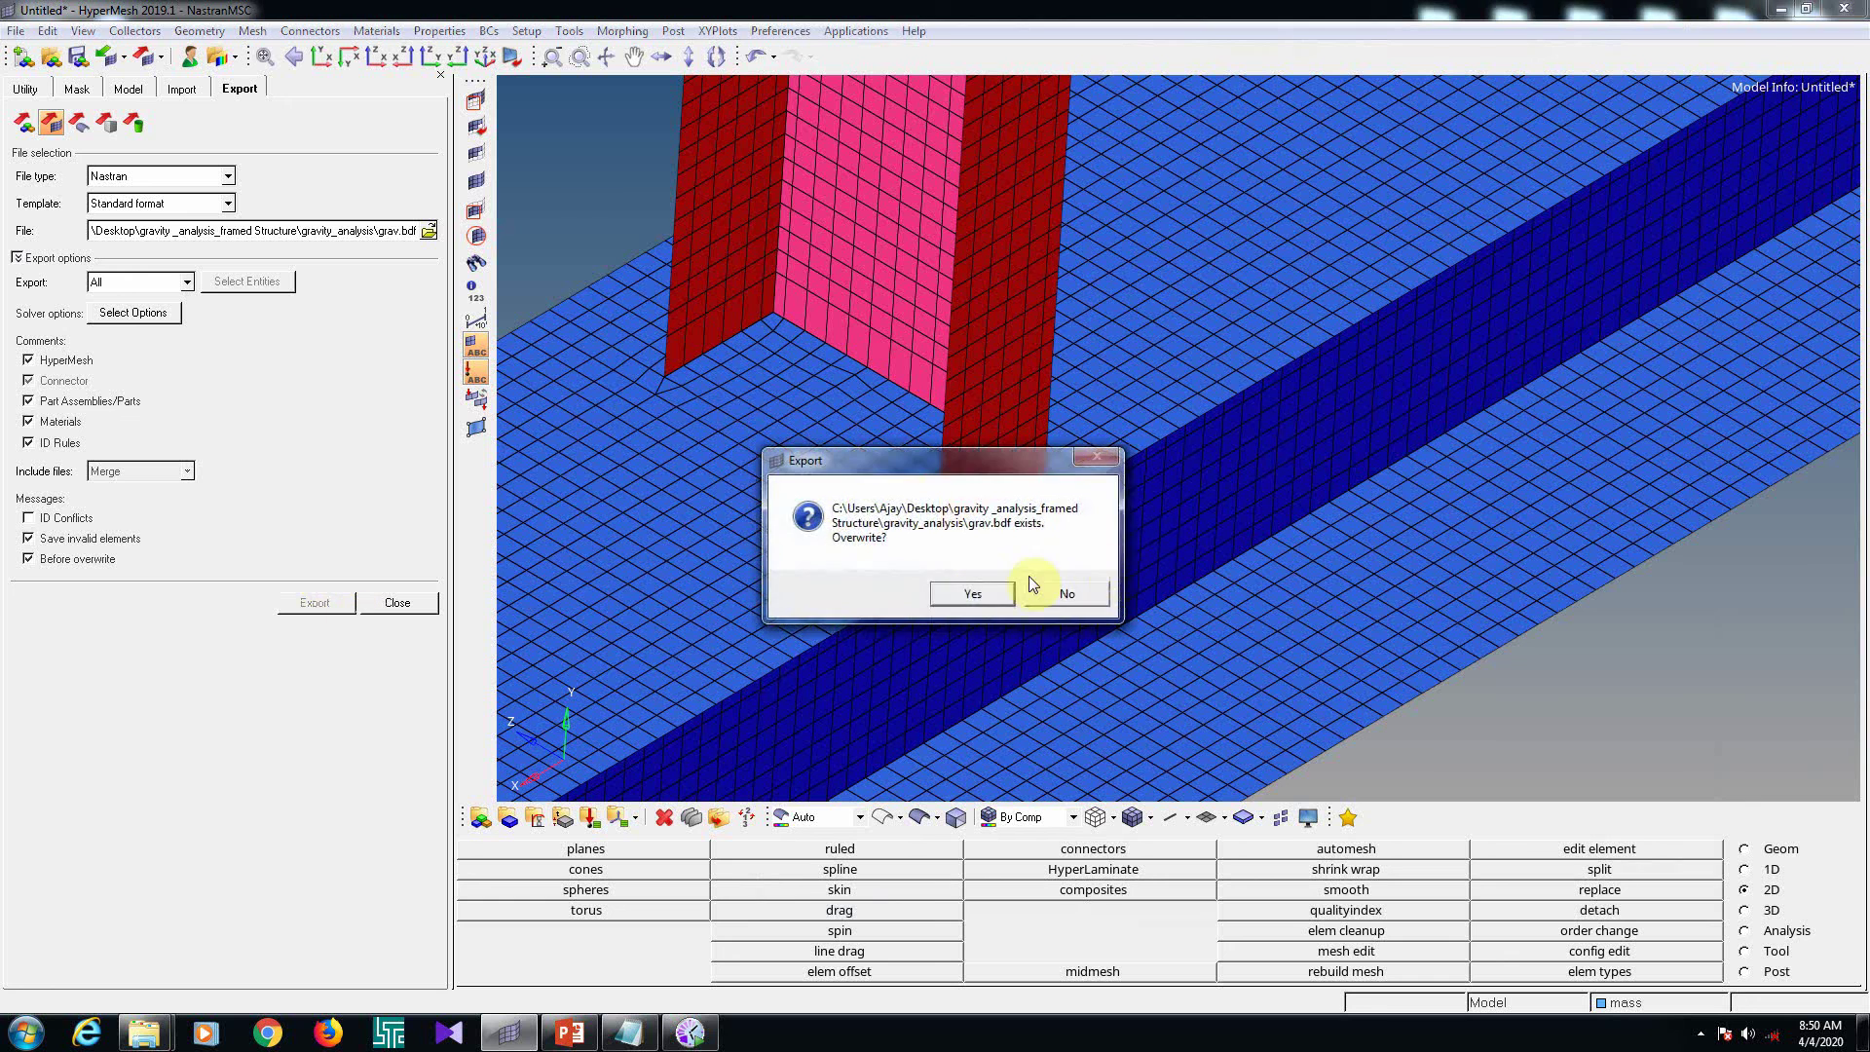
left_click(965, 593)
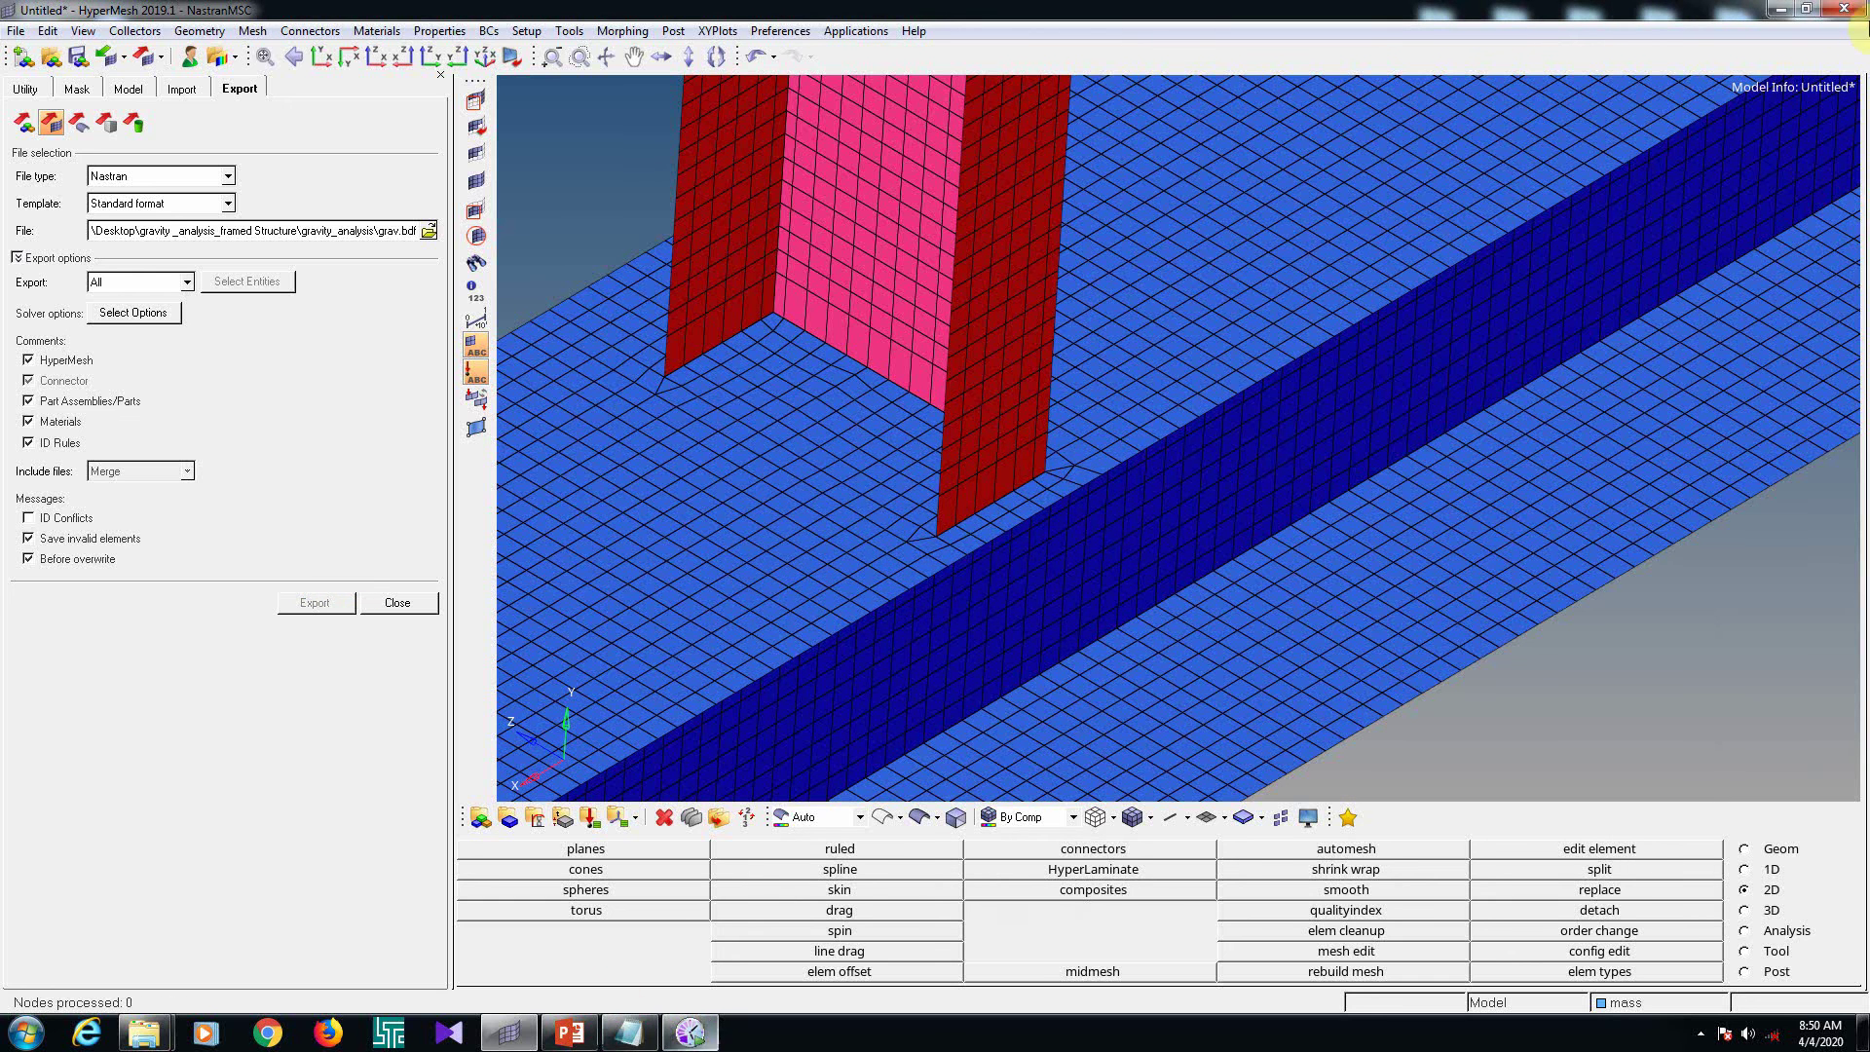
Switch to Windows Explorer and refresh the gravity_analysis folder to check the exported grav.bdf
left_click(1779, 9)
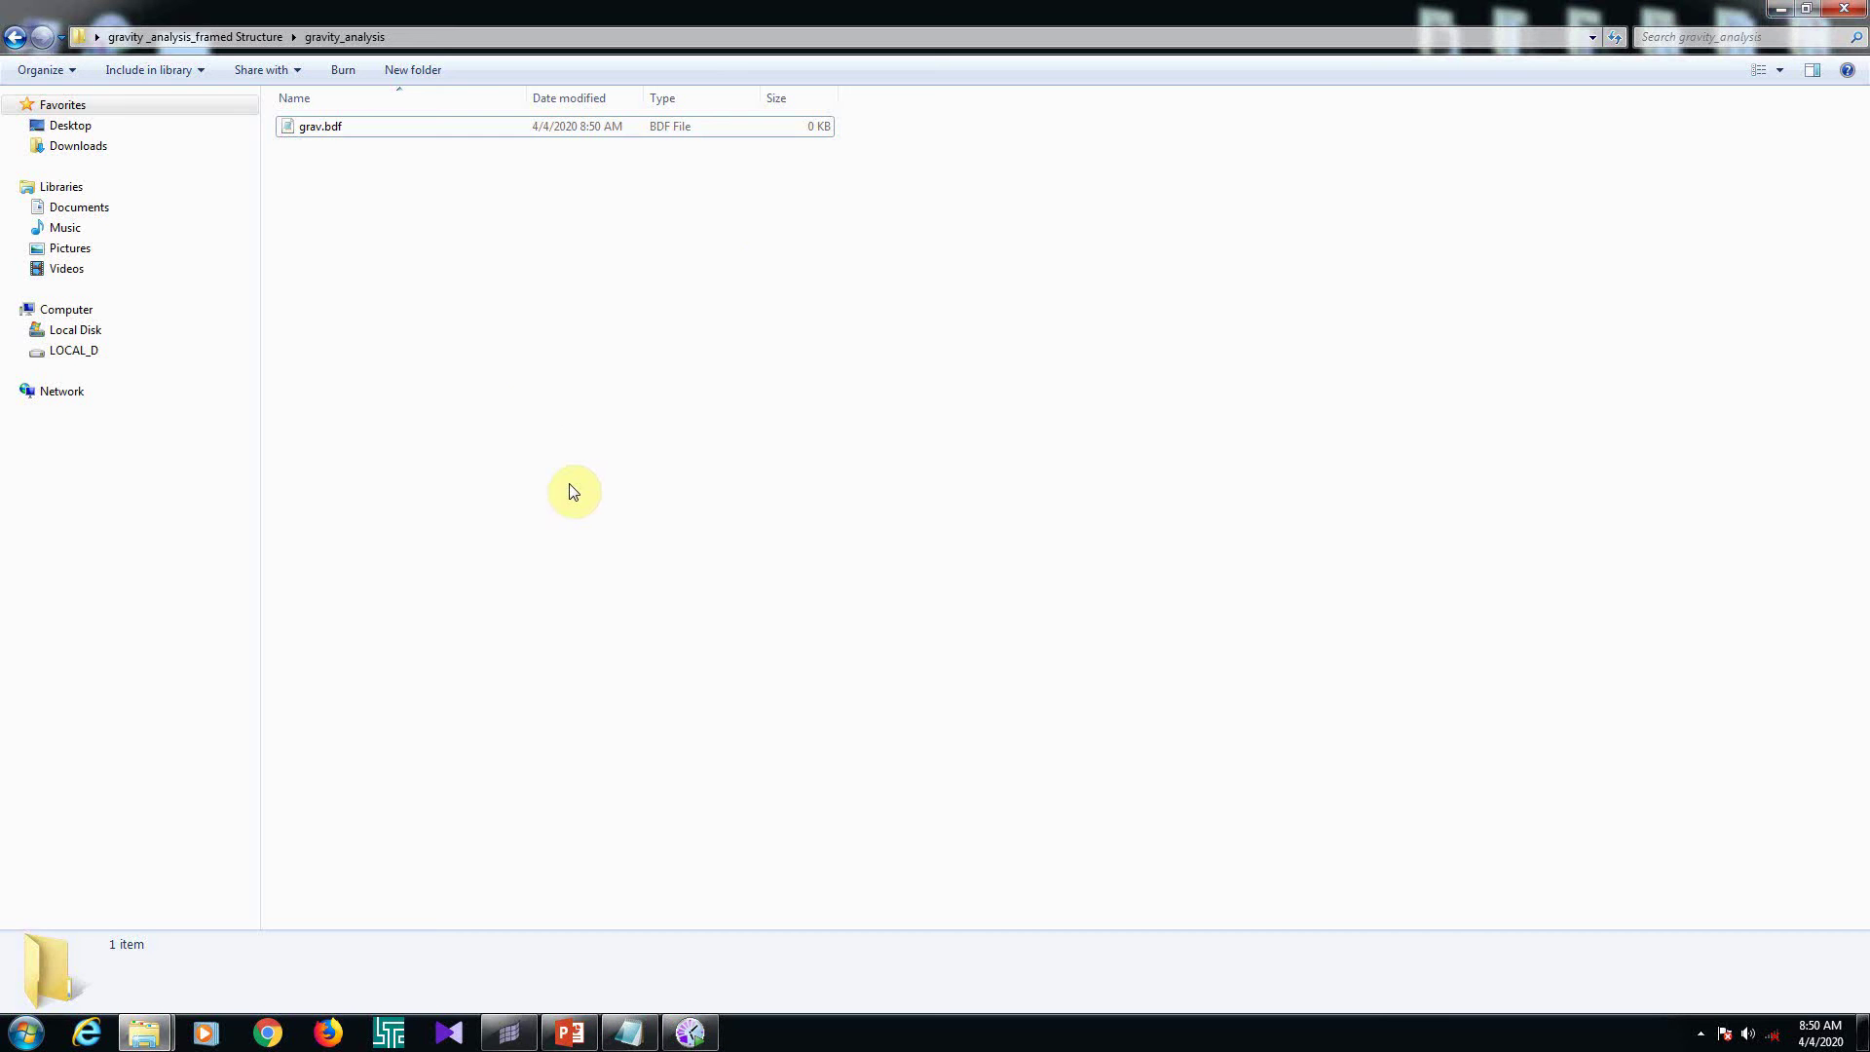
right_click(589, 471)
left_click(638, 543)
right_click(672, 515)
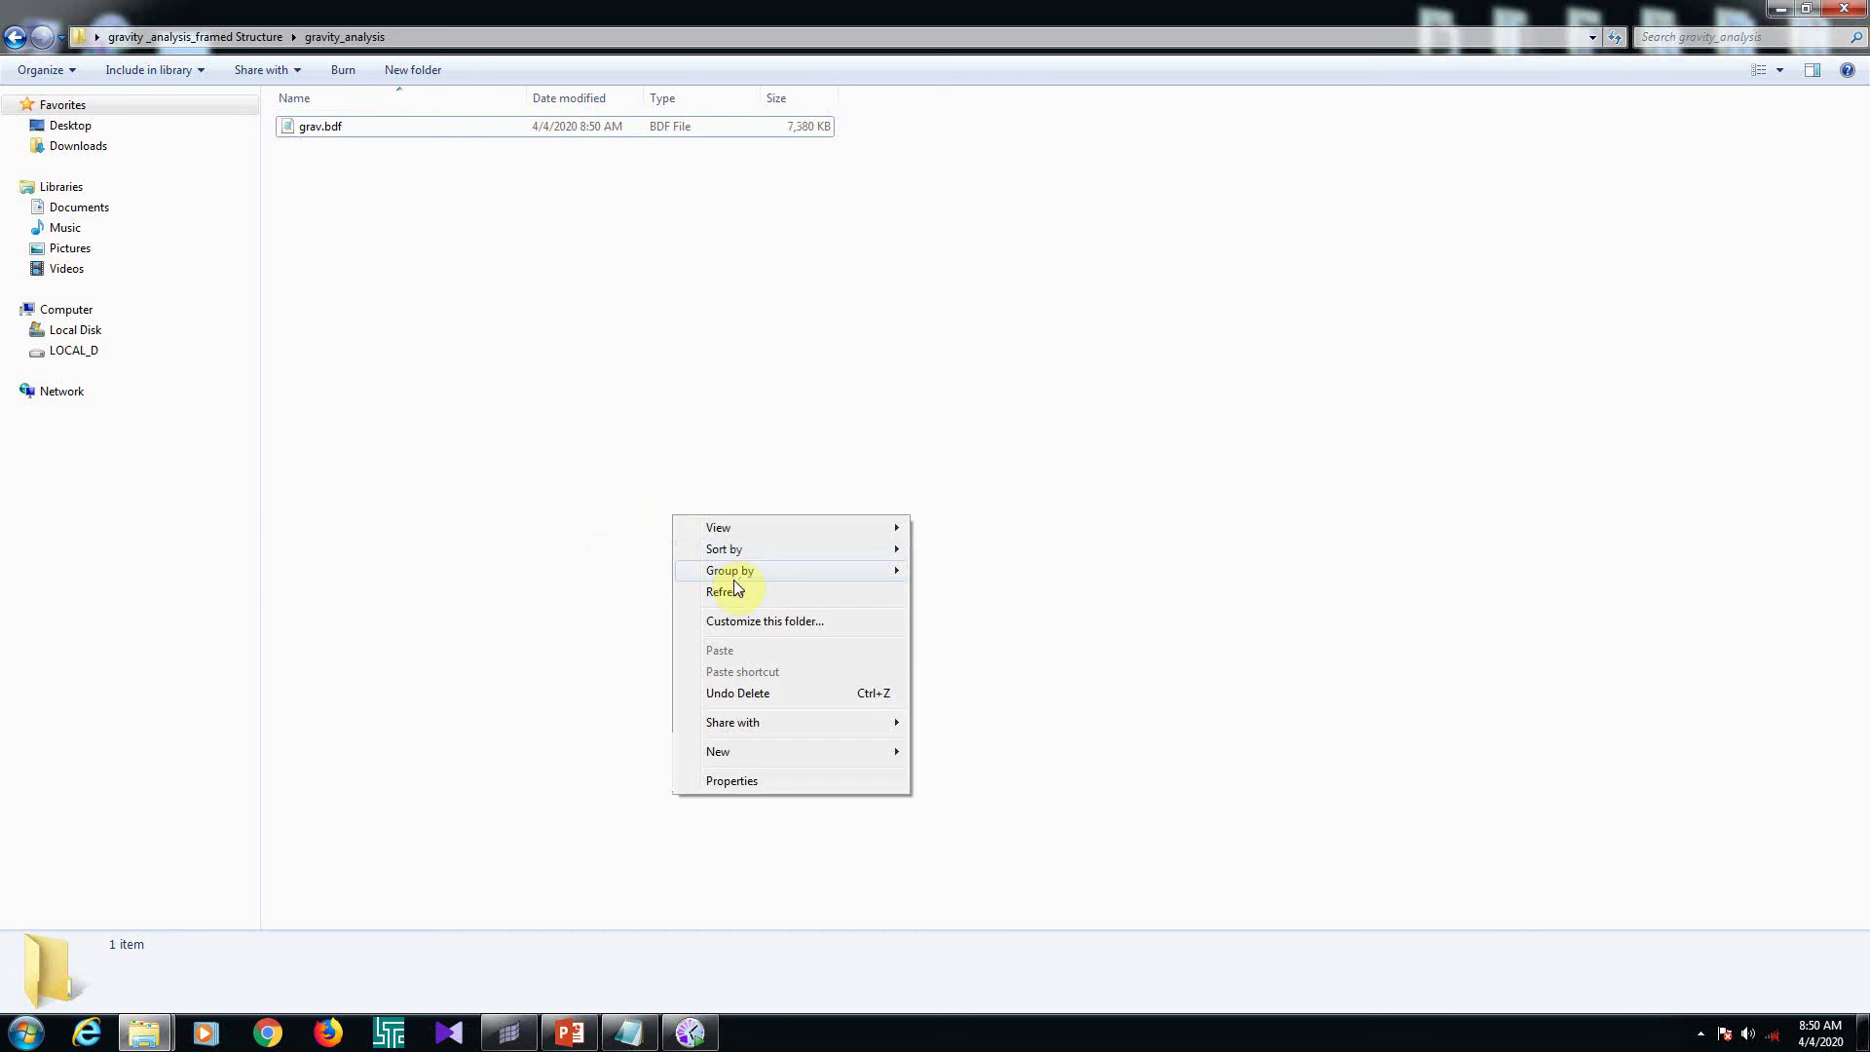
left_click(735, 590)
Launch MSC Nastran 2014.0 and run the analysis with grav.bdf as the input file
left_click(25, 1031)
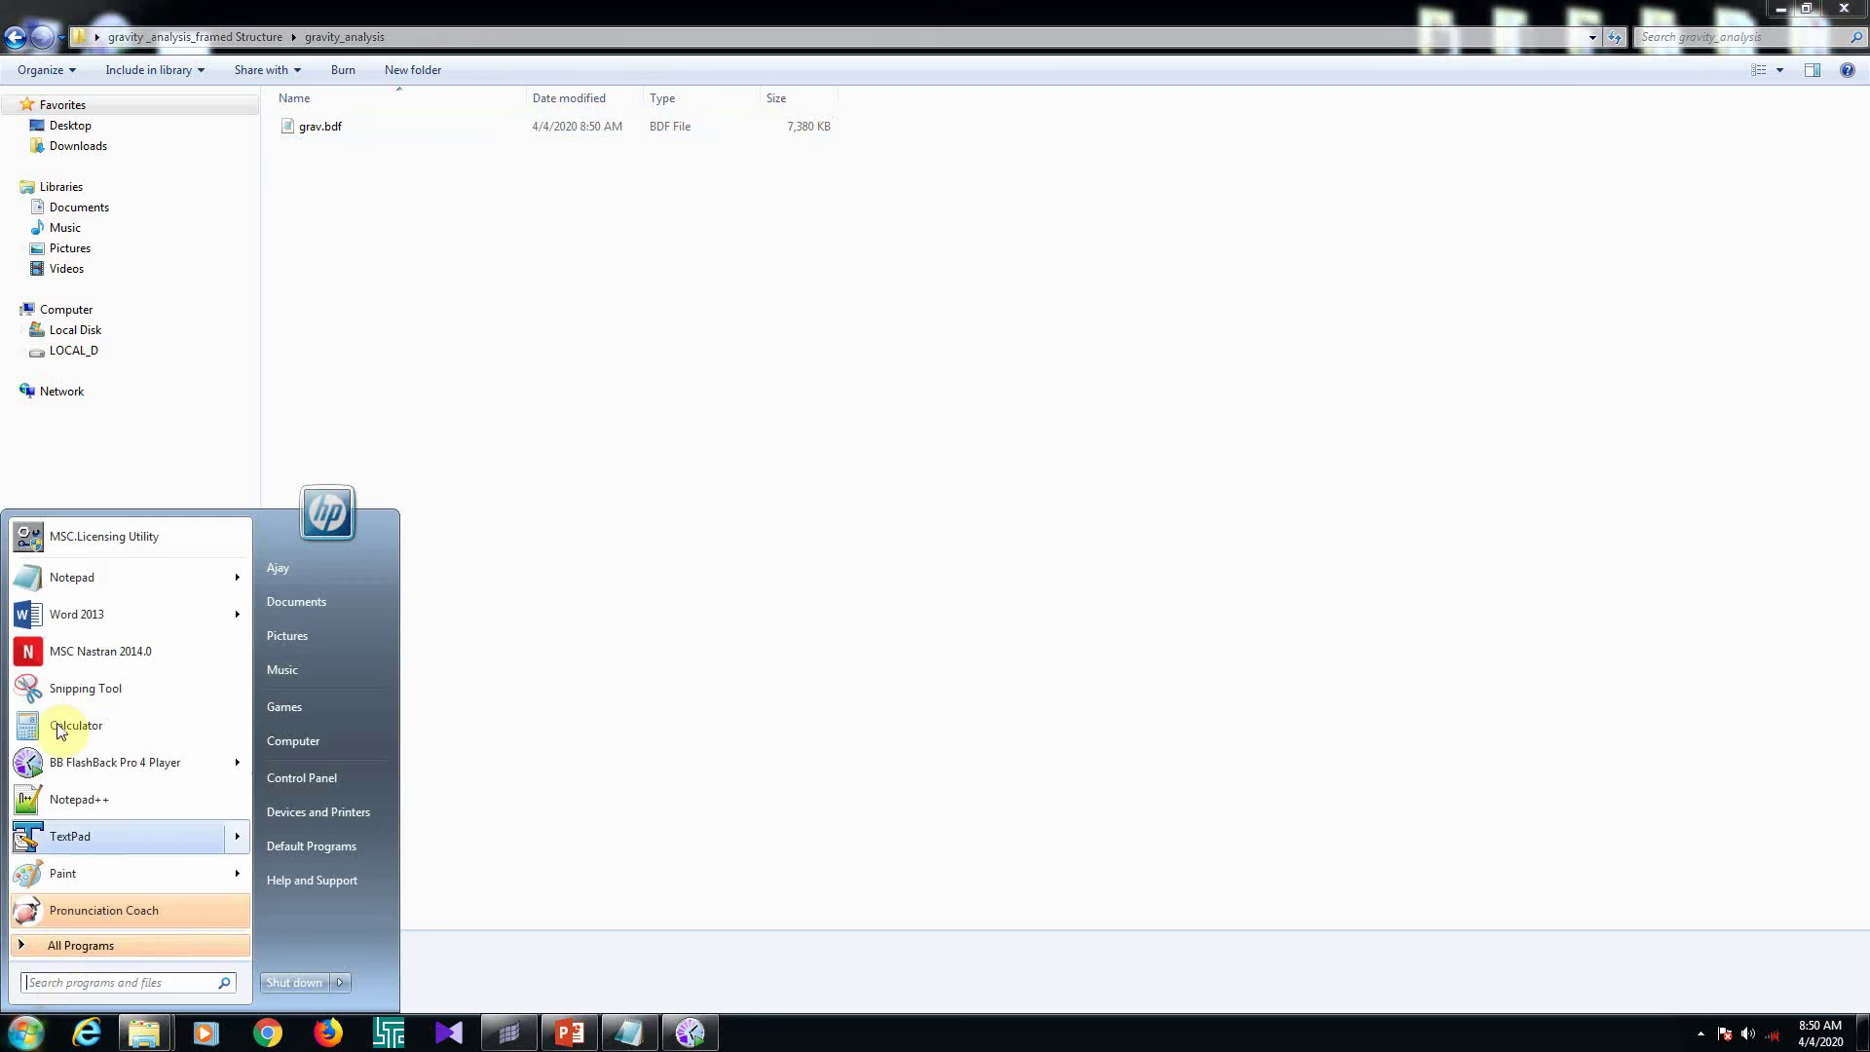
left_click(78, 651)
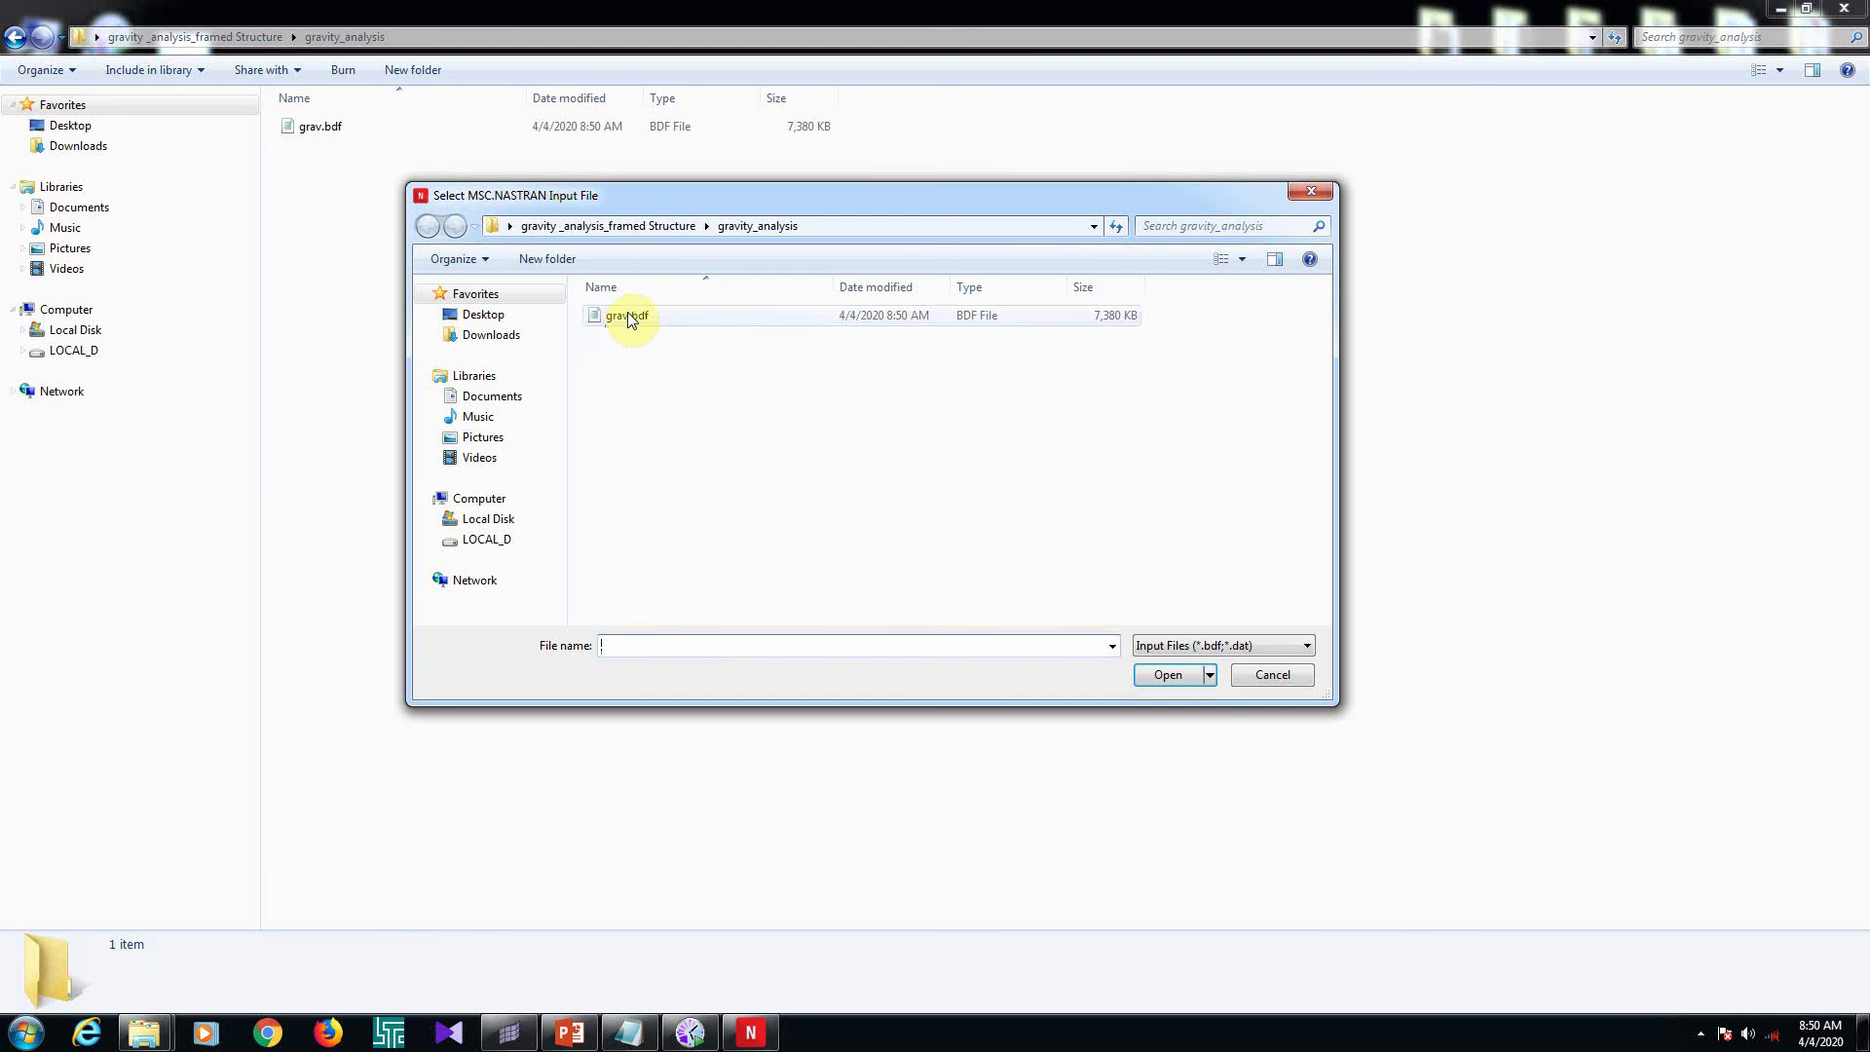
left_click(628, 315)
left_click(1168, 675)
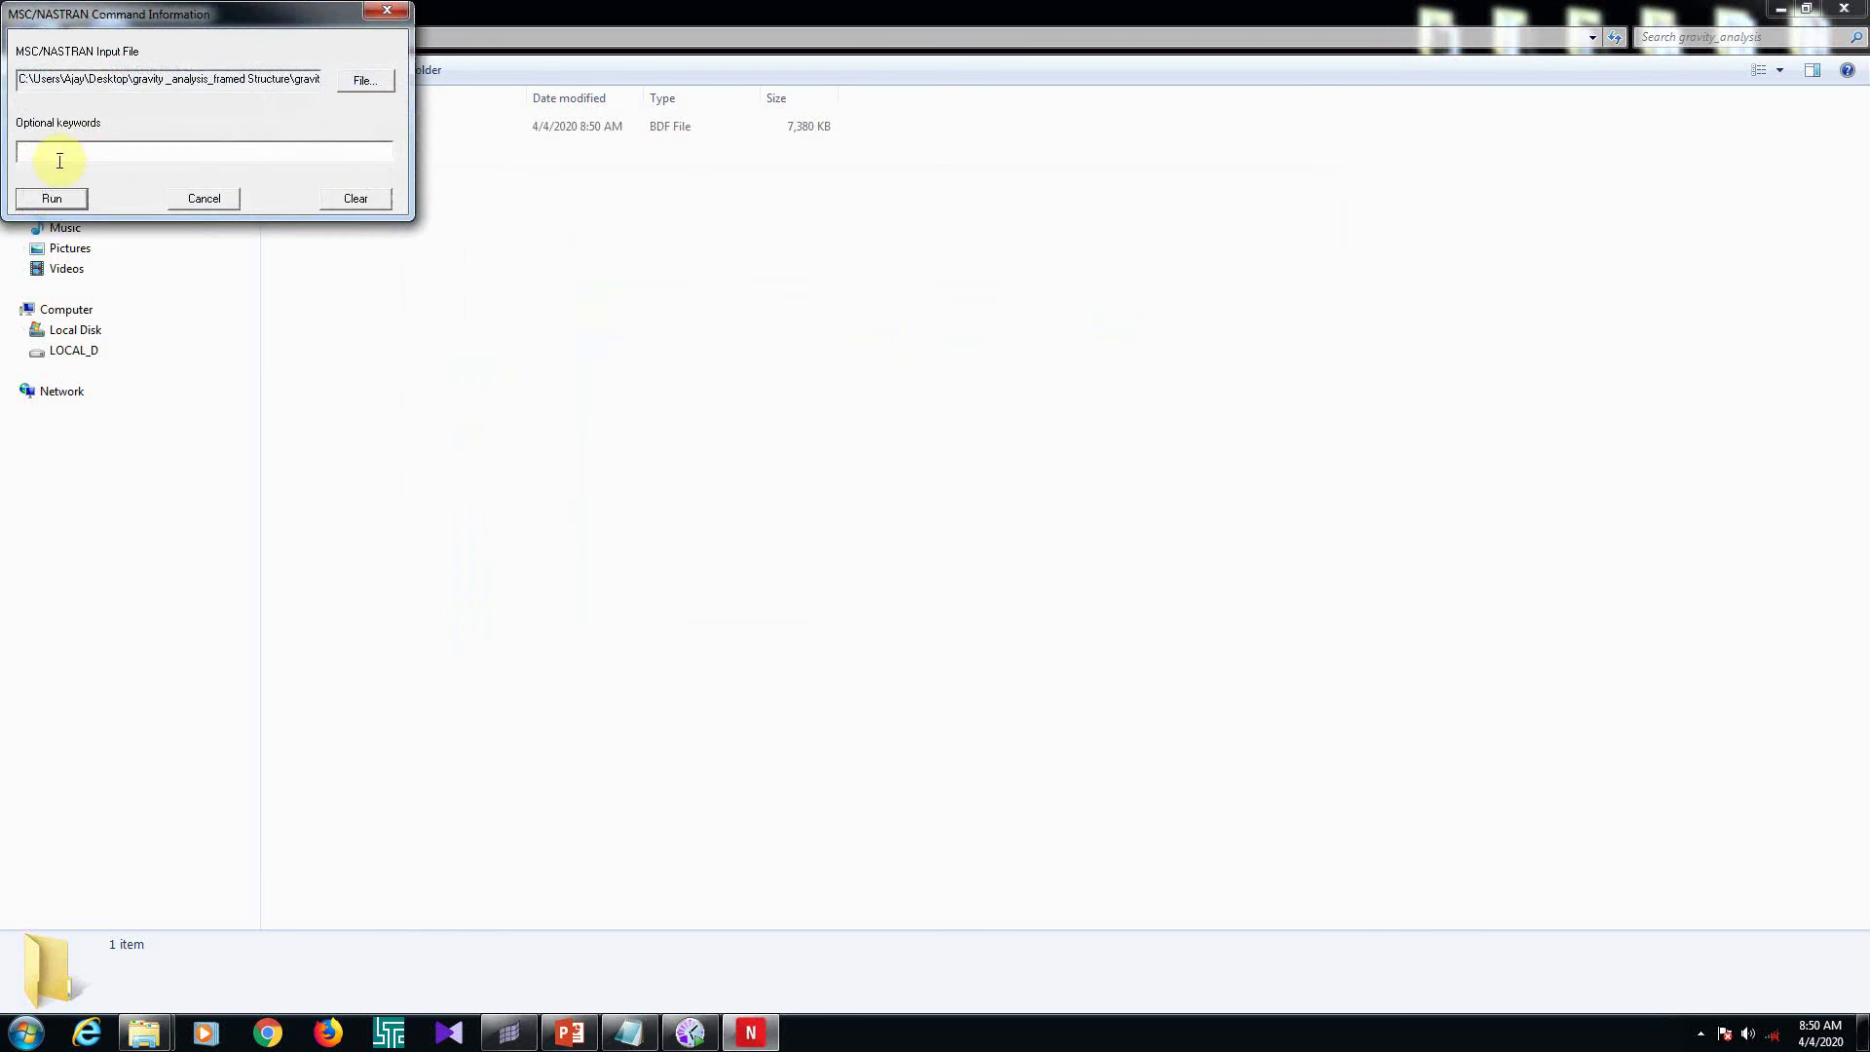
left_click(60, 203)
Refresh the gravity_analysis folder repeatedly to monitor the progress of the Nastran run through its output files
right_click(932, 409)
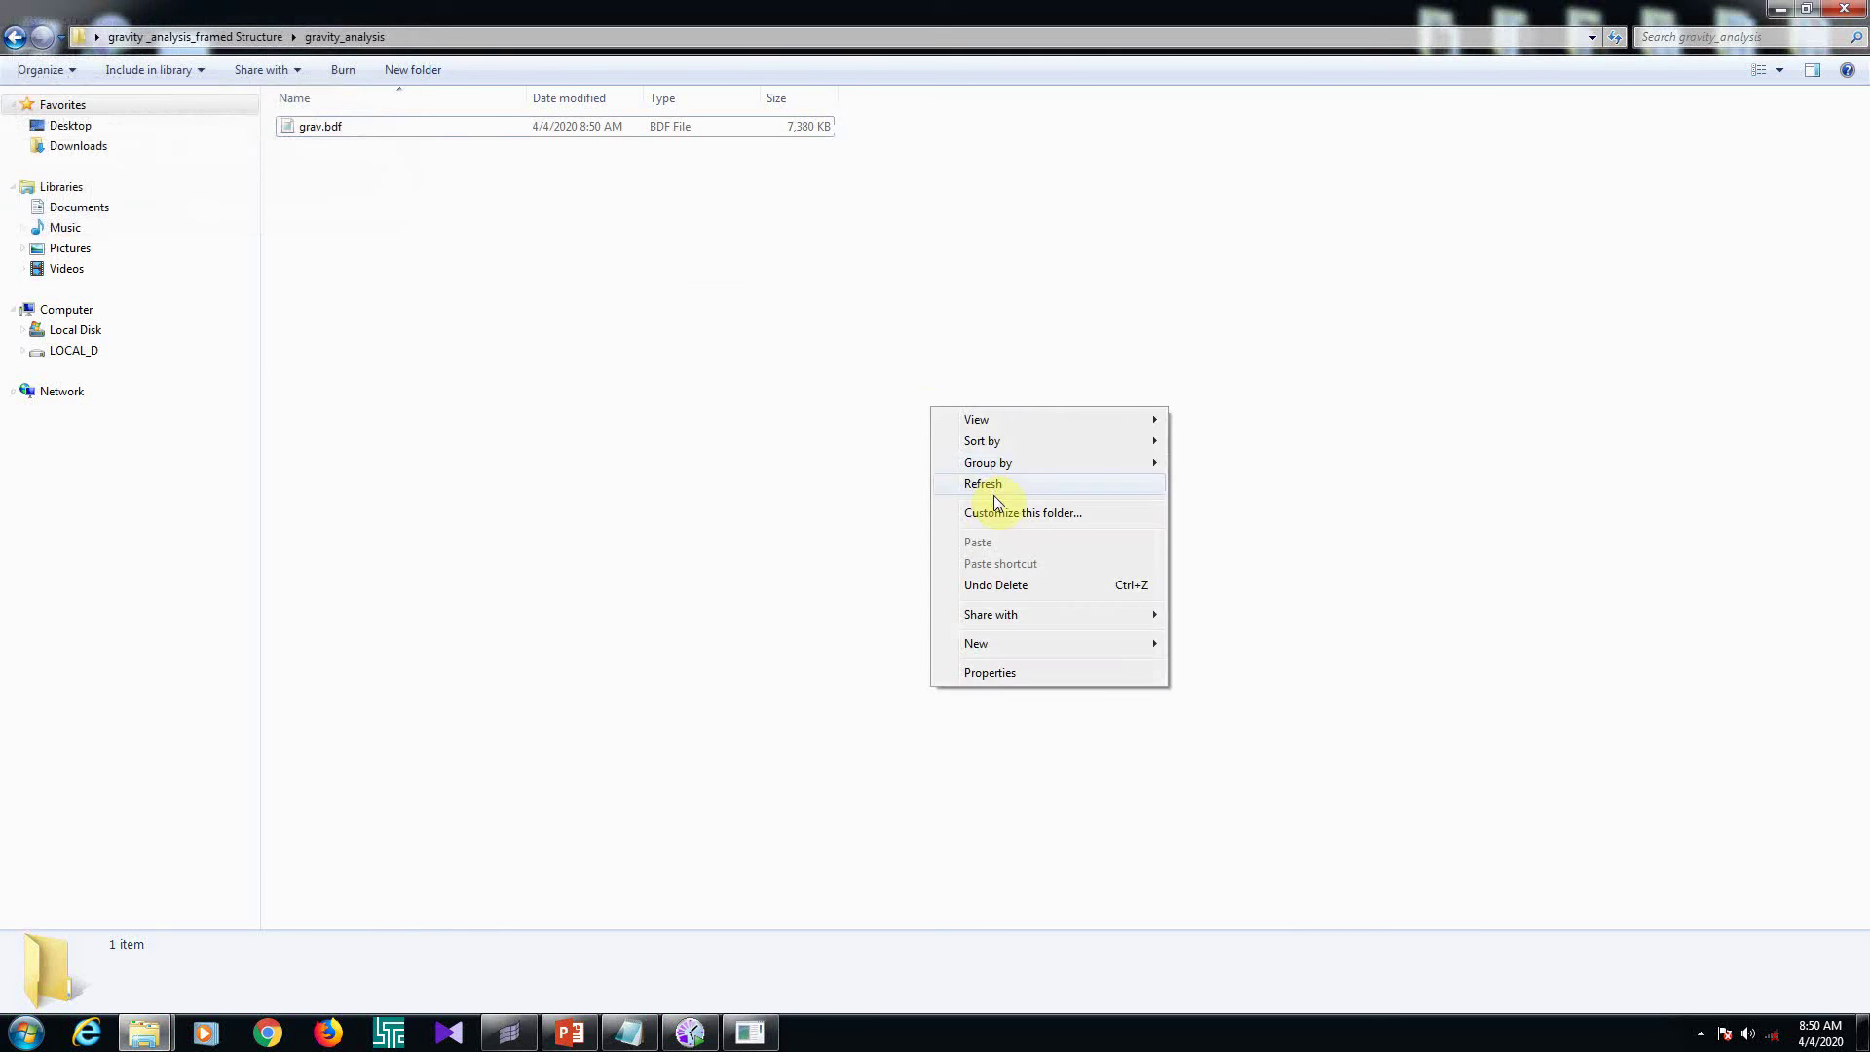
left_click(993, 493)
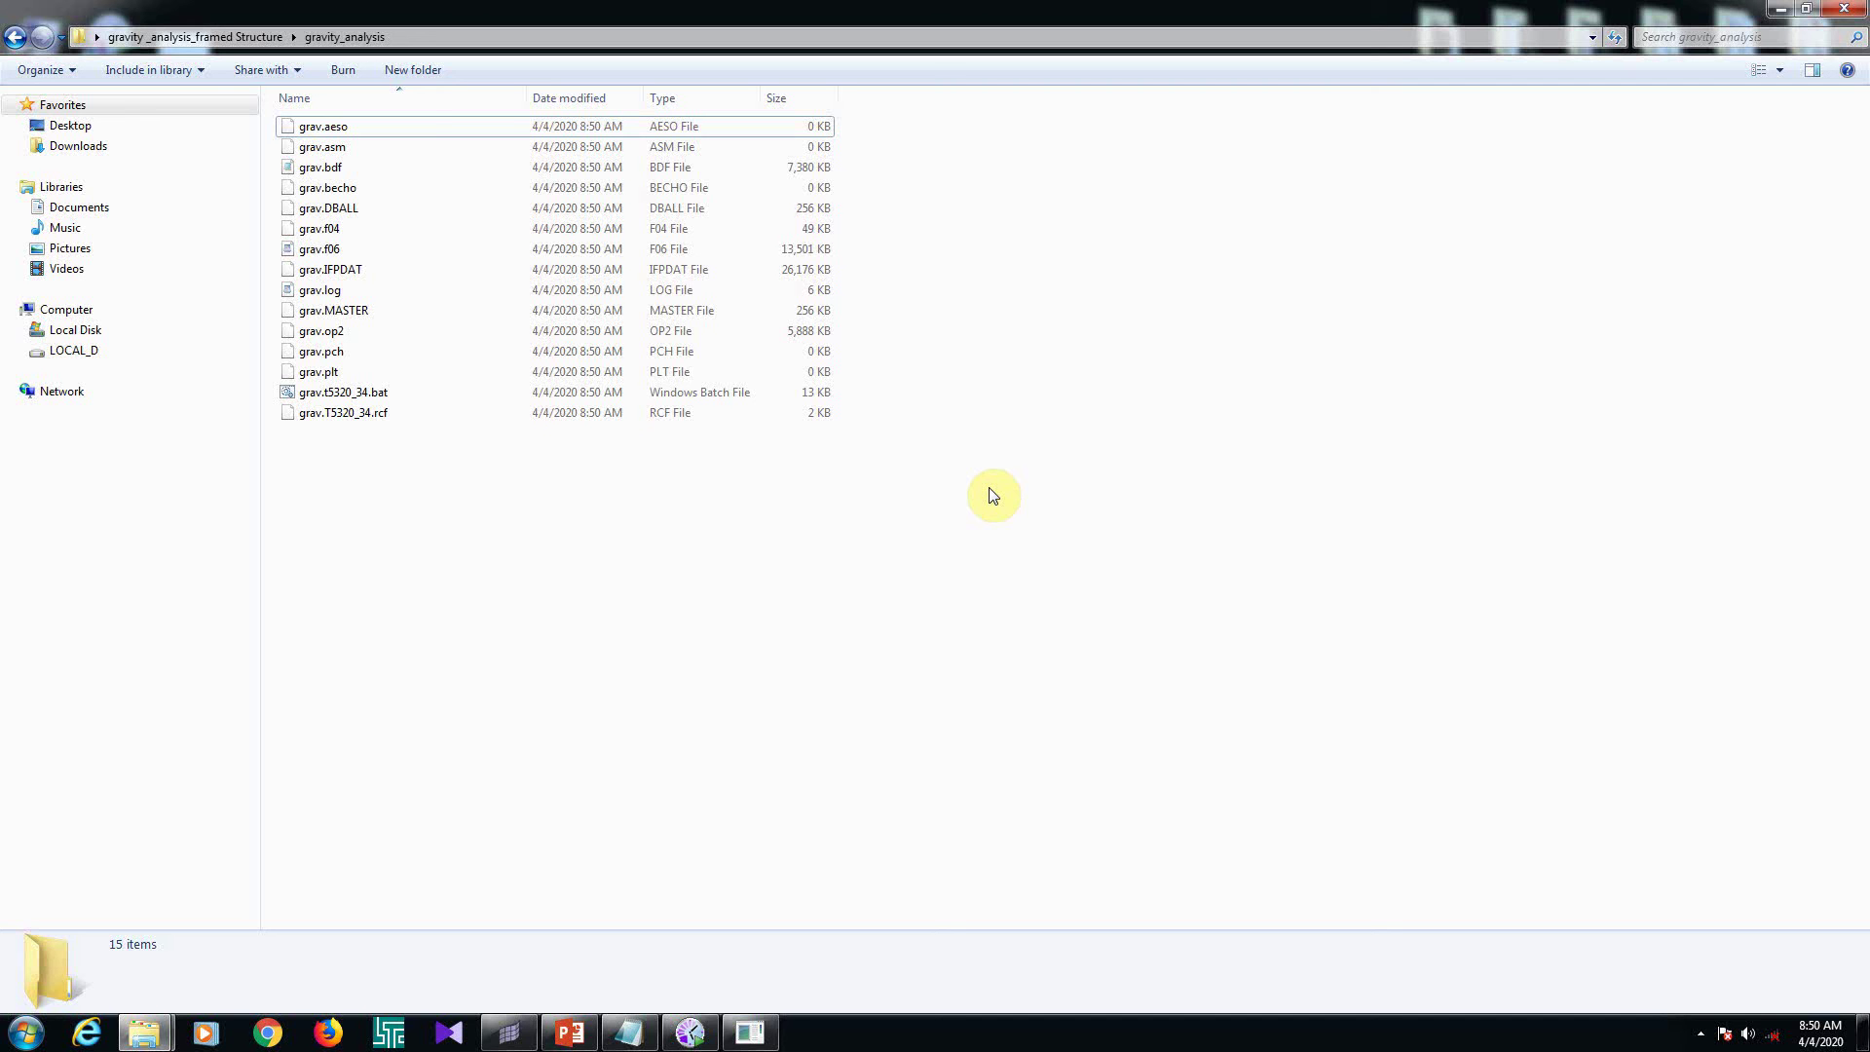
right_click(1062, 489)
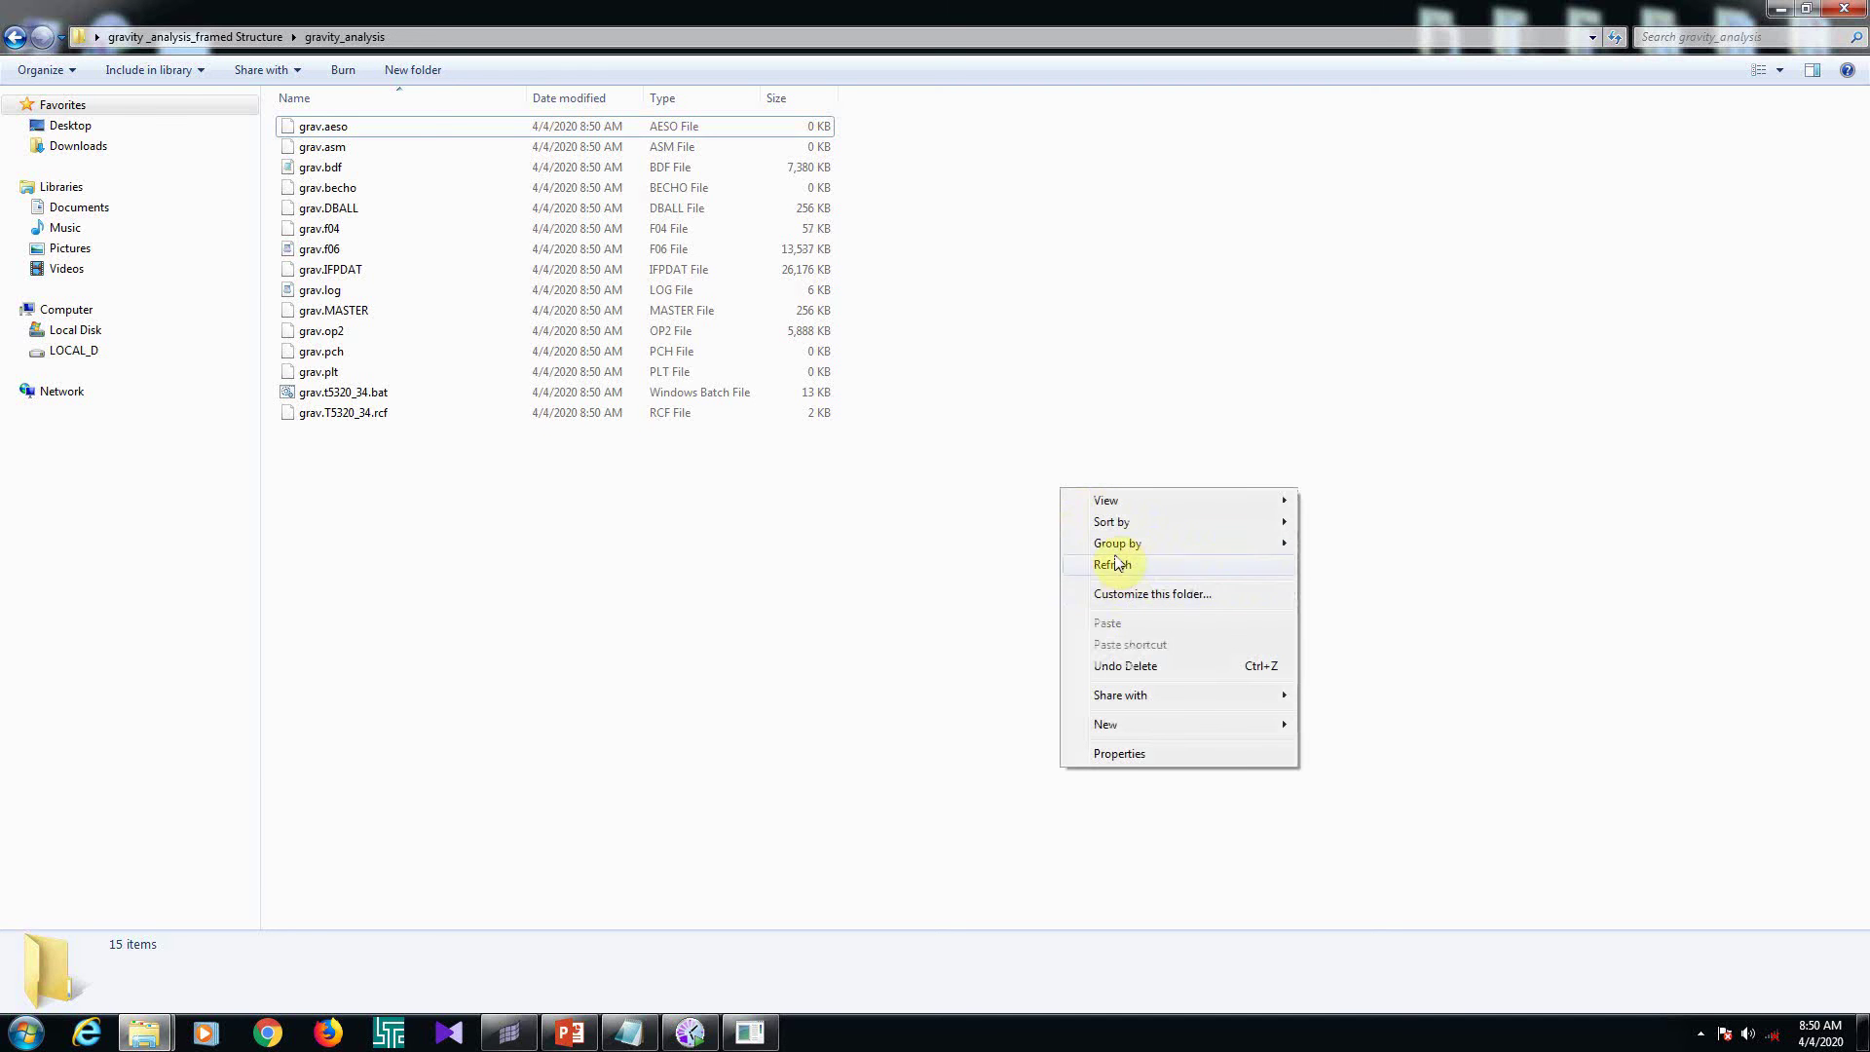
left_click(1124, 567)
right_click(1107, 519)
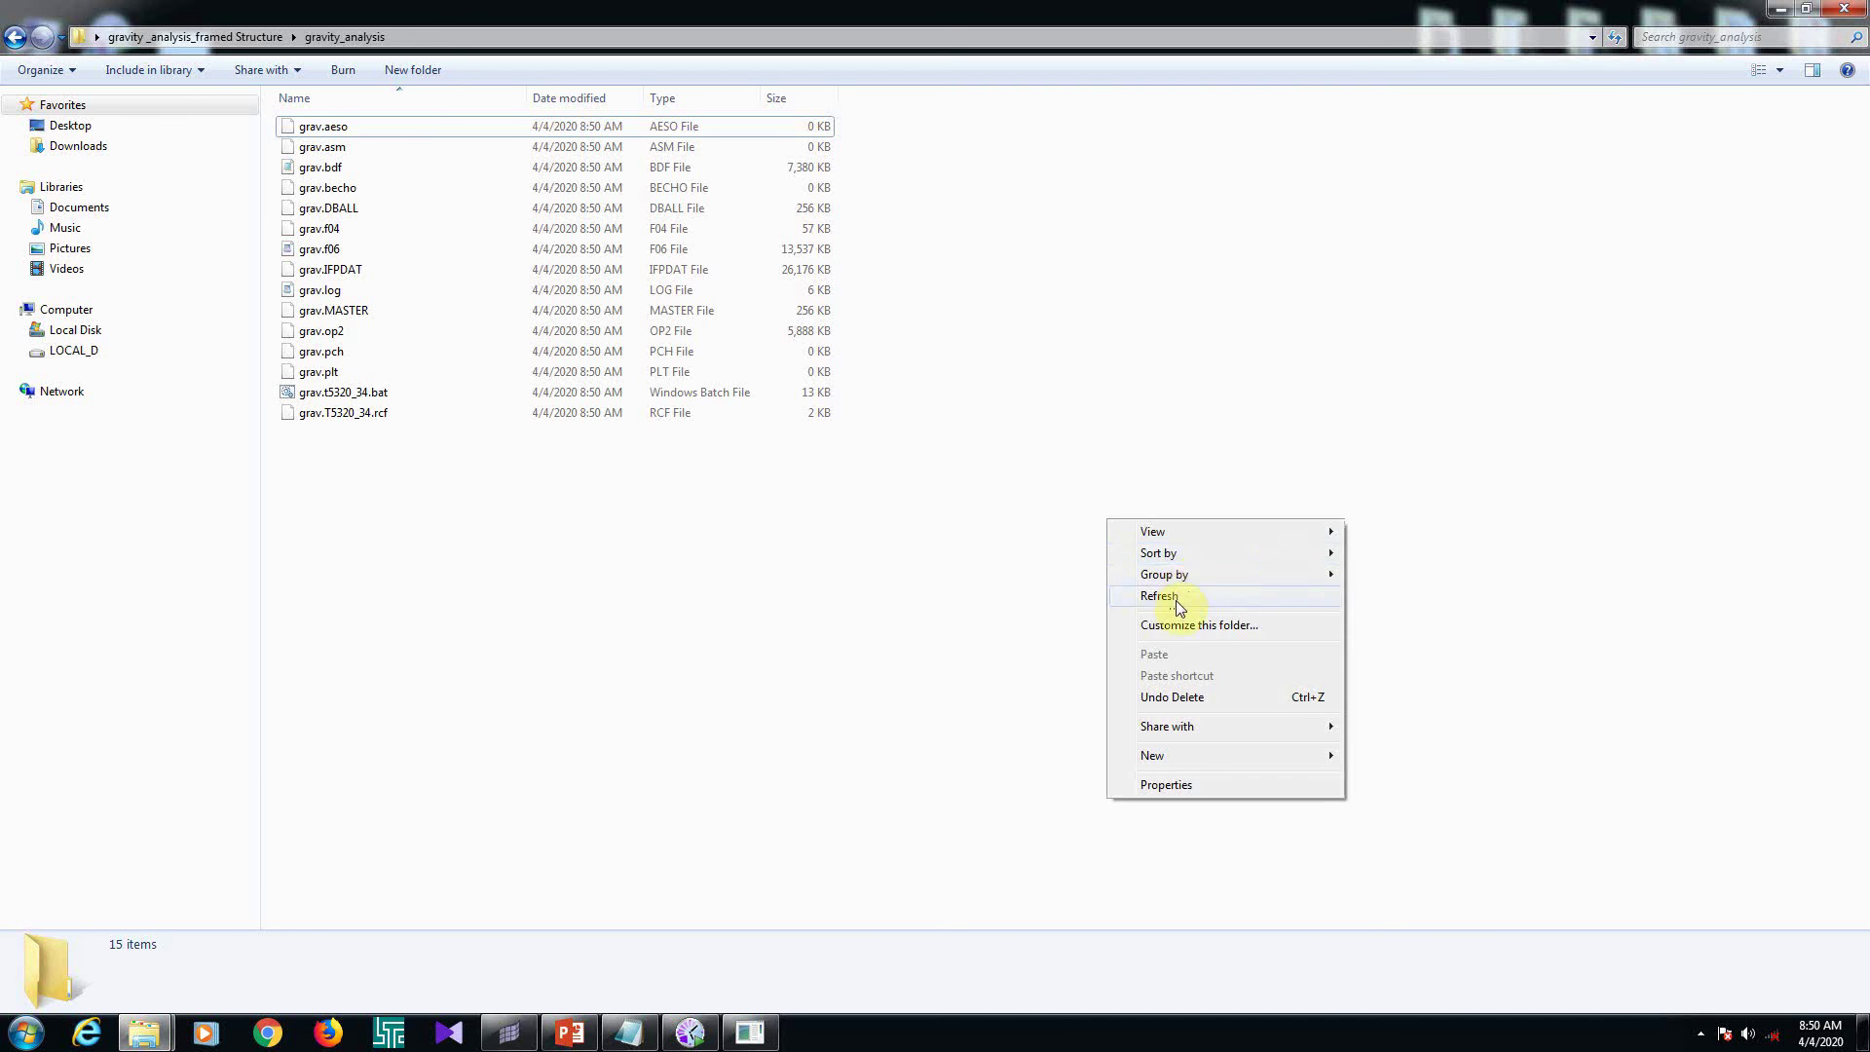
left_click(1177, 594)
right_click(1194, 574)
left_click(1237, 644)
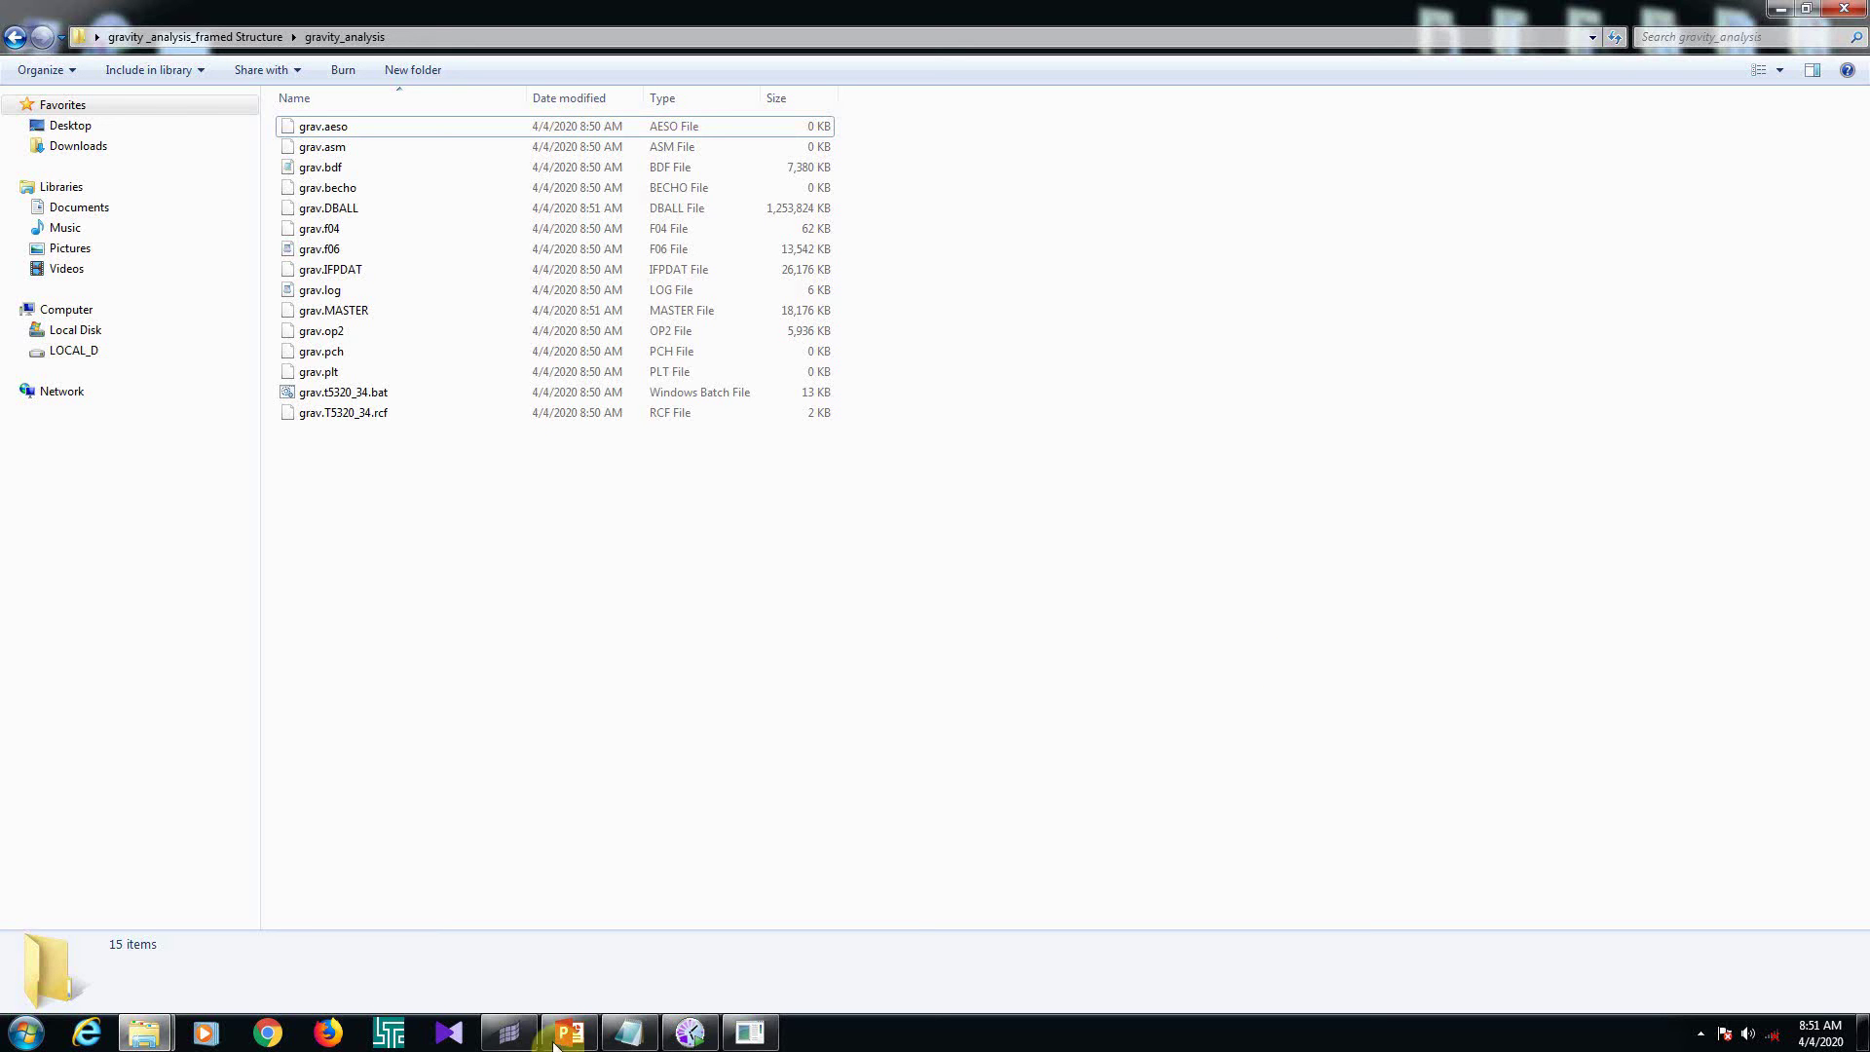
Switch to HyperMesh and launch HyperView from it for post-processing the new results
left_click(509, 1033)
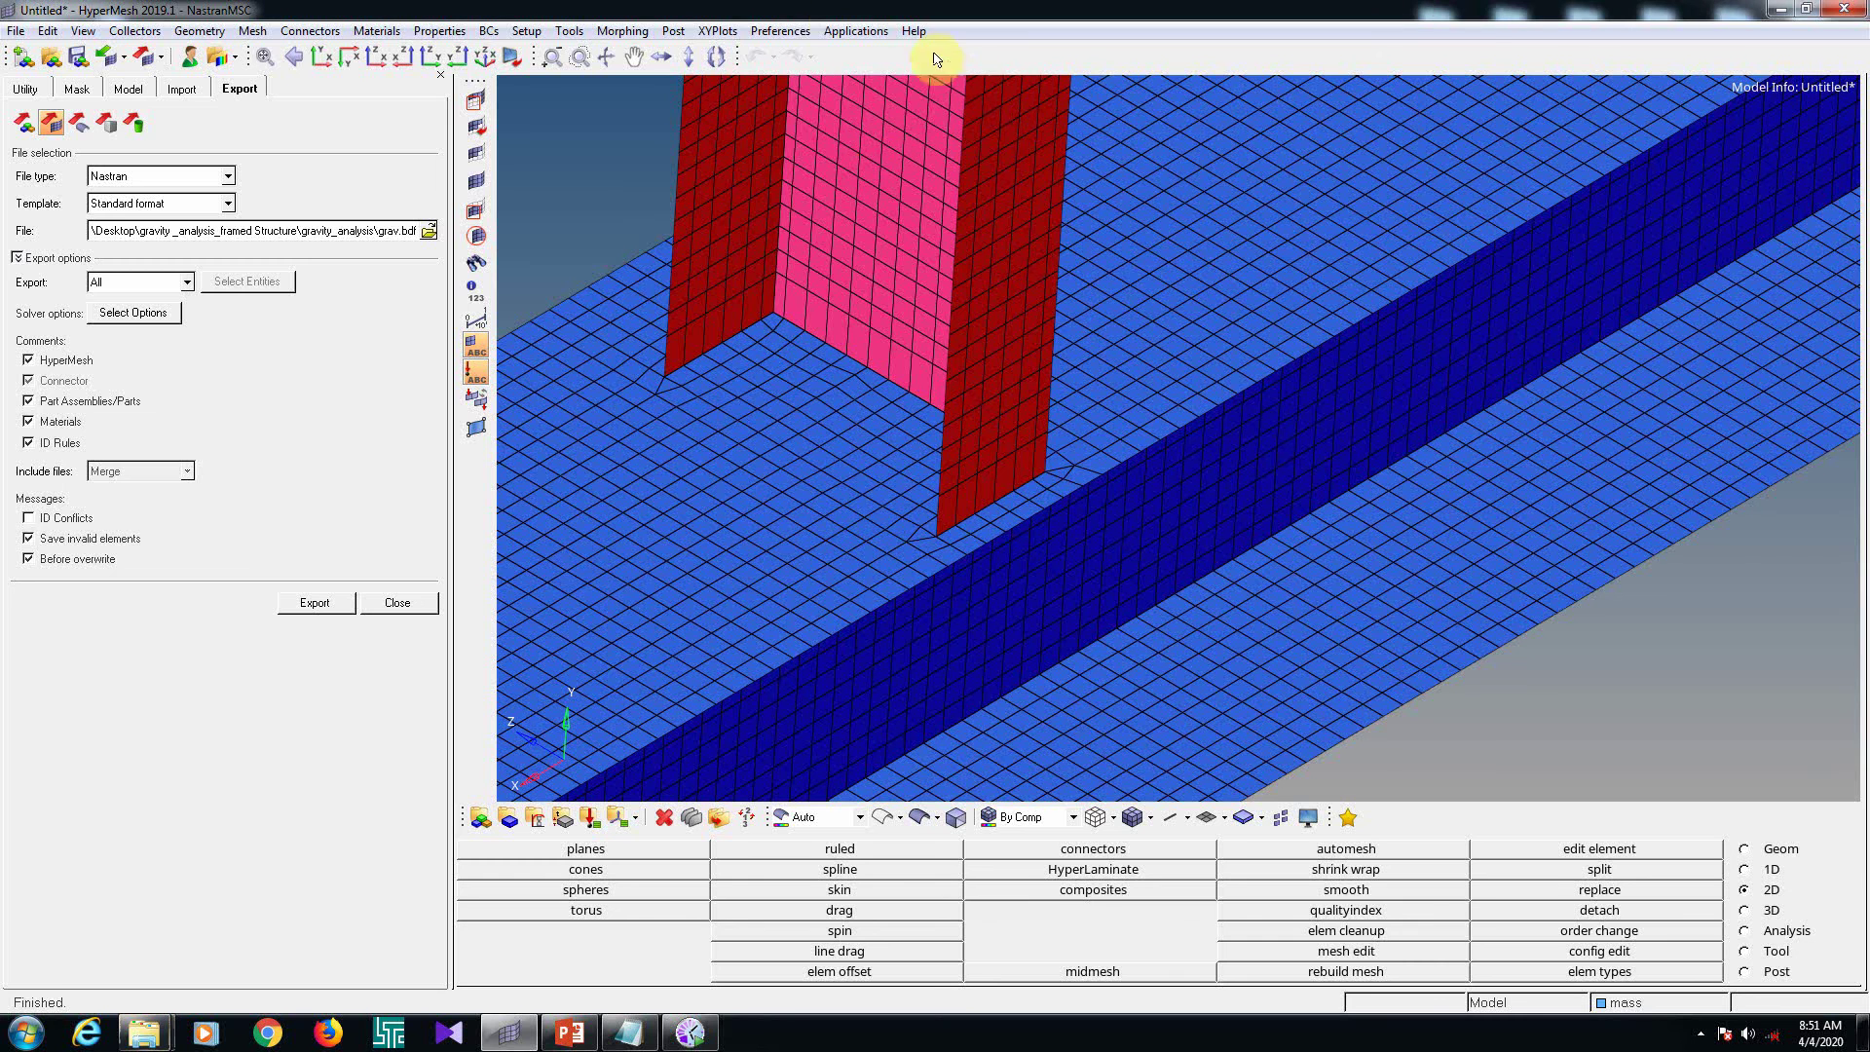
left_click(852, 30)
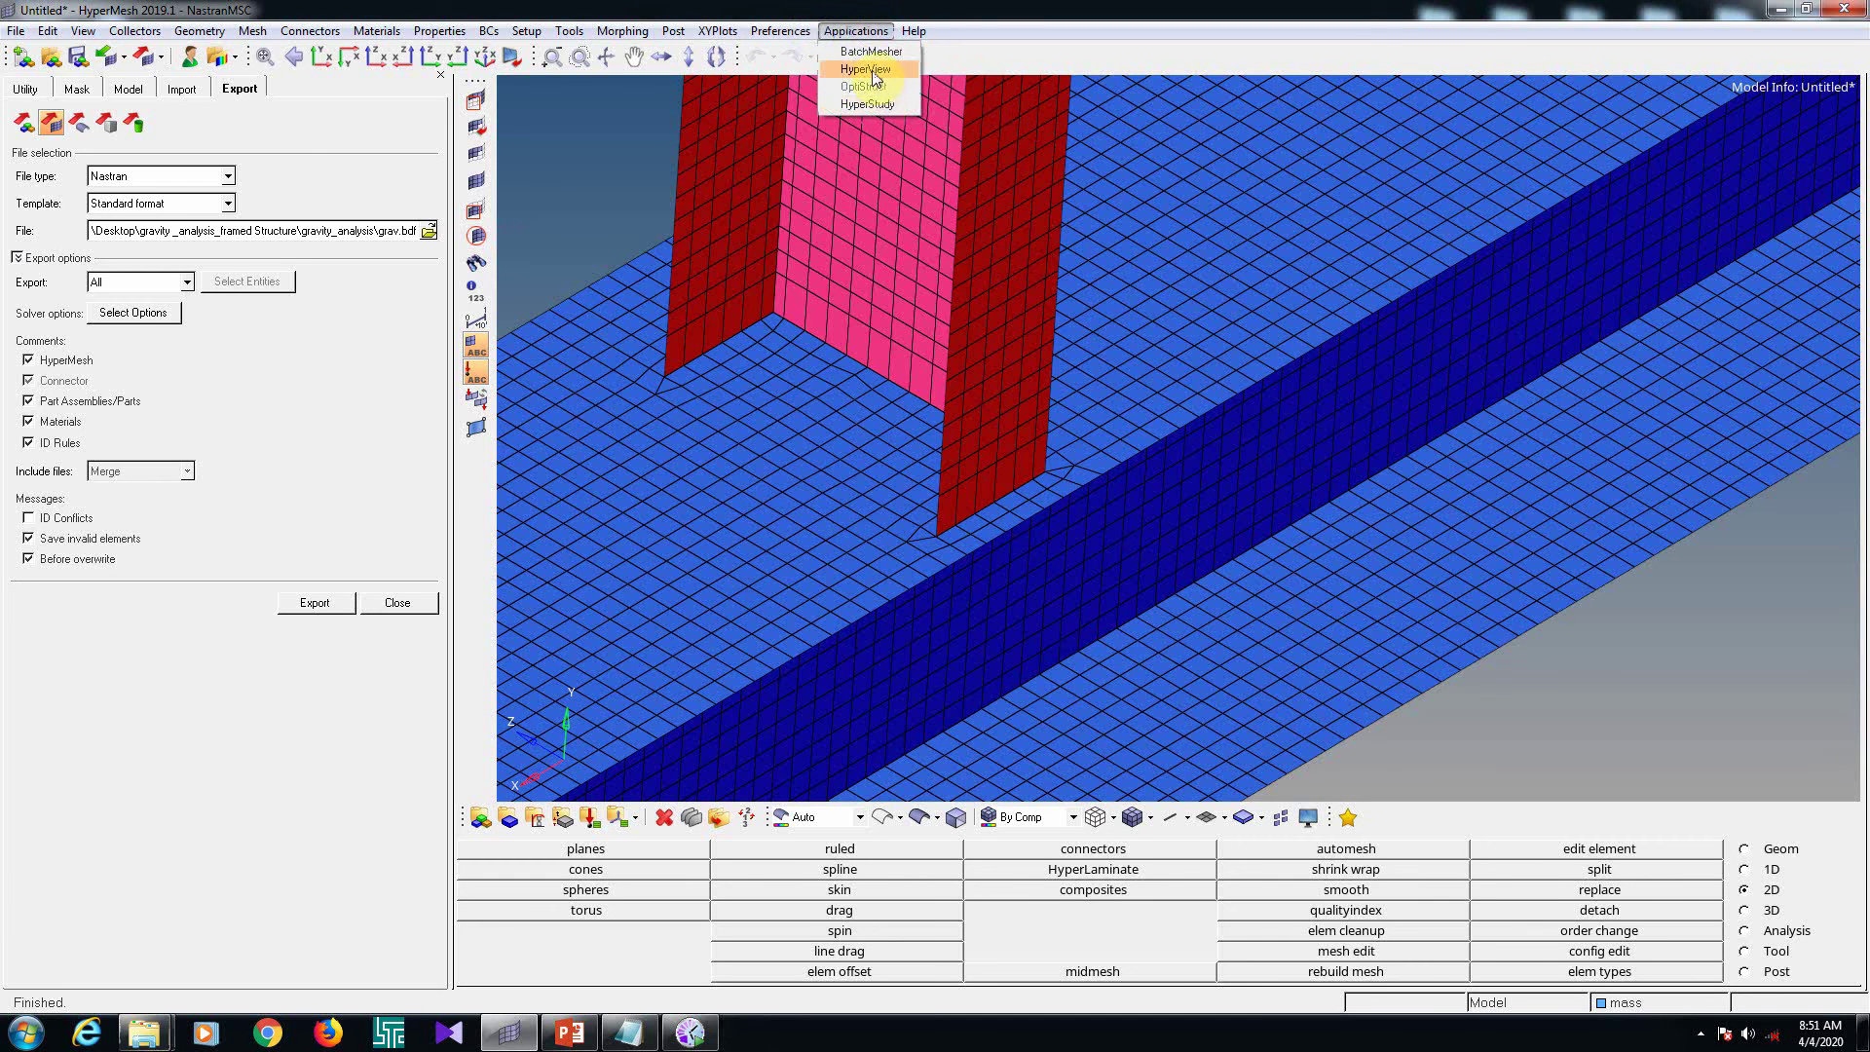
left_click(874, 73)
Switch to Windows Explorer, refresh the gravity_analysis folder and open grav.f06 in Notepad++
left_click(1779, 9)
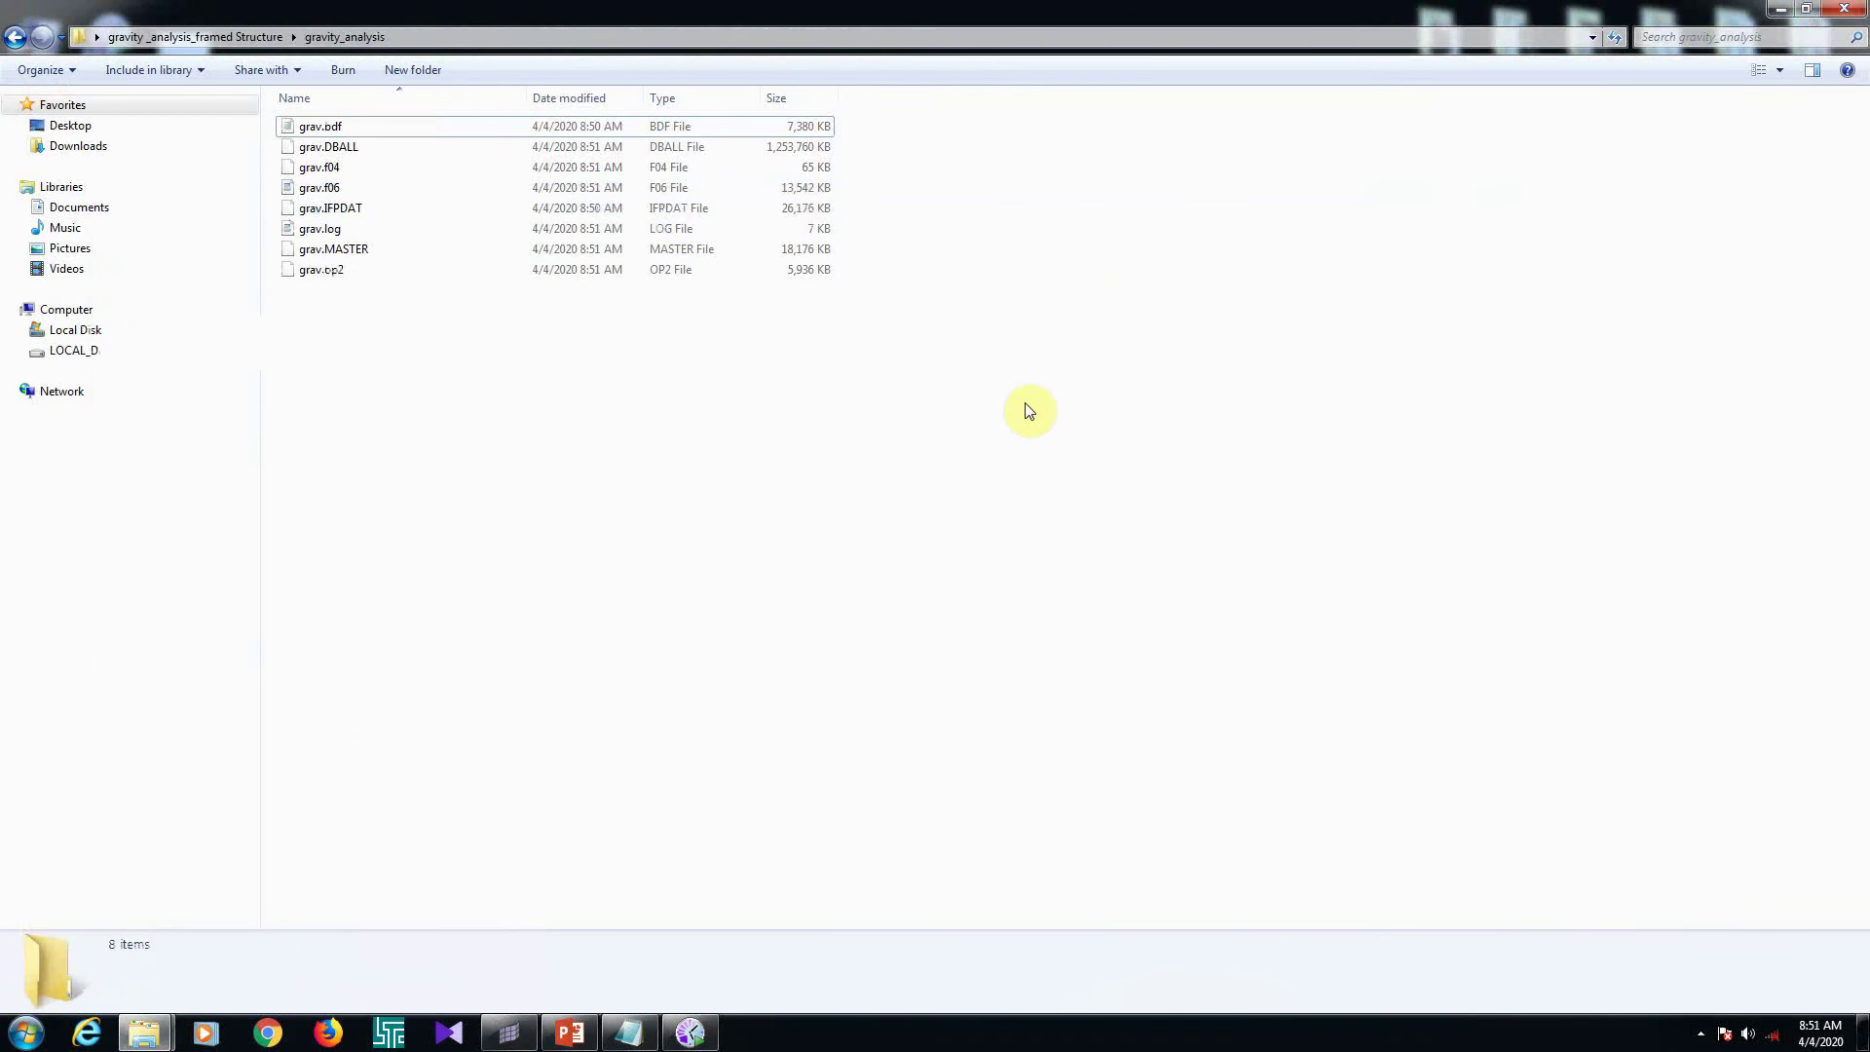
right_click(1025, 403)
left_click(1088, 478)
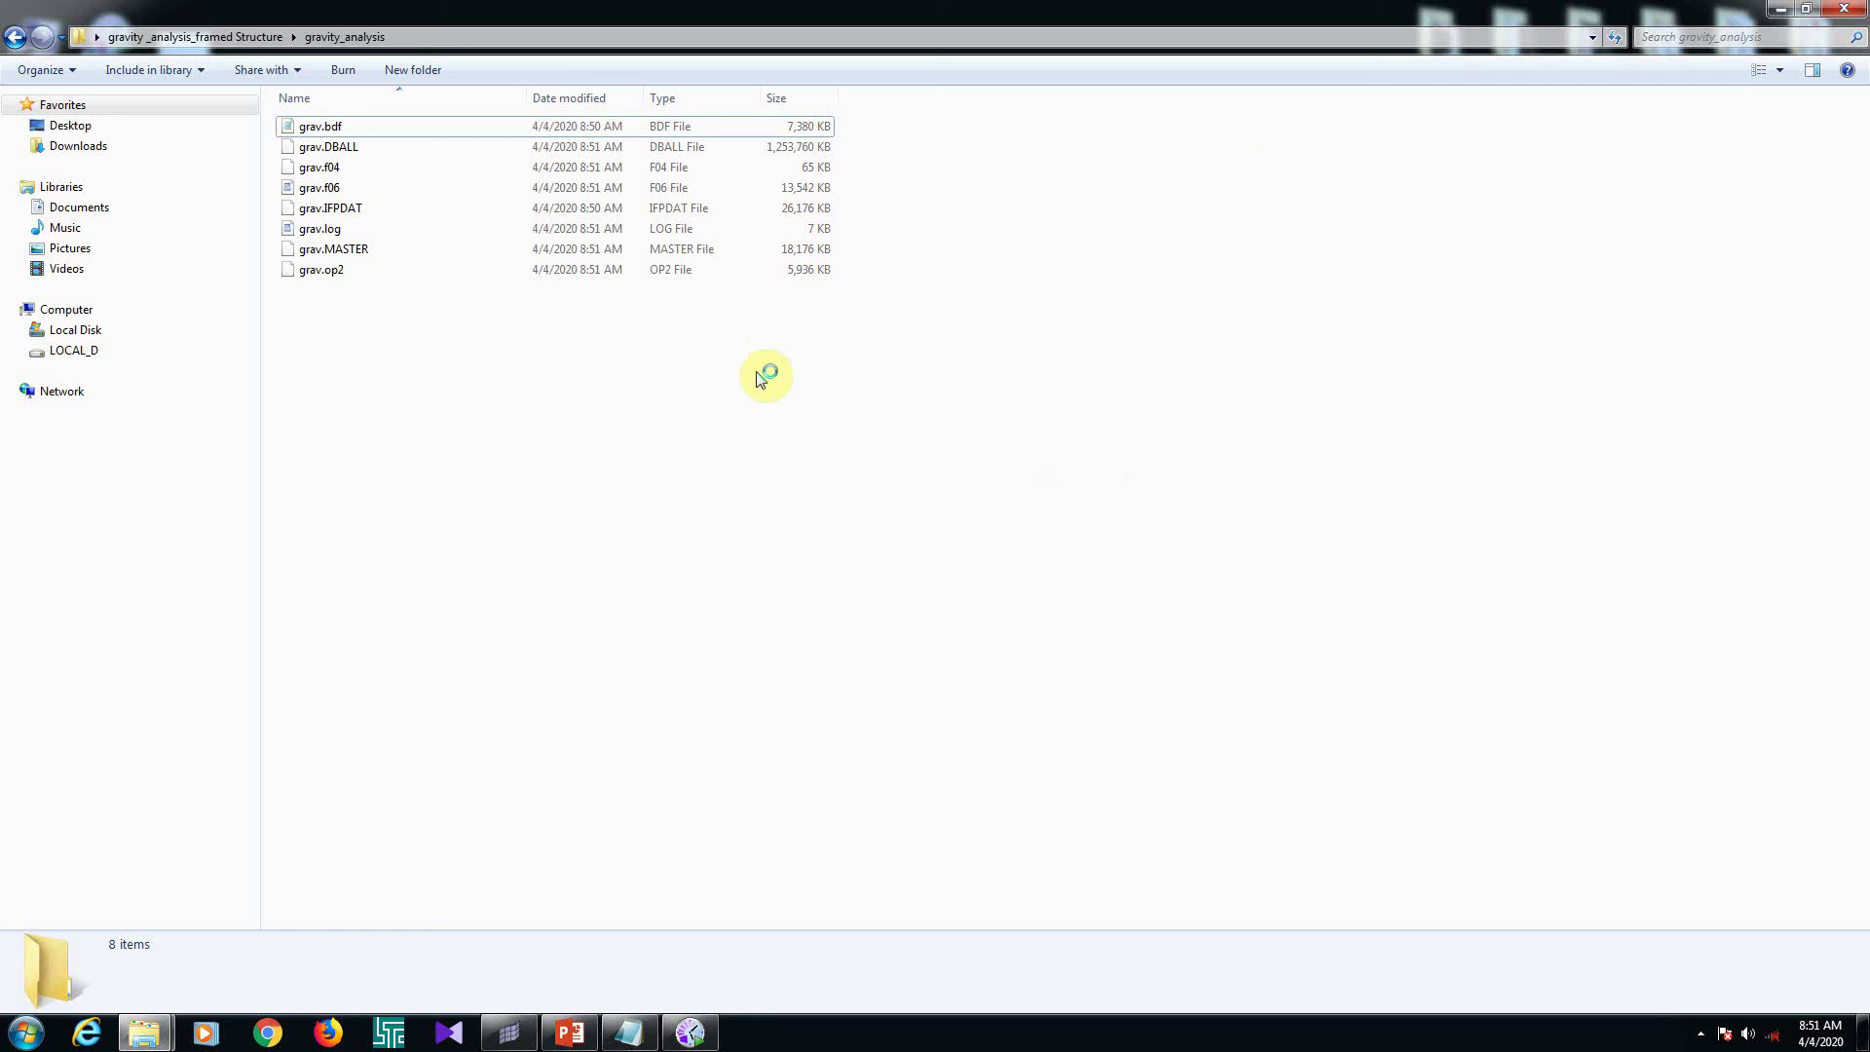
left_click(615, 195)
right_click(616, 195)
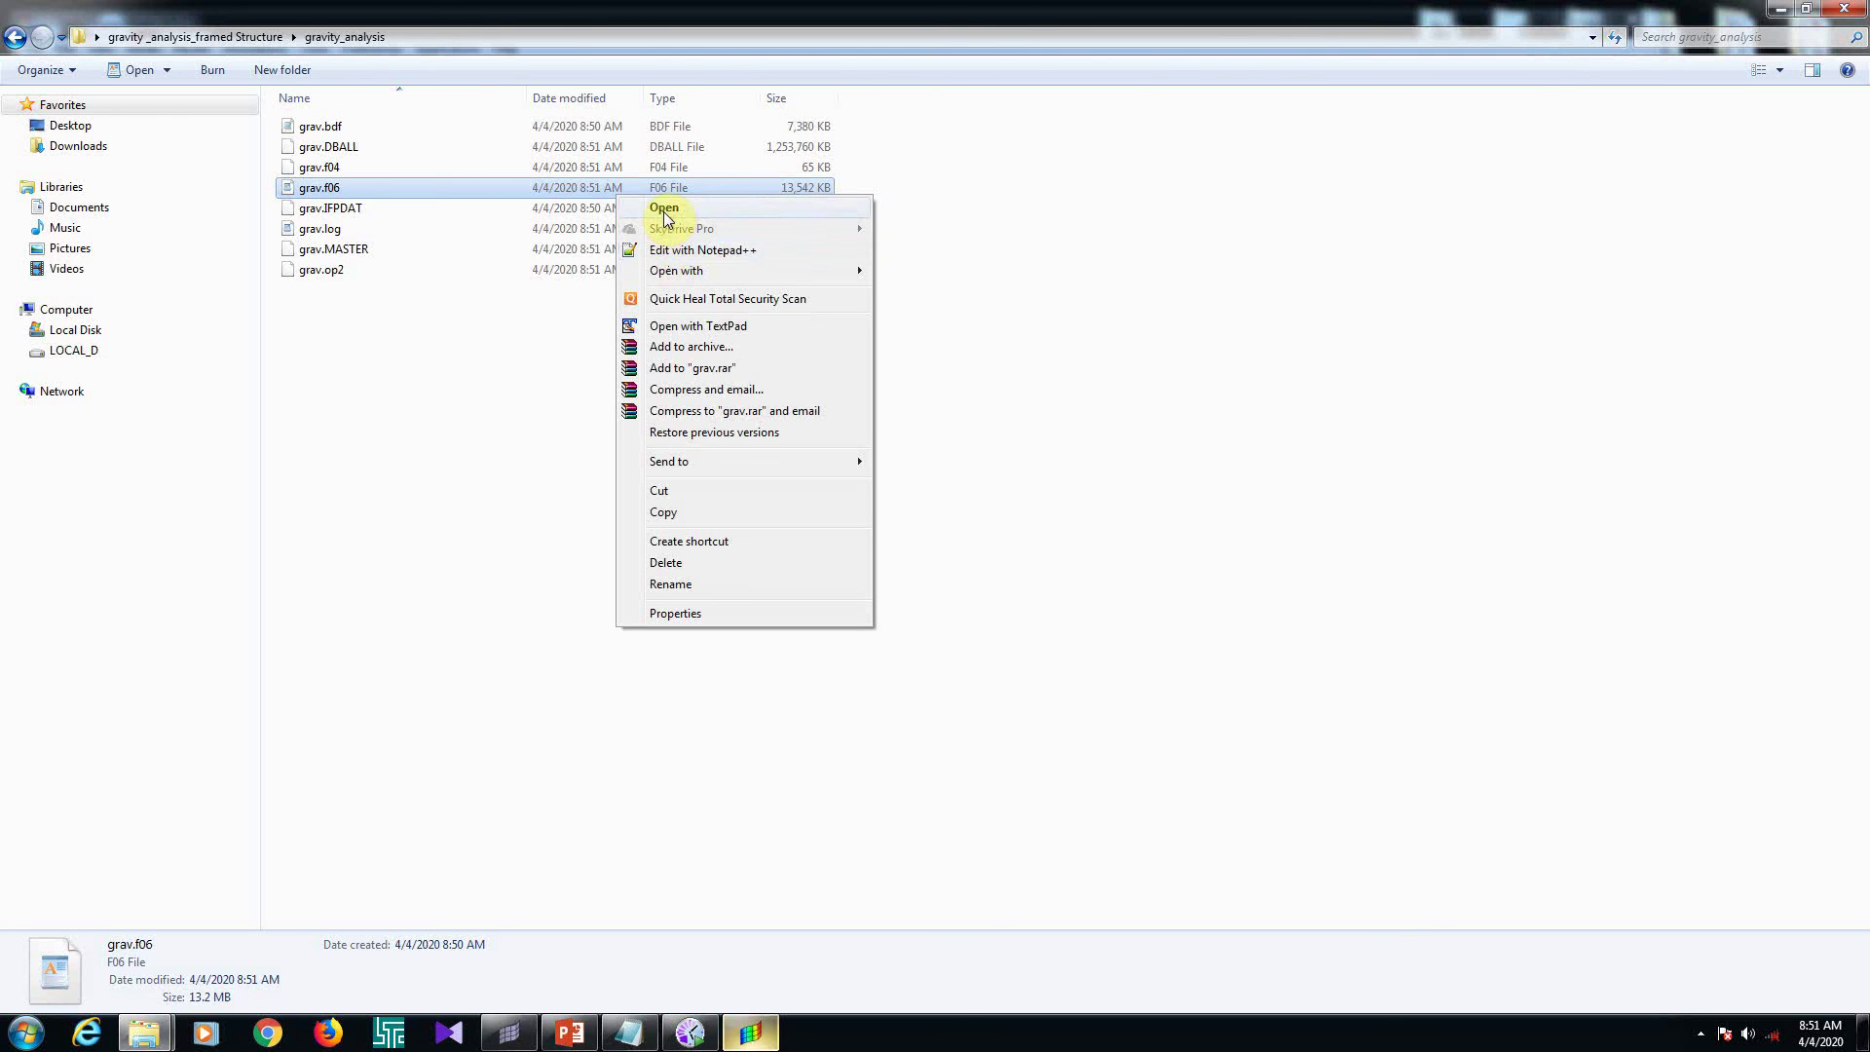
left_click(685, 252)
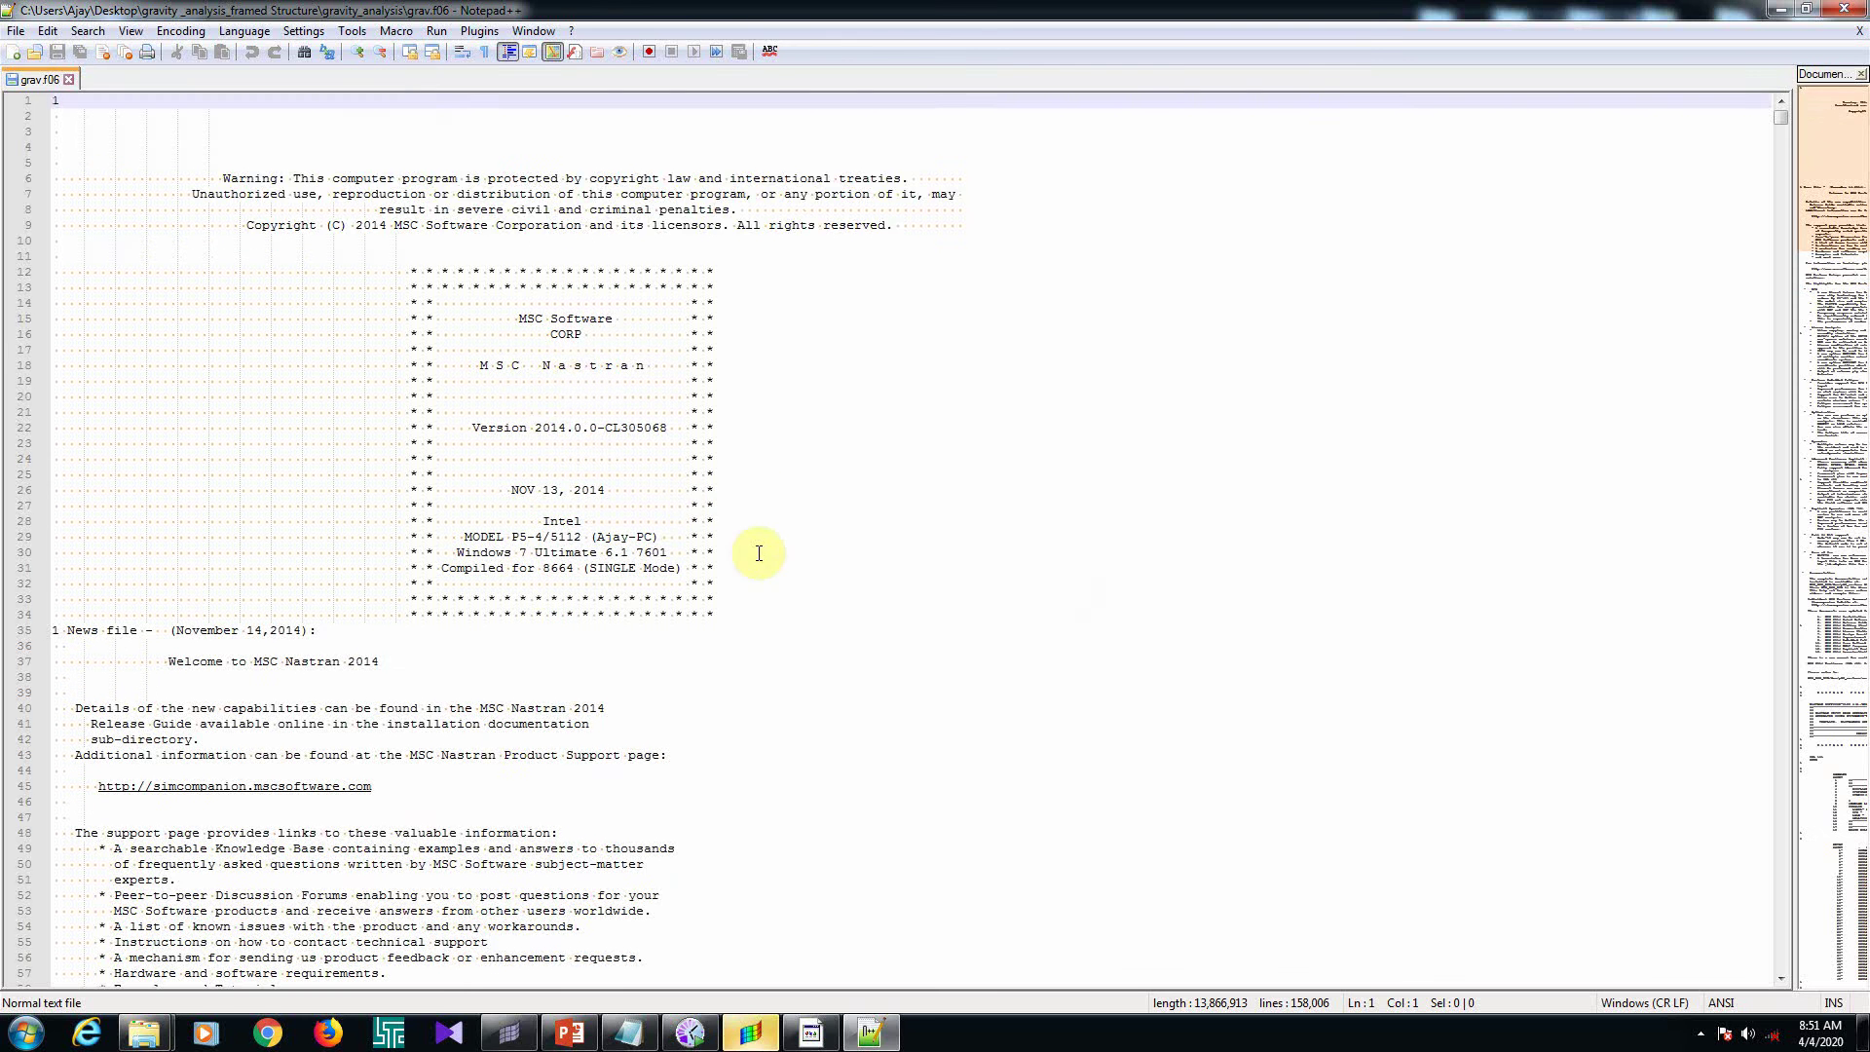
Search grav.f06 for "fatal" and read the message at the match
scroll(1591, 401, "down", 12)
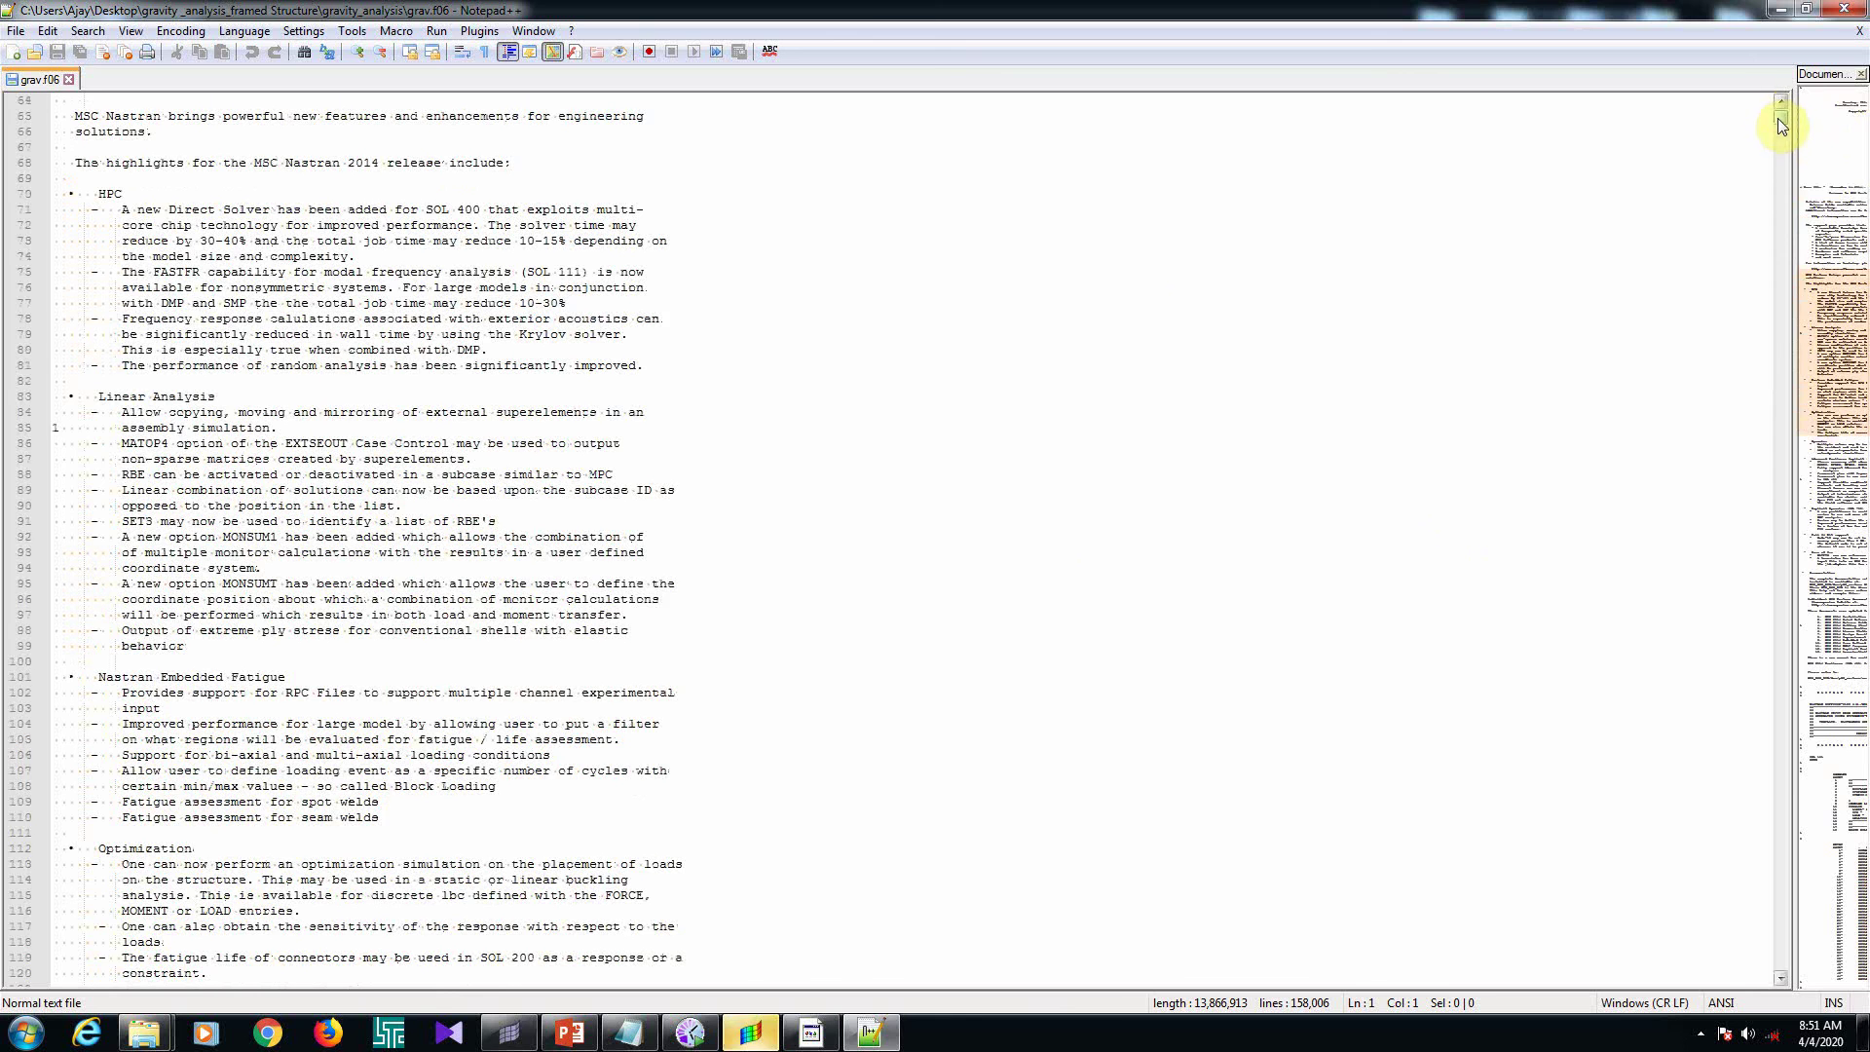
left_click_drag(1778, 119, 1784, 144)
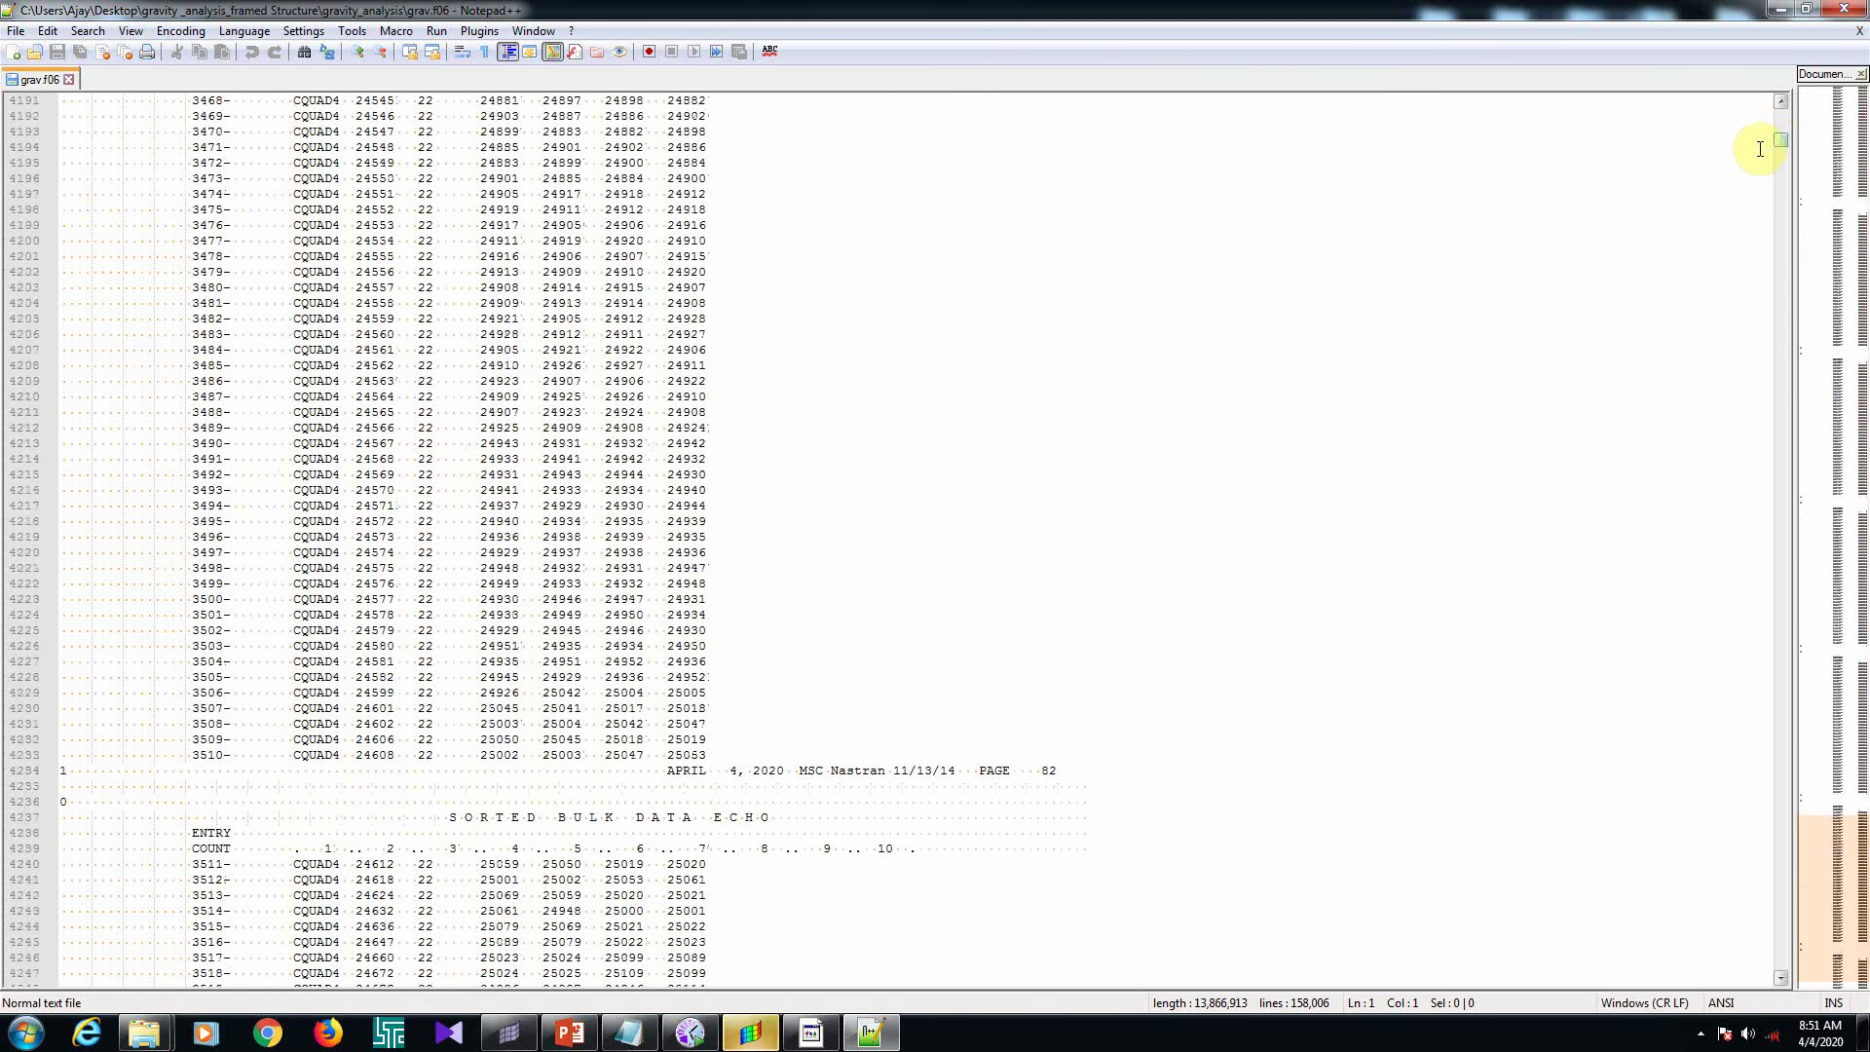
key("shift+Right")
key("ctrl+f")
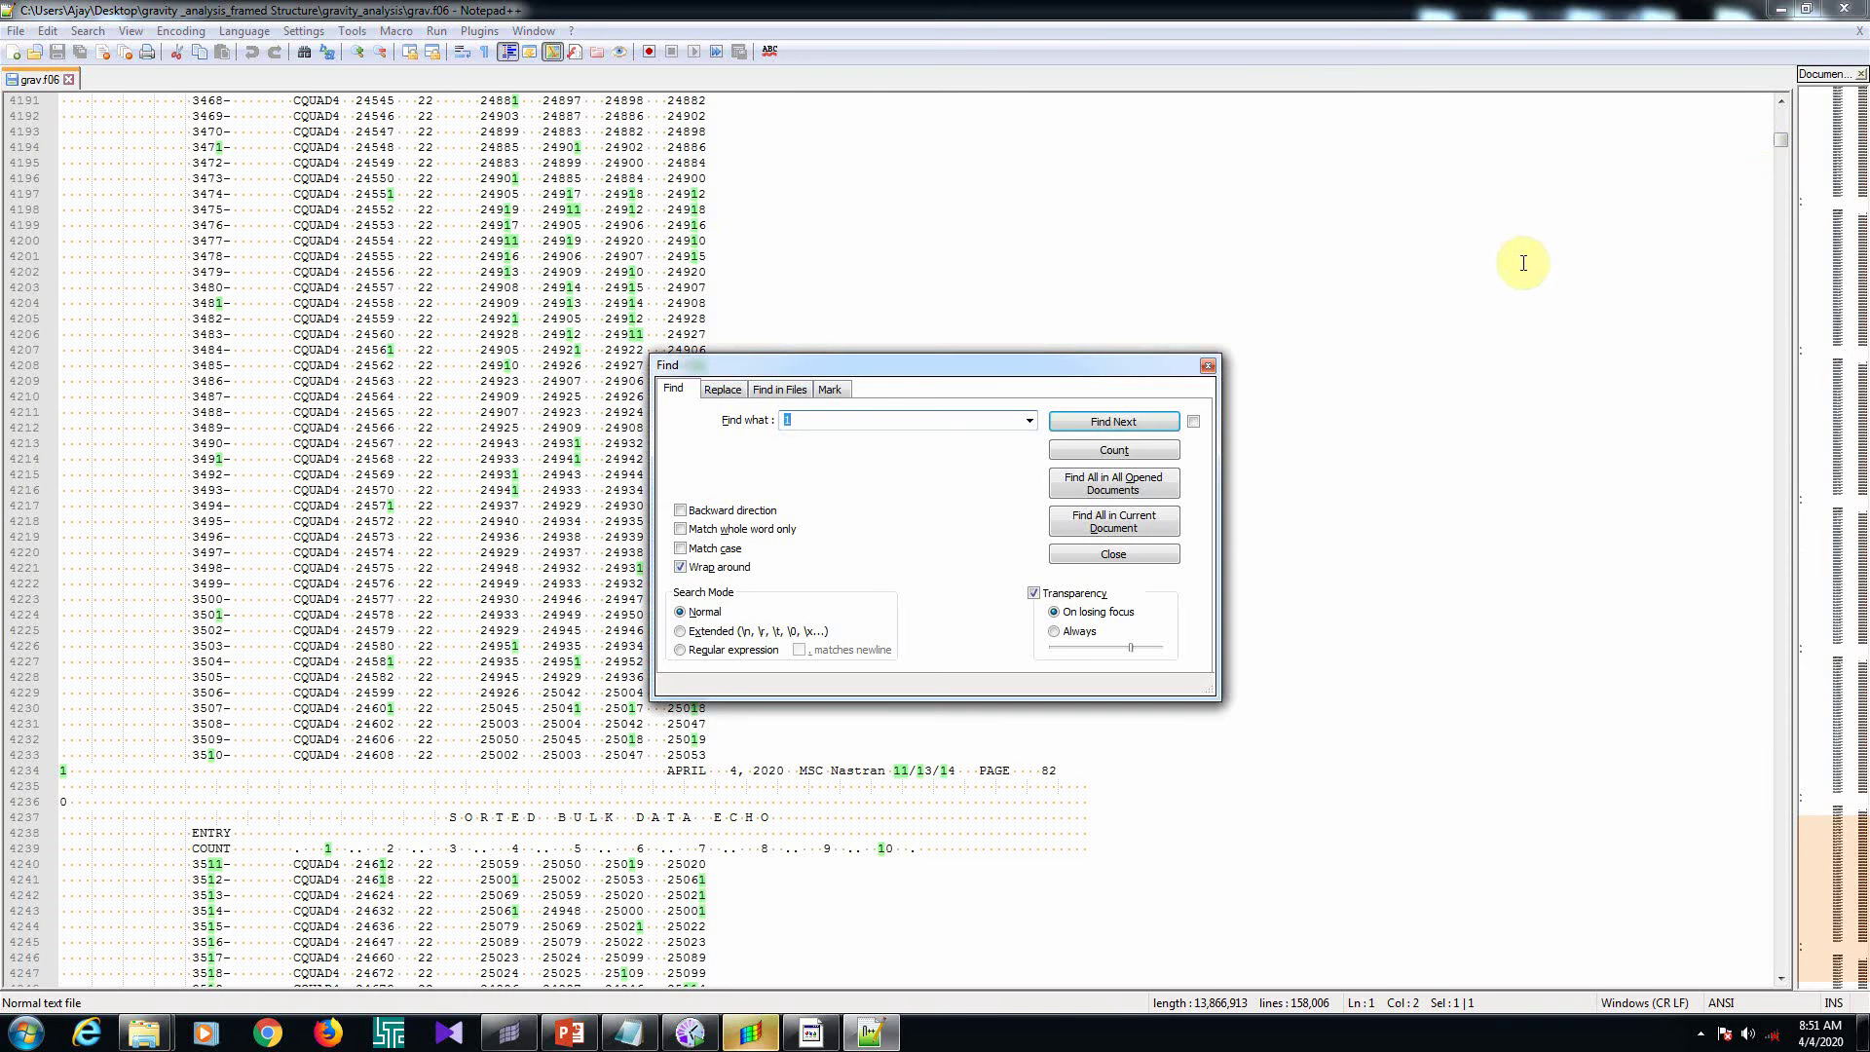
type("fatal")
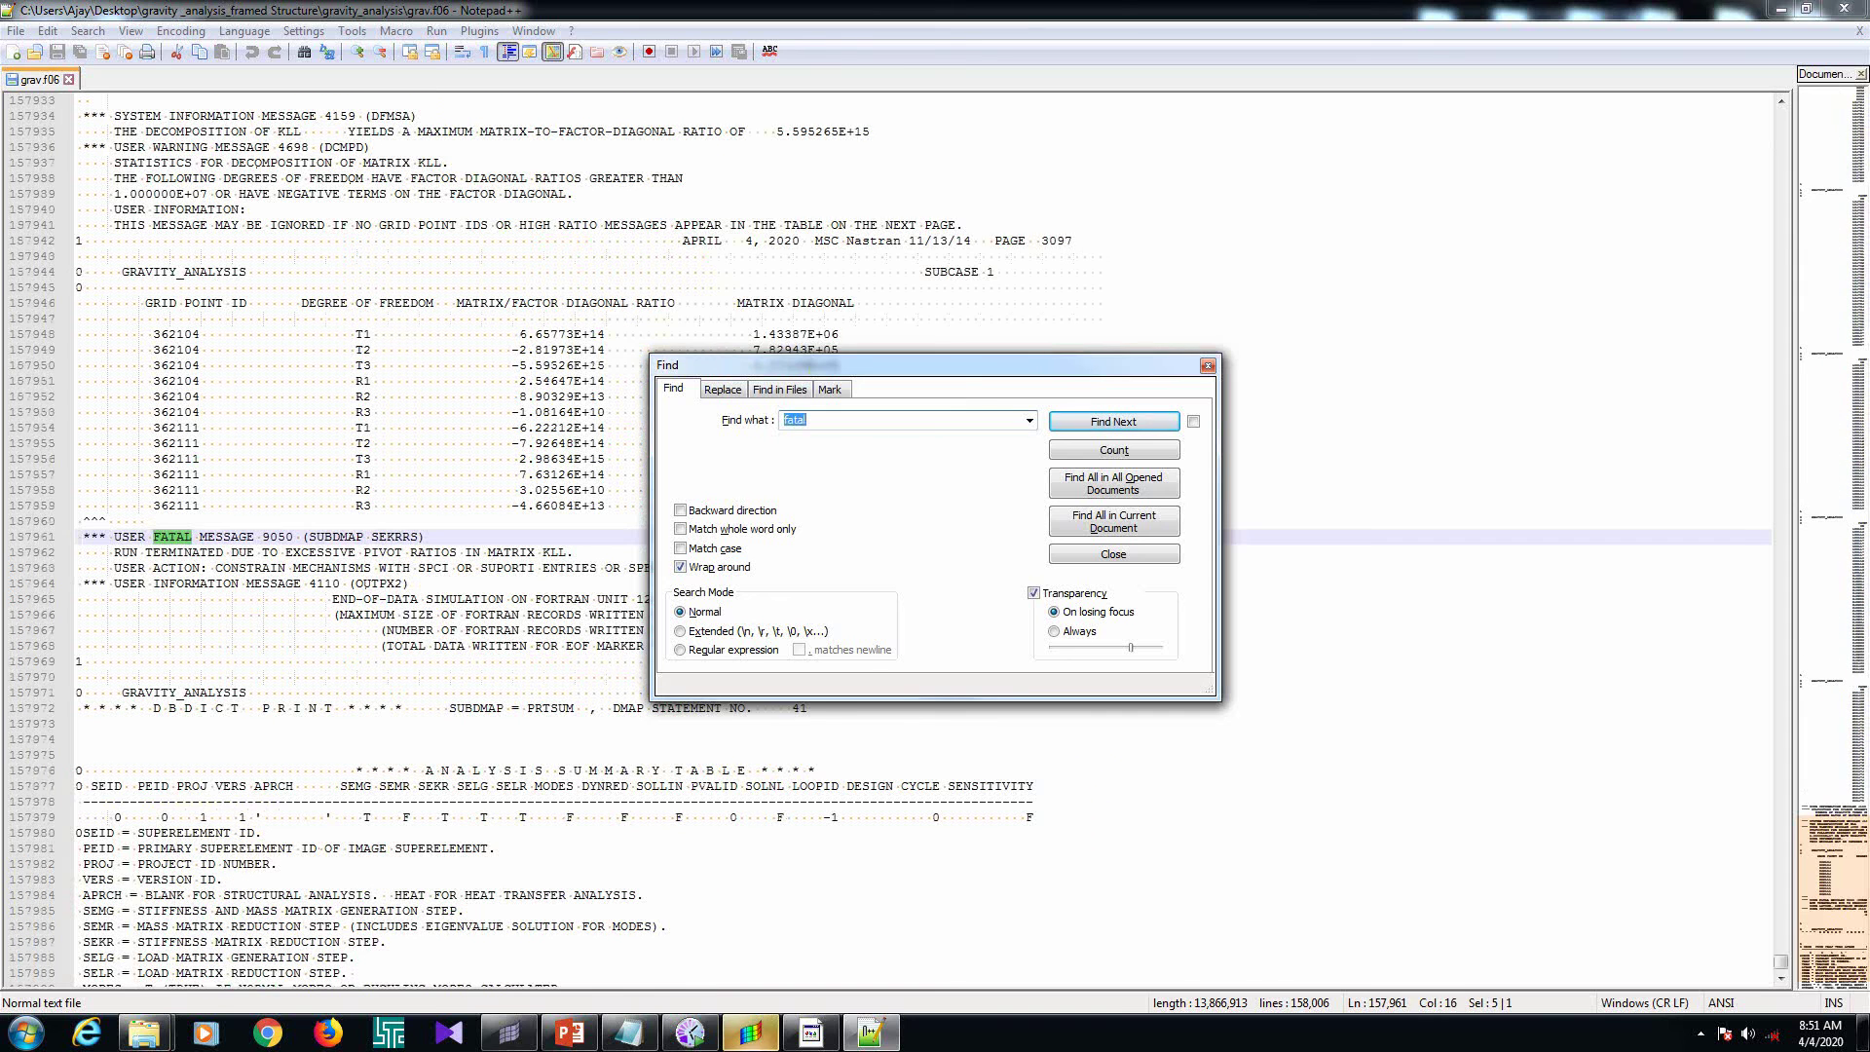
key("Return")
left_click_drag(937, 380, 1205, 156)
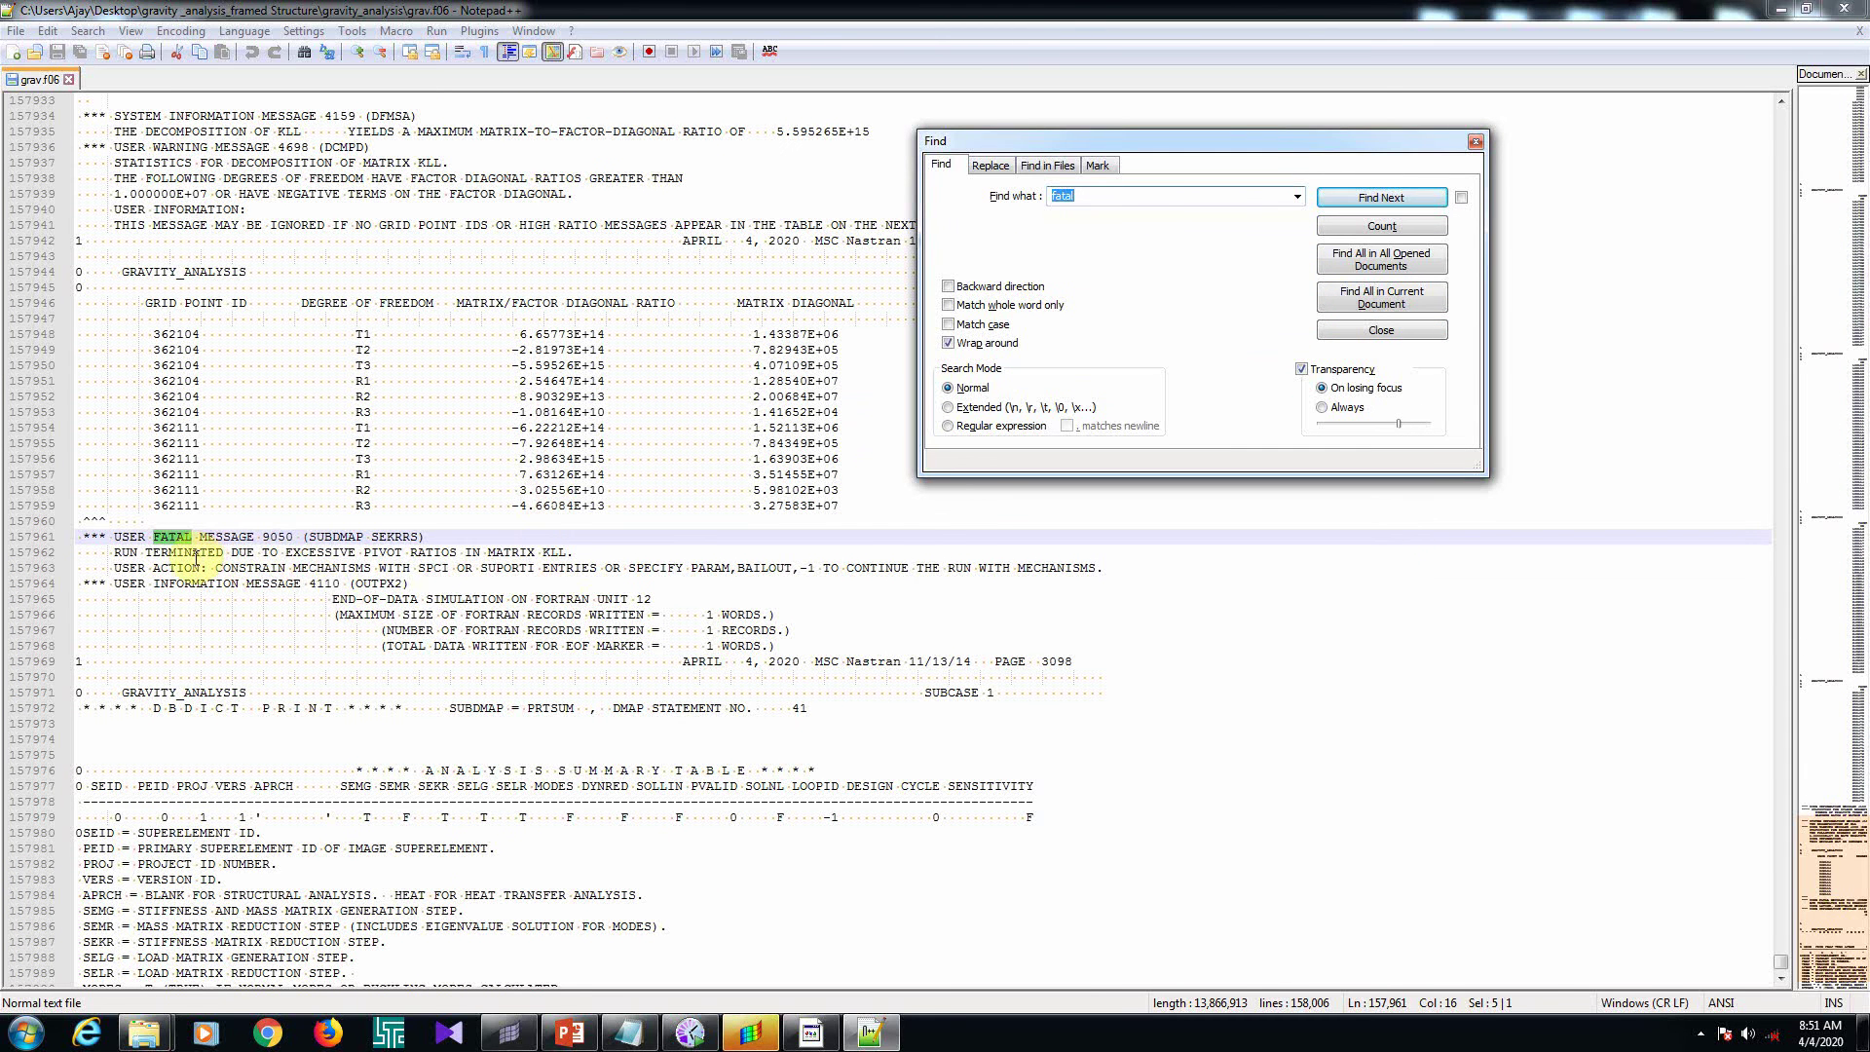
left_click(1476, 146)
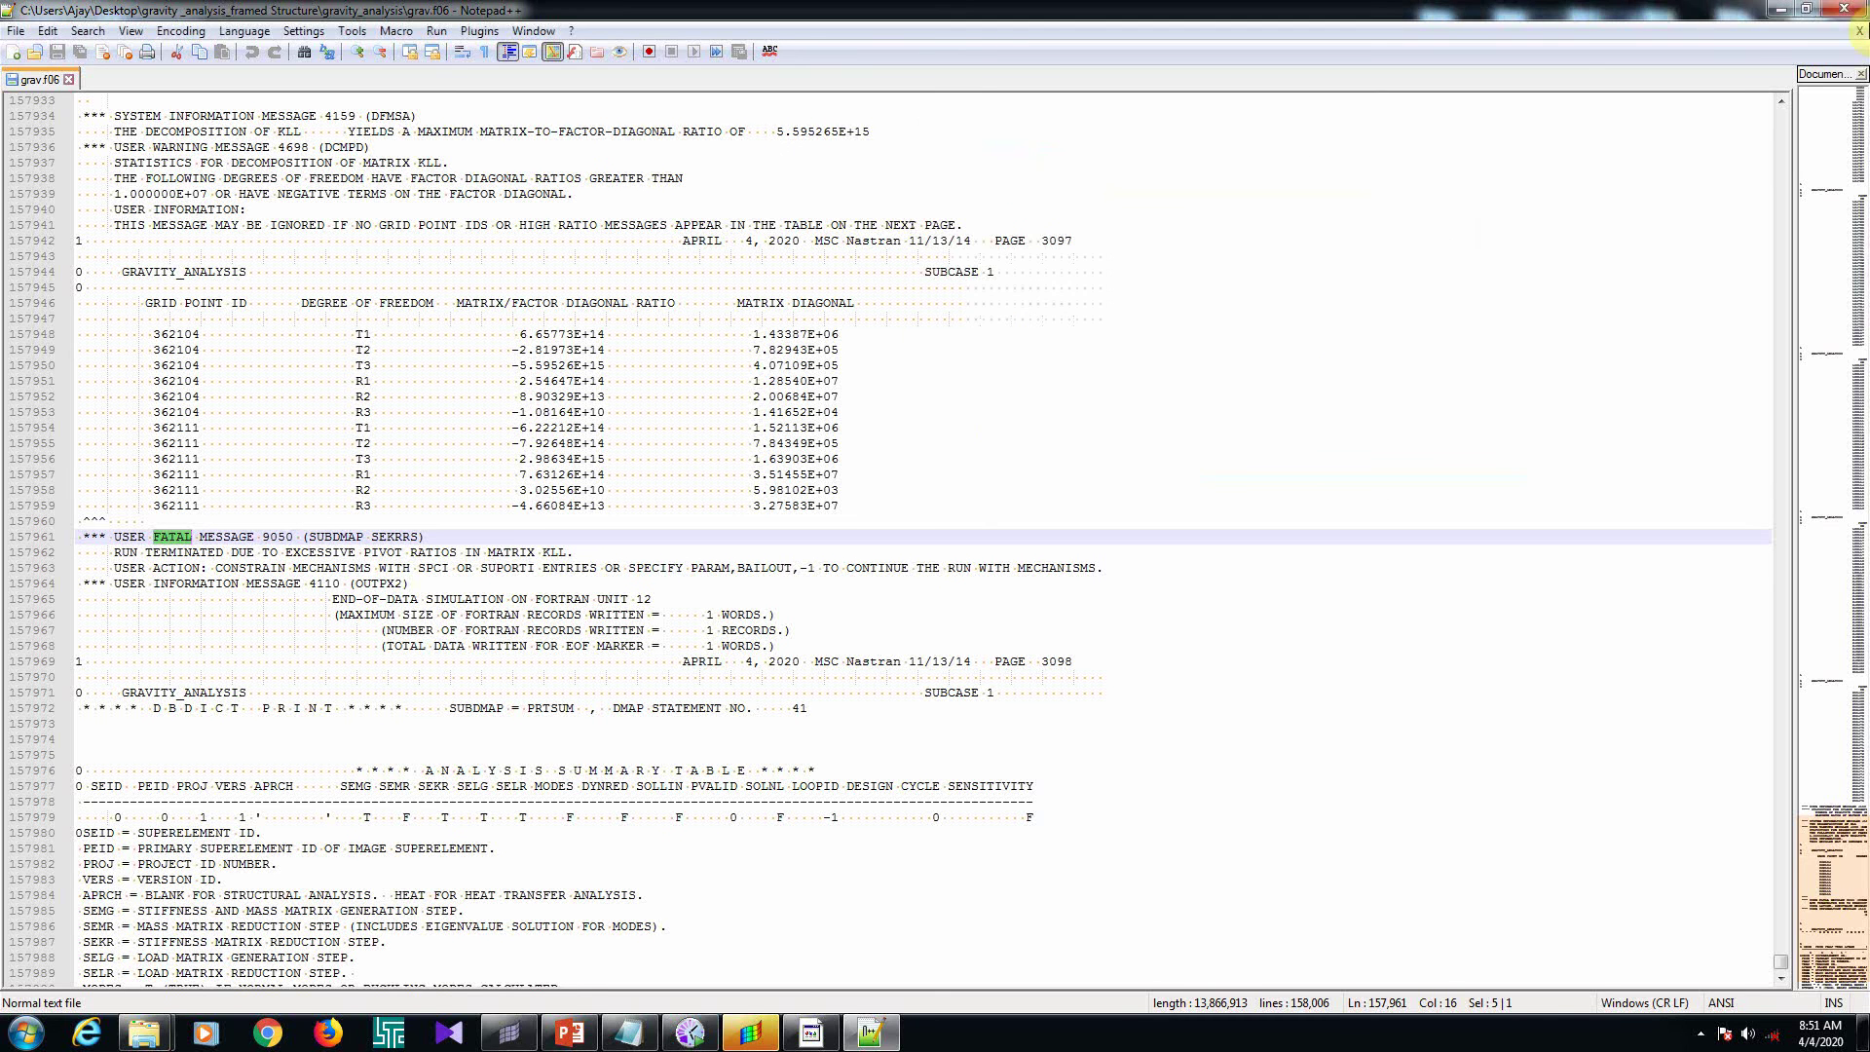
Close grav.f06 and delete the Nastran output files from the gravity_analysis folder, keeping only grav.bdf
left_click(1850, 14)
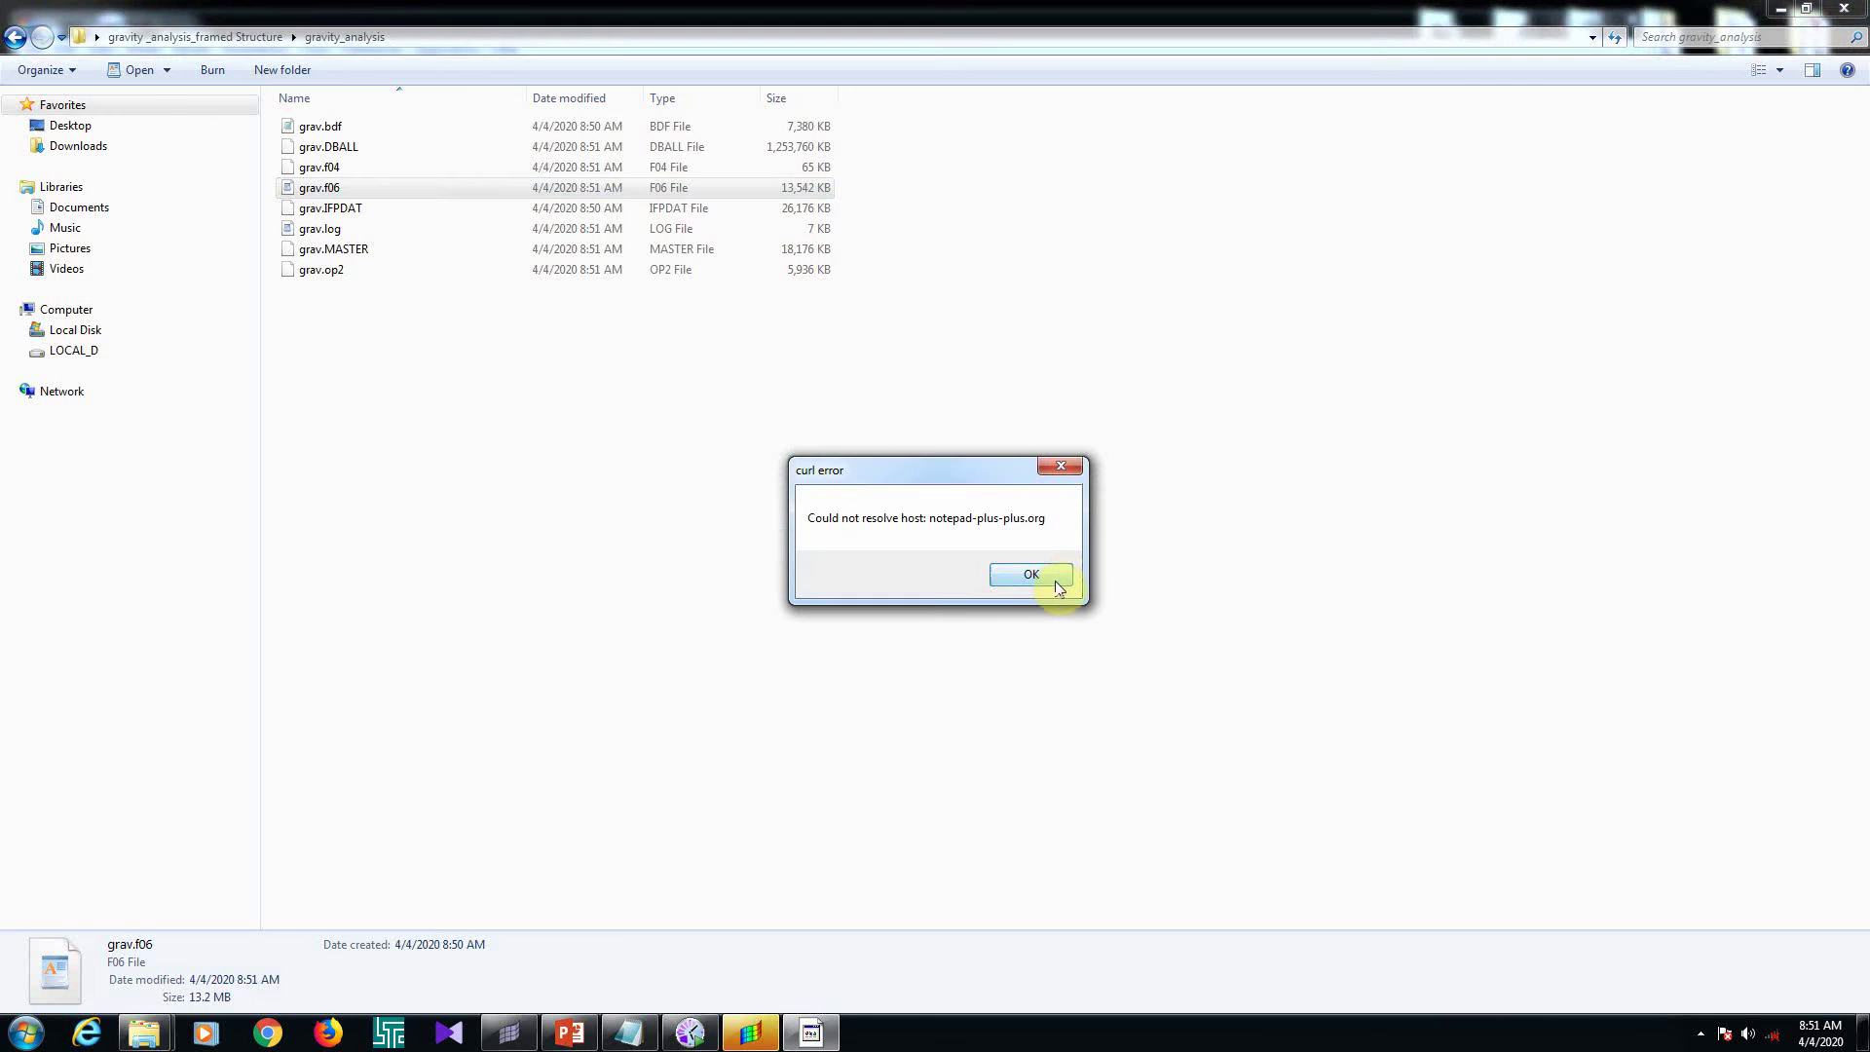
left_click(1051, 575)
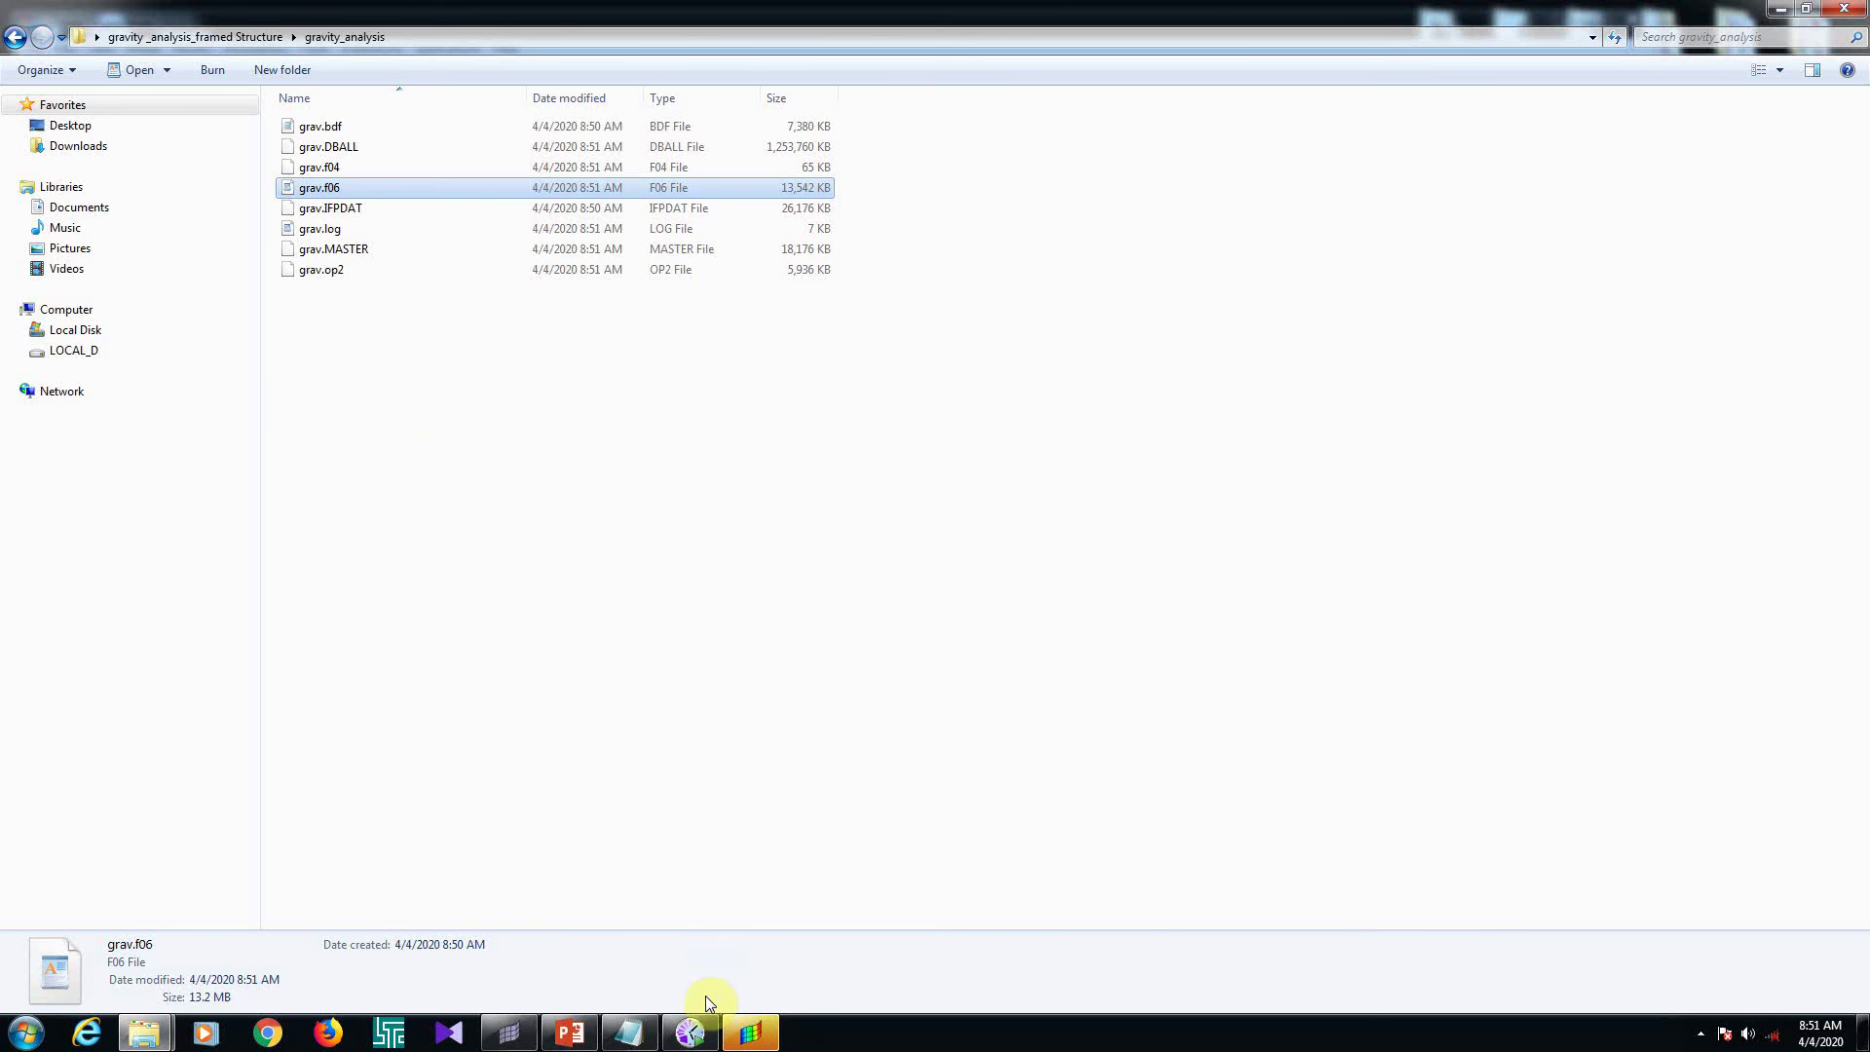
left_click_drag(390, 423, 519, 156)
key("Delete")
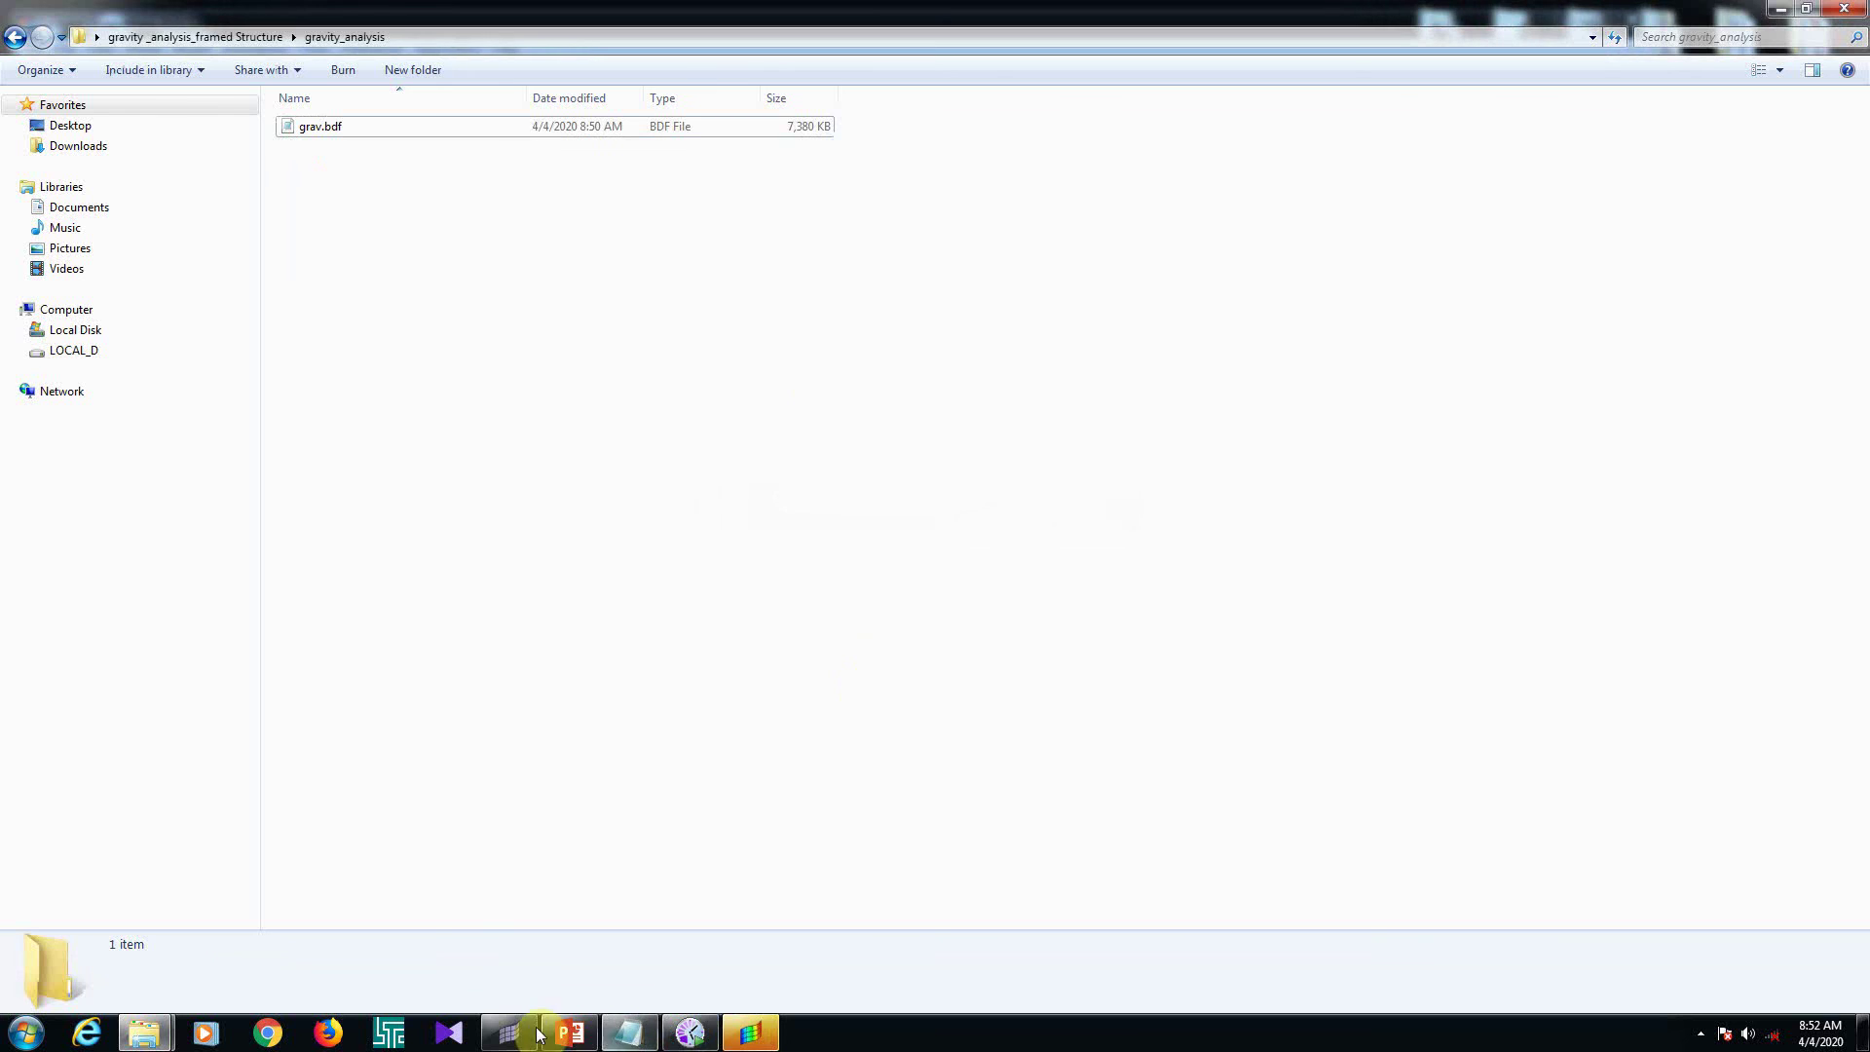
Switch to PowerPoint and review the slide's guidelines on gravity loading for model checkout and unattached elements
left_click(569, 1032)
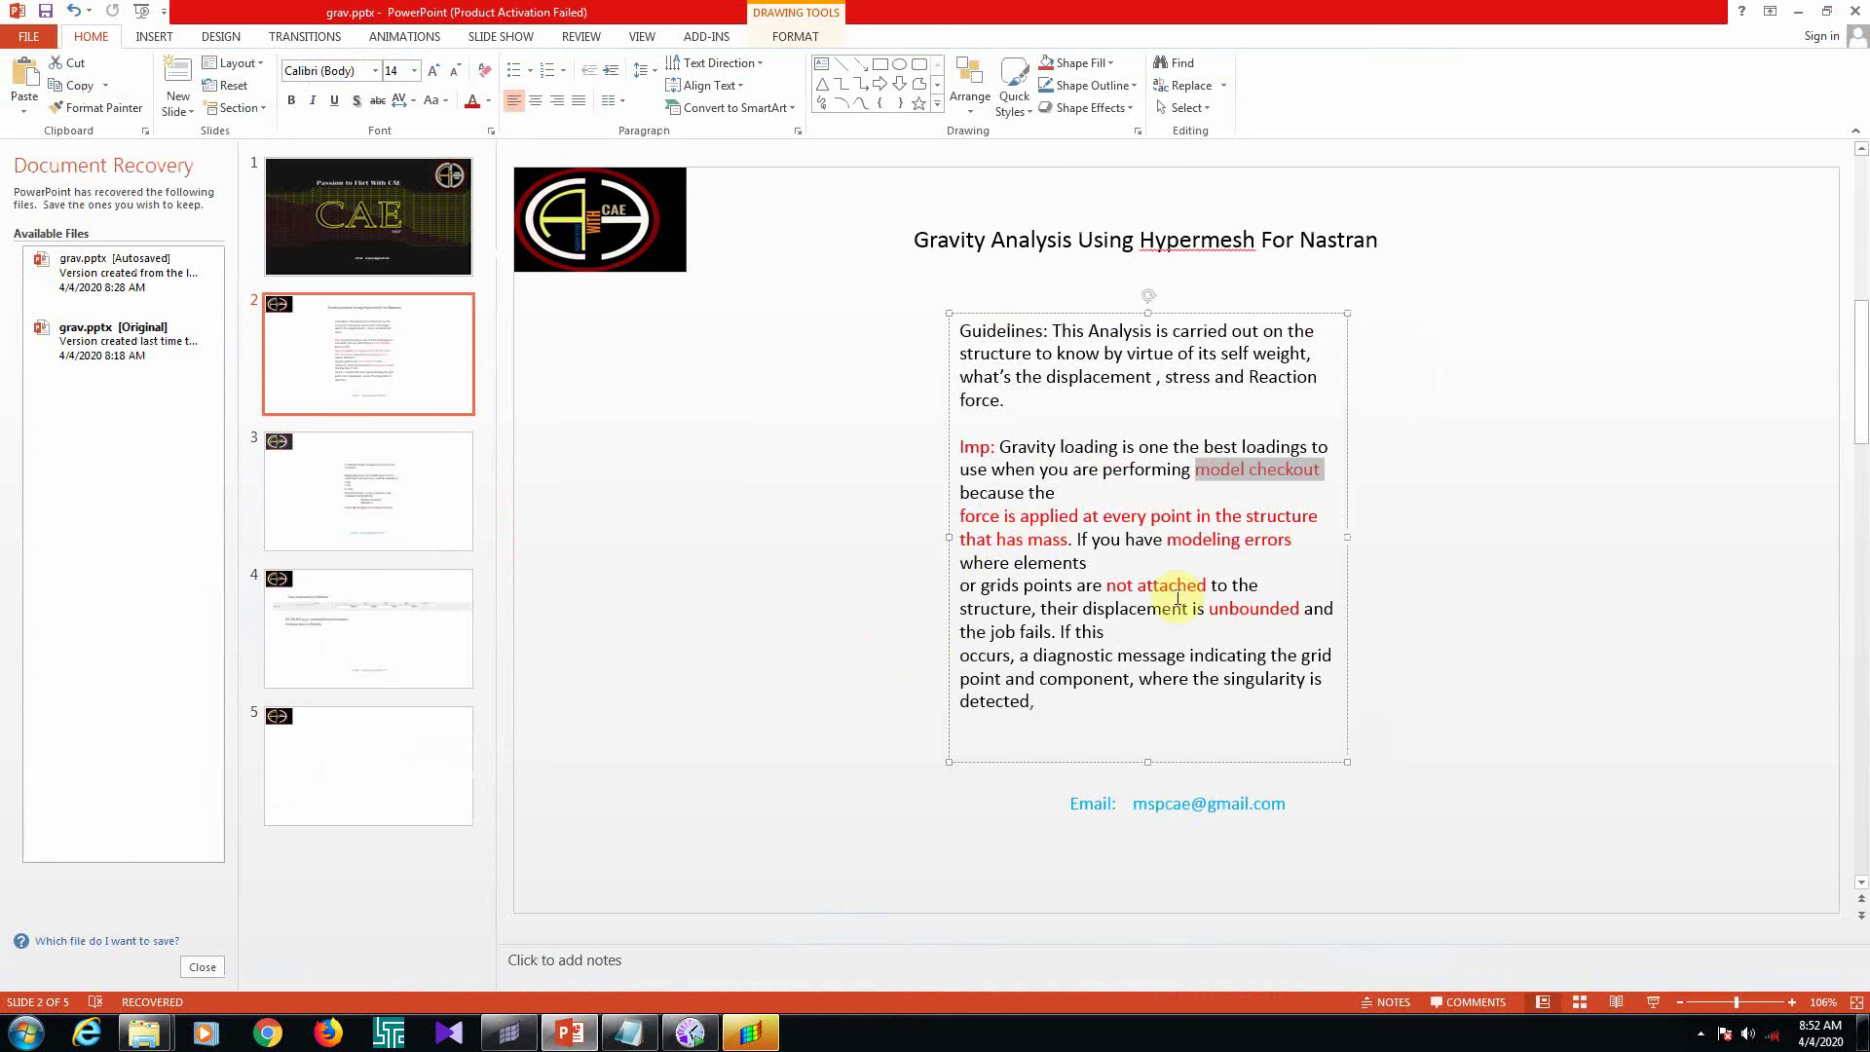
left_click(1137, 415)
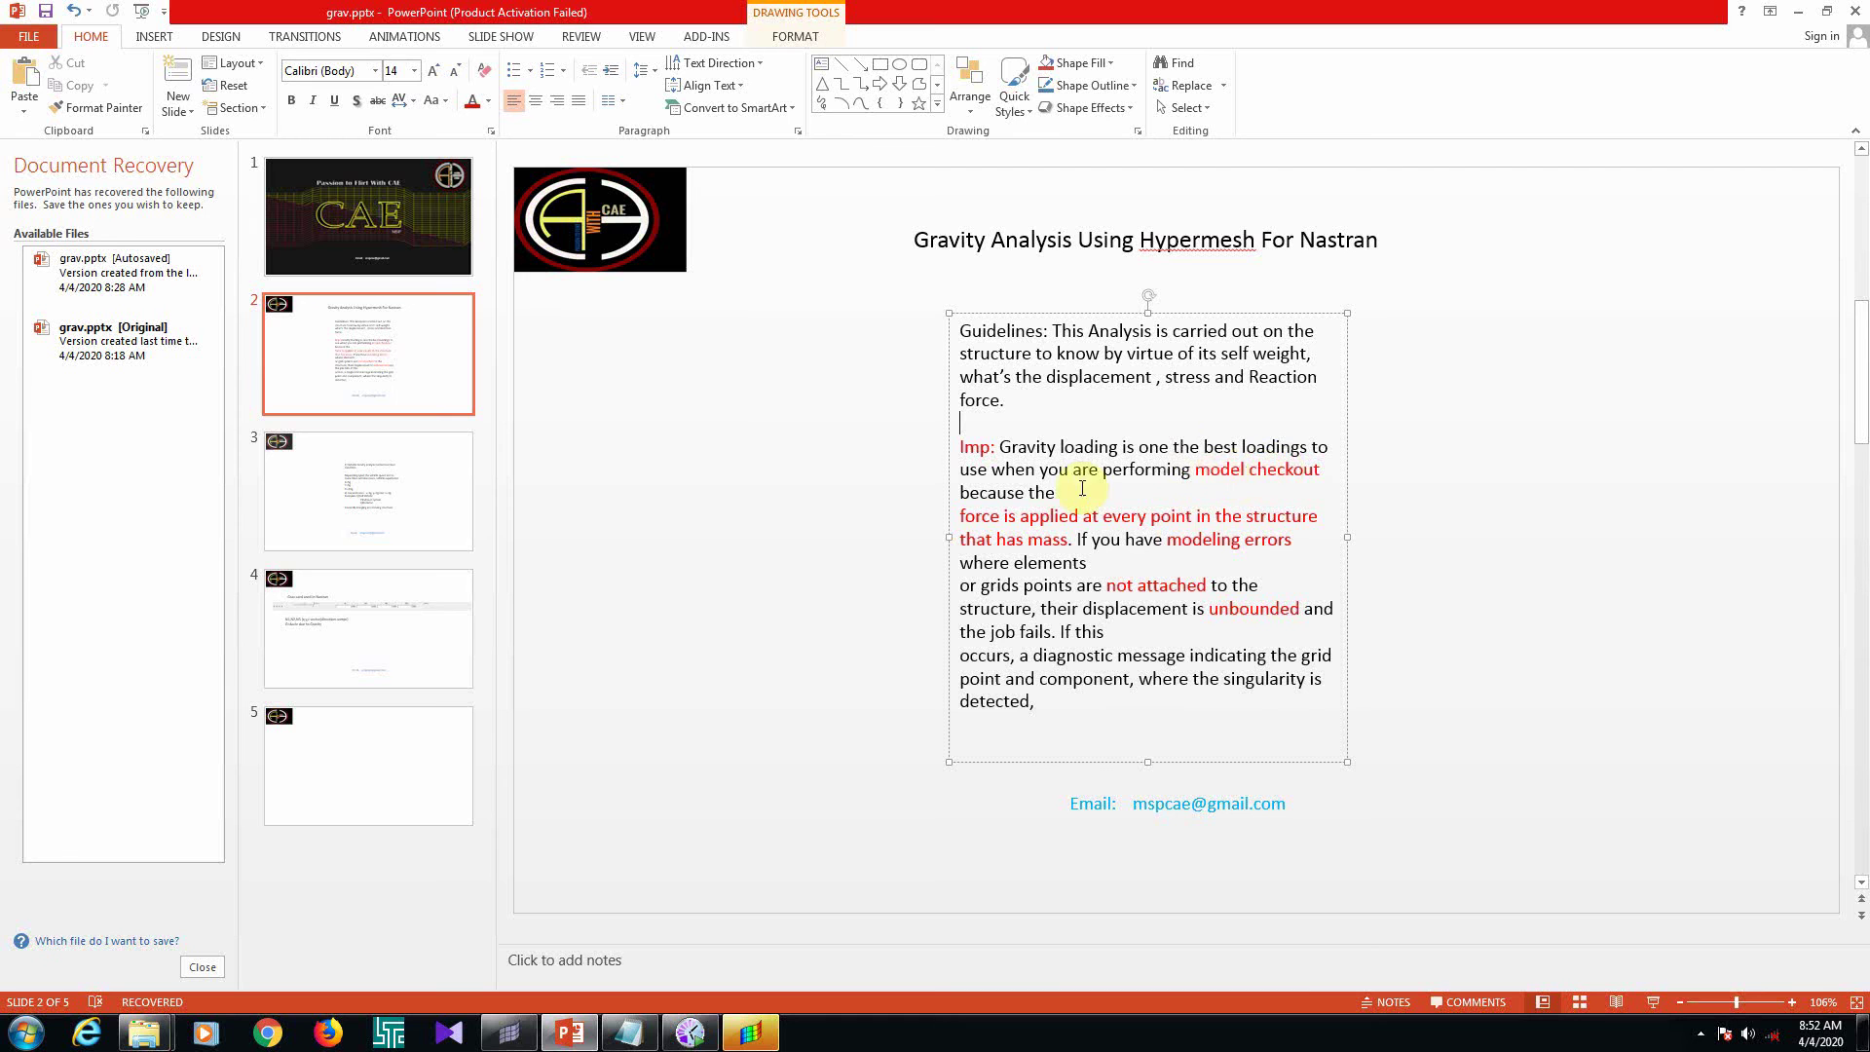
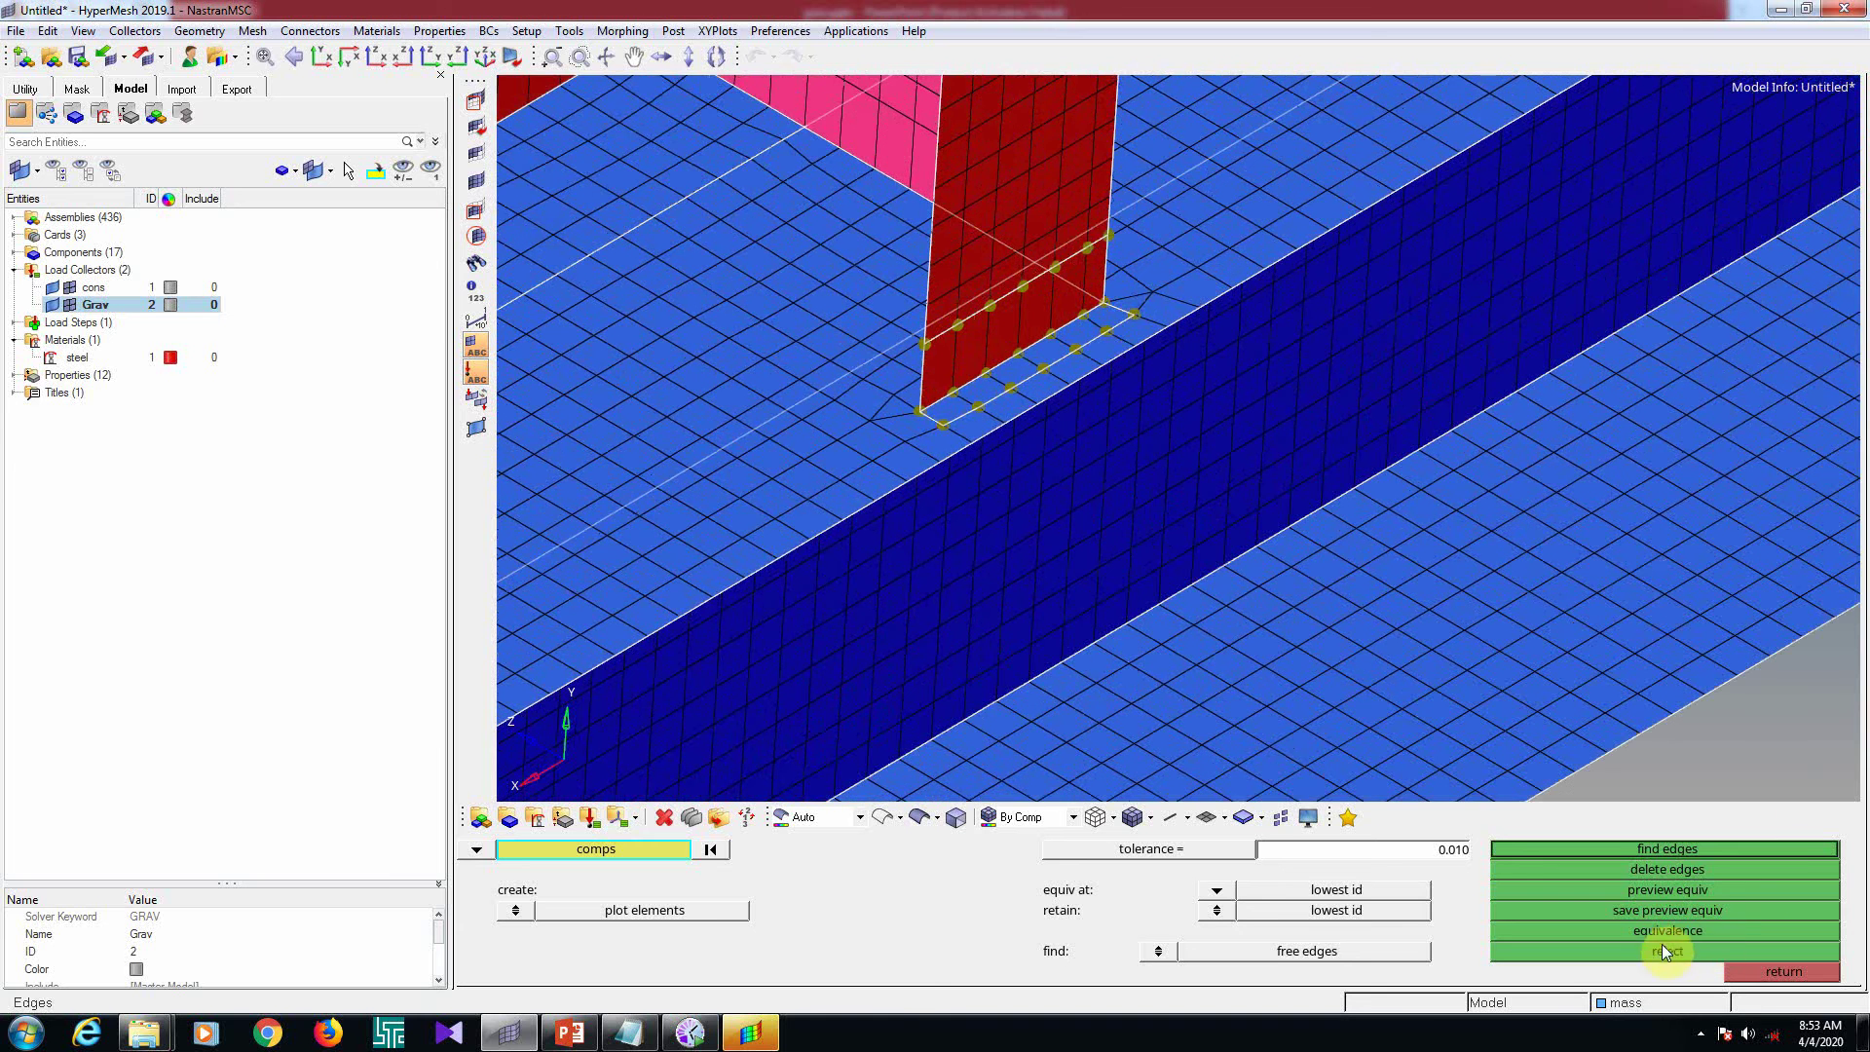
Equivalence the coincident nodes of the detached flange elements at tolerance 0.010, recheck the free edges and delete the edge plot
left_click(1661, 930)
left_click(1675, 850)
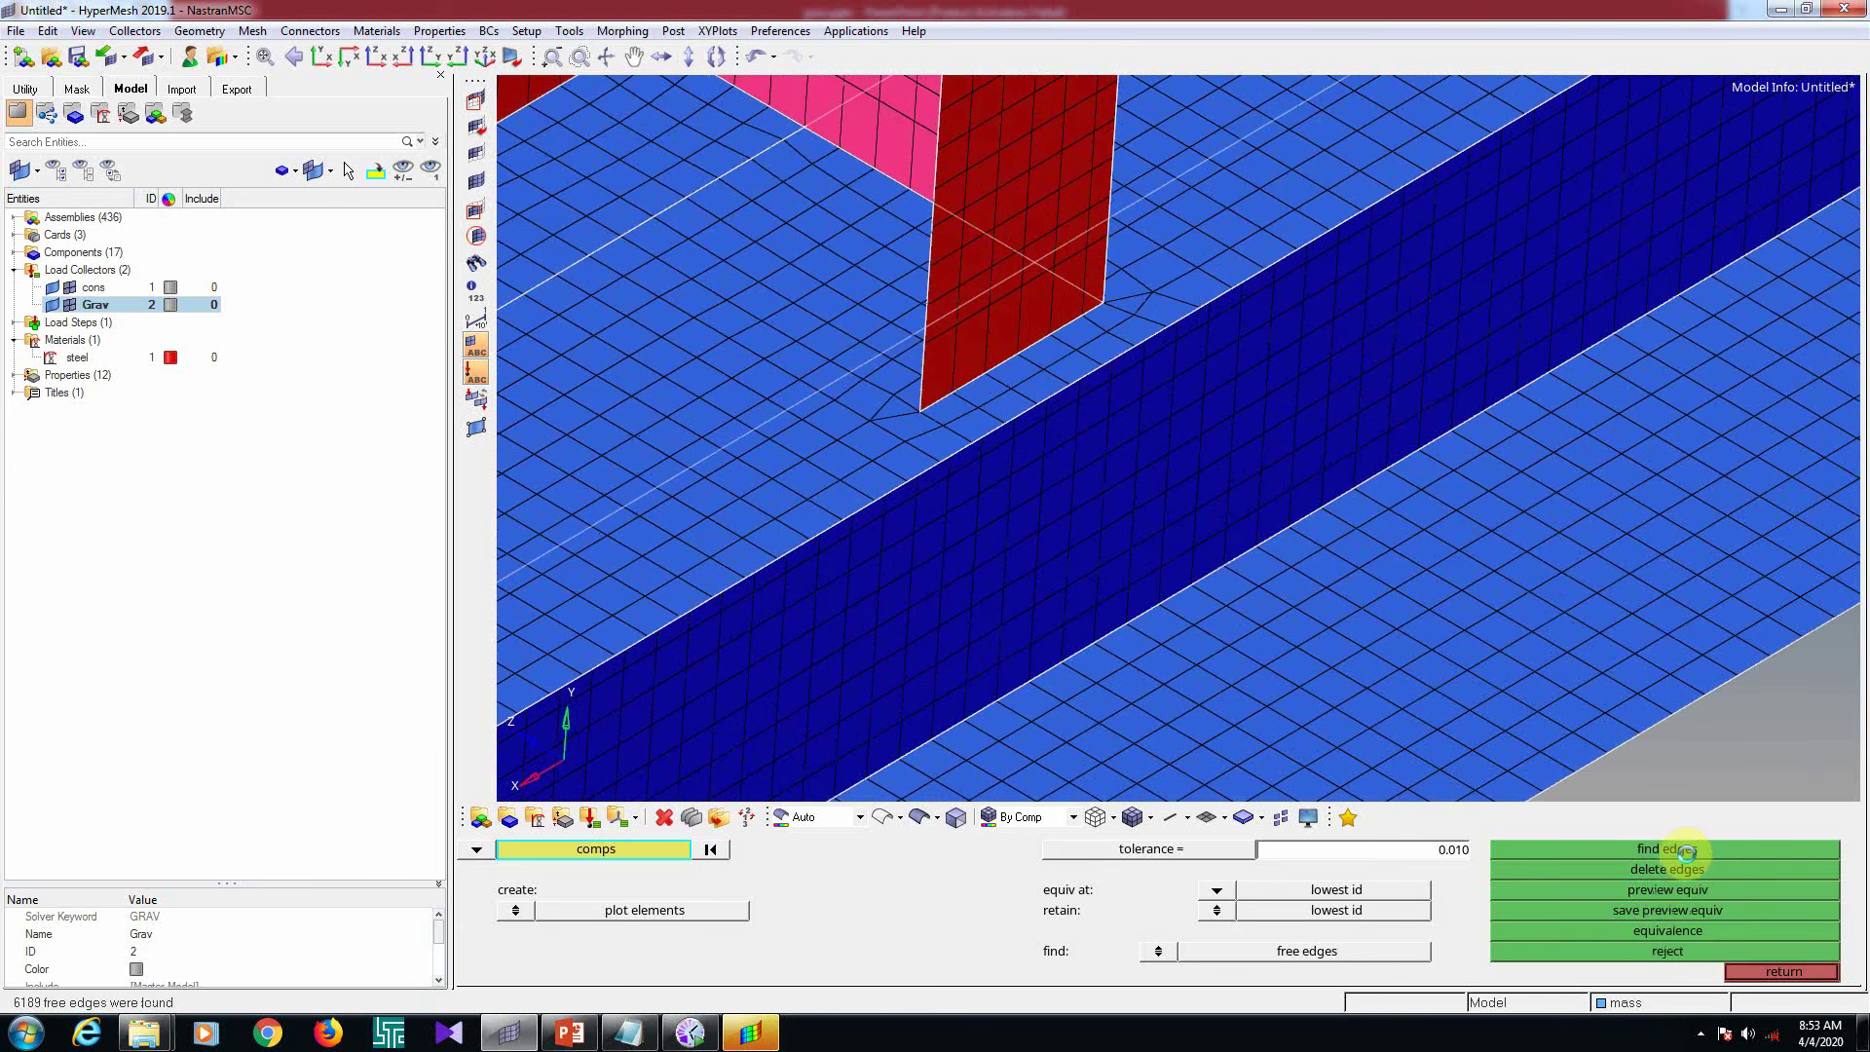
left_click(1692, 877)
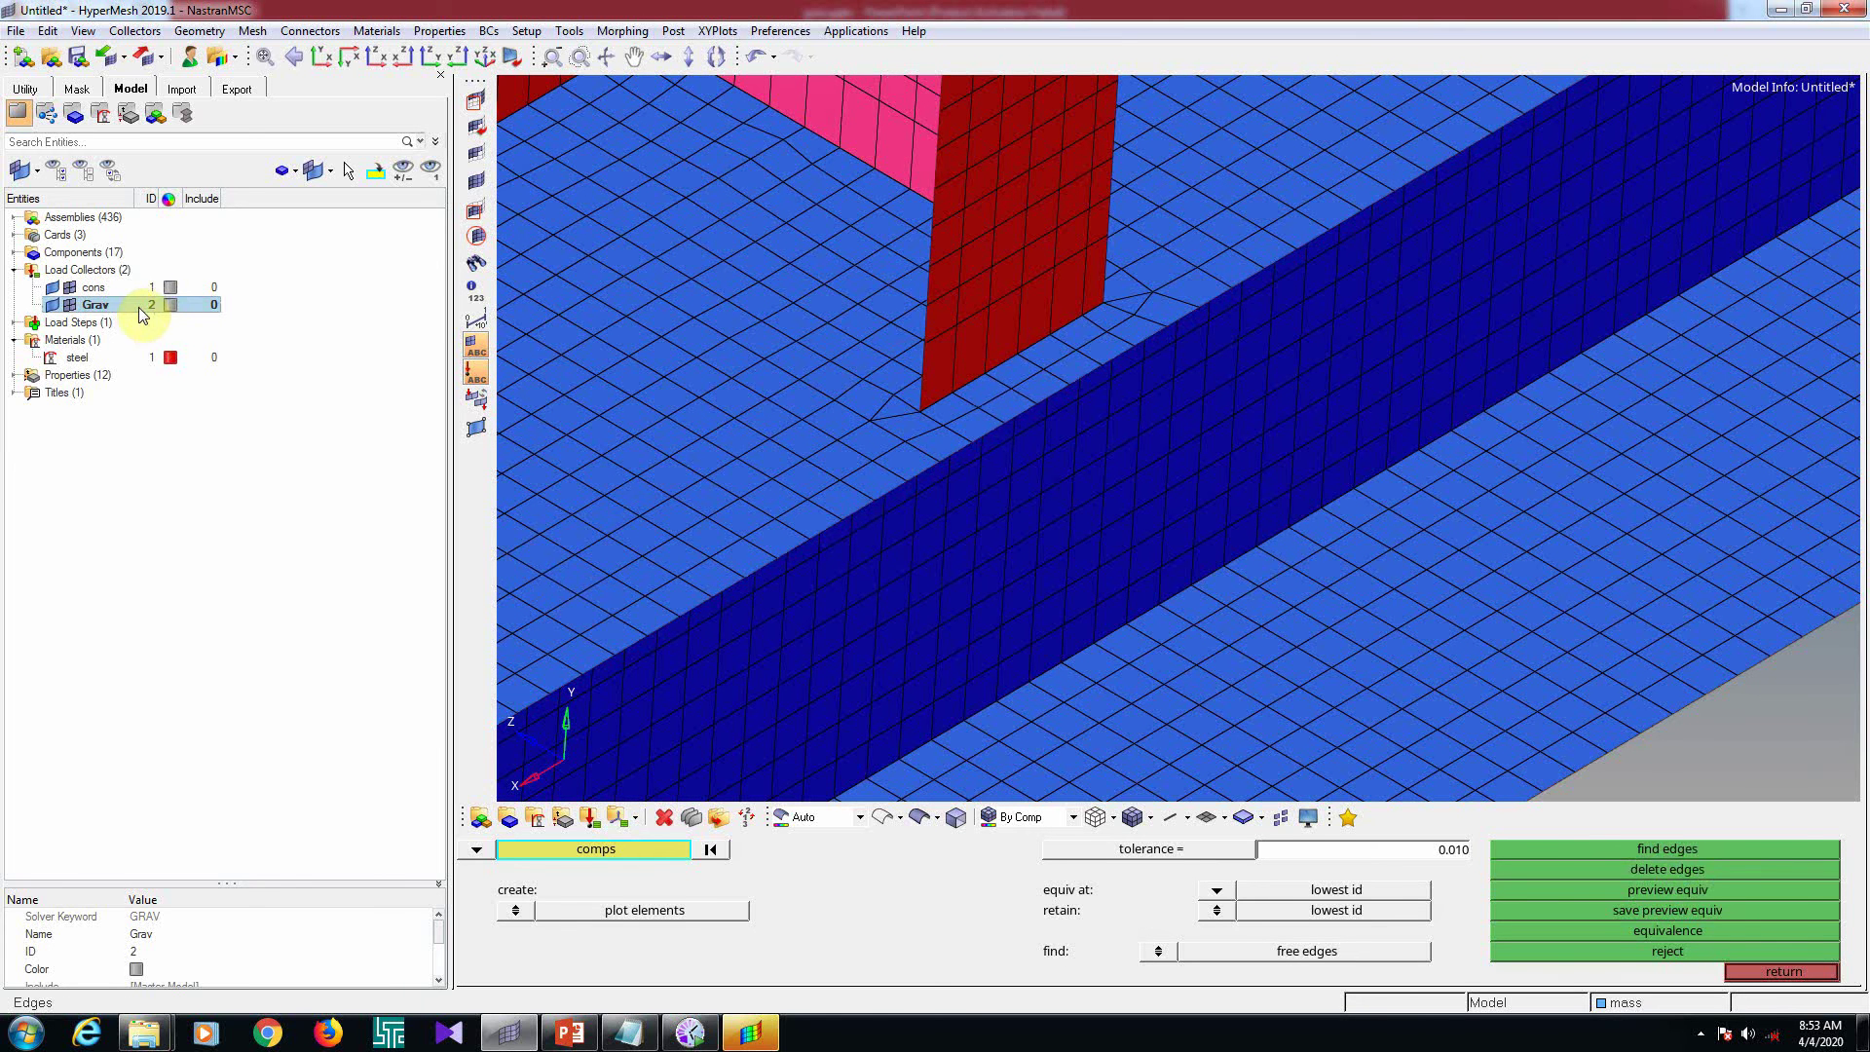
key("Escape")
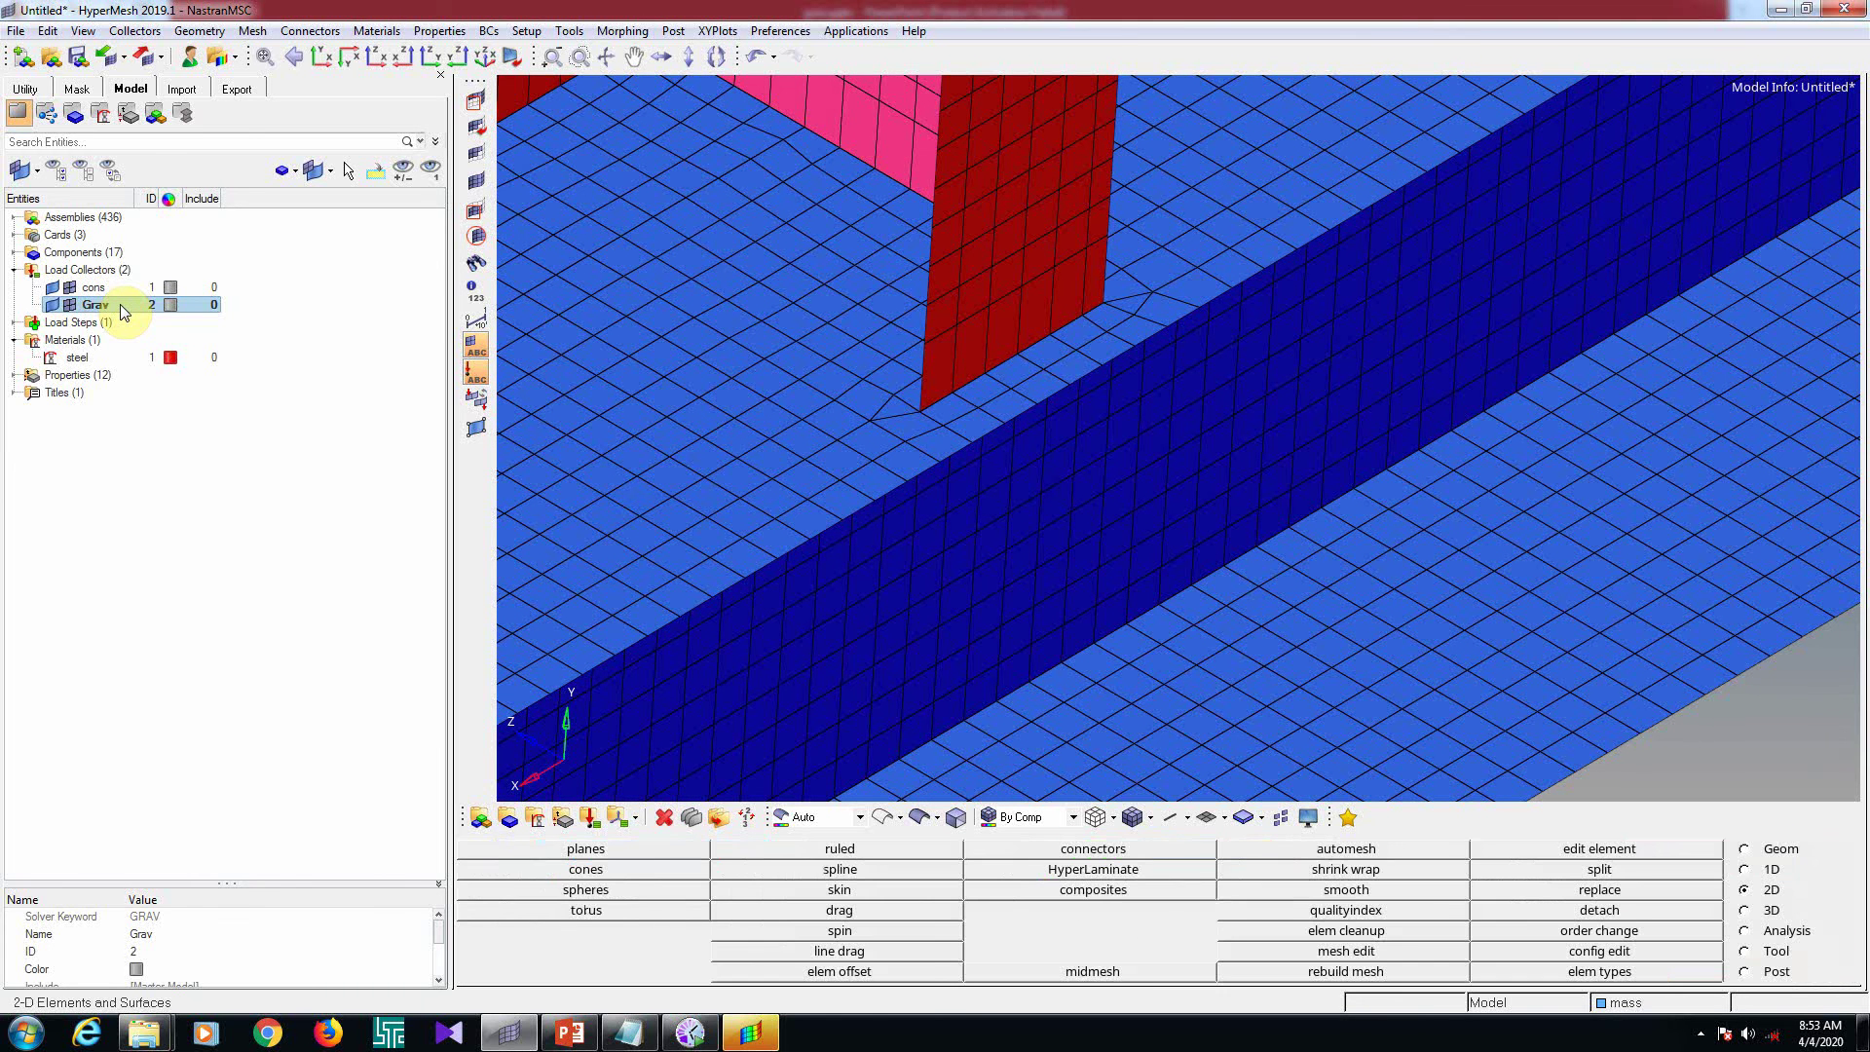
Edit the card of the Grav load collector and set its N1 component to 1
right_click(120, 304)
left_click(172, 384)
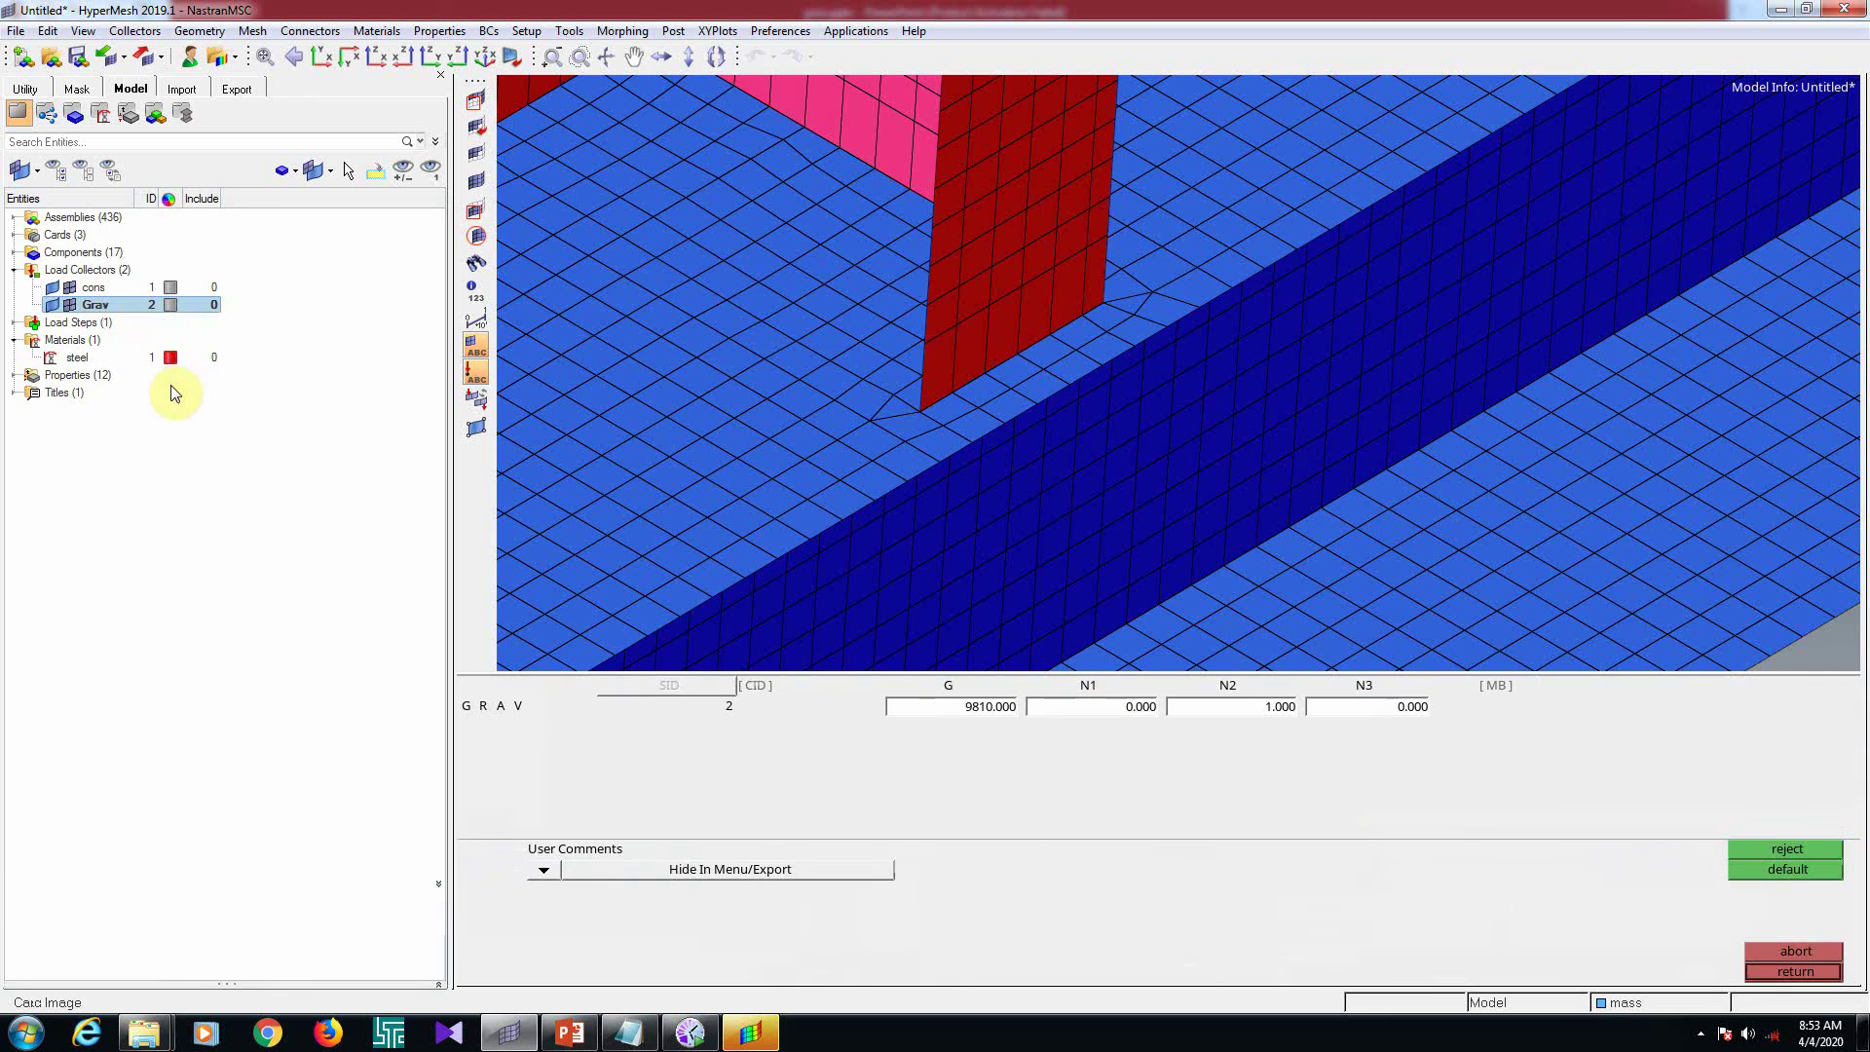
left_click(1137, 708)
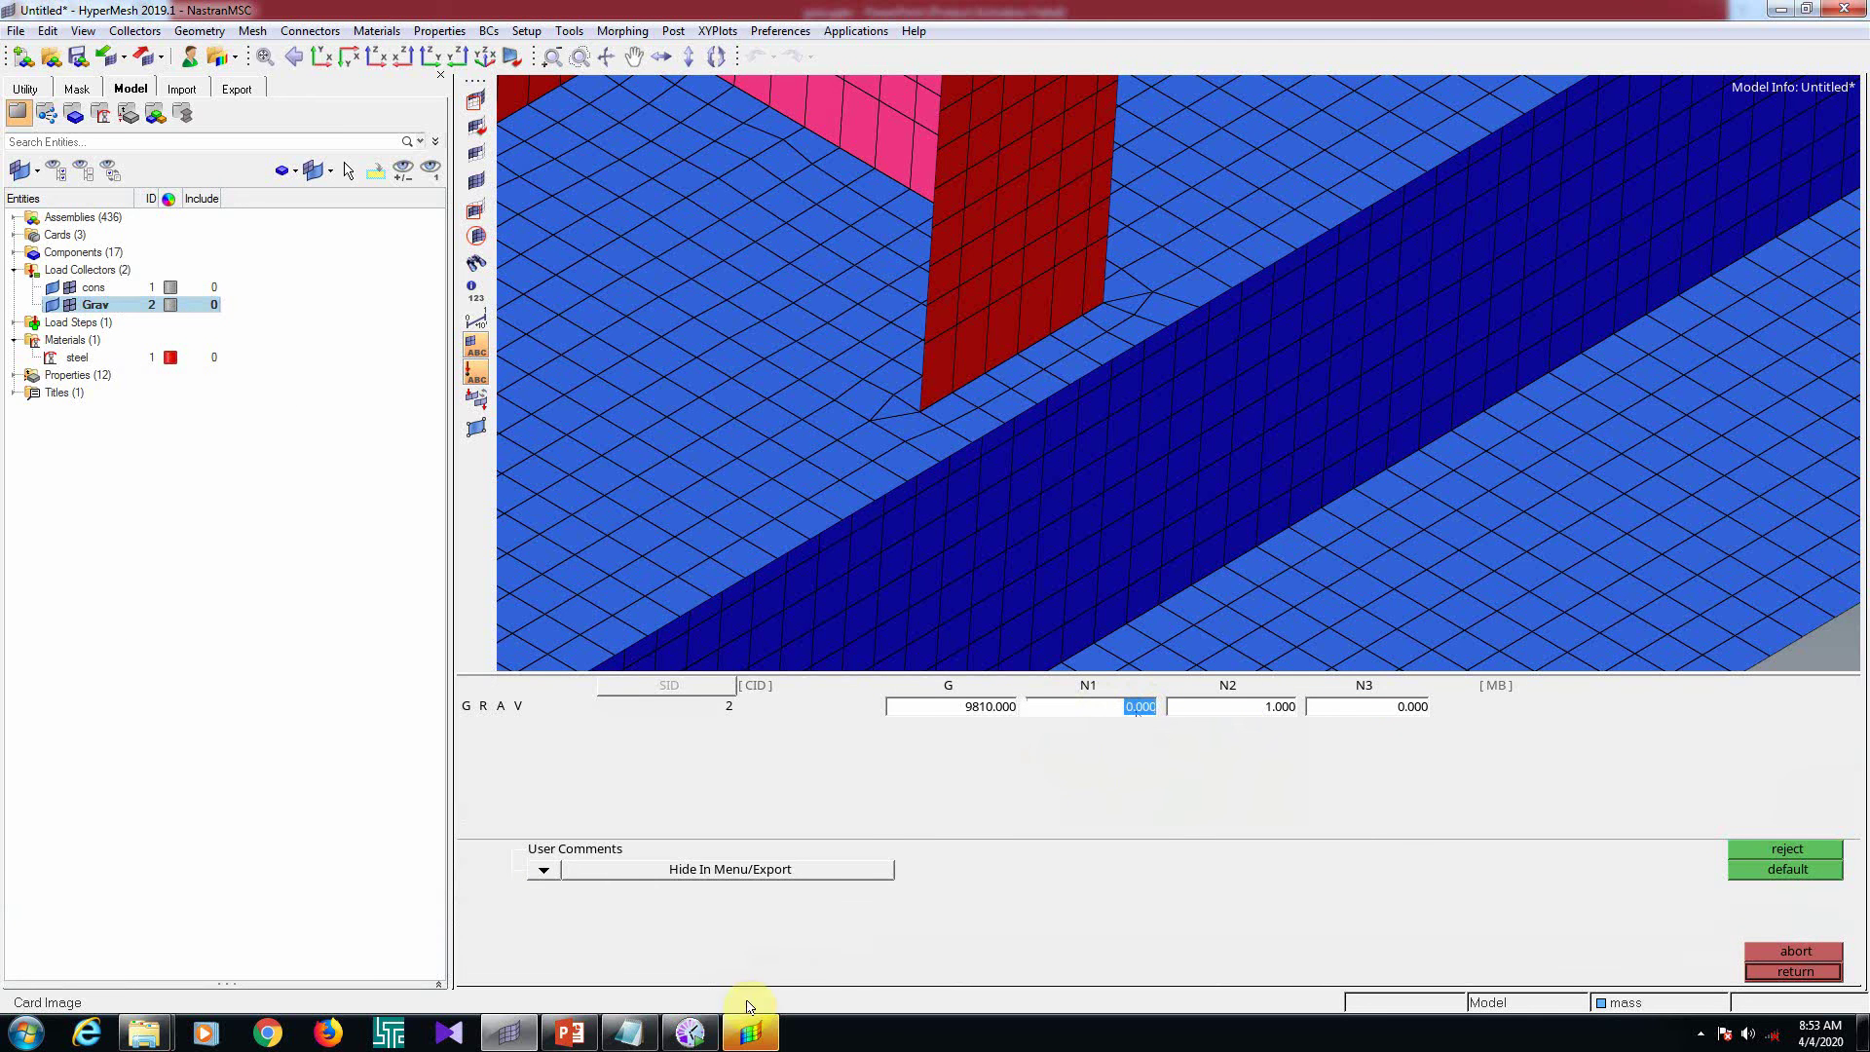
left_click(526, 1035)
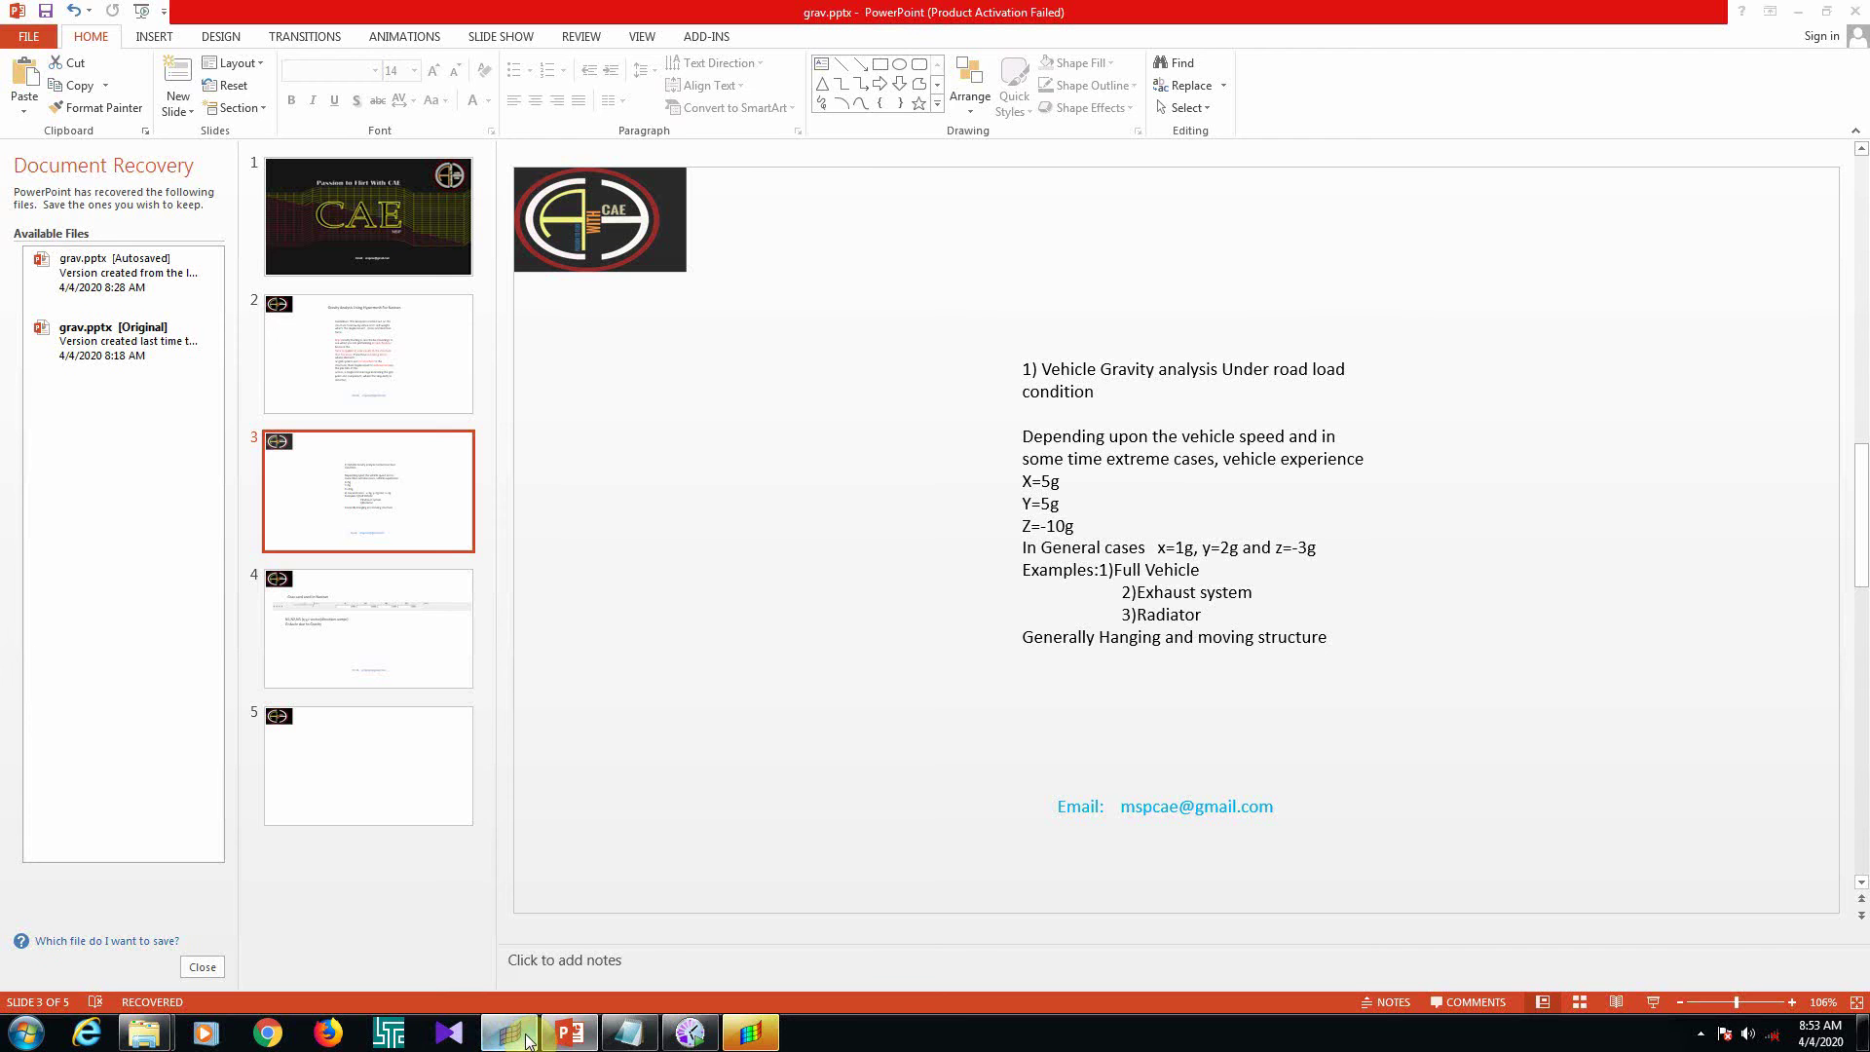
left_click(526, 1038)
left_click(1276, 717)
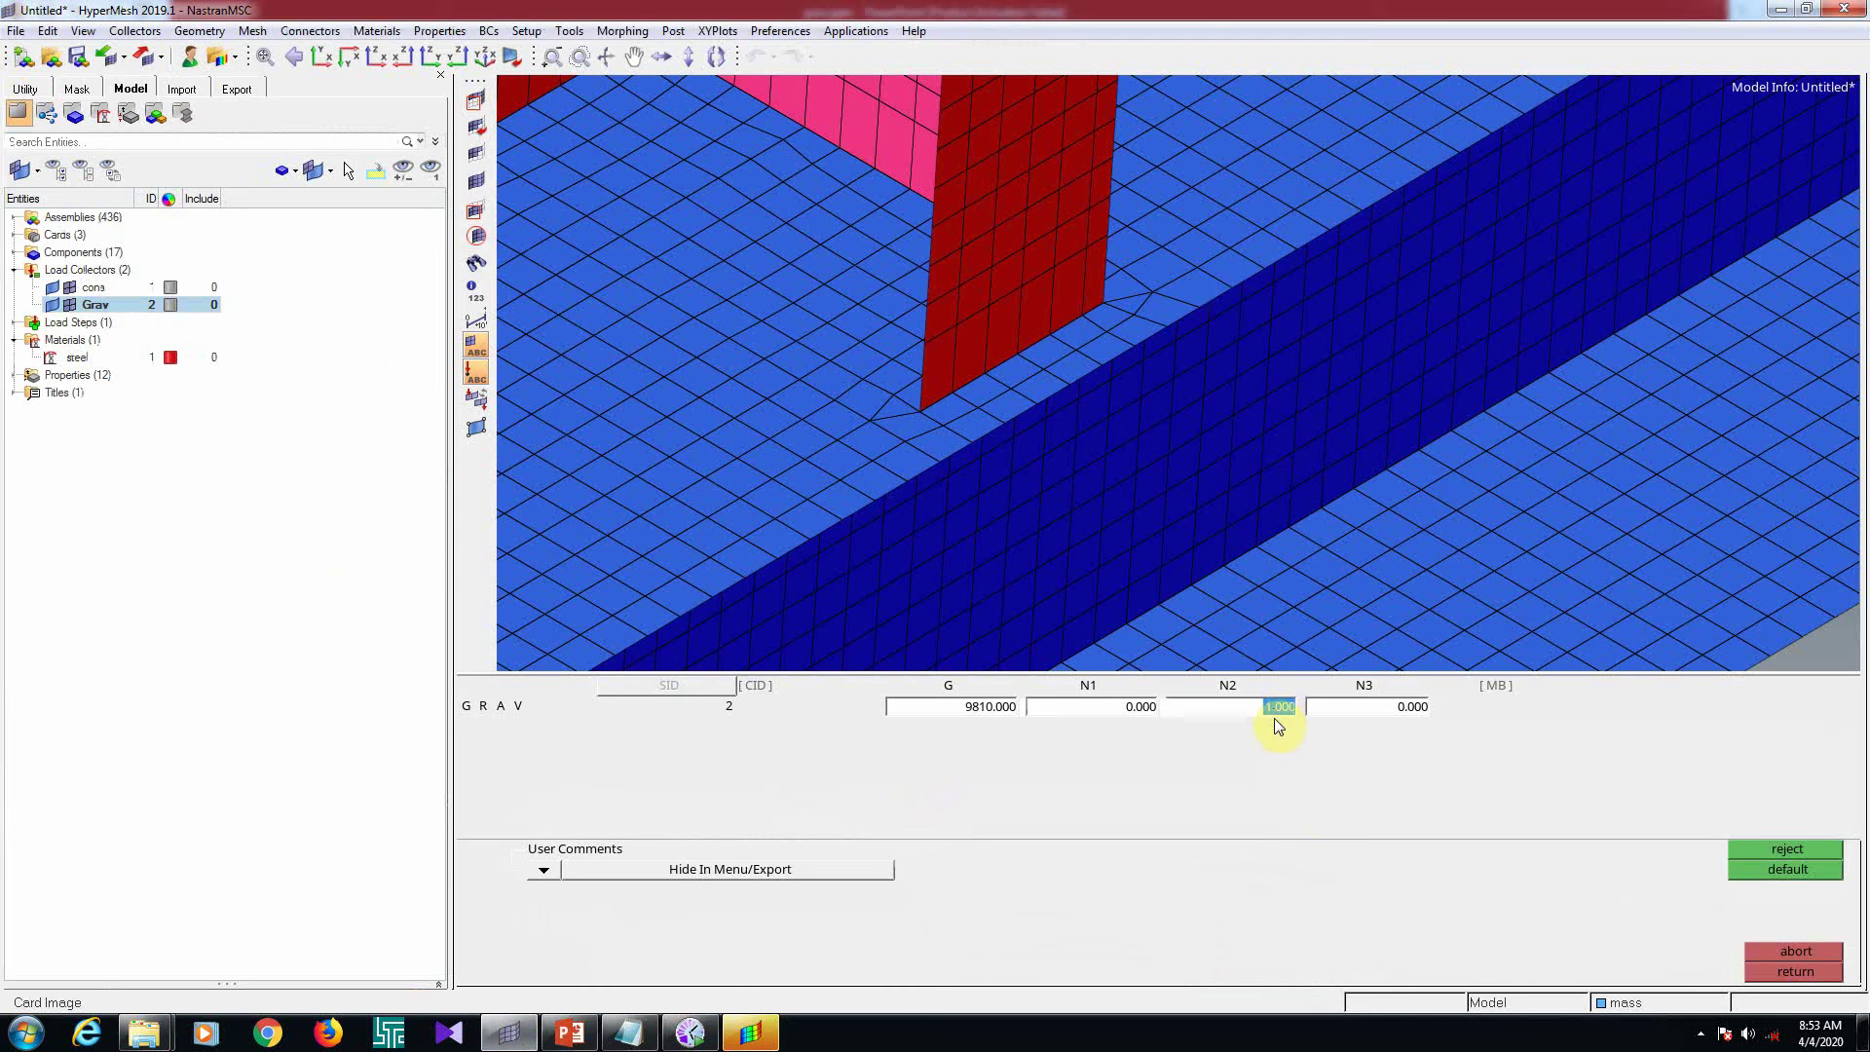
left_click(1122, 720)
type("1")
left_click(1288, 708)
scroll(1203, 499, "down", 10)
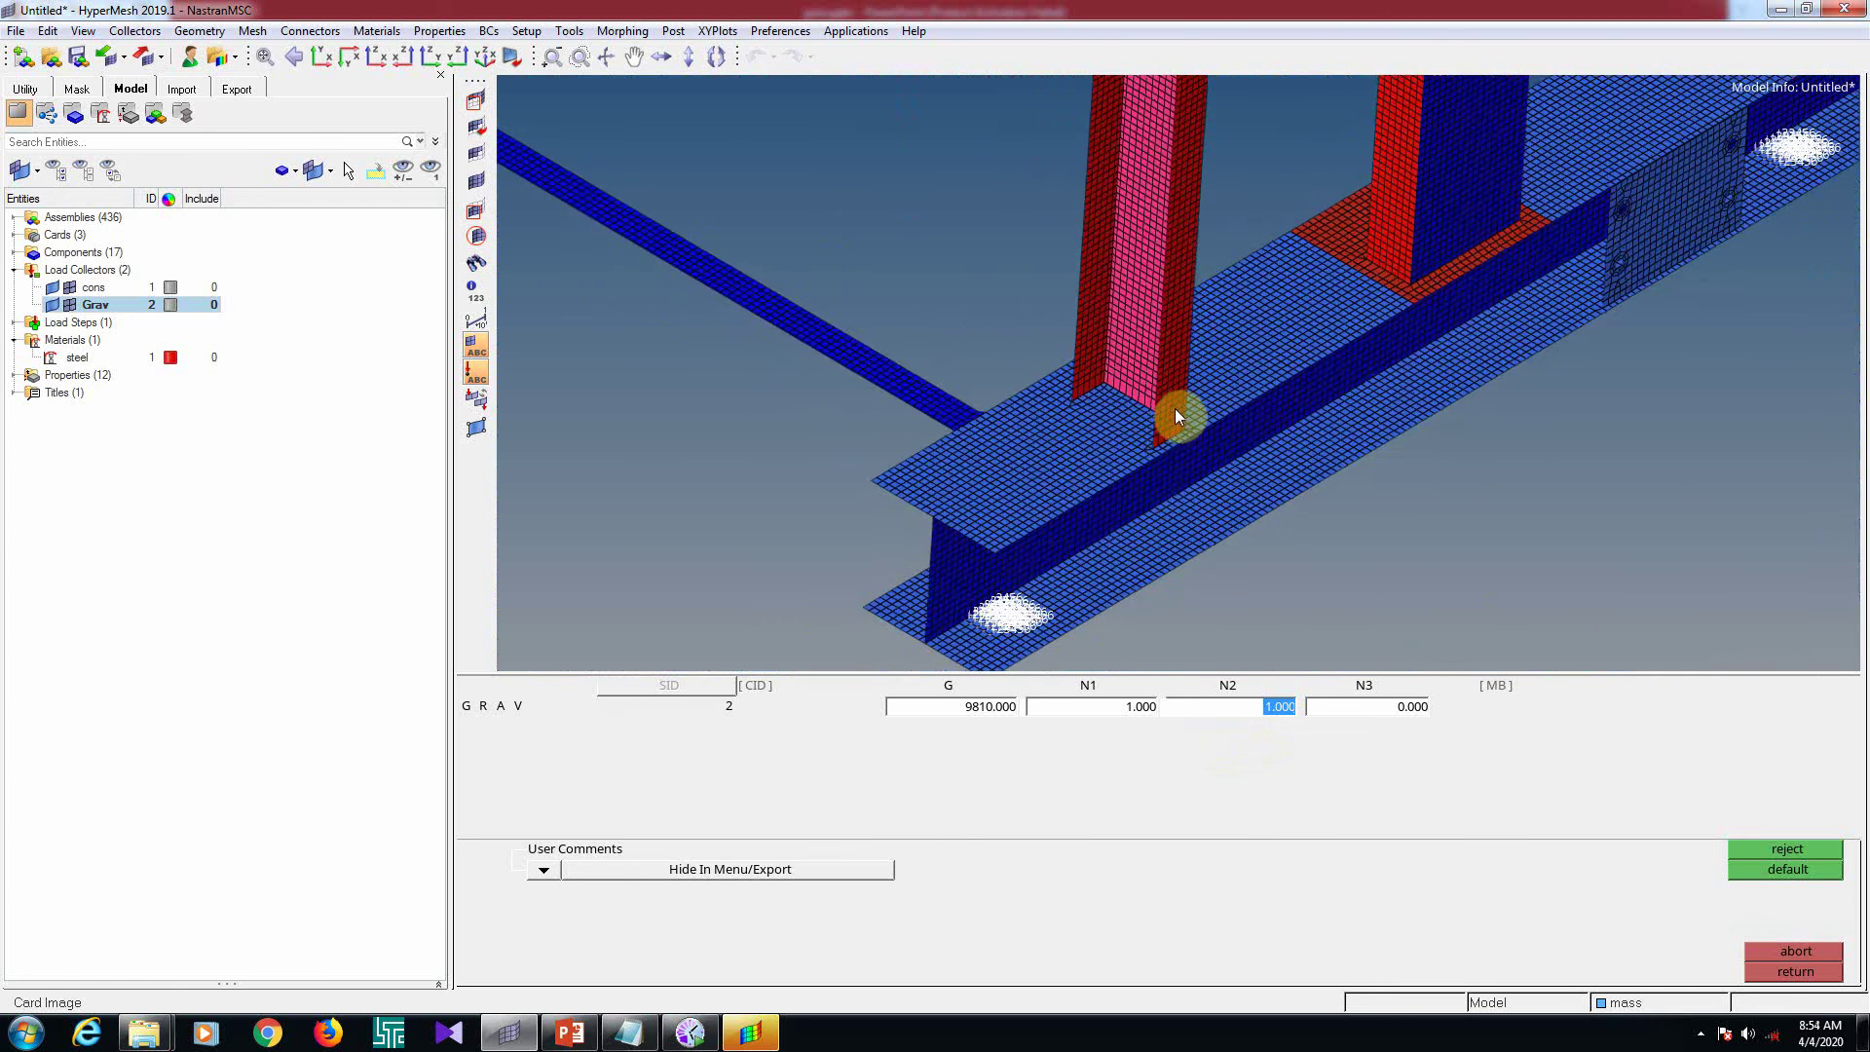
left_click_drag(1200, 490, 1178, 454, "ctrl")
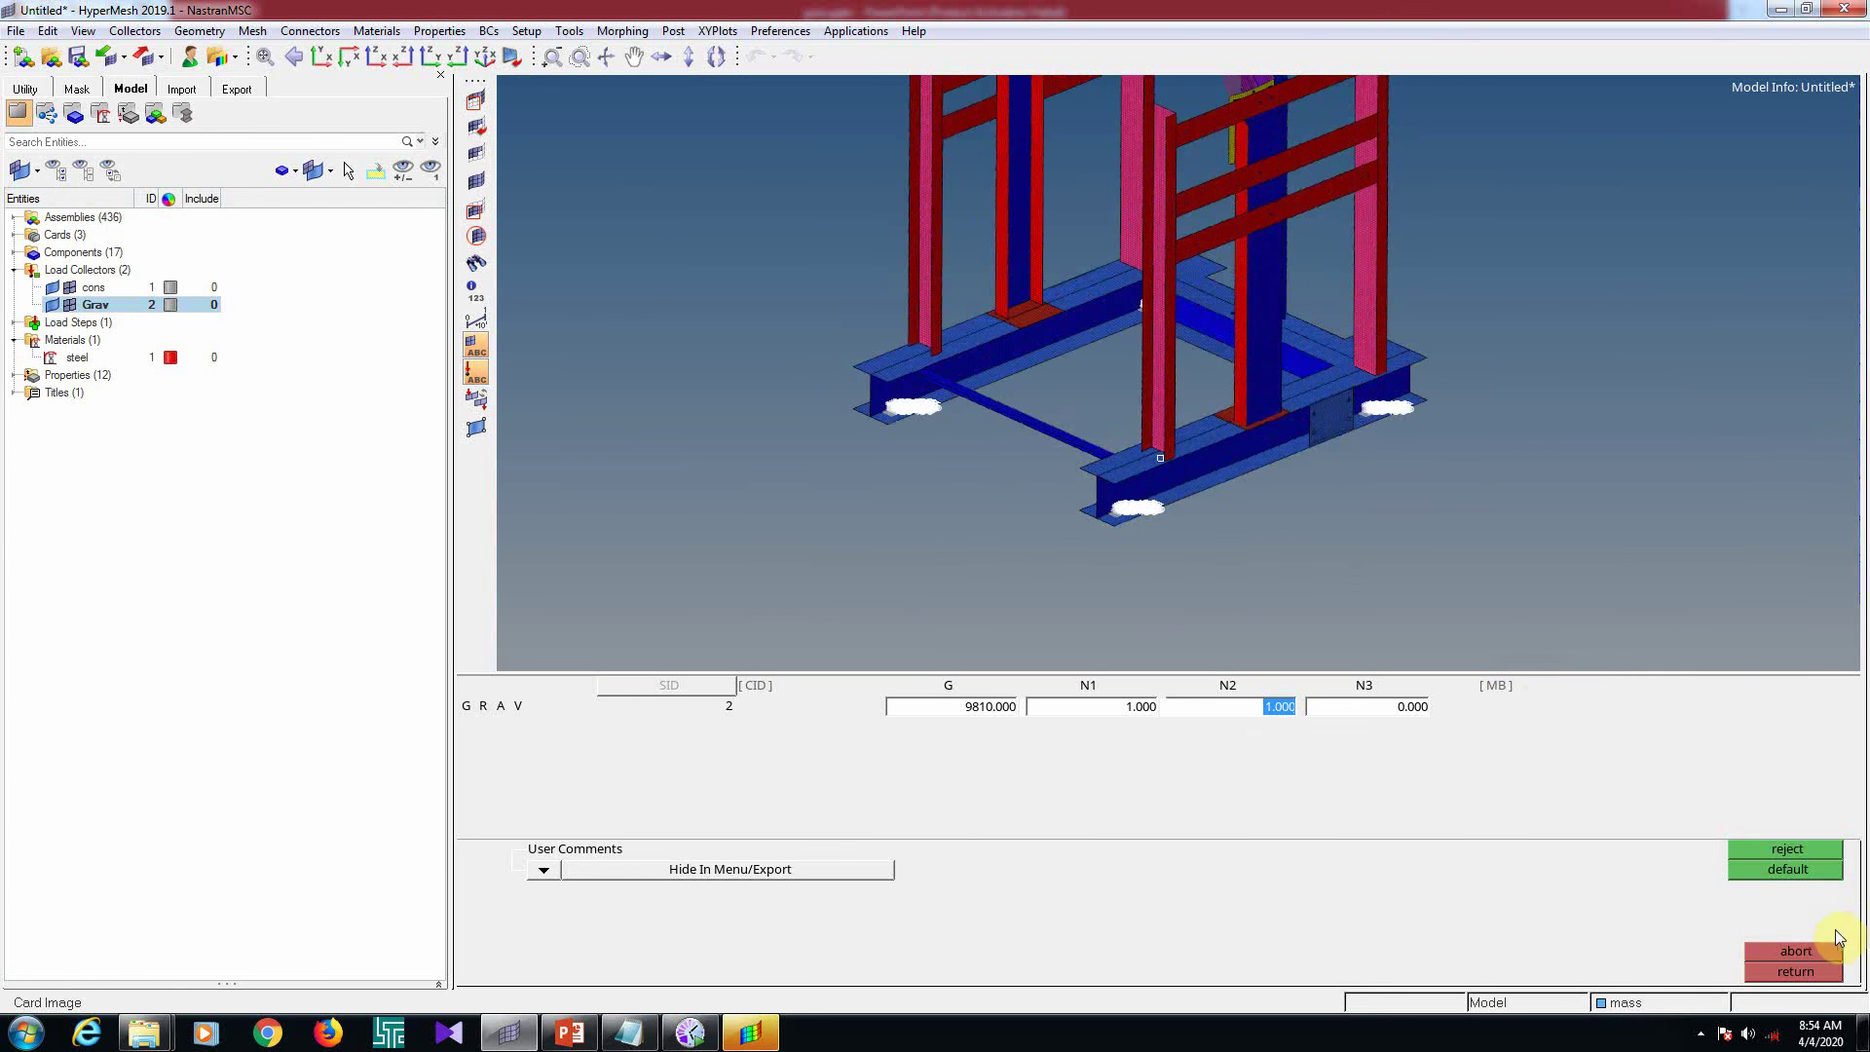
left_click(1782, 973)
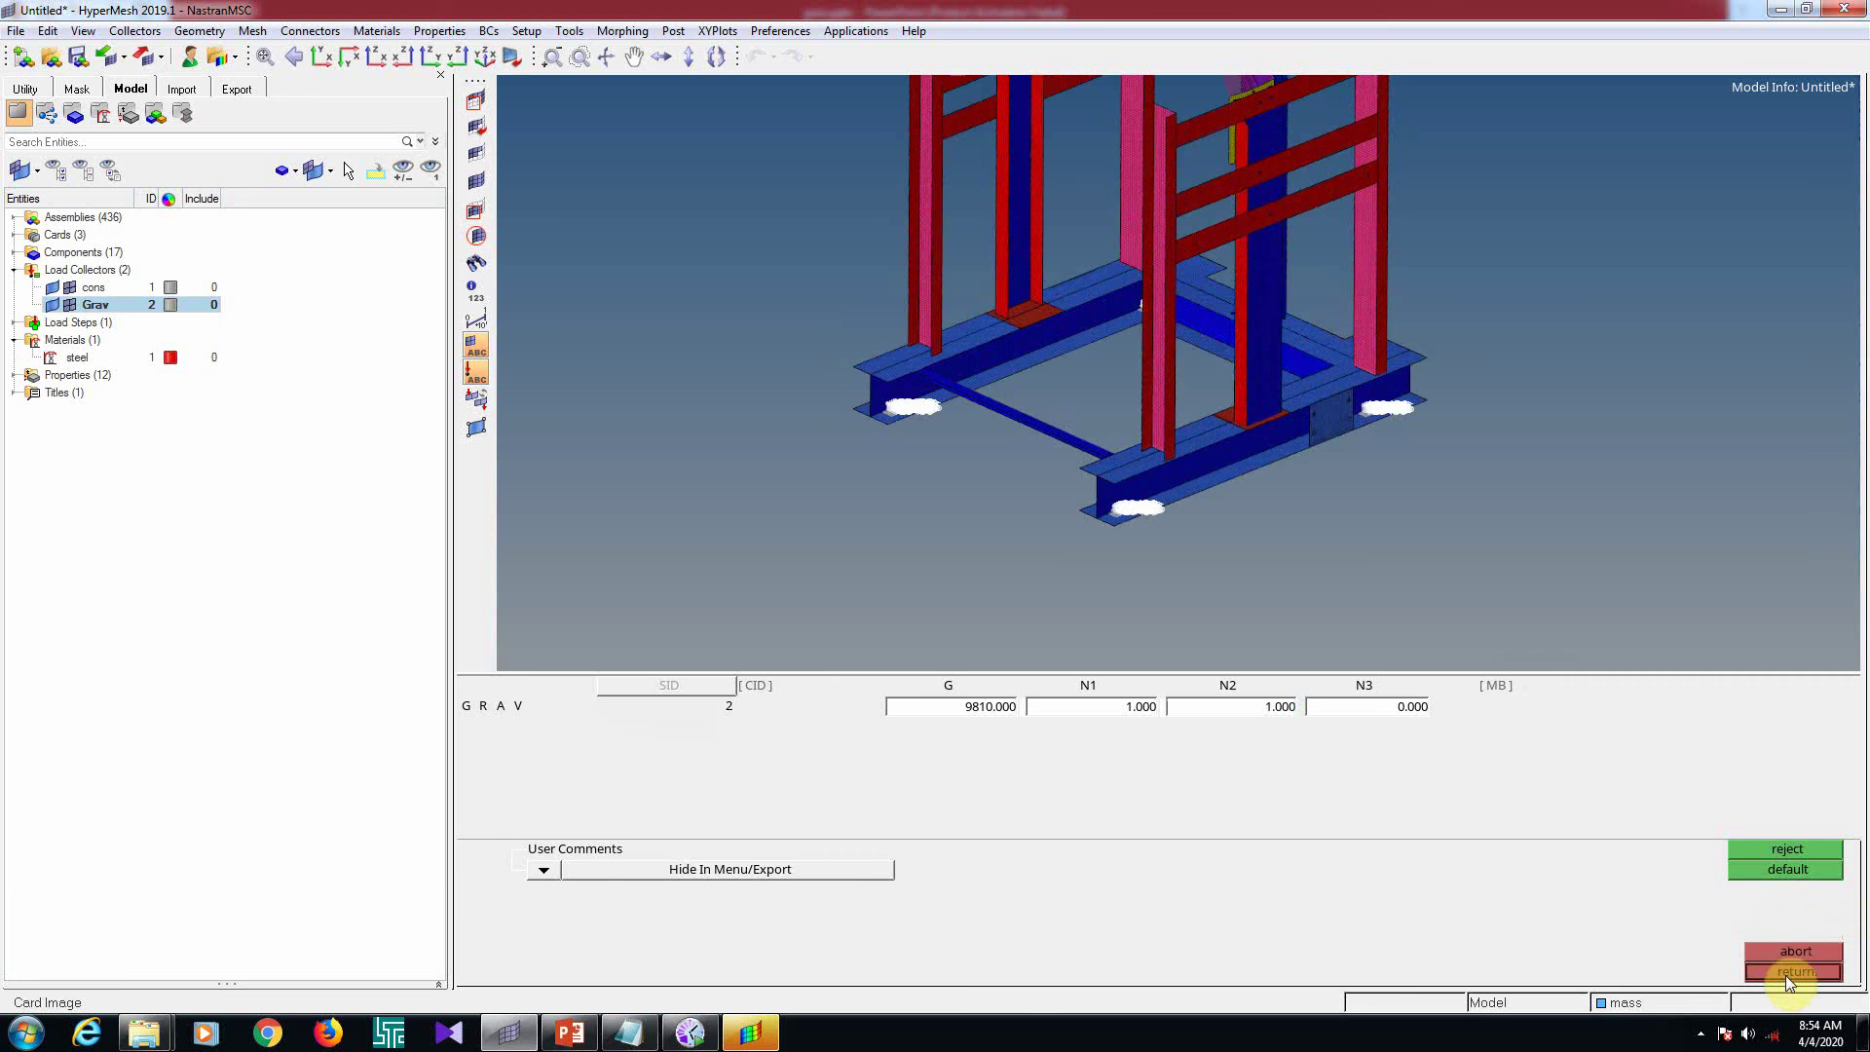
left_click_drag(958, 487, 950, 474, "ctrl")
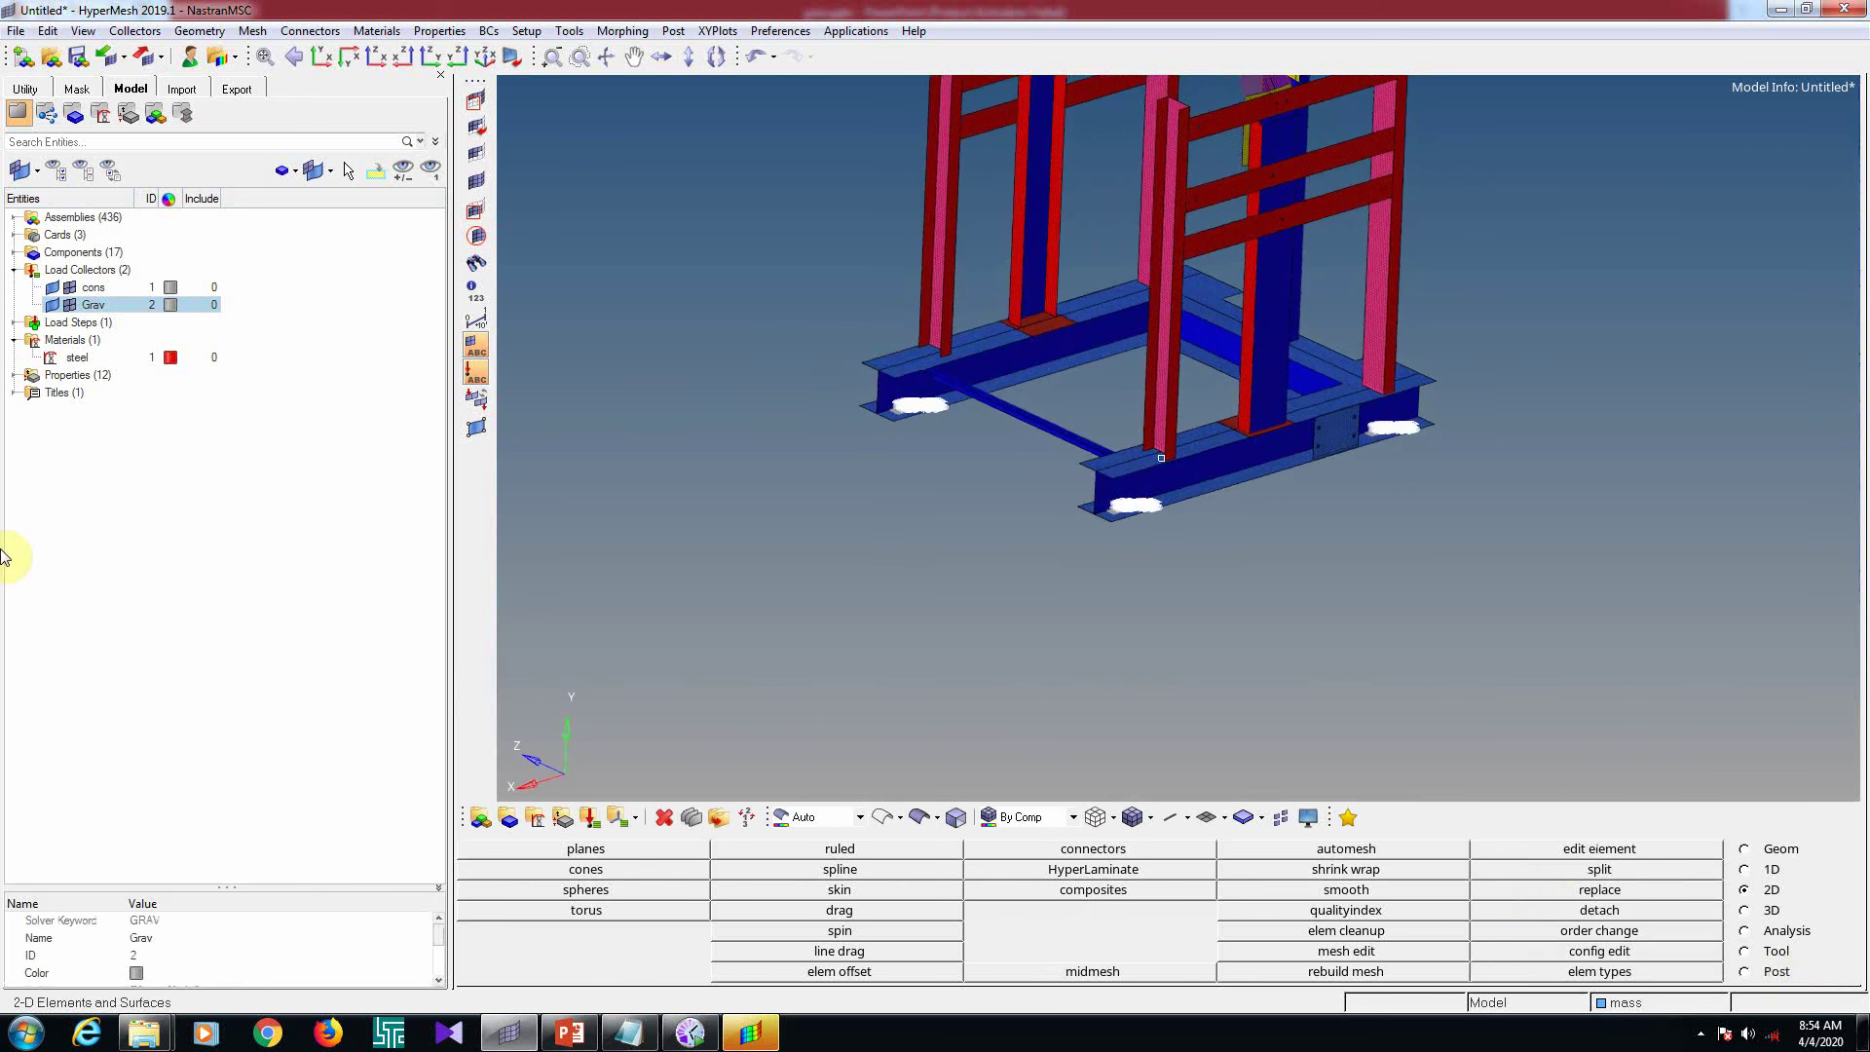
Reopen the Grav load collector's card and set its N2 component to 3
right_click(113, 304)
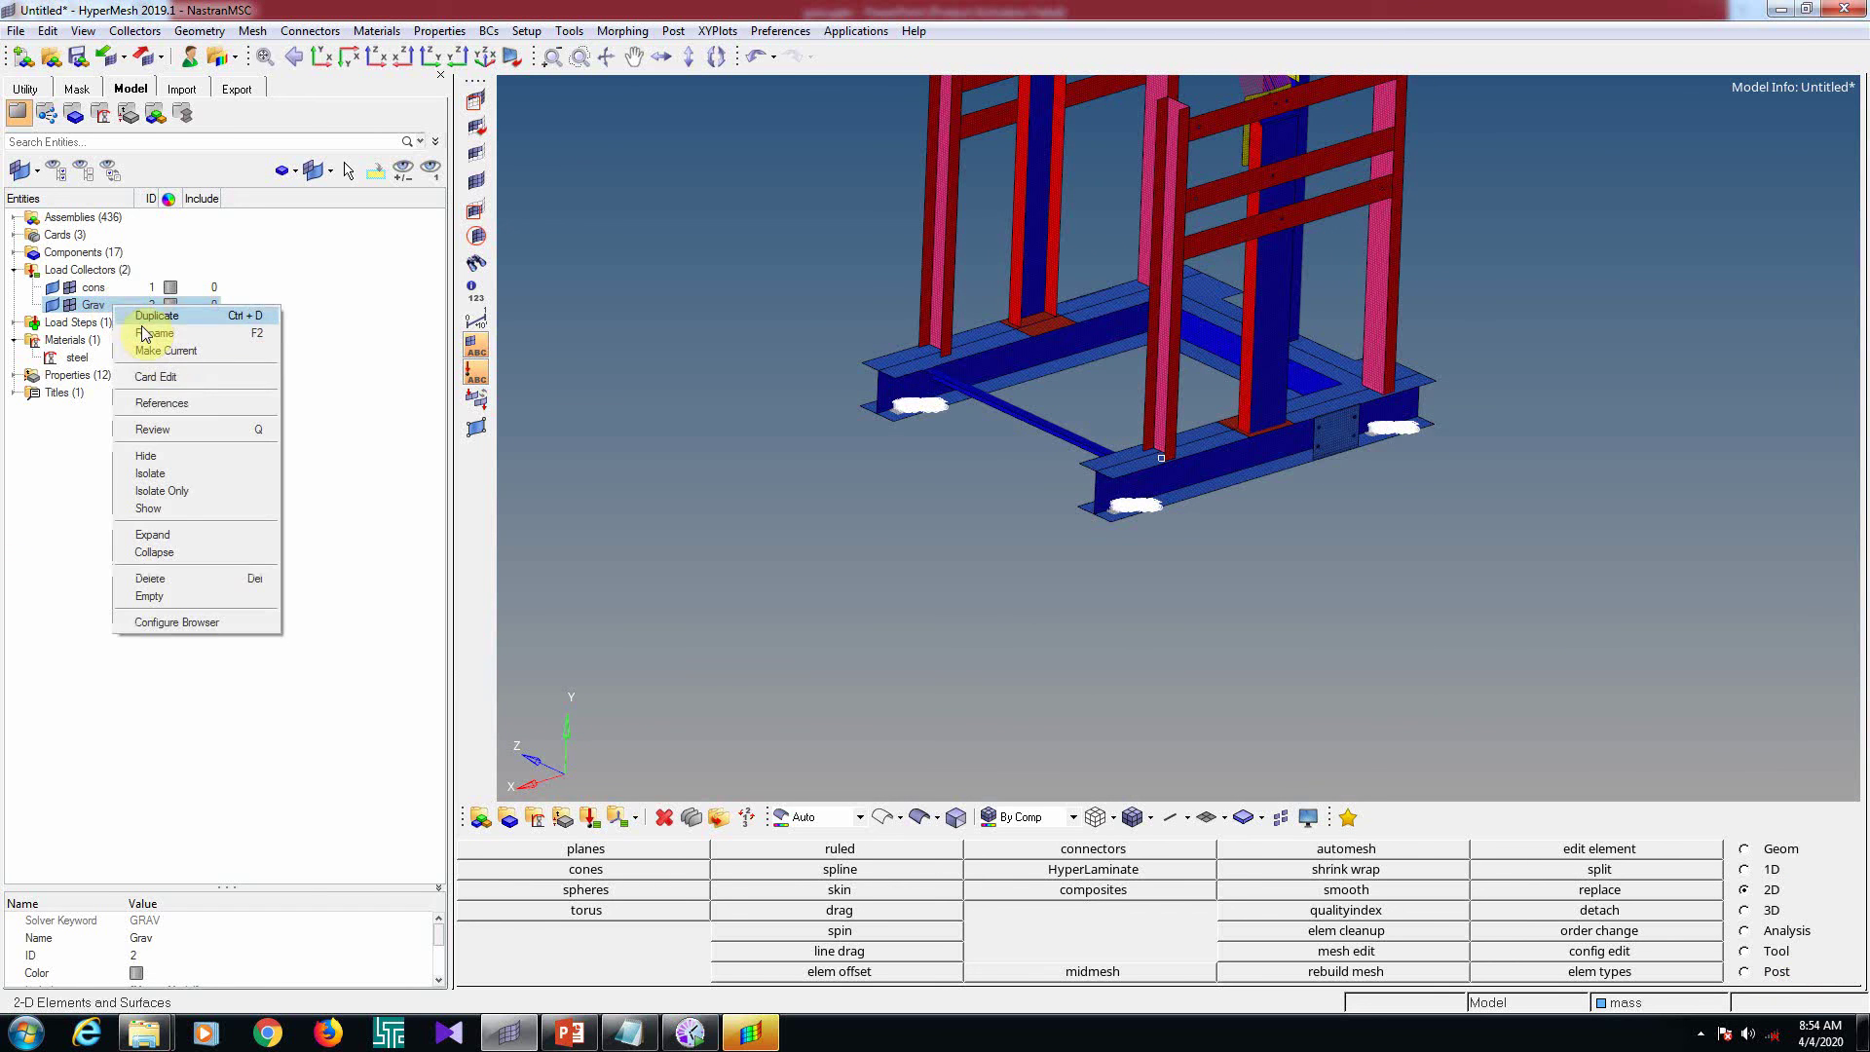
left_click(163, 375)
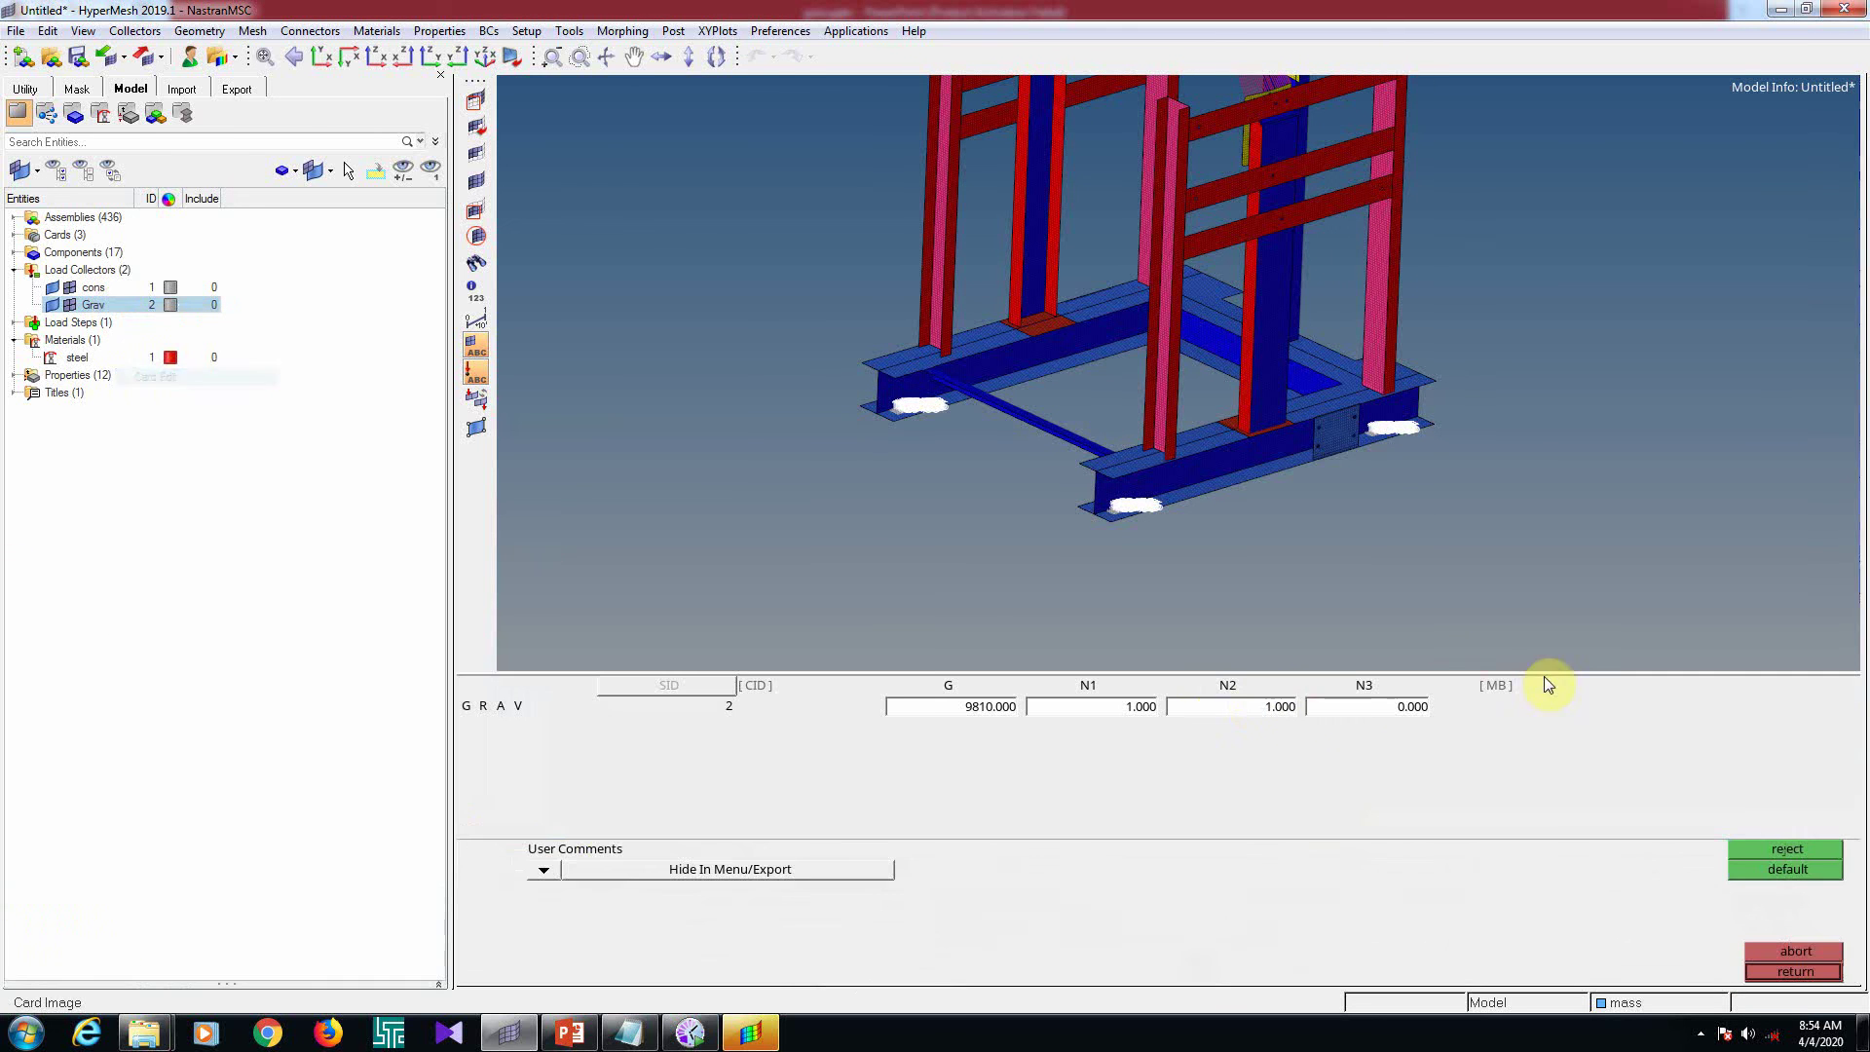
left_click(1256, 707)
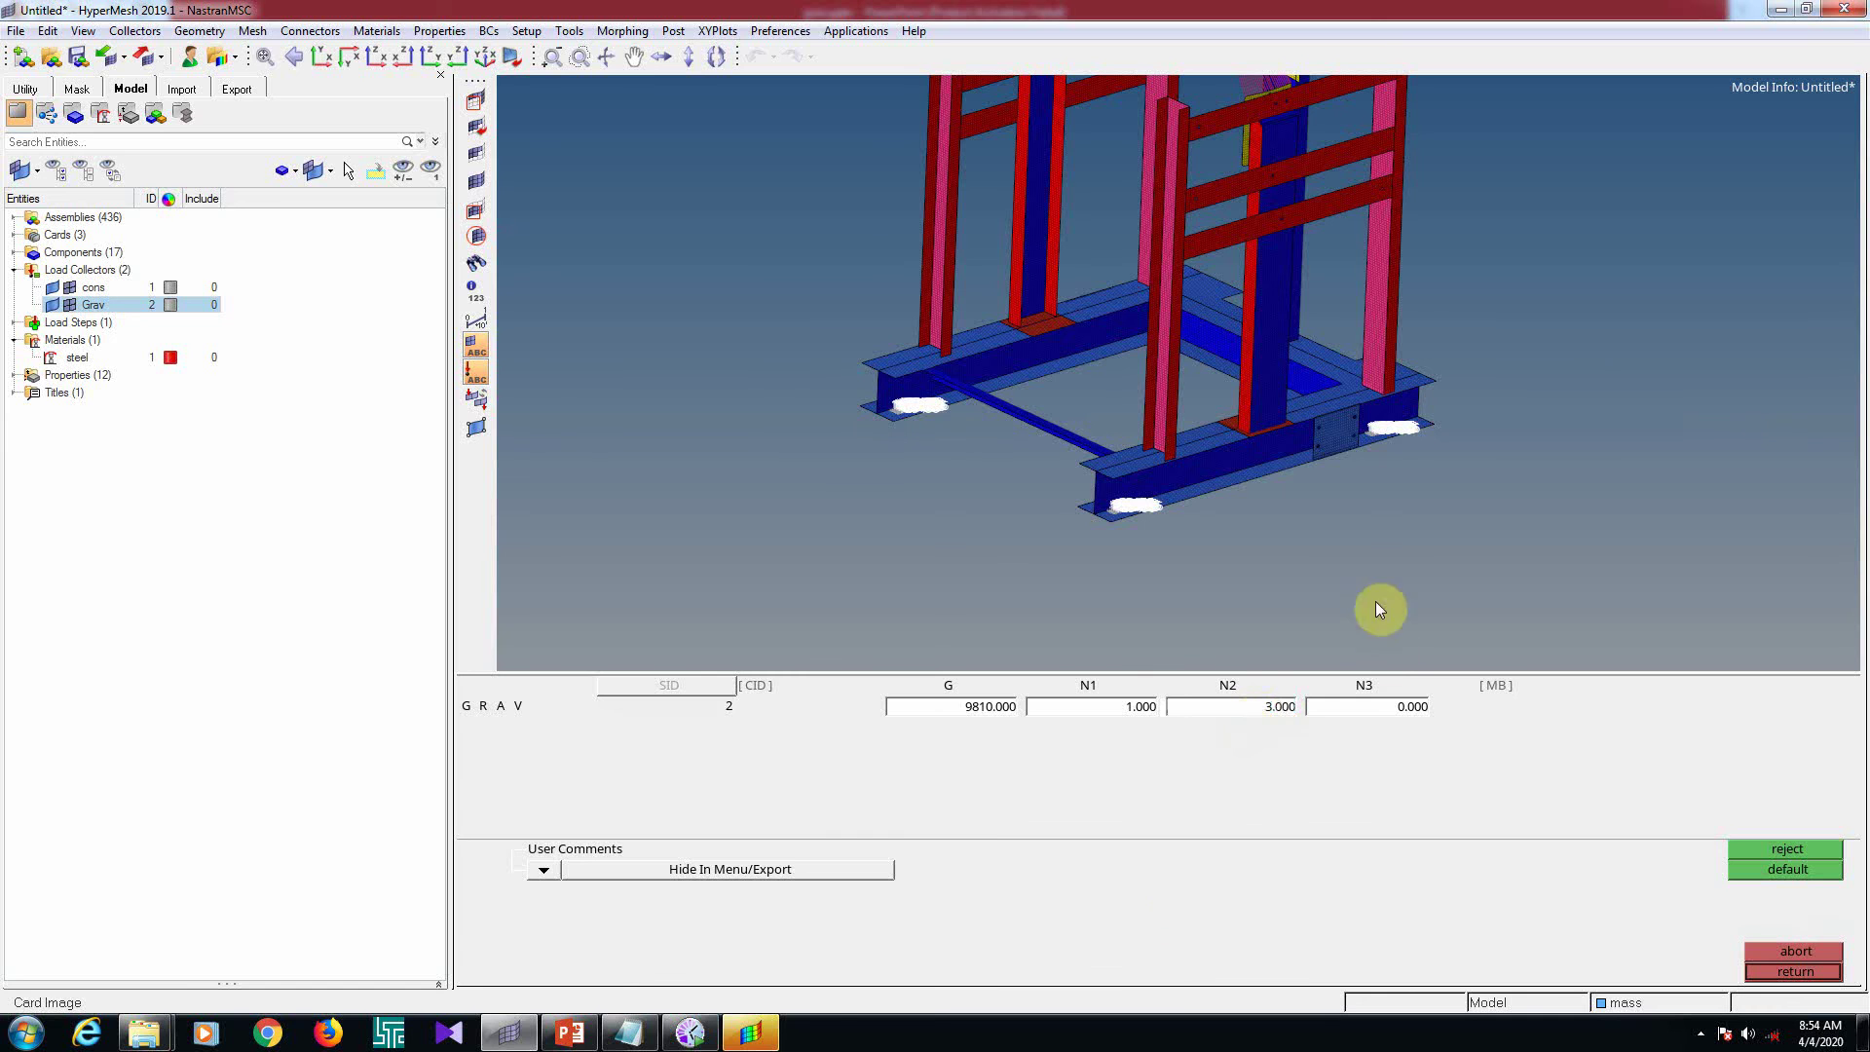
Switch to PowerPoint and check the general-case x, y and z load factors on the vehicle gravity analysis slide
left_click(570, 1033)
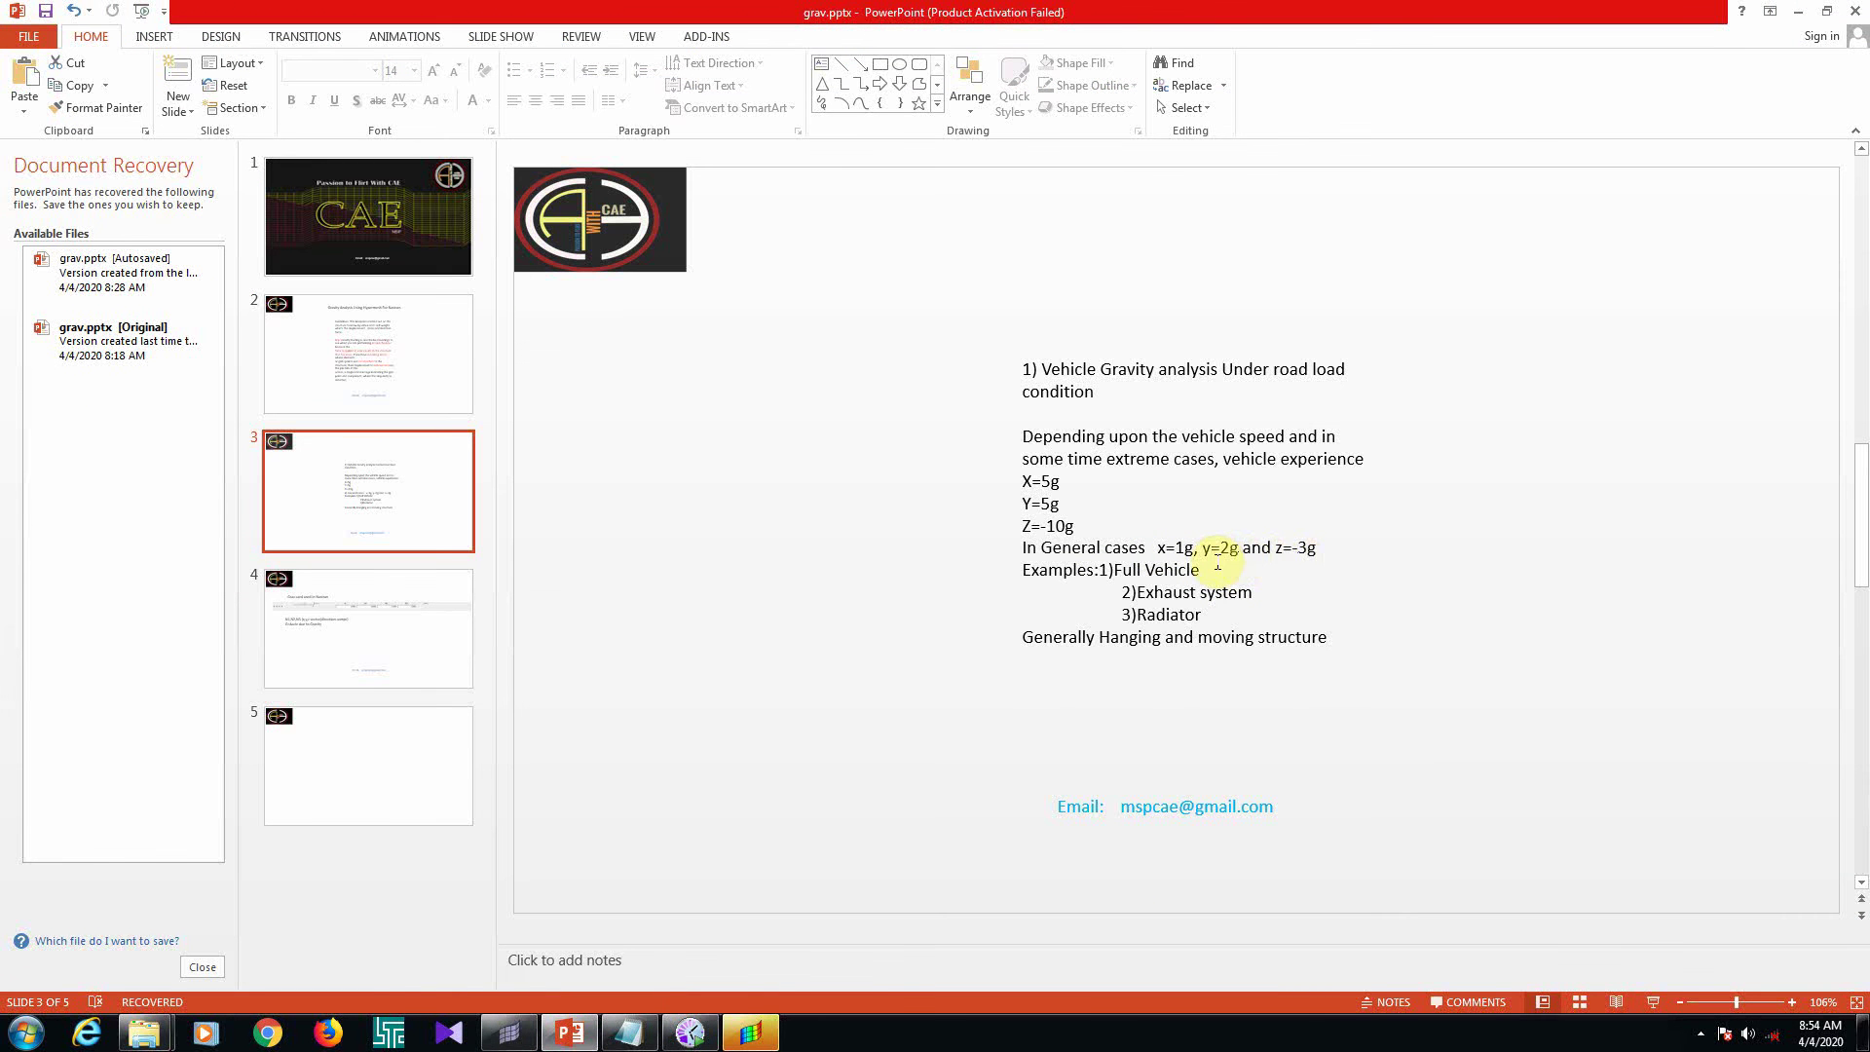
left_click(1196, 548)
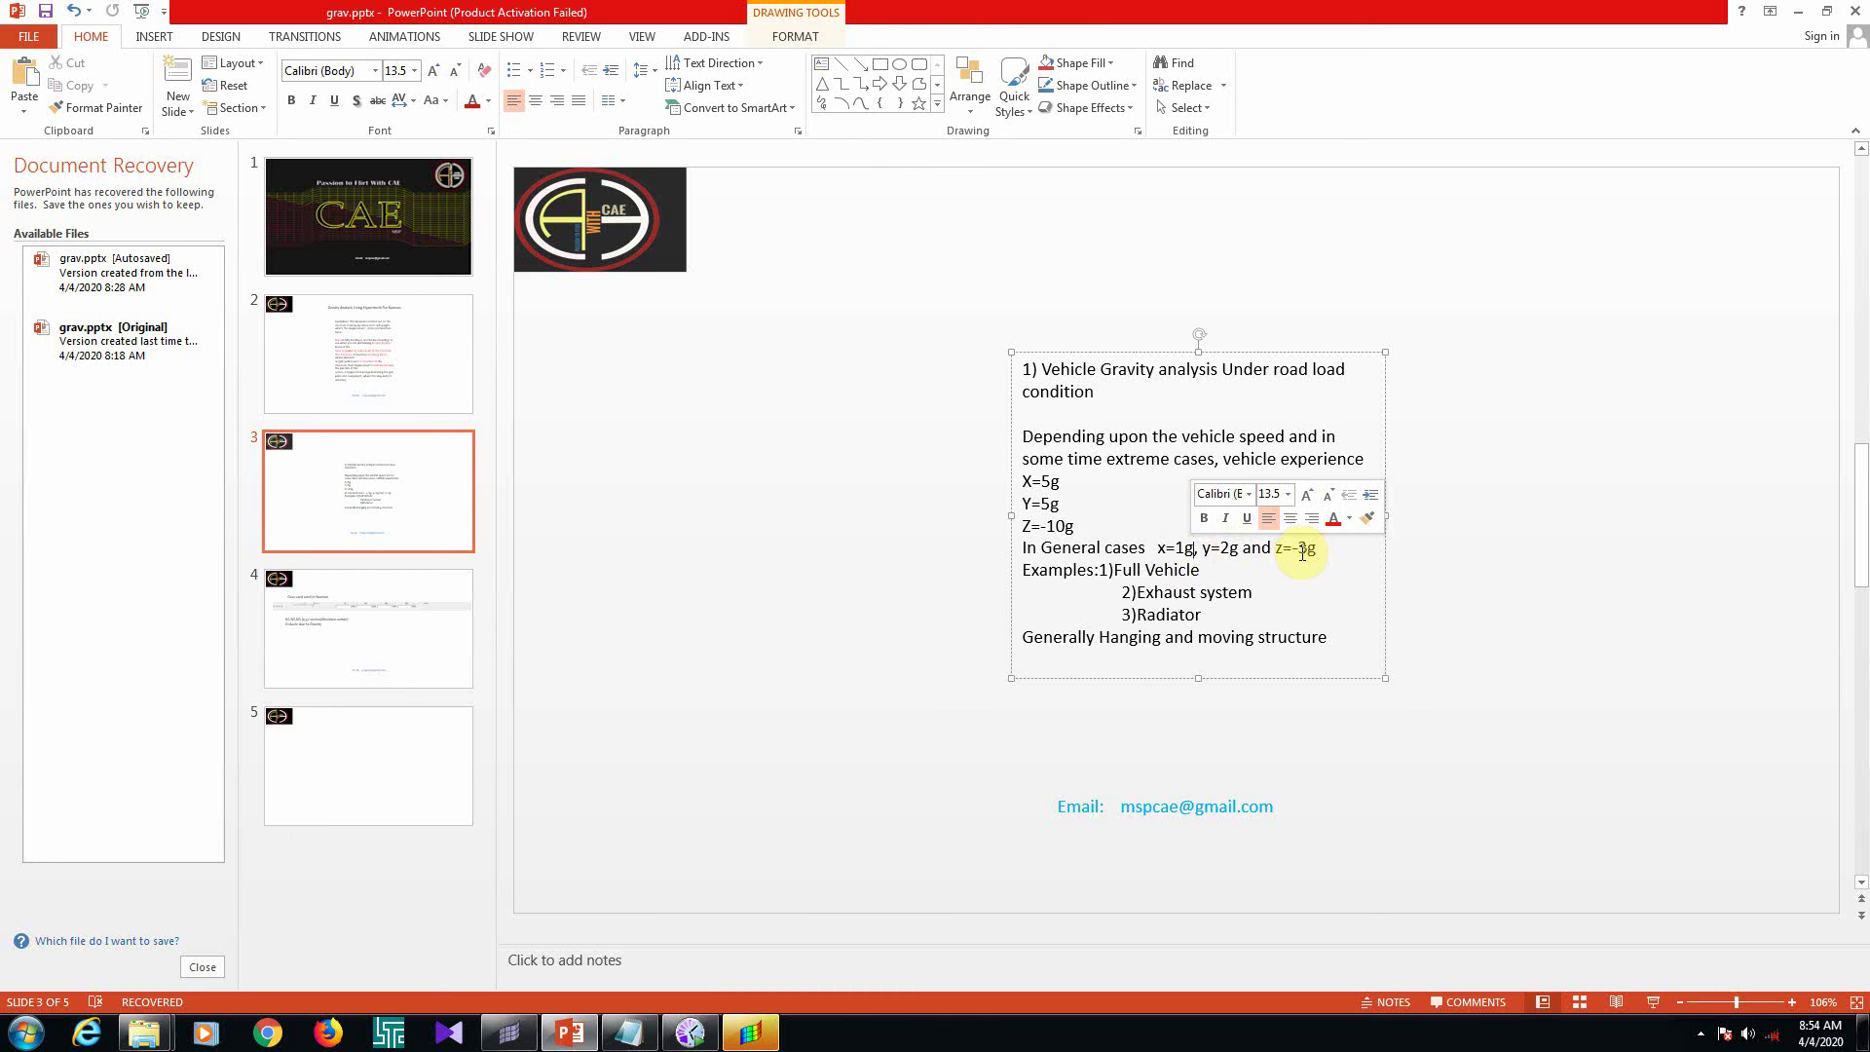
left_click(1474, 572)
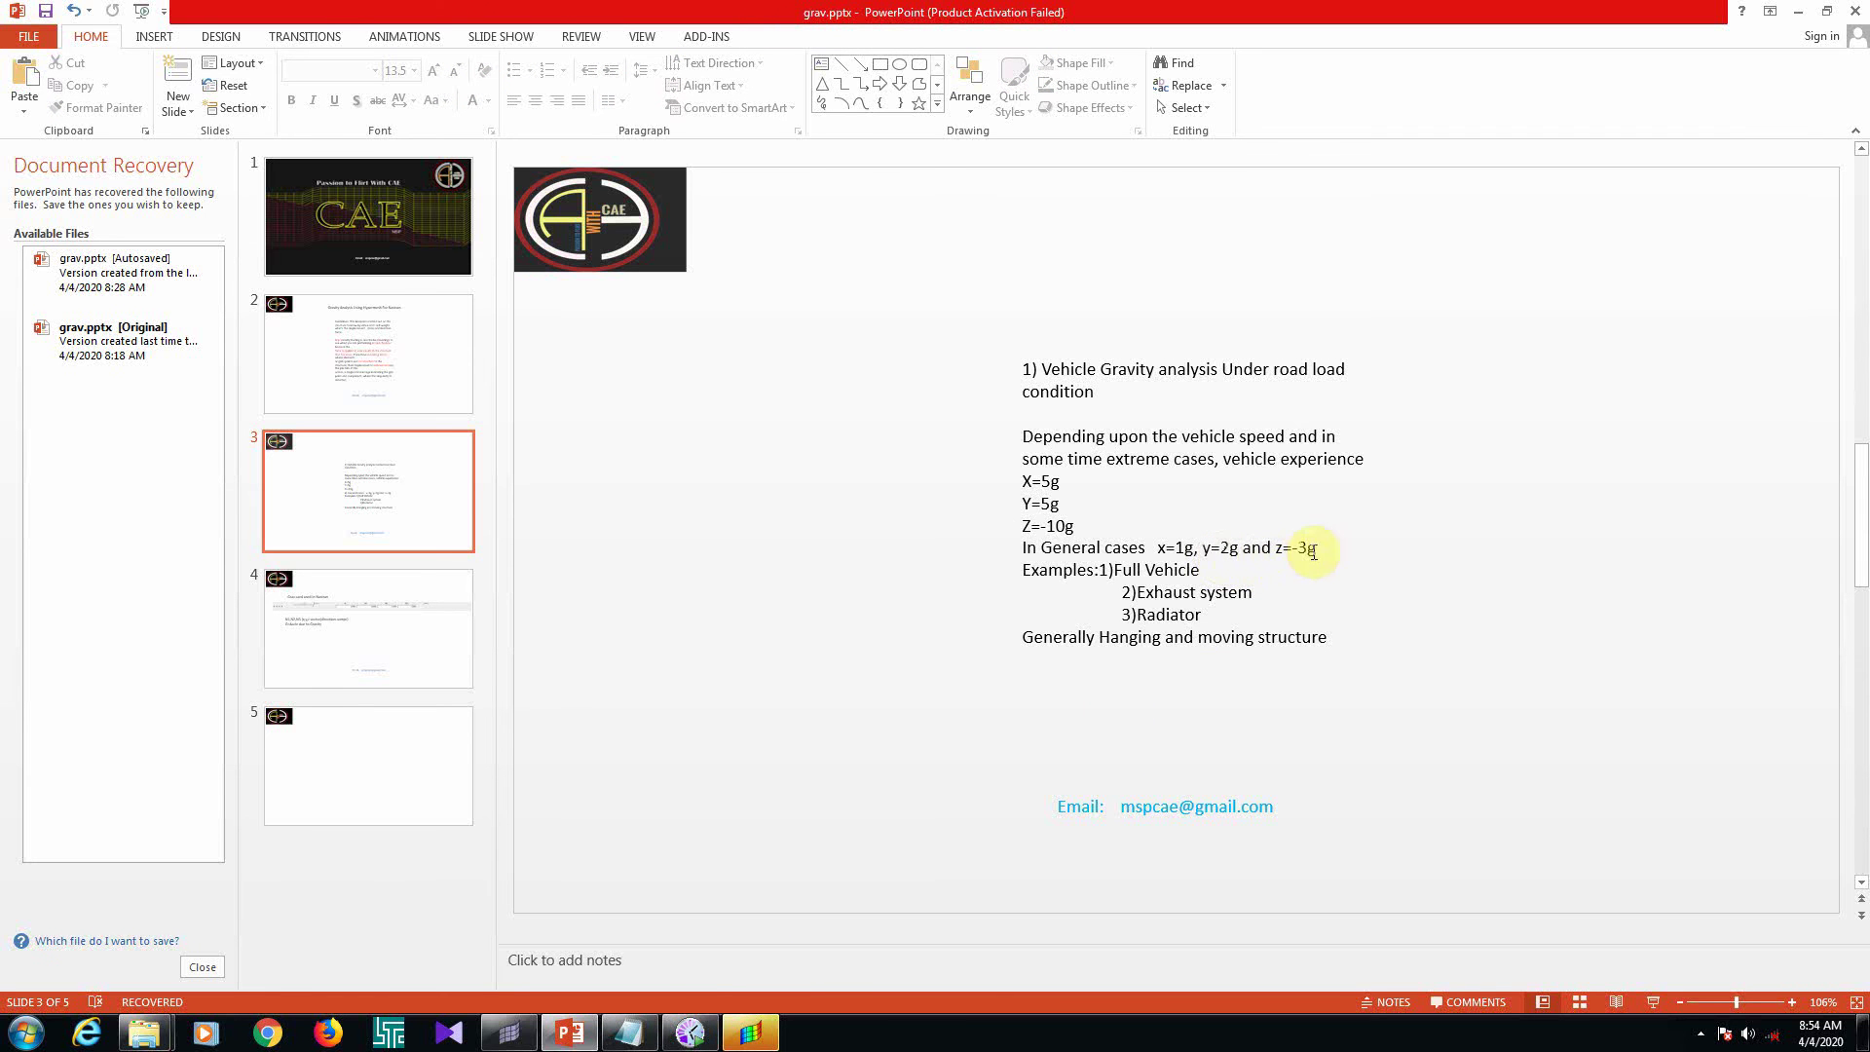
Return to HyperMesh and set the N3 component of the GRAV card to 2
left_click(584, 1038)
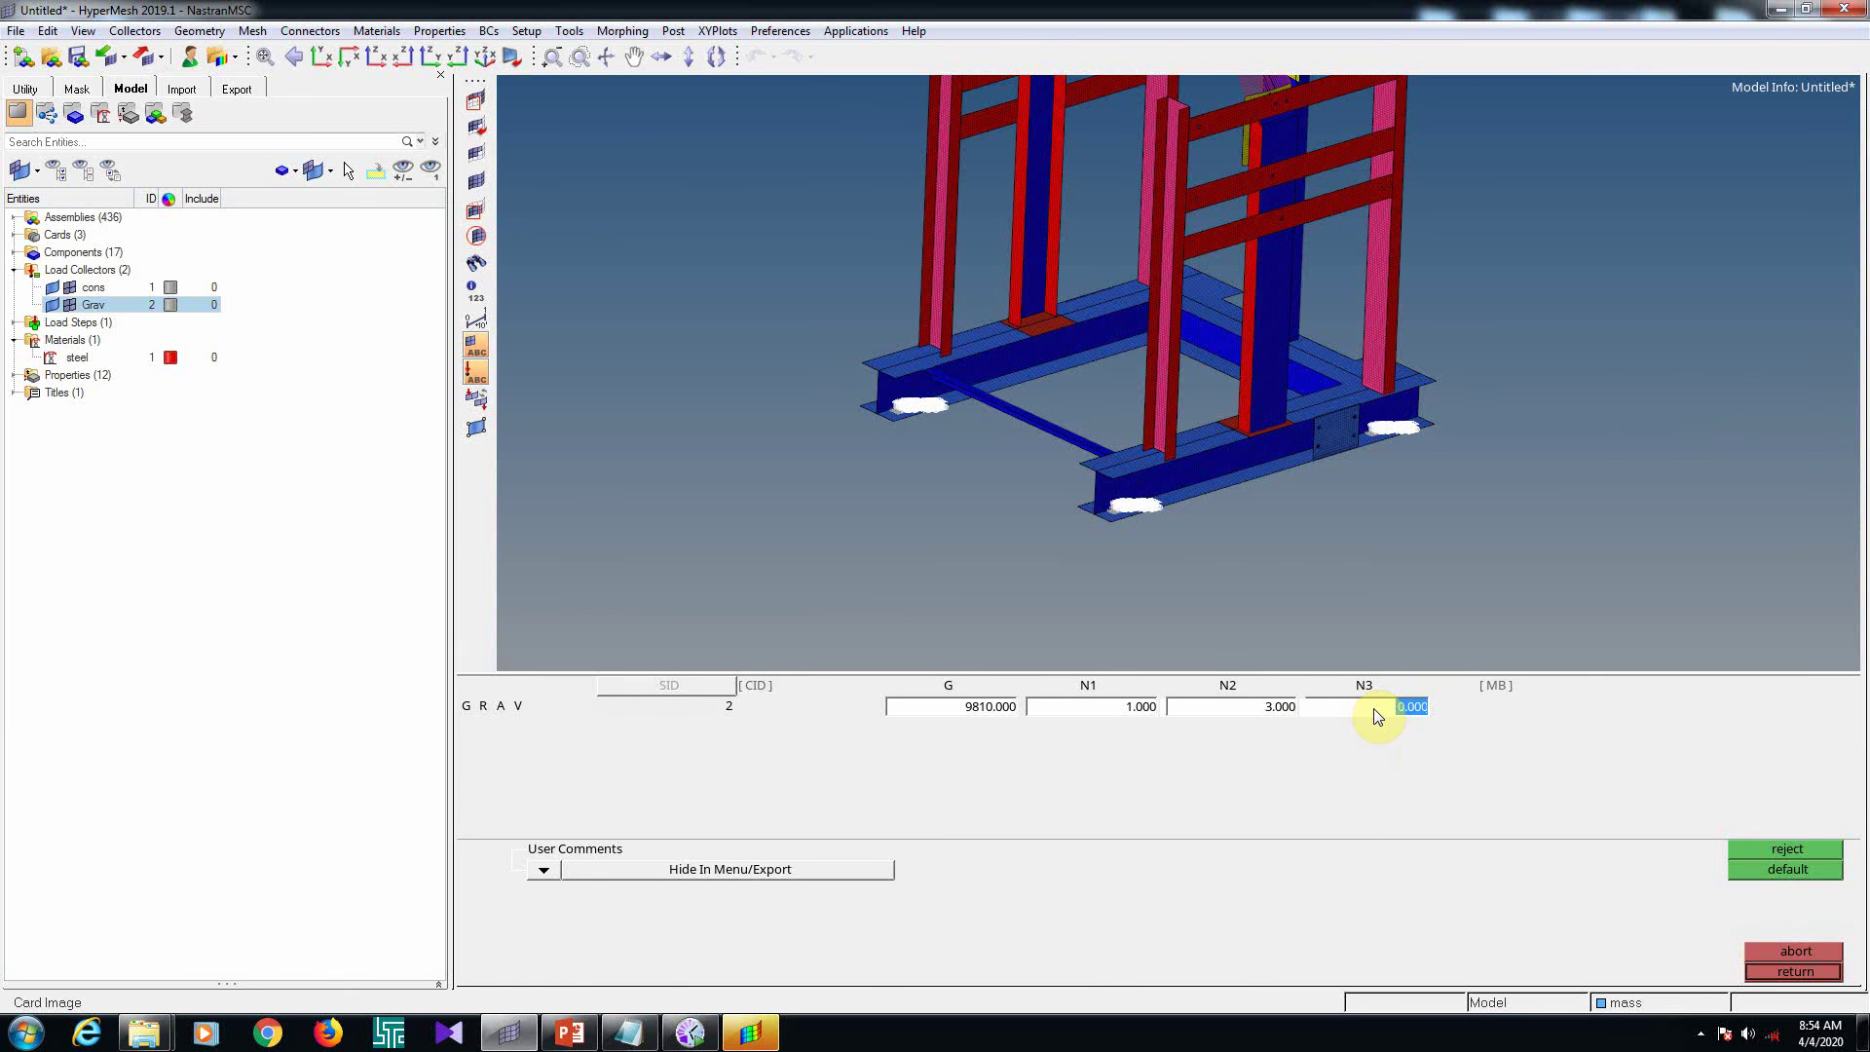
type("2")
key("Return")
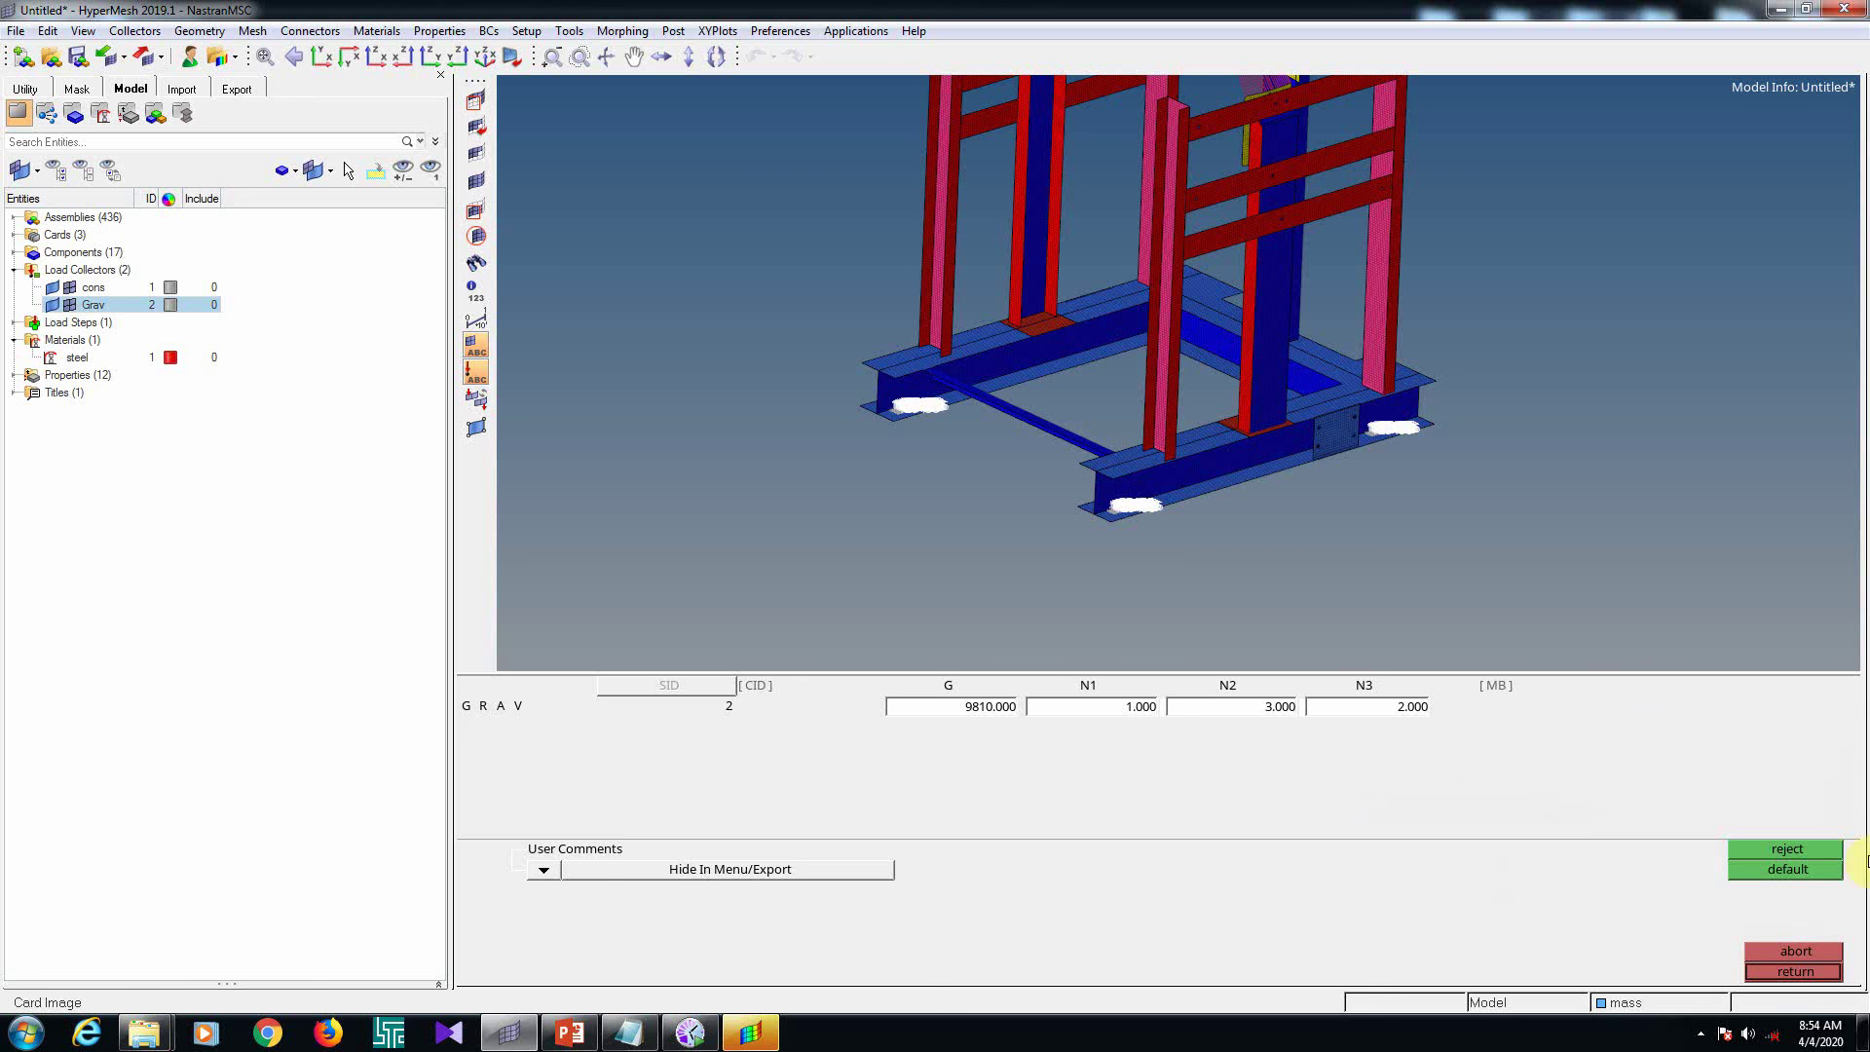
Leave the GRAV card and start a Nastran export, creating a folder named grav inside gravity_analysis for the output
left_click(1795, 971)
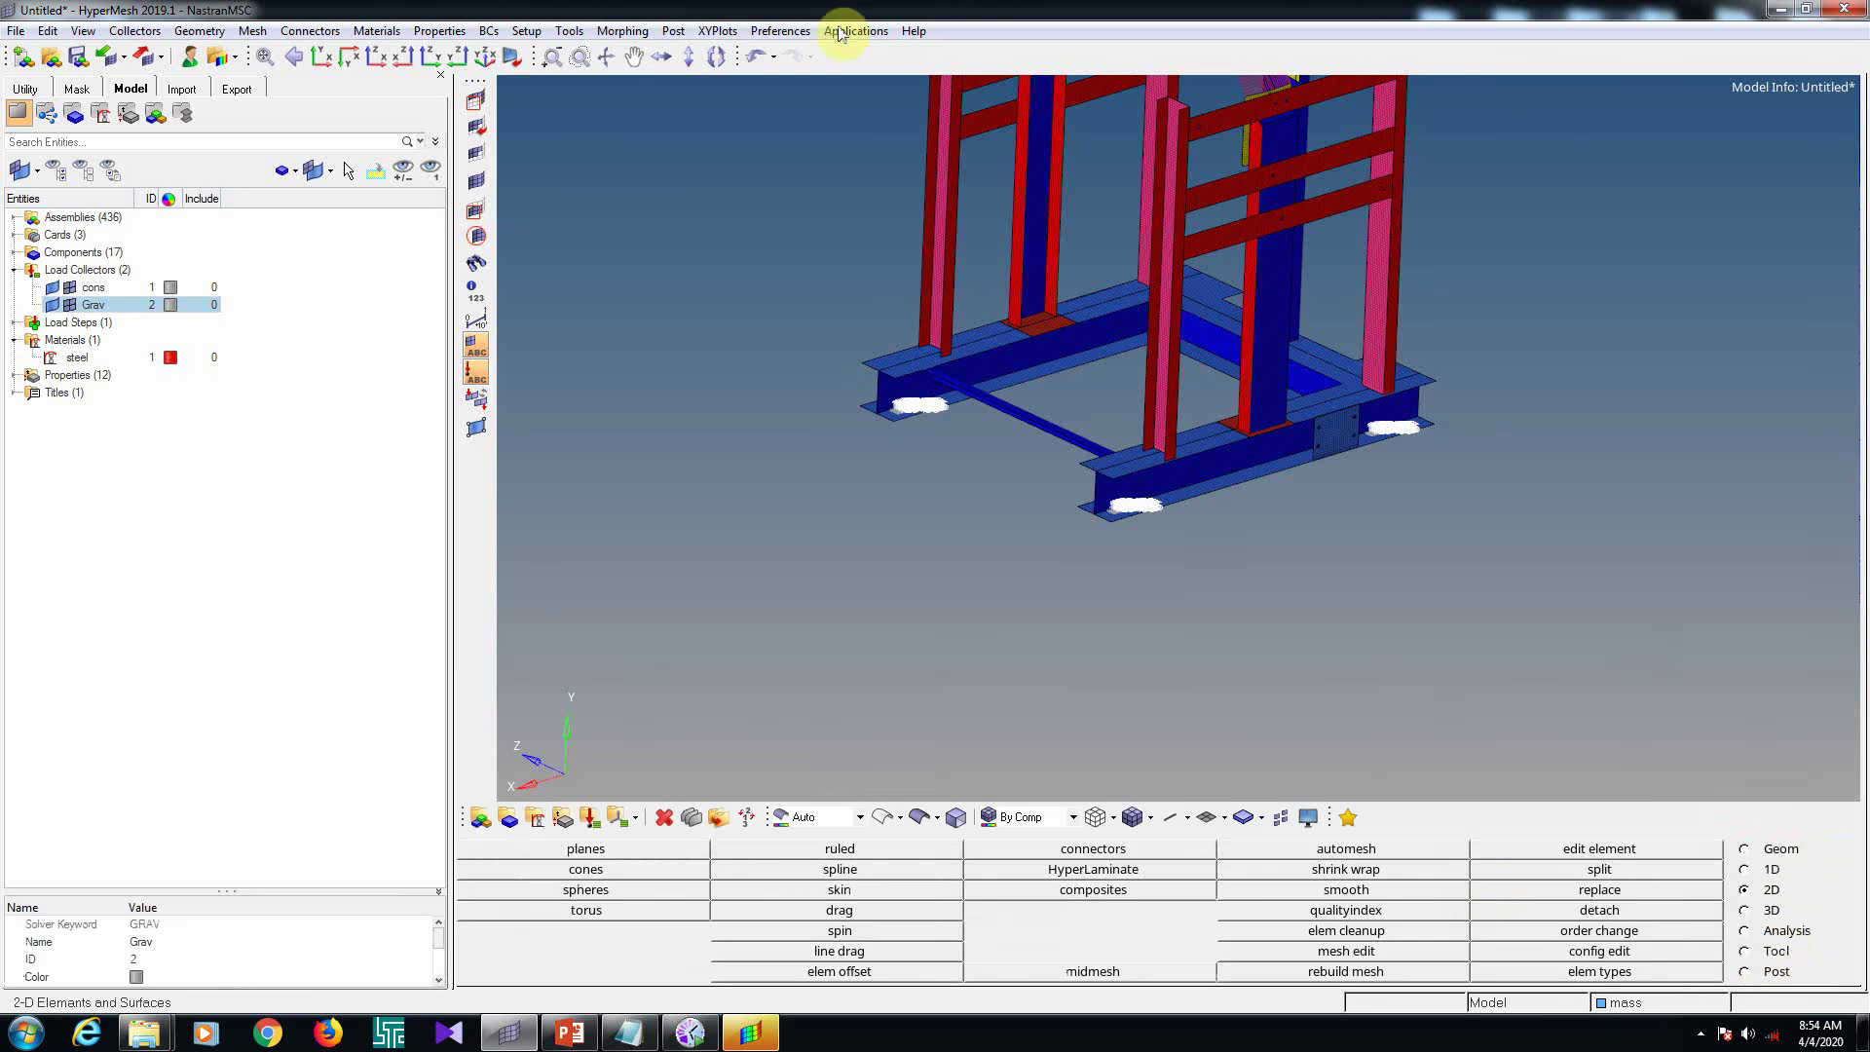
left_click(142, 55)
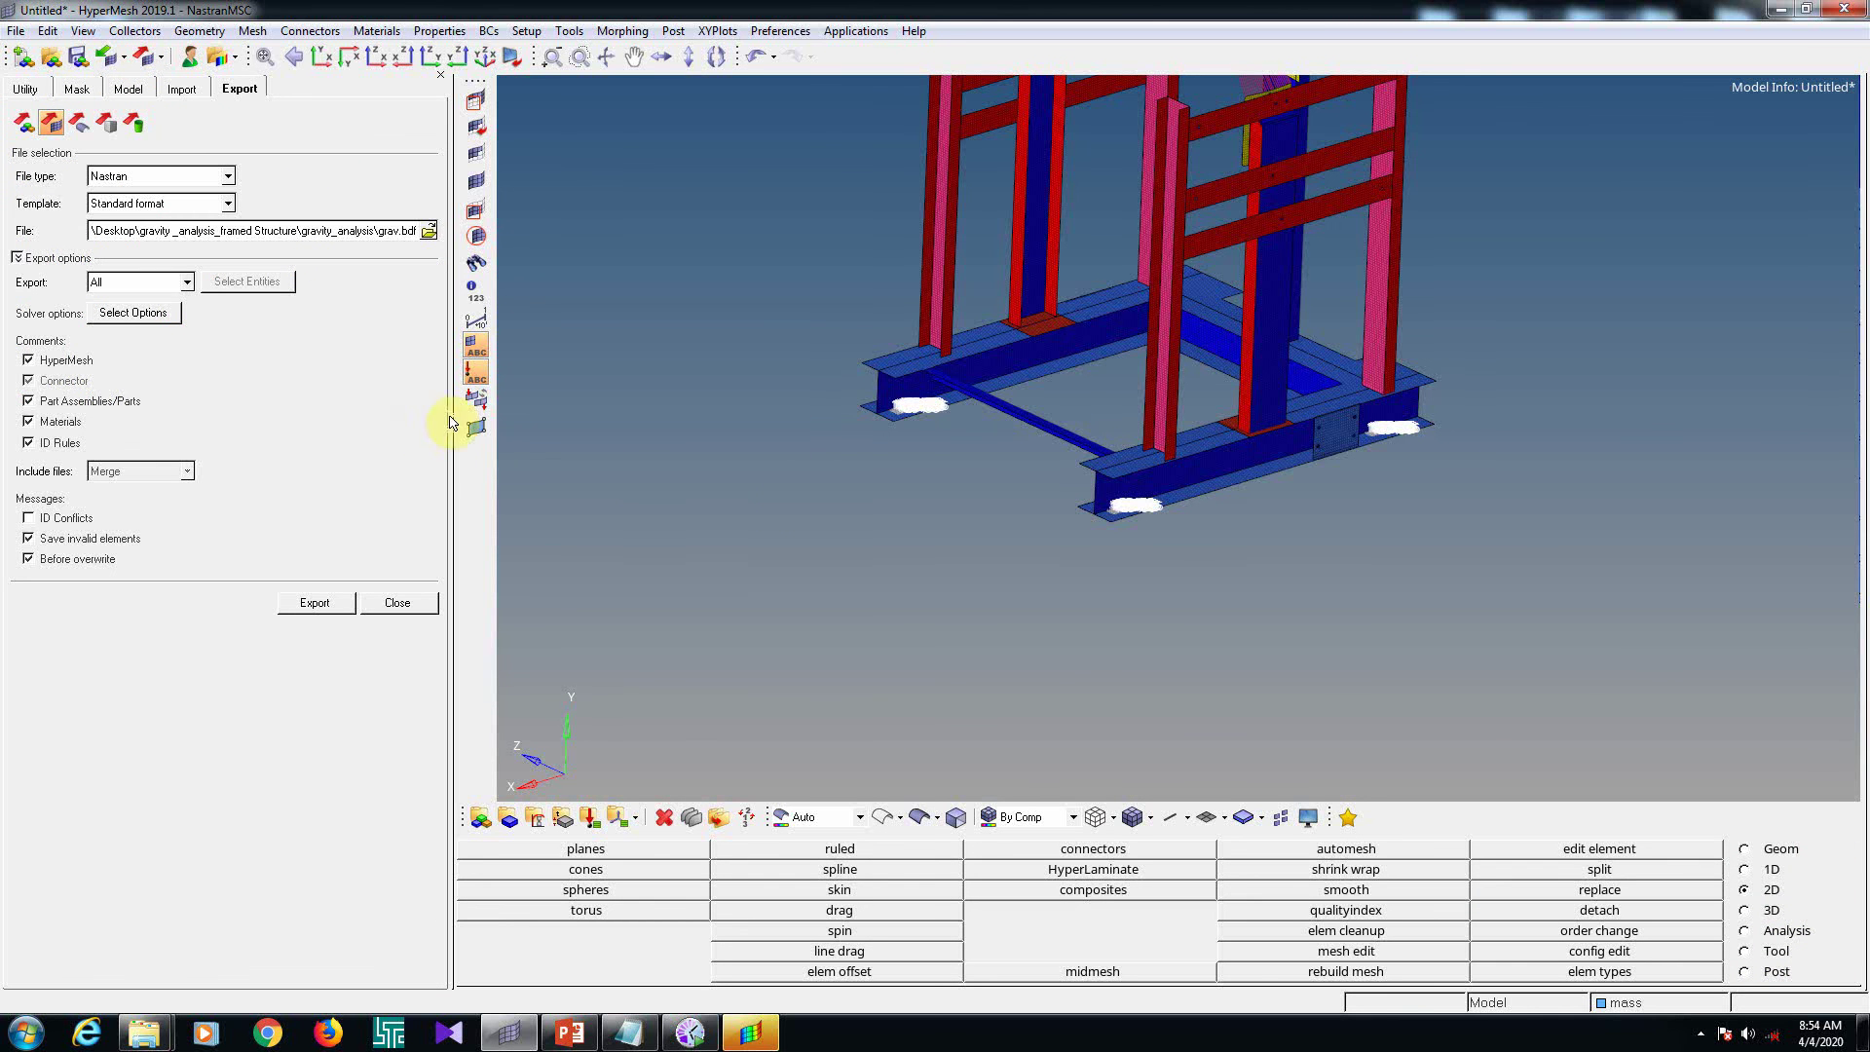
left_click(430, 232)
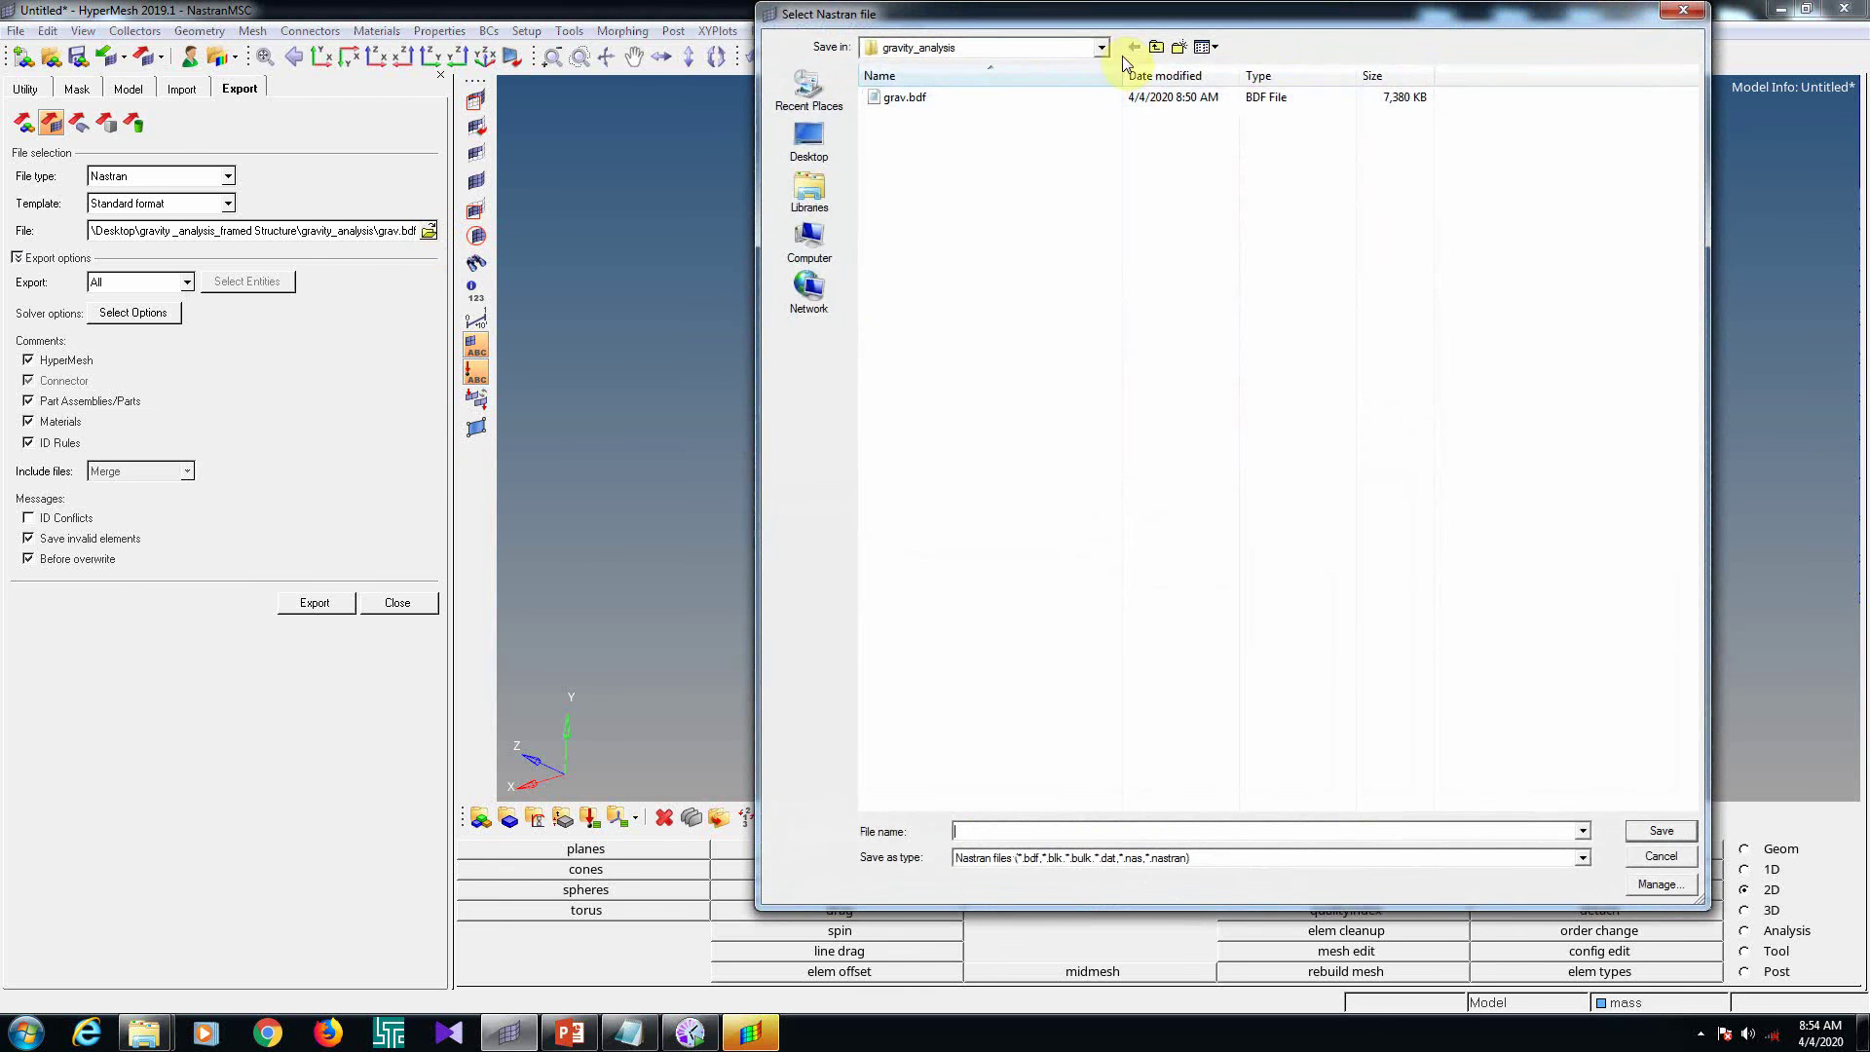
left_click(1178, 50)
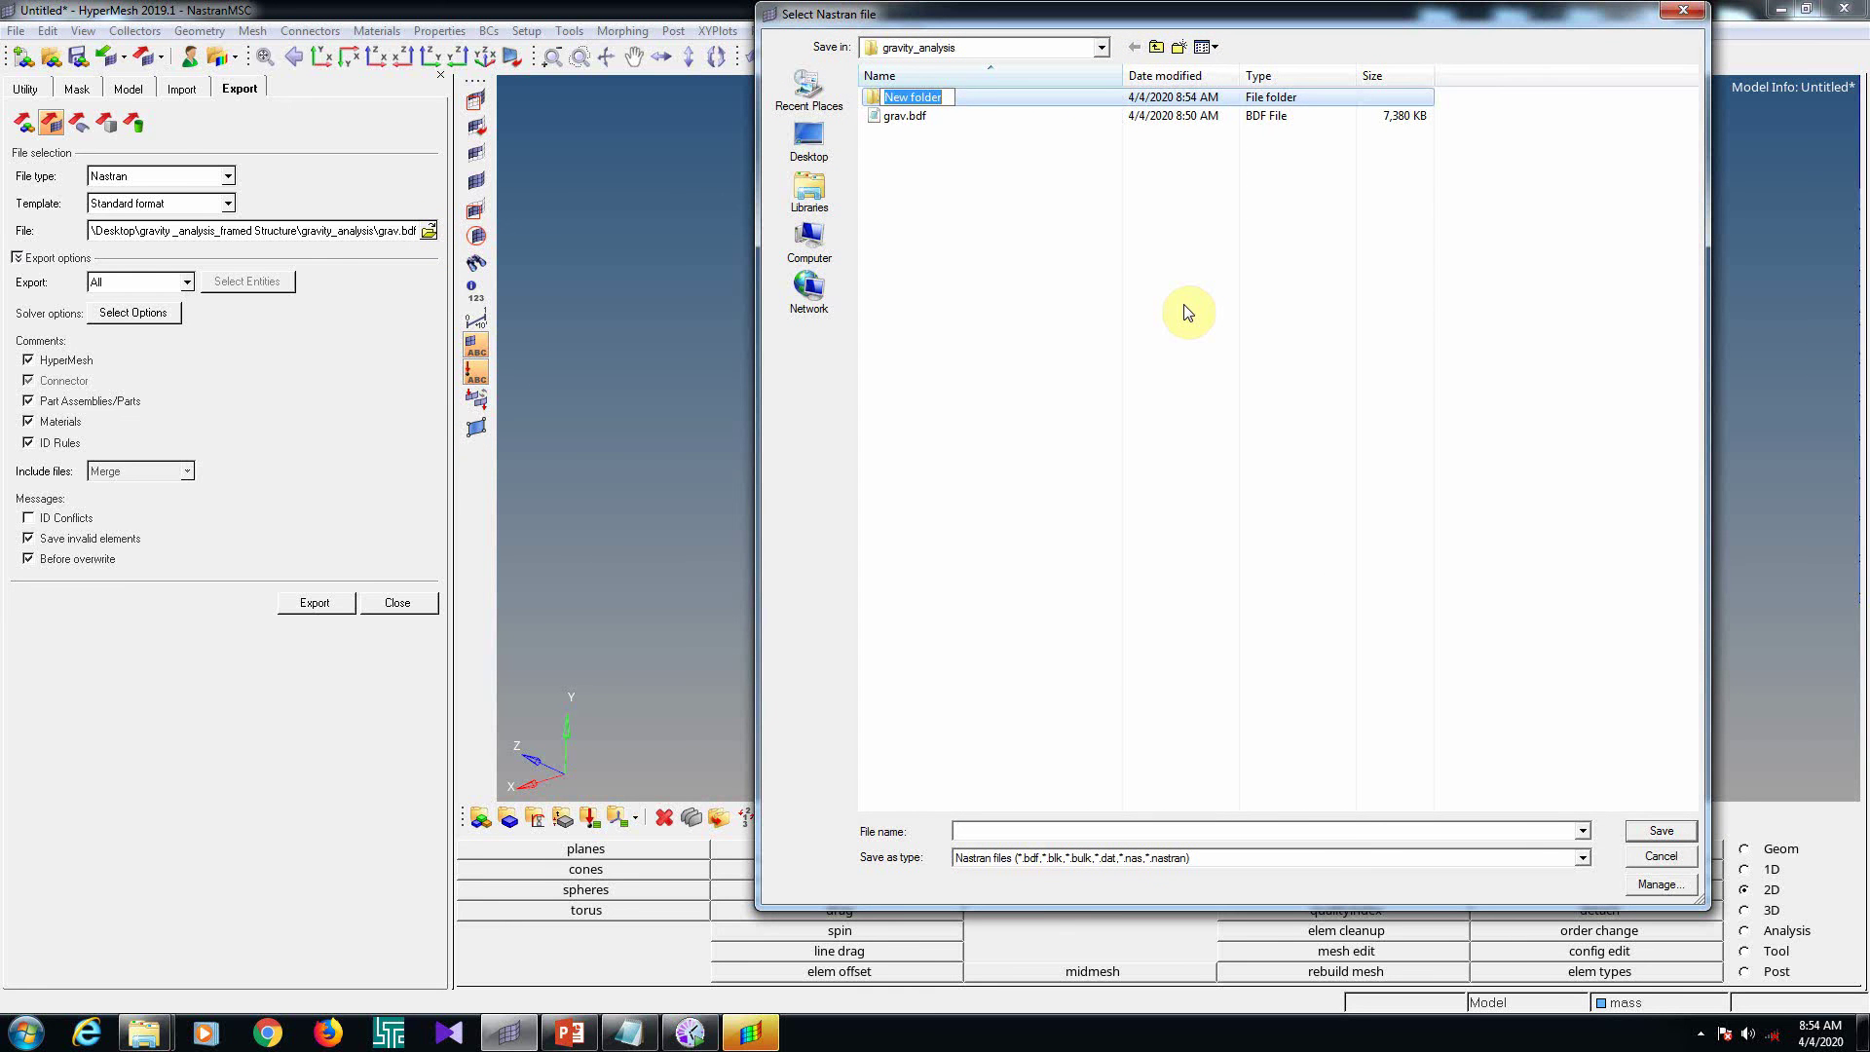
type("f")
key("BackSpace")
type("grav")
key("Return")
key("Return")
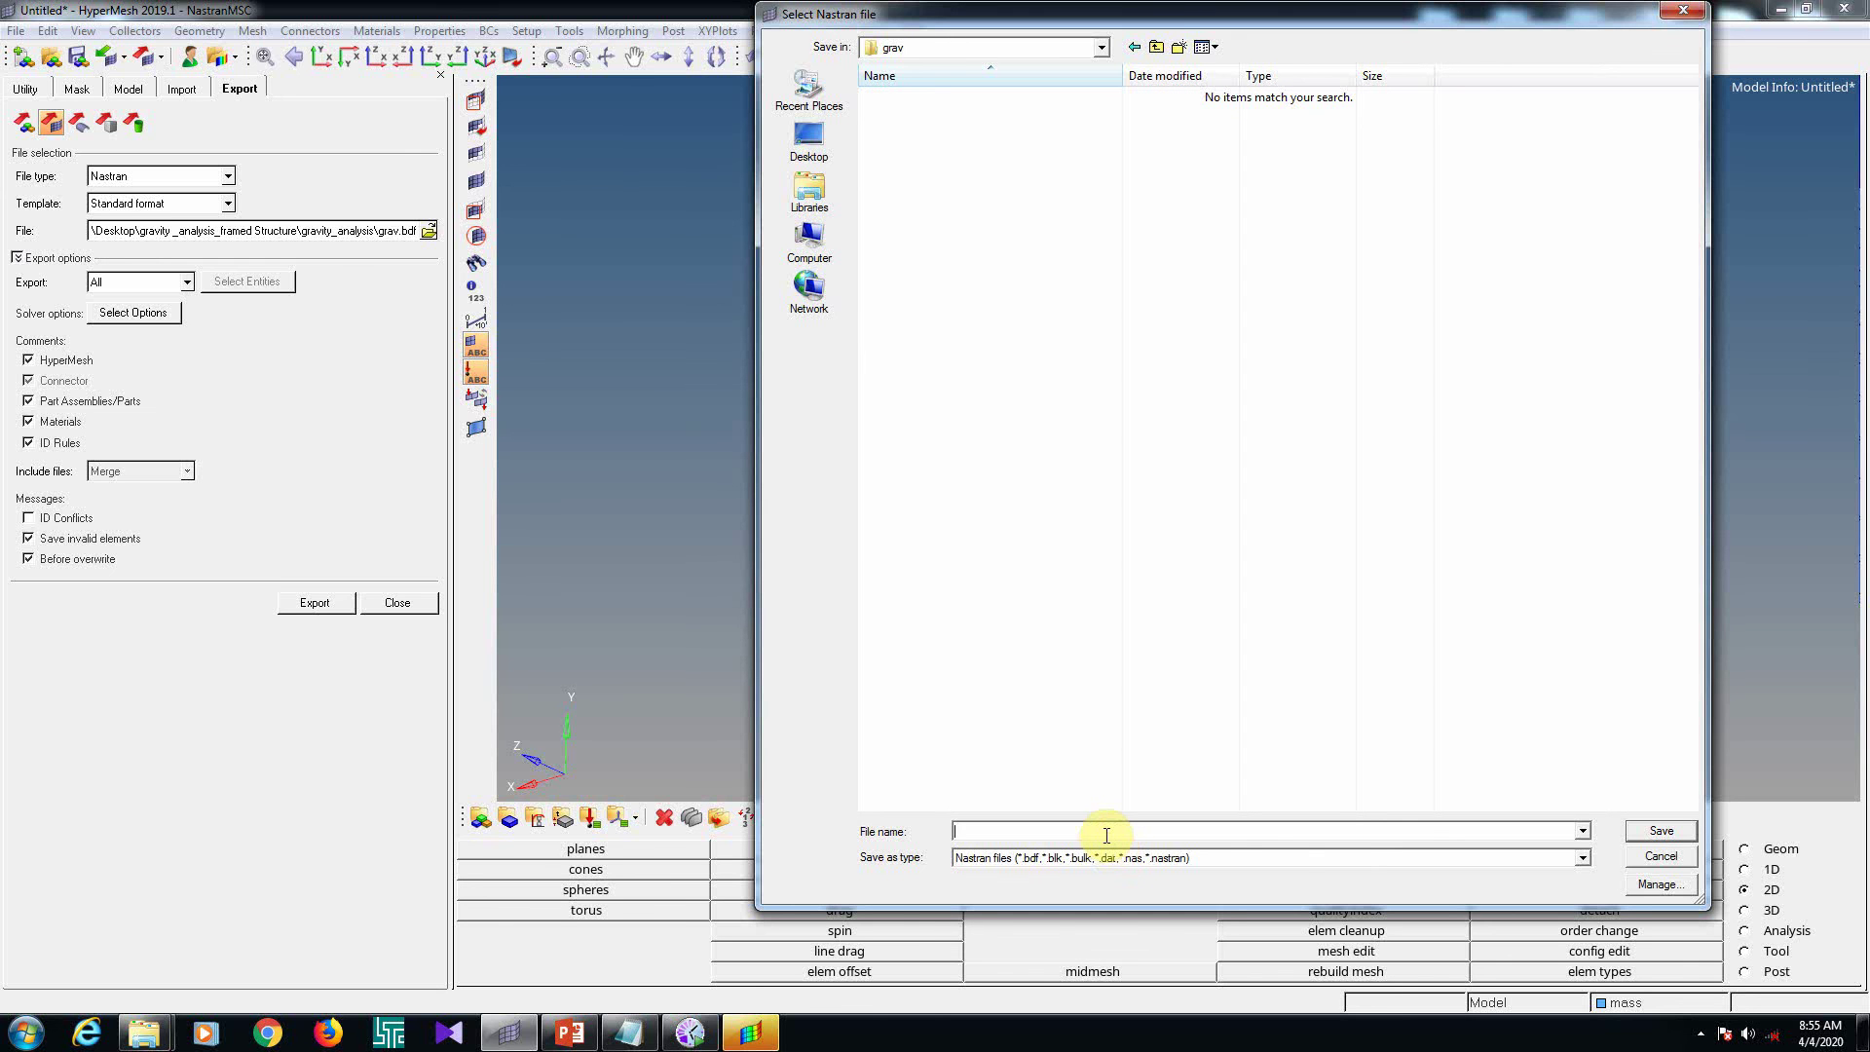
Name the export file abusive and export the full model as a Nastran deck into the grav folder
type("abusive")
key("Return")
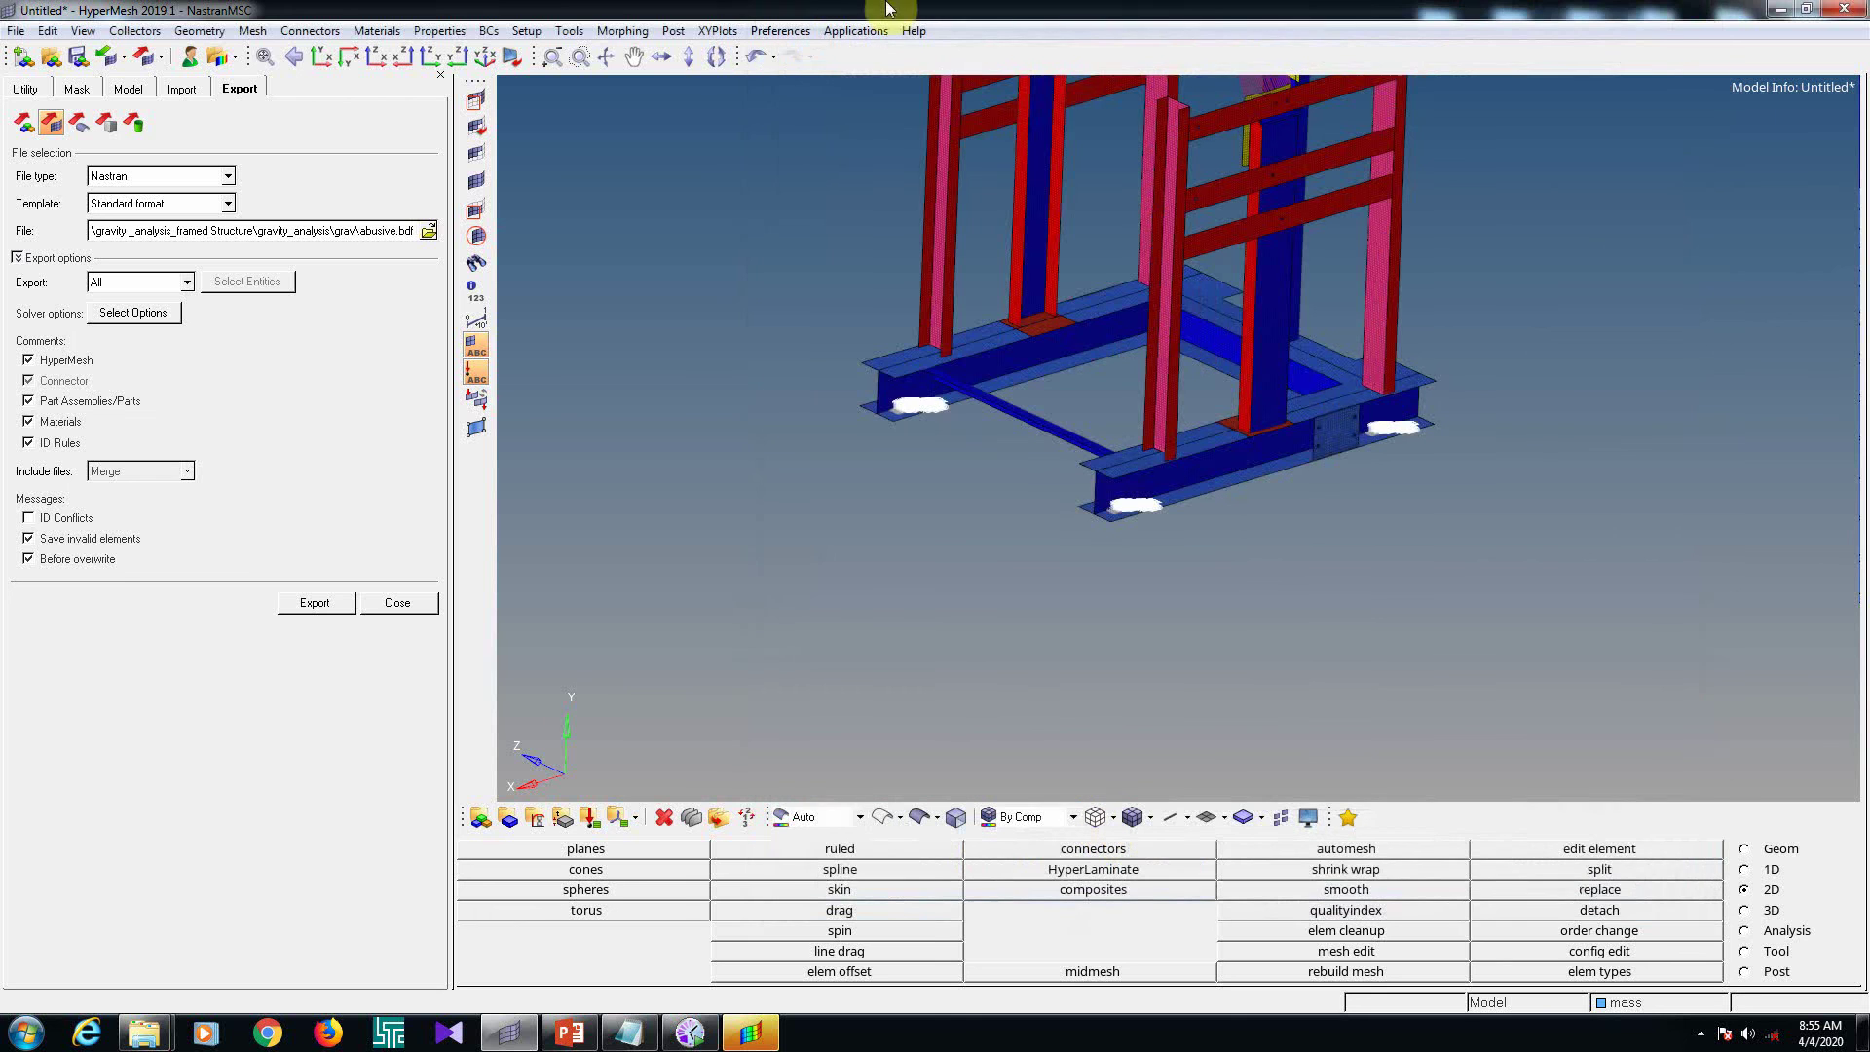
left_click(326, 606)
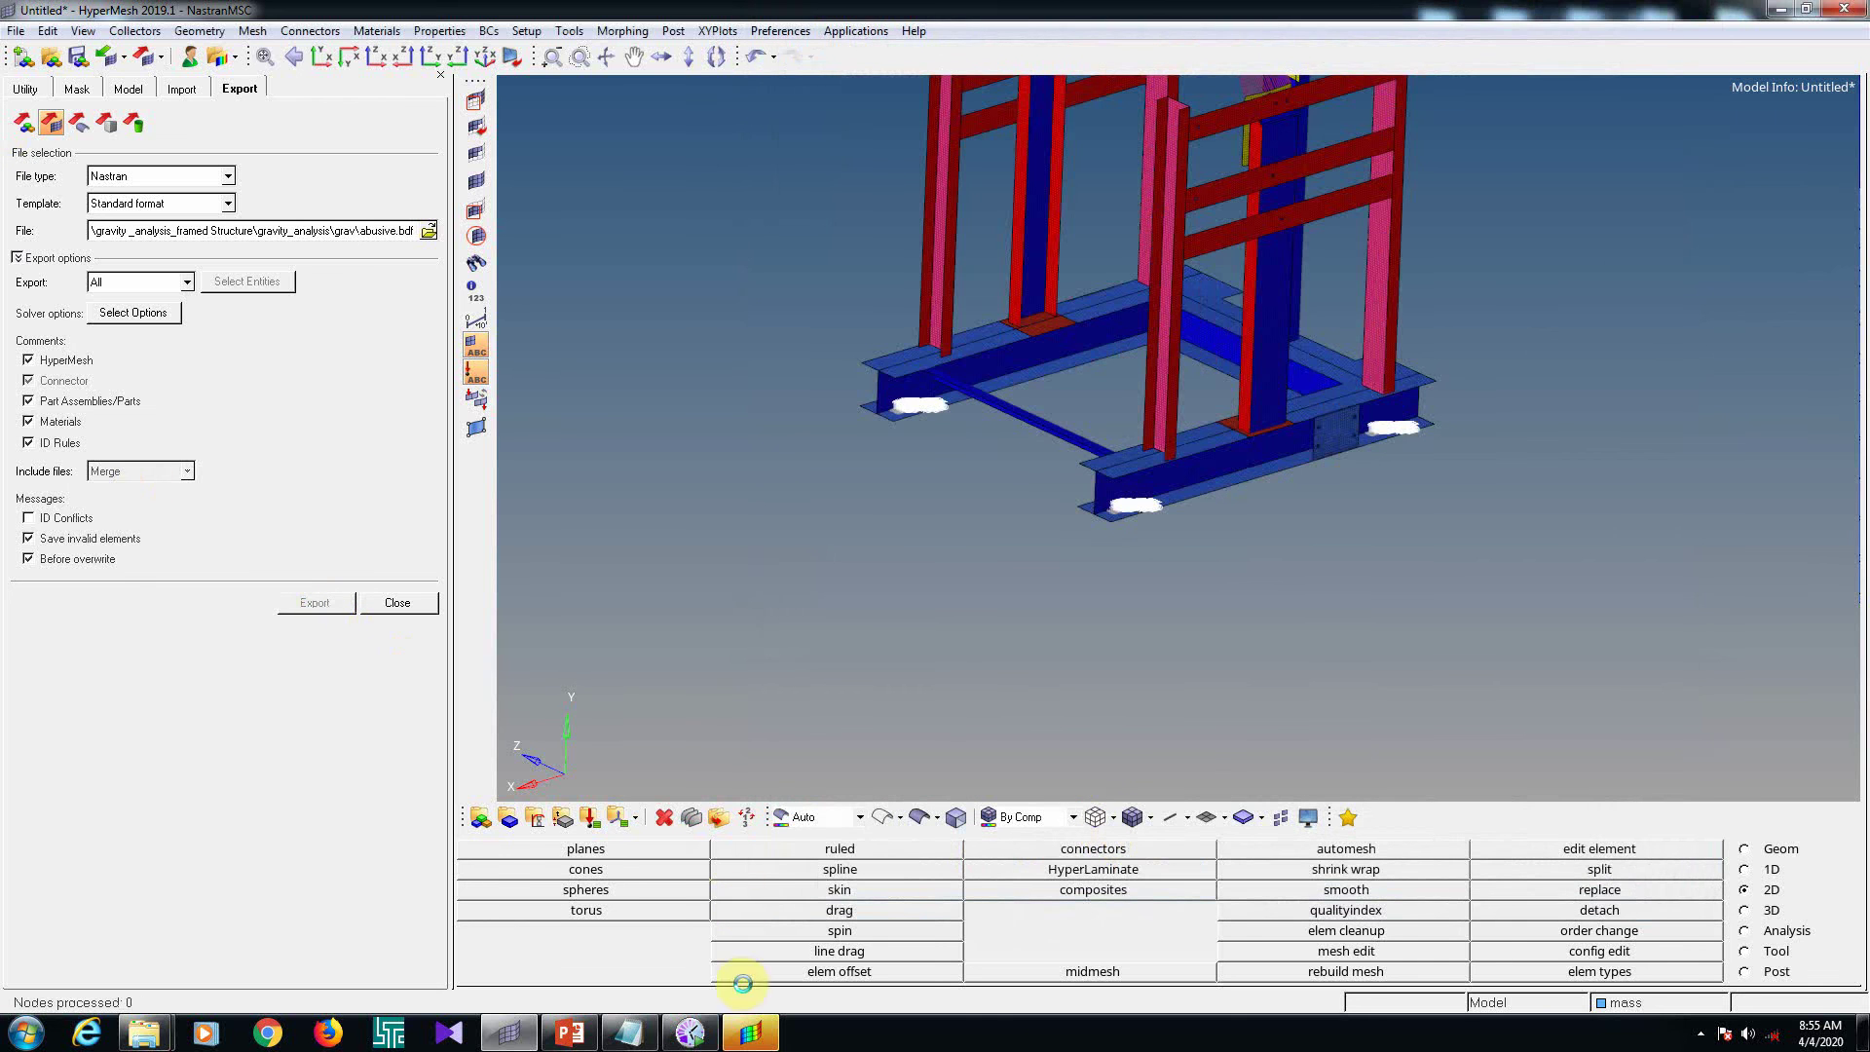
Switch to File Explorer and open the grav folder that holds abusive.bdf
left_click(750, 1034)
left_click(1862, 196)
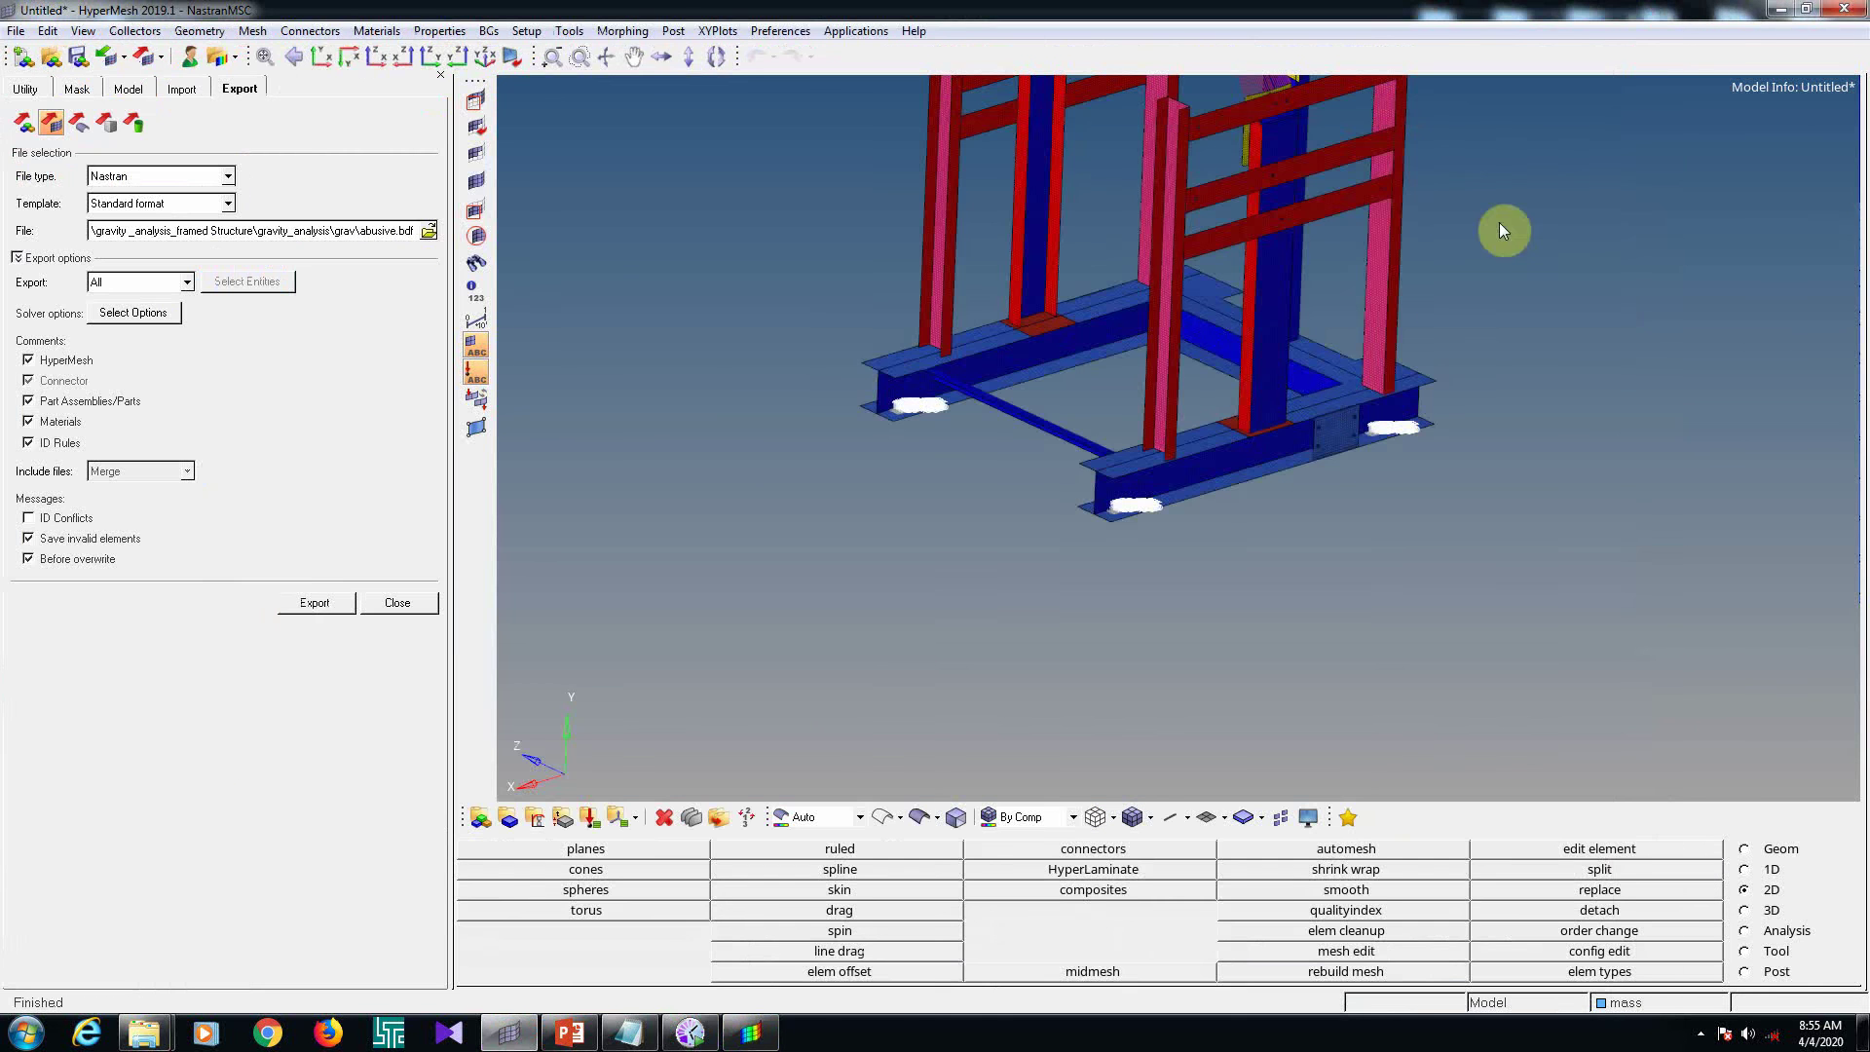
left_click(1780, 10)
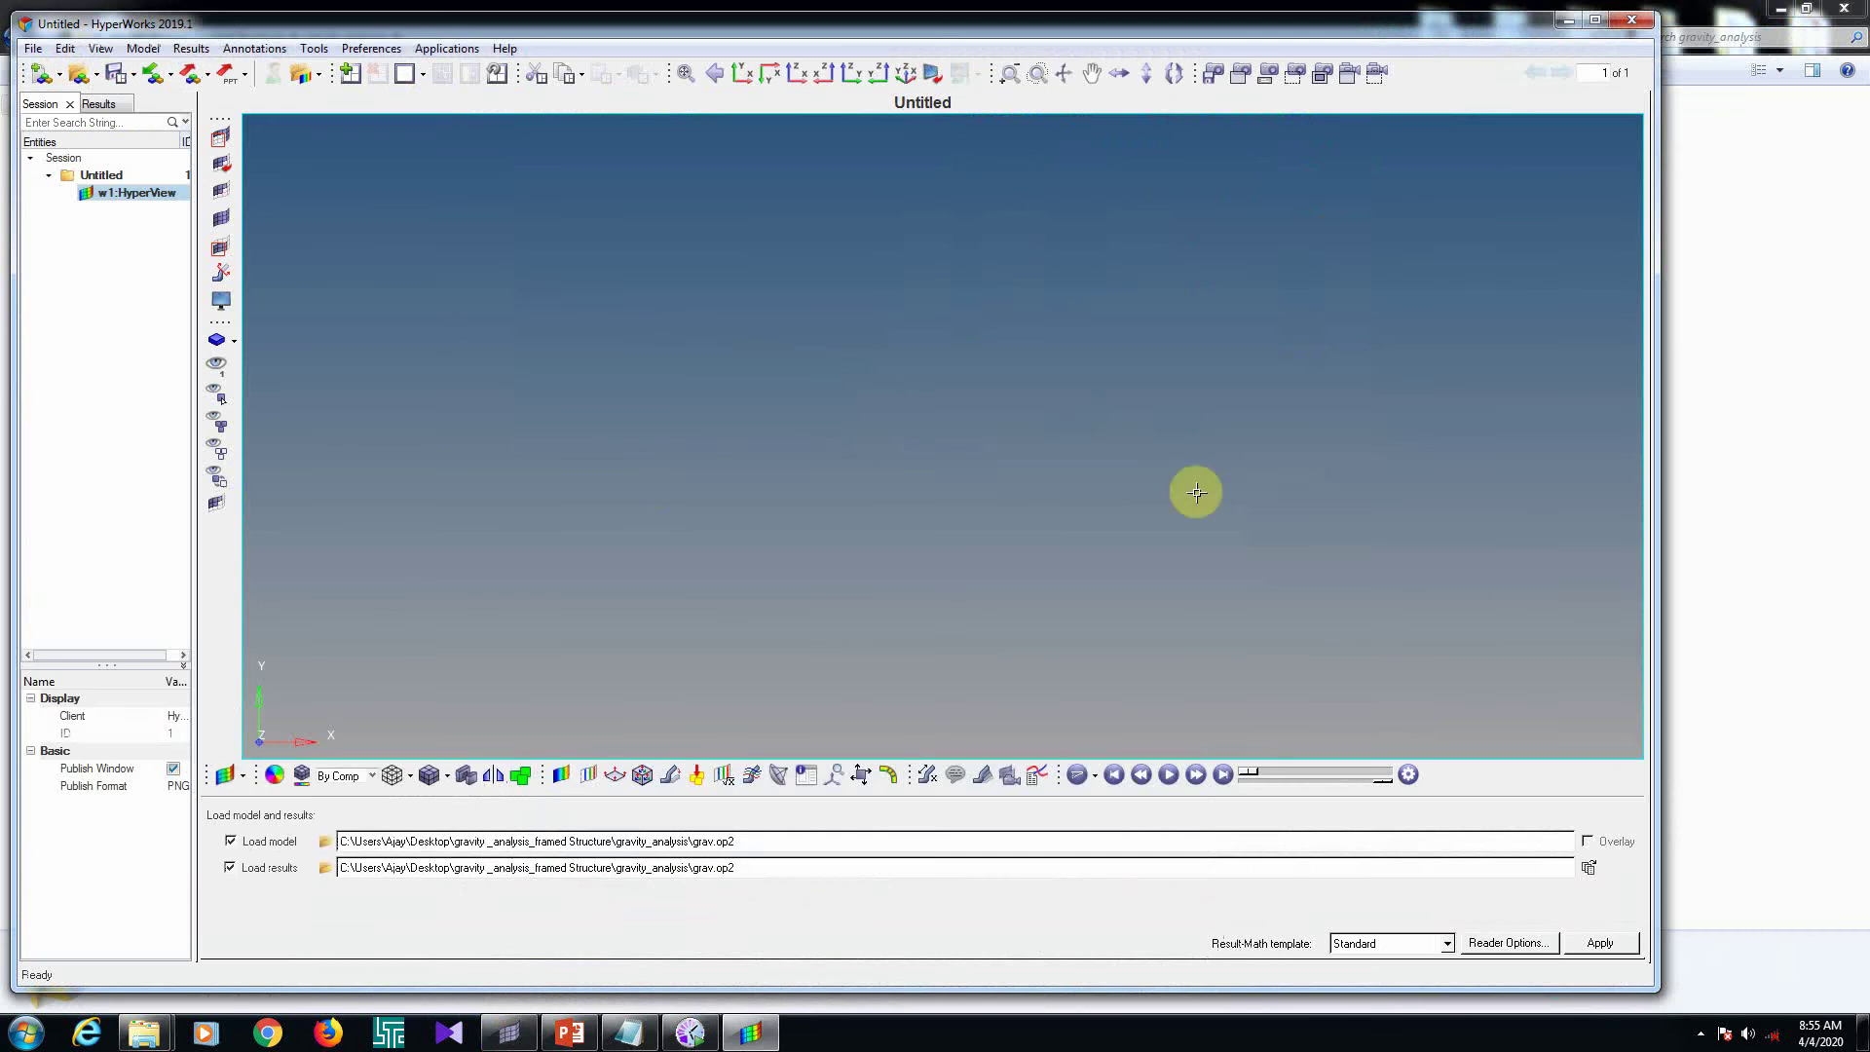
left_click(1803, 326)
double_click(311, 125)
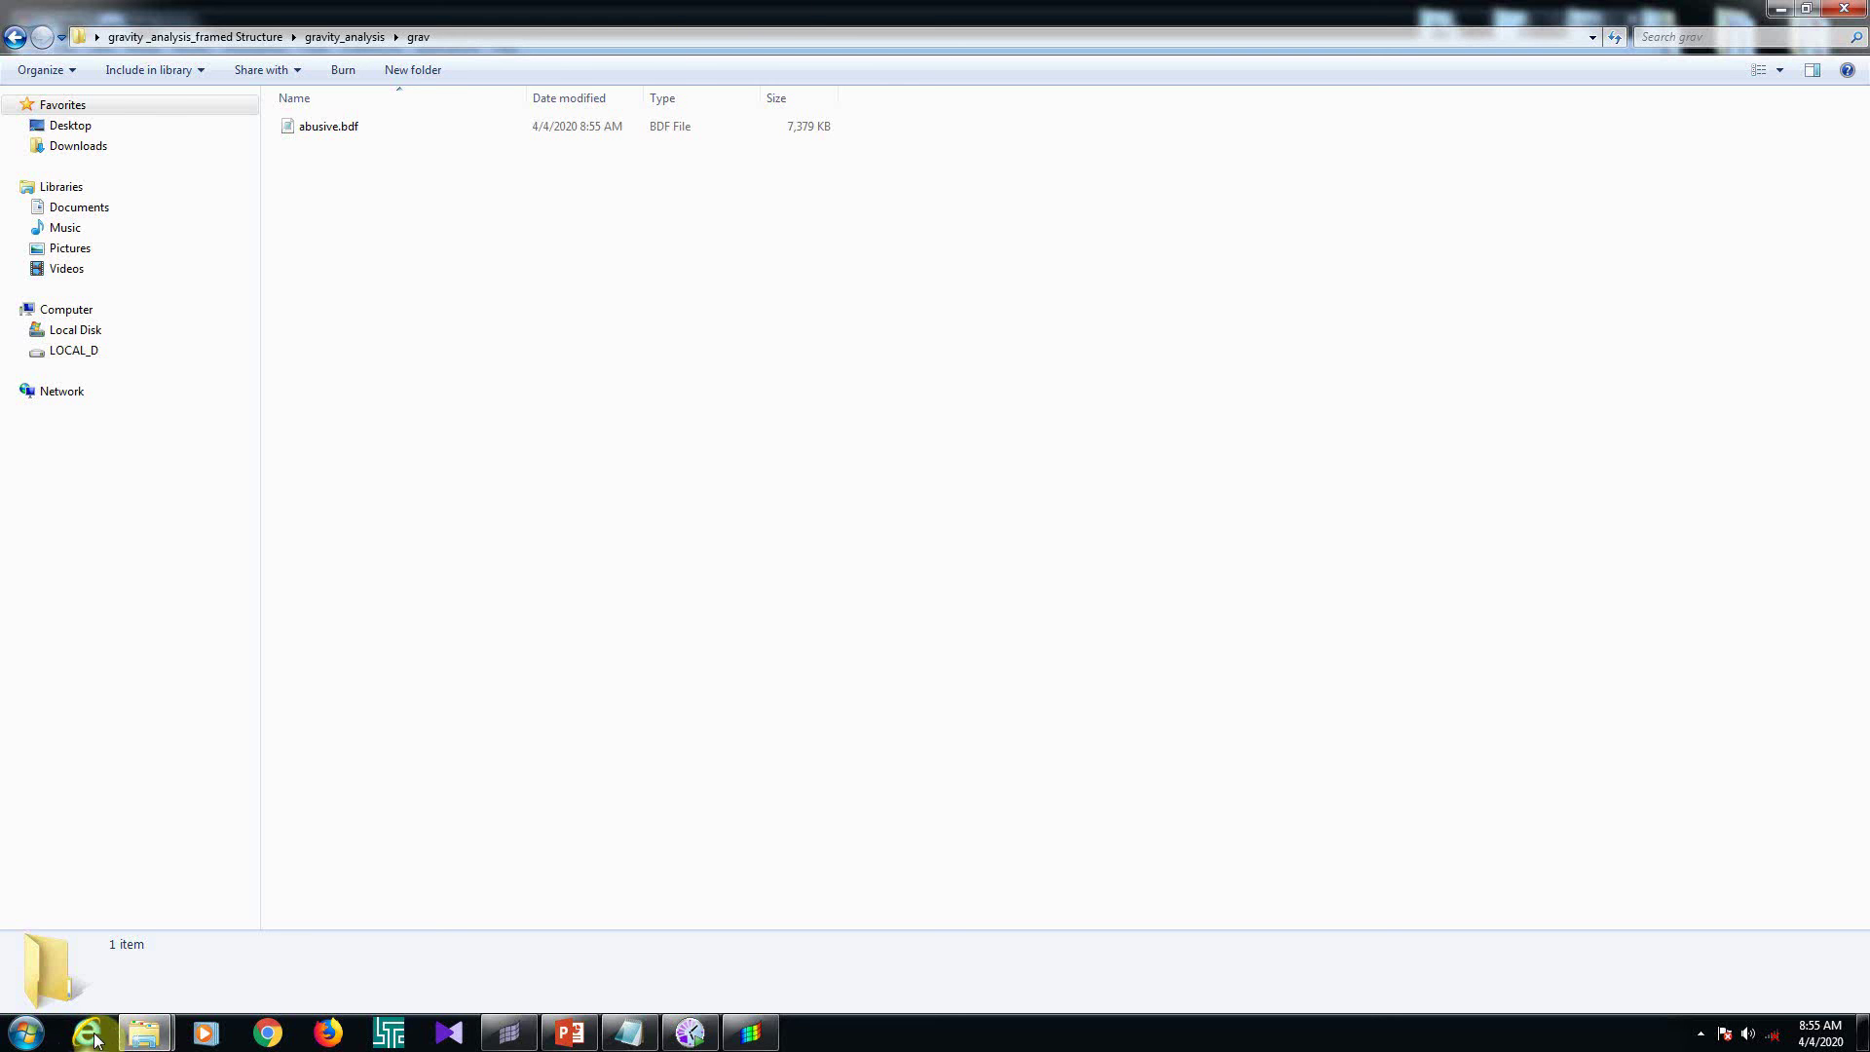
Launch MSC Nastran 2014.0, run abusive.bdf from the grav folder, and cancel the low-memory prompt without closing analysis.exe
left_click(11, 1042)
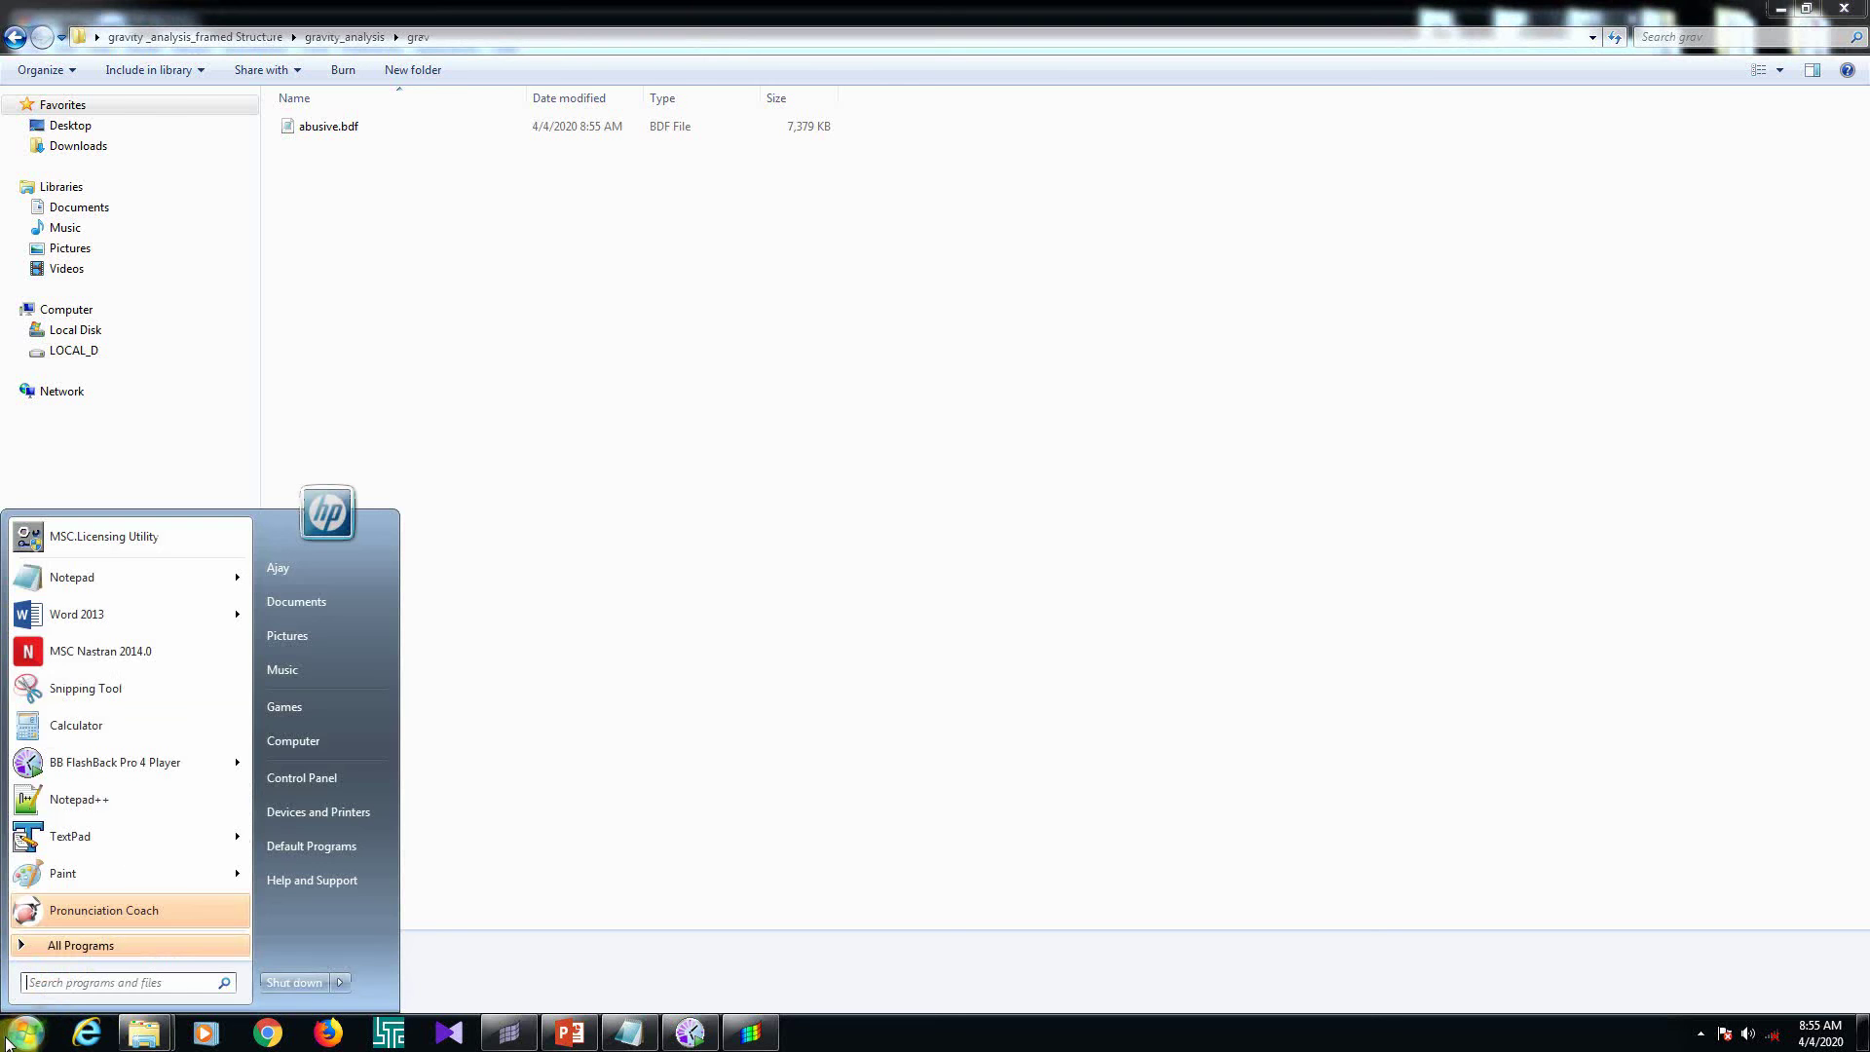
left_click(79, 646)
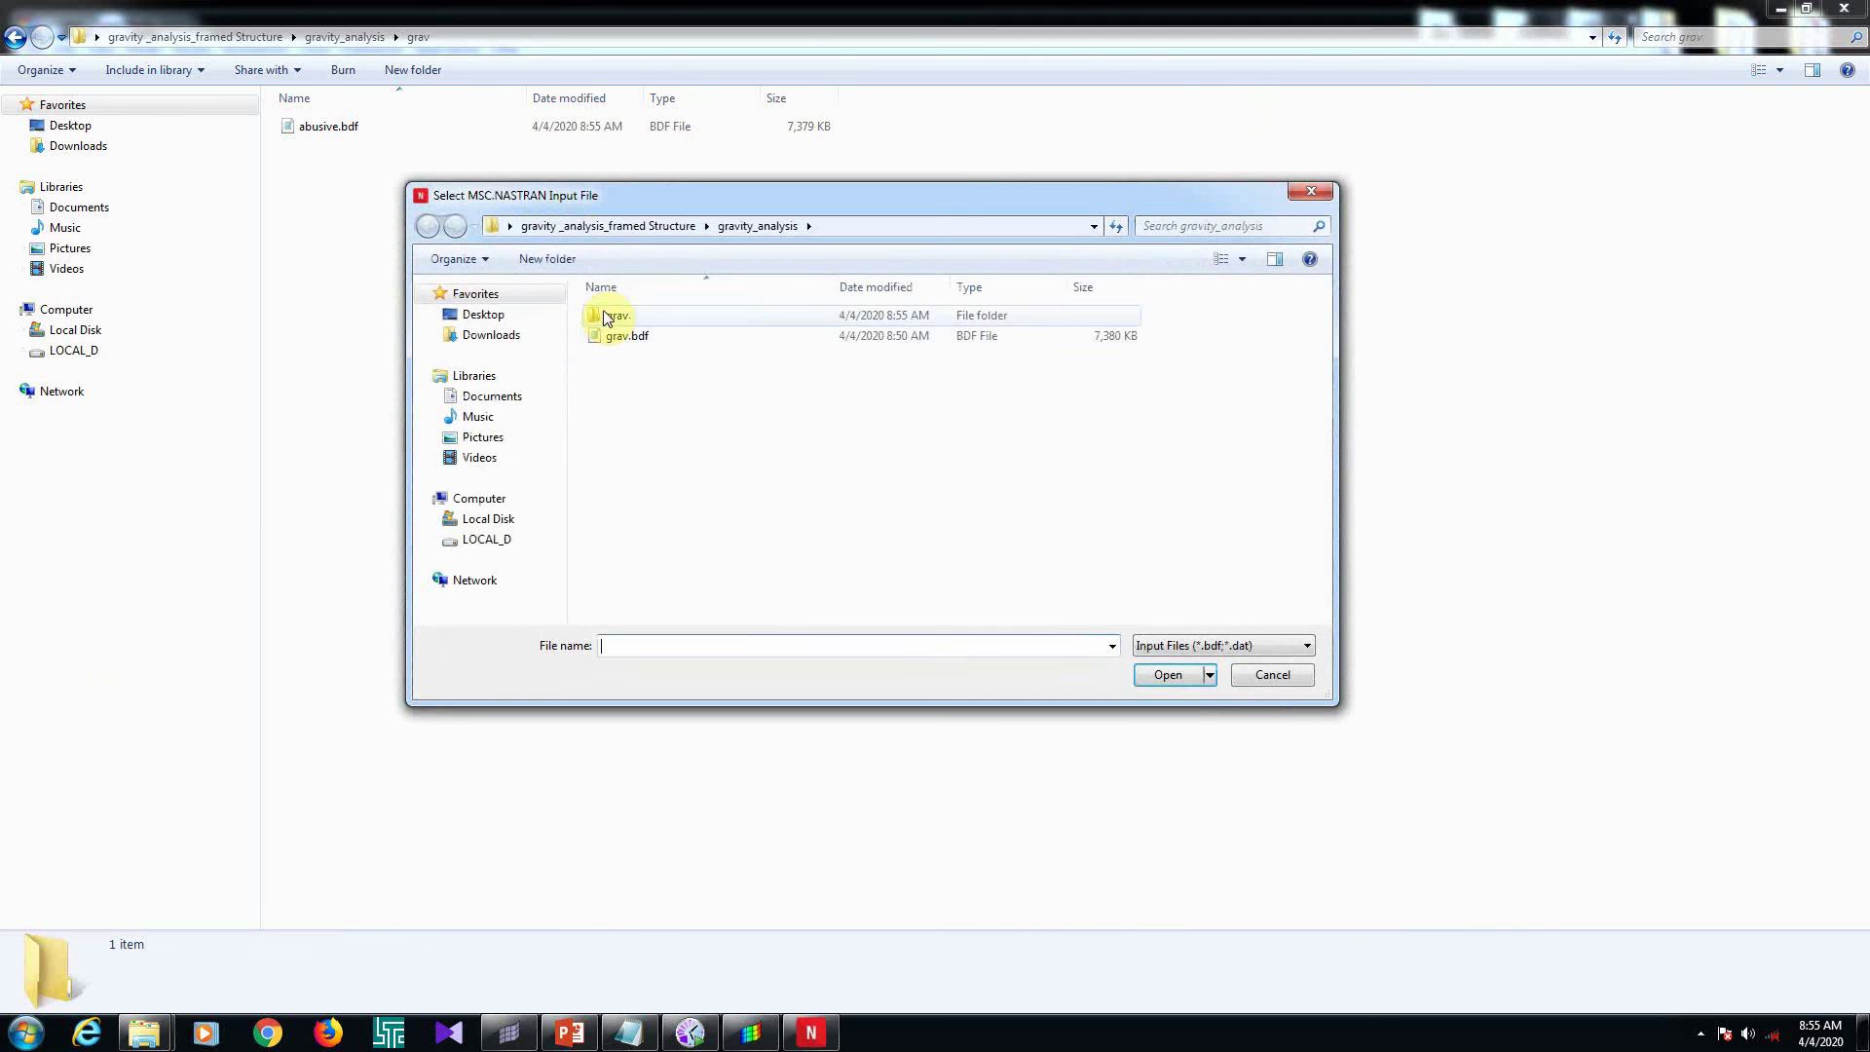
double_click(609, 316)
left_click(616, 317)
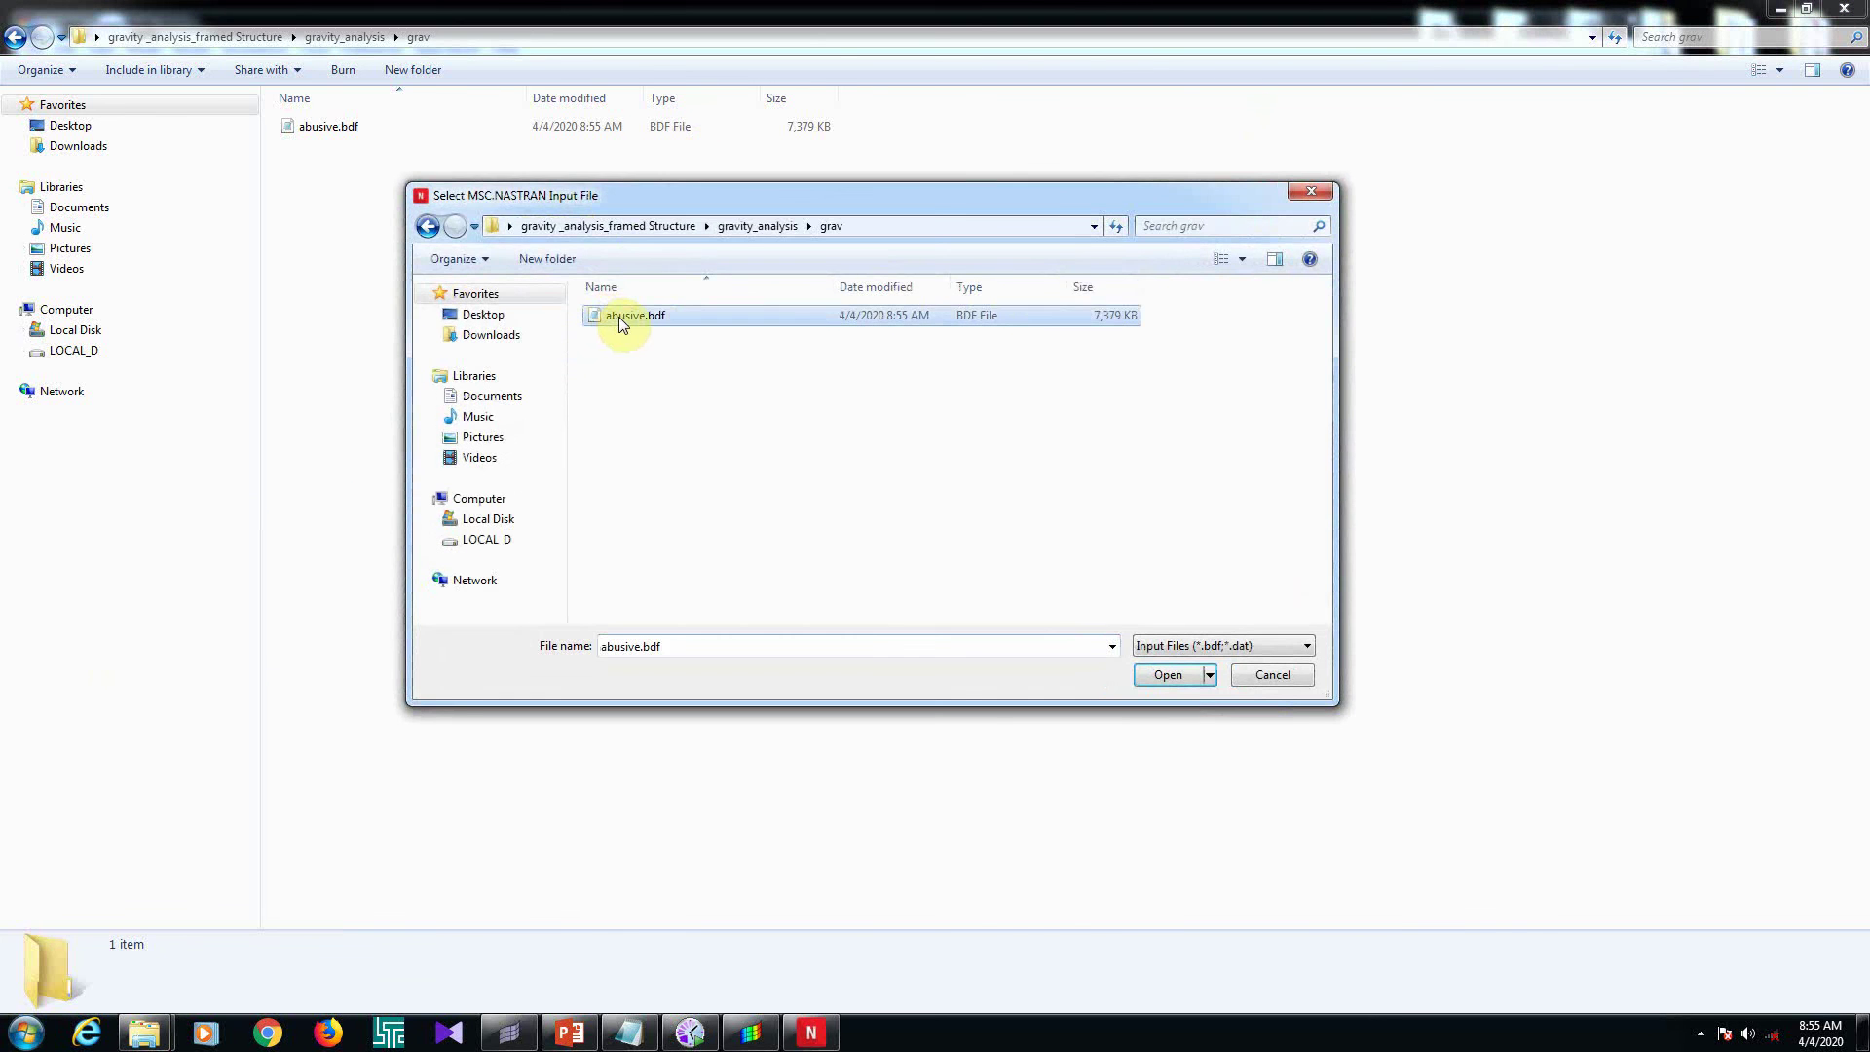
left_click(1169, 675)
left_click(59, 203)
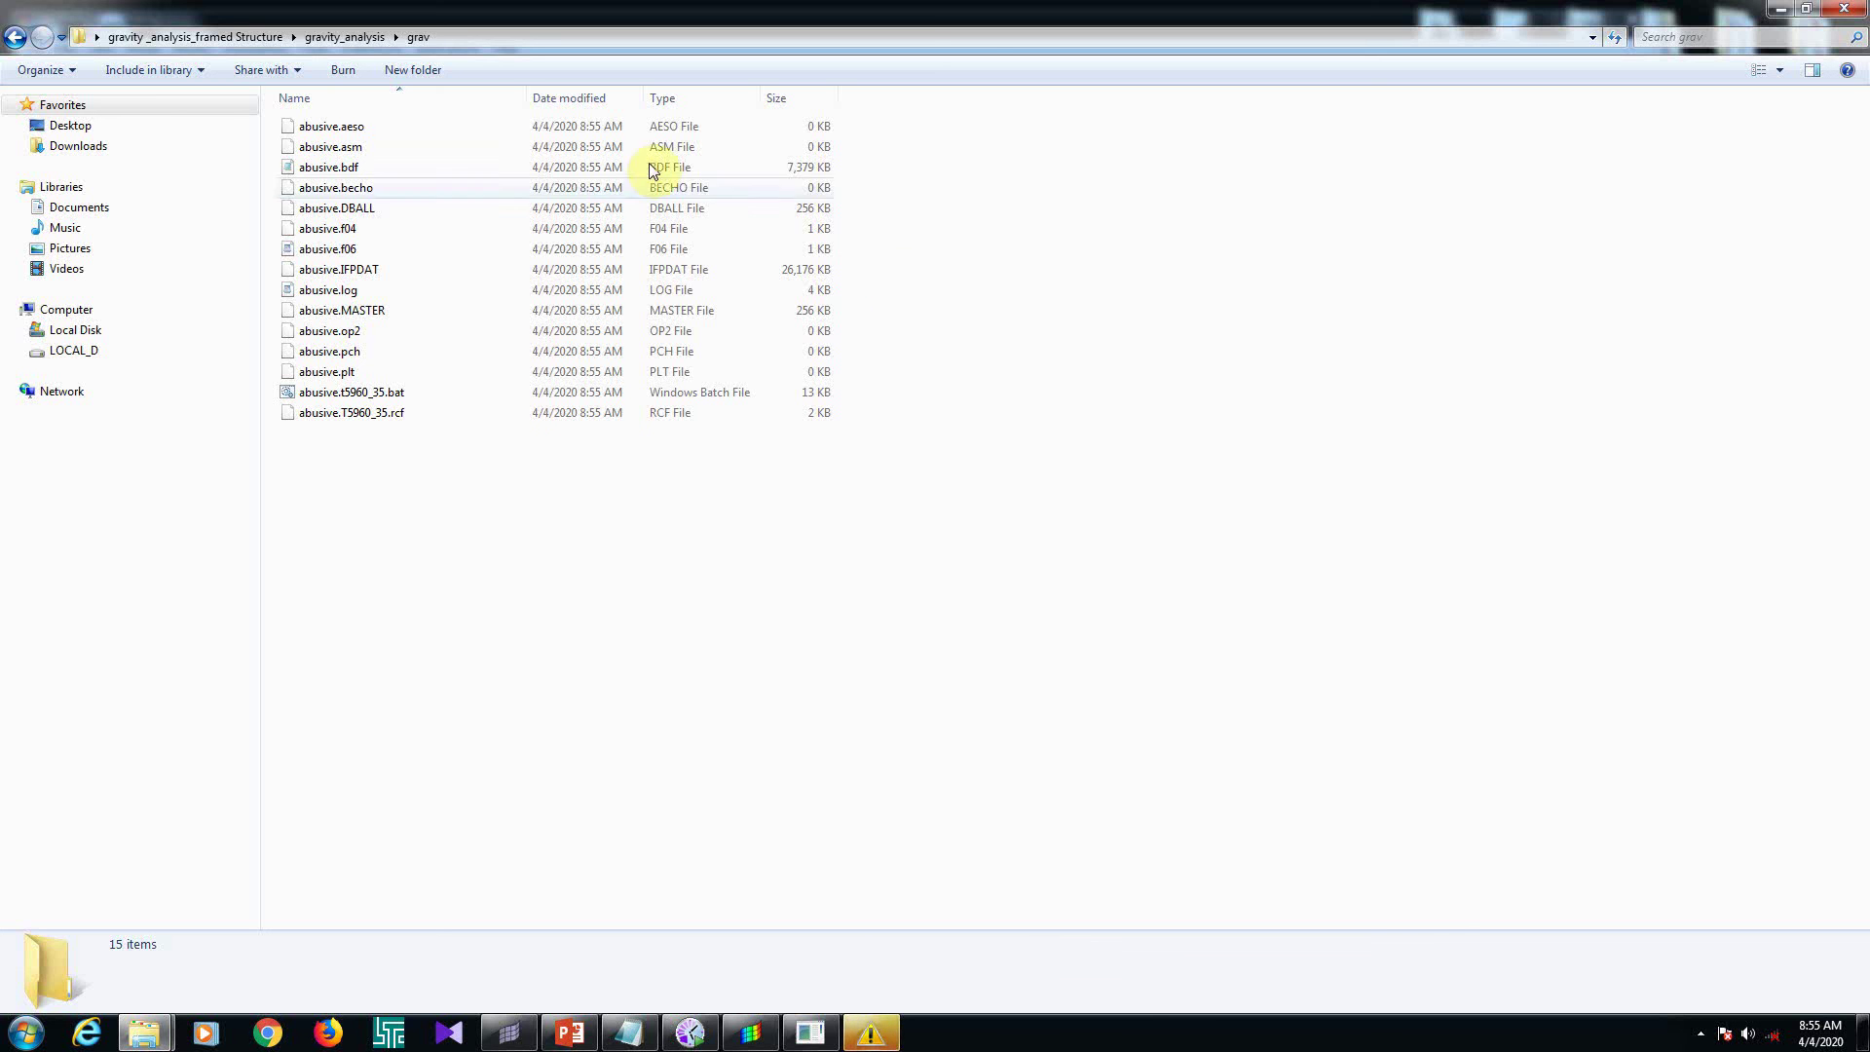
left_click(898, 1042)
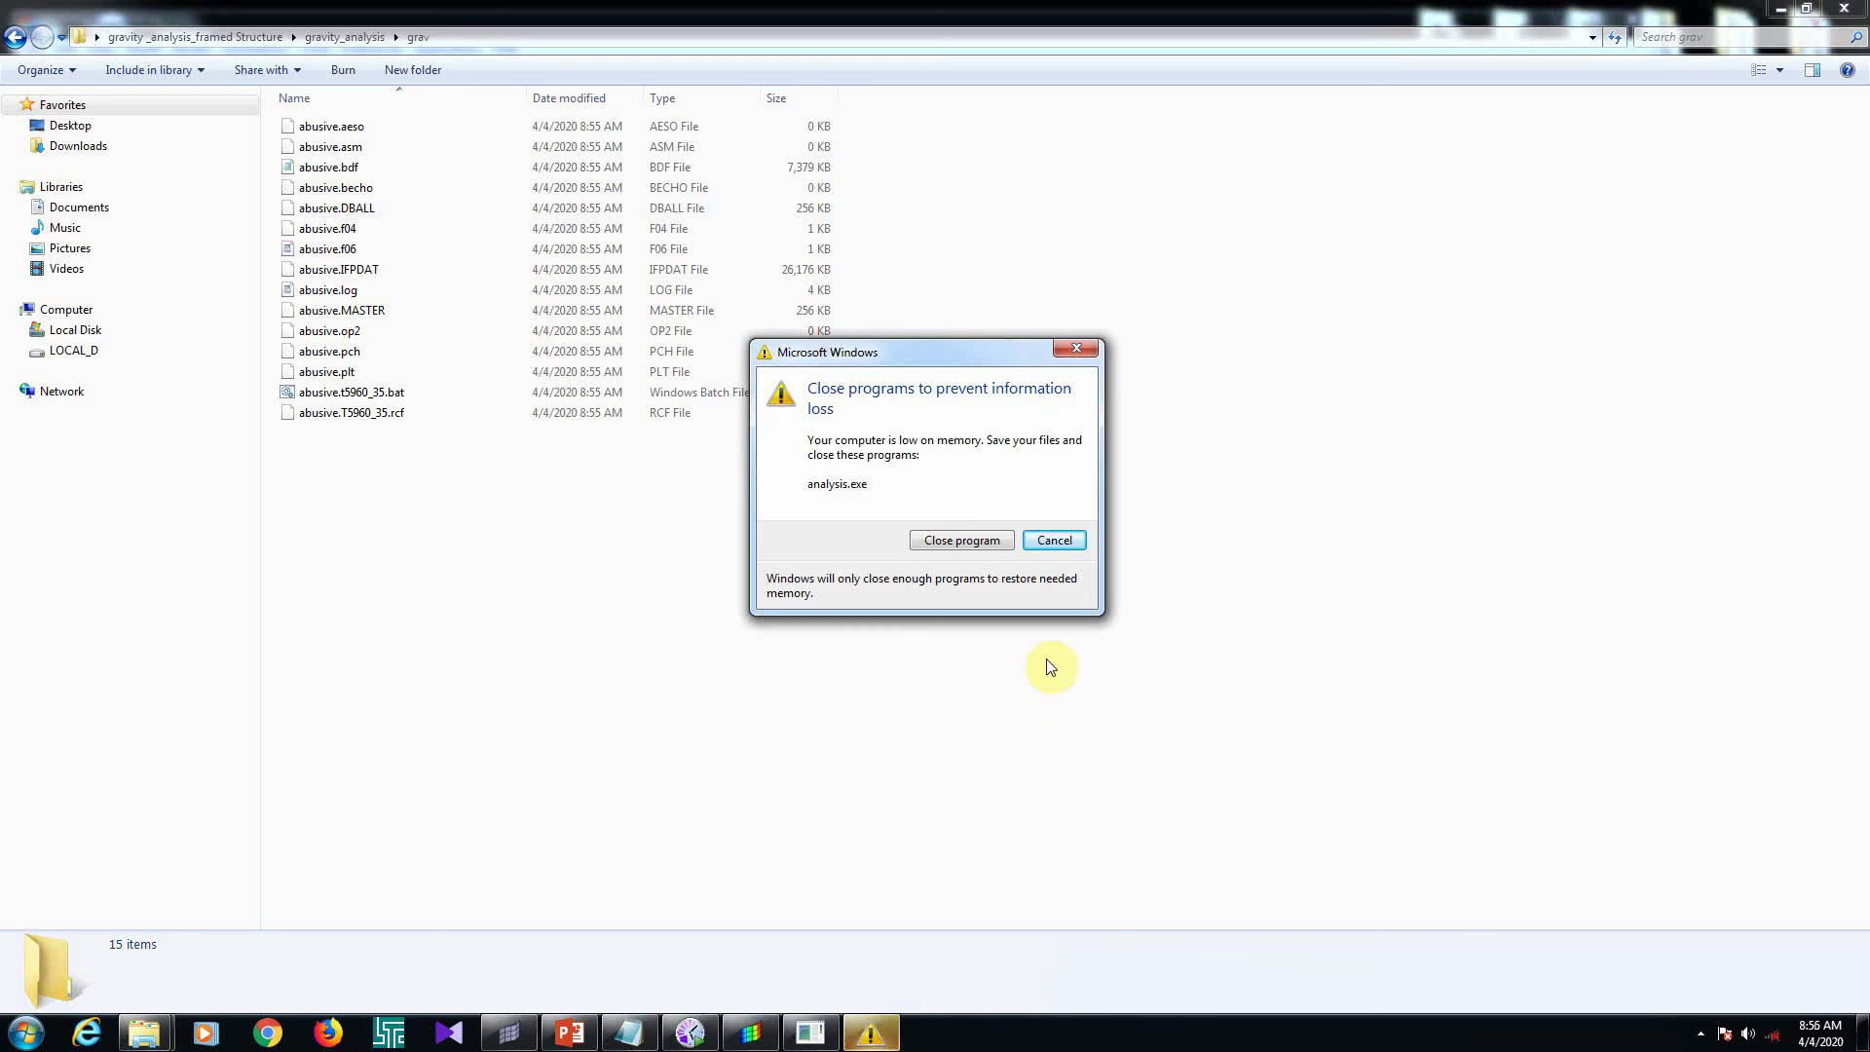
left_click(1056, 544)
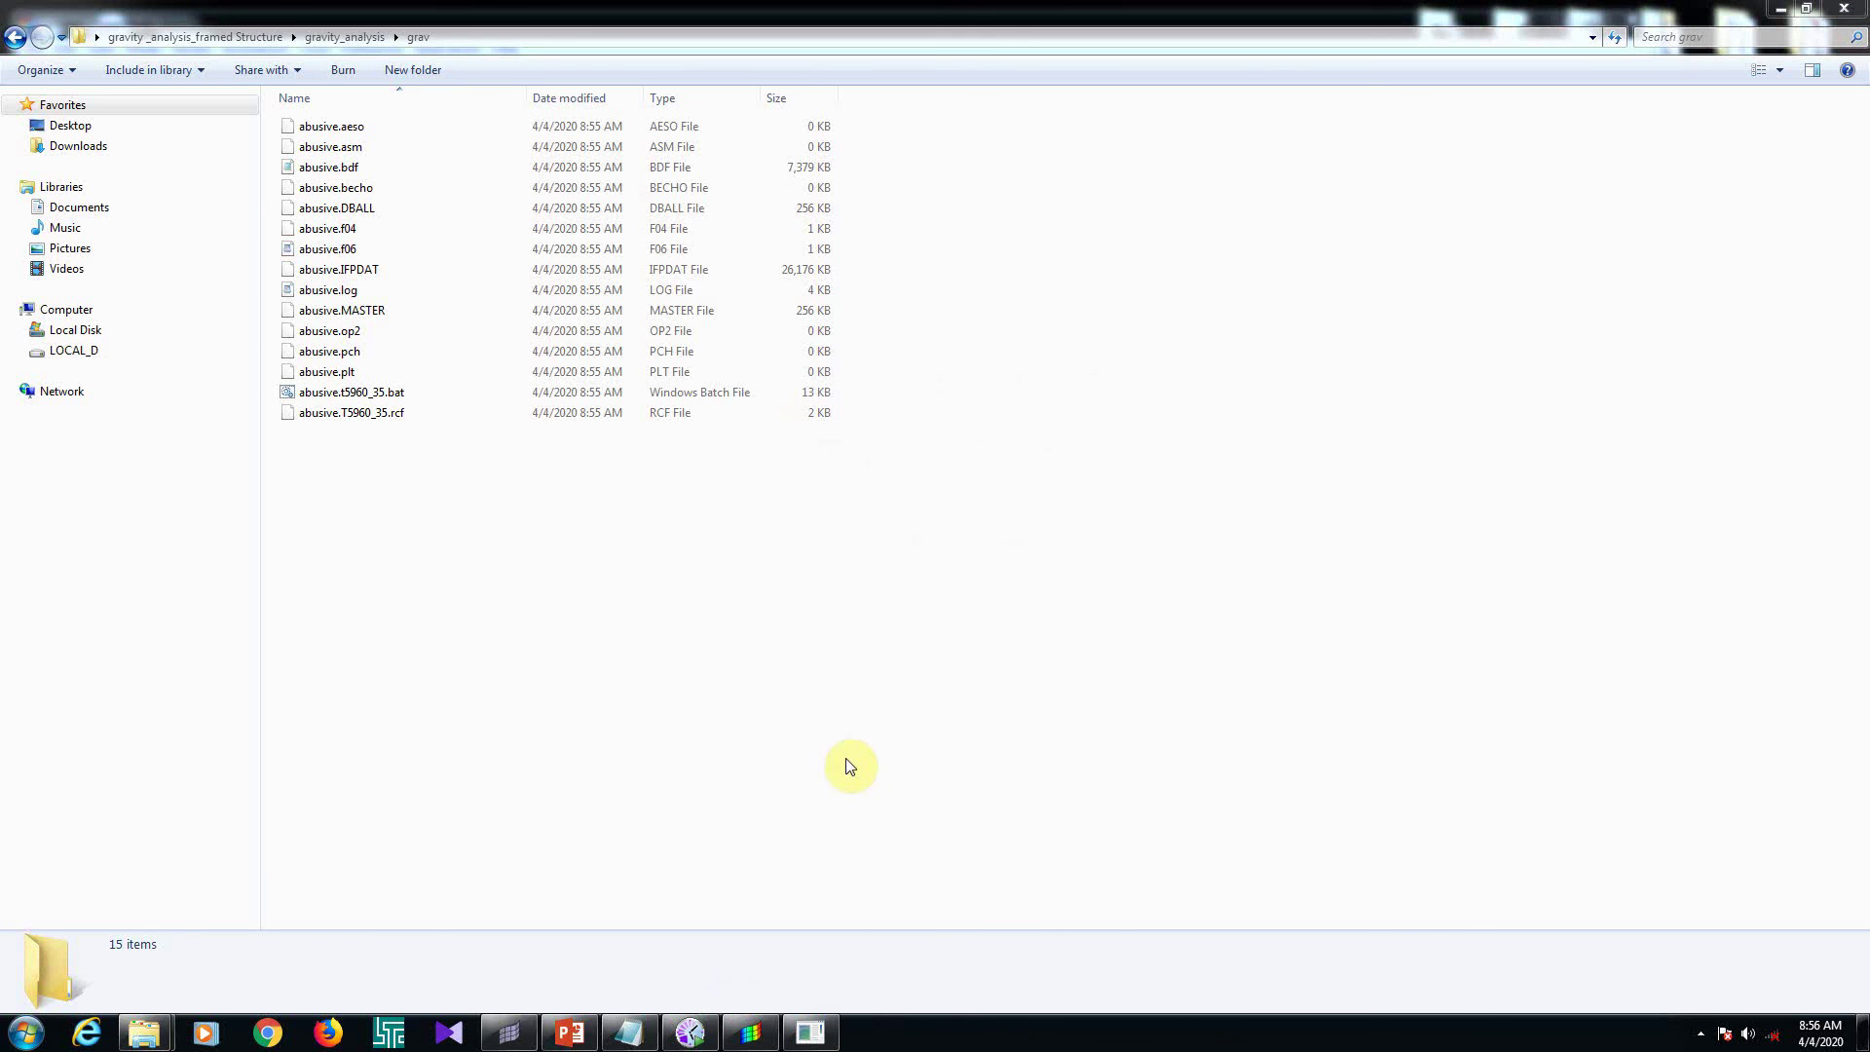
Refresh the grav folder repeatedly to monitor the Nastran output files until the run ends
right_click(830, 478)
left_click(889, 555)
right_click(886, 557)
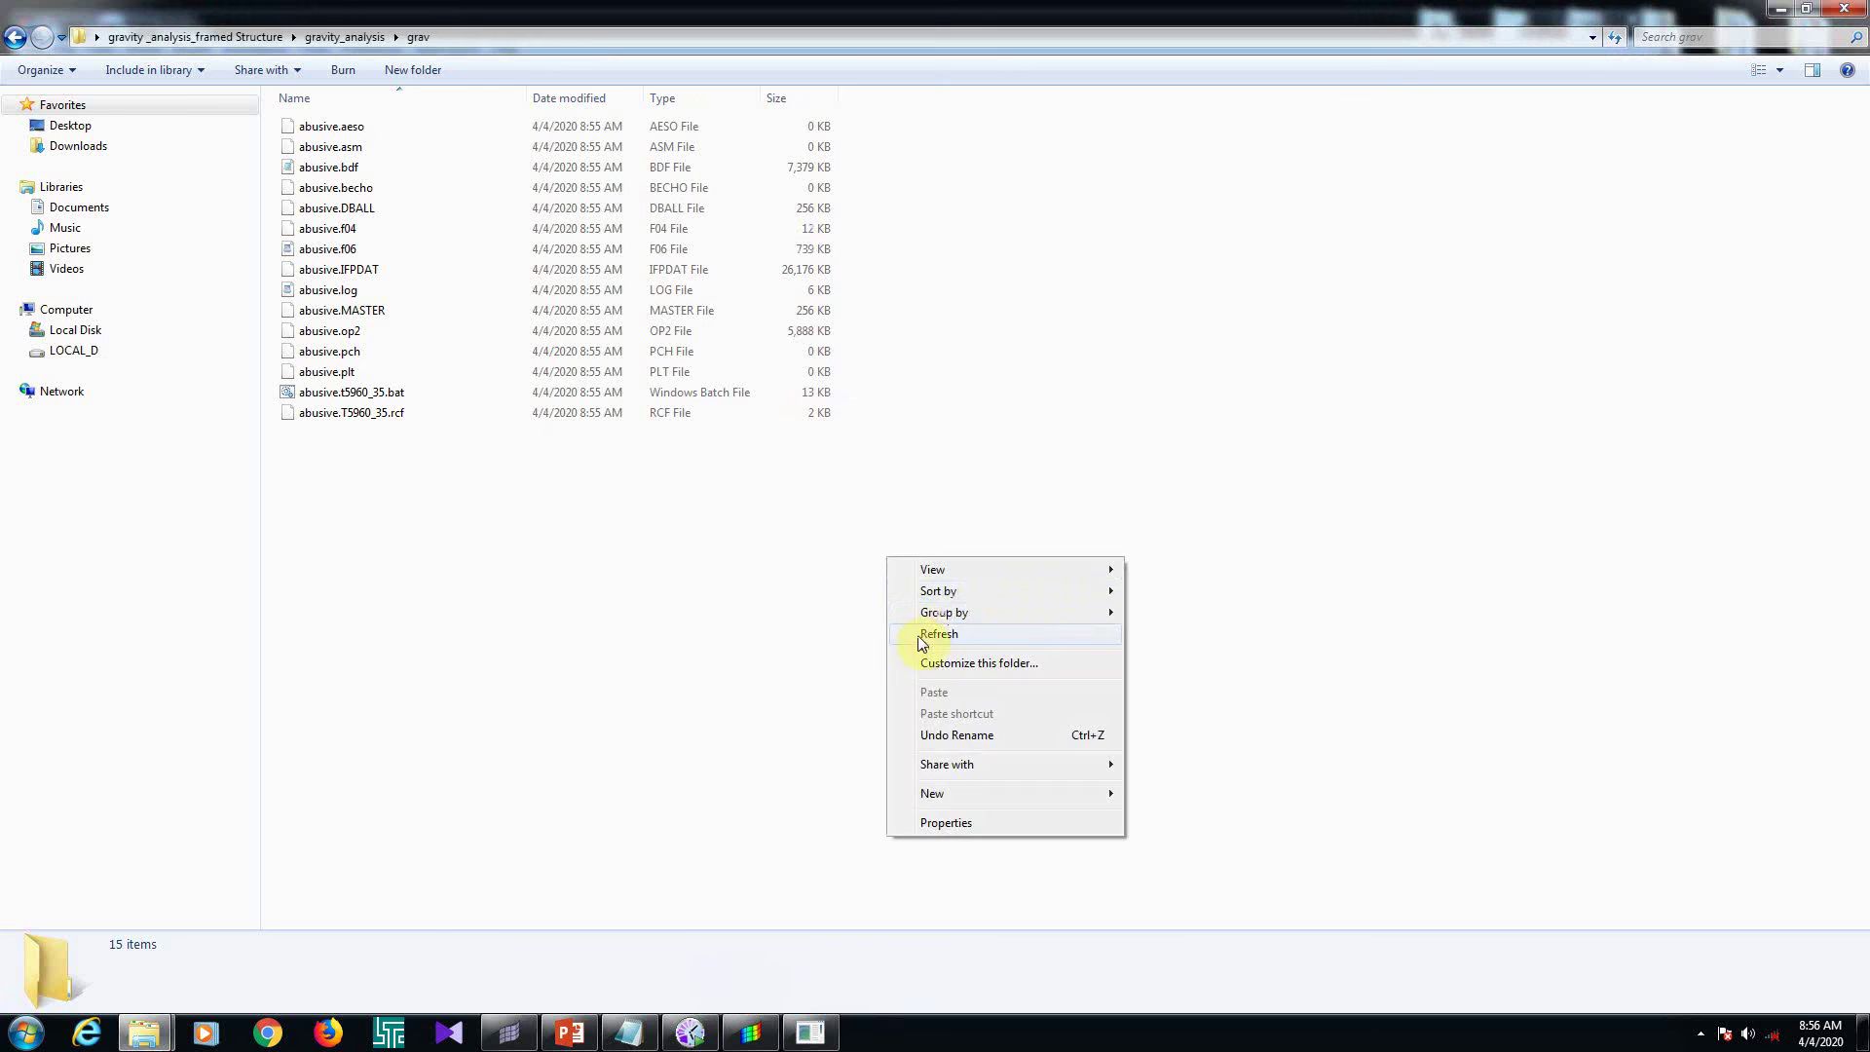
left_click(923, 638)
right_click(917, 586)
left_click(991, 664)
right_click(956, 606)
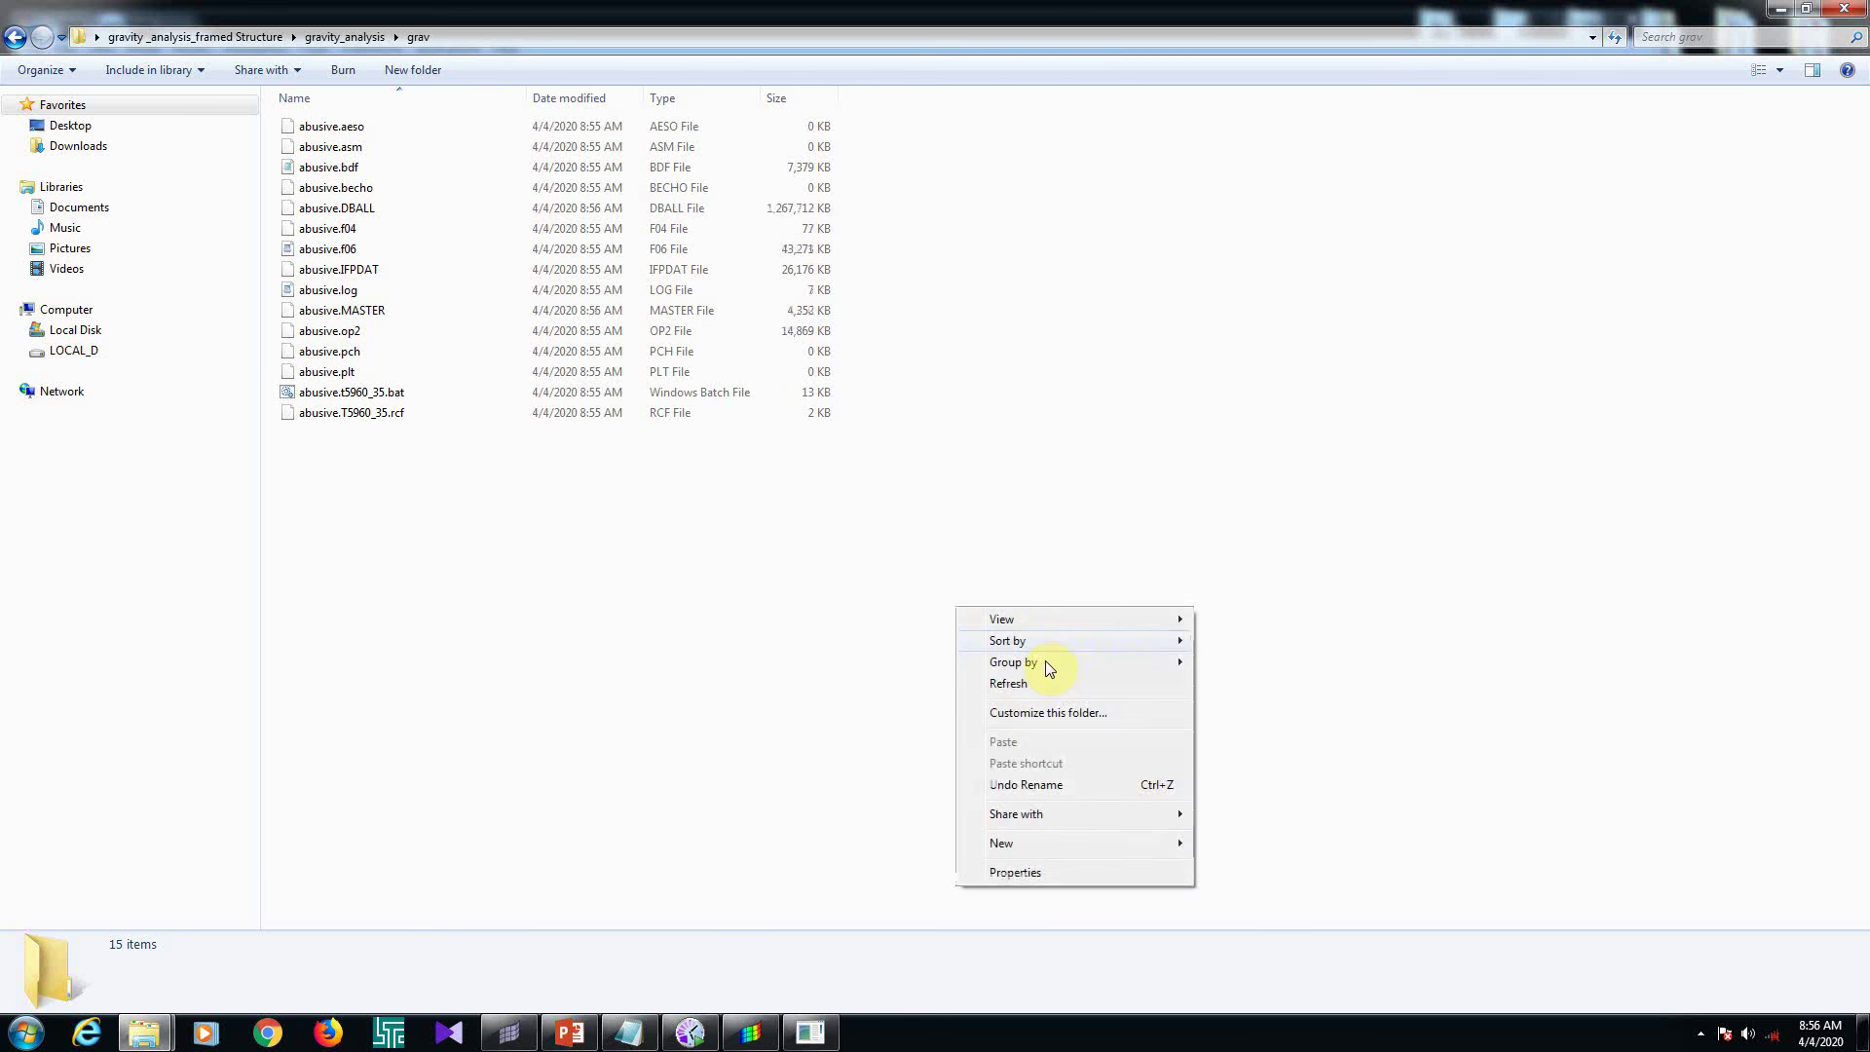
left_click(1032, 684)
right_click(1013, 668)
left_click(1066, 757)
right_click(1027, 697)
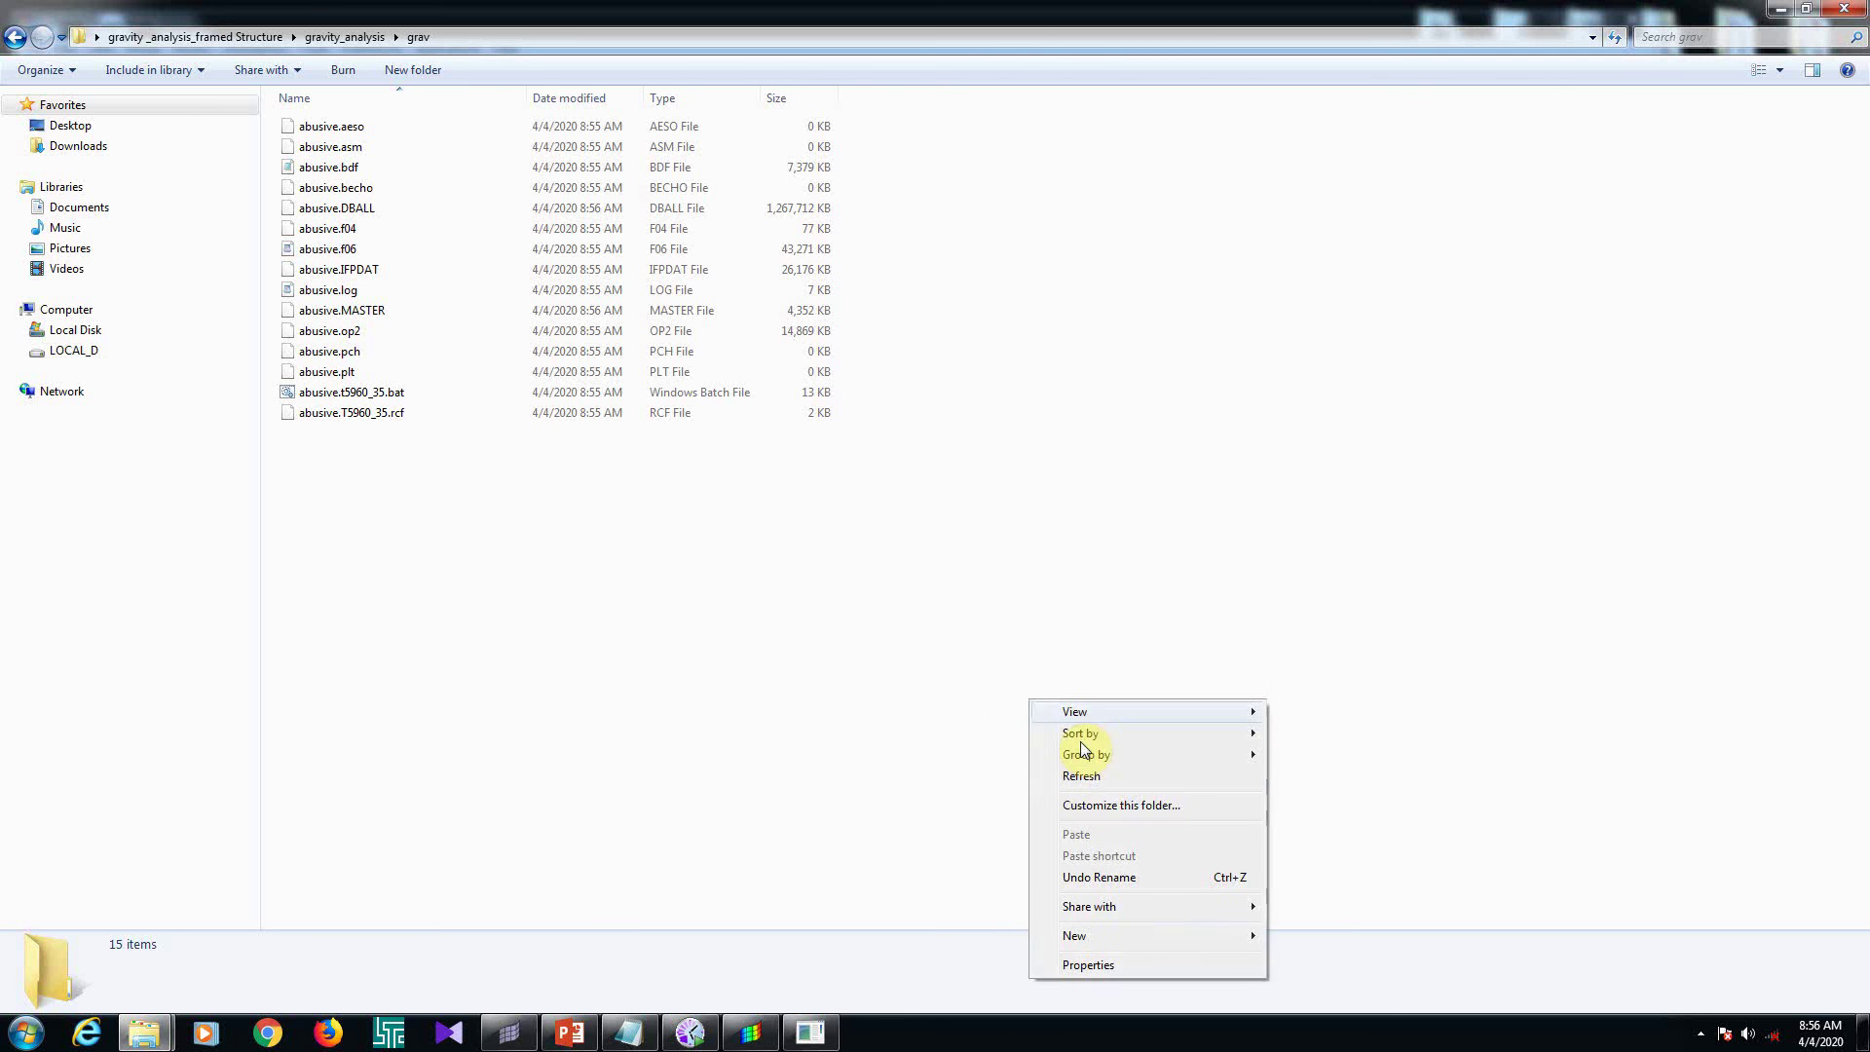
left_click(1099, 779)
right_click(1047, 686)
left_click(1104, 771)
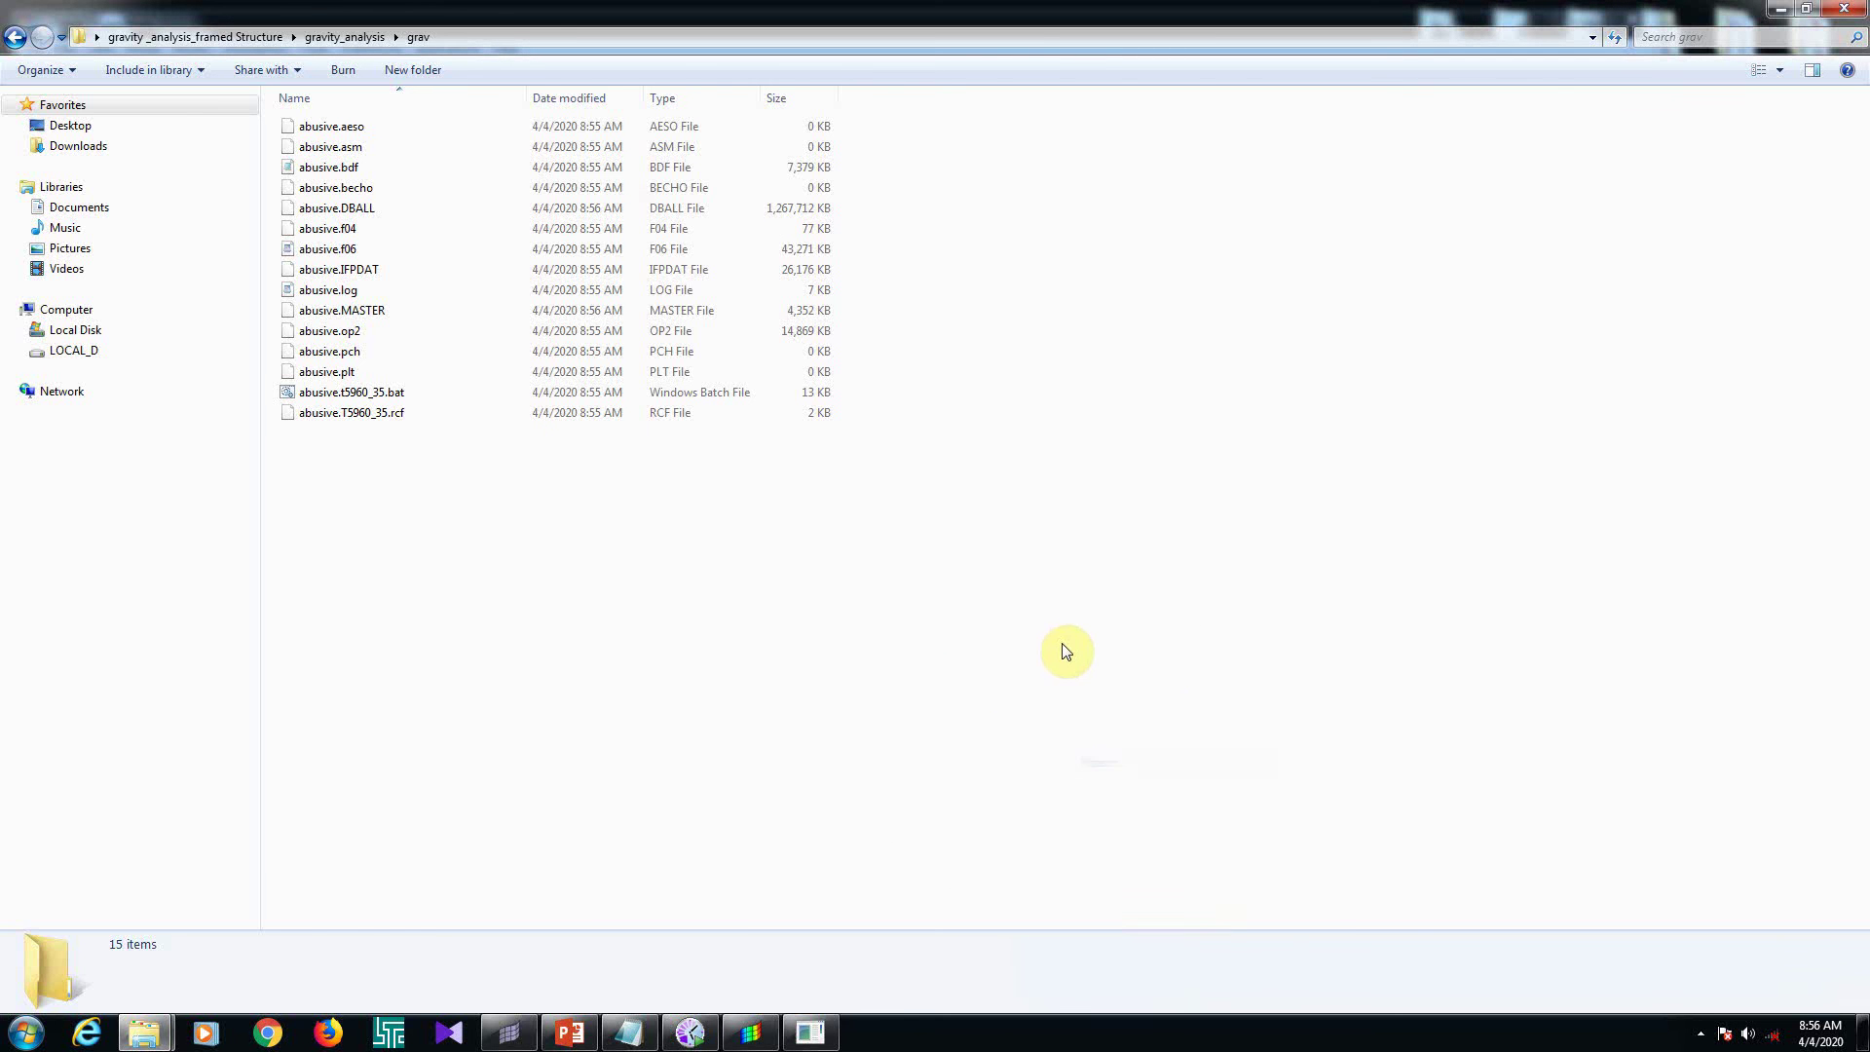
right_click(1063, 645)
mouse_move(1072, 680)
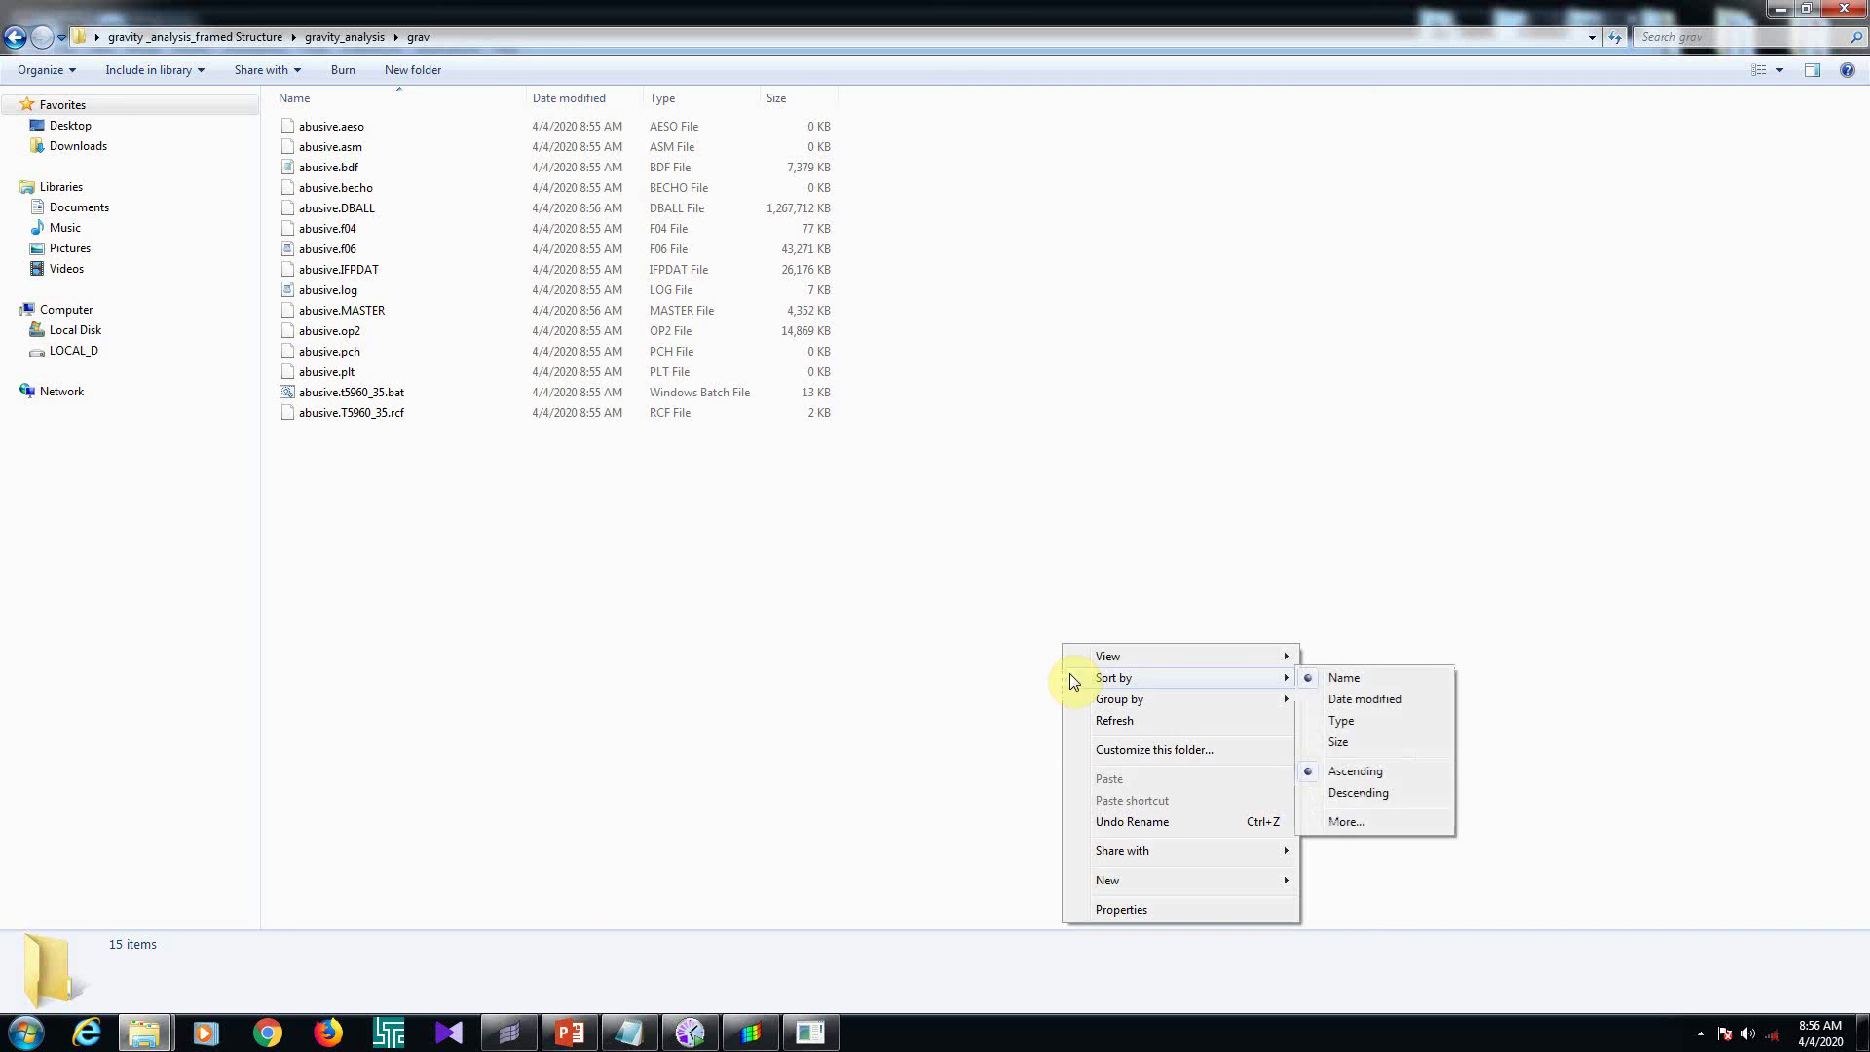
left_click(1103, 716)
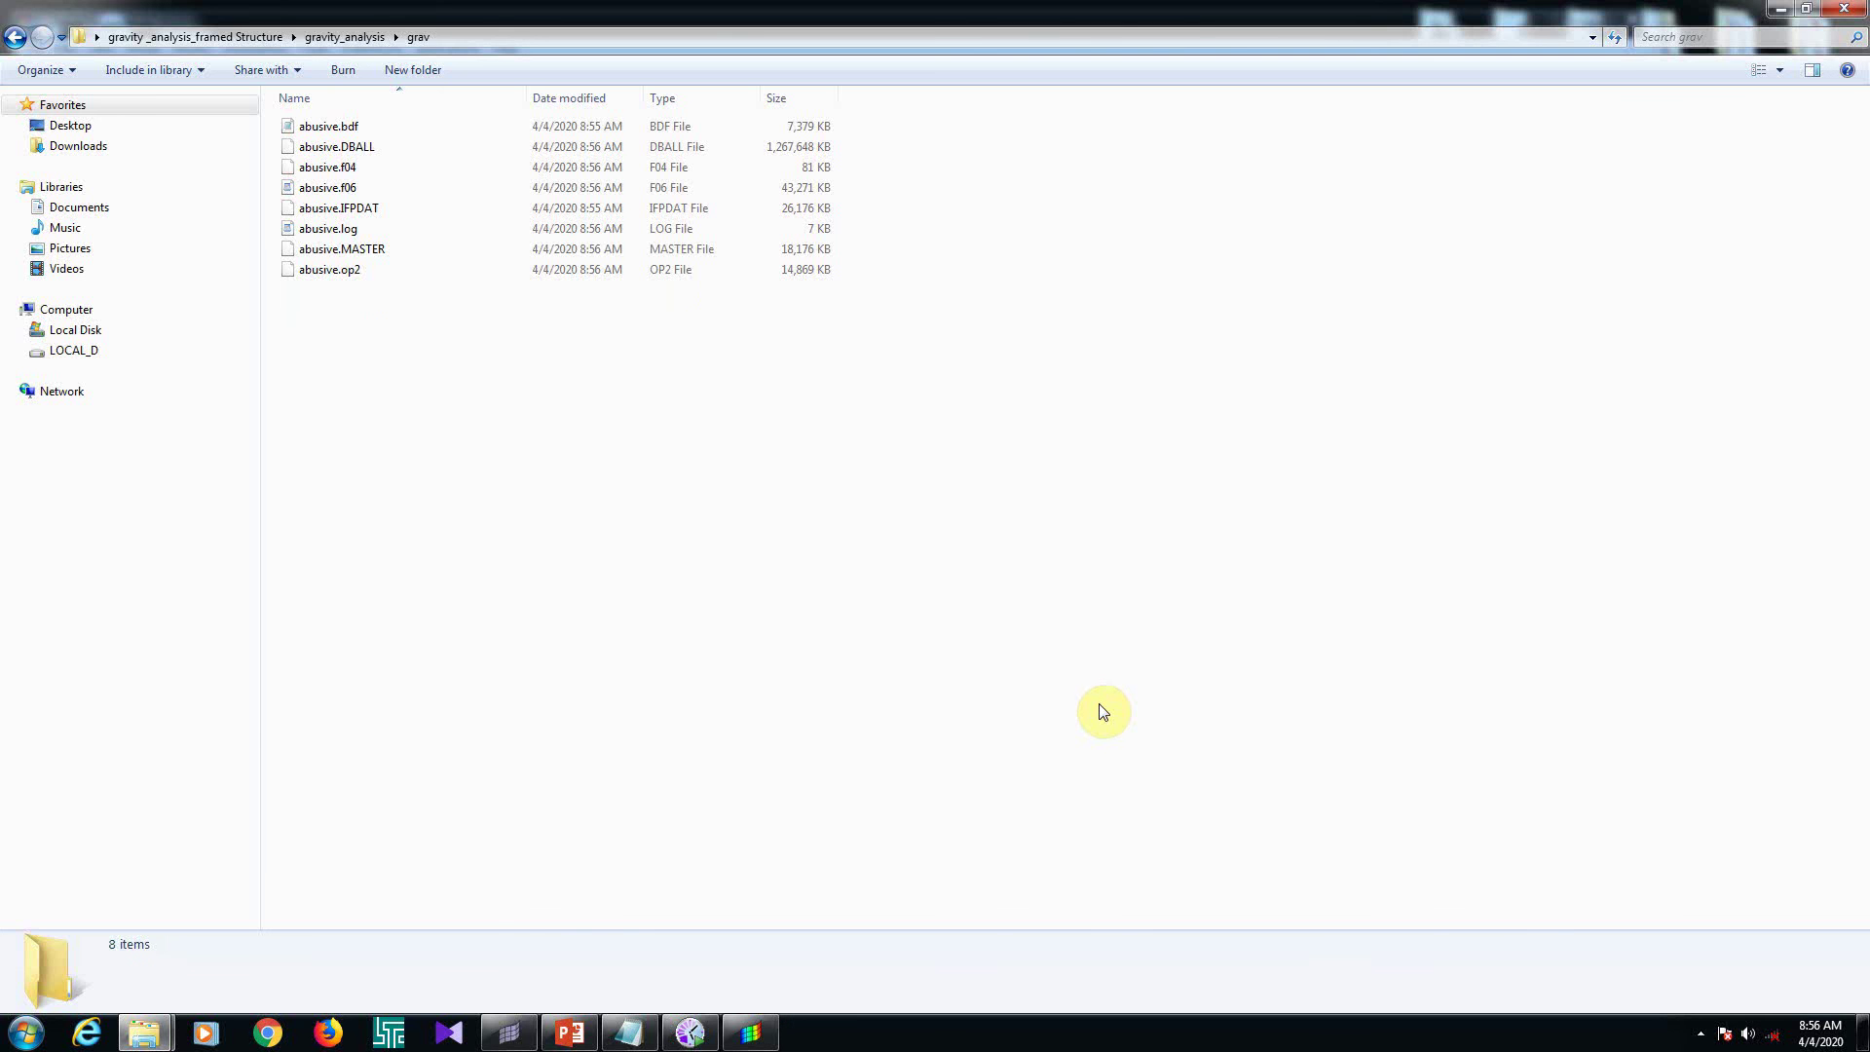
right_click(1074, 382)
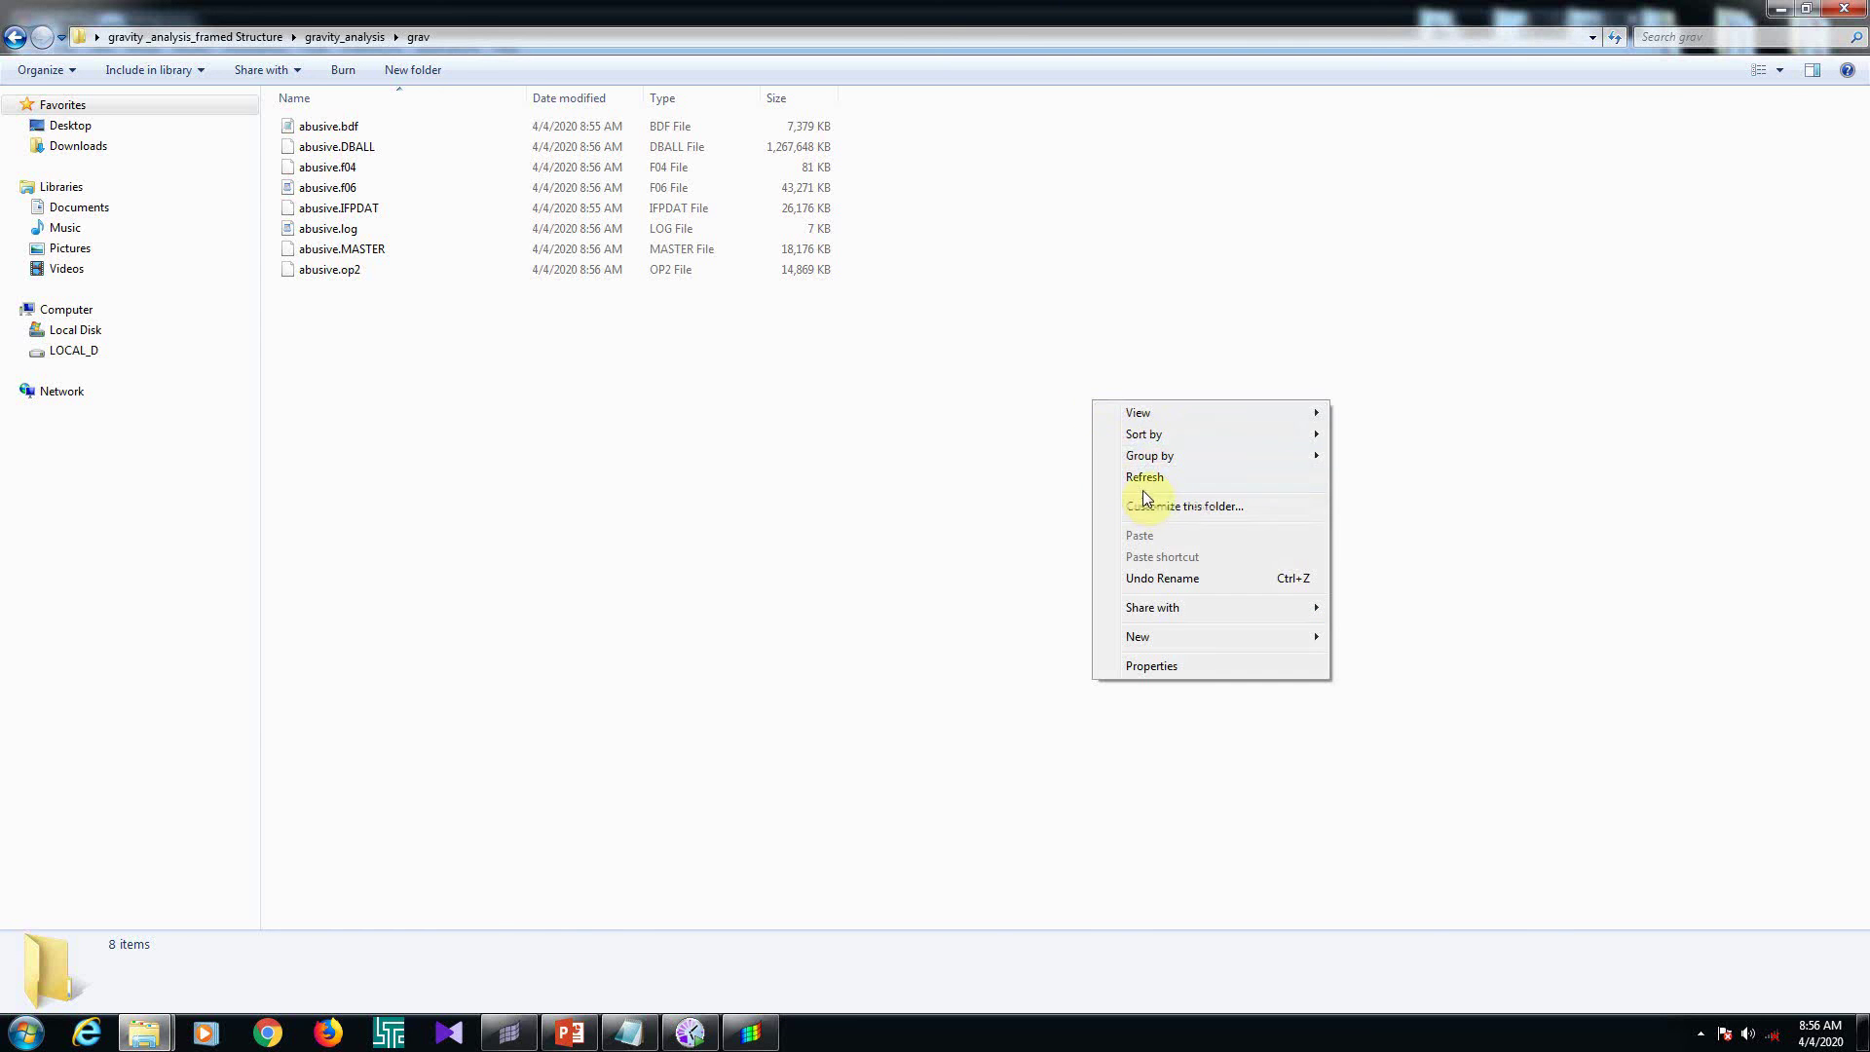
left_click(1112, 478)
right_click(980, 439)
right_click(1022, 494)
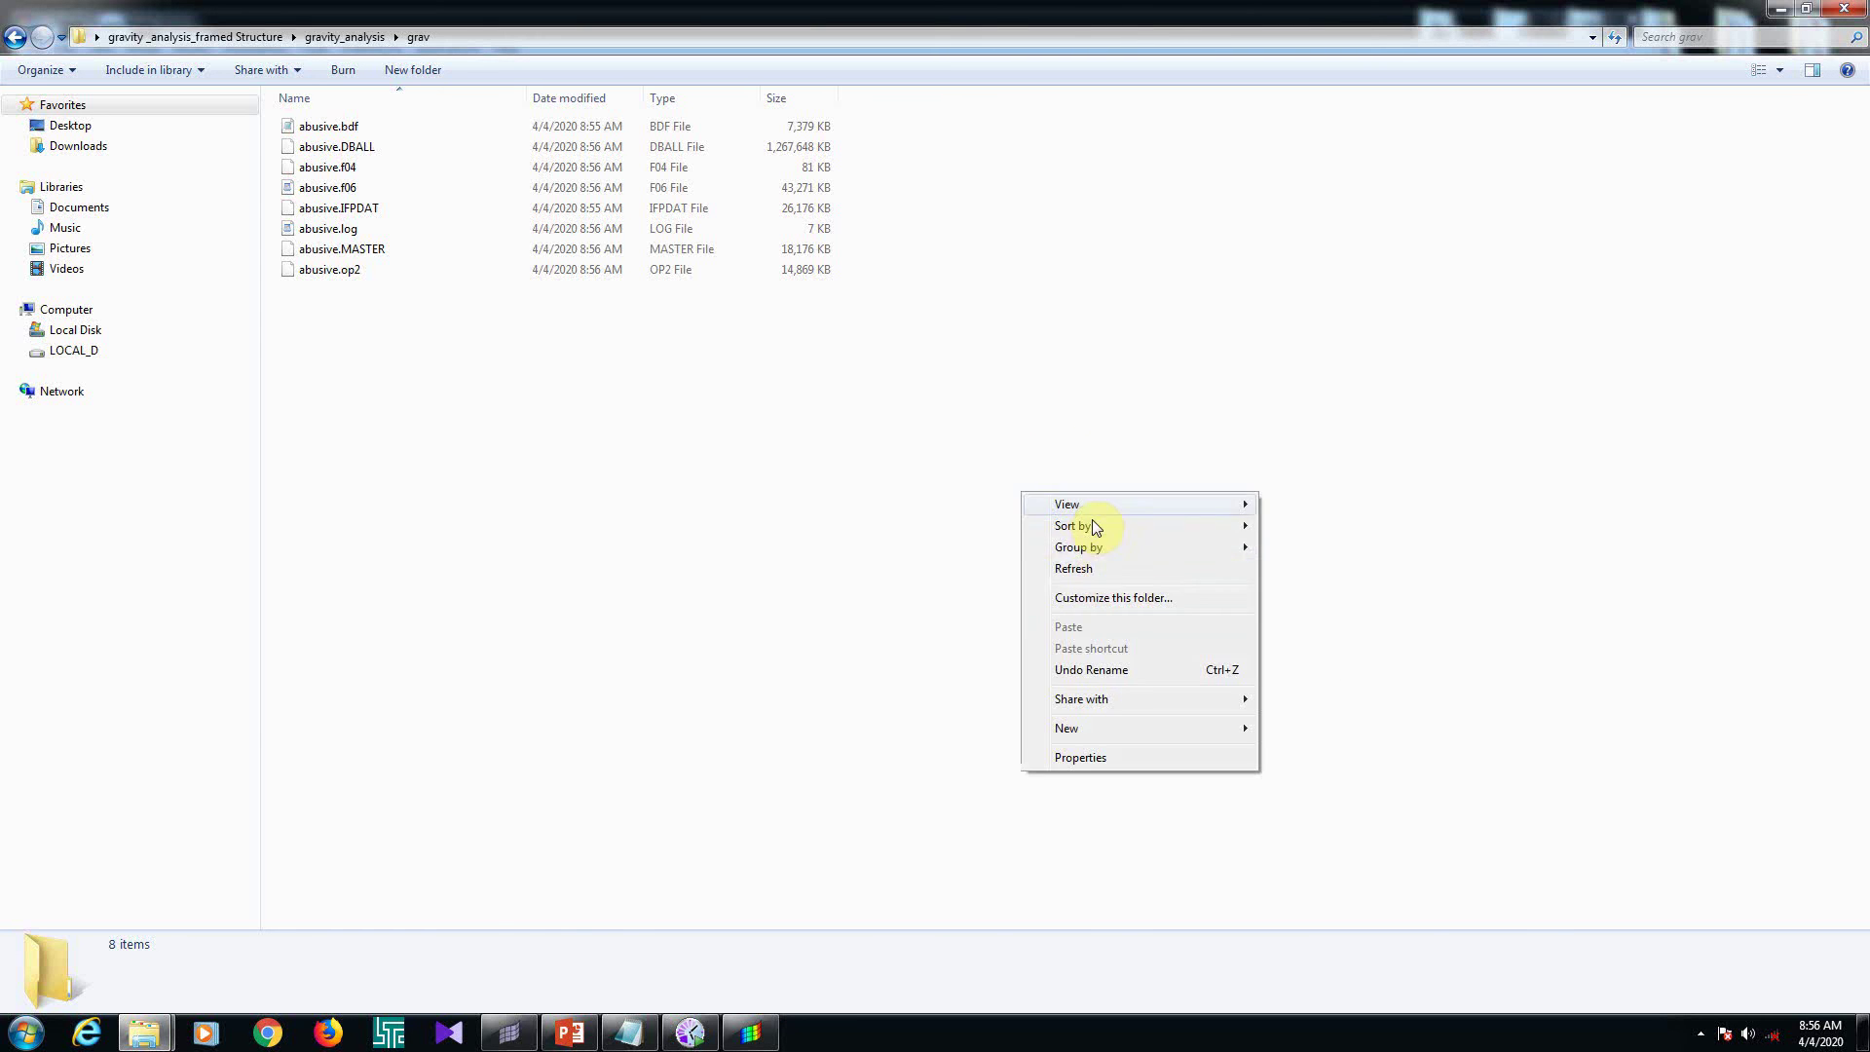
left_click(1095, 570)
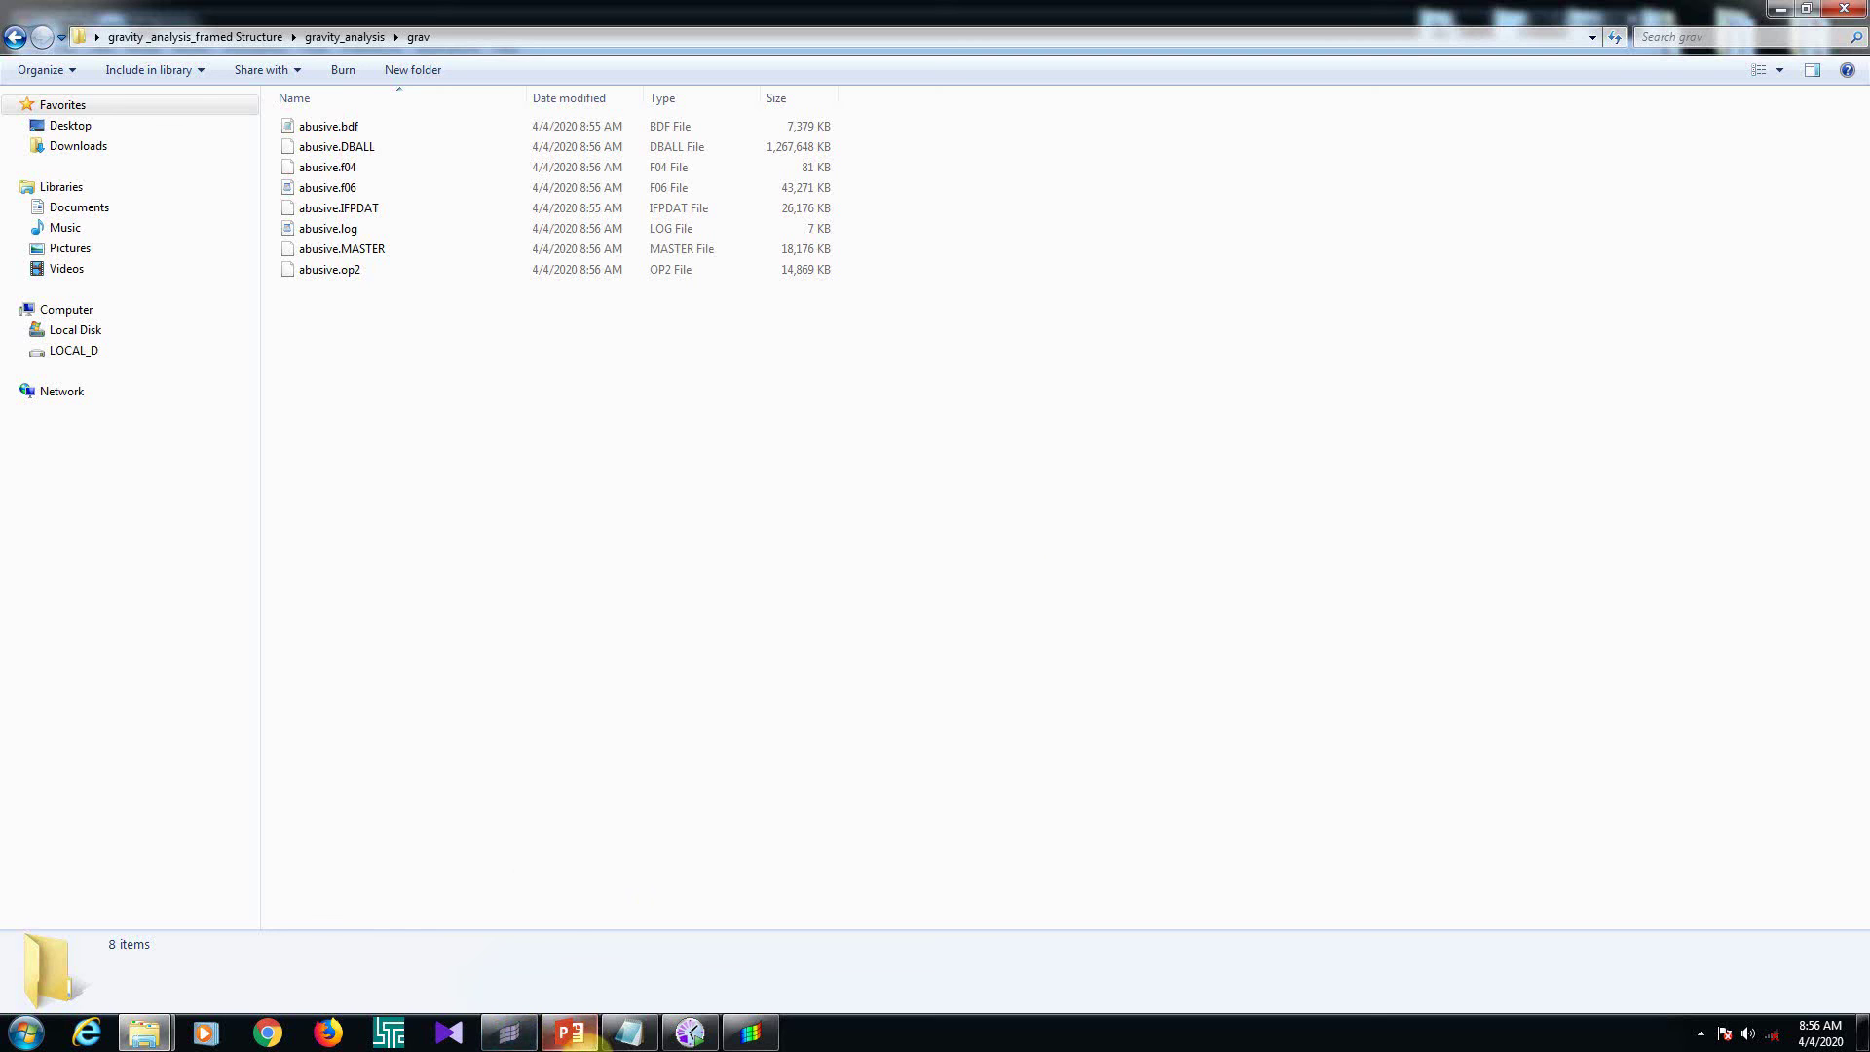
Switch to PowerPoint, review the load cases and example structures on the vehicle gravity analysis slide, and return to File Explorer
left_click(601, 1041)
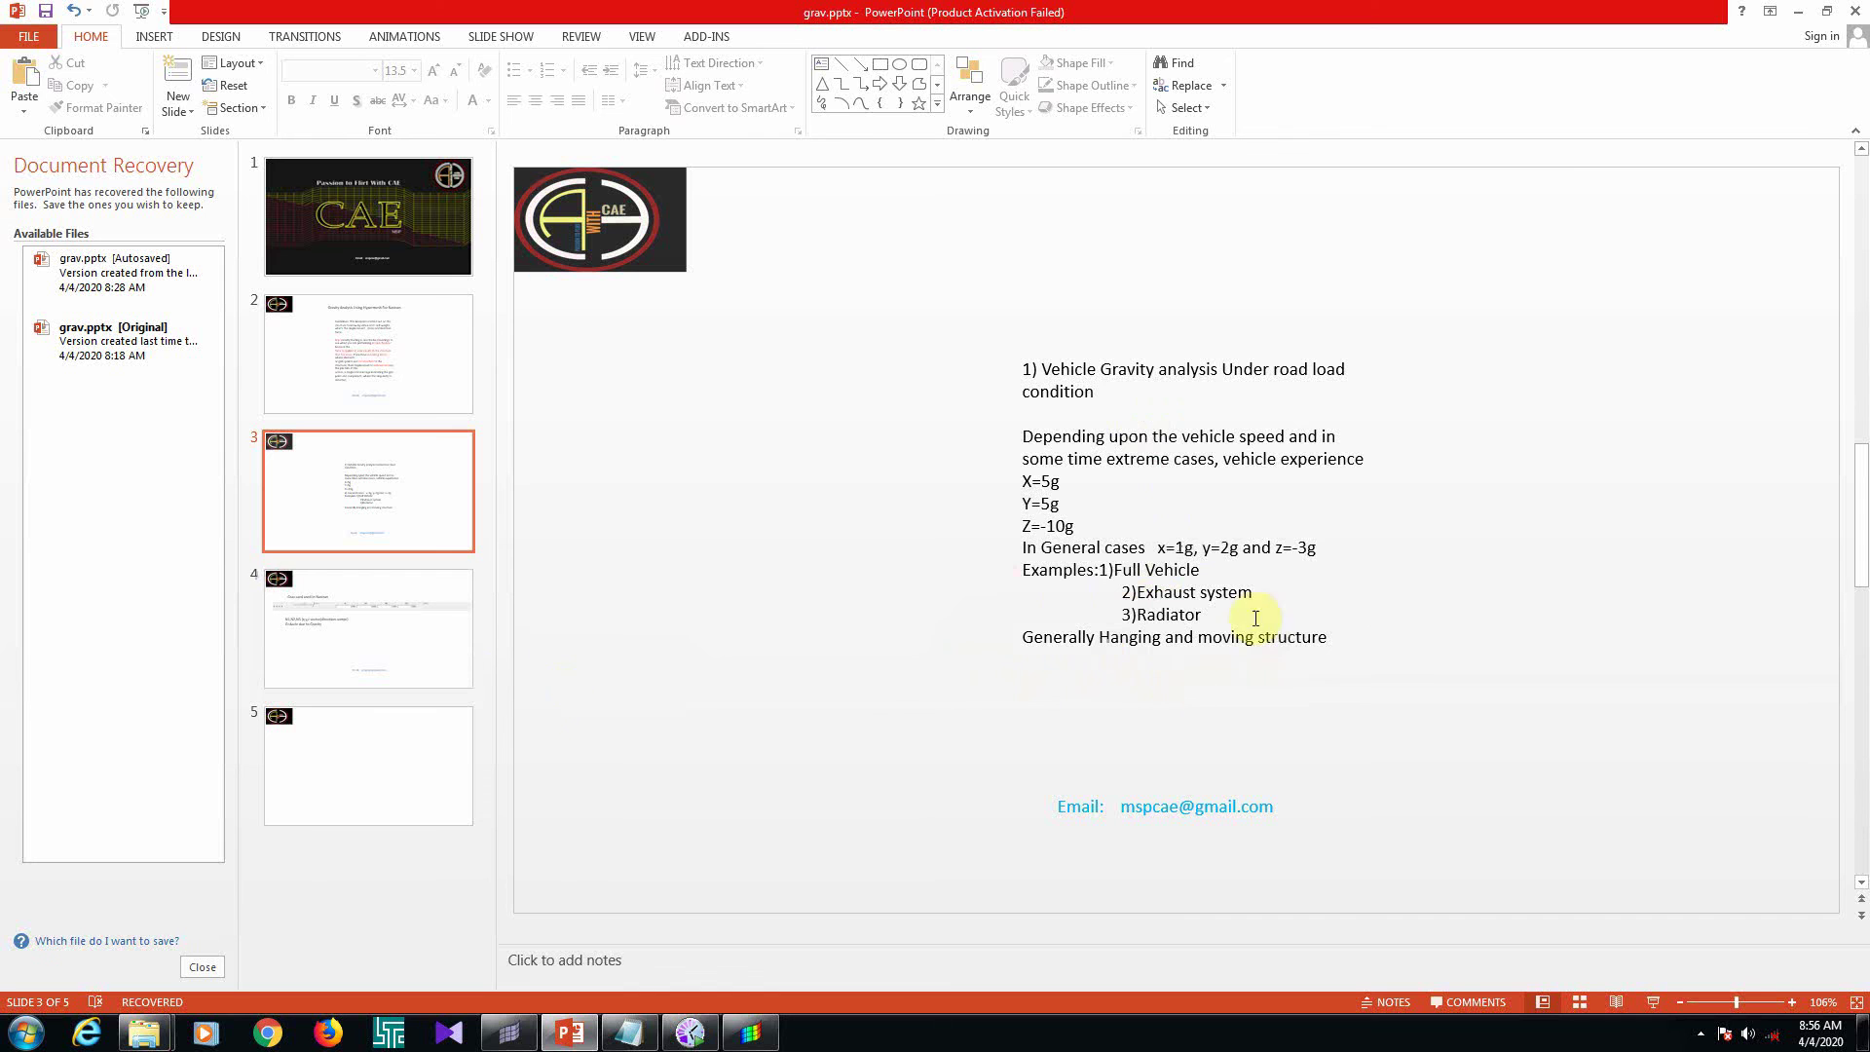
left_click(1803, 17)
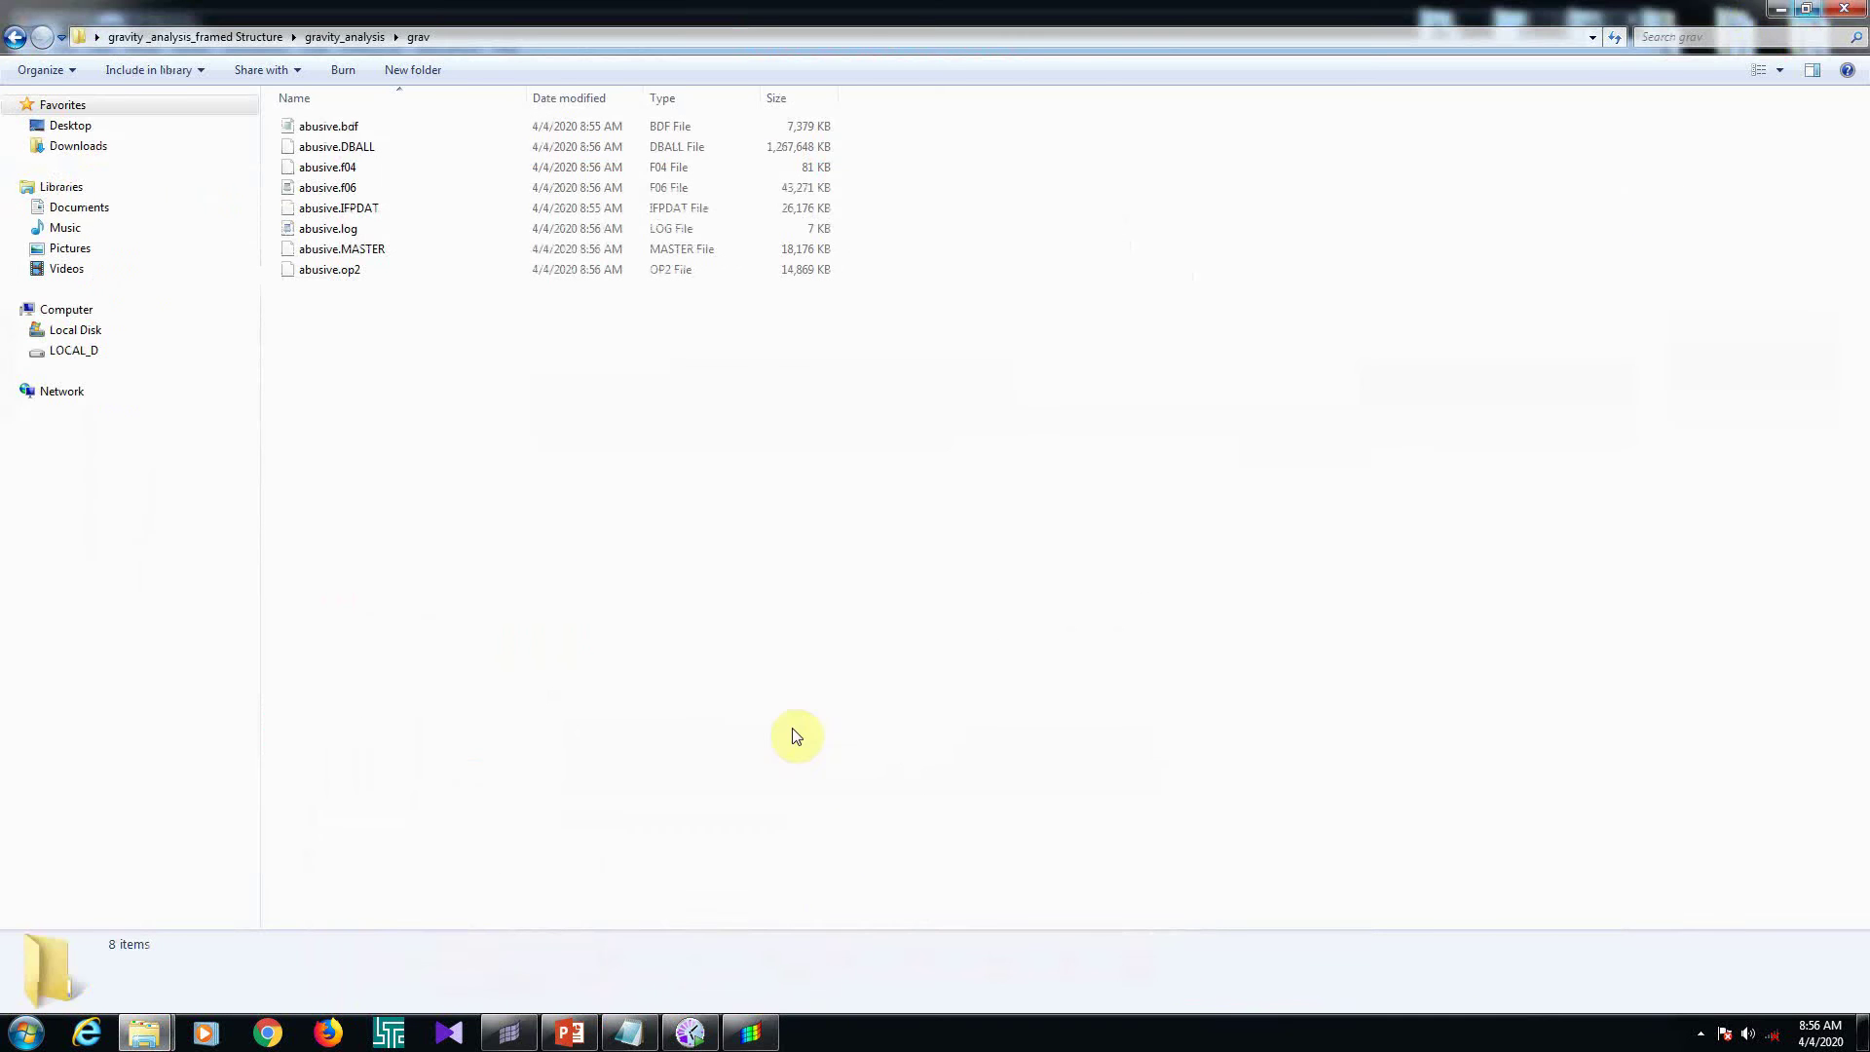
Switch to HyperView and load abusive.op2 from the grav folder as both model and results
left_click(762, 1045)
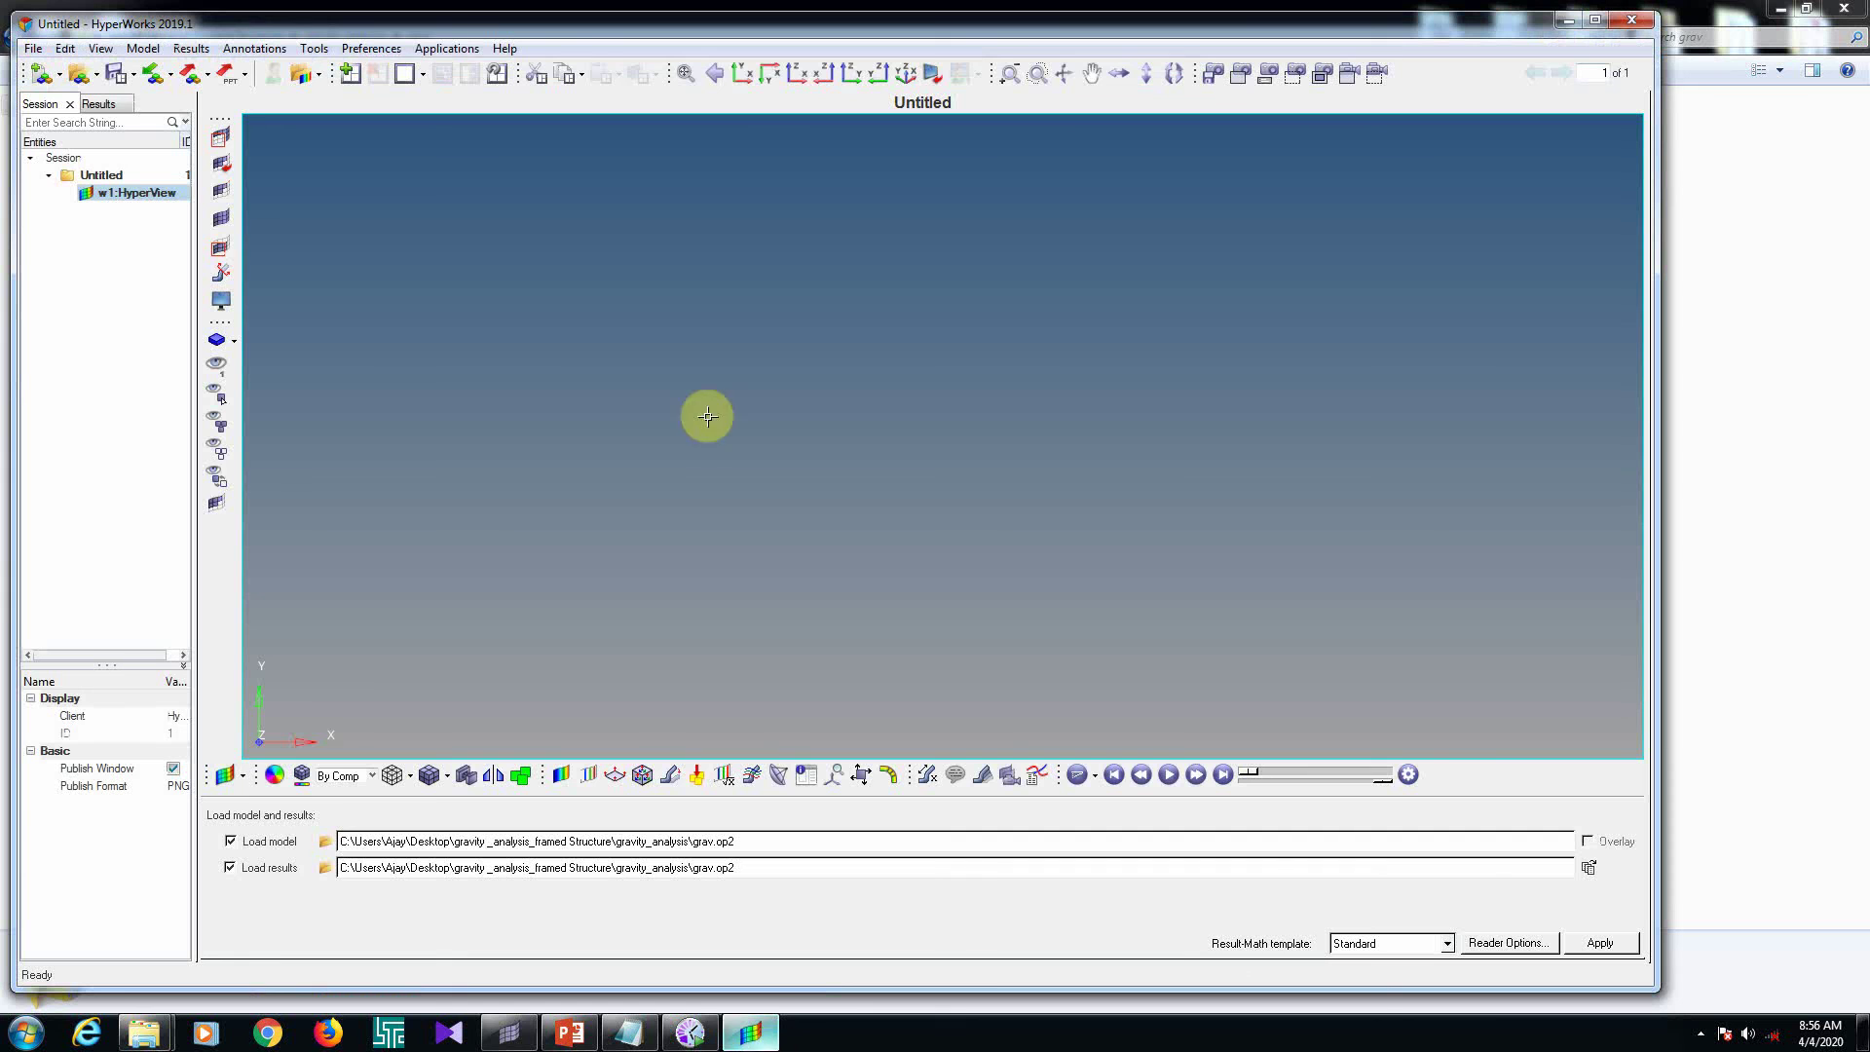
left_click(326, 843)
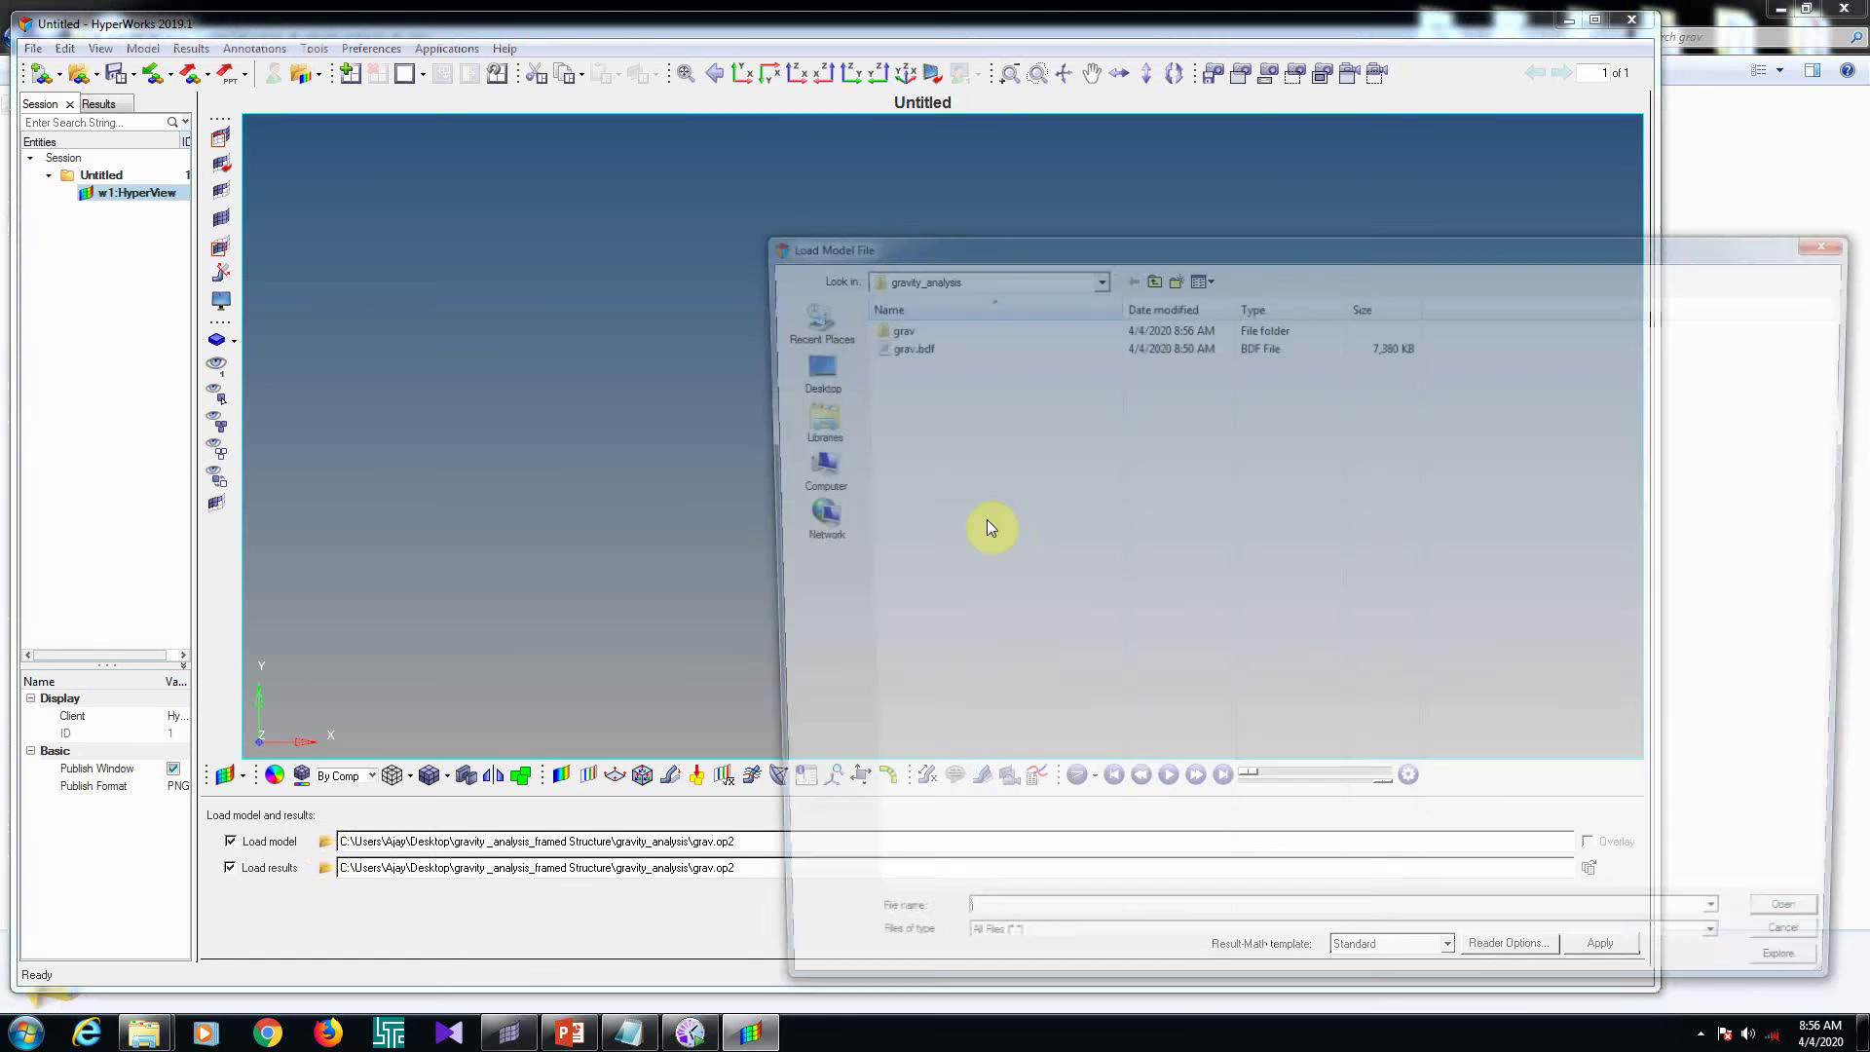
double_click(904, 327)
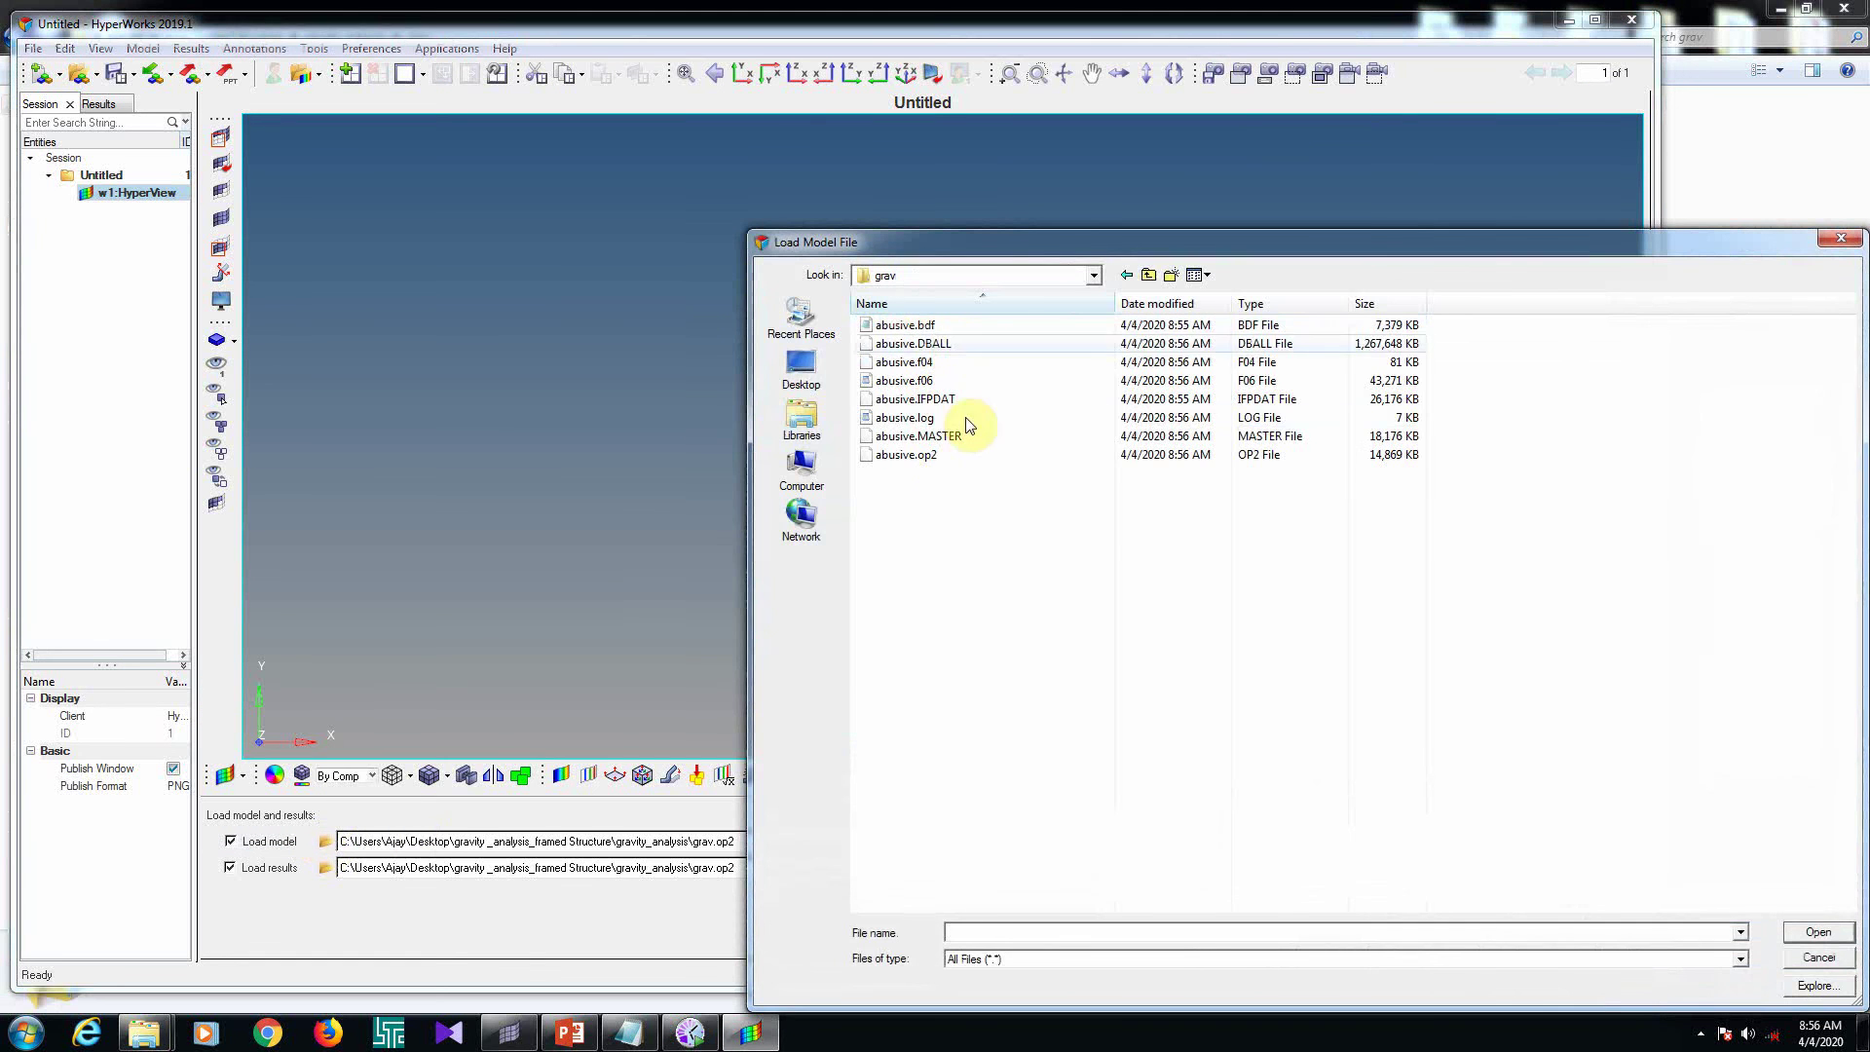
left_click(920, 456)
left_click(1818, 932)
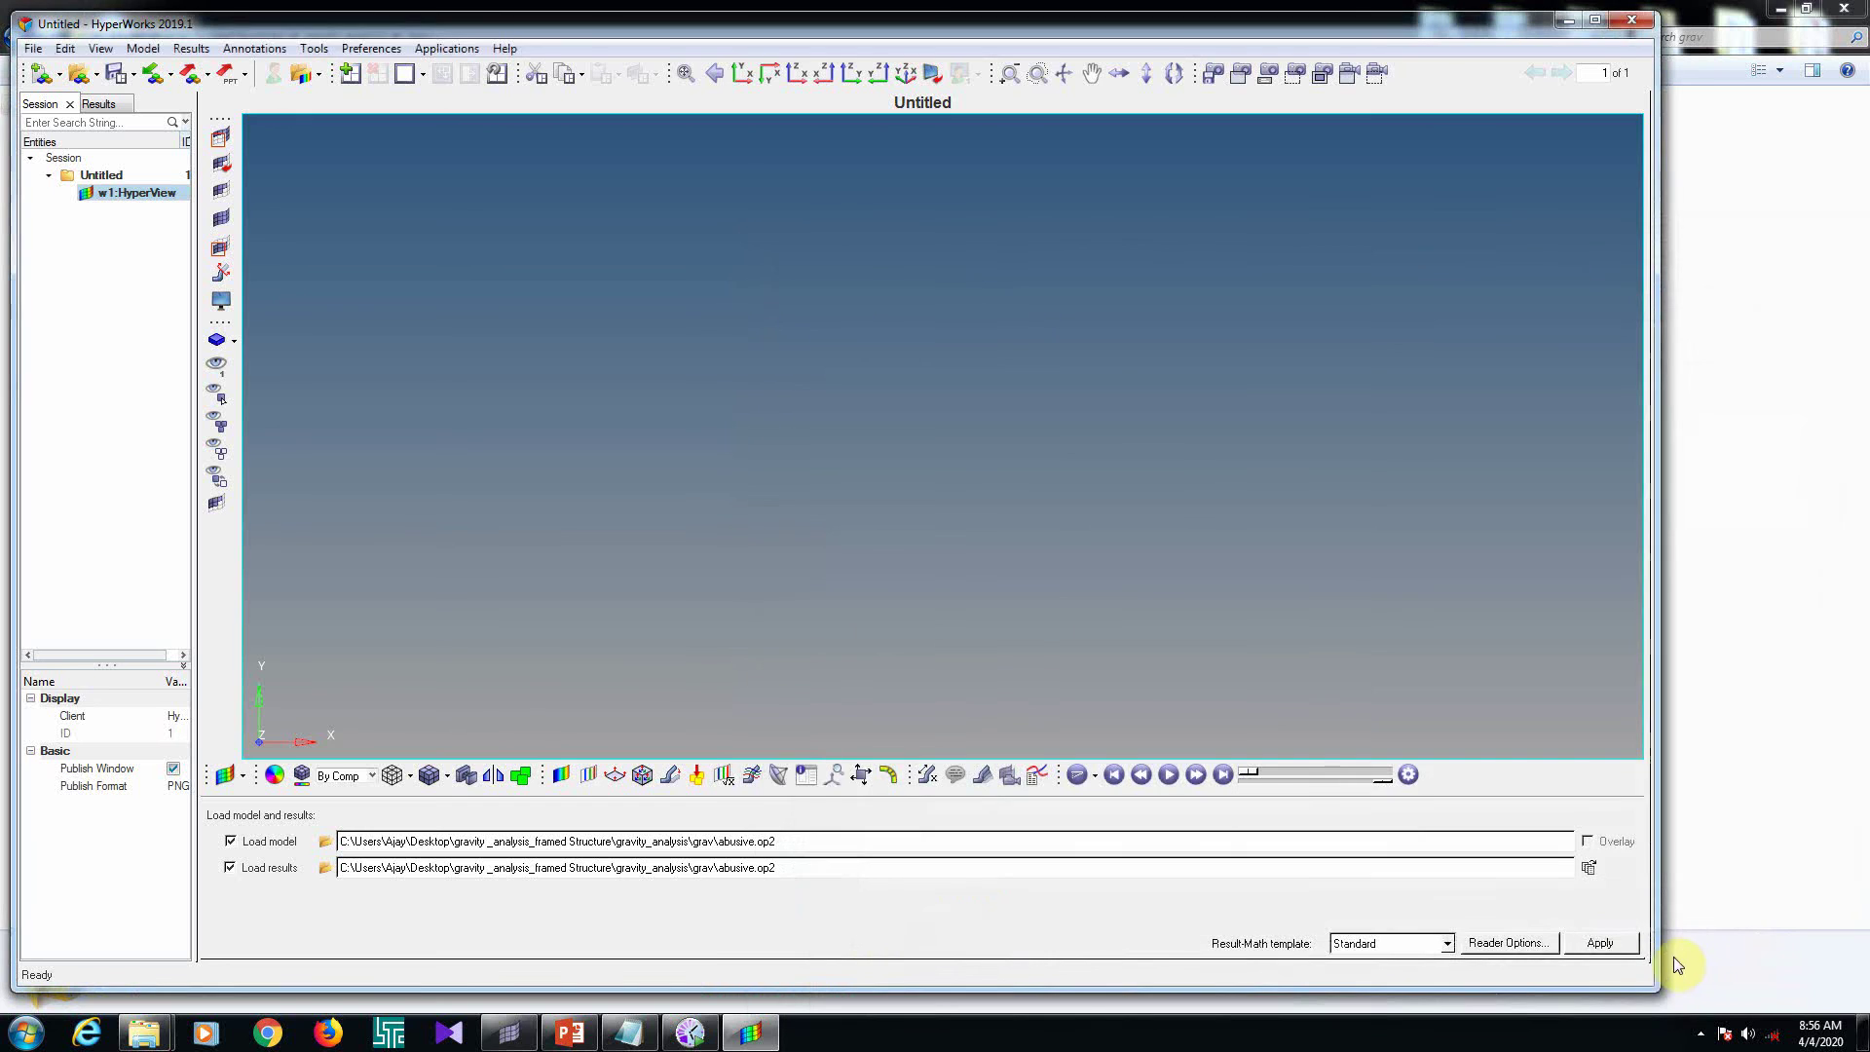
left_click(1600, 944)
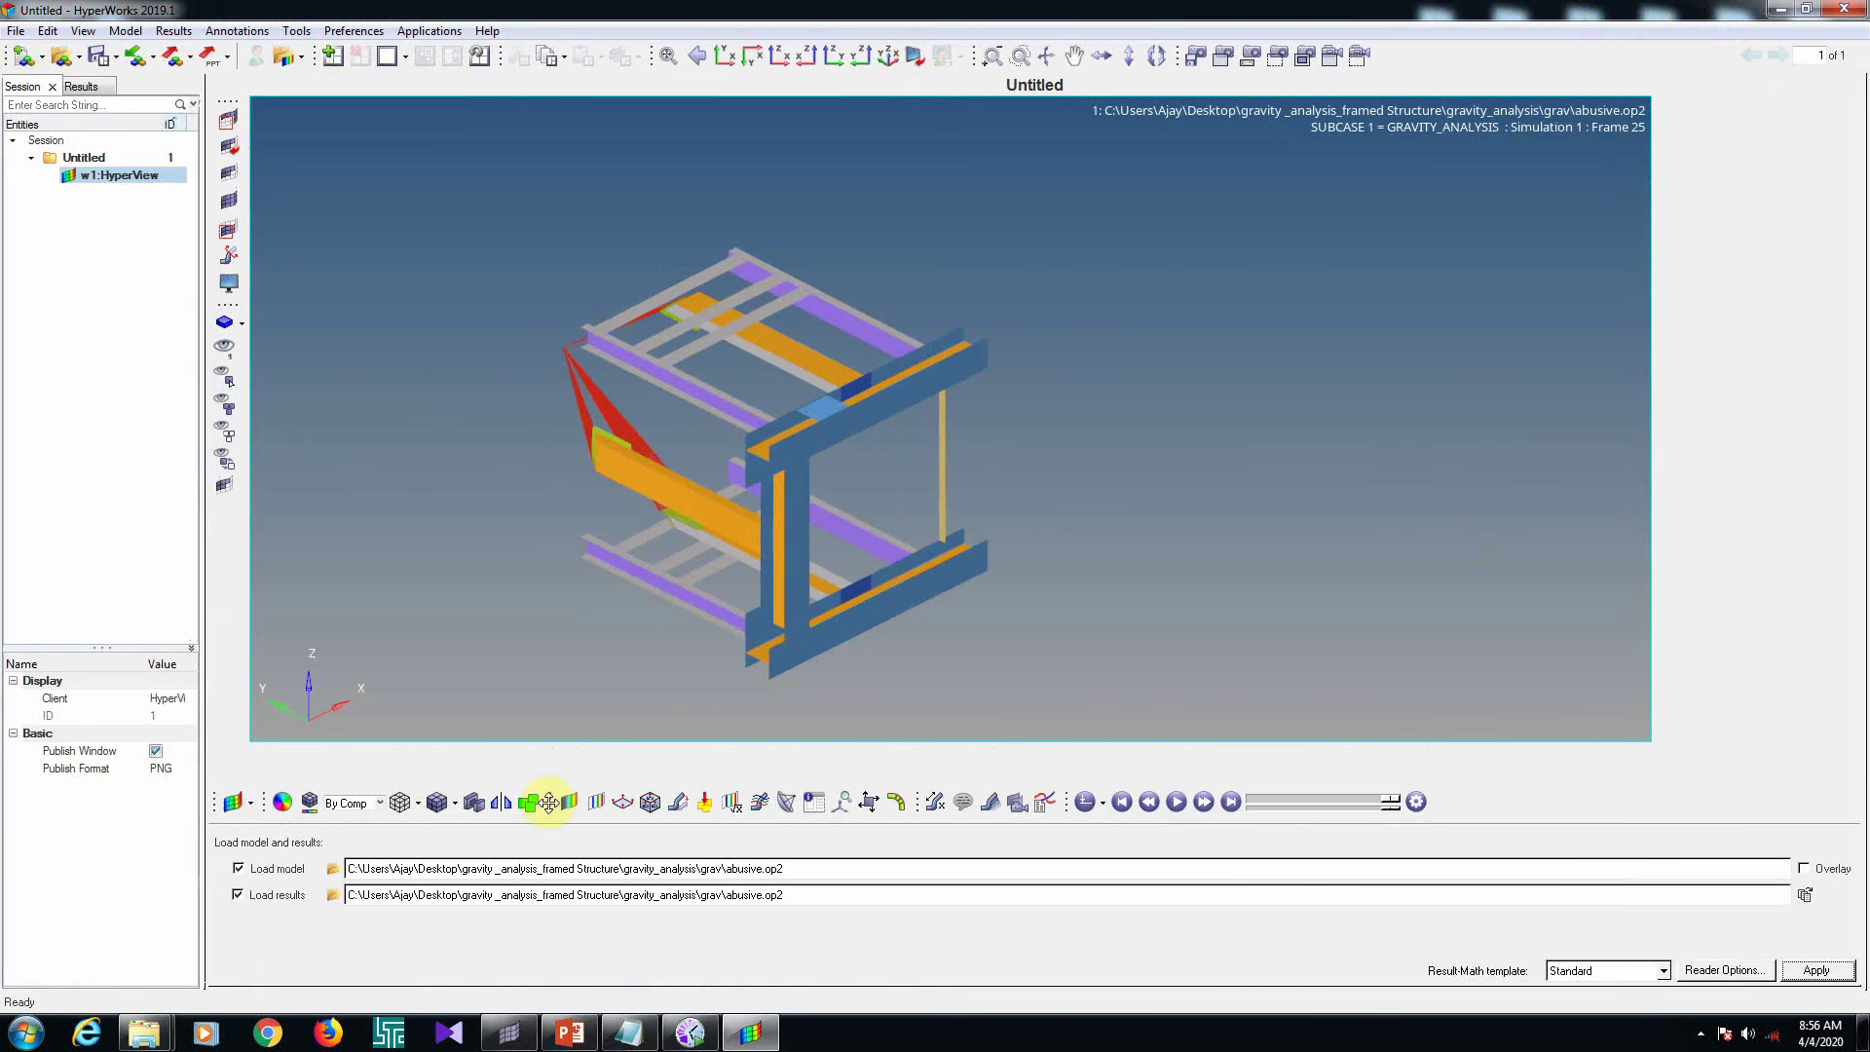
Apply a Displacement (v) magnitude contour to the frame in the Analysis System and inspect it from another angle
left_click(569, 802)
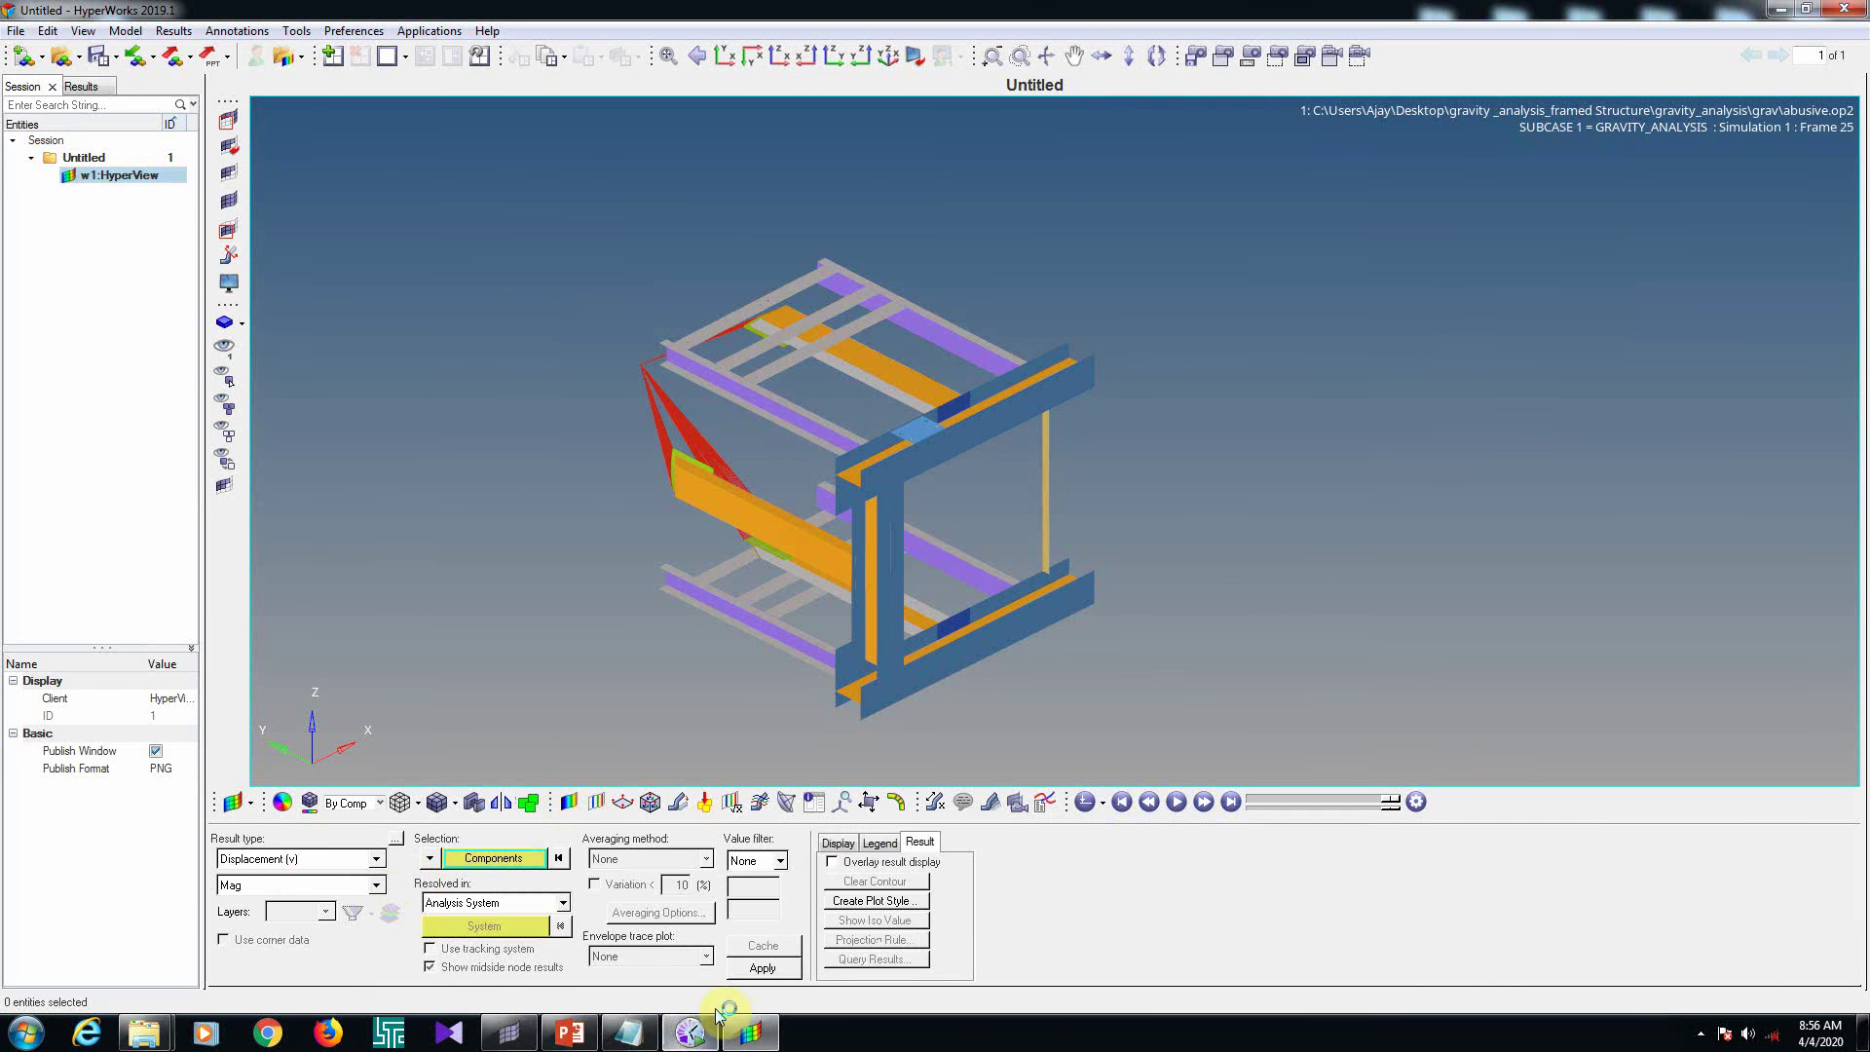
left_click(736, 972)
left_click_drag(923, 453, 1002, 367, "ctrl")
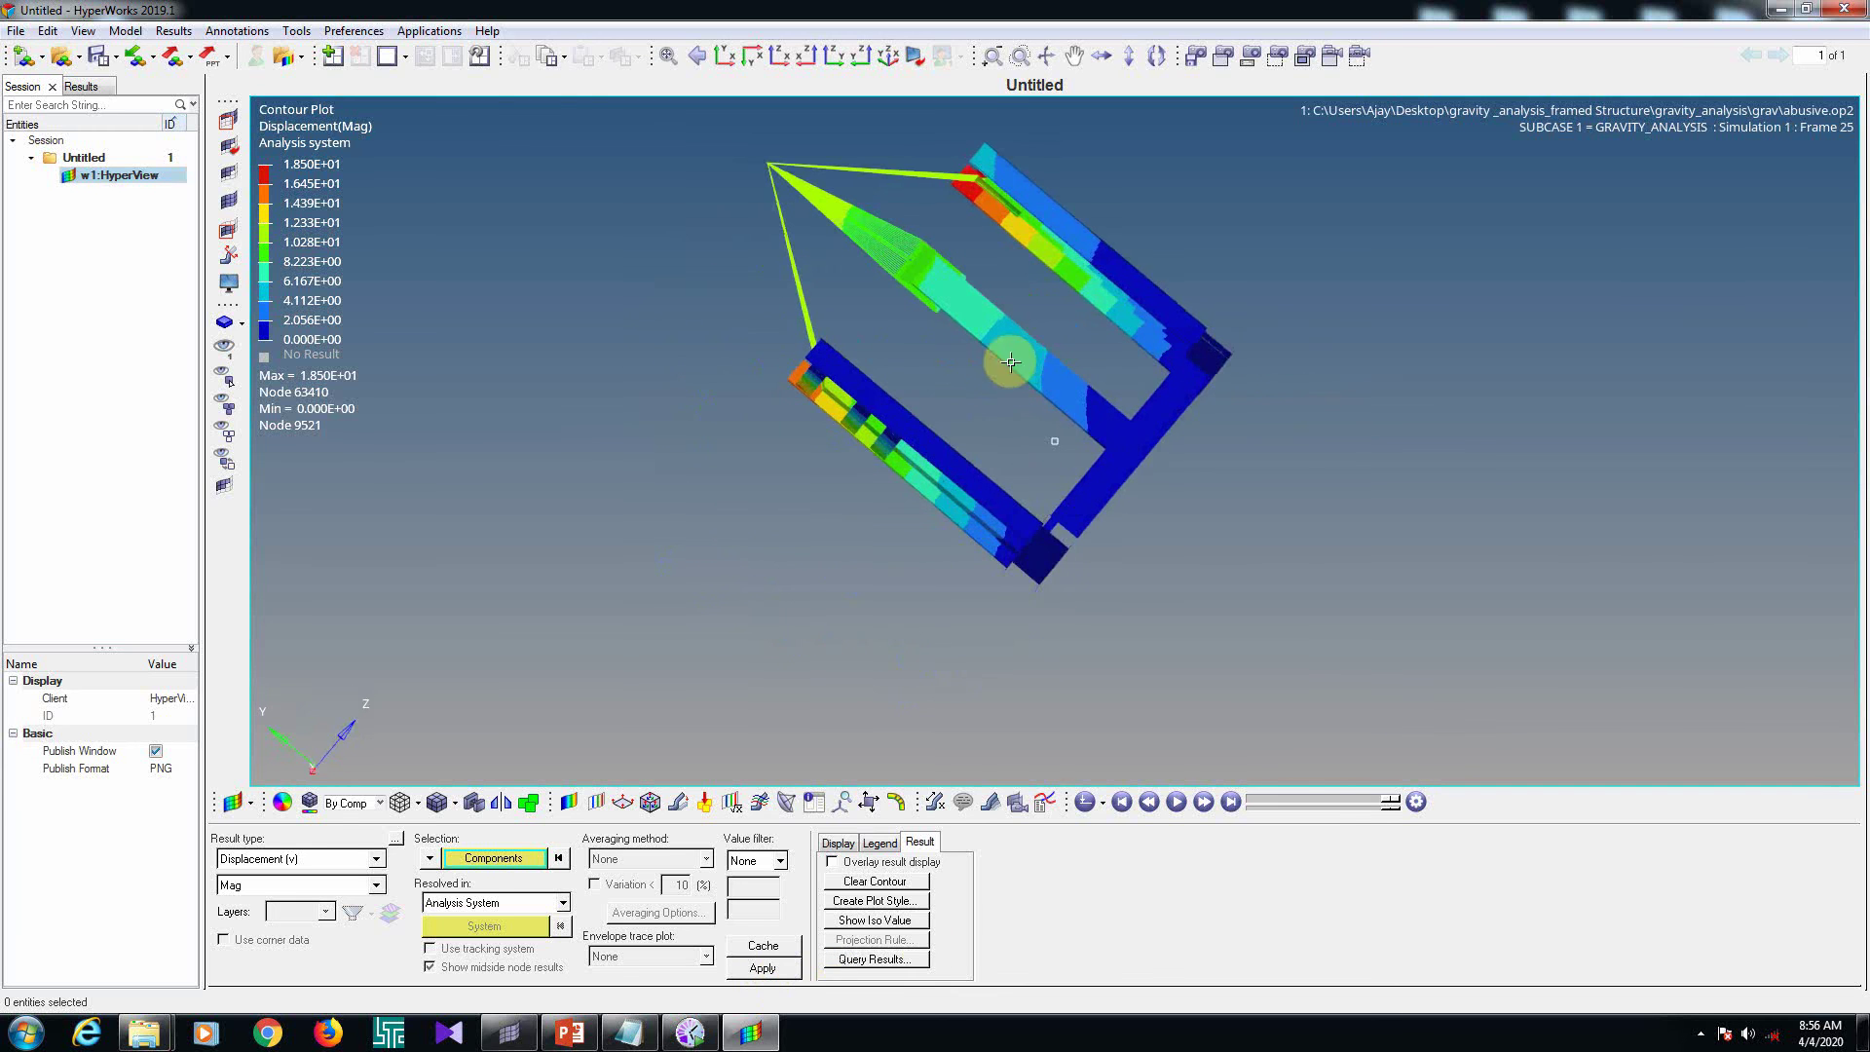
Change the contour legend's numeric format from Scientific to Fixed
left_click(881, 843)
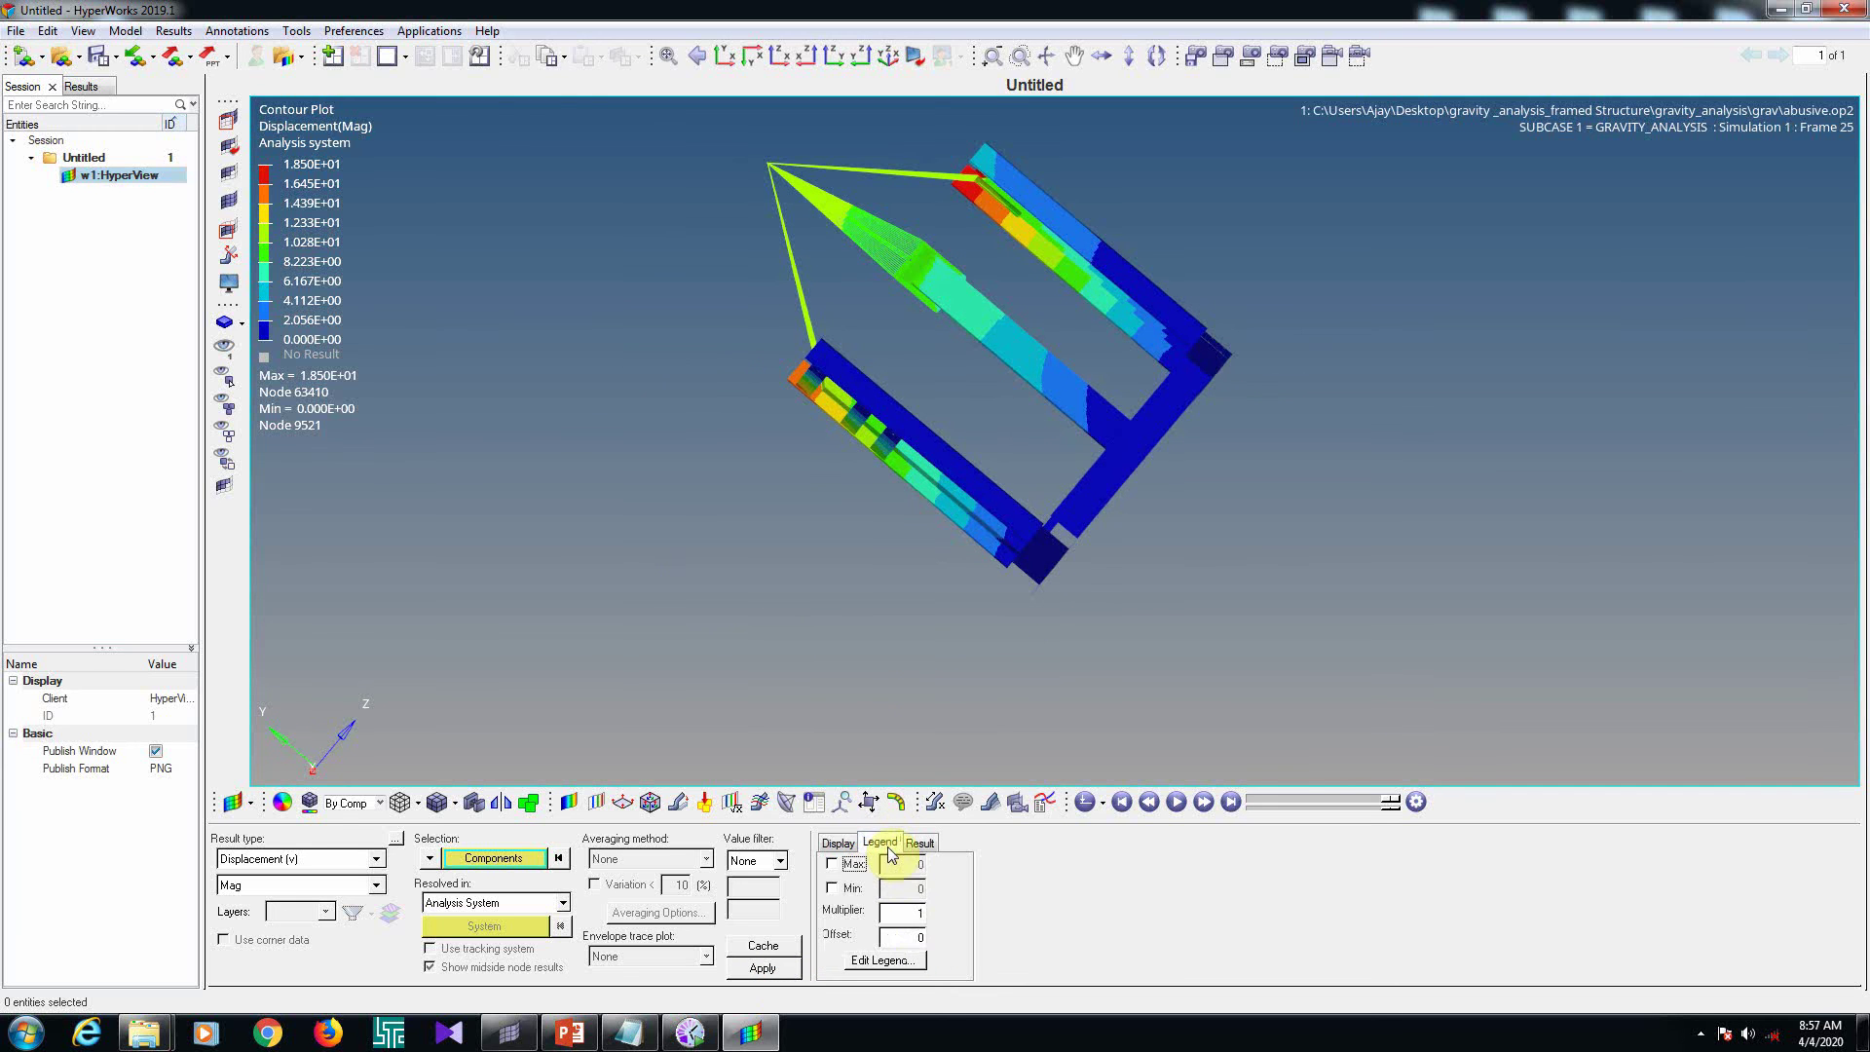
left_click(882, 960)
left_click(451, 264)
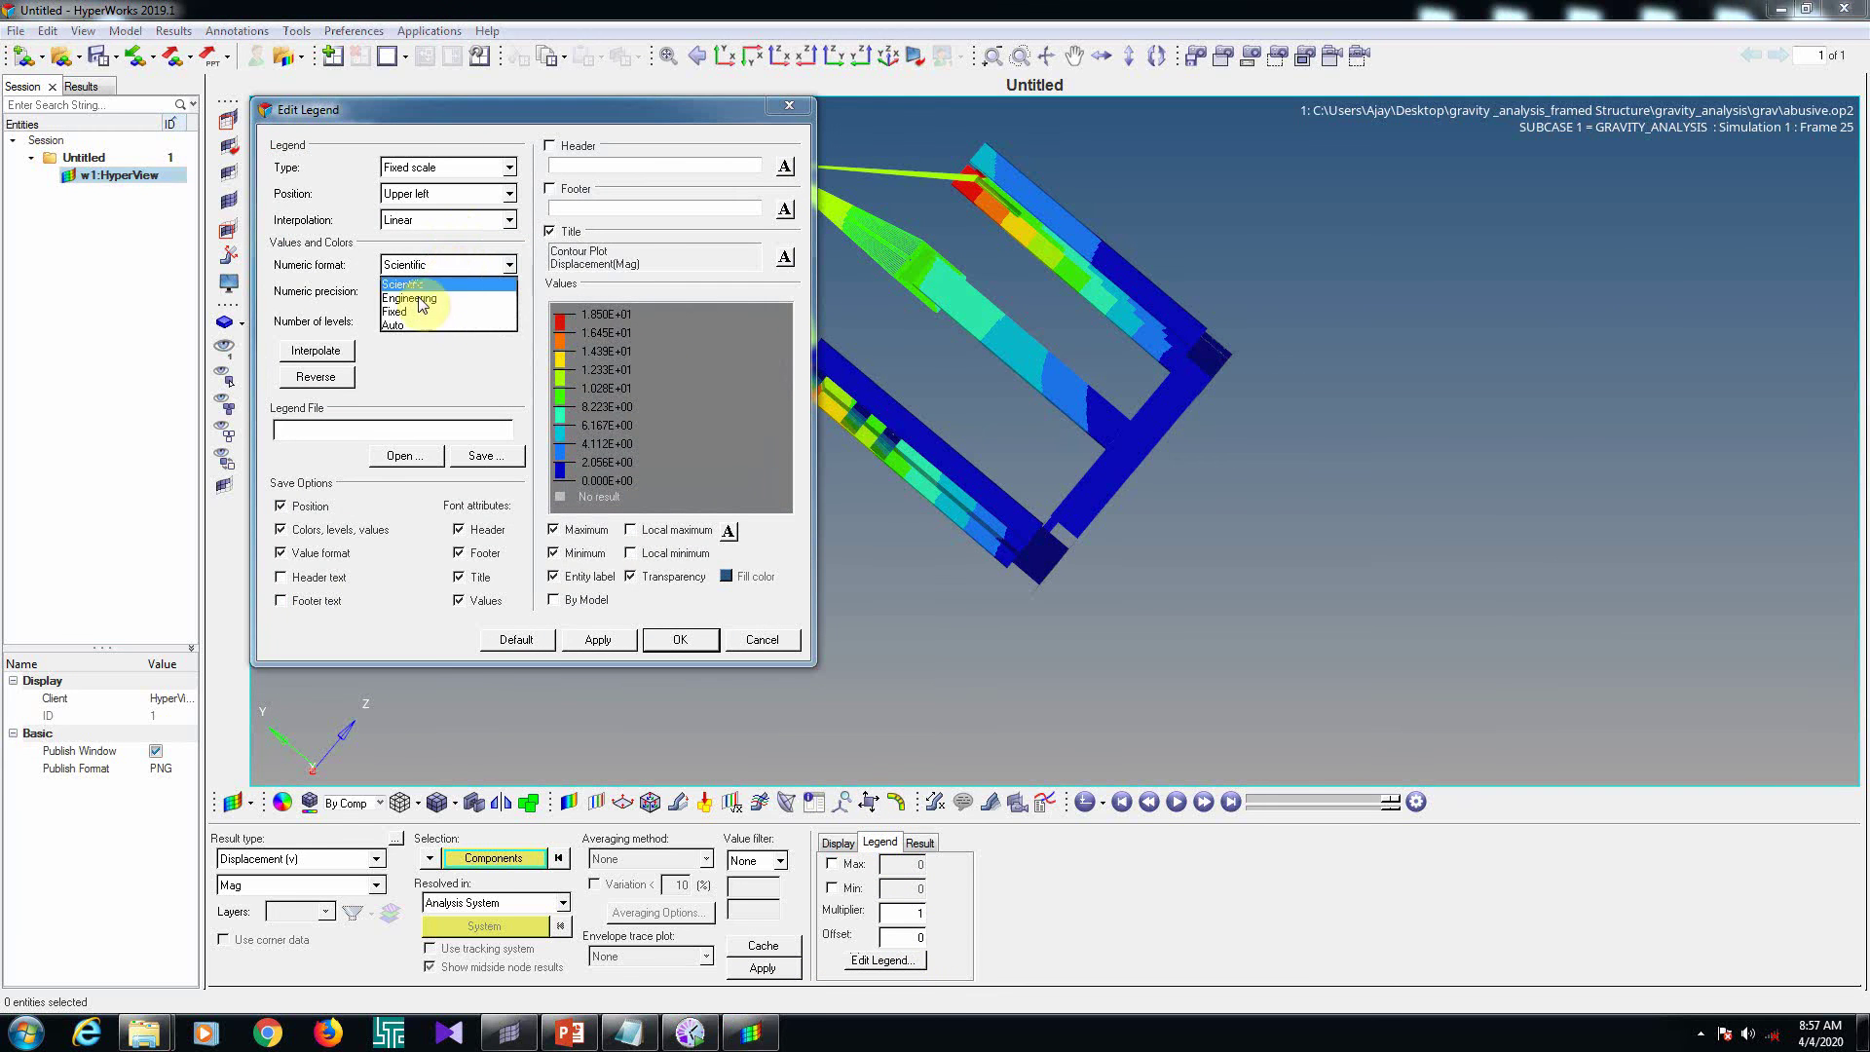
left_click(400, 311)
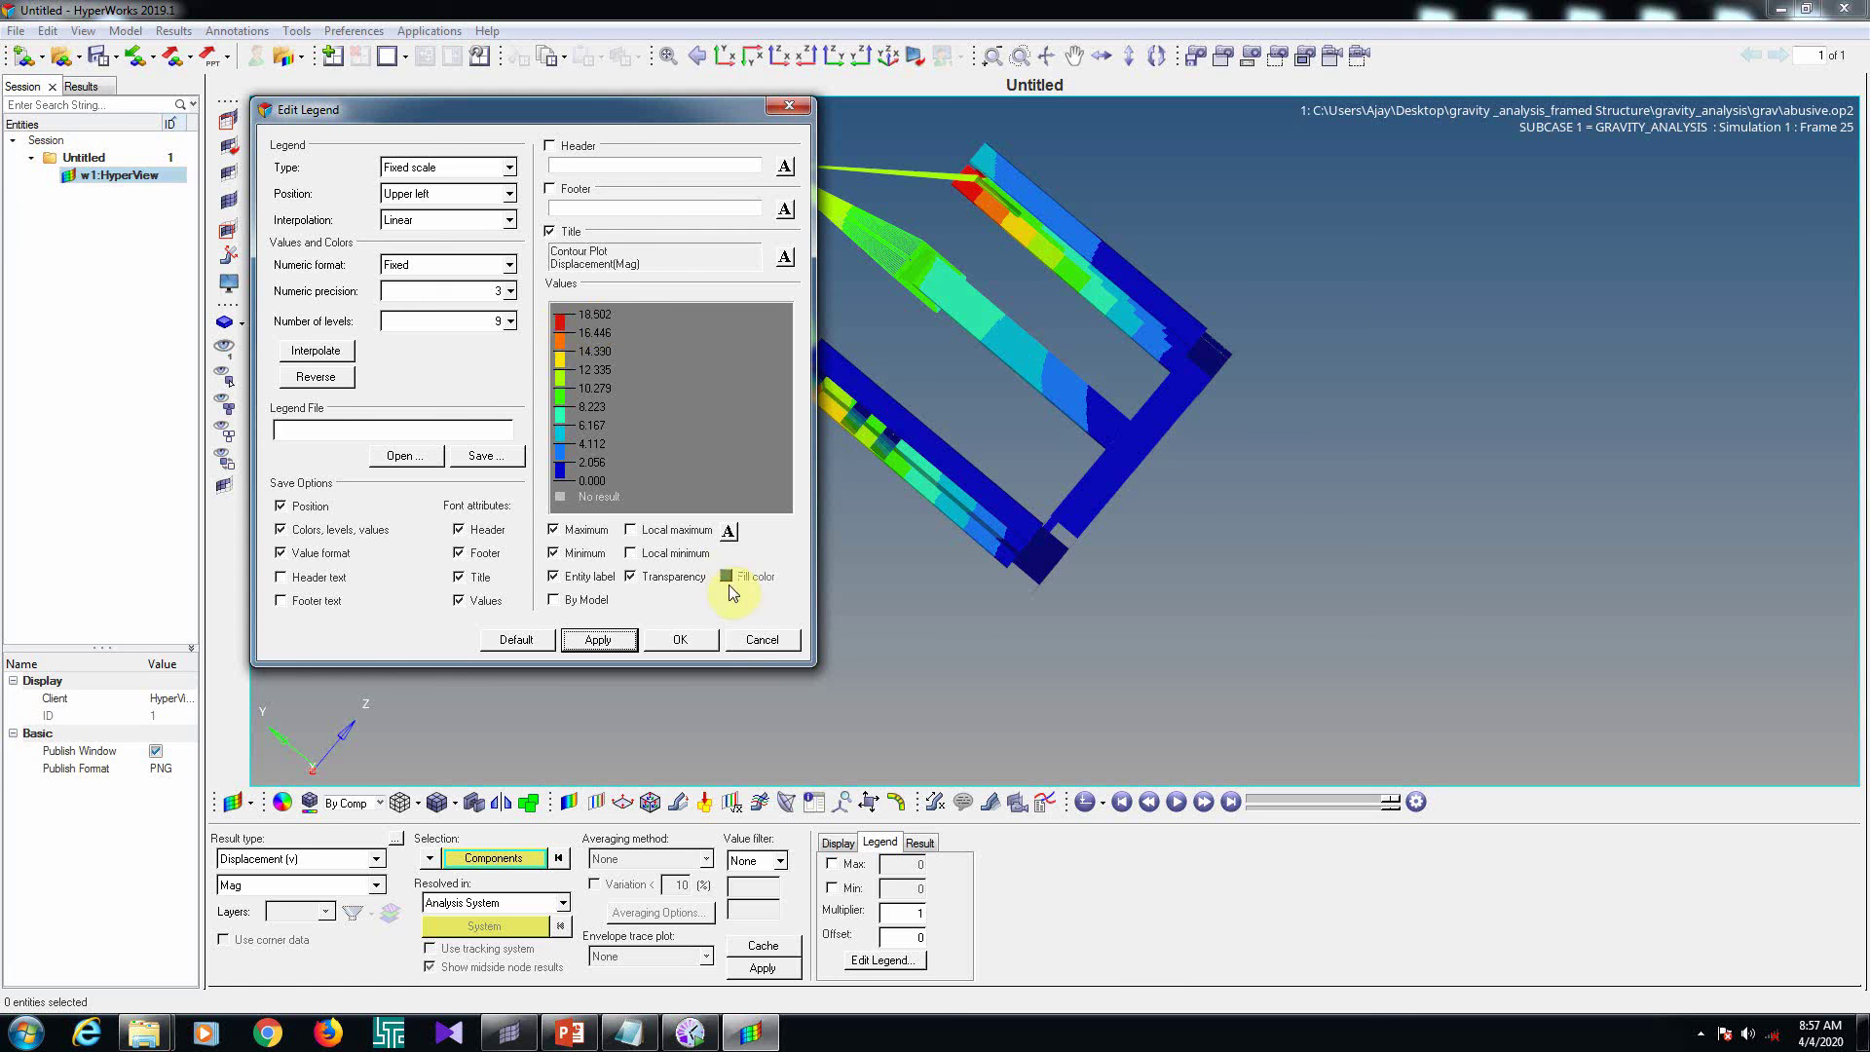
left_click(680, 644)
Contour the X component of Displacement (v) on the rotated frame
left_click_drag(843, 521, 911, 502, "ctrl")
left_click(306, 886)
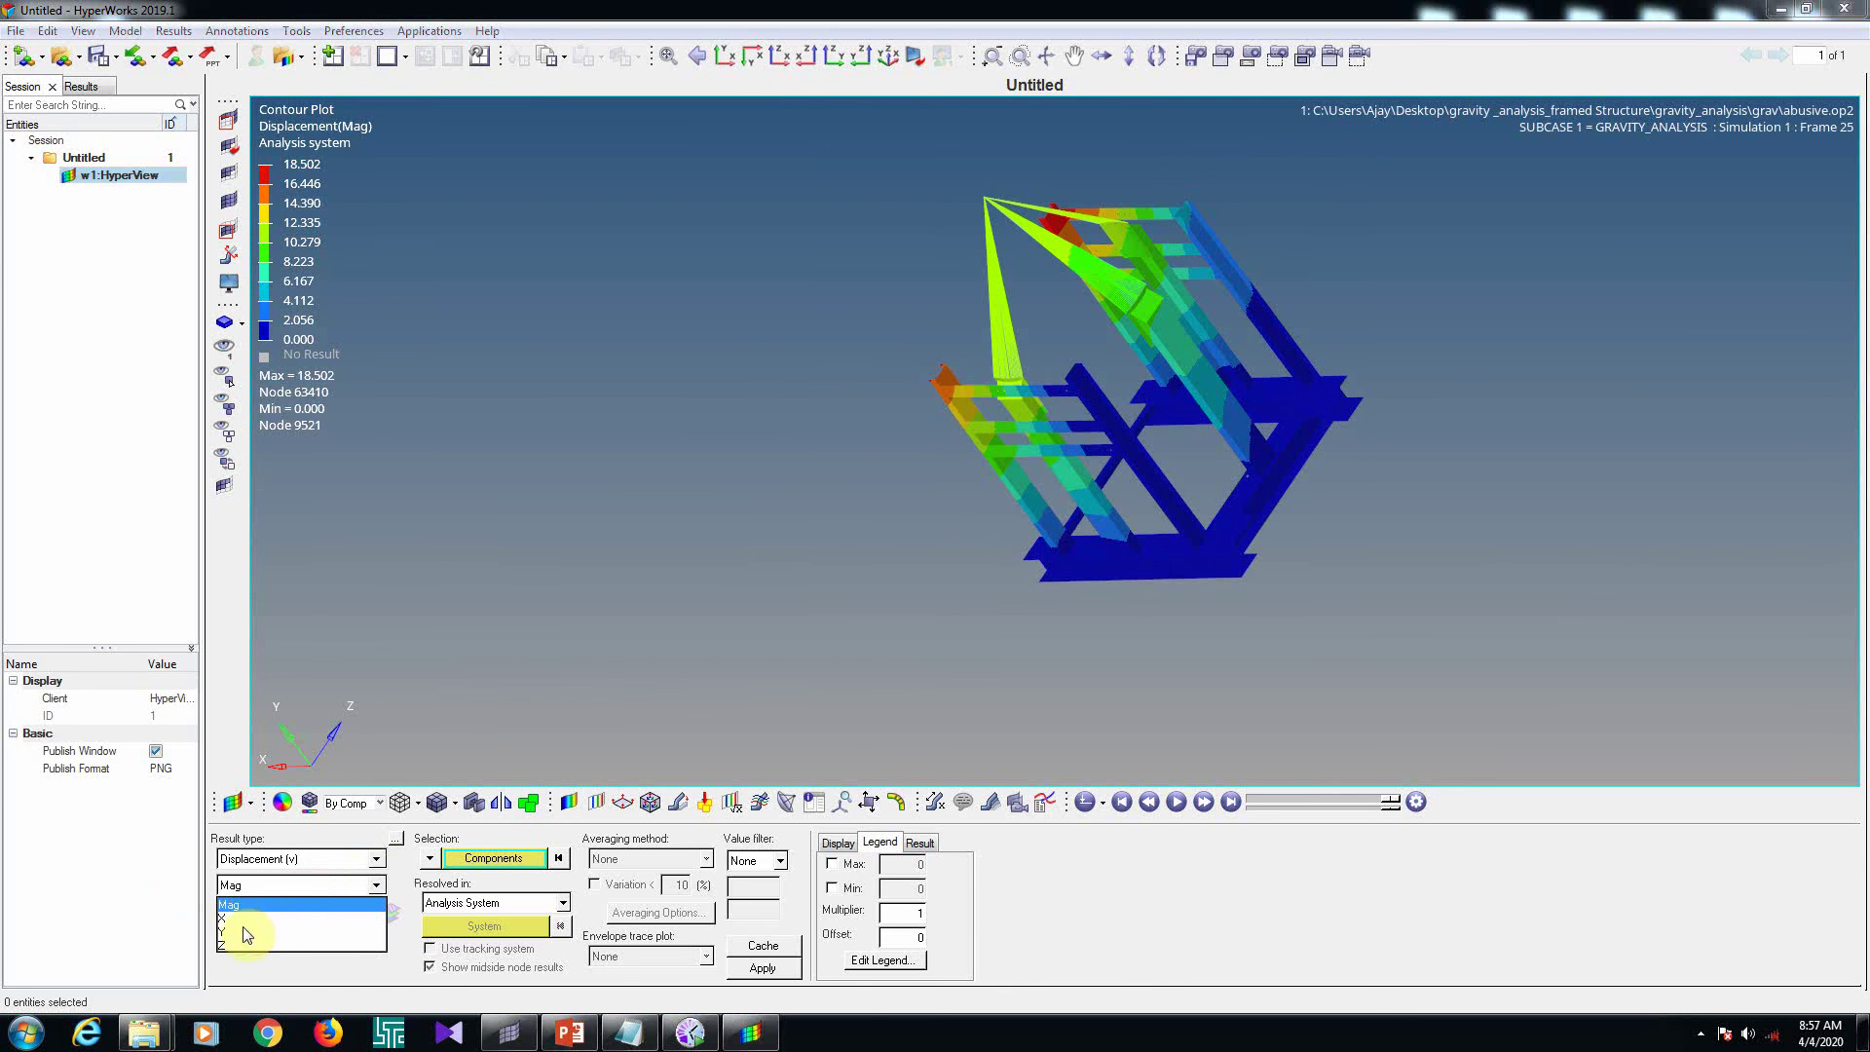
left_click(224, 920)
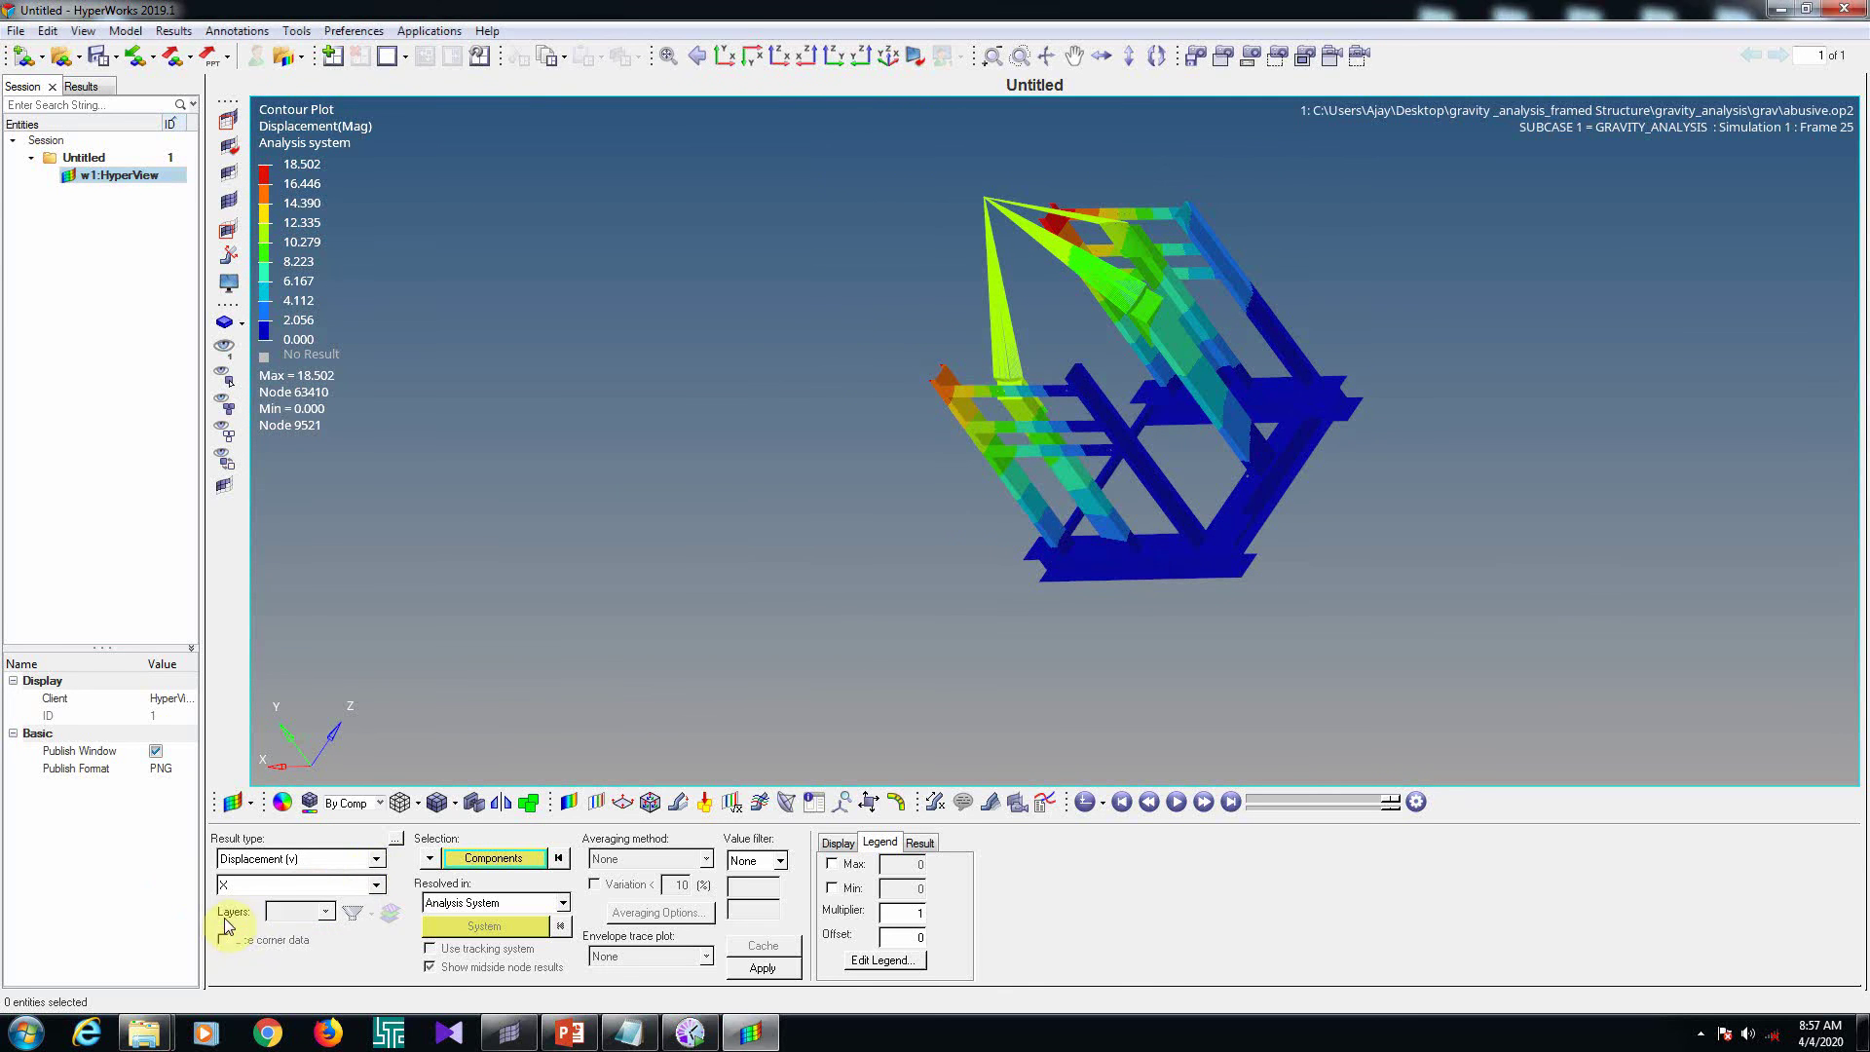
left_click(770, 969)
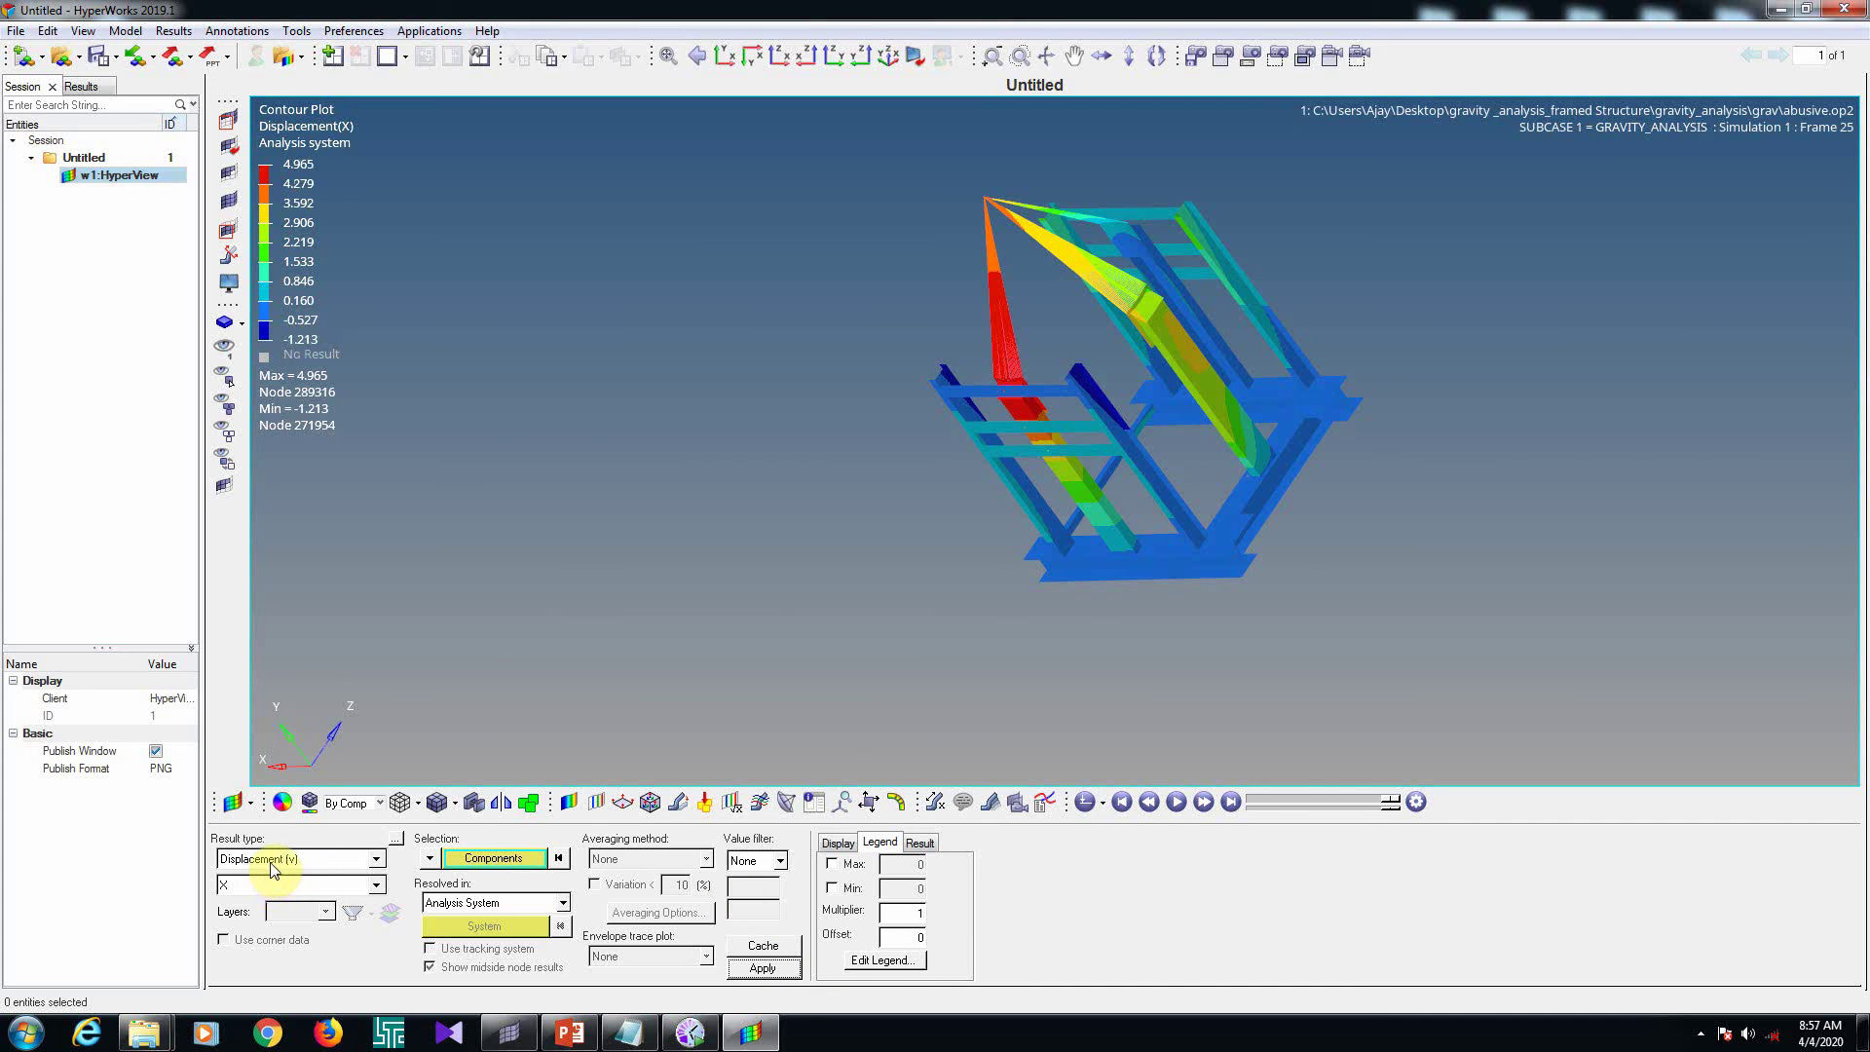
Contour the Y component of Displacement (v) on the frame, followed by the Z component
left_click(288, 884)
left_click(234, 933)
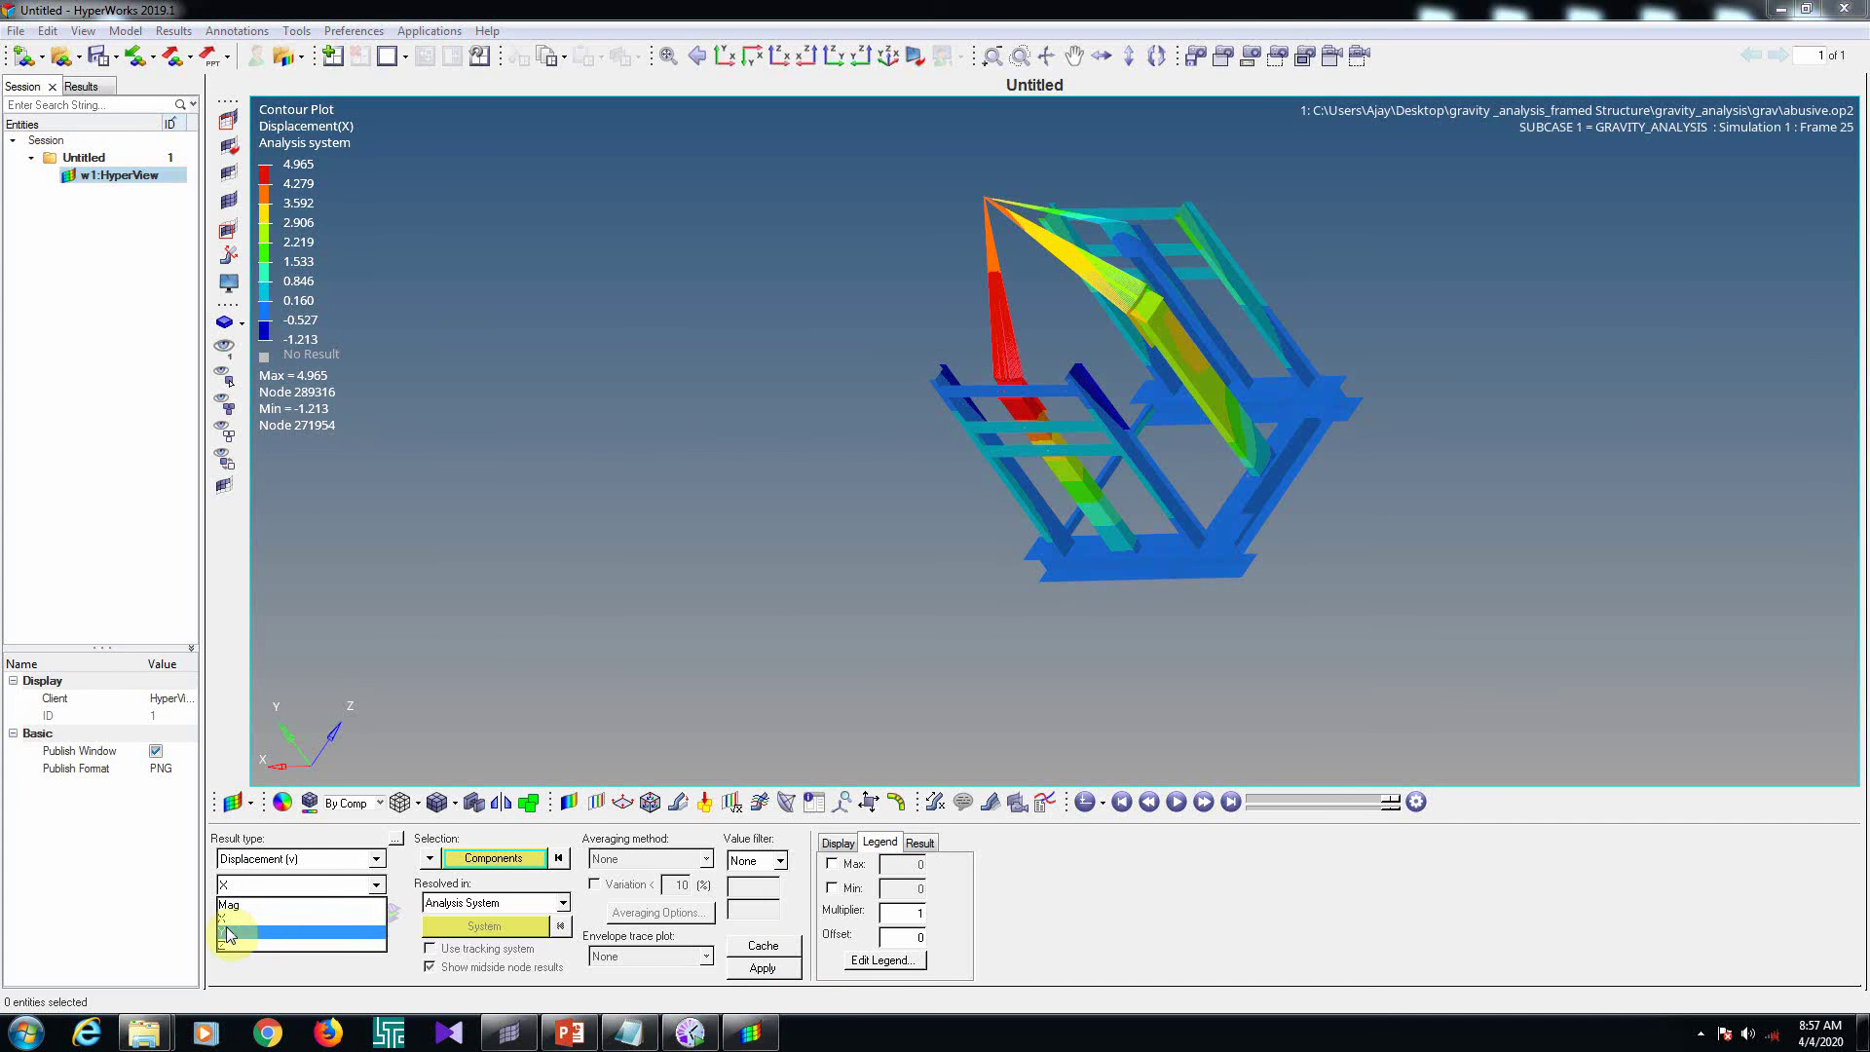
left_click(746, 969)
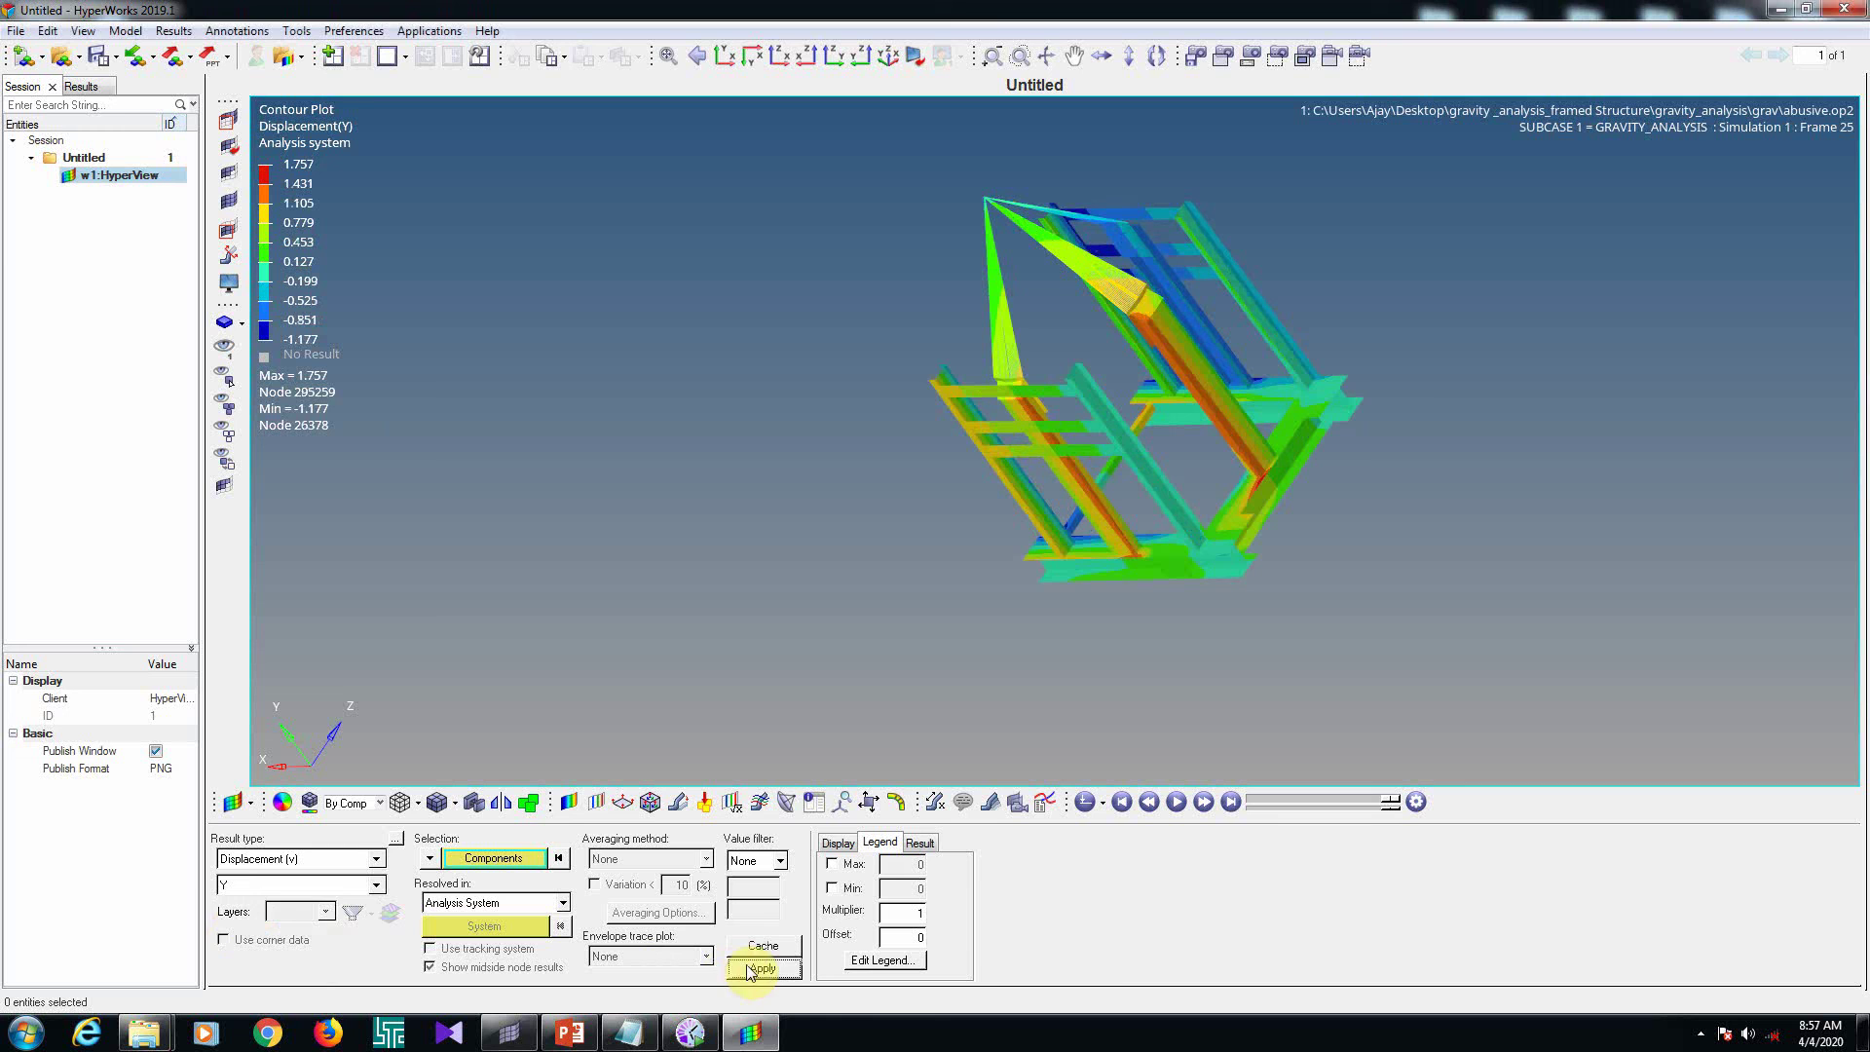
left_click(253, 886)
left_click(226, 943)
left_click(763, 969)
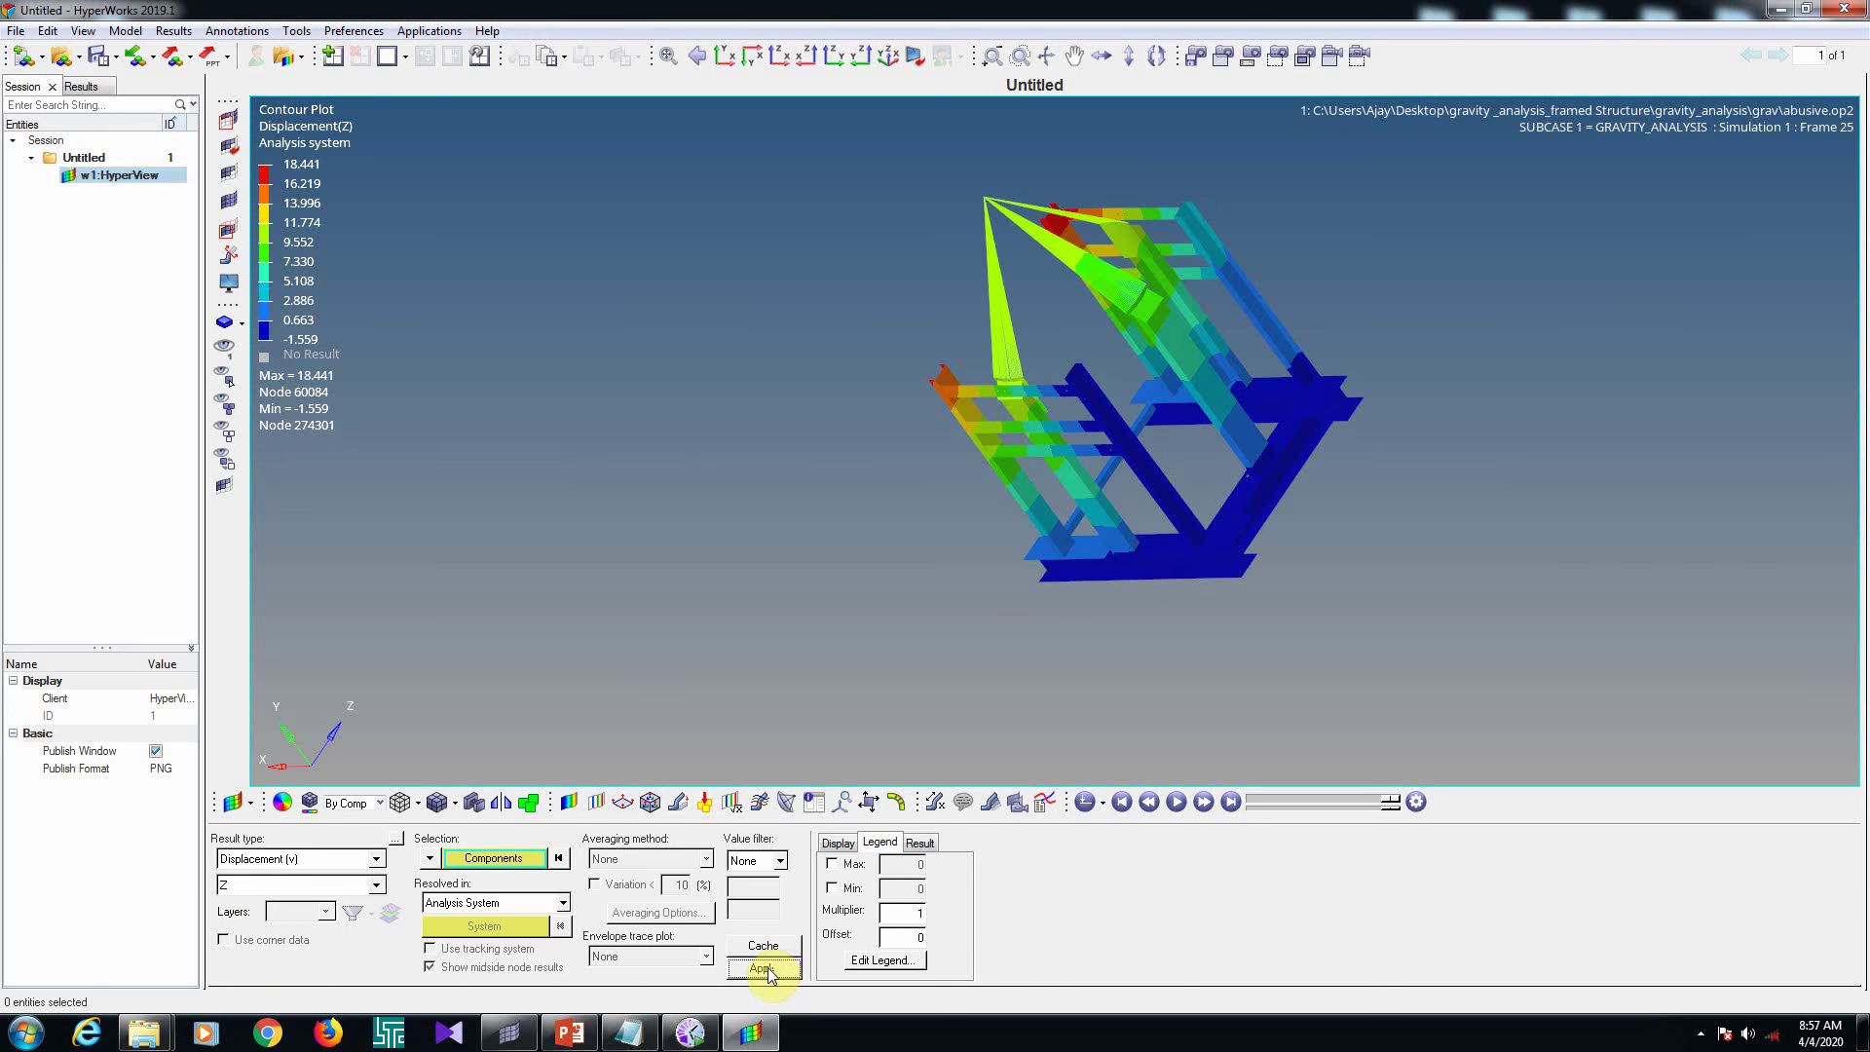
Apply an SPC Force (v) contour in the Z direction and view the frame from below
left_click(324, 862)
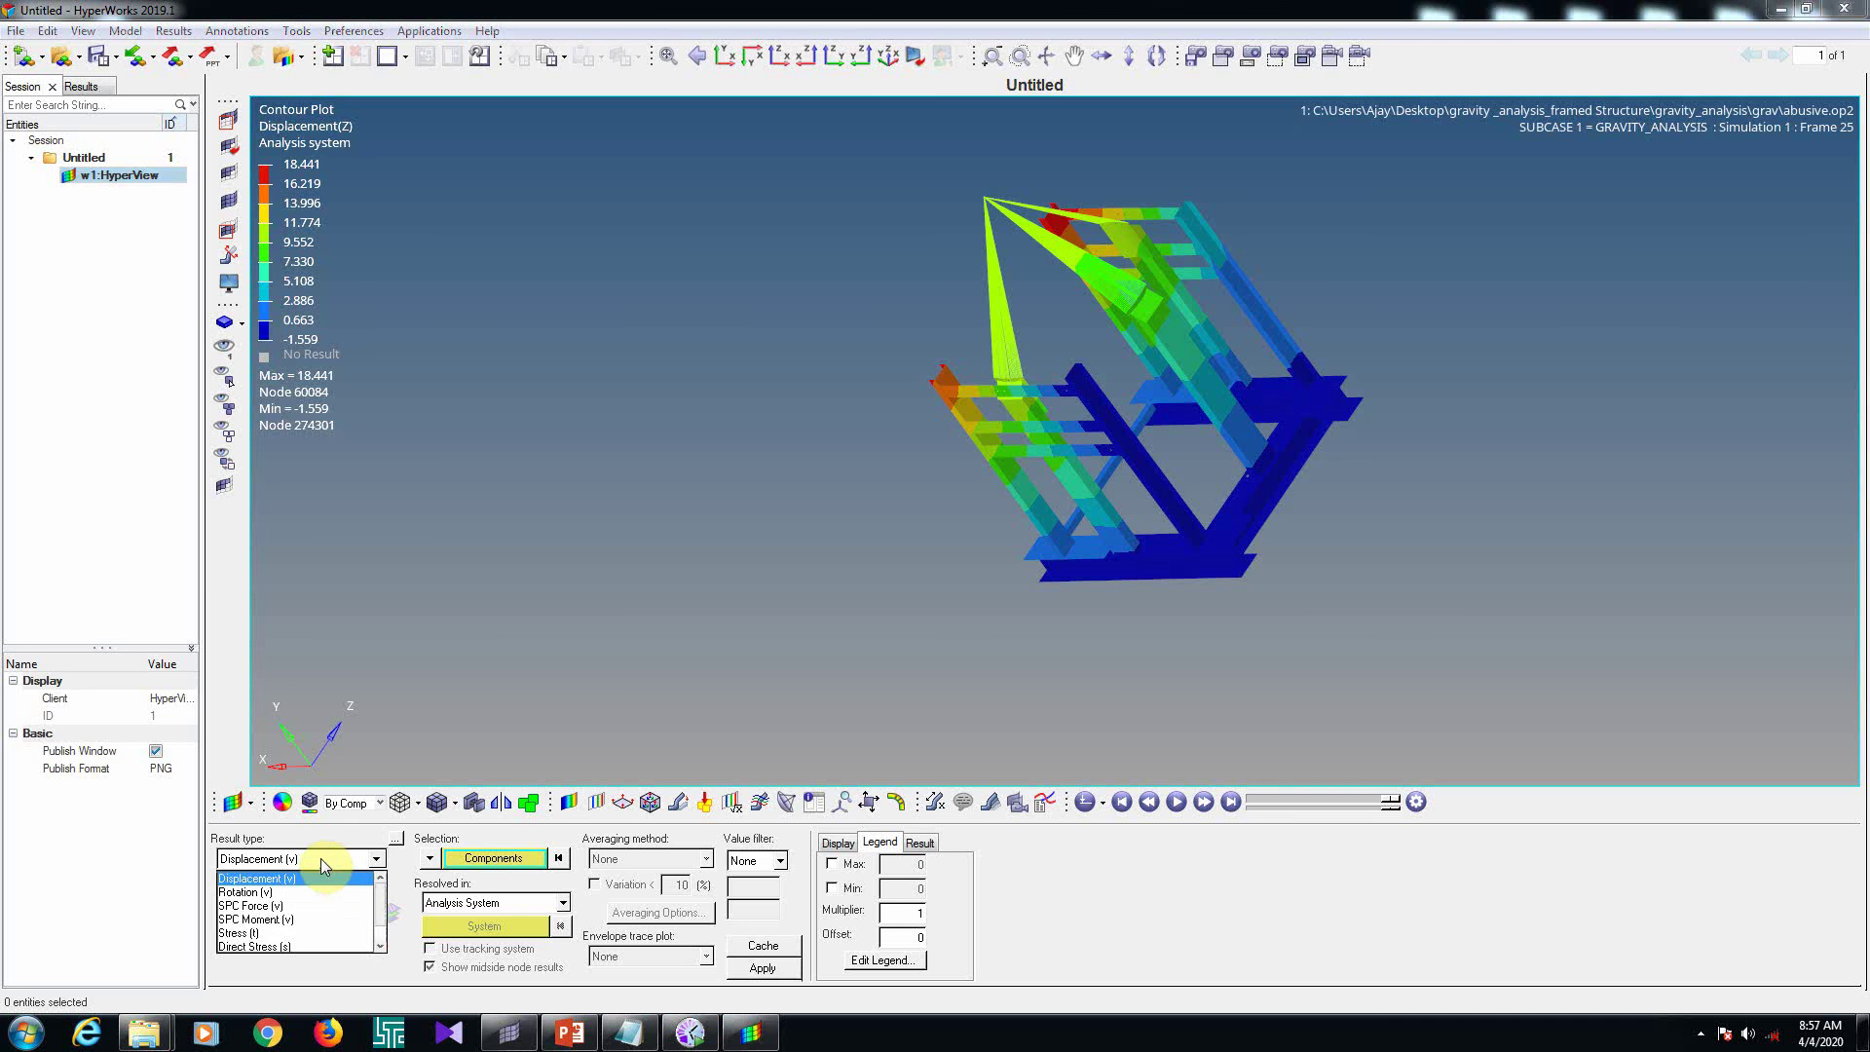
left_click(263, 908)
left_click(764, 968)
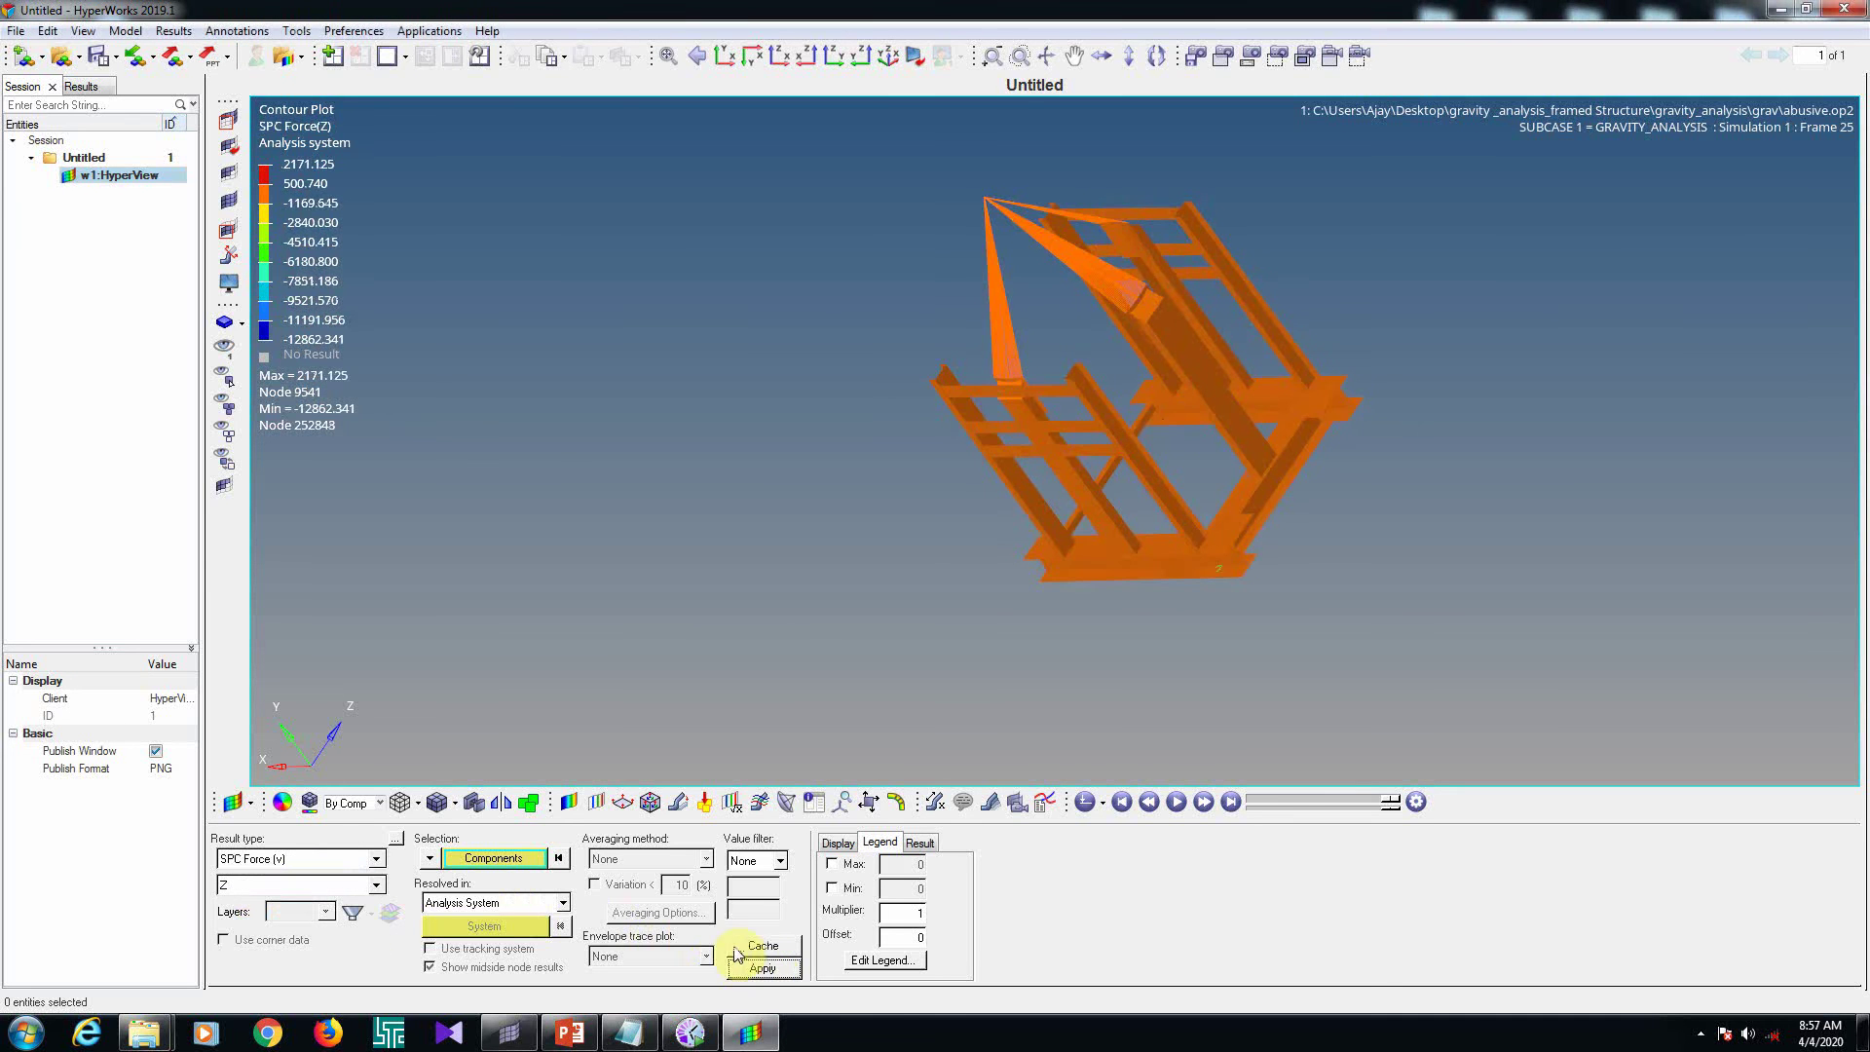
left_click_drag(806, 618, 759, 276, "ctrl")
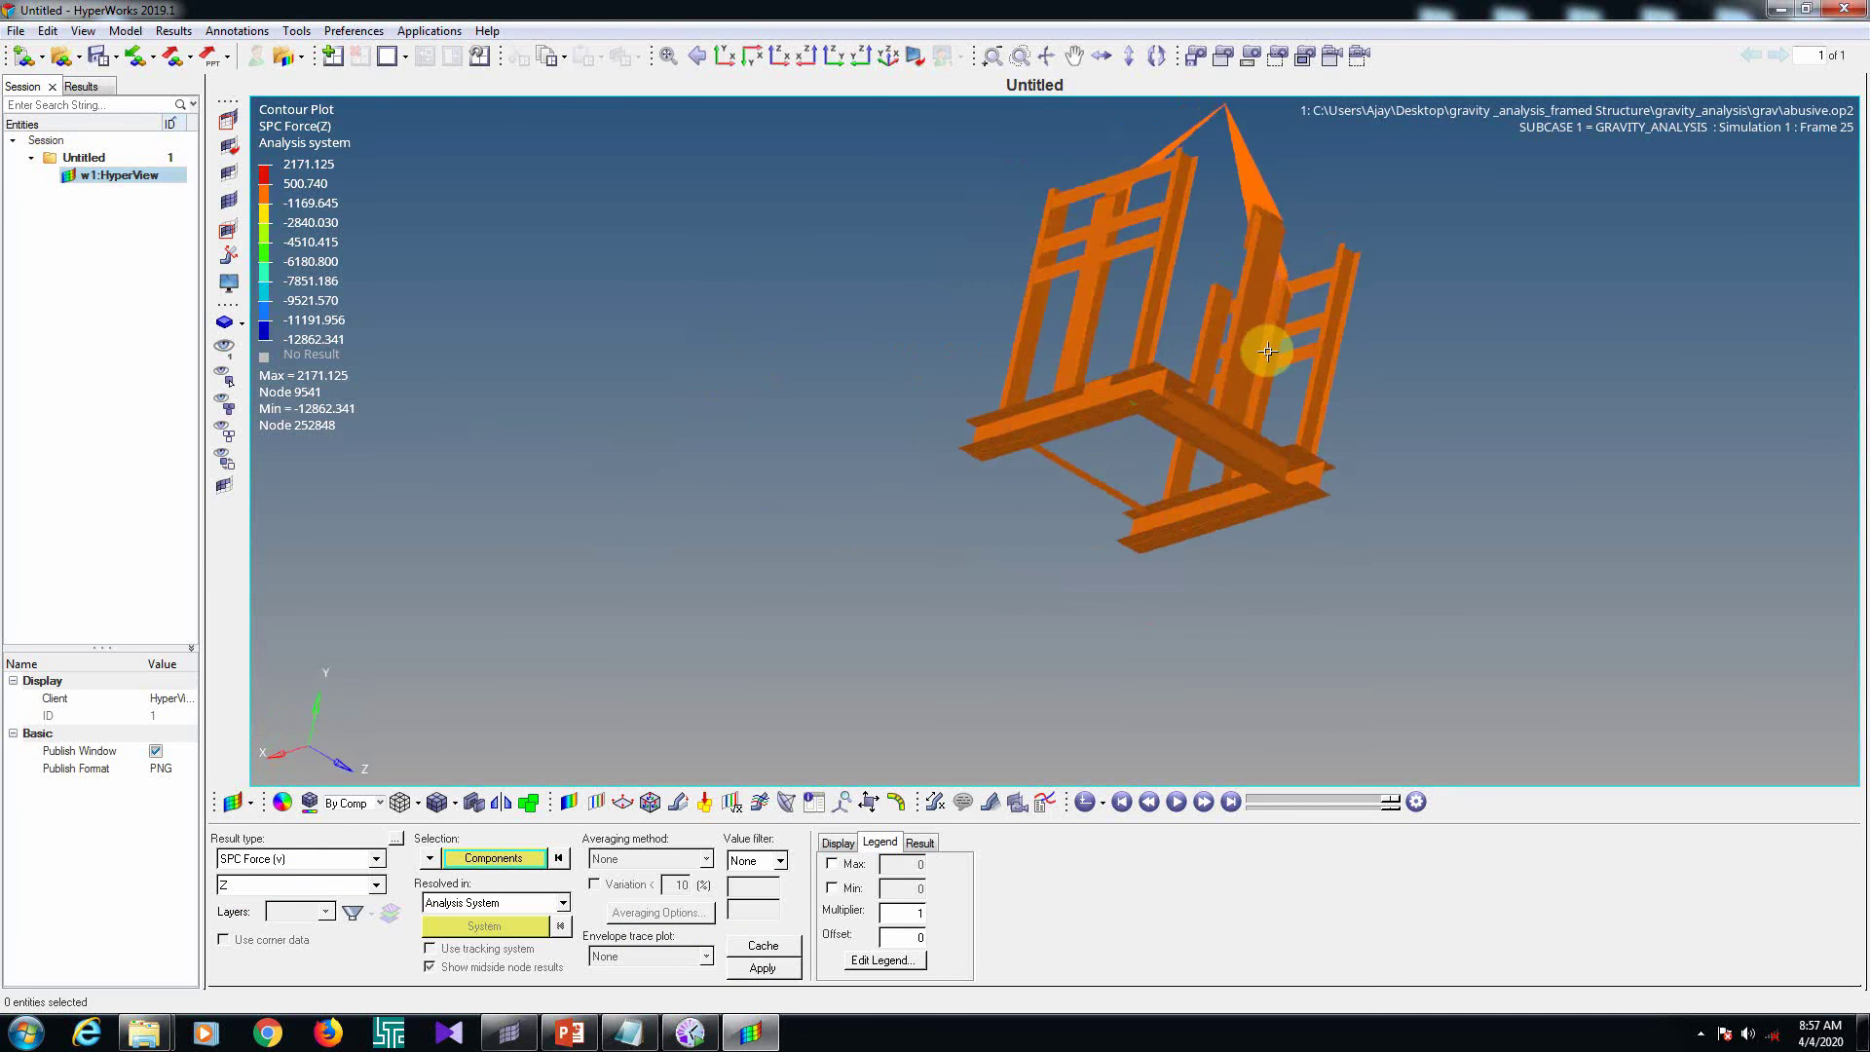
Switch the SPC Force (v) contour to magnitude and view the frame from another side
left_click(263, 885)
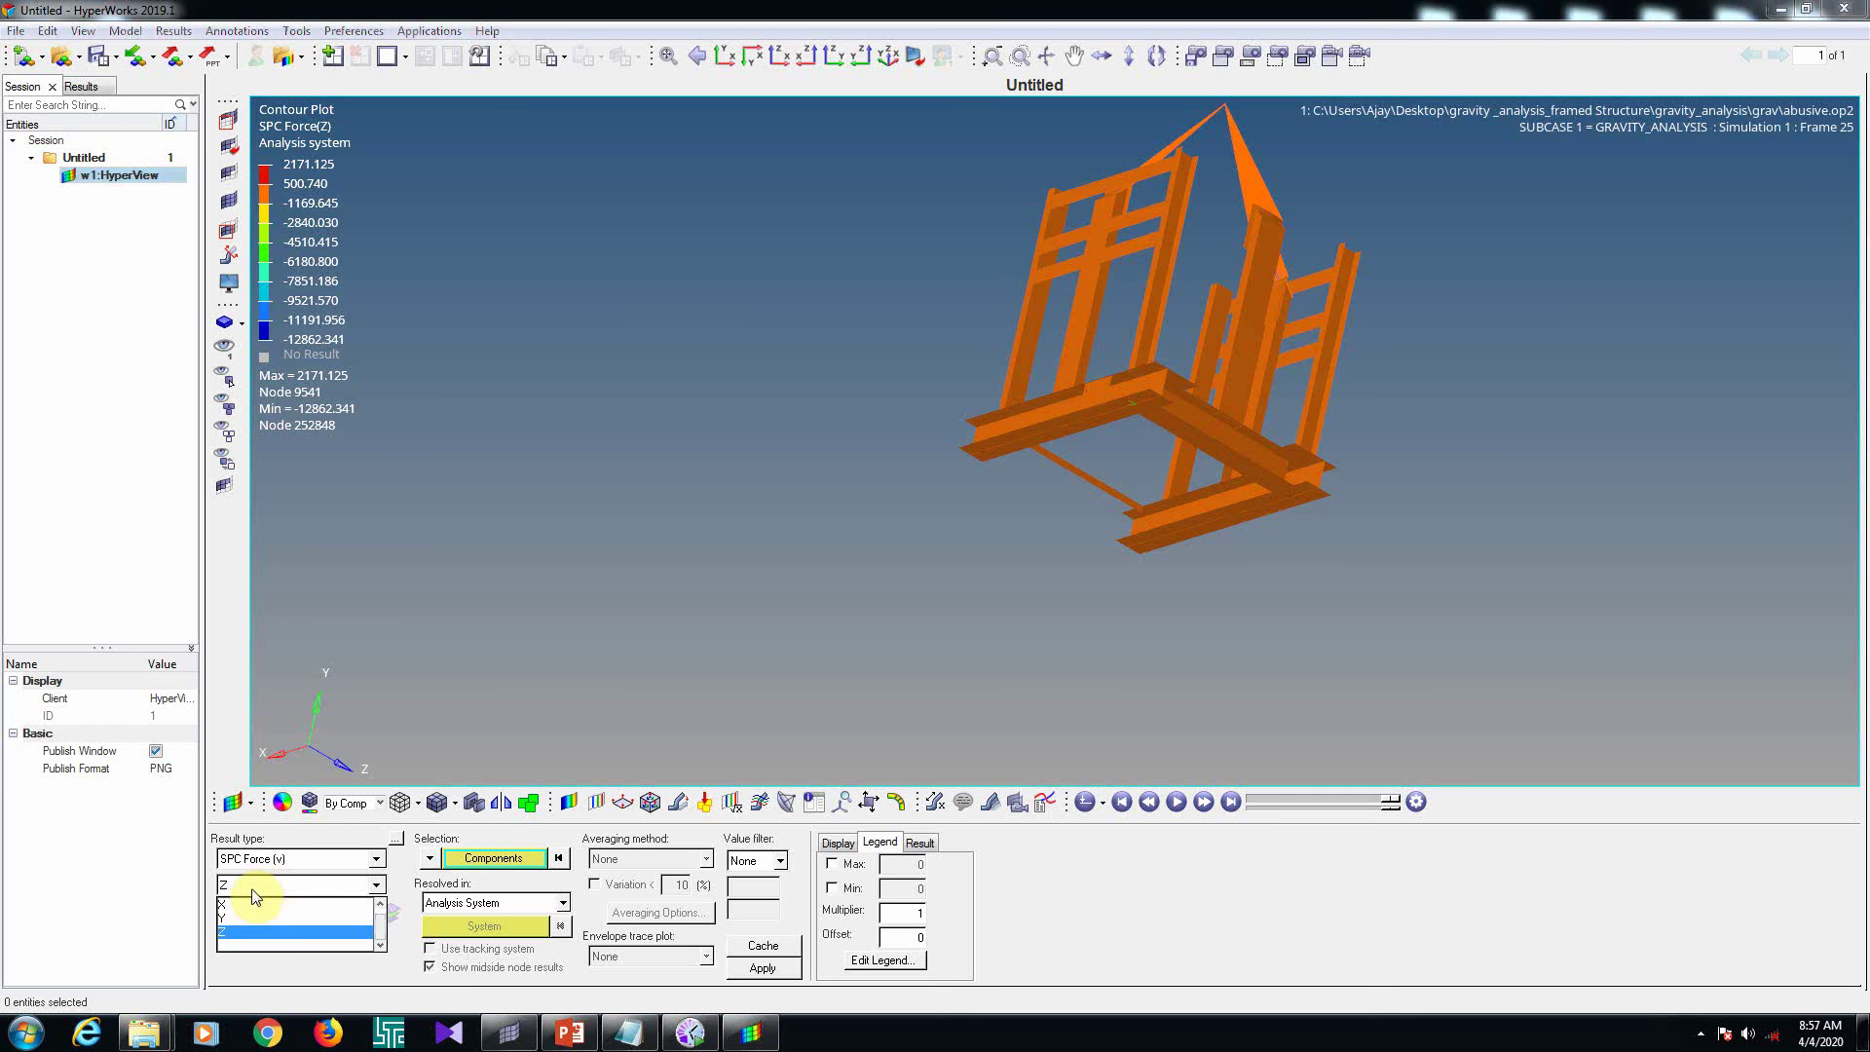
left_click(246, 906)
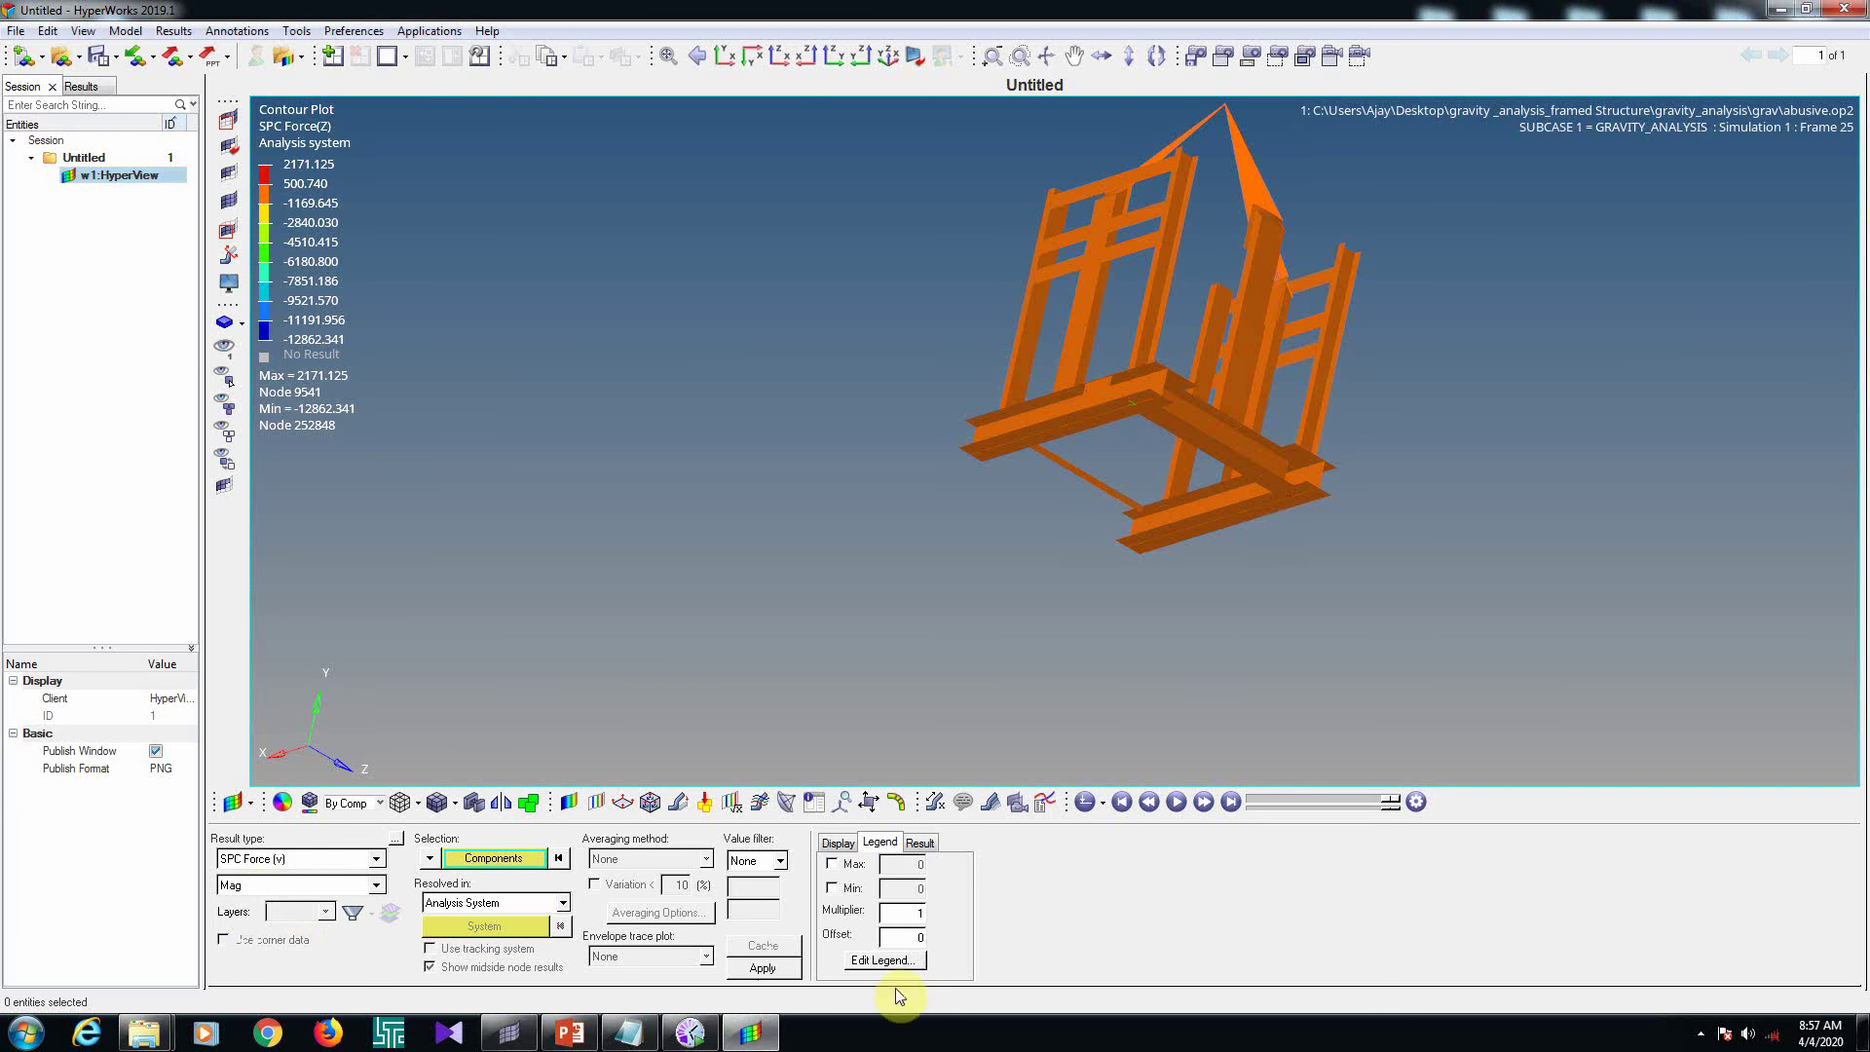
left_click(761, 968)
left_click_drag(1010, 484, 964, 516, "ctrl")
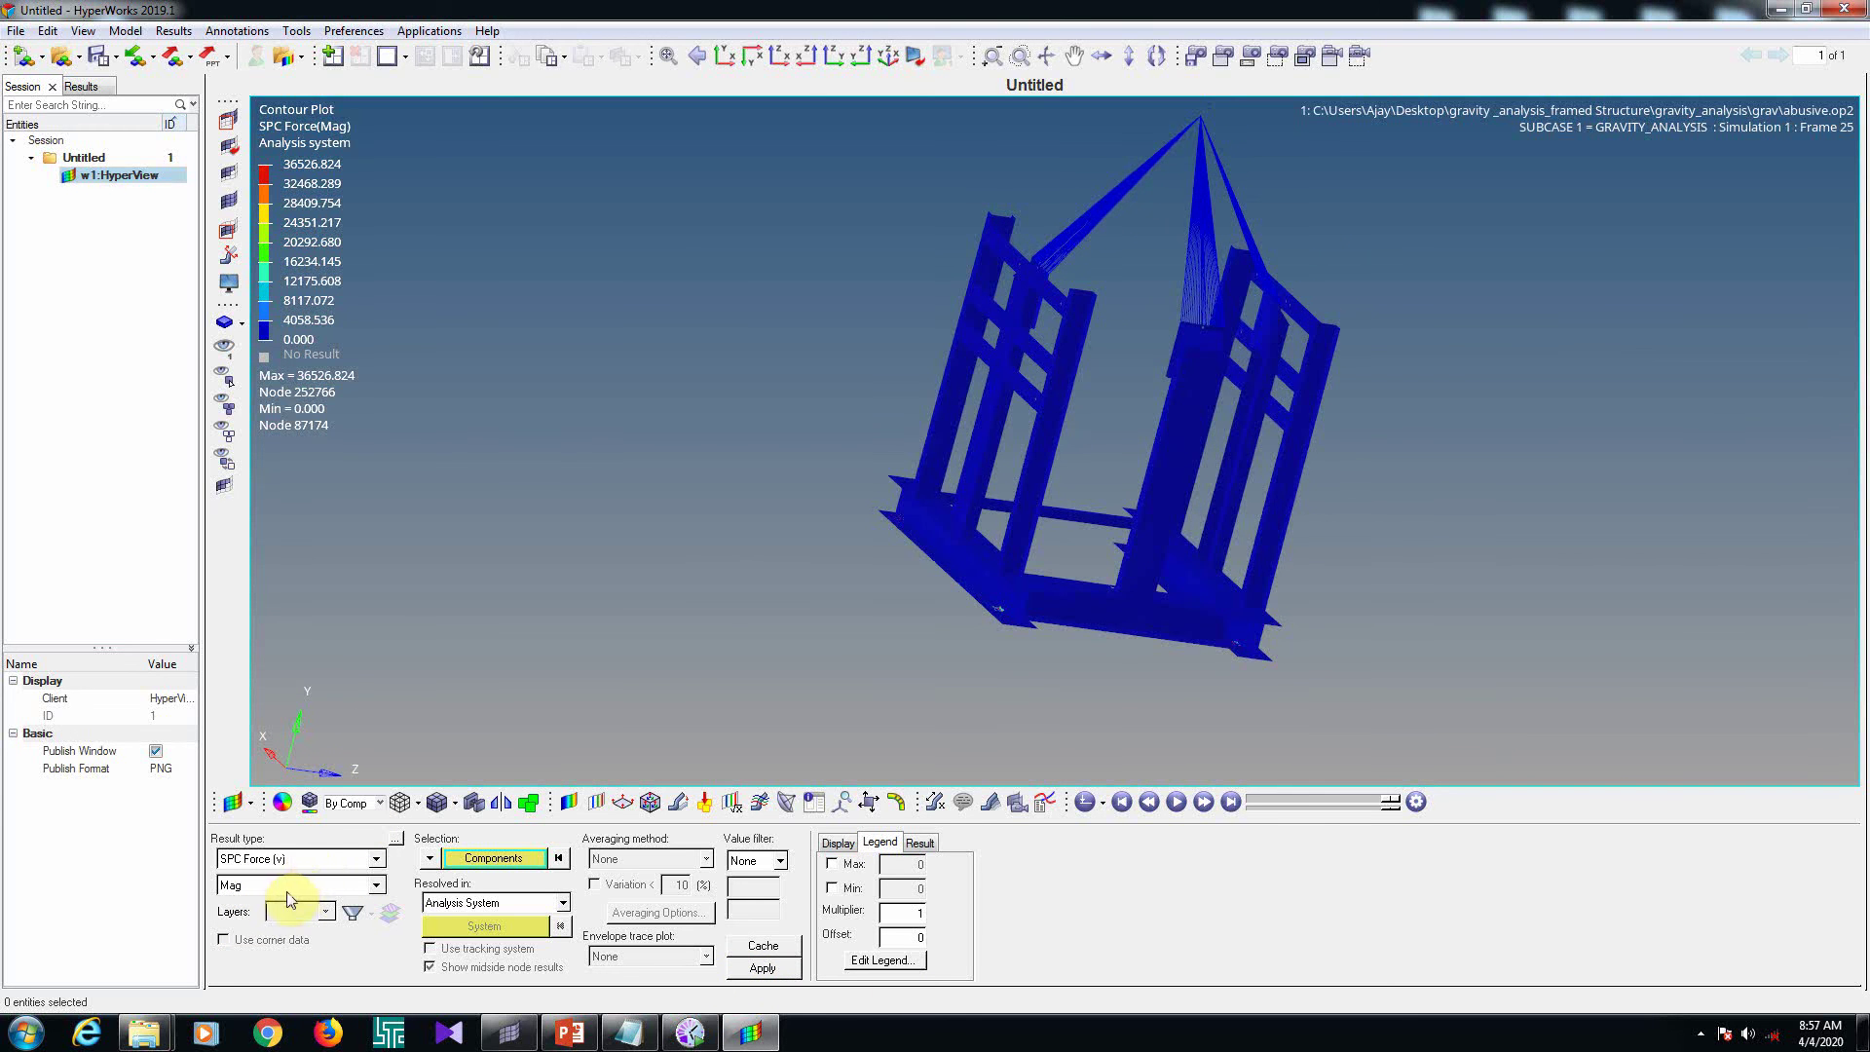
Examine the SPC force magnitude around the constrained support areas on the underside of the base beams
scroll(1242, 555, "up", 2)
scroll(901, 602, "up", 2)
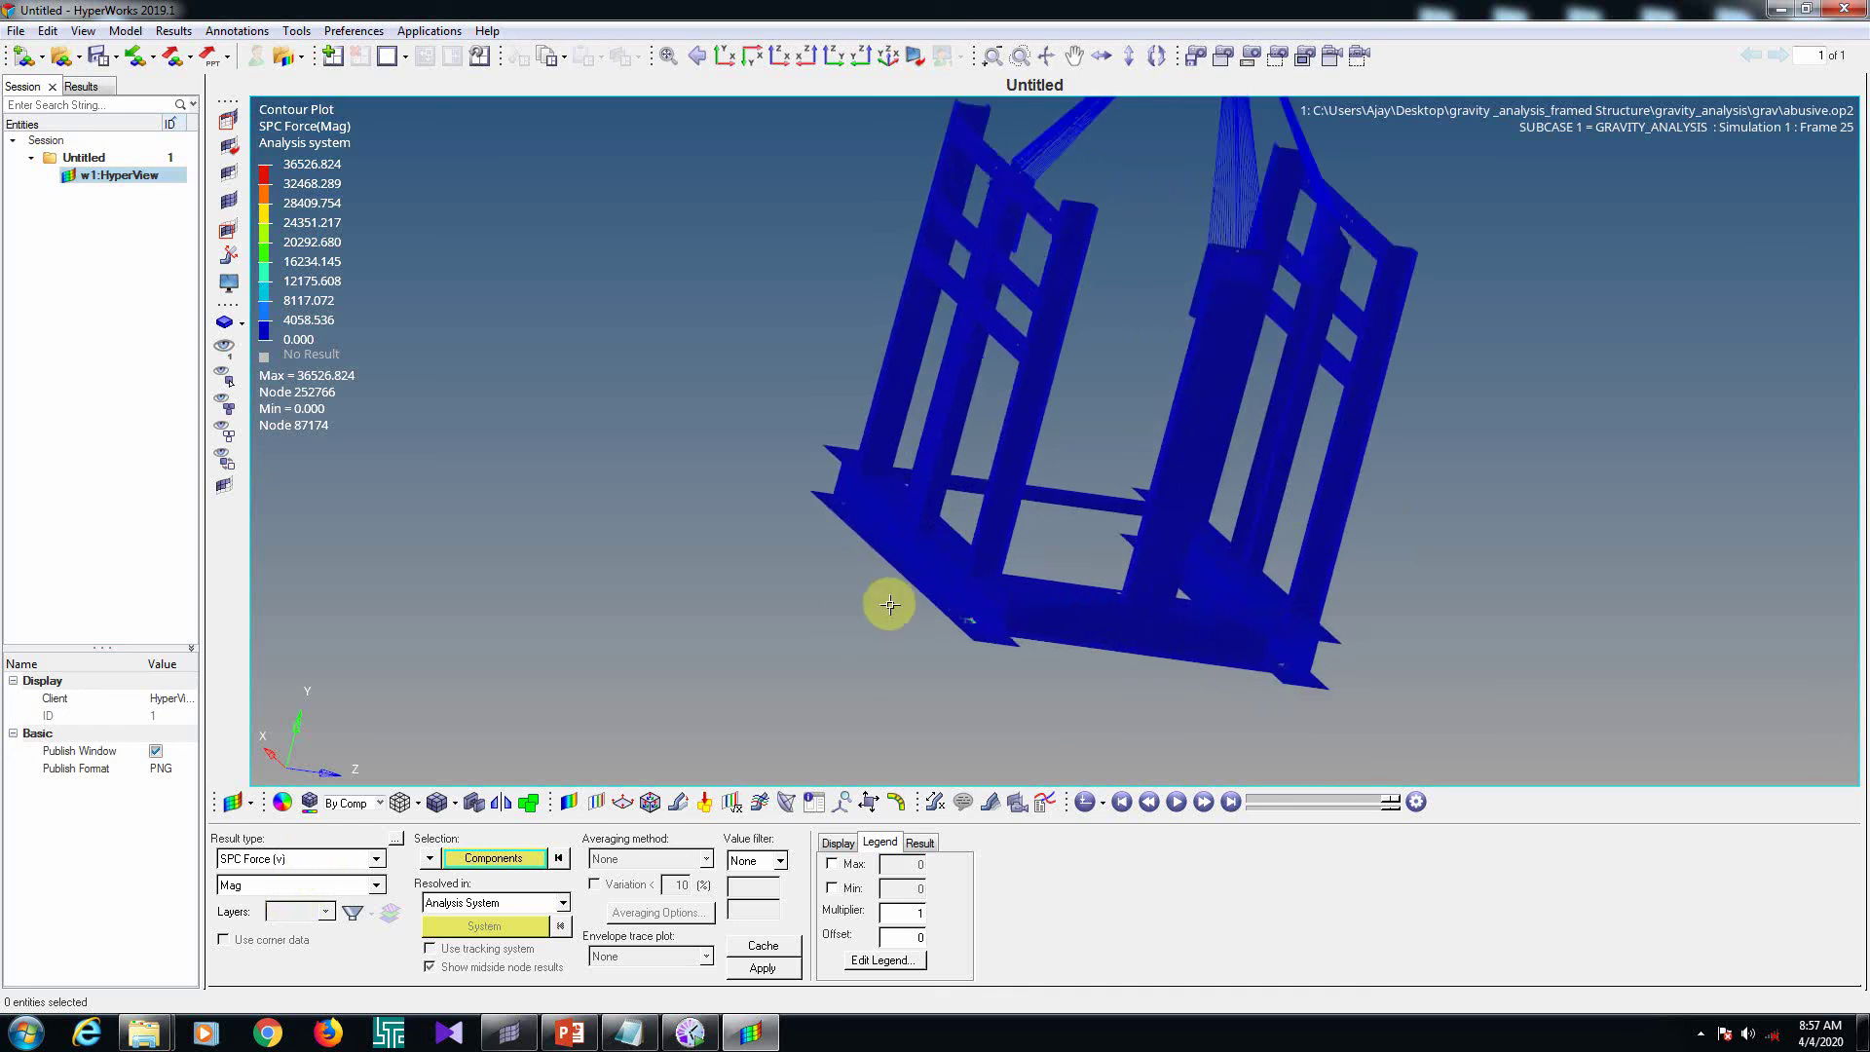
left_click_drag(889, 604, 1327, 175, "ctrl")
scroll(1256, 204, "up", 3)
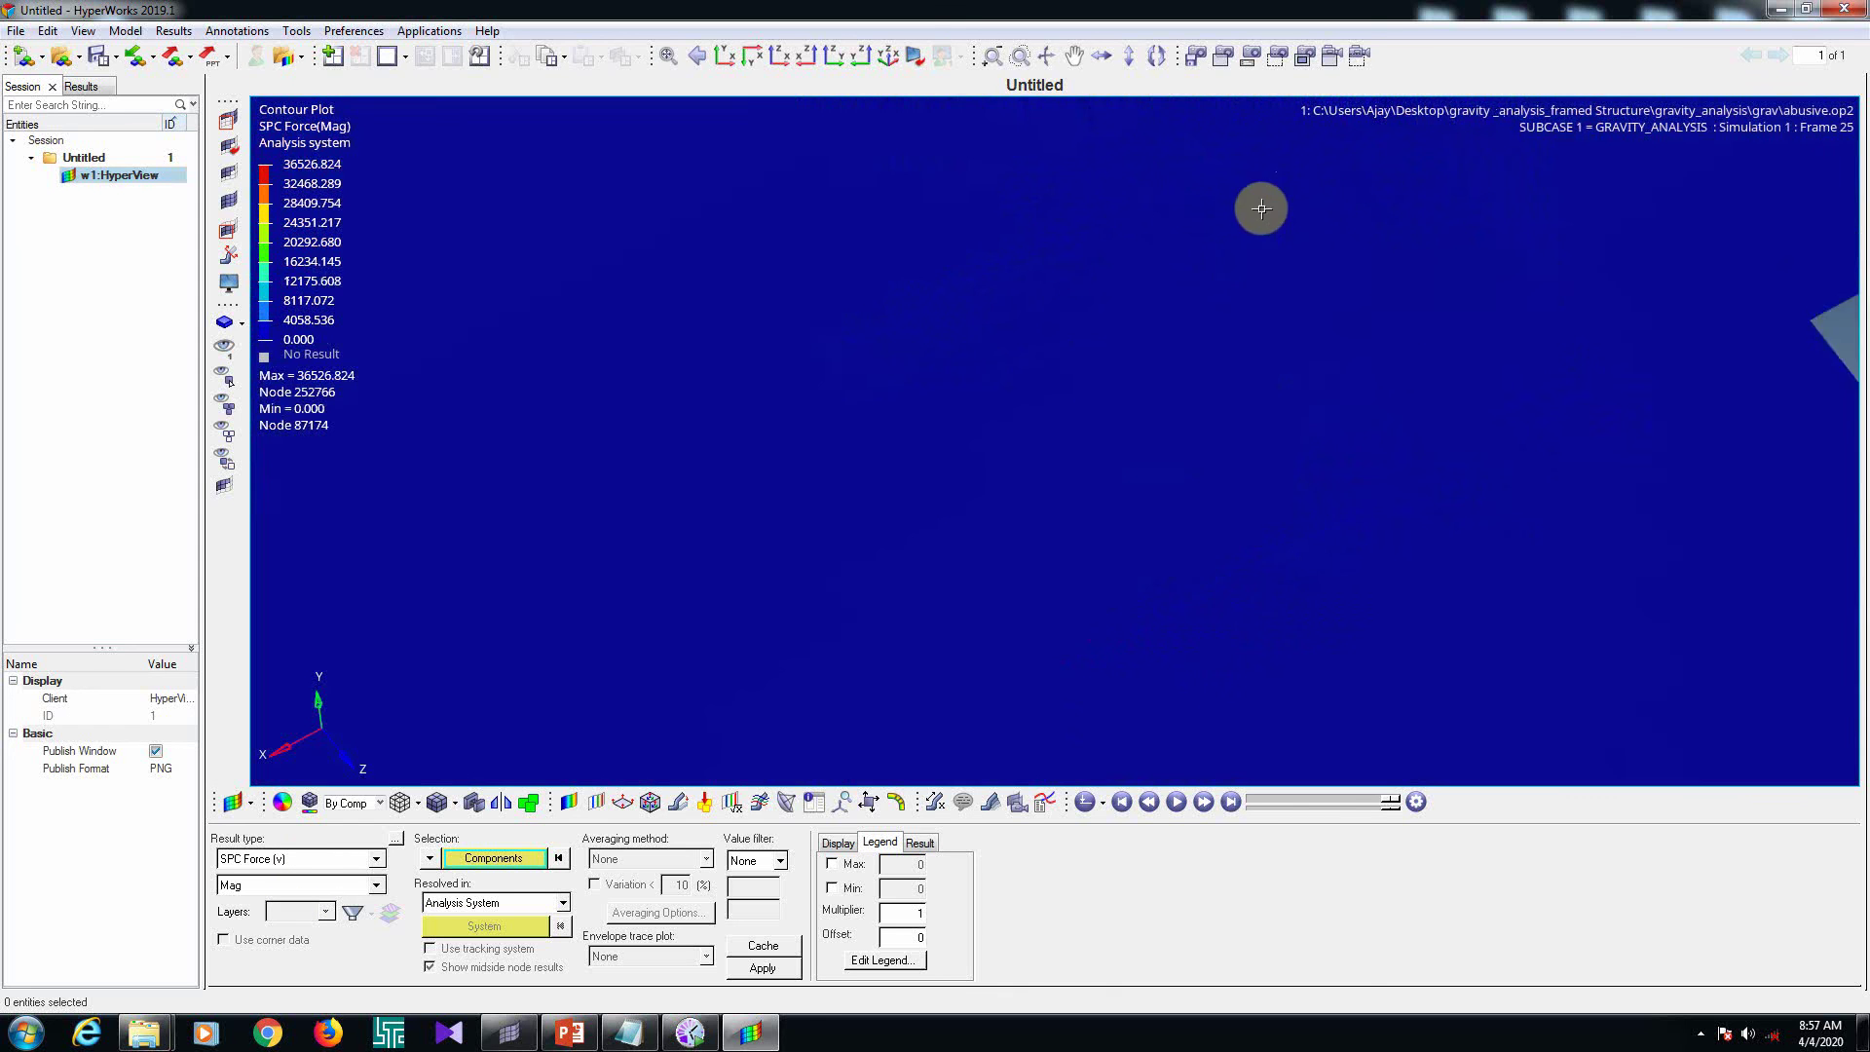
scroll(1231, 477, "down", 7)
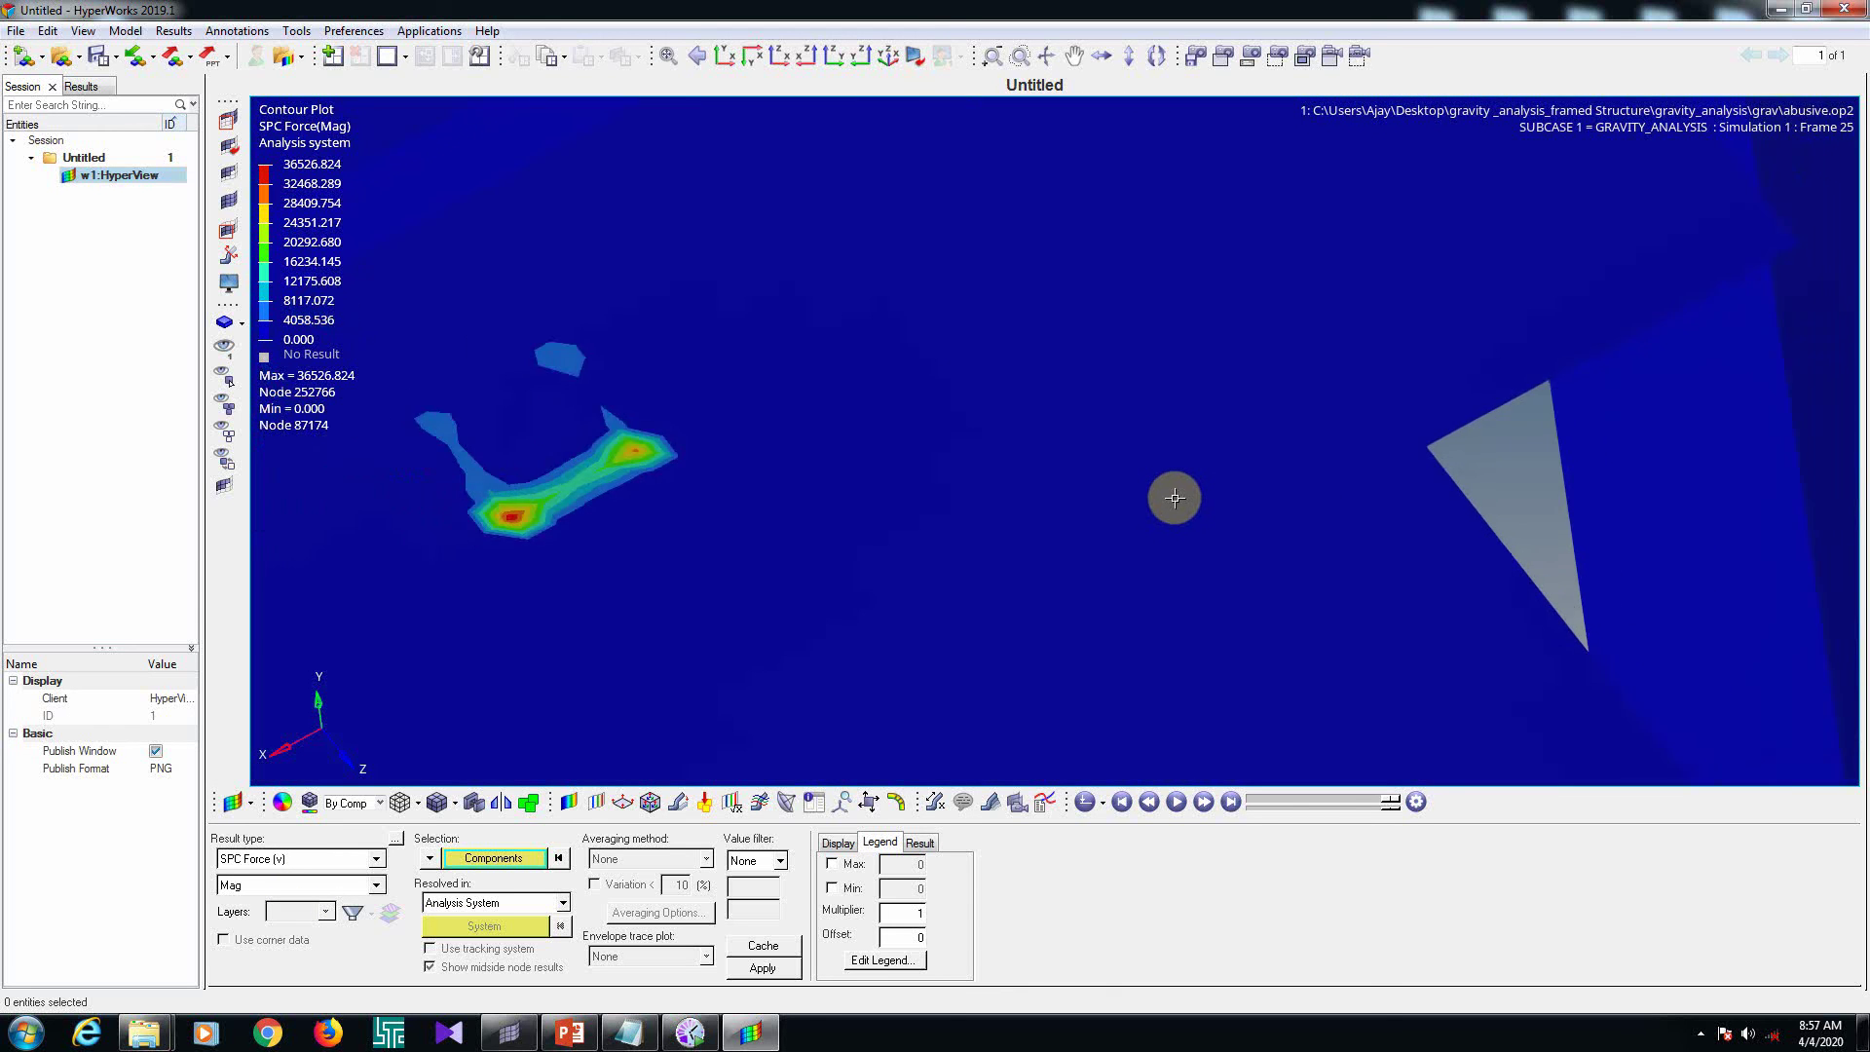
scroll(1174, 497, "down", 6)
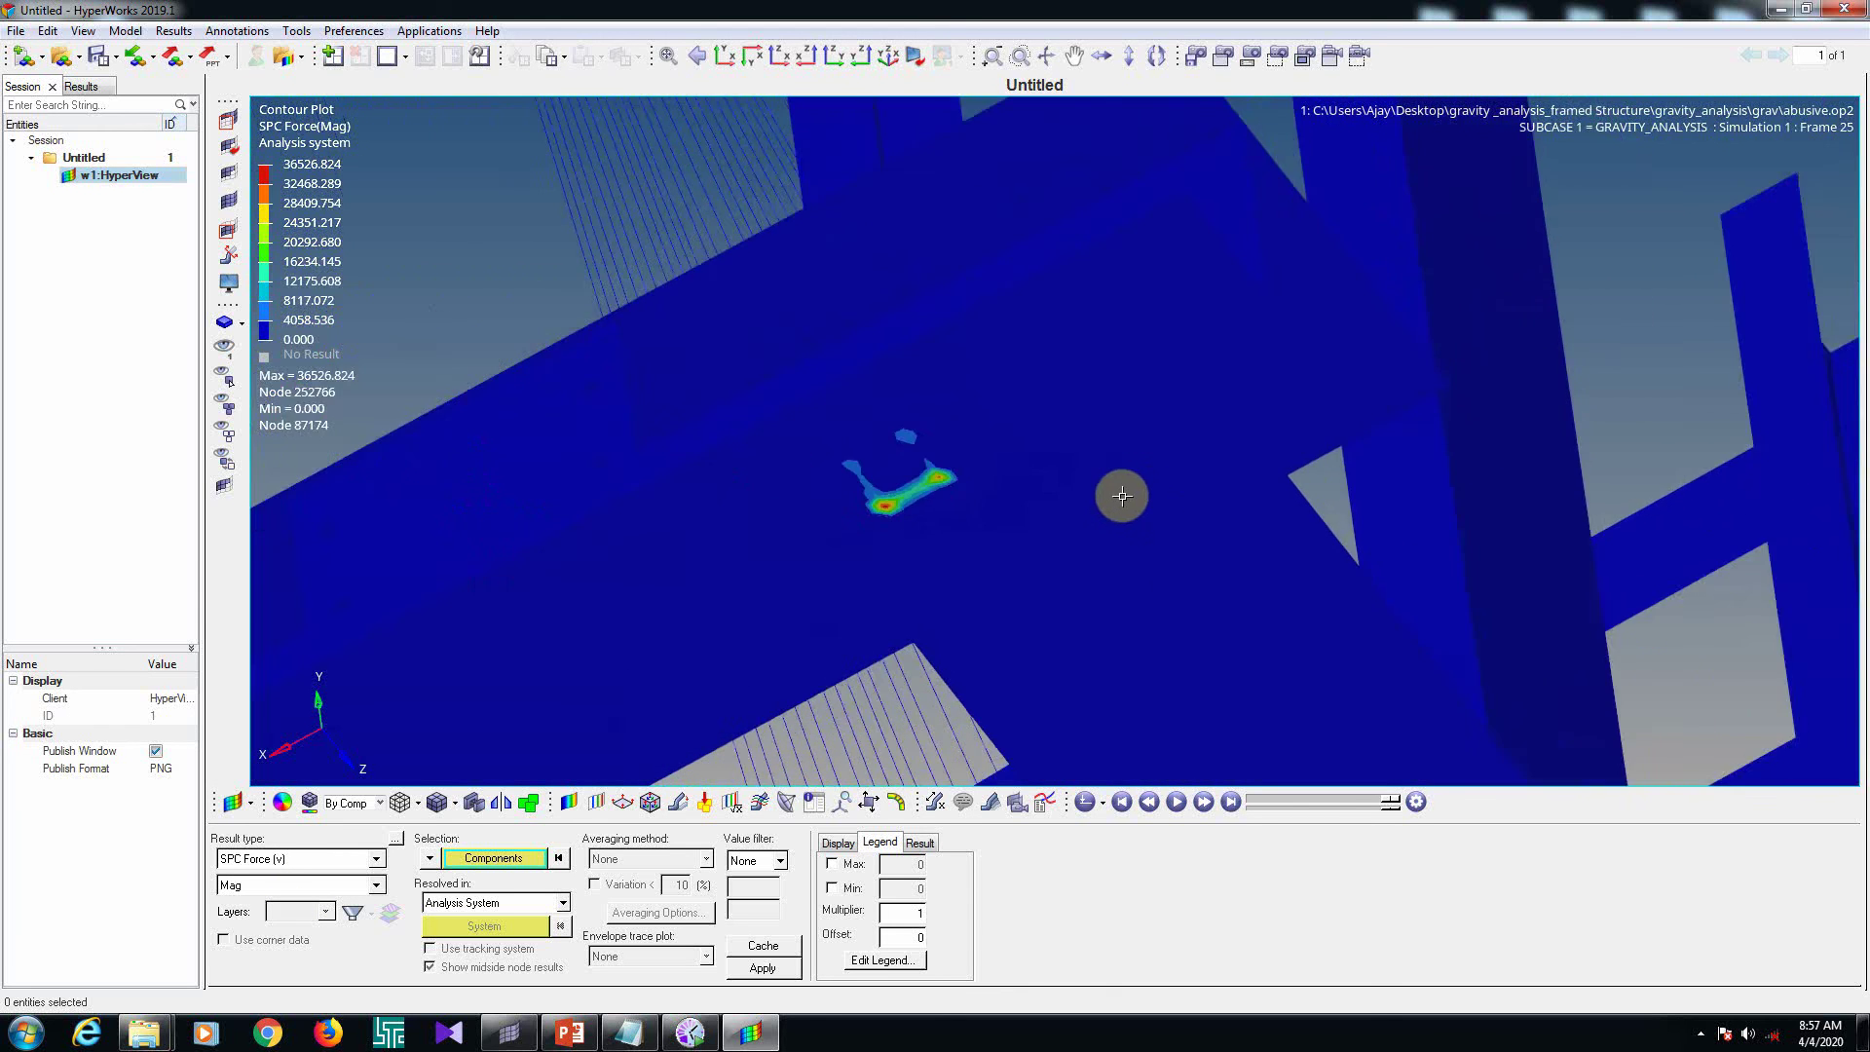
scroll(1127, 451, "down", 5)
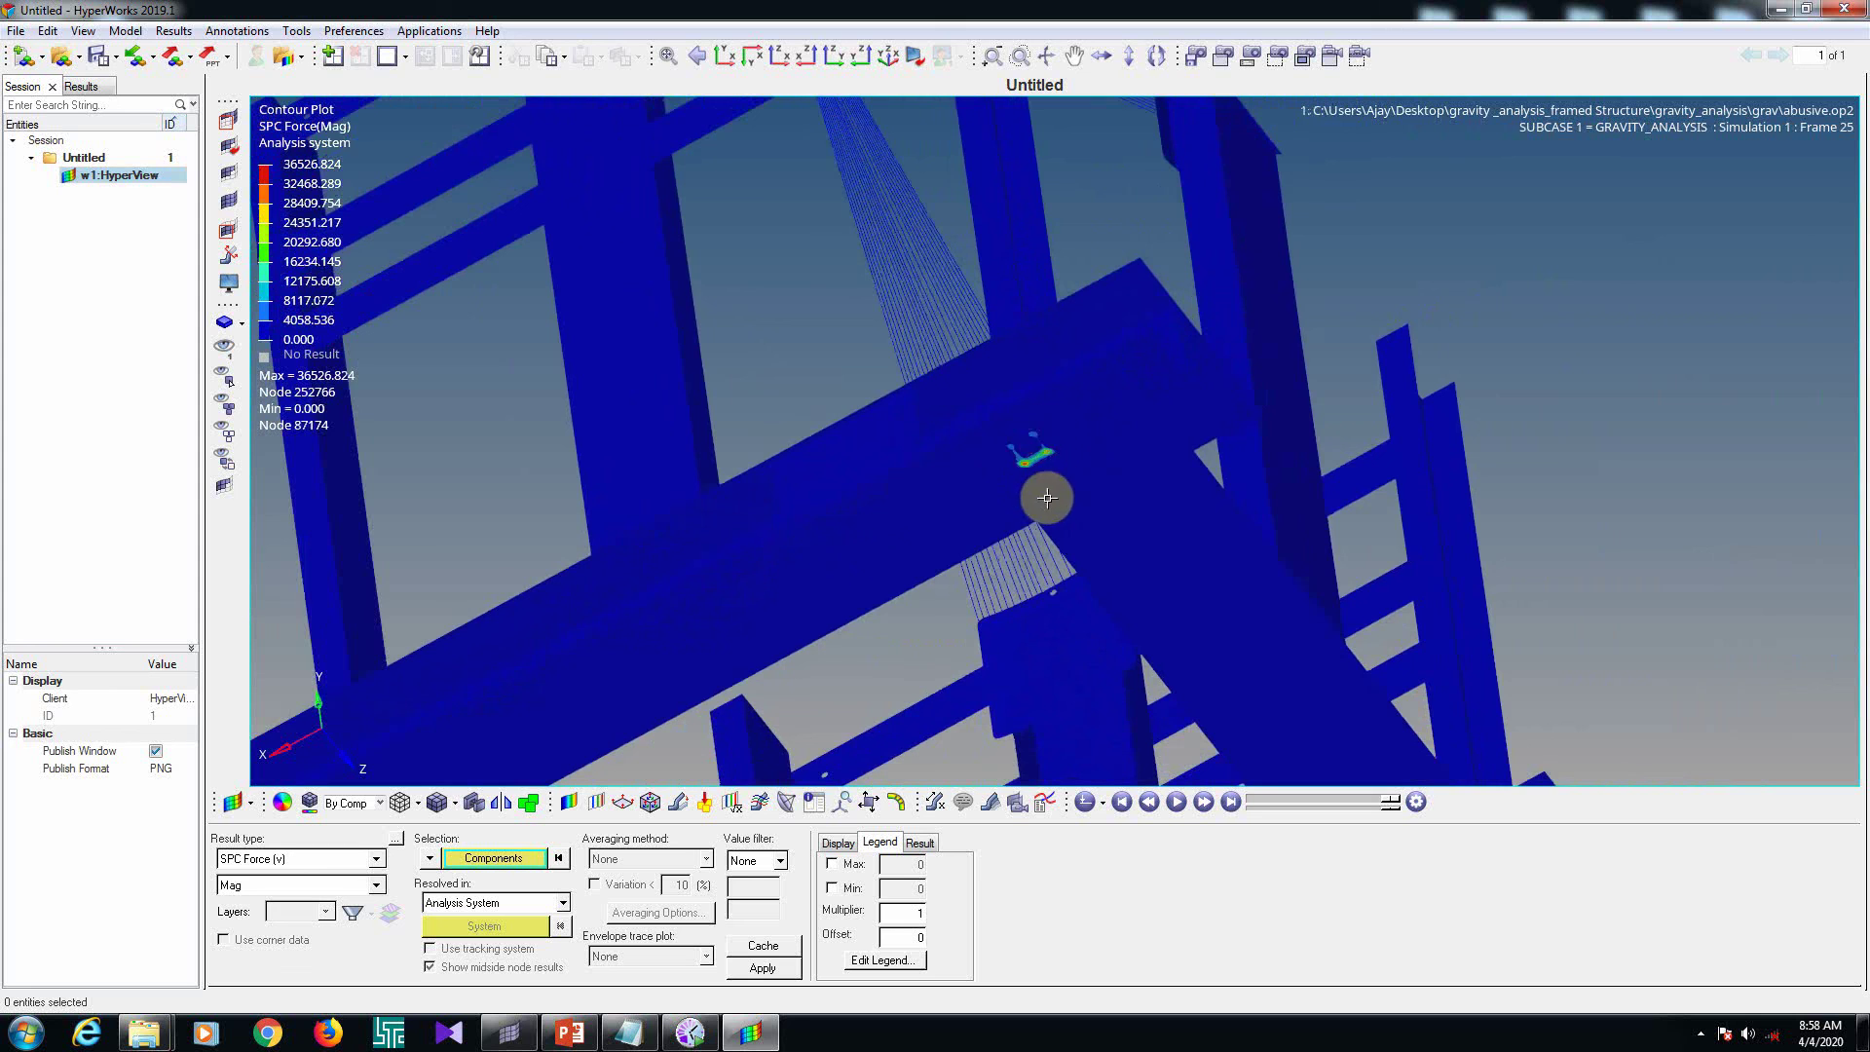
scroll(1041, 390, "down", 1)
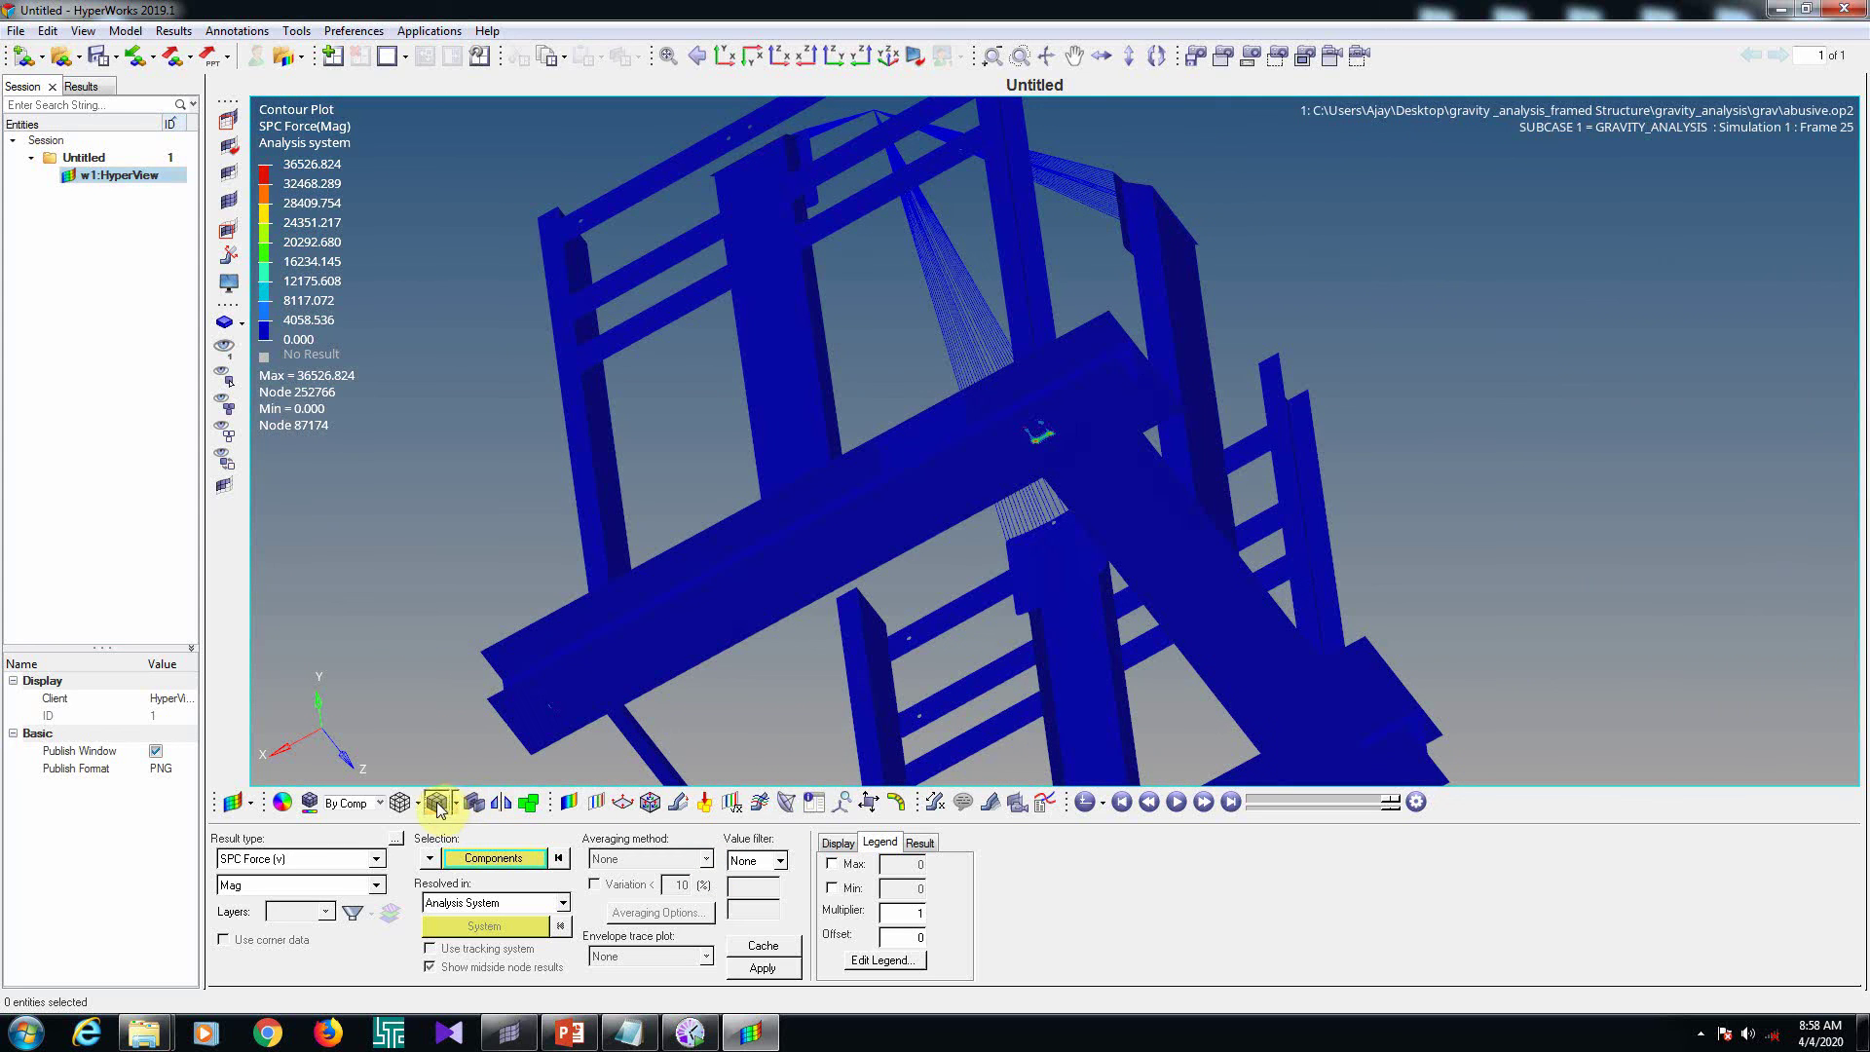
left_click_drag(1049, 595, 1028, 389, "ctrl")
scroll(1287, 589, "up", 3)
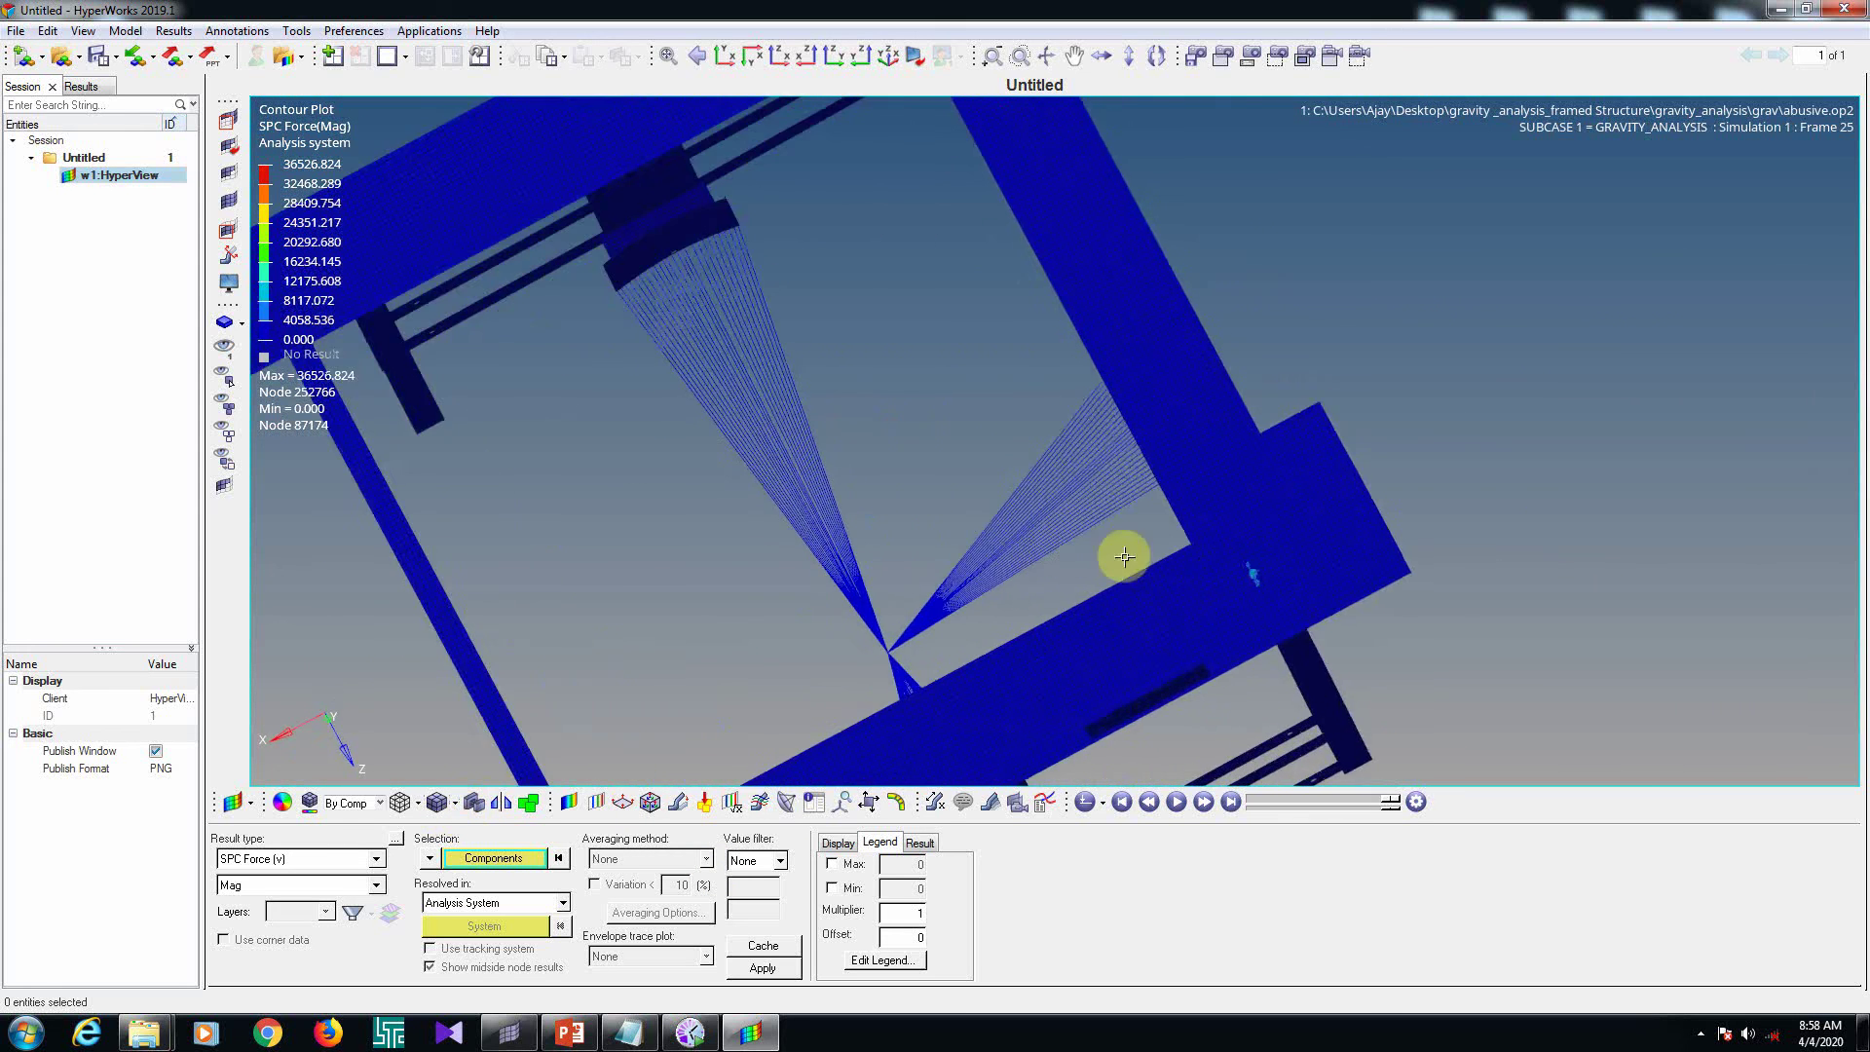
left_click_drag(1124, 556, 1004, 582, "ctrl")
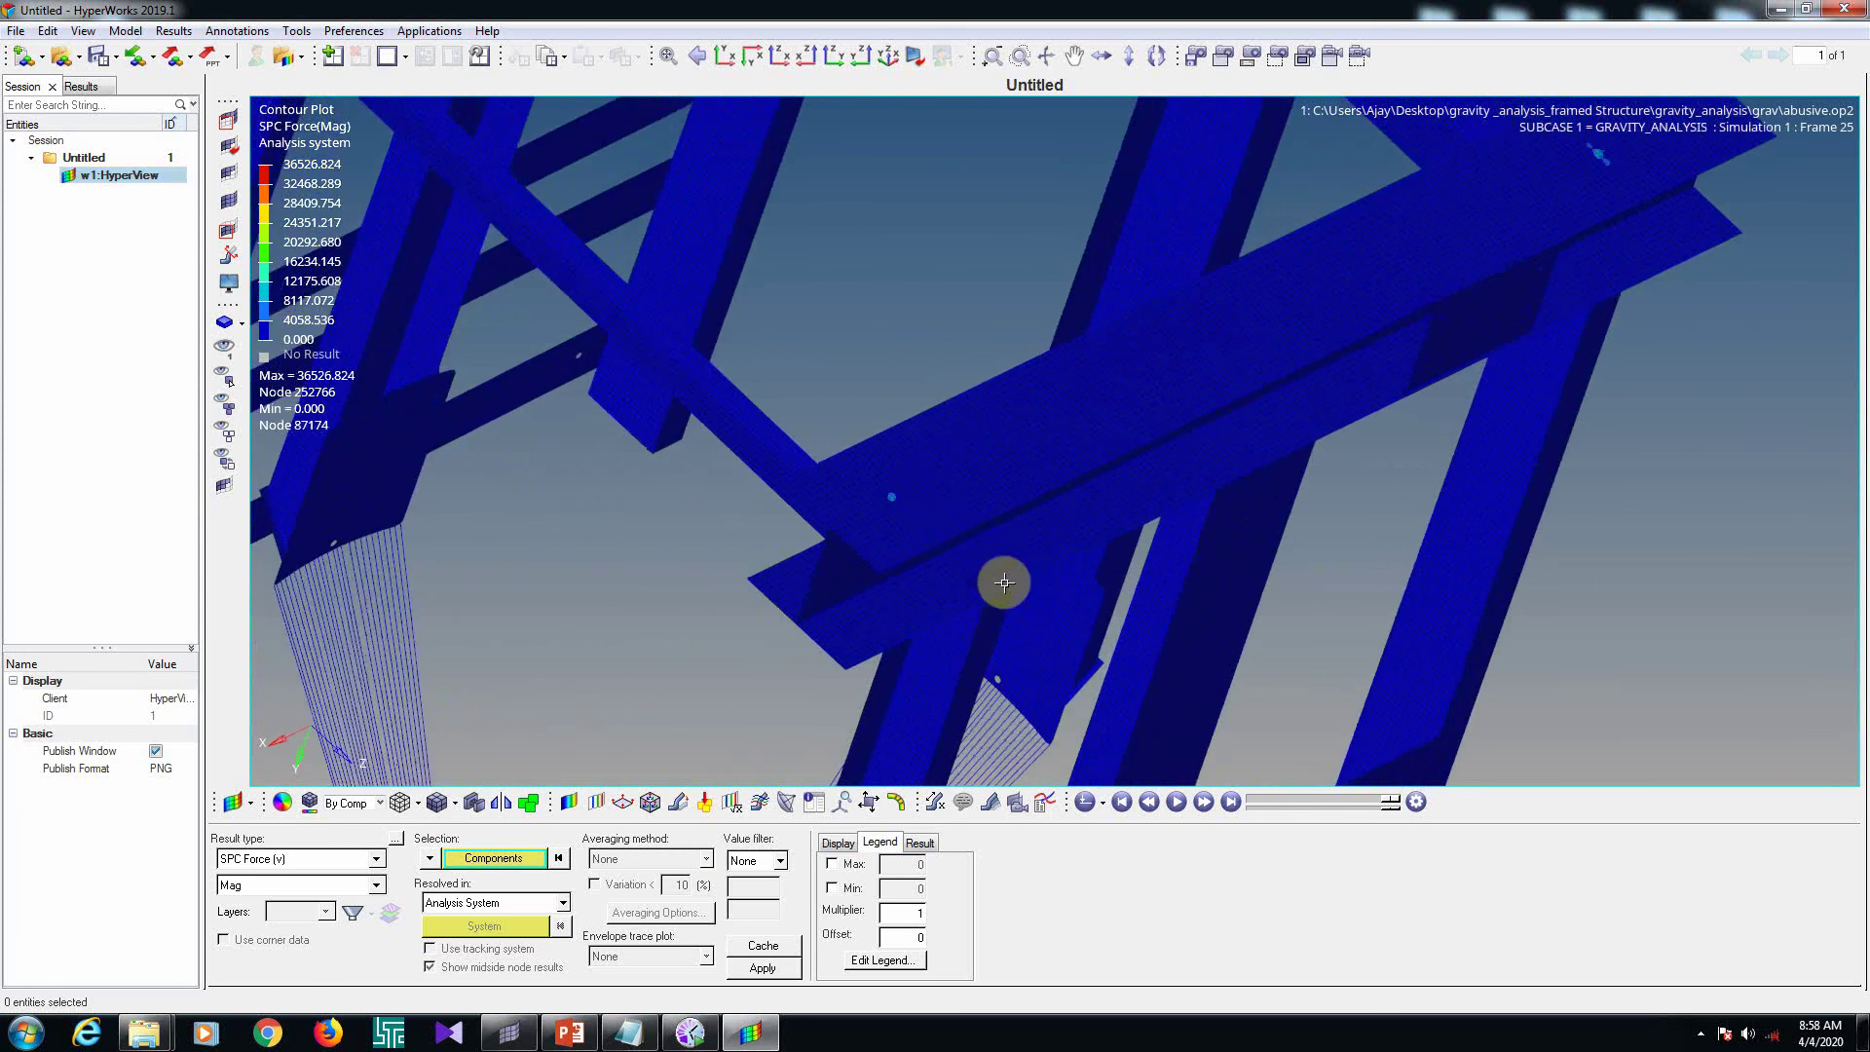
scroll(1004, 582, "down", 2)
Apply a Stress (t) vonMises contour with Max layers and inspect the stressed areas across the whole frame
left_click(284, 863)
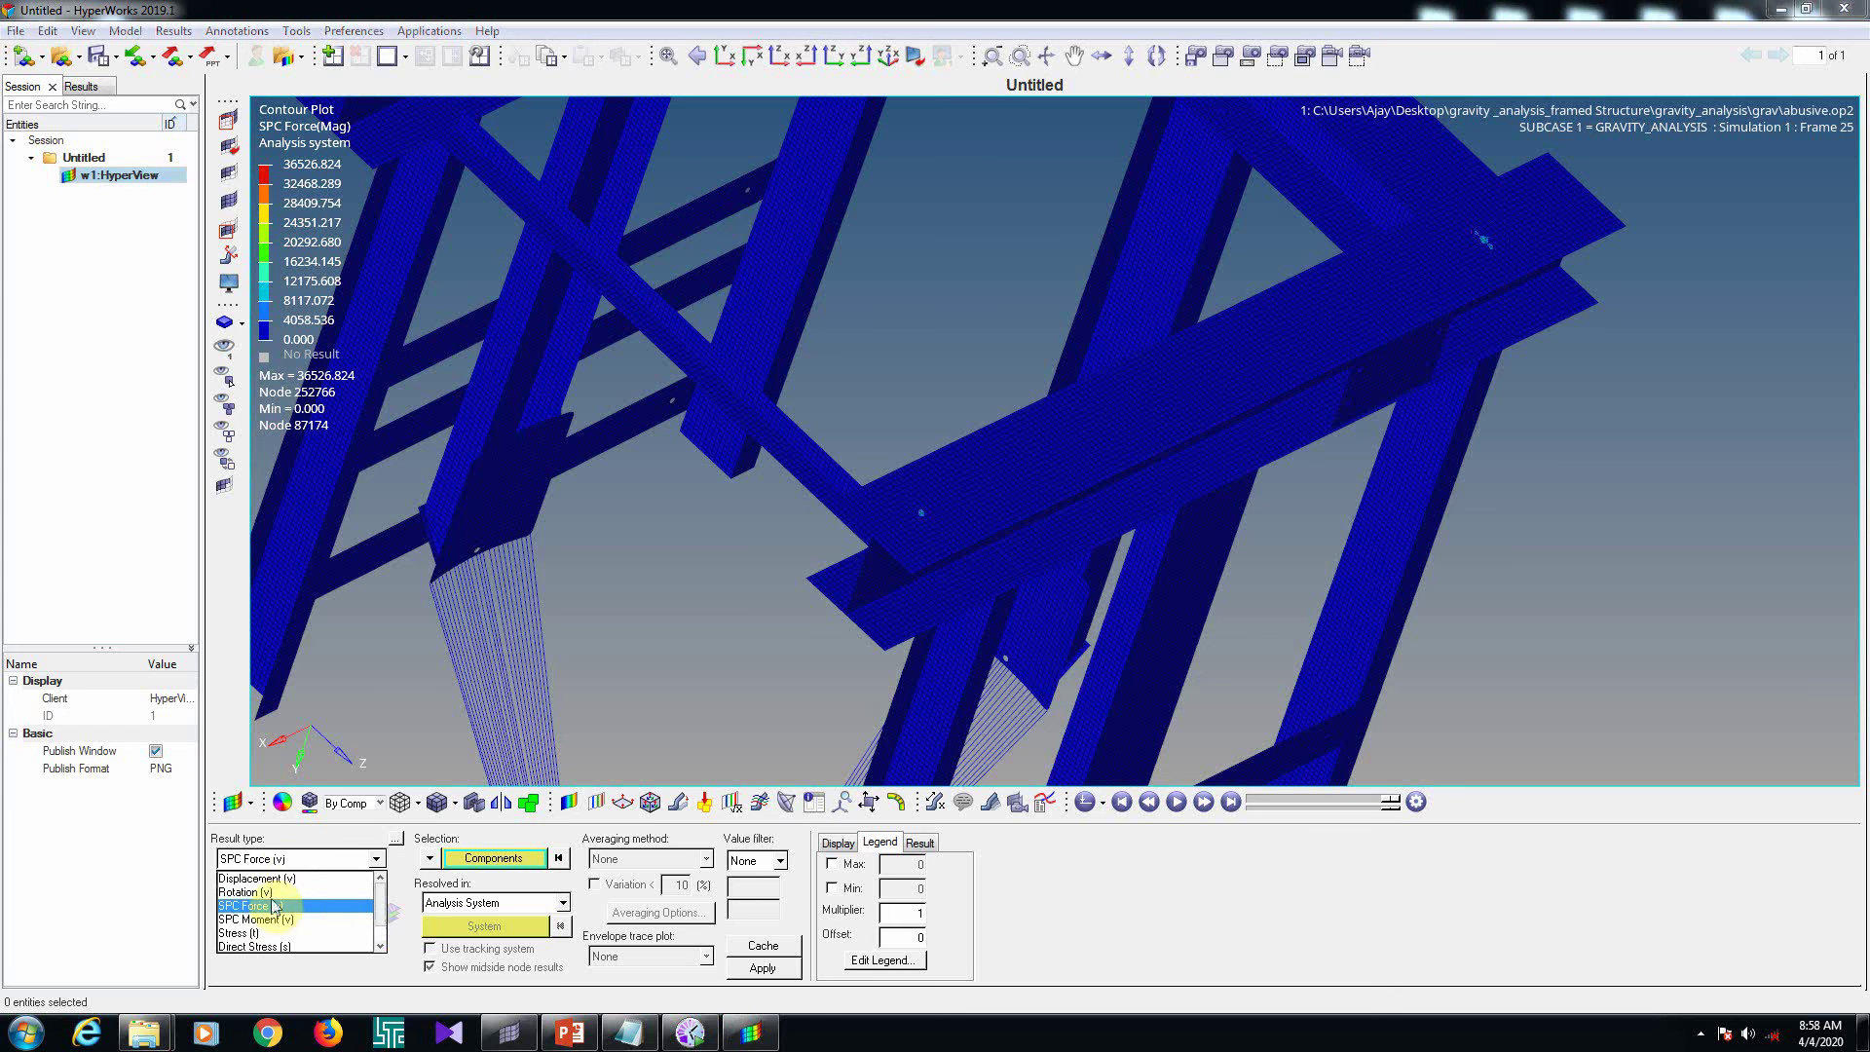
left_click(261, 933)
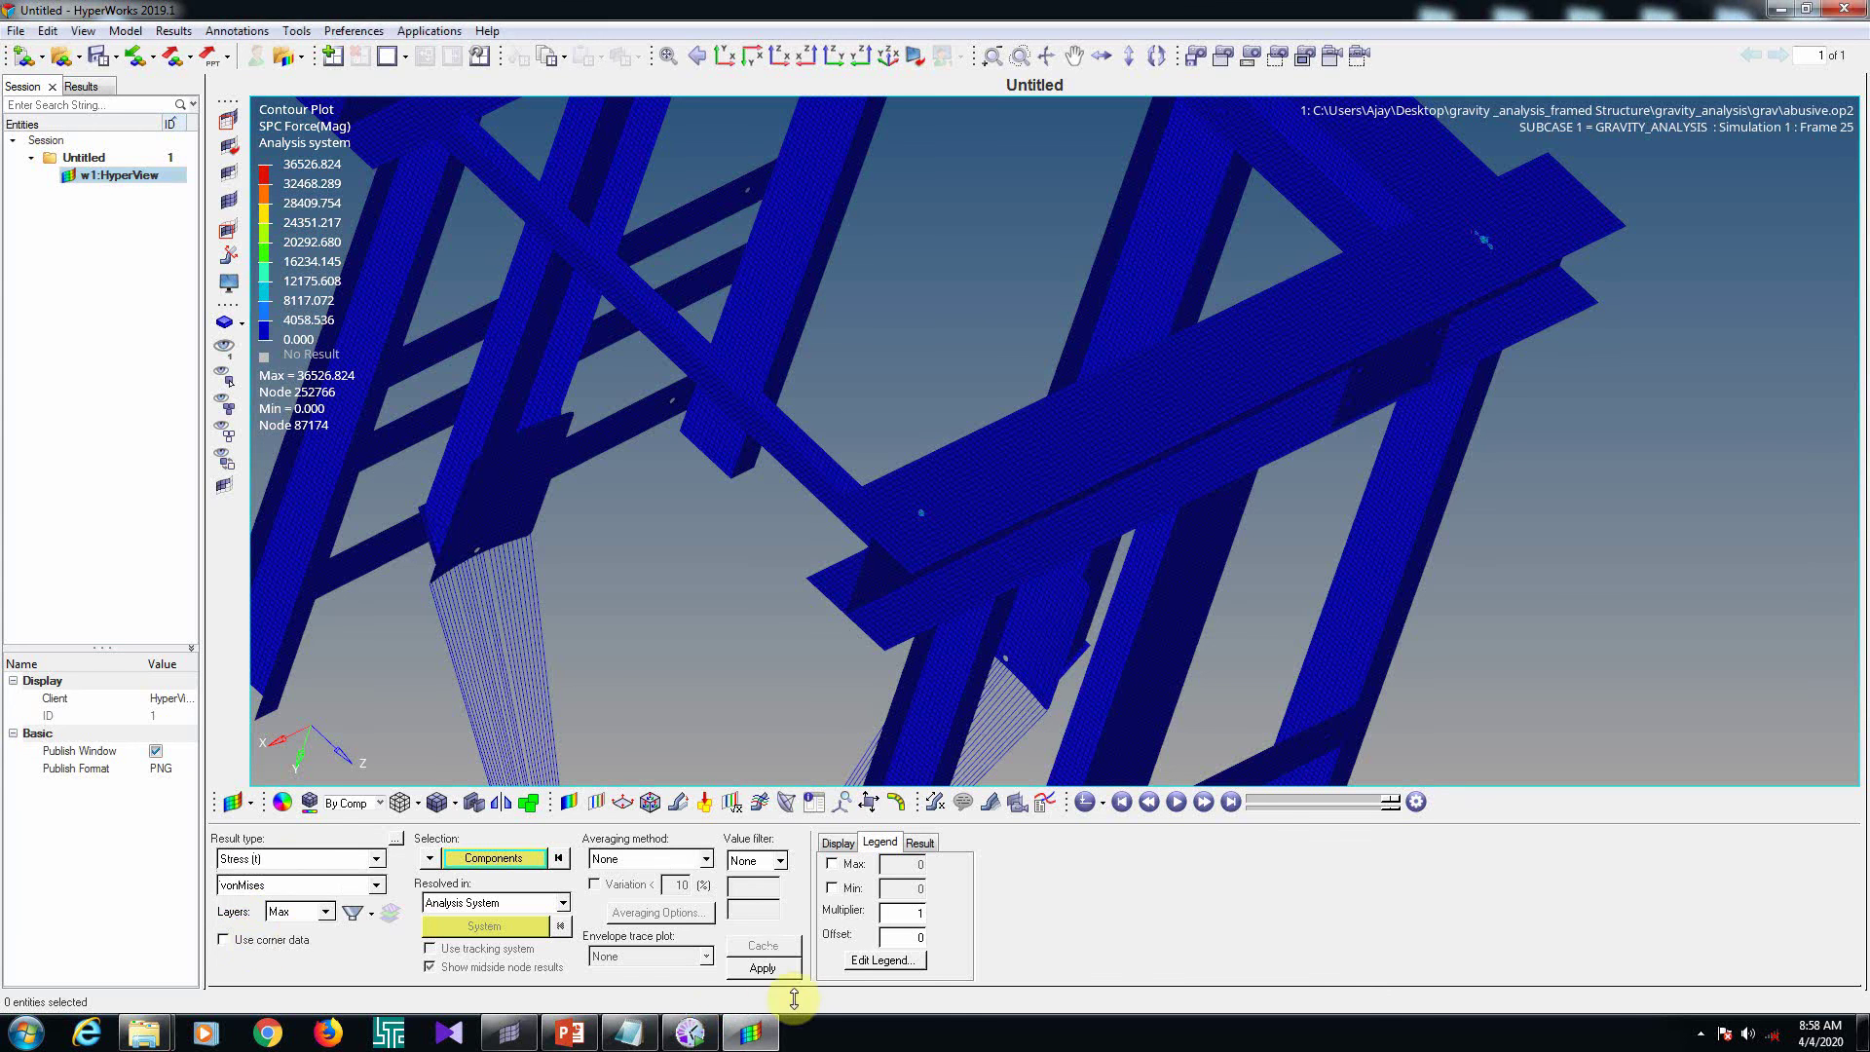
left_click(764, 970)
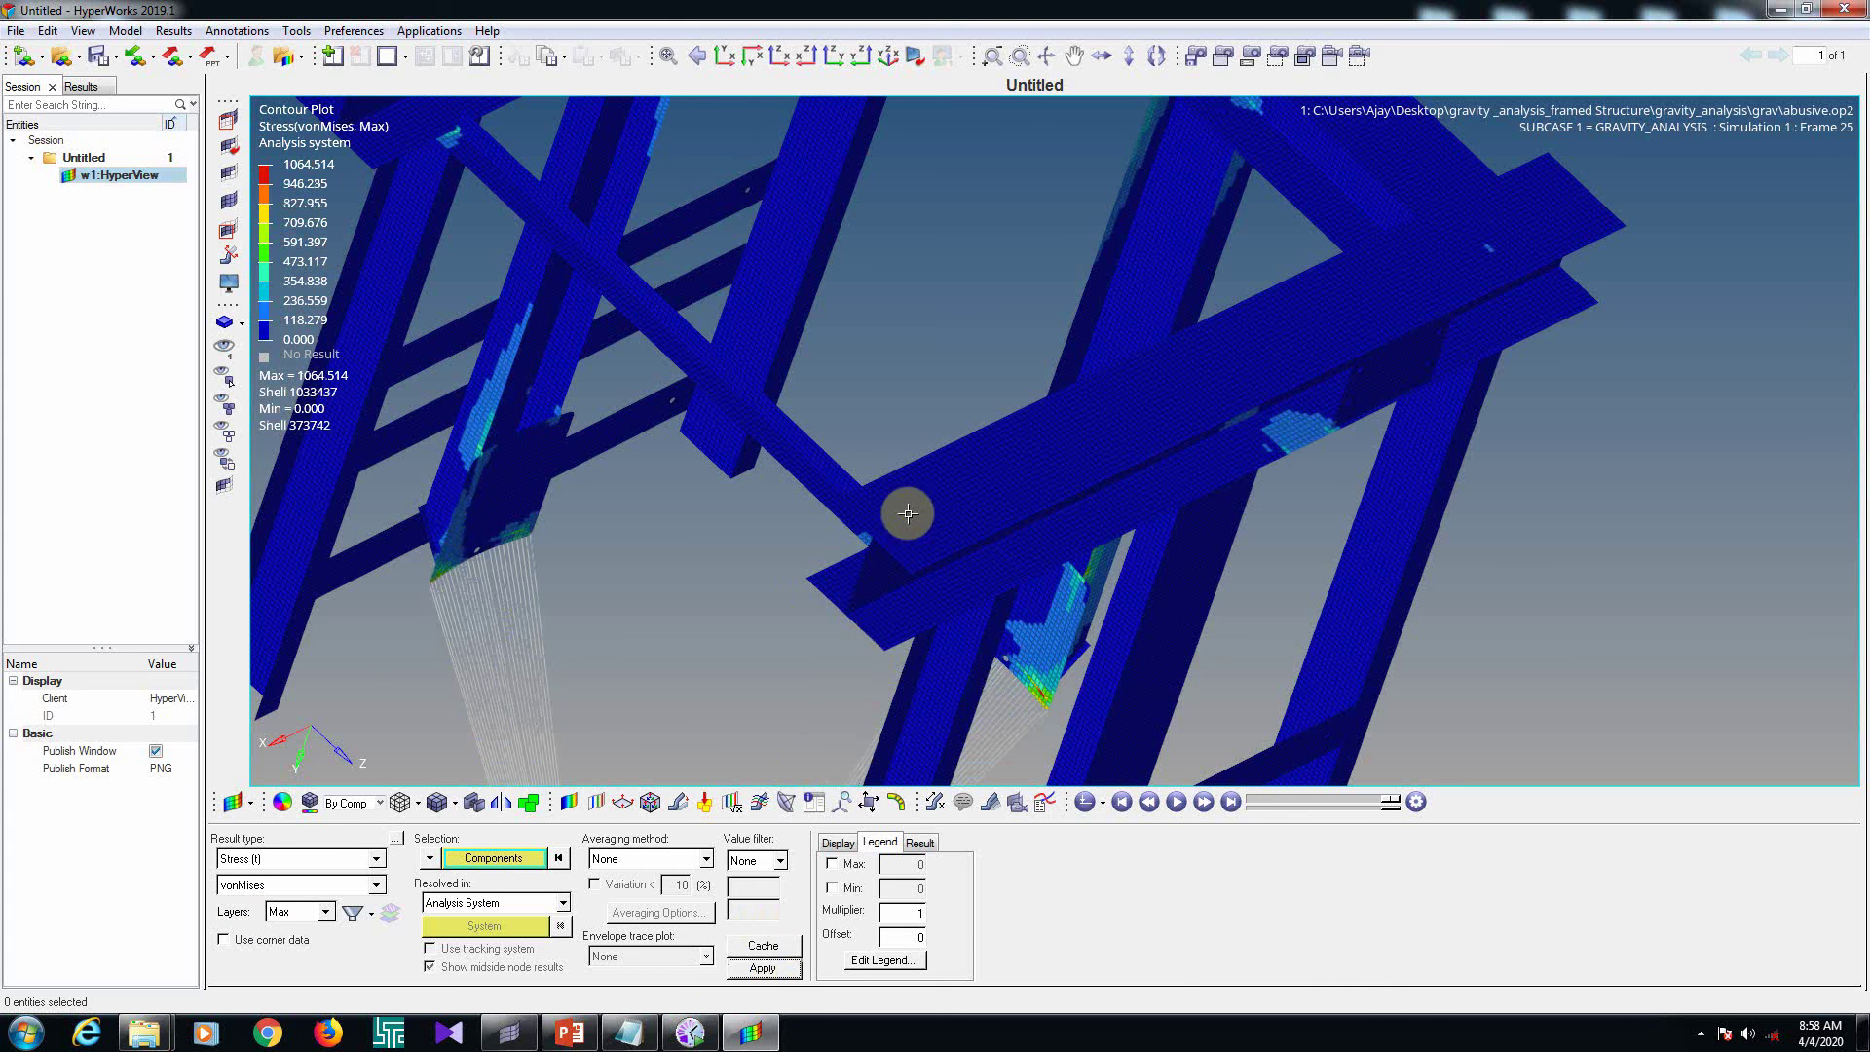
left_click_drag(1316, 405, 1098, 555, "ctrl")
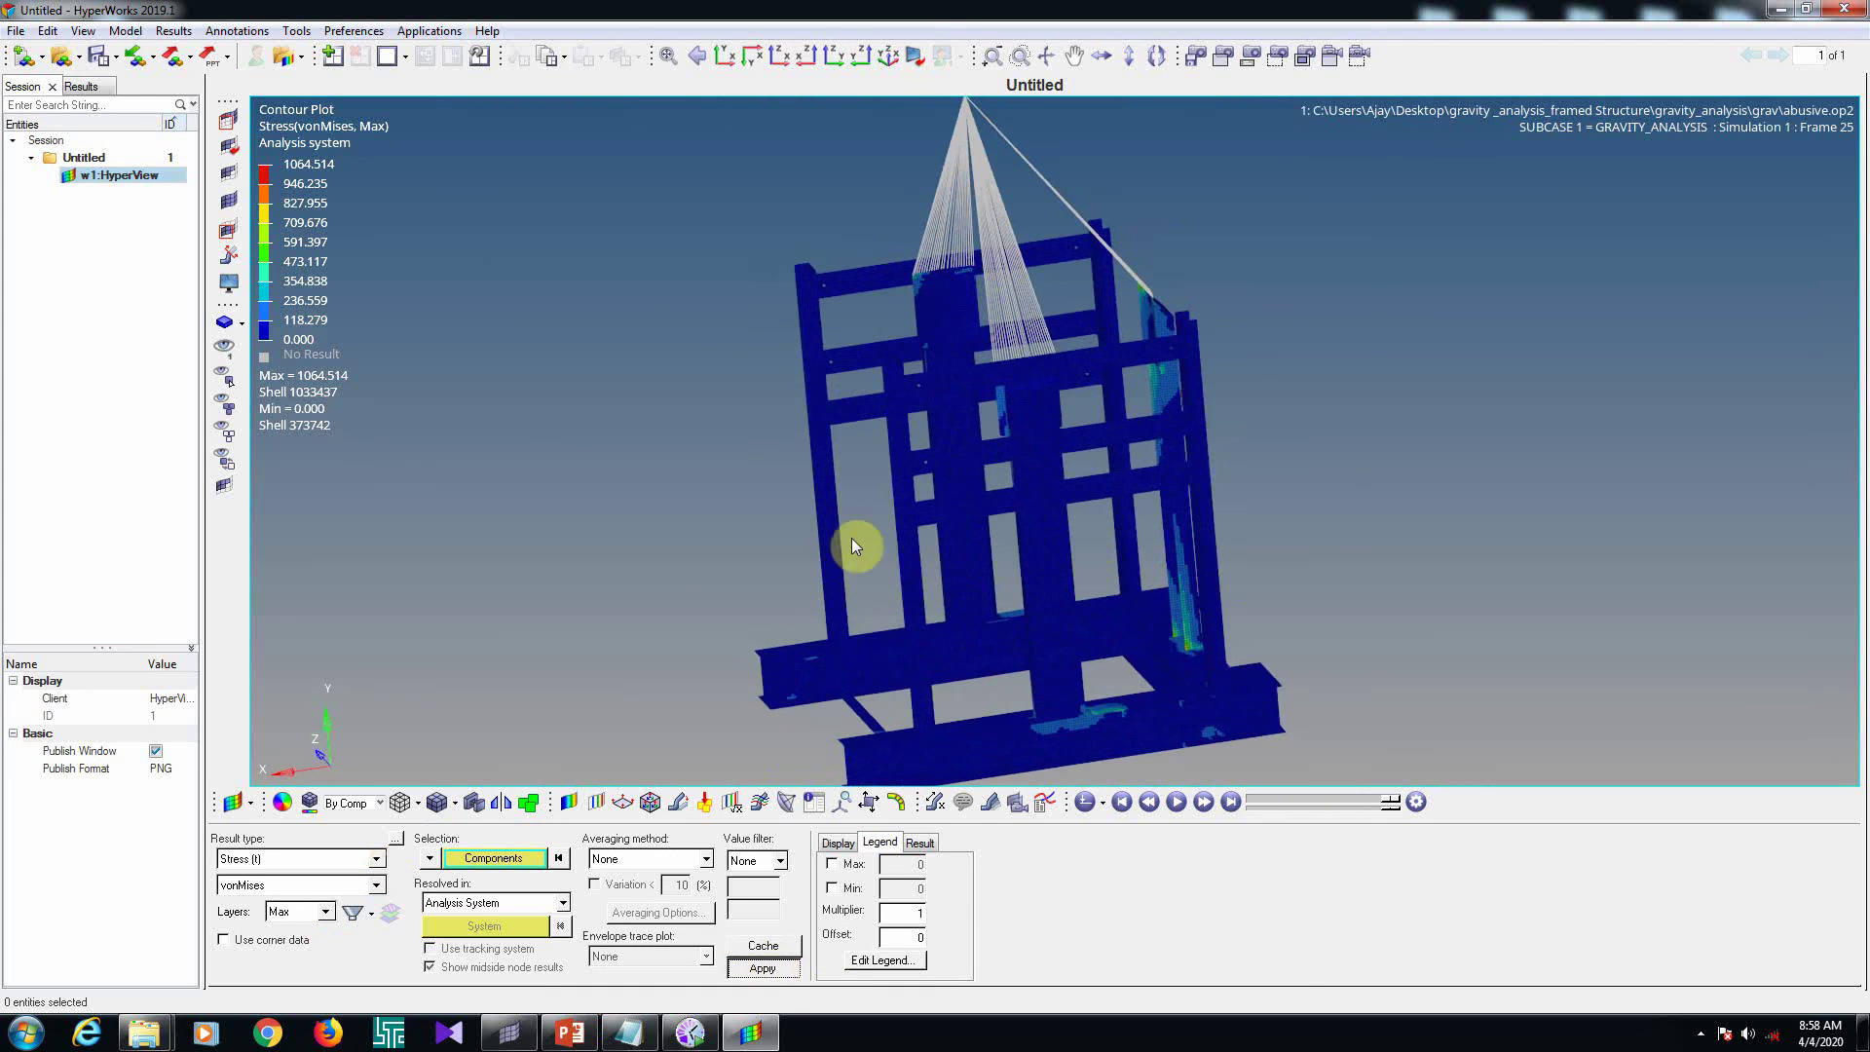
left_click_drag(855, 543, 699, 543, "ctrl")
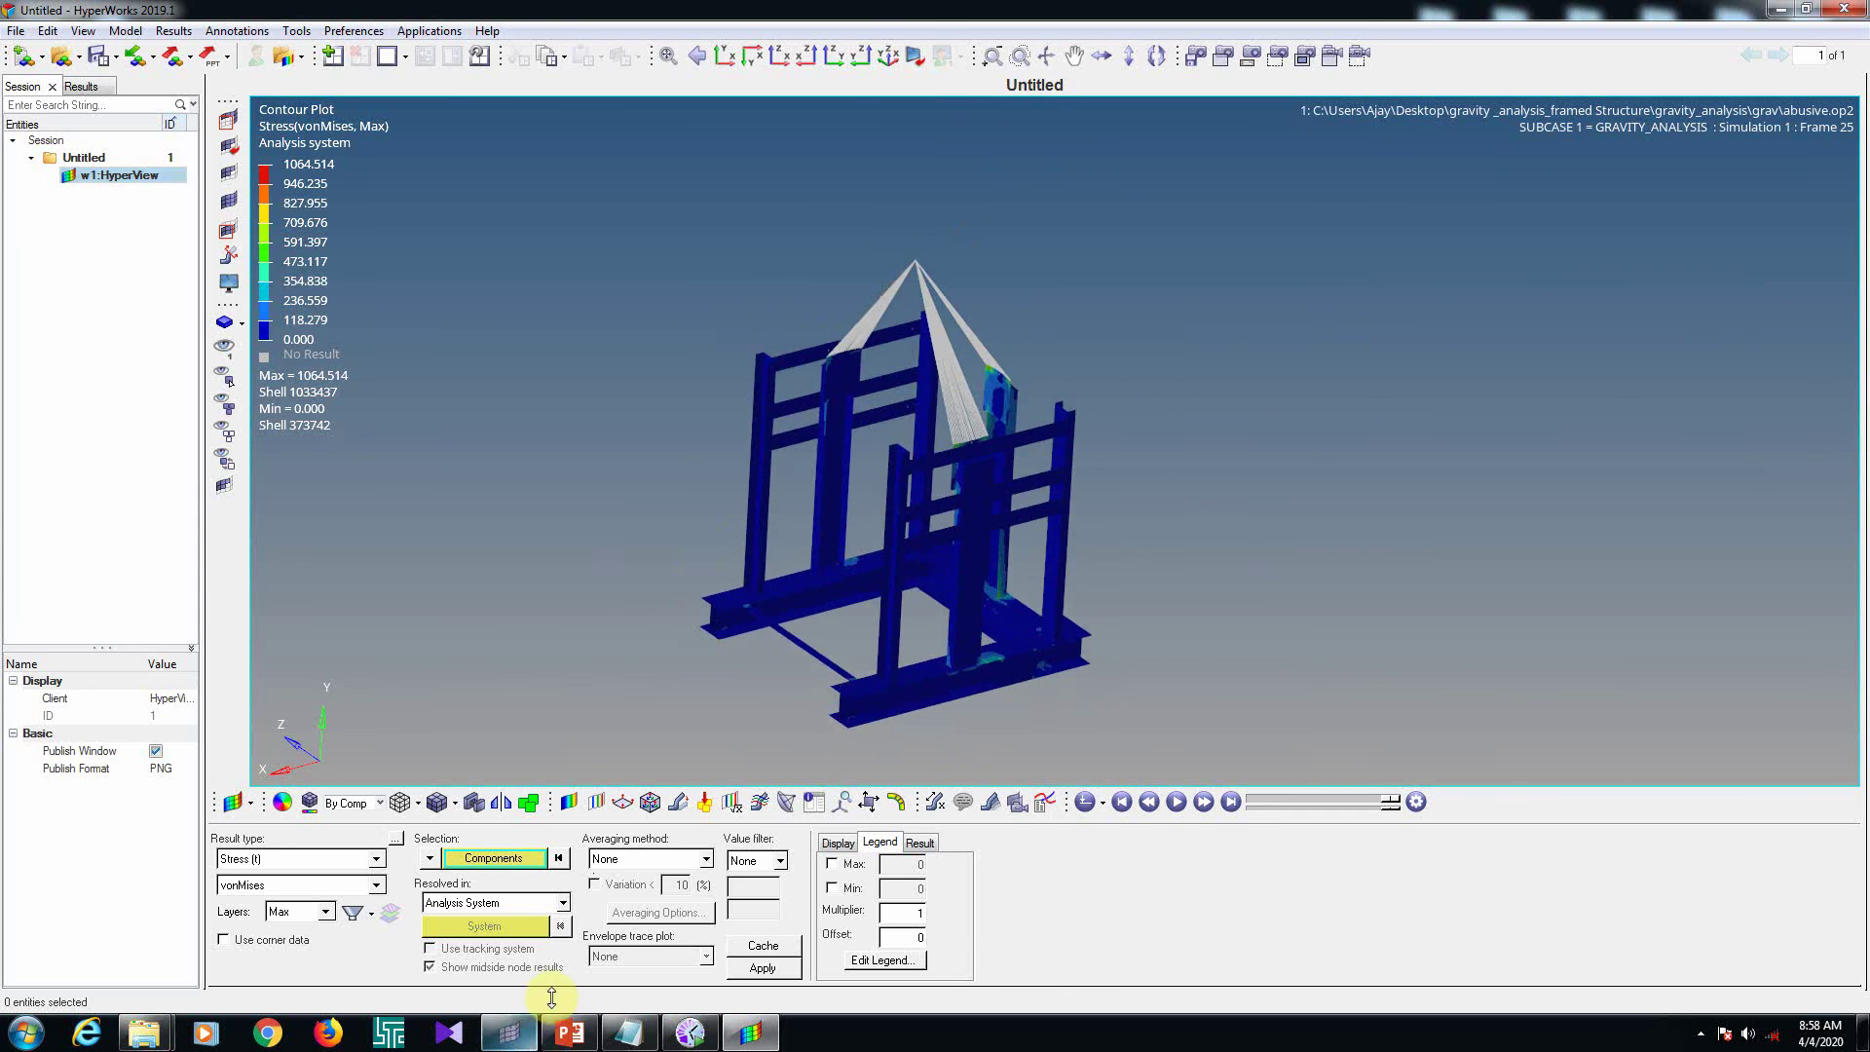
Switch to HyperMesh and bring up the model browser showing the load collectors
left_click(508, 1033)
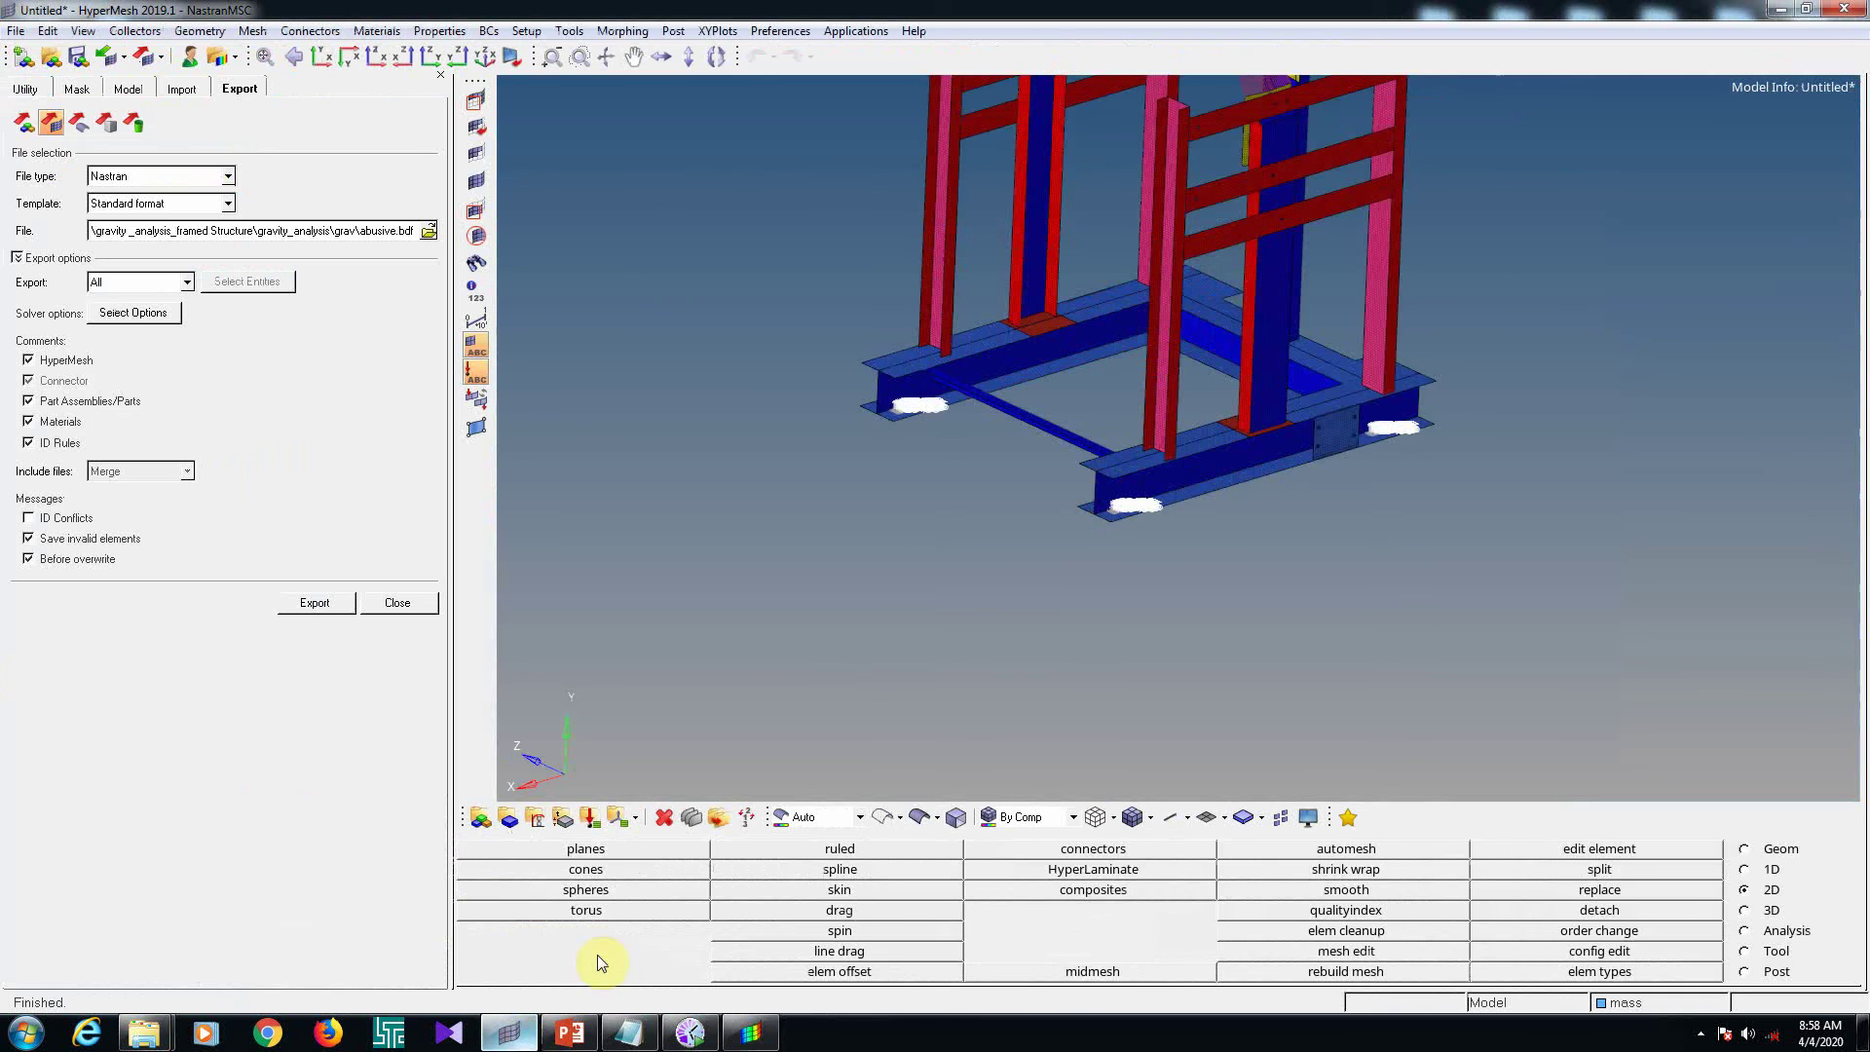
left_click(129, 89)
left_click(590, 818)
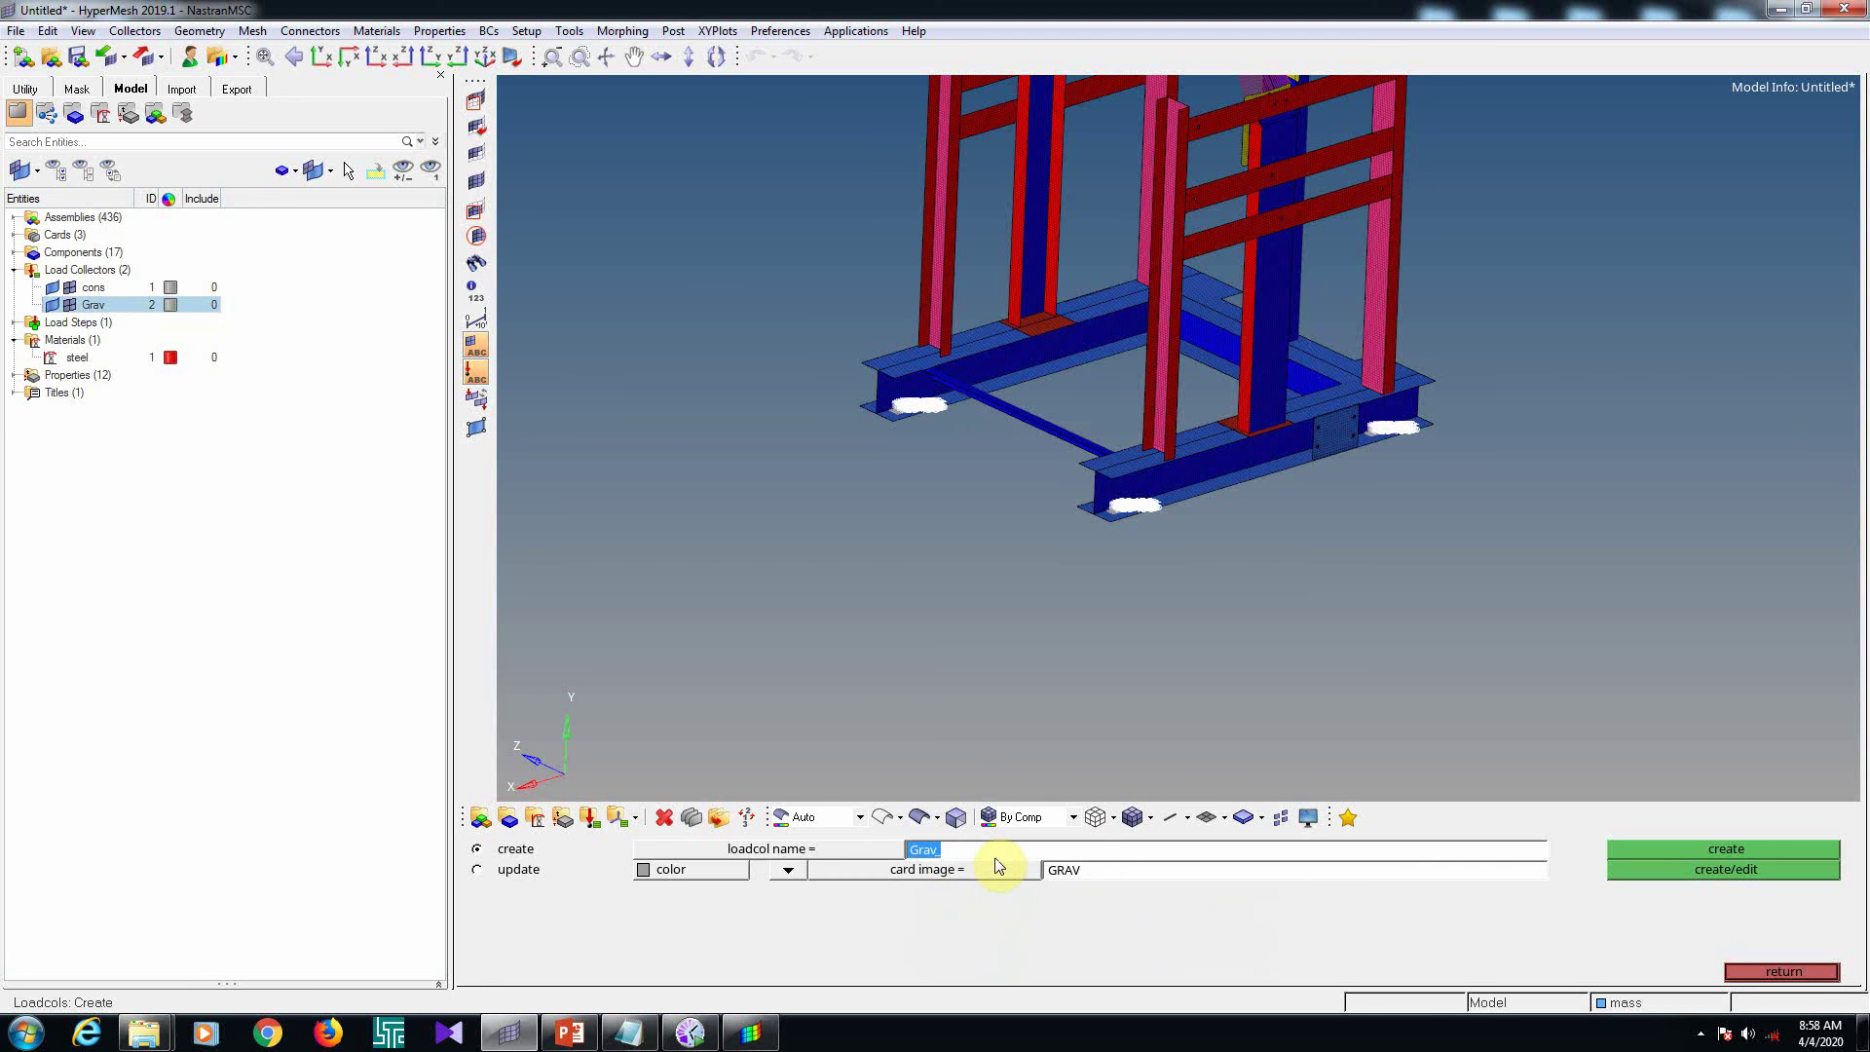
type("gravx_")
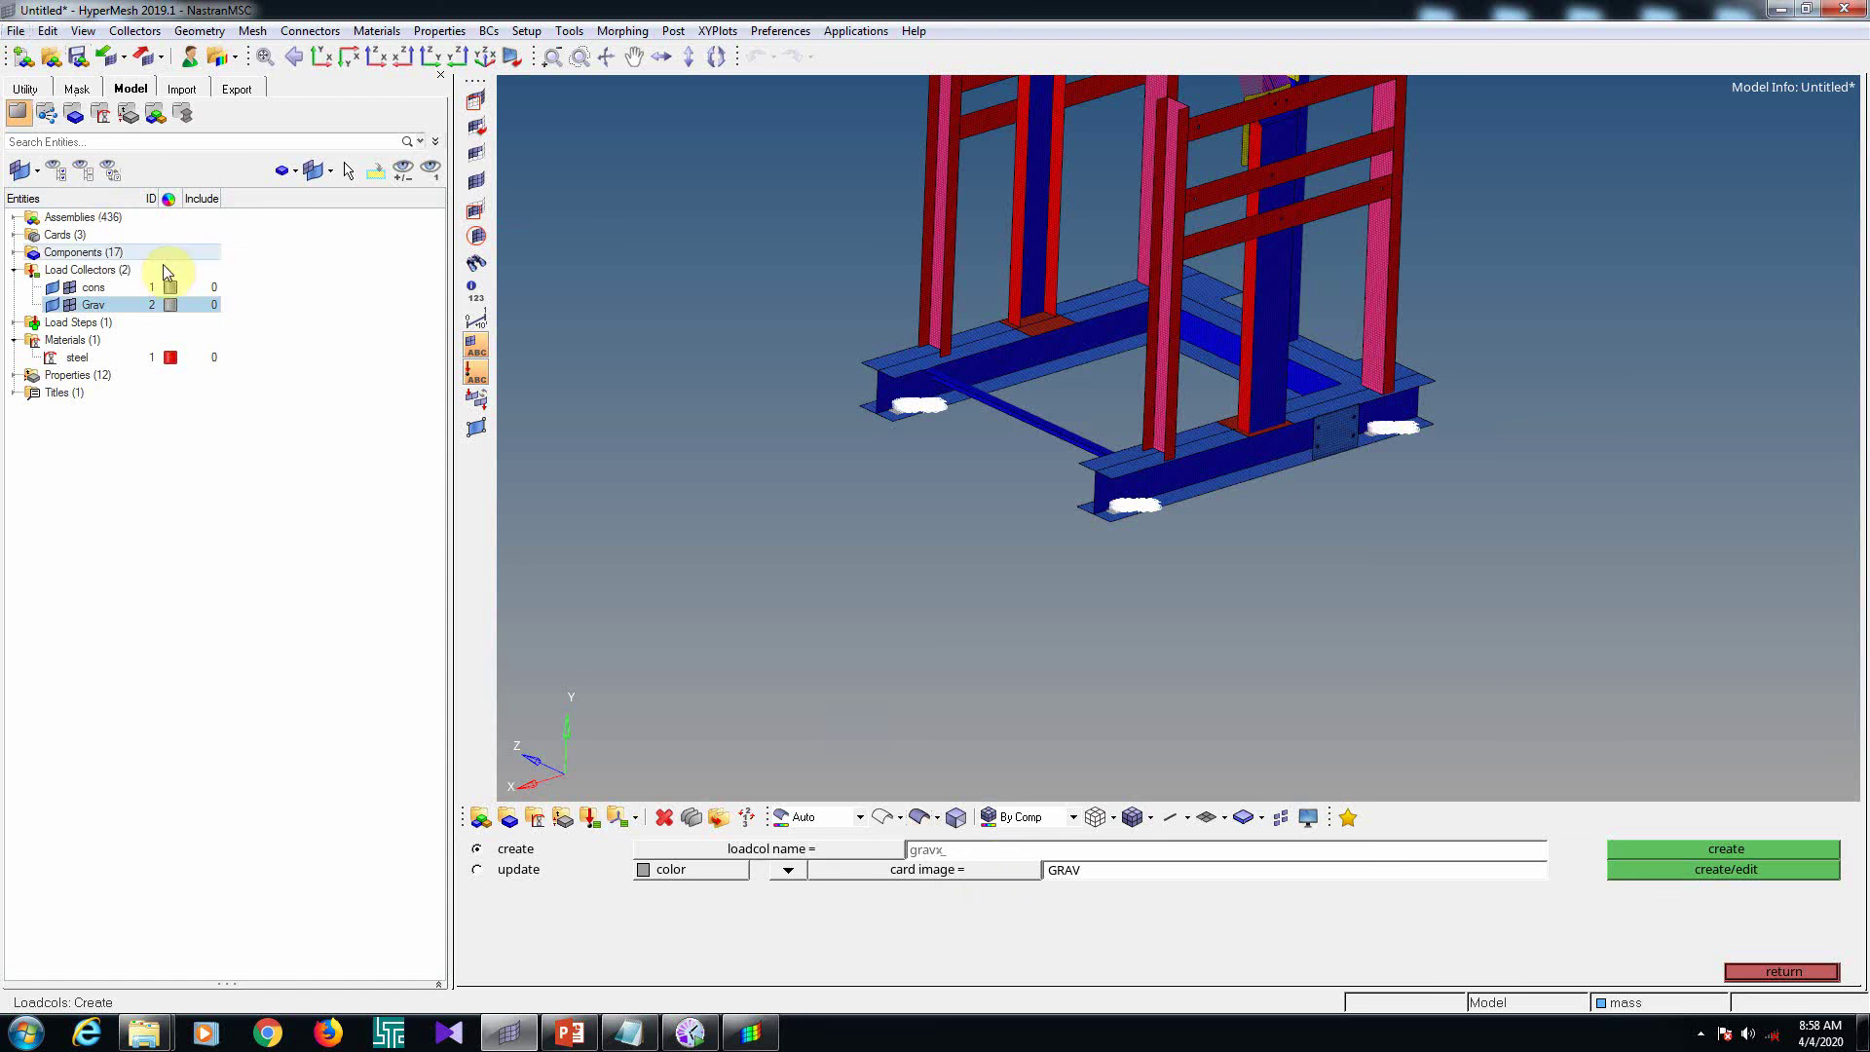
left_click(1782, 973)
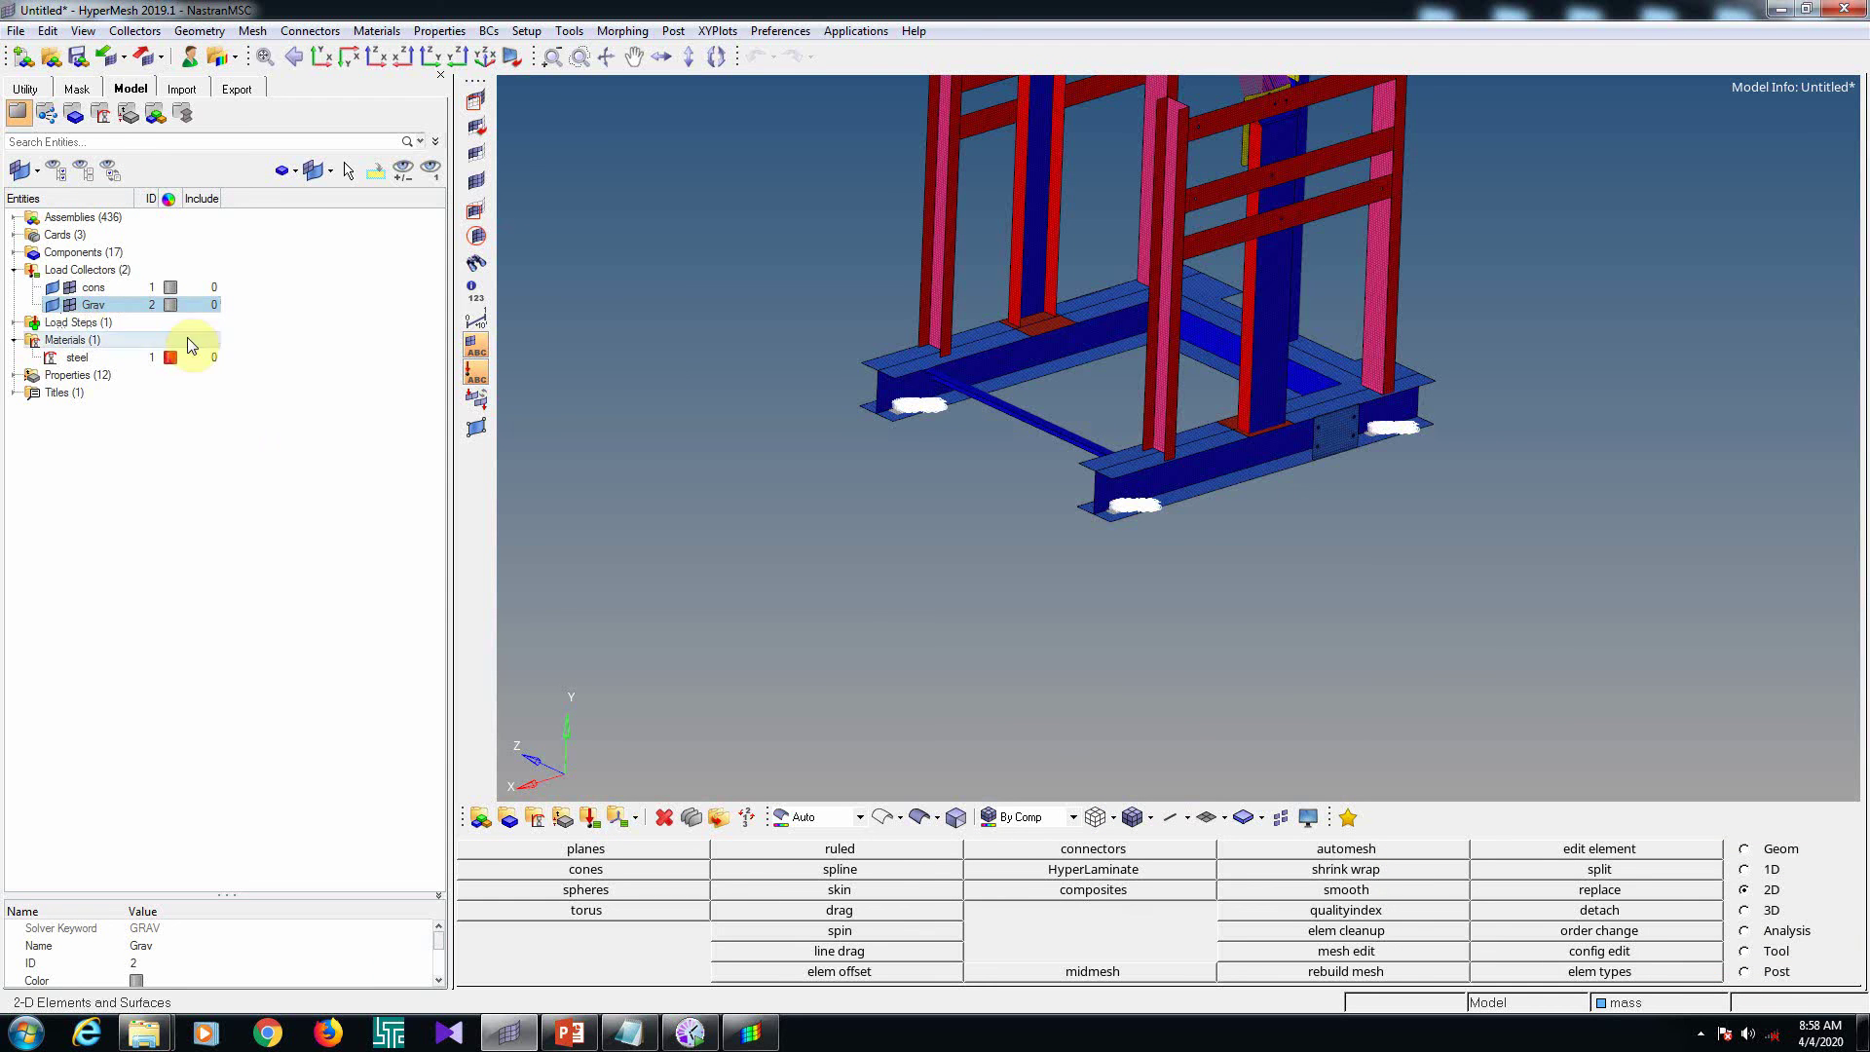
left_click(590, 820)
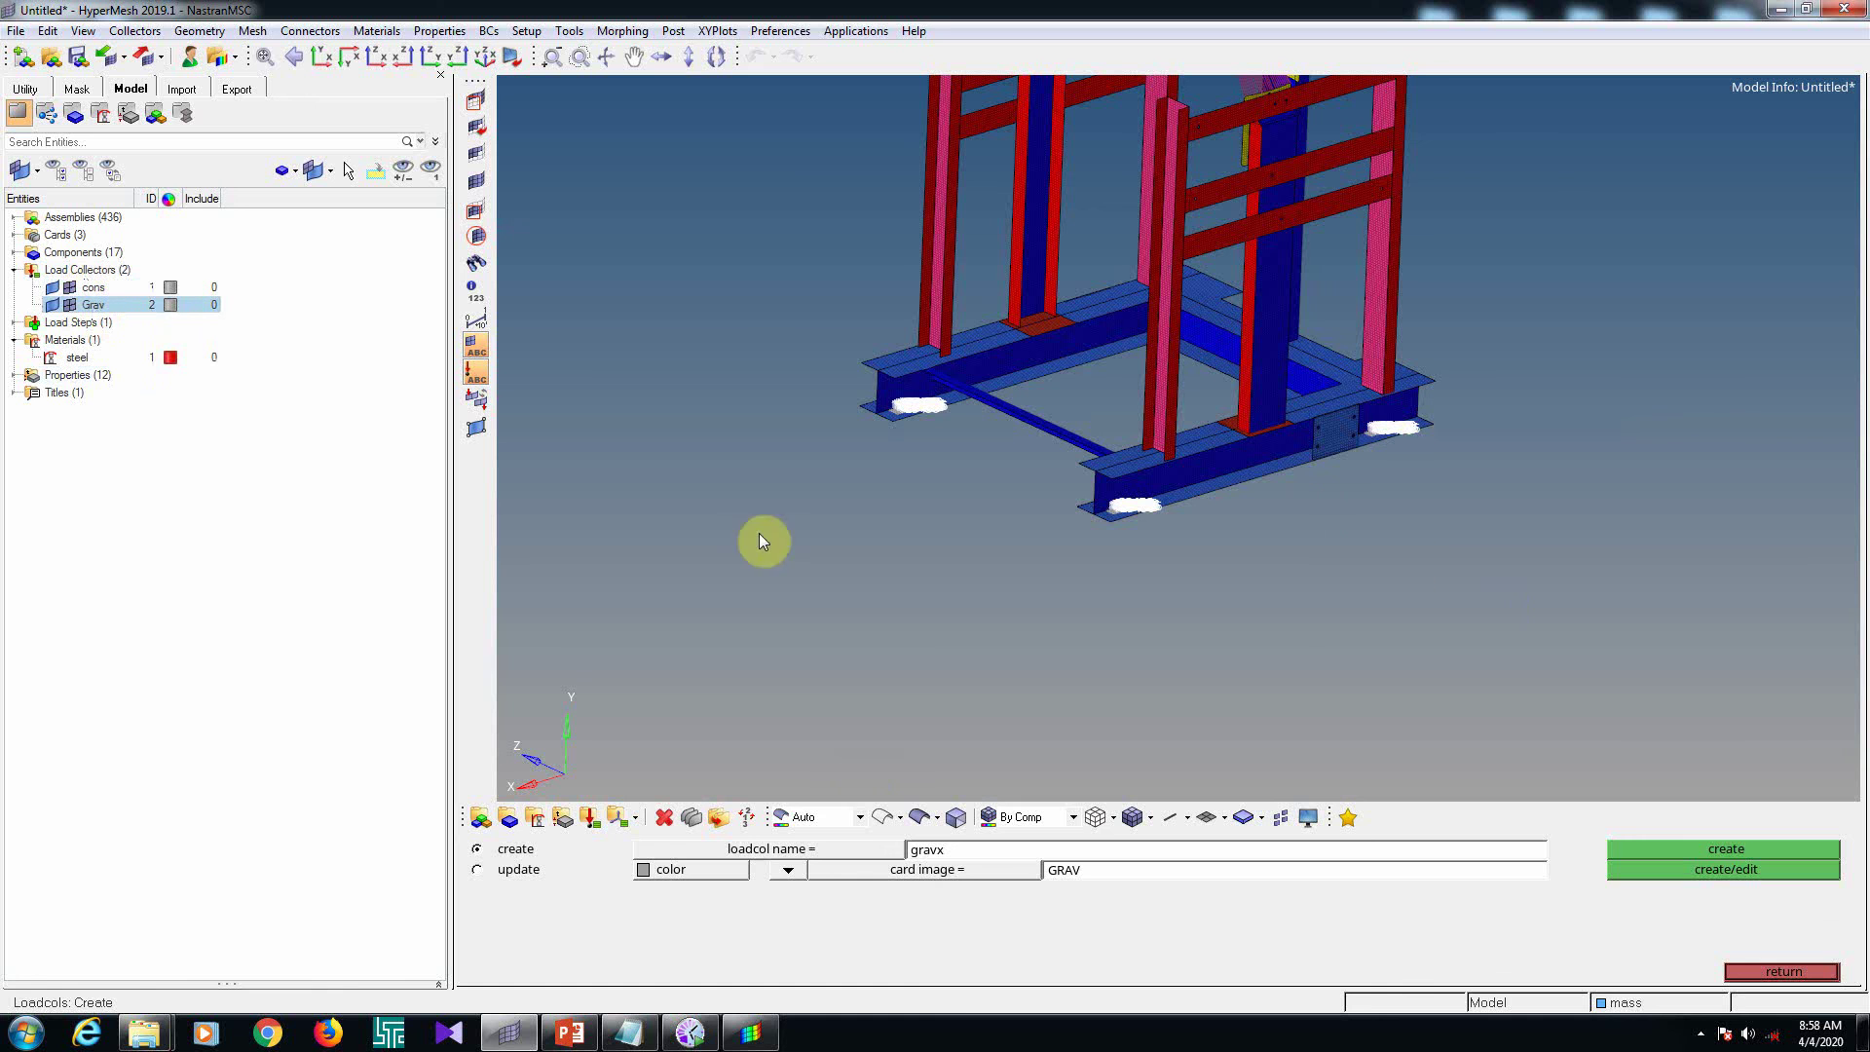
left_click(1757, 972)
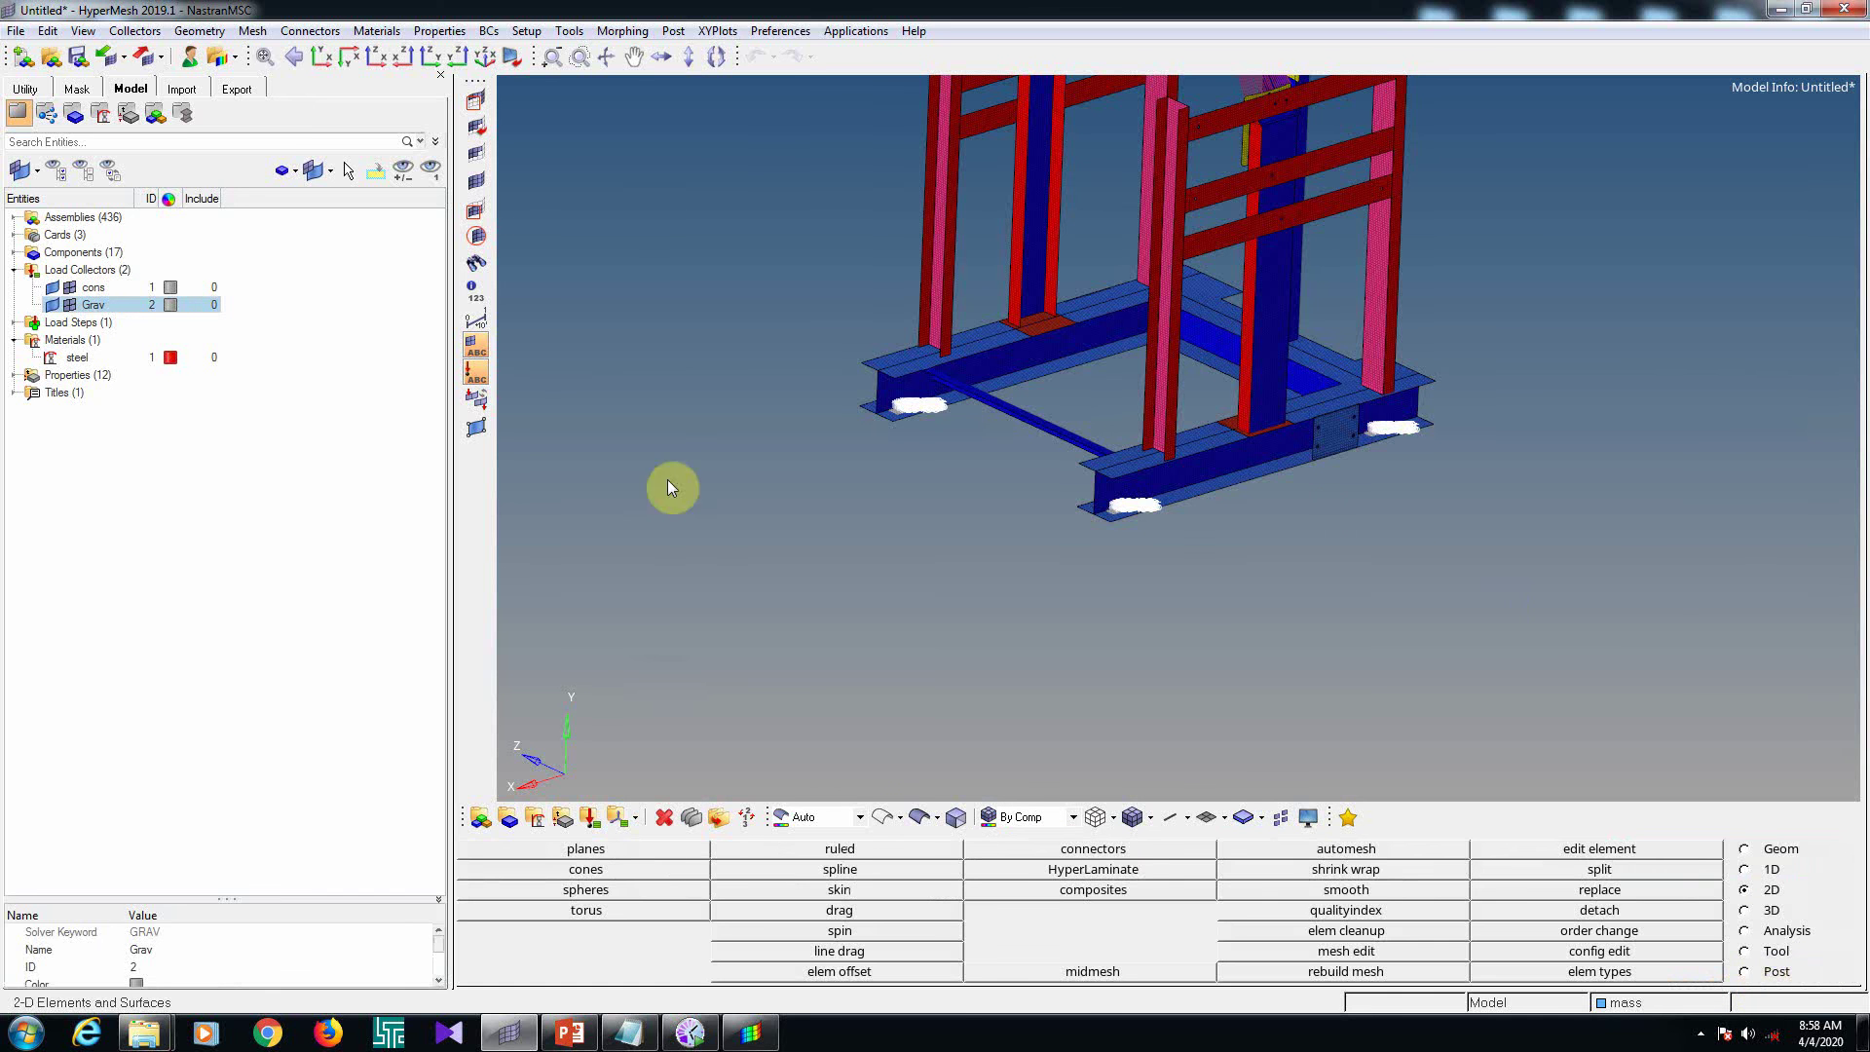
Inspect the framed structure in HyperMesh from another angle, and switch to the vehicle gravity analysis slide in PowerPoint
left_click_drag(1402, 555, 1035, 593, "ctrl")
scroll(1119, 538, "down", 5, "ctrl")
scroll(1169, 522, "up", 5, "ctrl")
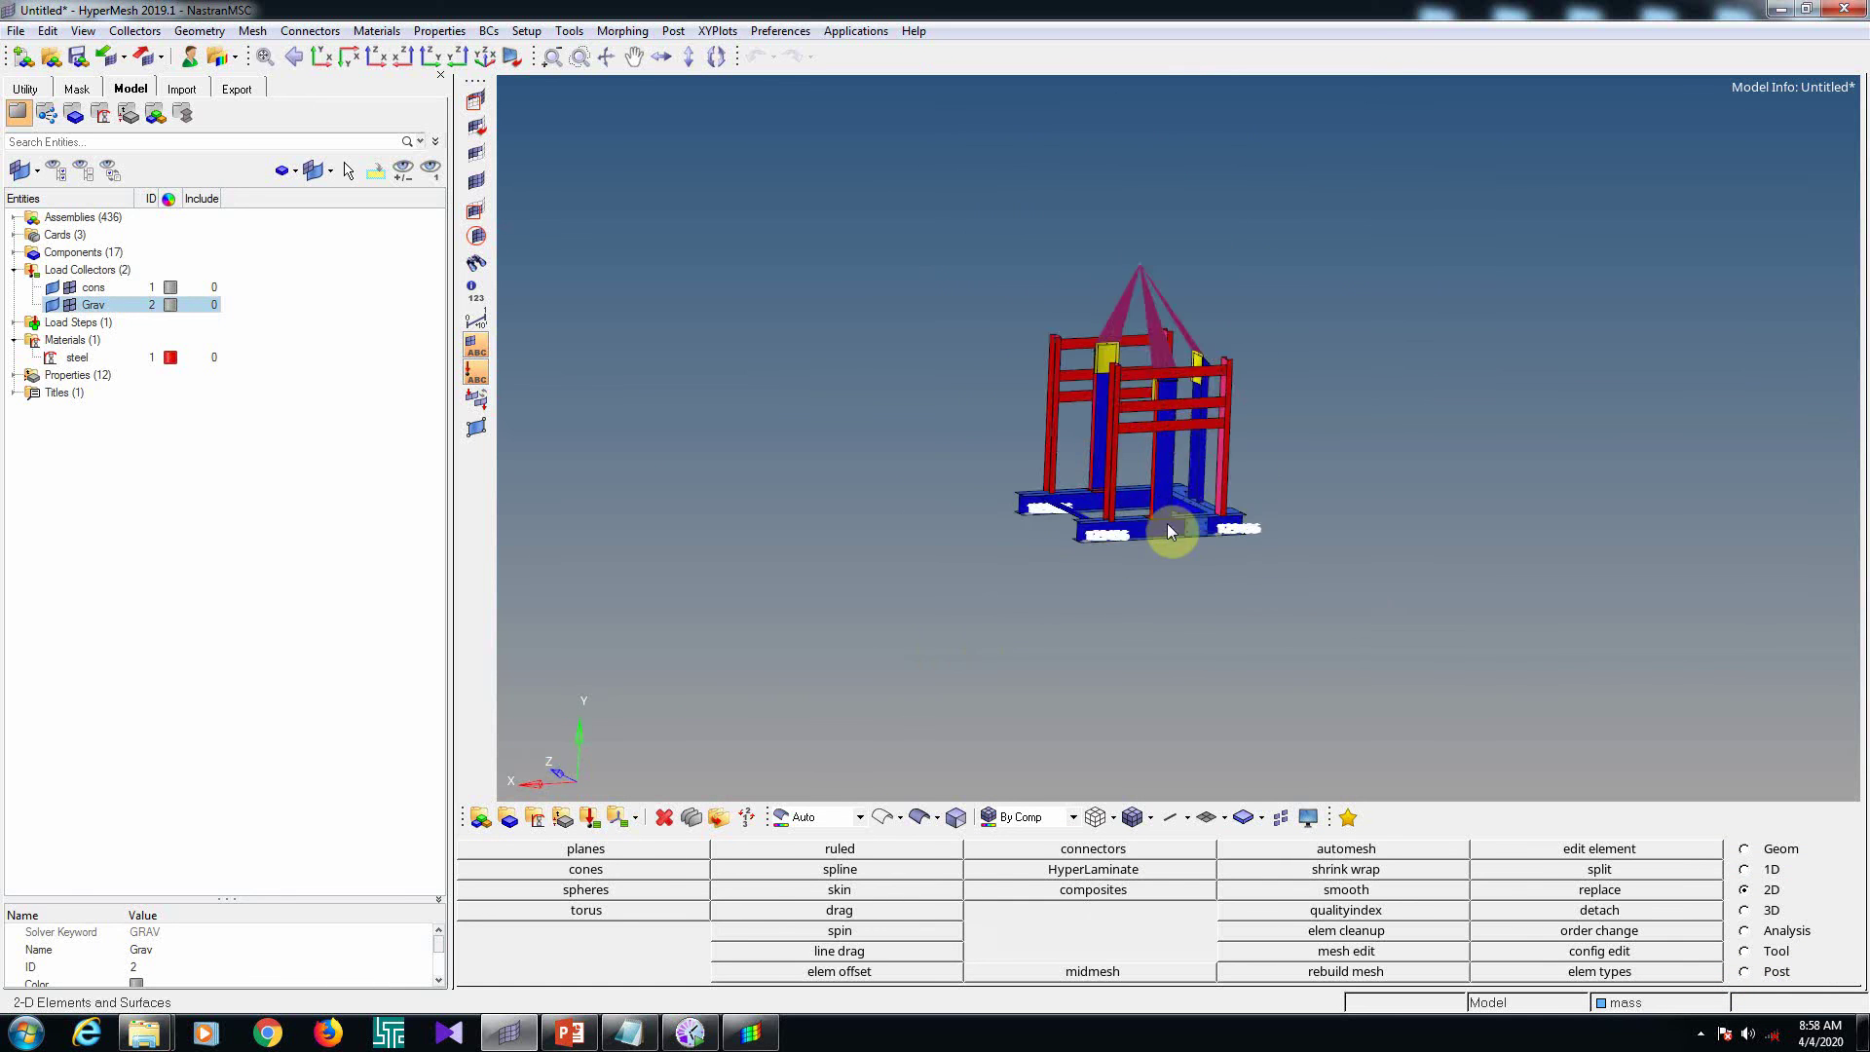
left_click_drag(921, 590, 1164, 474, "ctrl")
left_click(765, 1040)
left_click(575, 1036)
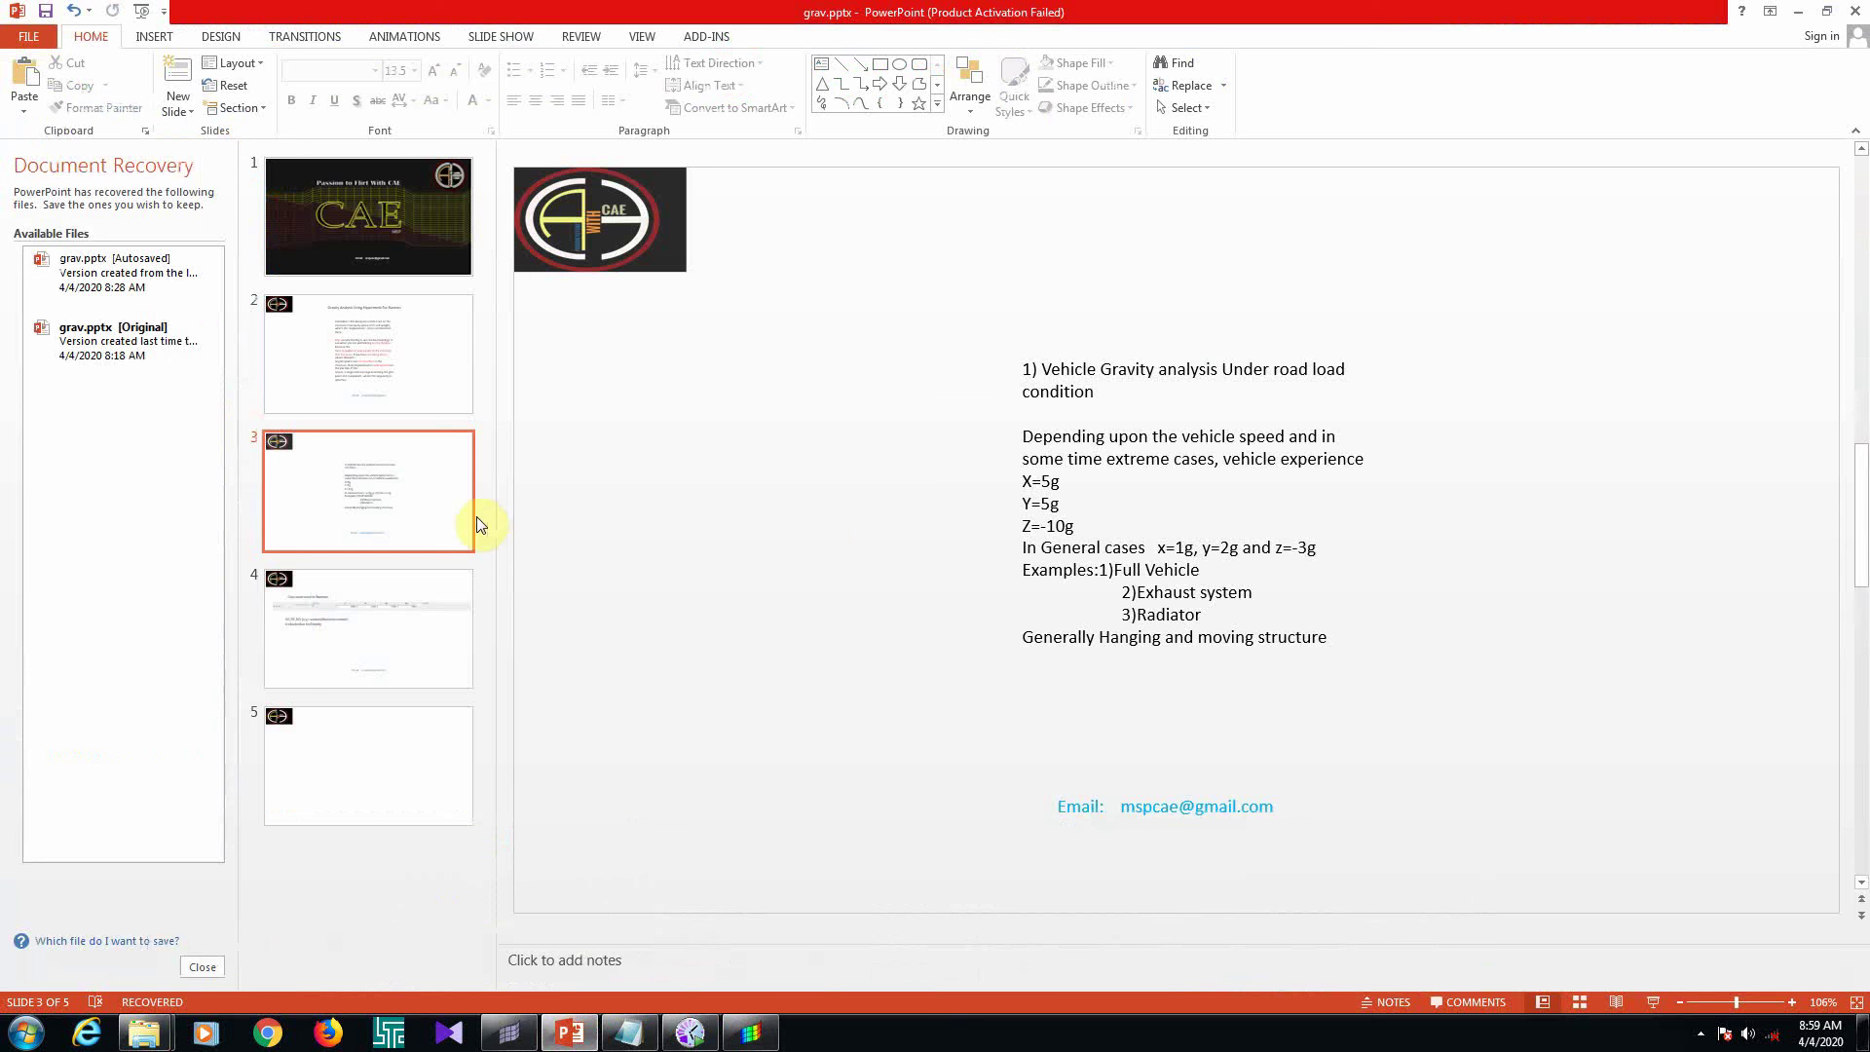